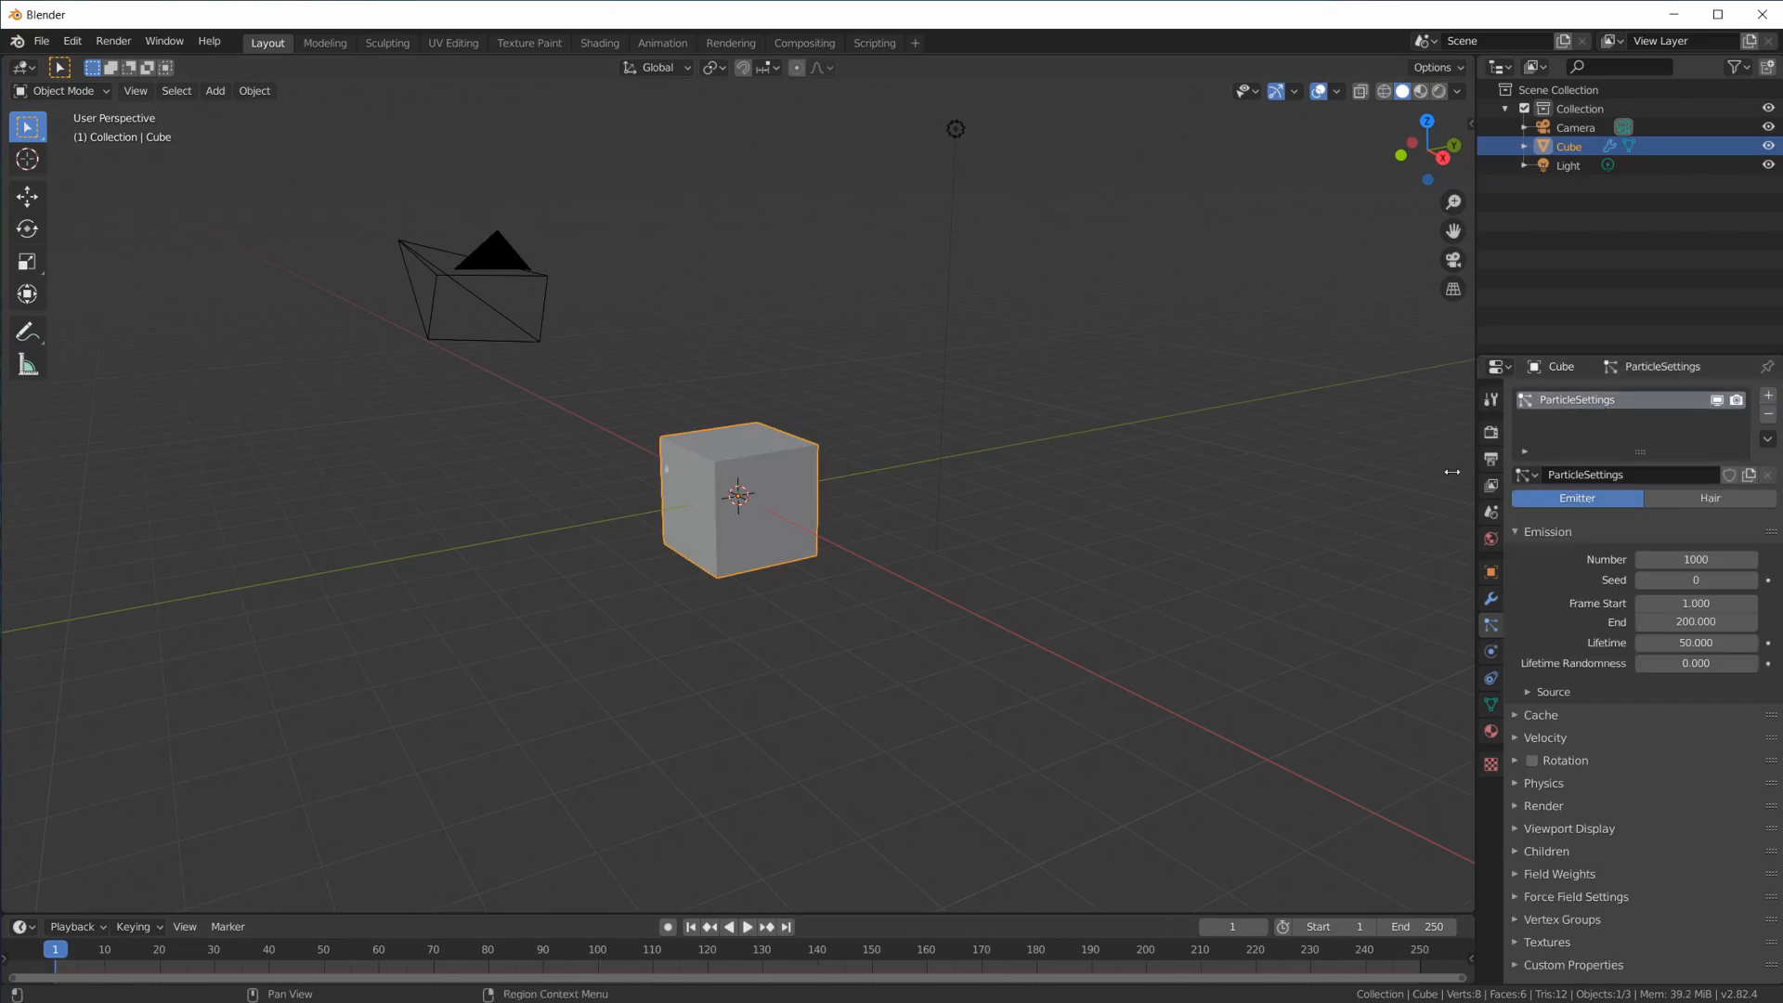
# Enable the Screencast Keys display for the 3D viewport and hide the sidebar again
pyautogui.press('n')
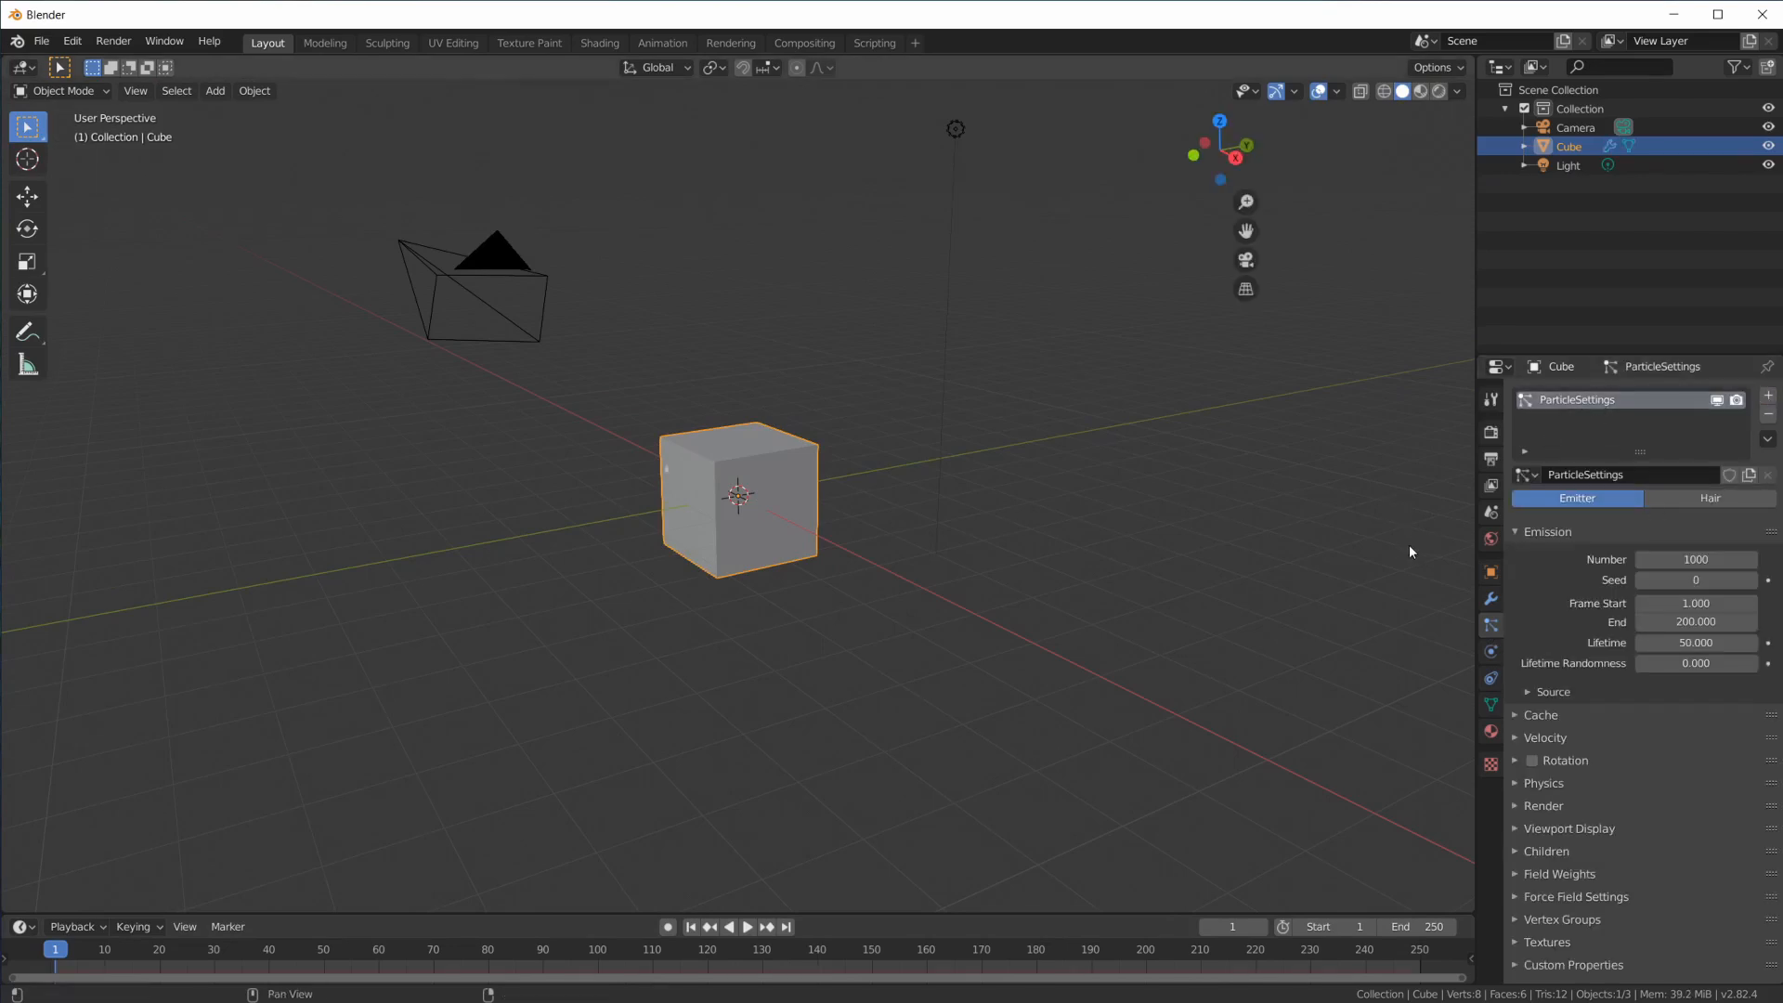
pyautogui.click(1465, 309)
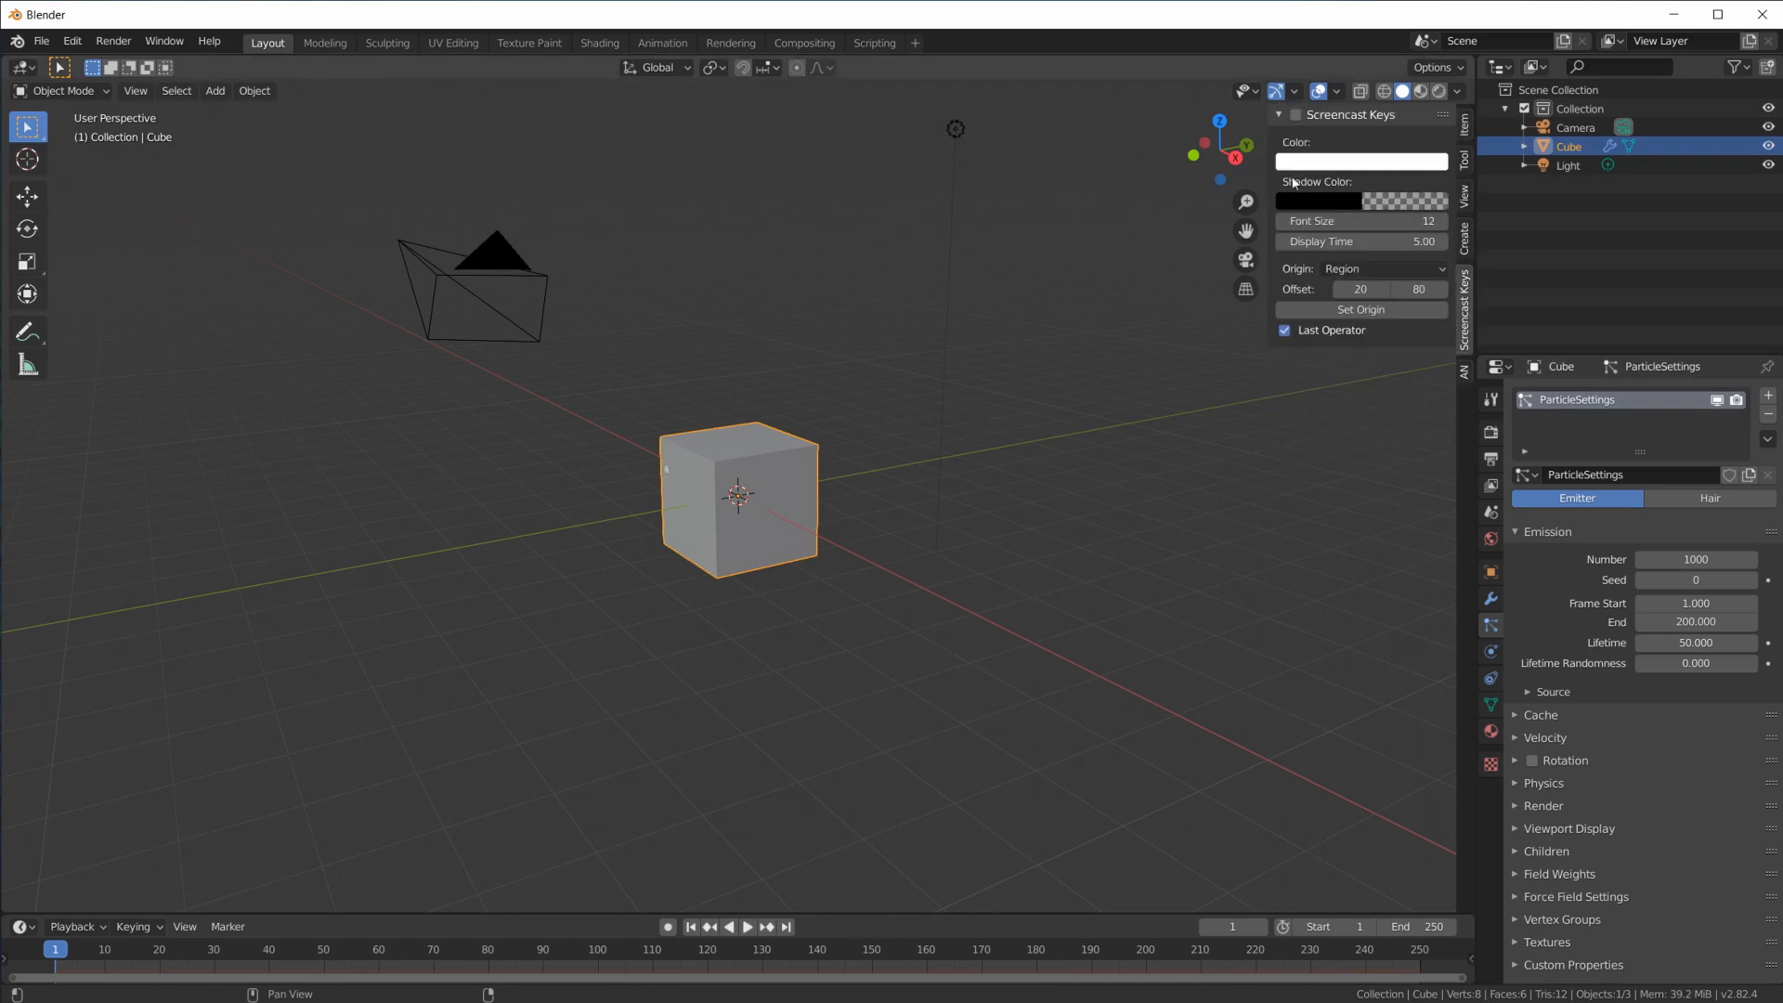
pyautogui.press('n')
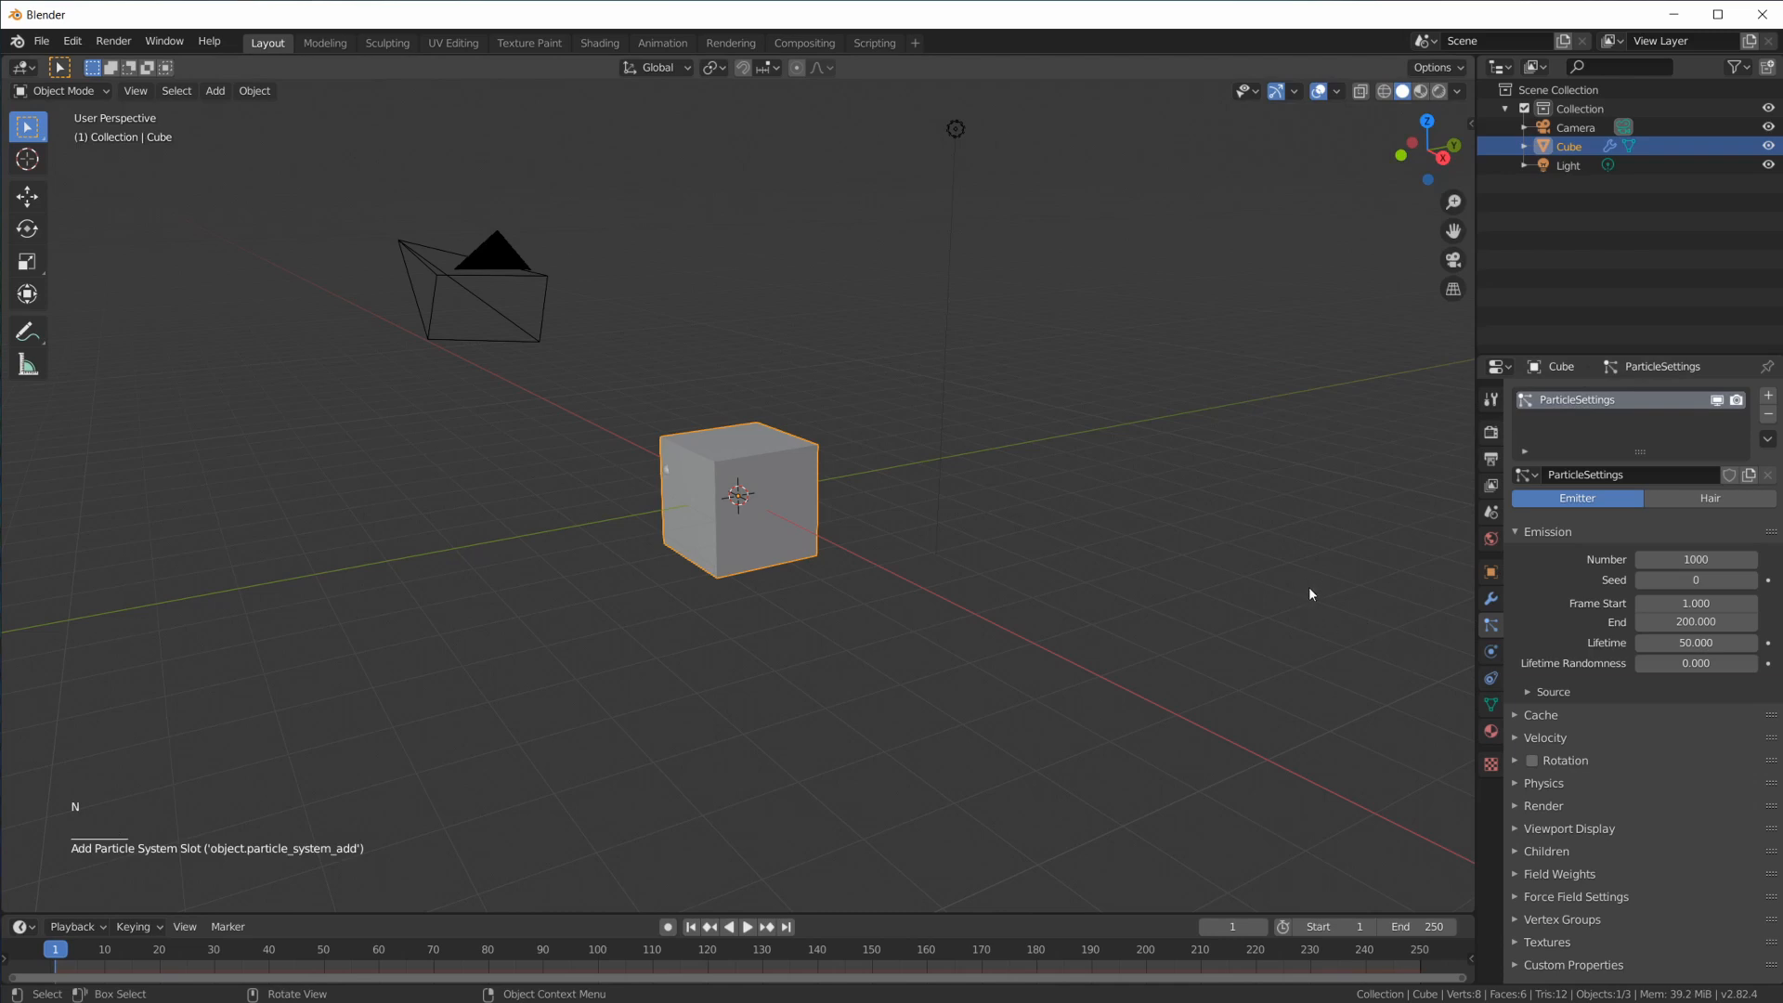
# Play the particle animation and set the gravity field weight of the cube's particle system to 0
pyautogui.moveTo(934, 558); pyautogui.dragTo(854, 553, button='middle')
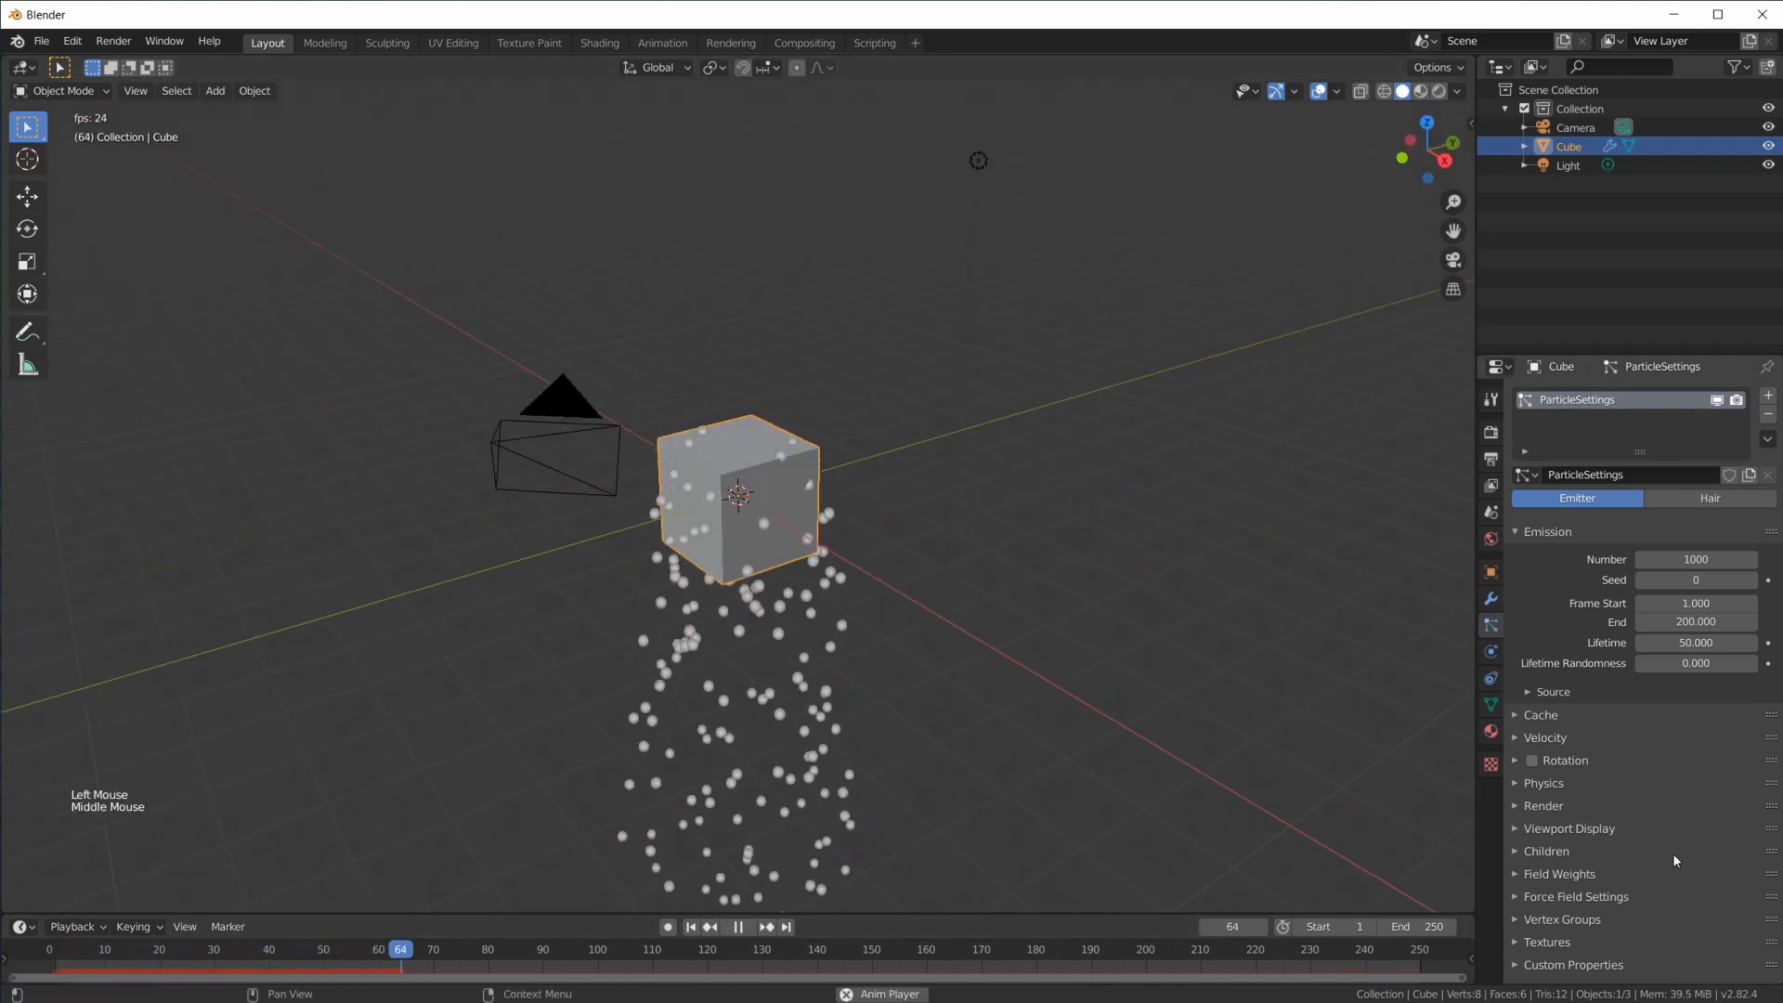
pyautogui.scroll(-8, 1601, 791)
pyautogui.click(1615, 804)
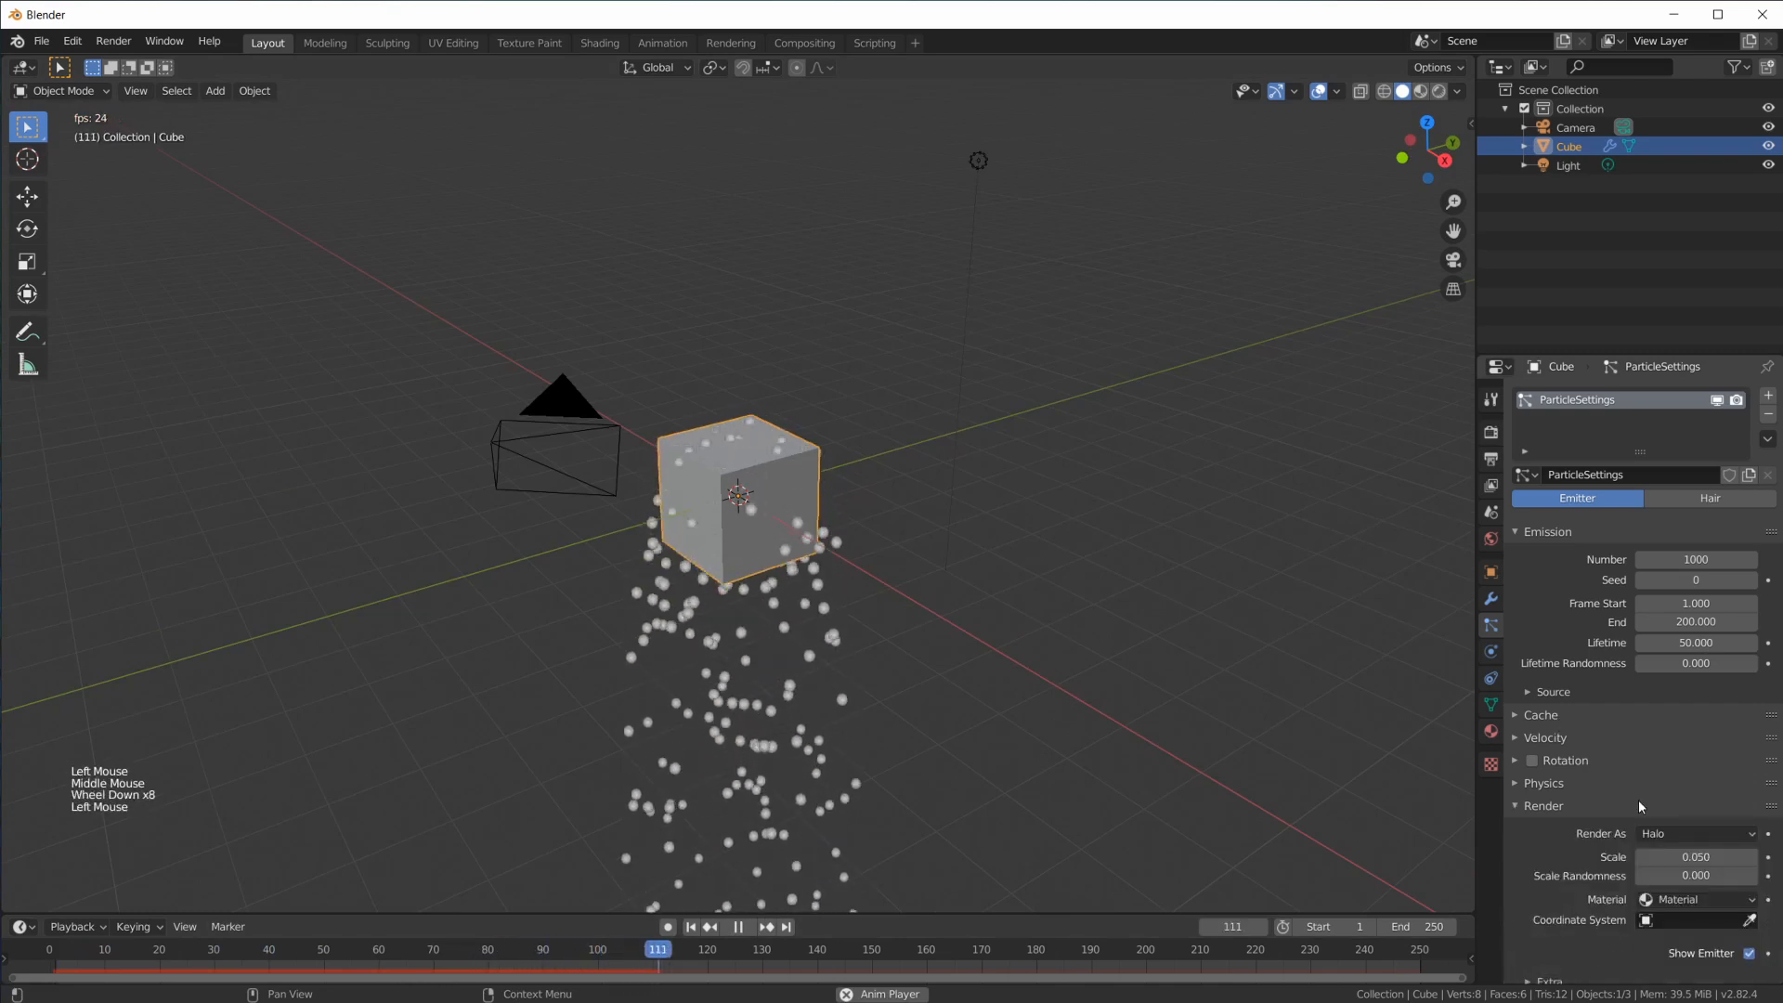
pyautogui.click(1529, 807)
pyautogui.scroll(-9, 1552, 841)
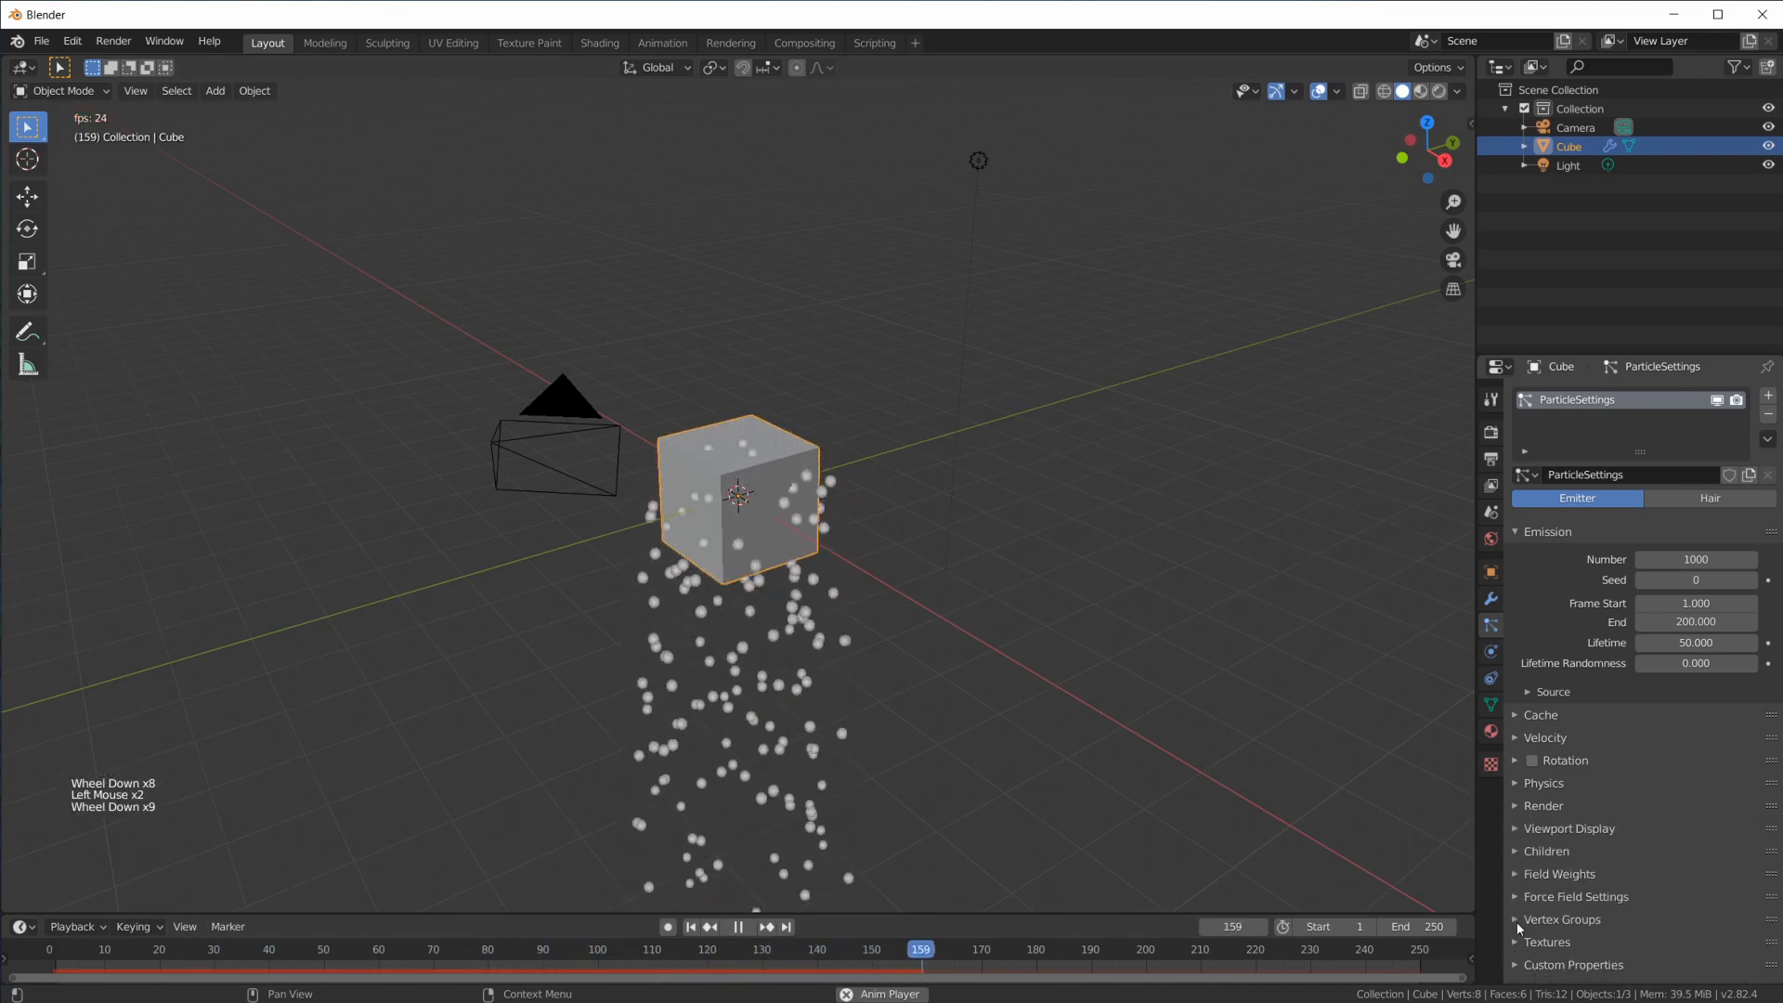
pyautogui.click(1521, 873)
pyautogui.scroll(-7, 1670, 882)
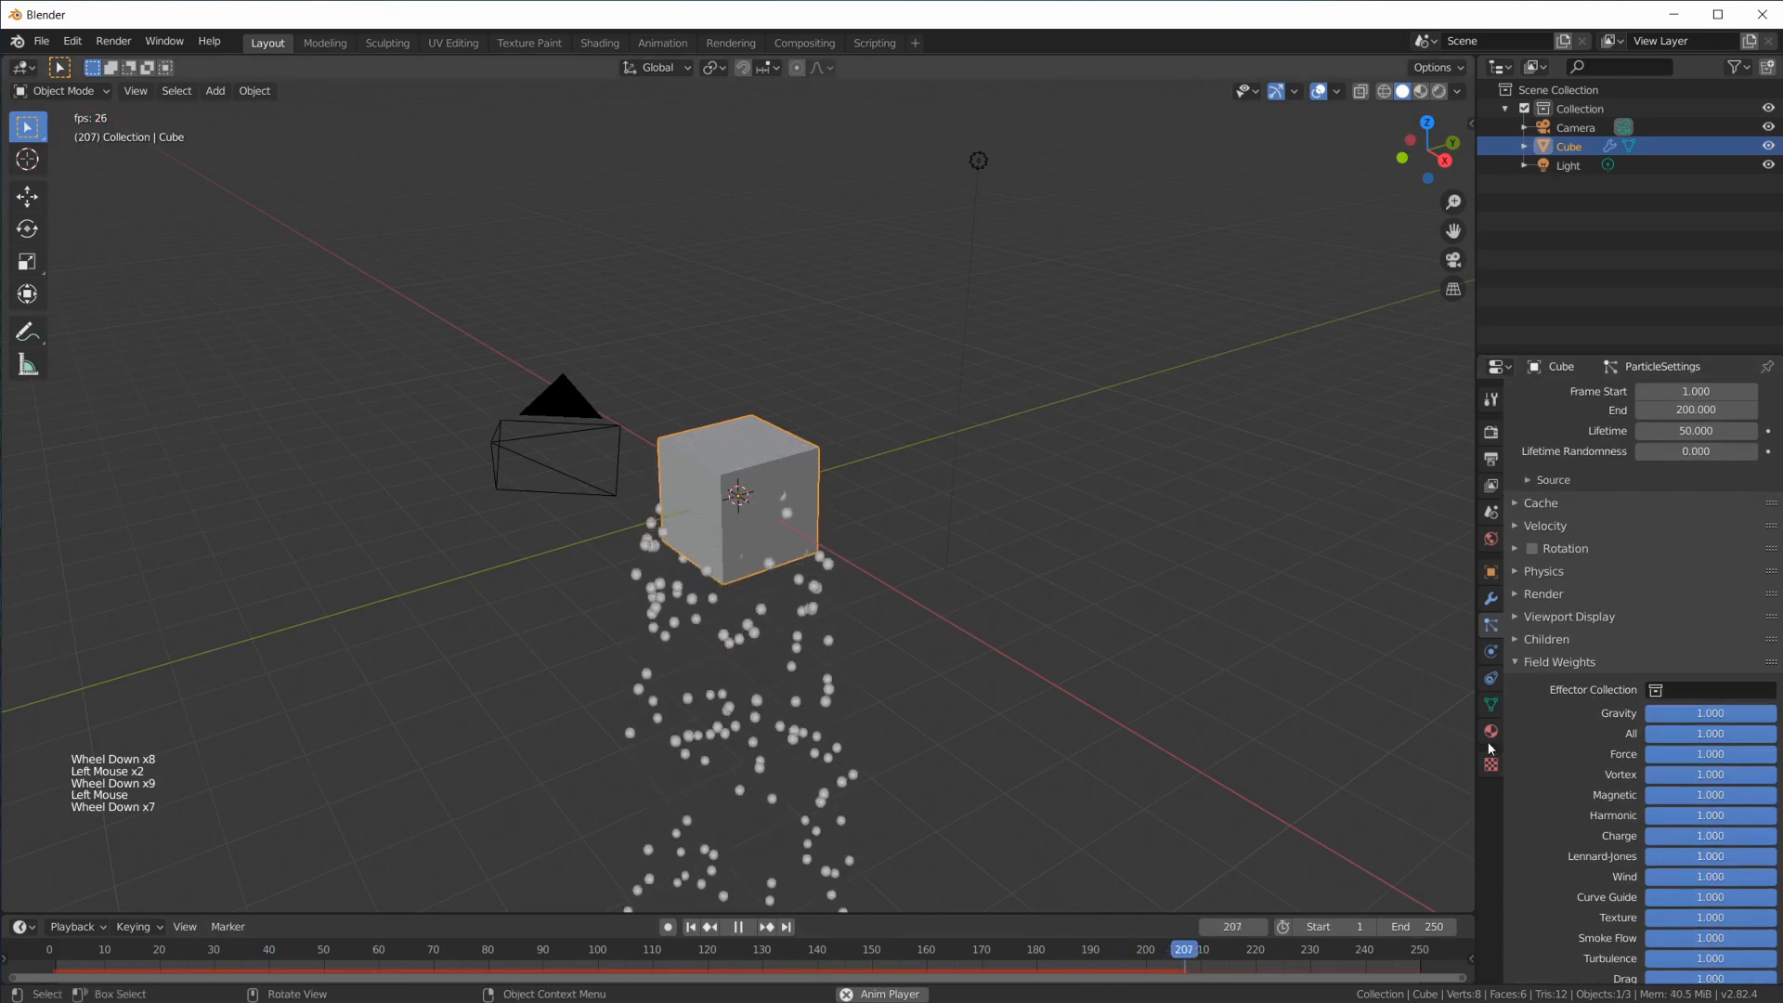
pyautogui.moveTo(1477, 744); pyautogui.dragTo(1384, 745)
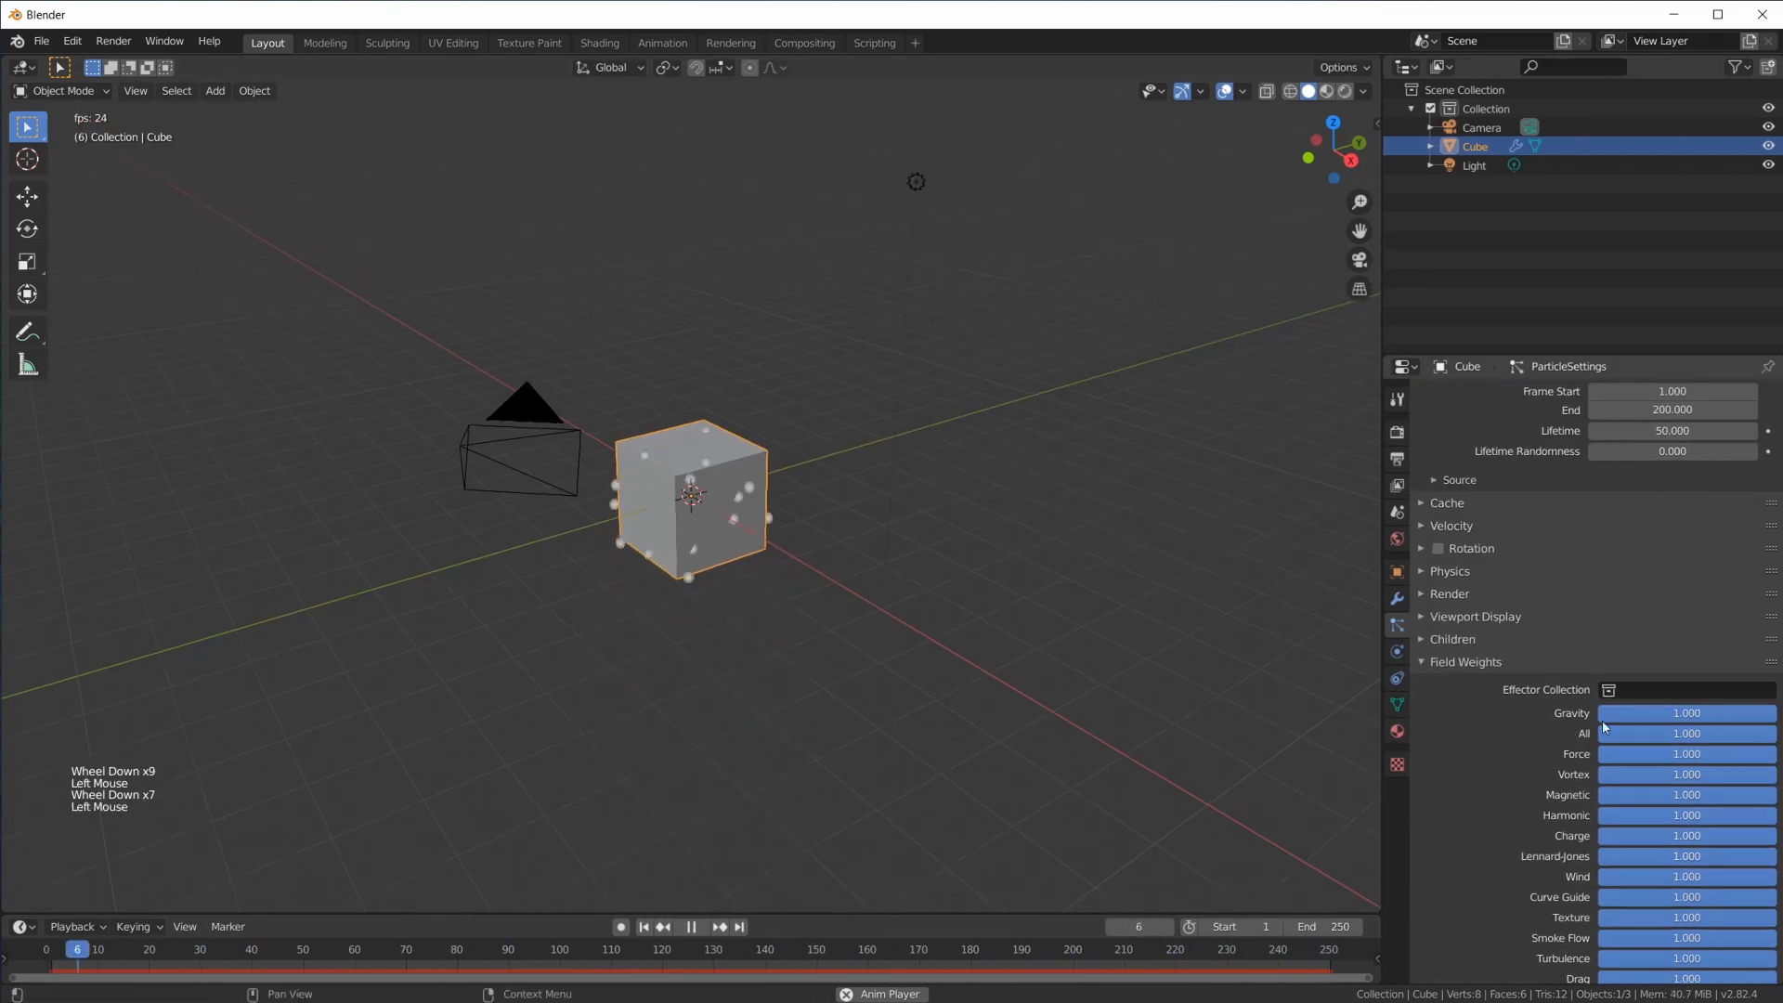
pyautogui.scroll(-3, 1700, 627)
pyautogui.moveTo(1701, 627); pyautogui.dragTo(1584, 628)
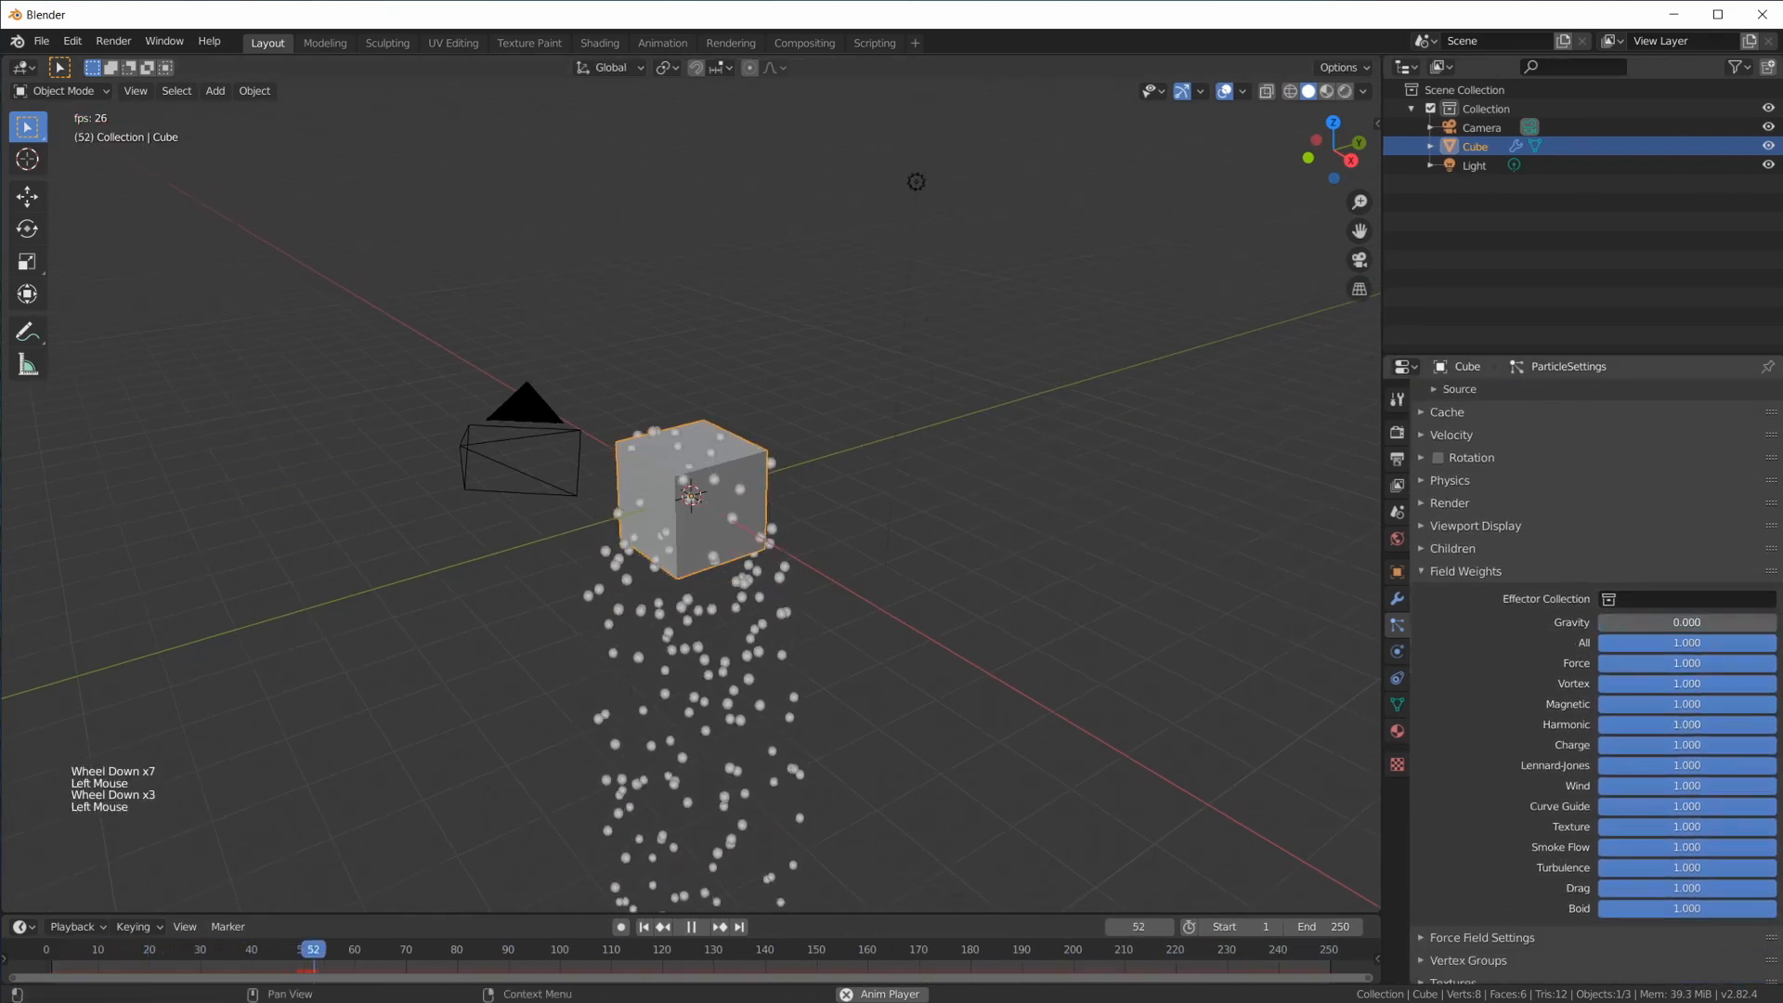
pyautogui.scroll(3, 778, 454)
pyautogui.moveTo(777, 451); pyautogui.dragTo(827, 520, button='middle')
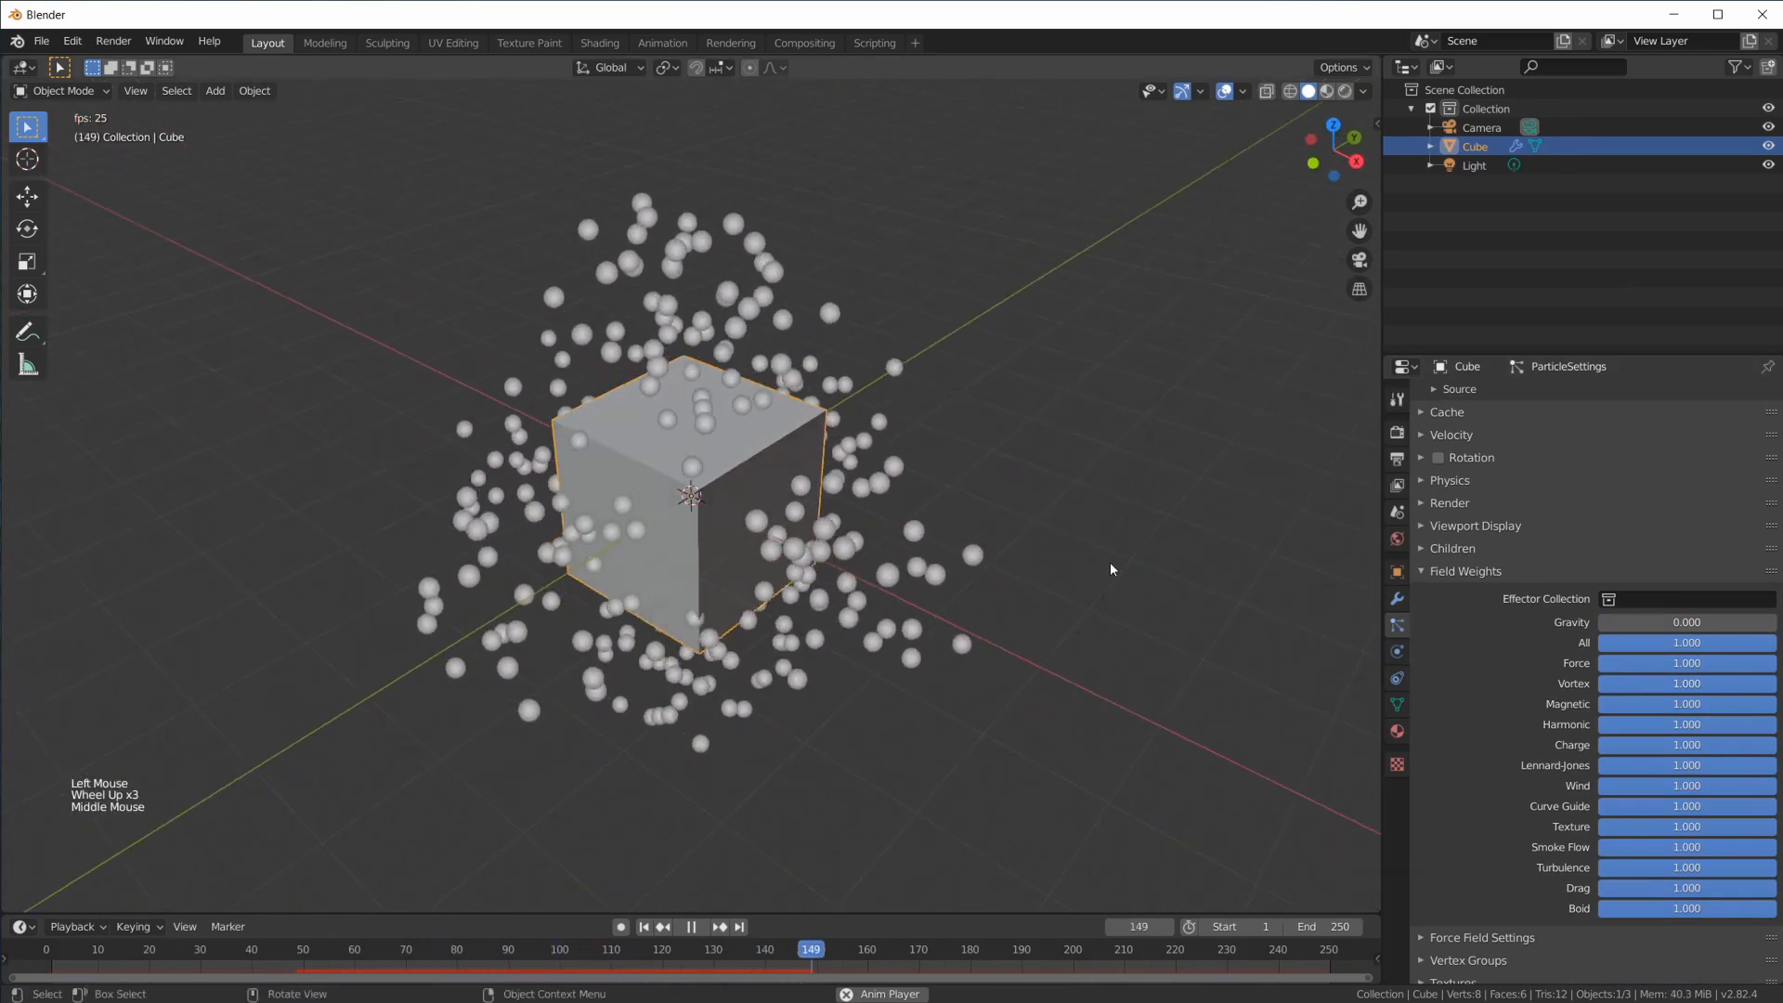
# Set the particle emission's lifetime to 100 and its lifetime randomness to 0.9
pyautogui.scroll(12, 1542, 578)
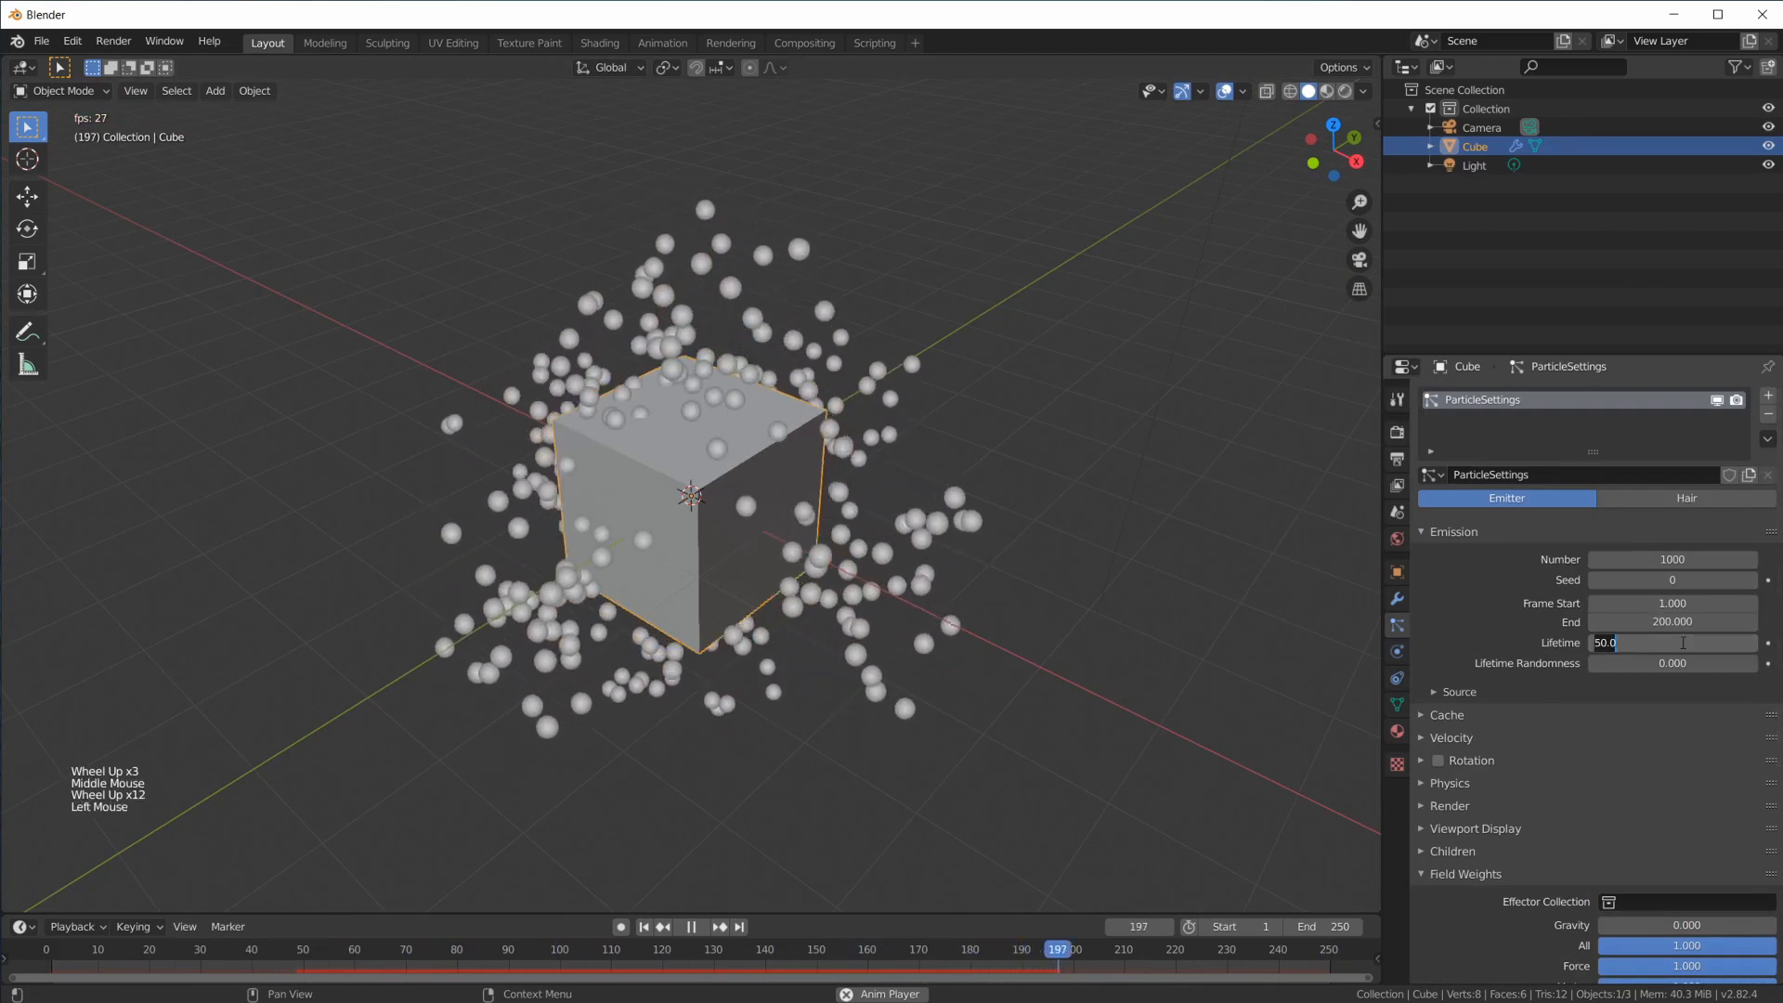
pyautogui.click(1700, 642)
pyautogui.write('100')
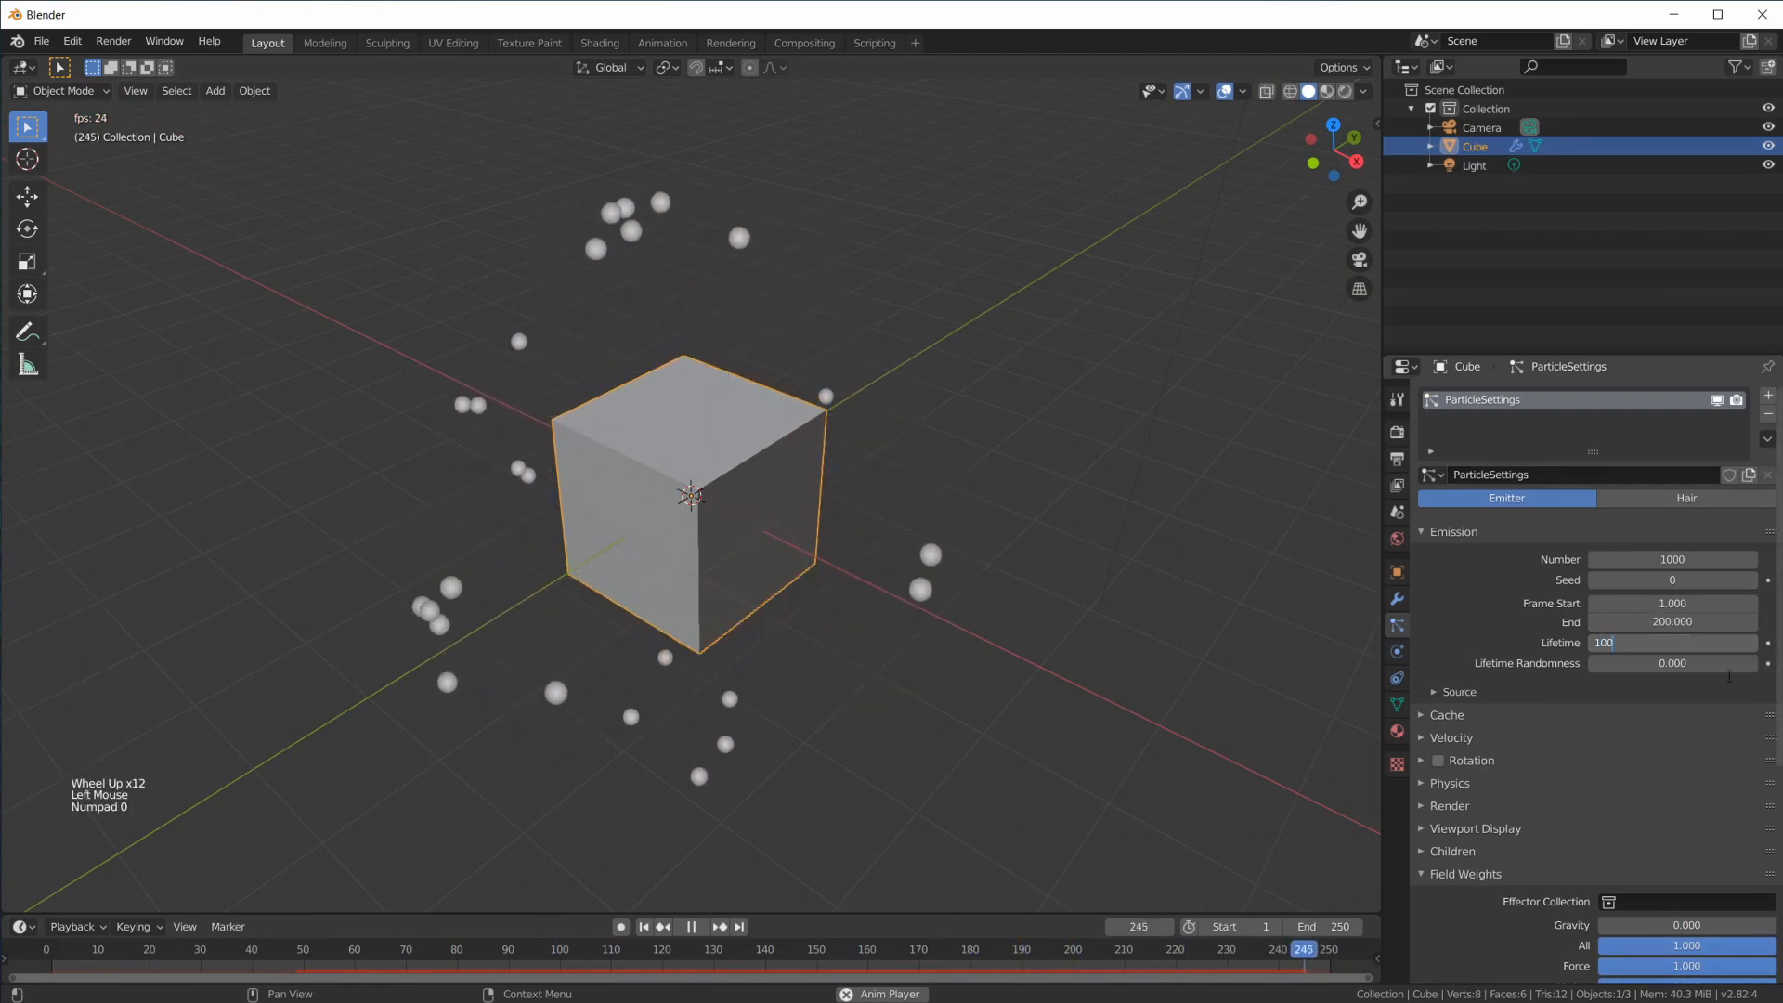
pyautogui.press('Return')
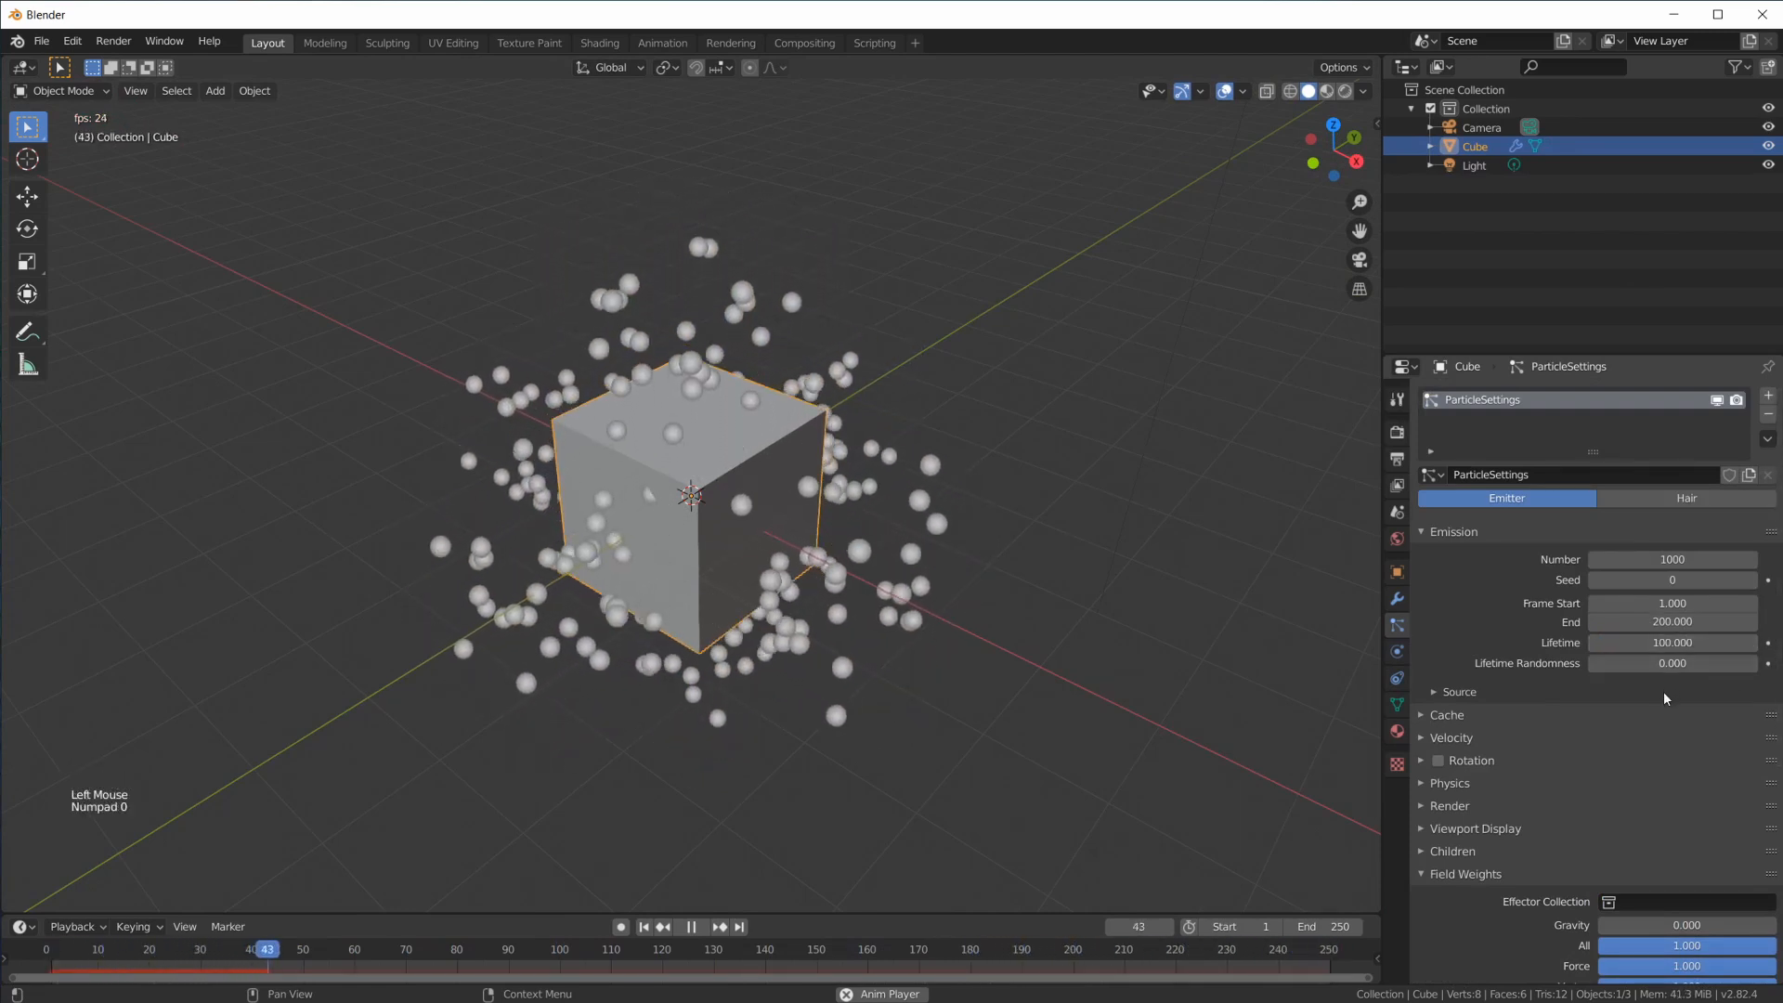
pyautogui.click(1662, 665)
pyautogui.write('0.9')
pyautogui.press('Return')
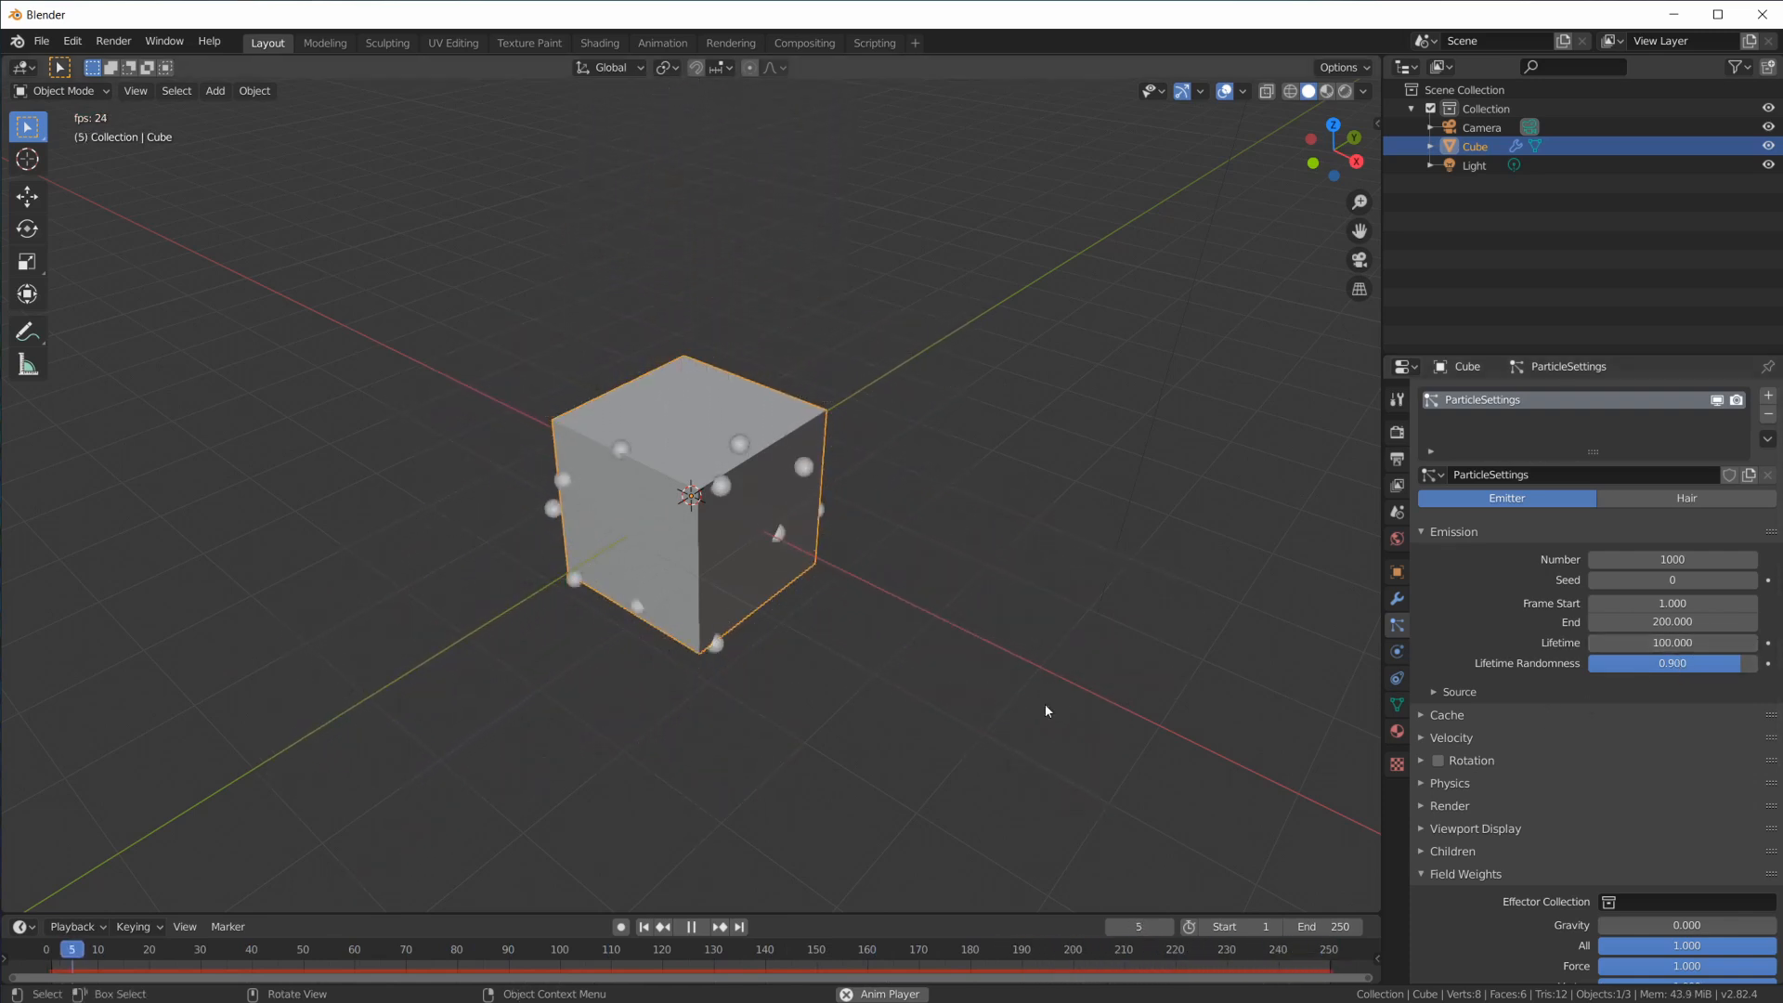
# Stop playback, add a Turbulence force field and move it beside the cube to about X 2.31, Y 2.54, Z 0.47 m
pyautogui.press('space')
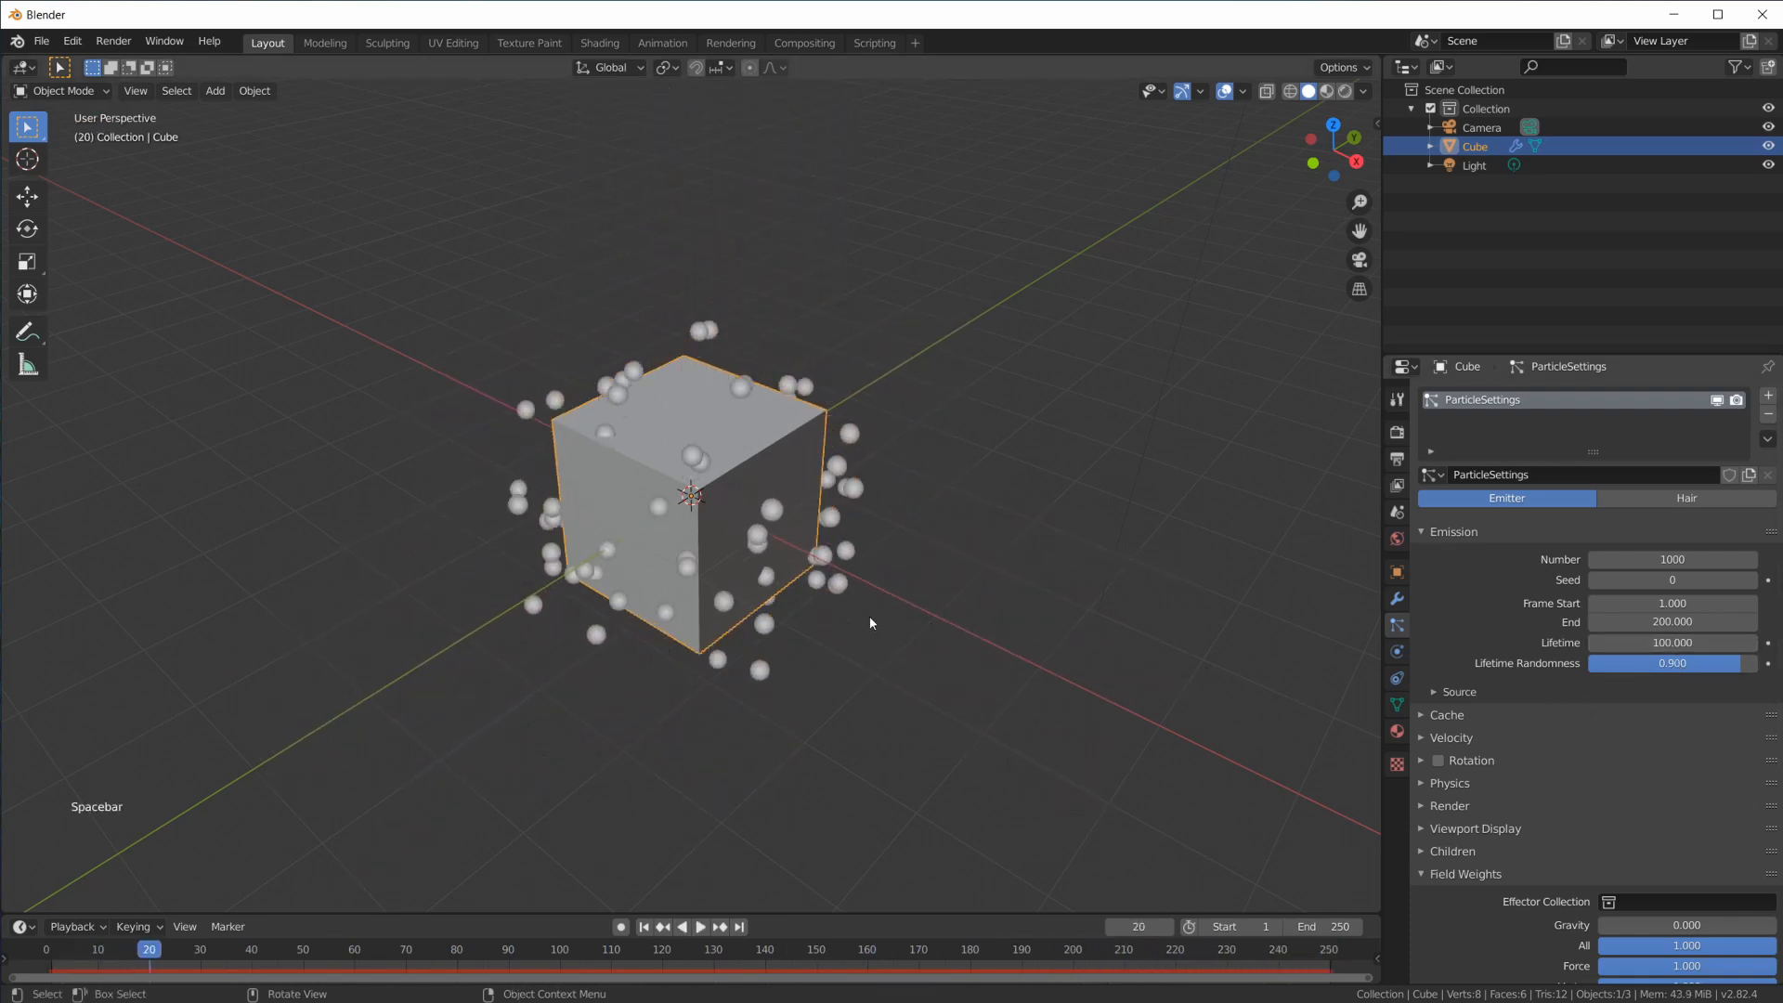
pyautogui.hotkey('shift', 'a')
pyautogui.moveTo(906, 891)
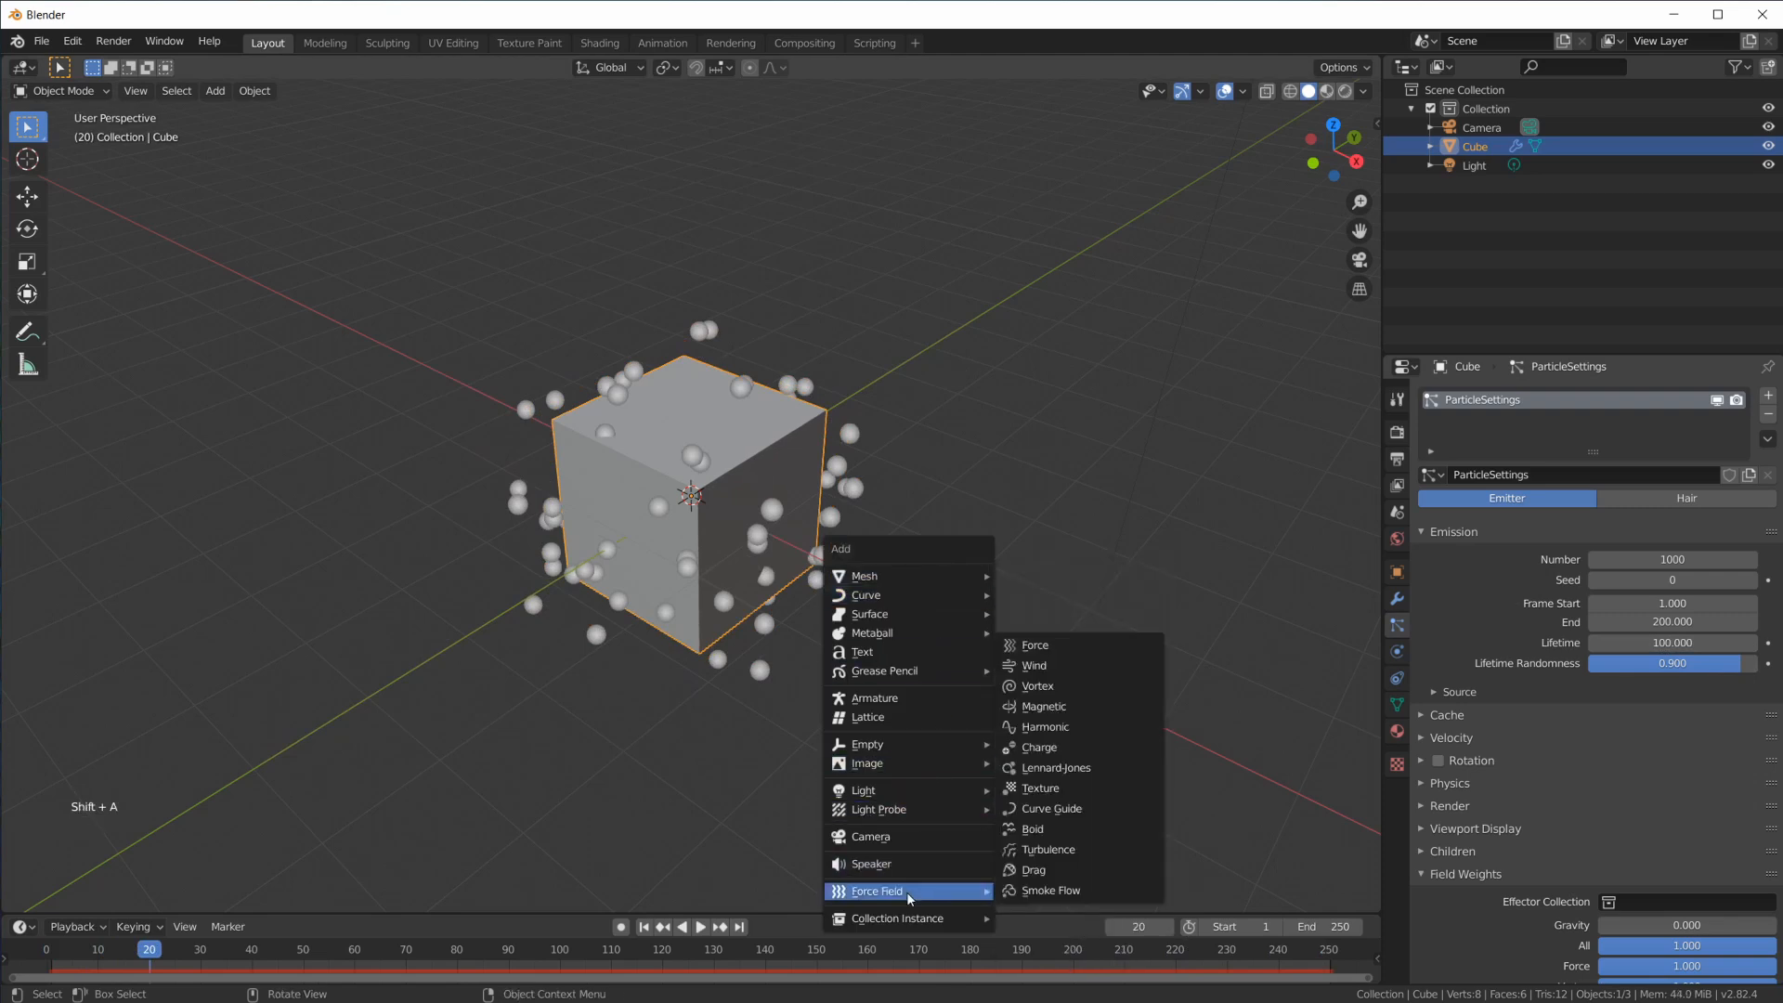
pyautogui.click(1068, 847)
pyautogui.press('g')
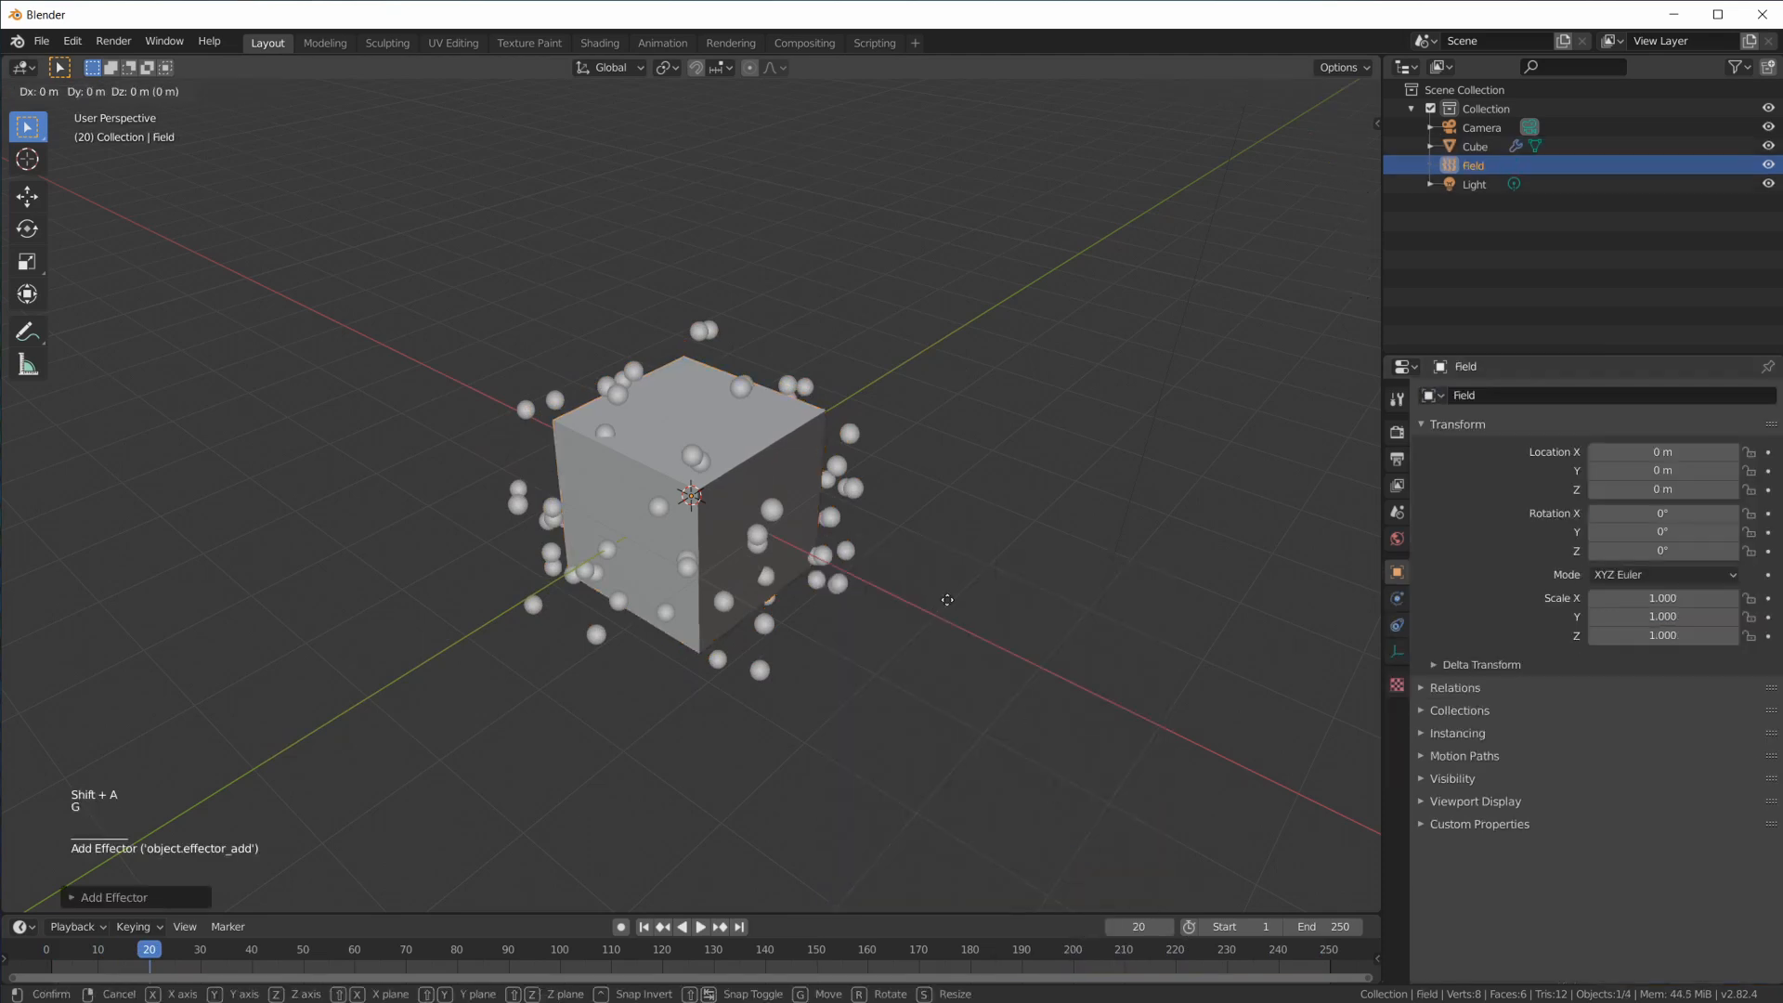
pyautogui.click(1174, 518)
pyautogui.moveTo(1173, 518); pyautogui.dragTo(1029, 467, button='middle')
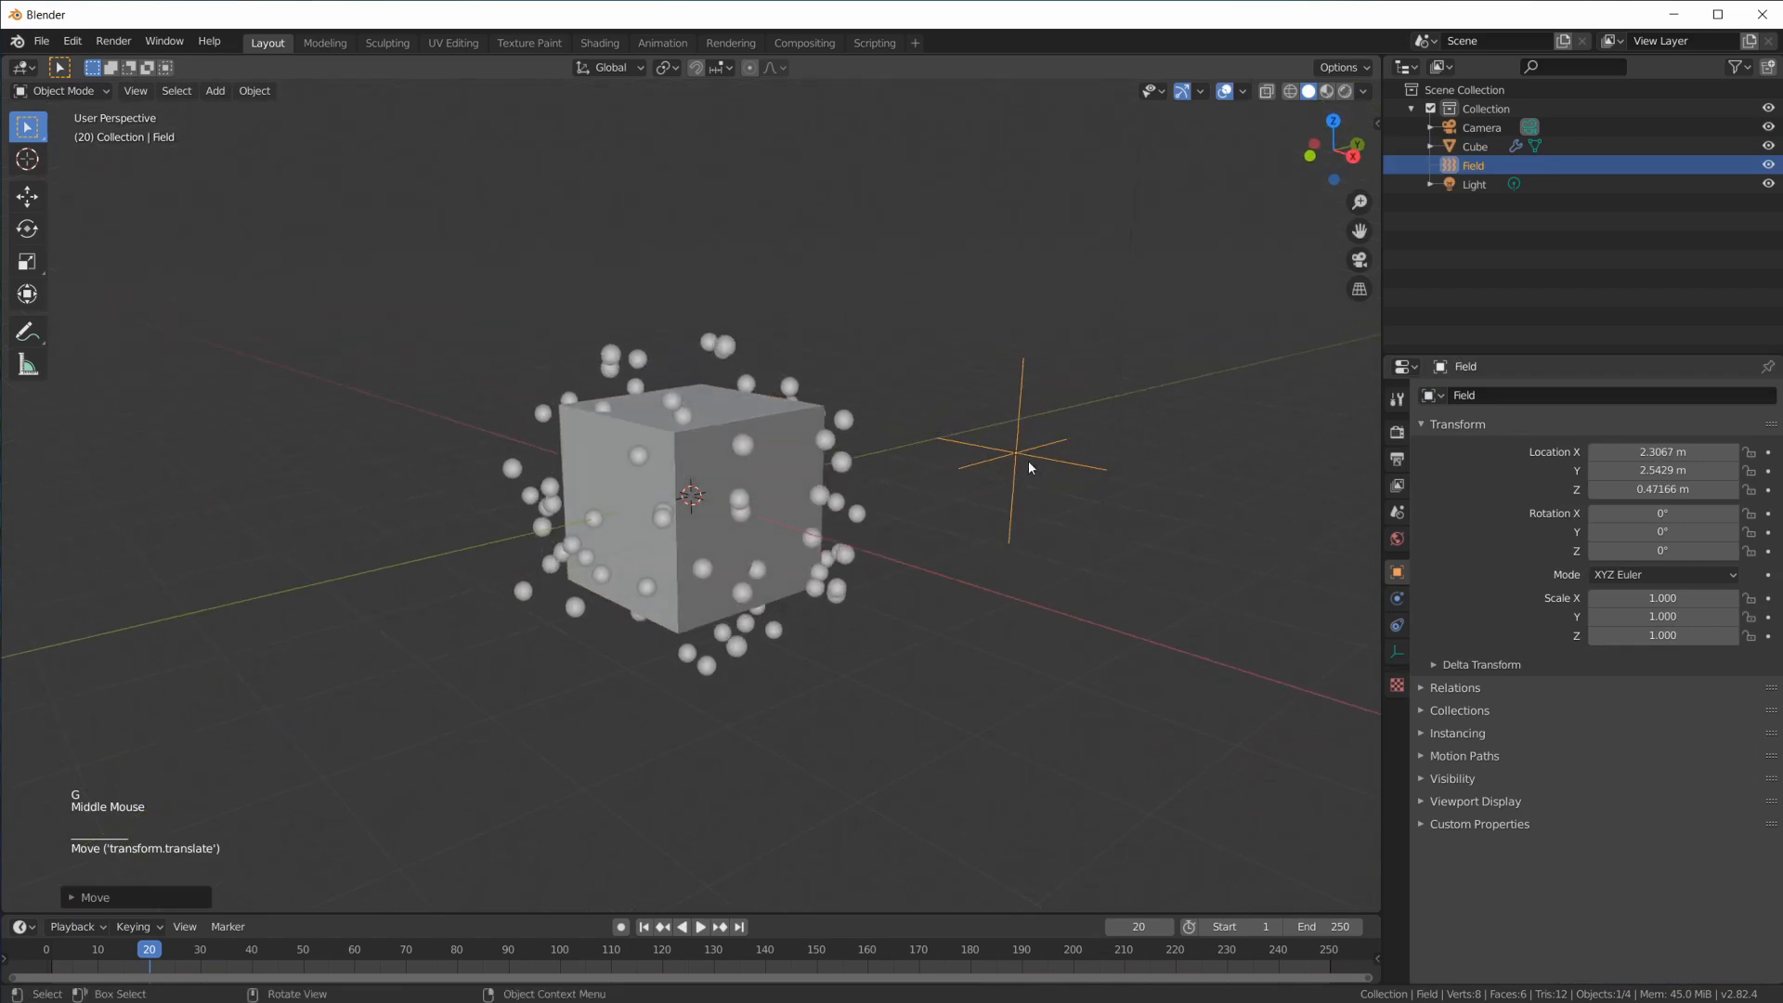
# Play the animation and set the turbulence field's strength to 3
pyautogui.press('space')
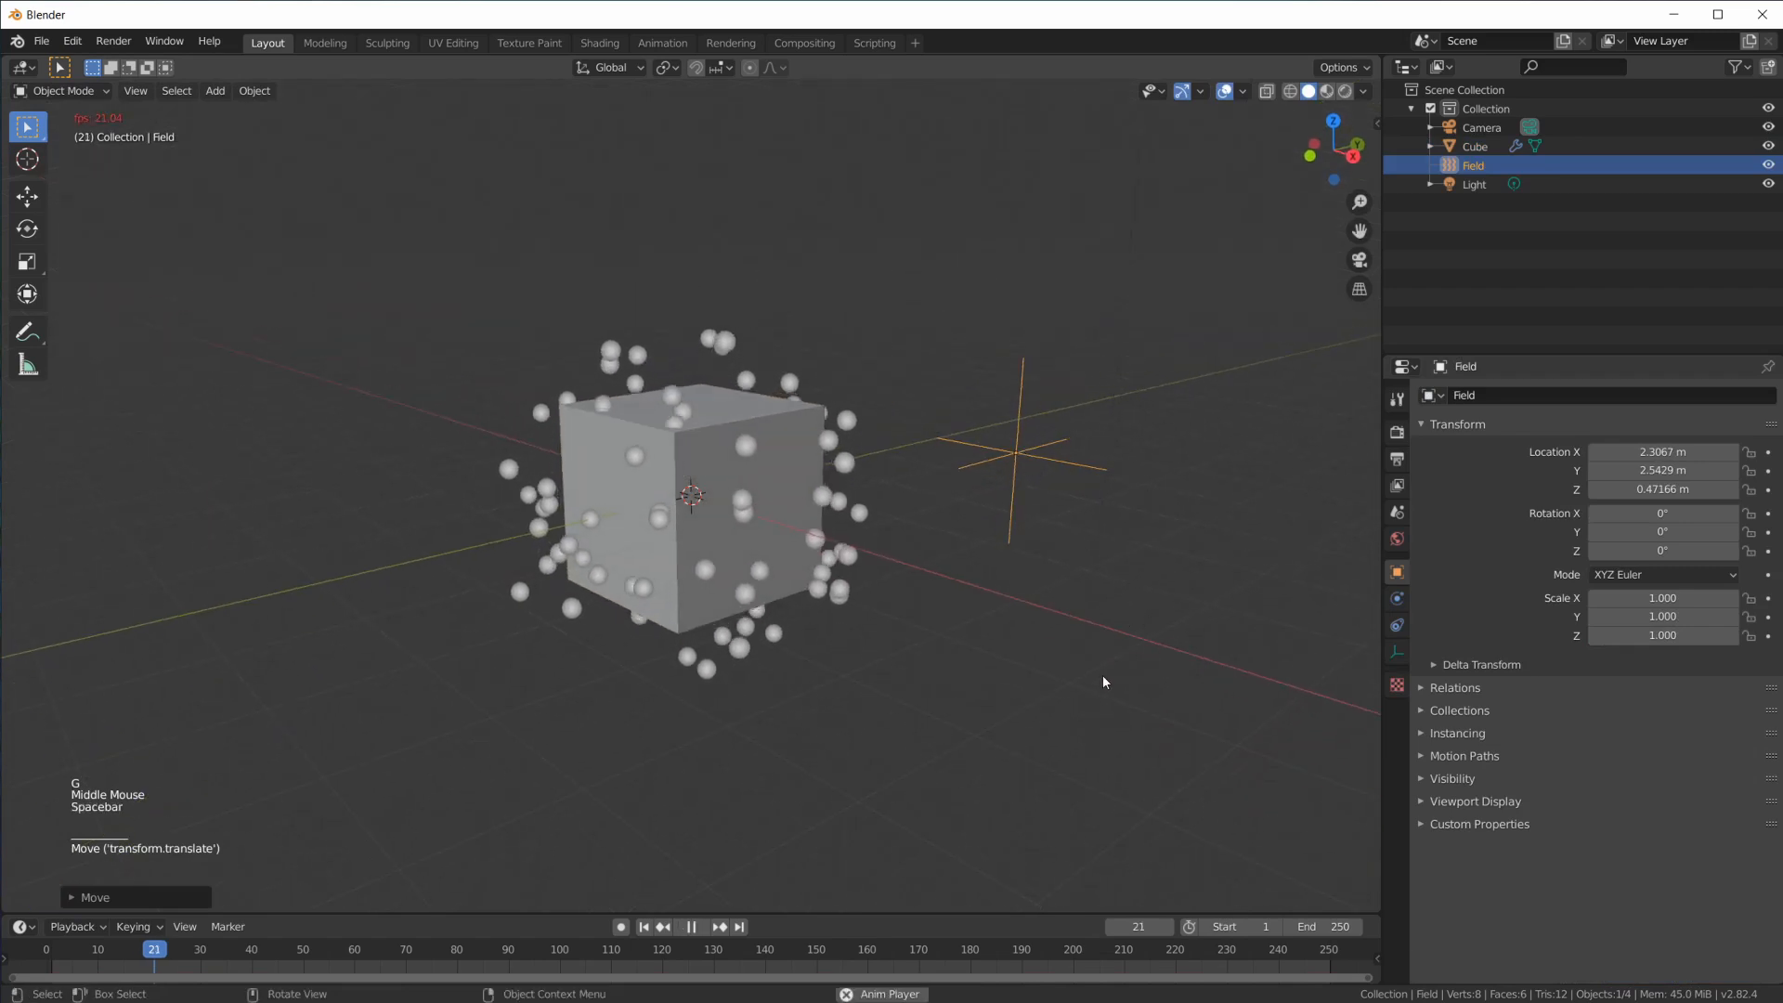
pyautogui.click(1398, 601)
pyautogui.doubleClick(1653, 561)
pyautogui.write('3')
pyautogui.press('Return')
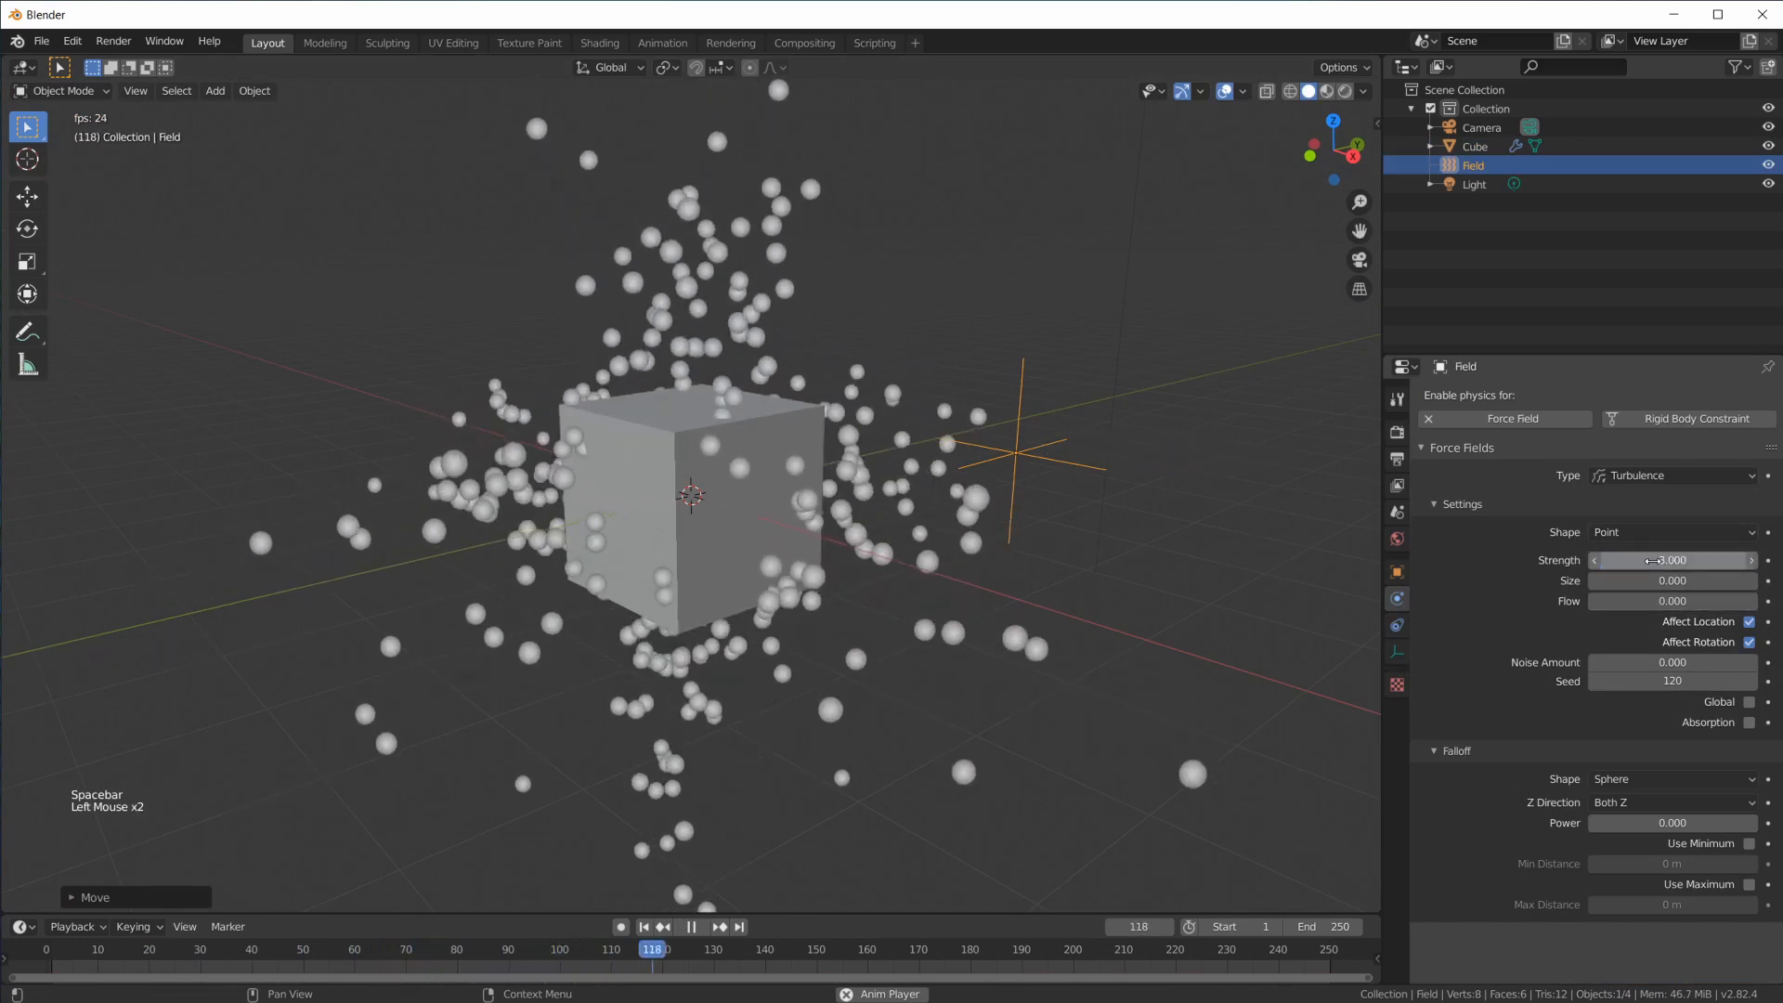
pyautogui.moveTo(956, 481); pyautogui.dragTo(1009, 532, button='middle')
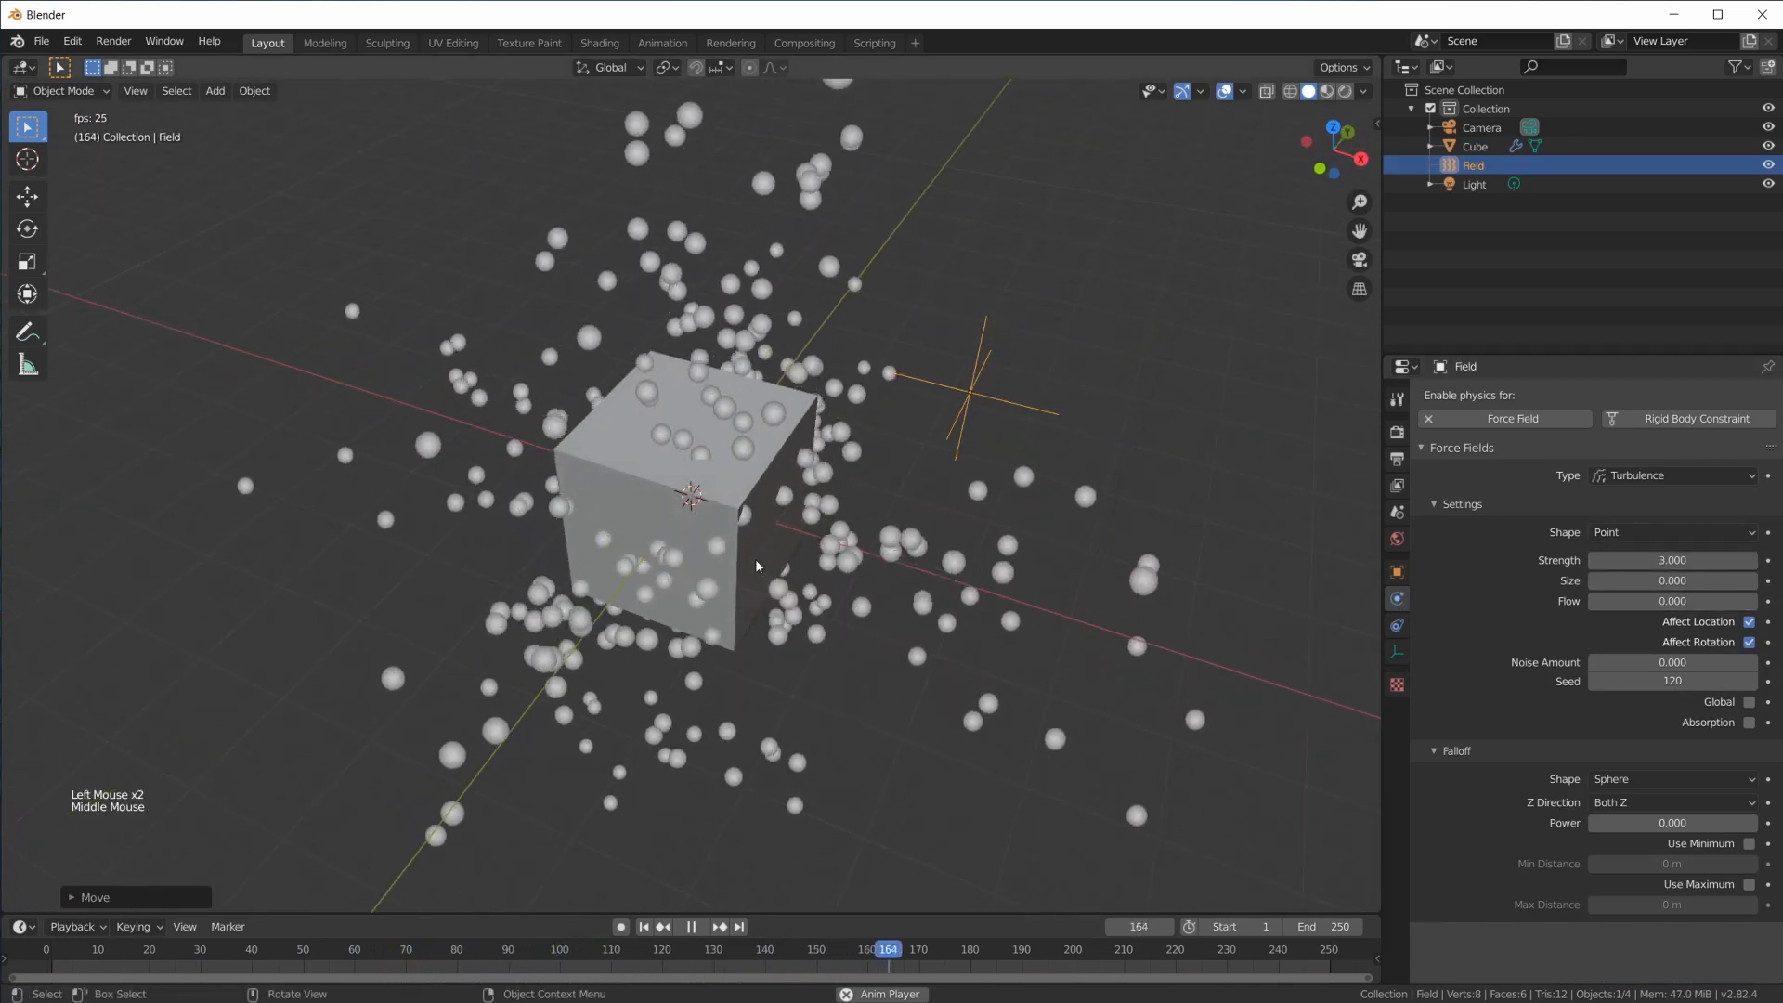
pyautogui.moveTo(826, 445); pyautogui.dragTo(908, 482, button='middle')
pyautogui.scroll(-4, 929, 490)
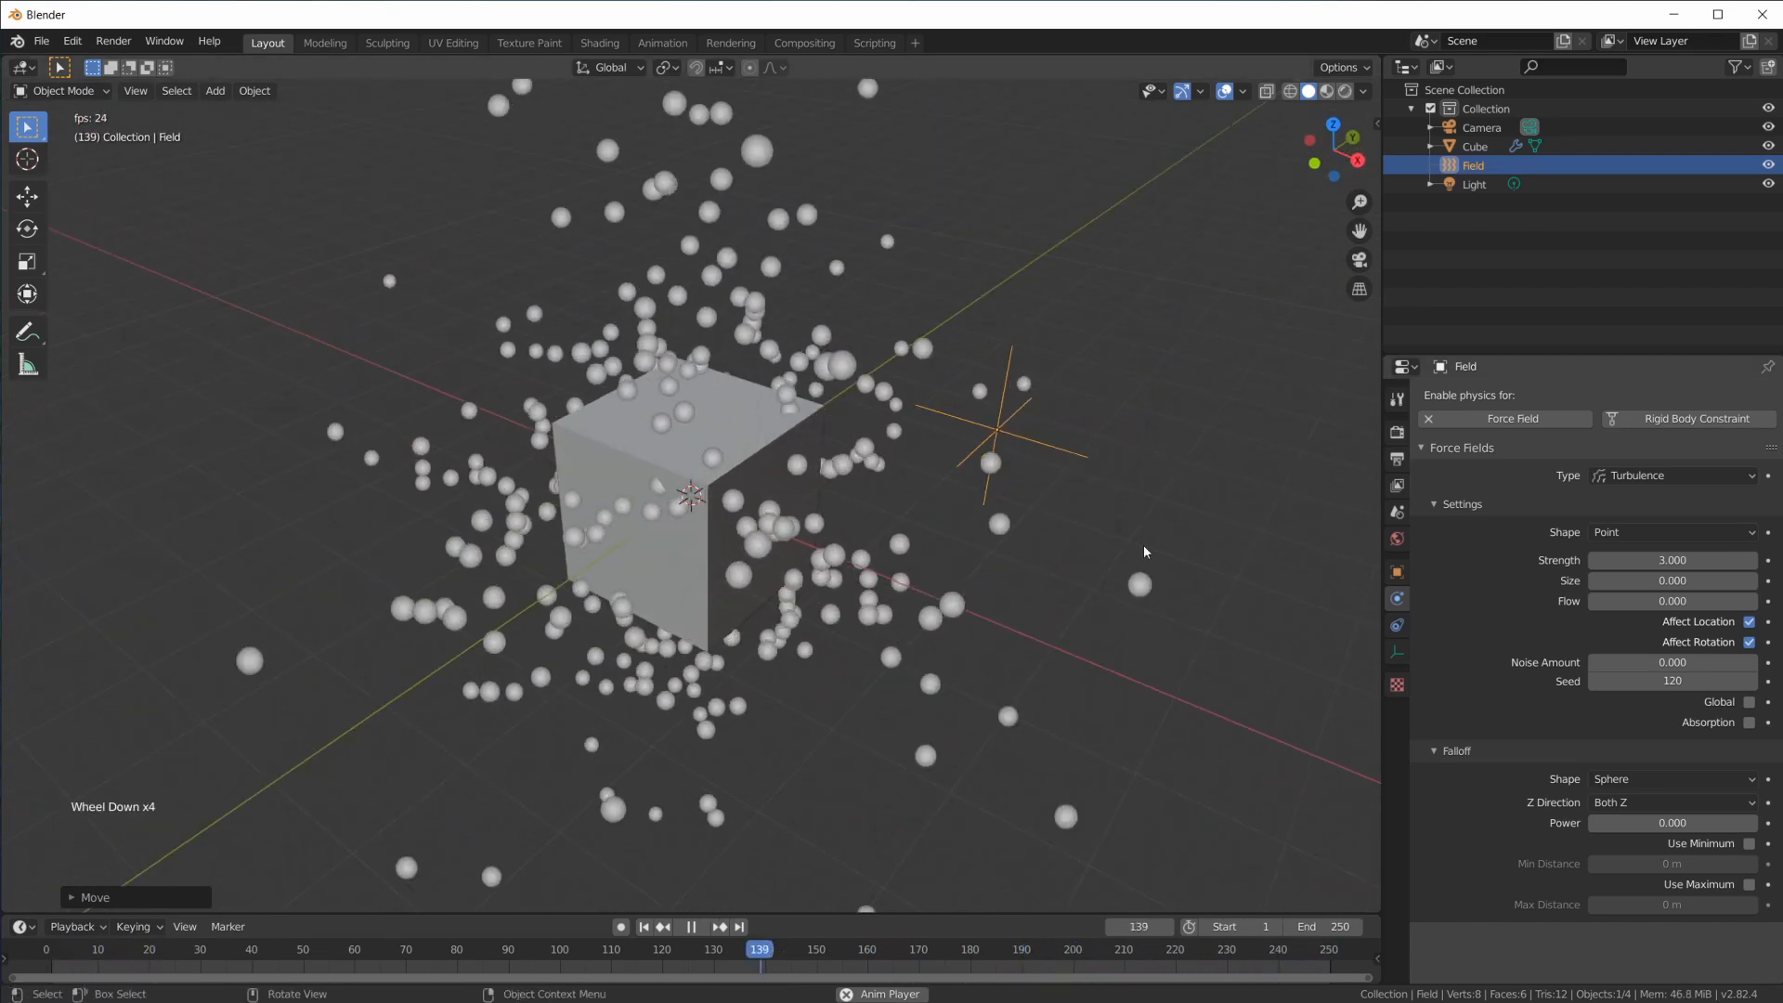
# Stop playback, split the 3D viewport into two side-by-side views and switch the left one to rendered shading
pyautogui.press('space')
pyautogui.click(1362, 65)
pyautogui.moveTo(1362, 65)
pyautogui.mouseDown()
pyautogui.moveTo(472, 66)
pyautogui.moveTo(586, 67)
pyautogui.mouseUp()
pyautogui.click(549, 90)
pyautogui.scroll(1, 312, 581)
pyautogui.scroll(-1, 312, 582)
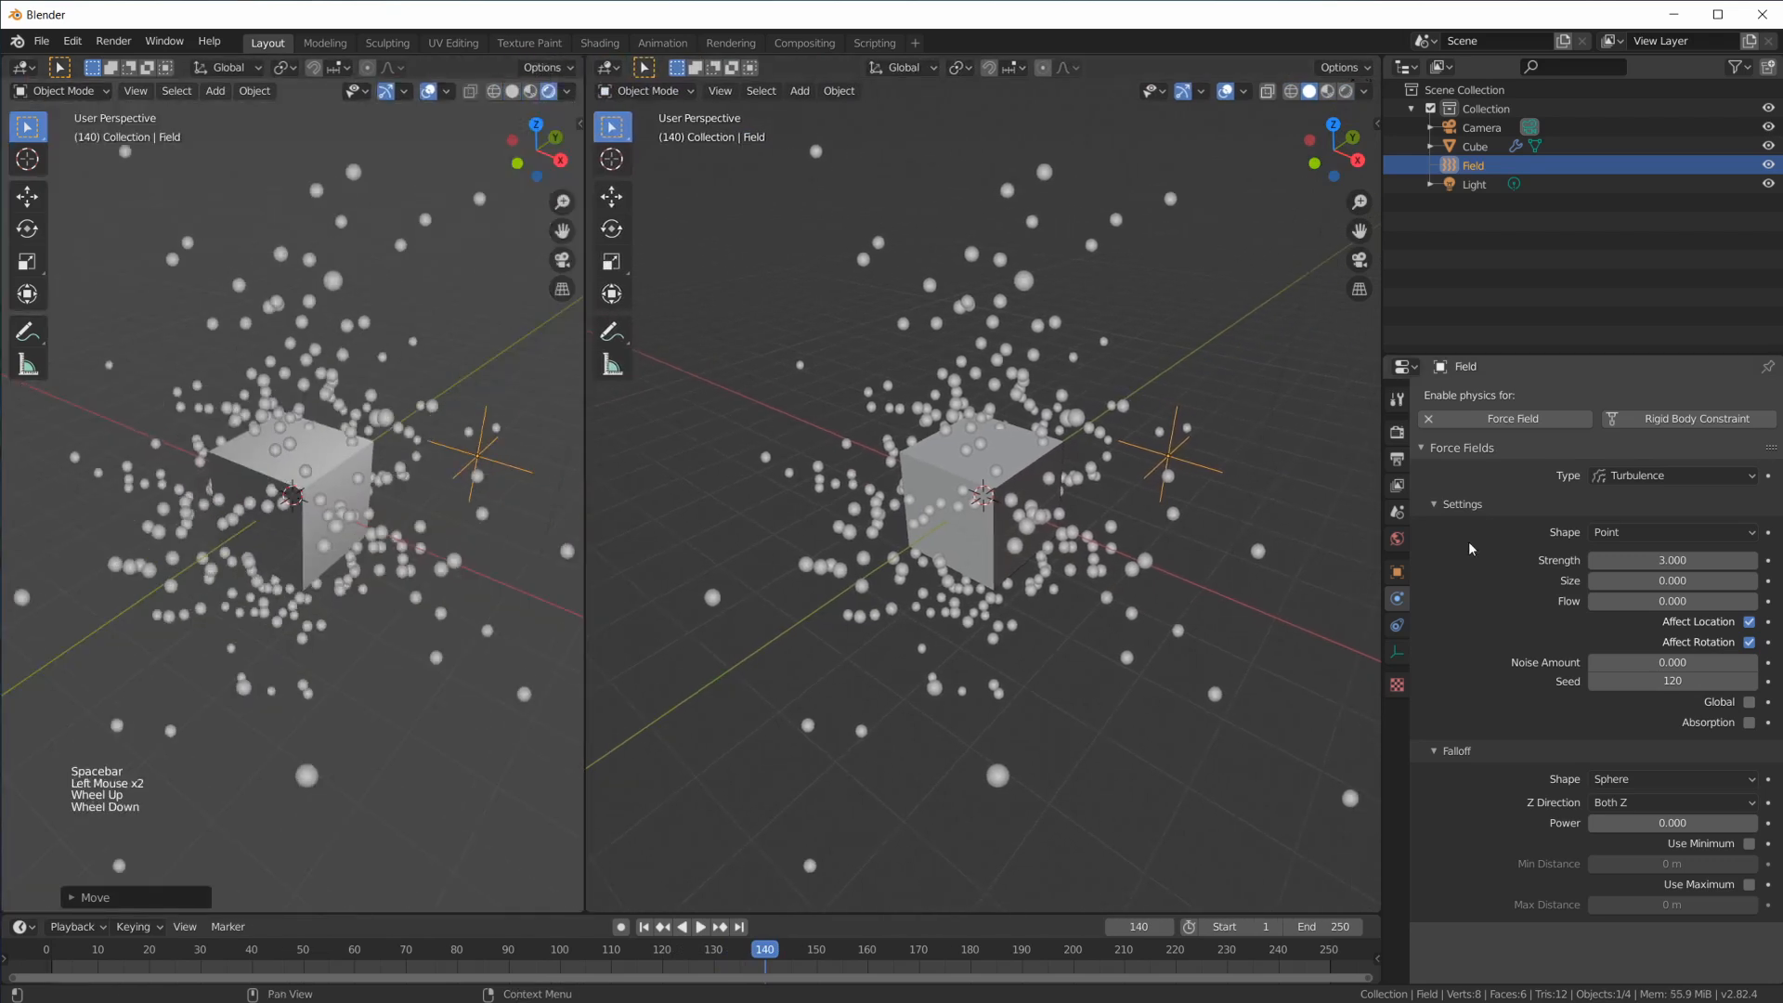
# Change the scene's render engine to Cycles and choose its render device
pyautogui.click(1396, 432)
pyautogui.click(1663, 394)
pyautogui.click(1623, 476)
pyautogui.click(1625, 443)
pyautogui.click(1635, 488)
# Set the viewport display of the cube's particles to None
pyautogui.click(1397, 625)
pyautogui.scroll(-8, 1500, 688)
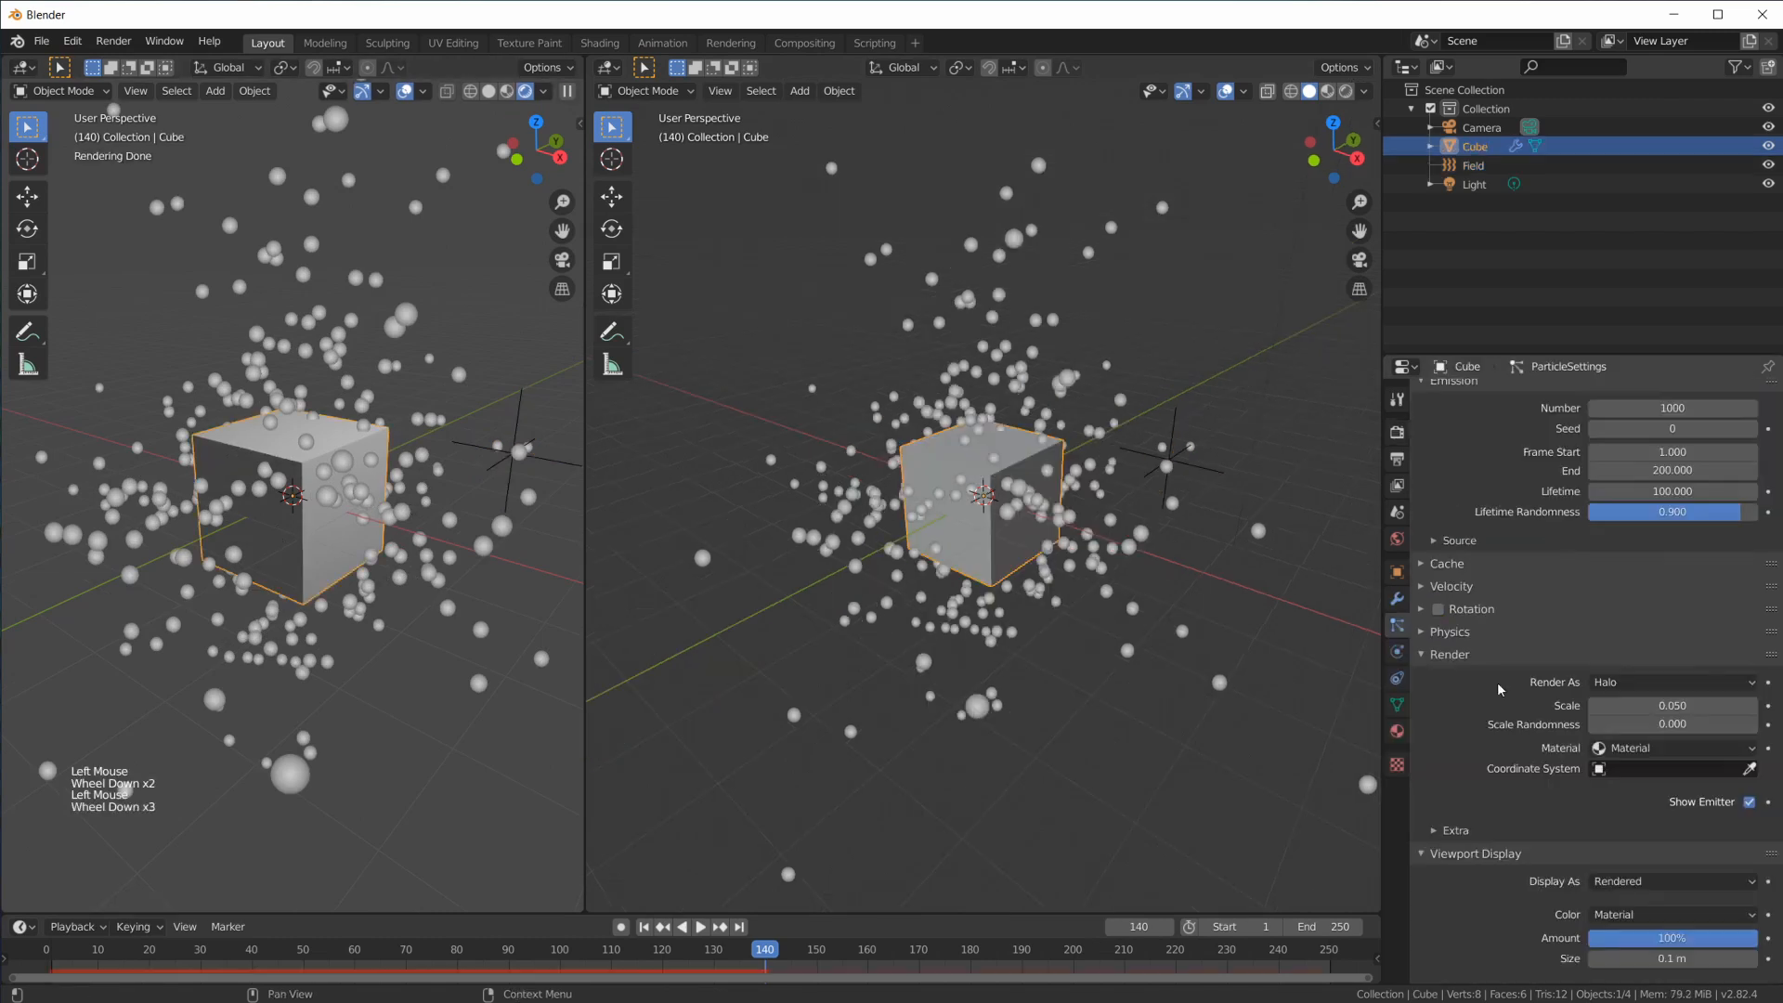
pyautogui.click(1637, 734)
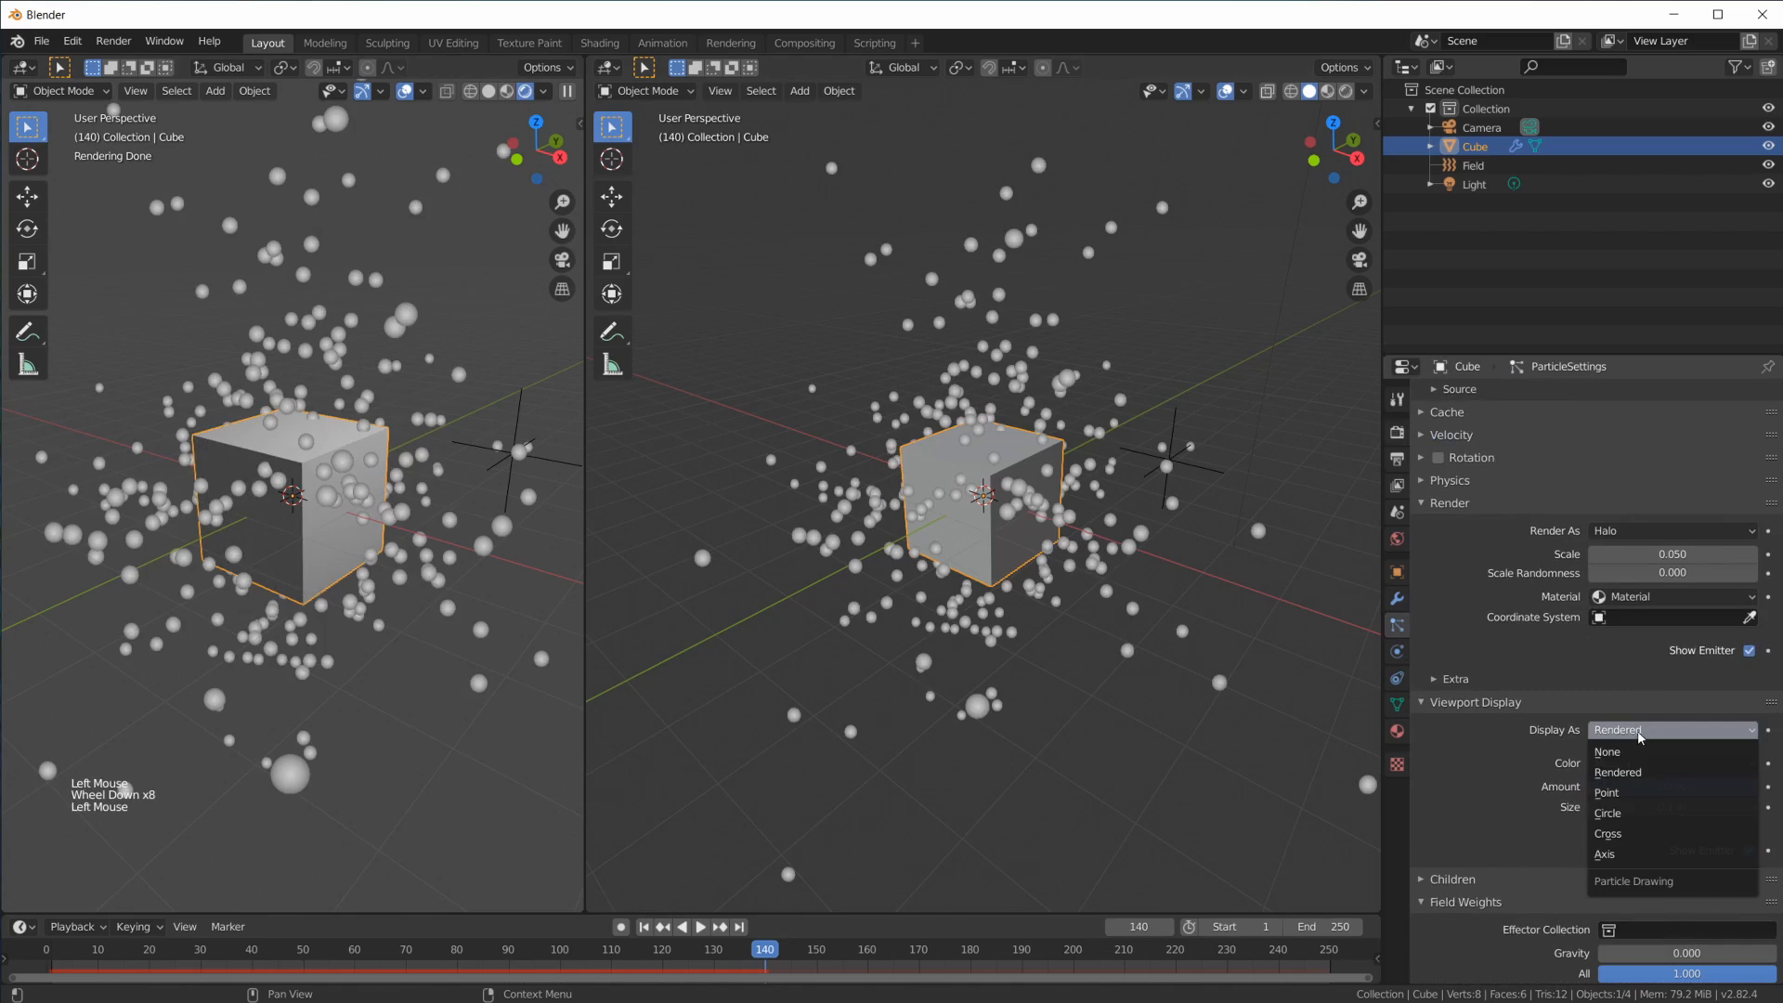
pyautogui.click(1635, 751)
pyautogui.scroll(1, 447, 546)
pyautogui.scroll(1, 448, 543)
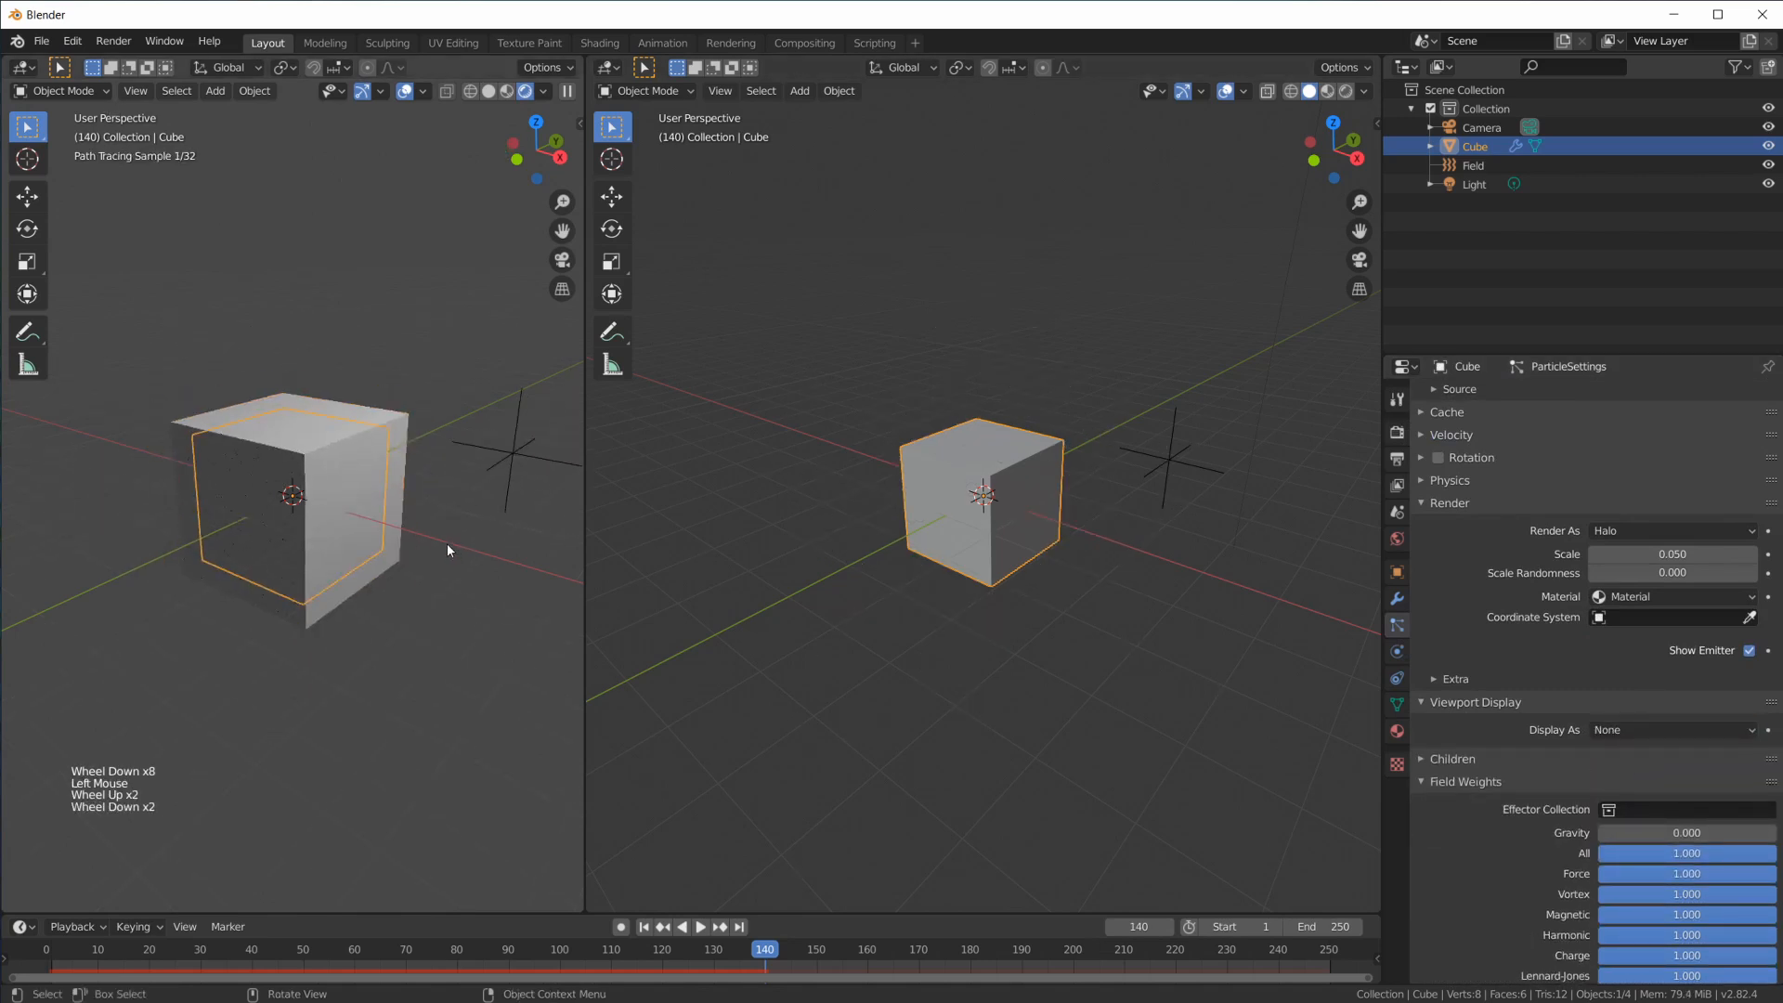
# Hide the overlays in the rendered viewport
pyautogui.scroll(-2, 392, 481)
pyautogui.moveTo(391, 481); pyautogui.dragTo(409, 474, button='middle')
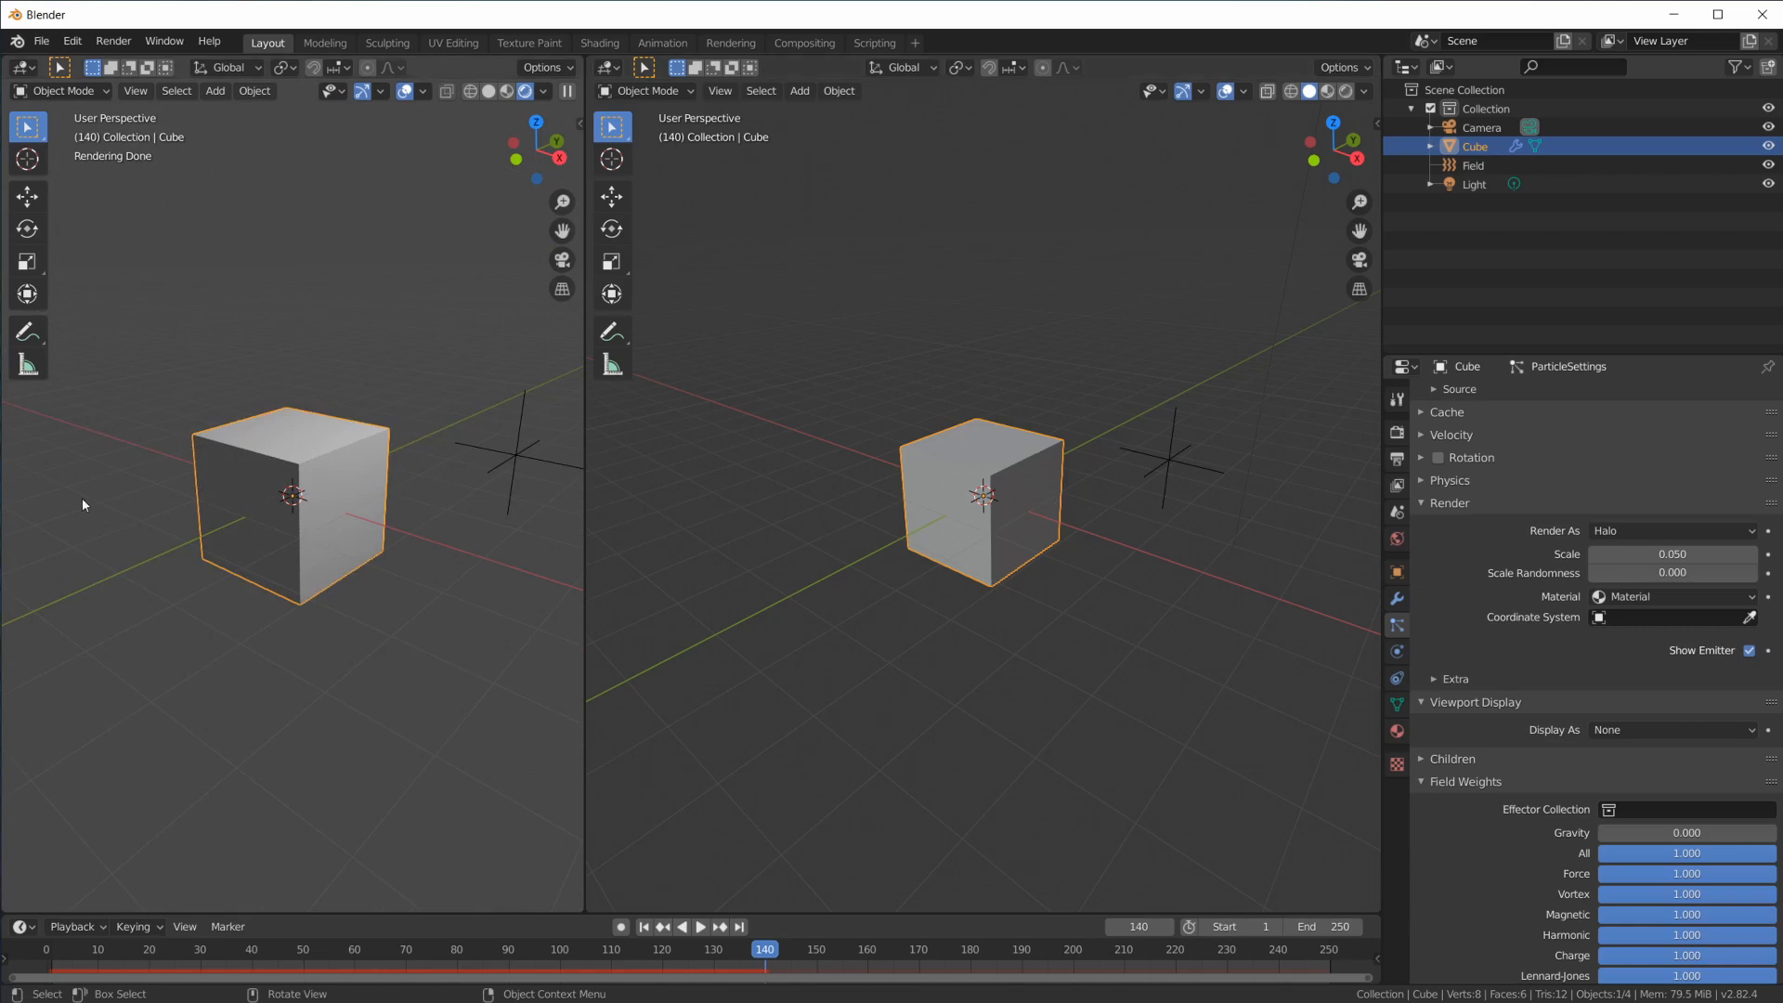
pyautogui.scroll(-3, 393, 496)
pyautogui.scroll(3, 394, 495)
pyautogui.click(404, 90)
pyautogui.moveTo(411, 392); pyautogui.dragTo(415, 375, button='middle')
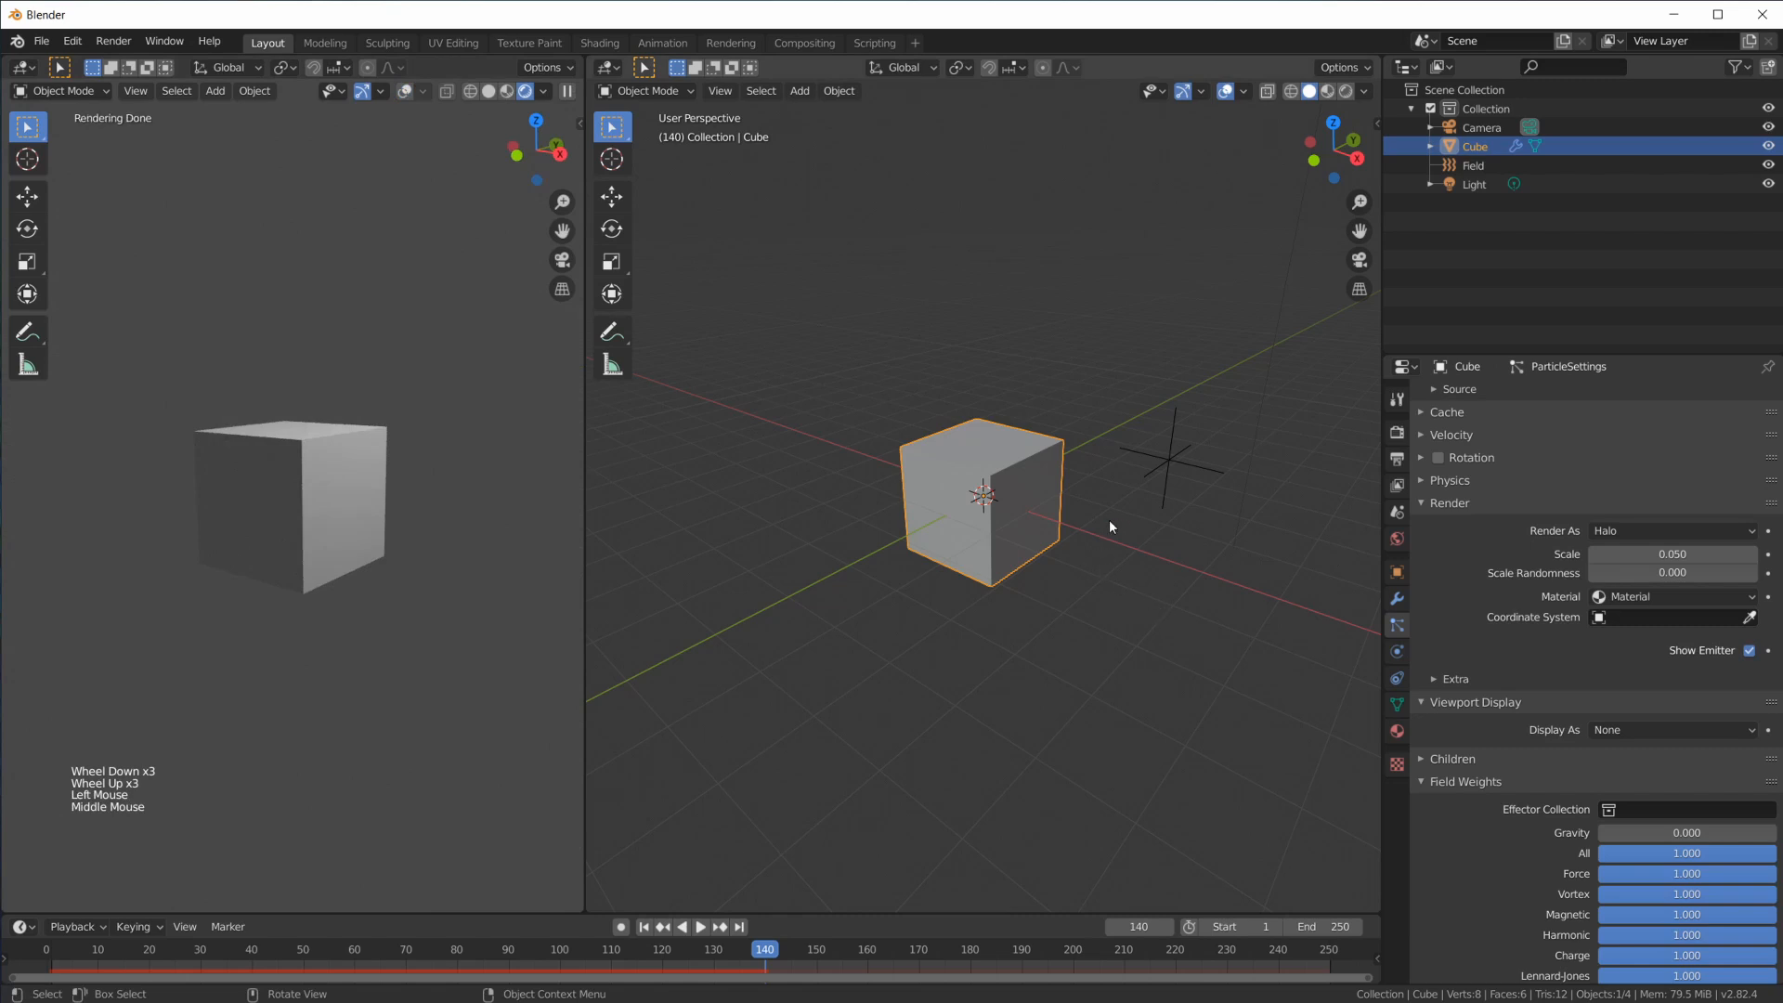
# Add an ico sphere mesh and move it away from the cube, just past the turbulence field
pyautogui.hotkey('shift', 'a')
pyautogui.moveTo(1068, 163)
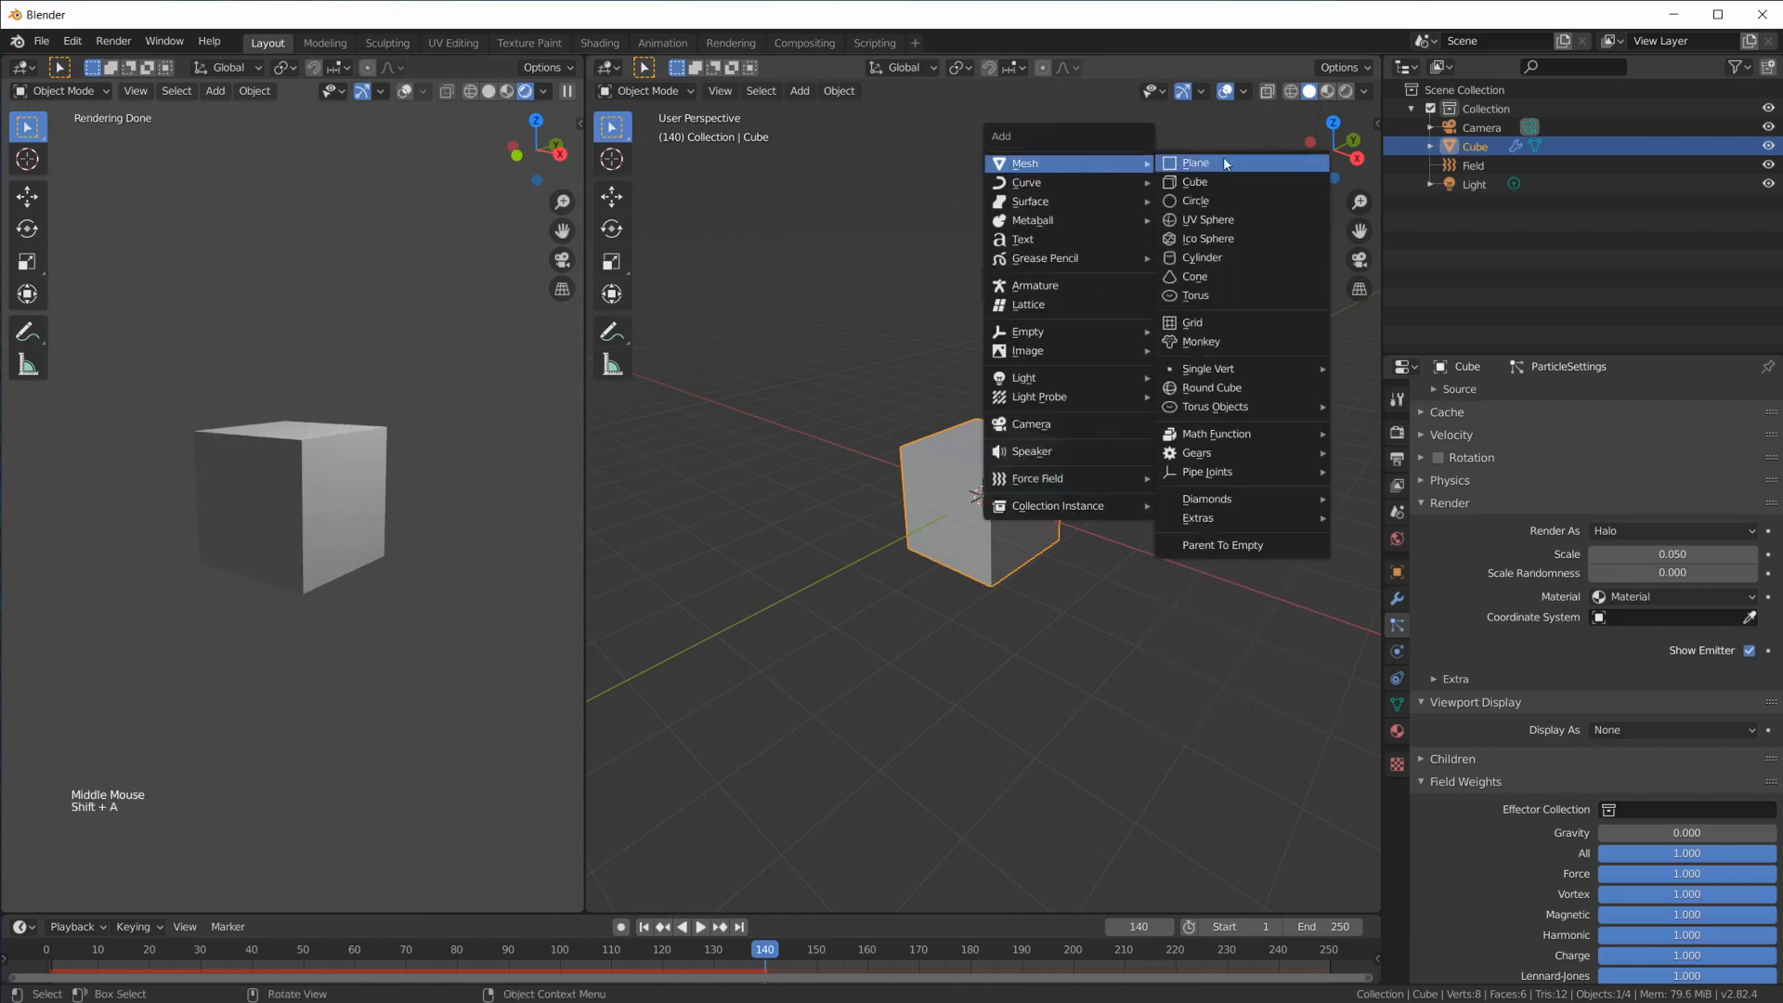
pyautogui.click(1223, 241)
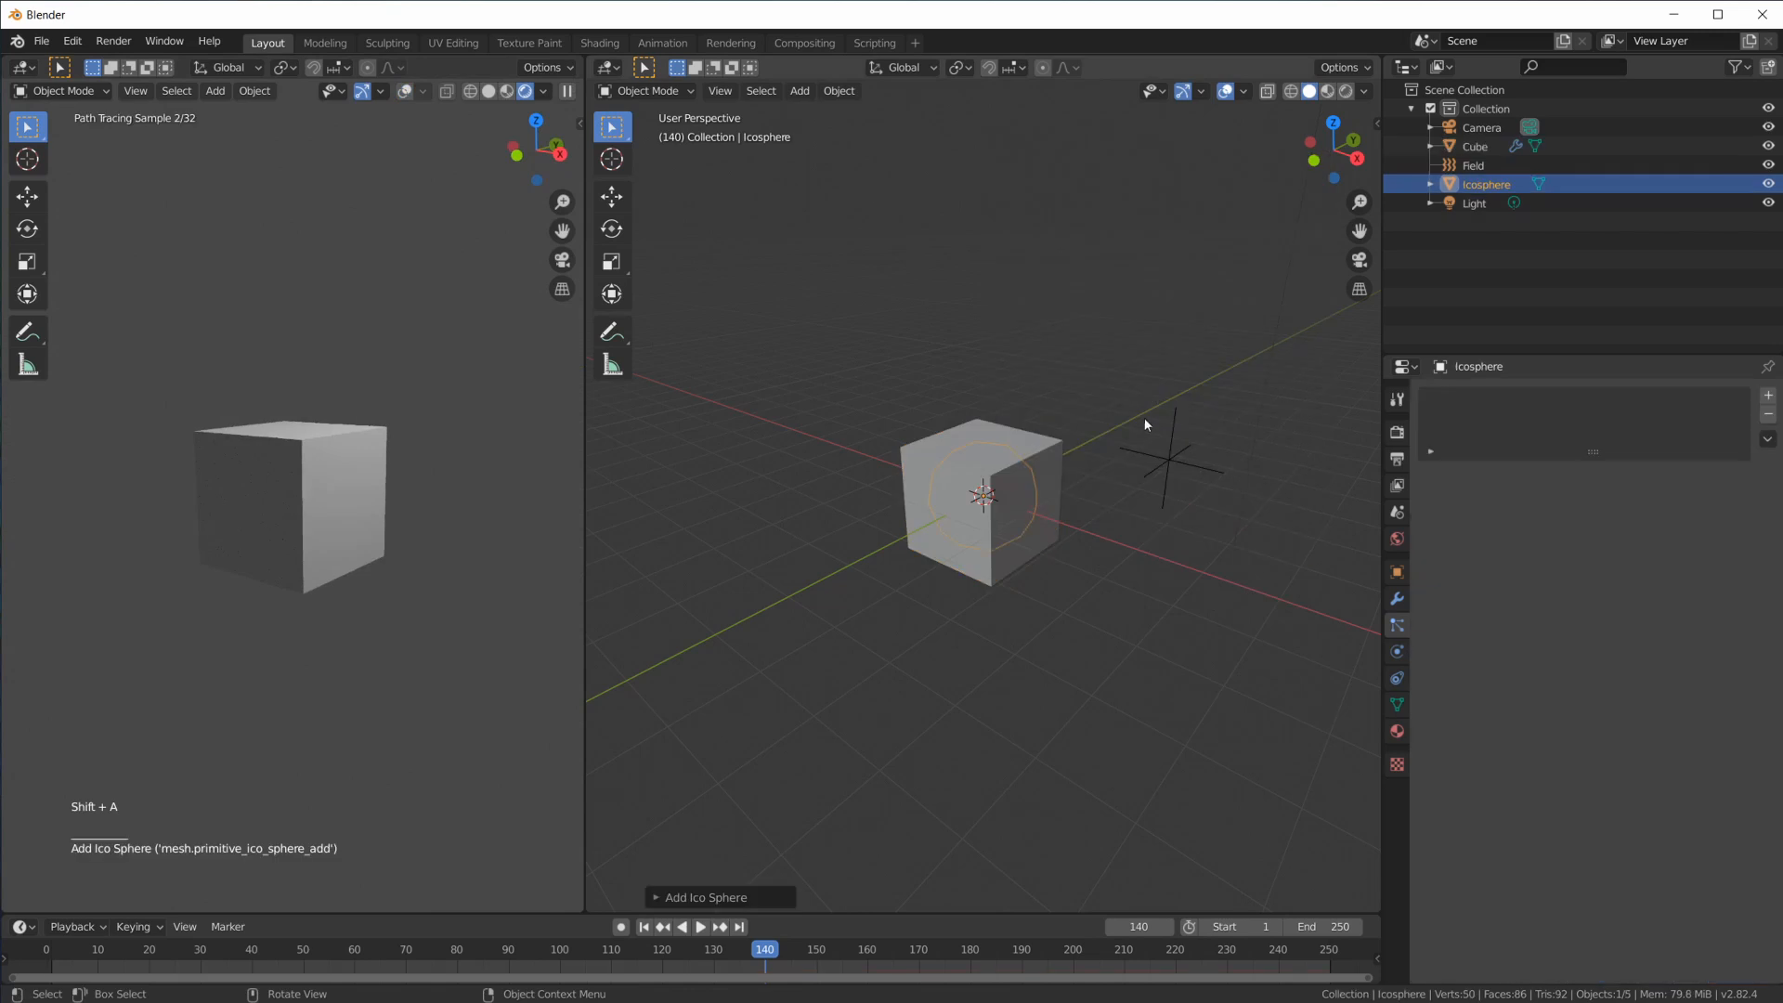
pyautogui.press('g')
pyautogui.click(1337, 509)
pyautogui.moveTo(1338, 508); pyautogui.dragTo(1099, 522, button='middle')
# Render the cube's particles as Object, with Icosphere as the instance object
pyautogui.click(1007, 477)
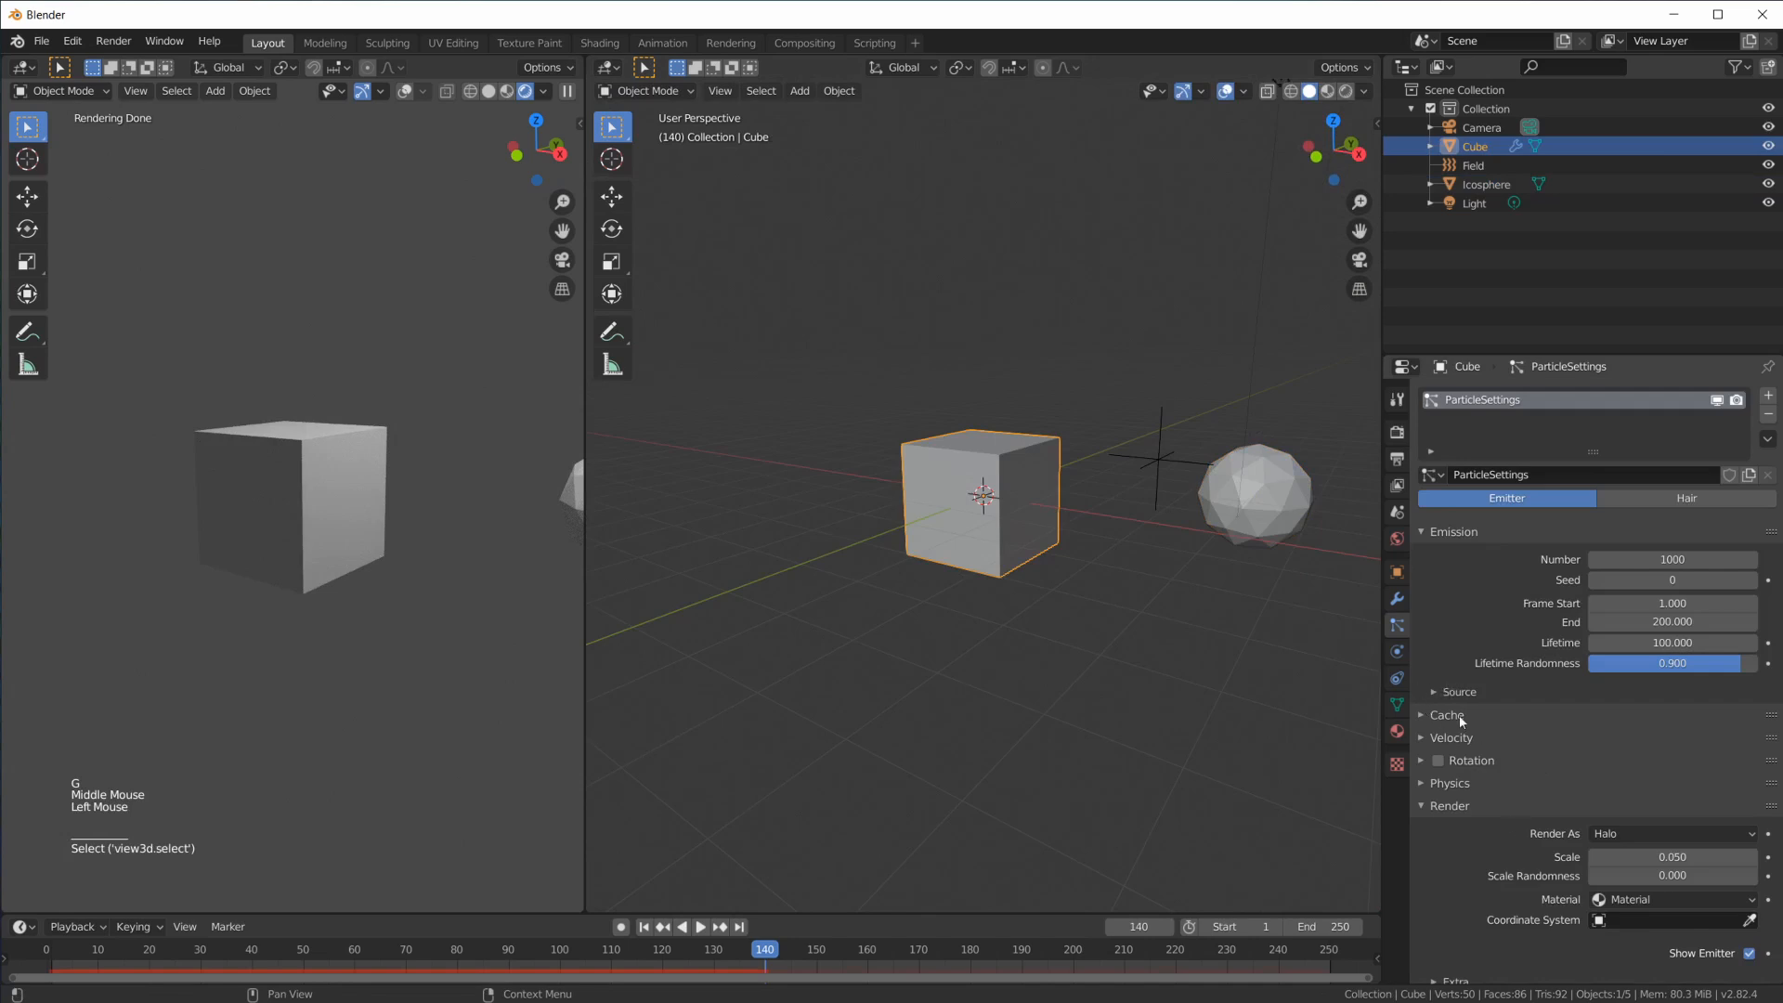
pyautogui.scroll(-5, 1460, 719)
pyautogui.scroll(-2, 1487, 704)
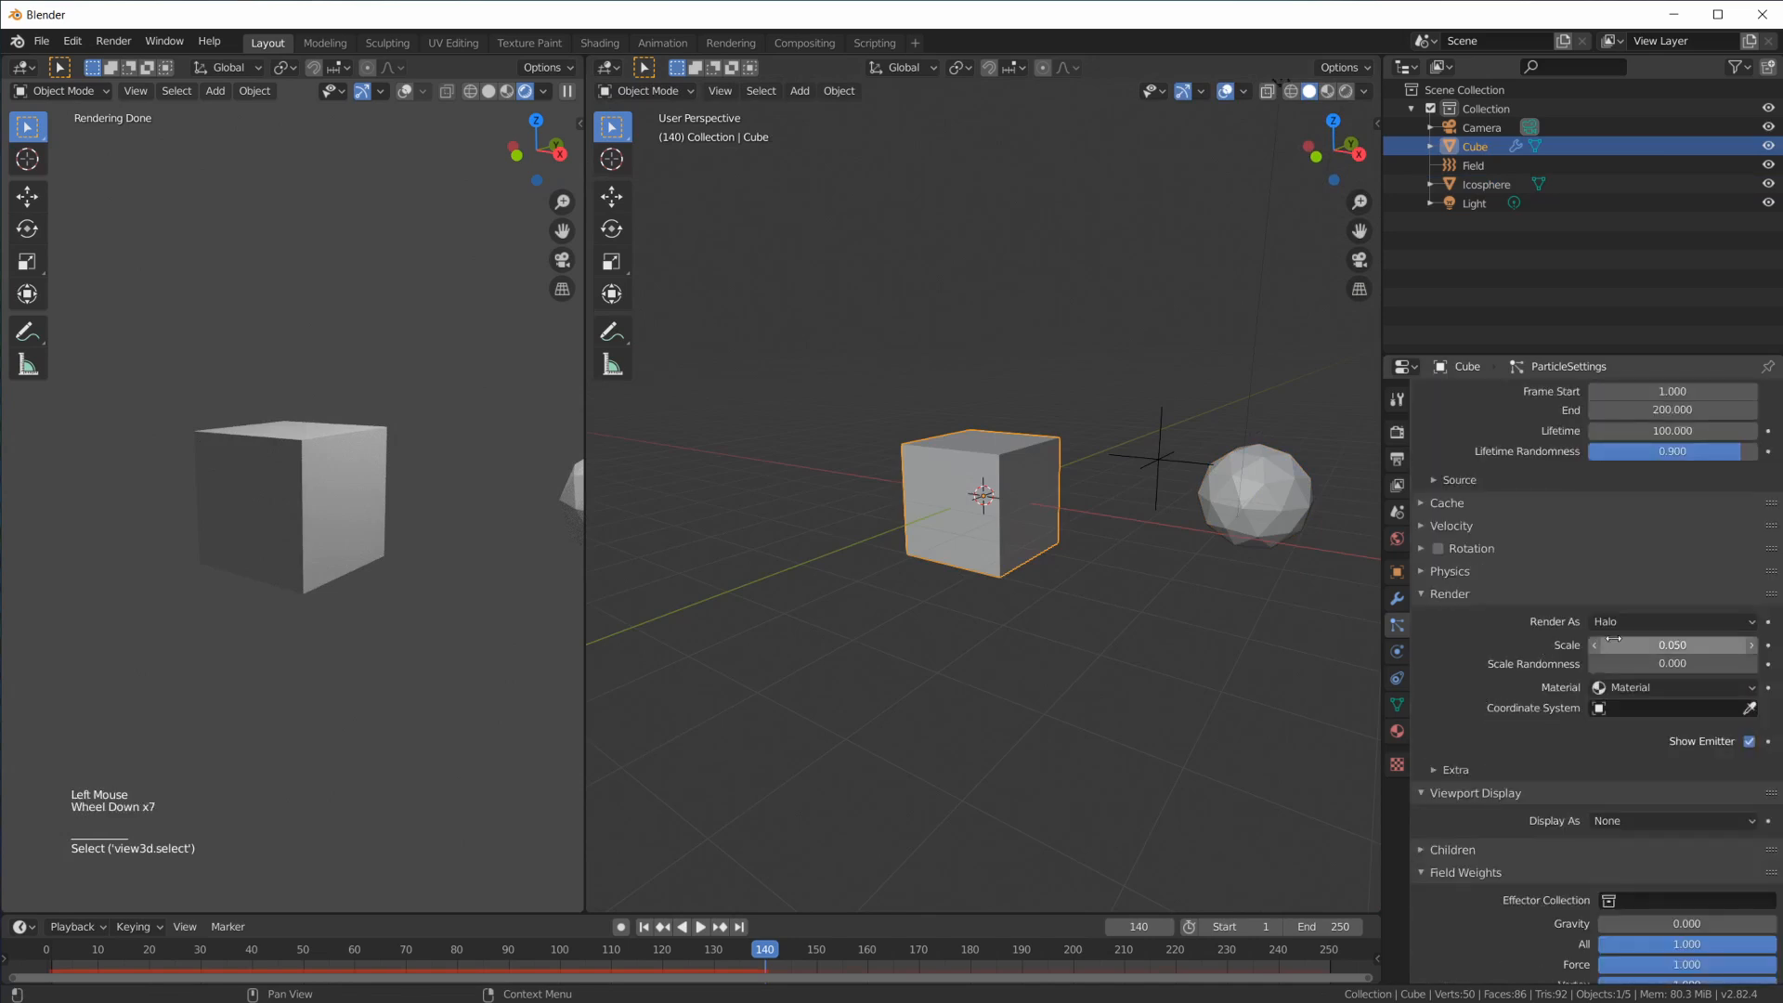
pyautogui.click(1642, 620)
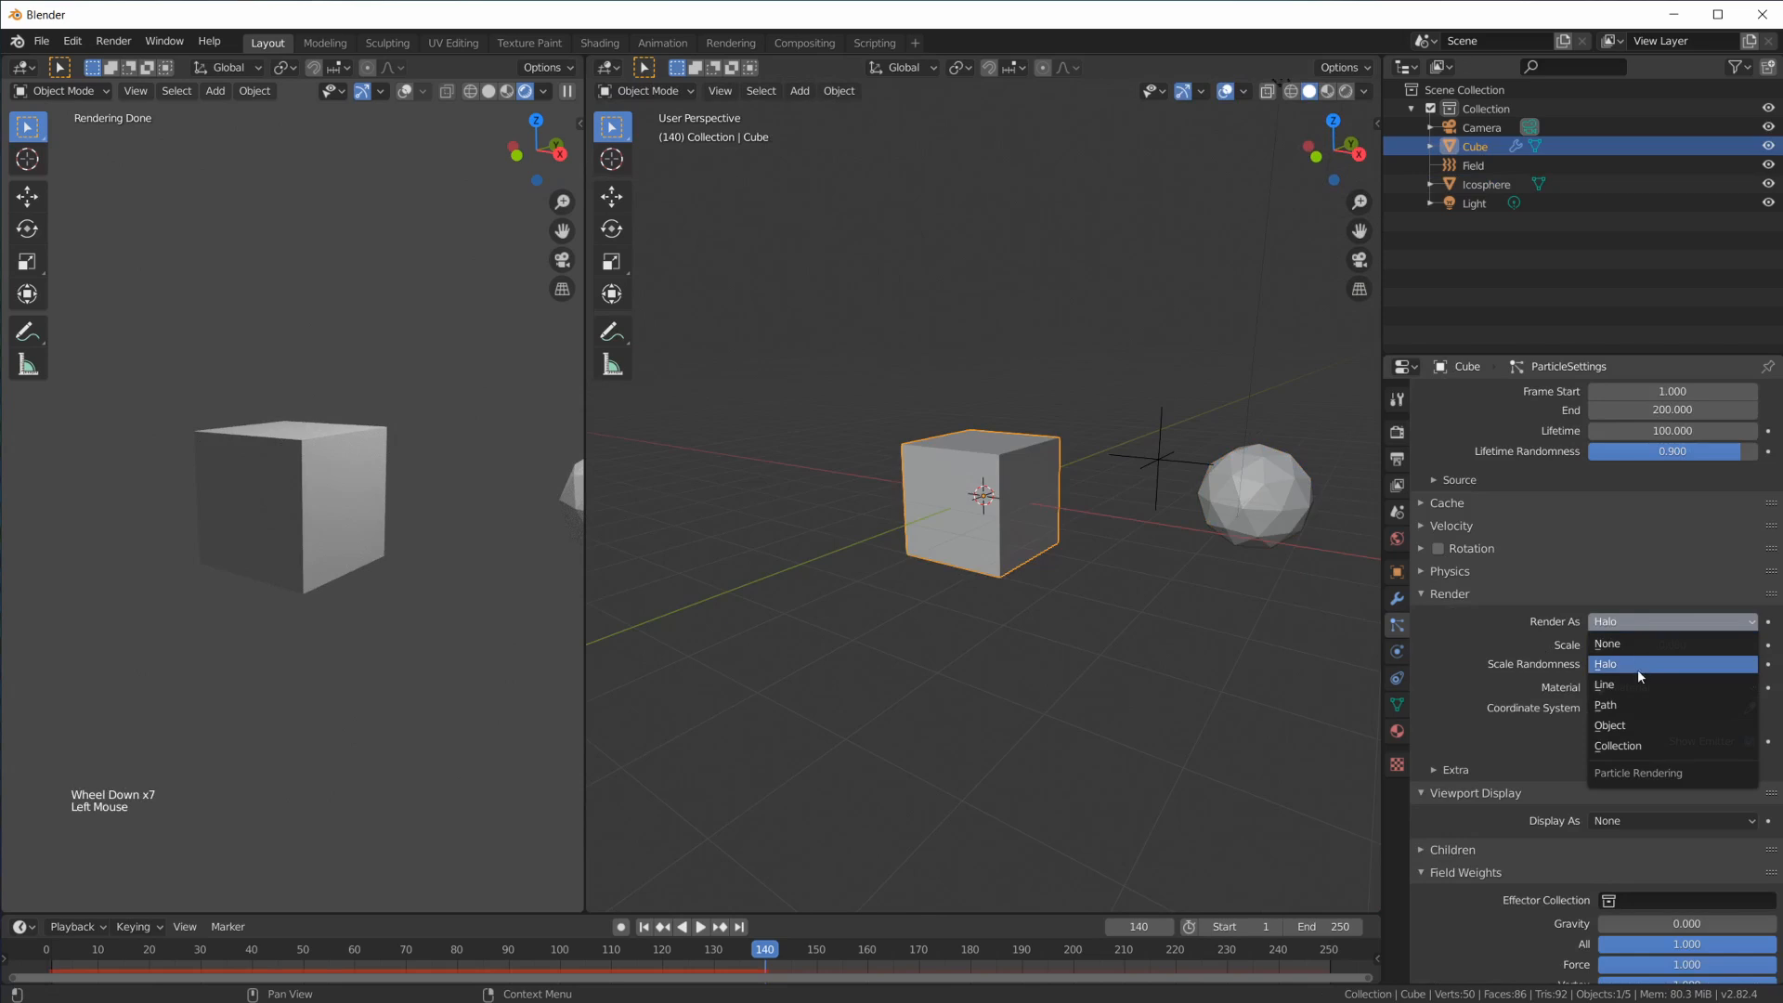
pyautogui.click(1638, 724)
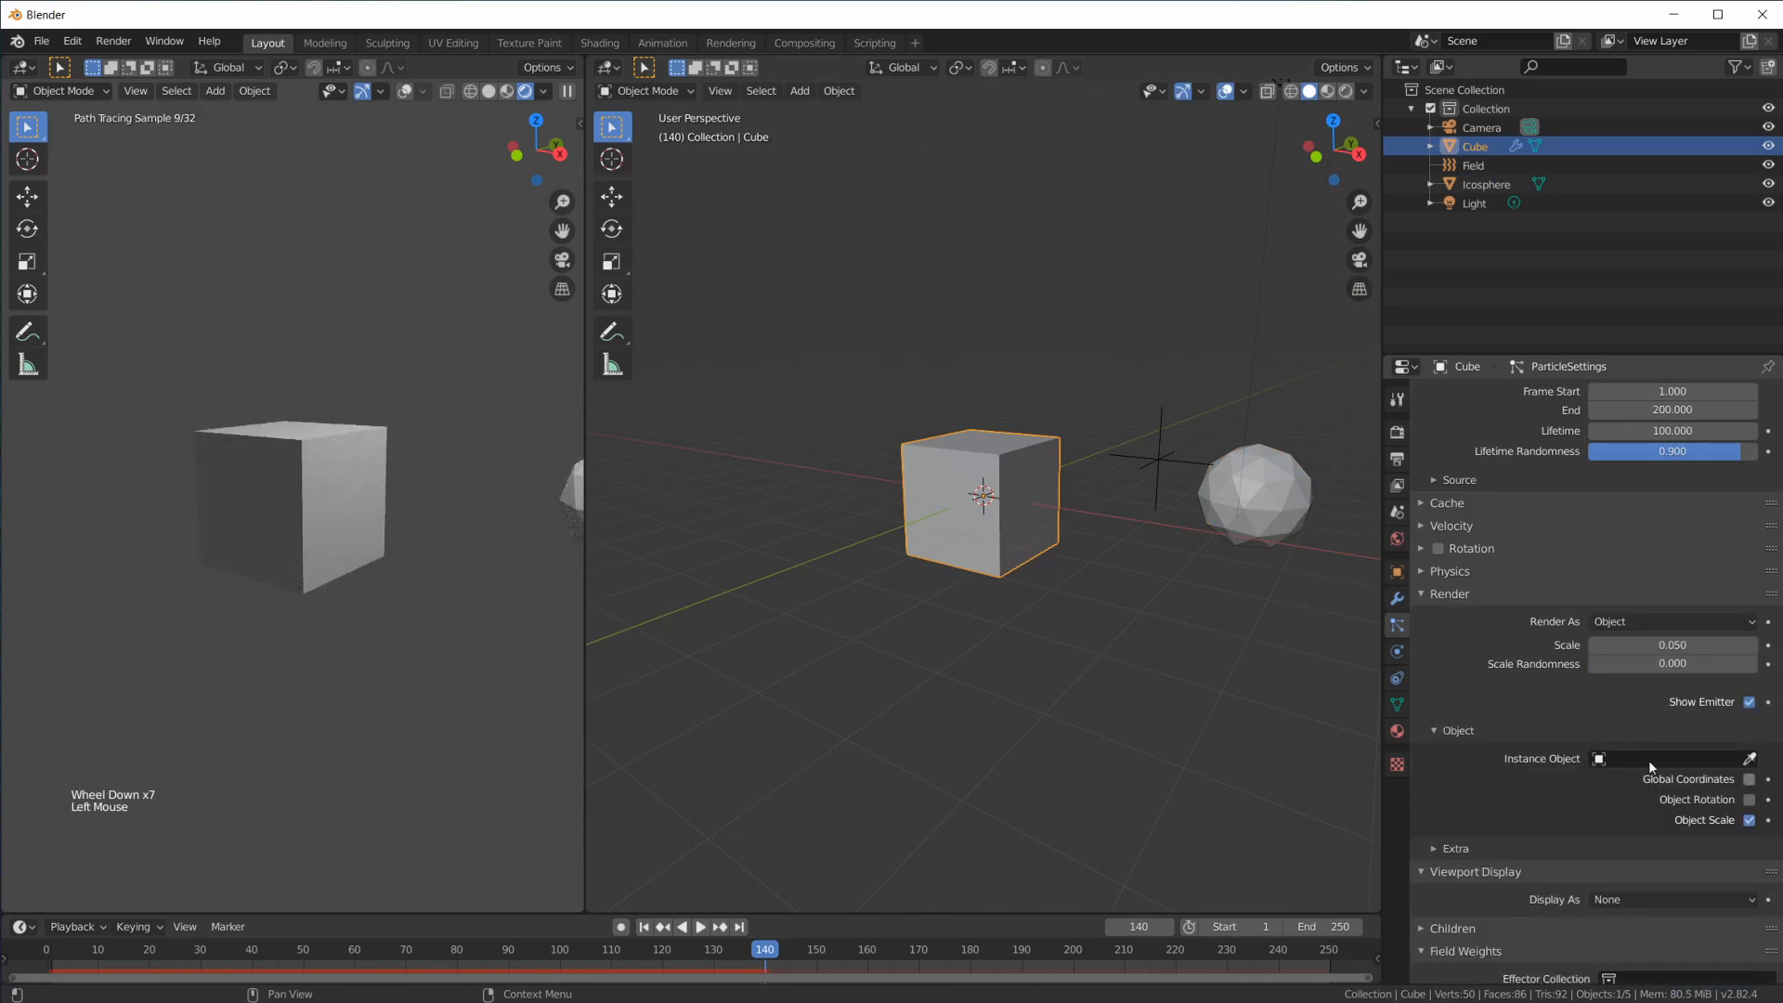
pyautogui.click(1648, 760)
pyautogui.click(1625, 842)
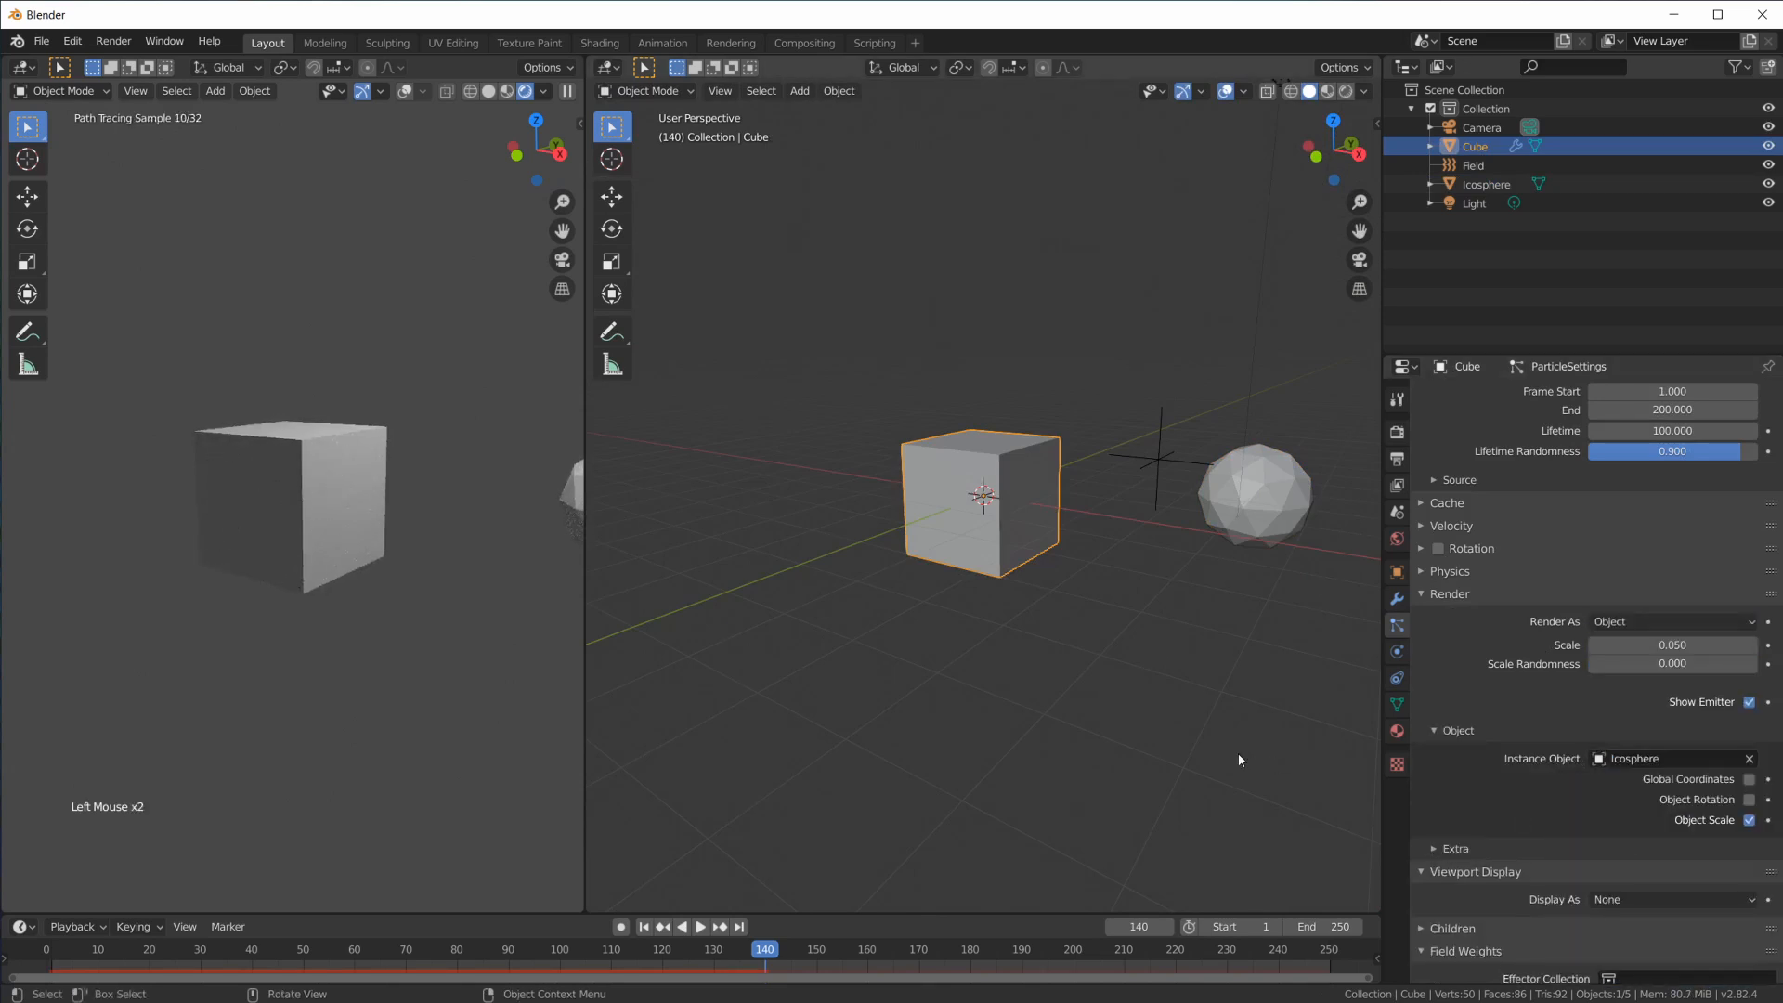
# Return the animation to frame 1 and set the cube particles' viewport display to Rendered
pyautogui.click(644, 927)
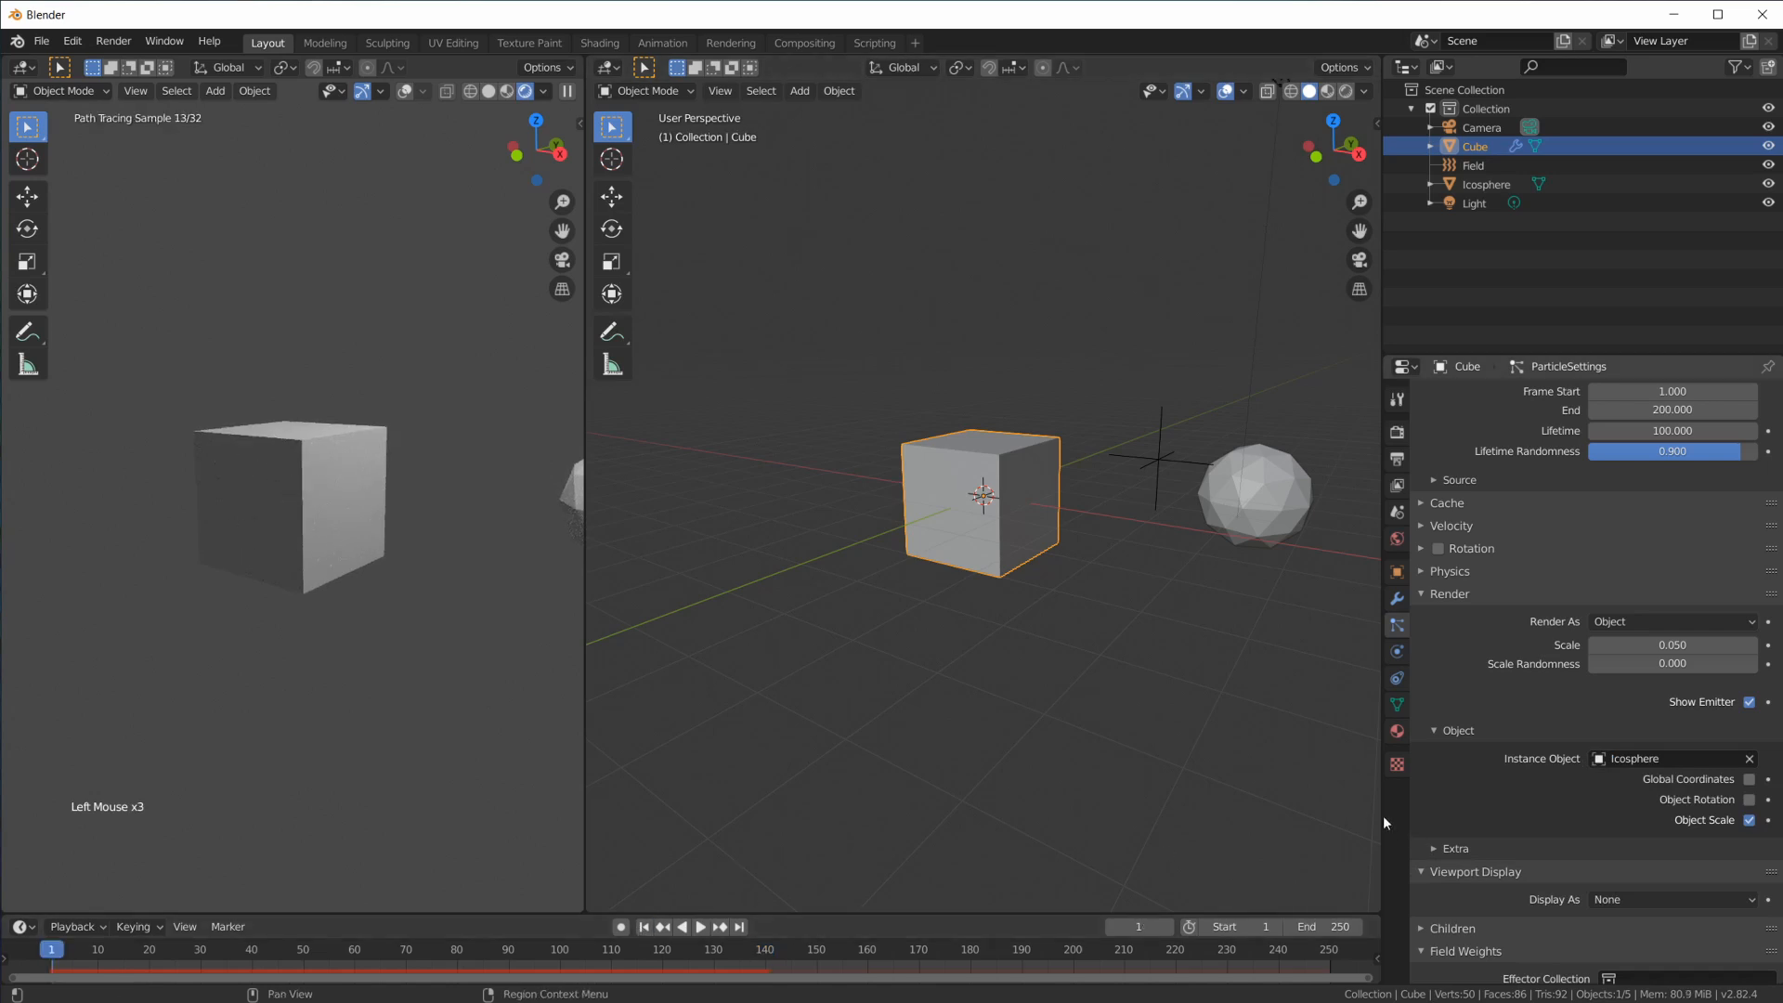
pyautogui.click(1634, 899)
pyautogui.click(1628, 856)
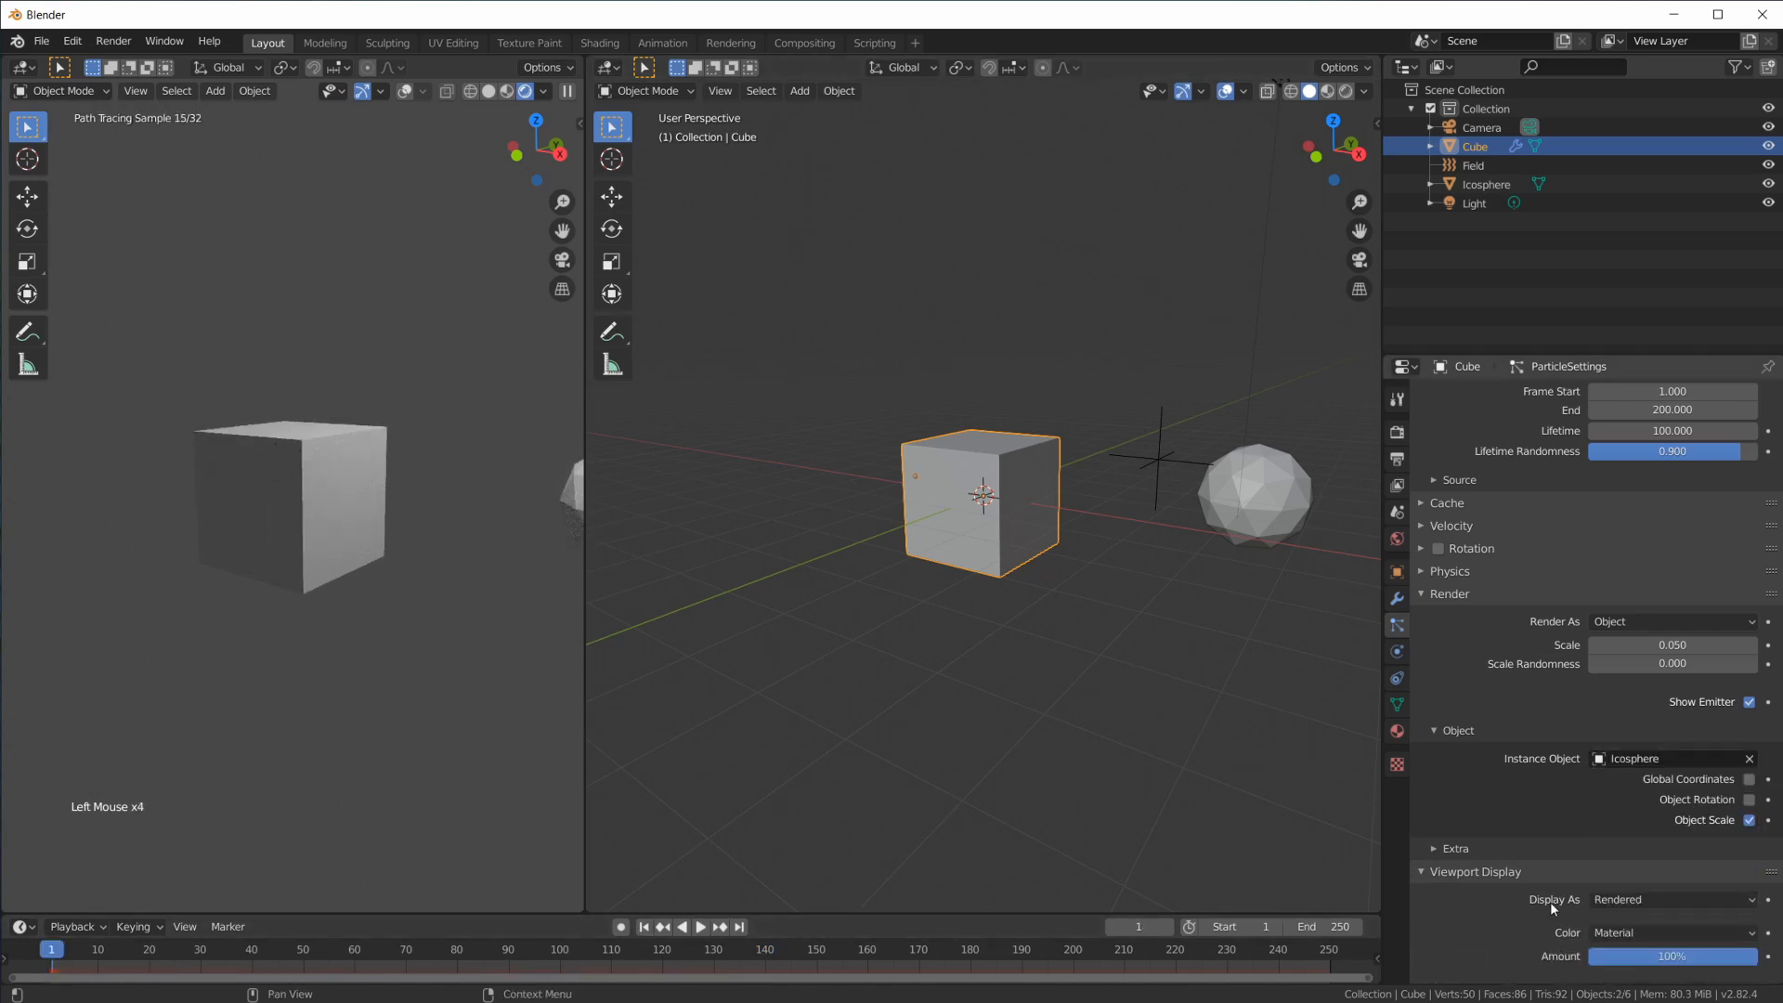
# Play the animation to about frame 49 and inspect the instanced particles around the cube in both viewports
pyautogui.press('space')
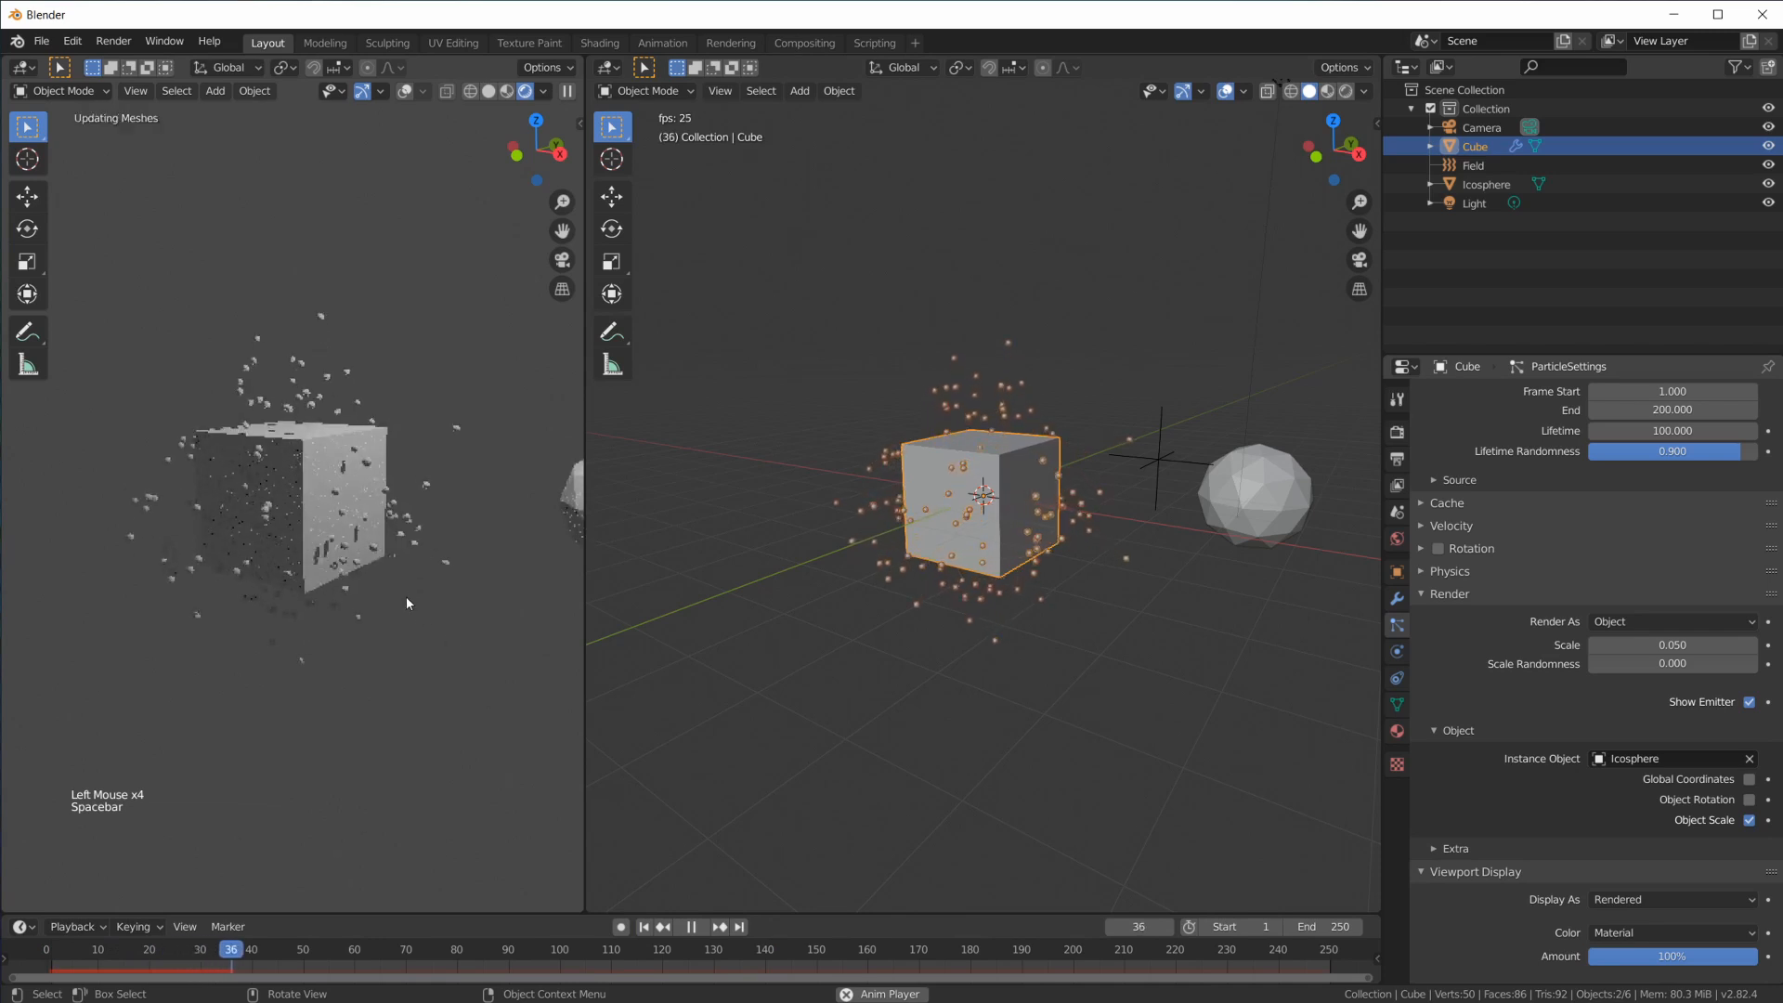
pyautogui.press('space')
pyautogui.moveTo(314, 476); pyautogui.dragTo(344, 444, button='middle')
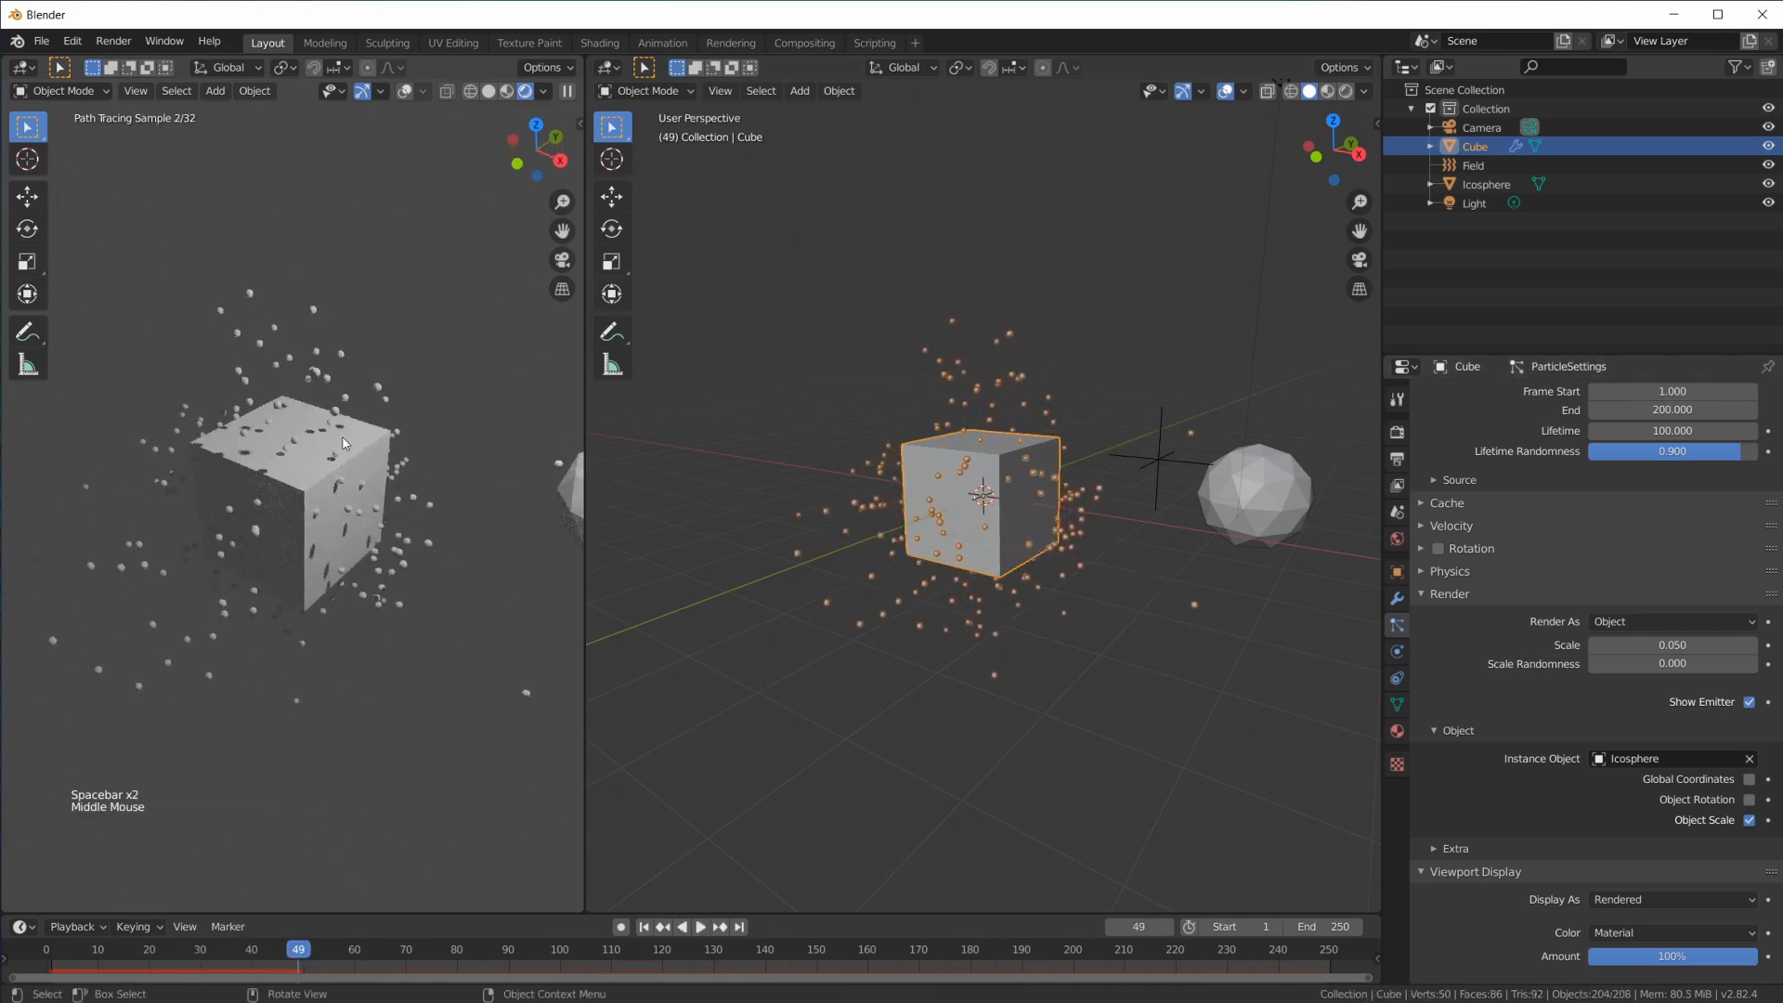
pyautogui.scroll(2, 1004, 464)
pyautogui.keyDown('shift'); pyautogui.moveTo(1286, 546); pyautogui.dragTo(1167, 570, button='middle'); pyautogui.keyUp('shift')
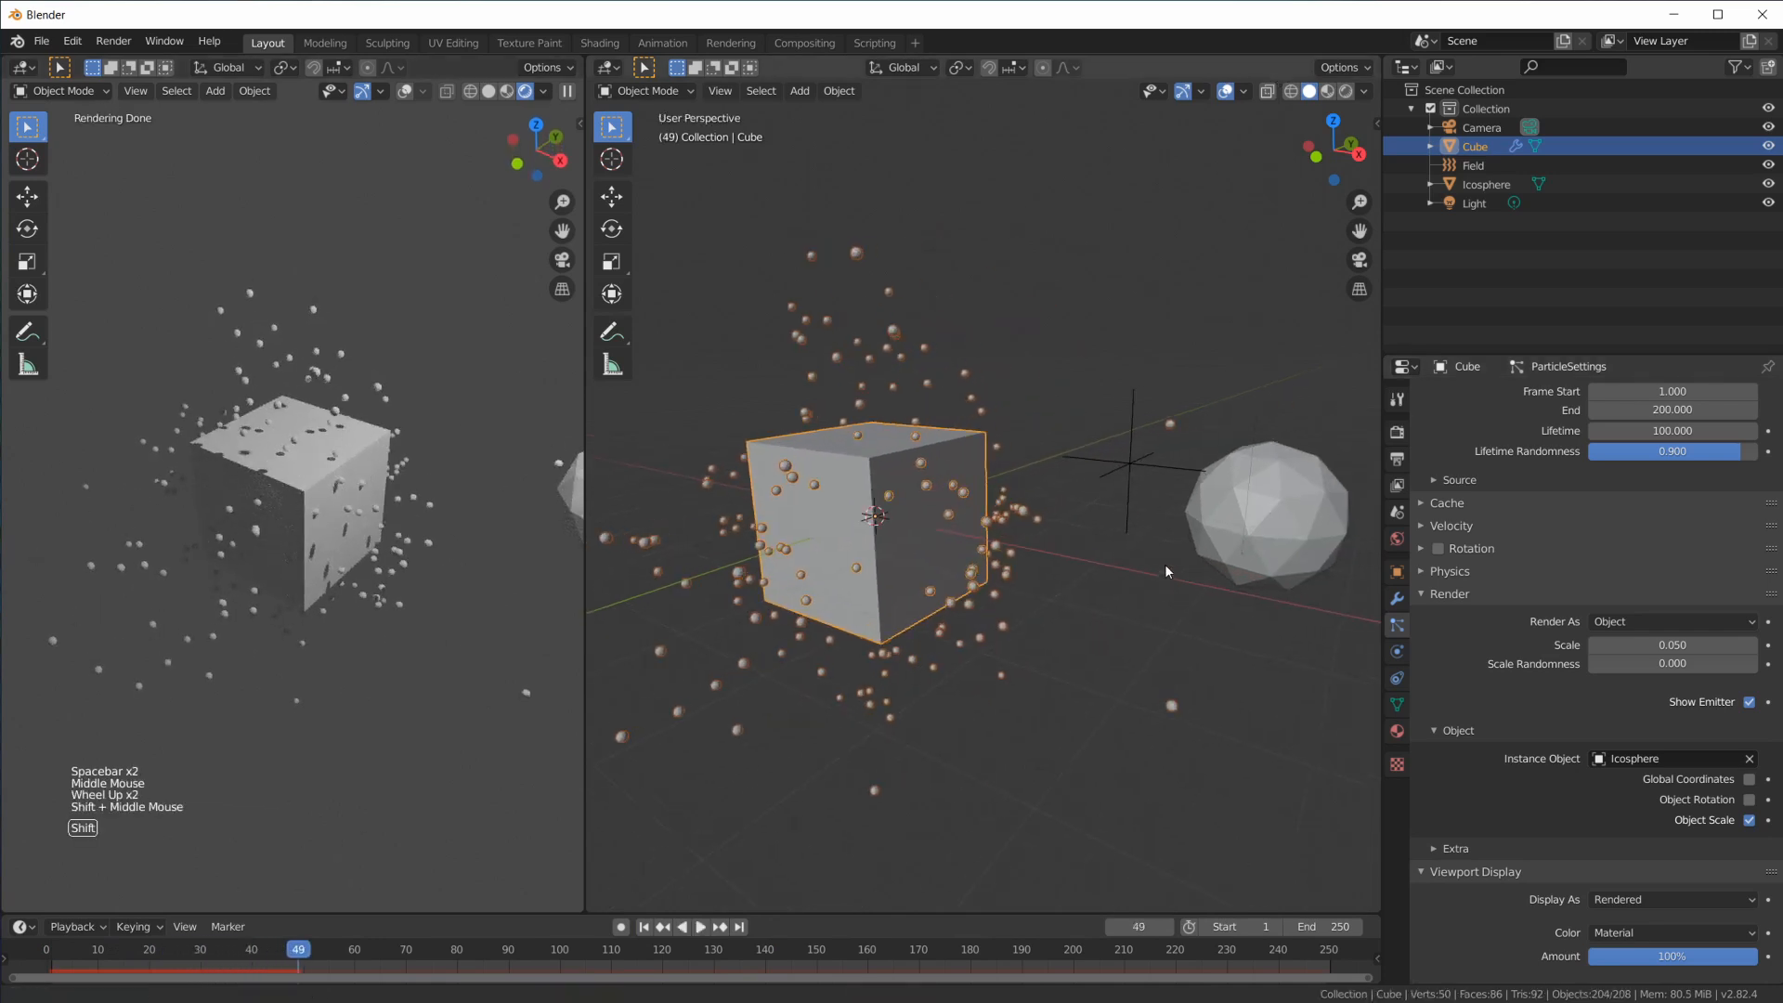
# Set the cube particles' render scale to 0.140 and scale randomness to 0.765
pyautogui.click(1262, 521)
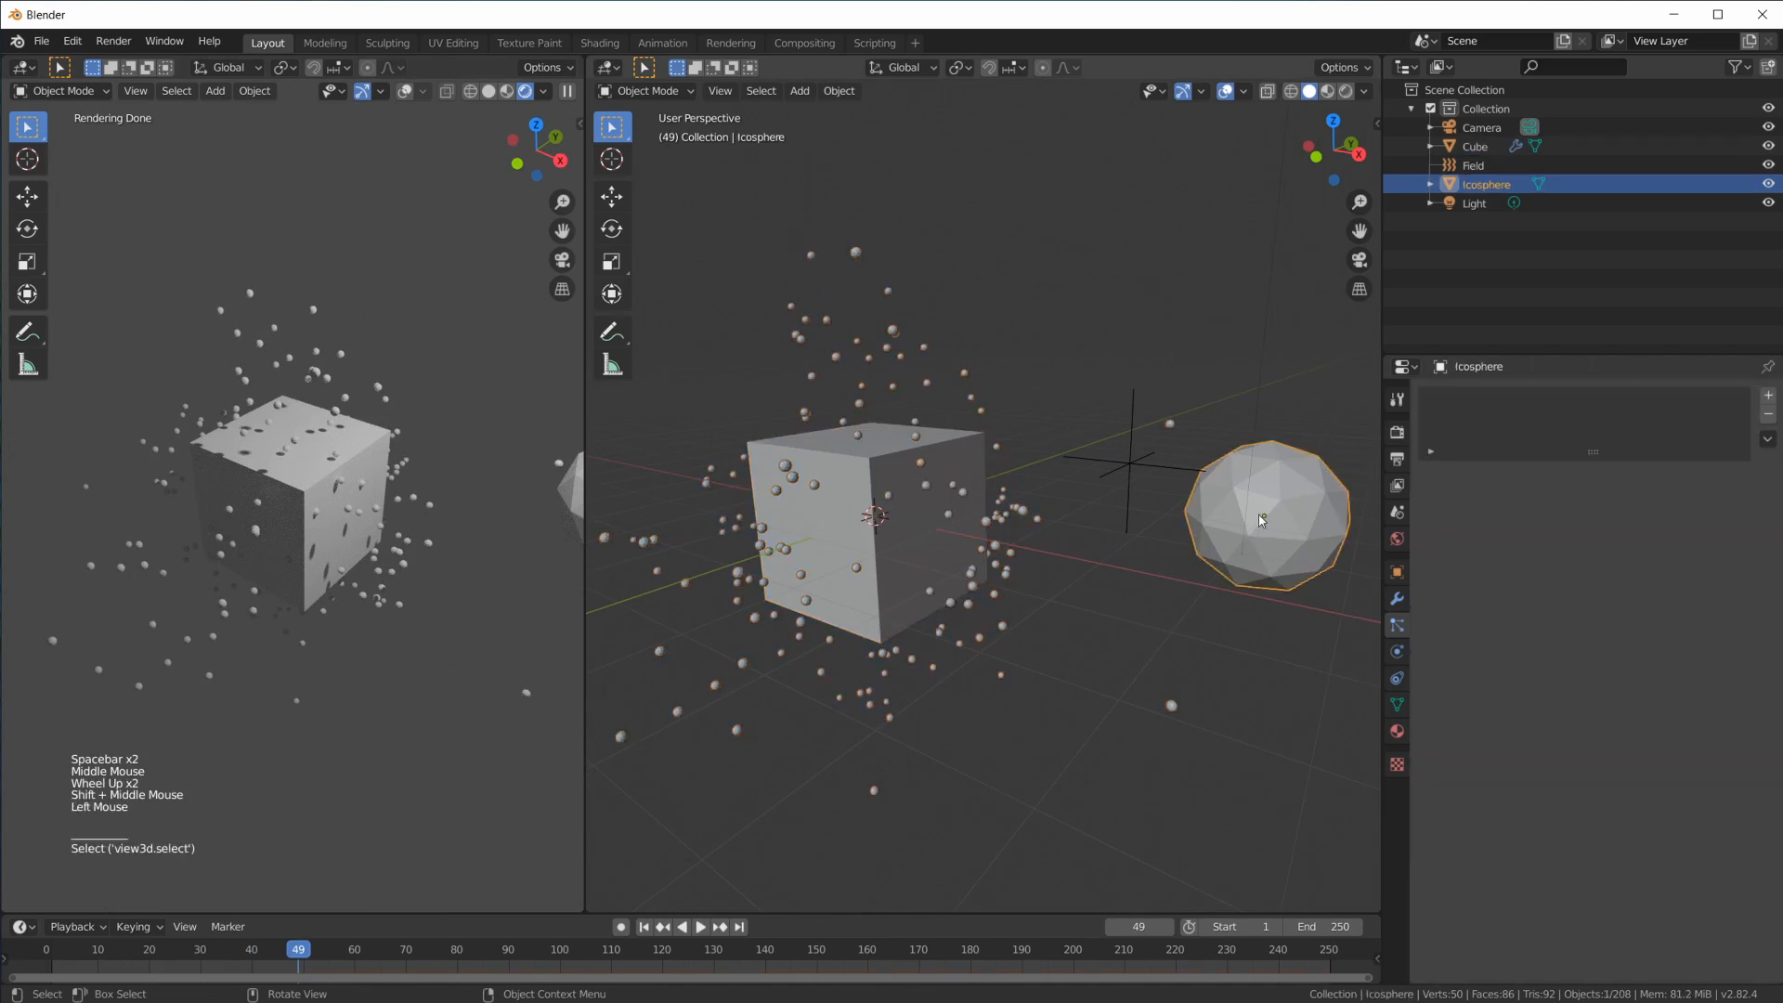
pyautogui.click(908, 518)
pyautogui.scroll(-4, 1657, 725)
pyautogui.moveTo(1662, 735); pyautogui.dragTo(1781, 755)
pyautogui.moveTo(721, 442); pyautogui.dragTo(1043, 551, button='middle')
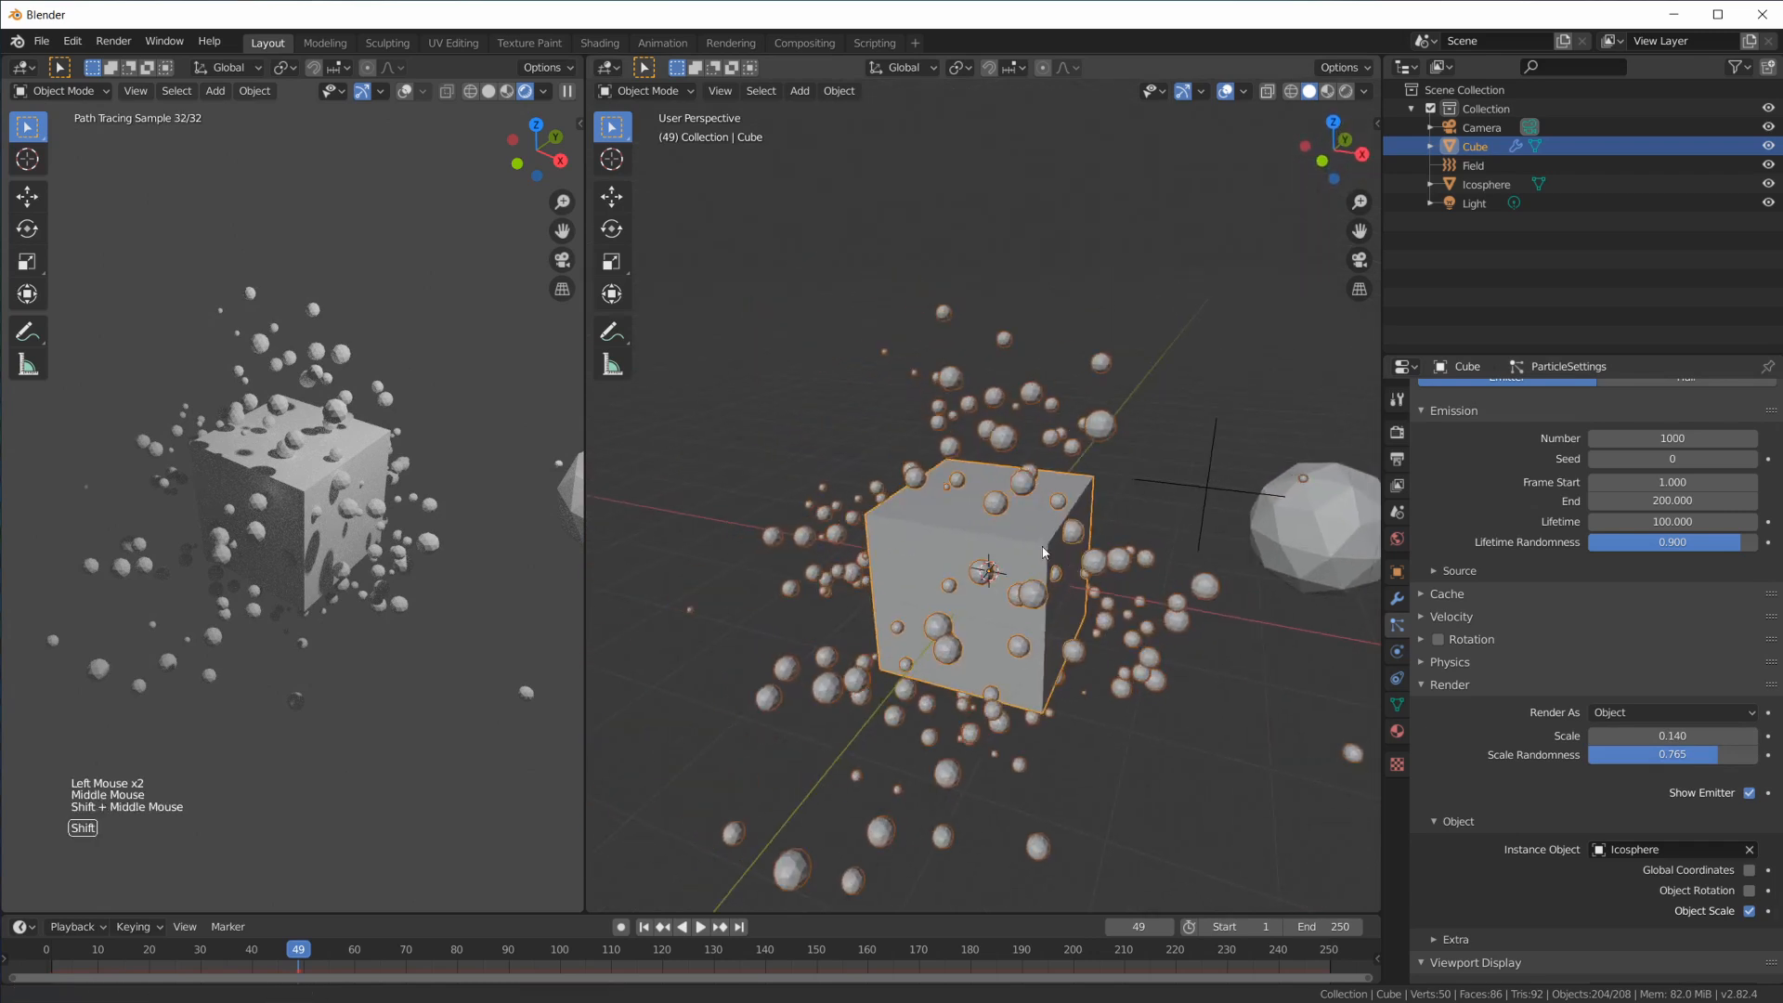
pyautogui.scroll(-2, 1021, 576)
pyautogui.scroll(1, 1024, 583)
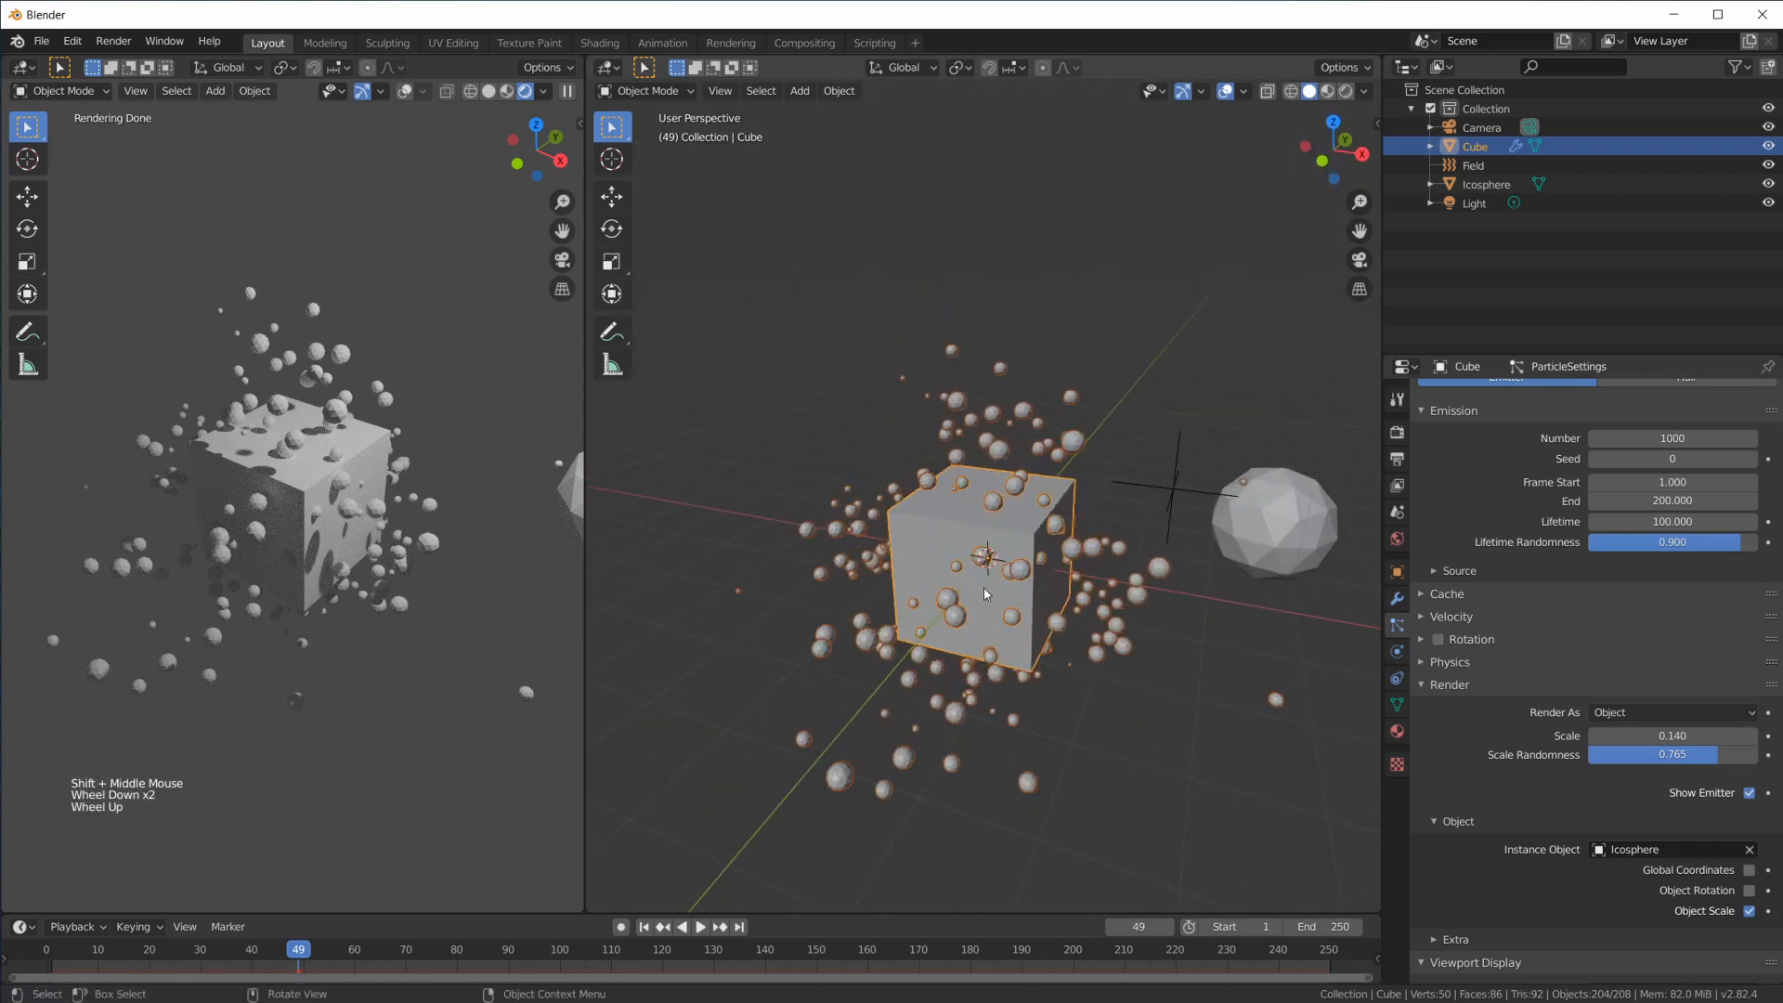
# Play the animation on to frame 87 and inspect the resized particles in the rendered view
pyautogui.click(702, 926)
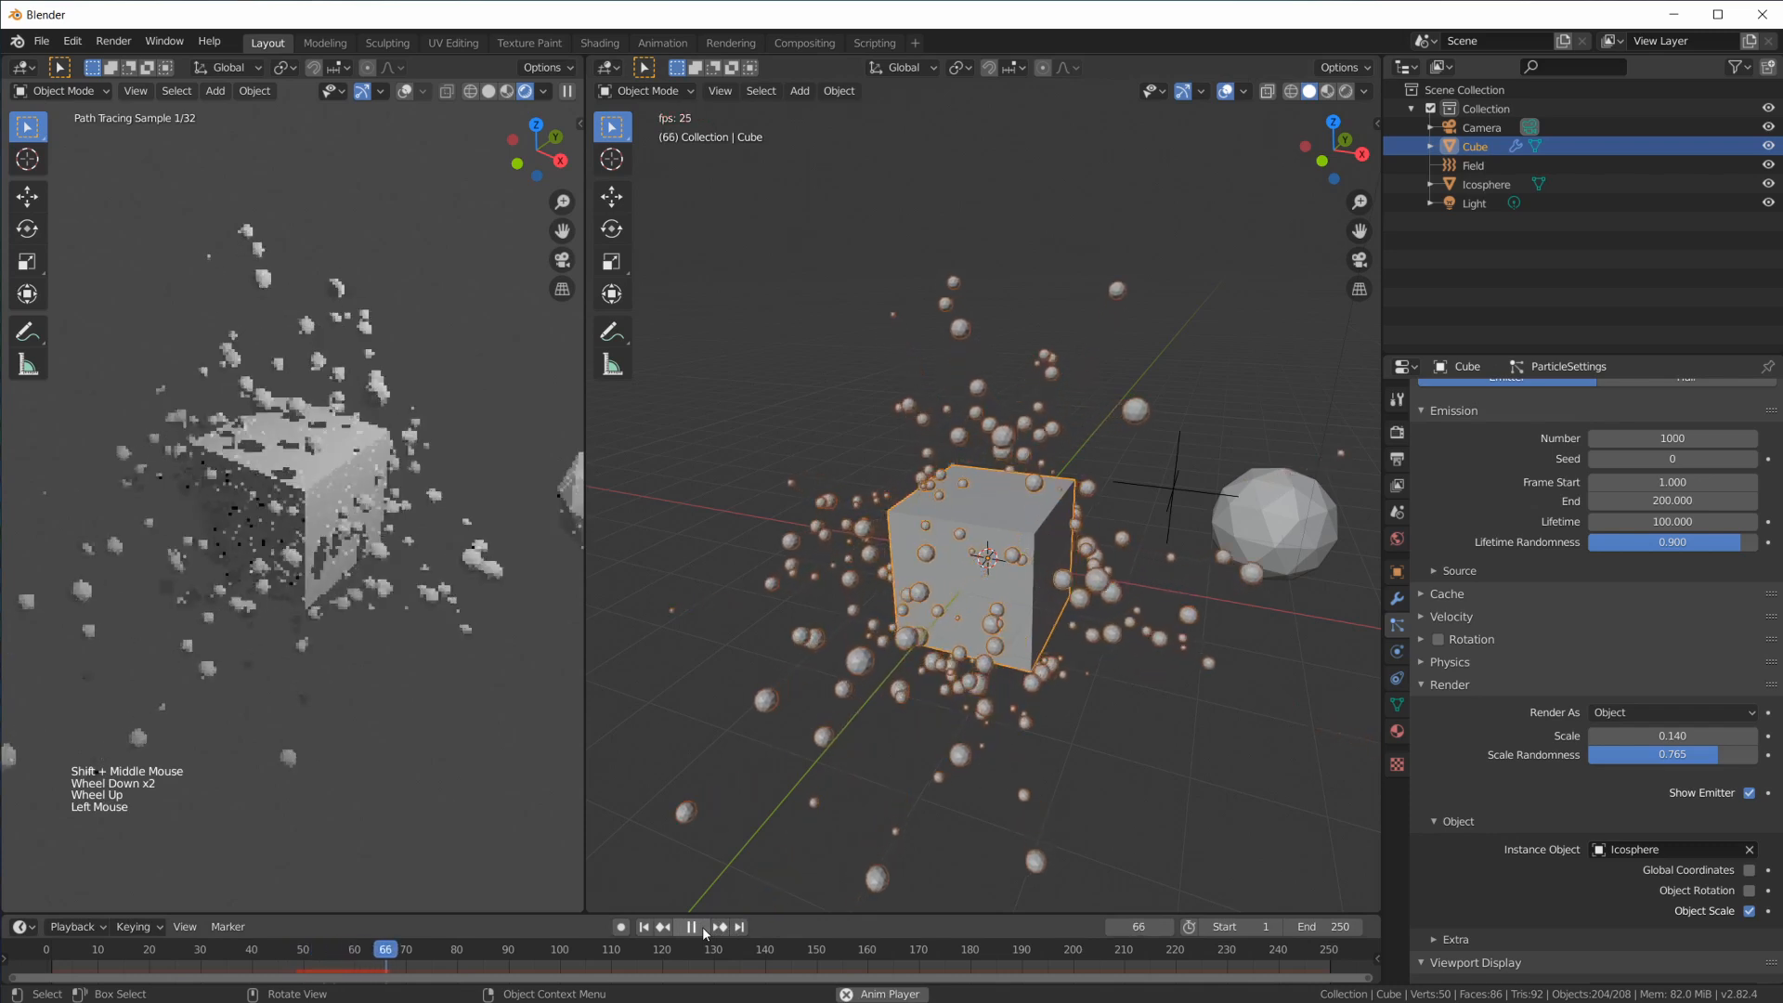
pyautogui.click(702, 927)
pyautogui.click(988, 550)
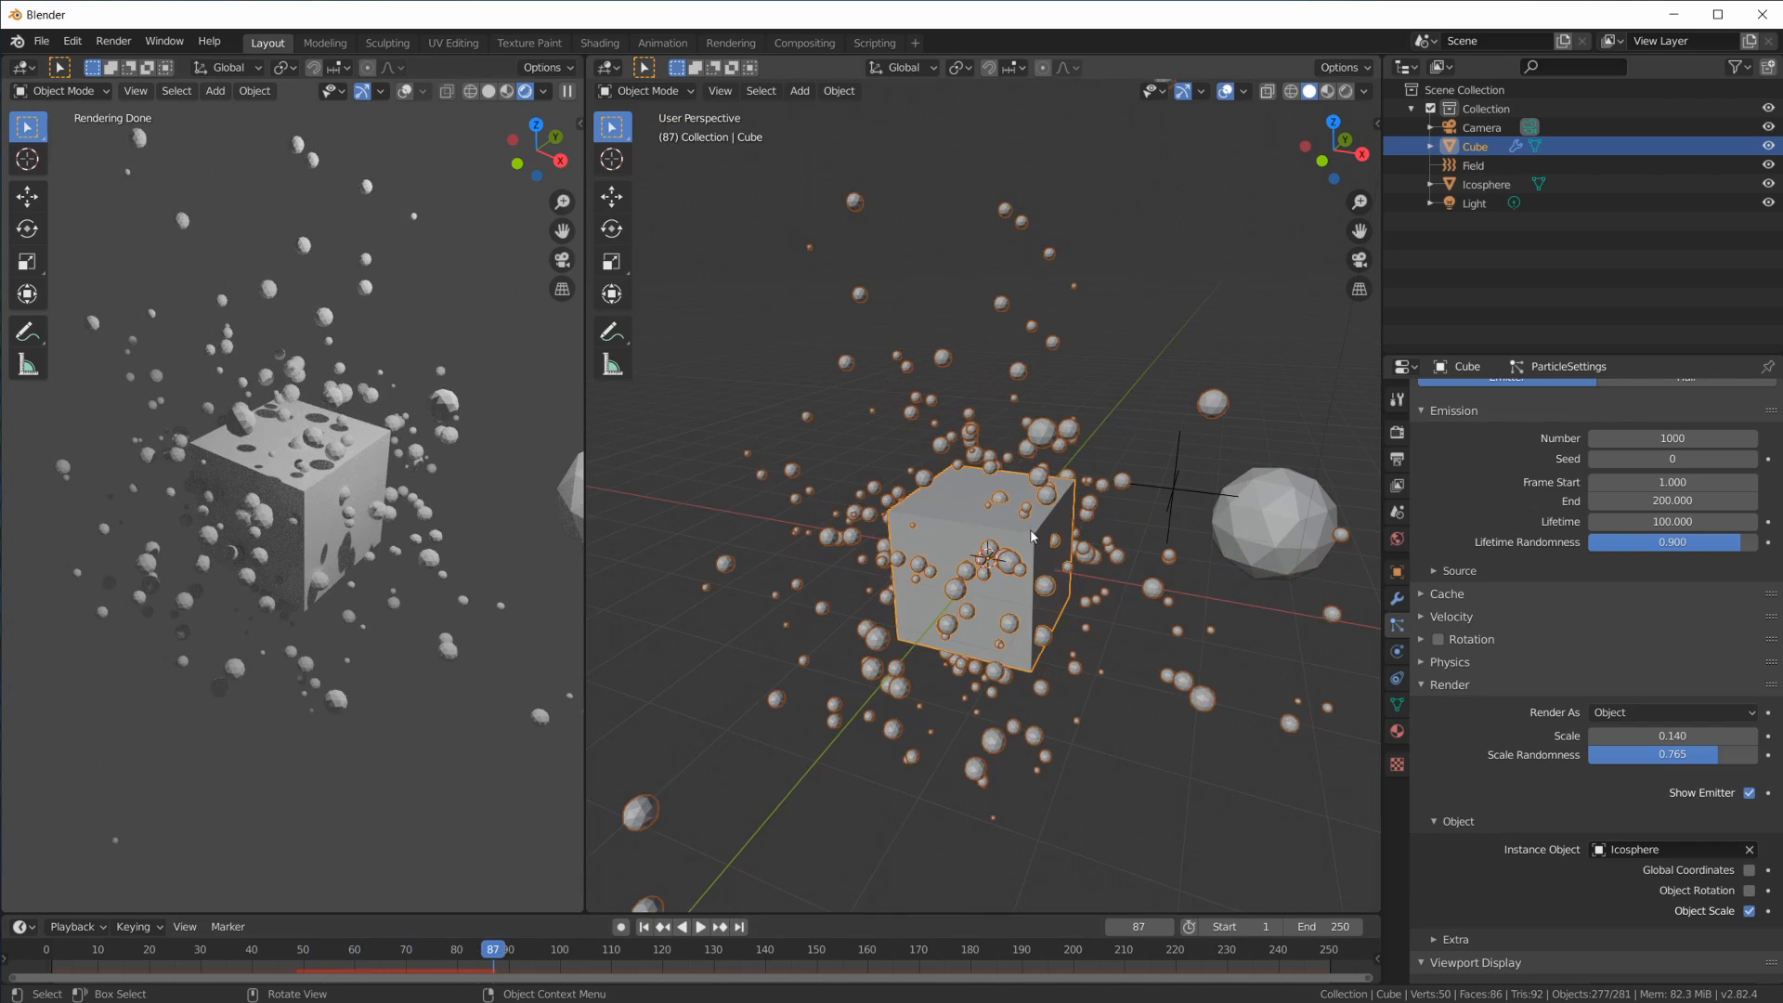
pyautogui.moveTo(436, 390); pyautogui.dragTo(400, 434, button='middle')
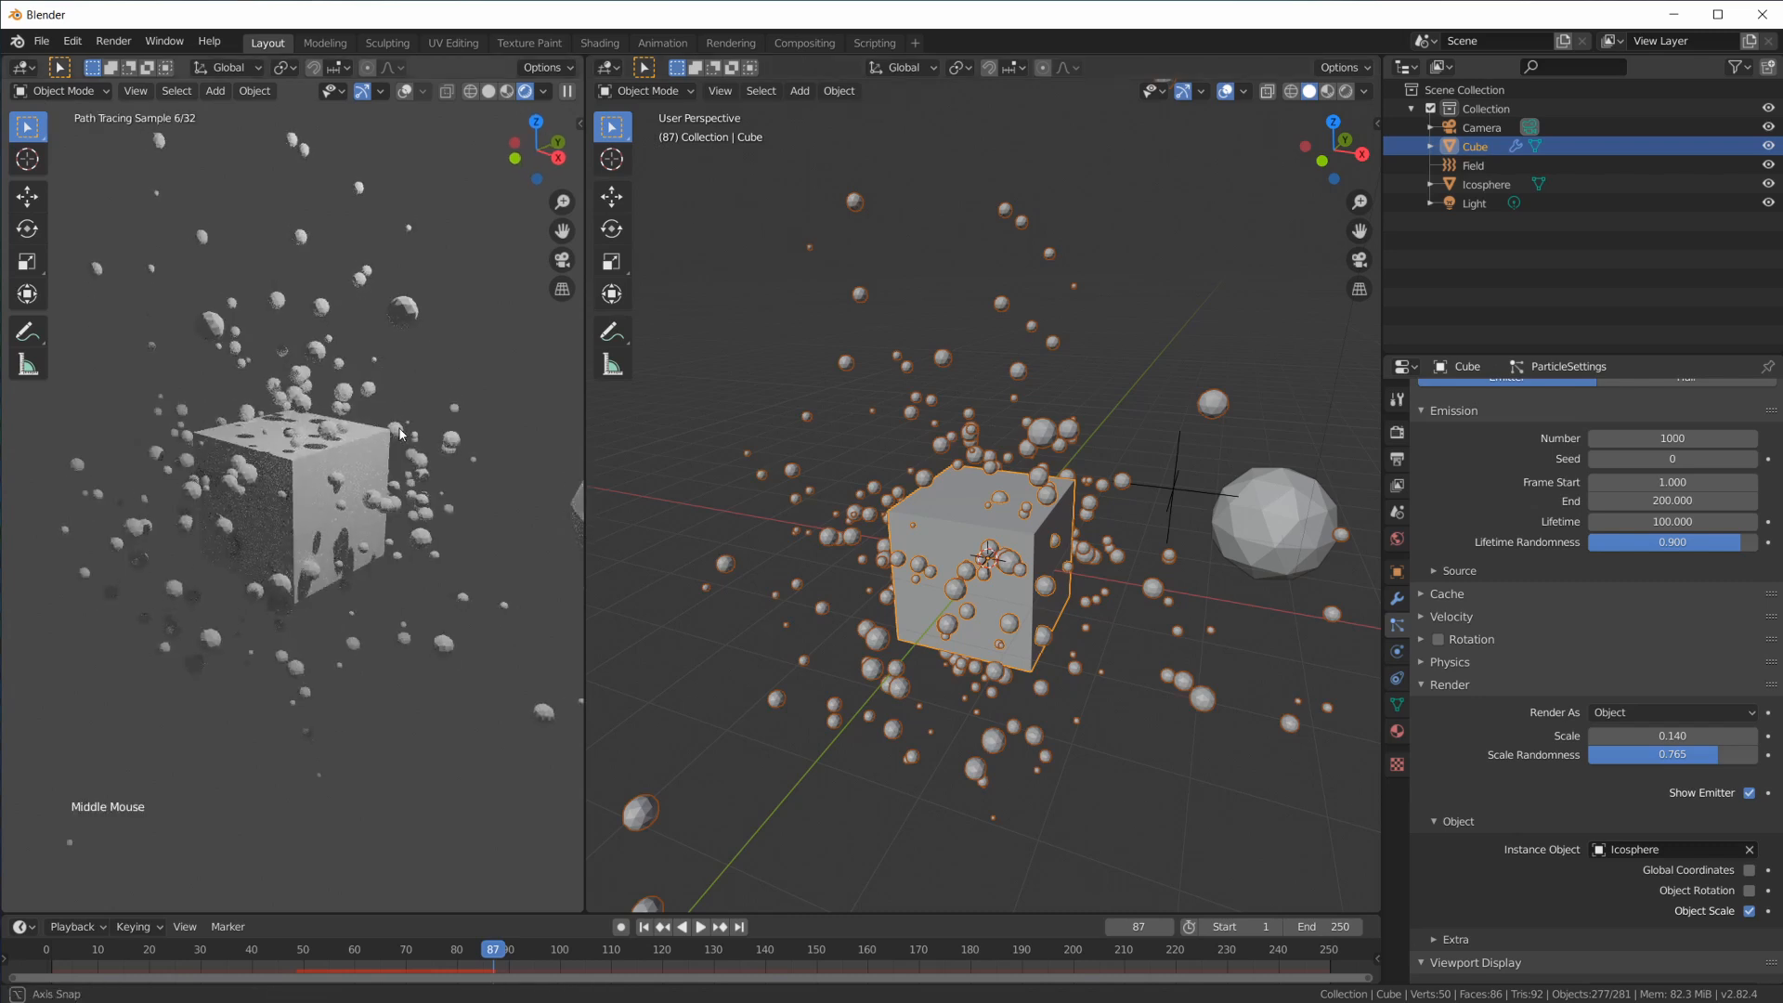
# Change the main 3D viewport into a Shader Editor with its sidebar hidden and the cube's material nodes in view
pyautogui.click(605, 68)
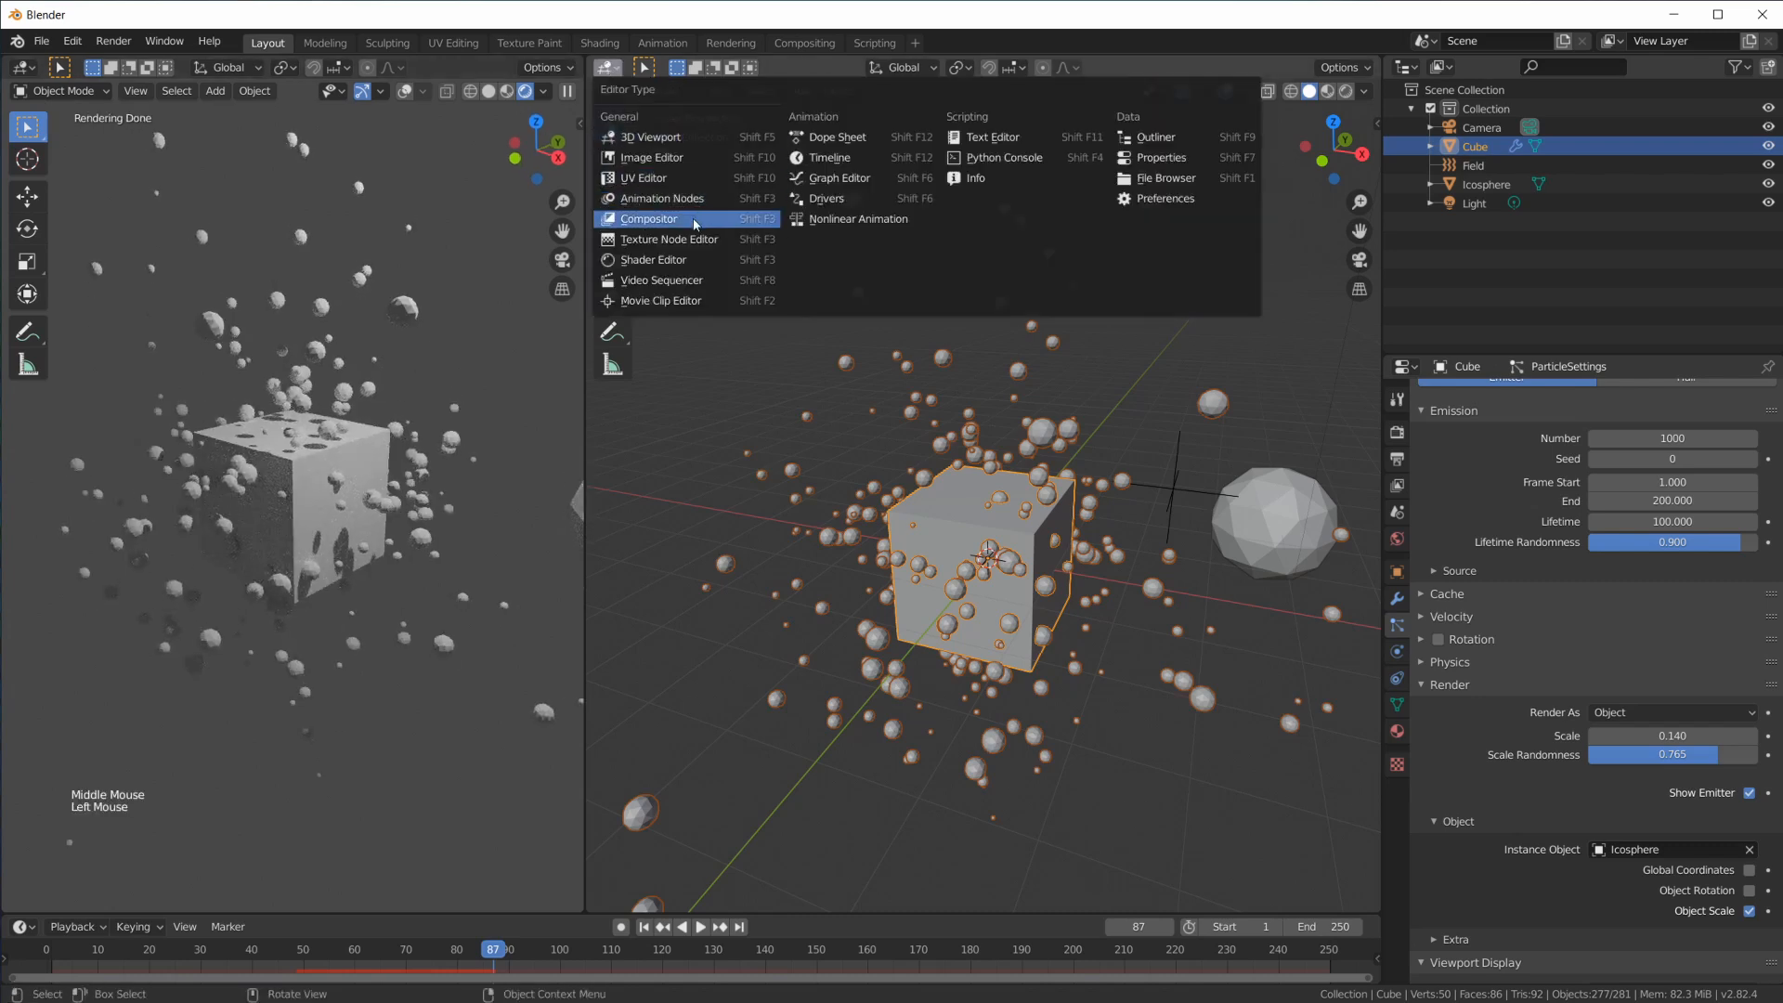
pyautogui.click(689, 261)
pyautogui.press('n')
pyautogui.moveTo(1008, 621); pyautogui.dragTo(1274, 558, button='middle')
pyautogui.scroll(2, 1066, 509)
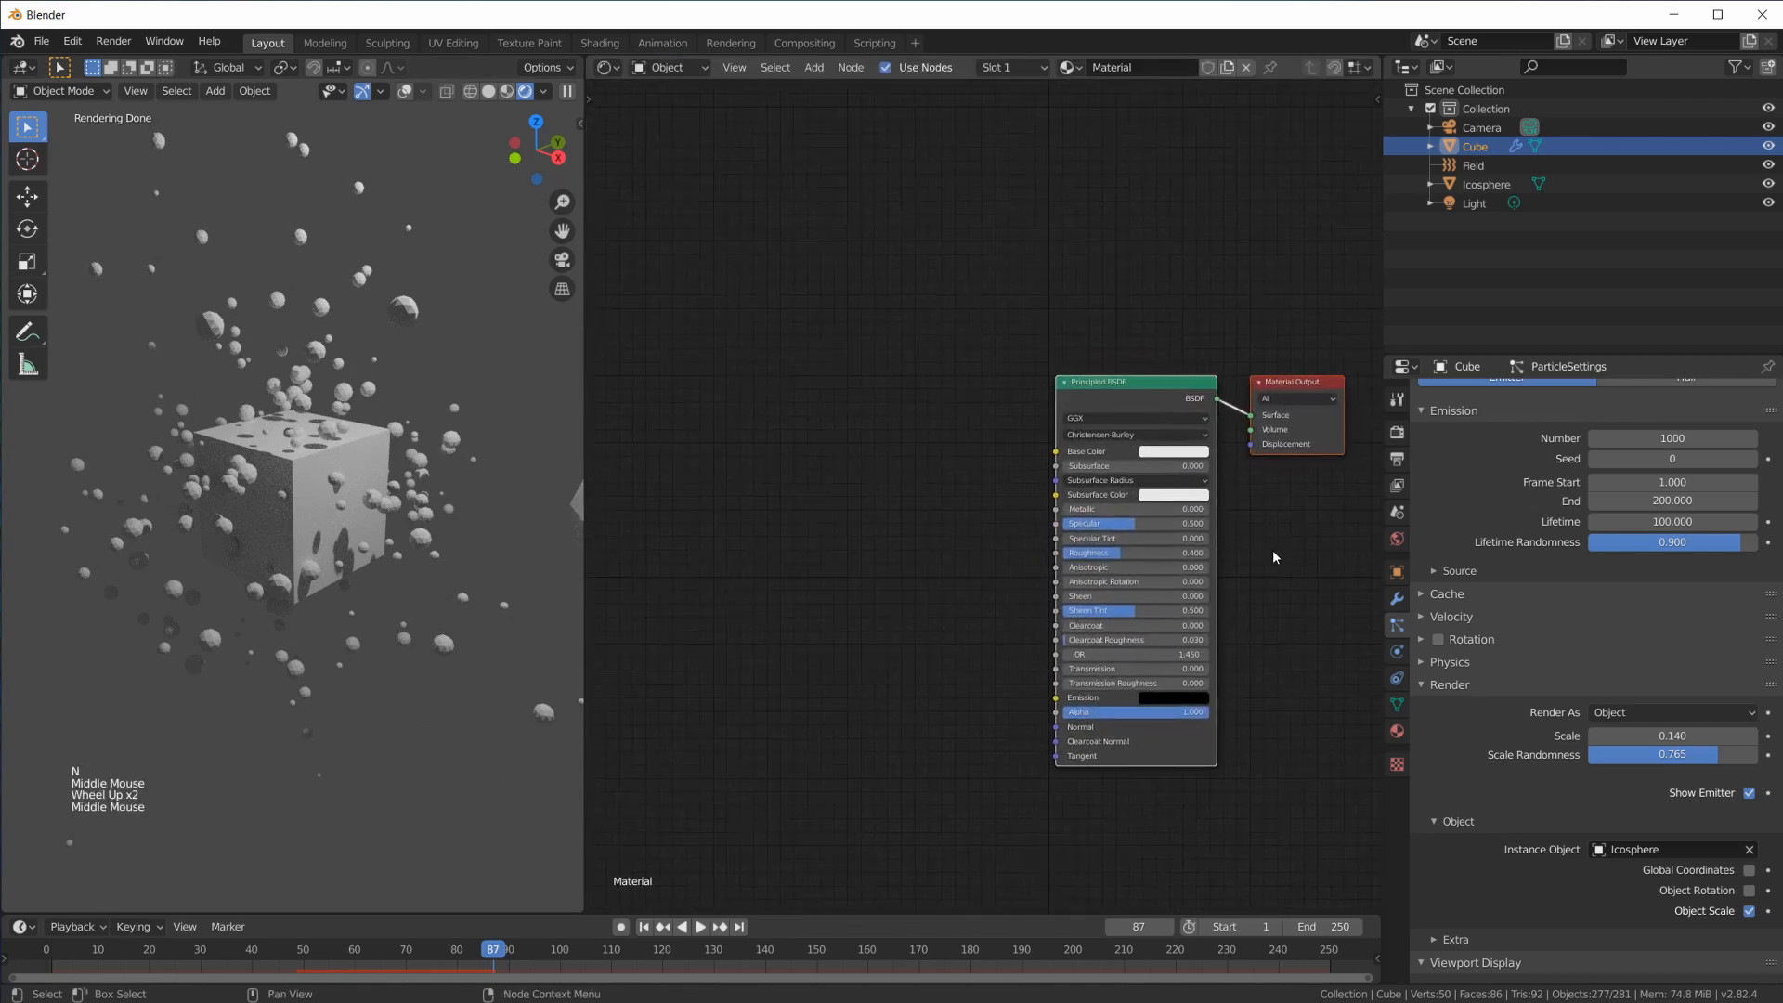
pyautogui.click(834, 441)
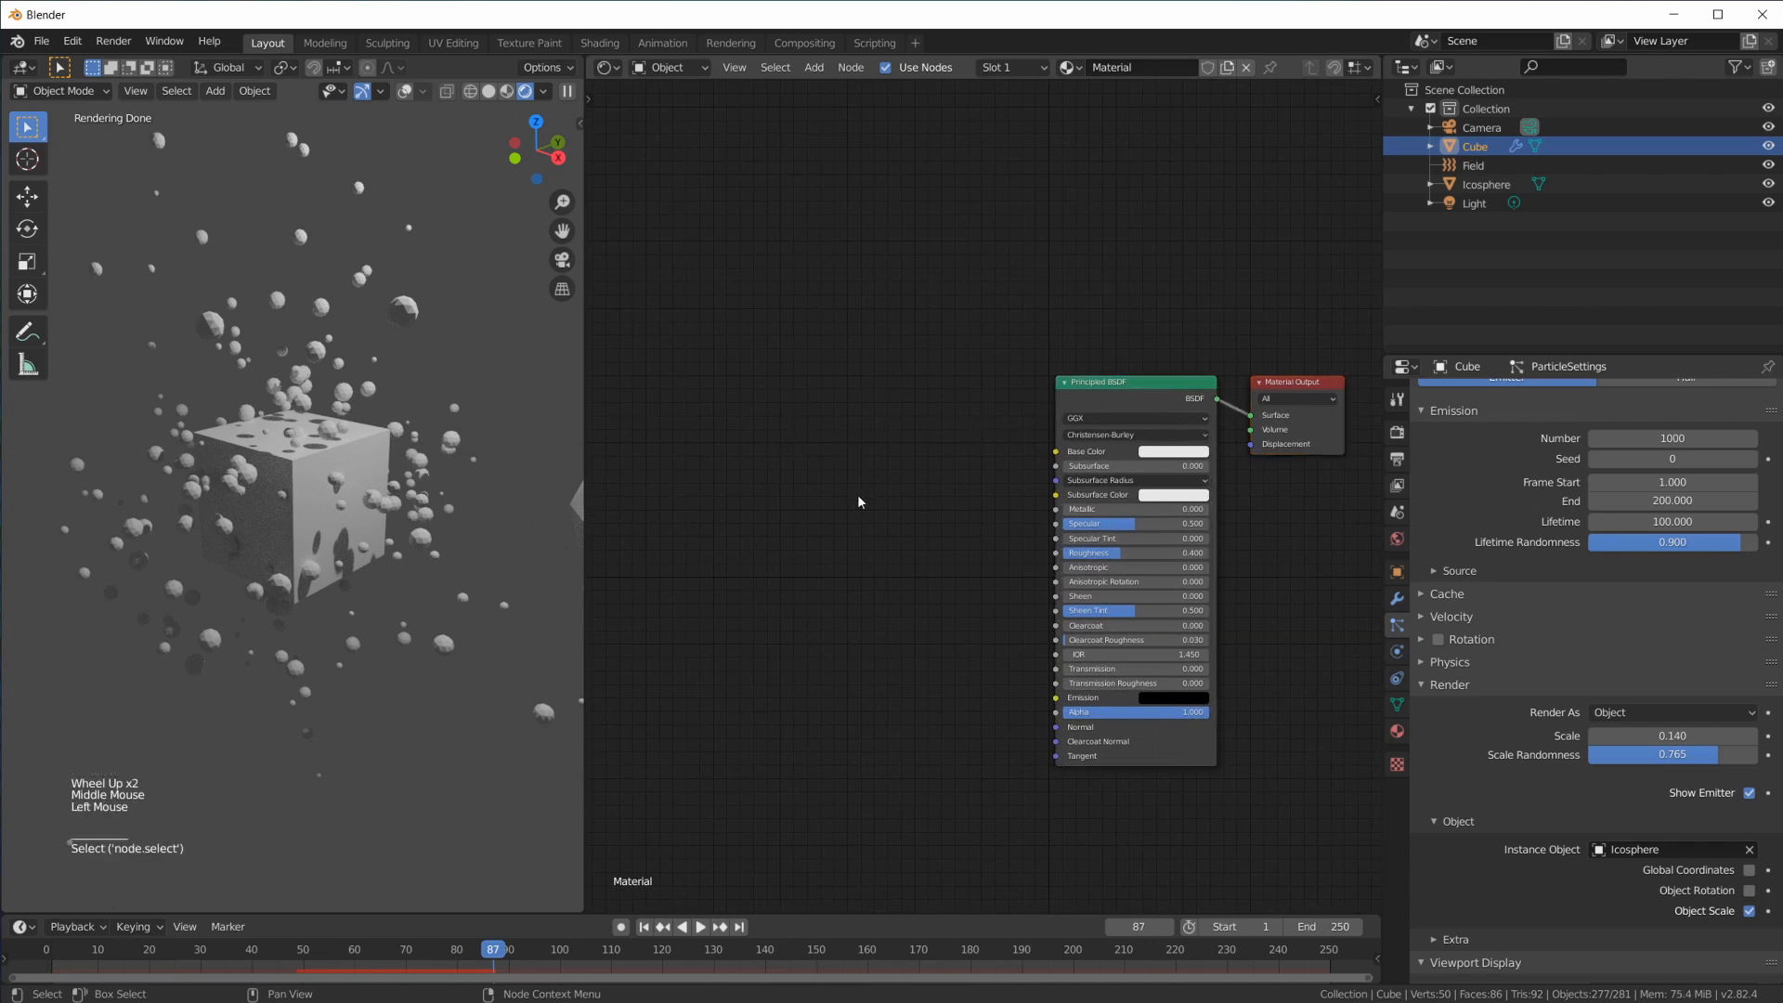
# Create a new material for the icosphere
pyautogui.scroll(-2, 557, 504)
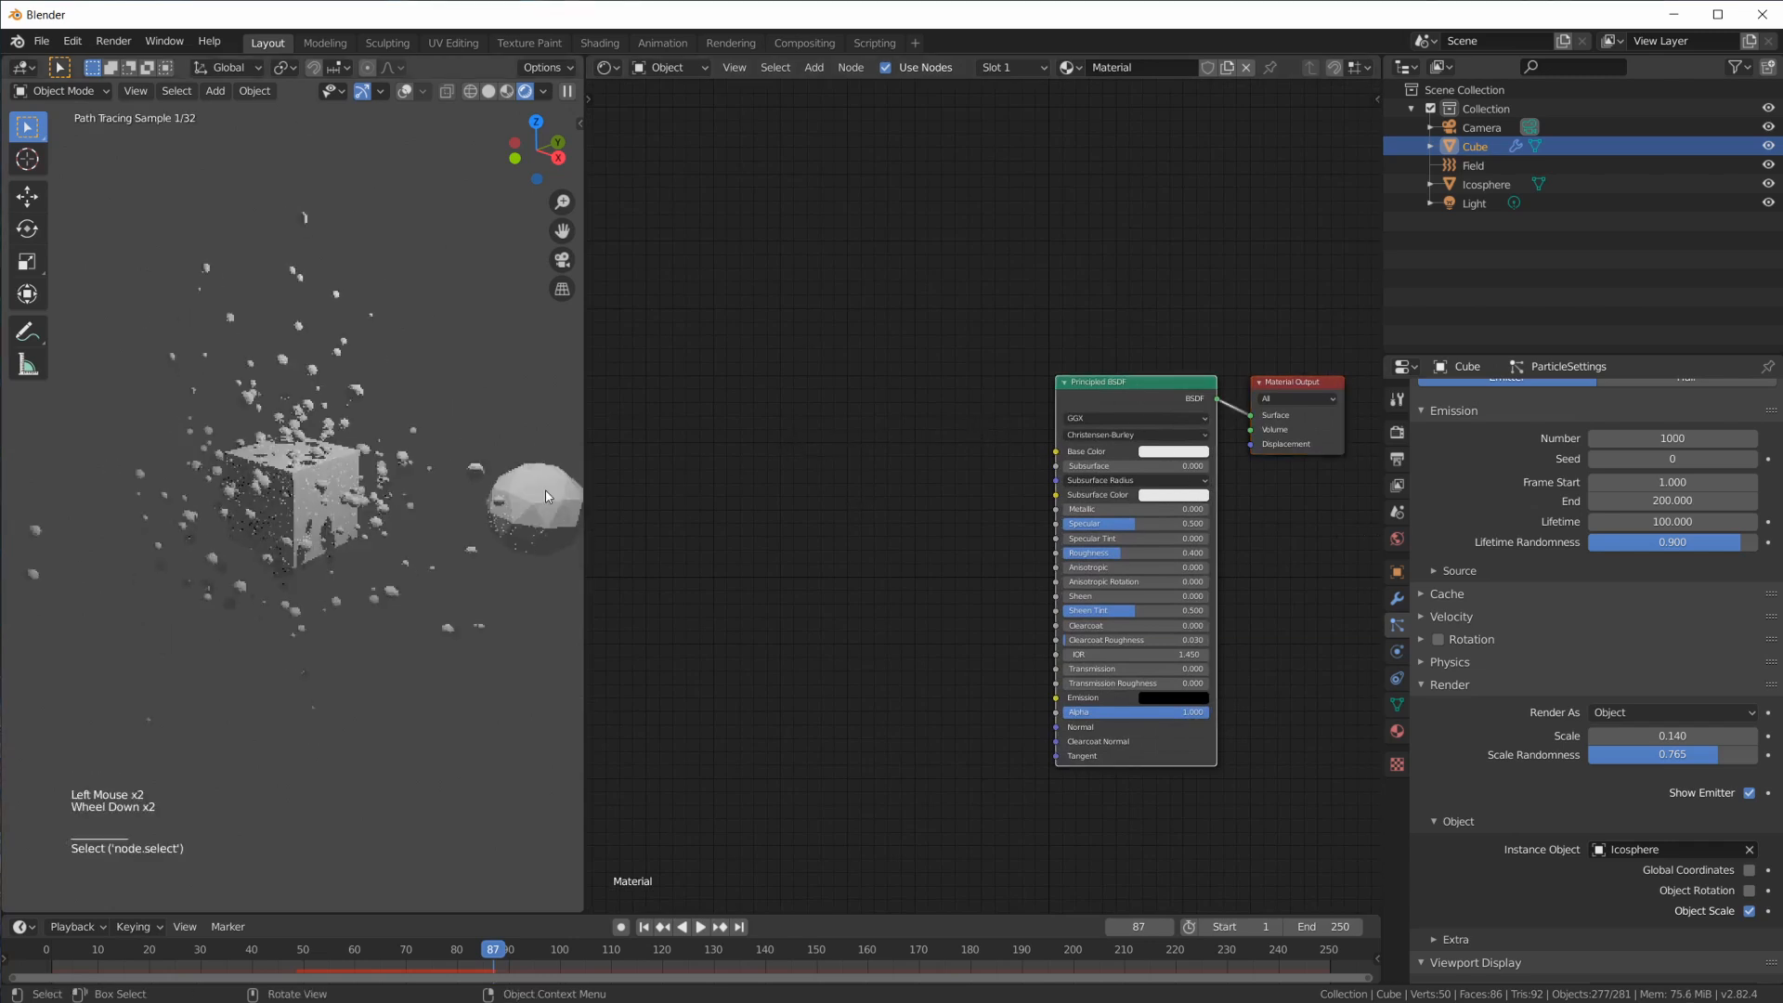
pyautogui.click(557, 504)
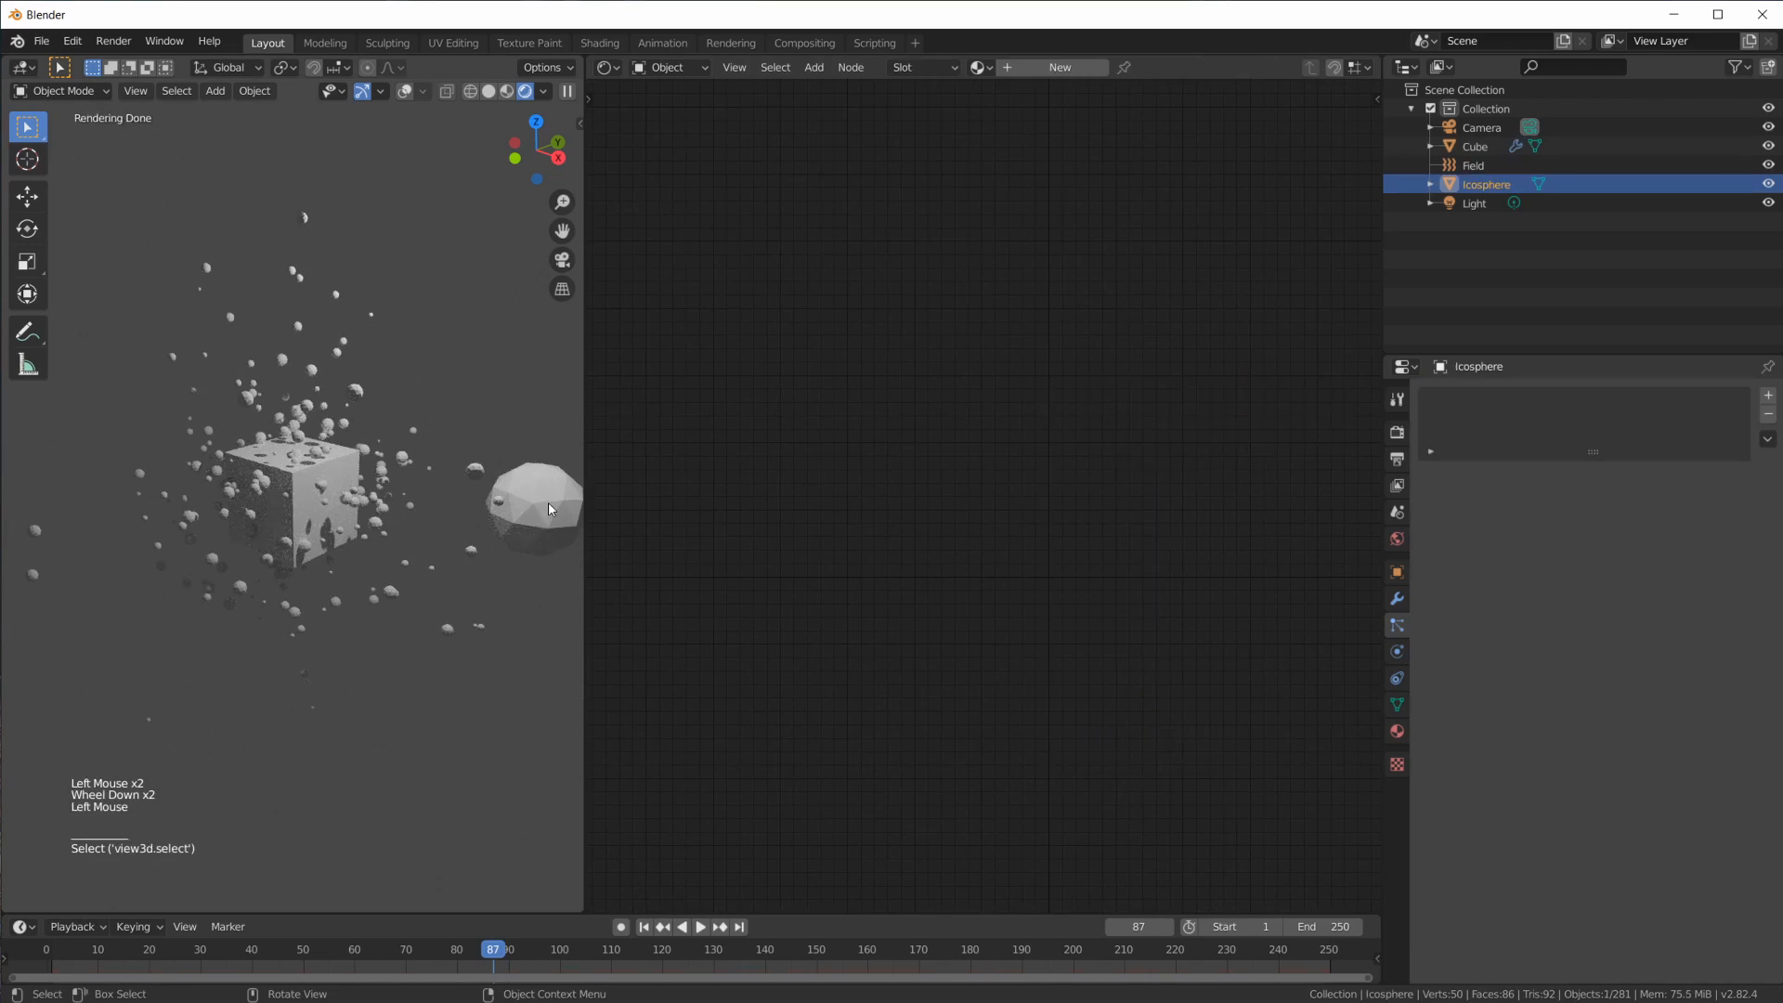
pyautogui.click(1397, 730)
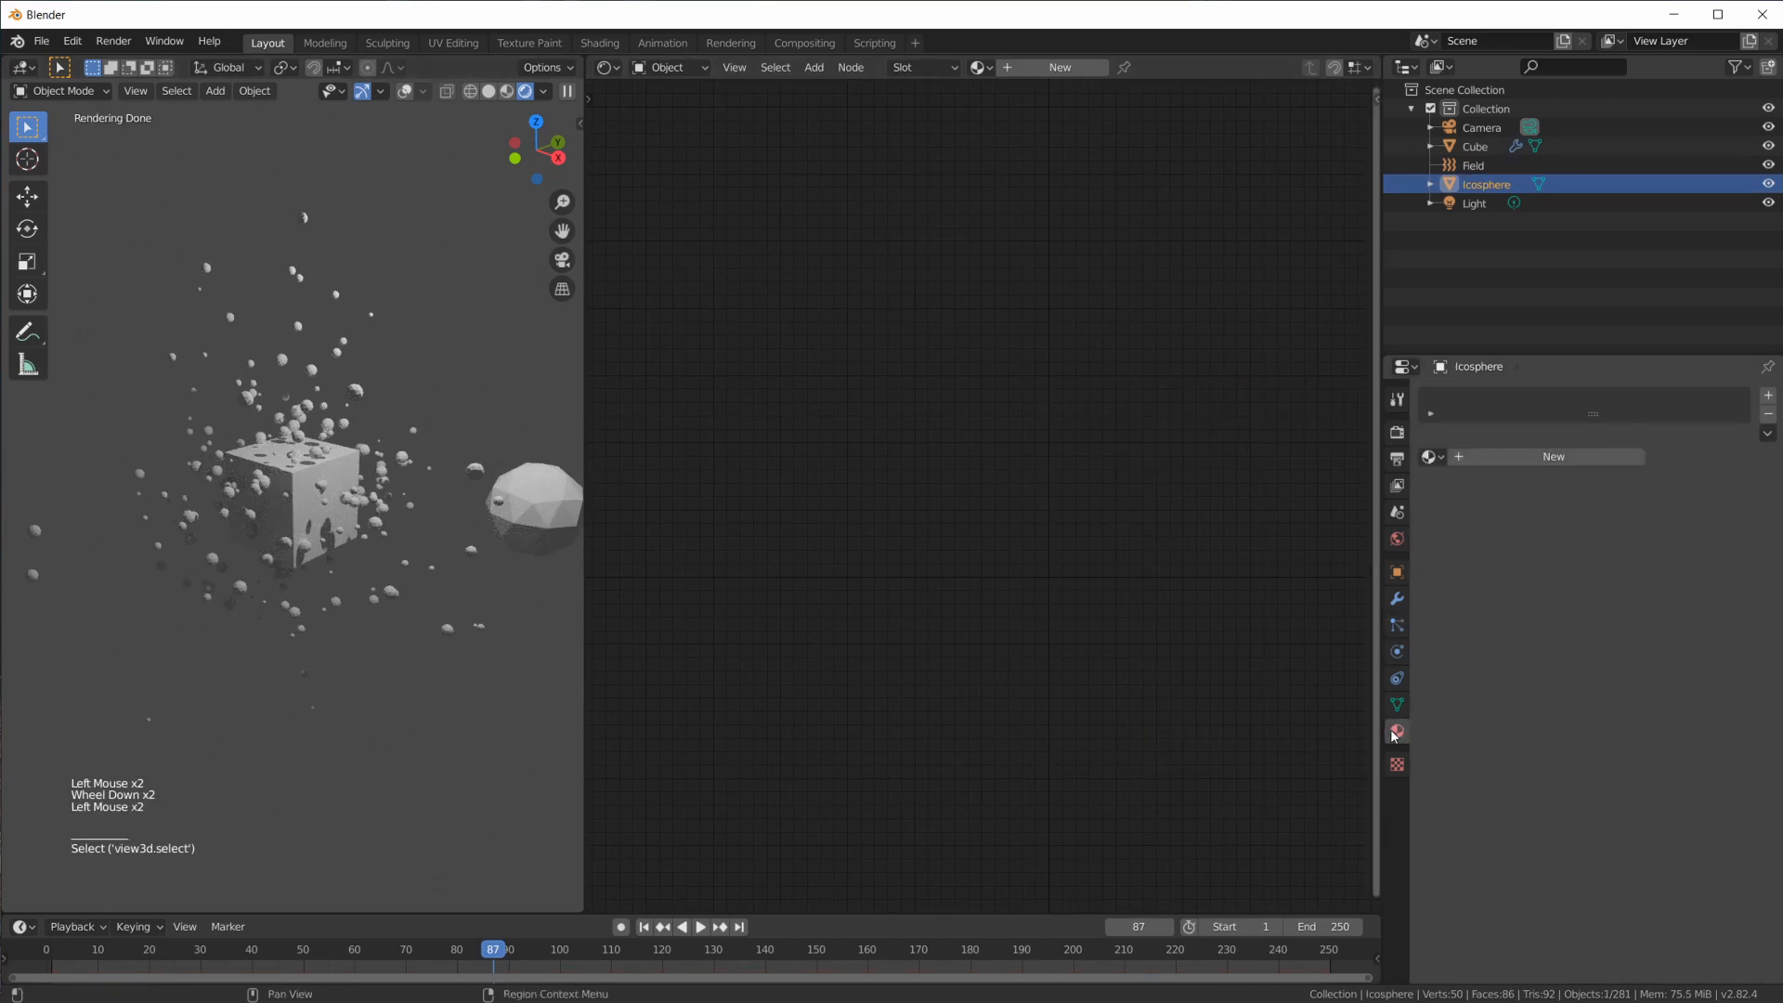
pyautogui.click(1552, 457)
# Set the Principled BSDF base color of the icosphere's material to a bright red
pyautogui.scroll(3, 1077, 487)
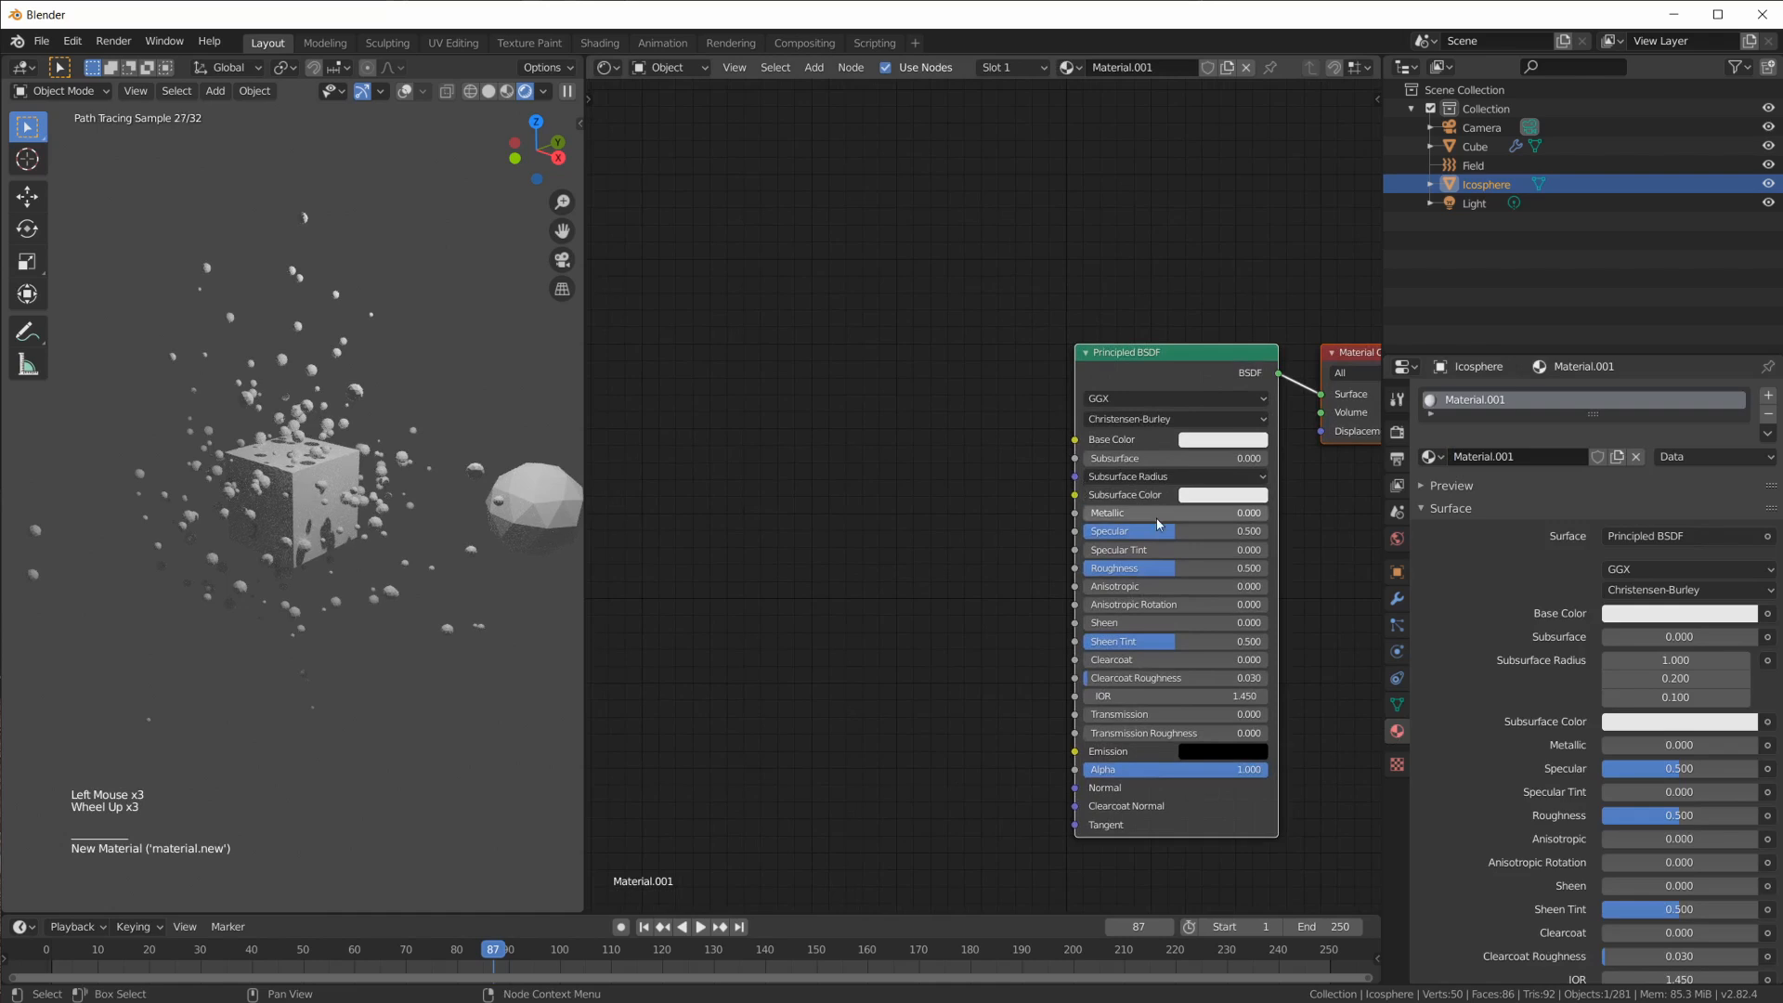
pyautogui.scroll(2, 1159, 524)
pyautogui.scroll(-1, 1159, 524)
pyautogui.moveTo(1212, 422); pyautogui.dragTo(1130, 406, button='middle')
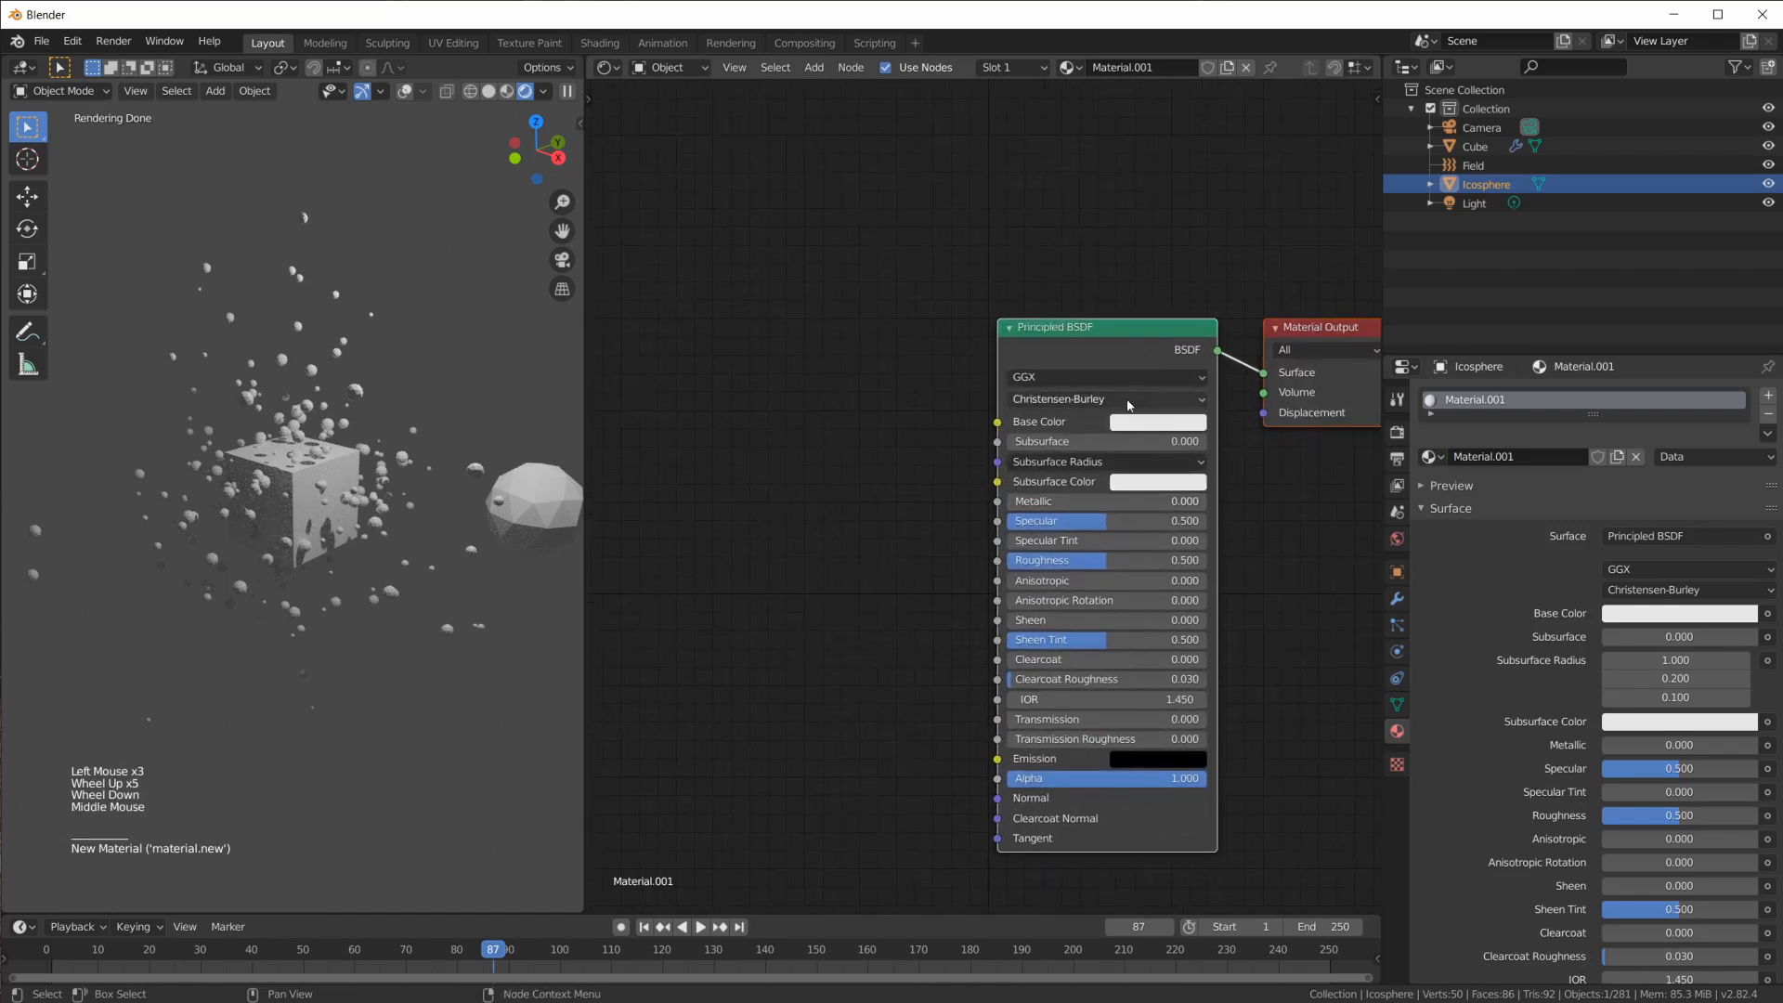
pyautogui.click(1169, 423)
pyautogui.moveTo(1183, 261); pyautogui.dragTo(1181, 284)
pyautogui.scroll(2, 328, 456)
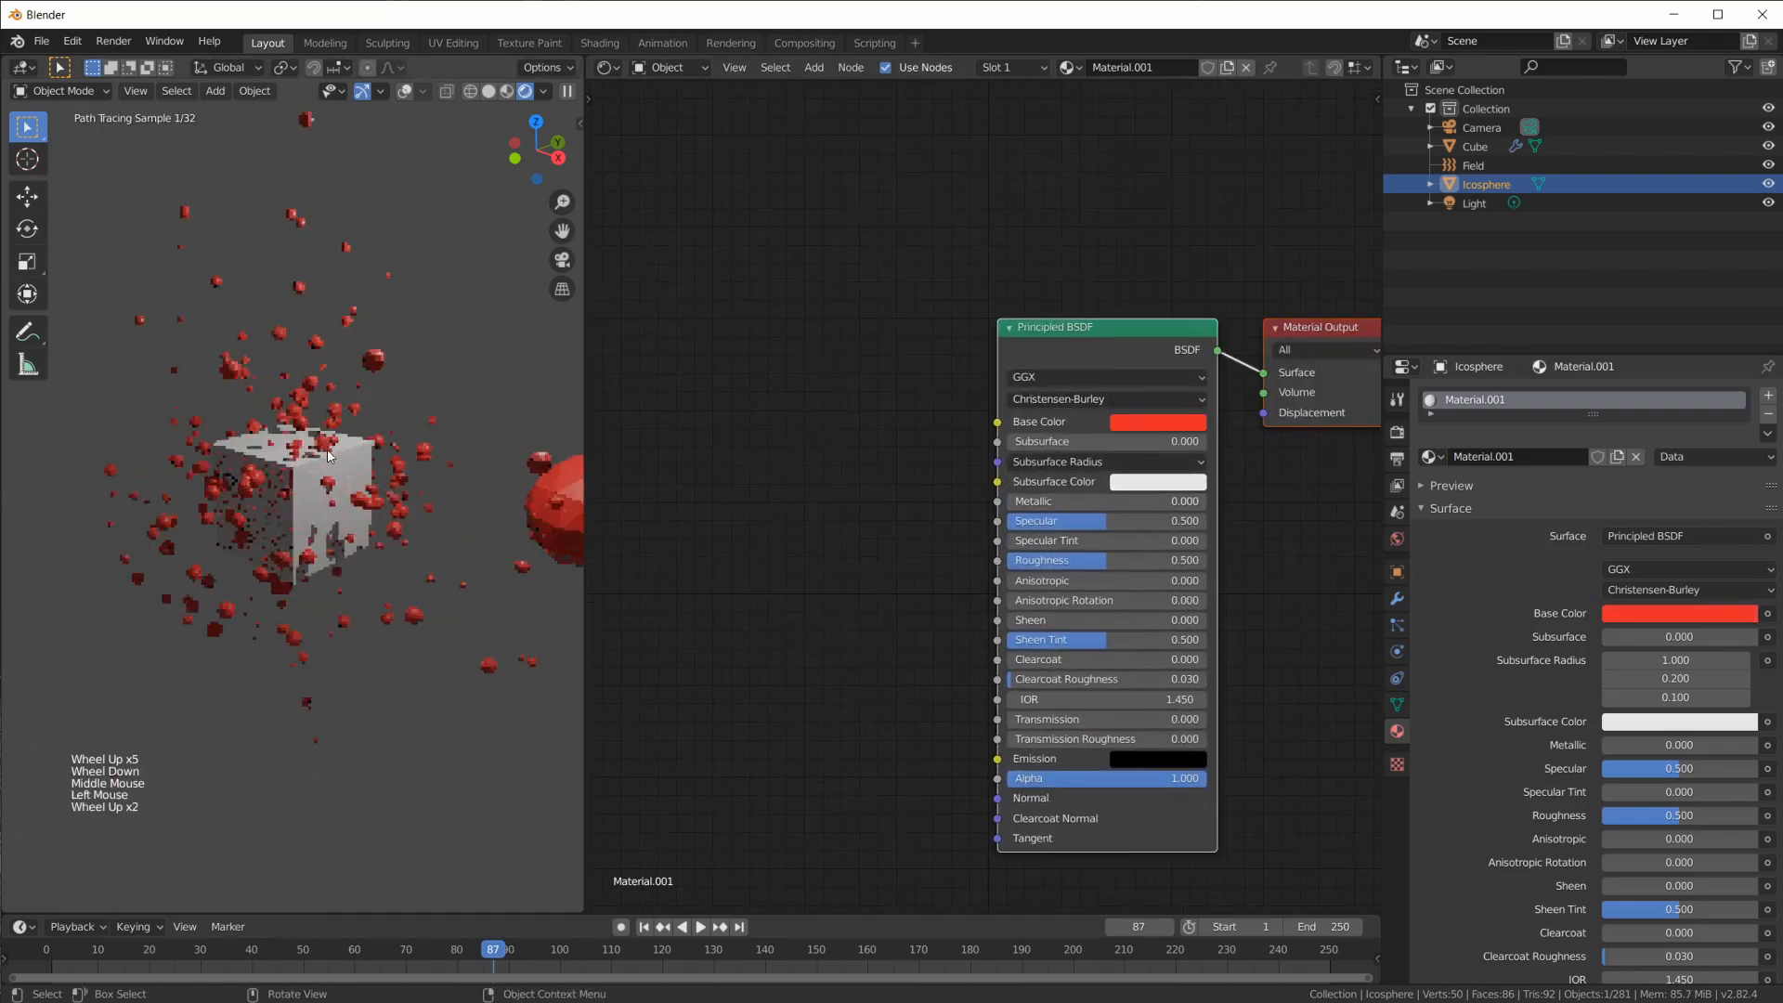
pyautogui.scroll(-2, 481, 498)
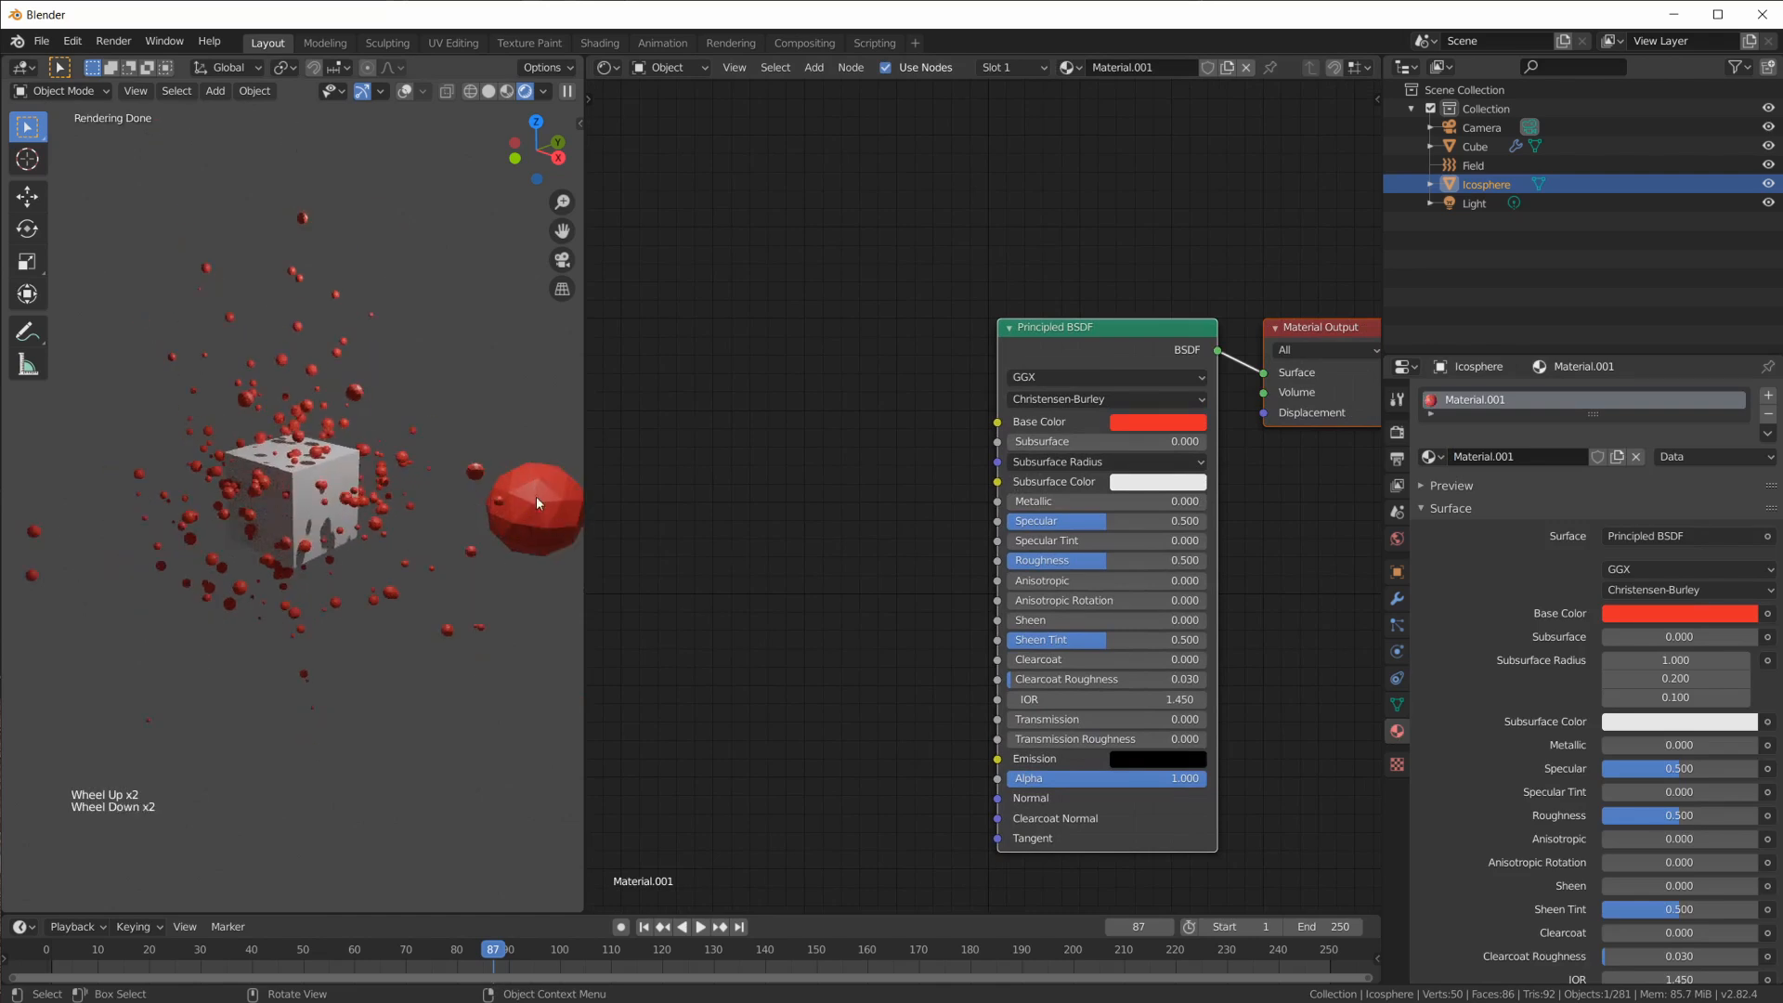
# Add a Particle Info node and place it before the Principled BSDF, leaving room for nodes between them
pyautogui.scroll(1, 880, 497)
pyautogui.moveTo(876, 488); pyautogui.dragTo(983, 484, button='middle')
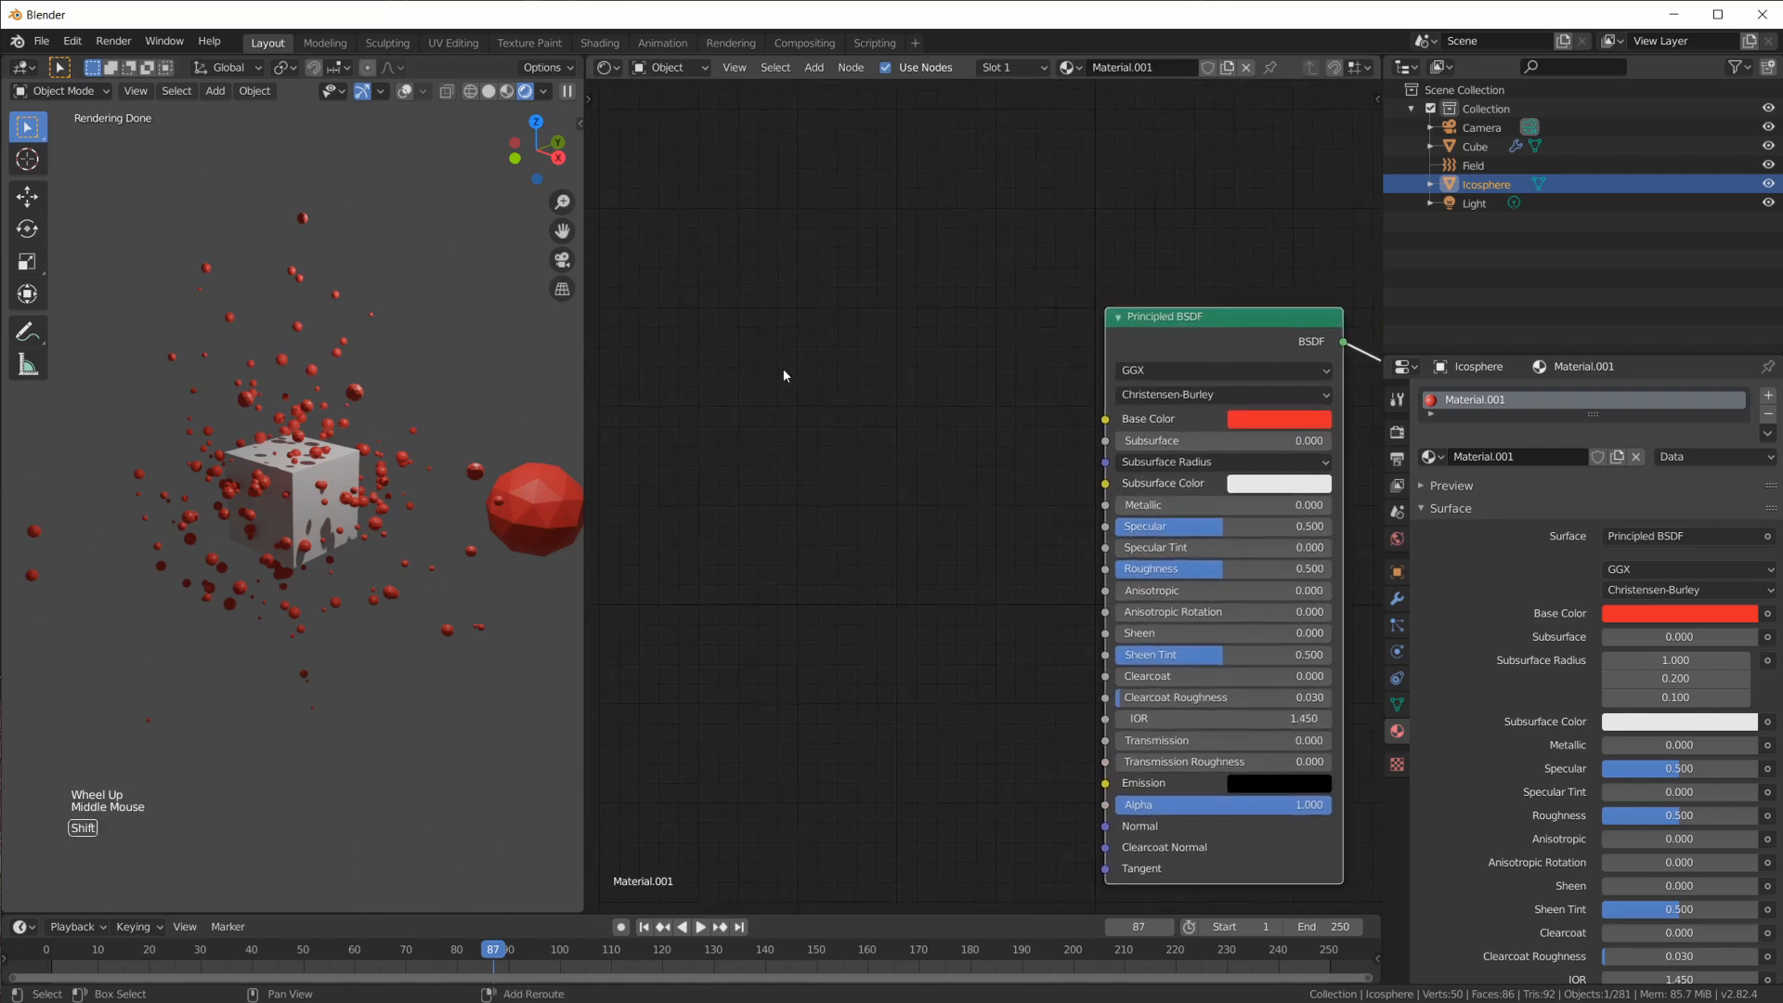
pyautogui.keyDown('shift'); pyautogui.click(783, 375); pyautogui.keyUp('shift')
pyautogui.hotkey('shift', 'a')
pyautogui.moveTo(754, 402)
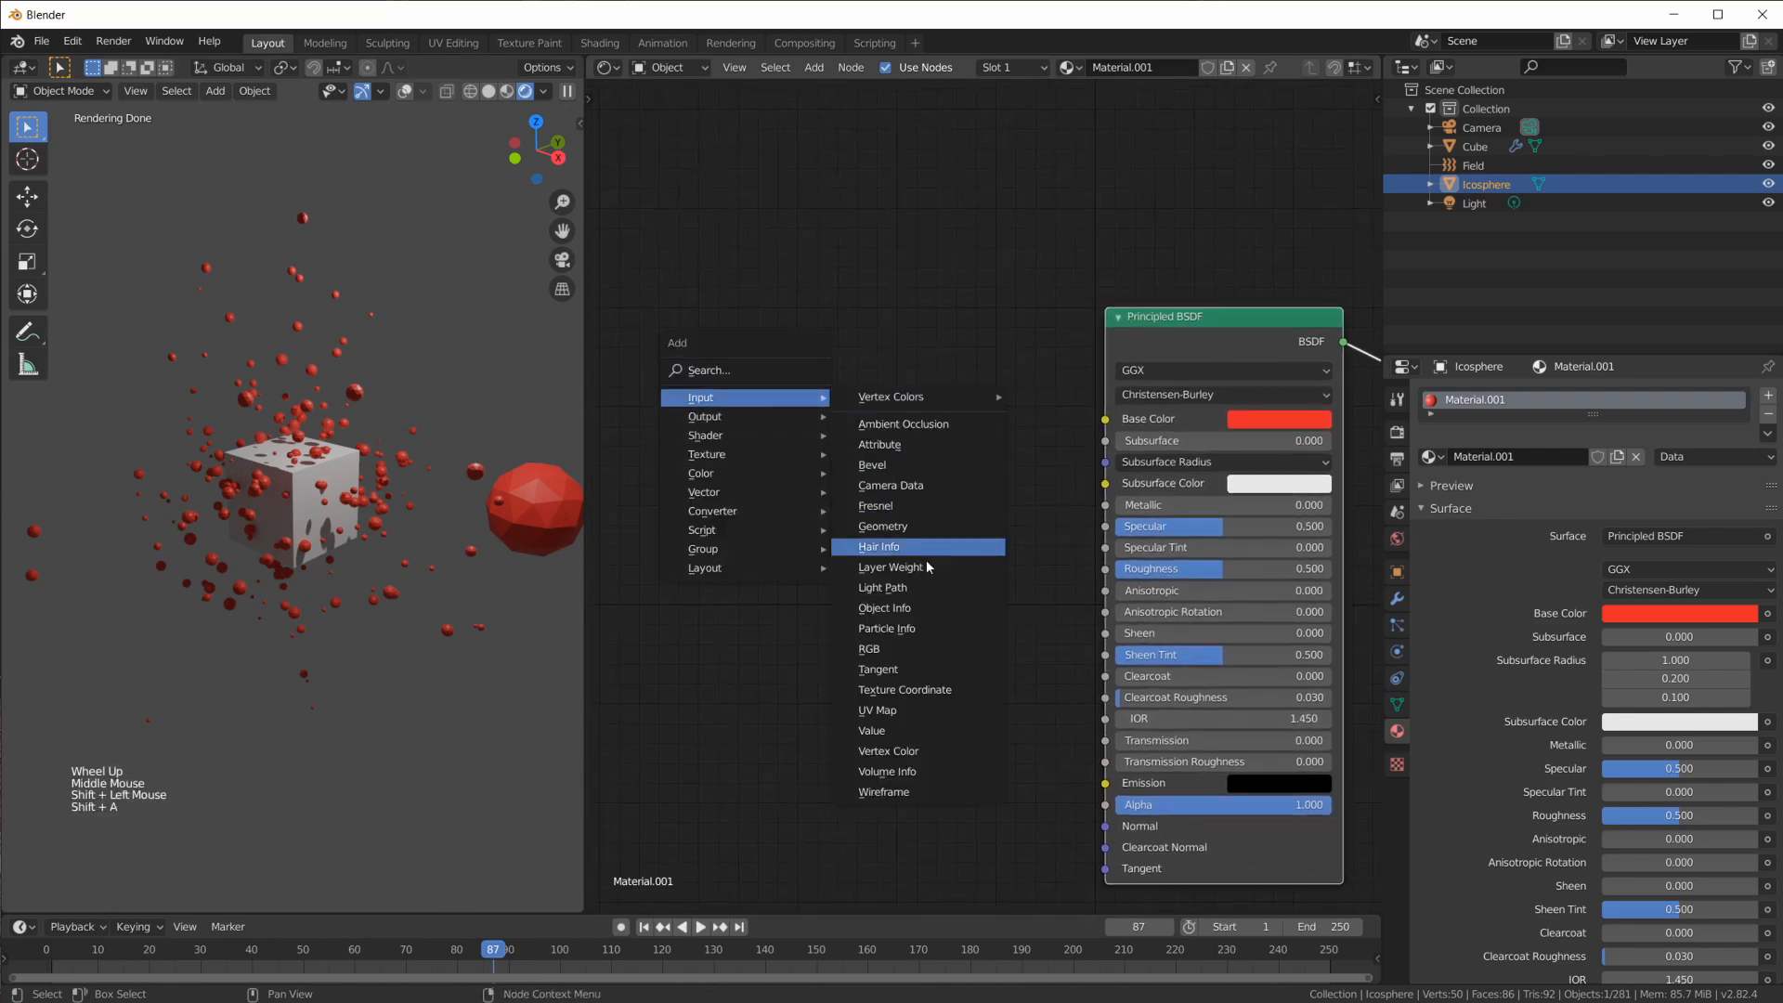
pyautogui.click(920, 629)
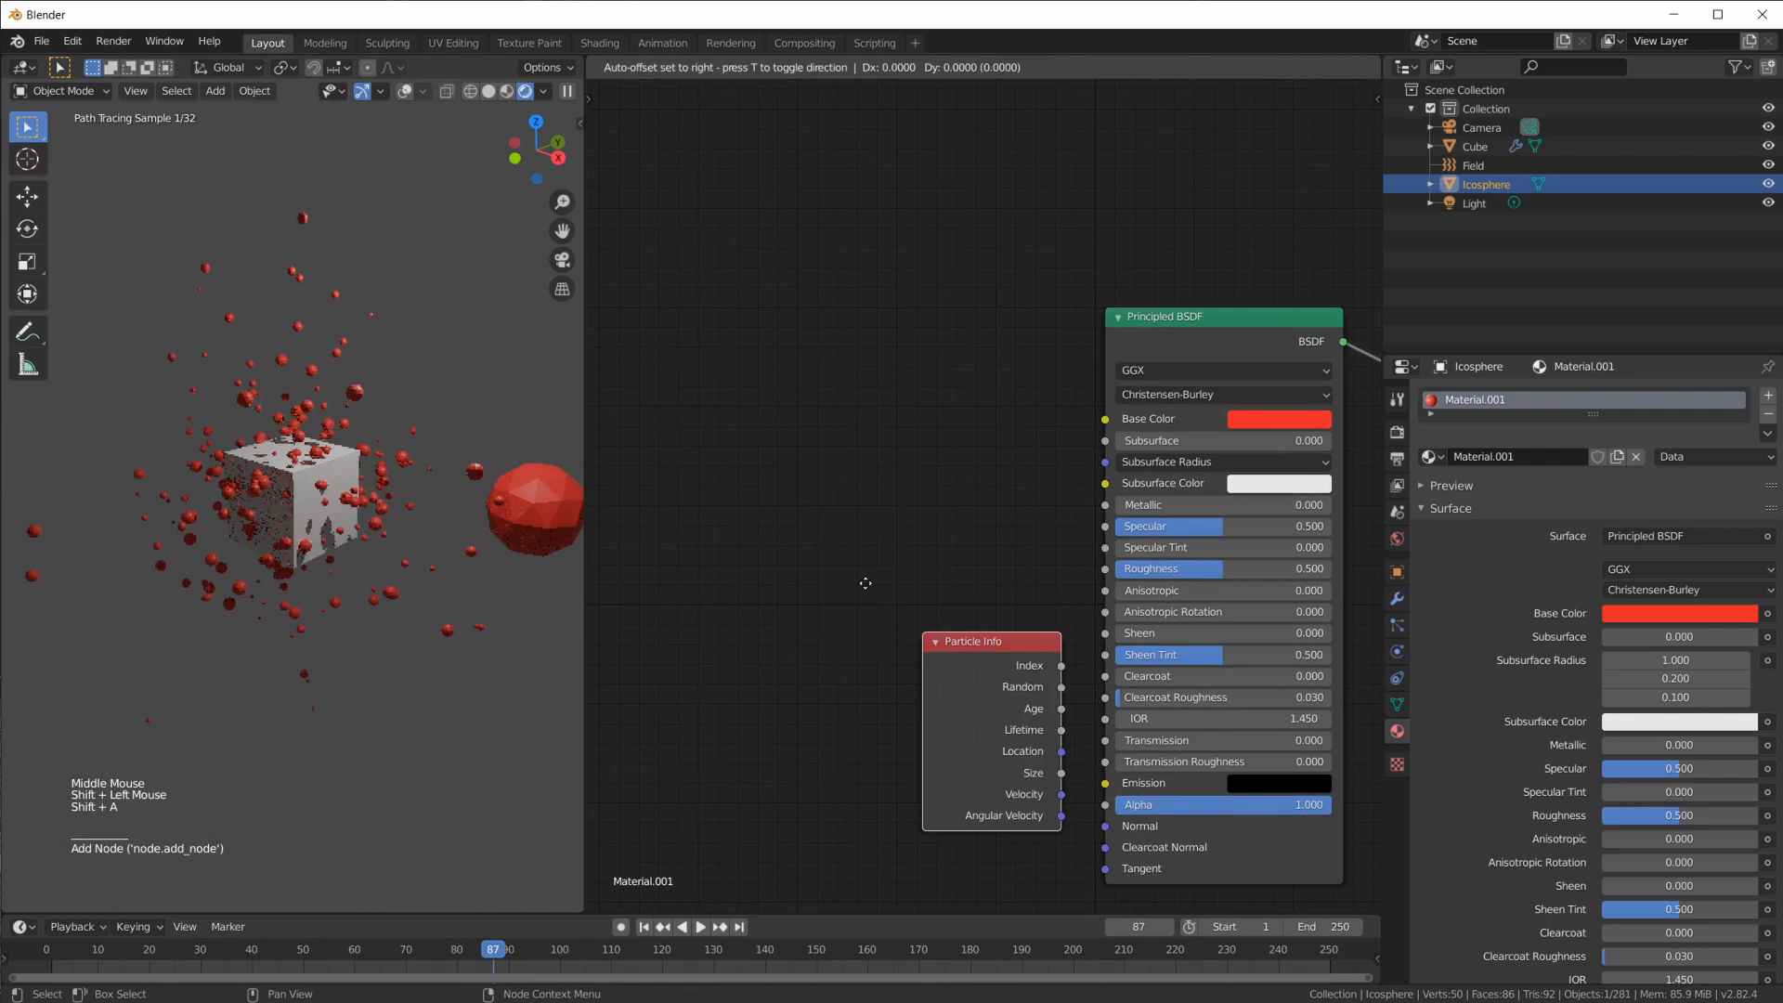
pyautogui.click(590, 311)
pyautogui.scroll(1, 760, 503)
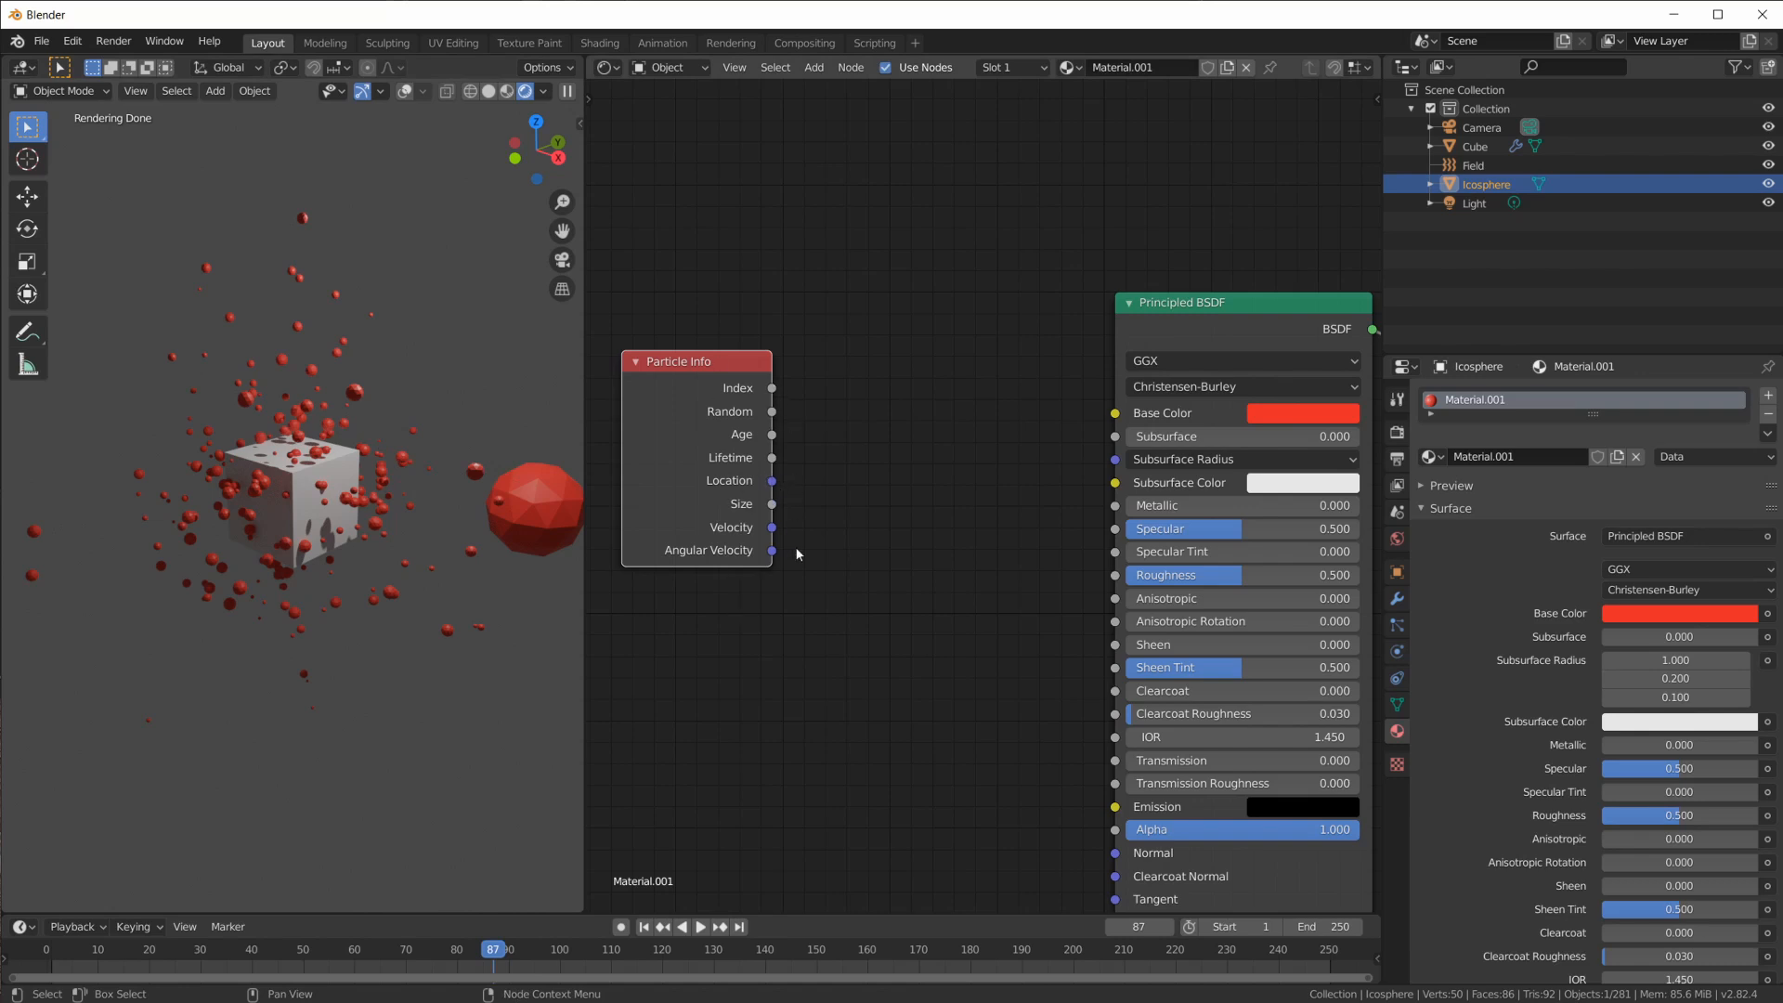
pyautogui.moveTo(723, 381); pyautogui.dragTo(731, 390)
pyautogui.moveTo(911, 405); pyautogui.dragTo(972, 337, button='middle')
pyautogui.moveTo(776, 314); pyautogui.dragTo(709, 325)
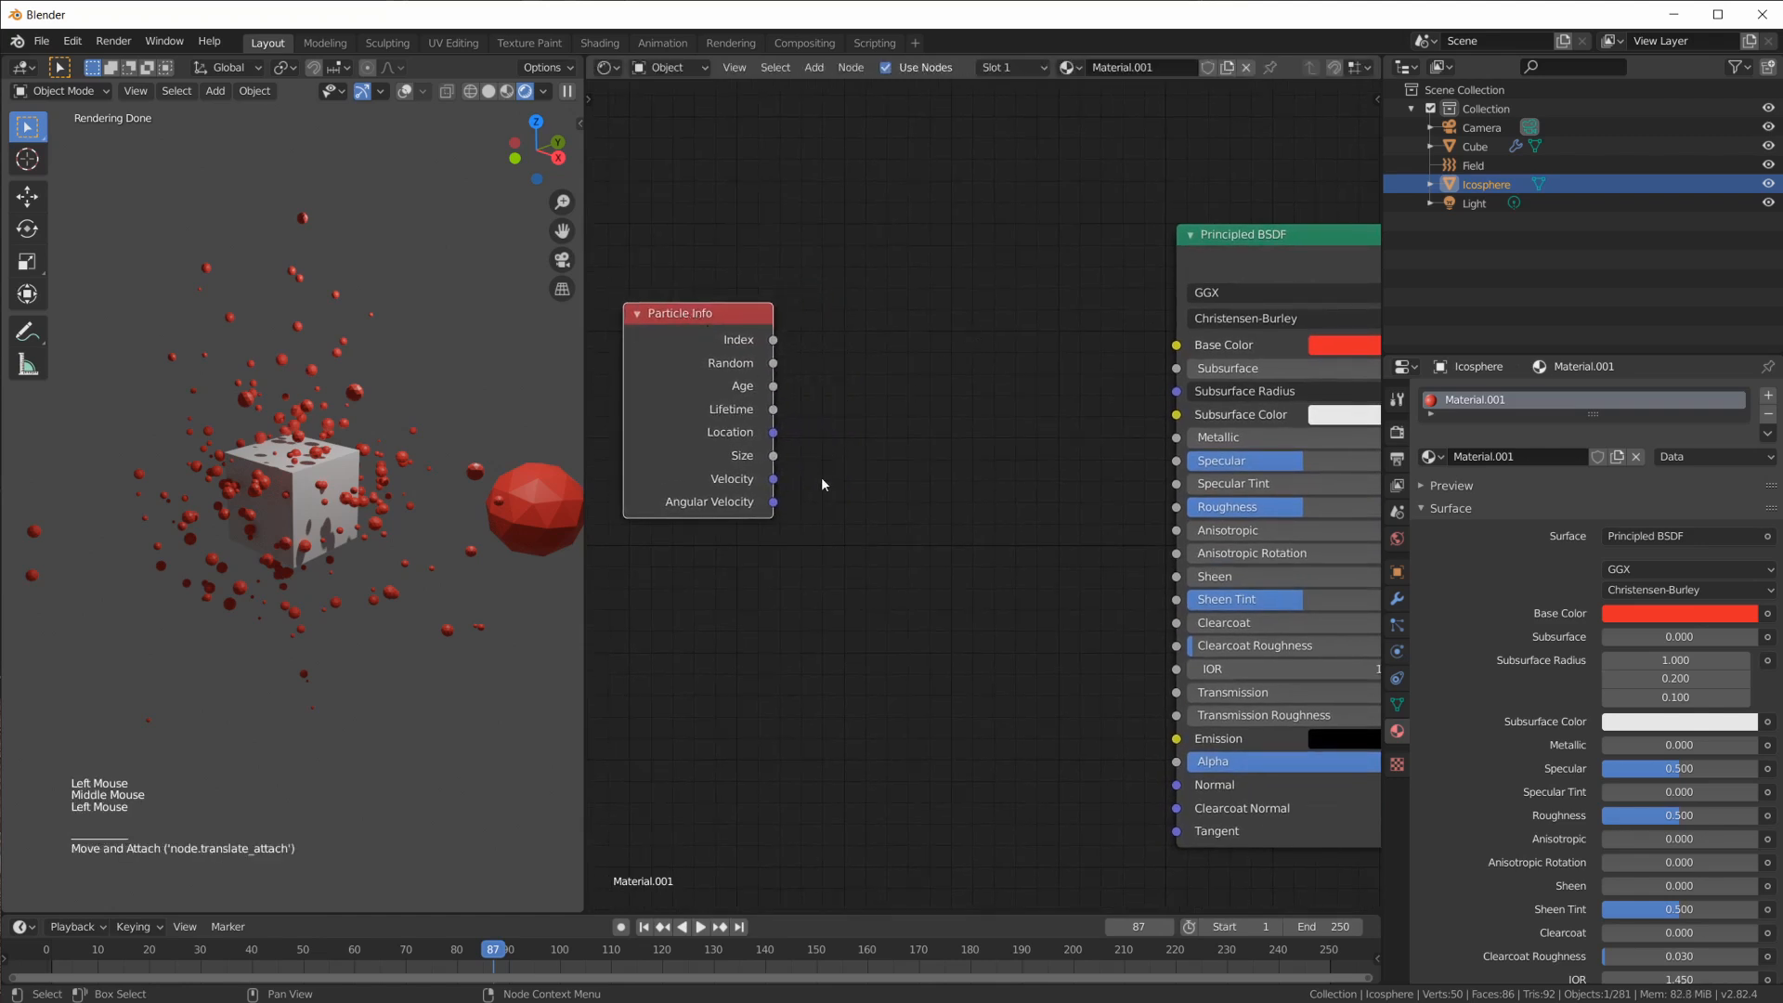
pyautogui.doubleClick(813, 453)
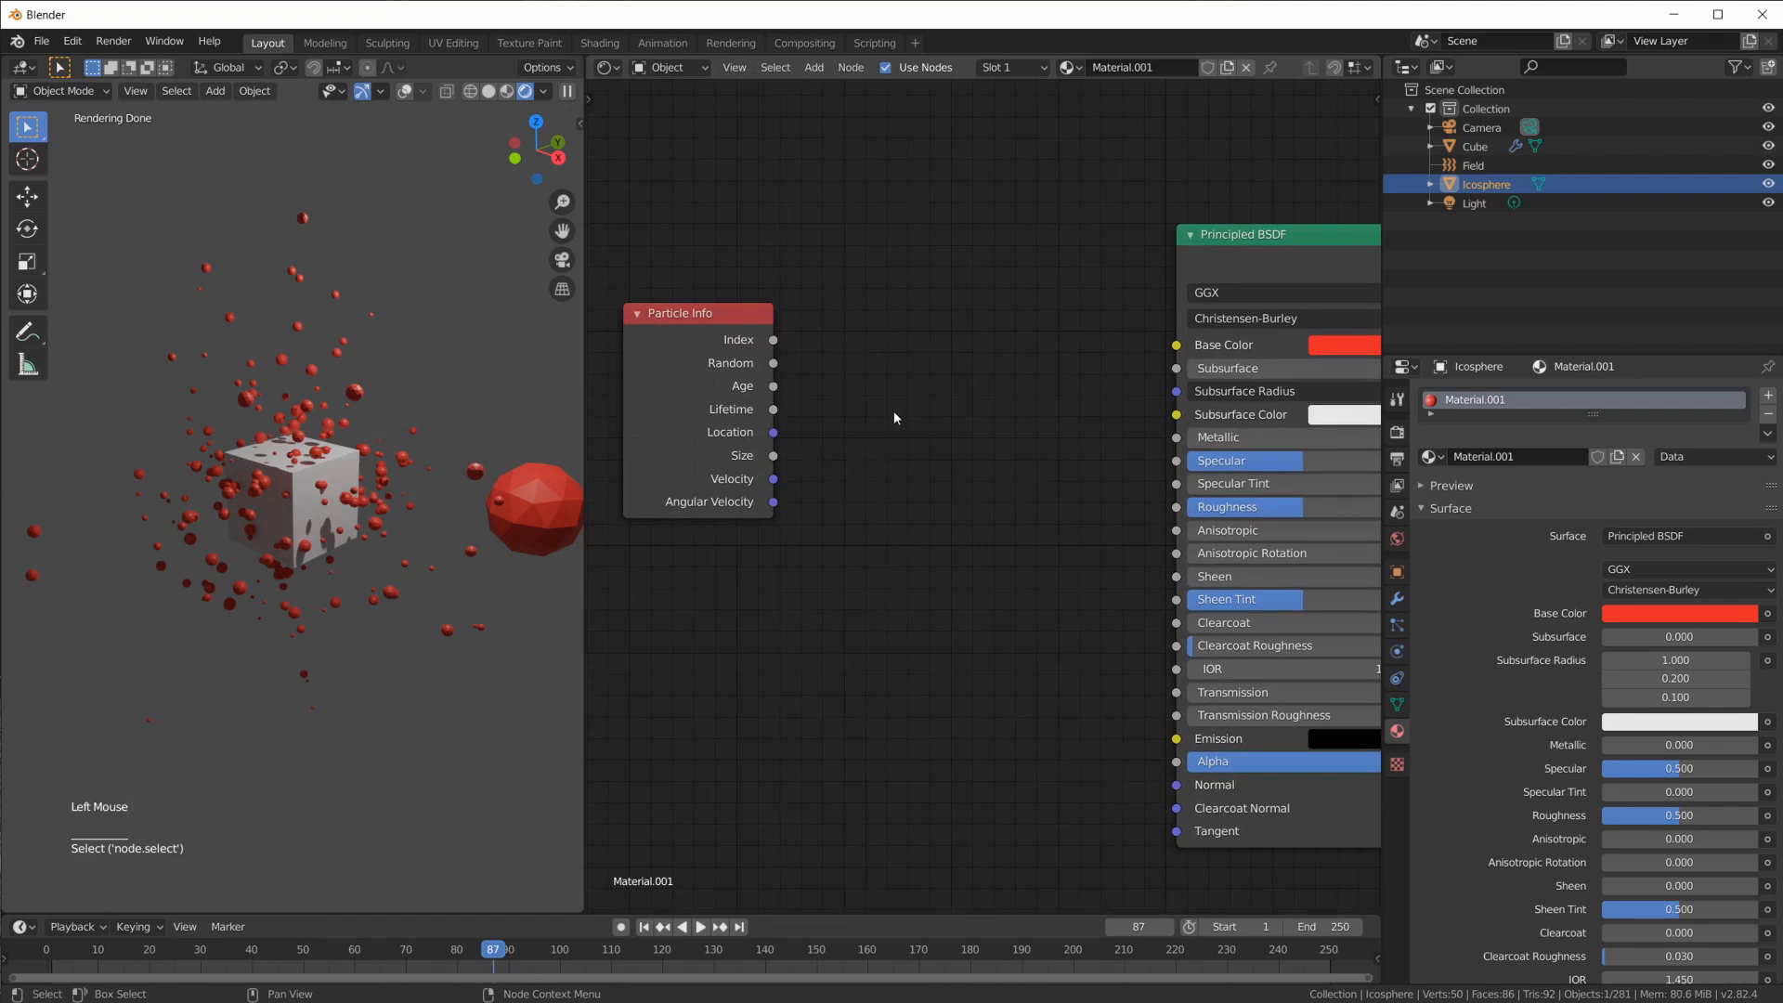
# Move the current frame to 100
pyautogui.moveTo(777, 388); pyautogui.dragTo(863, 394)
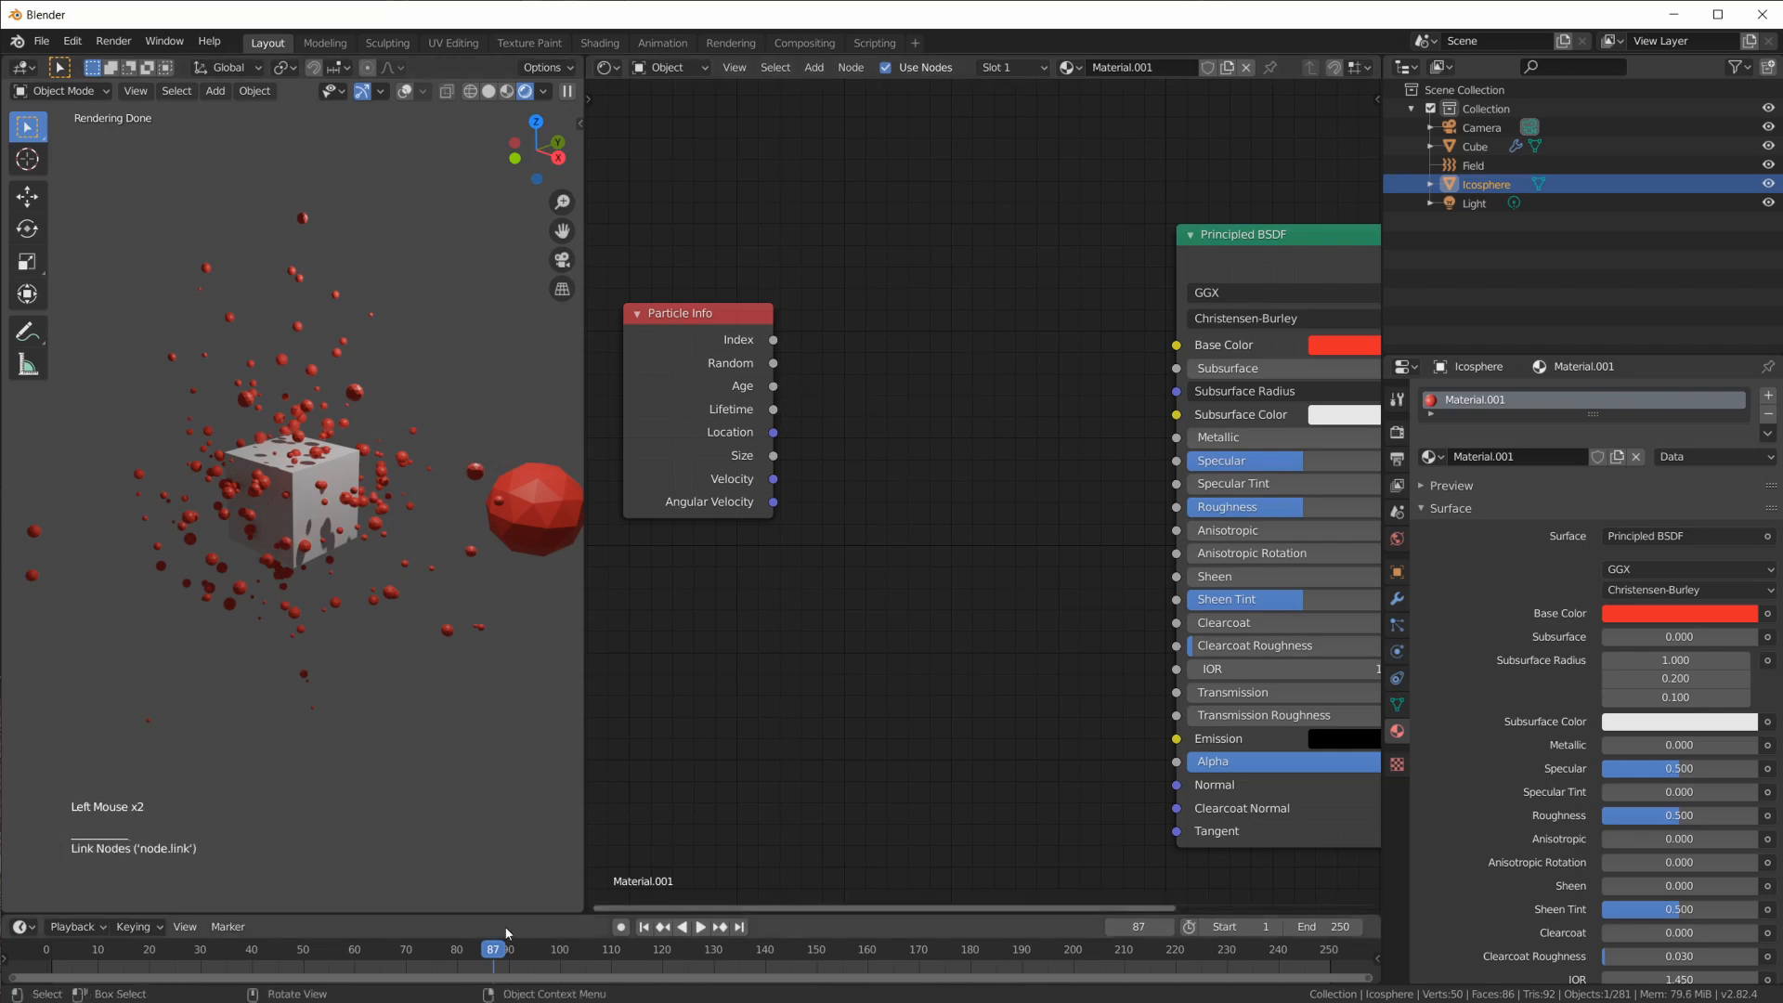
pyautogui.moveTo(493, 958); pyautogui.dragTo(561, 953)
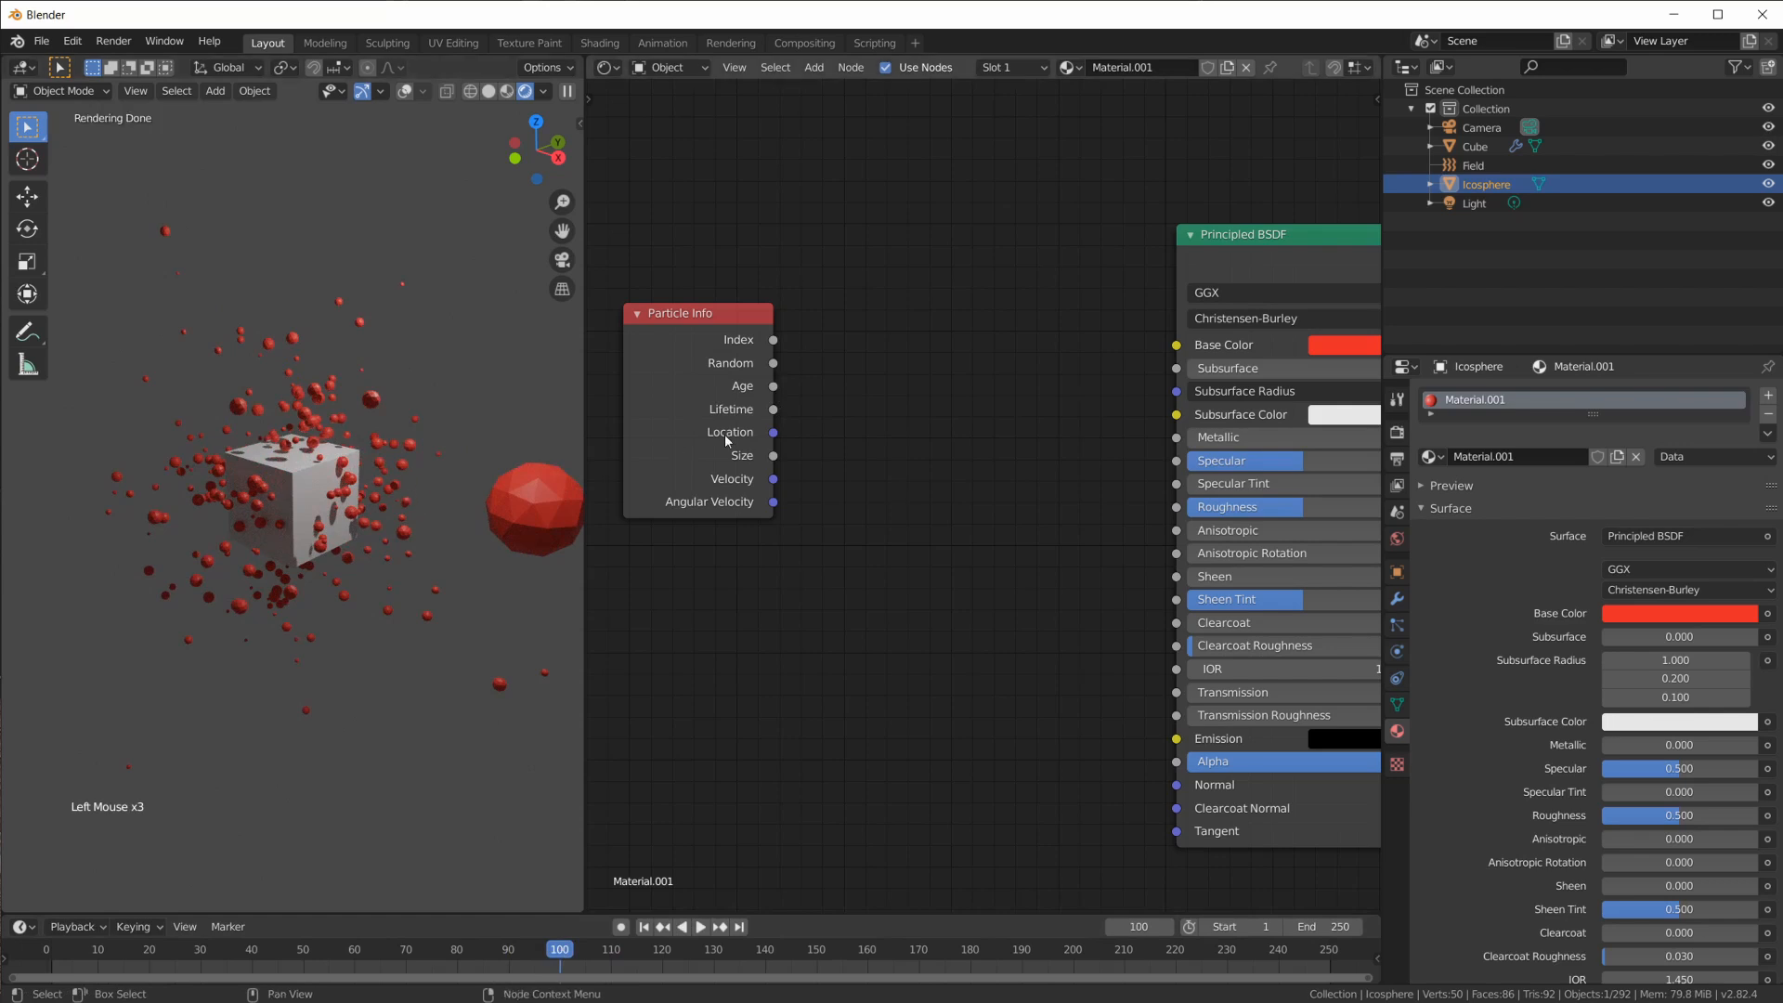
pyautogui.moveTo(776, 412); pyautogui.dragTo(847, 421)
# Add a ColorRamp node between the Particle Info and Principled BSDF nodes
pyautogui.hotkey('shift', 'a')
pyautogui.moveTo(873, 389)
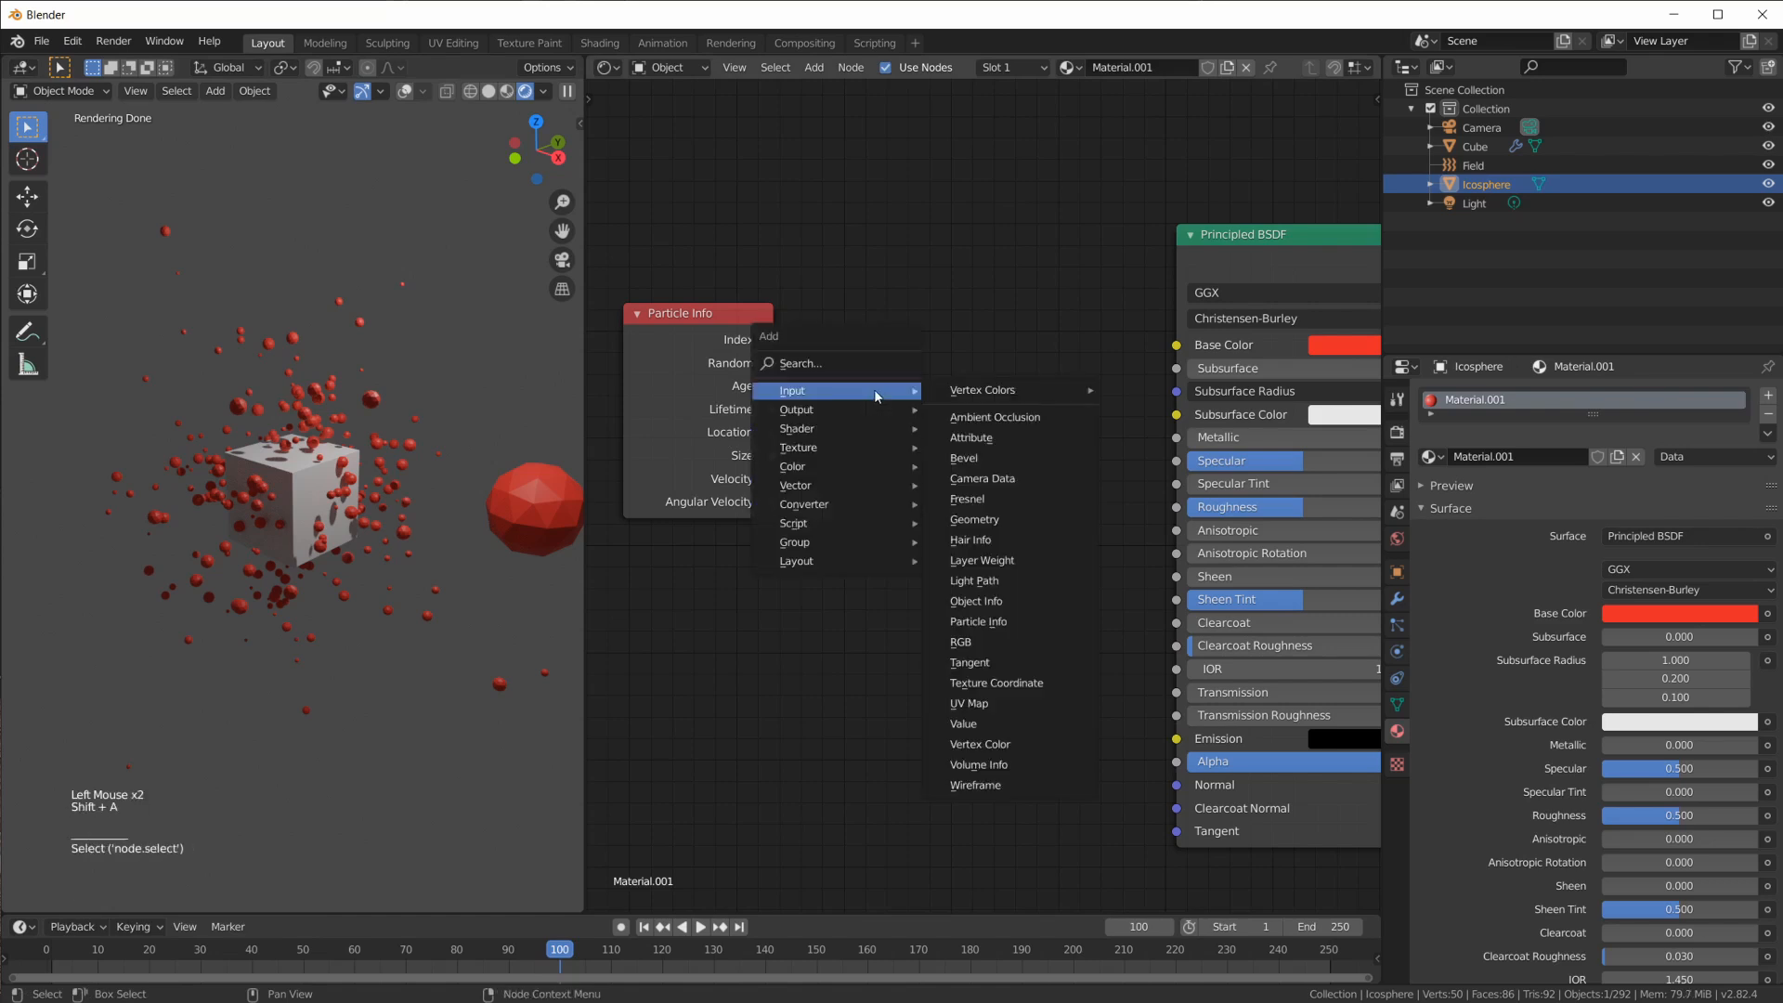
pyautogui.moveTo(841, 505)
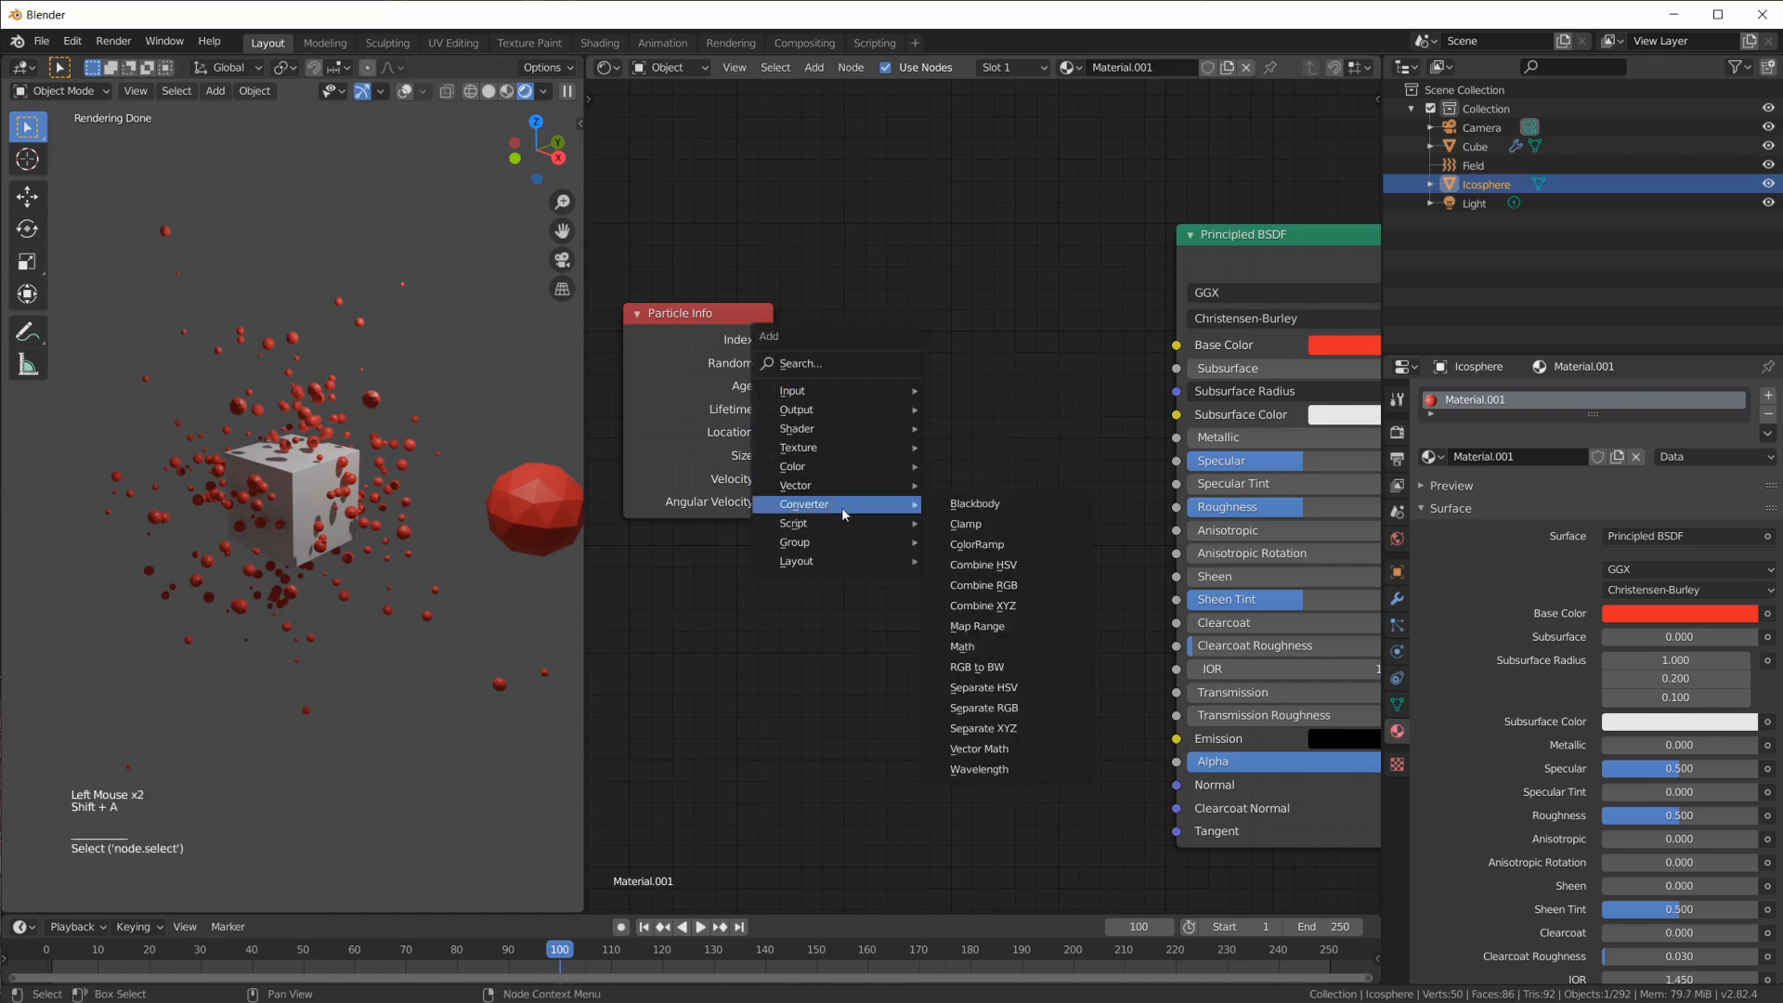
pyautogui.click(969, 544)
pyautogui.click(977, 420)
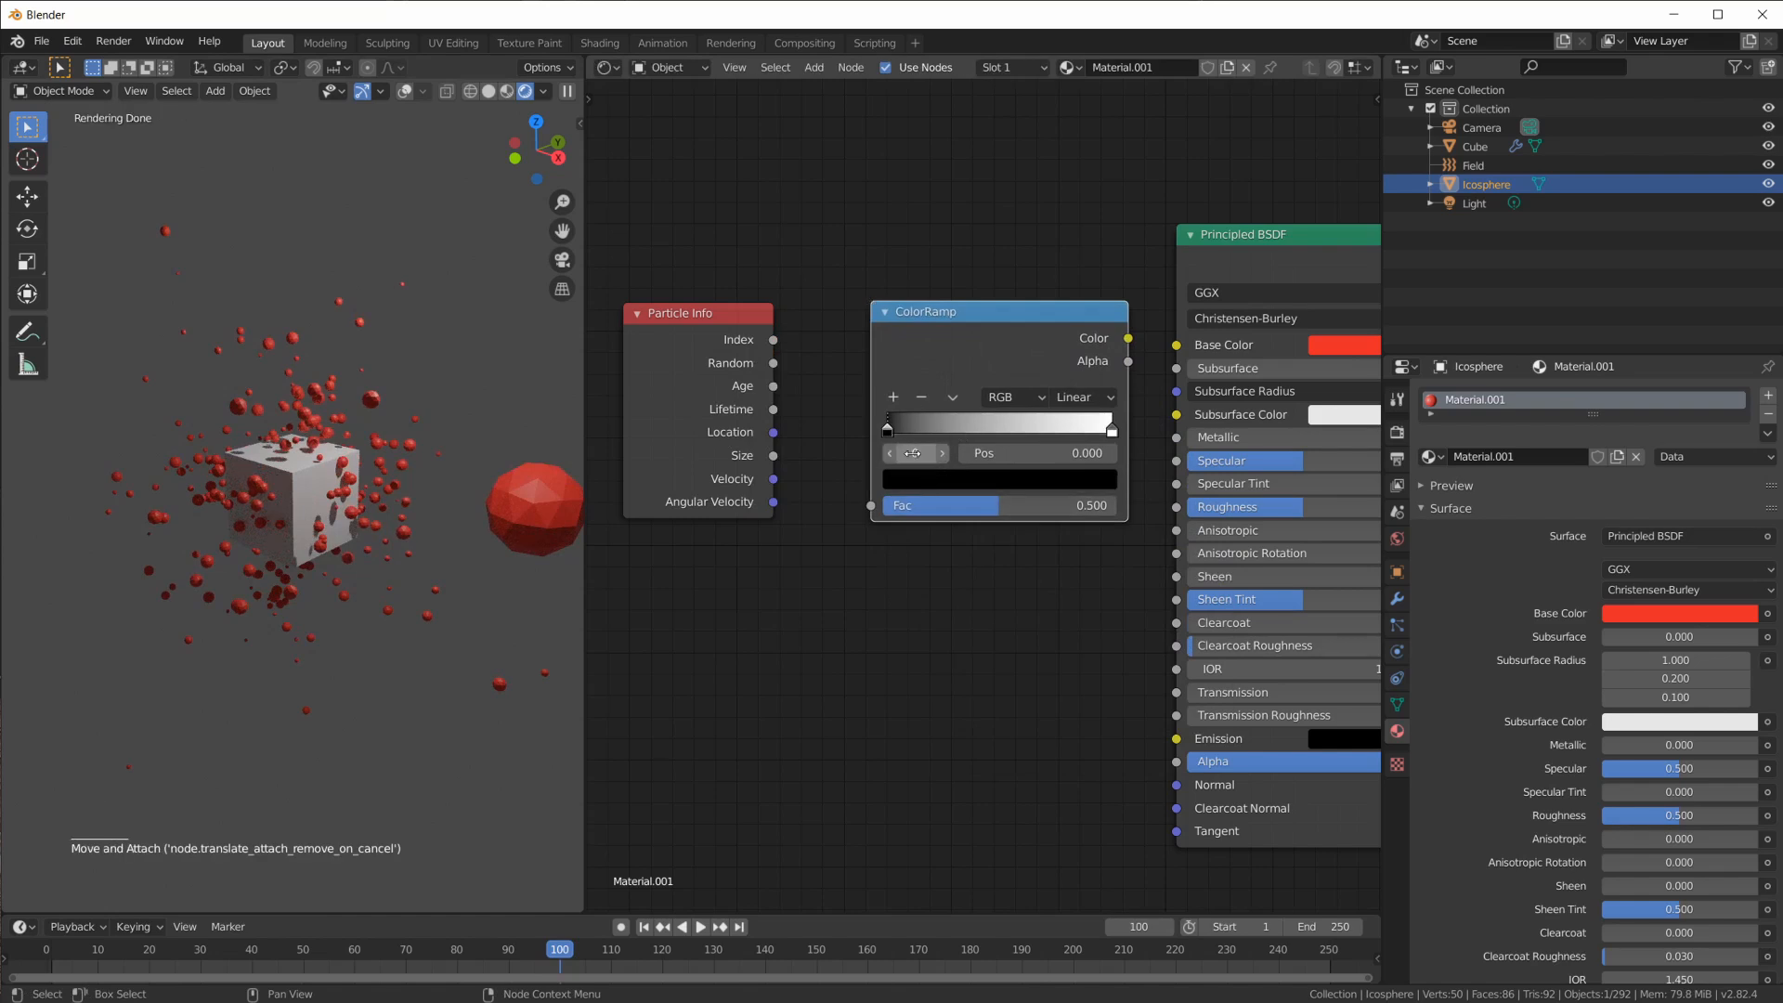
# Add a Math node between the Particle Info and ColorRamp nodes and set its operation to Divide
pyautogui.moveTo(841, 342); pyautogui.dragTo(963, 365, button='middle')
pyautogui.moveTo(861, 343); pyautogui.dragTo(729, 346)
pyautogui.hotkey('shift', 'a')
pyautogui.moveTo(869, 351)
pyautogui.moveTo(841, 384)
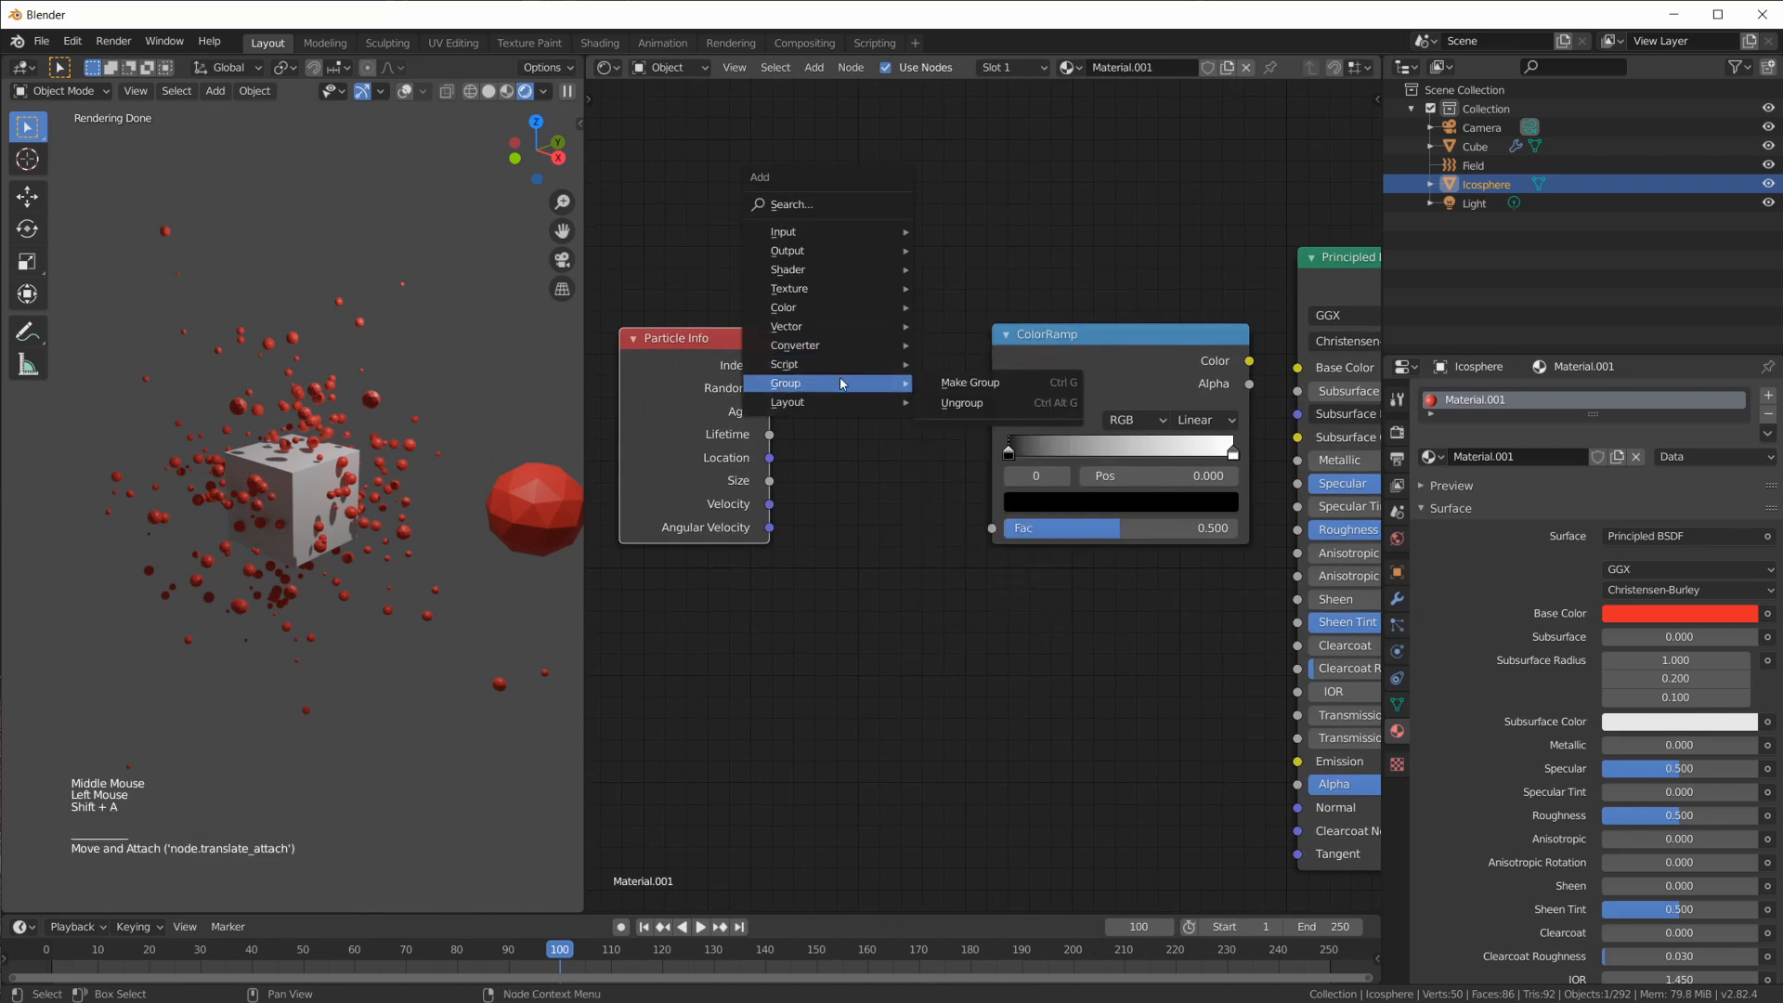
pyautogui.click(987, 490)
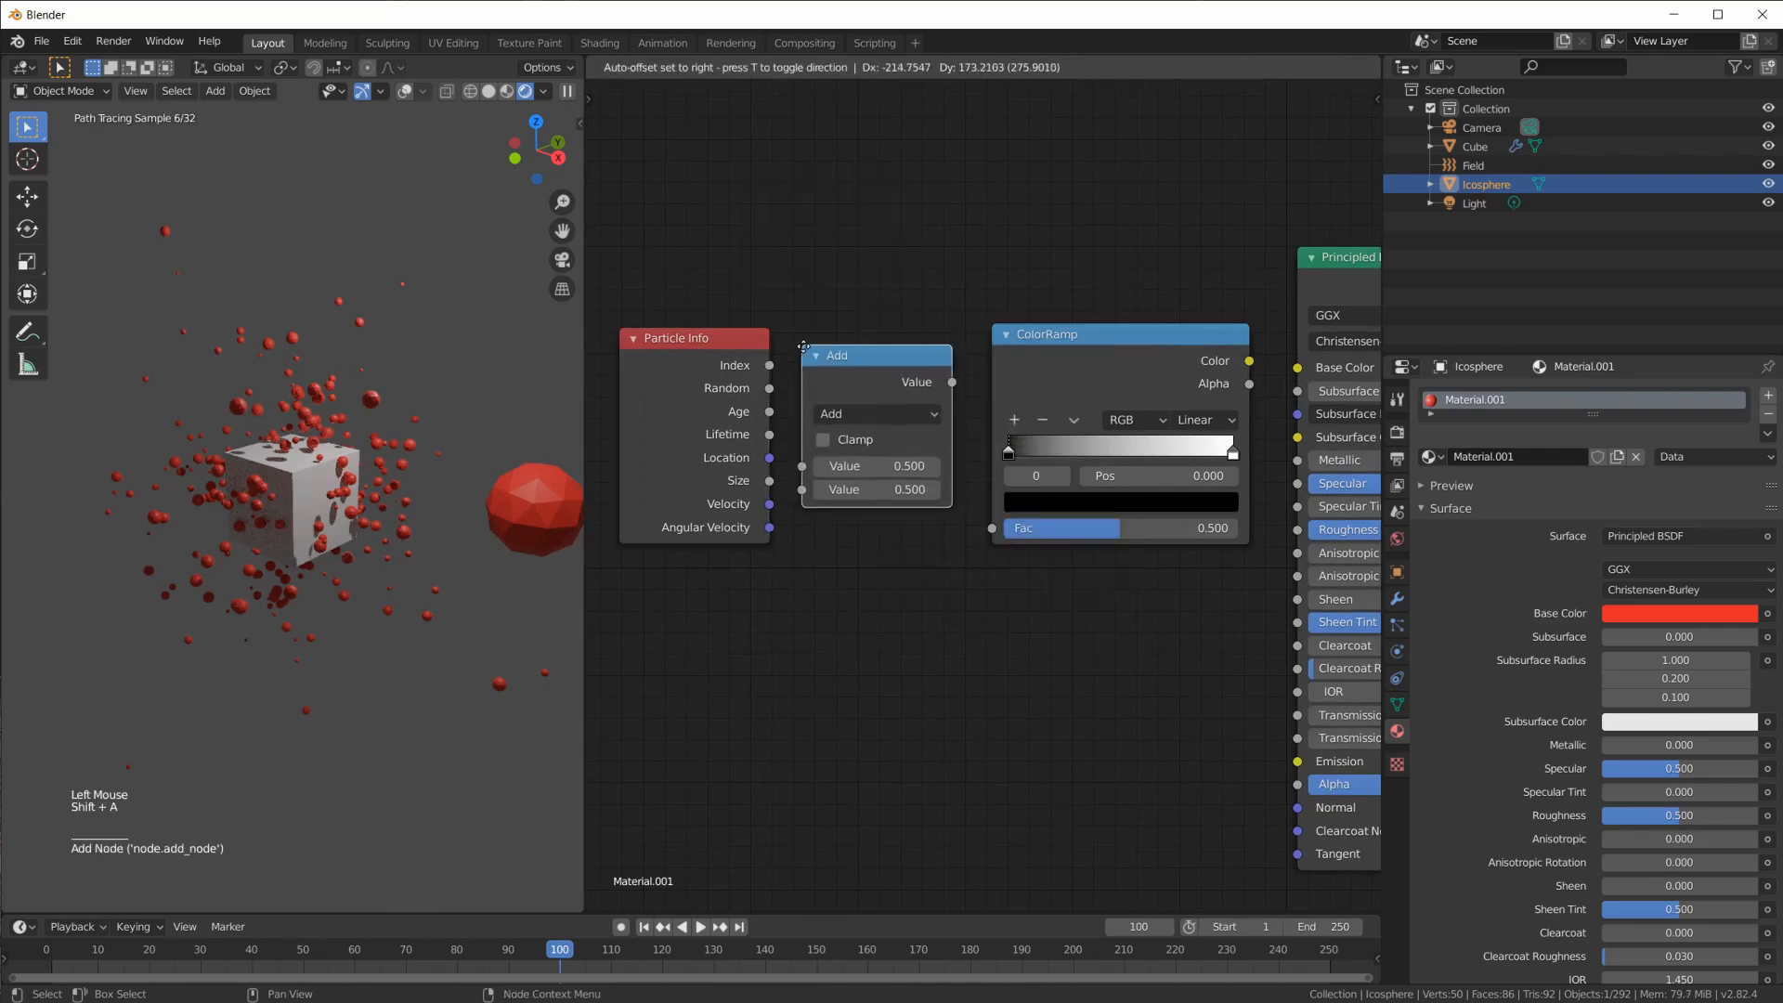
pyautogui.click(804, 349)
pyautogui.click(855, 414)
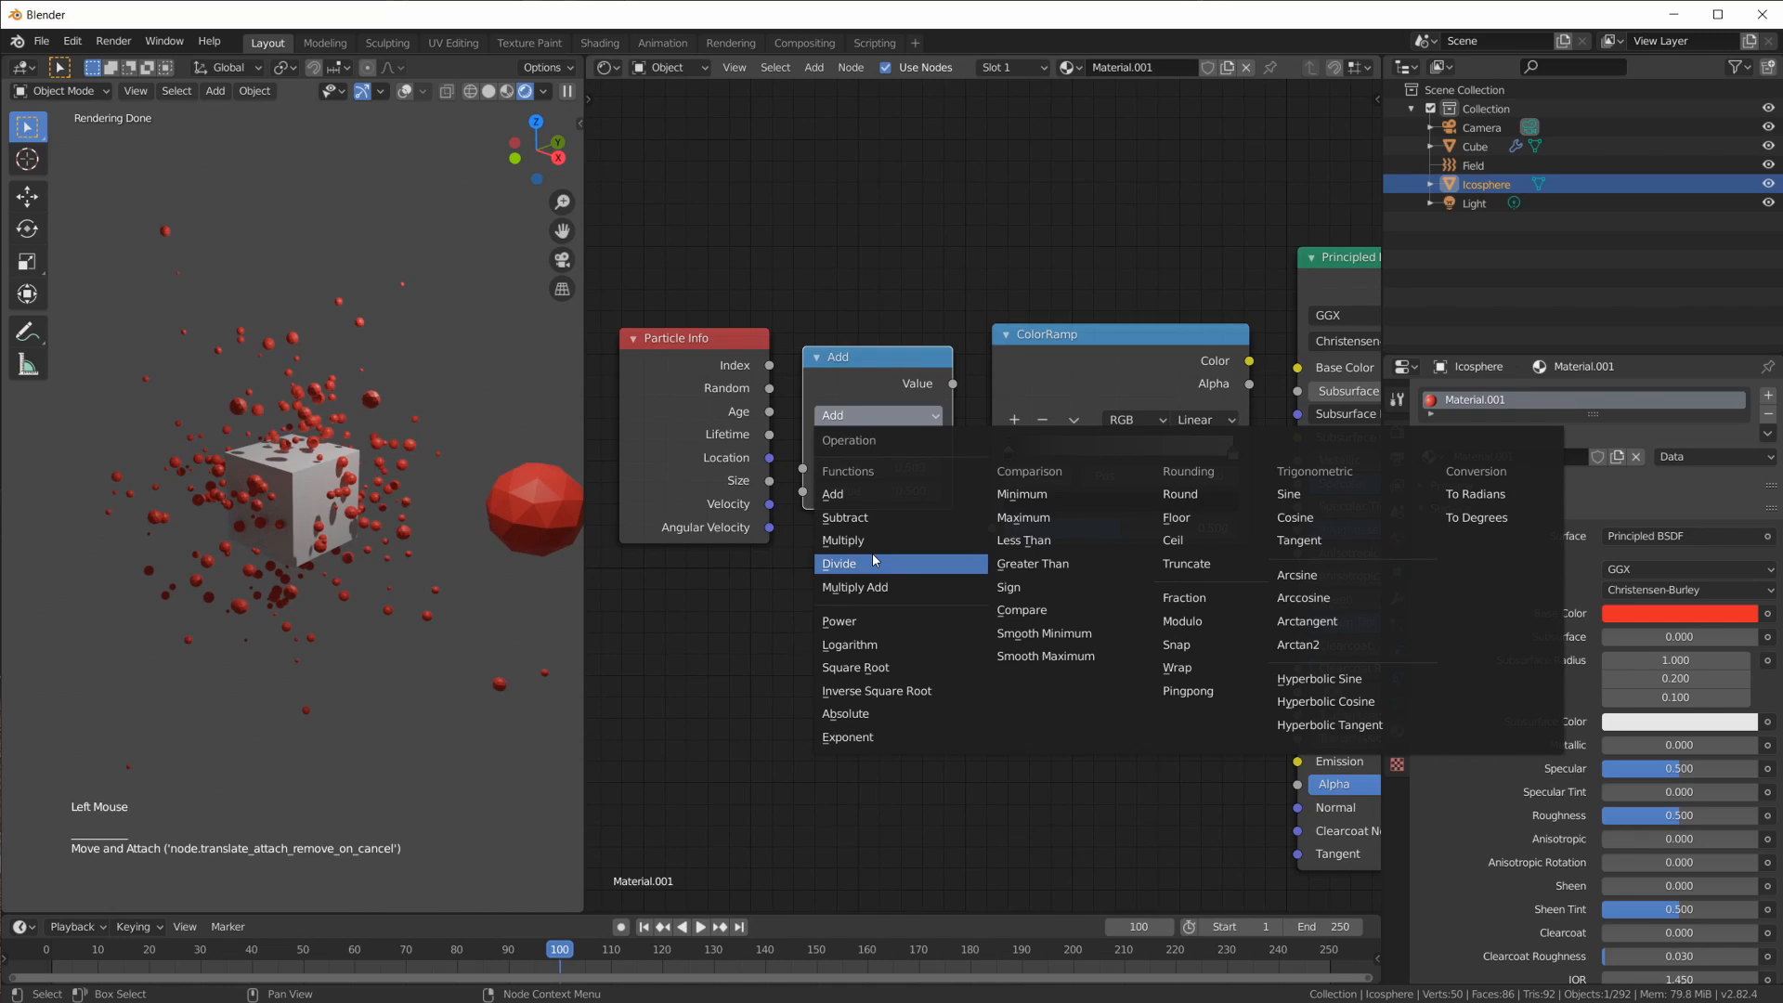
pyautogui.click(868, 540)
pyautogui.click(873, 415)
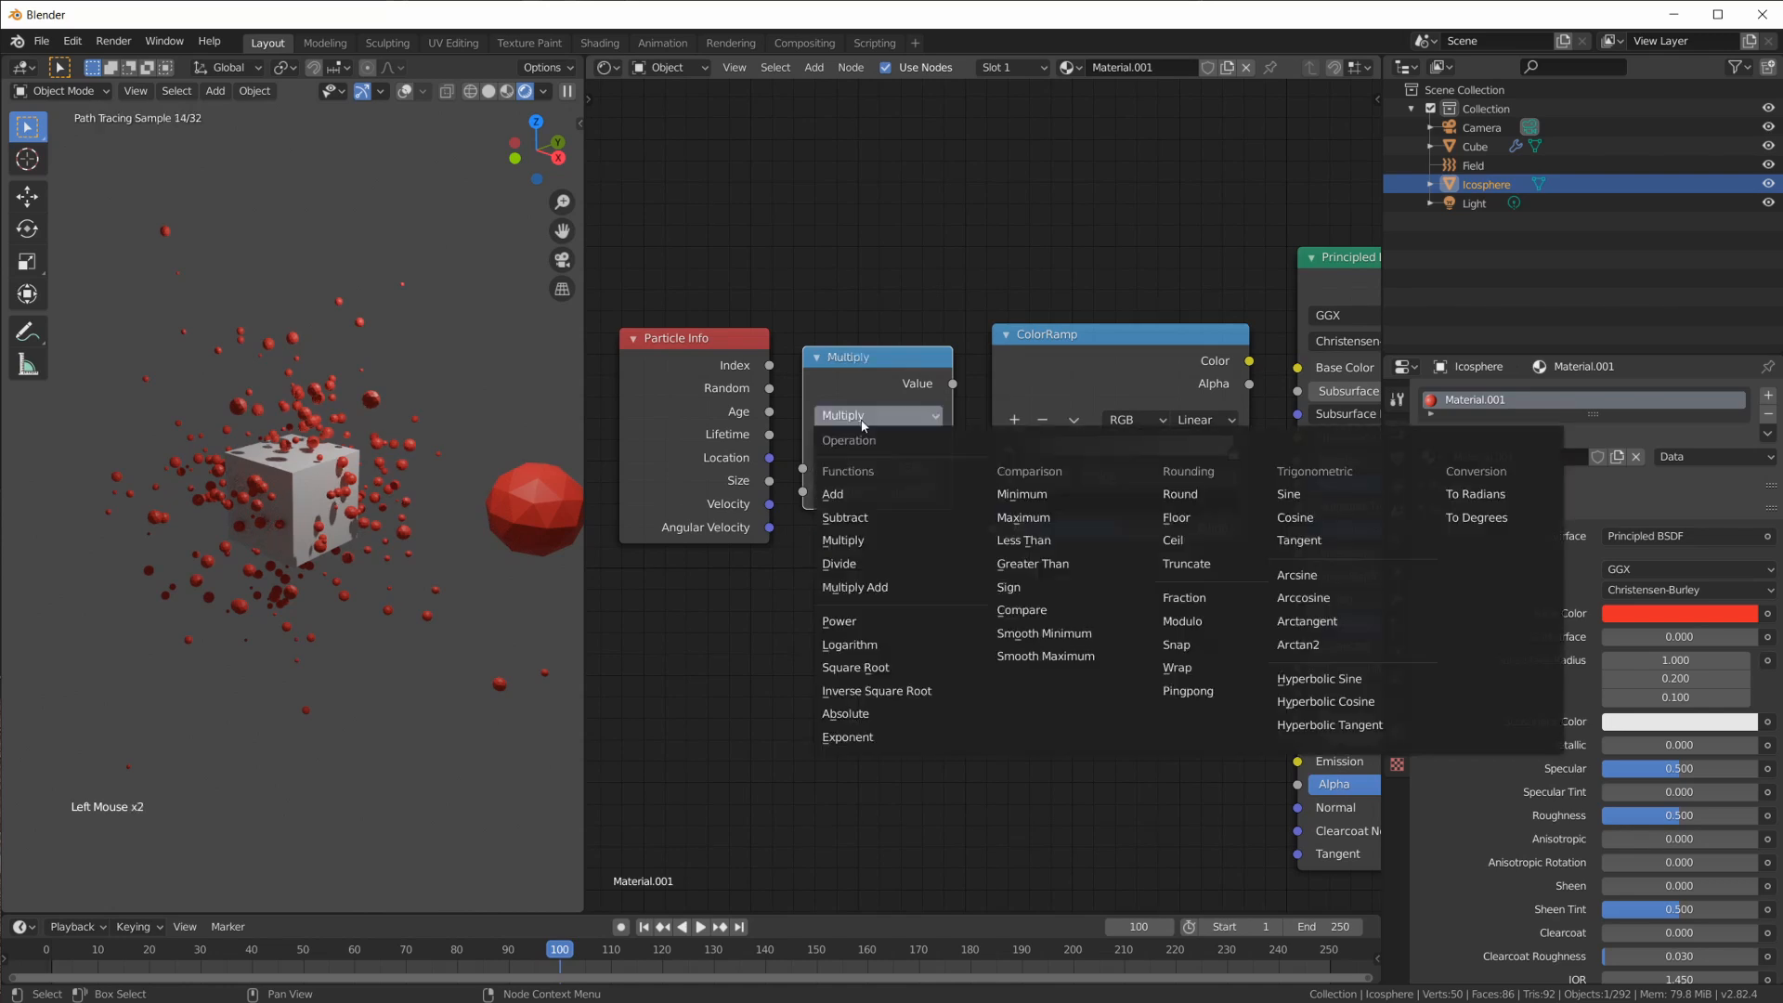
pyautogui.click(867, 560)
# Link the particle Age and Lifetime outputs to the Divide node's first and second values, and shift both nodes slightly down
pyautogui.moveTo(770, 411); pyautogui.dragTo(804, 491)
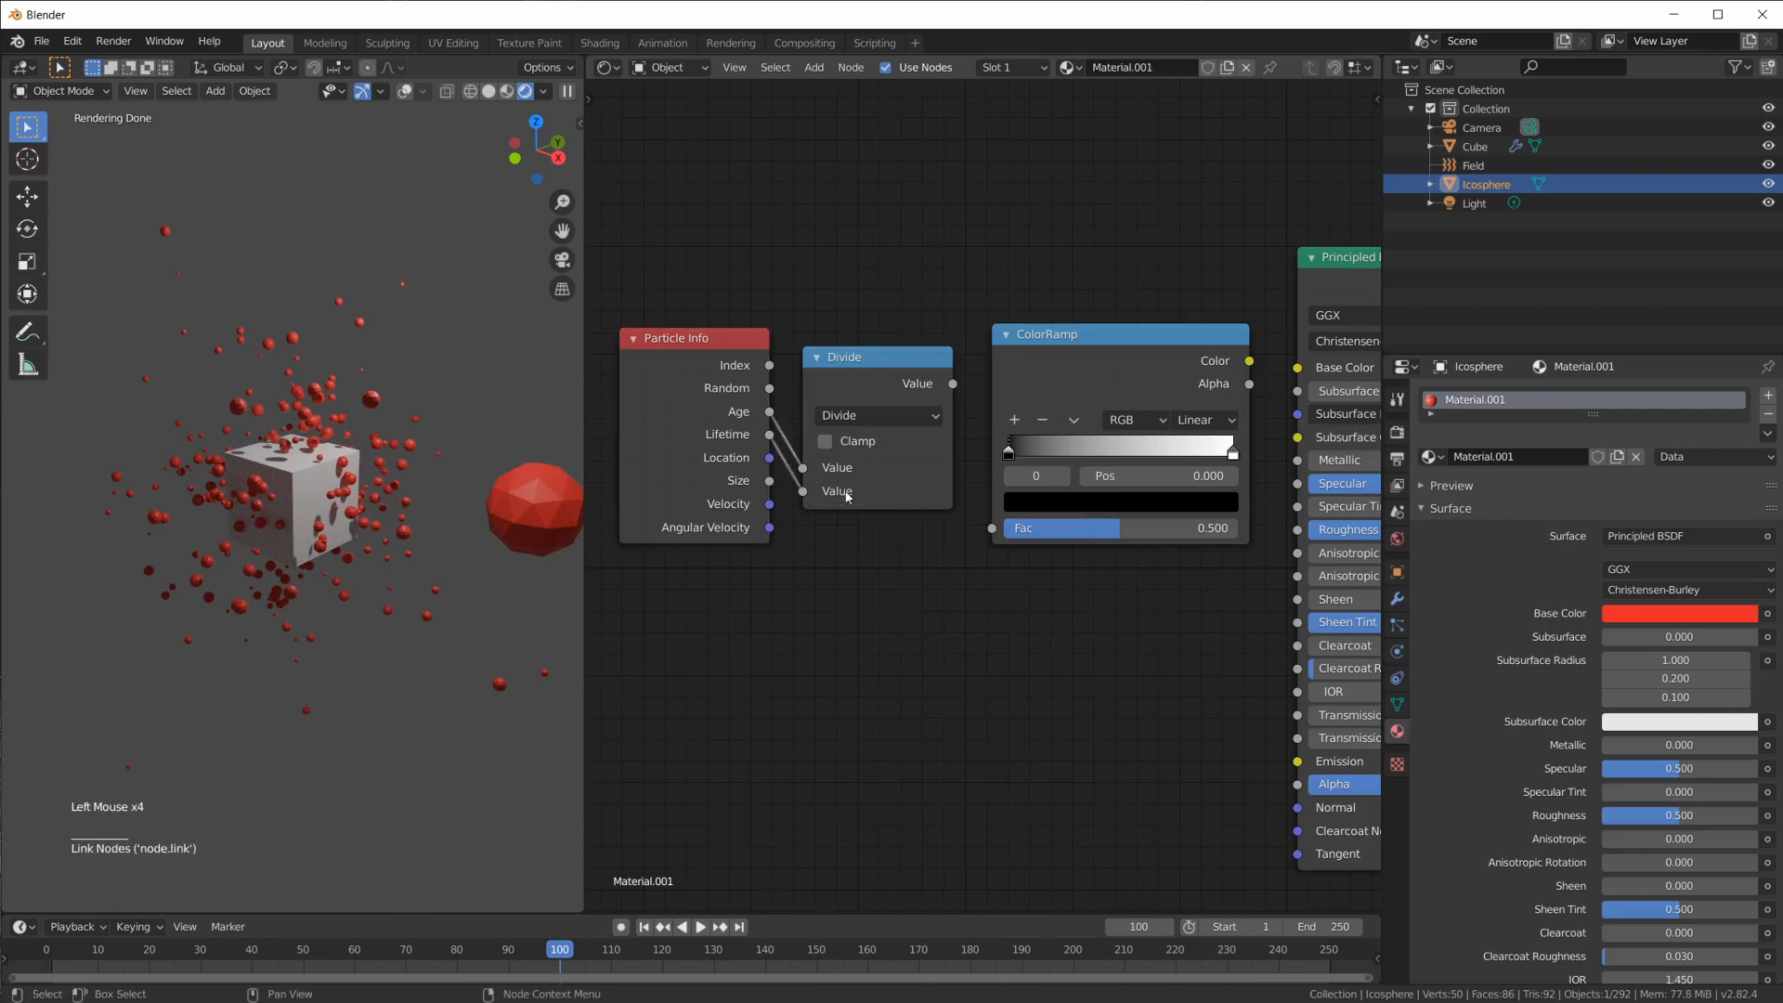
pyautogui.moveTo(743, 369); pyautogui.dragTo(730, 395)
pyautogui.moveTo(905, 377); pyautogui.dragTo(898, 403)
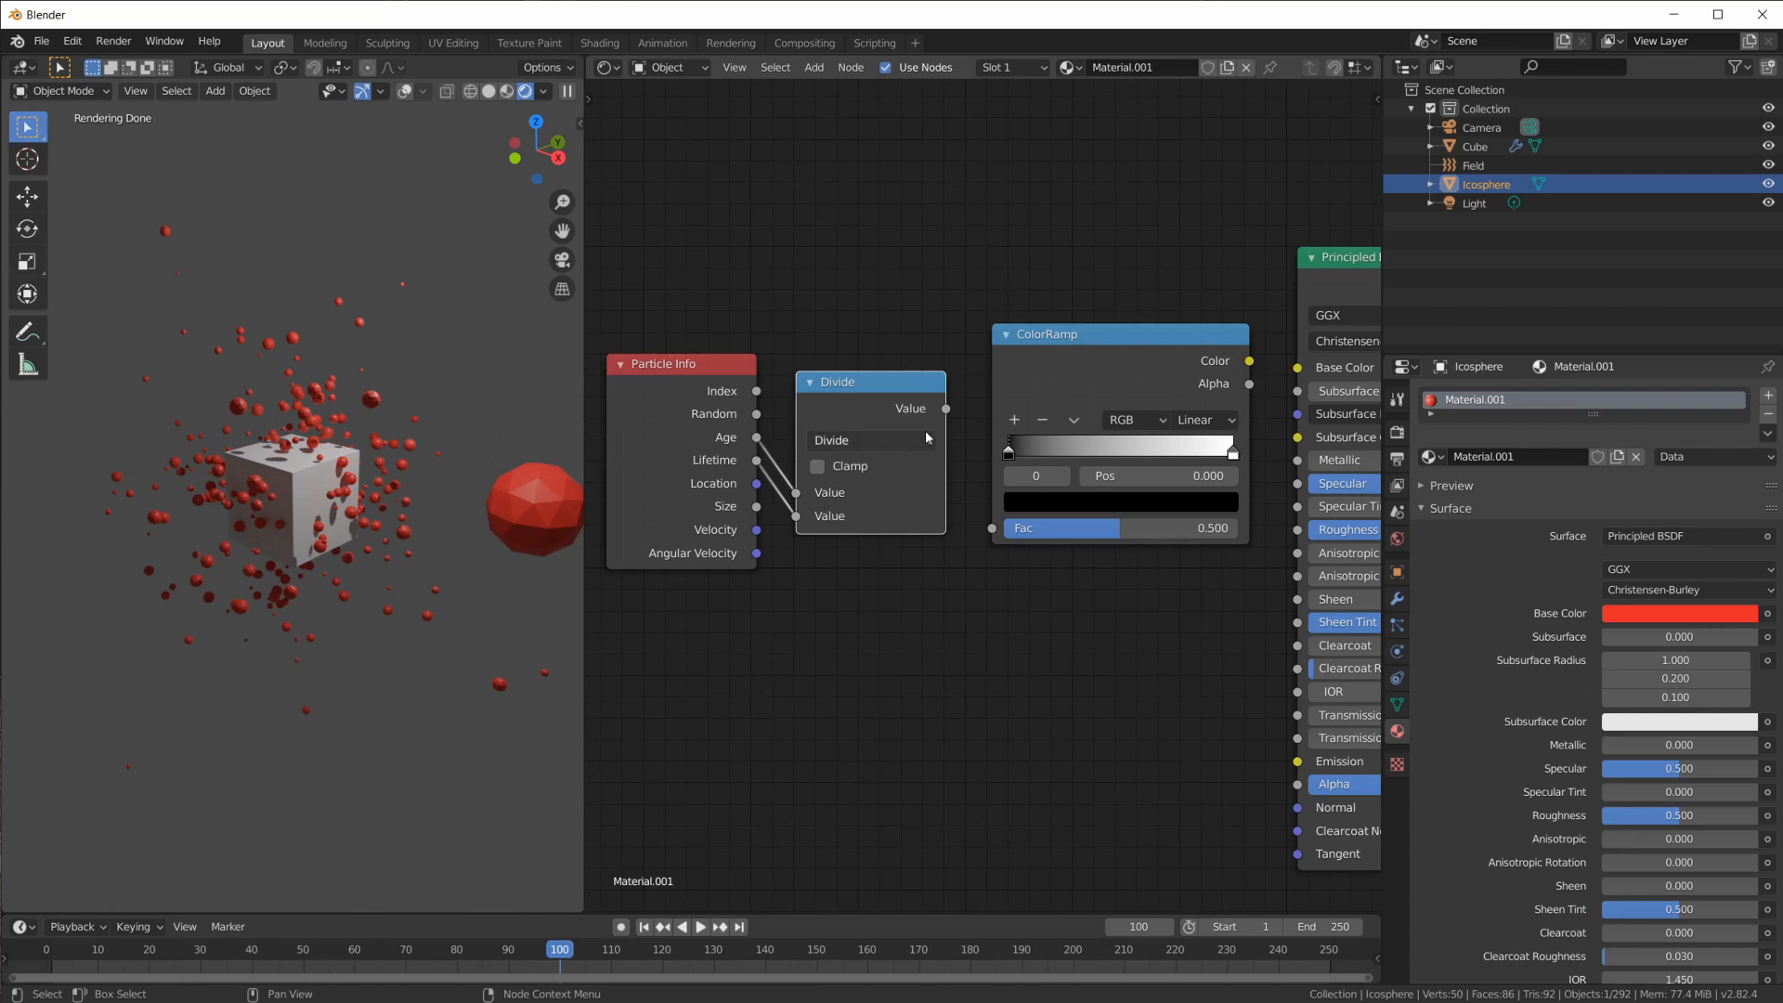
# Link the Divide result to the ColorRamp's Fac, collapse the Divide node, and feed the ramp's Color into the Principled BSDF base color
pyautogui.moveTo(947, 409)
pyautogui.mouseDown()
pyautogui.moveTo(971, 417)
pyautogui.moveTo(947, 410)
pyautogui.mouseUp()
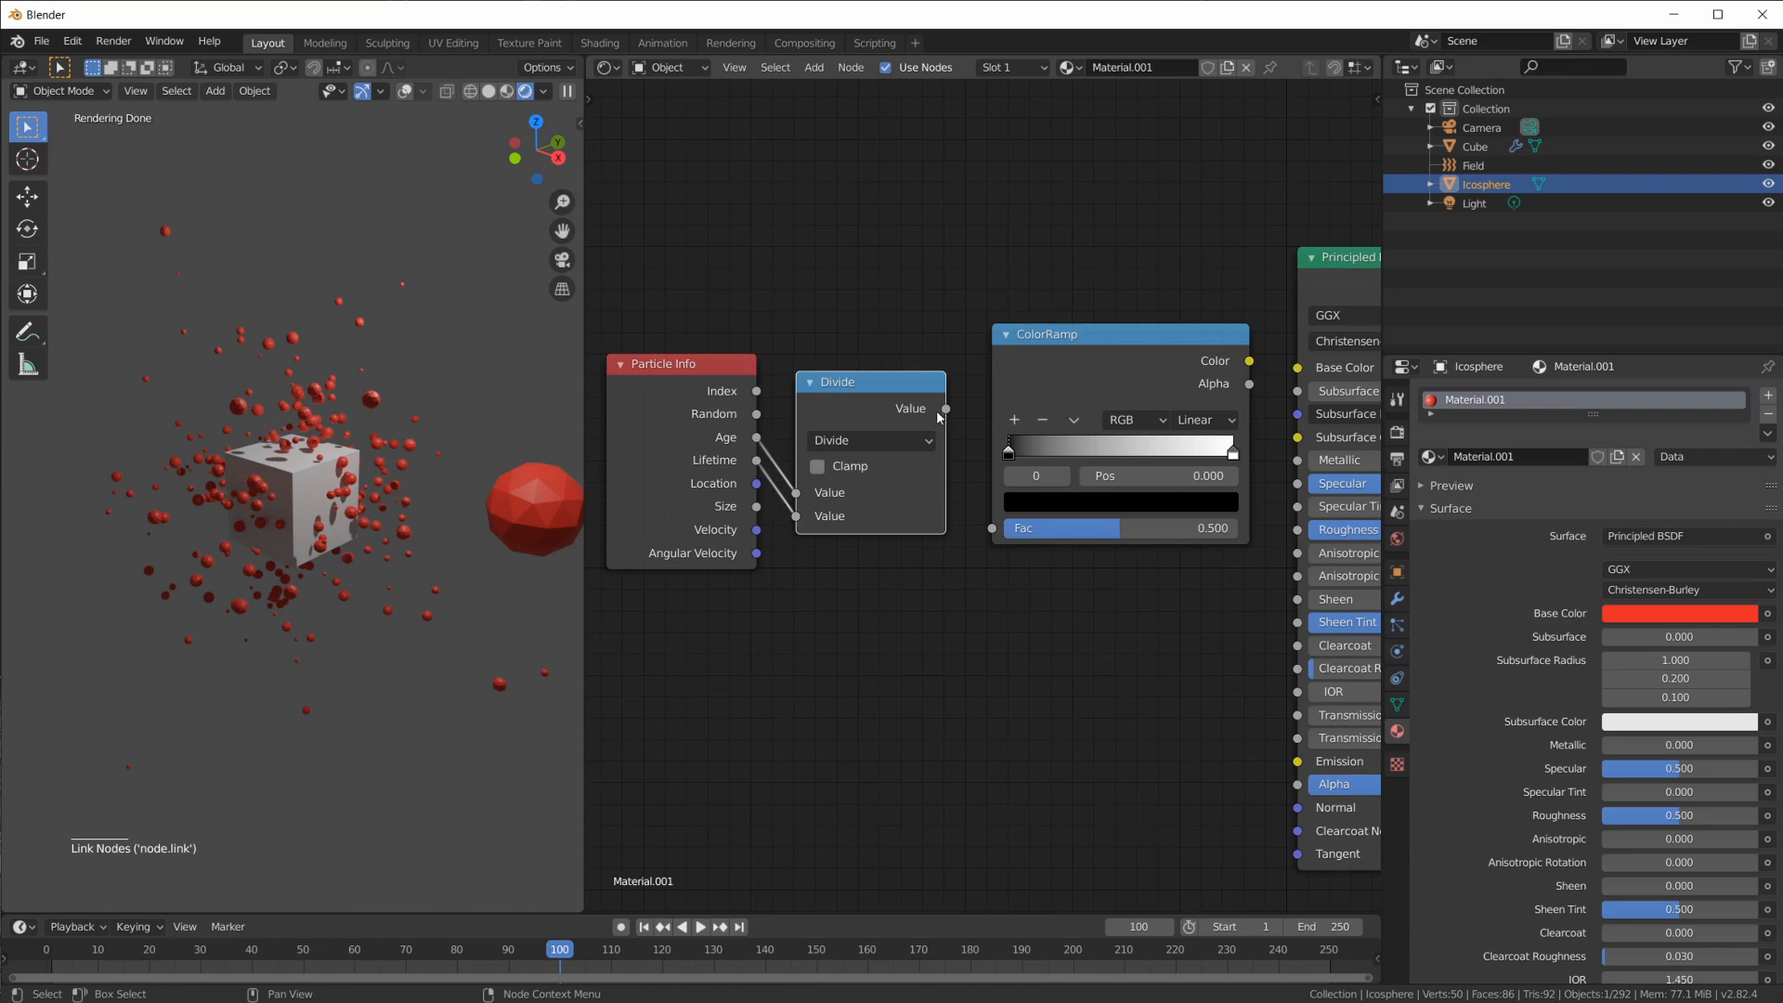
pyautogui.moveTo(860, 377); pyautogui.dragTo(992, 528)
pyautogui.click(818, 376)
pyautogui.moveTo(1086, 360); pyautogui.dragTo(1077, 364)
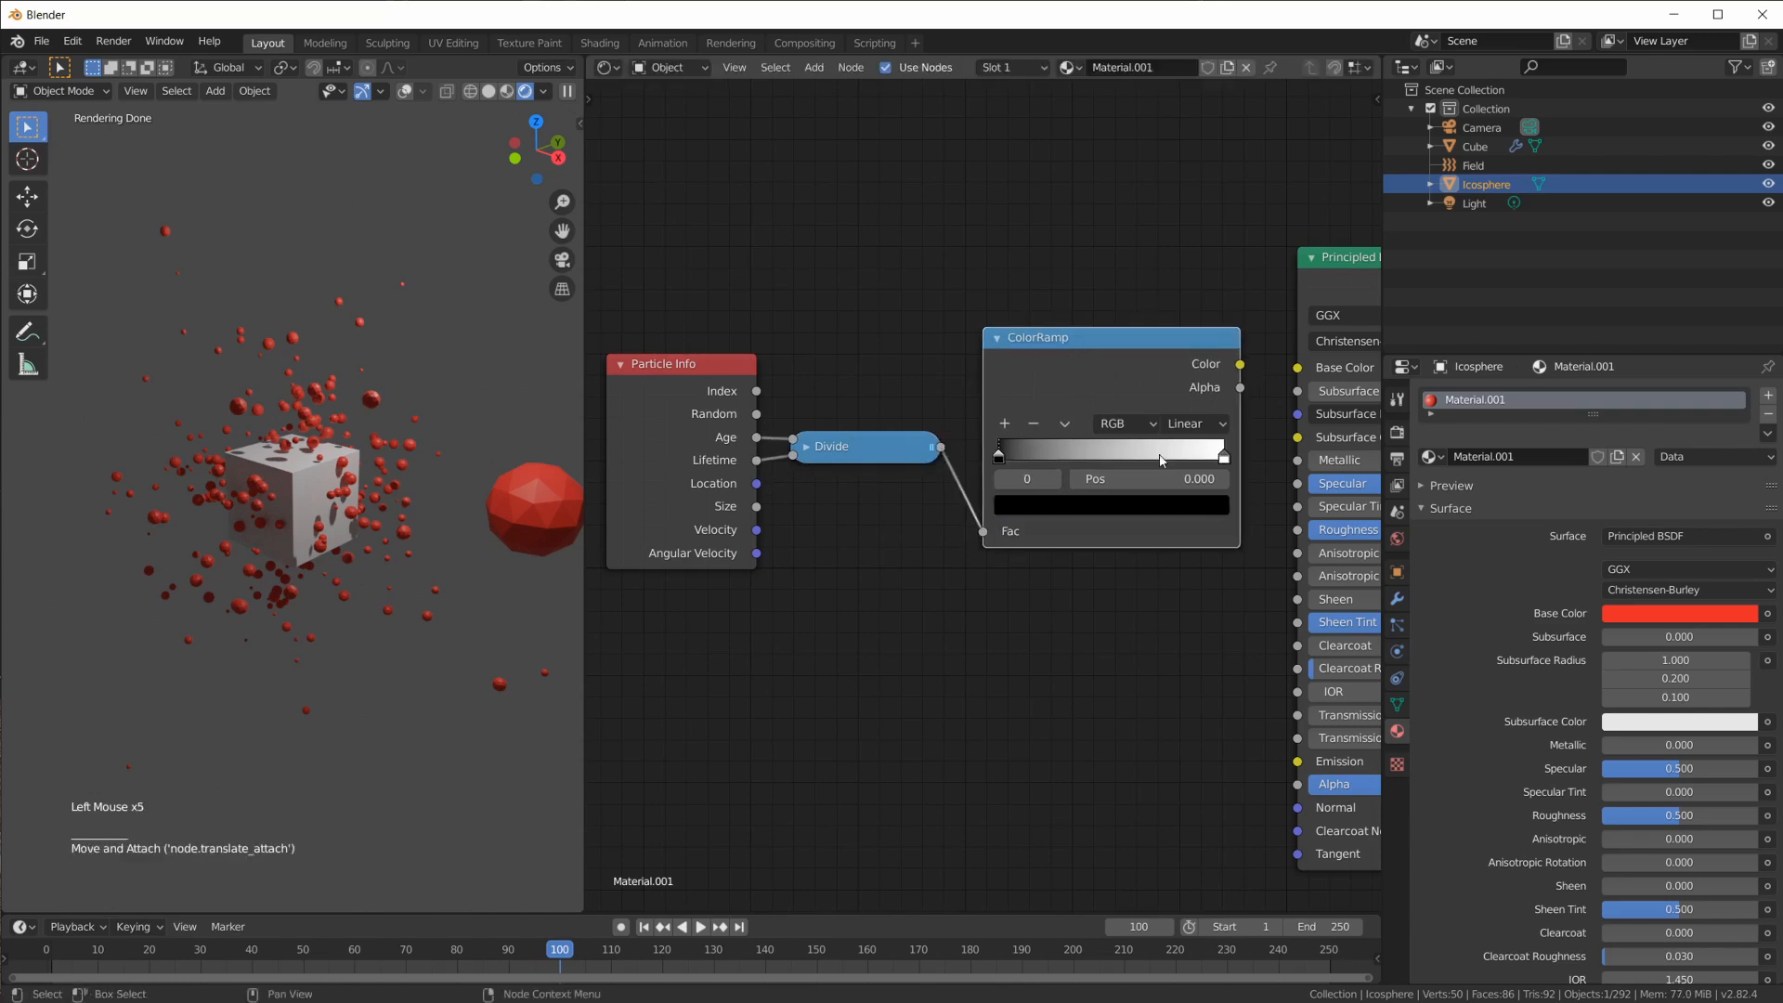
pyautogui.scroll(1, 1145, 457)
pyautogui.moveTo(1259, 353); pyautogui.dragTo(1324, 358)
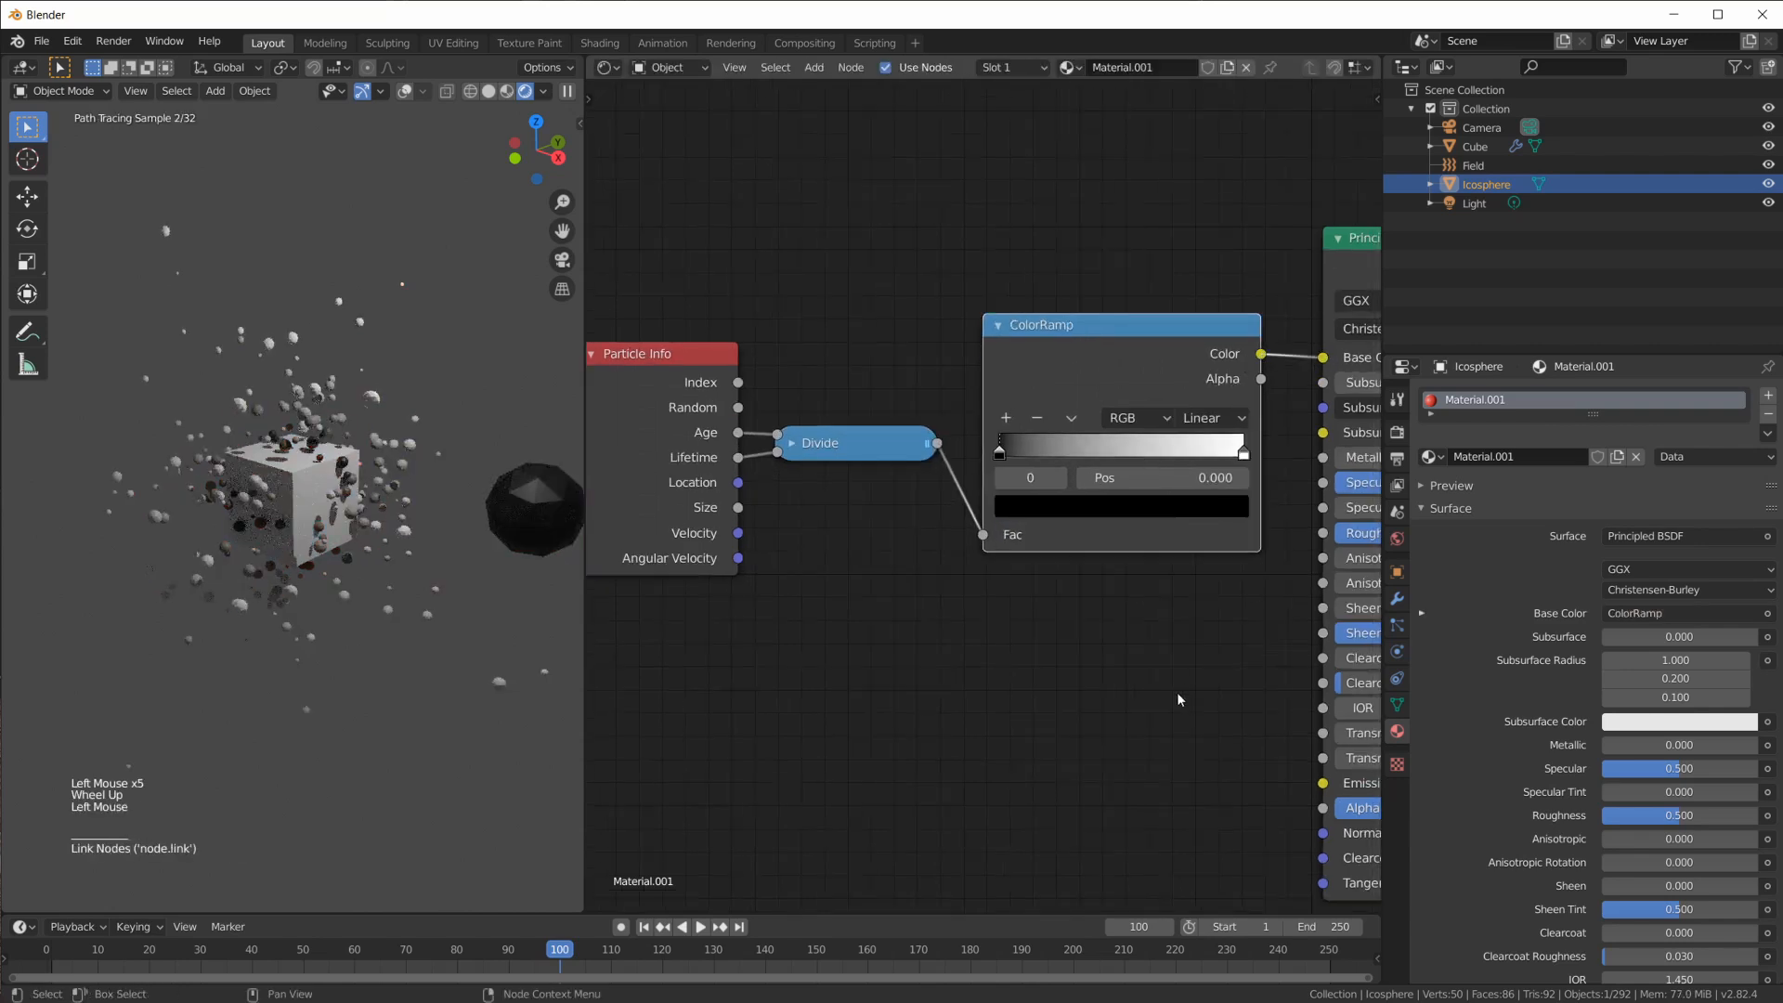
# Change the ColorRamp's first stop from black to white
pyautogui.scroll(4, 280, 505)
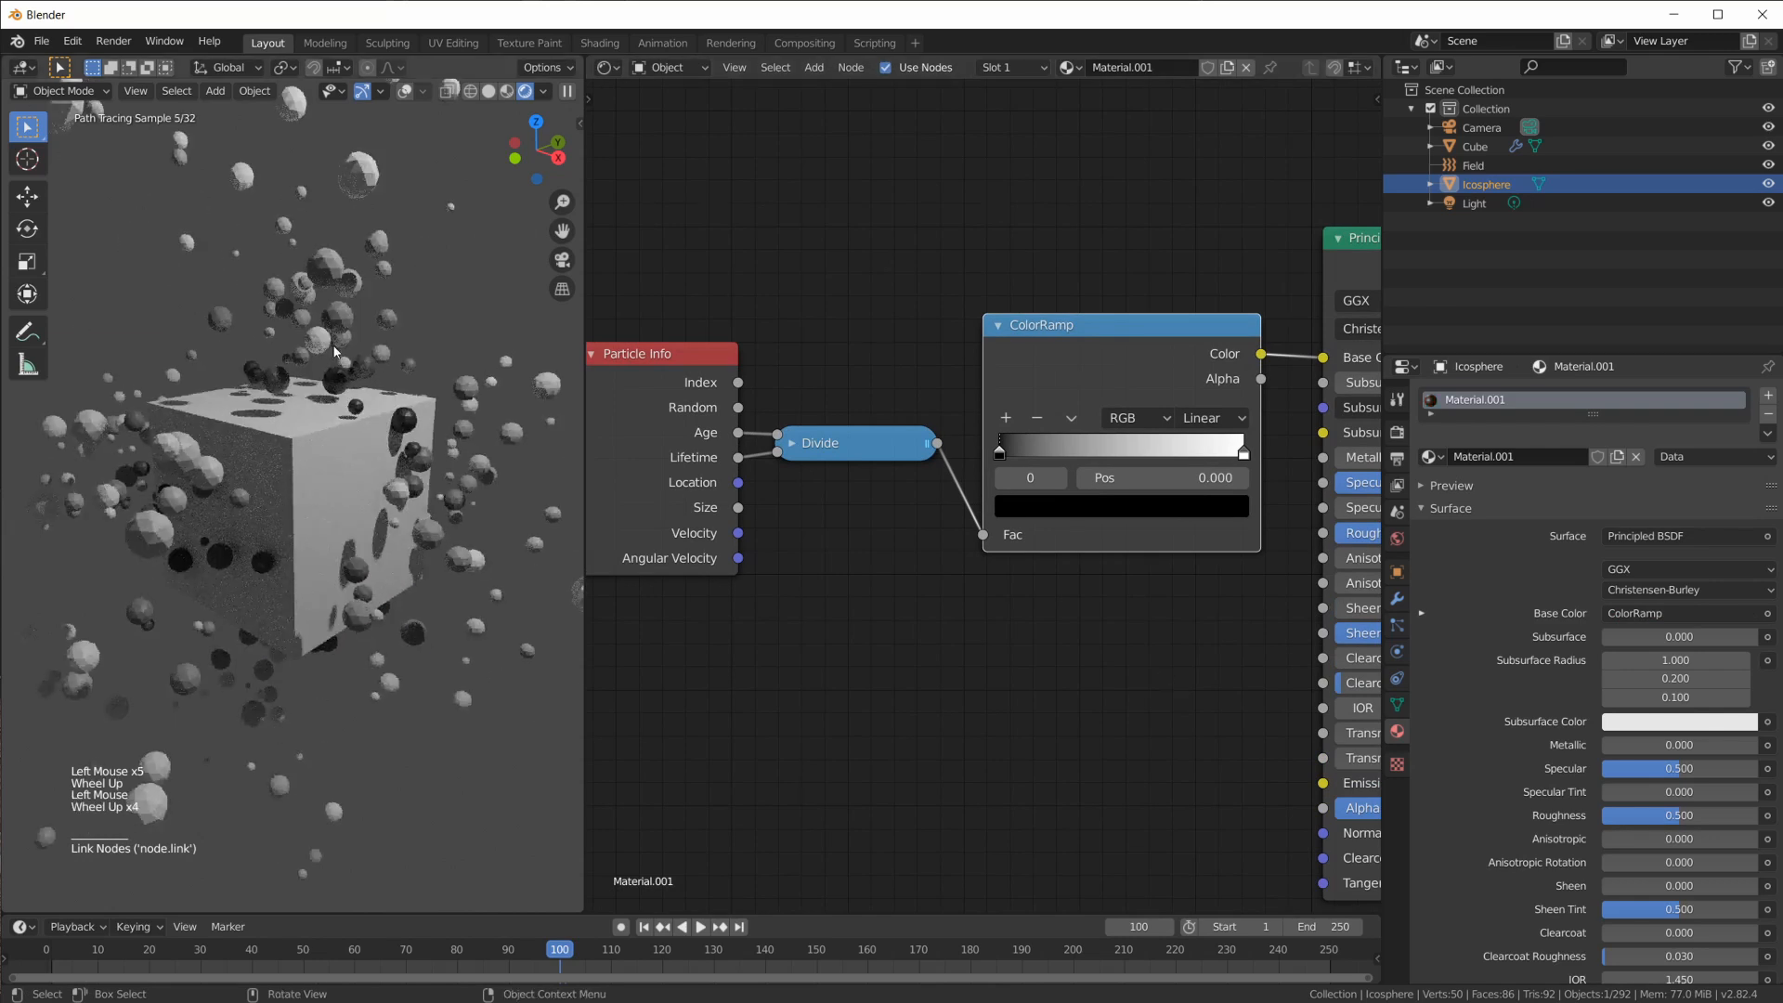
pyautogui.scroll(-2, 346, 502)
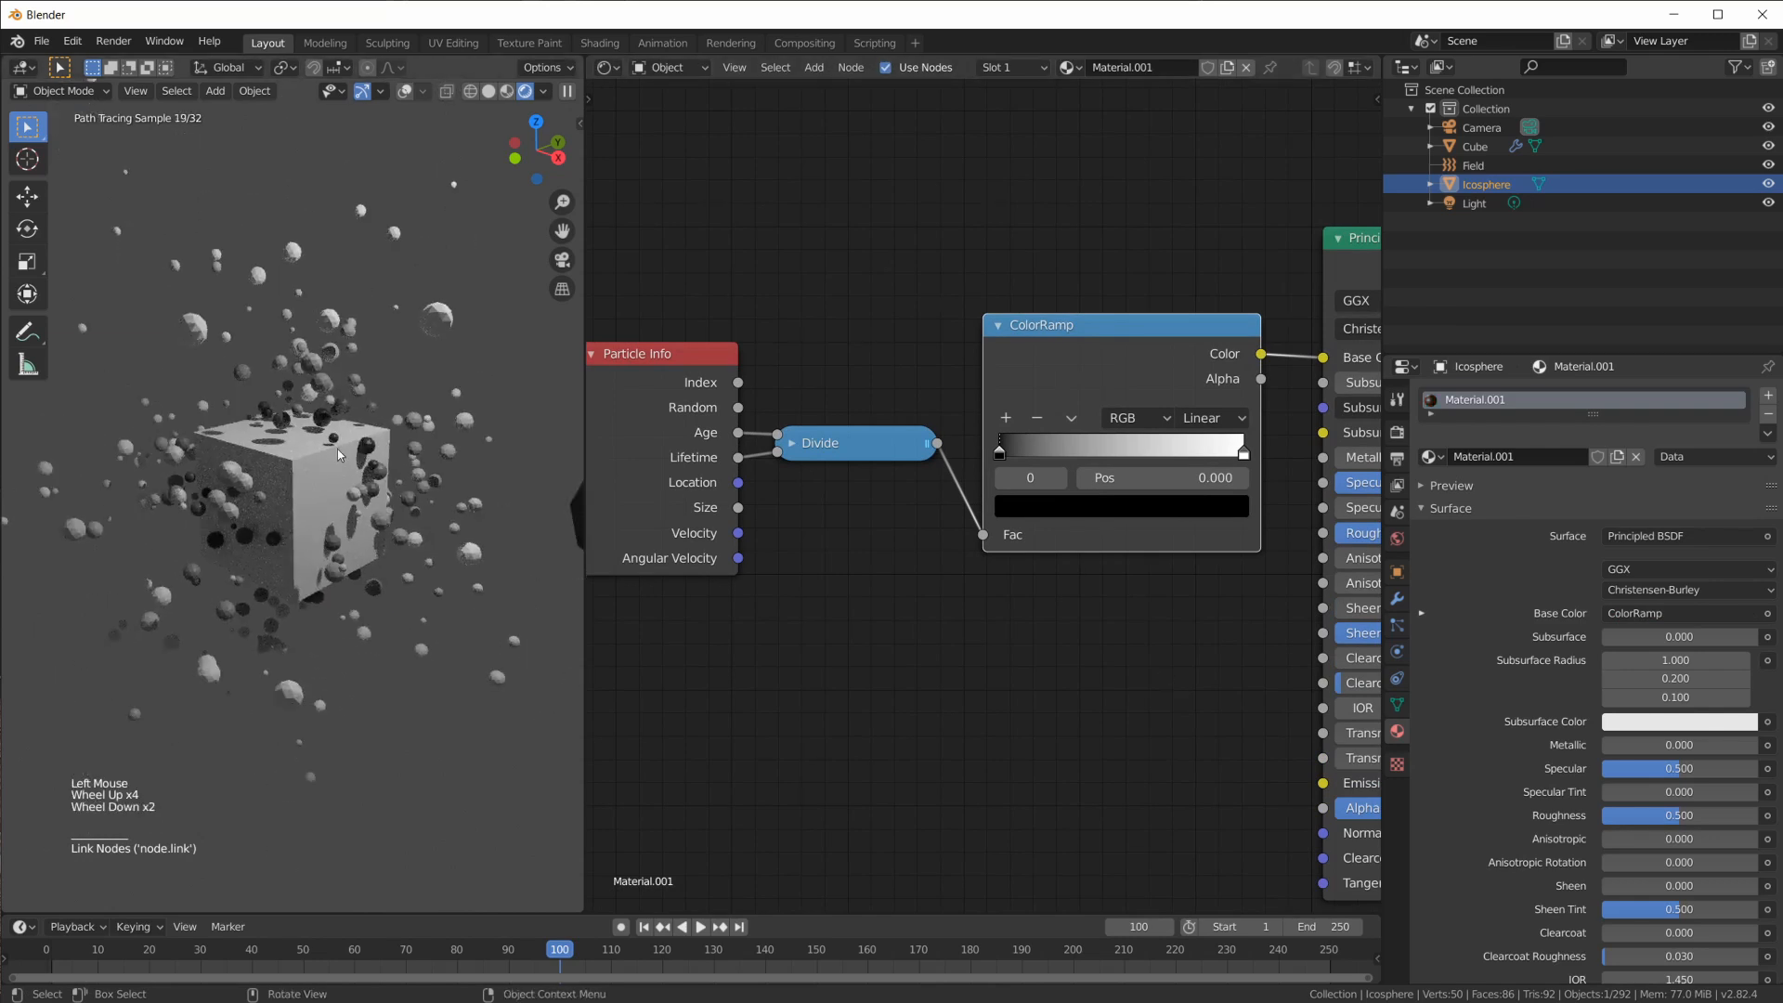
pyautogui.scroll(1, 337, 448)
pyautogui.click(999, 452)
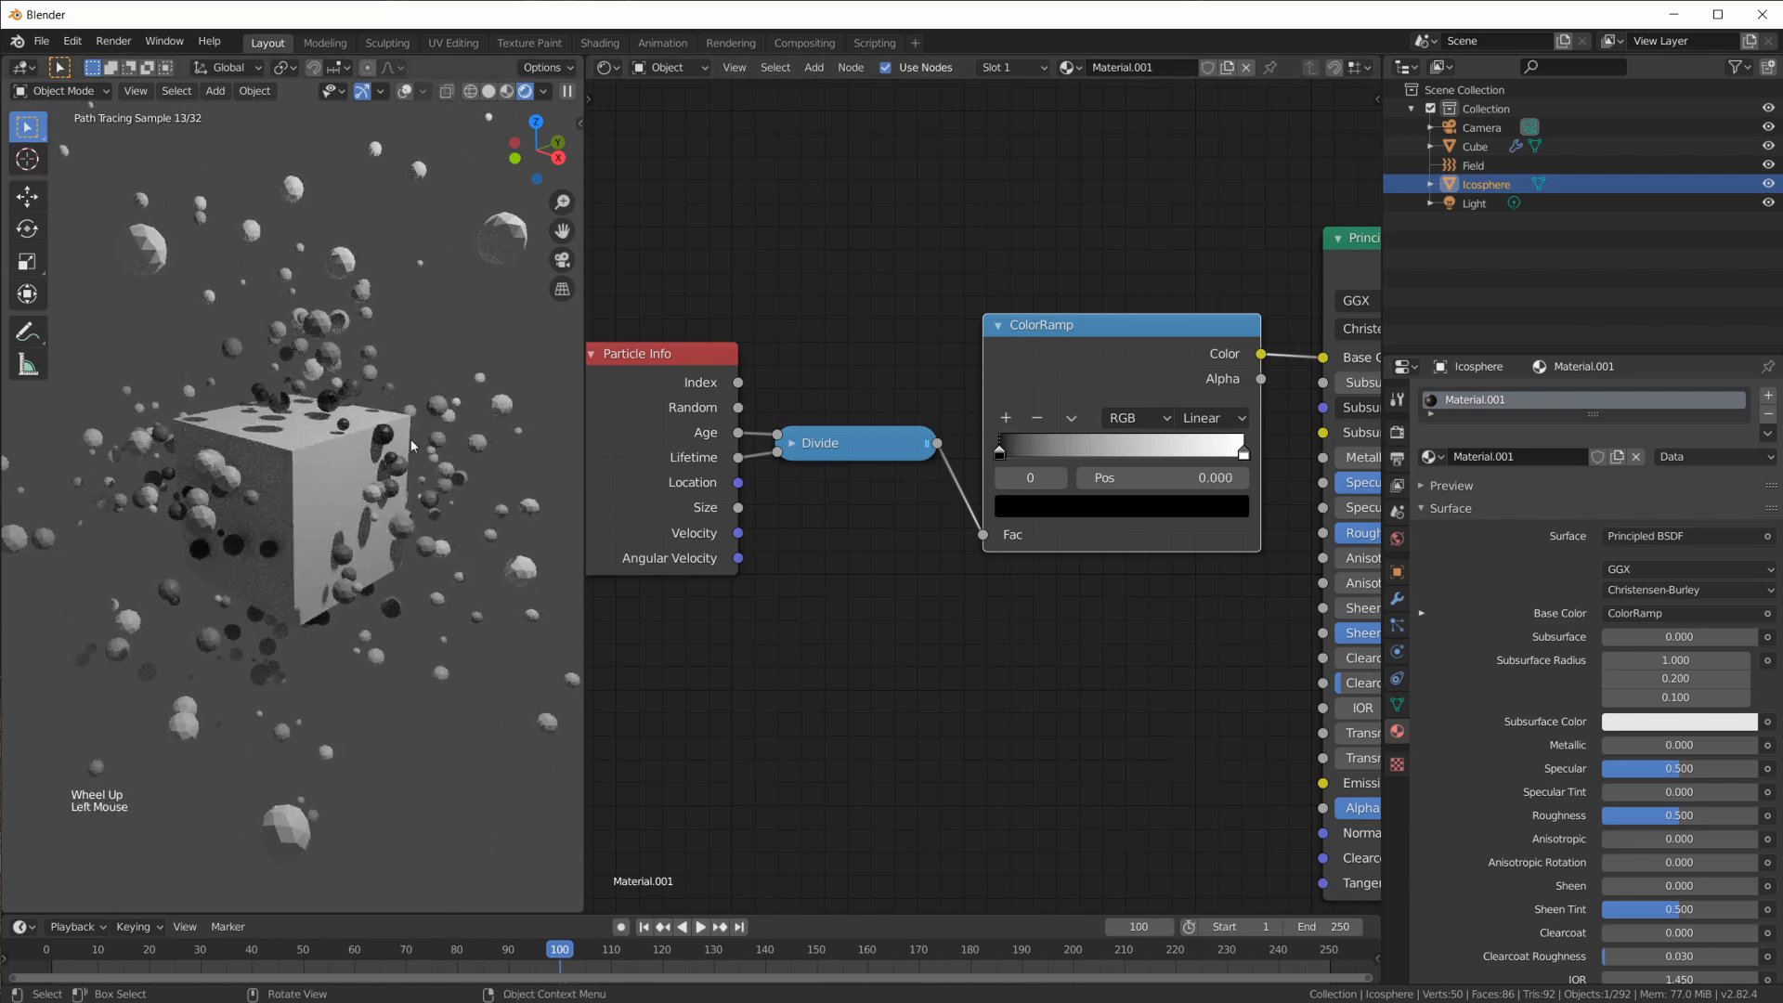
pyautogui.scroll(-2, 402, 437)
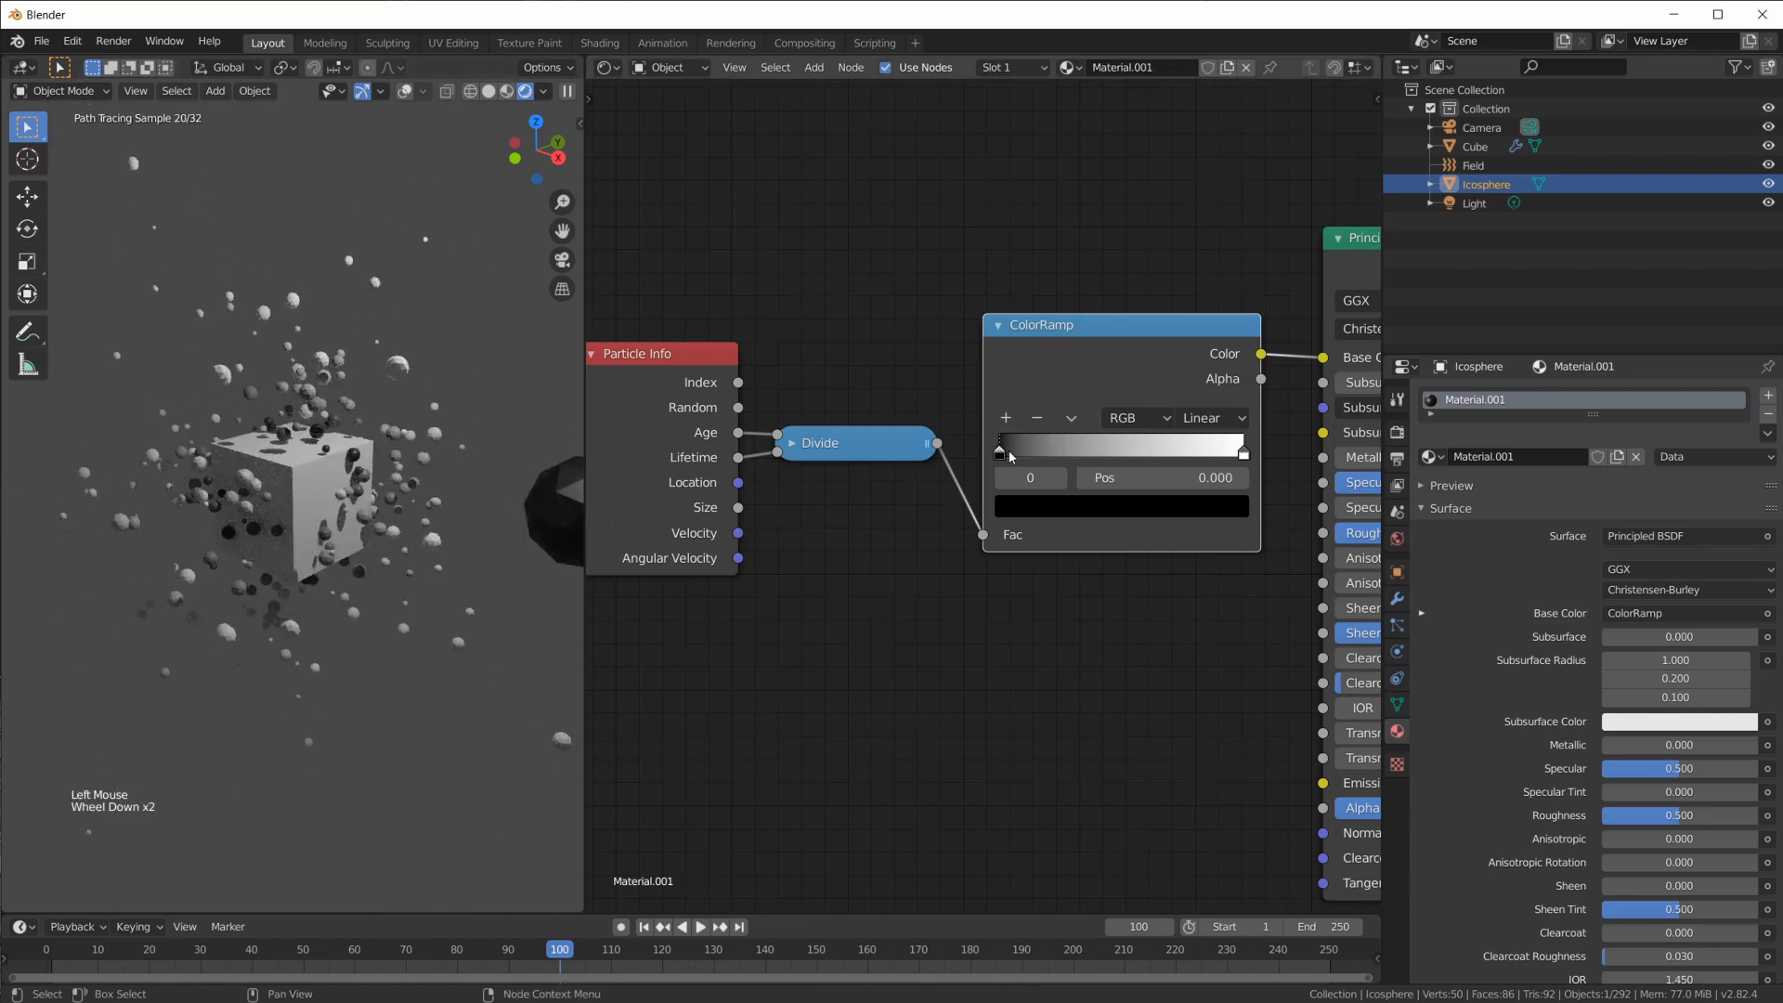
pyautogui.scroll(1, 448, 322)
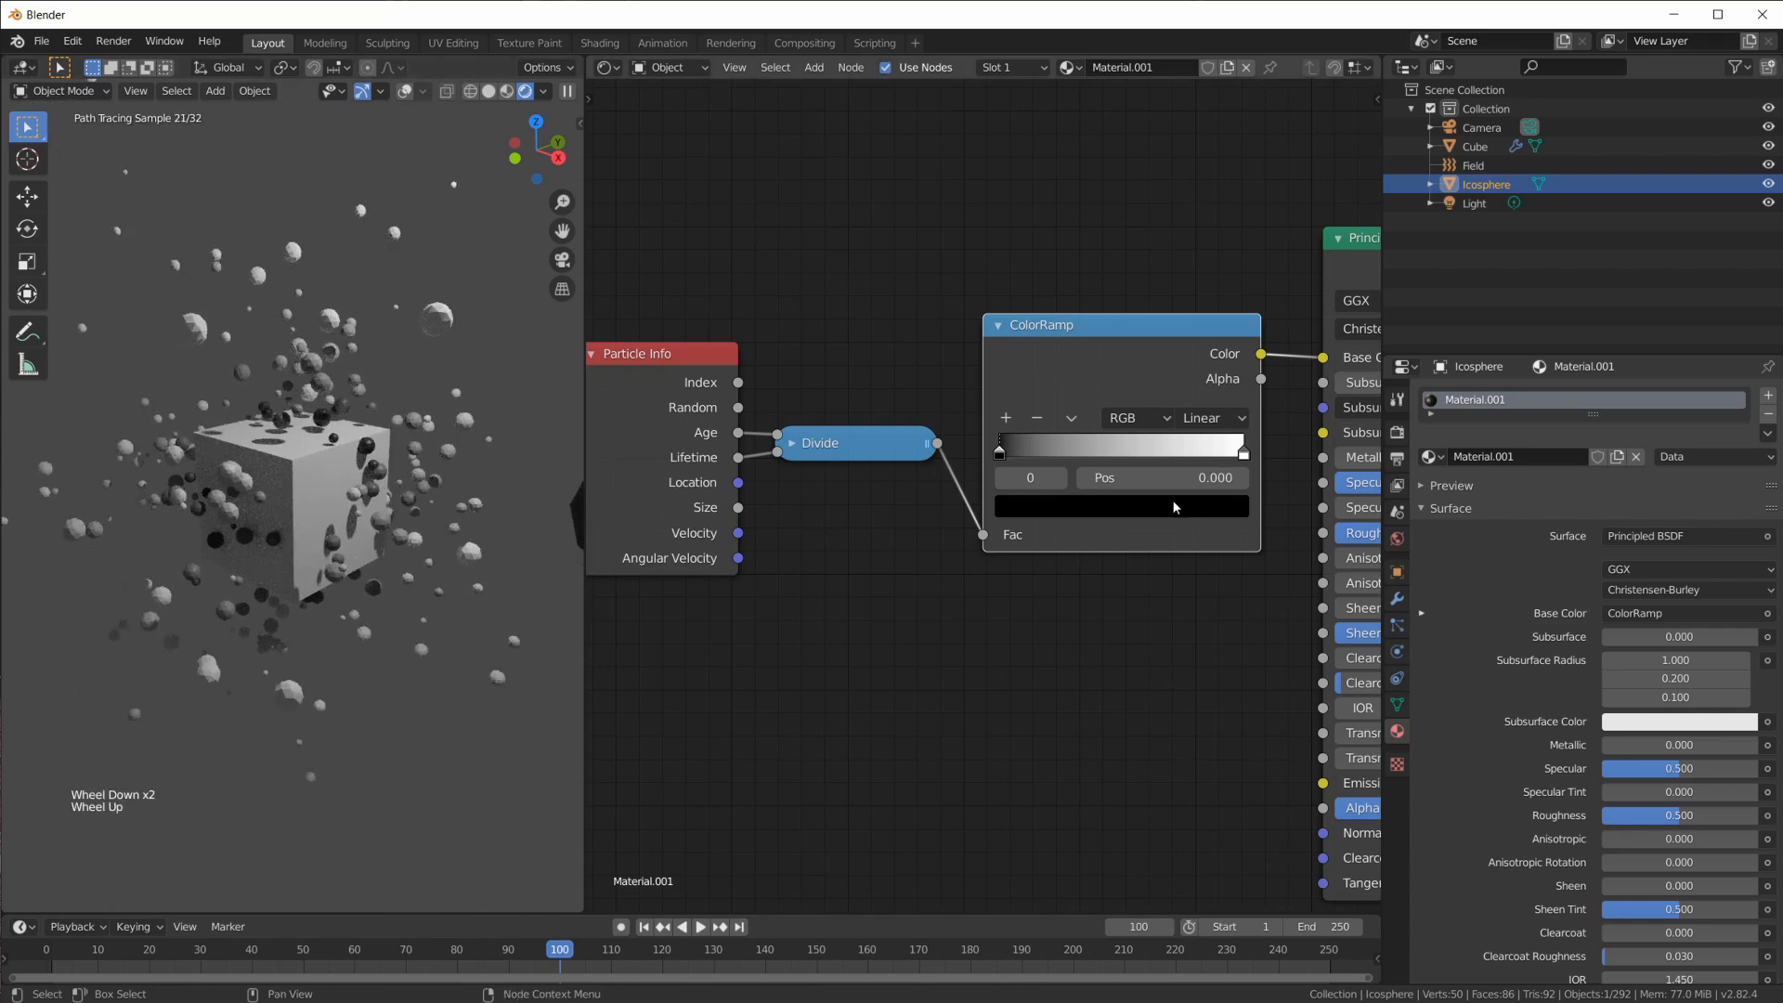
pyautogui.click(1049, 507)
pyautogui.moveTo(1195, 295); pyautogui.dragTo(1195, 165)
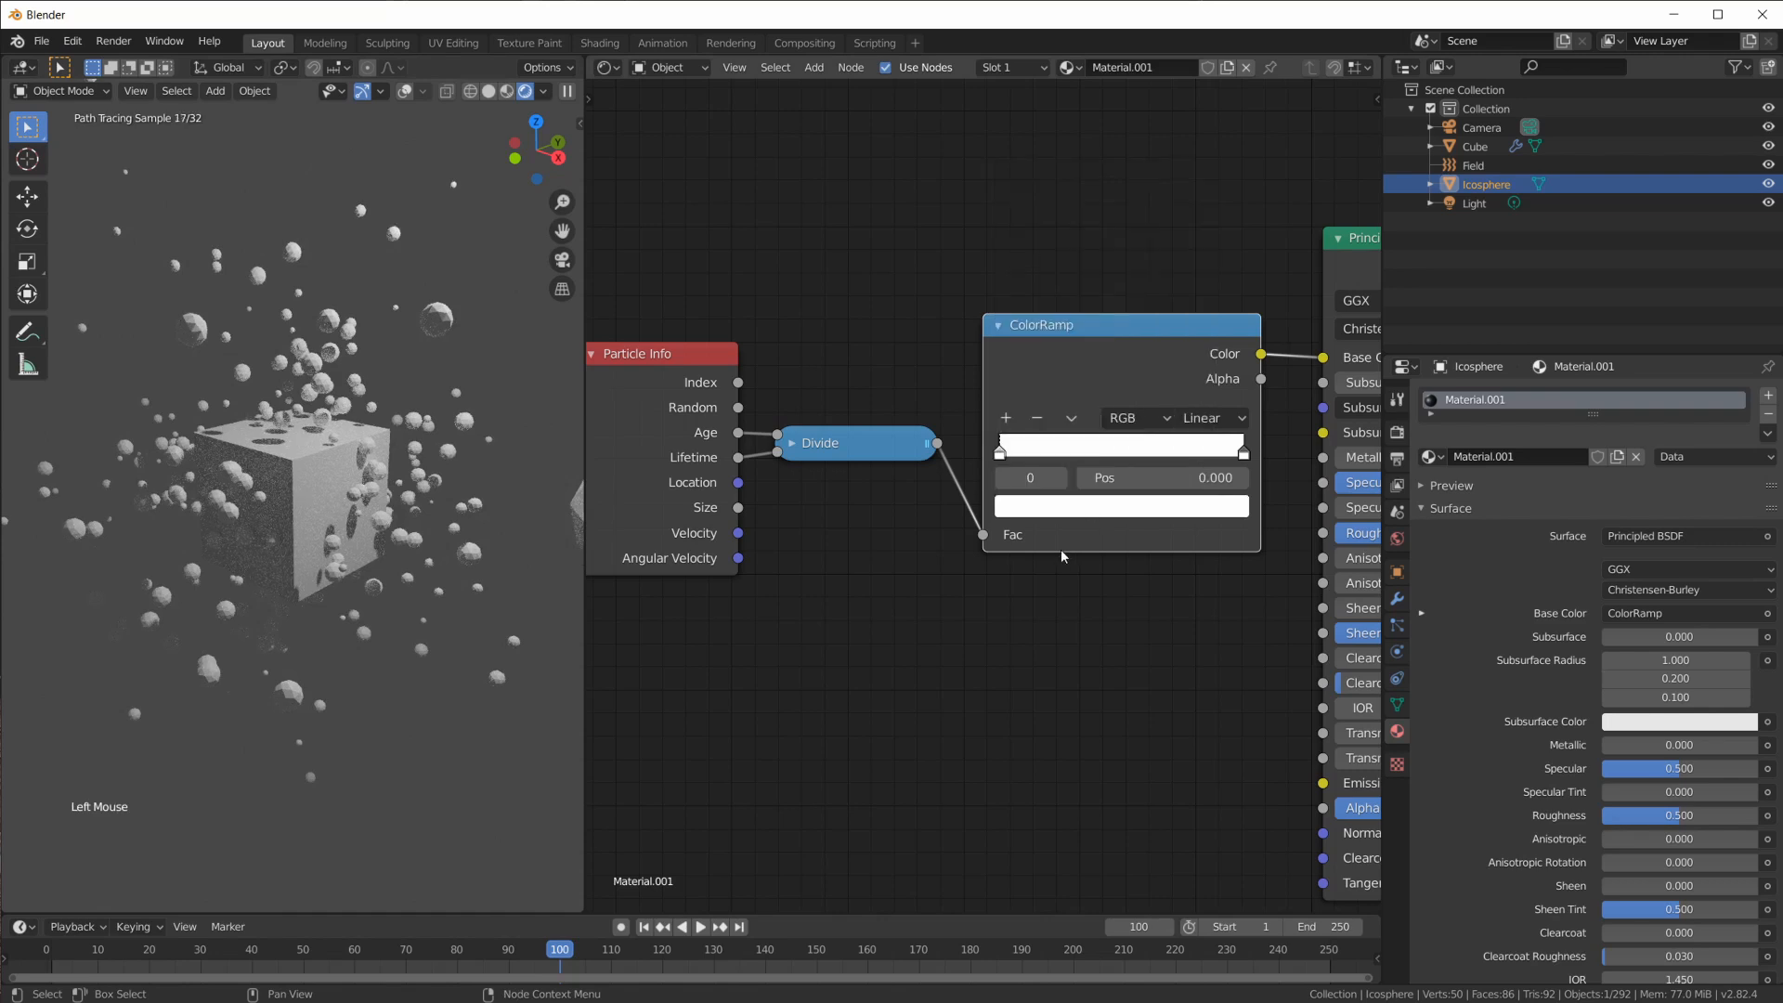
# Add a yellow stop to the ColorRamp close to the white starting stop
pyautogui.click(1026, 509)
pyautogui.click(1088, 265)
pyautogui.click(1038, 419)
pyautogui.click(1072, 507)
# Add another ColorRamp stop at position 0.447 and color it orange
pyautogui.moveTo(1031, 426); pyautogui.dragTo(1109, 453)
pyautogui.click(1006, 419)
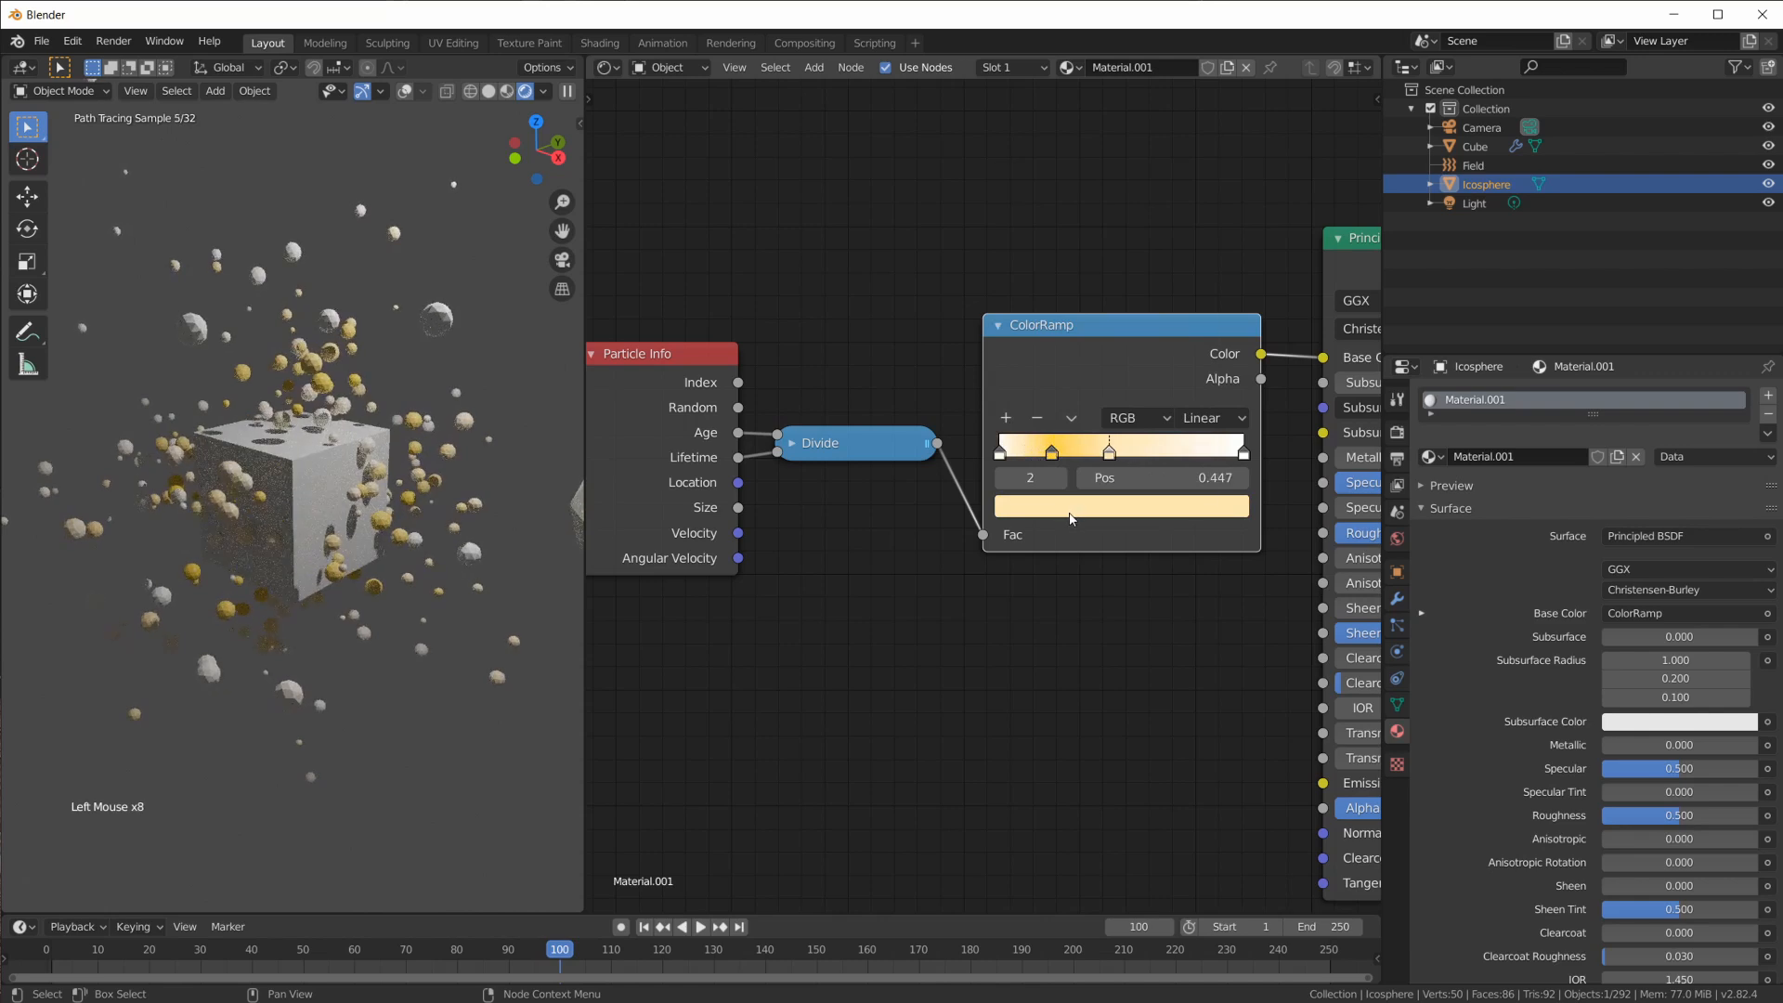
pyautogui.click(1069, 513)
pyautogui.click(1062, 330)
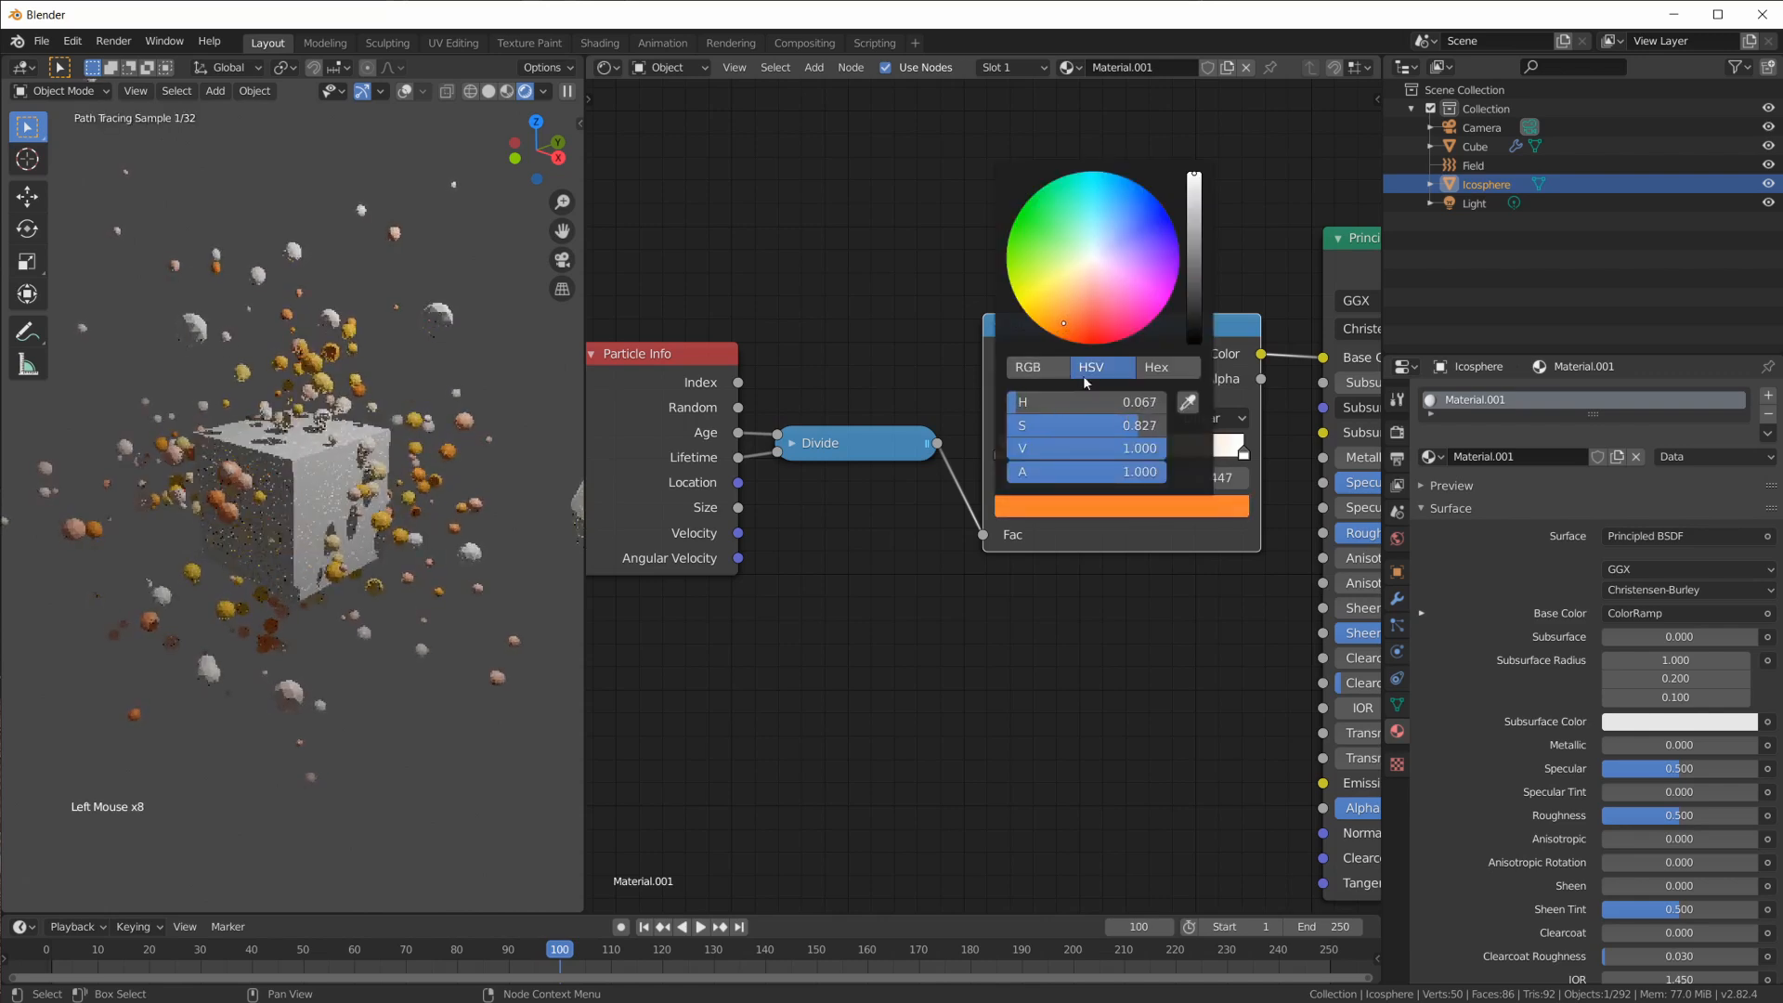
# Add a dark red ColorRamp stop at position 0.787, between the orange stop and the final one
pyautogui.click(1010, 419)
pyautogui.moveTo(1078, 455); pyautogui.dragTo(1185, 454)
pyautogui.click(1045, 511)
pyautogui.moveTo(1068, 322); pyautogui.dragTo(1080, 328)
pyautogui.moveTo(1196, 280)
pyautogui.mouseDown()
pyautogui.moveTo(1194, 299)
pyautogui.moveTo(1194, 279)
pyautogui.mouseUp()
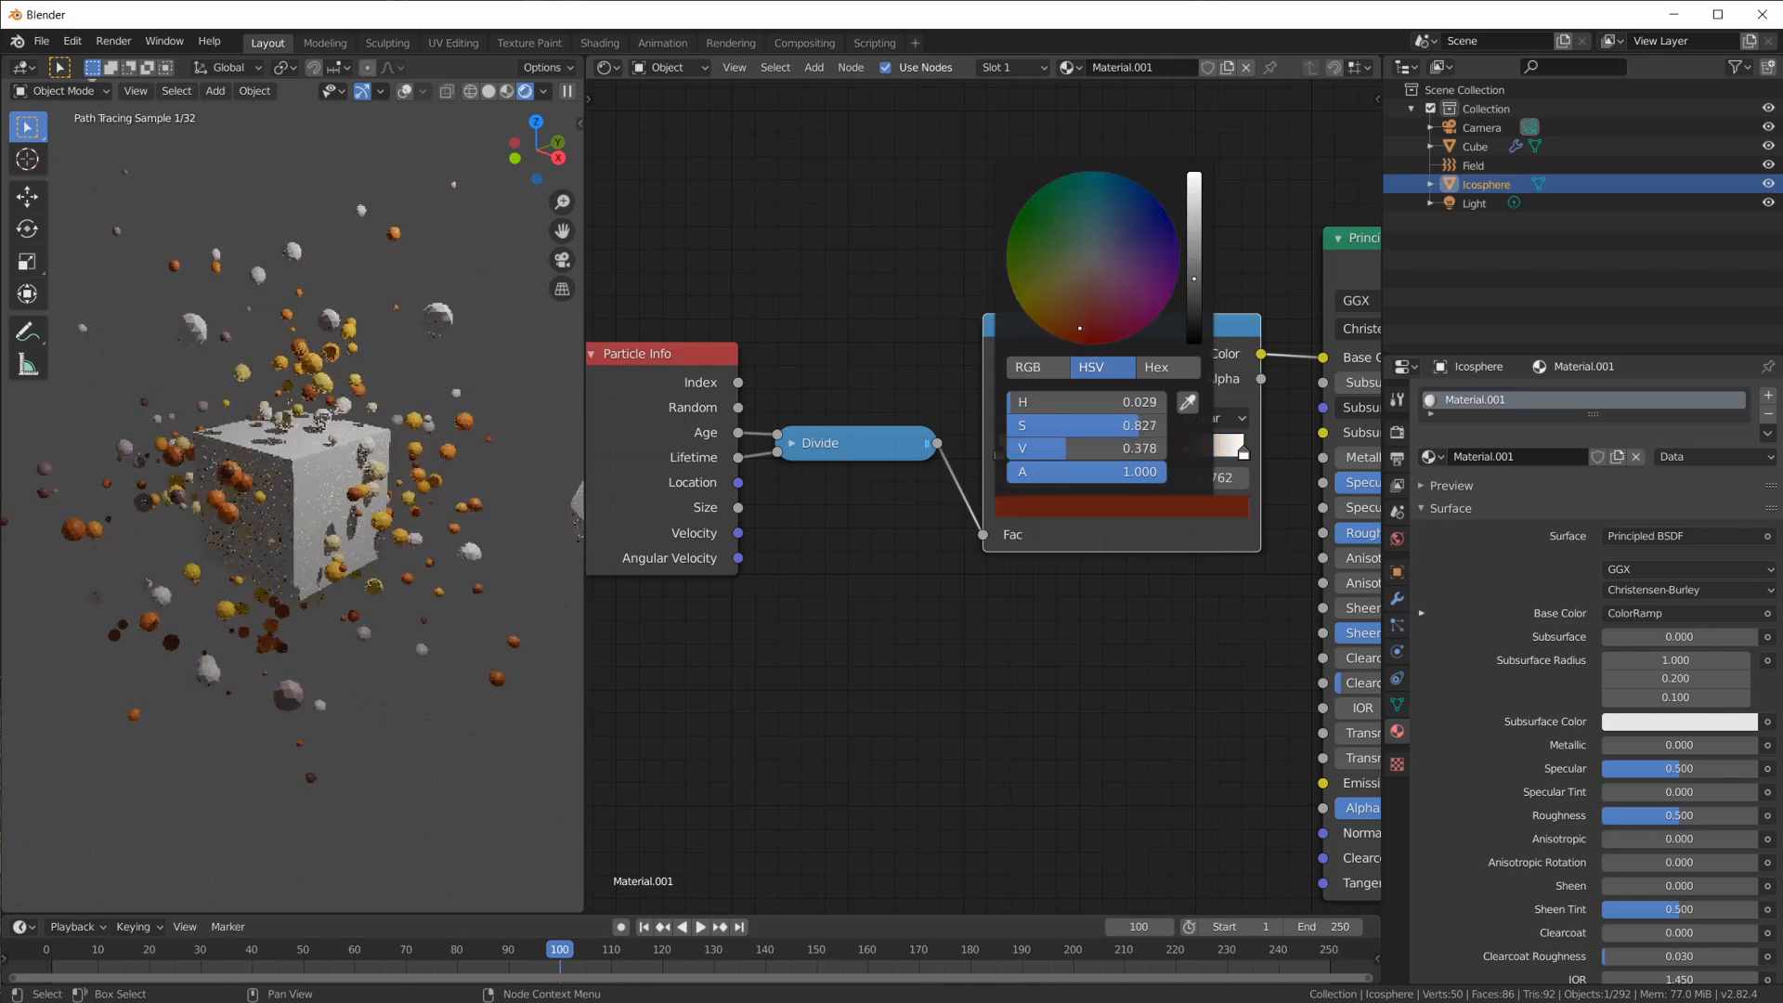
pyautogui.moveTo(1185, 453); pyautogui.dragTo(1194, 460)
pyautogui.click(1130, 502)
pyautogui.moveTo(1076, 331); pyautogui.dragTo(1072, 350)
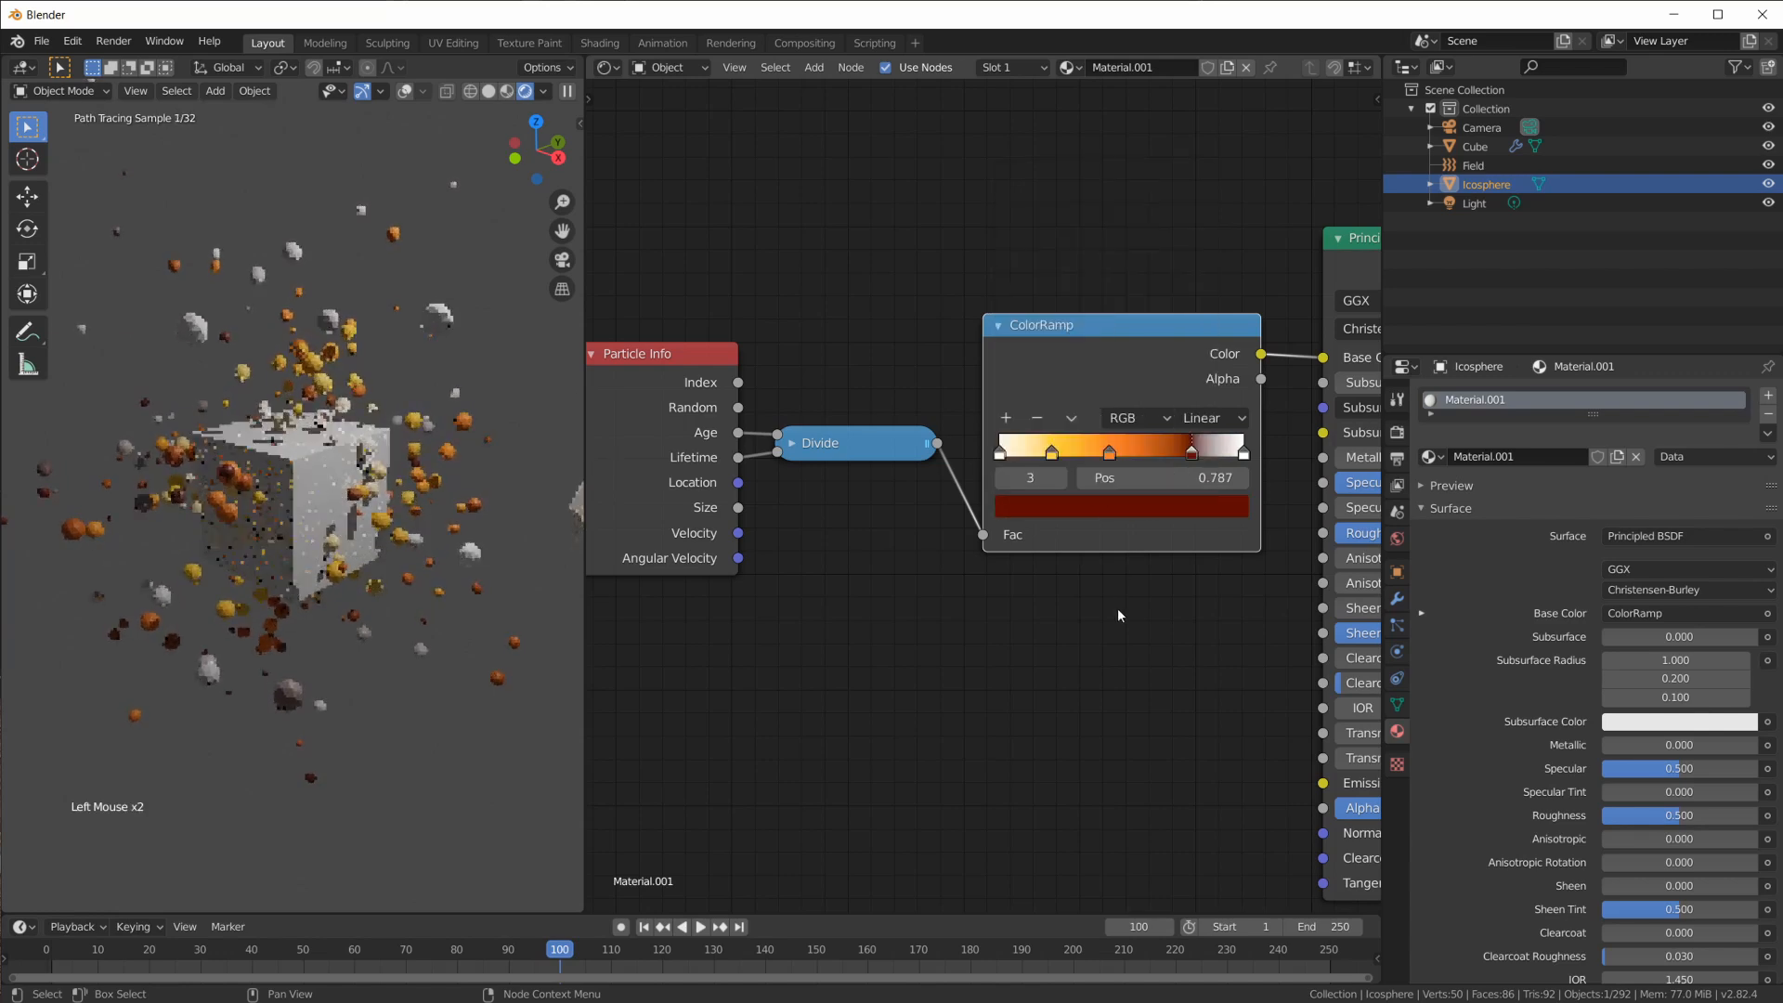
# Set the ColorRamp's last stop at position 1.000 to black and inspect the colored particles around the cube
pyautogui.click(1243, 453)
pyautogui.click(1198, 506)
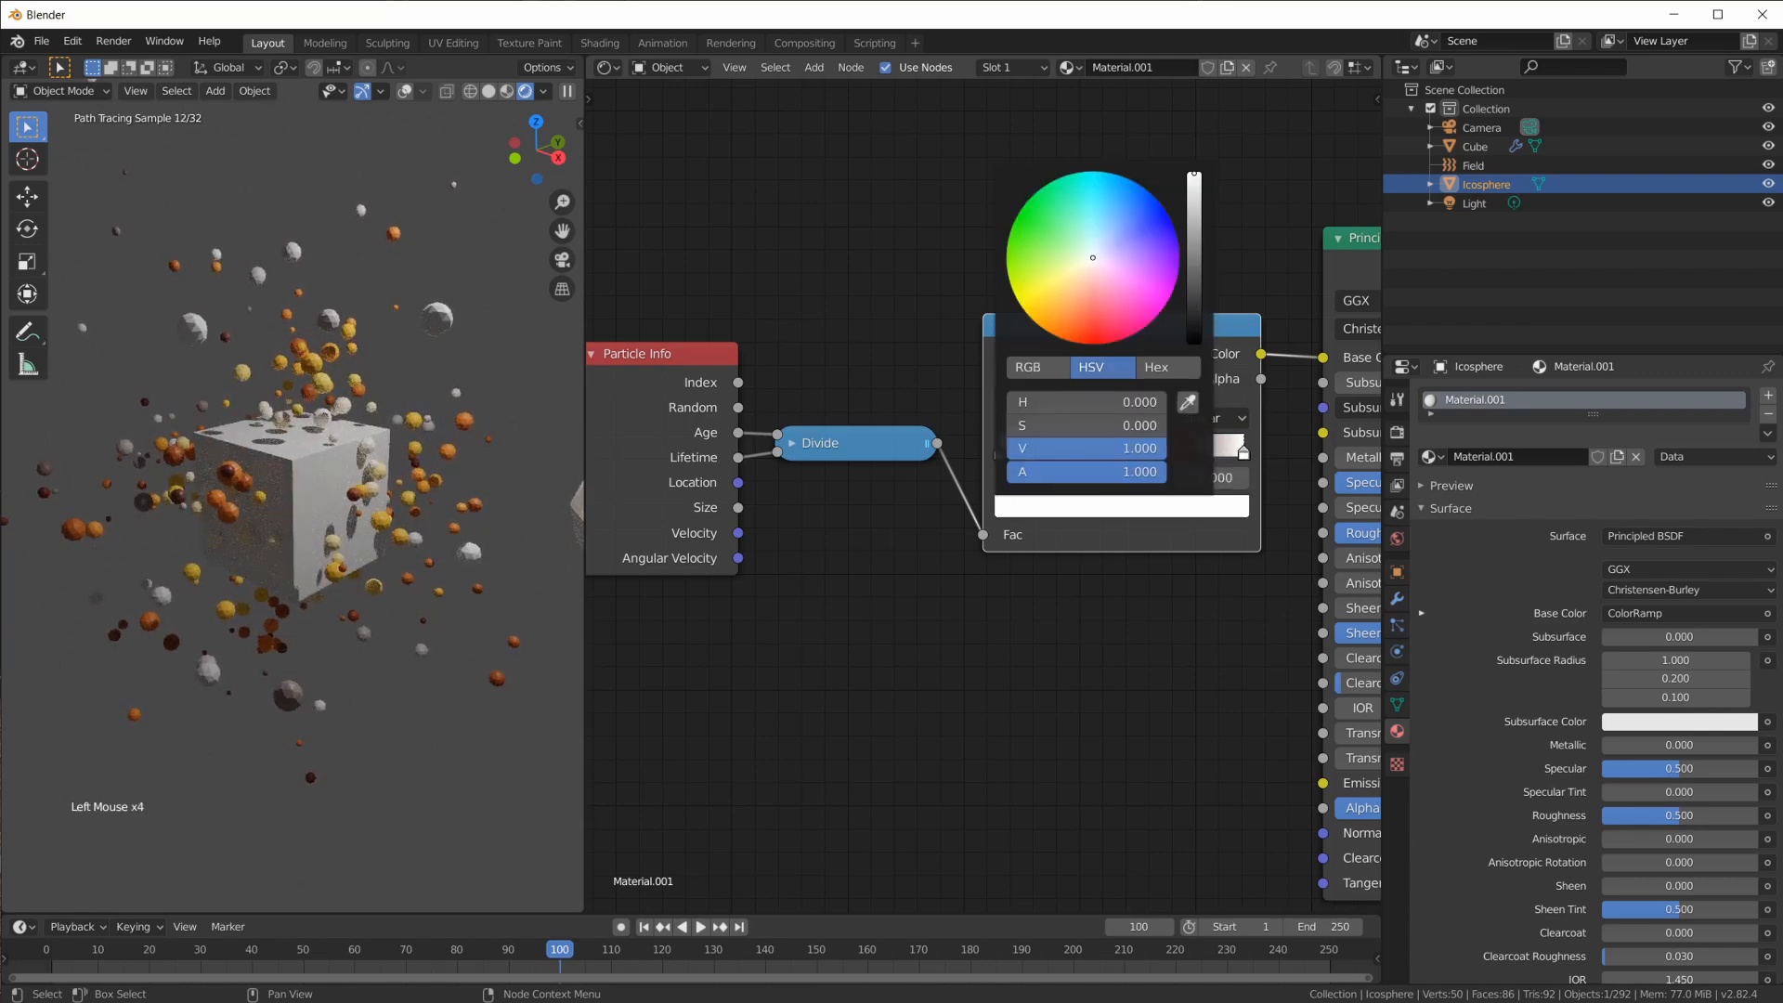
pyautogui.moveTo(1195, 176); pyautogui.dragTo(1194, 342)
pyautogui.scroll(2, 324, 285)
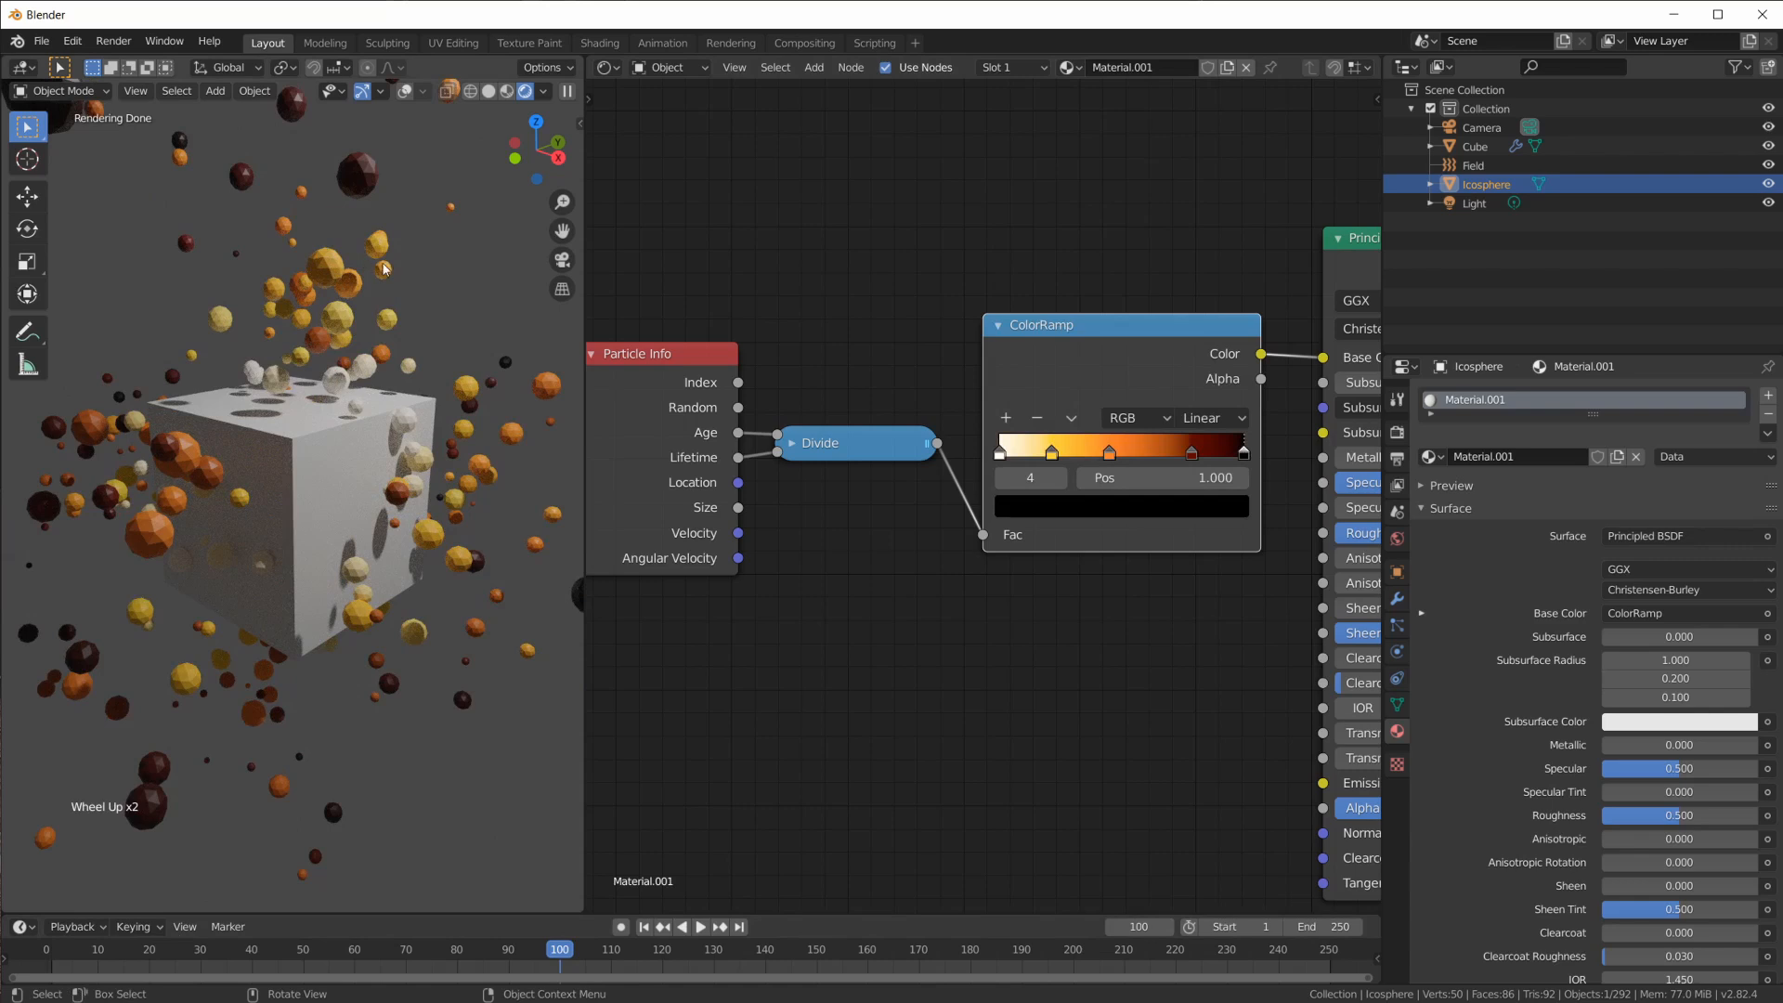
pyautogui.scroll(-2, 367, 338)
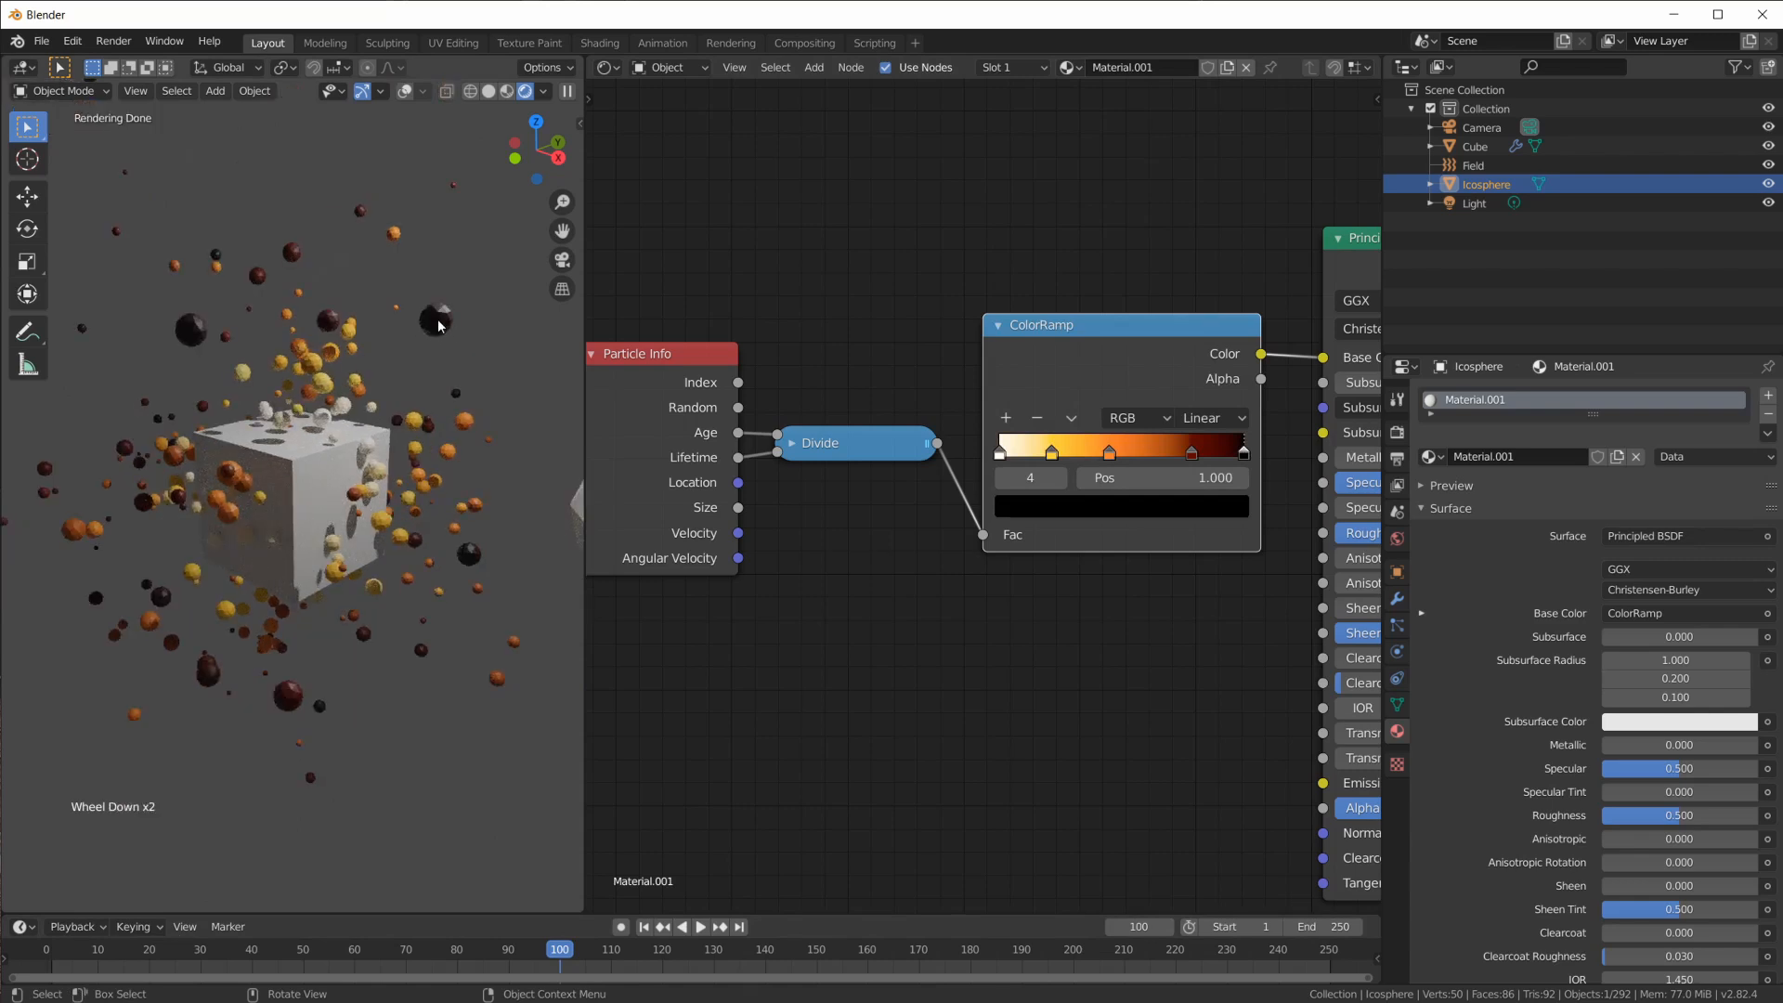
pyautogui.moveTo(456, 357); pyautogui.dragTo(467, 299, button='middle')
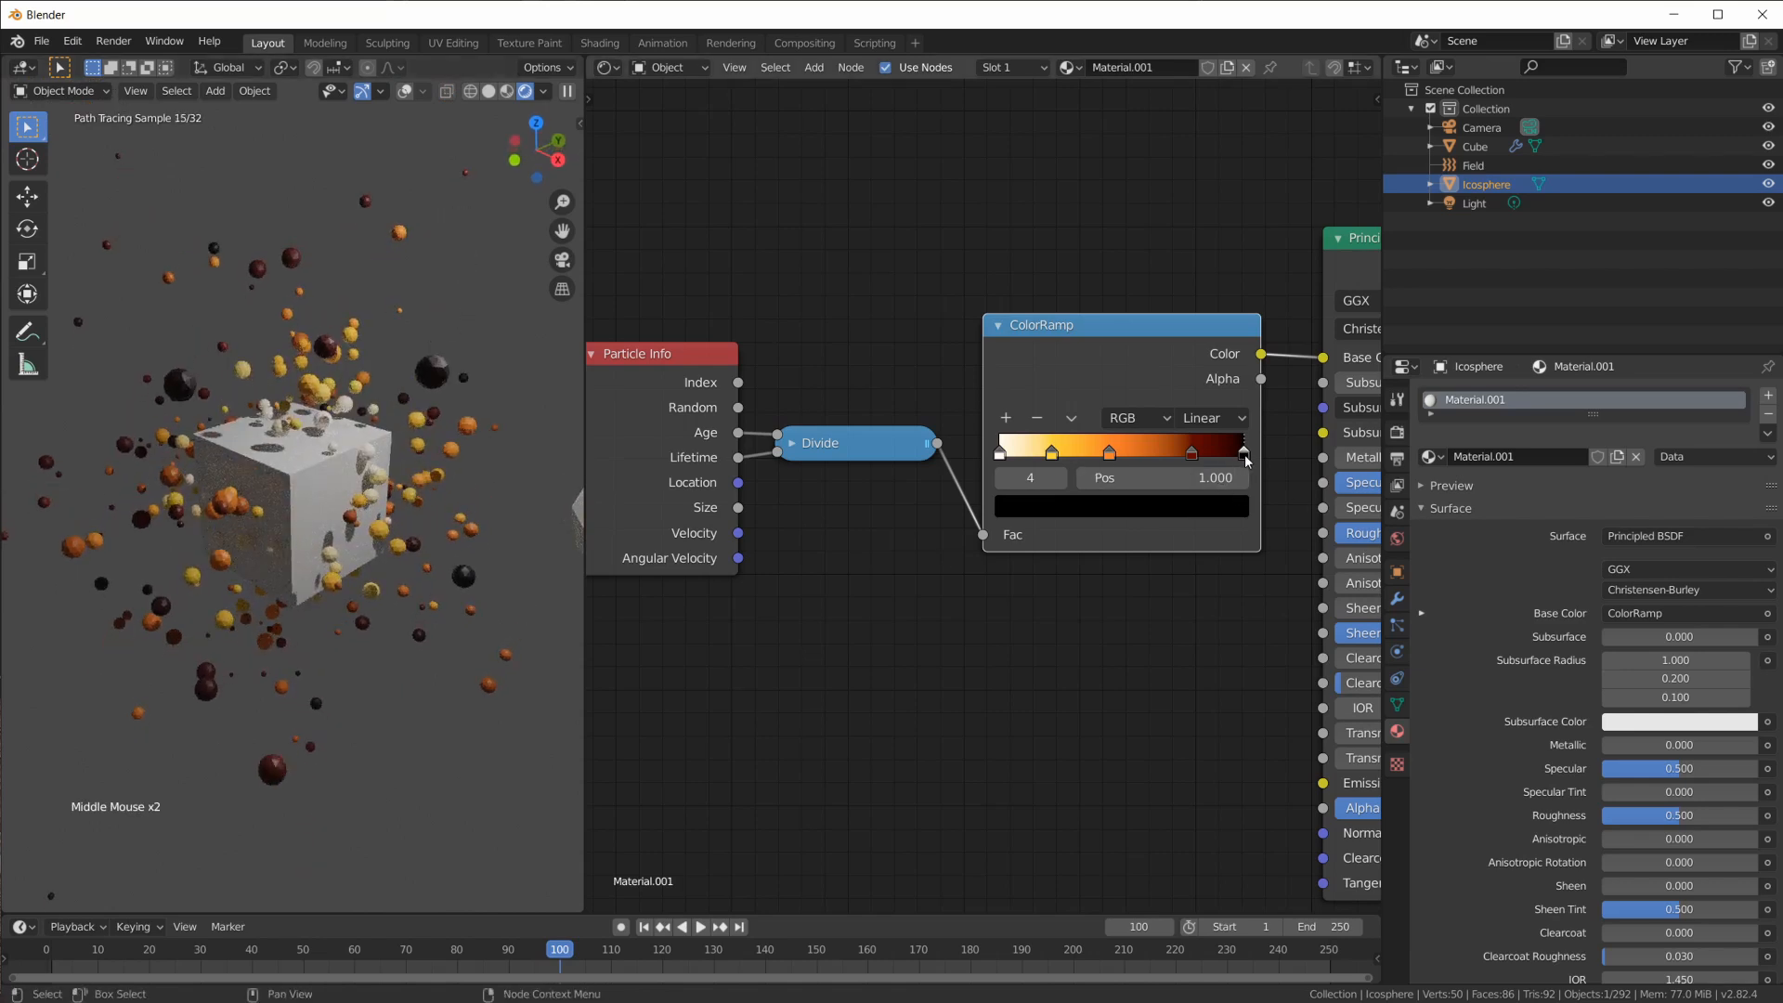
# Switch the Principled BSDF node to an Emission shader and place it between the ColorRamp and the Material Output
pyautogui.scroll(-3, 1247, 461)
pyautogui.moveTo(1341, 302); pyautogui.dragTo(1128, 297, button='middle')
pyautogui.click(1127, 297)
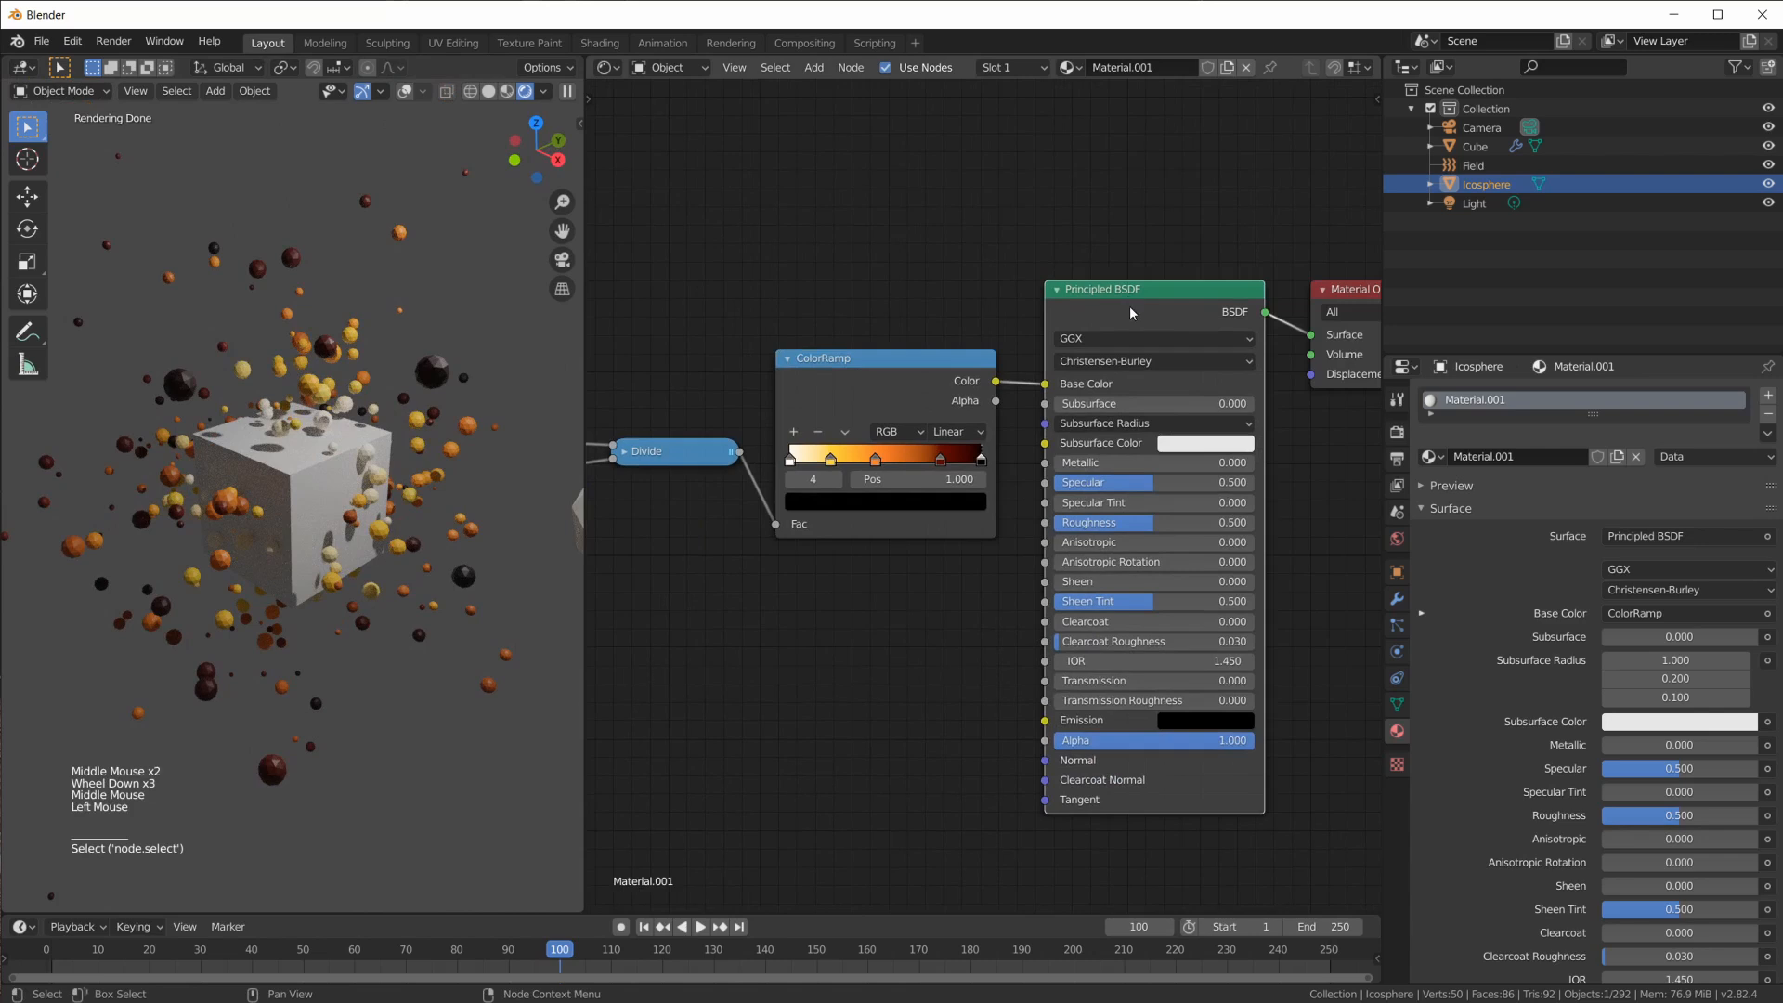
pyautogui.hotkey('shift', 's')
pyautogui.moveTo(1107, 353)
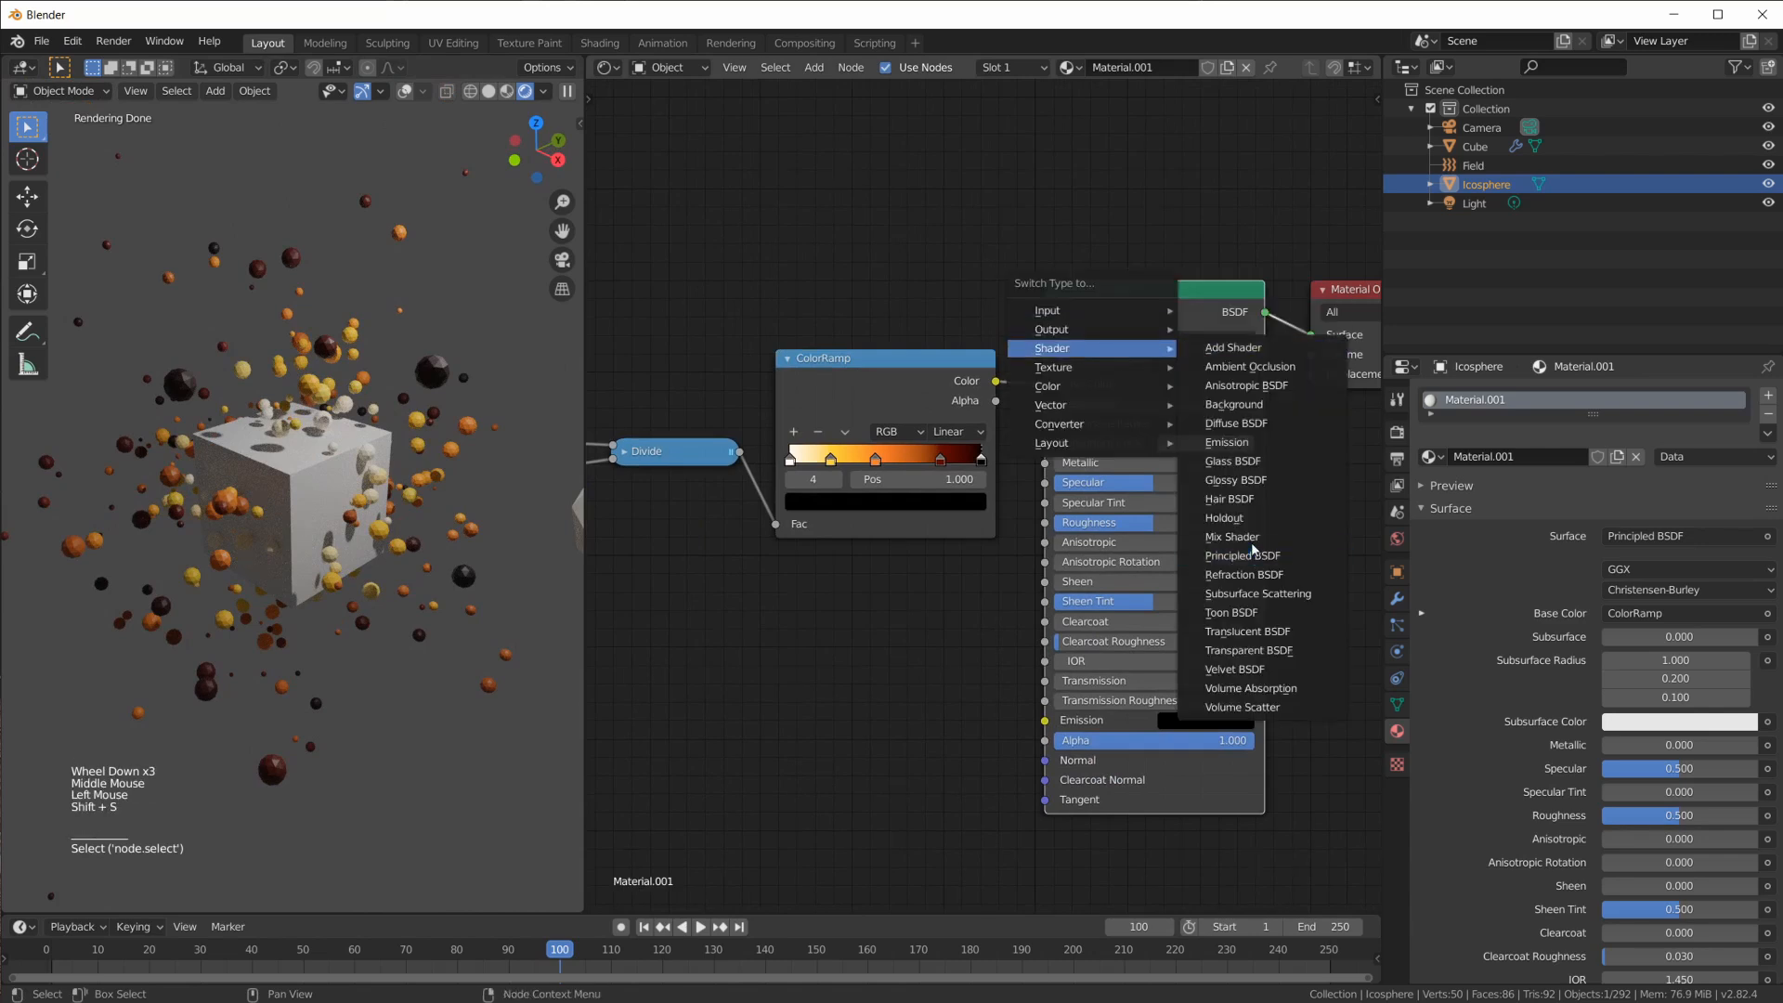
pyautogui.click(1227, 442)
pyautogui.moveTo(1118, 332); pyautogui.dragTo(1165, 379)
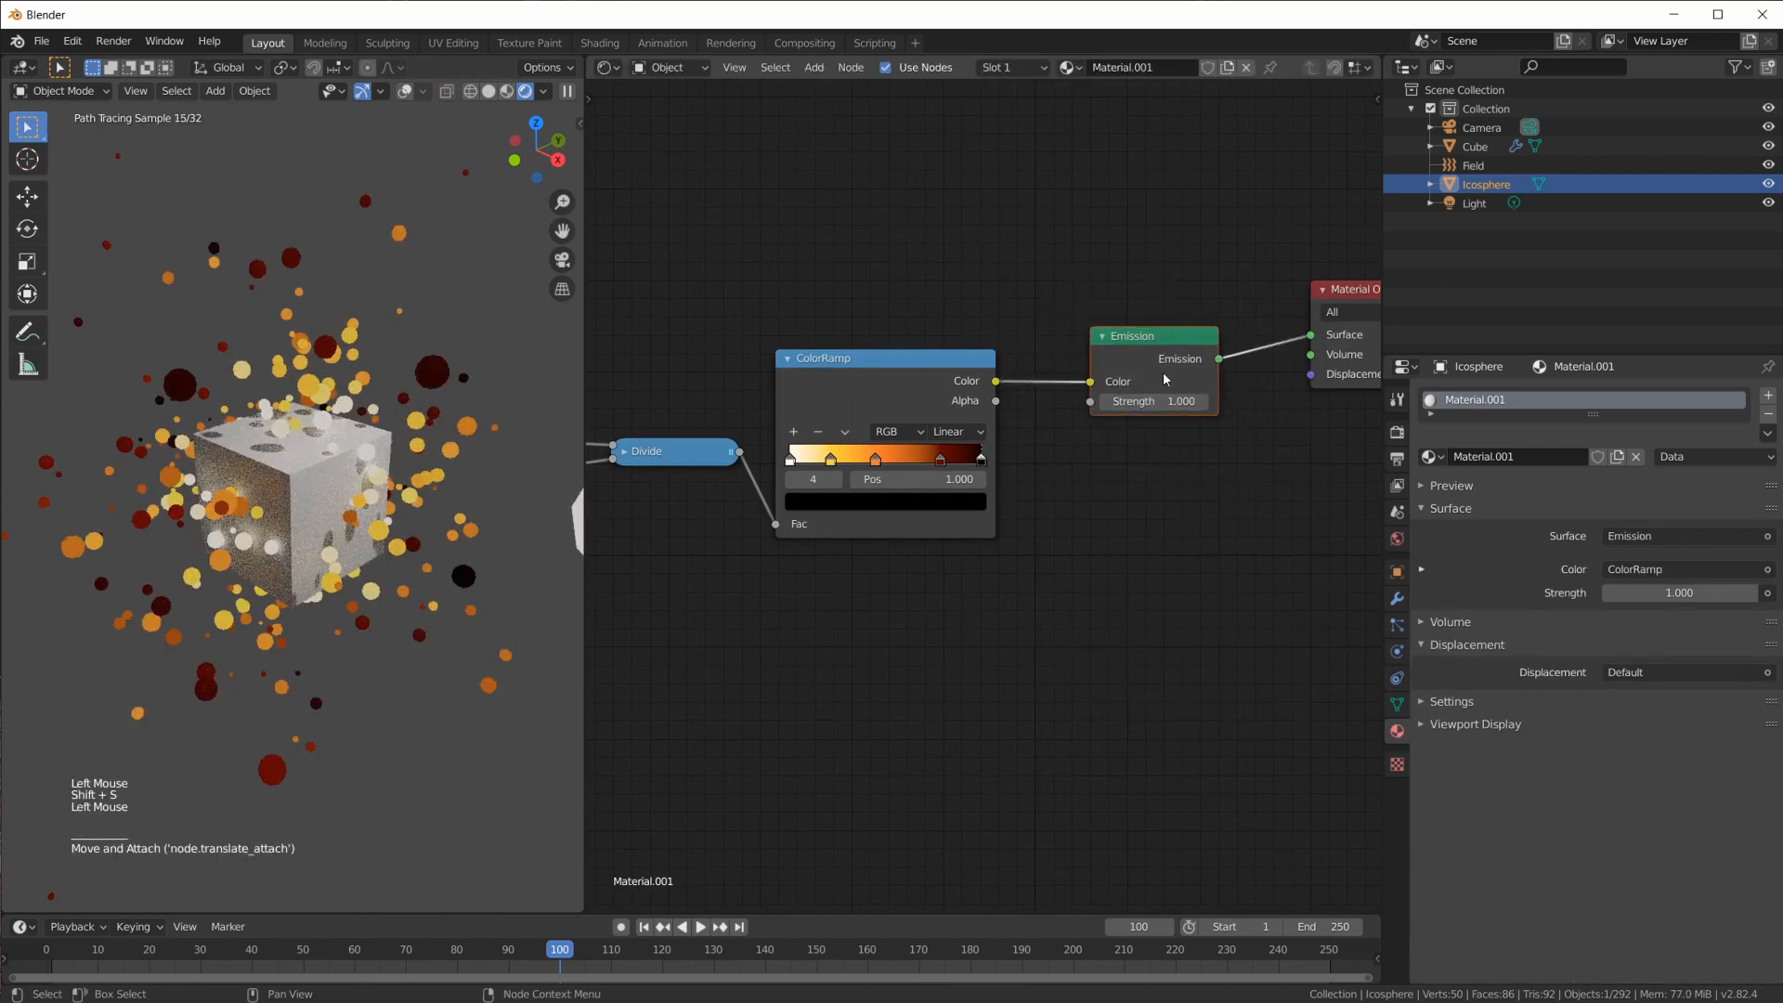
pyautogui.scroll(3, 1189, 423)
pyautogui.scroll(3, 473, 543)
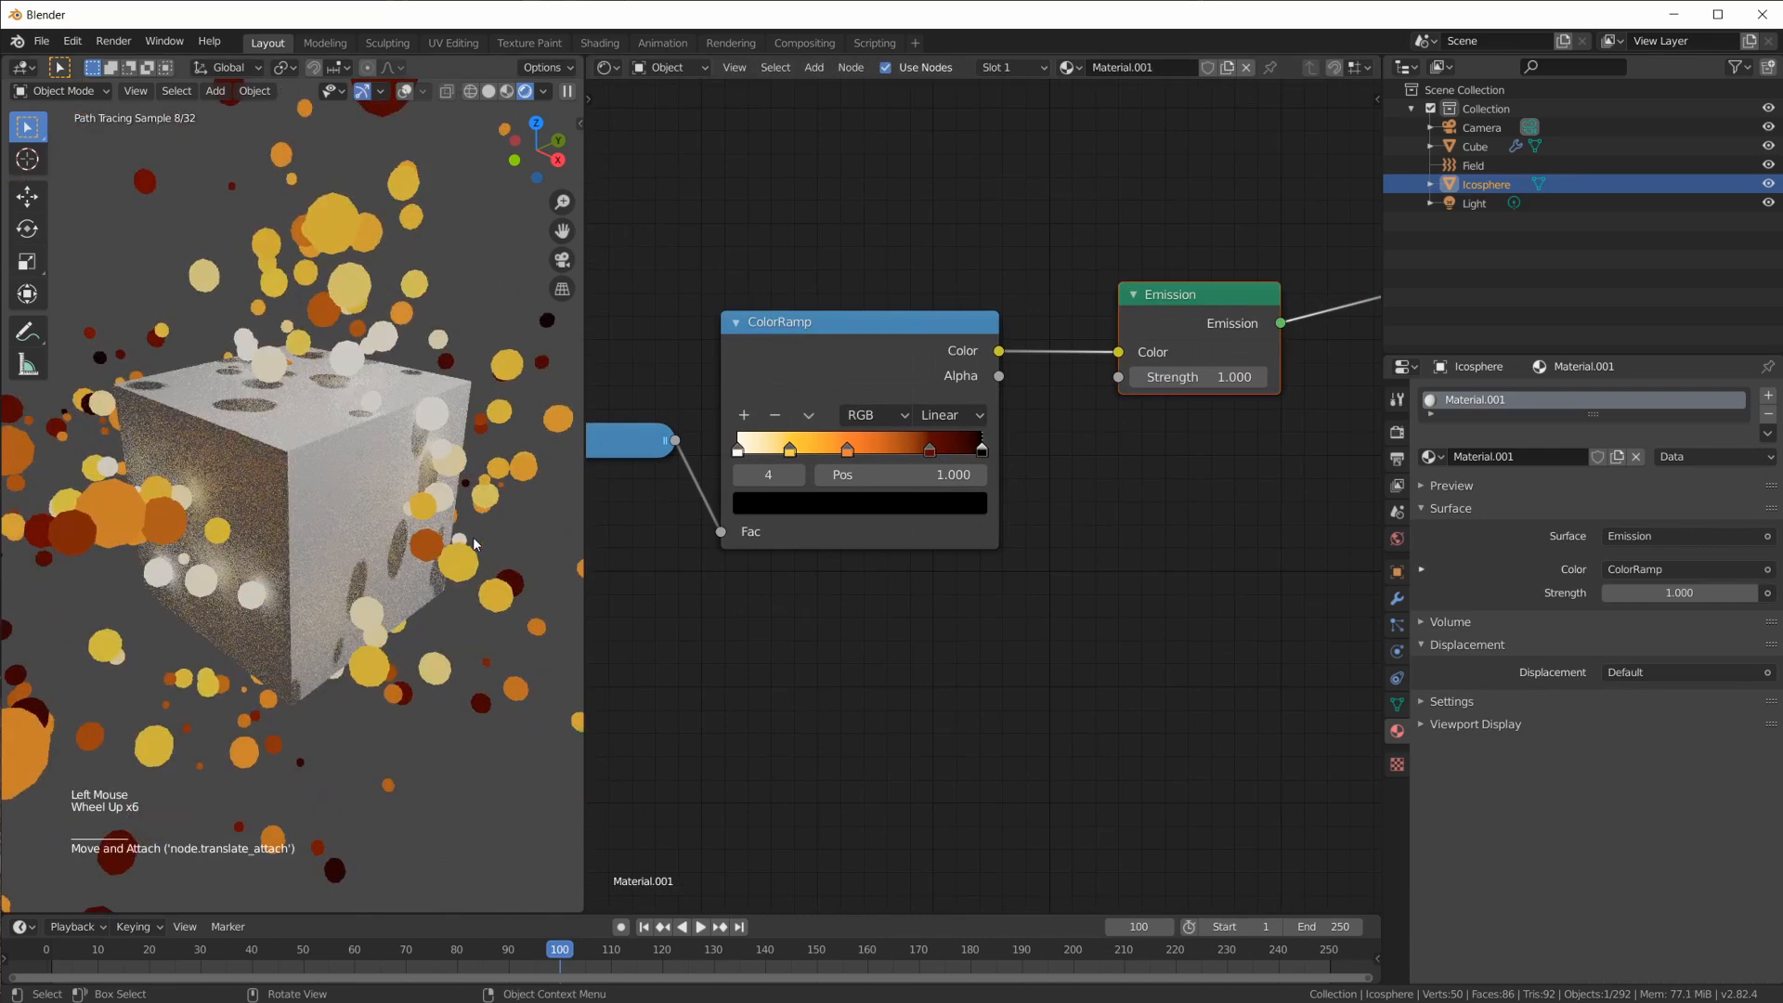
pyautogui.scroll(-3, 472, 537)
pyautogui.scroll(1, 471, 537)
# Add a Vector Math node below the collapsed Divide node, beside the Particle Info node
pyautogui.moveTo(1074, 609); pyautogui.dragTo(1215, 581, button='middle')
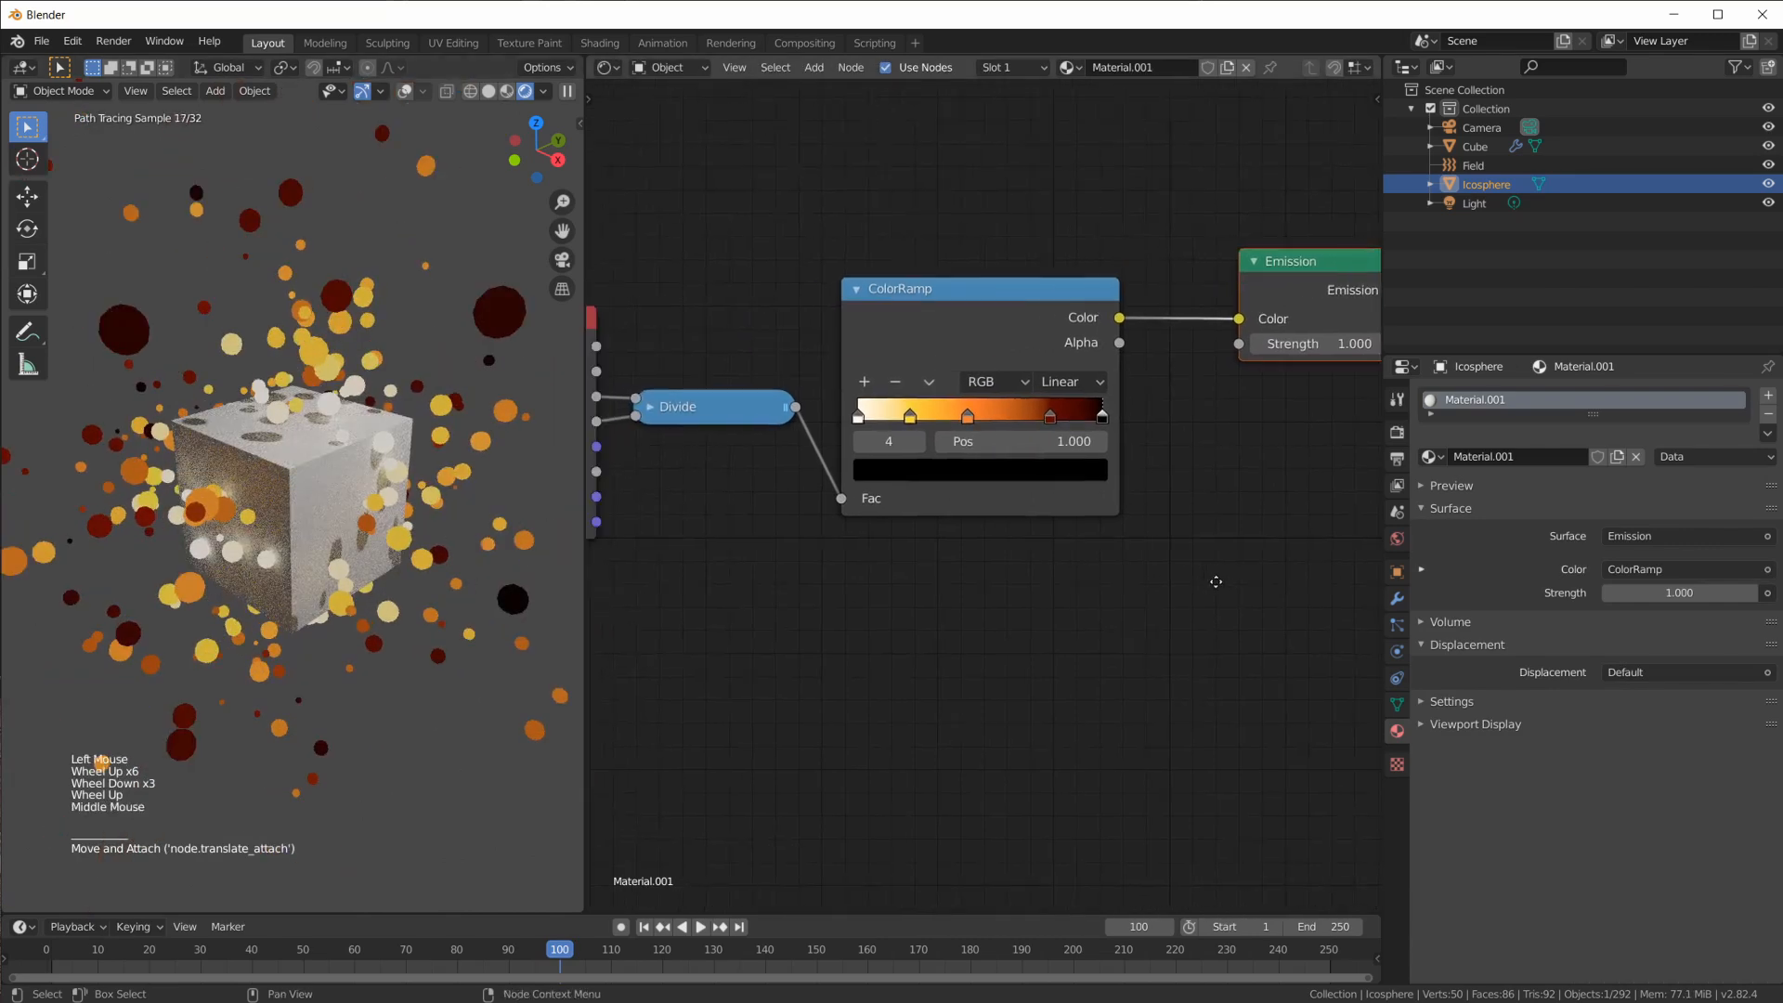
pyautogui.scroll(-3, 1207, 581)
pyautogui.moveTo(906, 539); pyautogui.dragTo(954, 504, button='middle')
pyautogui.moveTo(671, 330); pyautogui.dragTo(651, 348)
pyautogui.moveTo(733, 490)
pyautogui.mouseDown()
pyautogui.moveTo(816, 557)
pyautogui.moveTo(757, 512)
pyautogui.mouseUp()
pyautogui.hotkey('shift', 'a')
pyautogui.moveTo(825, 562)
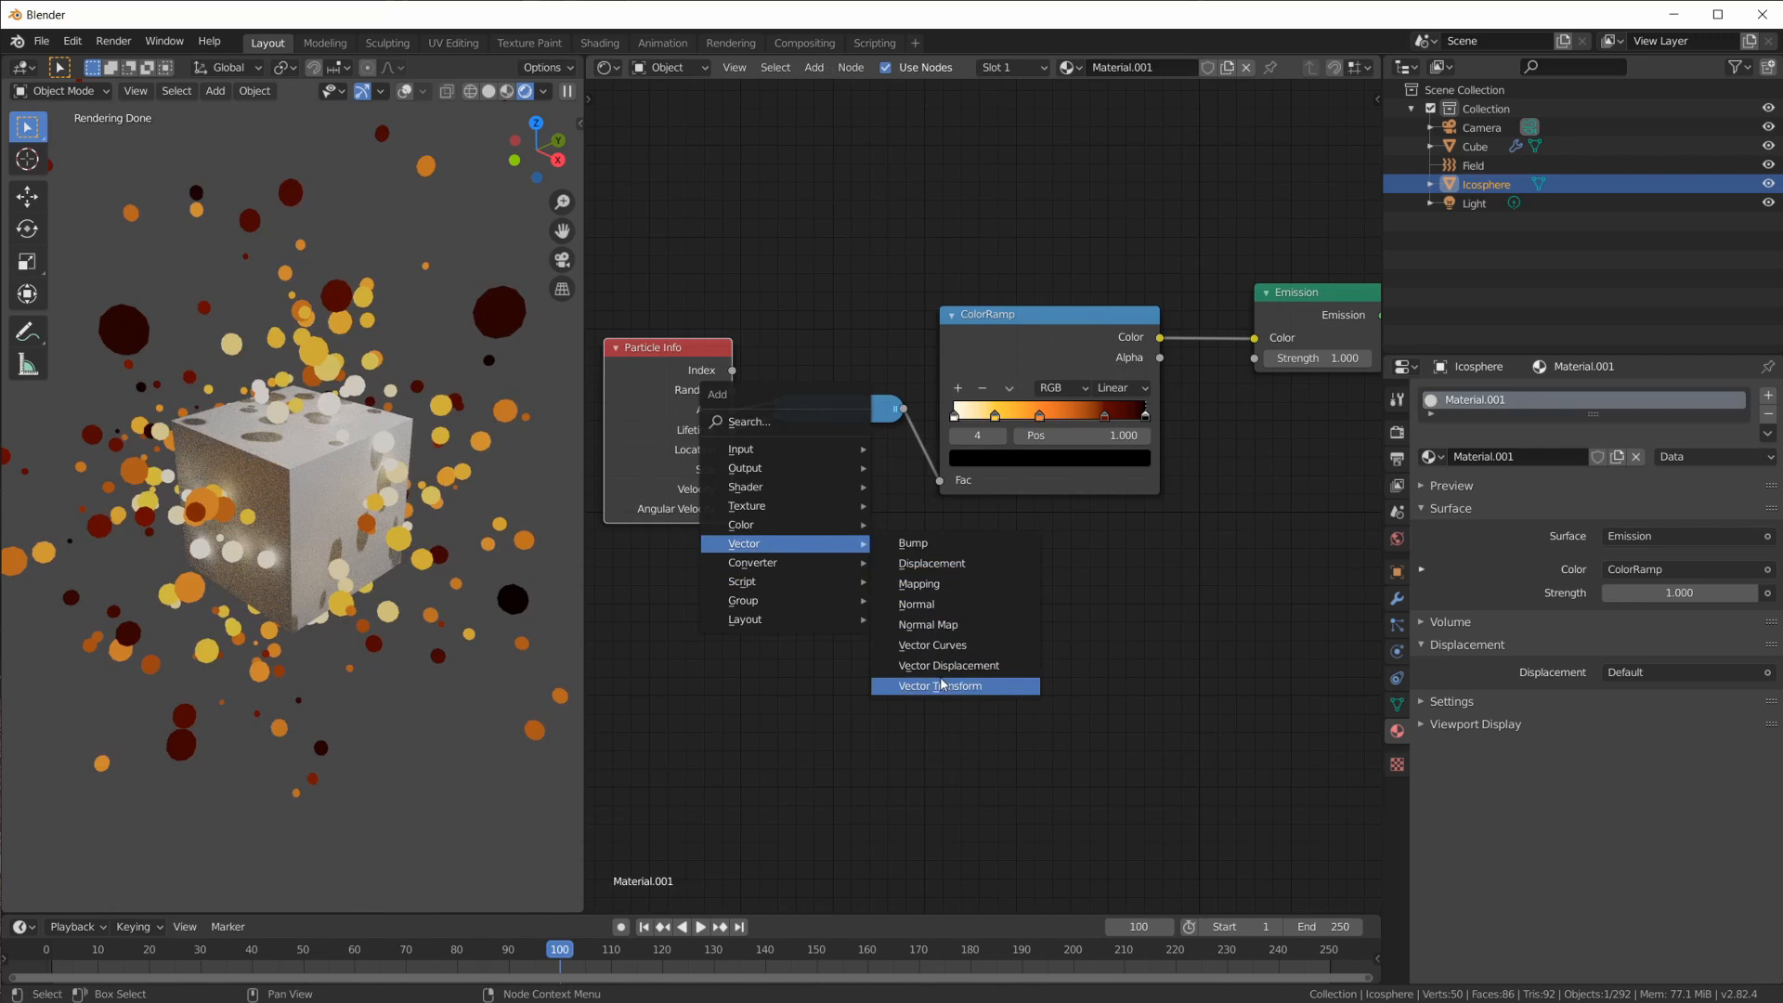
pyautogui.click(929, 785)
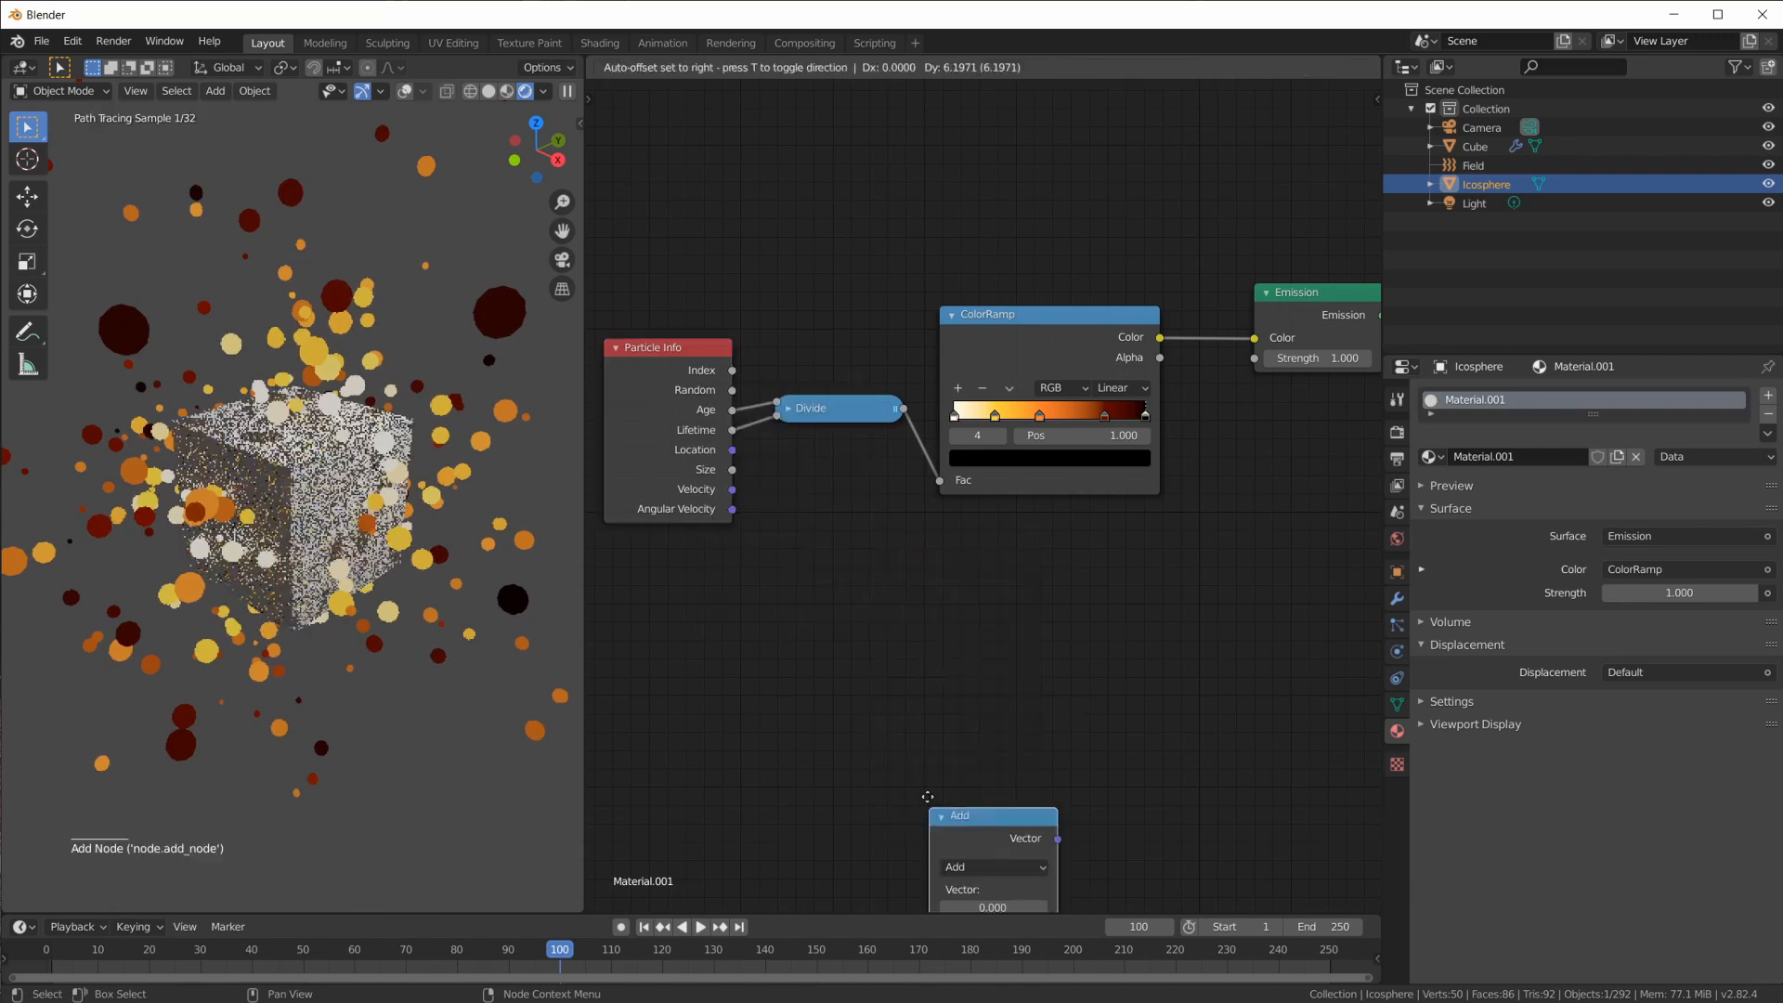
pyautogui.click(780, 493)
# Link the particle Velocity output to the Vector Math node and set its operation to Length
pyautogui.moveTo(732, 489); pyautogui.dragTo(778, 602)
pyautogui.click(847, 552)
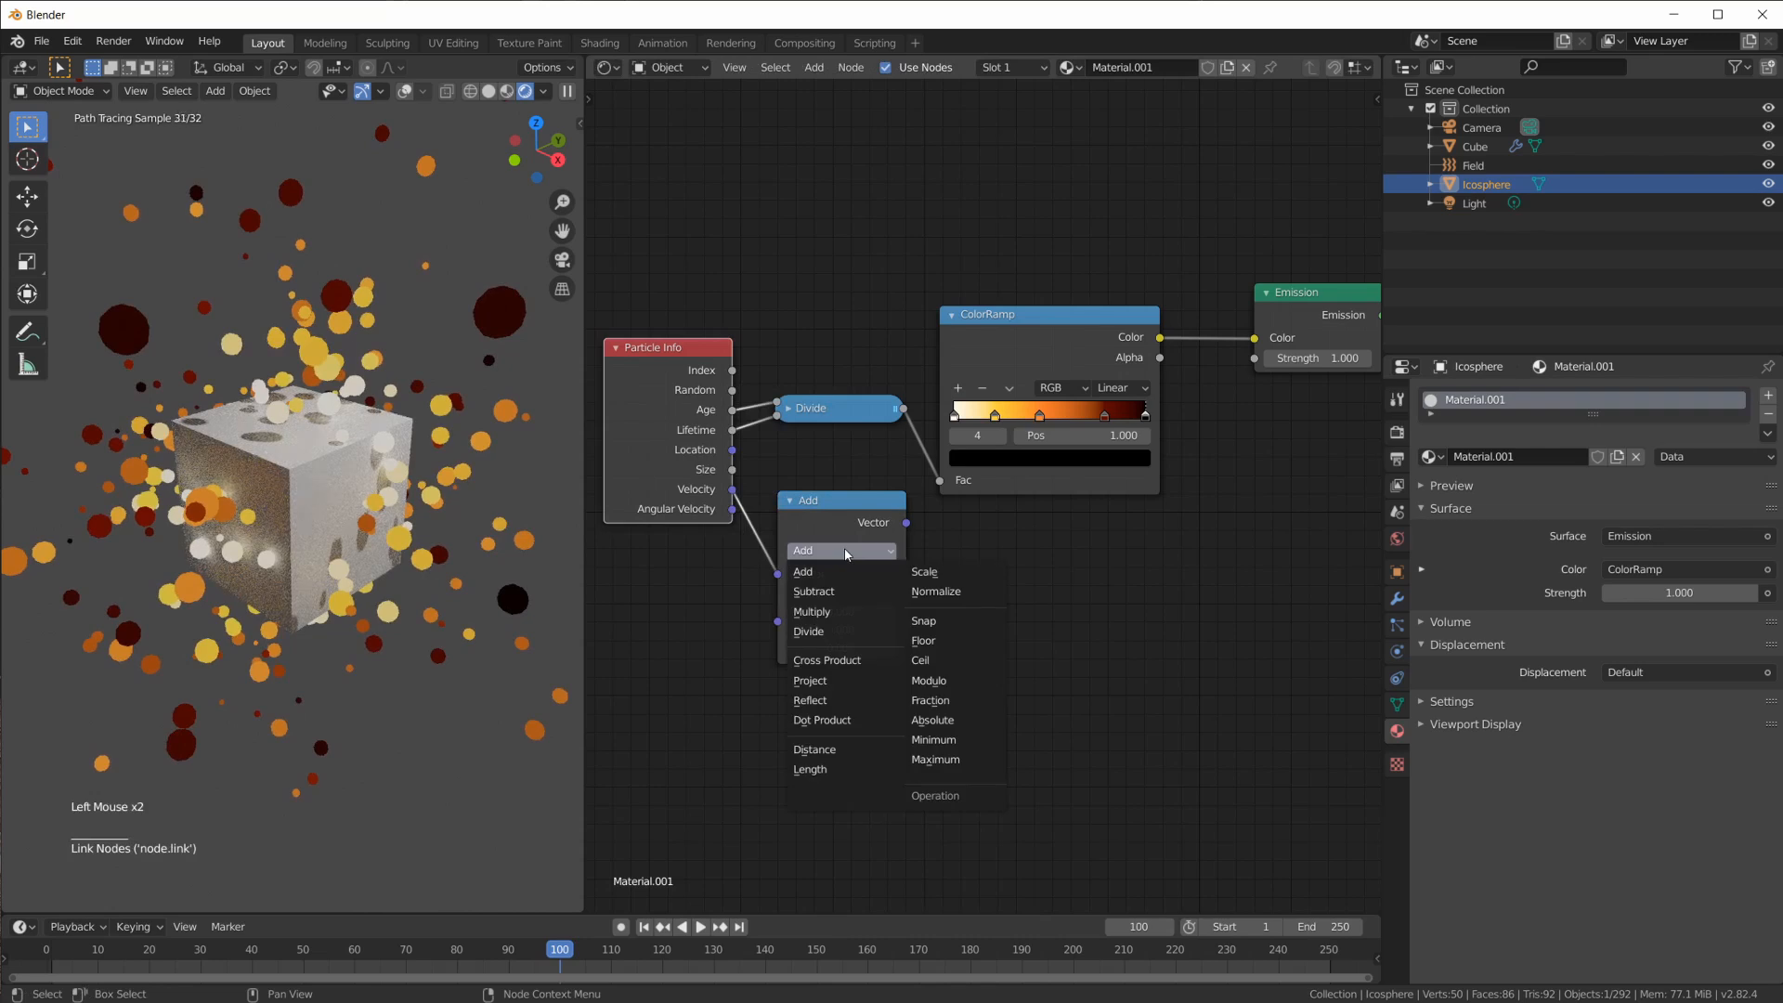
pyautogui.click(816, 769)
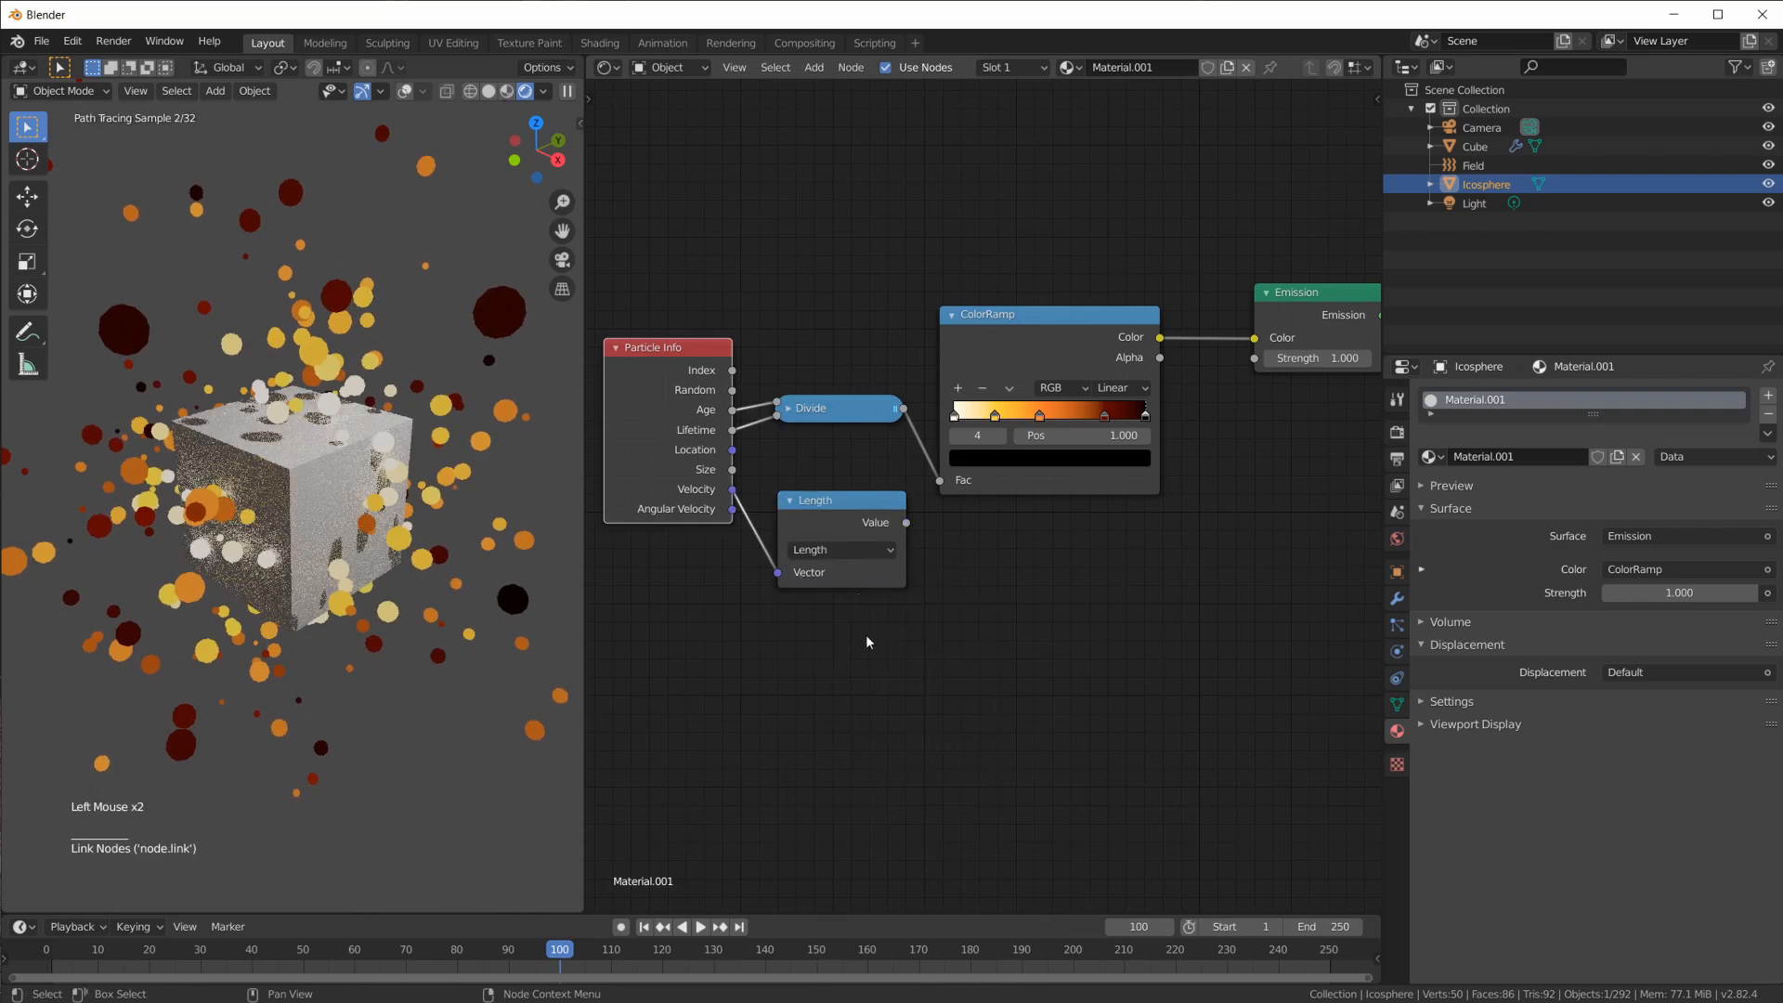
# Link the Length value to the Emission node's Strength and move the ColorRamp up, clear of the connection
pyautogui.moveTo(973, 605); pyautogui.dragTo(839, 635, button='middle')
pyautogui.moveTo(771, 622); pyautogui.dragTo(1121, 389)
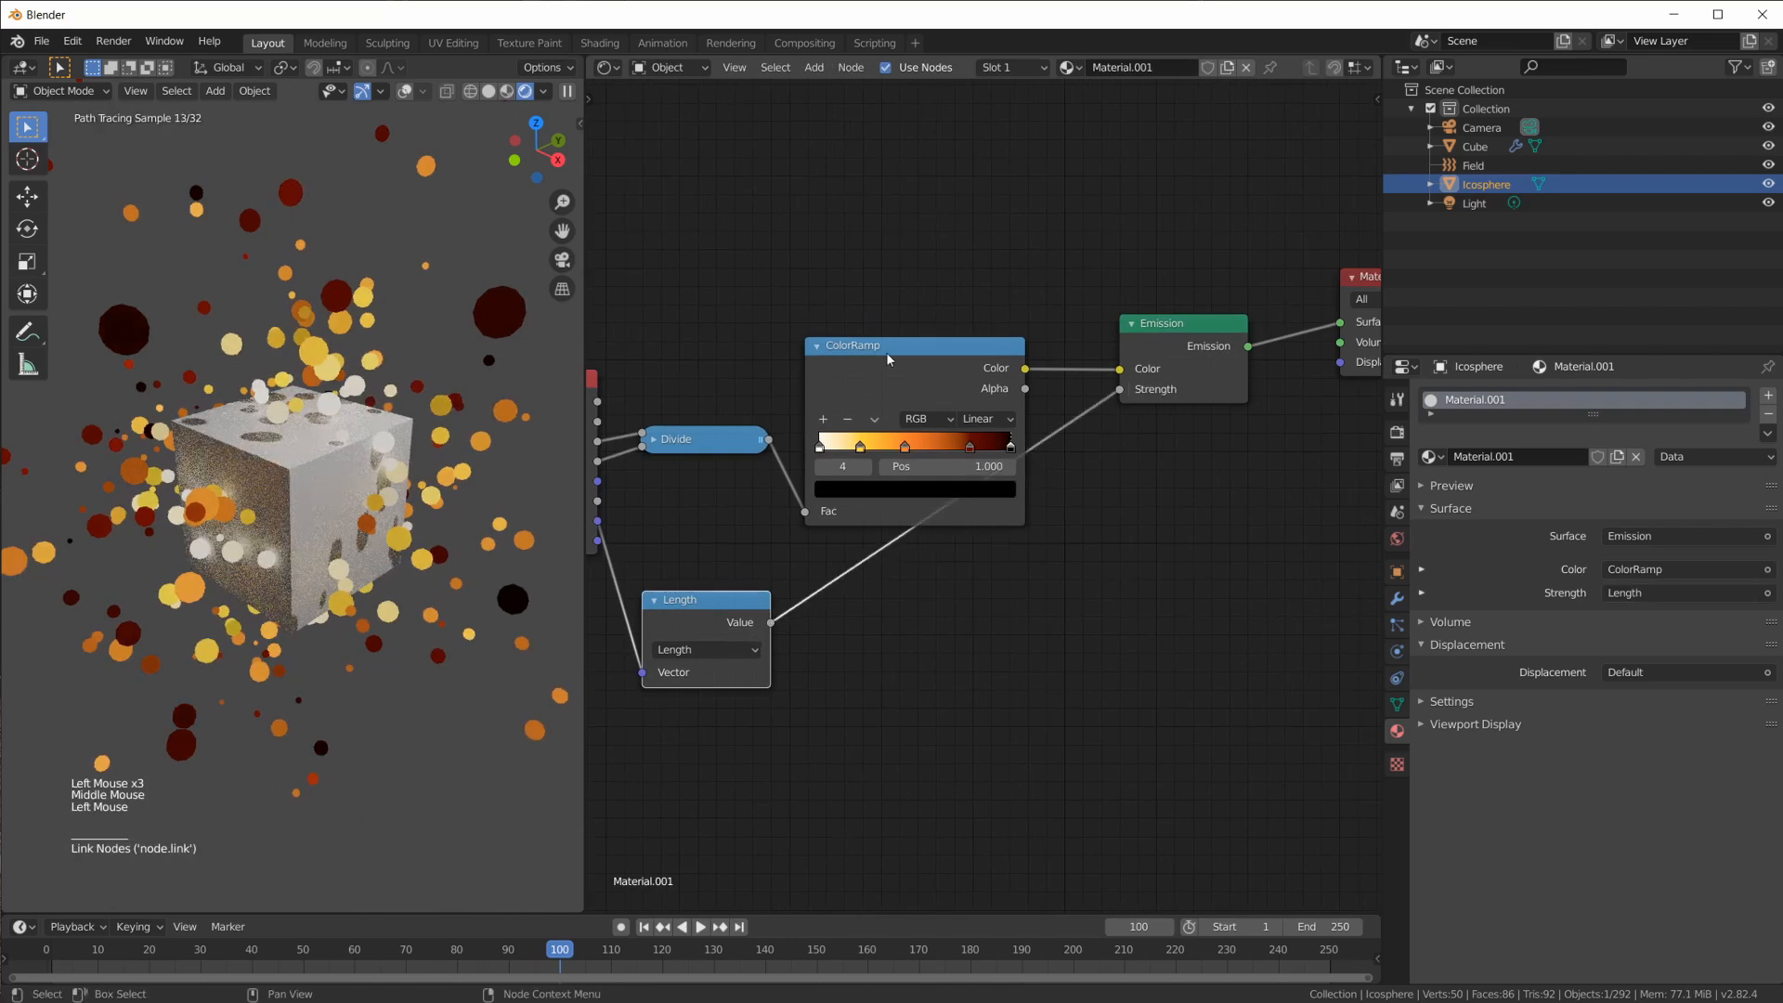
pyautogui.moveTo(886, 353); pyautogui.dragTo(889, 305)
pyautogui.click(909, 602)
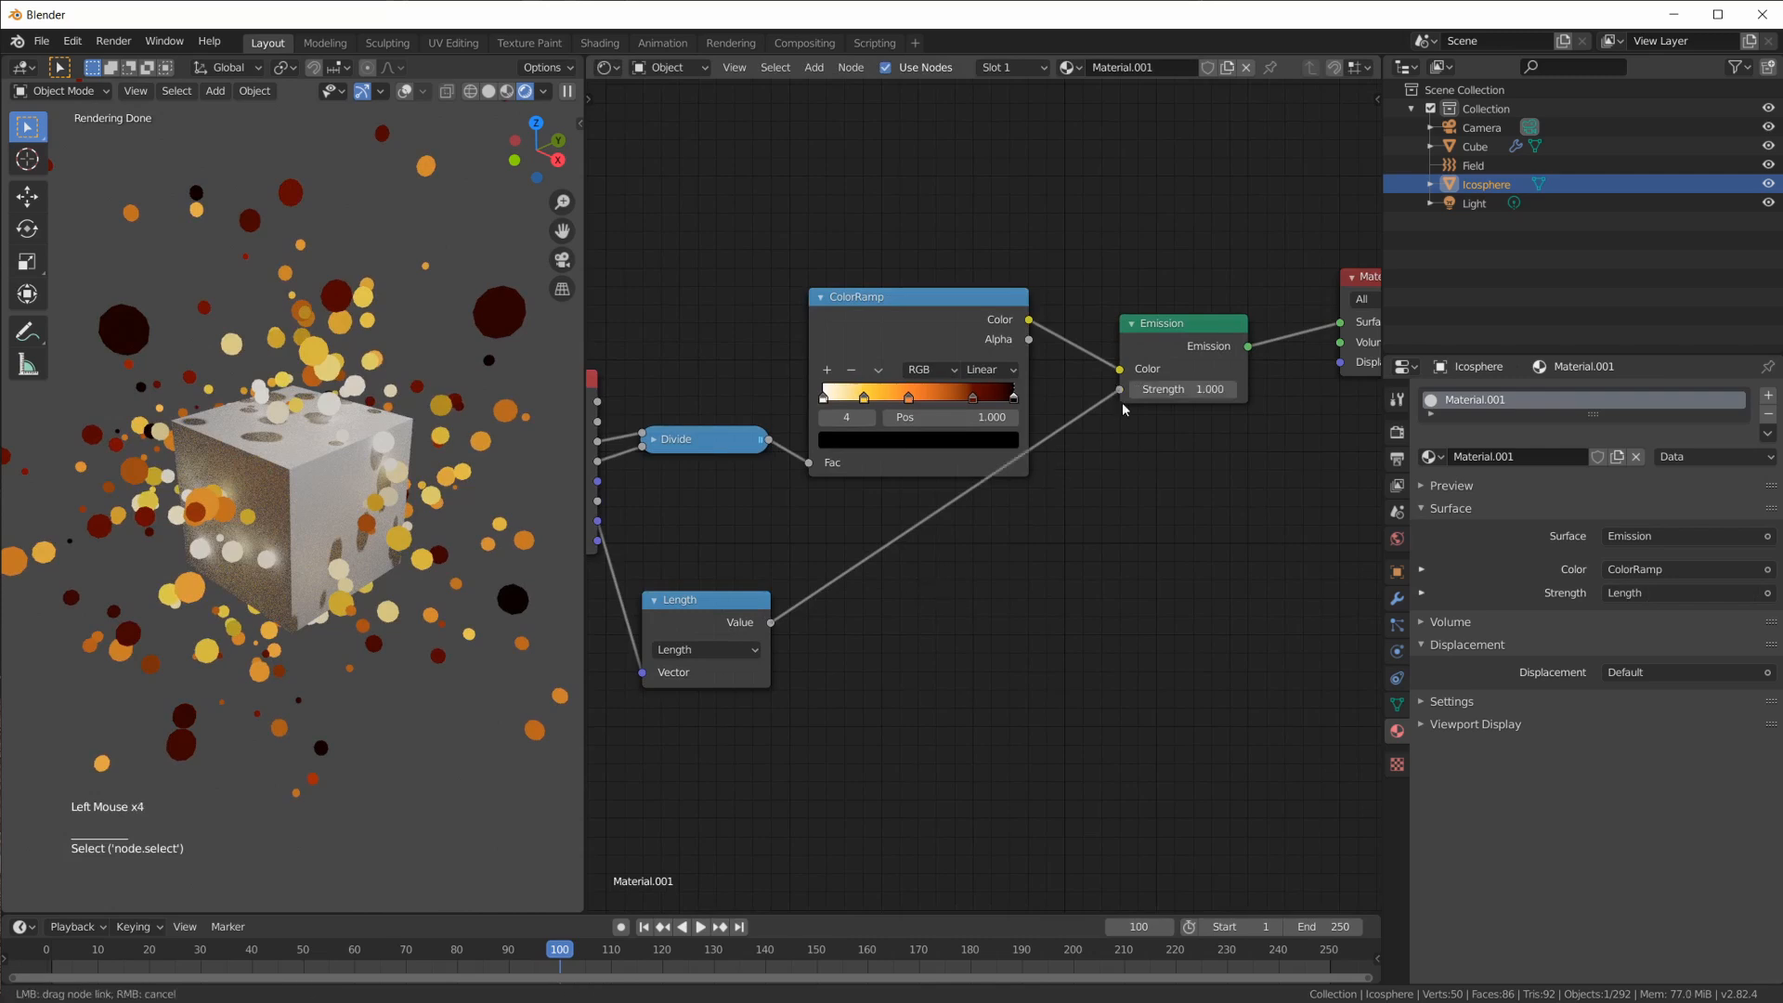
# Disconnect the Length value from the Emission Strength and nudge the Particle Info node
pyautogui.moveTo(1120, 390); pyautogui.dragTo(995, 546)
pyautogui.moveTo(994, 546); pyautogui.dragTo(1258, 557, button='middle')
pyautogui.moveTo(813, 412)
pyautogui.mouseDown()
pyautogui.moveTo(806, 390)
pyautogui.moveTo(805, 424)
pyautogui.mouseUp()
pyautogui.moveTo(898, 412); pyautogui.dragTo(746, 474, button='middle')
pyautogui.scroll(-3, 924, 603)
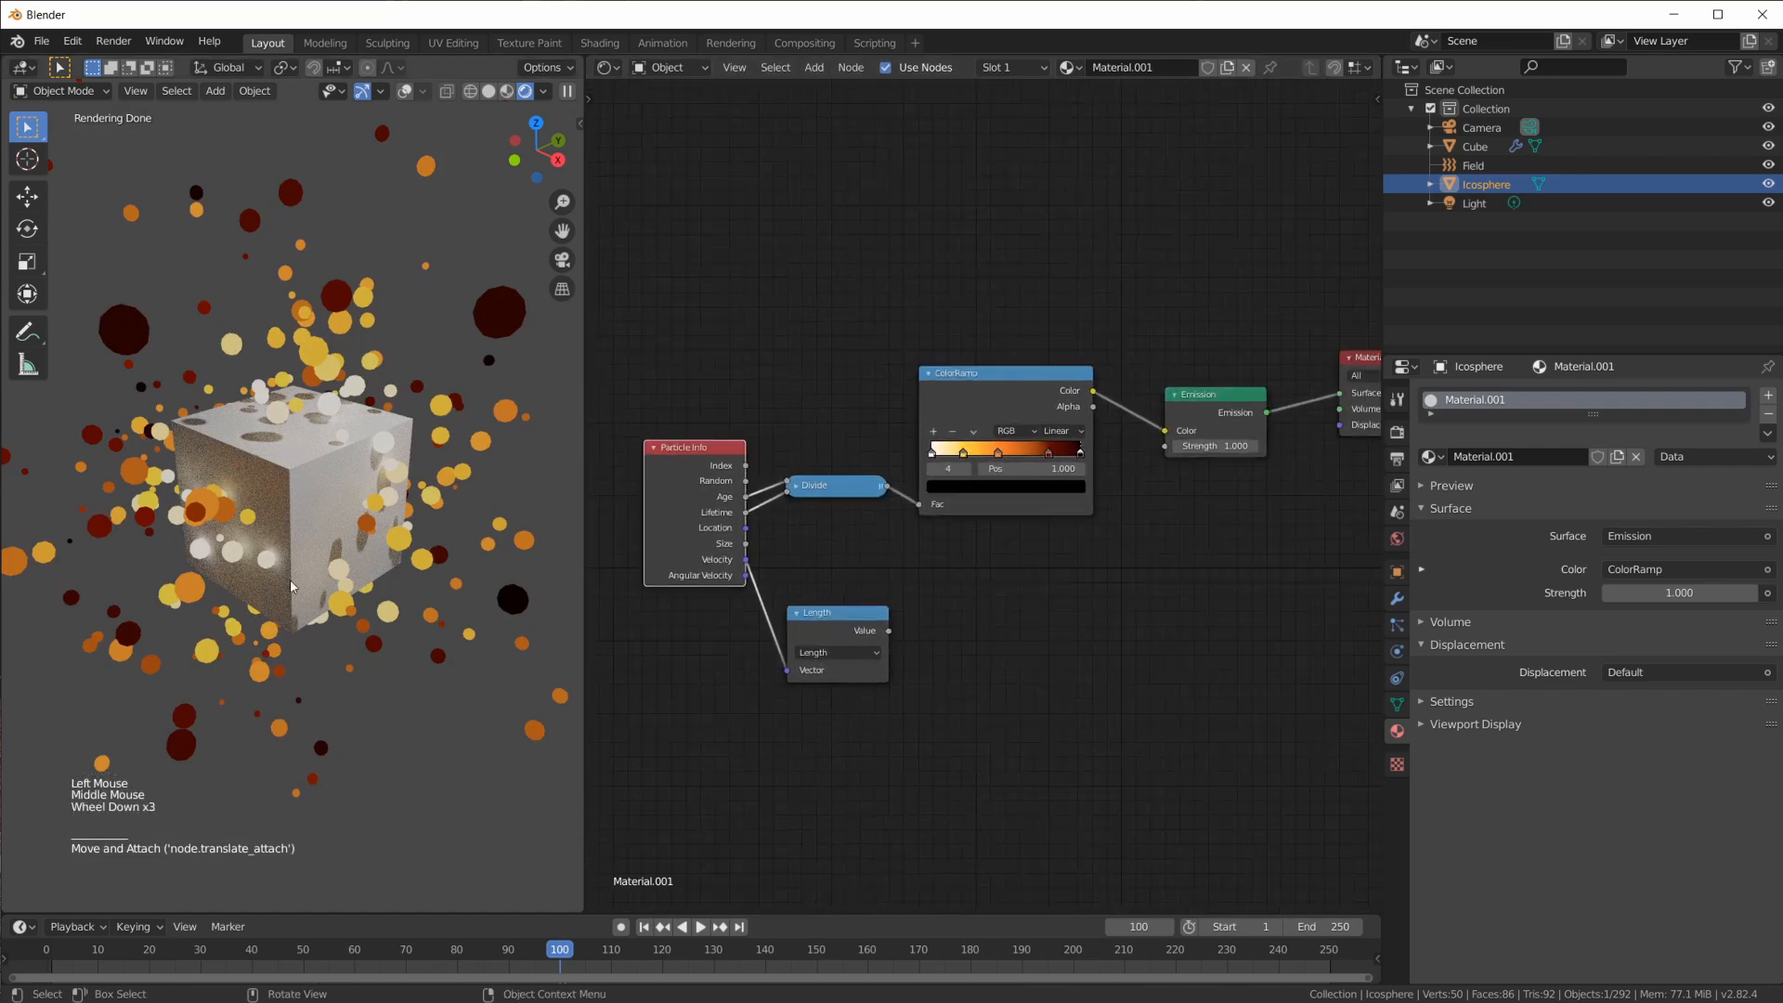
# Delete the Length node connected to the Particle Info Velocity output from the icosphere's material
pyautogui.moveTo(1163, 548)
pyautogui.mouseDown(button='middle')
pyautogui.moveTo(1095, 553)
pyautogui.moveTo(1139, 550)
pyautogui.mouseUp(button='middle')
pyautogui.scroll(-4, 970, 635)
pyautogui.scroll(4, 969, 636)
pyautogui.click(816, 637)
pyautogui.press('x')
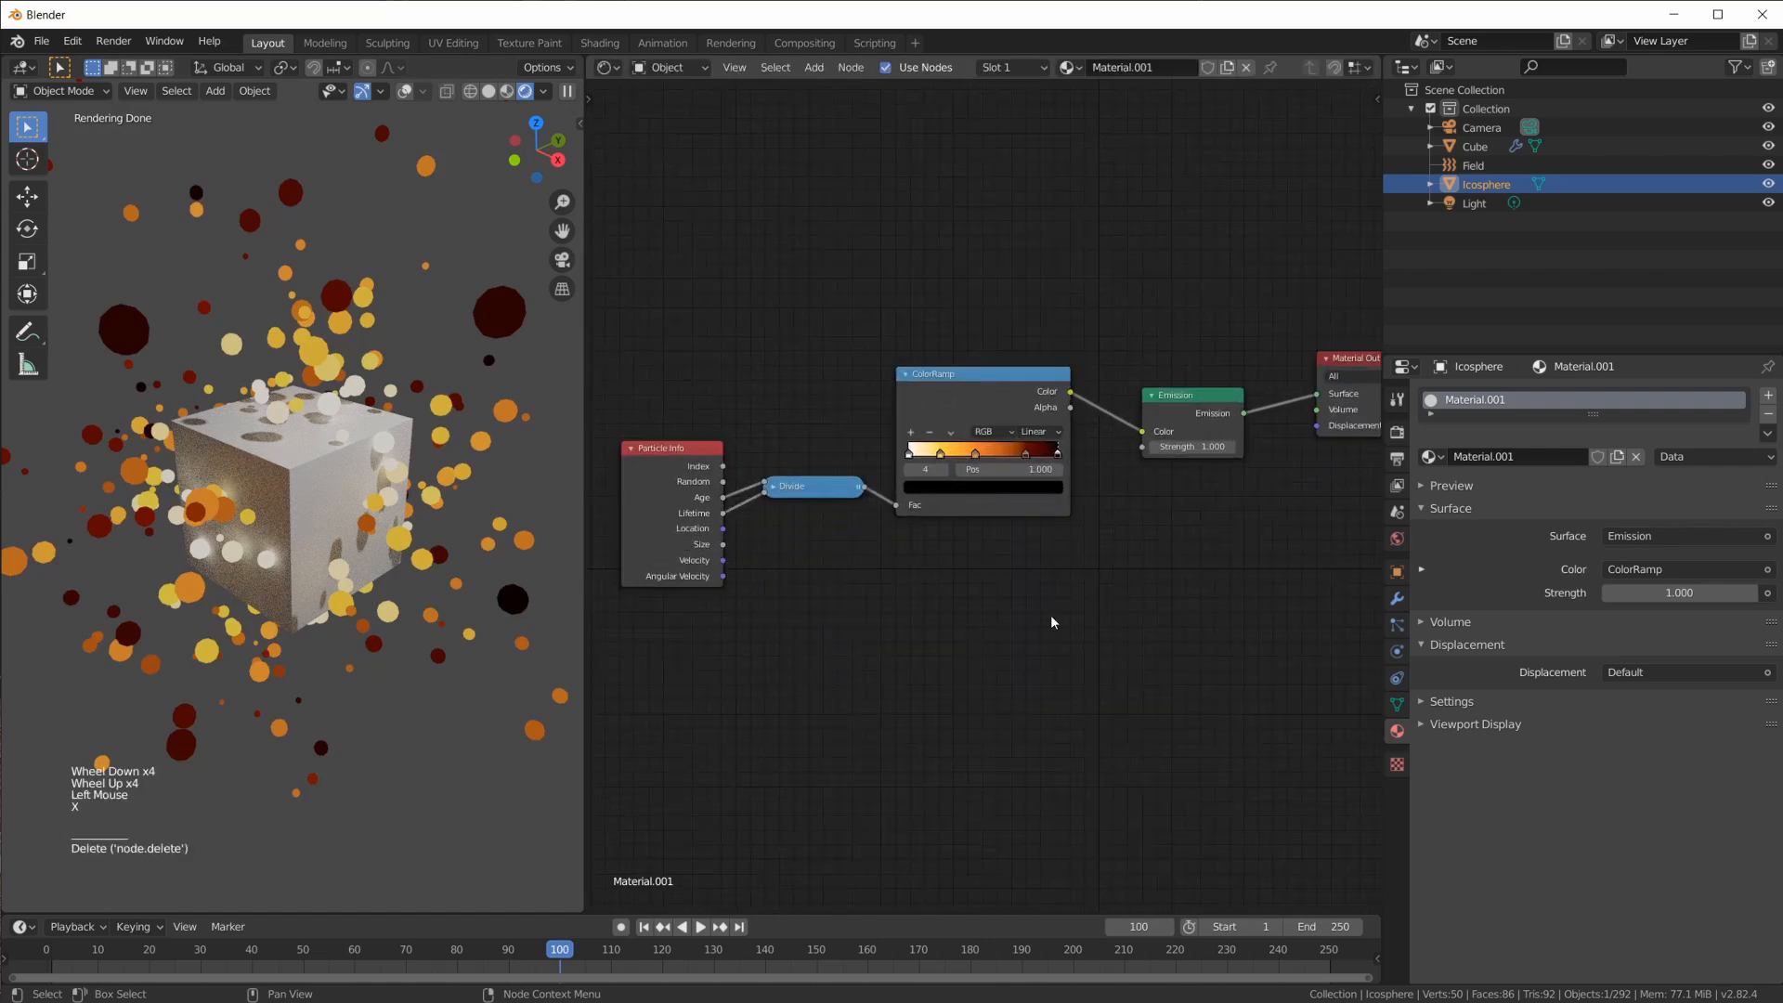
# Switch the shader node editor area to a 3D viewport framing the cube, its particles and the icosphere
pyautogui.scroll(-2, 1051, 621)
pyautogui.scroll(1, 1051, 620)
pyautogui.click(606, 77)
pyautogui.click(692, 118)
pyautogui.scroll(1, 1081, 570)
pyautogui.keyDown('shift'); pyautogui.moveTo(1101, 607); pyautogui.dragTo(1090, 500, button='middle'); pyautogui.keyUp('shift')
pyautogui.keyDown('shift'); pyautogui.moveTo(1157, 557); pyautogui.dragTo(1098, 542, button='middle'); pyautogui.keyUp('shift')
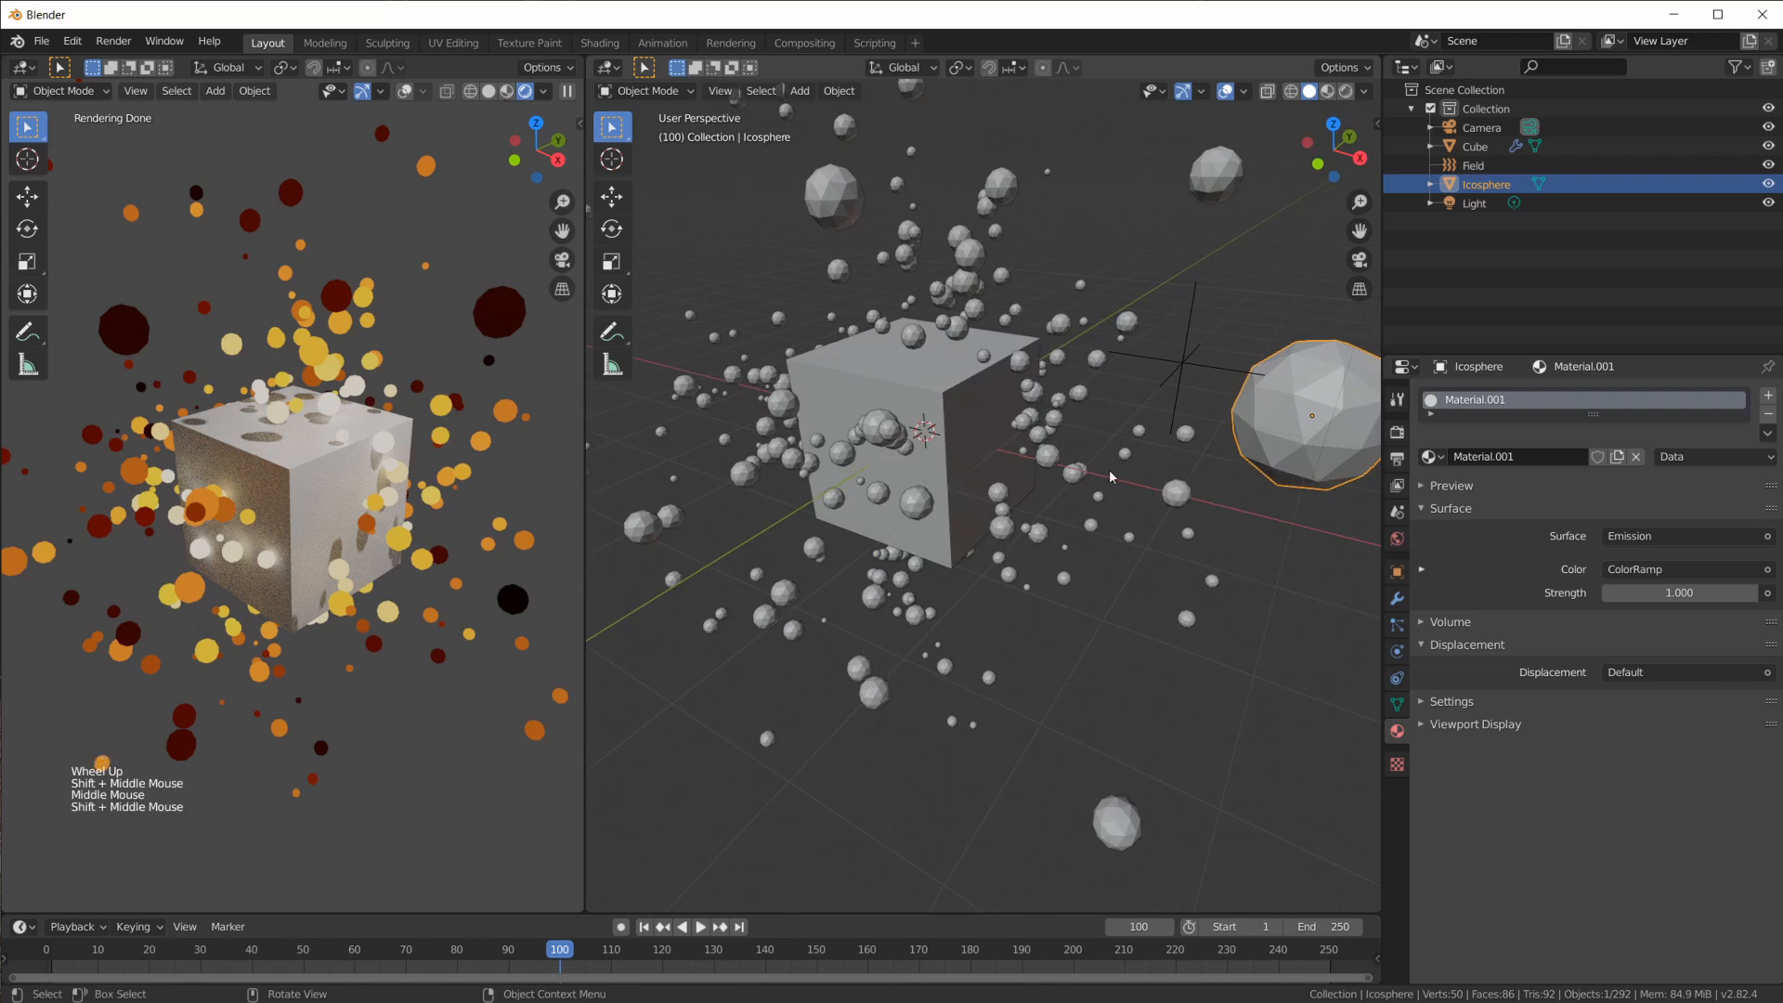
pyautogui.scroll(-2, 1112, 478)
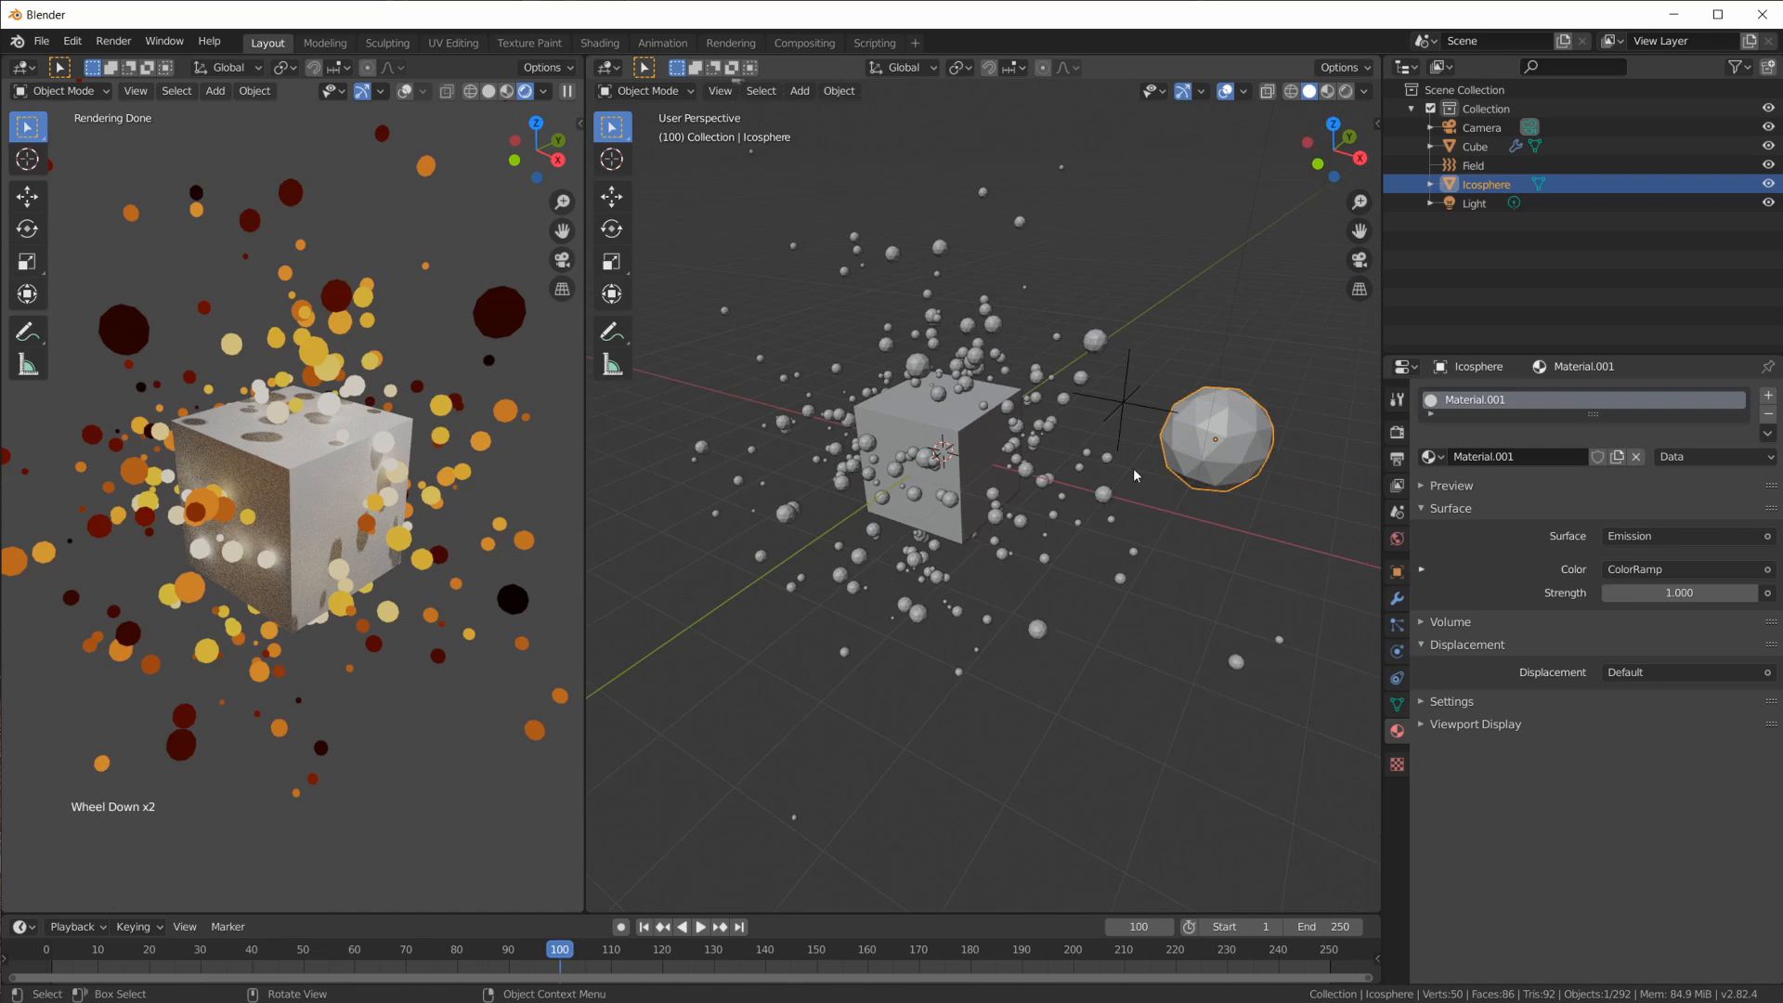
# Select the icosphere and add a new particle system to it
pyautogui.click(947, 437)
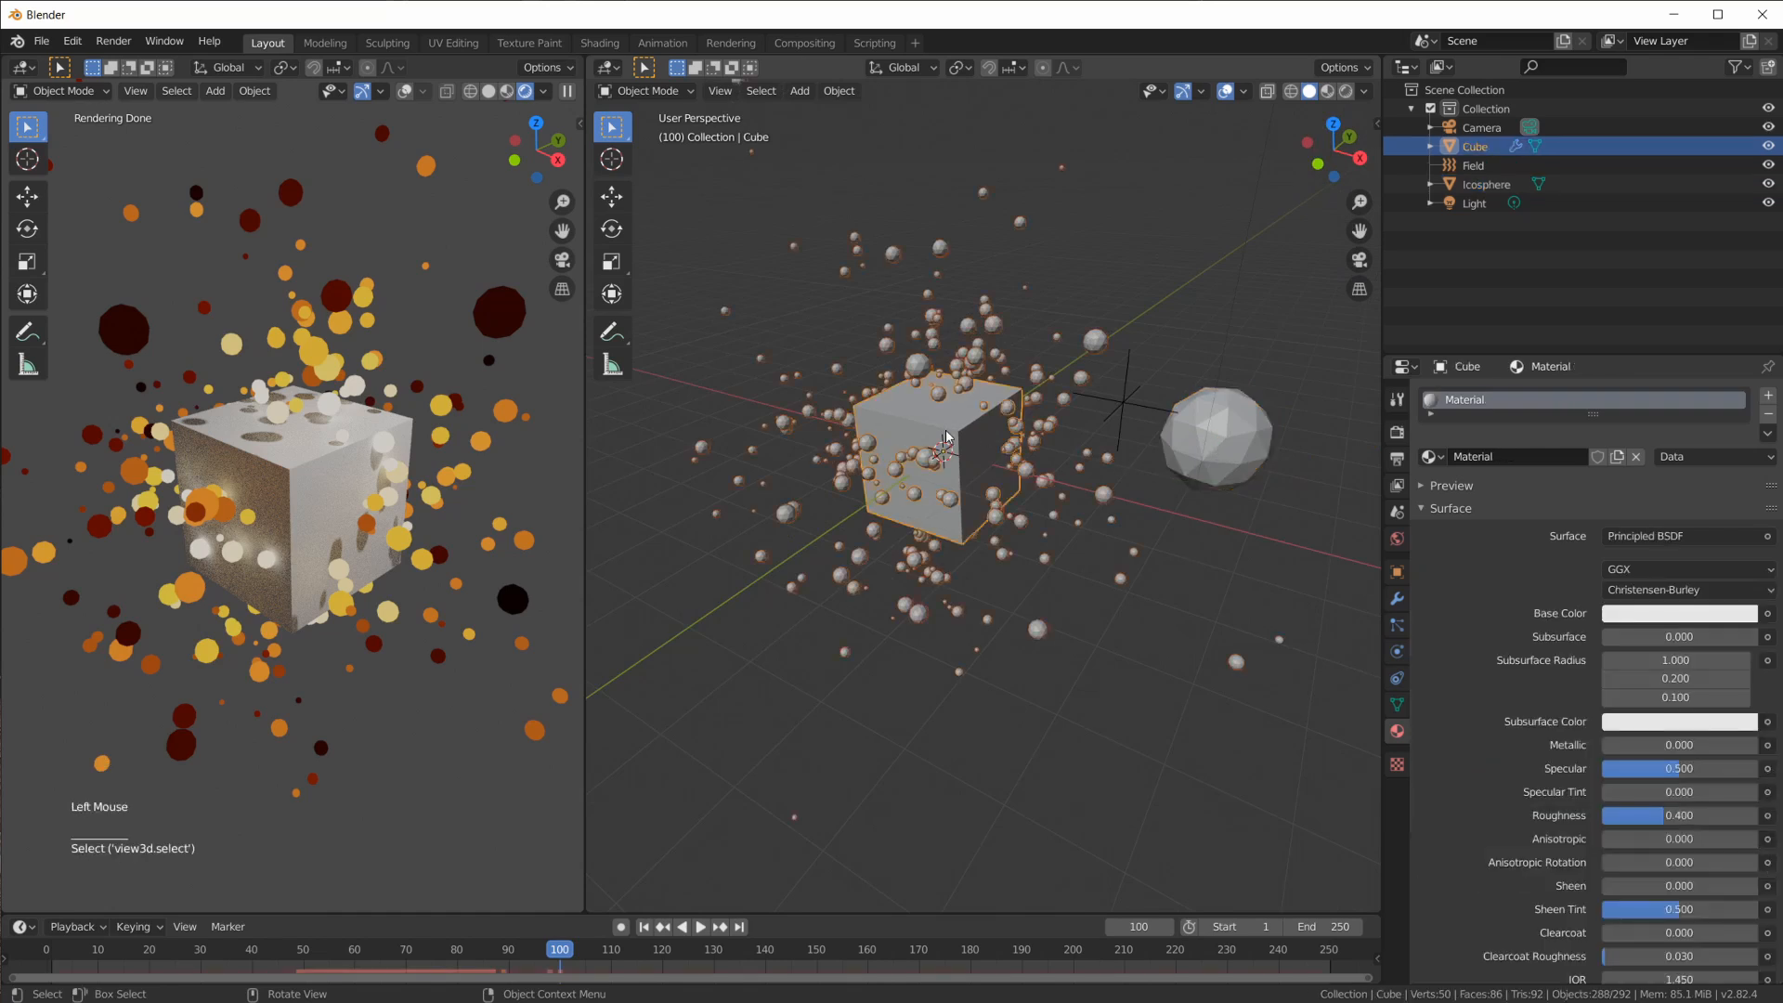
pyautogui.click(1226, 440)
pyautogui.click(1277, 442)
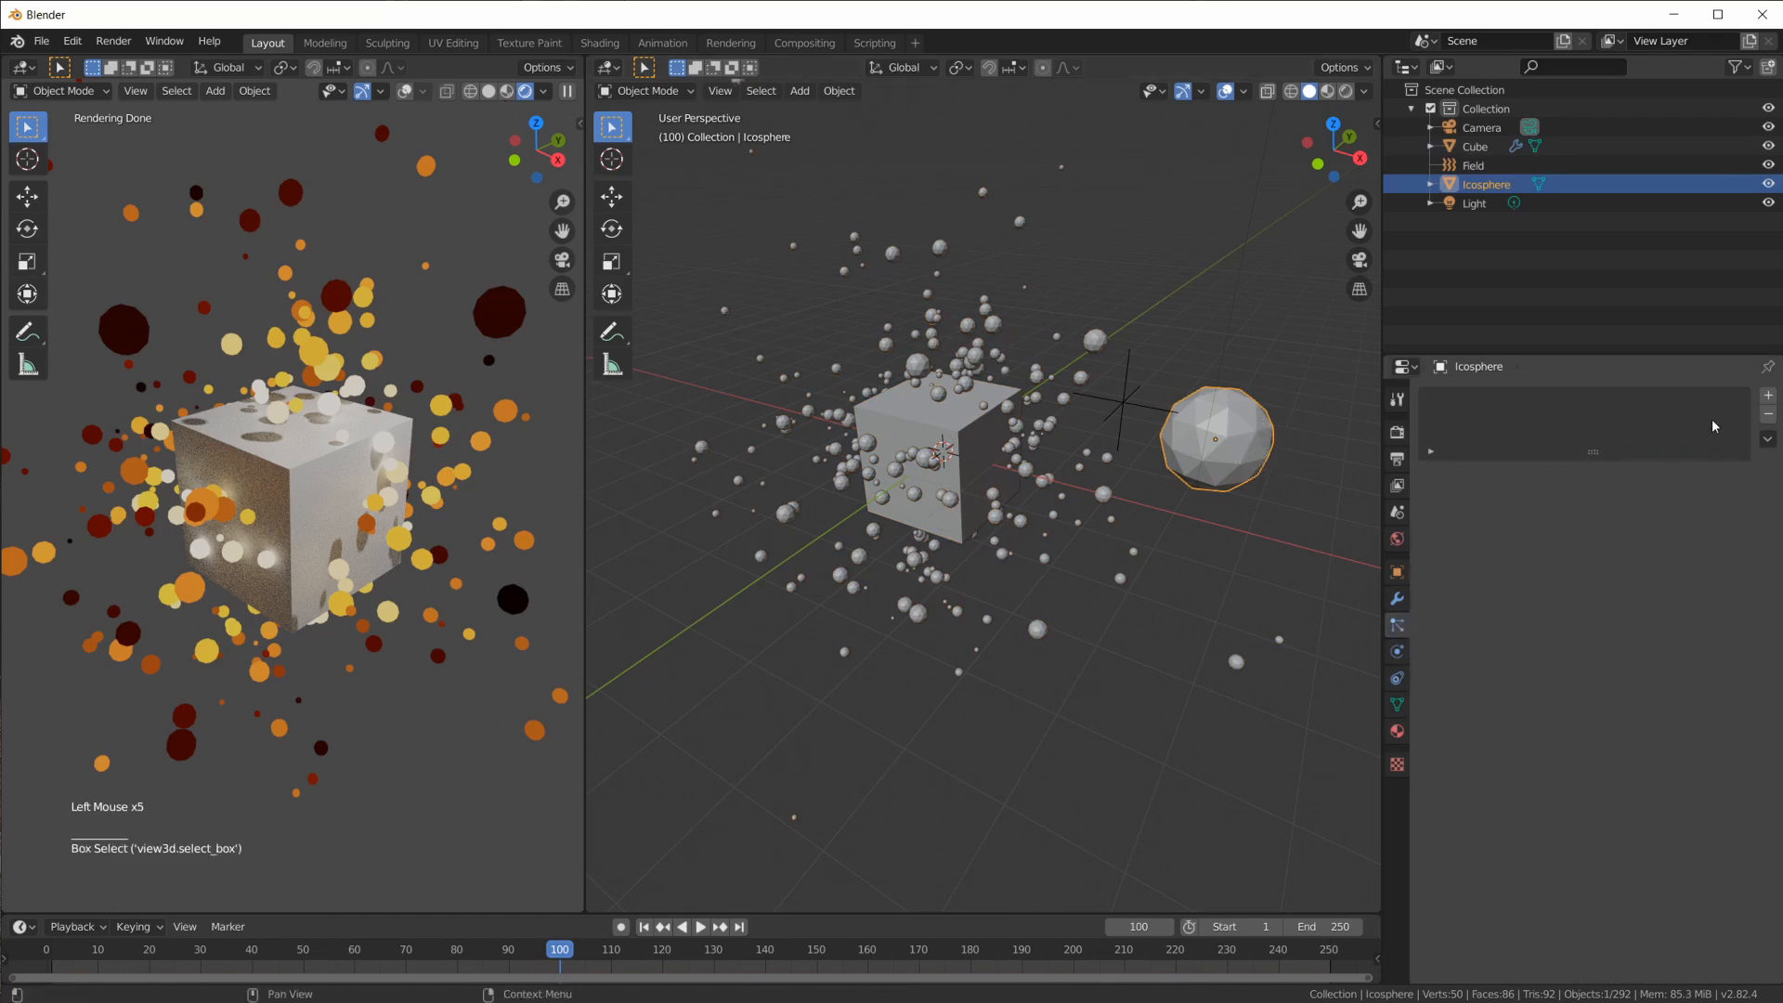
pyautogui.click(1770, 398)
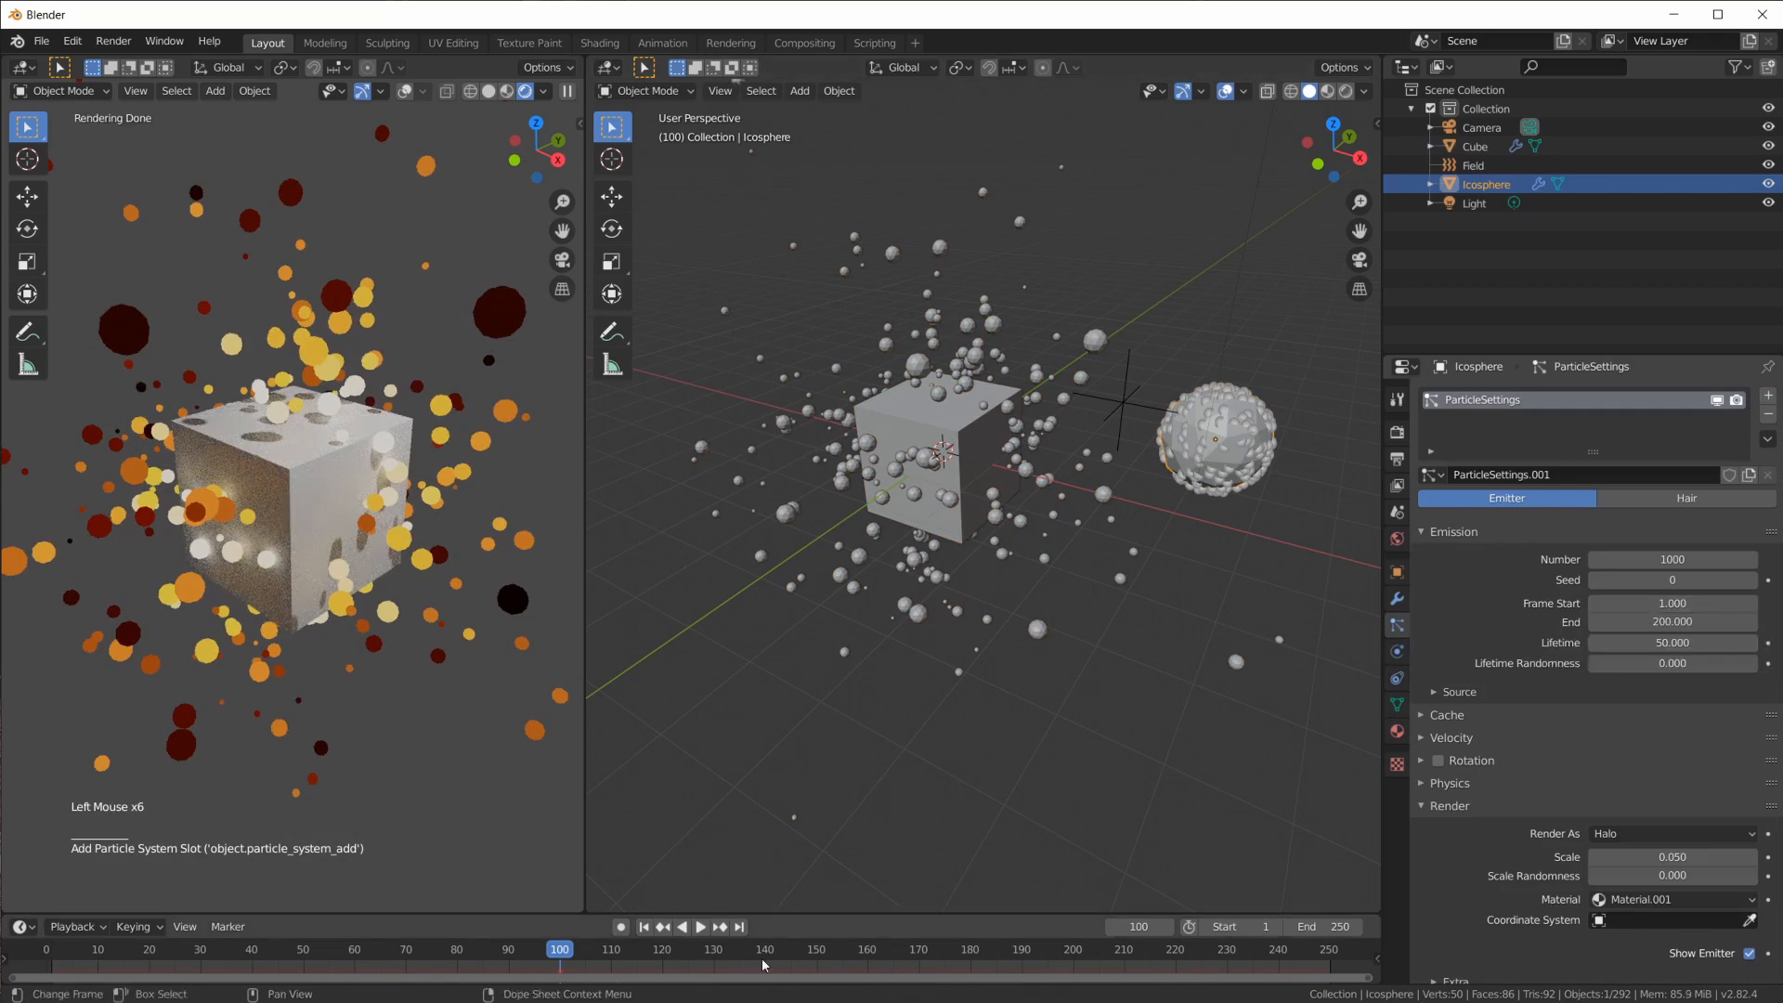
# Play the animation from the first frame to watch the icosphere's particles, and stop it at frame 32
pyautogui.click(642, 928)
pyautogui.click(700, 928)
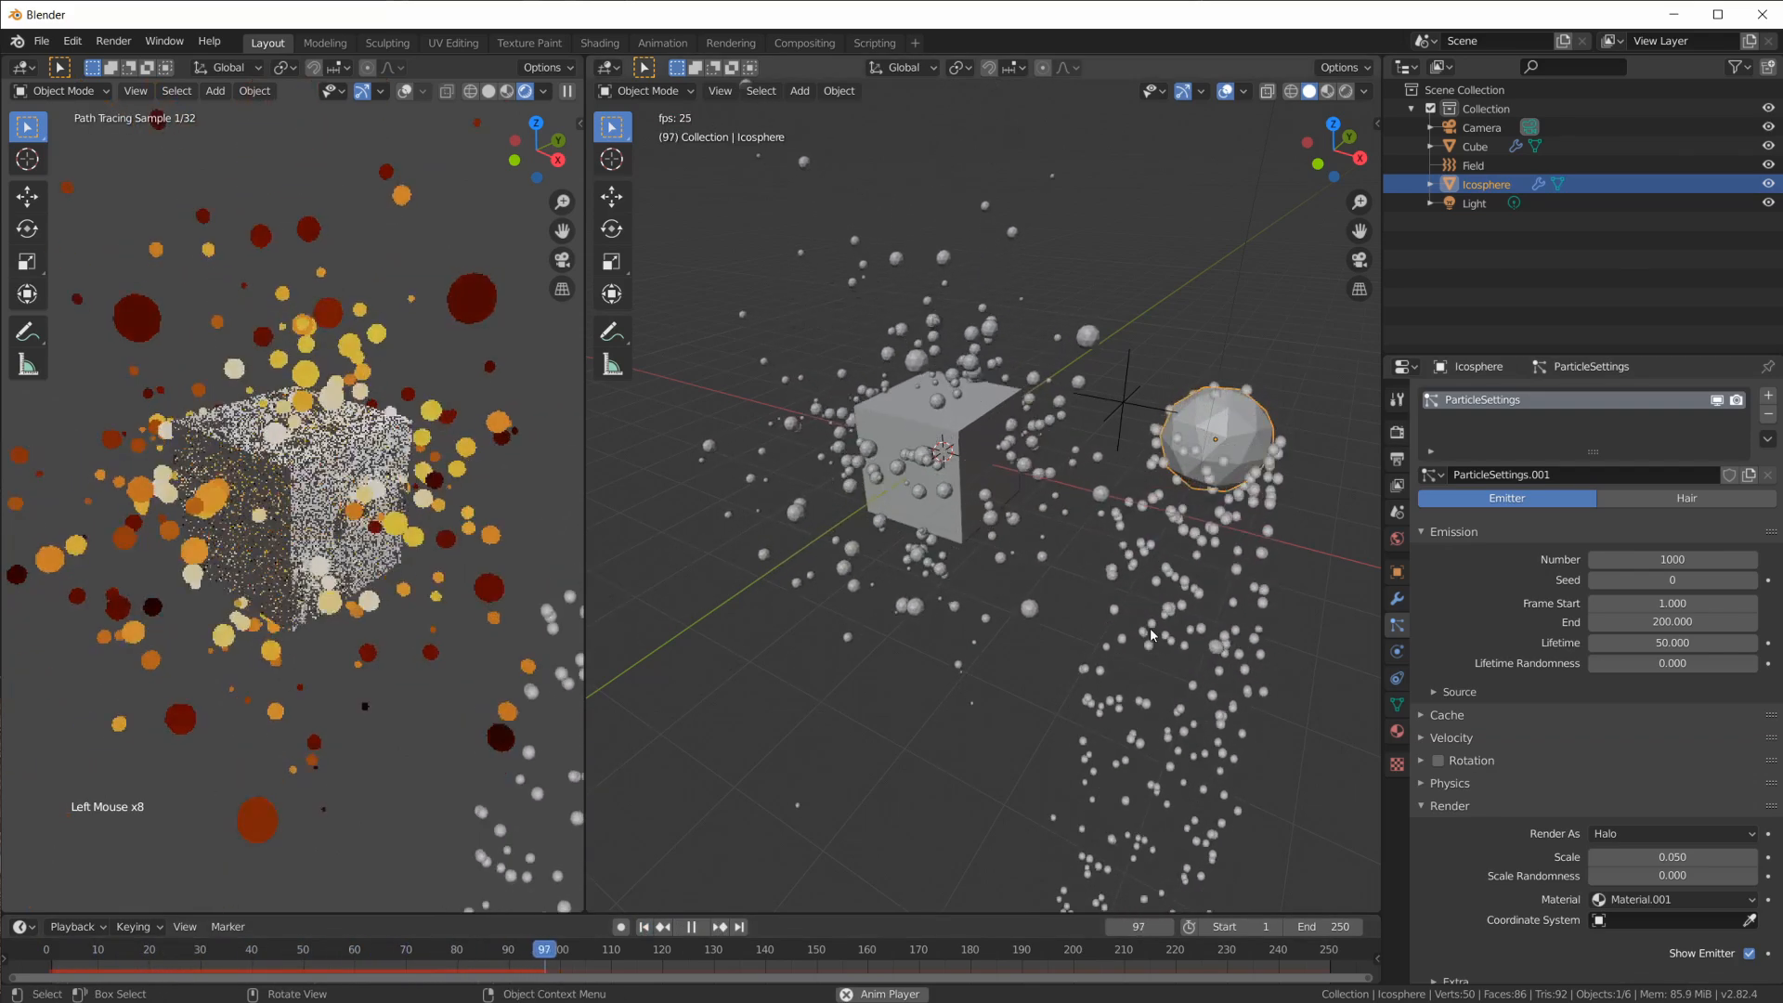
pyautogui.scroll(1, 1257, 580)
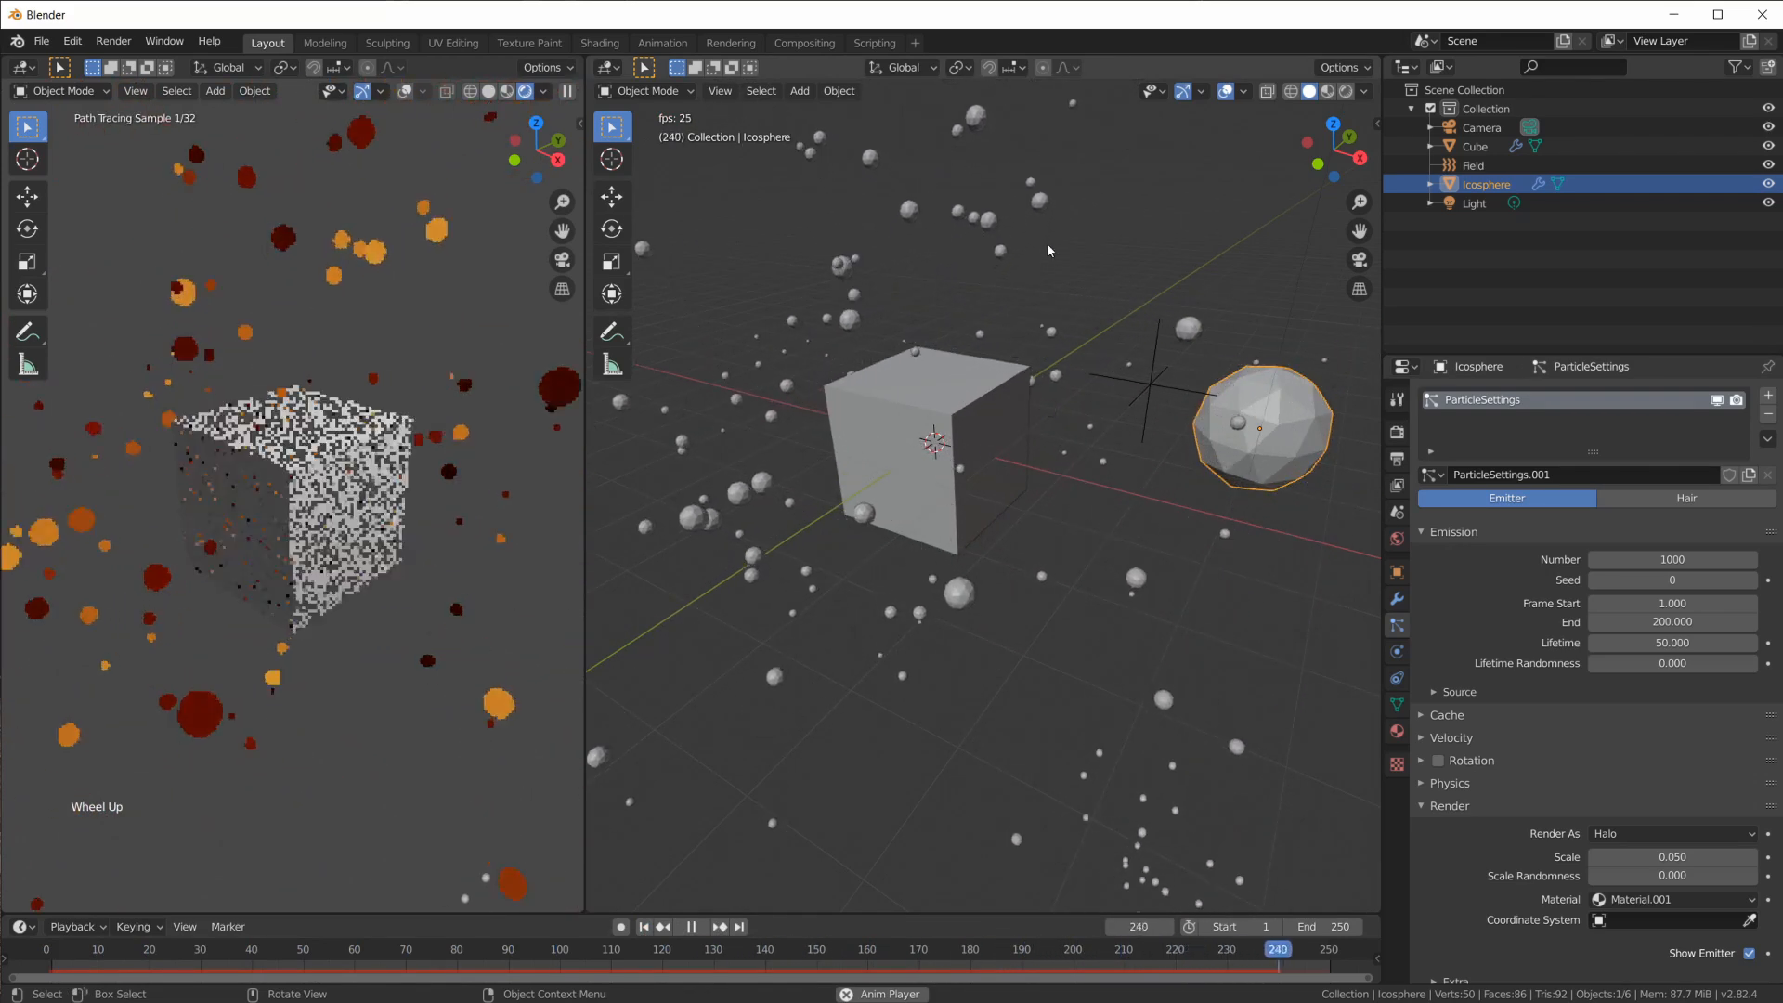
pyautogui.press('space')
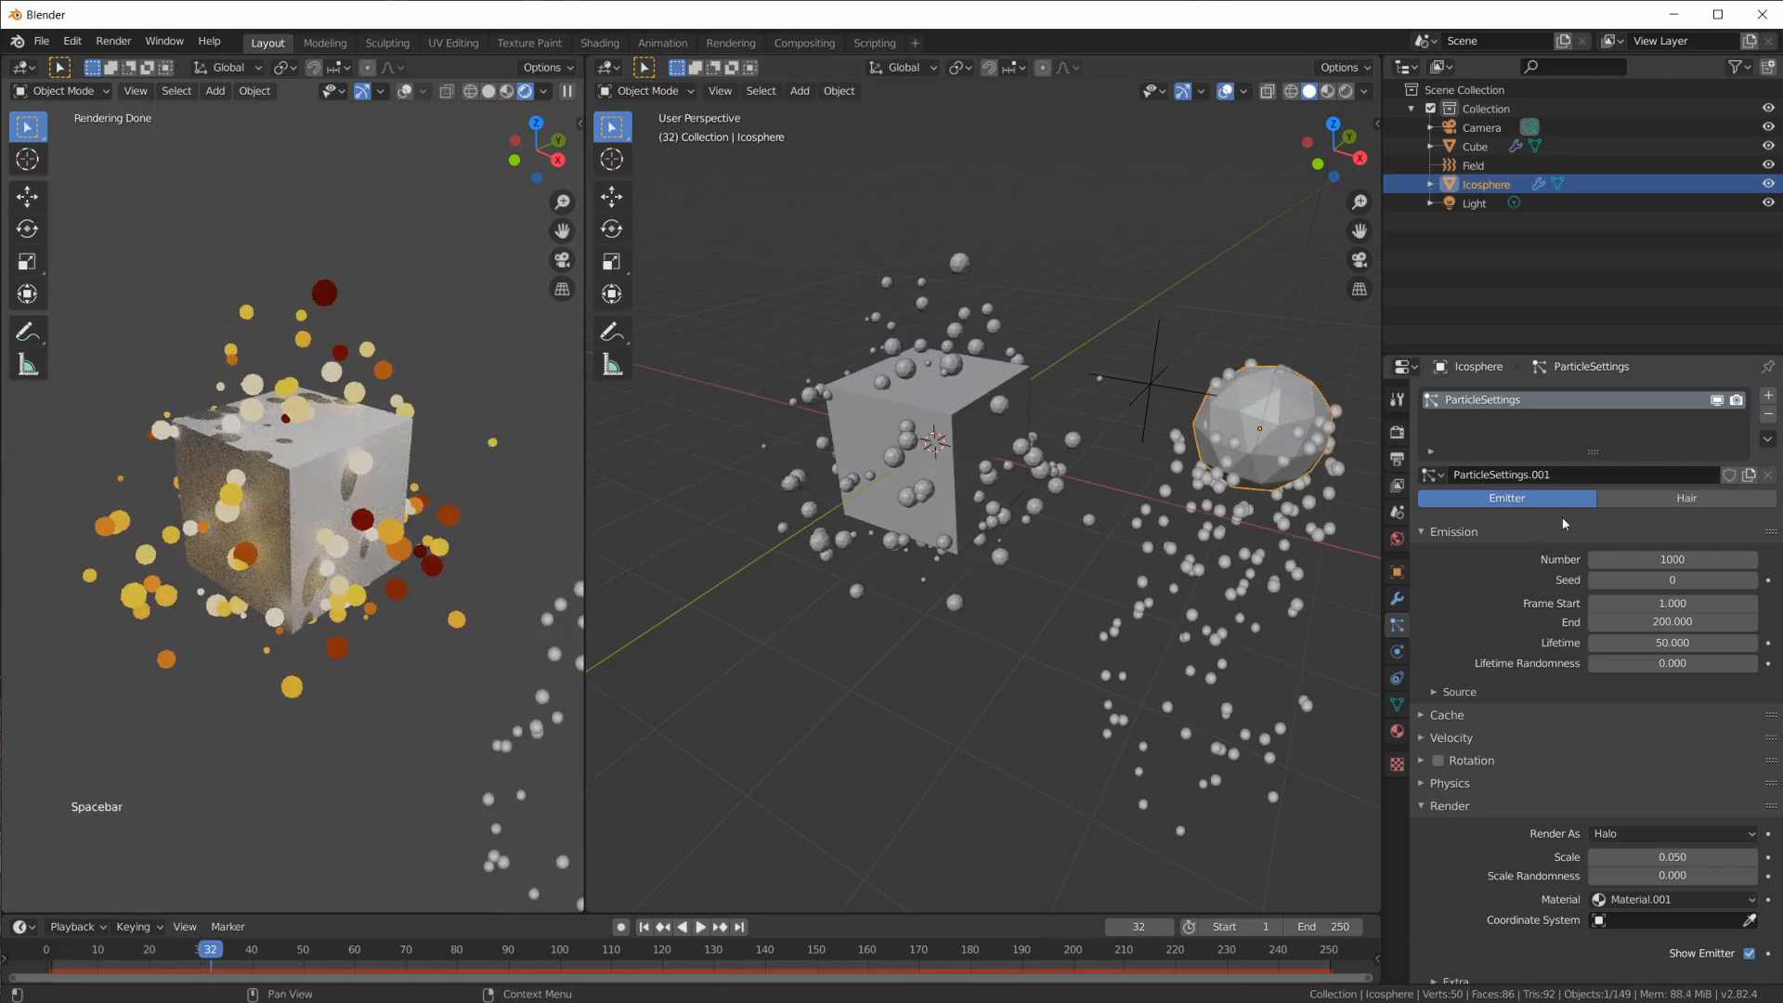
# Expand the icosphere's particle Source settings, check the Emit From options and compare the emission values with the cube's
pyautogui.click(1438, 694)
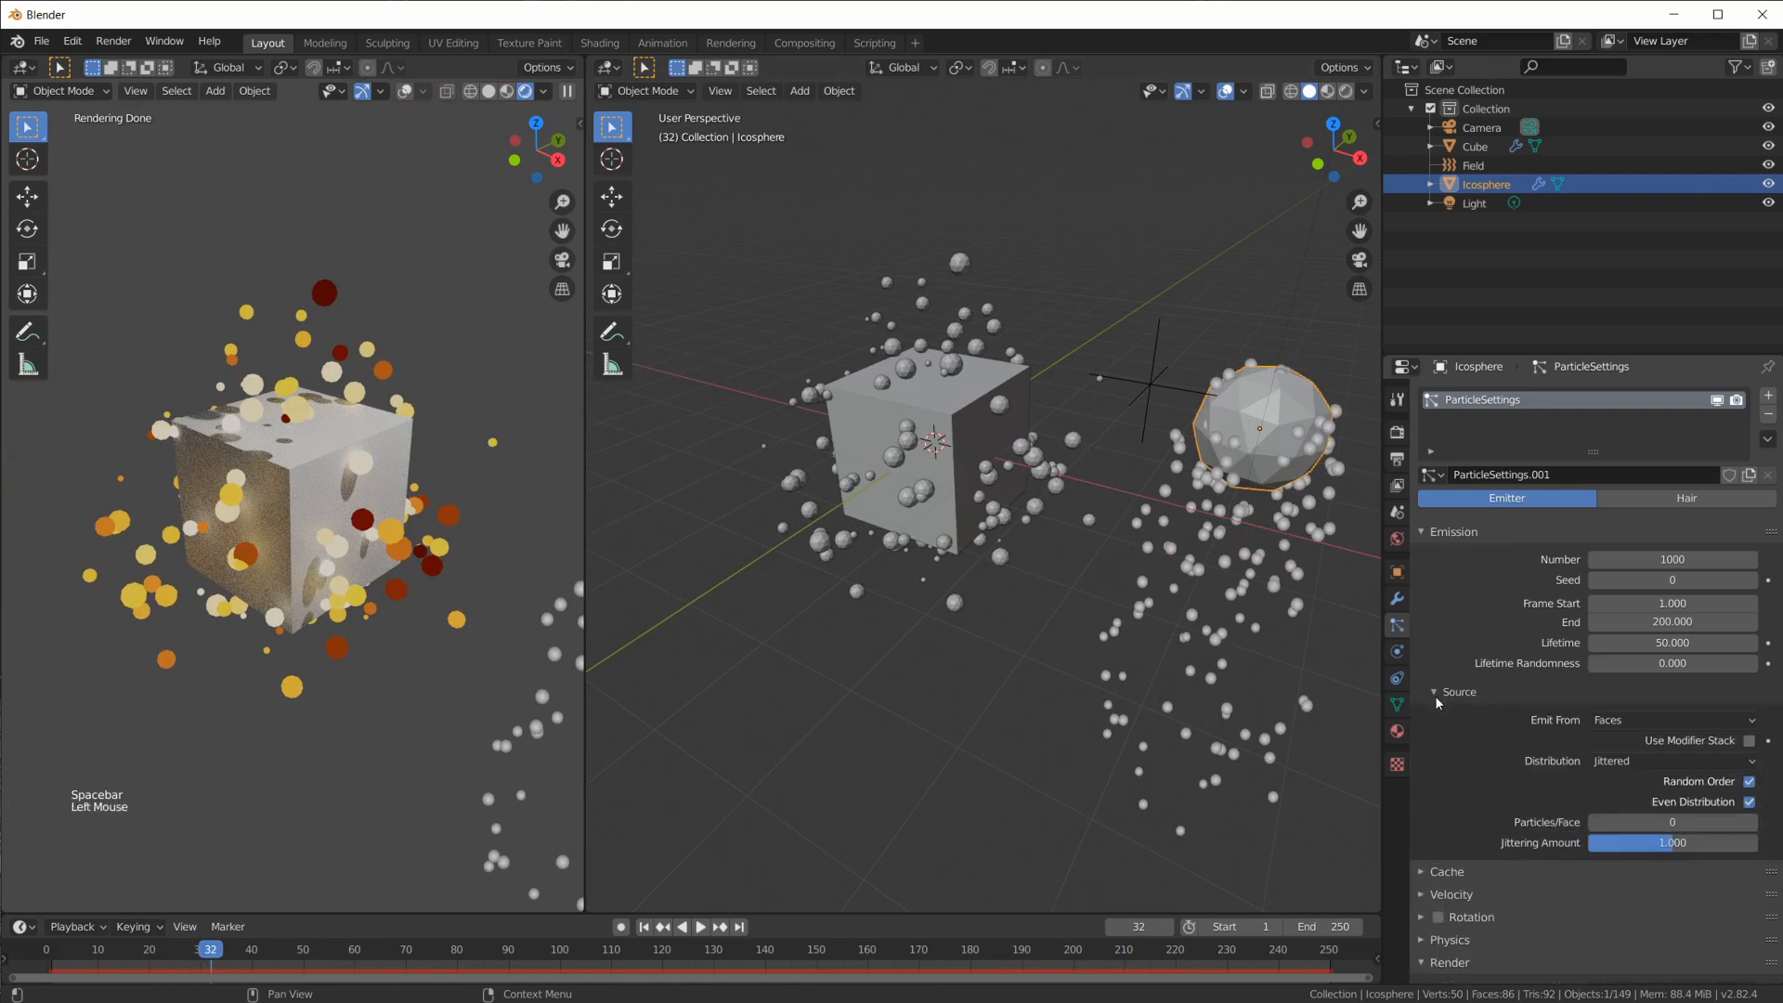
pyautogui.click(1633, 721)
pyautogui.keyDown('shift'); pyautogui.scroll(-1, 1252, 534); pyautogui.keyUp('shift')
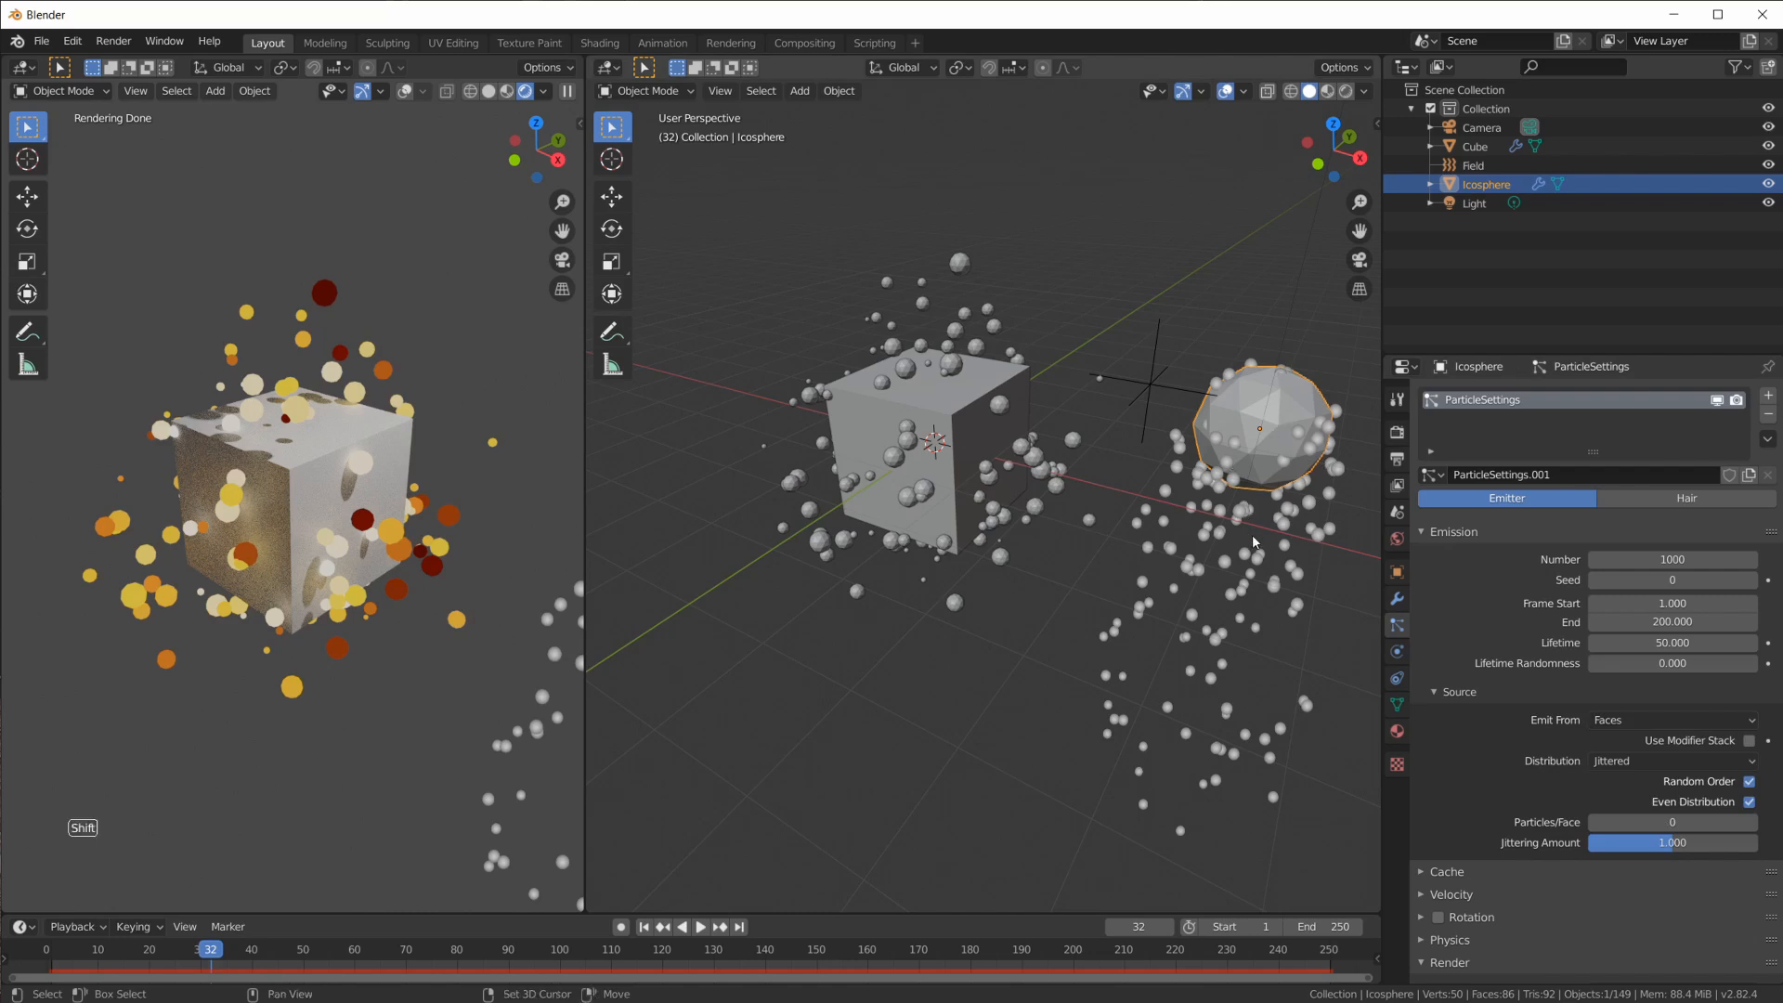
pyautogui.scroll(-3, 1251, 533)
pyautogui.scroll(1, 1252, 533)
pyautogui.keyDown('shift'); pyautogui.moveTo(1257, 566); pyautogui.dragTo(1240, 589, button='middle'); pyautogui.keyUp('shift')
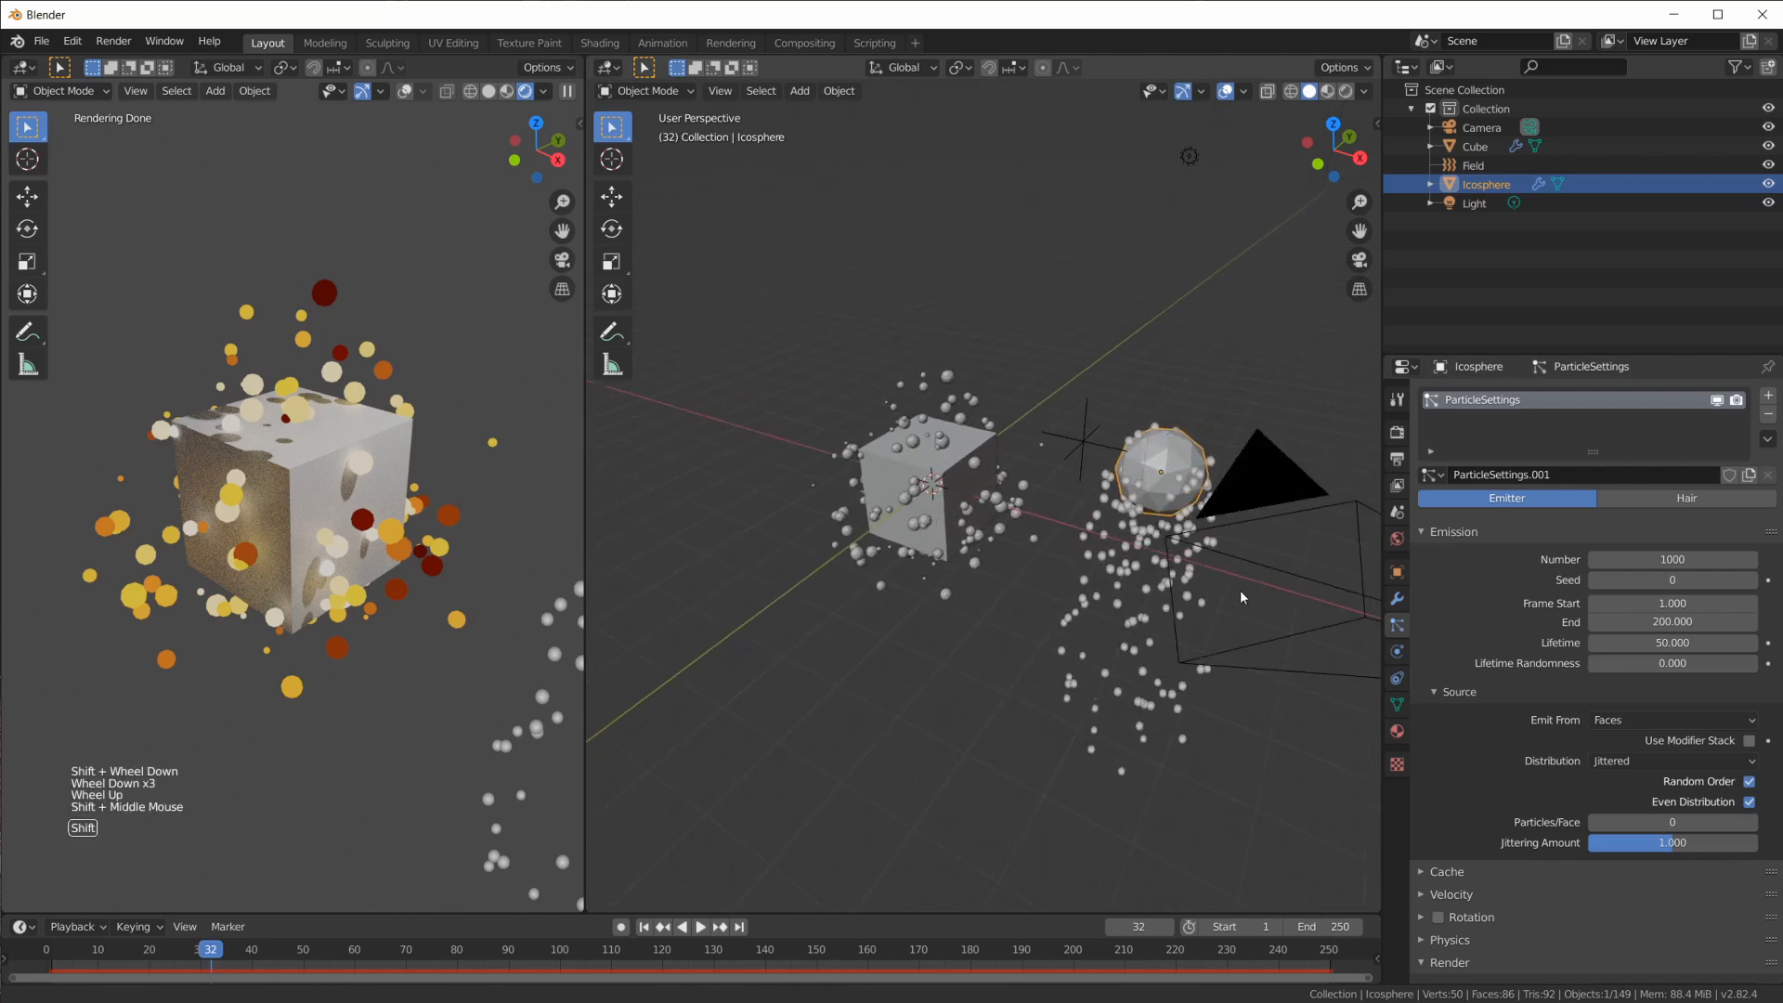
pyautogui.moveTo(1172, 536)
pyautogui.mouseDown(button='middle')
pyautogui.moveTo(1213, 532)
pyautogui.moveTo(1185, 559)
pyautogui.mouseUp(button='middle')
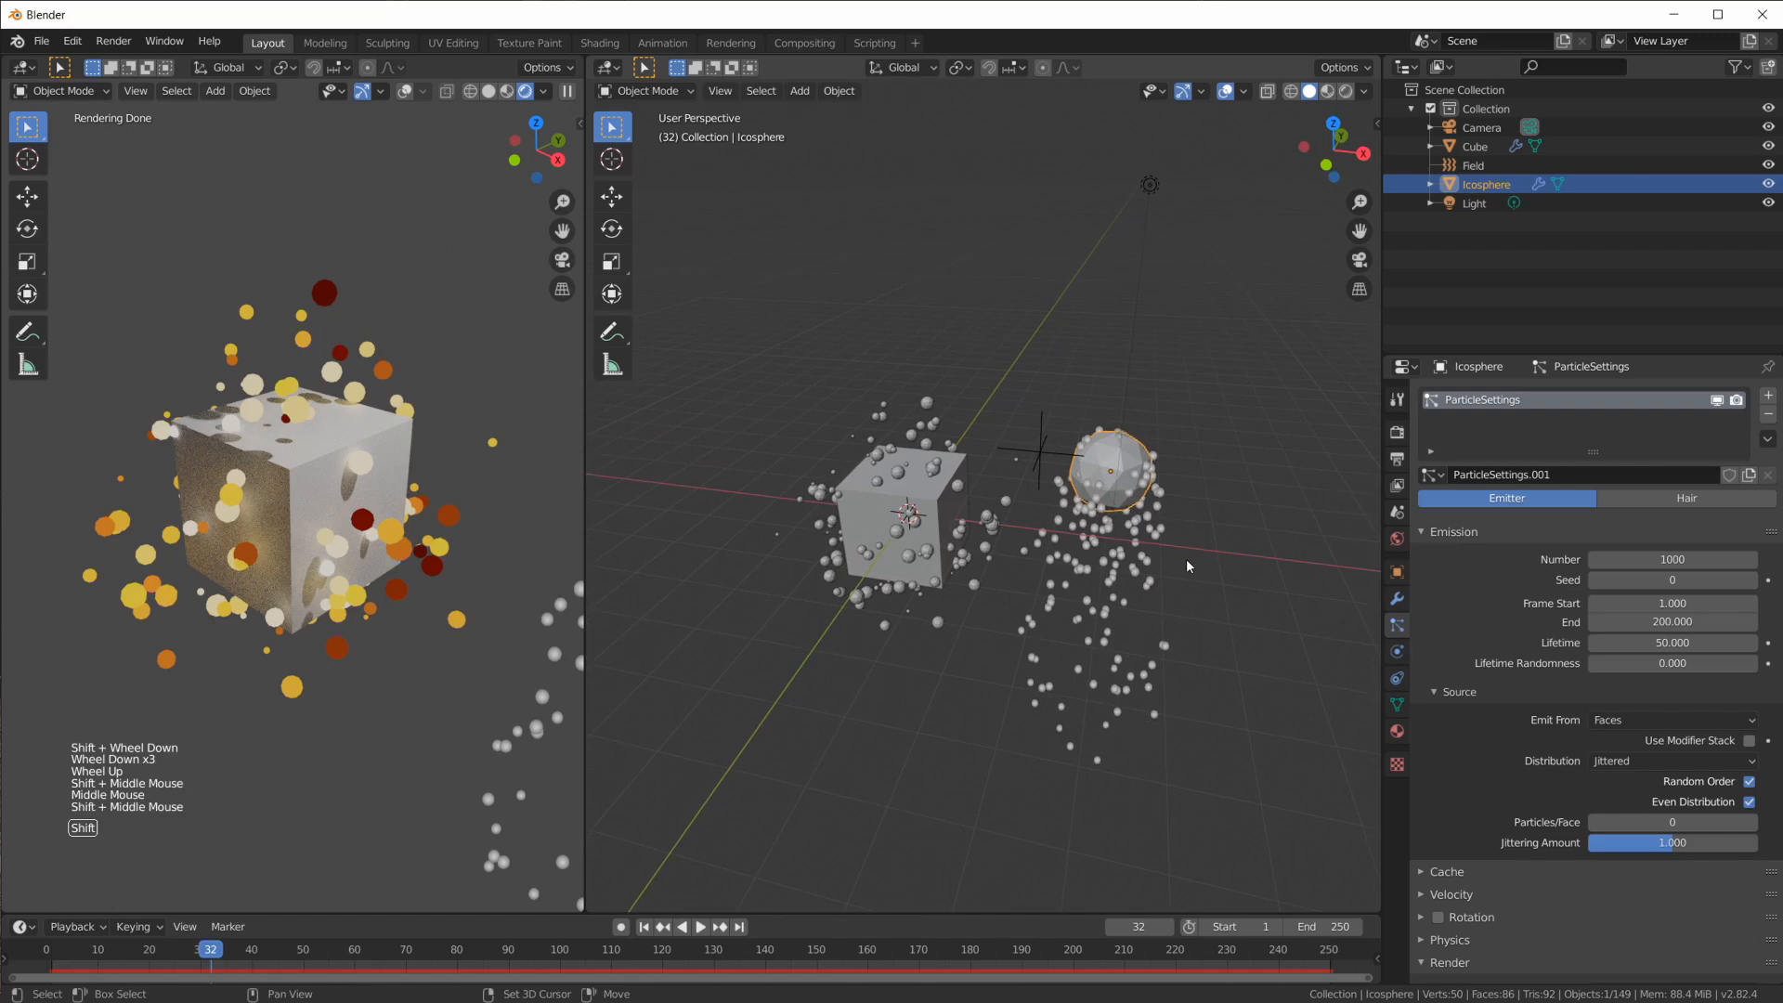
pyautogui.scroll(3, 1114, 483)
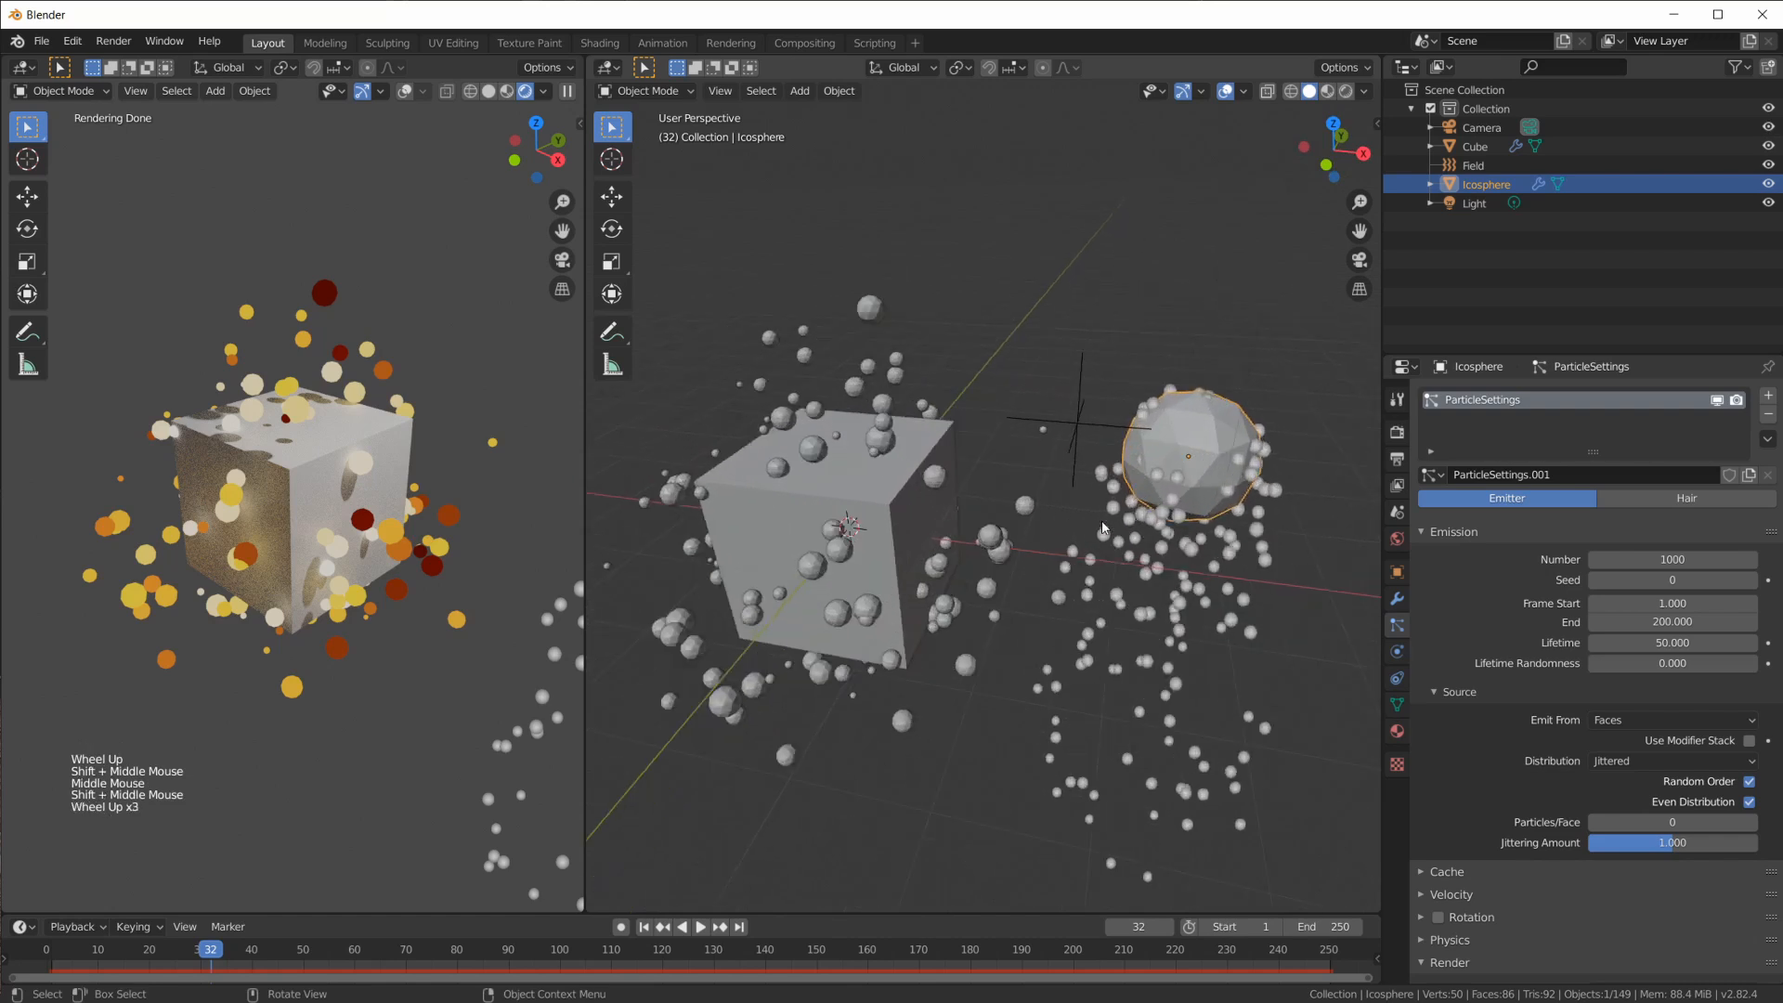
pyautogui.click(888, 511)
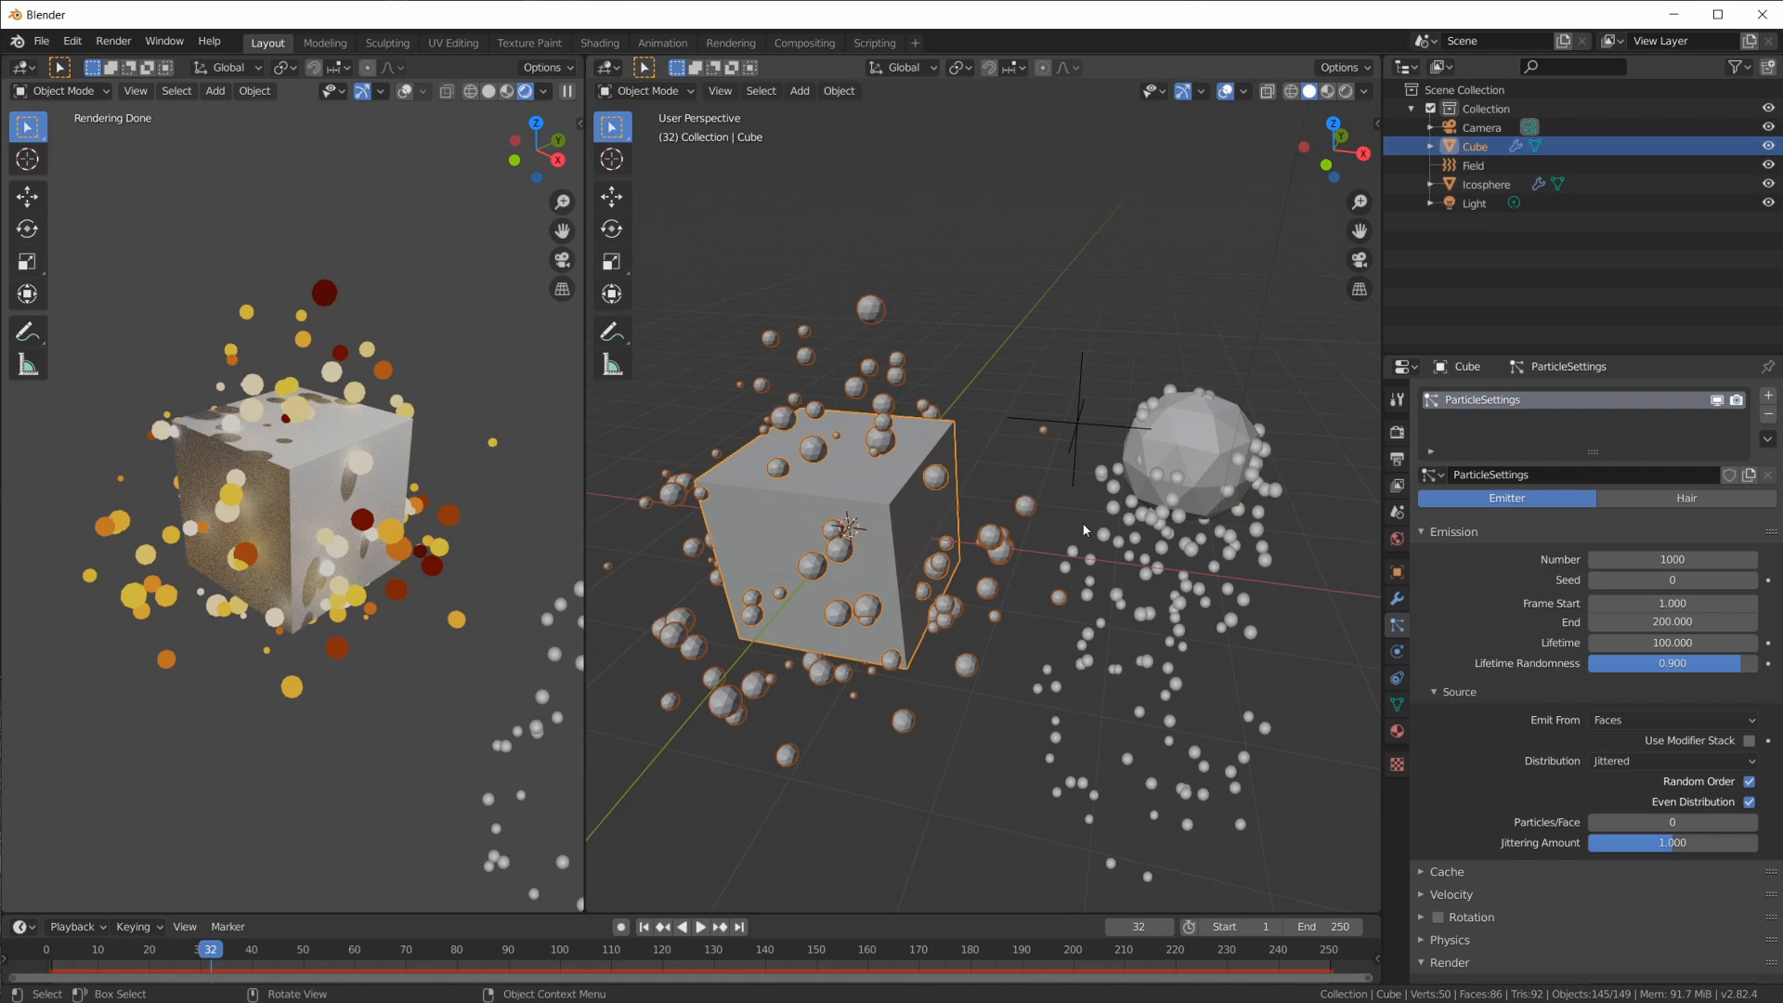
pyautogui.click(1192, 450)
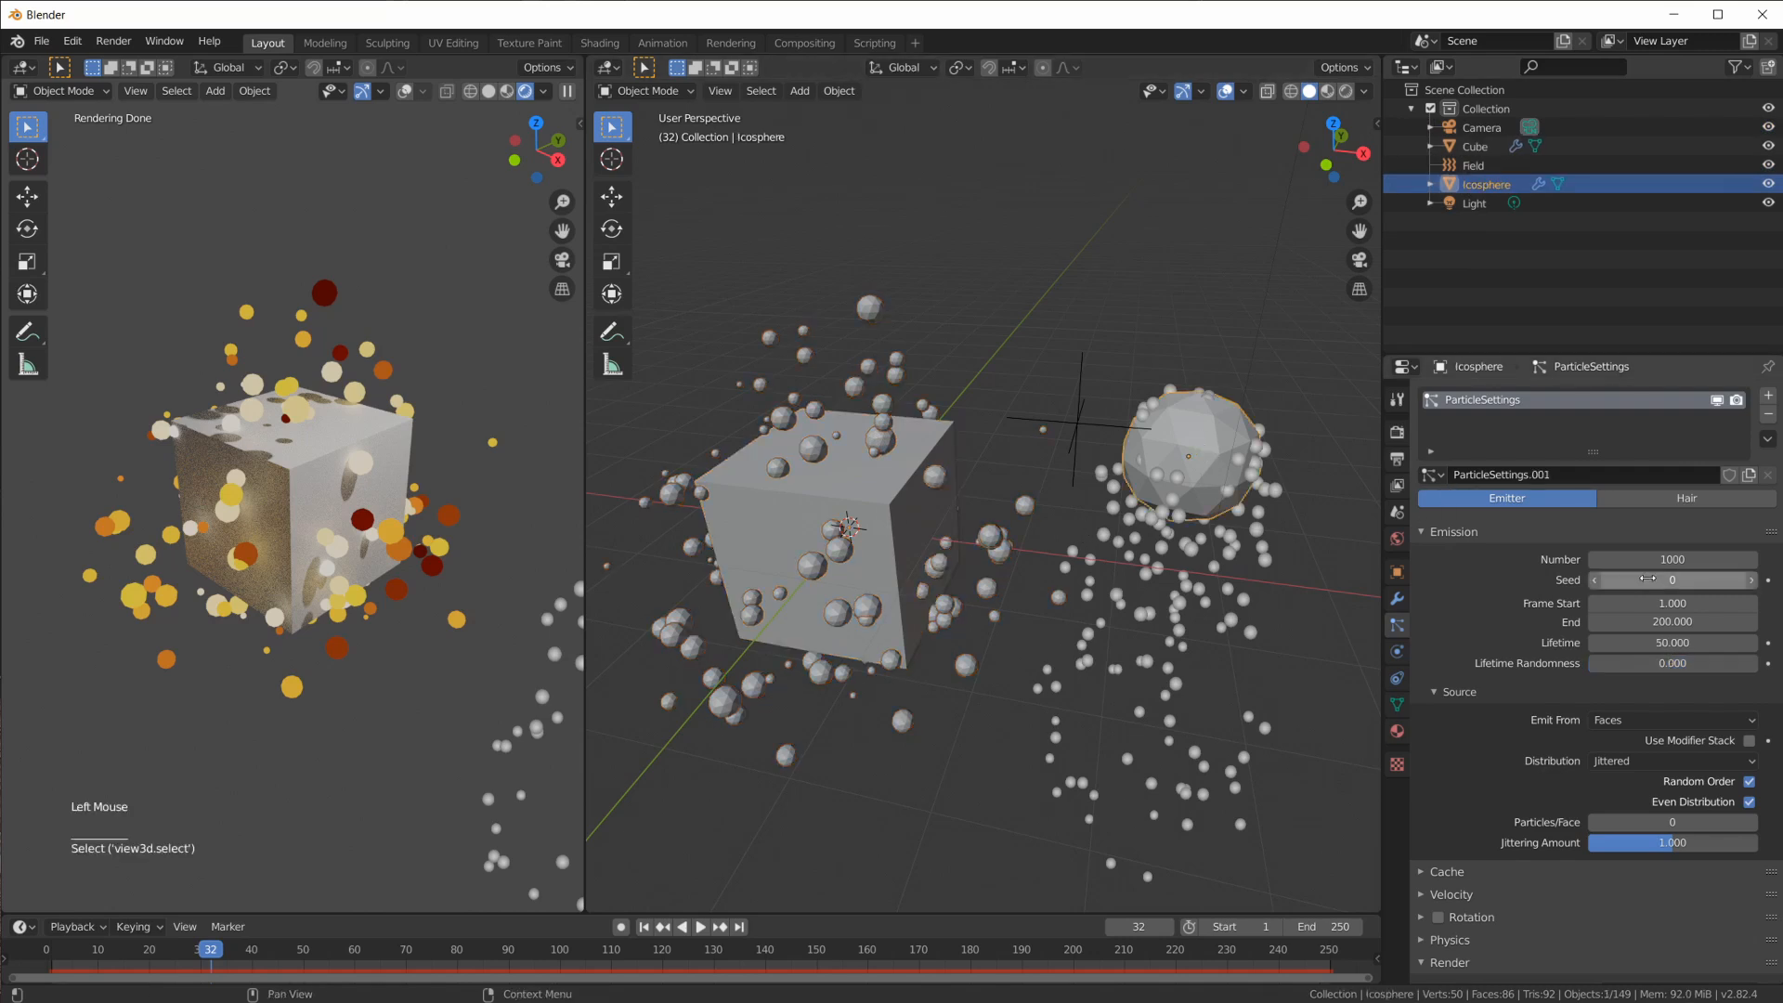
# Delete the icosphere together with its particle system
pyautogui.moveTo(1184, 435); pyautogui.dragTo(1184, 510)
pyautogui.click(1186, 427)
pyautogui.click(1177, 315)
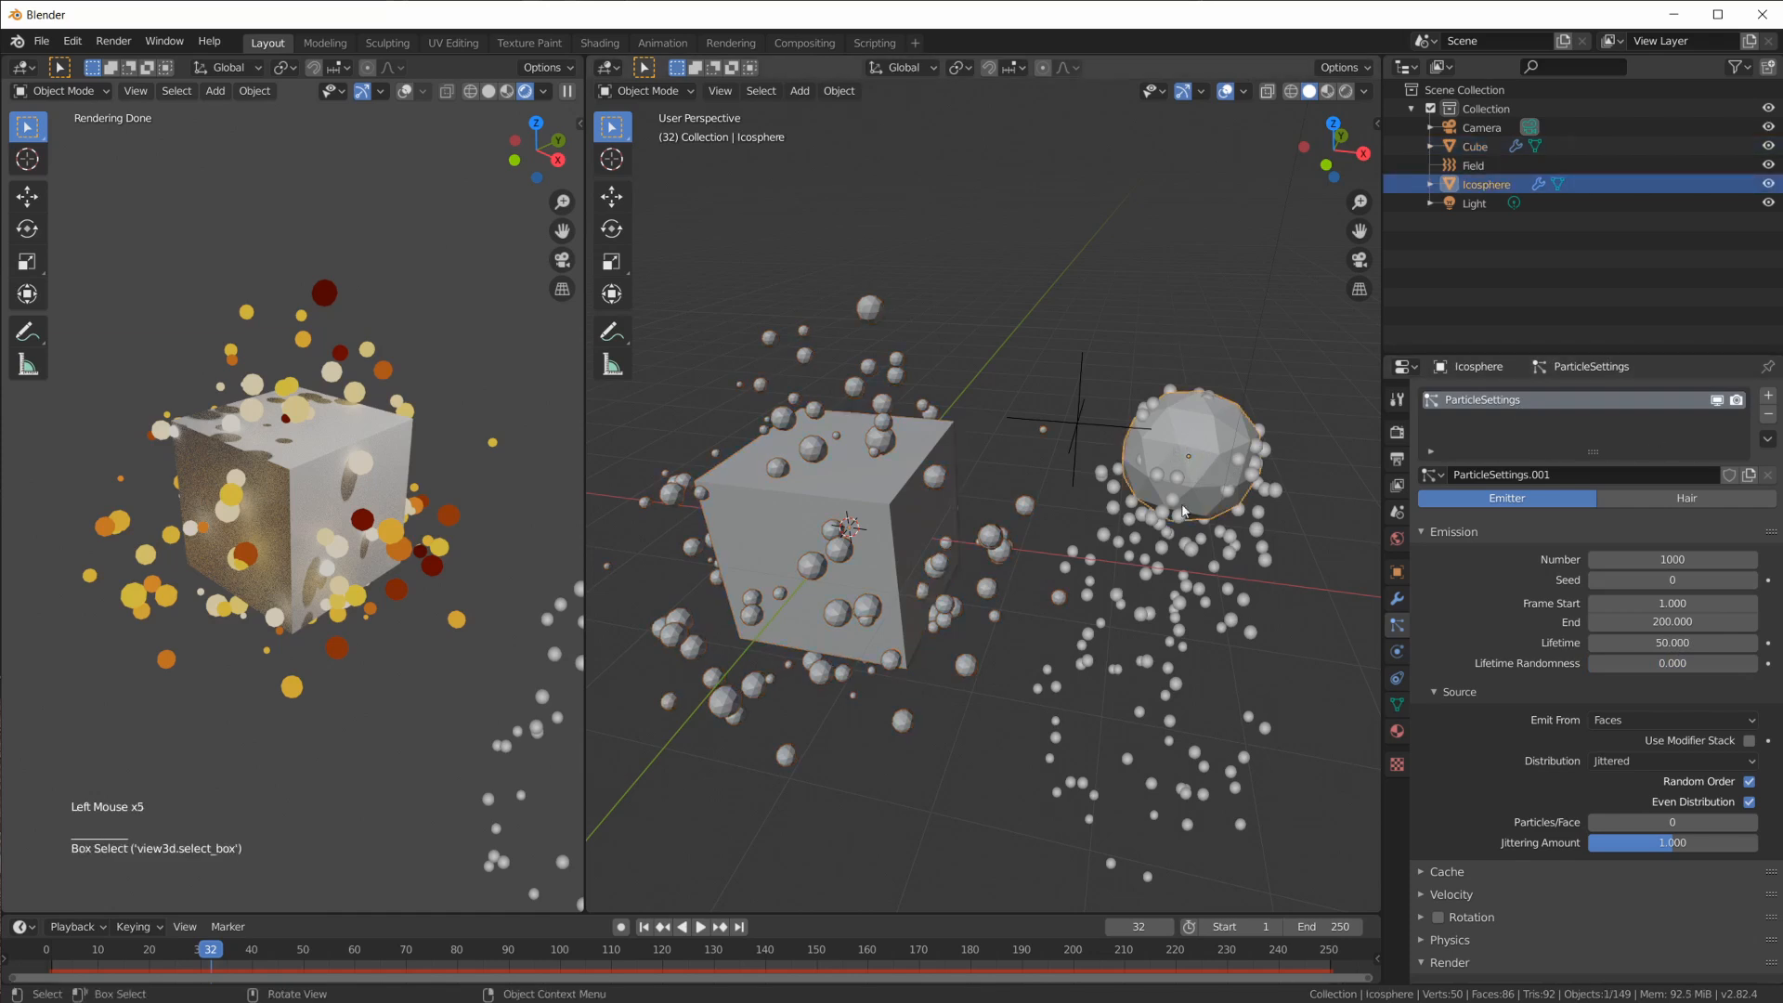
pyautogui.press('x')
pyautogui.press('x')
# Add a new Ico Sphere mesh at the scene centre, inside the cube
pyautogui.moveTo(1072, 578)
pyautogui.keyDown('shift'); pyautogui.mouseDown(button='middle')
pyautogui.moveTo(1092, 628)
pyautogui.moveTo(1077, 577)
pyautogui.mouseUp(button='middle'); pyautogui.keyUp('shift')
pyautogui.hotkey('shift', 'a')
pyautogui.moveTo(1077, 586)
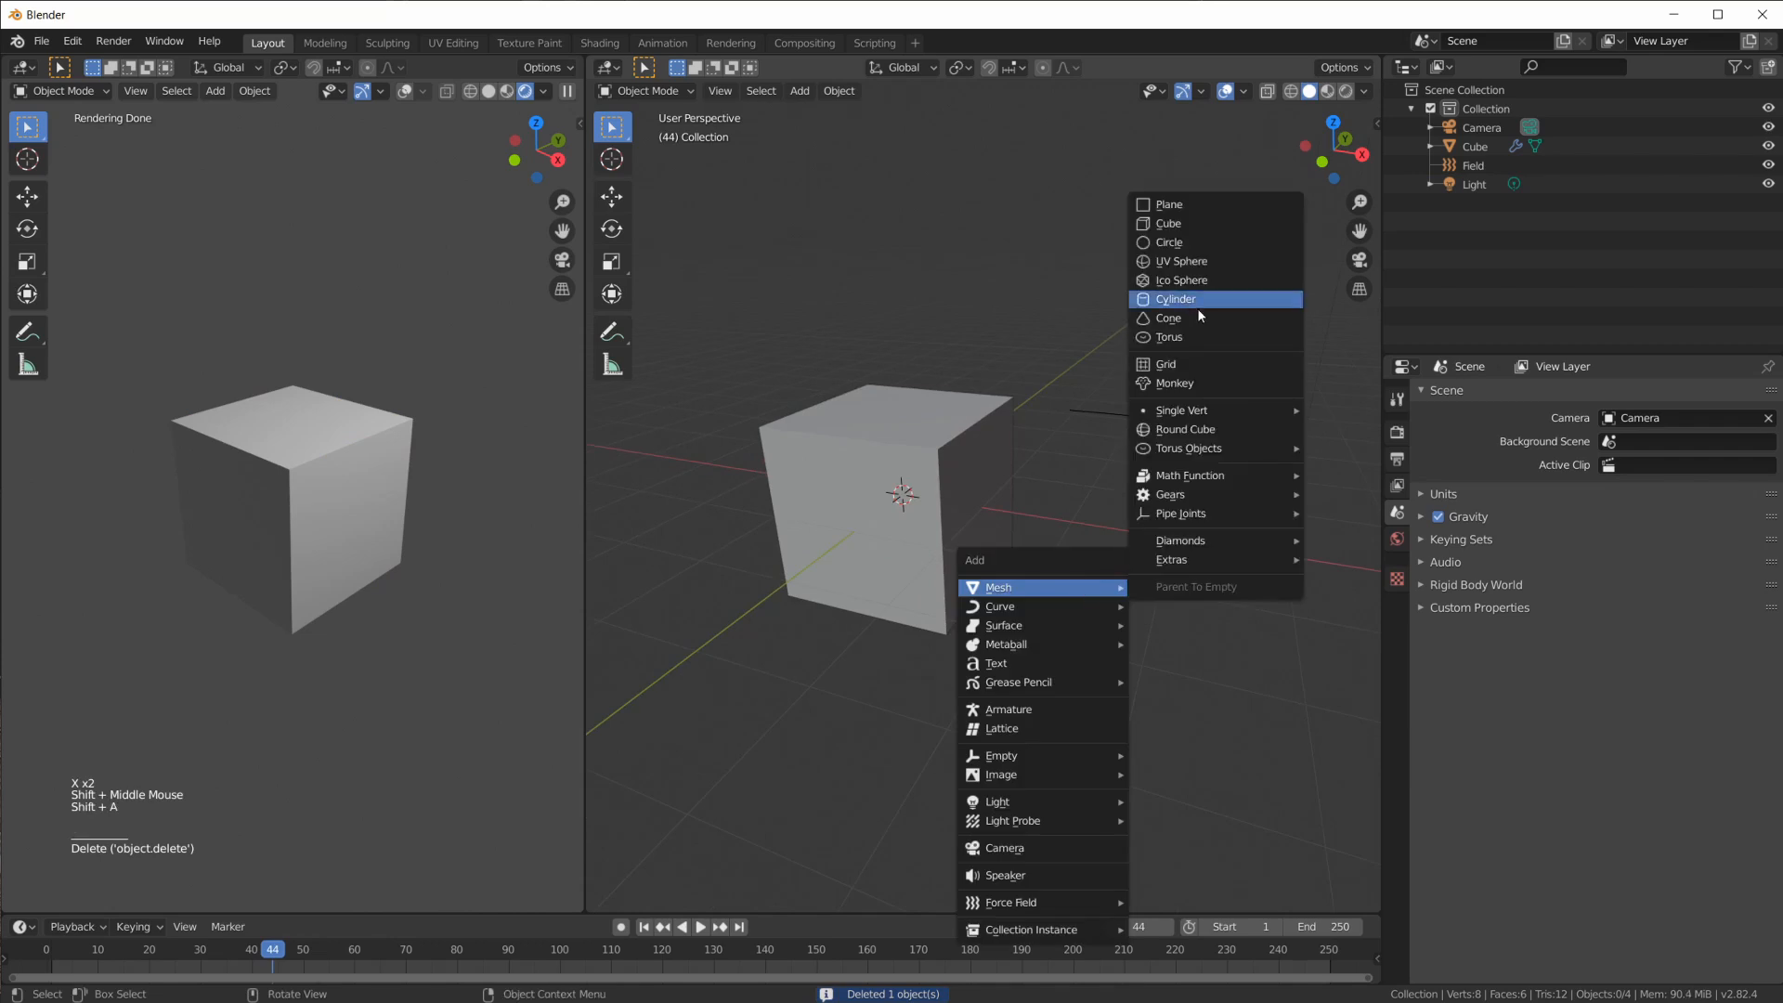
pyautogui.click(1196, 280)
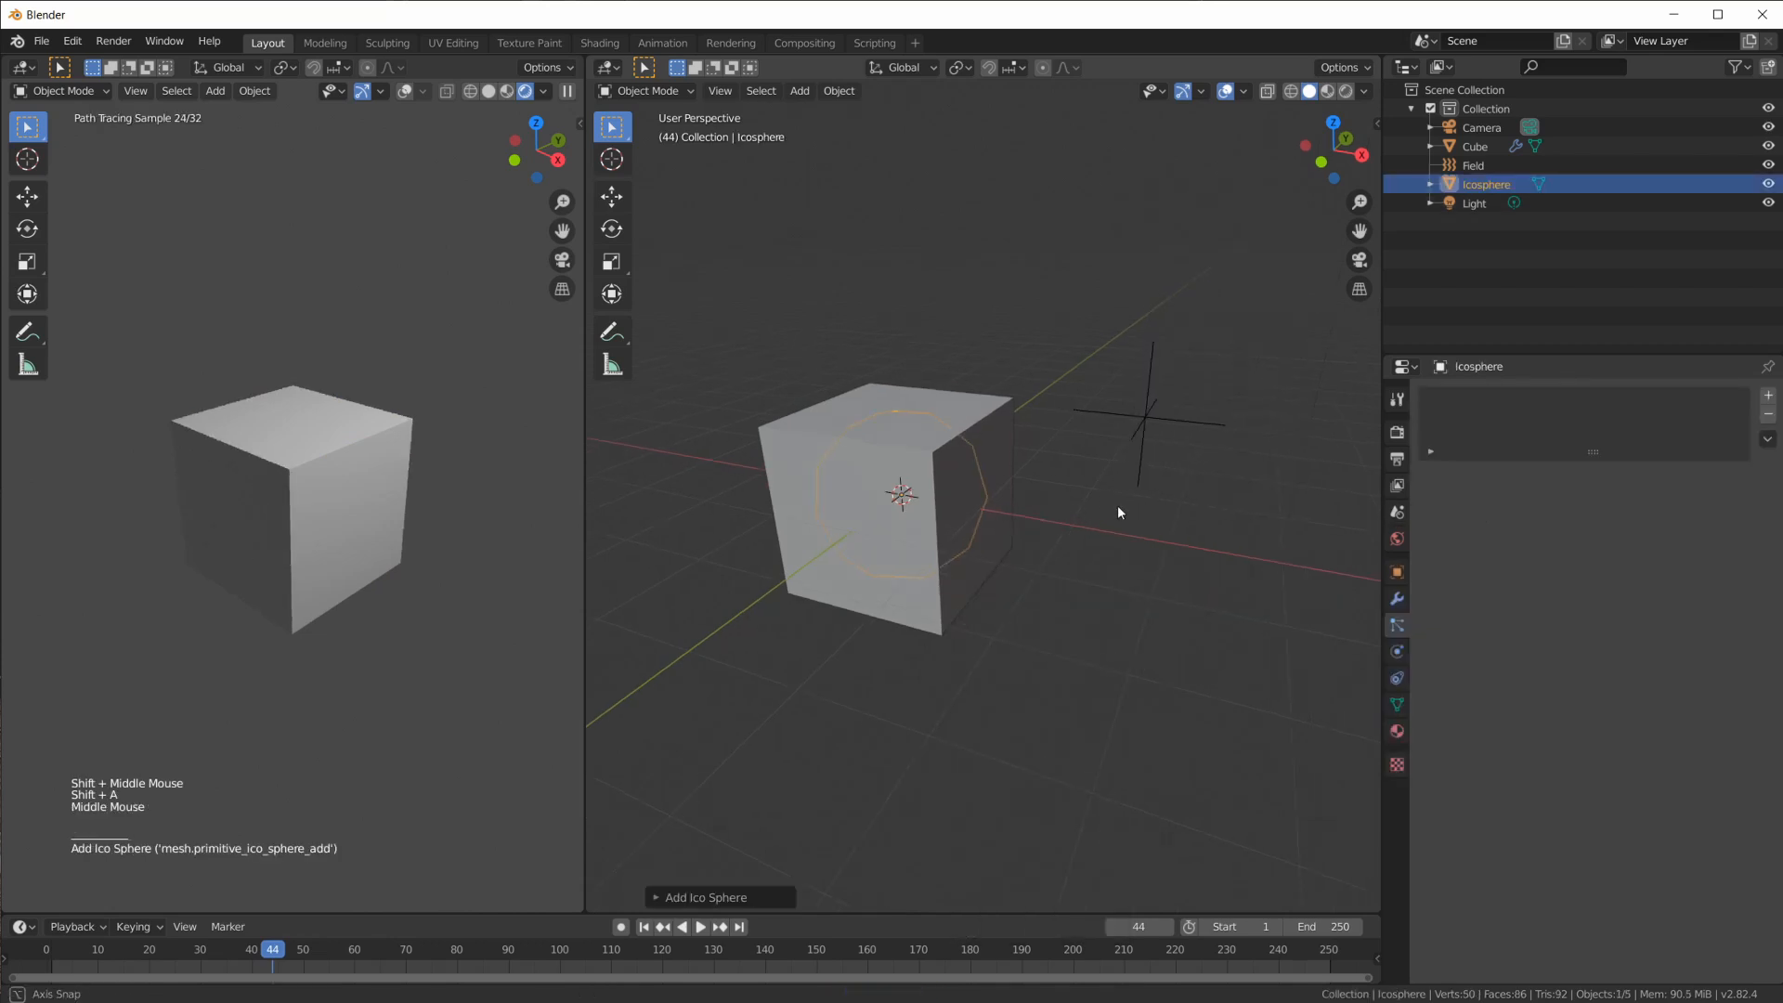
pyautogui.moveTo(1118, 505); pyautogui.dragTo(910, 451, button='middle')
pyautogui.moveTo(1006, 525); pyautogui.dragTo(1103, 467, button='middle')
pyautogui.scroll(-3, 1100, 492)
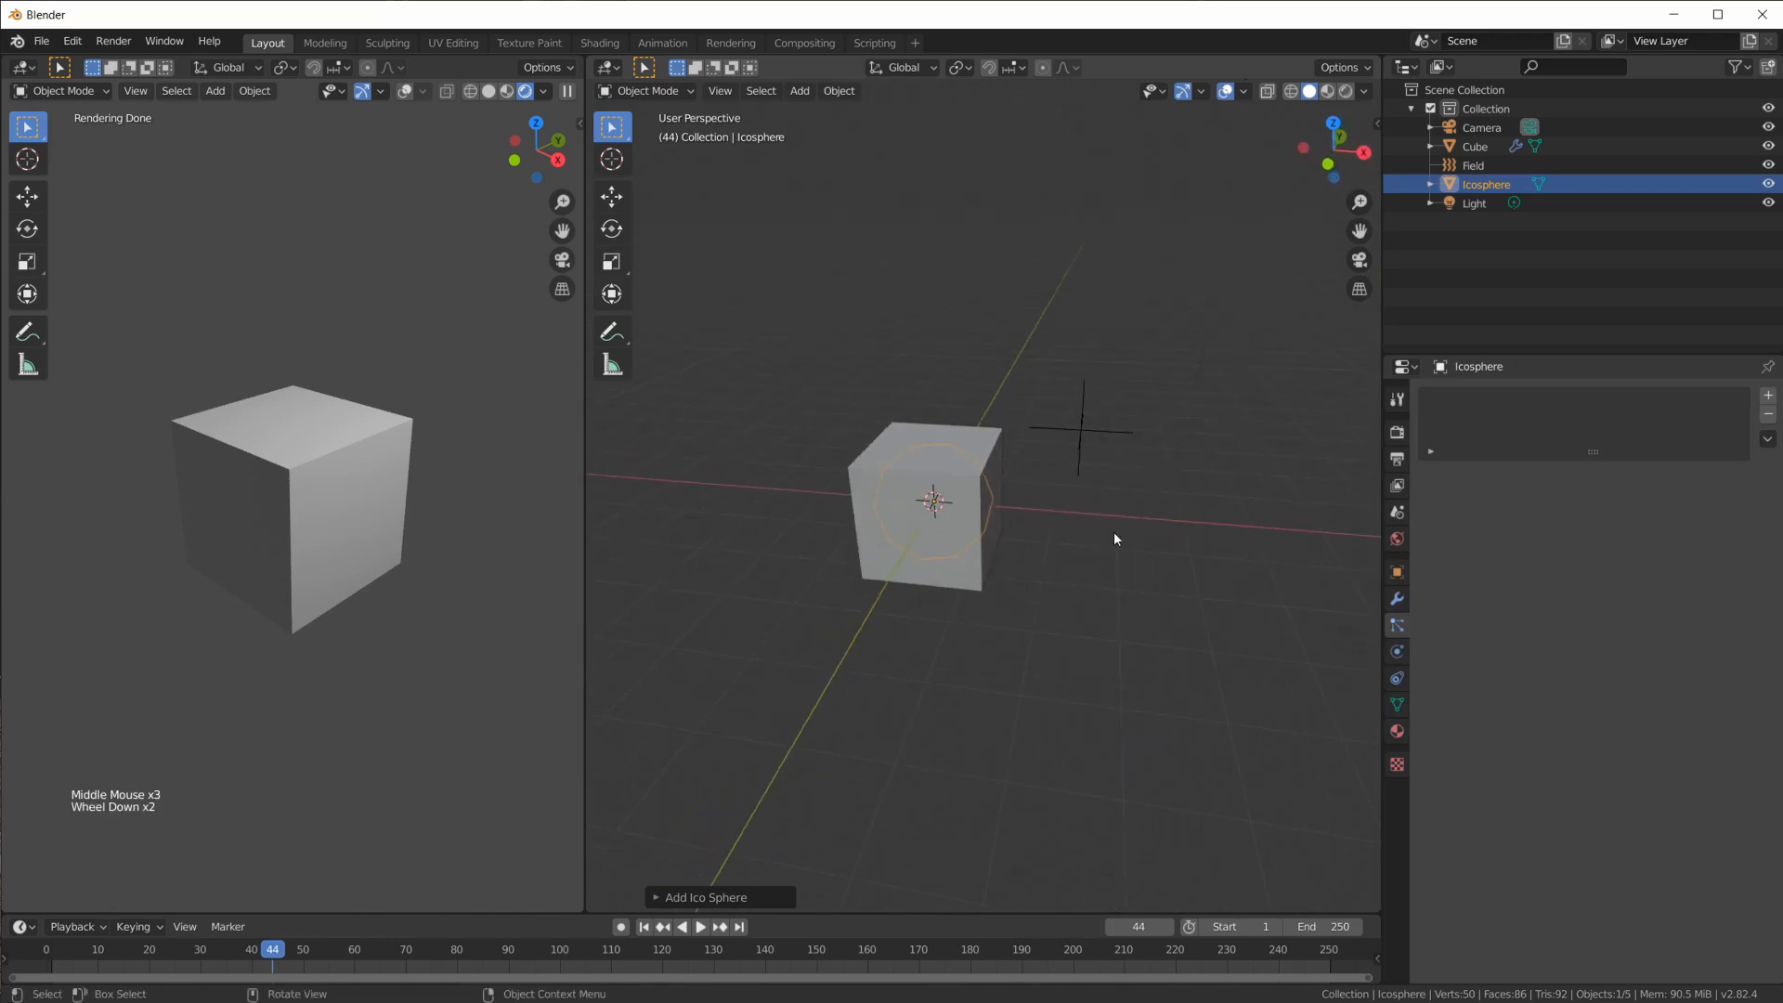
pyautogui.moveTo(1099, 560); pyautogui.dragTo(1070, 556, button='middle')
# Try Halo as the render type of the cube's particle system, and set Render As to None
pyautogui.click(1003, 453)
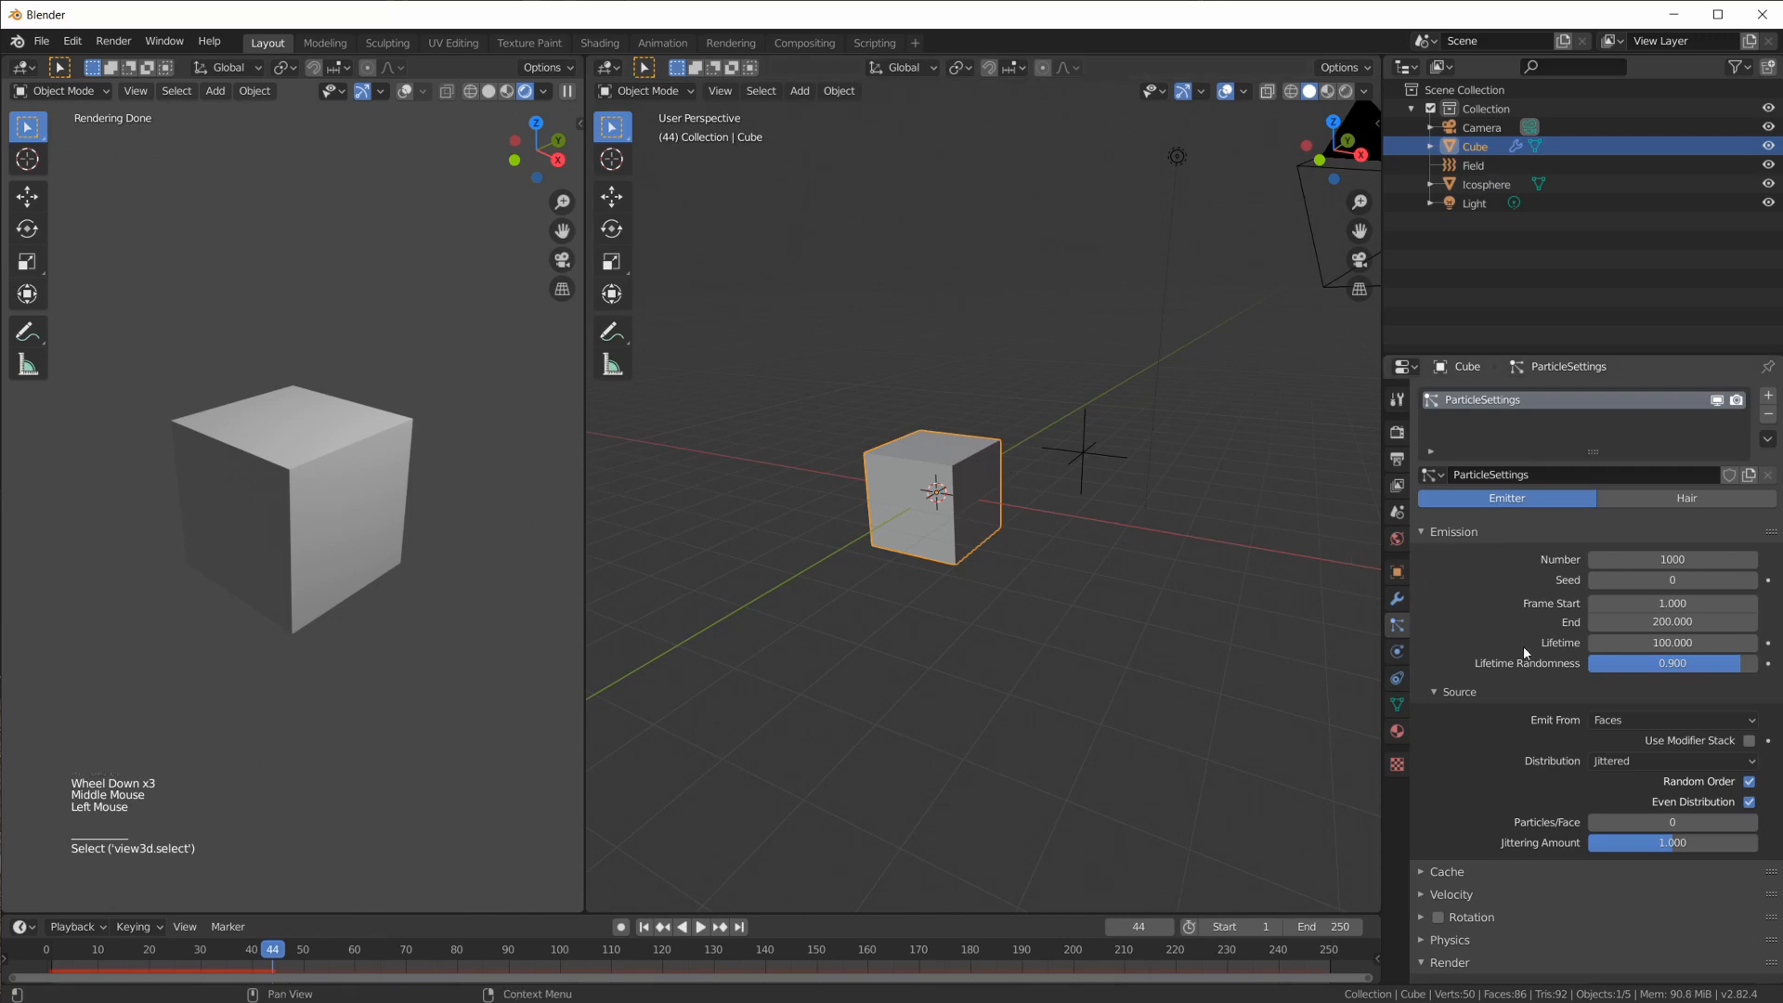
pyautogui.scroll(-10, 1523, 650)
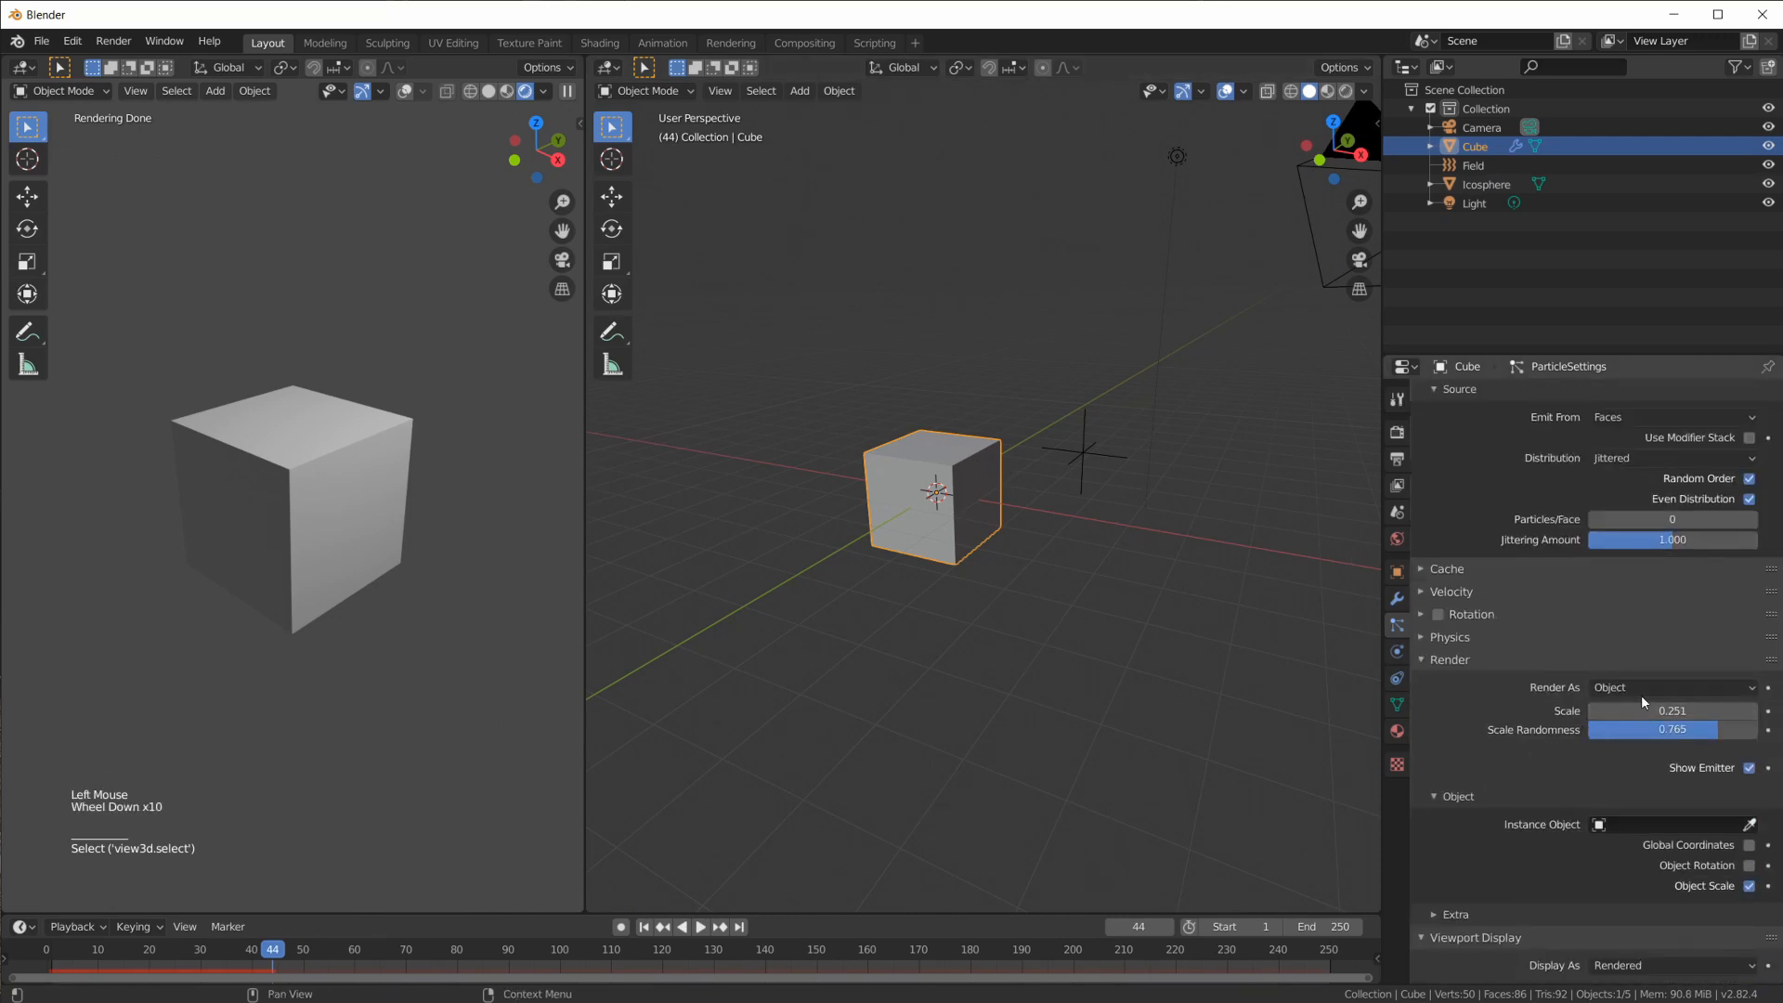
pyautogui.click(1642, 692)
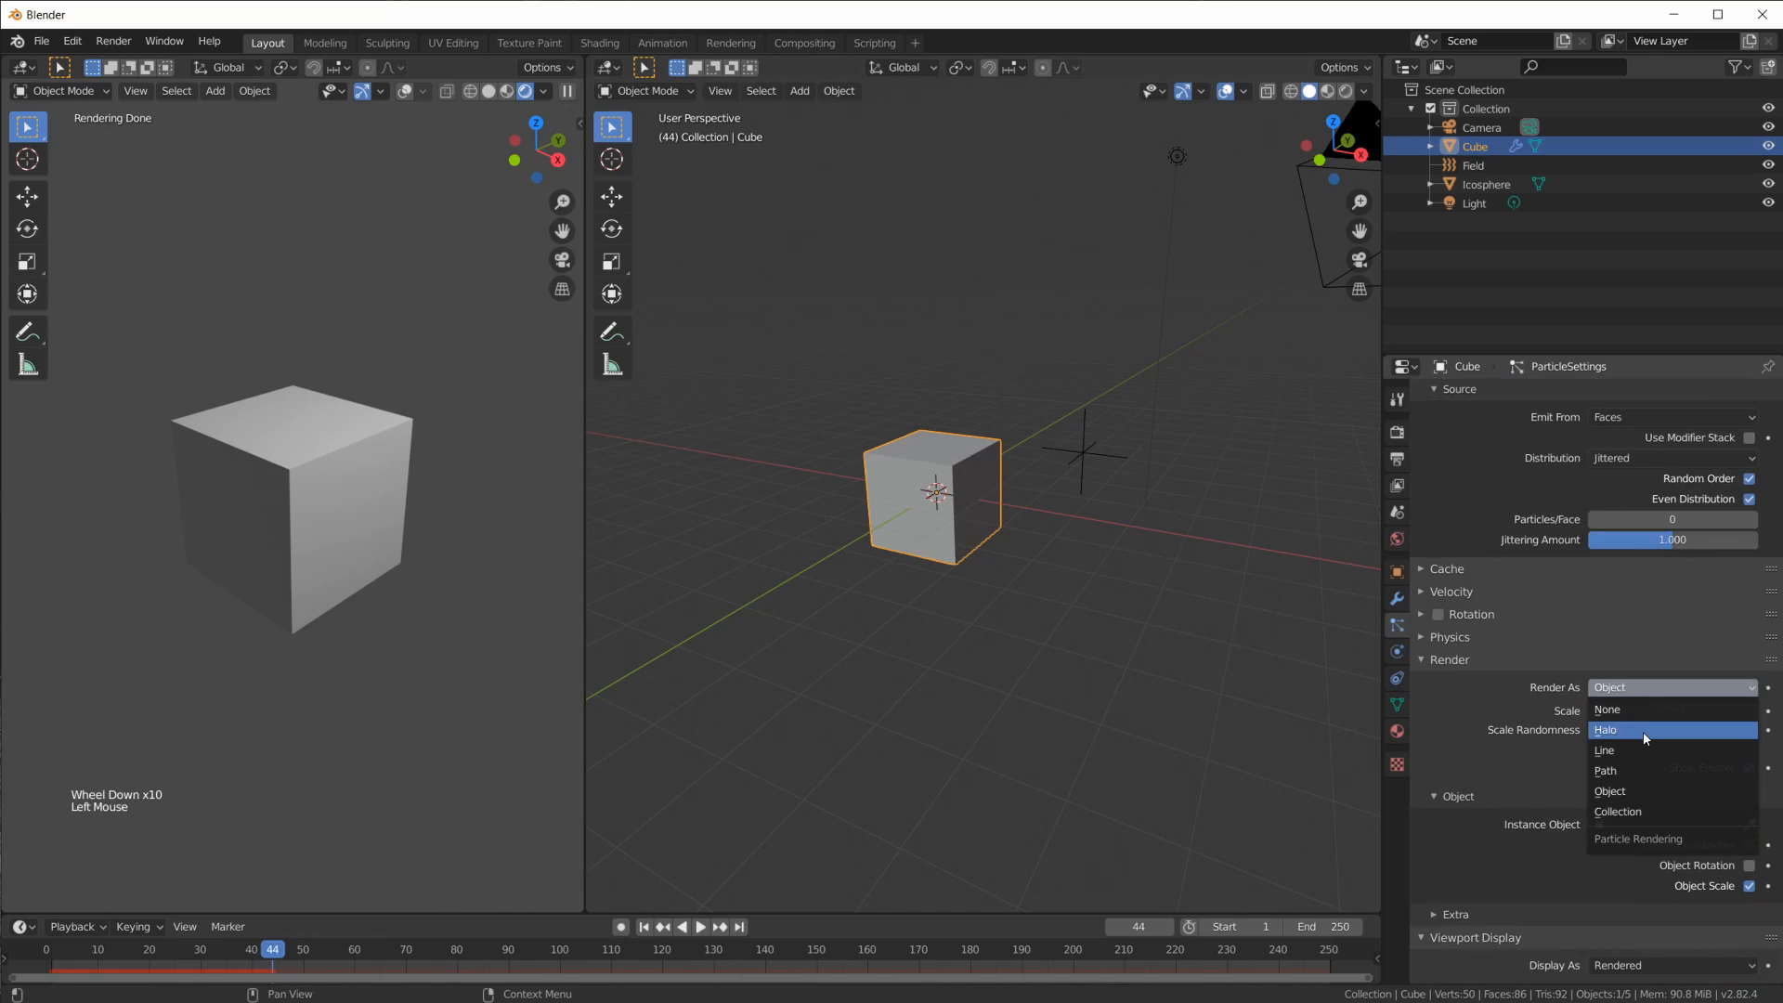
pyautogui.click(1642, 732)
pyautogui.click(1648, 687)
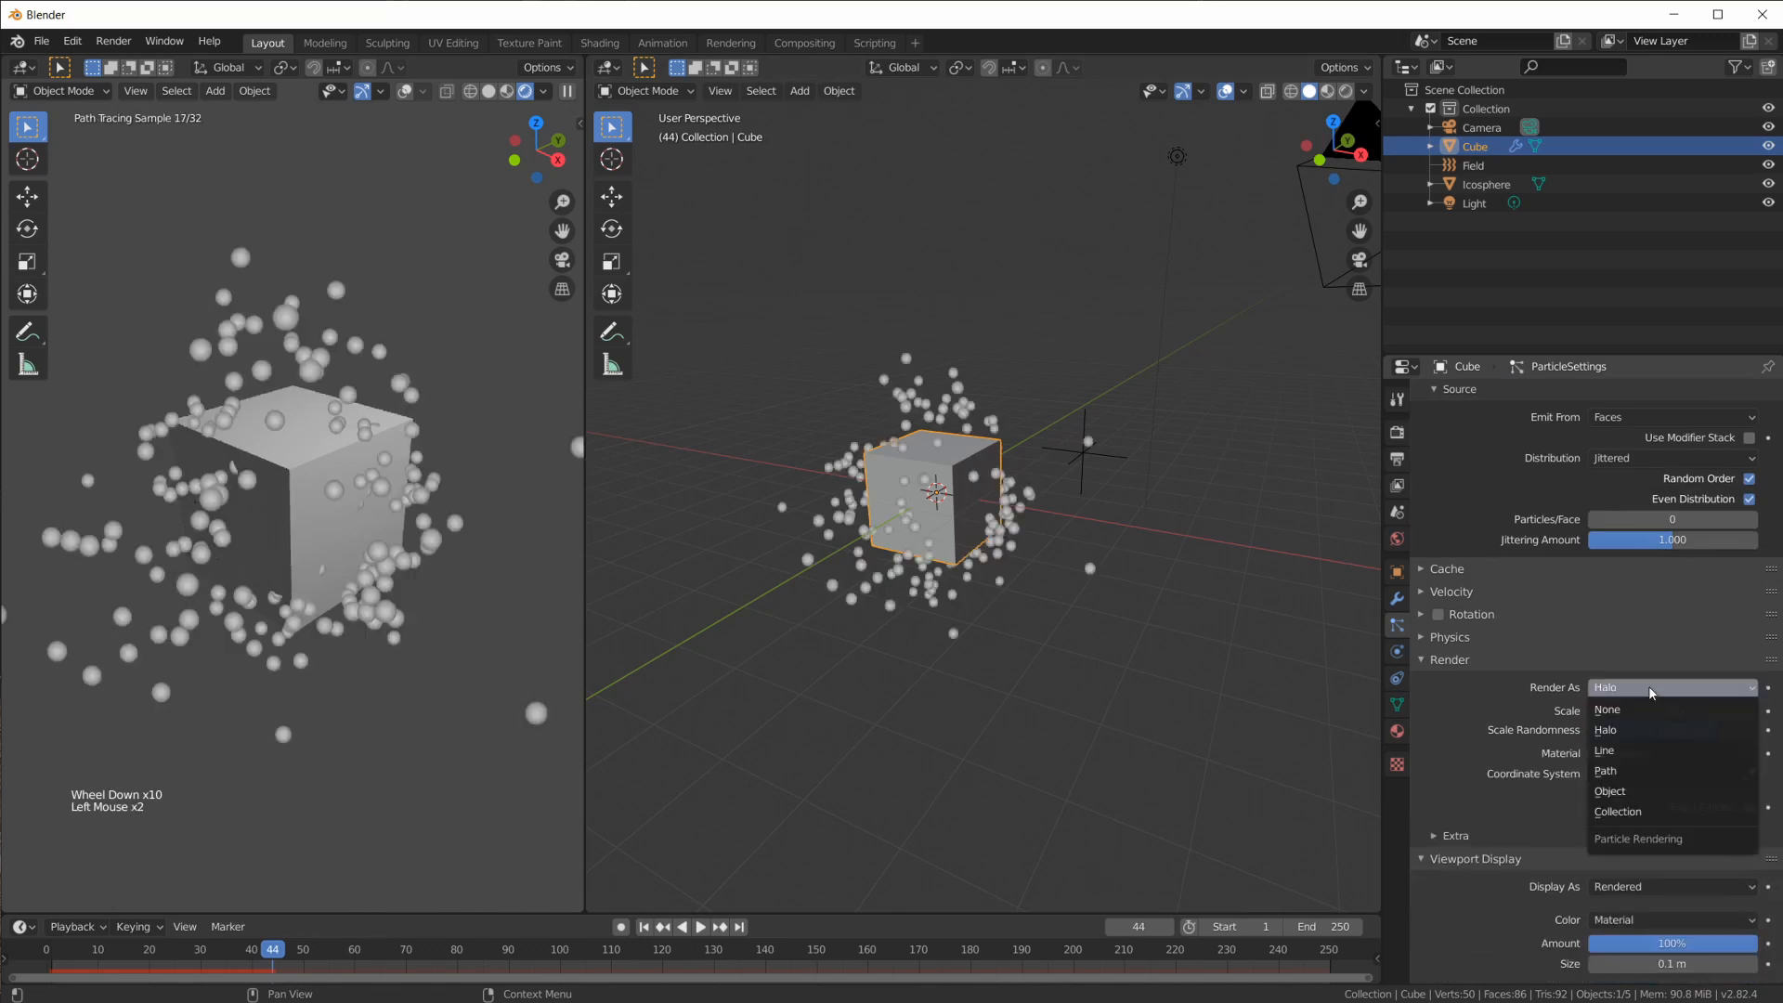
pyautogui.click(1640, 709)
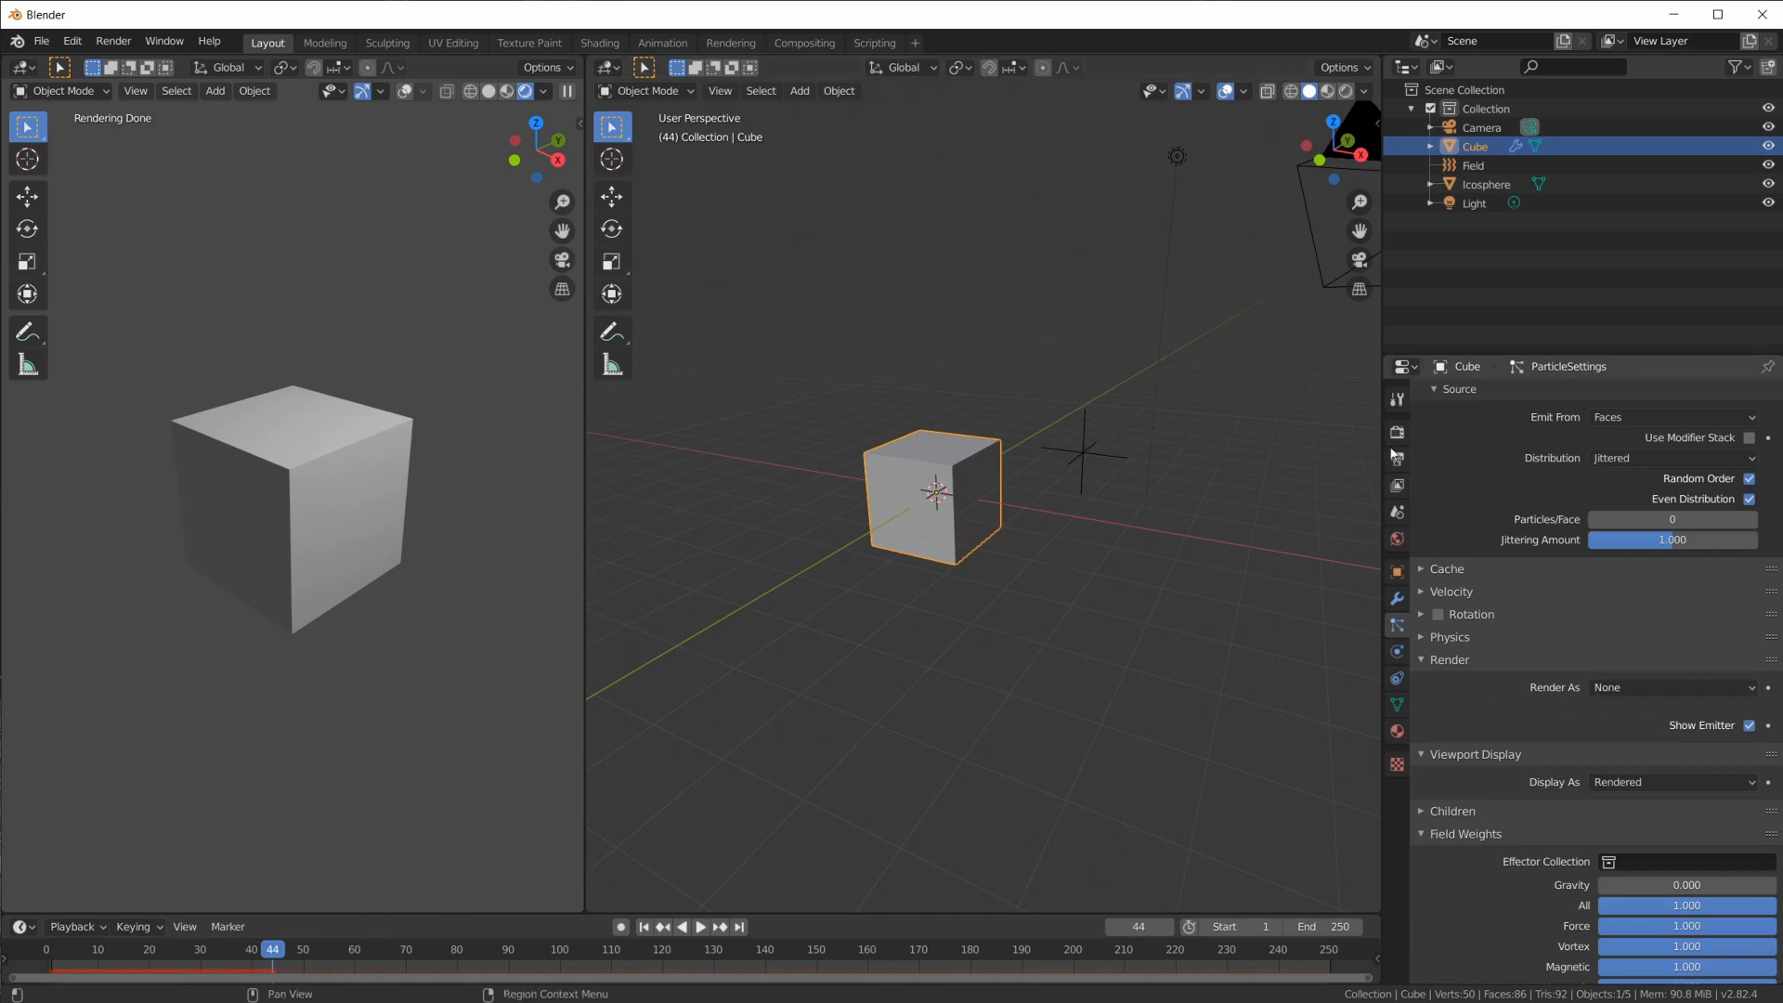
# Add a Particle Instance modifier to the icosphere with the Cube as its object
pyautogui.click(1484, 183)
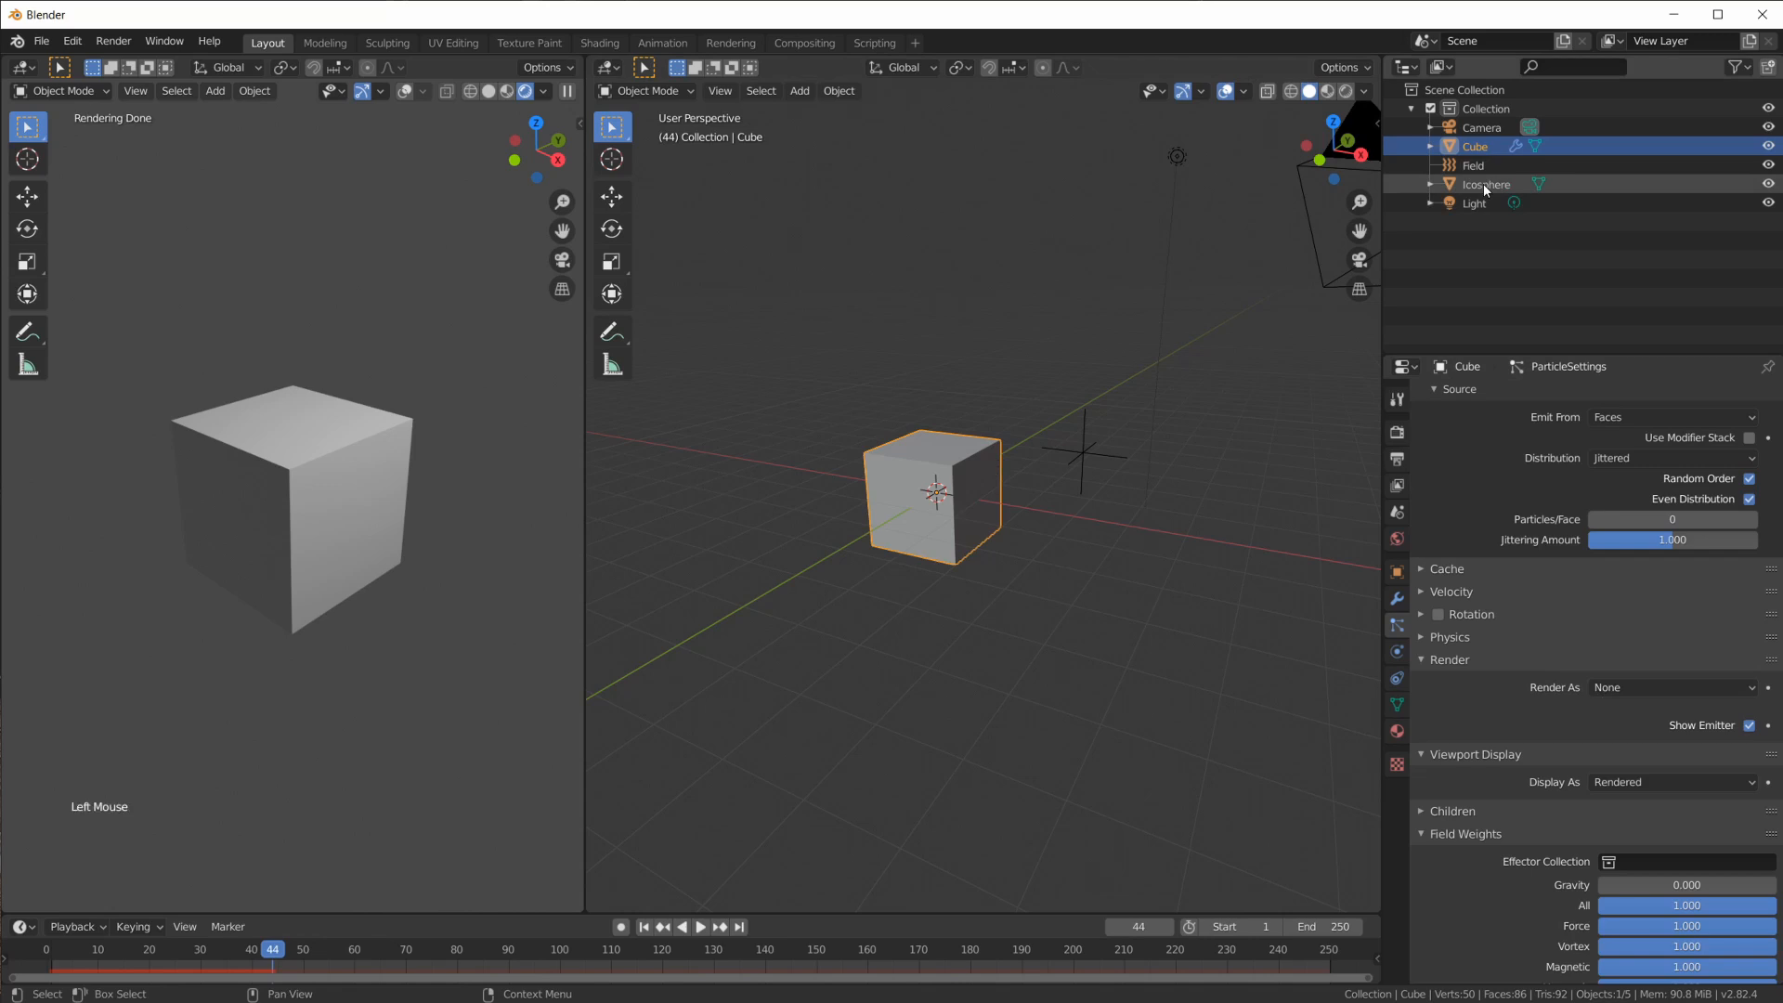
pyautogui.click(1398, 601)
pyautogui.click(1510, 395)
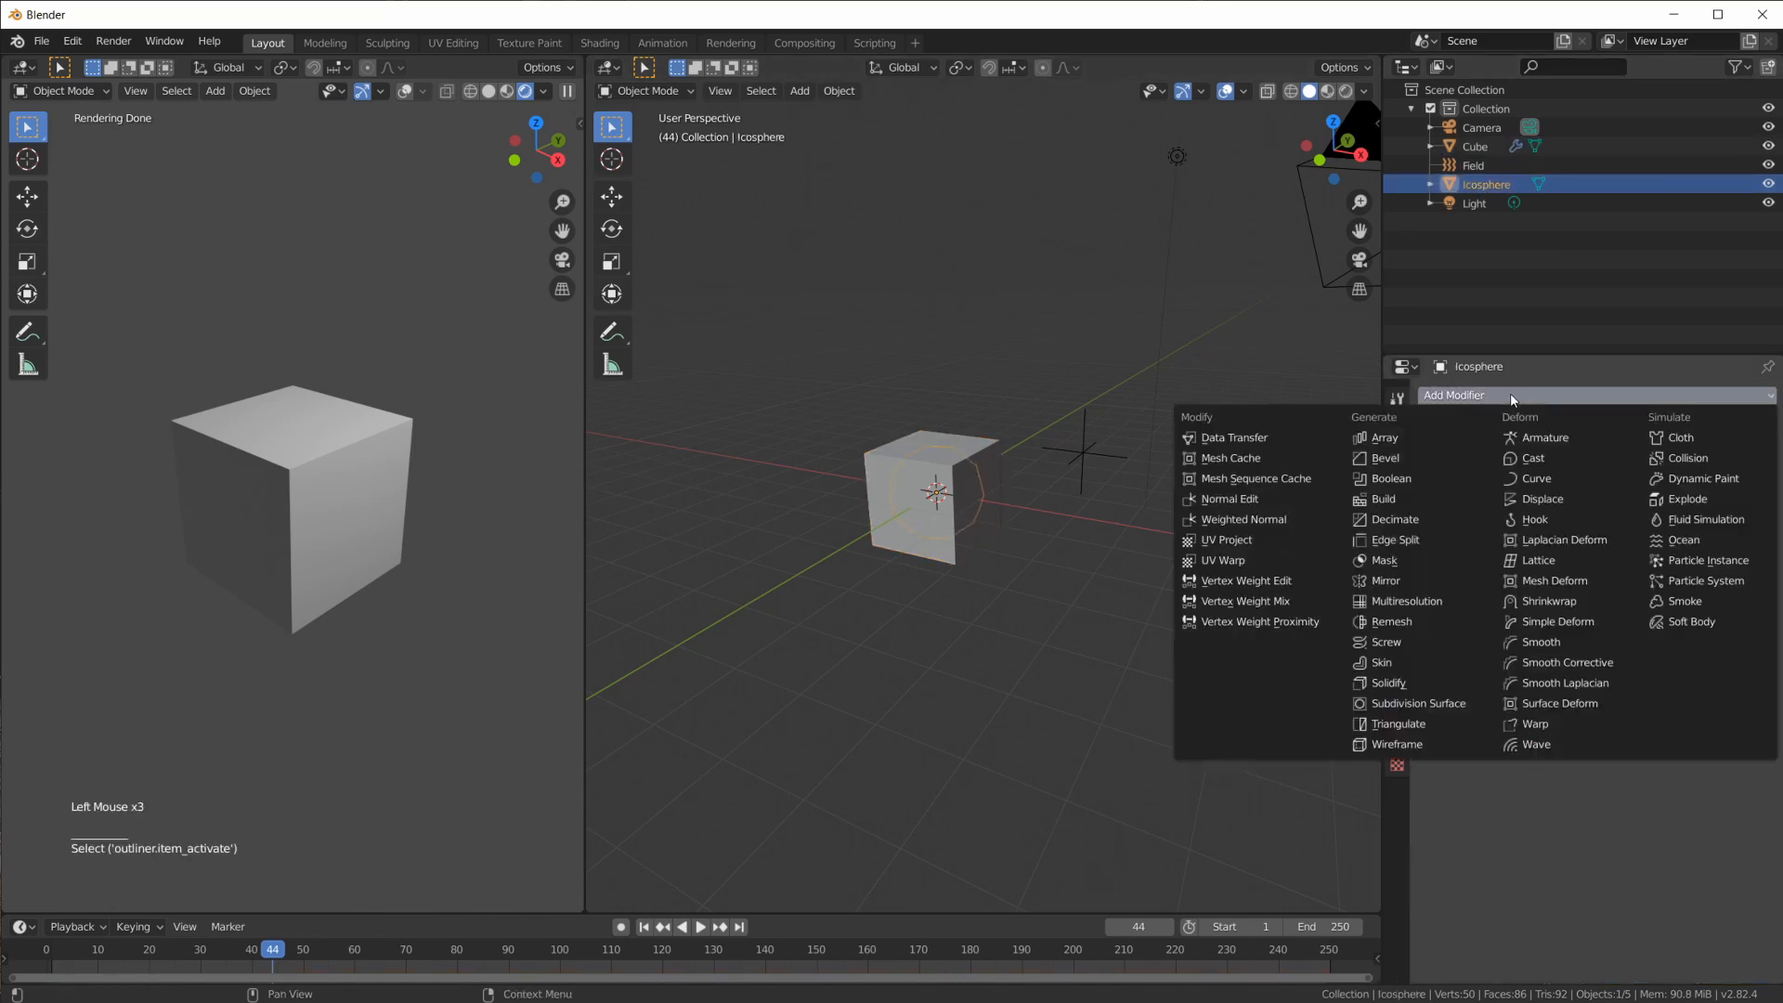
pyautogui.click(1714, 562)
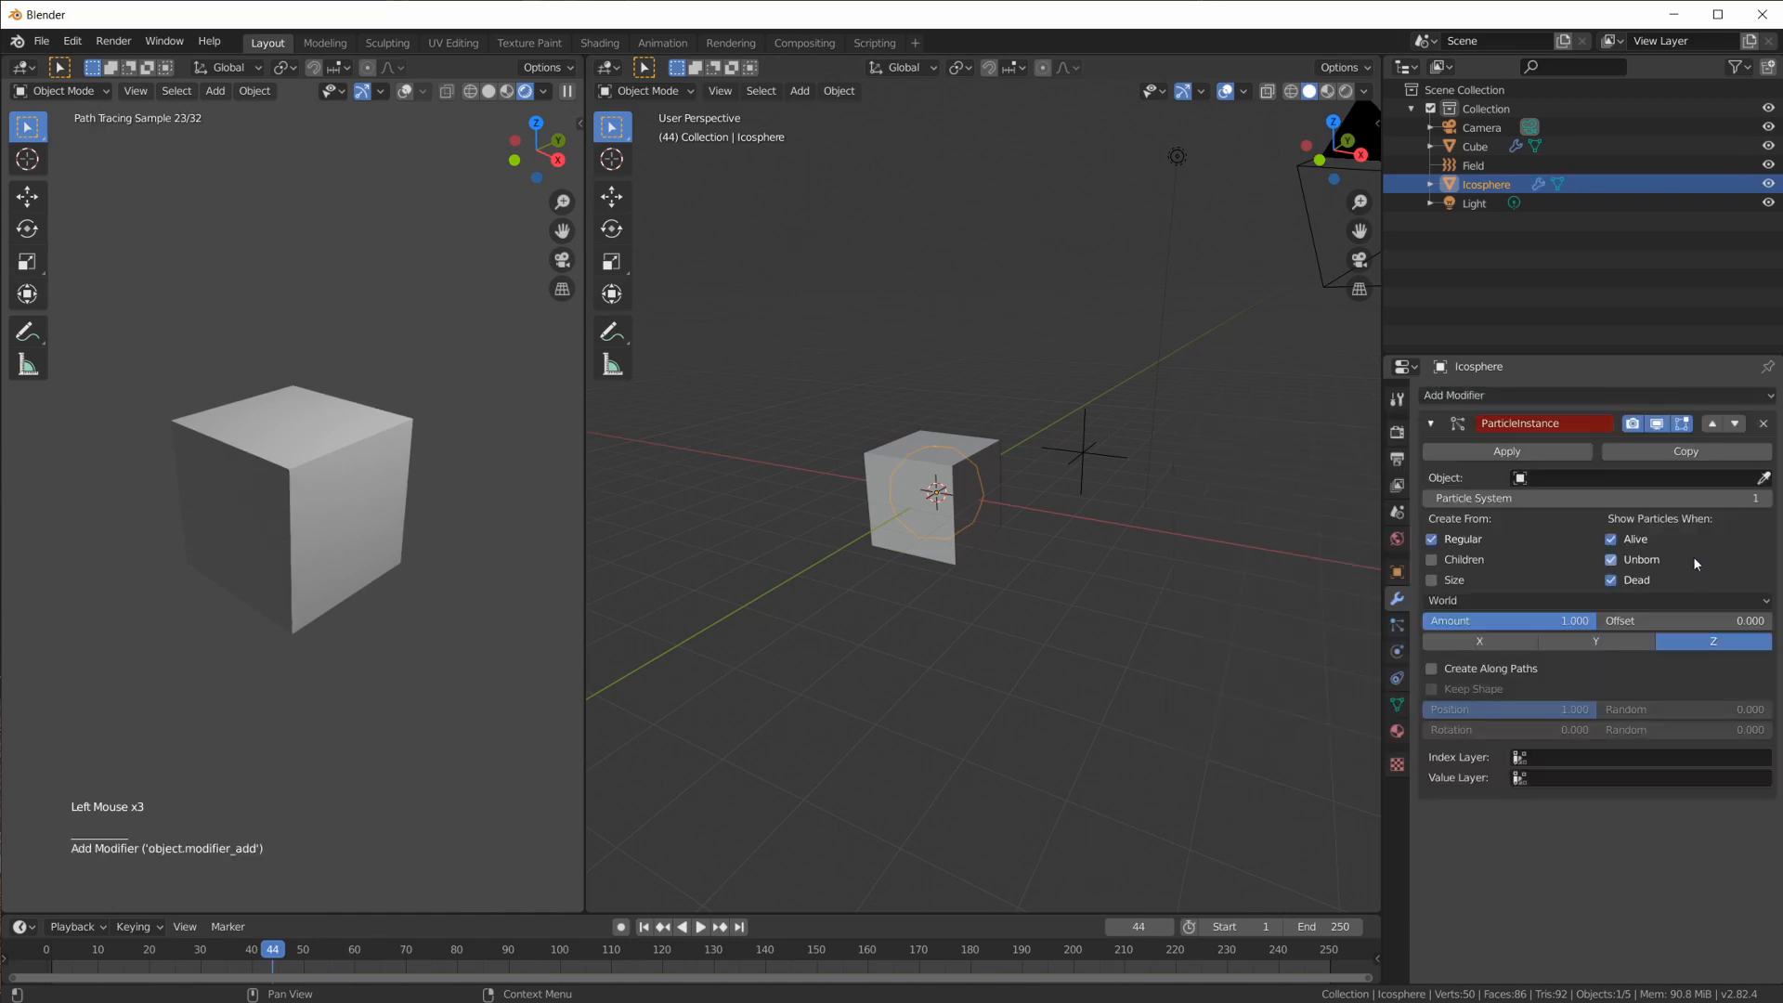
pyautogui.click(1765, 479)
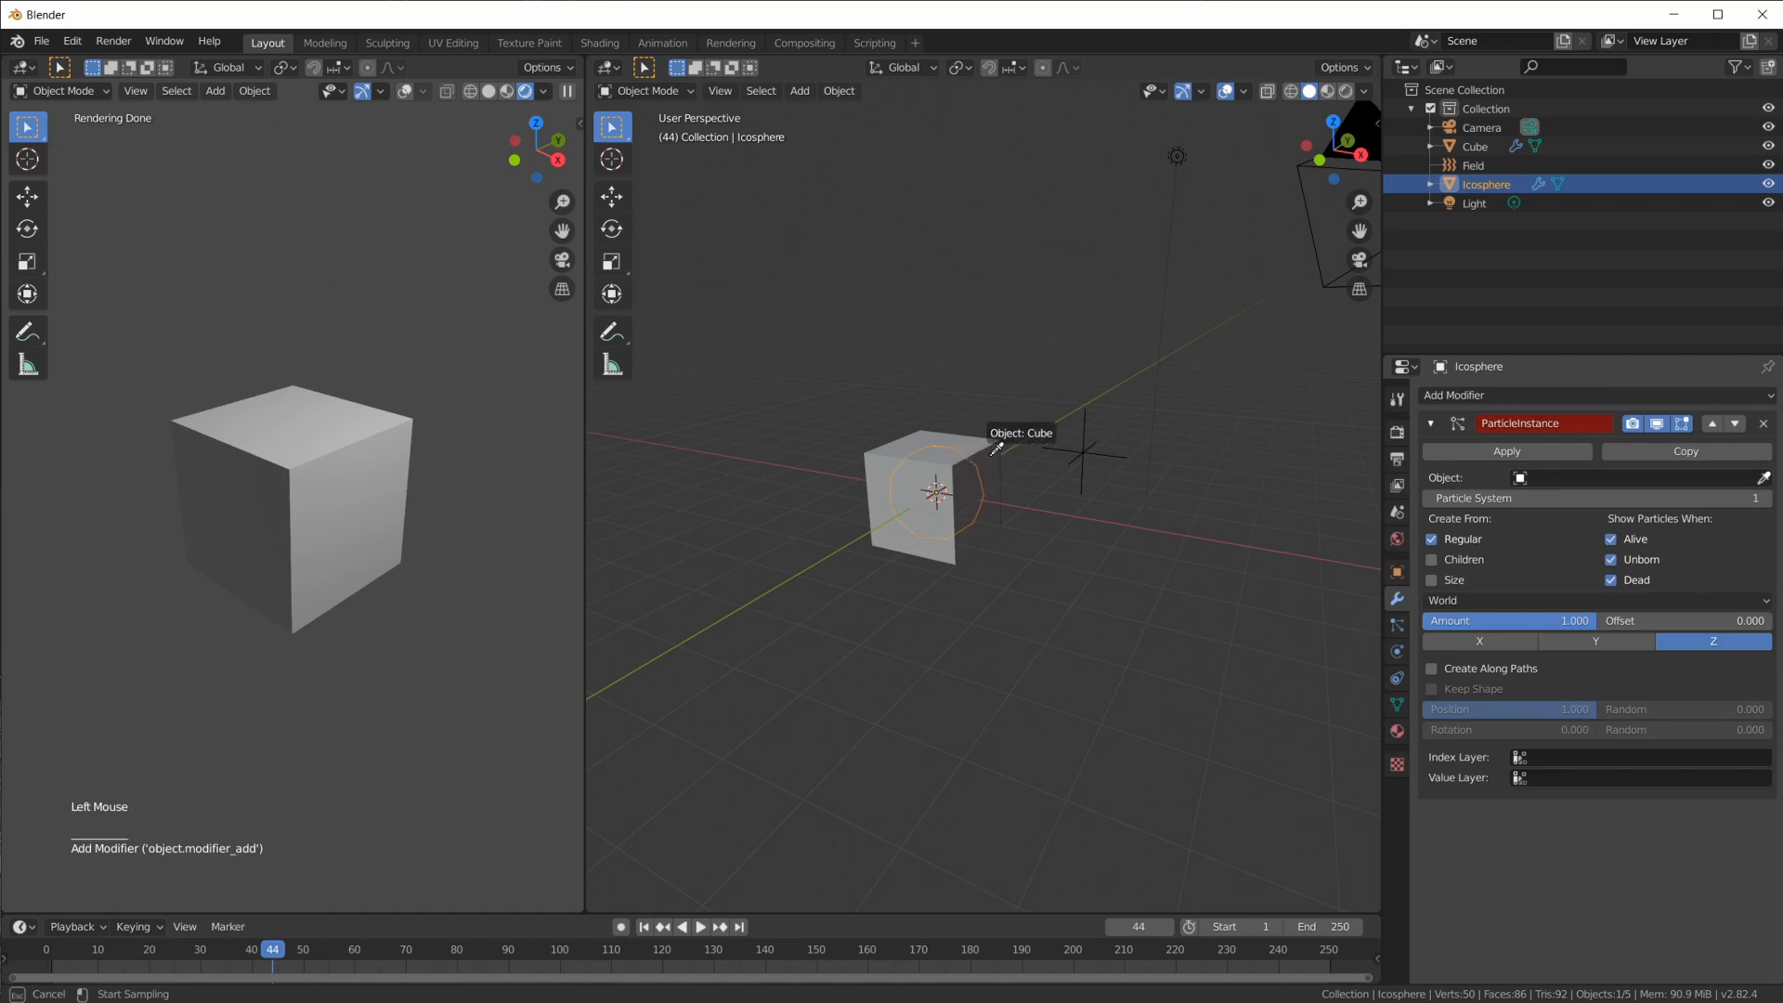
pyautogui.click(956, 460)
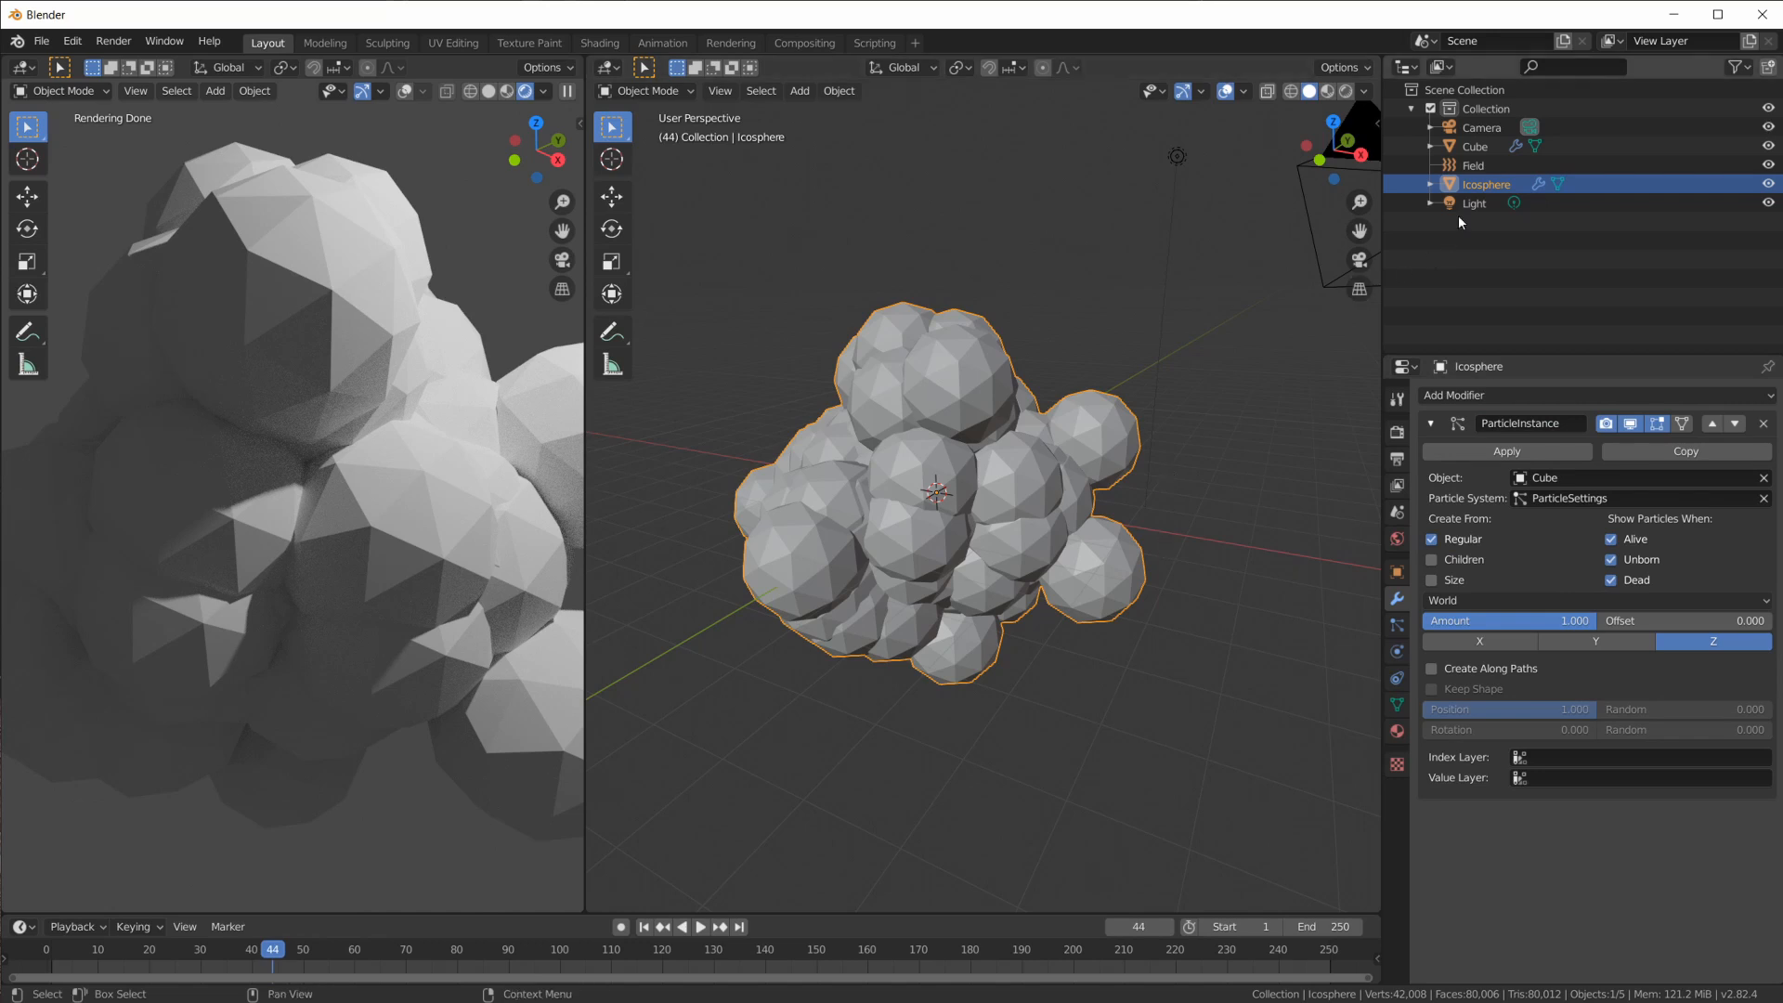
# Enable Size in the Particle Instance modifier and stop showing Unborn and Dead particles
pyautogui.scroll(1, 1019, 543)
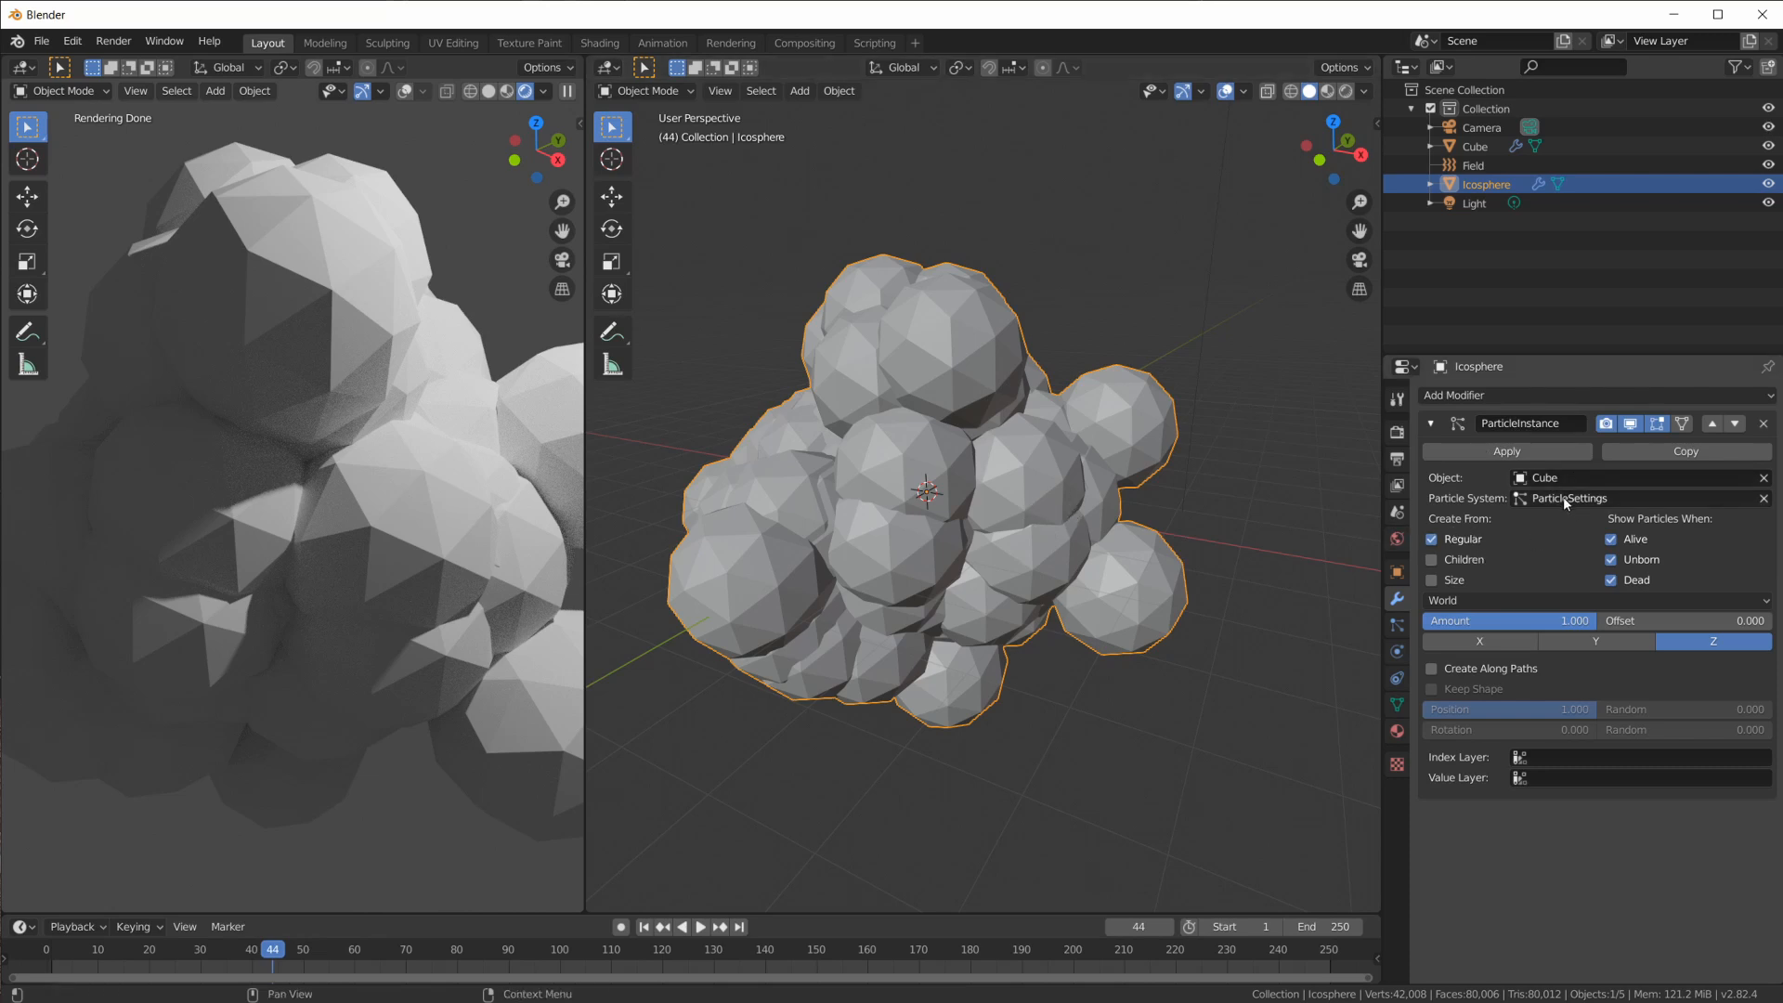
pyautogui.click(1431, 581)
pyautogui.scroll(1, 973, 611)
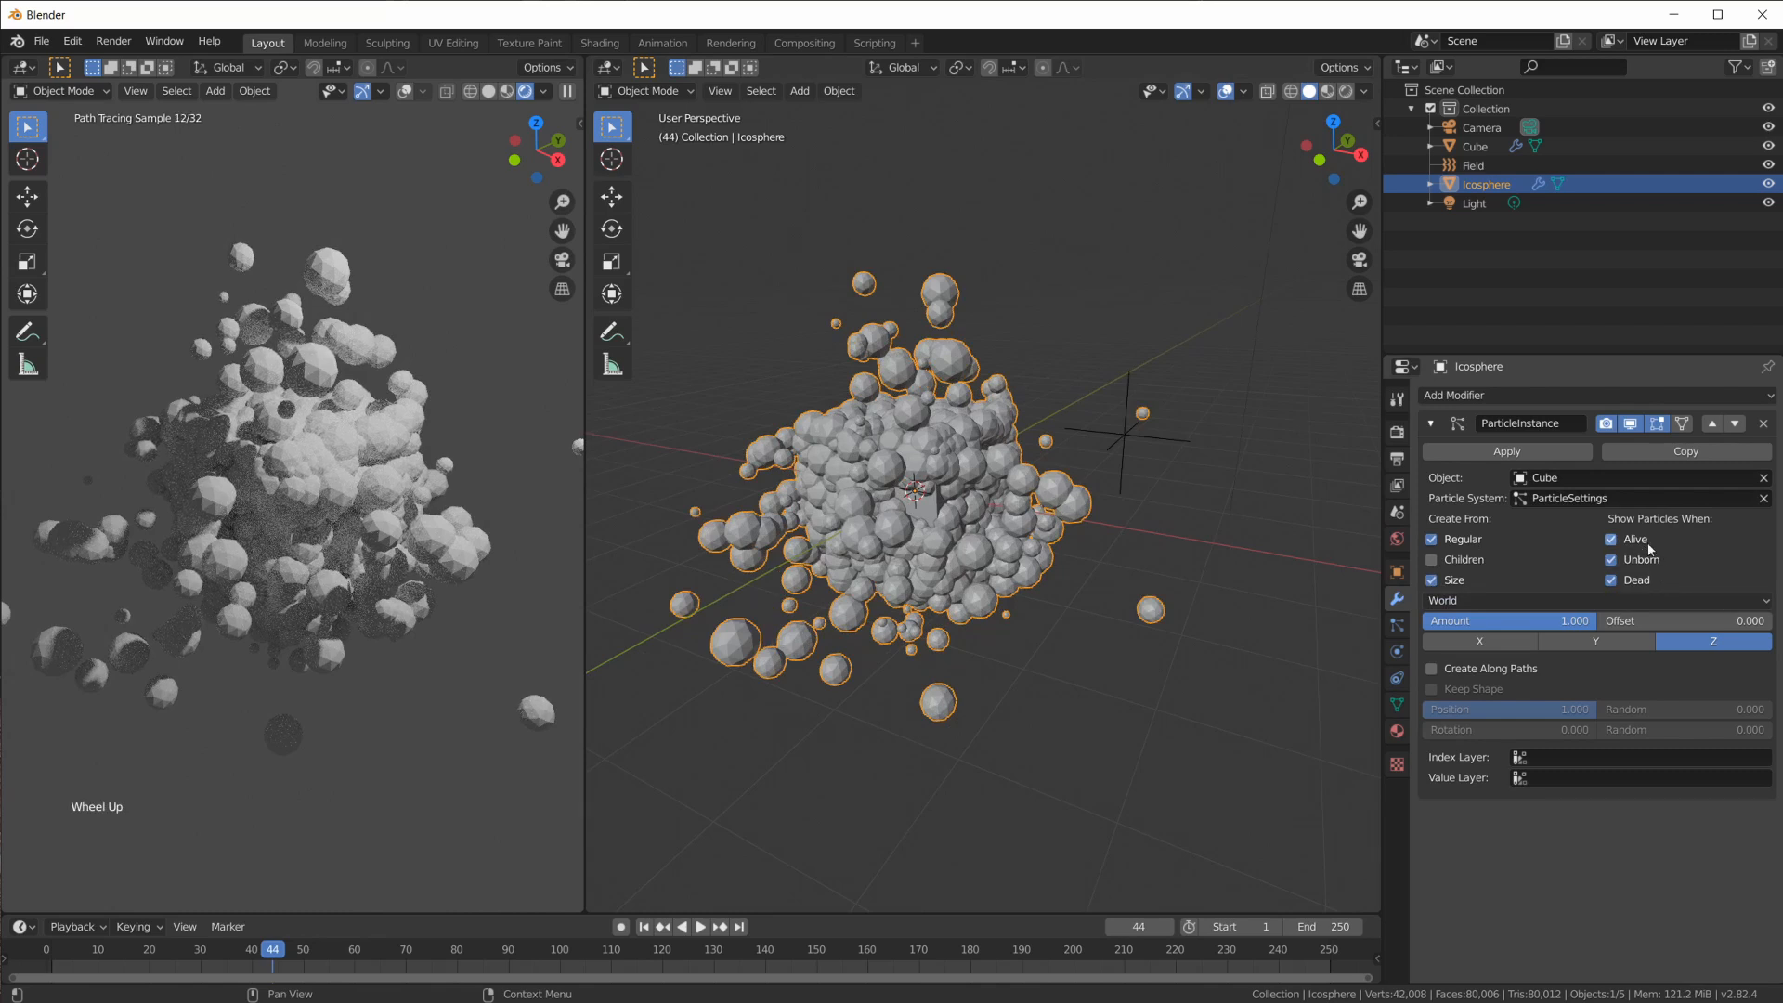
pyautogui.click(1611, 560)
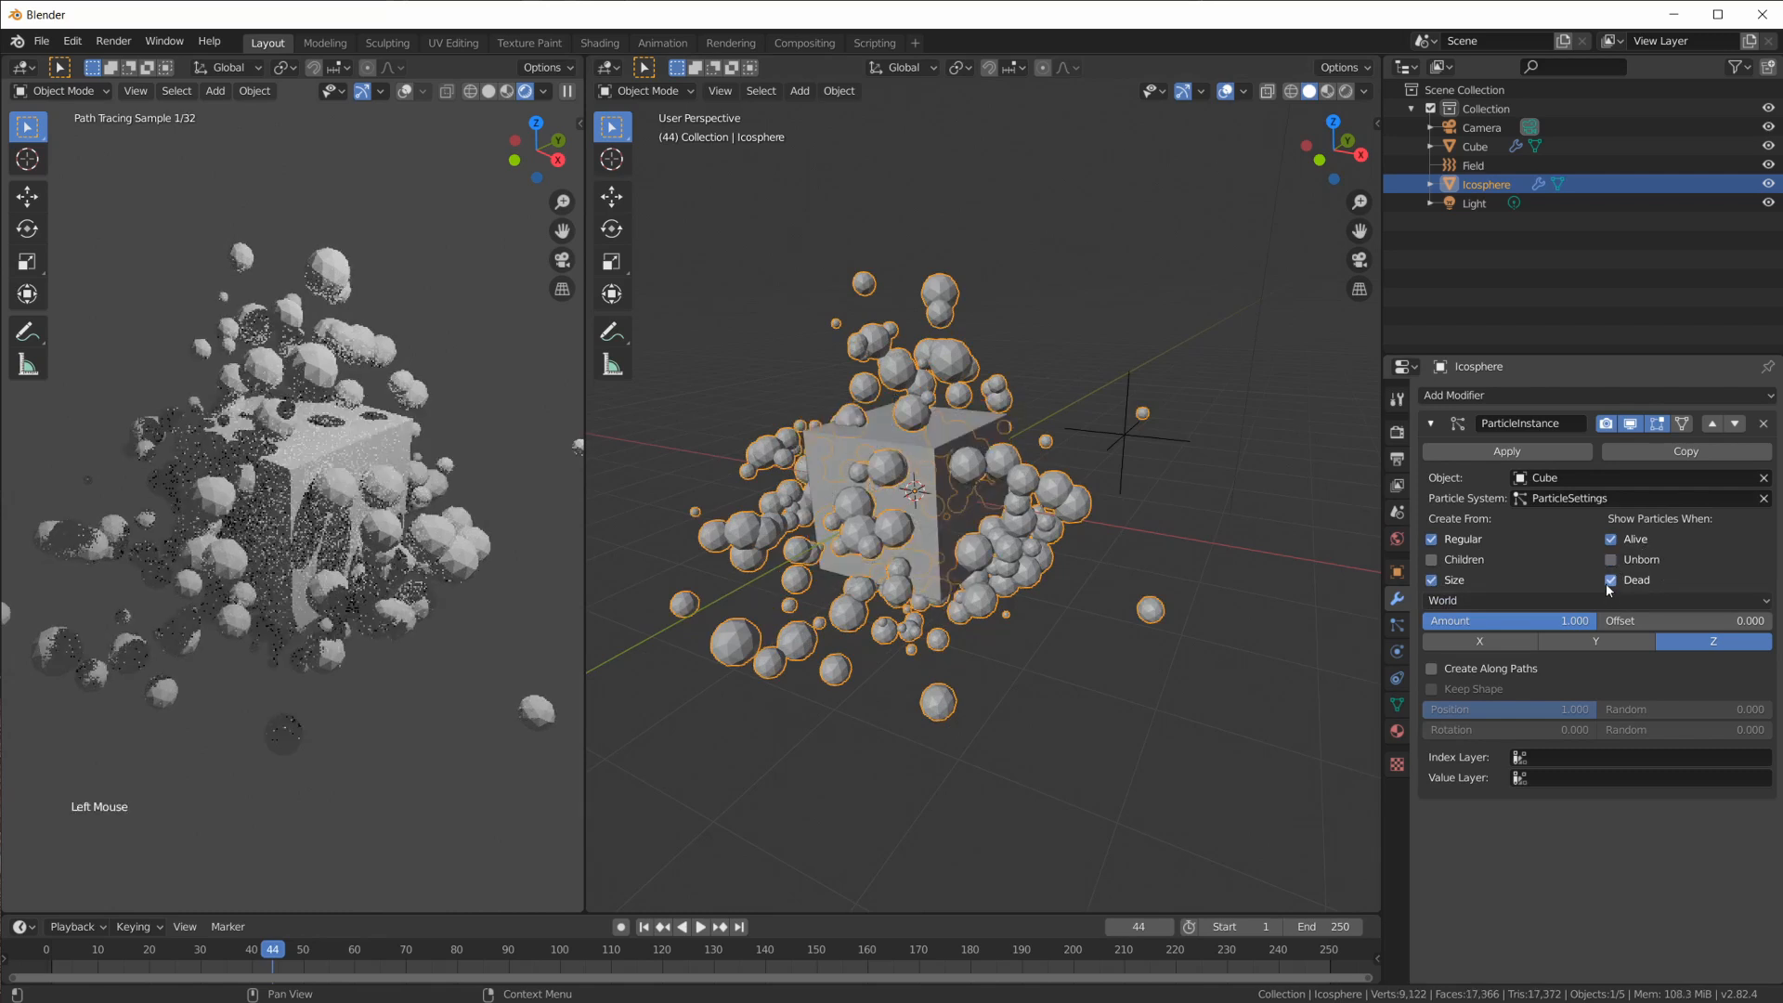
pyautogui.click(1609, 580)
pyautogui.moveTo(1045, 544); pyautogui.dragTo(973, 714, button='middle')
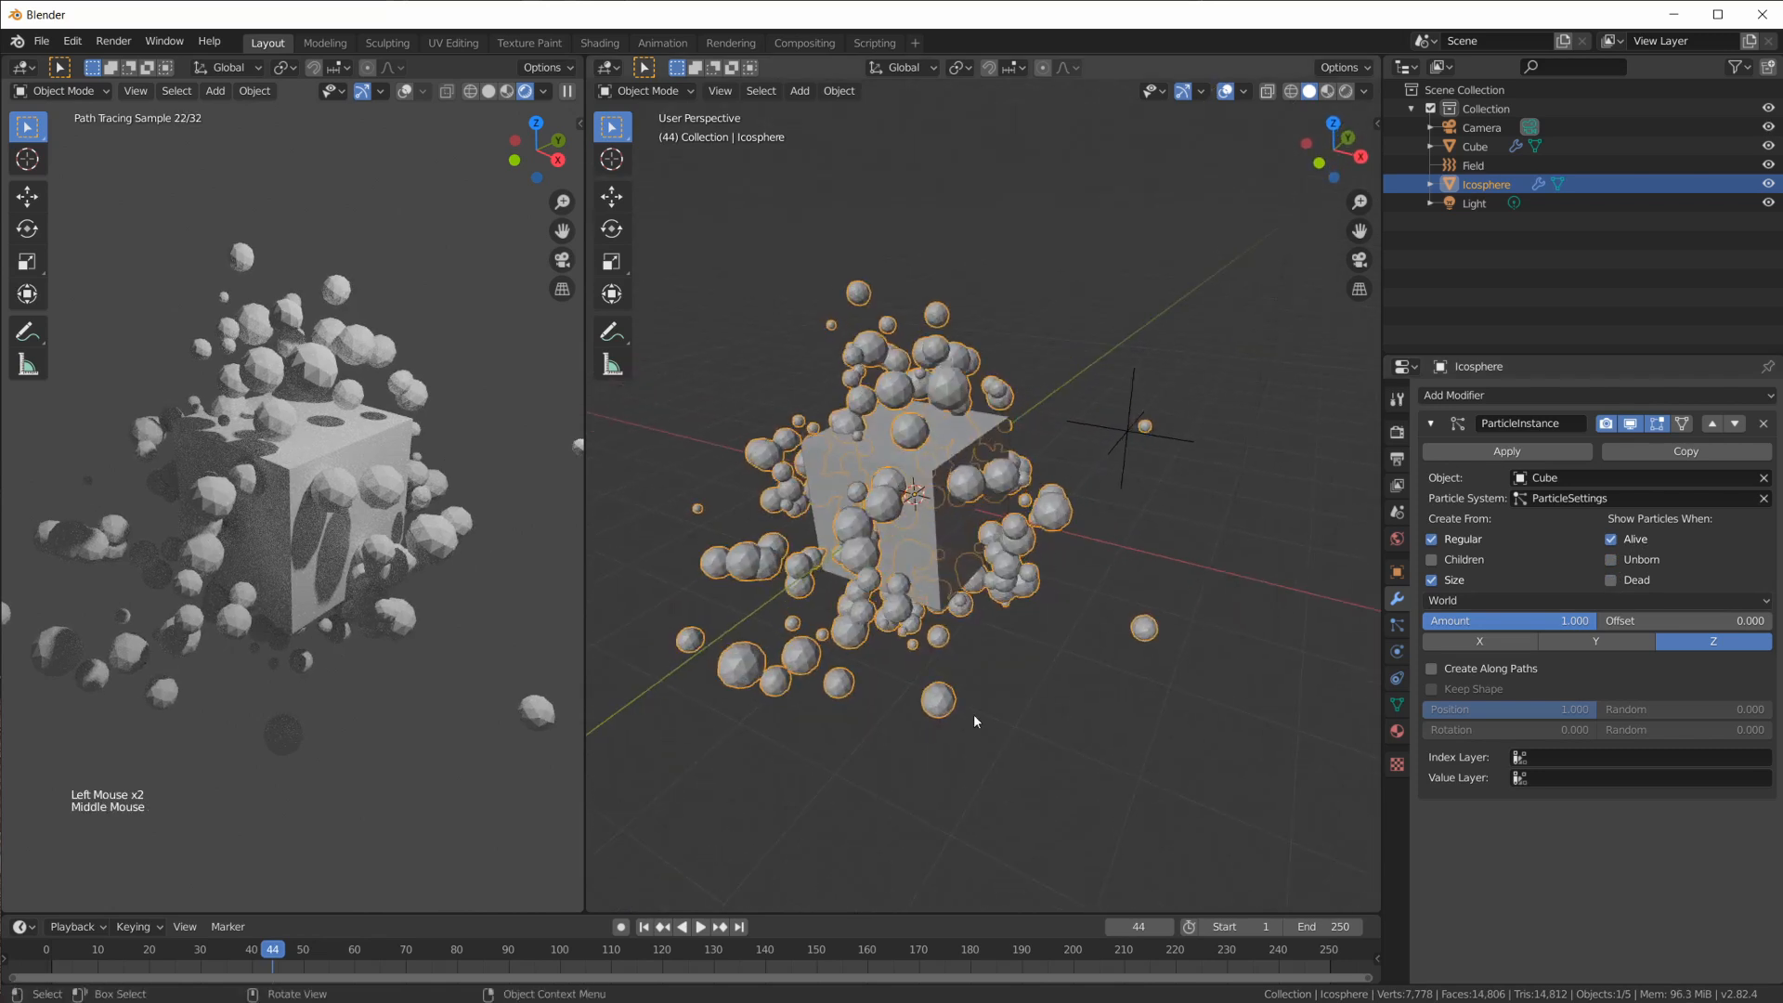
# Play the animation from the first frame, stop it, and examine the instanced icospheres around the cube from several angles with the Icosphere selected
pyautogui.click(643, 927)
pyautogui.click(700, 927)
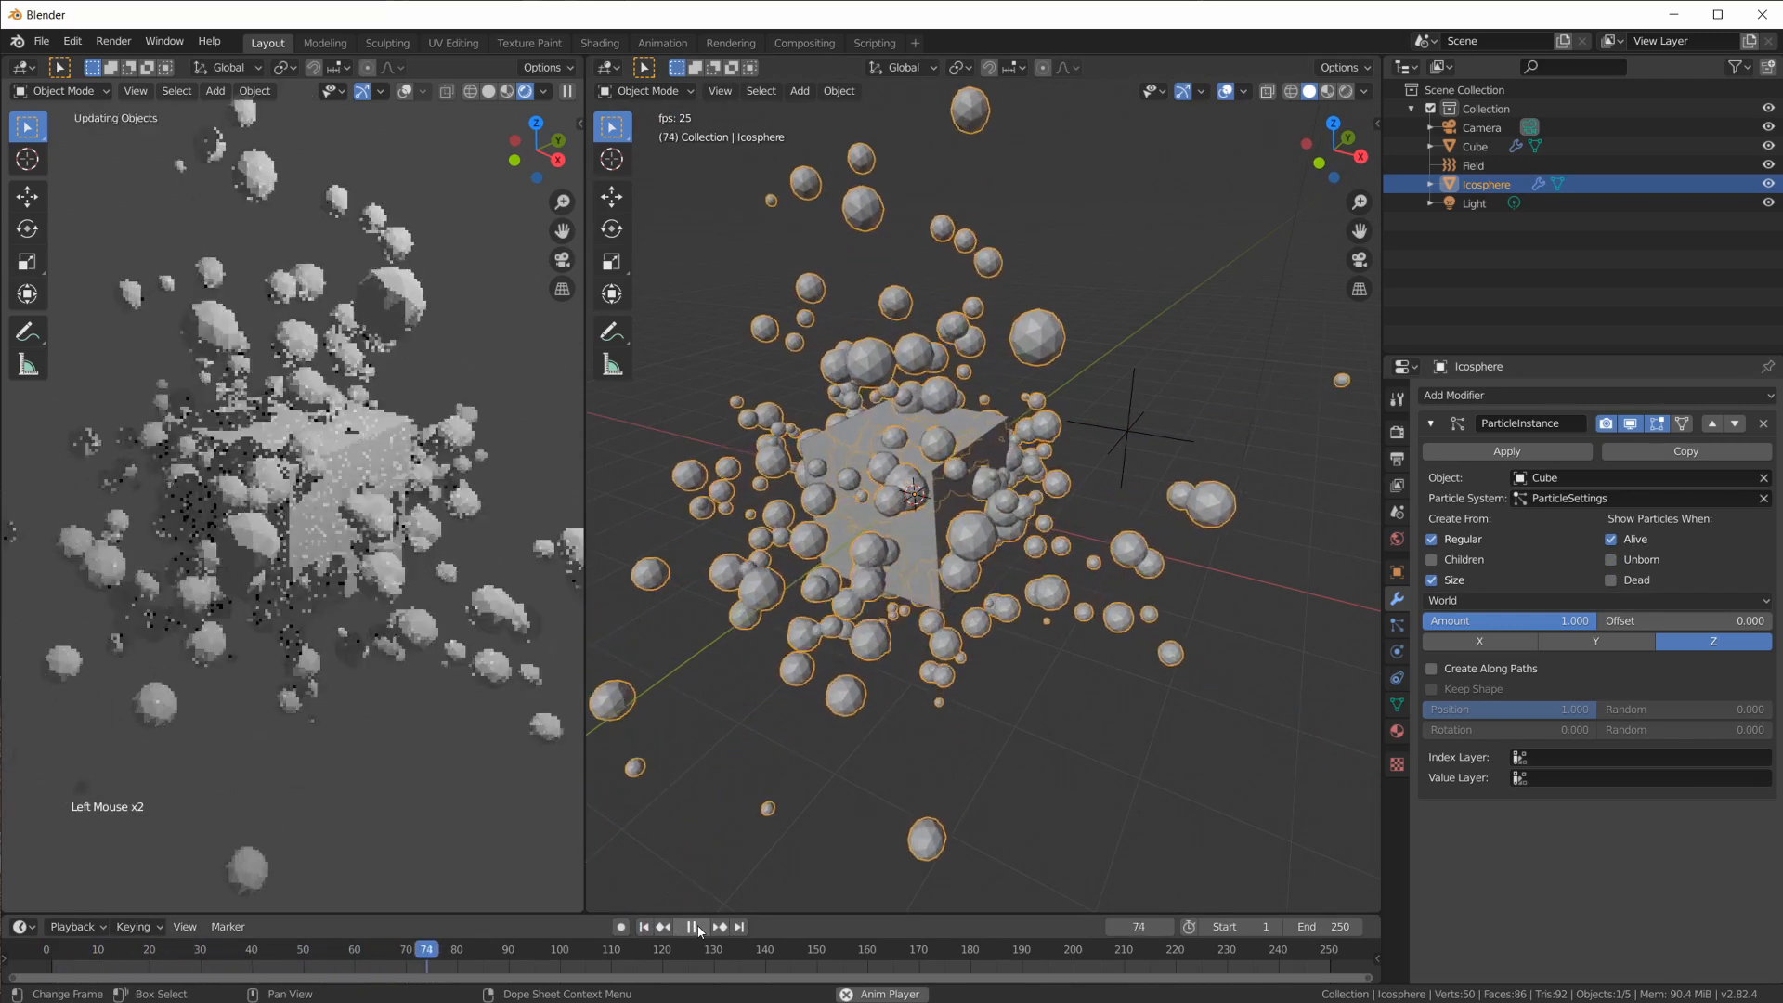
pyautogui.click(691, 927)
pyautogui.moveTo(1235, 386); pyautogui.dragTo(1139, 391, button='middle')
pyautogui.click(907, 474)
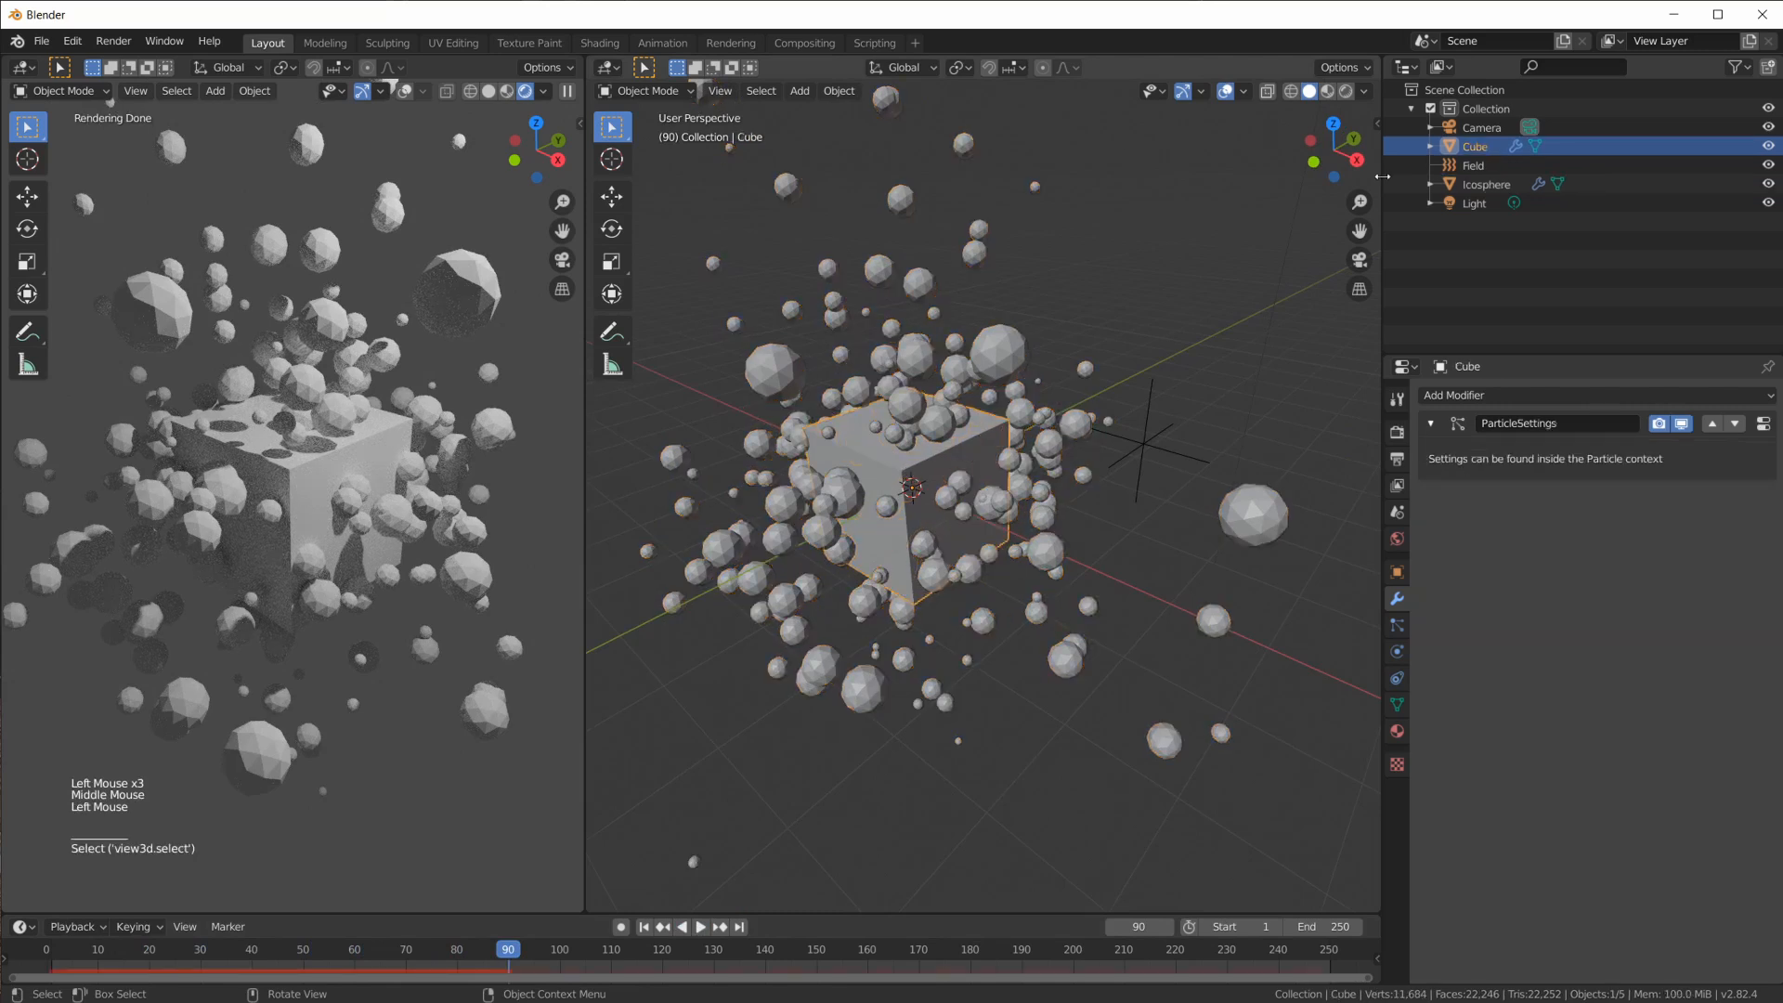
pyautogui.click(1482, 186)
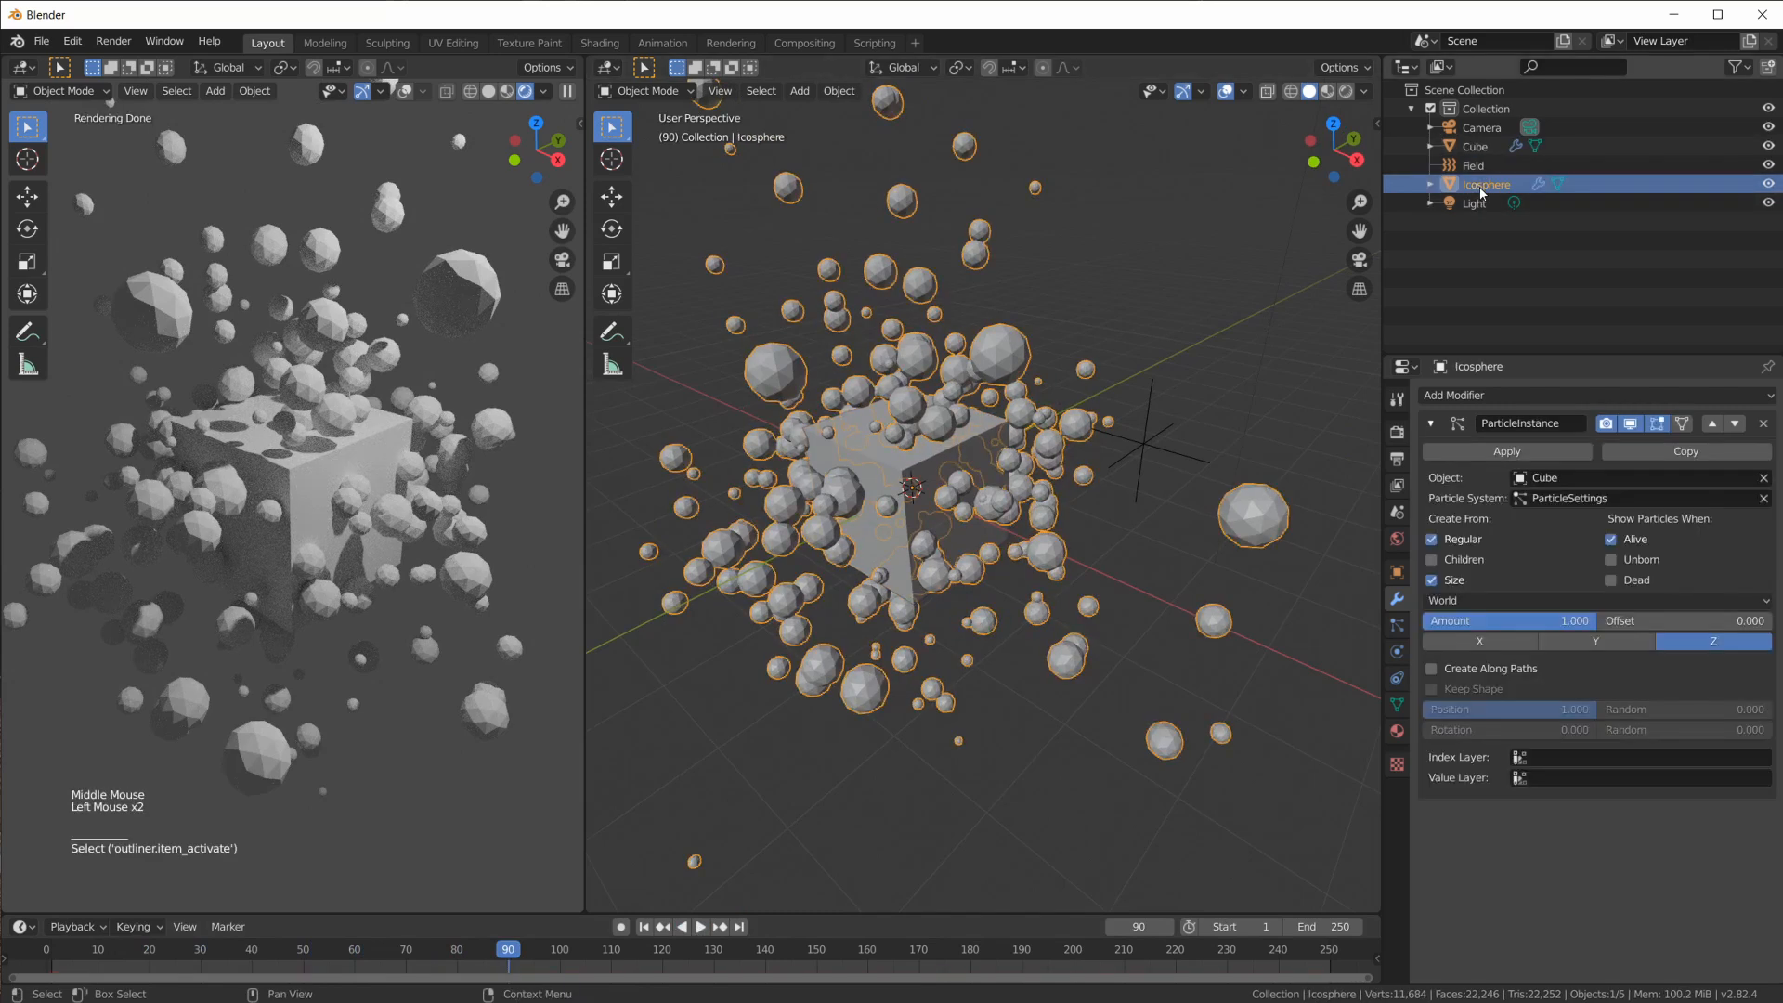
pyautogui.moveTo(1117, 533); pyautogui.dragTo(1159, 525, button='middle')
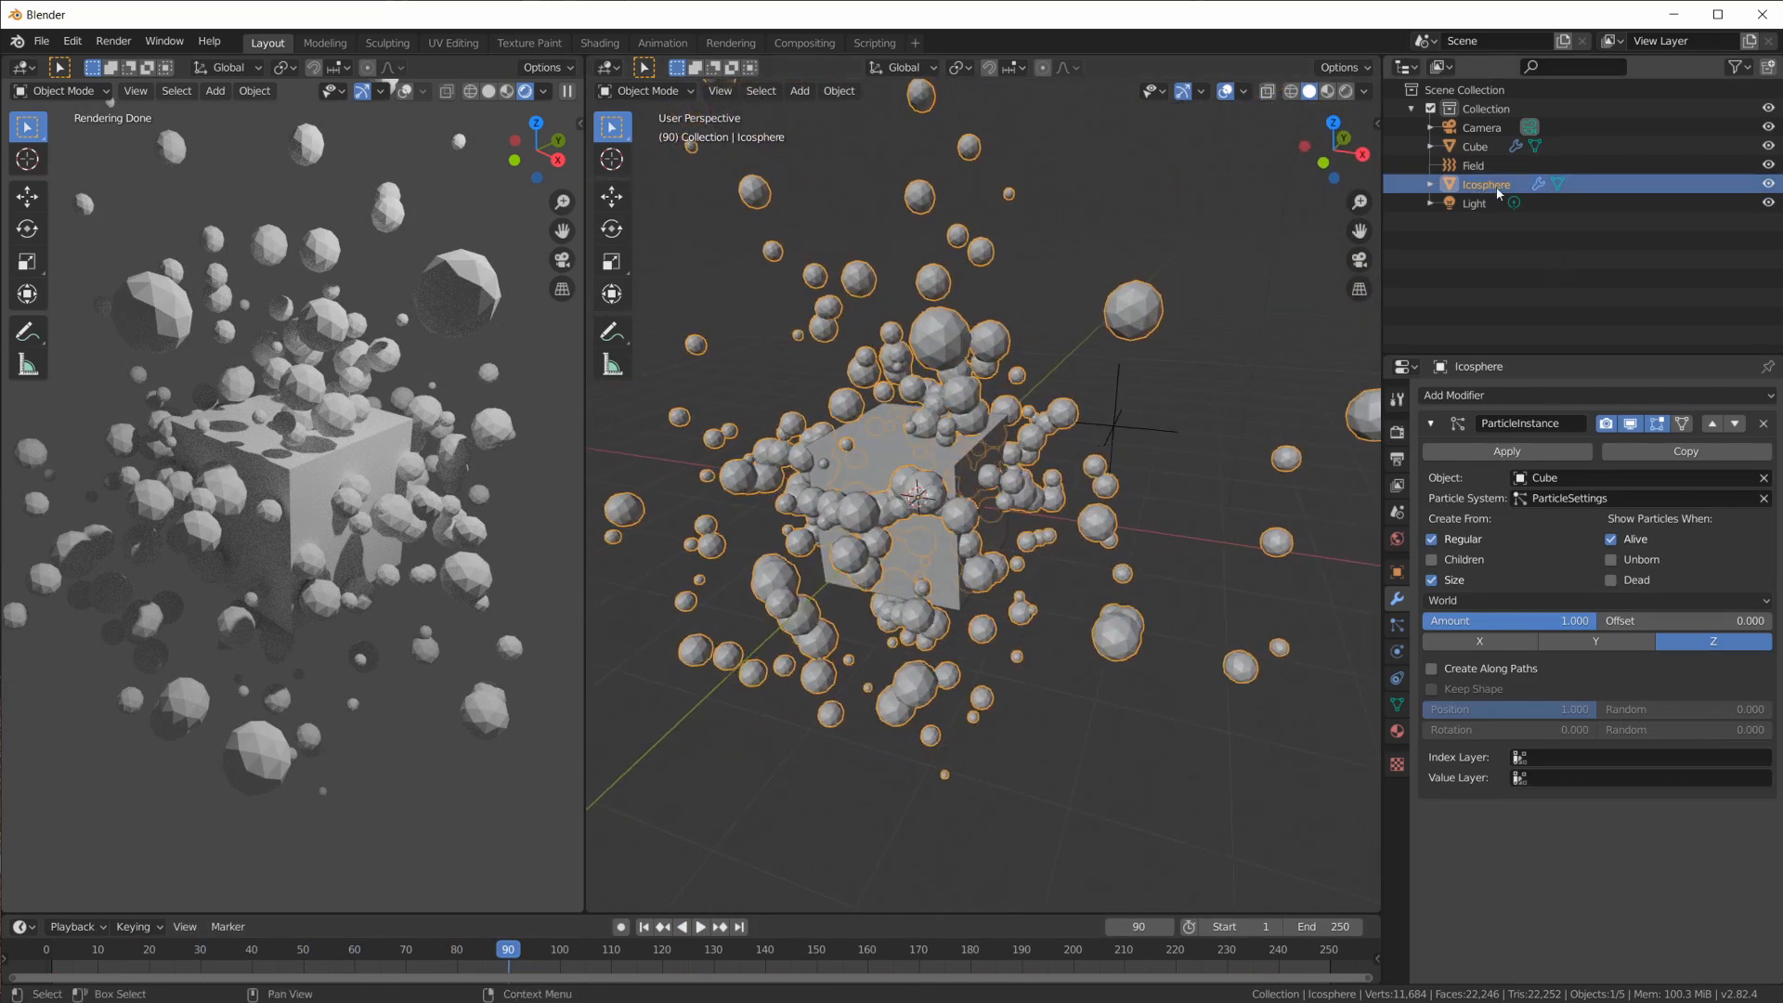
pyautogui.moveTo(1129, 480); pyautogui.dragTo(1121, 470, button='middle')
pyautogui.scroll(-4, 1122, 471)
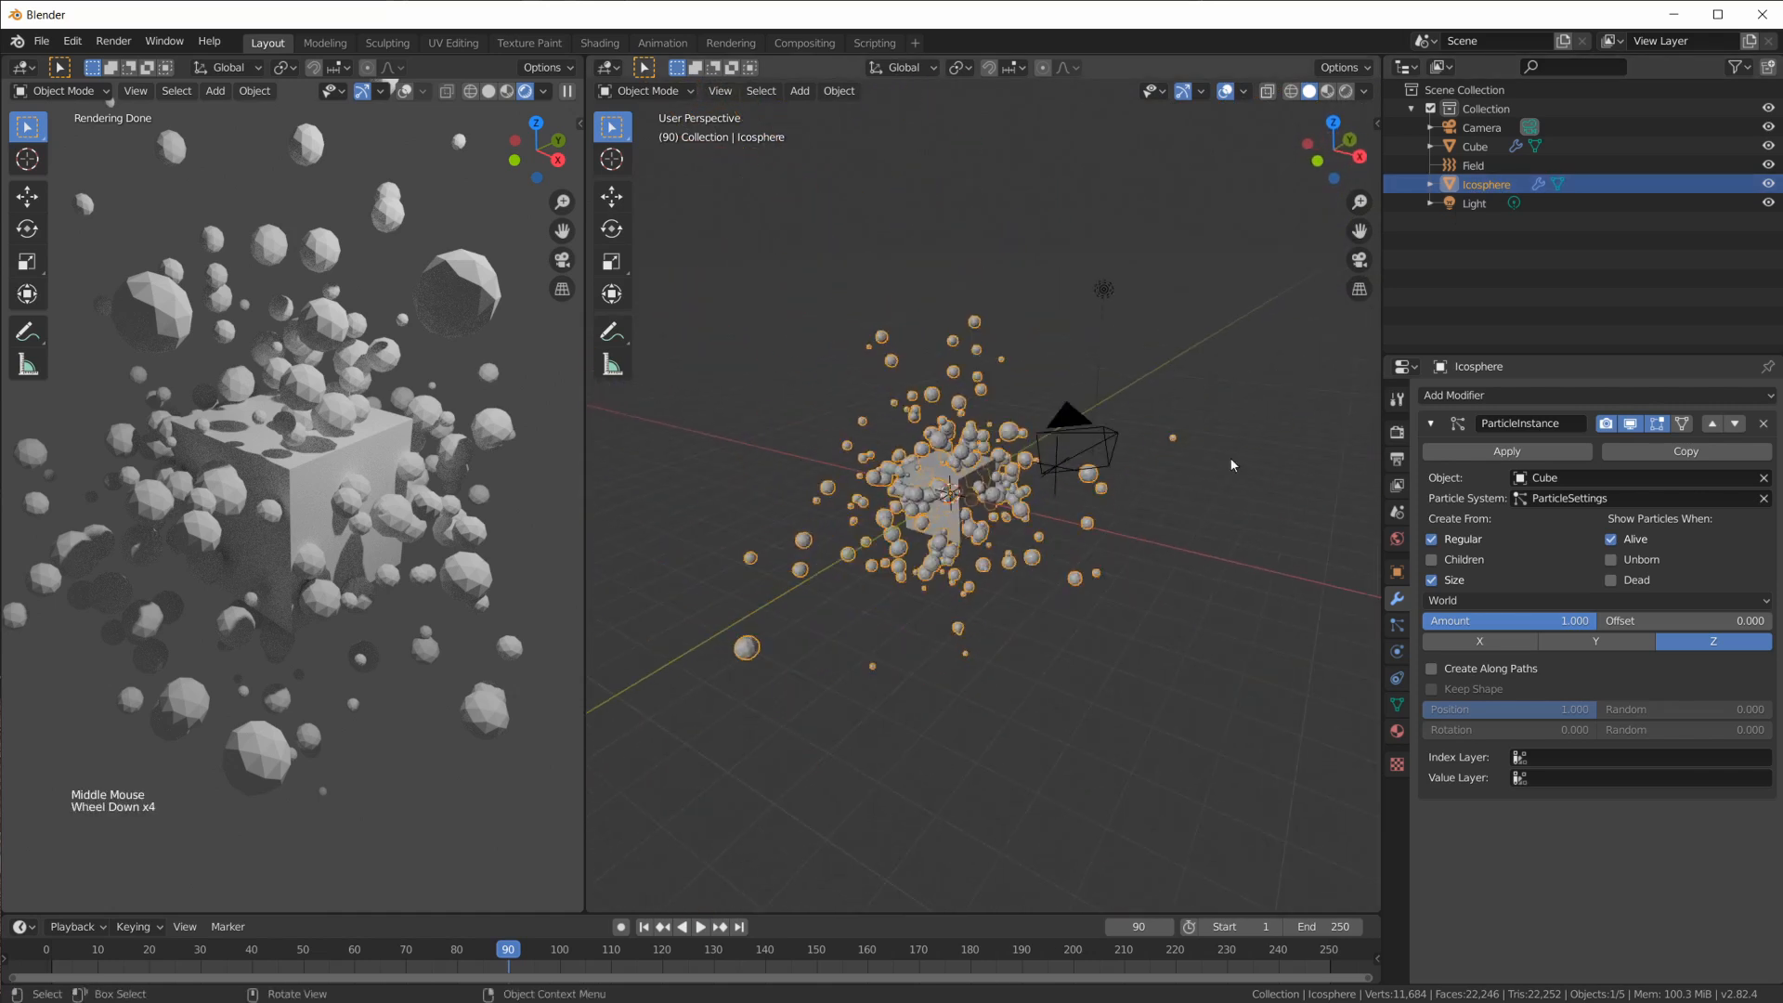
pyautogui.scroll(4, 1230, 460)
pyautogui.moveTo(1324, 427); pyautogui.dragTo(1012, 365, button='middle')
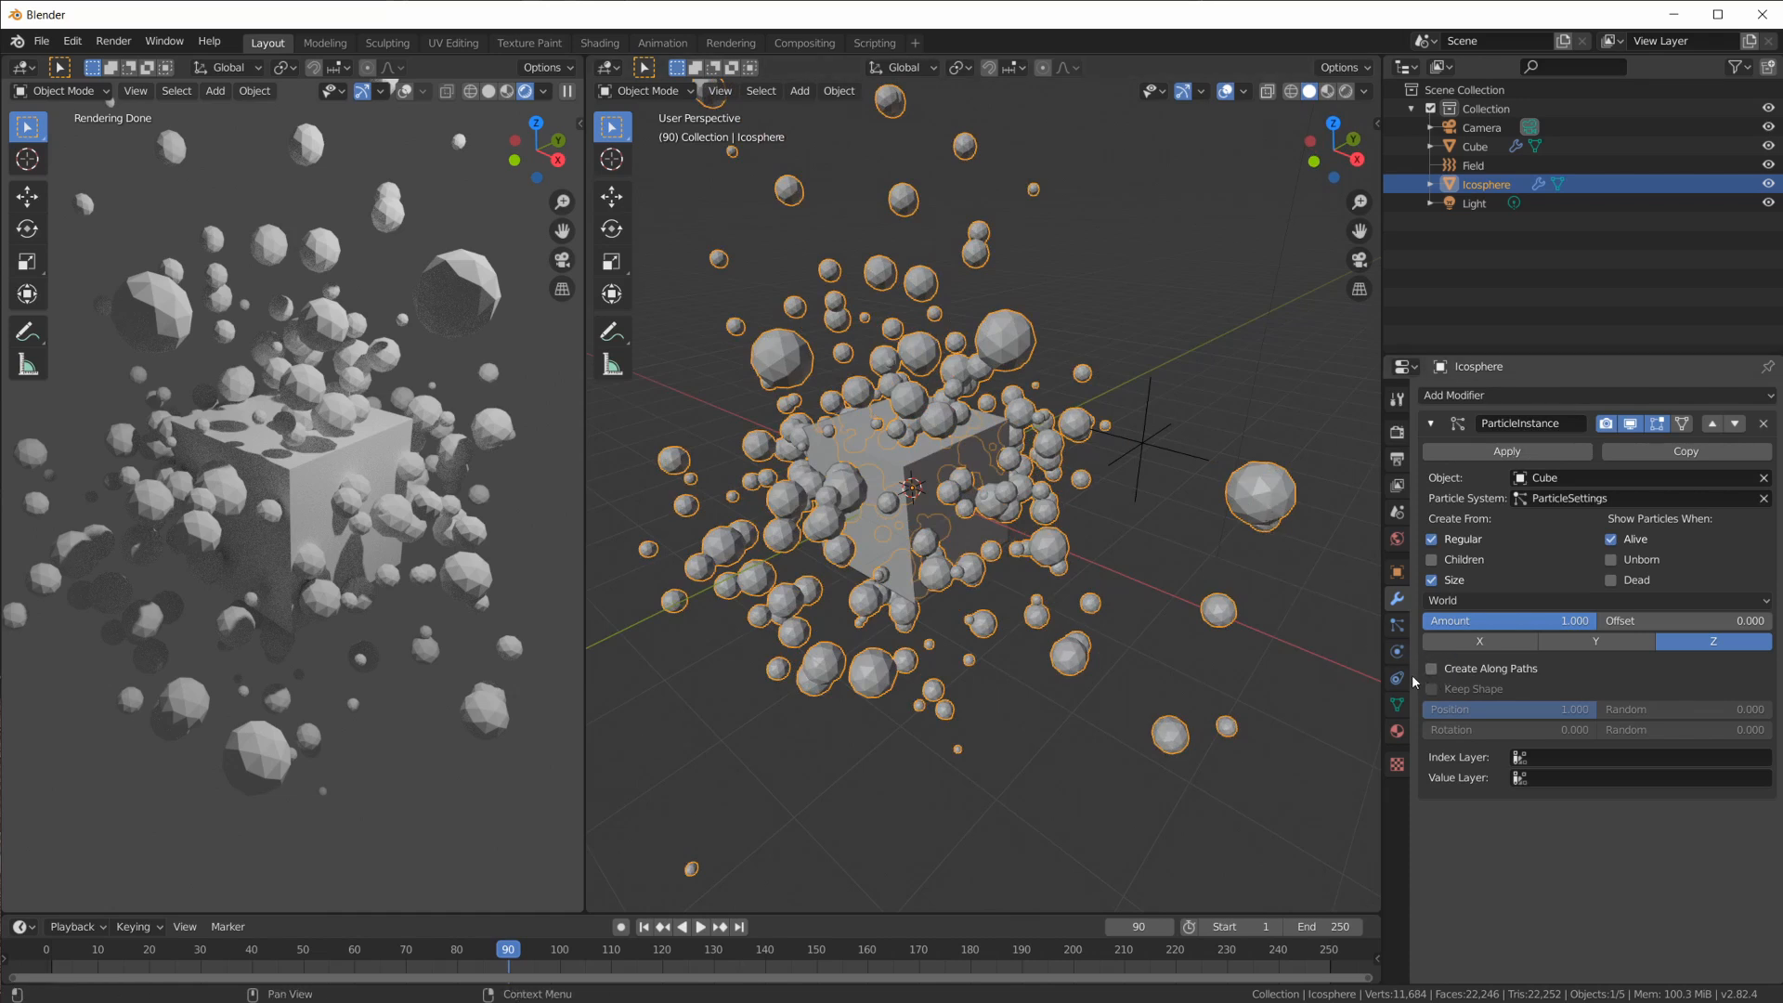
# Add a new particle system to the Icosphere
pyautogui.click(1397, 626)
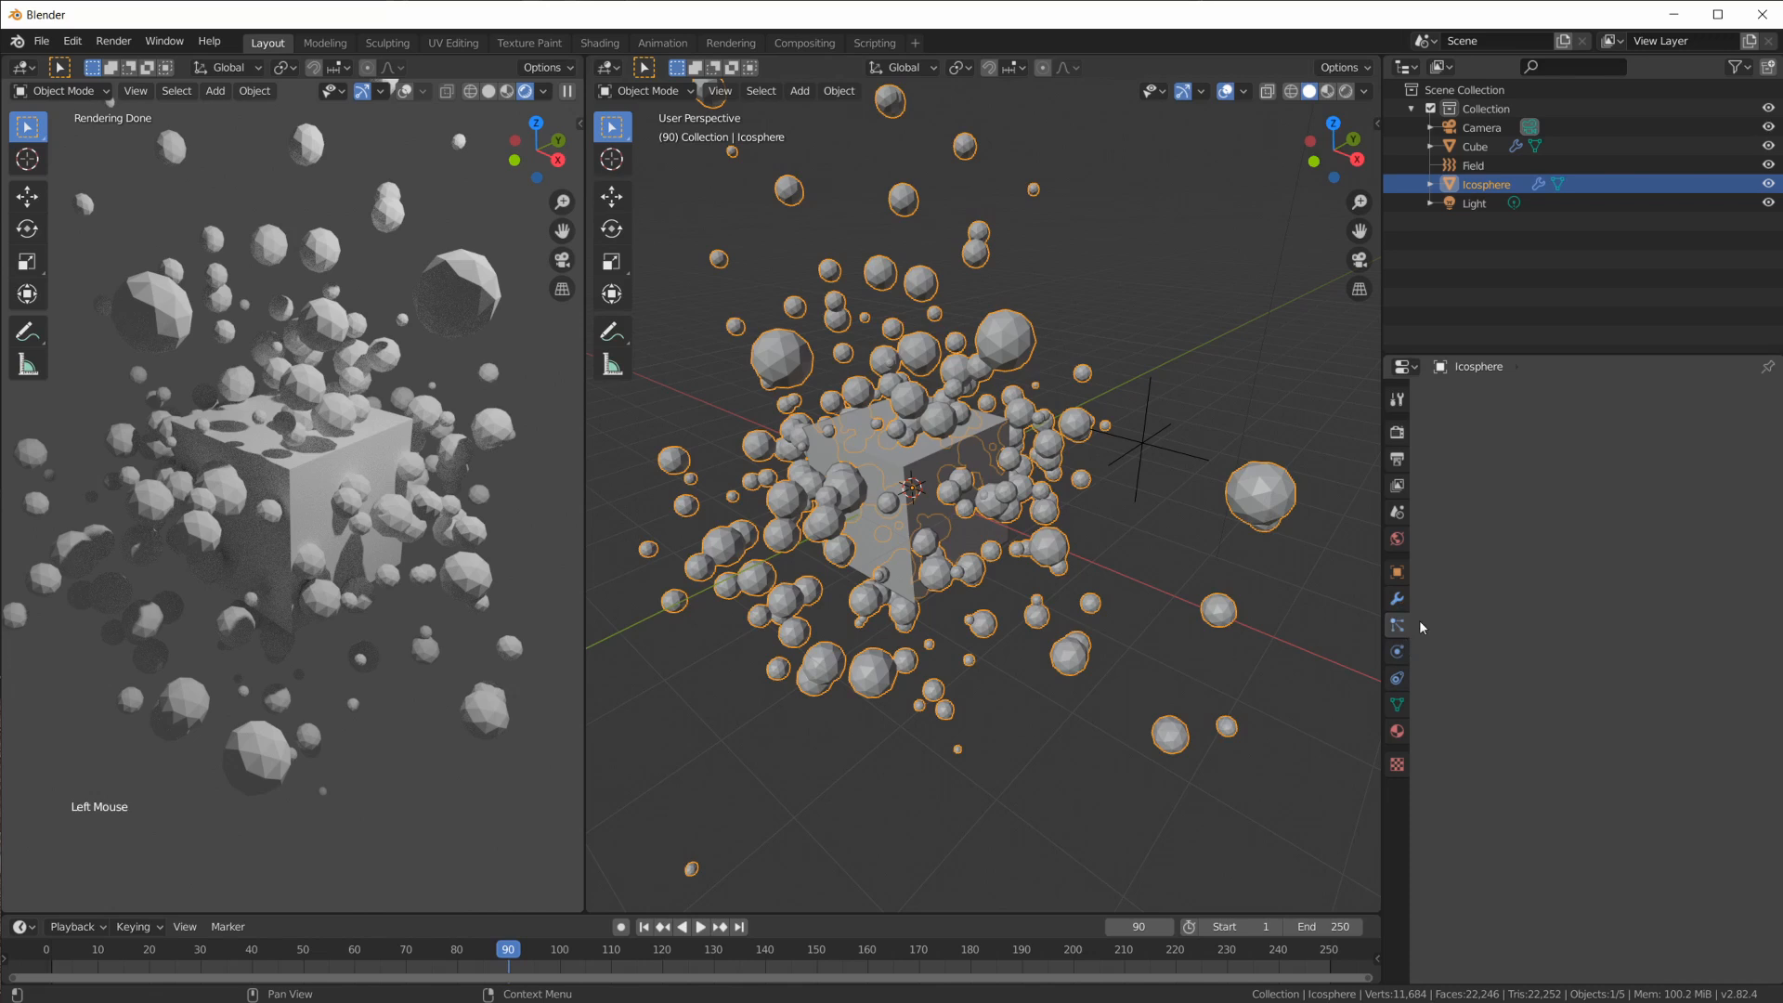
pyautogui.scroll(5, 1486, 594)
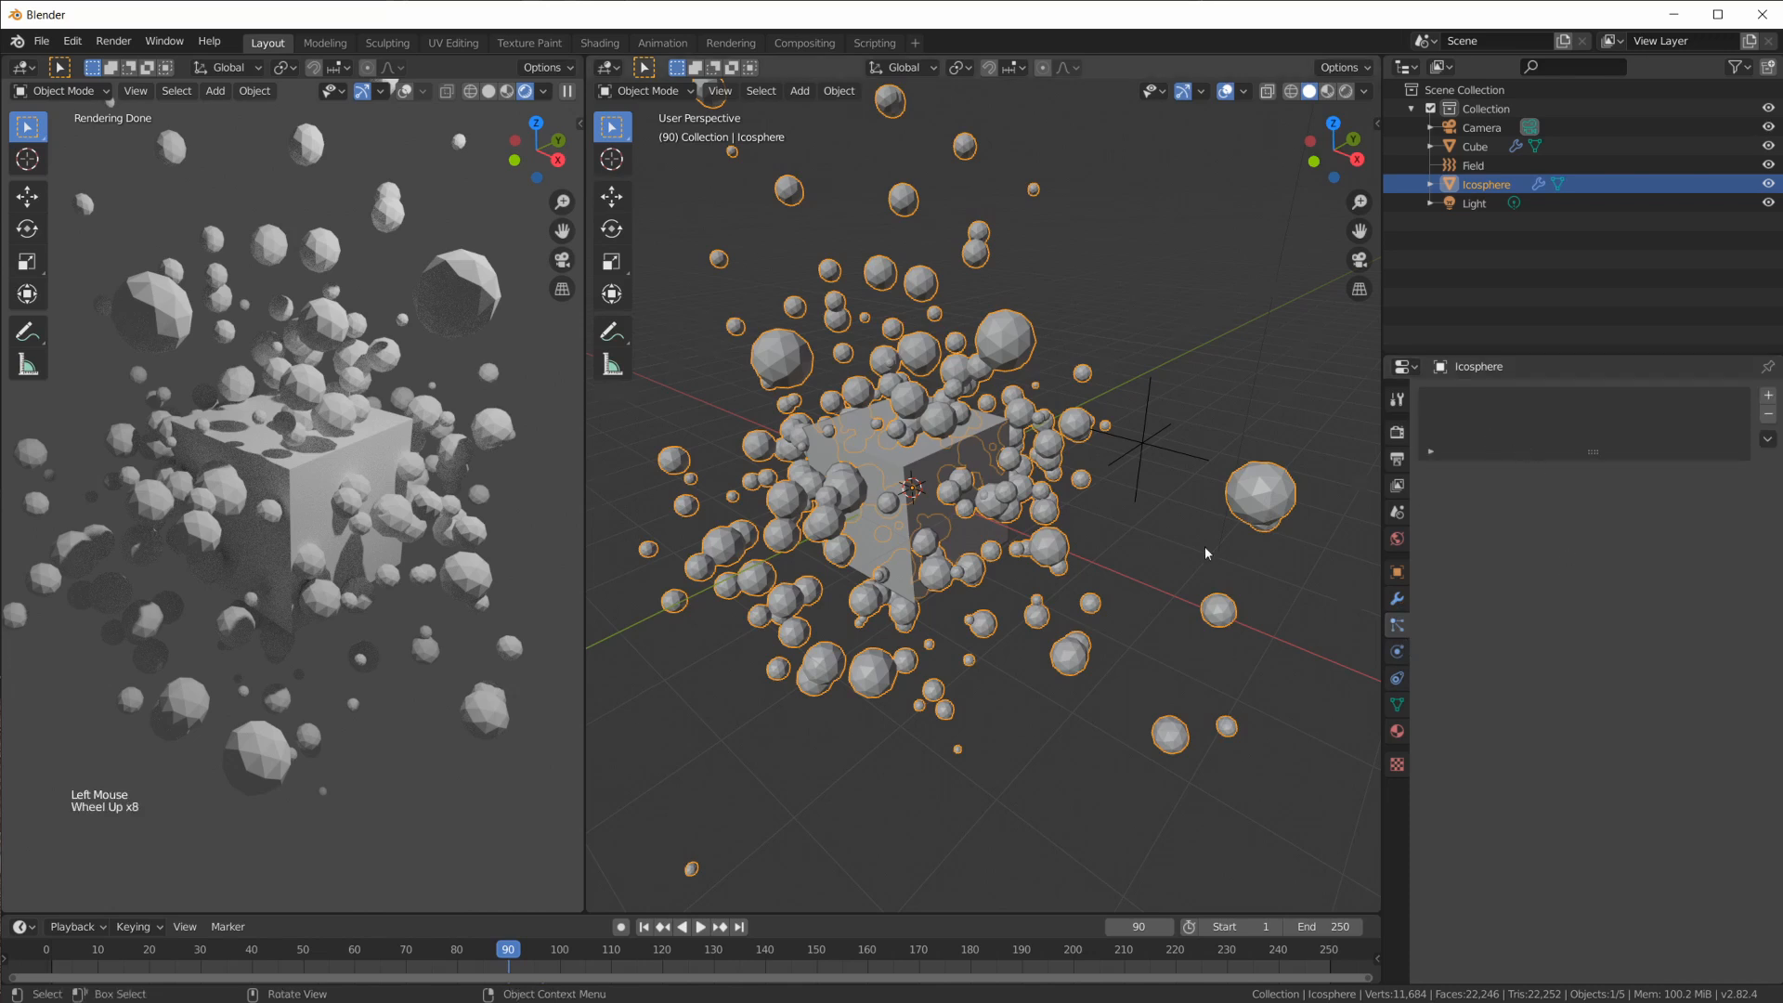
pyautogui.scroll(-3, 1206, 546)
pyautogui.click(1769, 399)
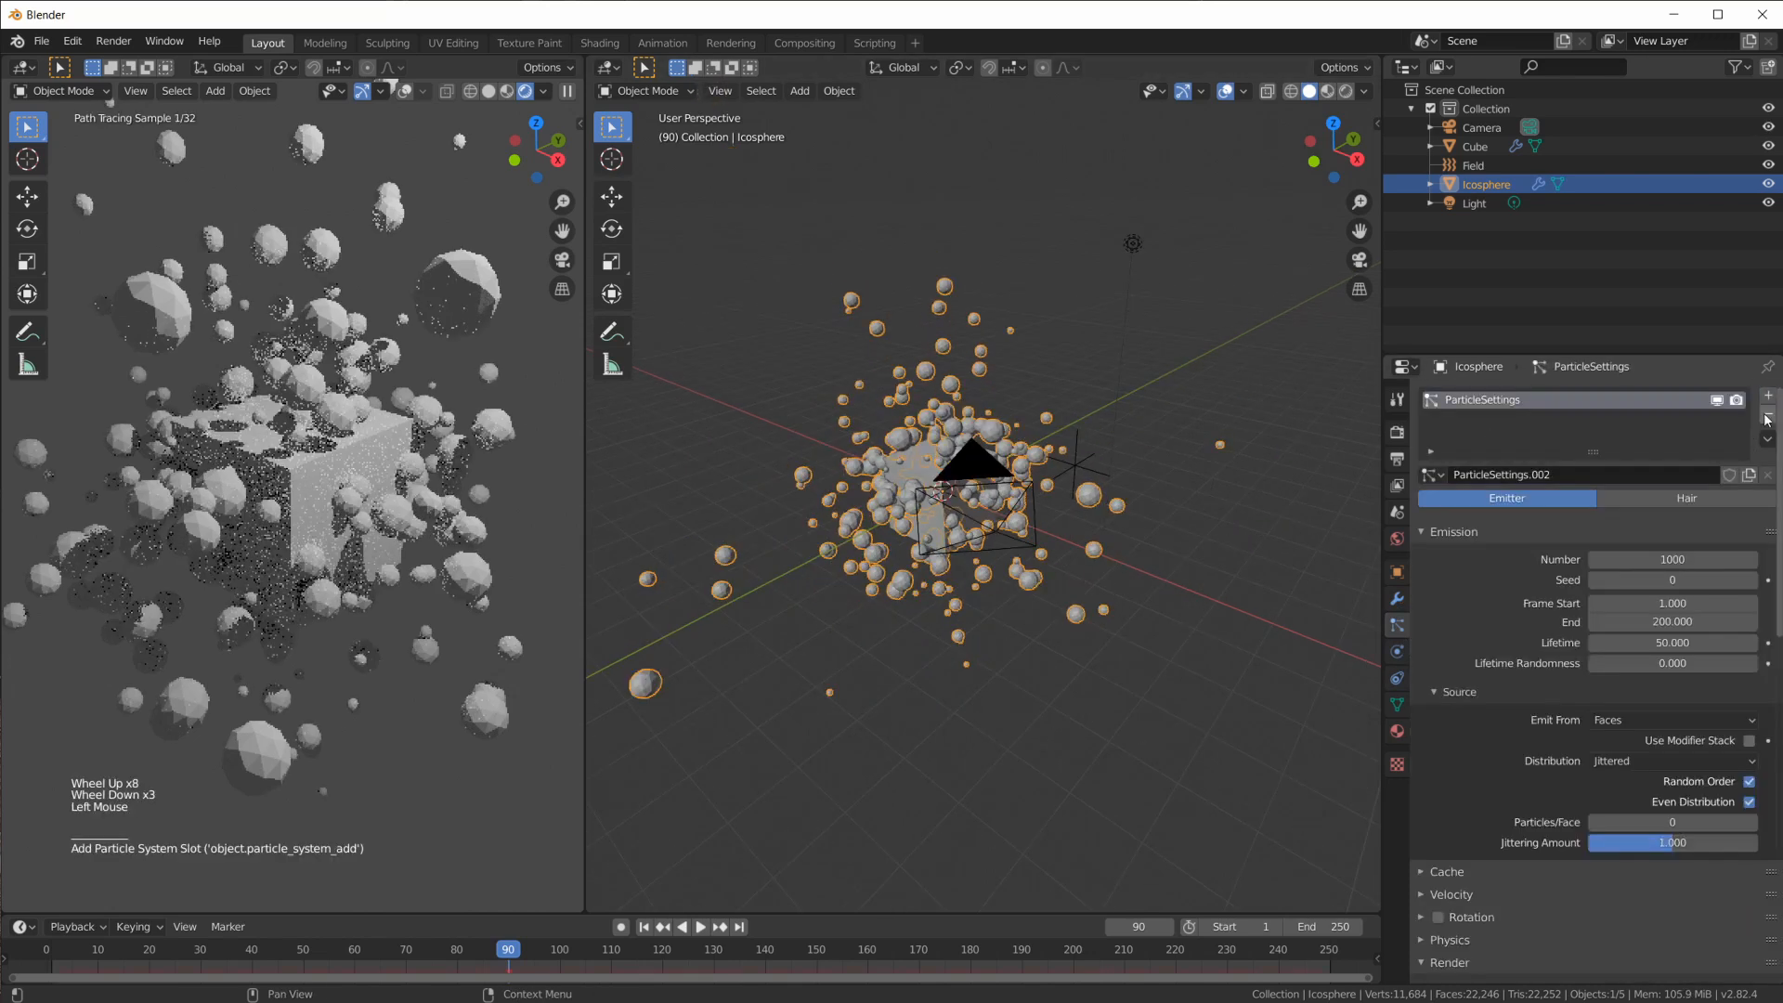
pyautogui.scroll(2, 1133, 492)
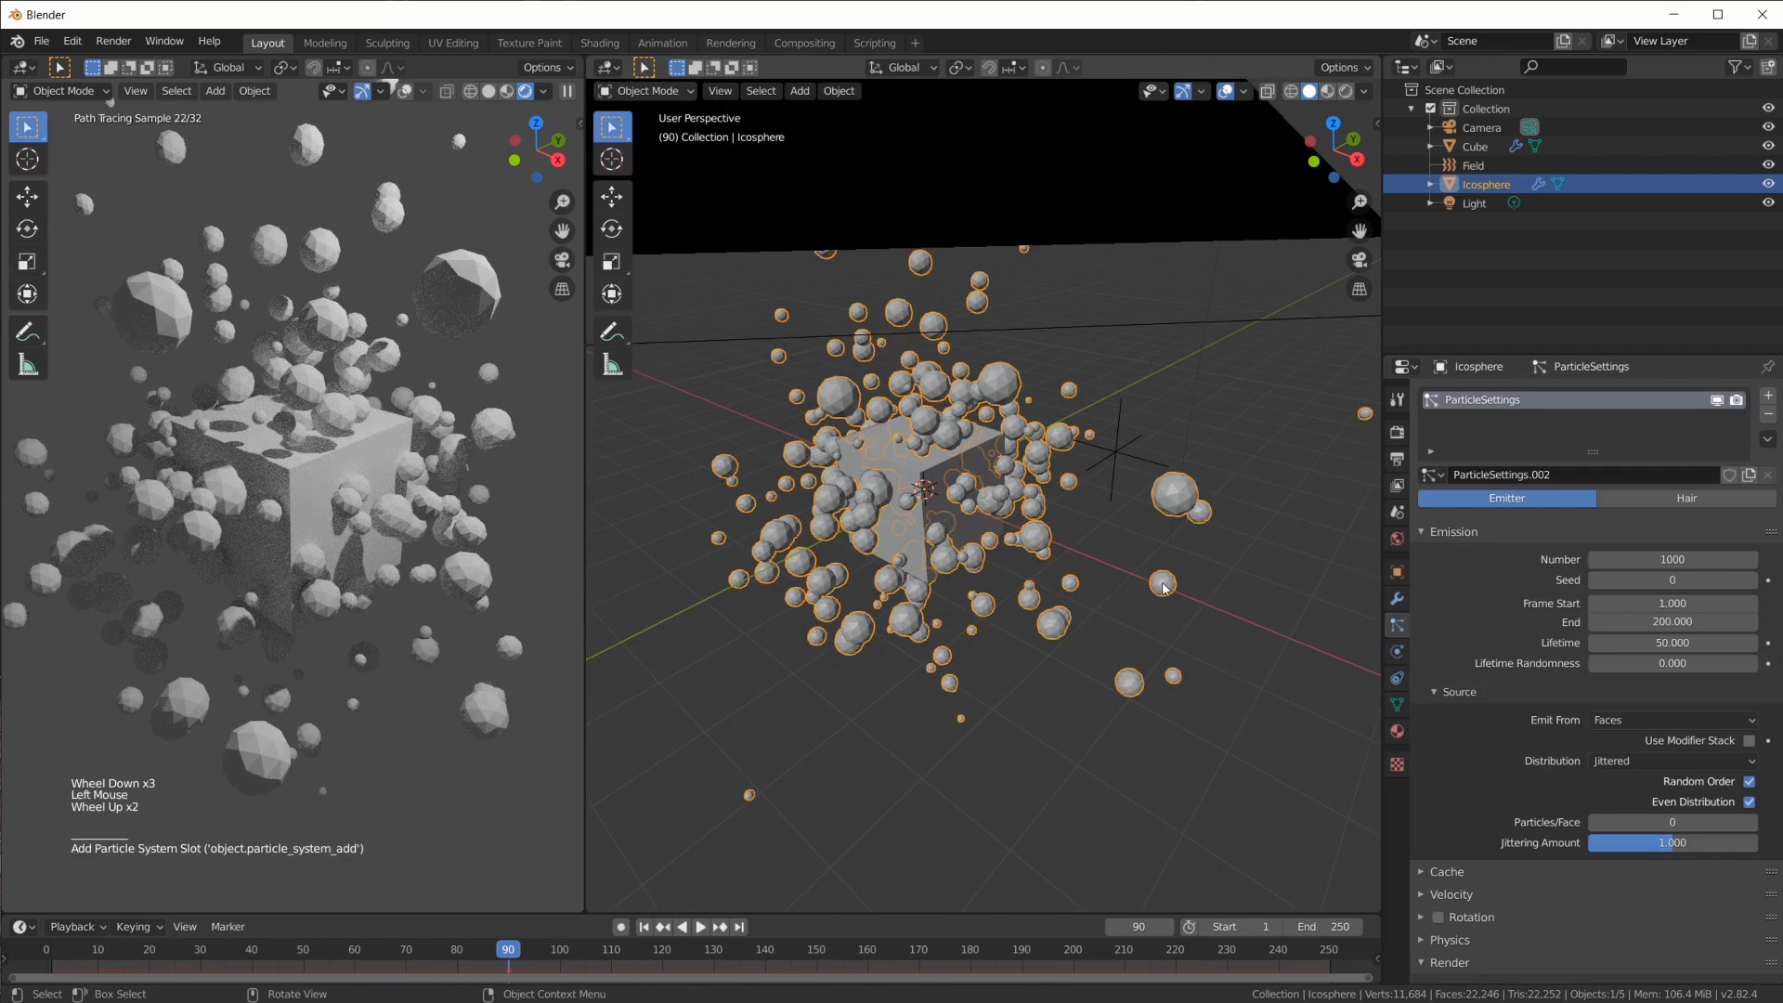
# Play the animation from the first frame and watch where the icosphere's new particles are emitted
pyautogui.click(643, 927)
pyautogui.click(701, 927)
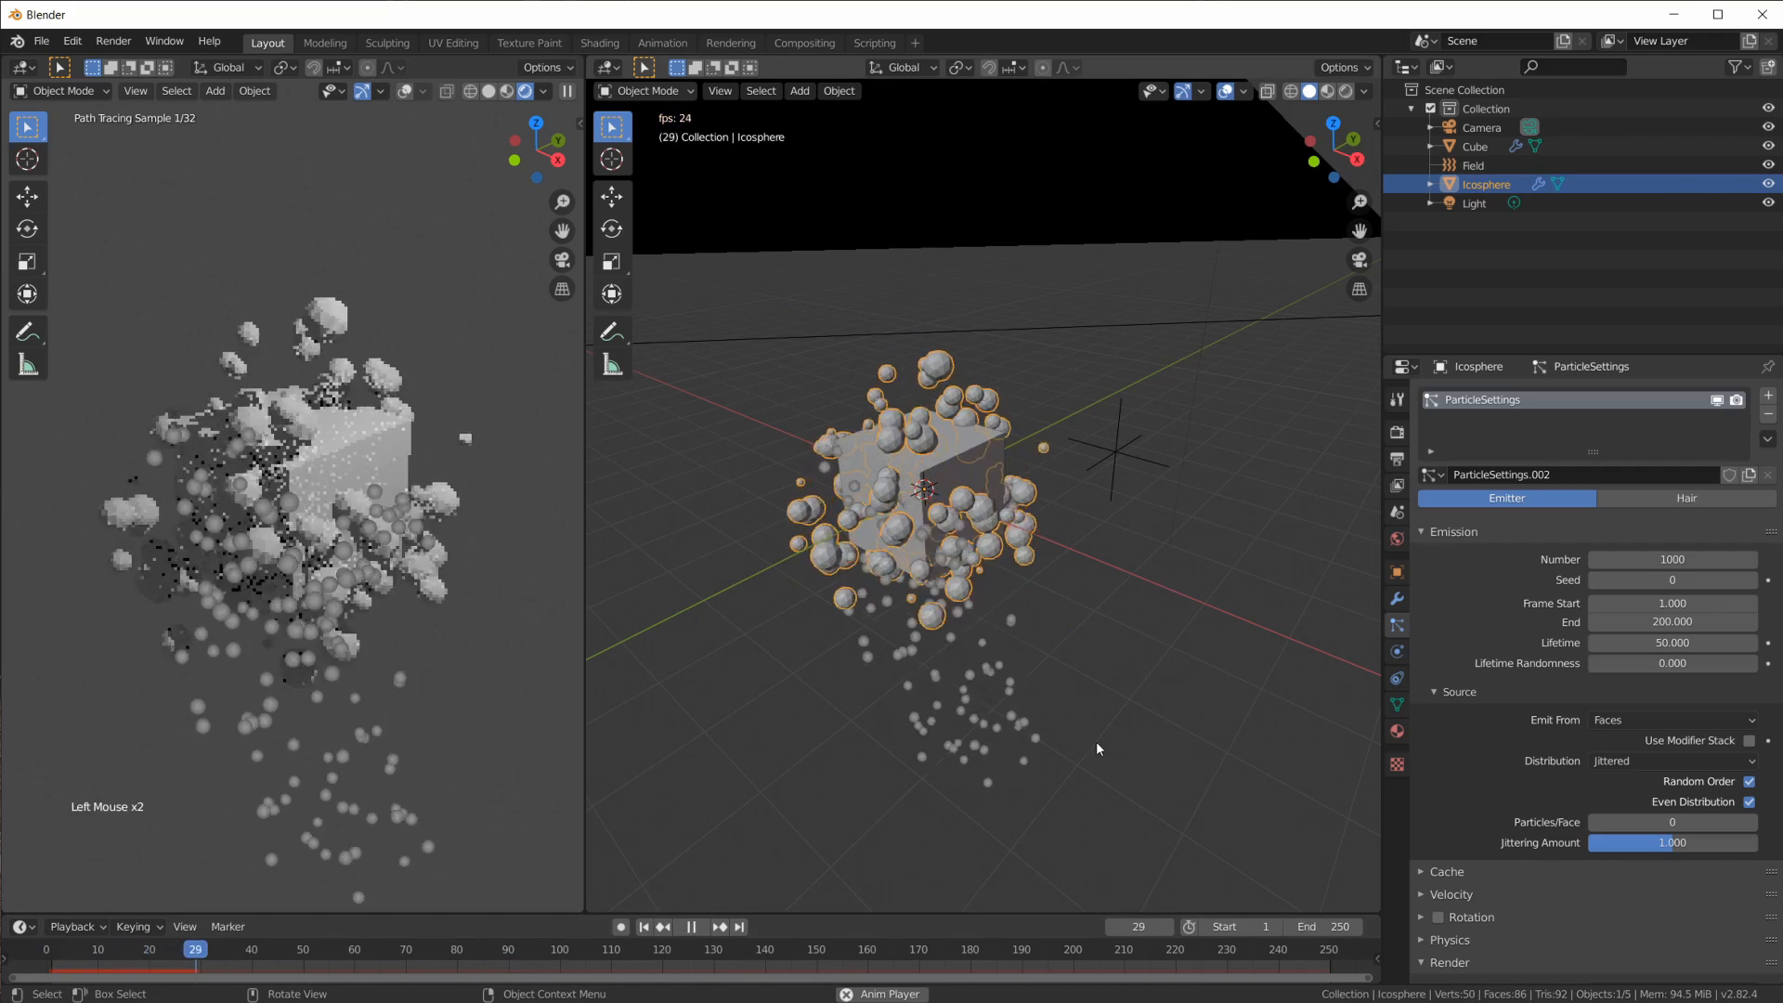
pyautogui.moveTo(1155, 731); pyautogui.dragTo(1291, 704, button='middle')
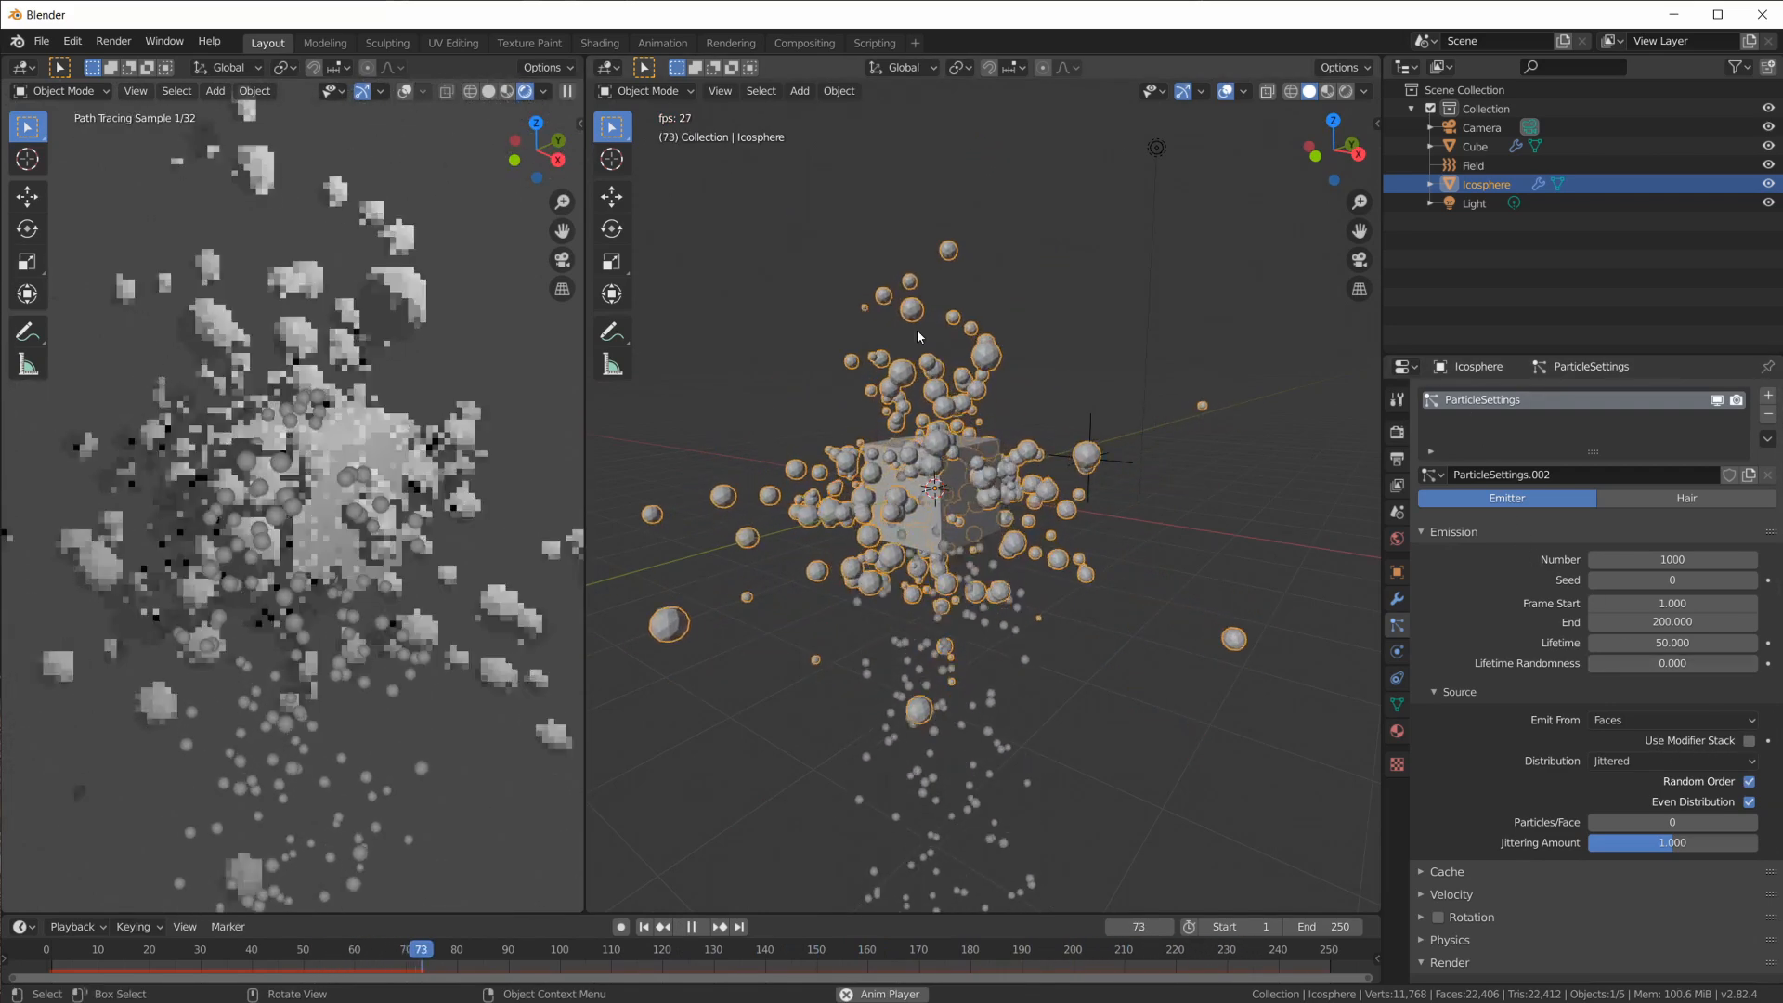
# Check the icosphere's modifiers and enable Use Modifier Stack in the emission source of its particle system
pyautogui.click(1396, 599)
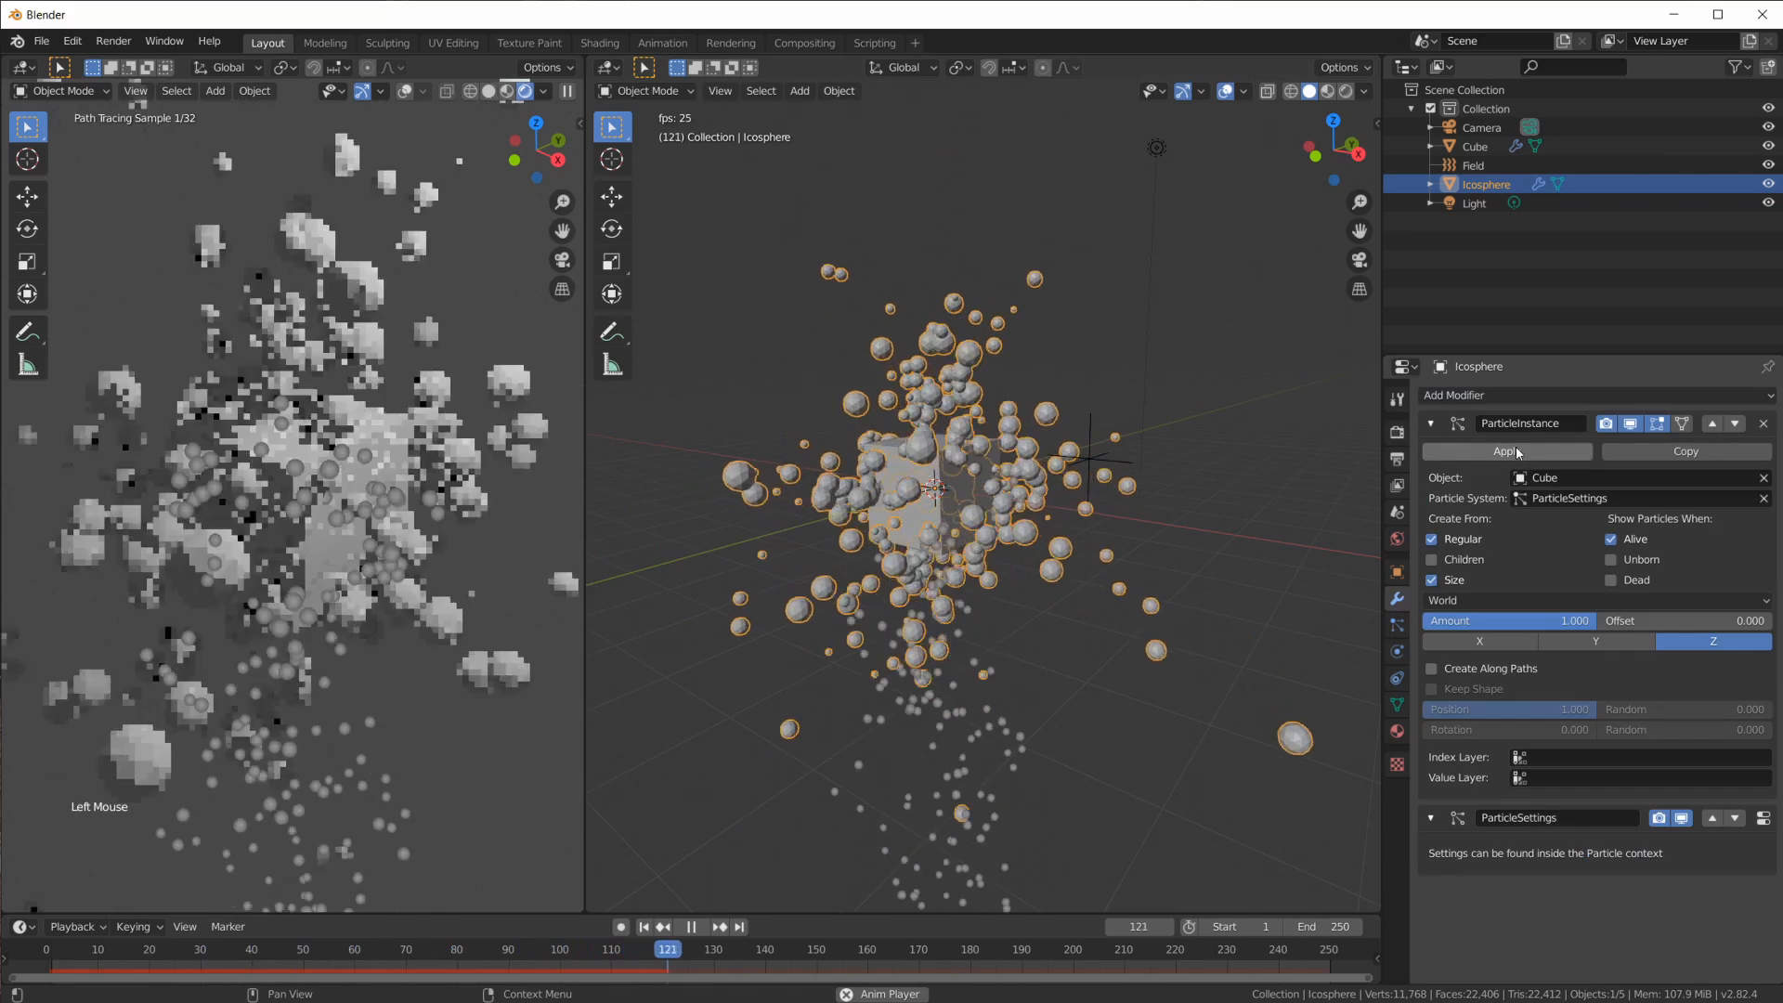
pyautogui.click(1397, 625)
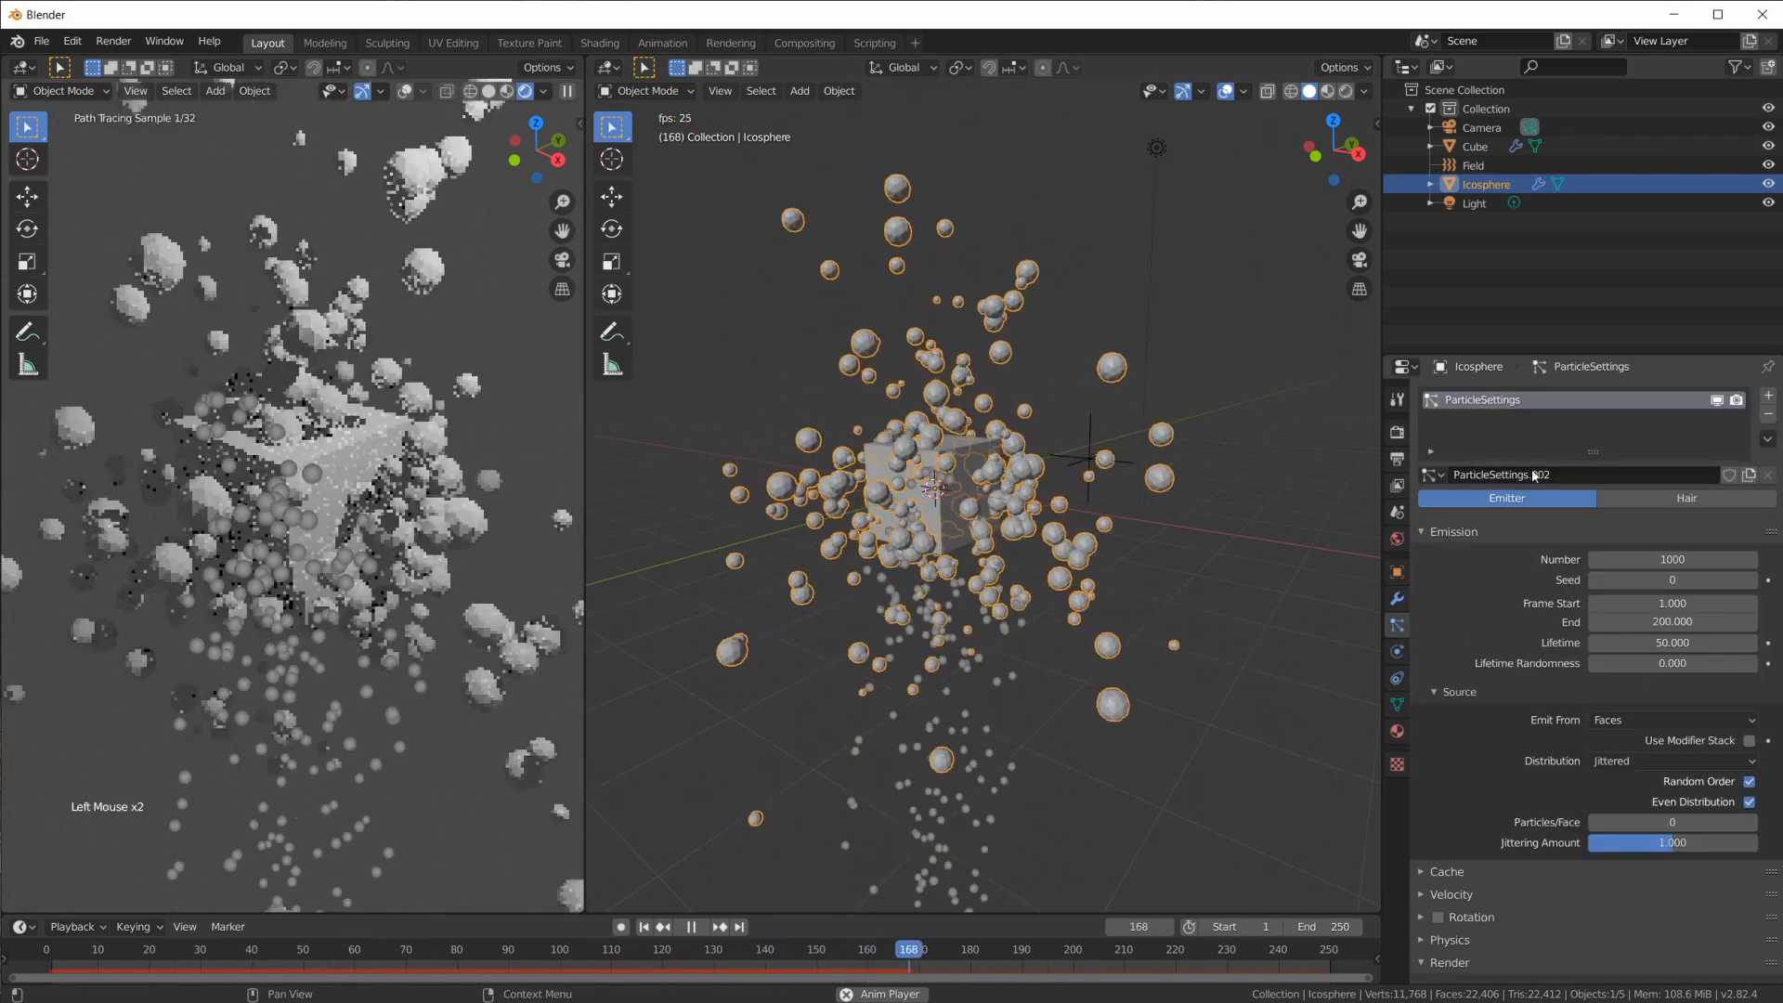
pyautogui.click(1748, 740)
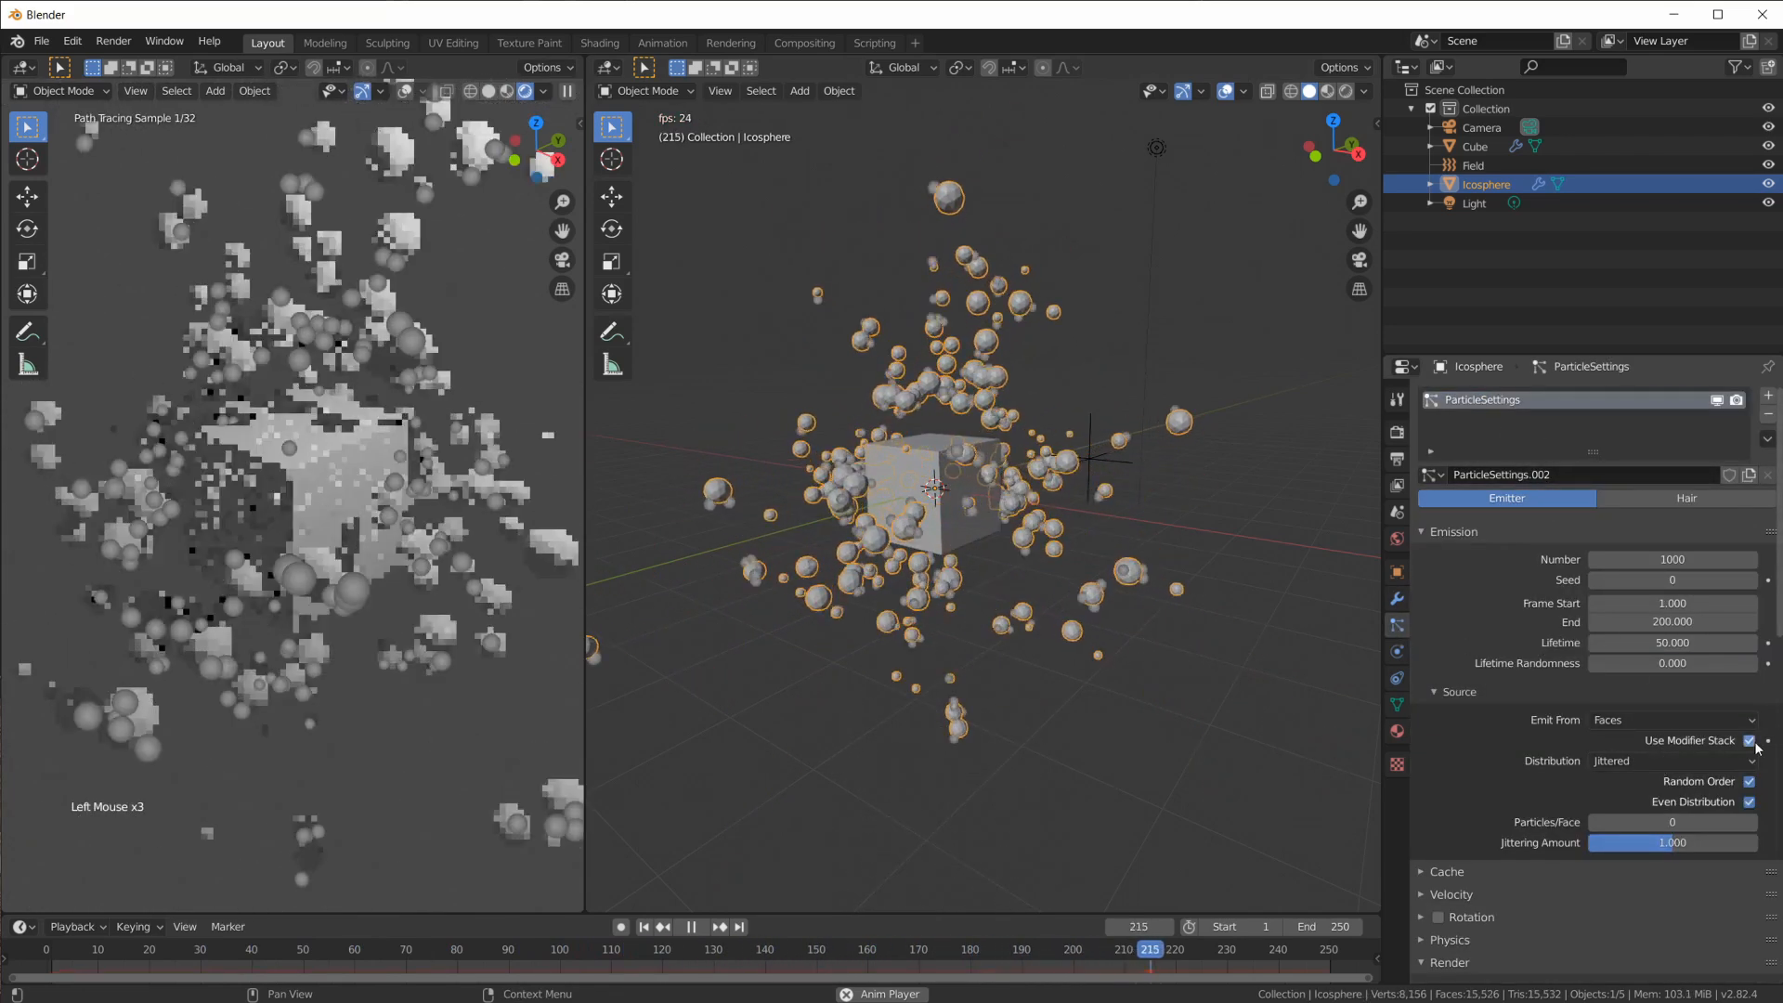
pyautogui.scroll(-3, 1116, 585)
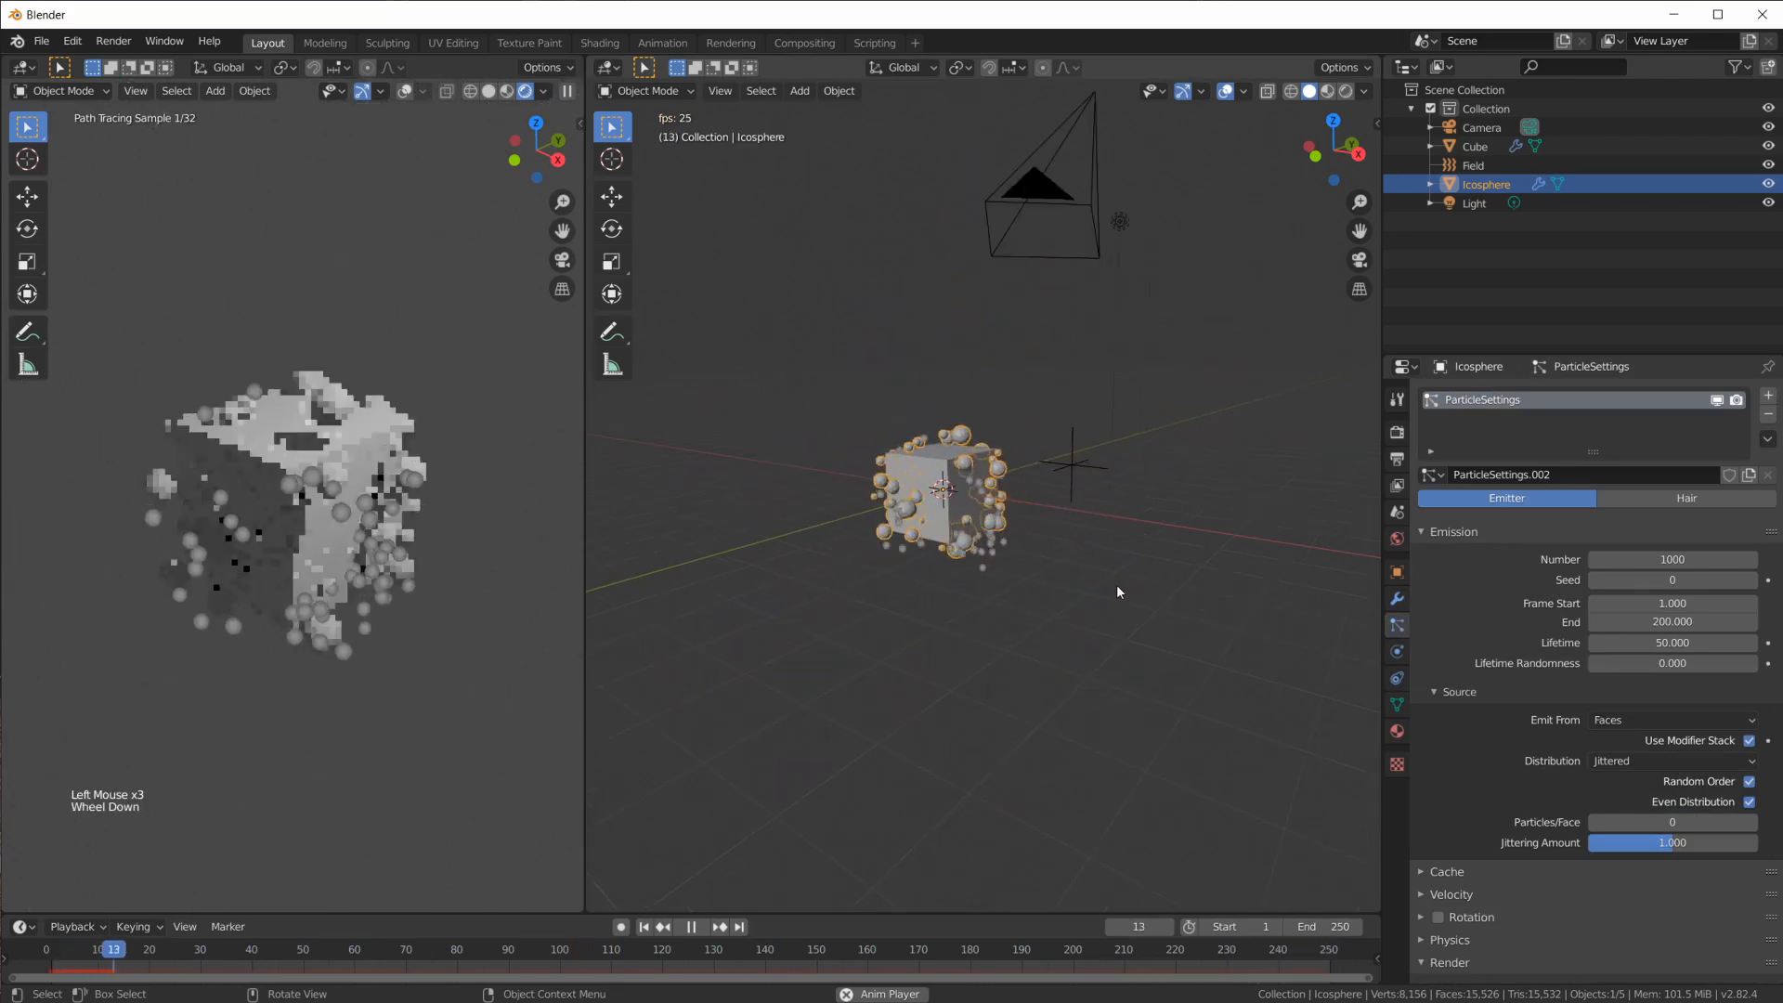
pyautogui.moveTo(1116, 583); pyautogui.dragTo(987, 516, button='middle')
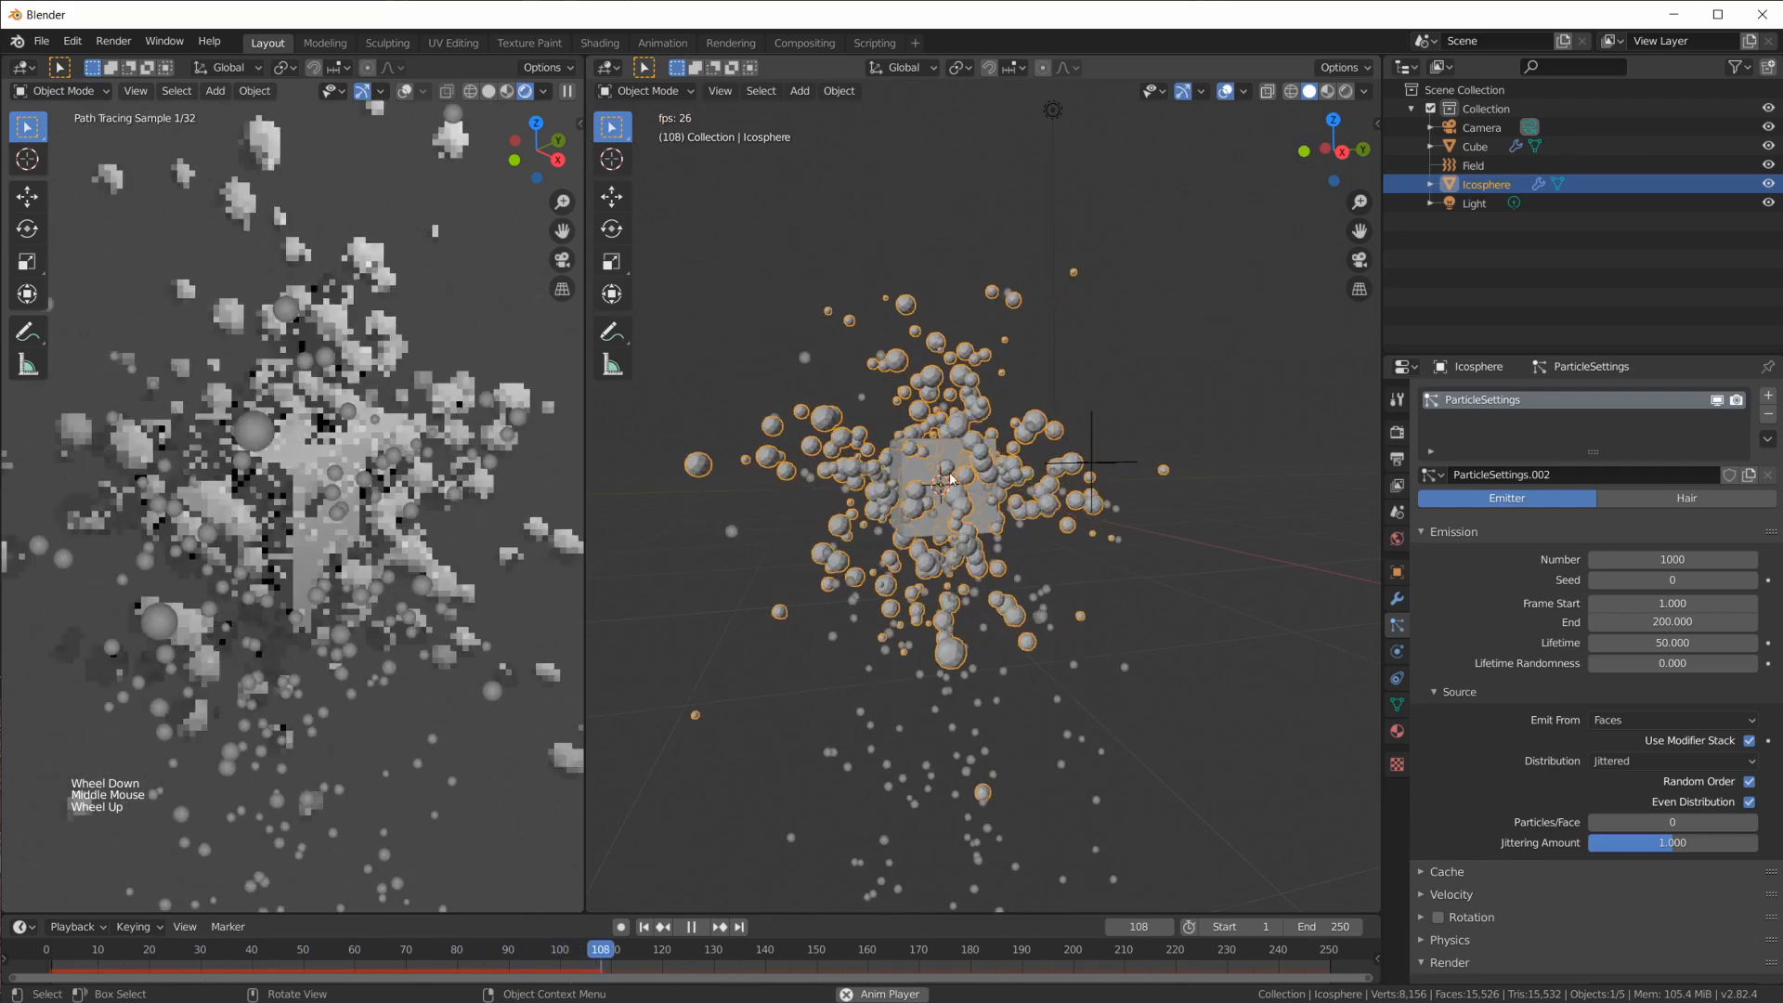
# Reduce the cube's particle system to an emission Number of 100 and stop the playback
pyautogui.click(939, 492)
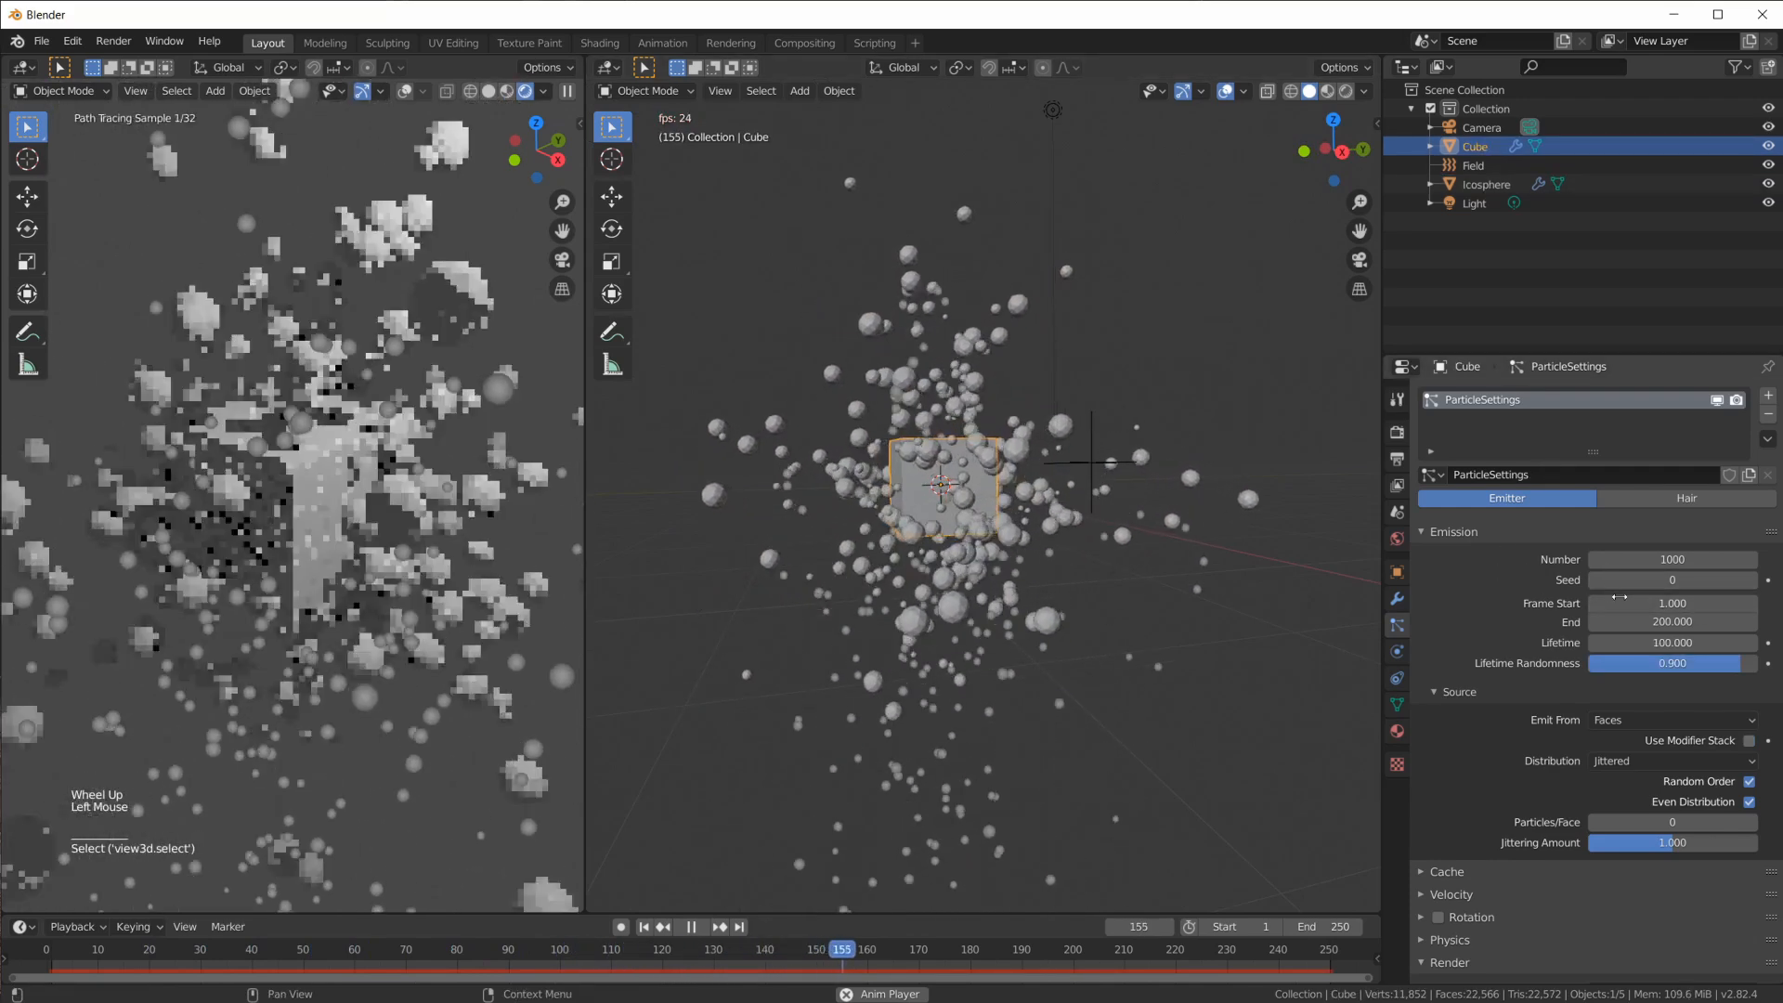
pyautogui.click(1673, 561)
pyautogui.write('100')
pyautogui.press('Return')
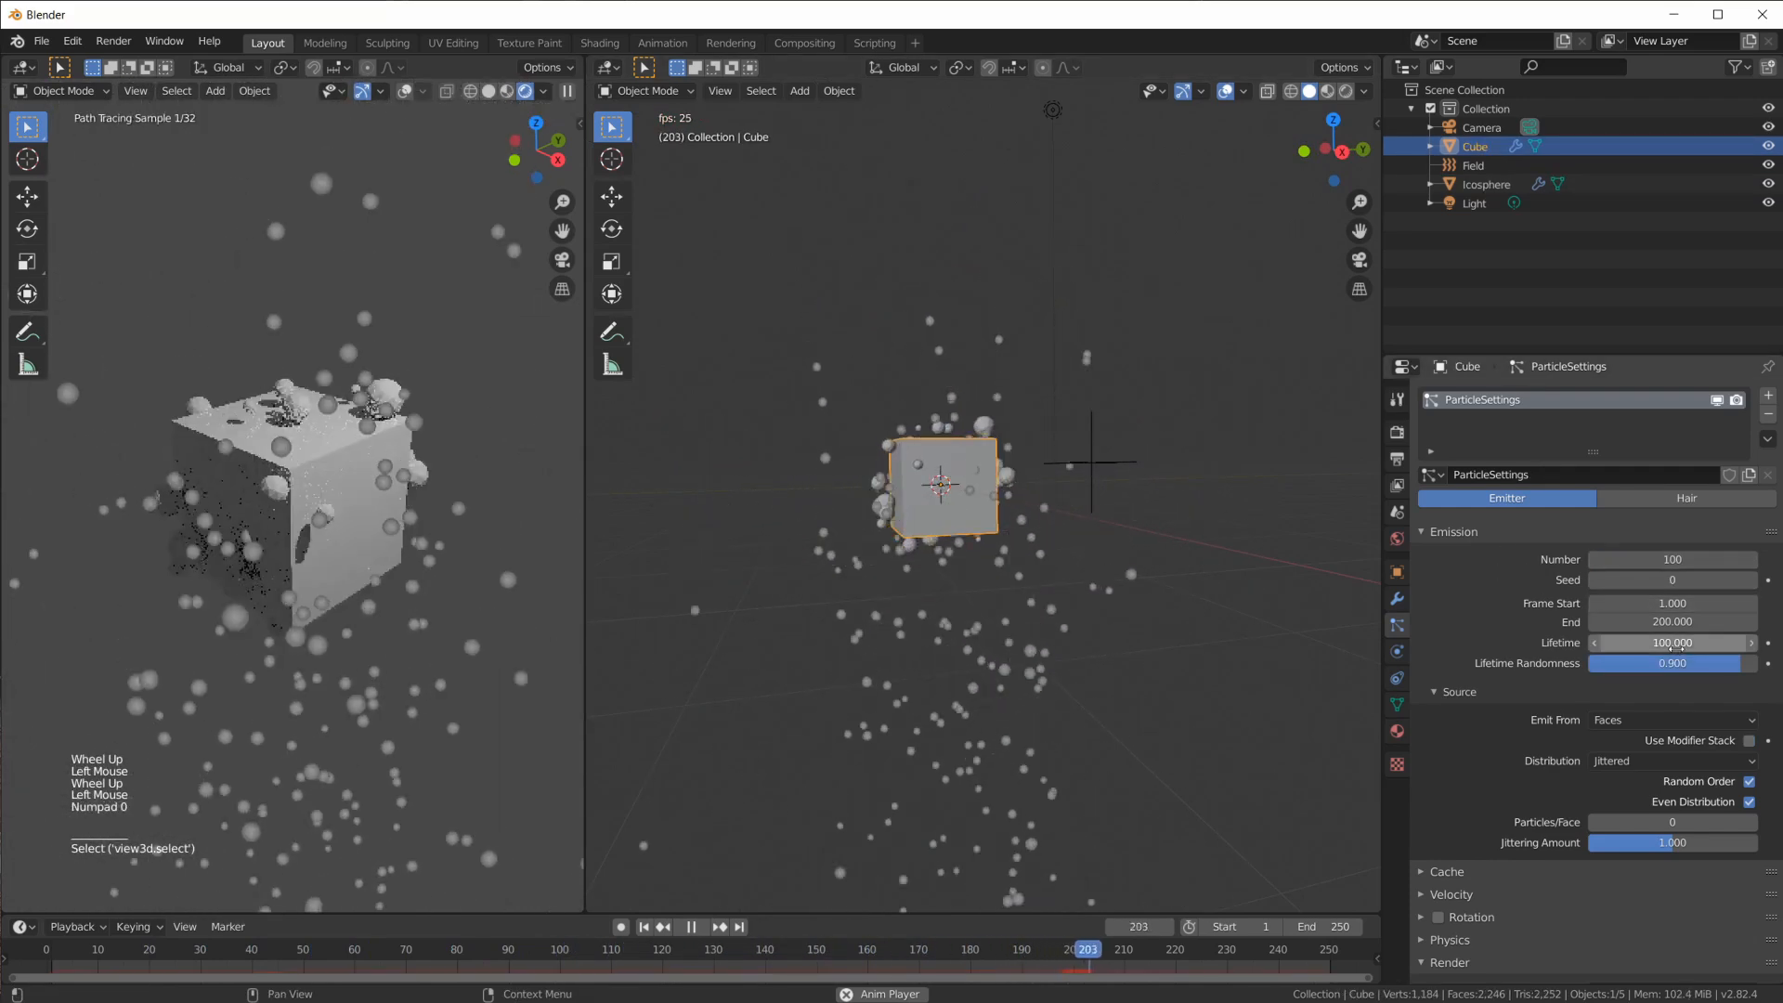
pyautogui.scroll(2, 1003, 508)
pyautogui.moveTo(1017, 517); pyautogui.dragTo(1040, 471, button='middle')
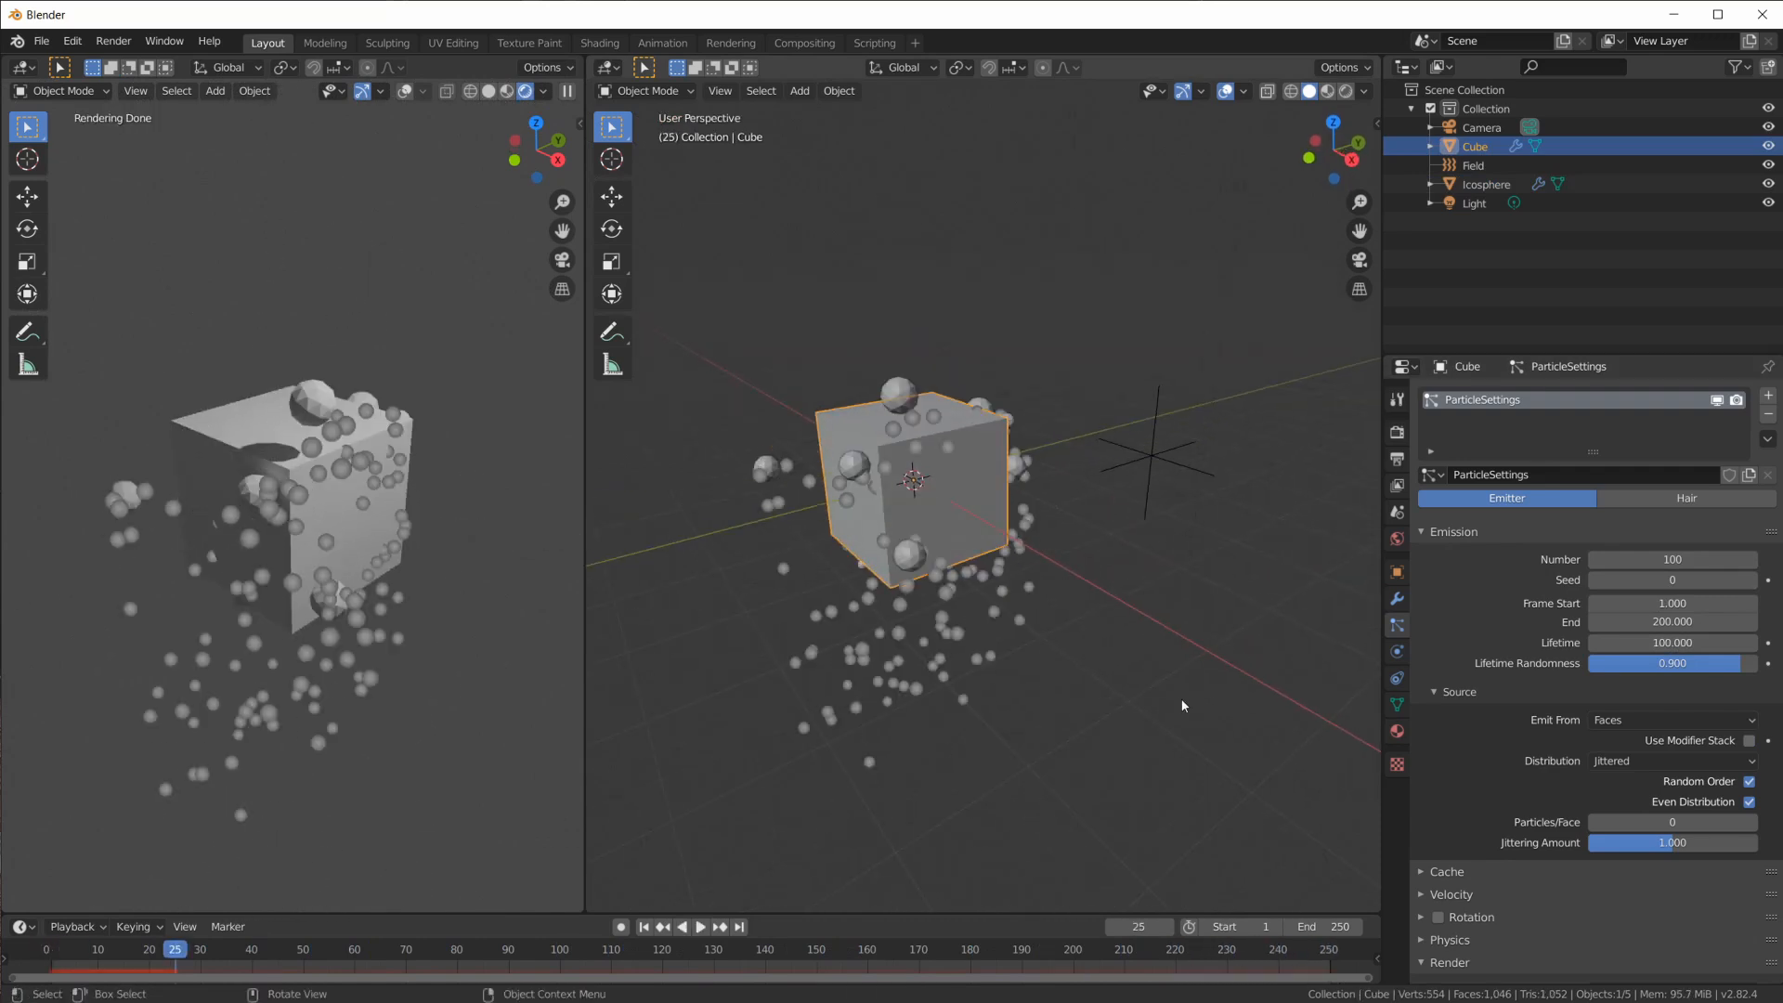
# Examine up close the cube and the particles emitted from the icosphere instances
pyautogui.moveTo(1183, 702); pyautogui.dragTo(1218, 686, button='middle')
pyautogui.press('Tab')
pyautogui.press('Tab')
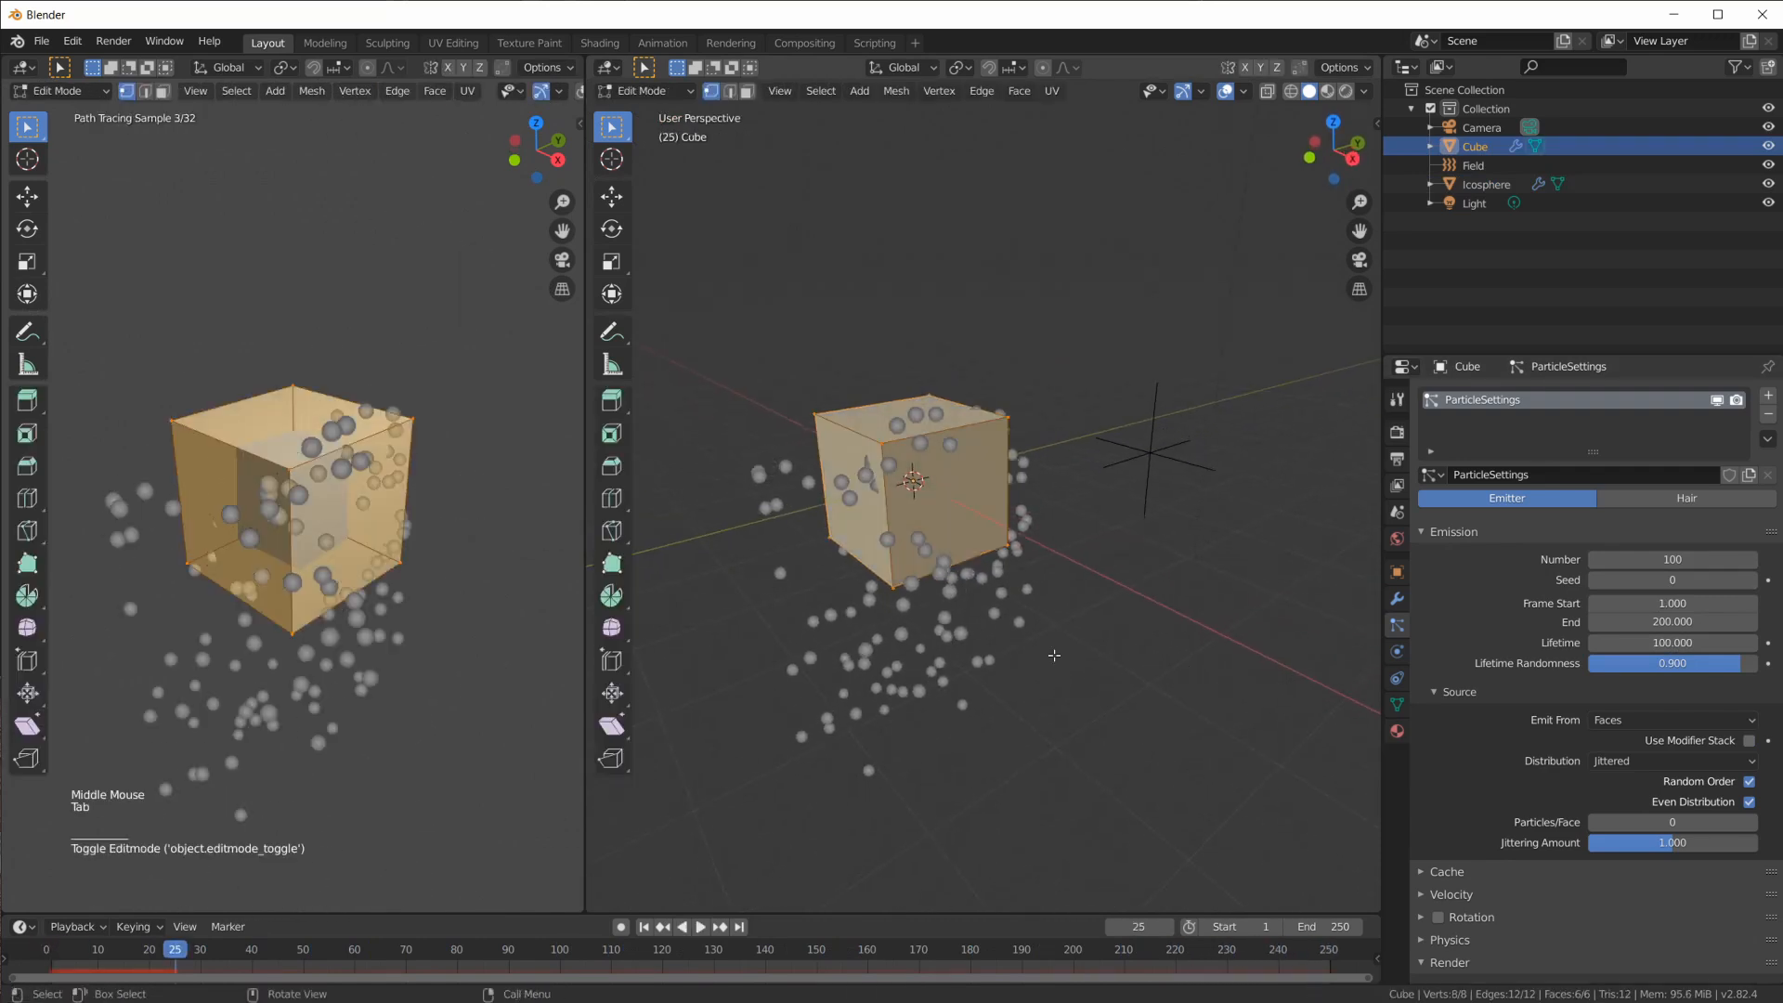
pyautogui.scroll(1, 332, 611)
pyautogui.click(301, 488)
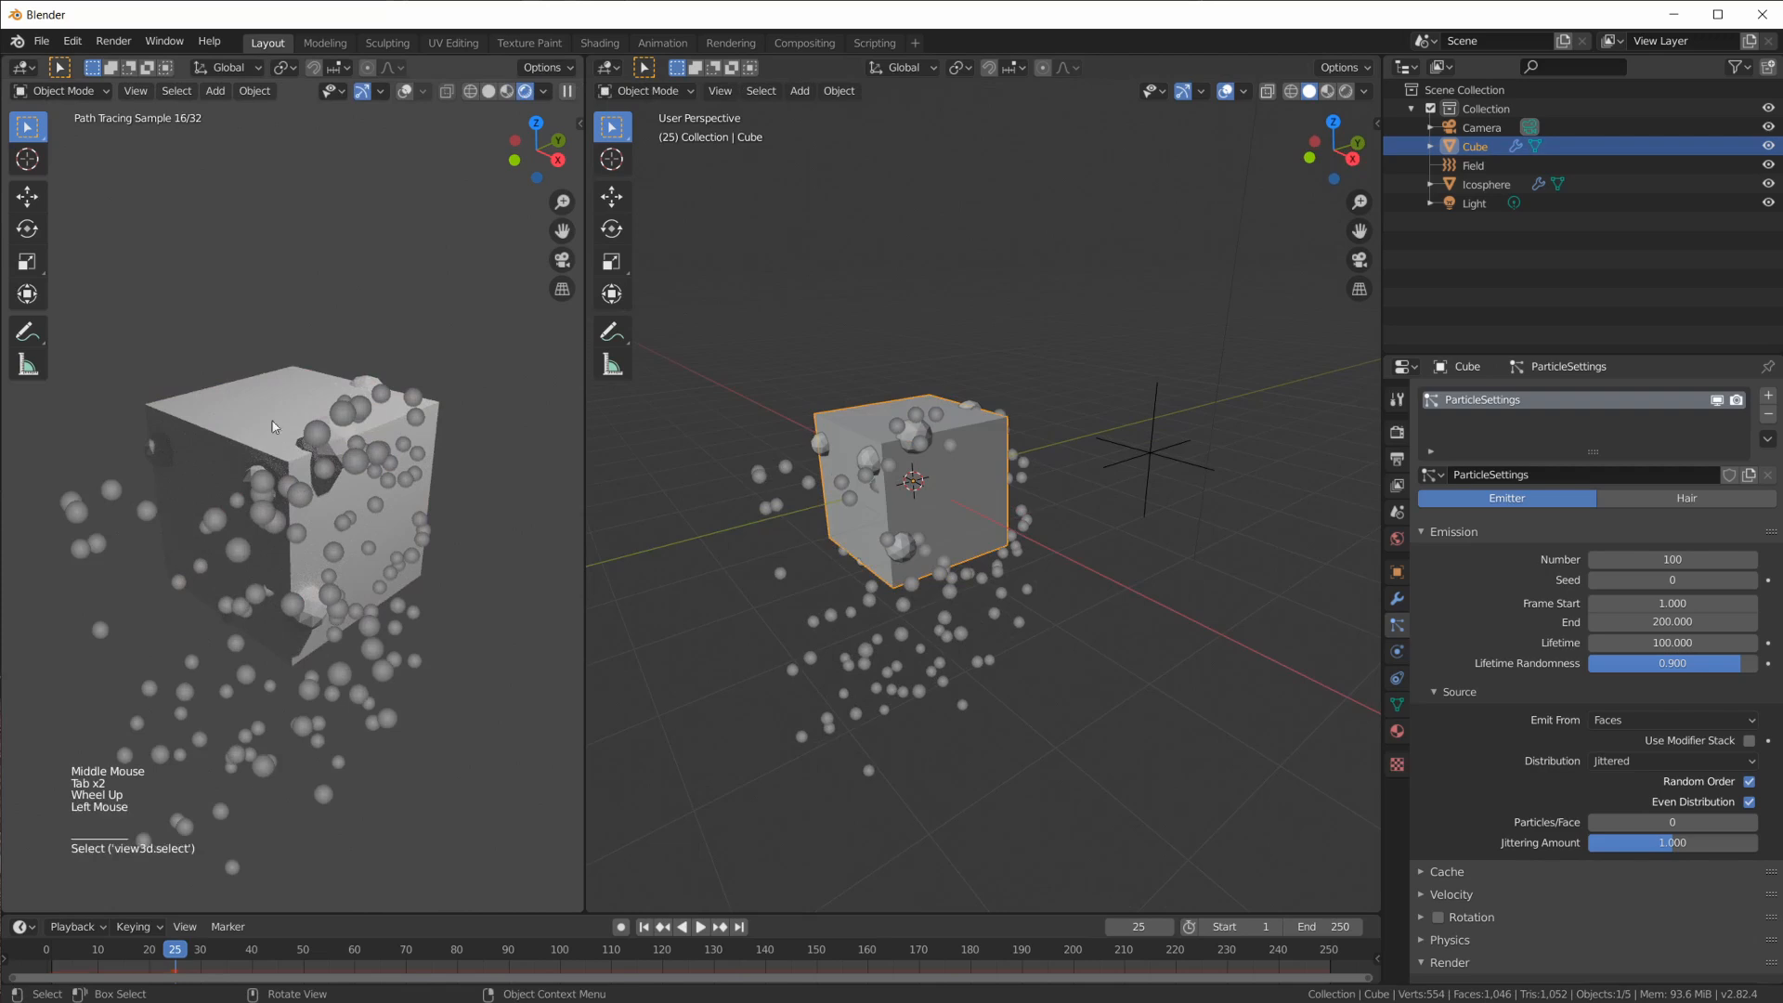
pyautogui.scroll(3, 888, 509)
pyautogui.click(858, 381)
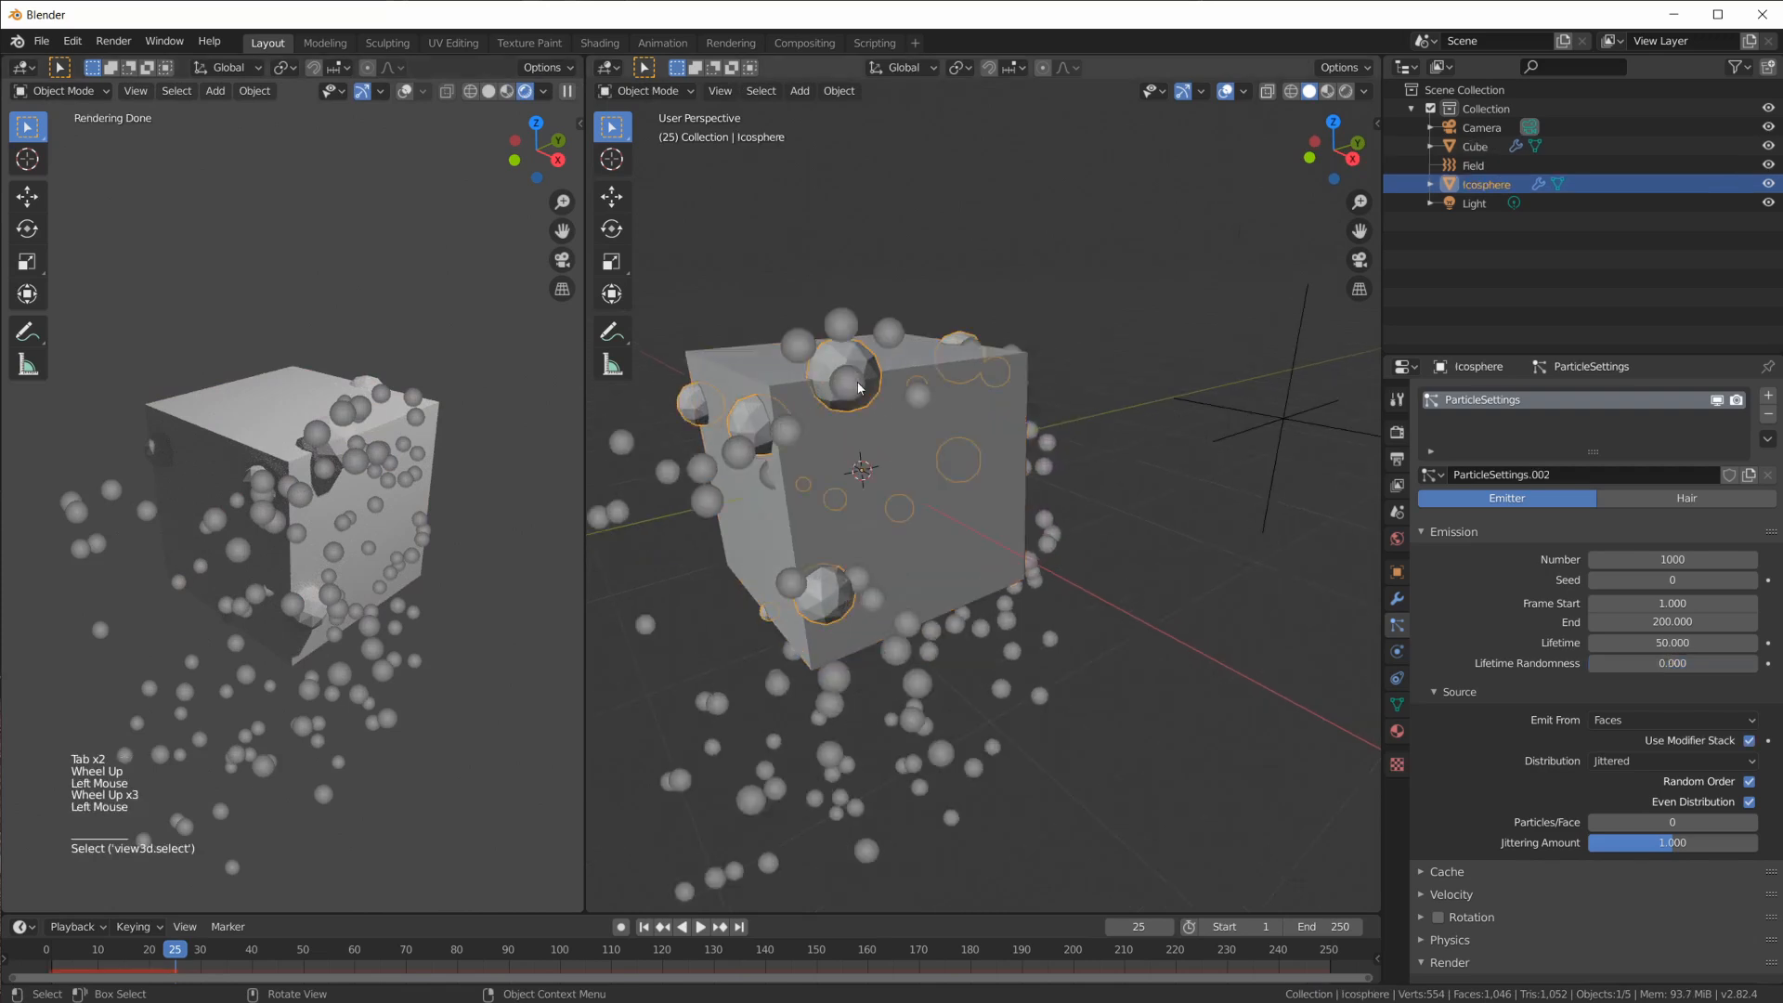
# Add a Torus mesh and move it clear of the cube, next to the force field
pyautogui.moveTo(972, 464); pyautogui.dragTo(1036, 617, button='middle')
pyautogui.scroll(-3, 1042, 629)
pyautogui.scroll(1, 1042, 629)
pyautogui.scroll(1, 1041, 628)
pyautogui.scroll(-1, 1093, 569)
pyautogui.hotkey('shift', 'a')
pyautogui.moveTo(1093, 567)
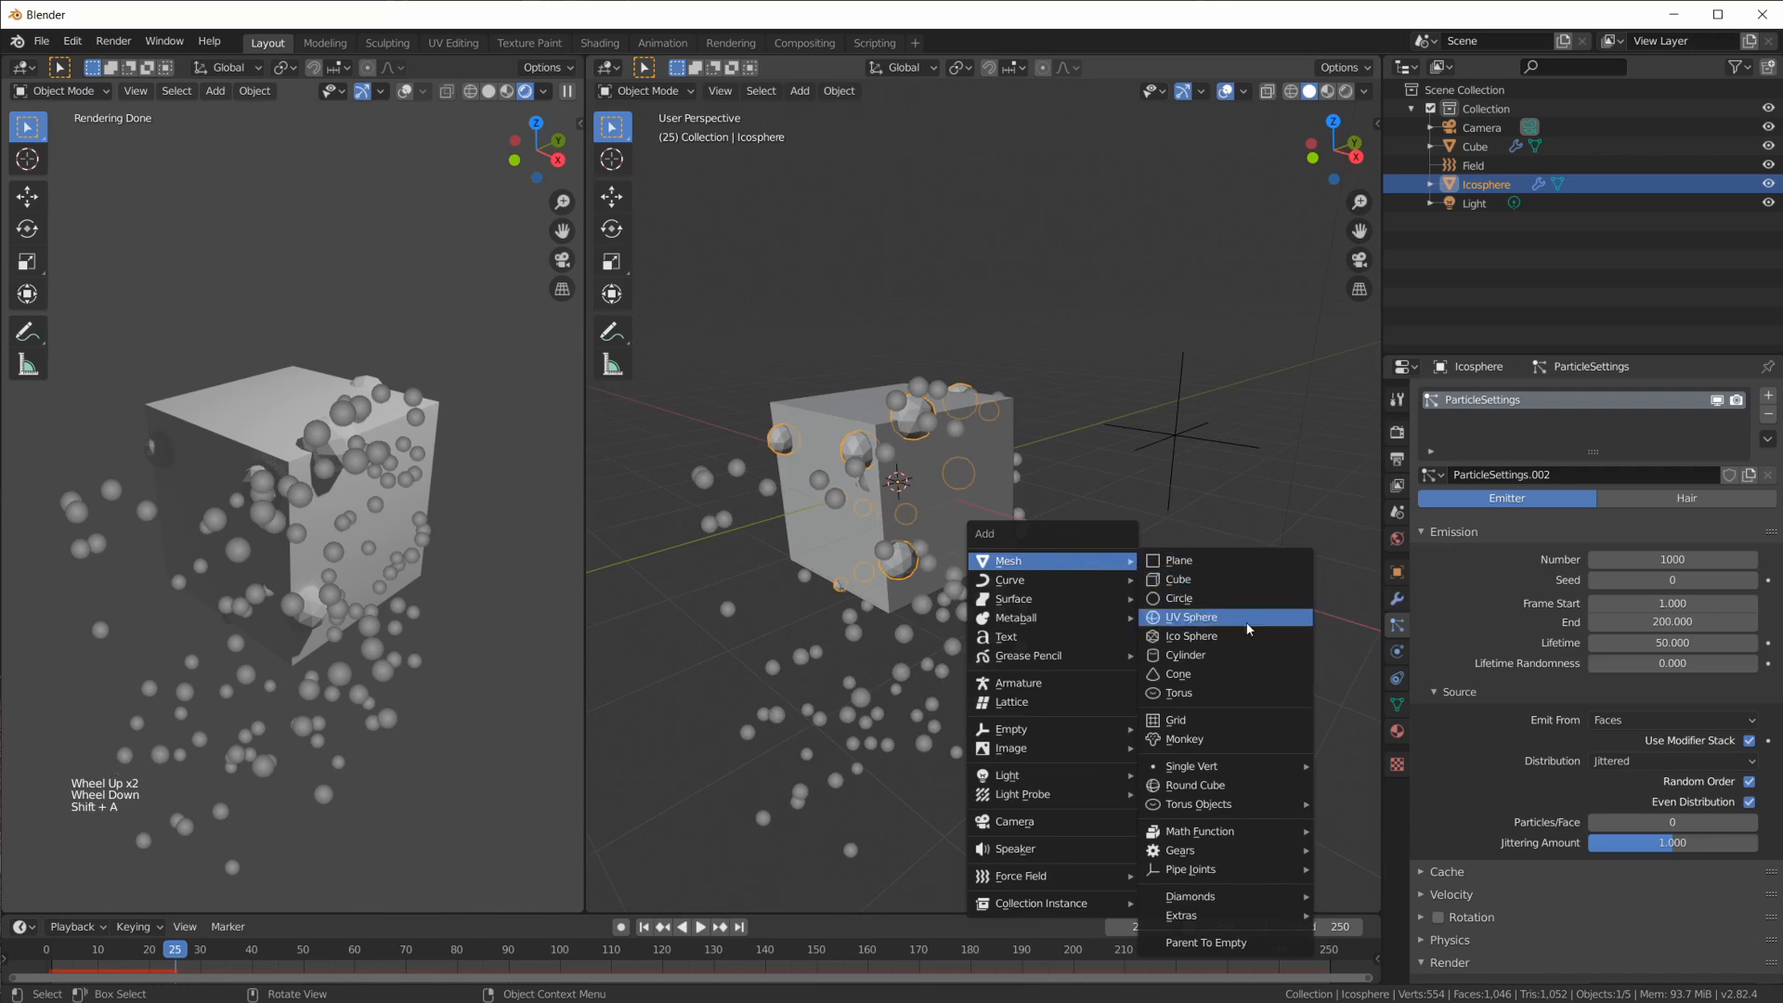
pyautogui.click(1228, 693)
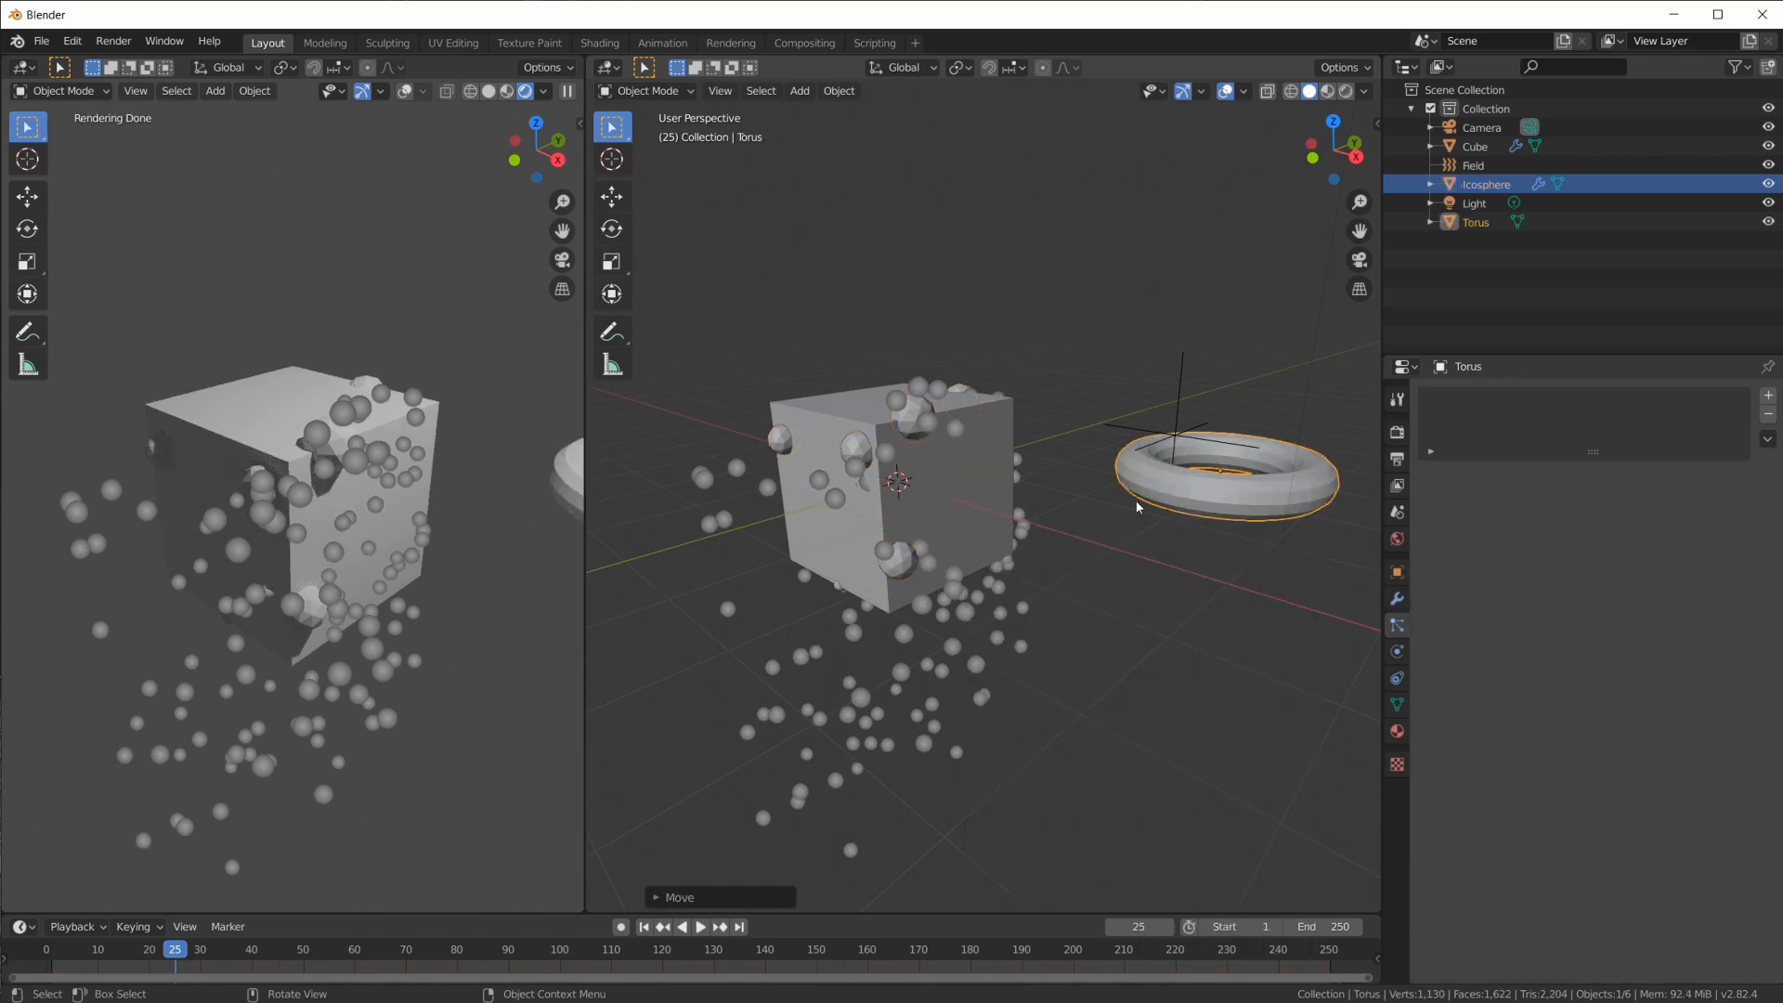
pyautogui.scroll(1, 1138, 506)
pyautogui.scroll(-1, 1137, 506)
pyautogui.moveTo(1133, 509); pyautogui.dragTo(992, 524, button='middle')
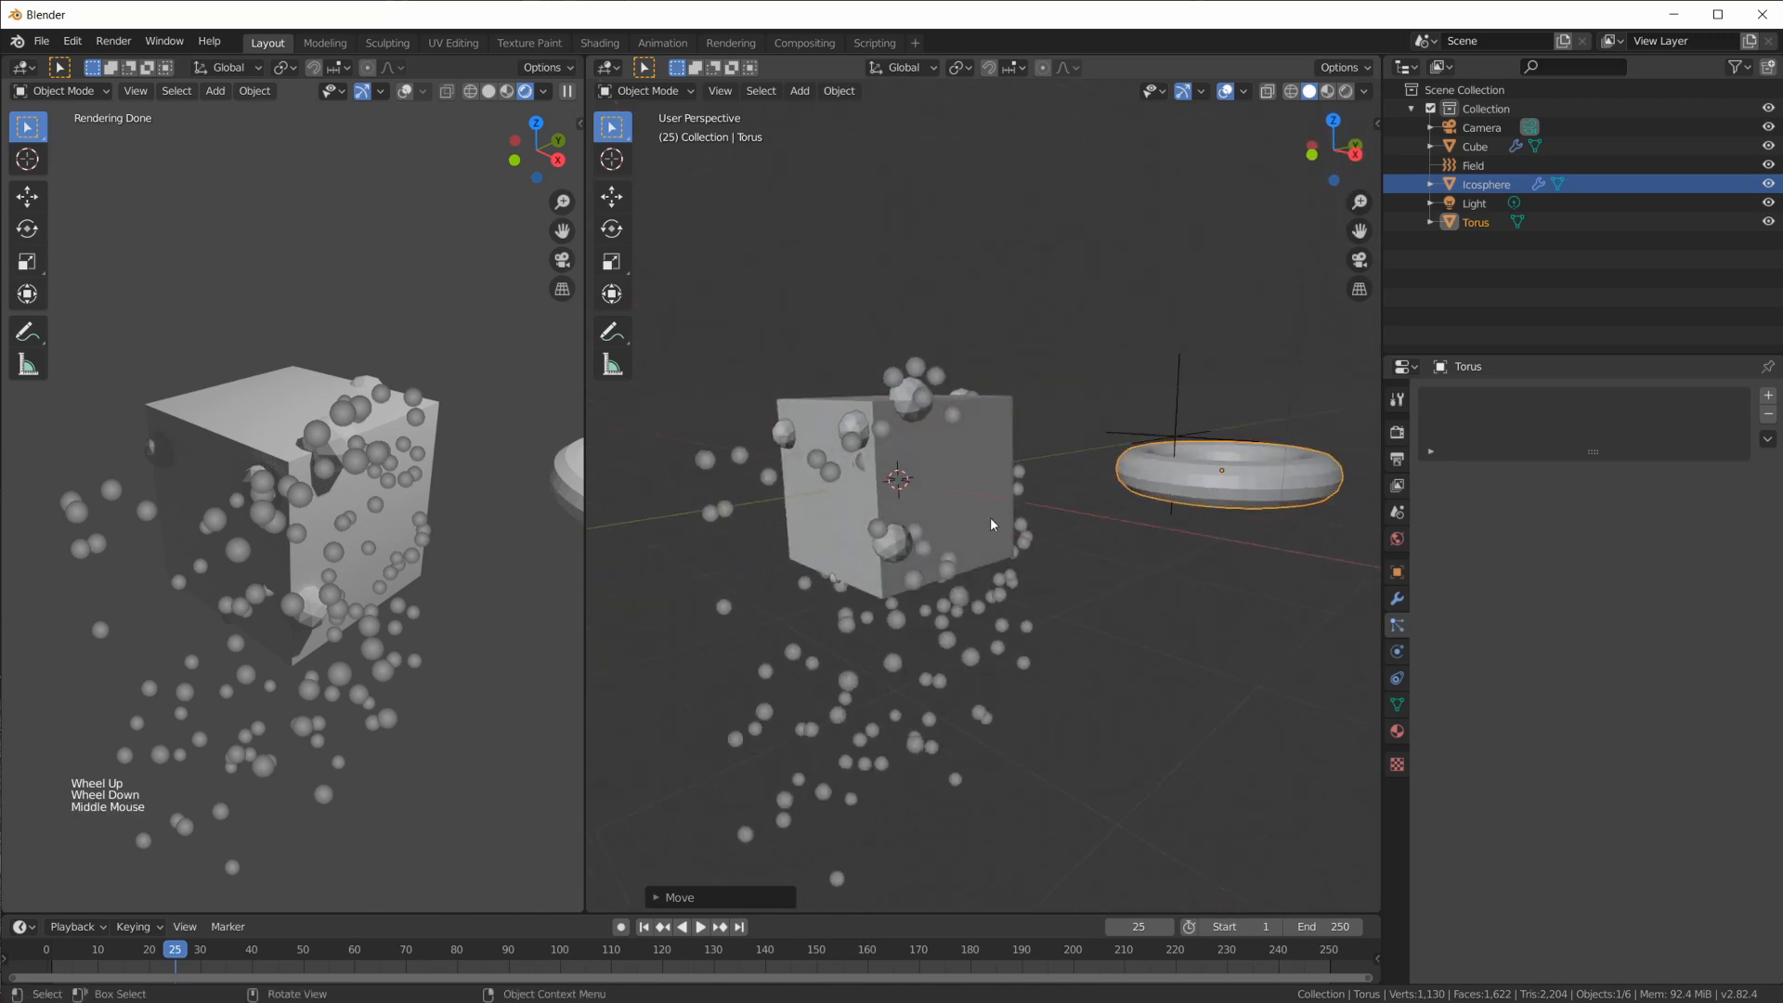
# Render the icosphere's particles as Object and pick the Torus as the Instance Object
pyautogui.scroll(1, 992, 525)
pyautogui.click(823, 408)
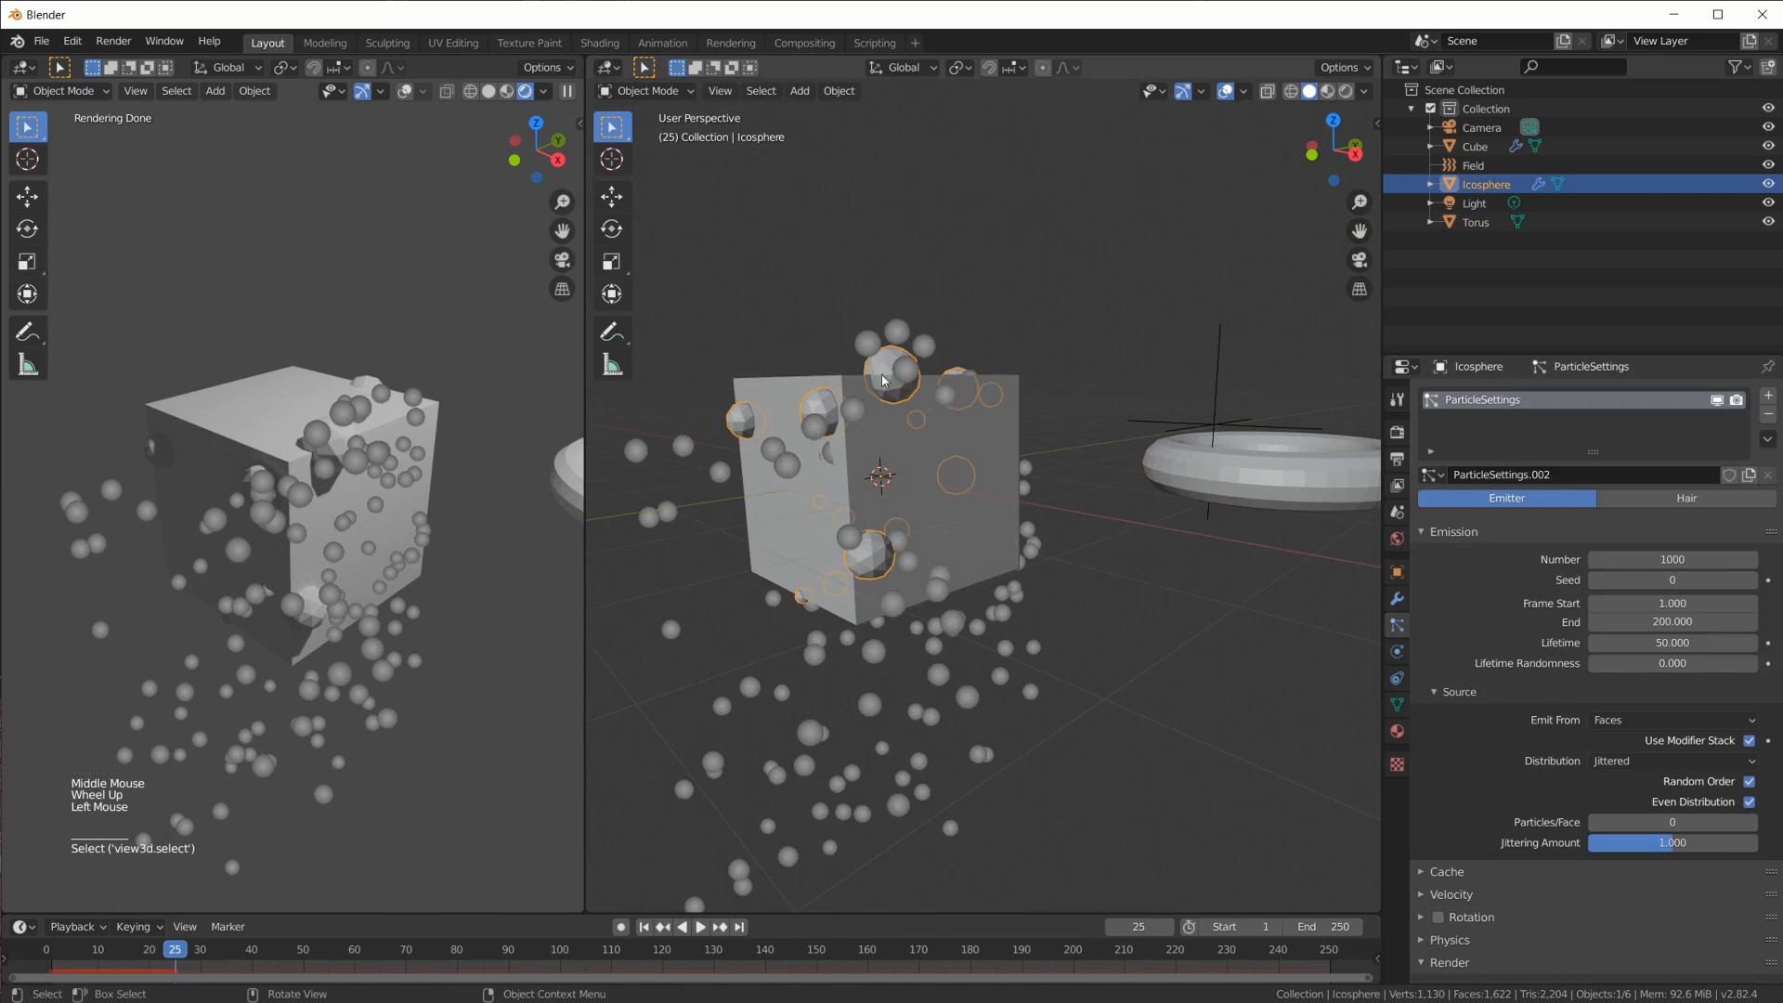
pyautogui.scroll(-7, 1578, 706)
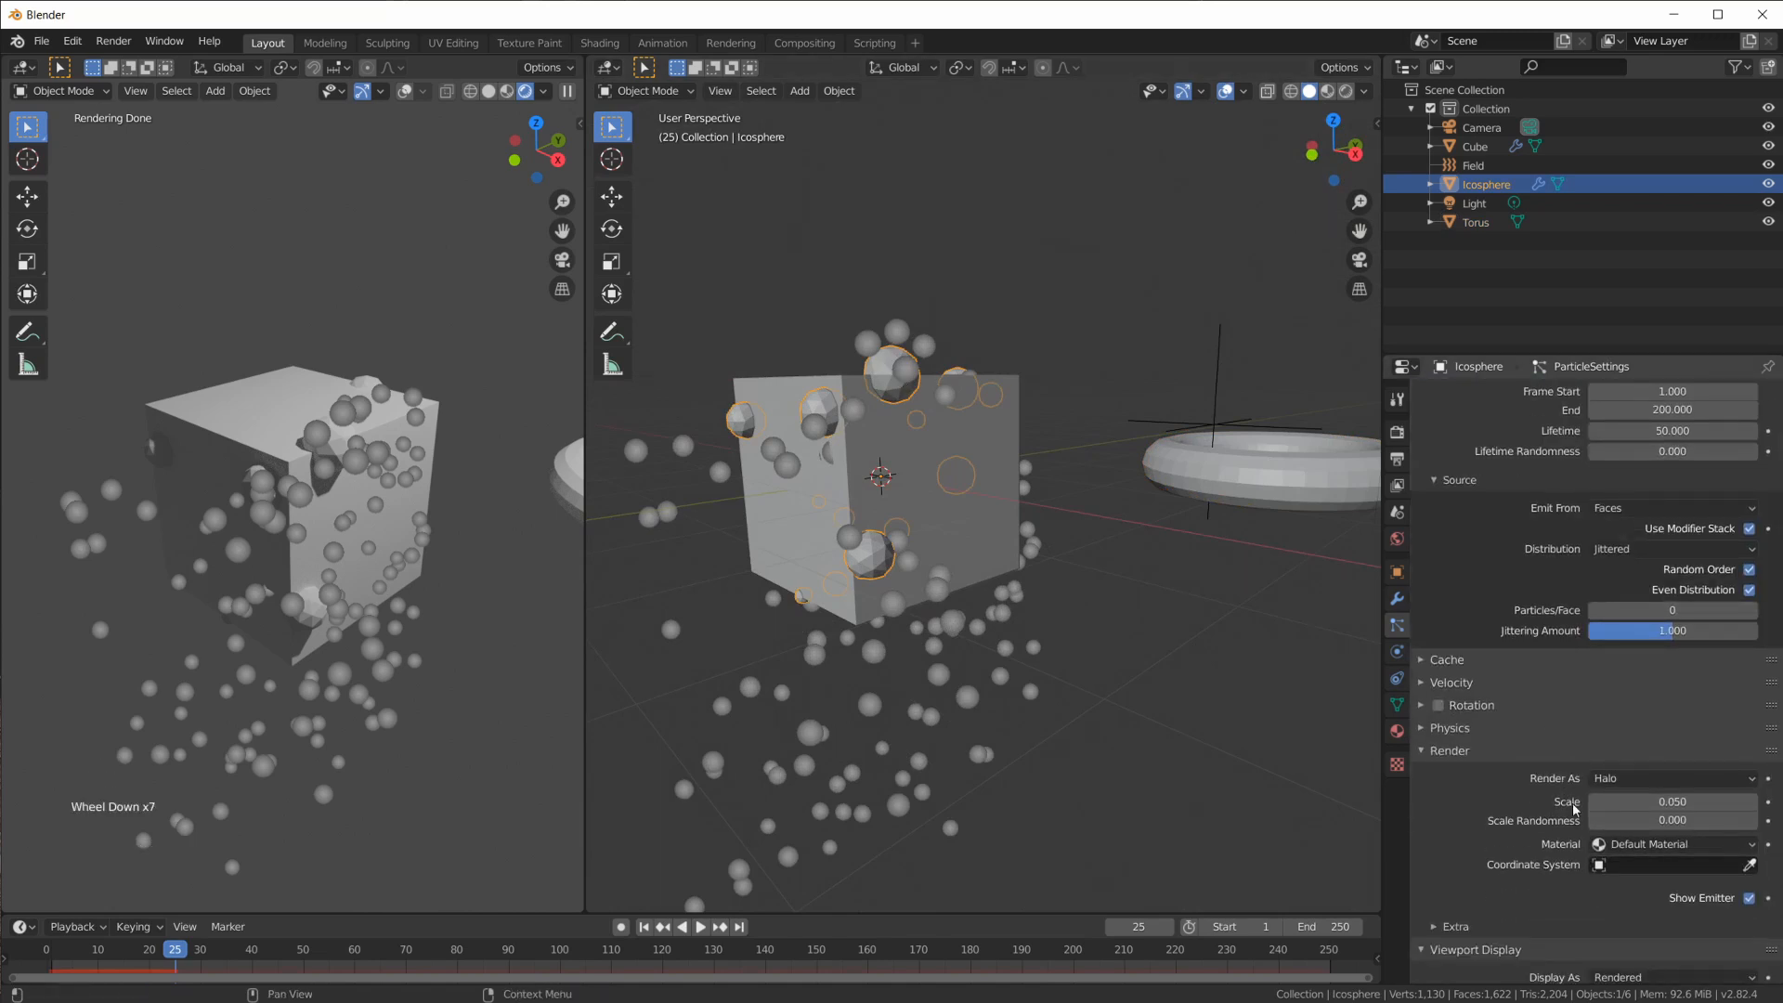
pyautogui.scroll(-2, 1575, 810)
pyautogui.click(1668, 717)
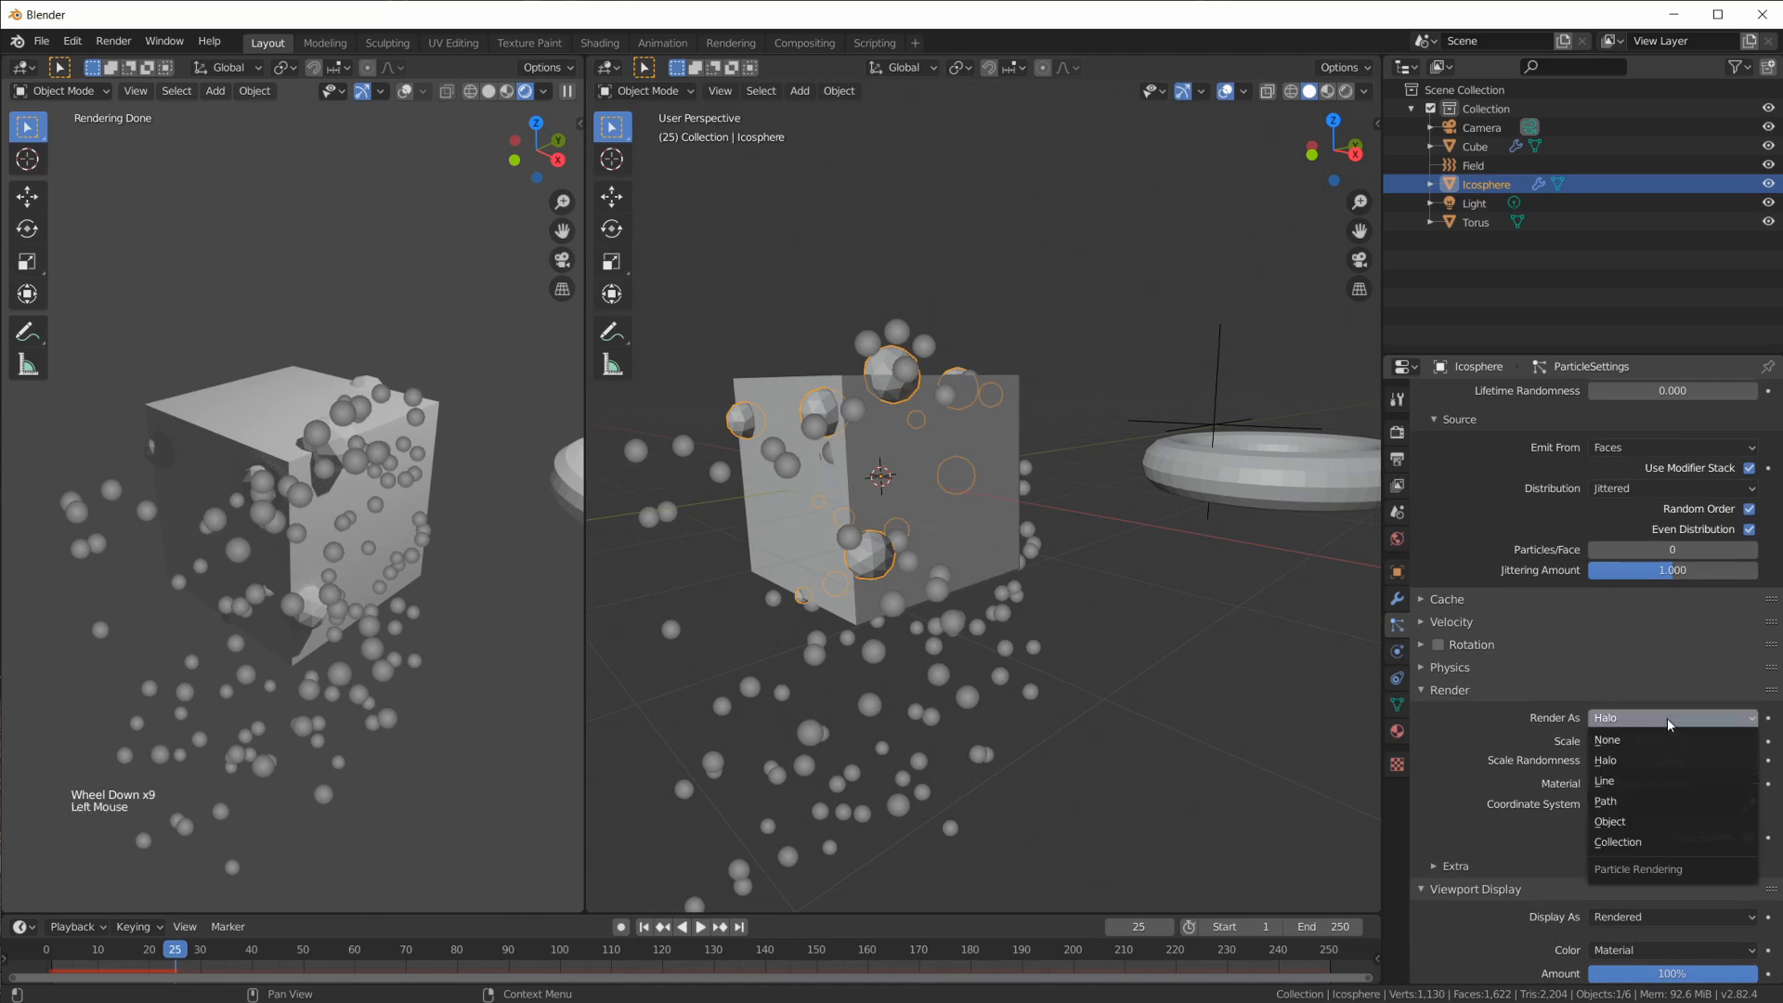
pyautogui.click(1639, 823)
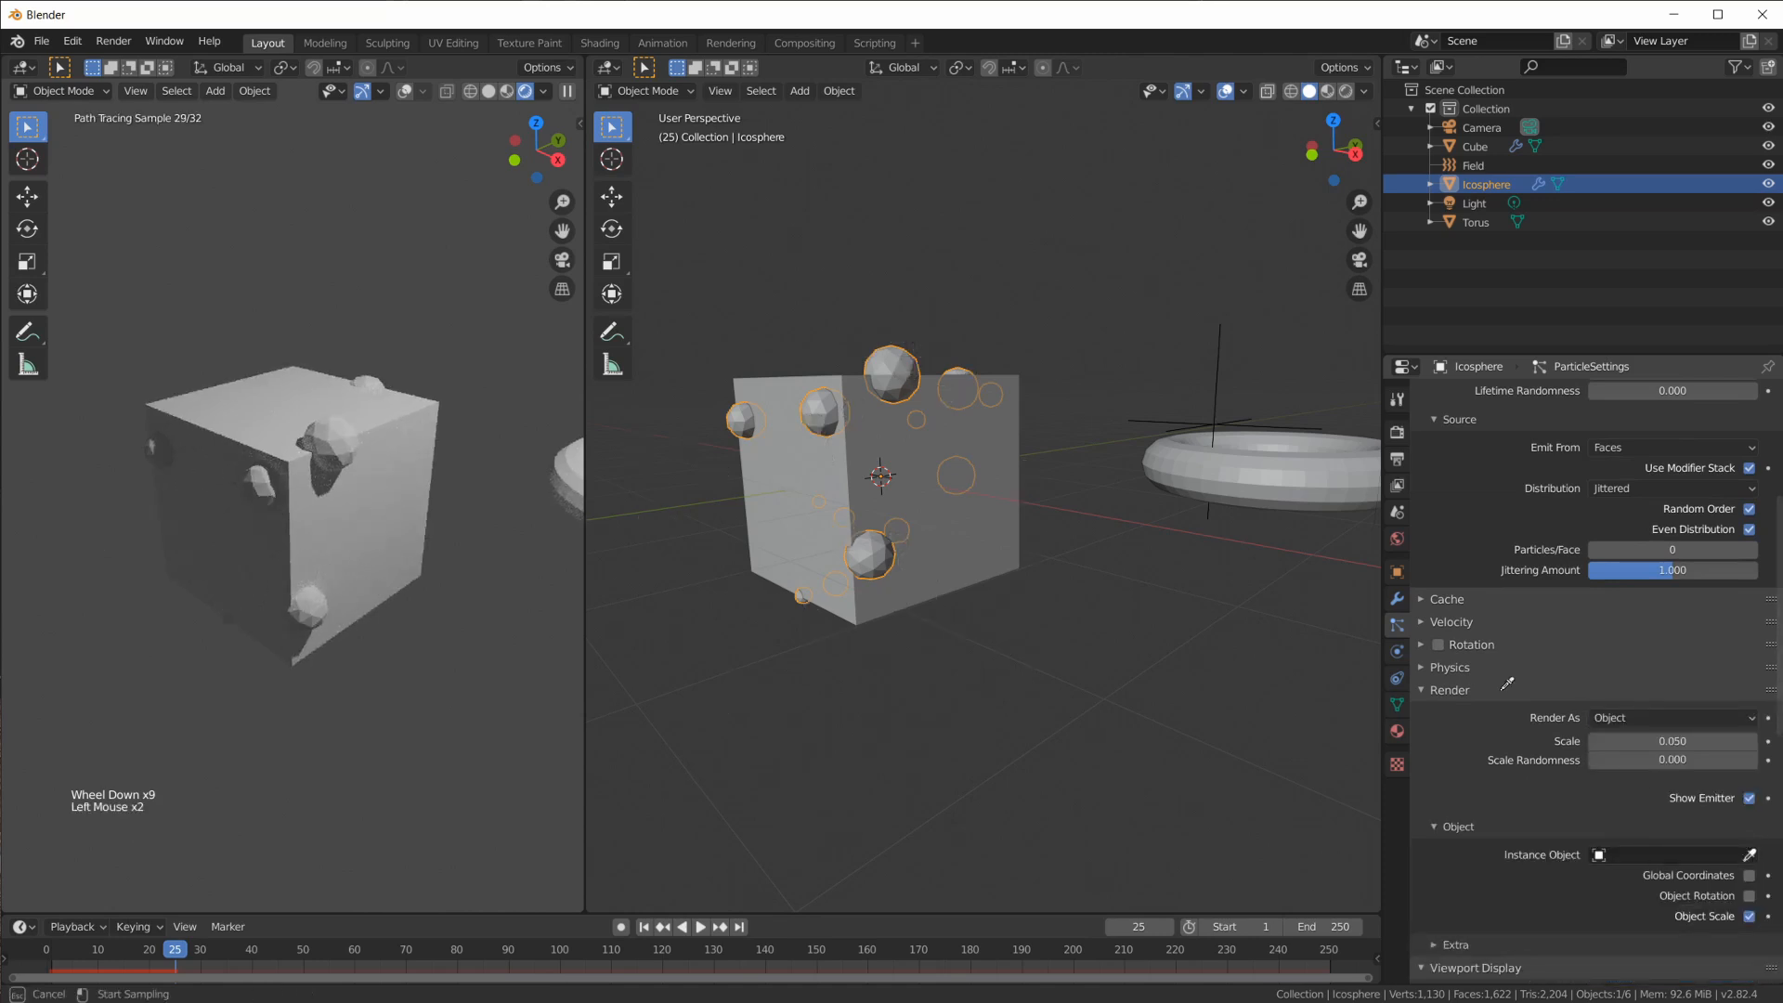
pyautogui.click(1250, 476)
pyautogui.scroll(1, 1042, 643)
pyautogui.scroll(-2, 1045, 647)
pyautogui.moveTo(1046, 650); pyautogui.dragTo(1031, 706, button='middle')
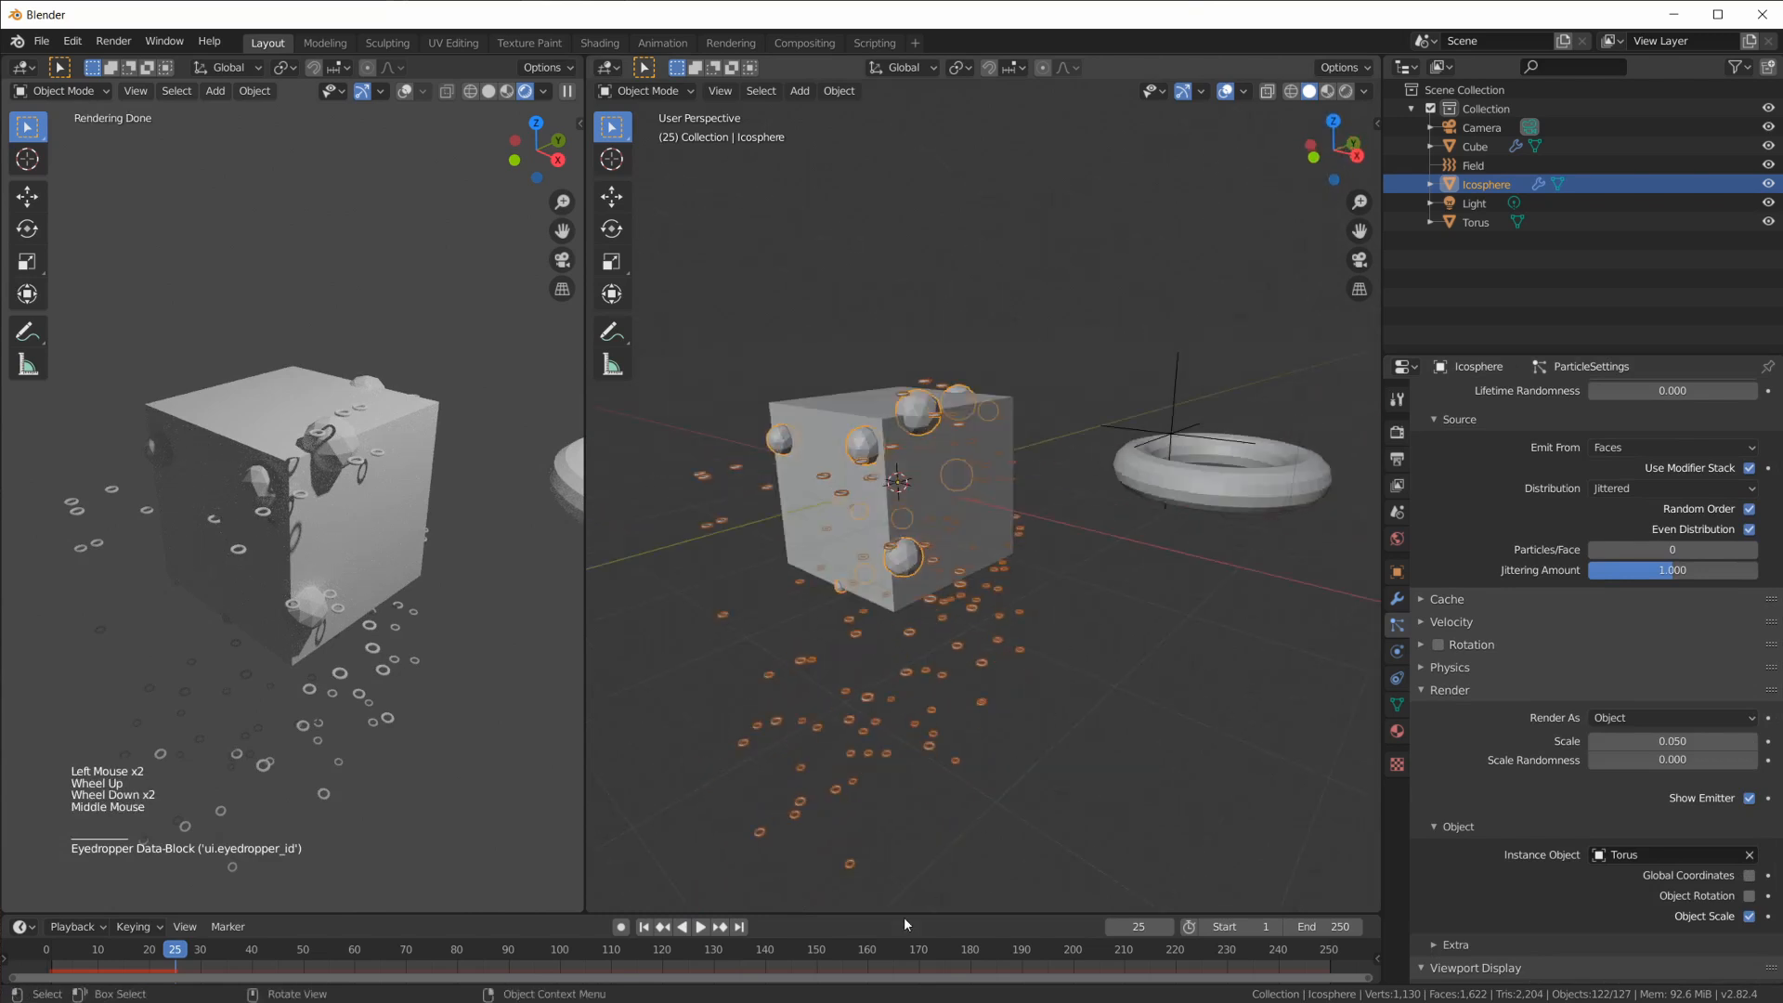
# Play the animation from the first frame and set the Gravity field weight of the icosphere's particle system to 0.1
pyautogui.click(644, 927)
pyautogui.click(700, 927)
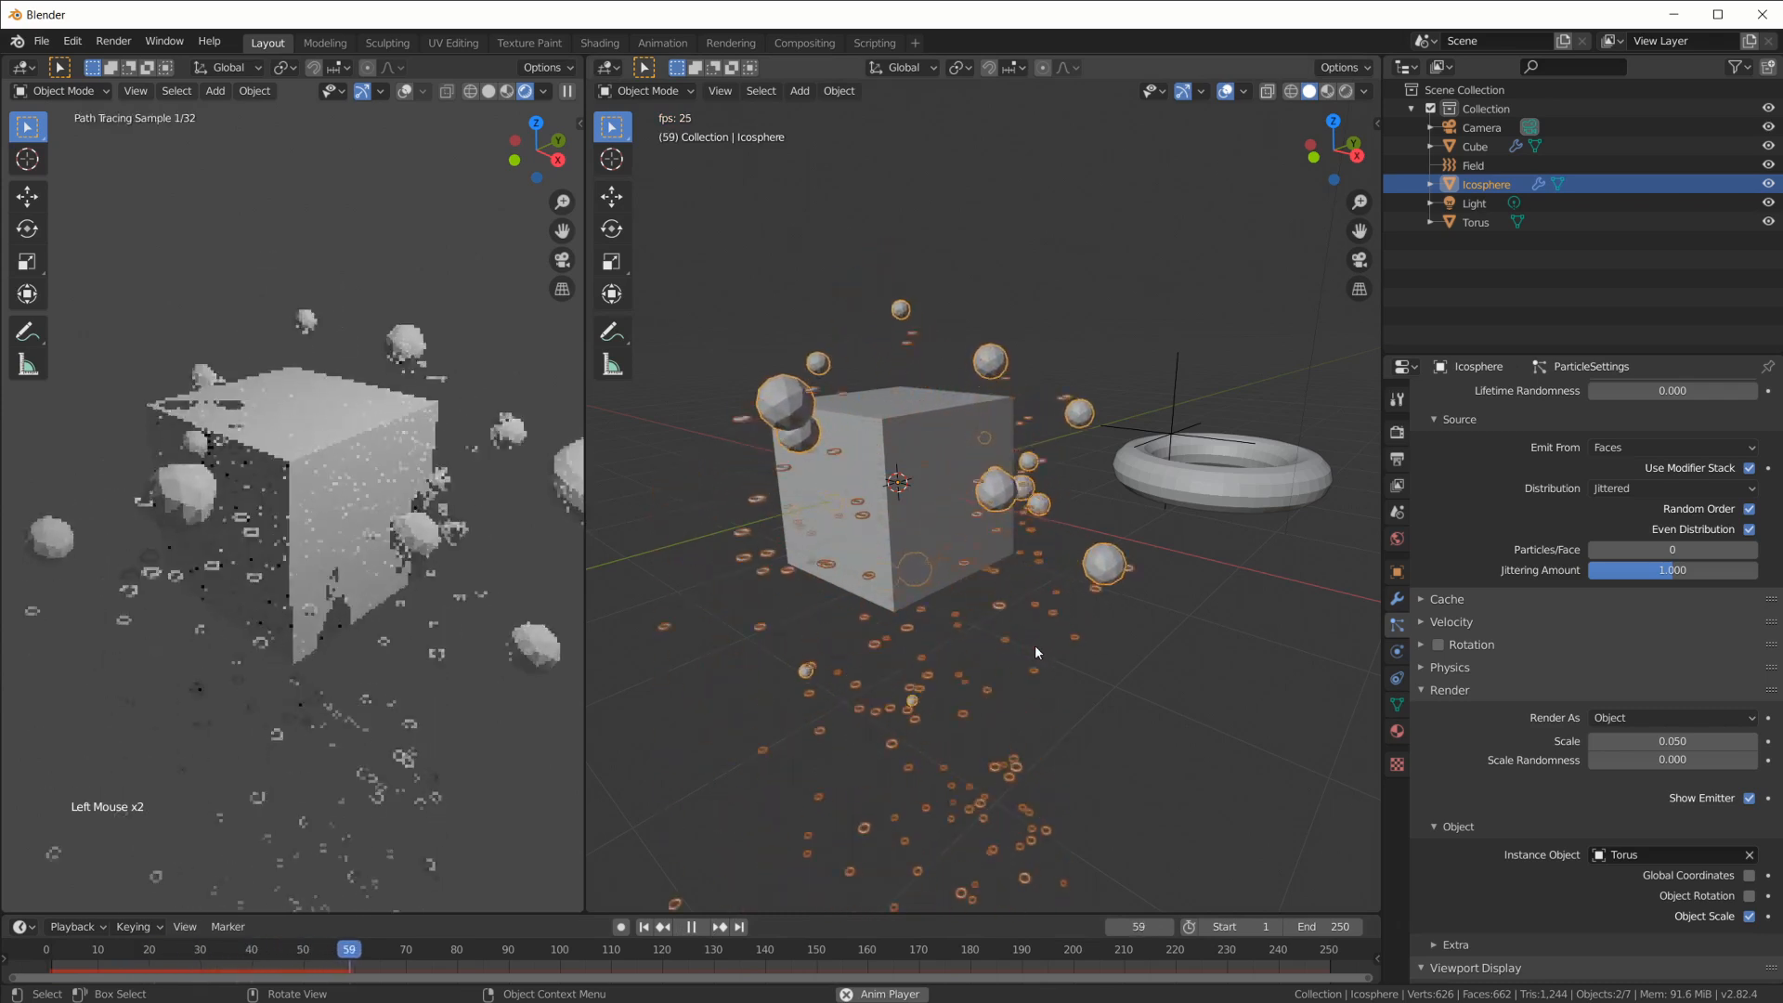
pyautogui.scroll(-18, 1553, 666)
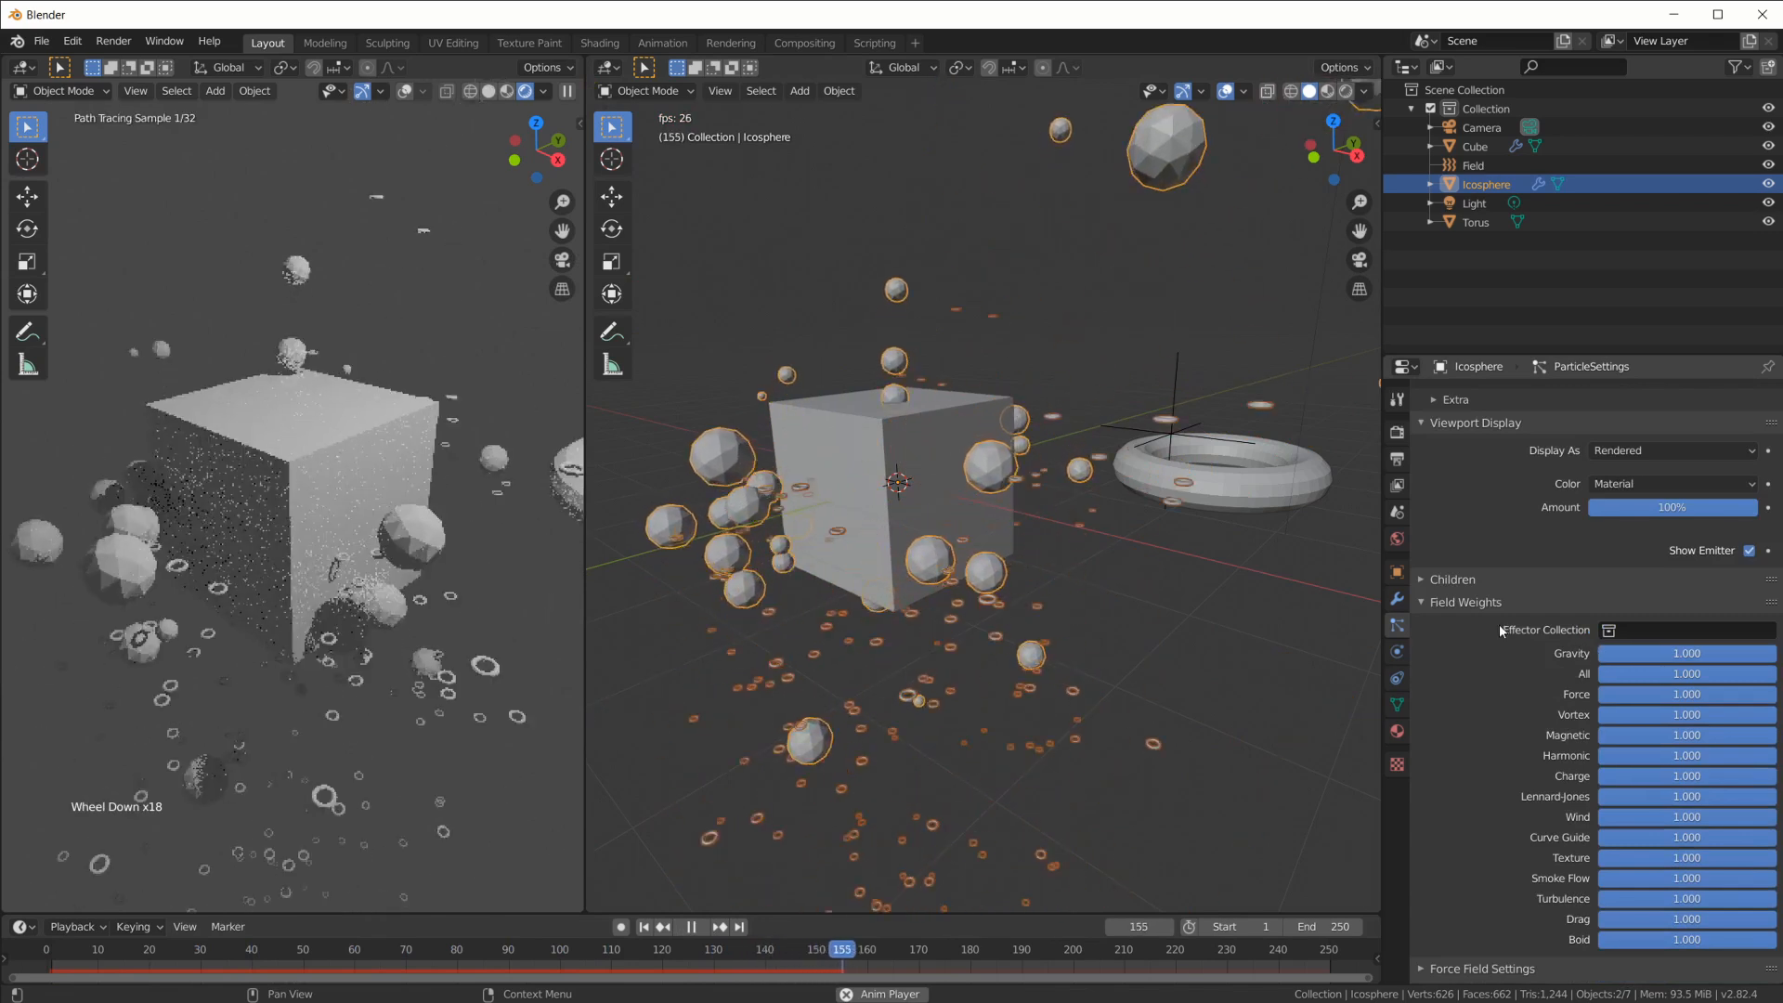
pyautogui.scroll(-3, 1503, 628)
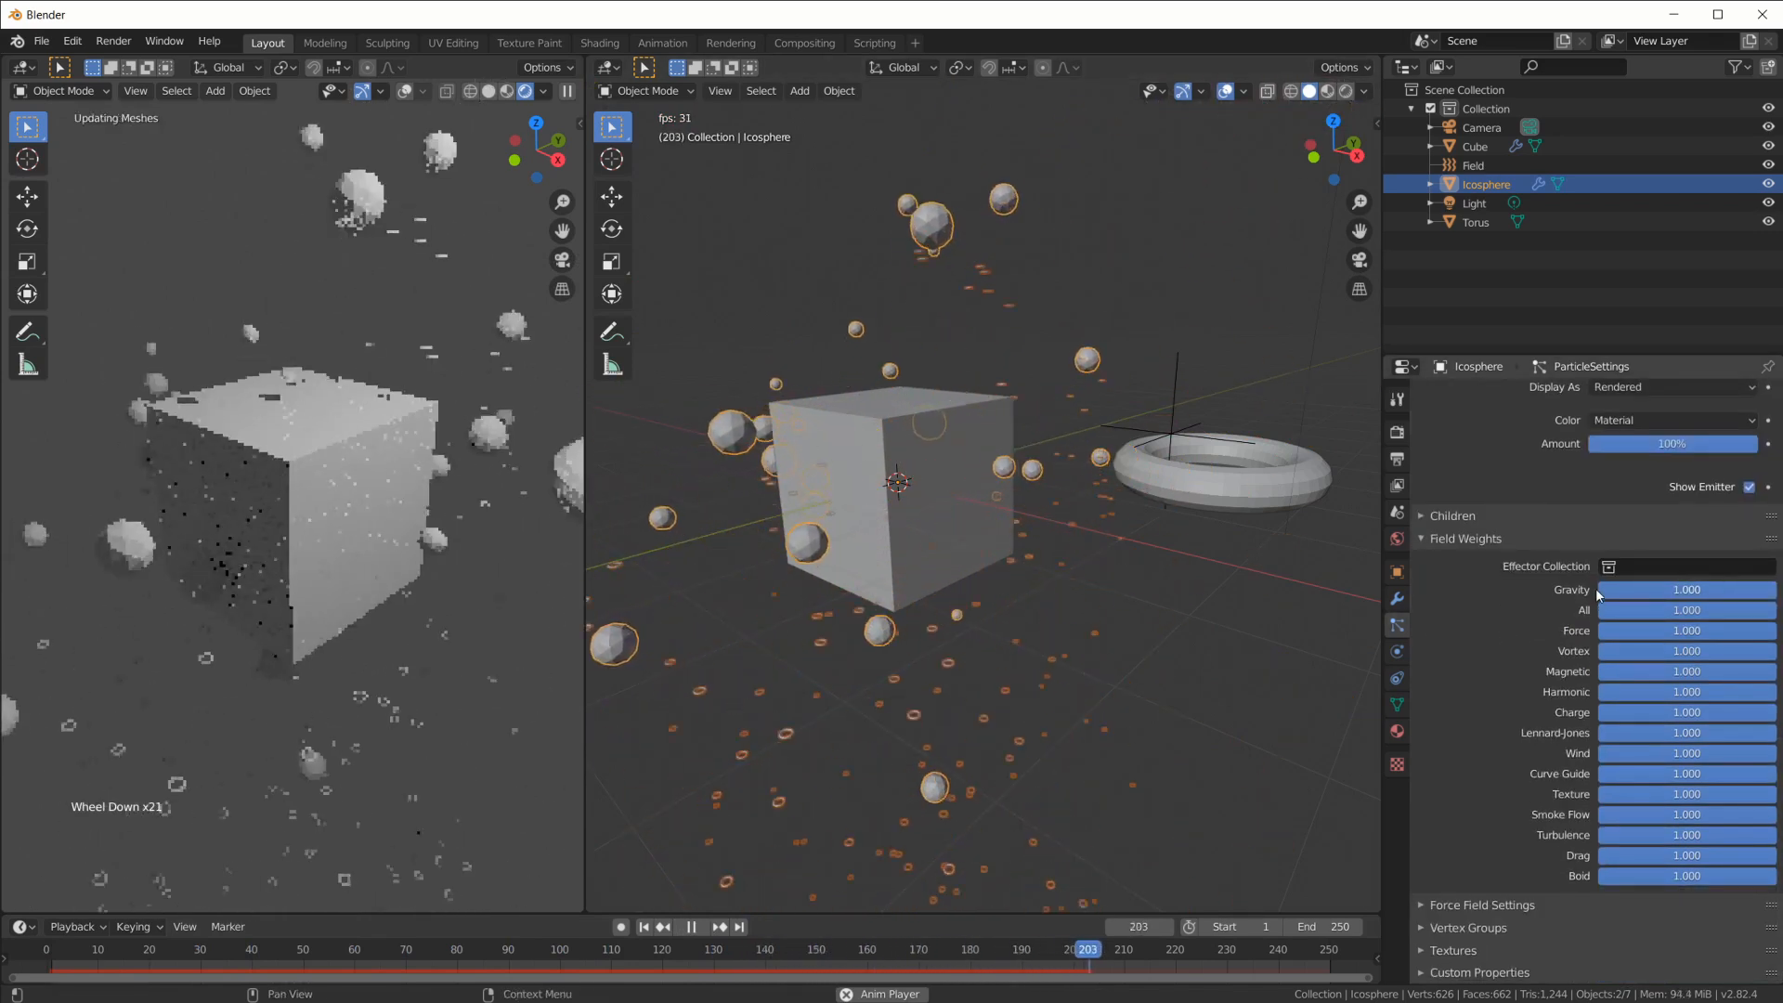
pyautogui.click(1703, 595)
pyautogui.write('0.1')
pyautogui.press('Return')
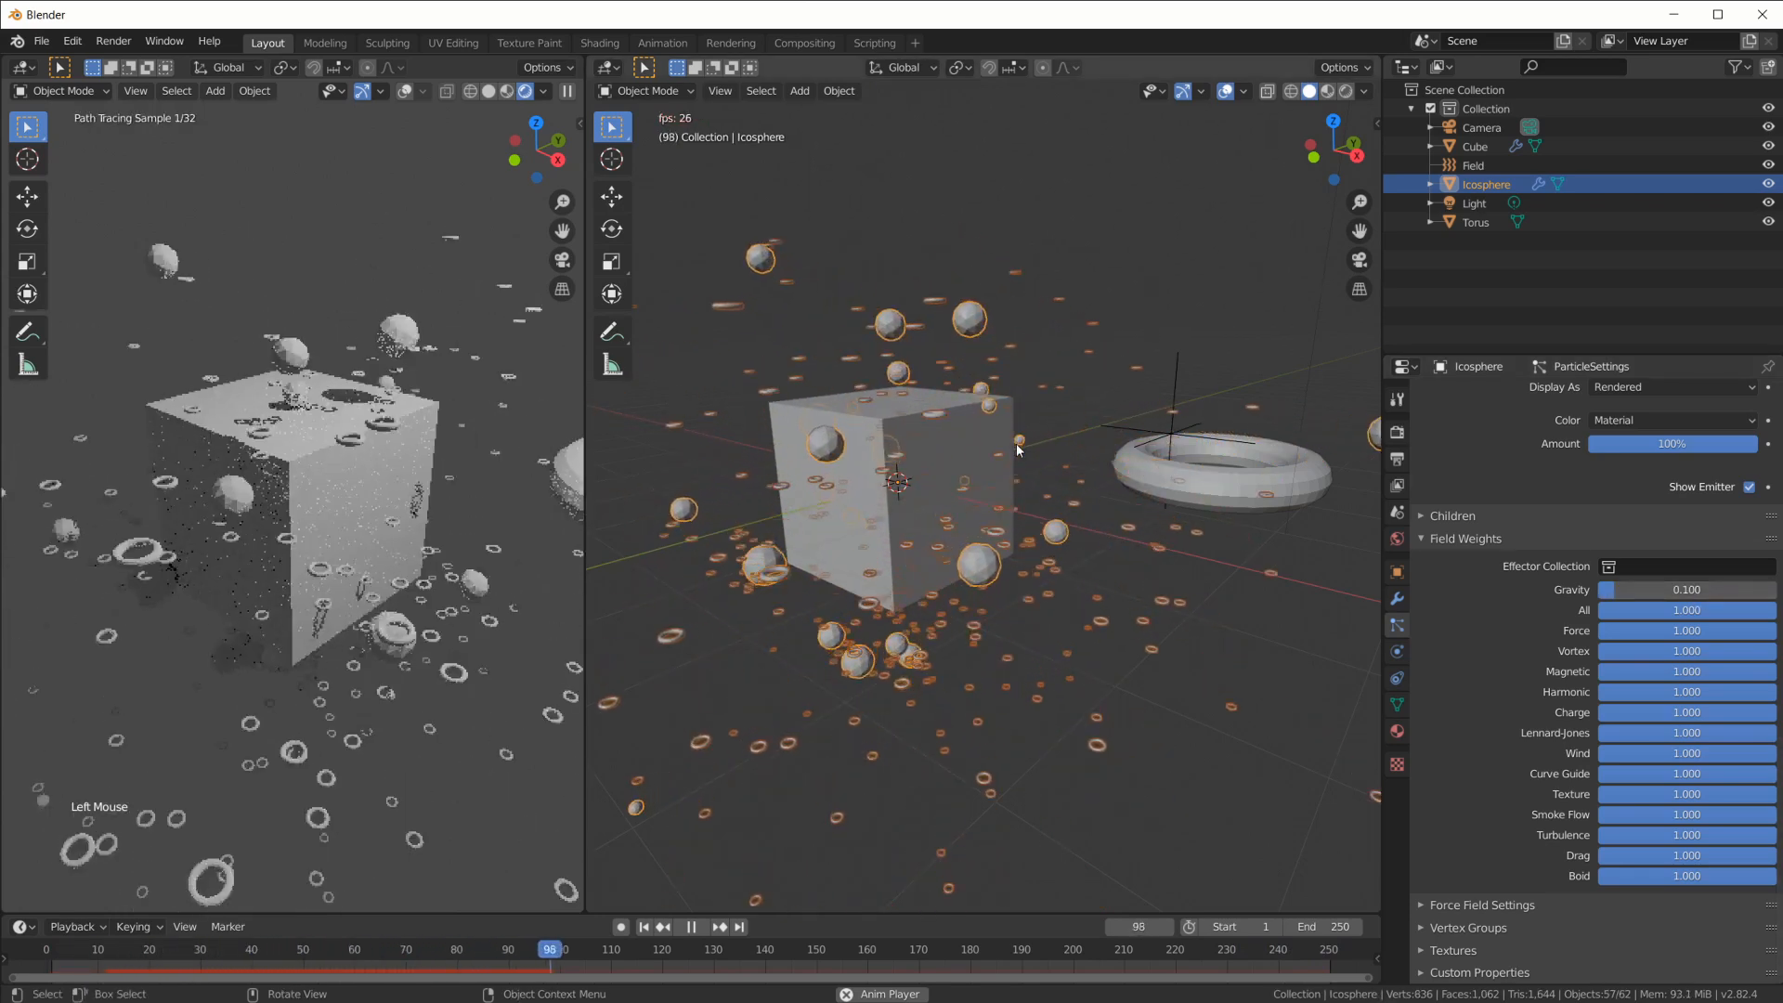
# Set the Gravity field weight of the icosphere's particle system to 0 and its Normal velocity to 0 m/s
pyautogui.moveTo(1750, 591); pyautogui.dragTo(1626, 592)
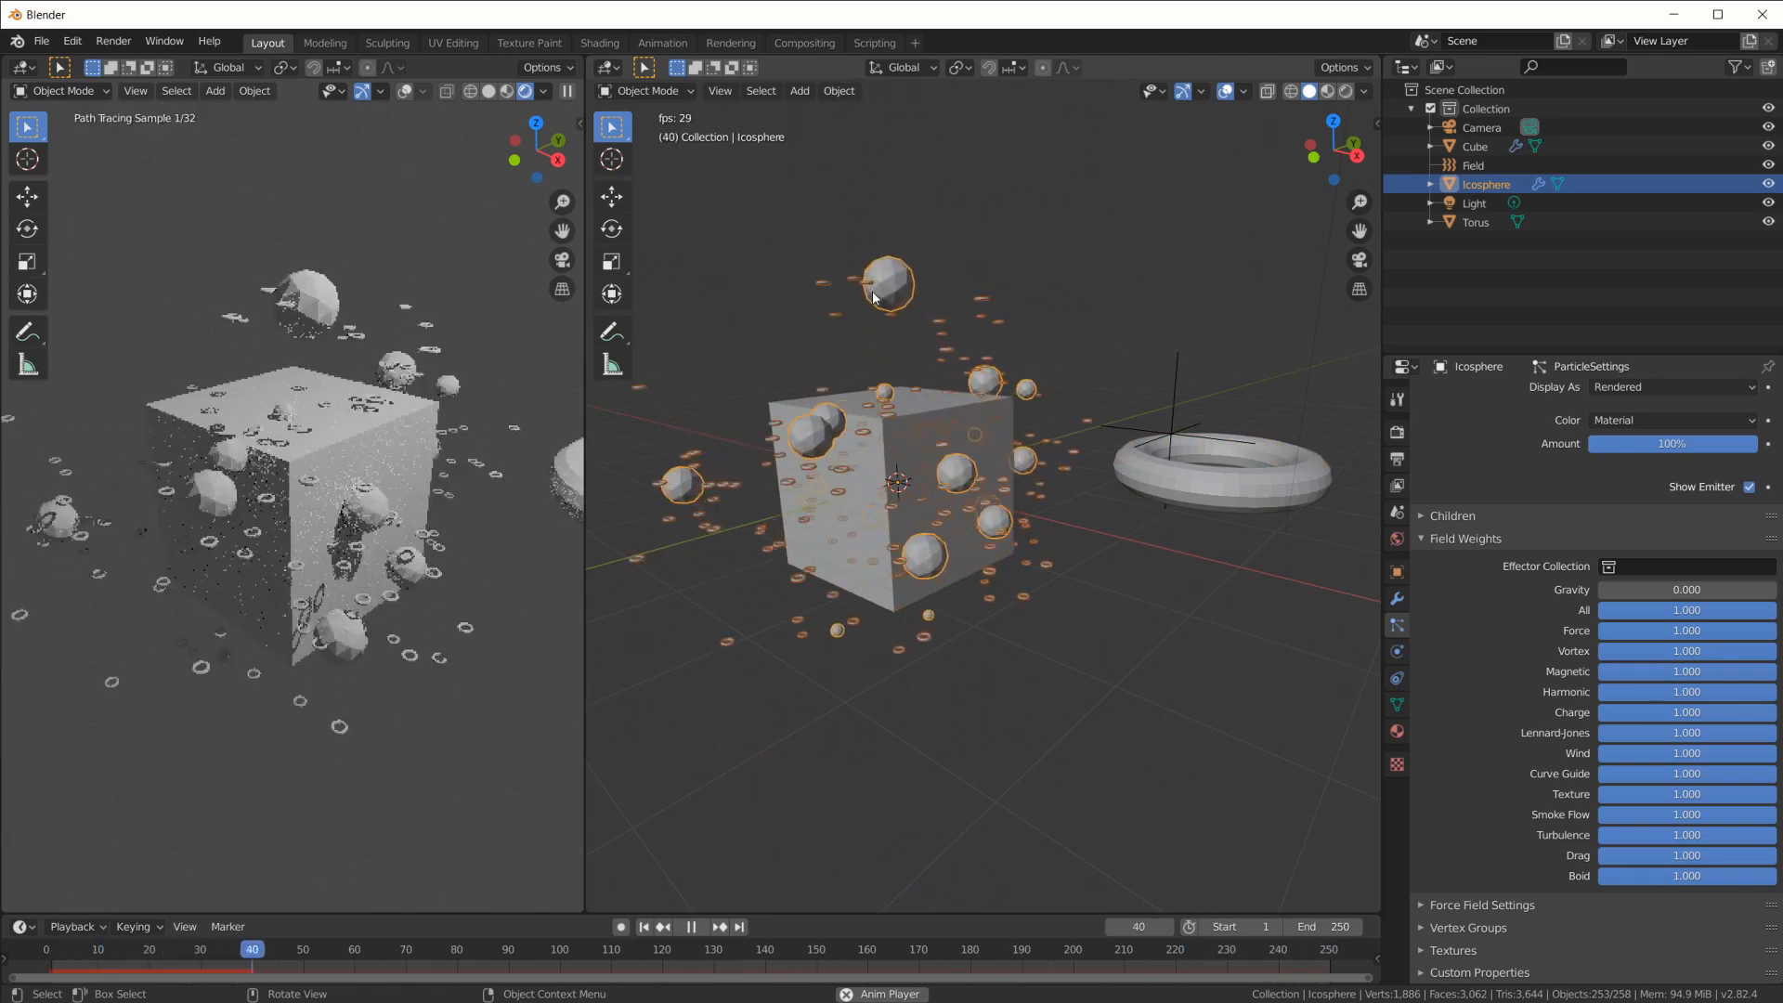
pyautogui.scroll(20, 1596, 666)
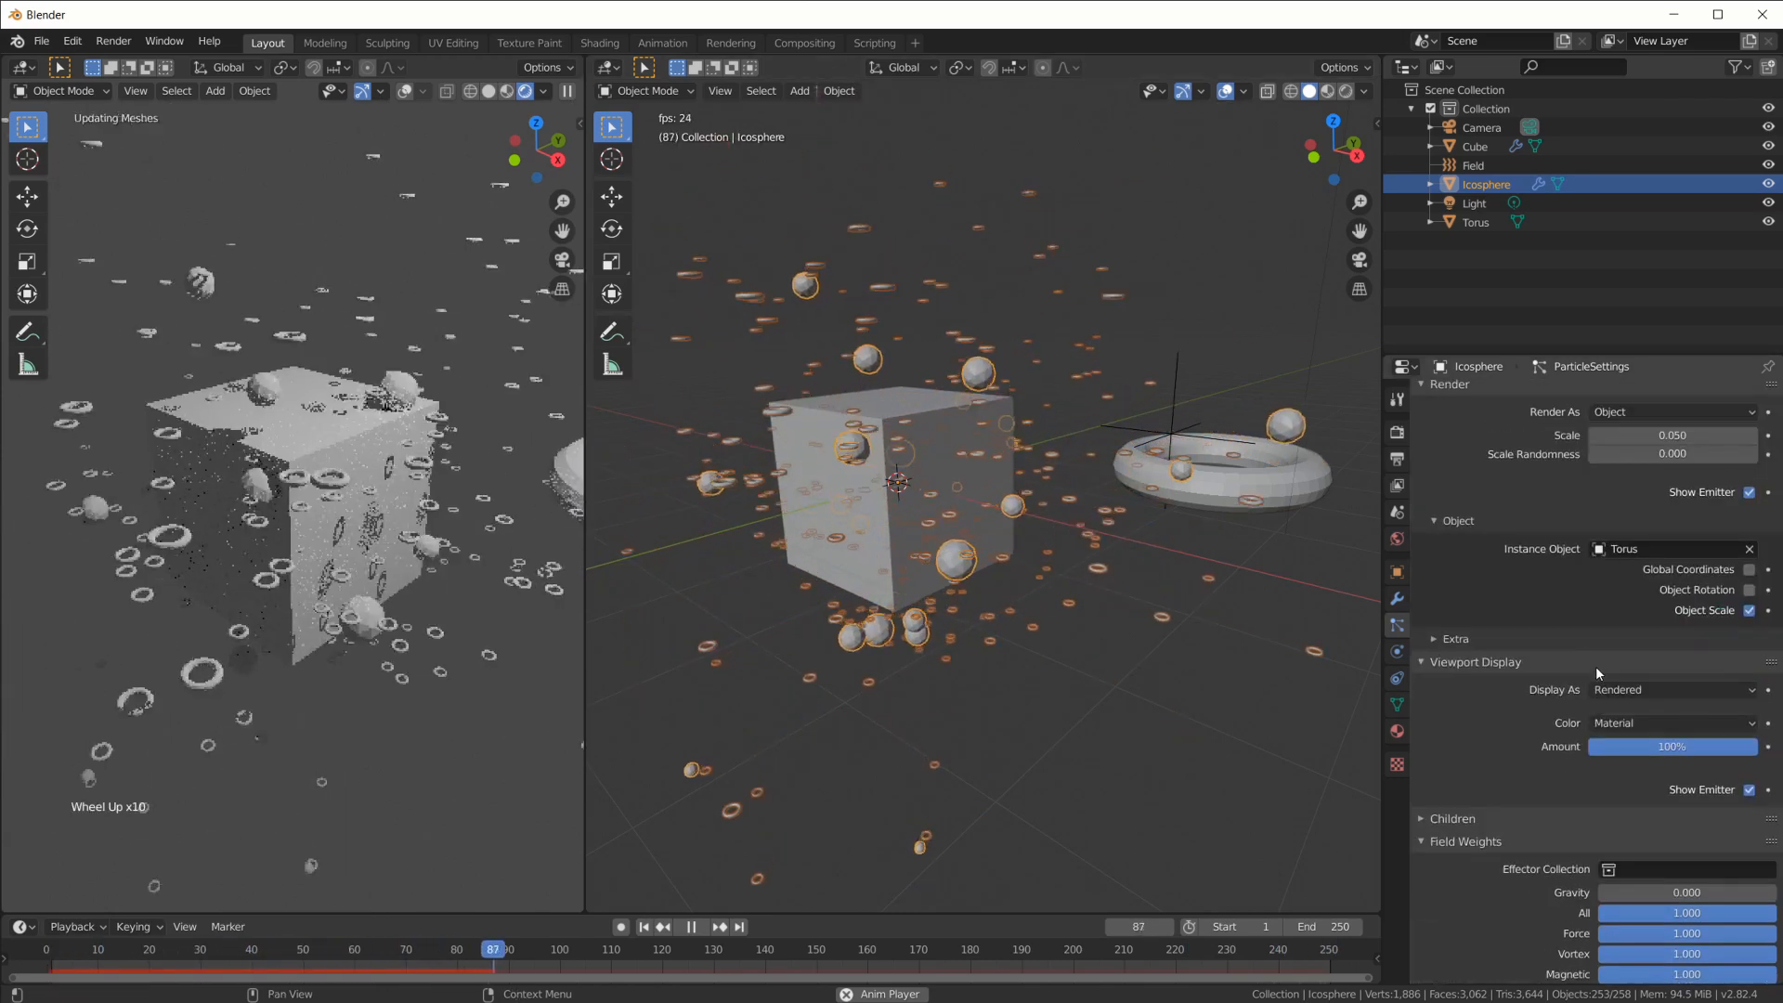
pyautogui.scroll(2, 1504, 664)
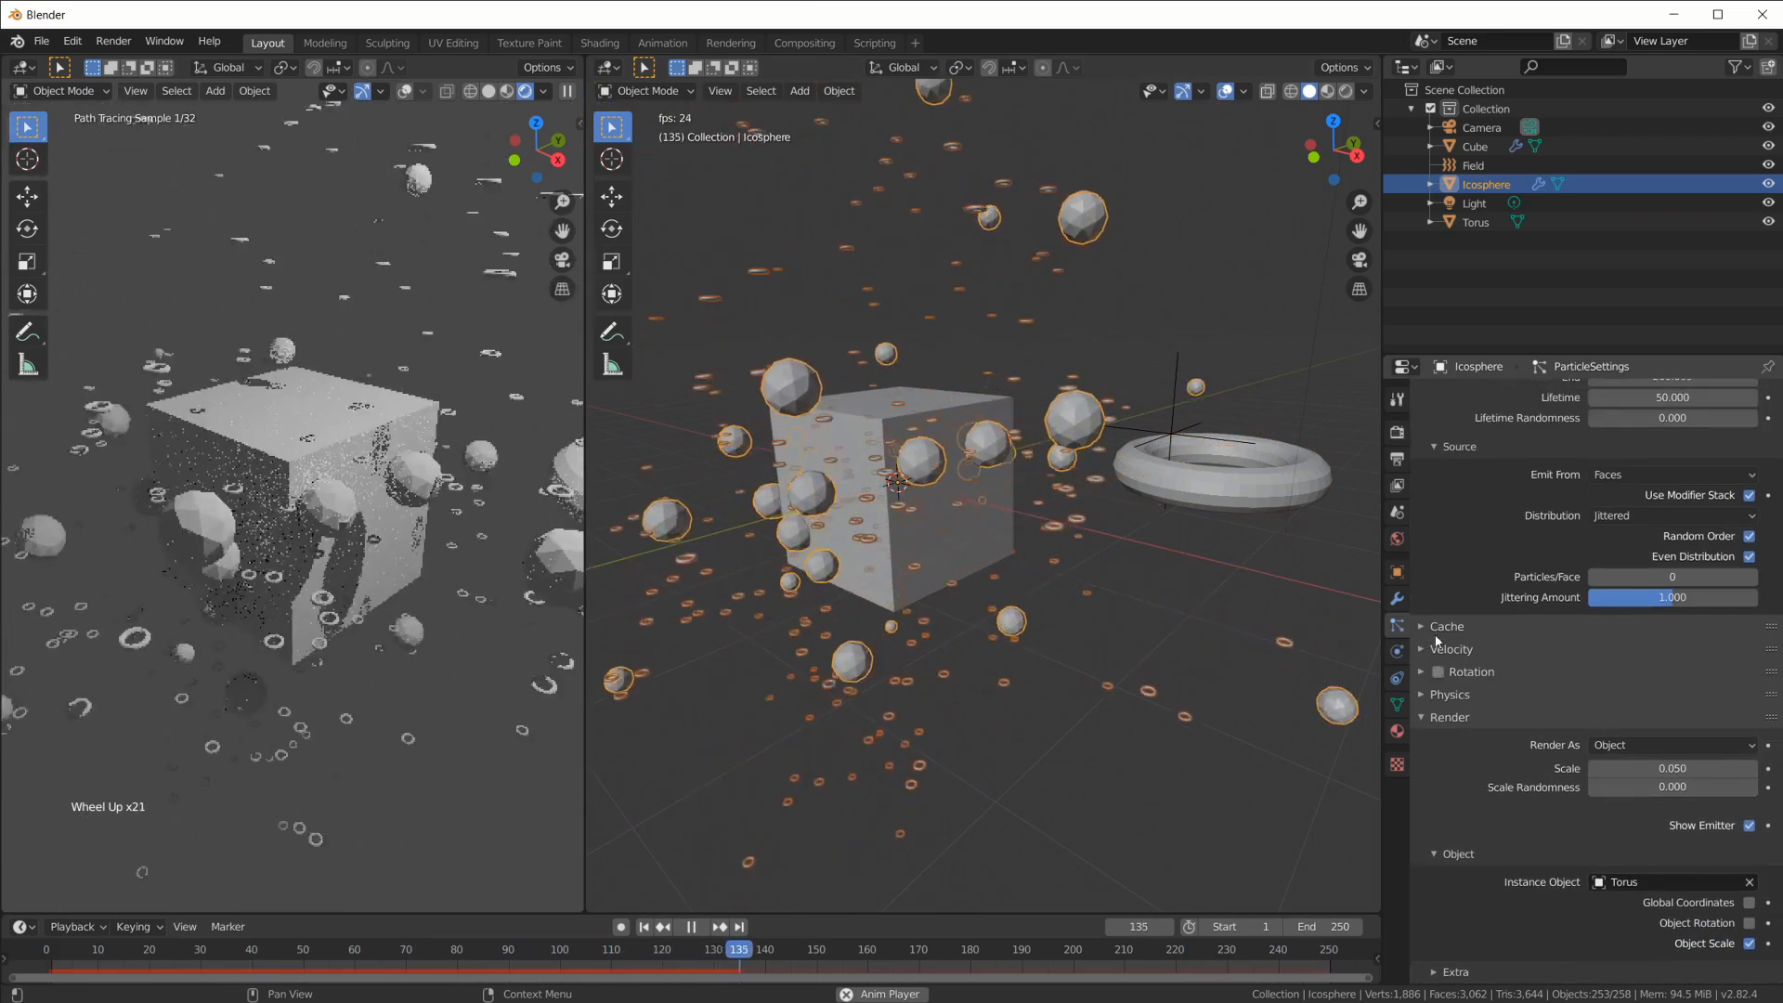
pyautogui.click(1435, 680)
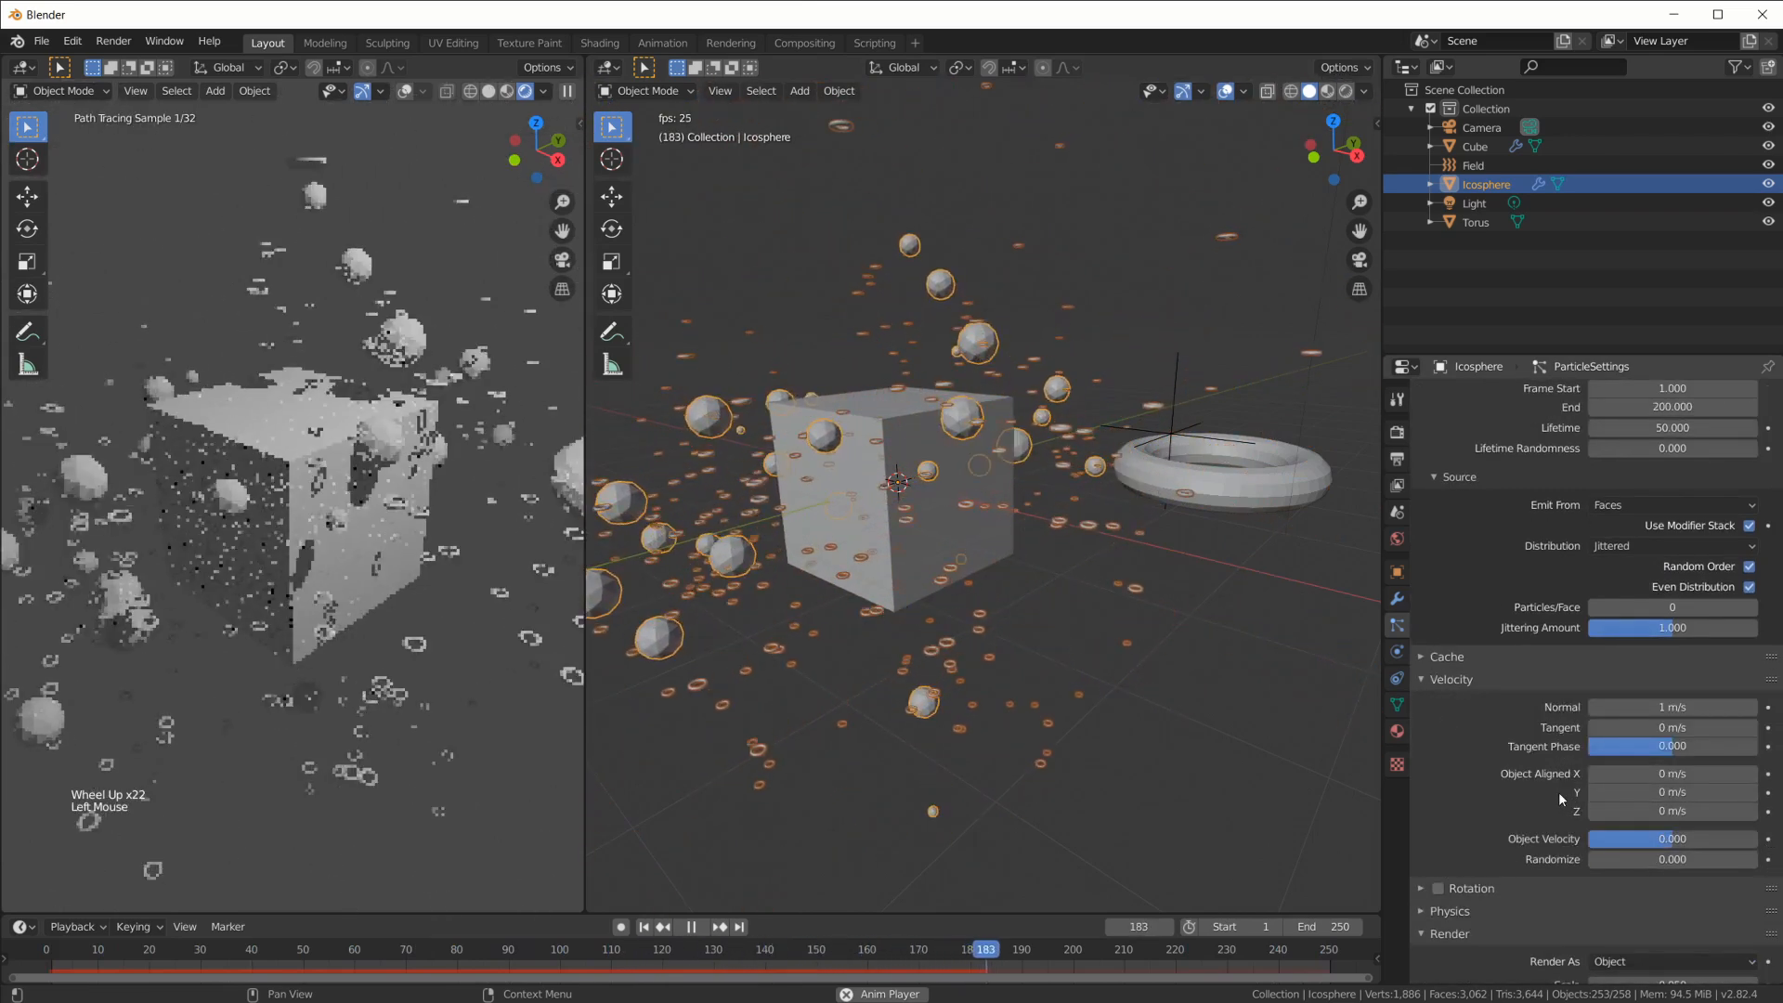
pyautogui.click(1672, 707)
pyautogui.write('0')
pyautogui.press('Return')
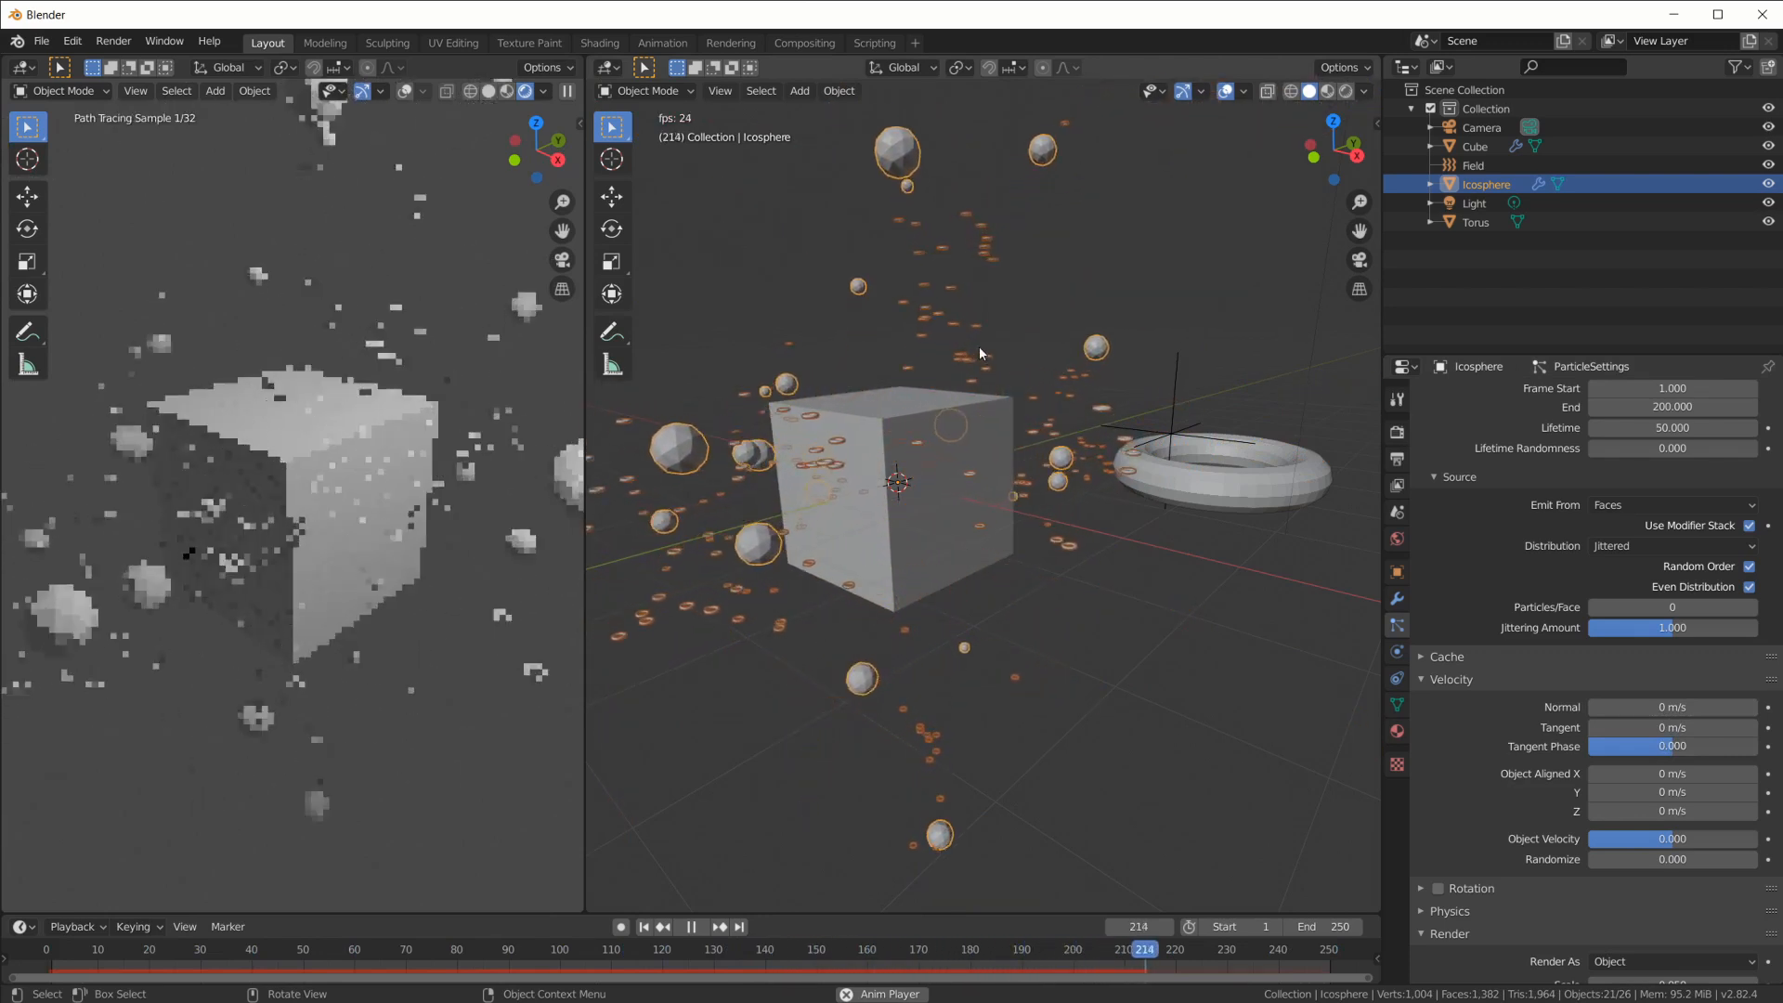
# Inspect the force field object during playback and reselect the Icosphere
pyautogui.moveTo(1217, 434); pyautogui.dragTo(1189, 449, button='middle')
pyautogui.click(1189, 405)
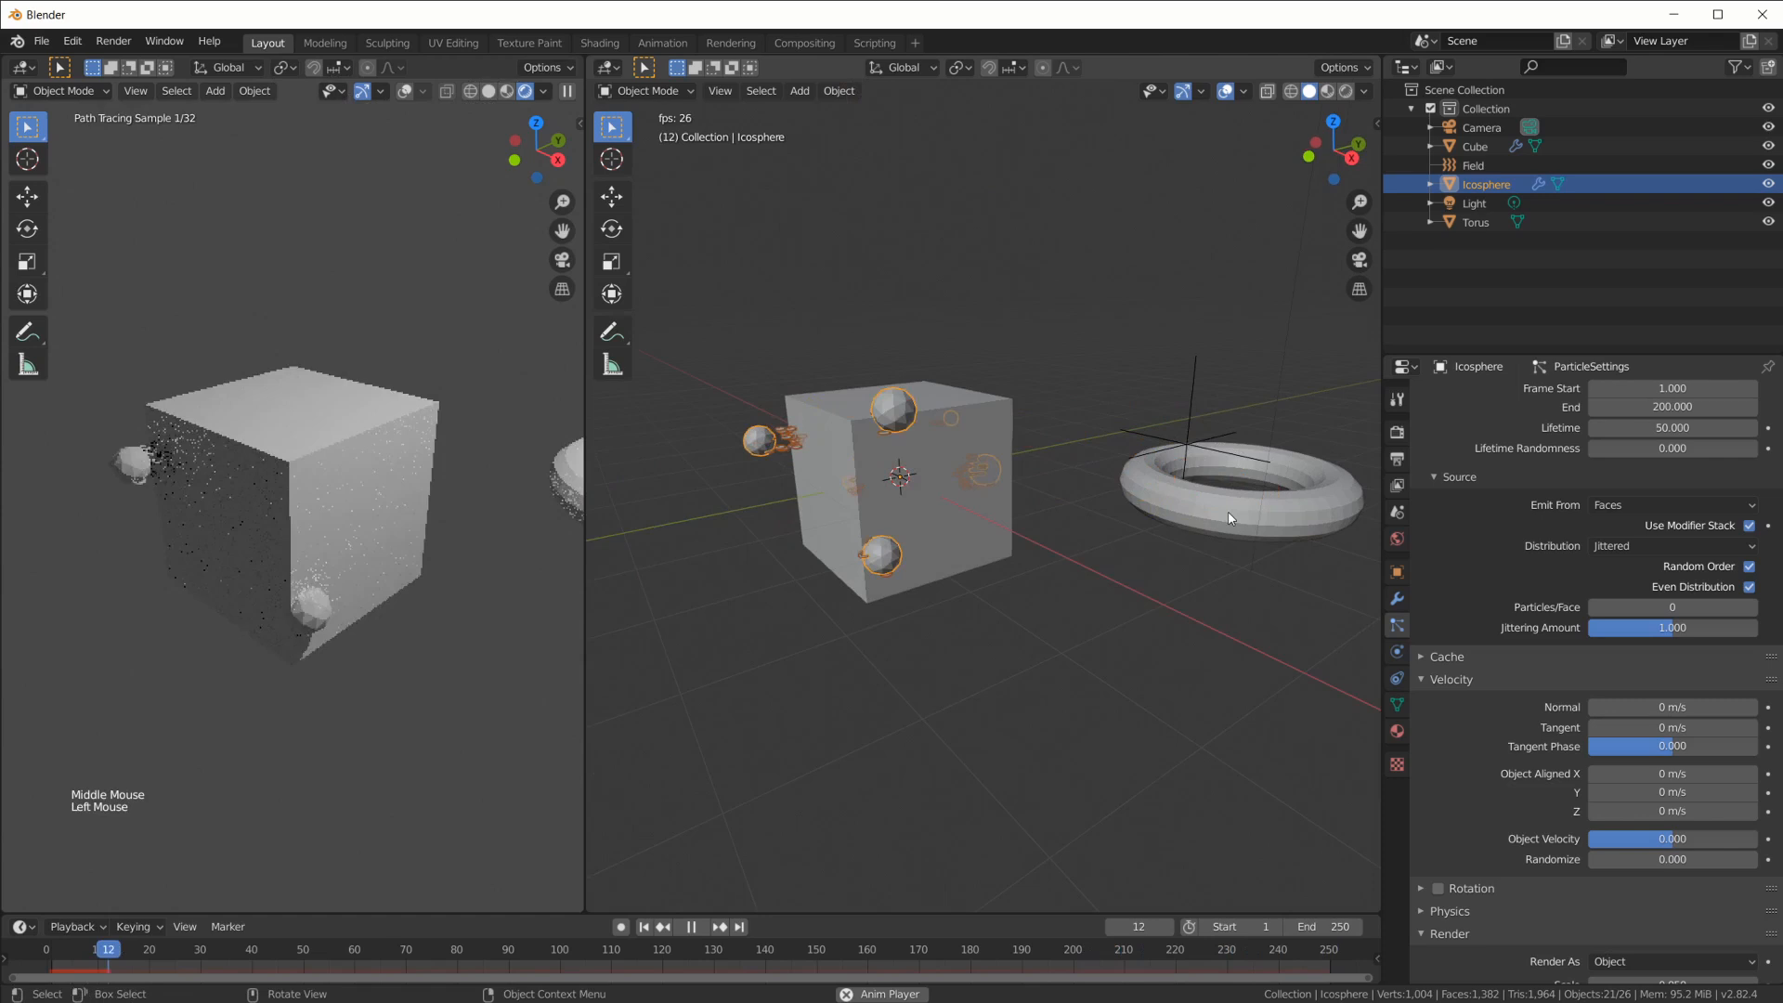
pyautogui.click(1193, 434)
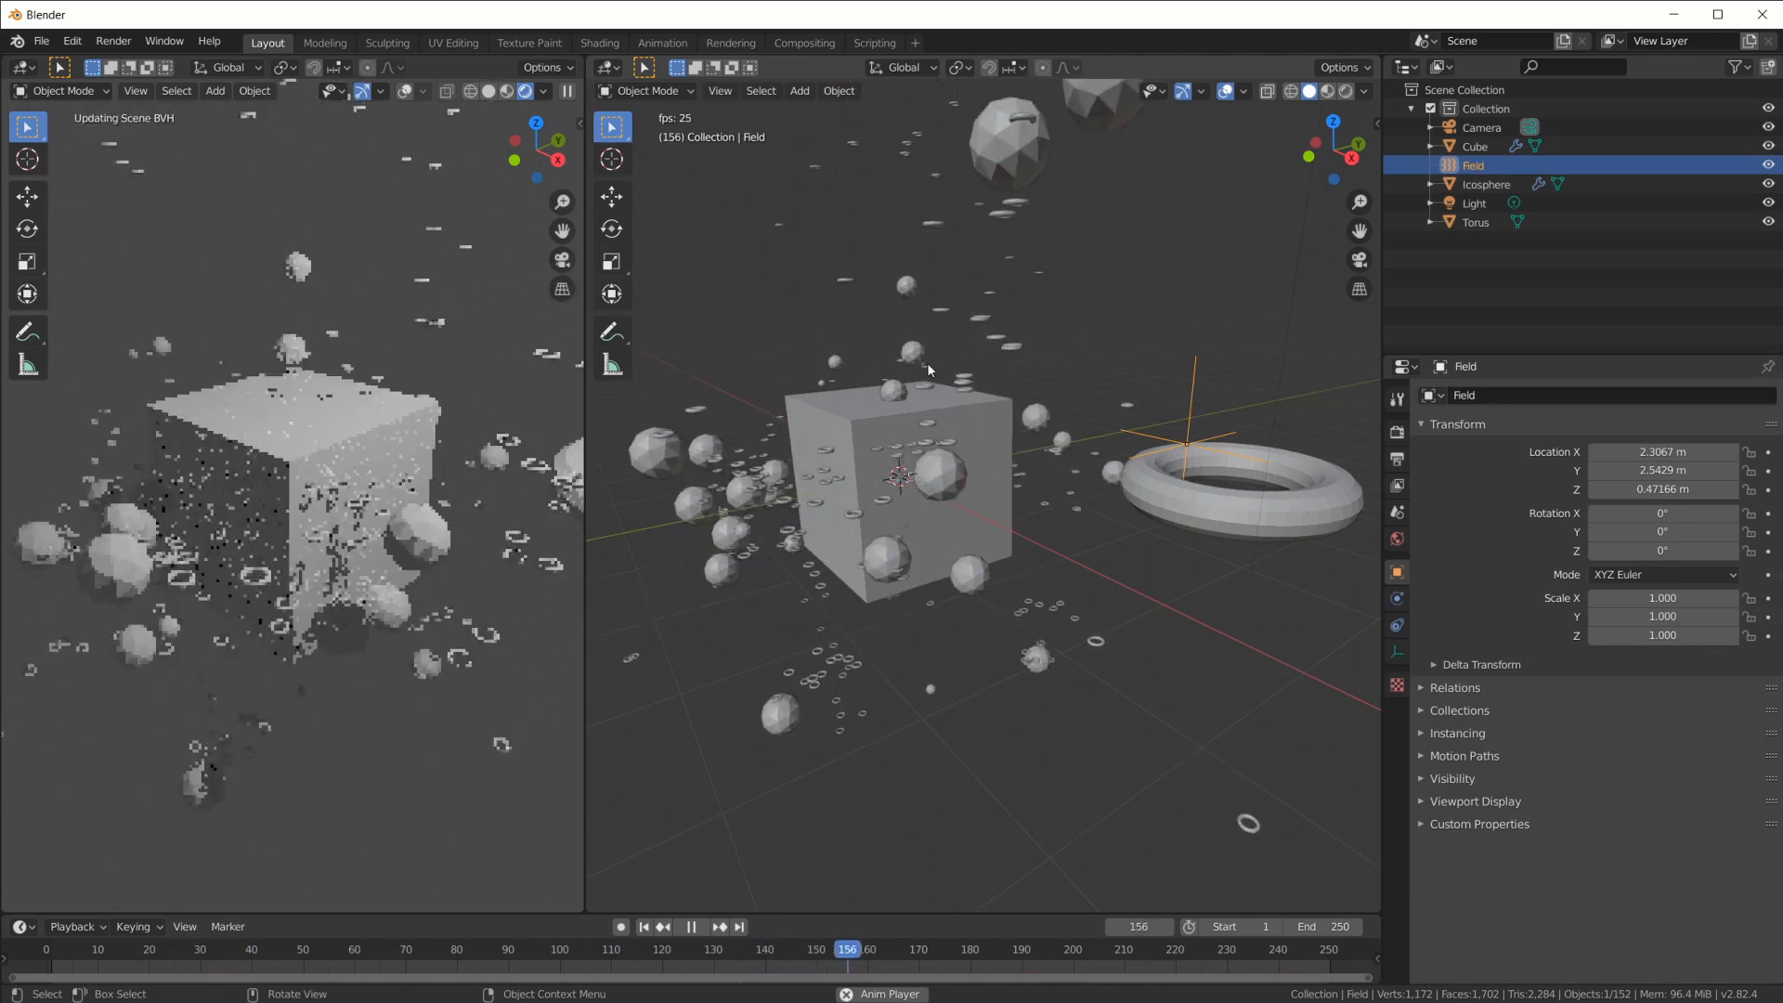
pyautogui.click(1012, 460)
pyautogui.press('space')
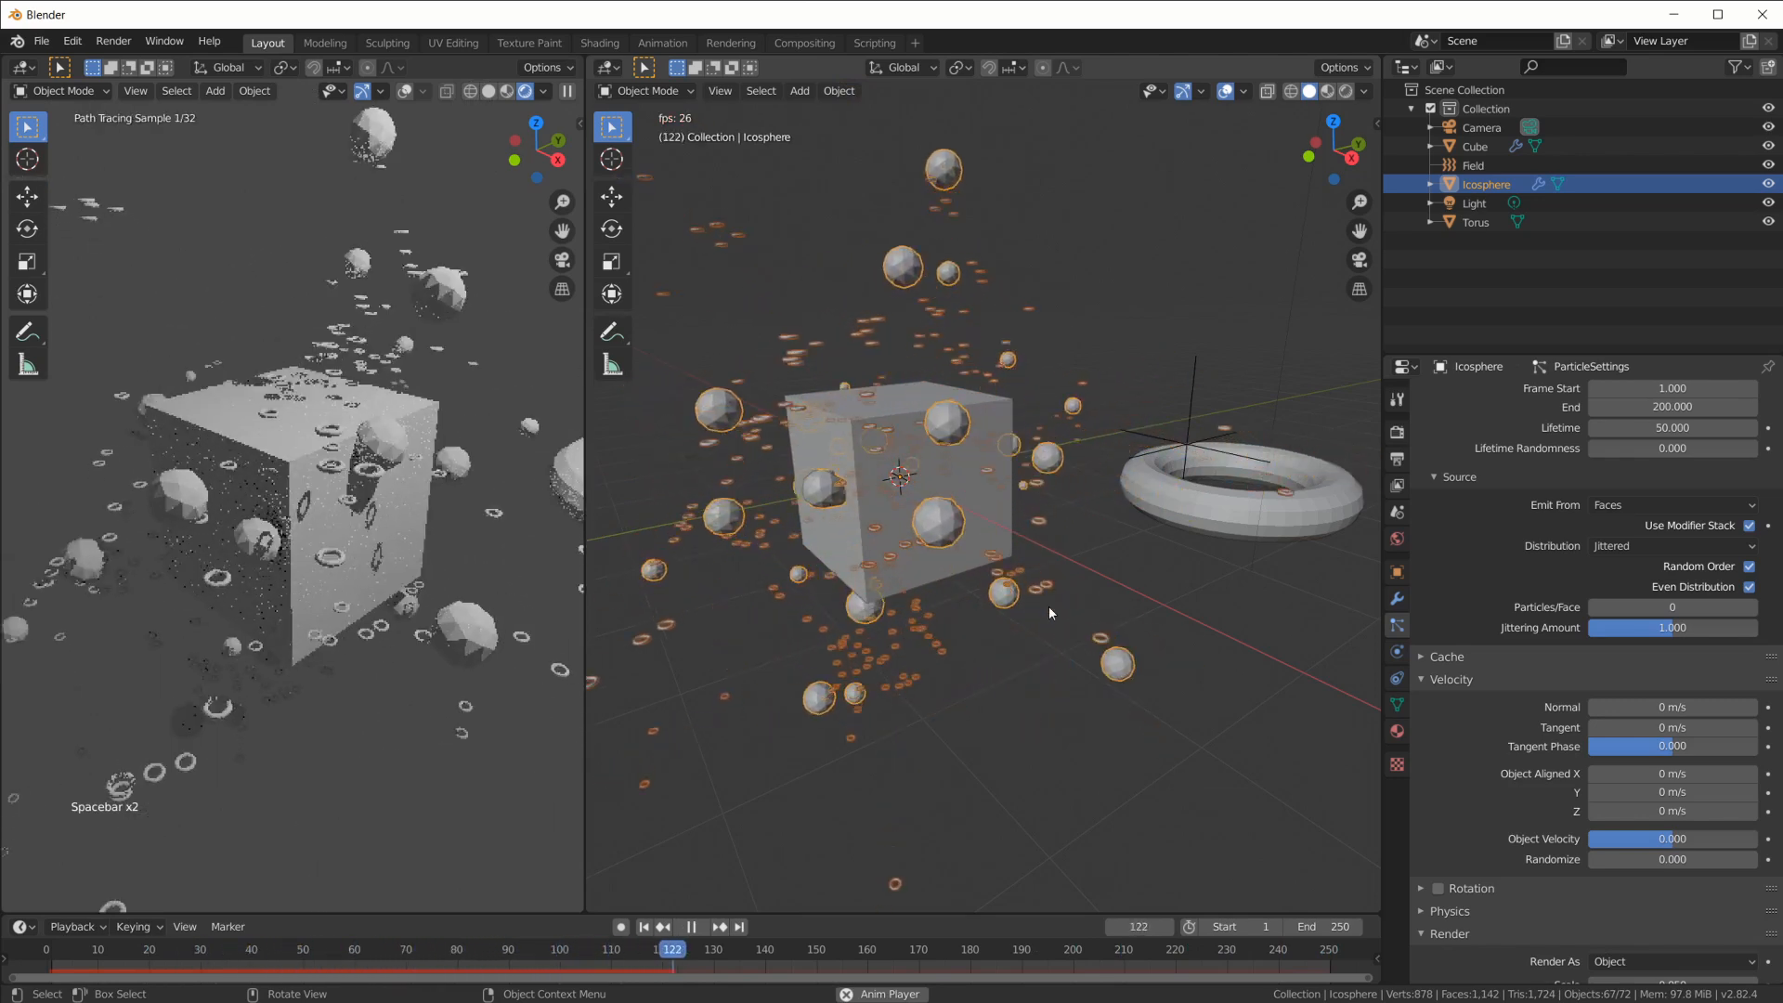
# Pause the animation and examine the torus particles around the cube and the icosphere's particle render settings
pyautogui.press('space')
pyautogui.scroll(-2, 374, 484)
pyautogui.scroll(-1, 374, 484)
pyautogui.scroll(3, 374, 483)
pyautogui.scroll(-3, 1116, 611)
pyautogui.scroll(3, 1116, 611)
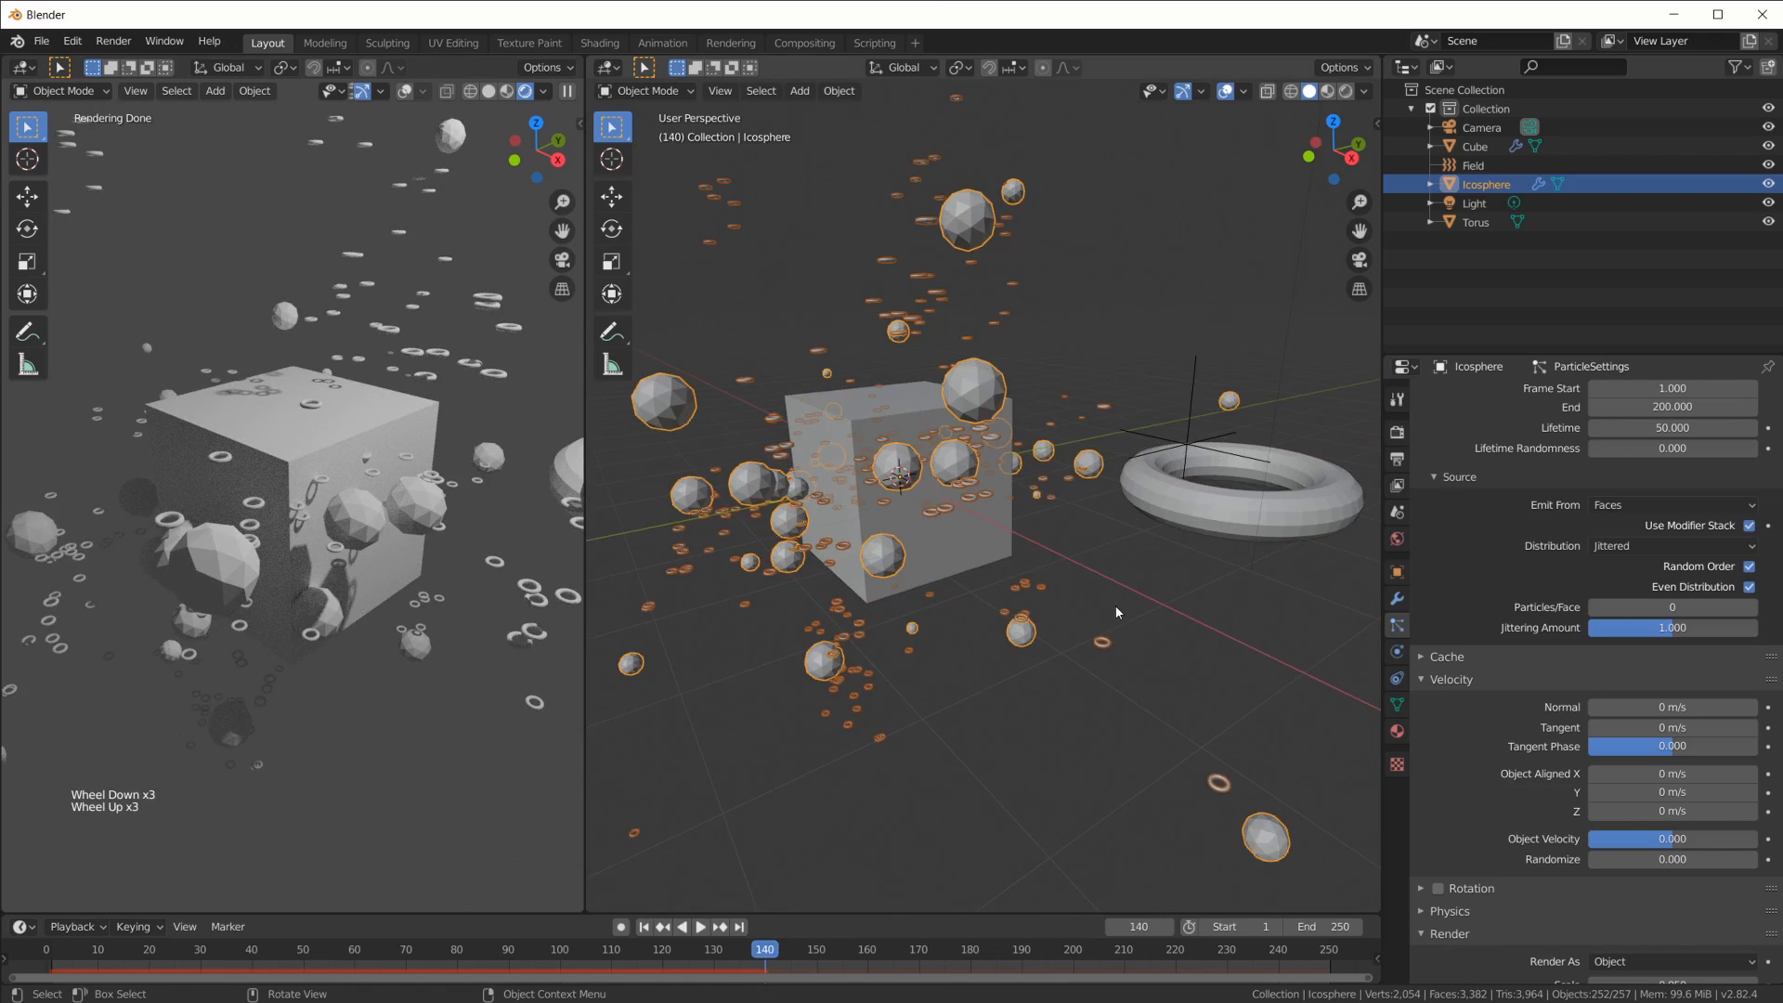
pyautogui.moveTo(1123, 548); pyautogui.dragTo(1126, 520, button='middle')
pyautogui.scroll(-12, 1608, 724)
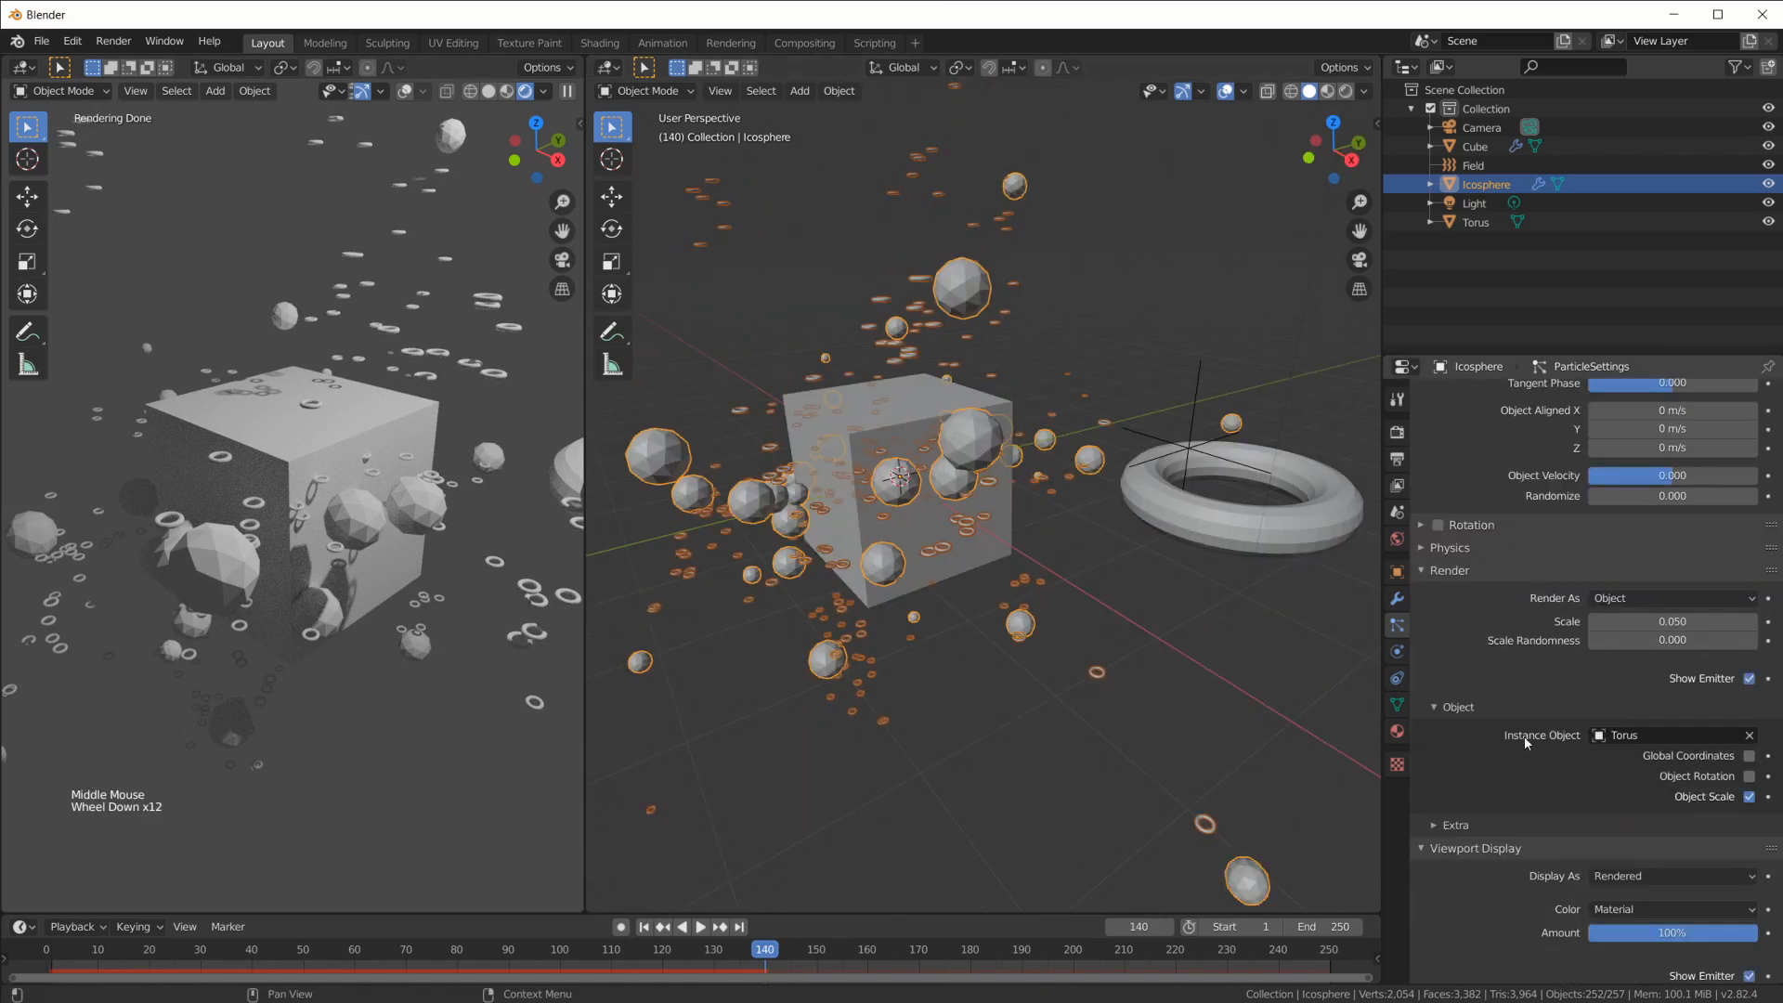
pyautogui.moveTo(963, 309); pyautogui.dragTo(1257, 280, button='middle')
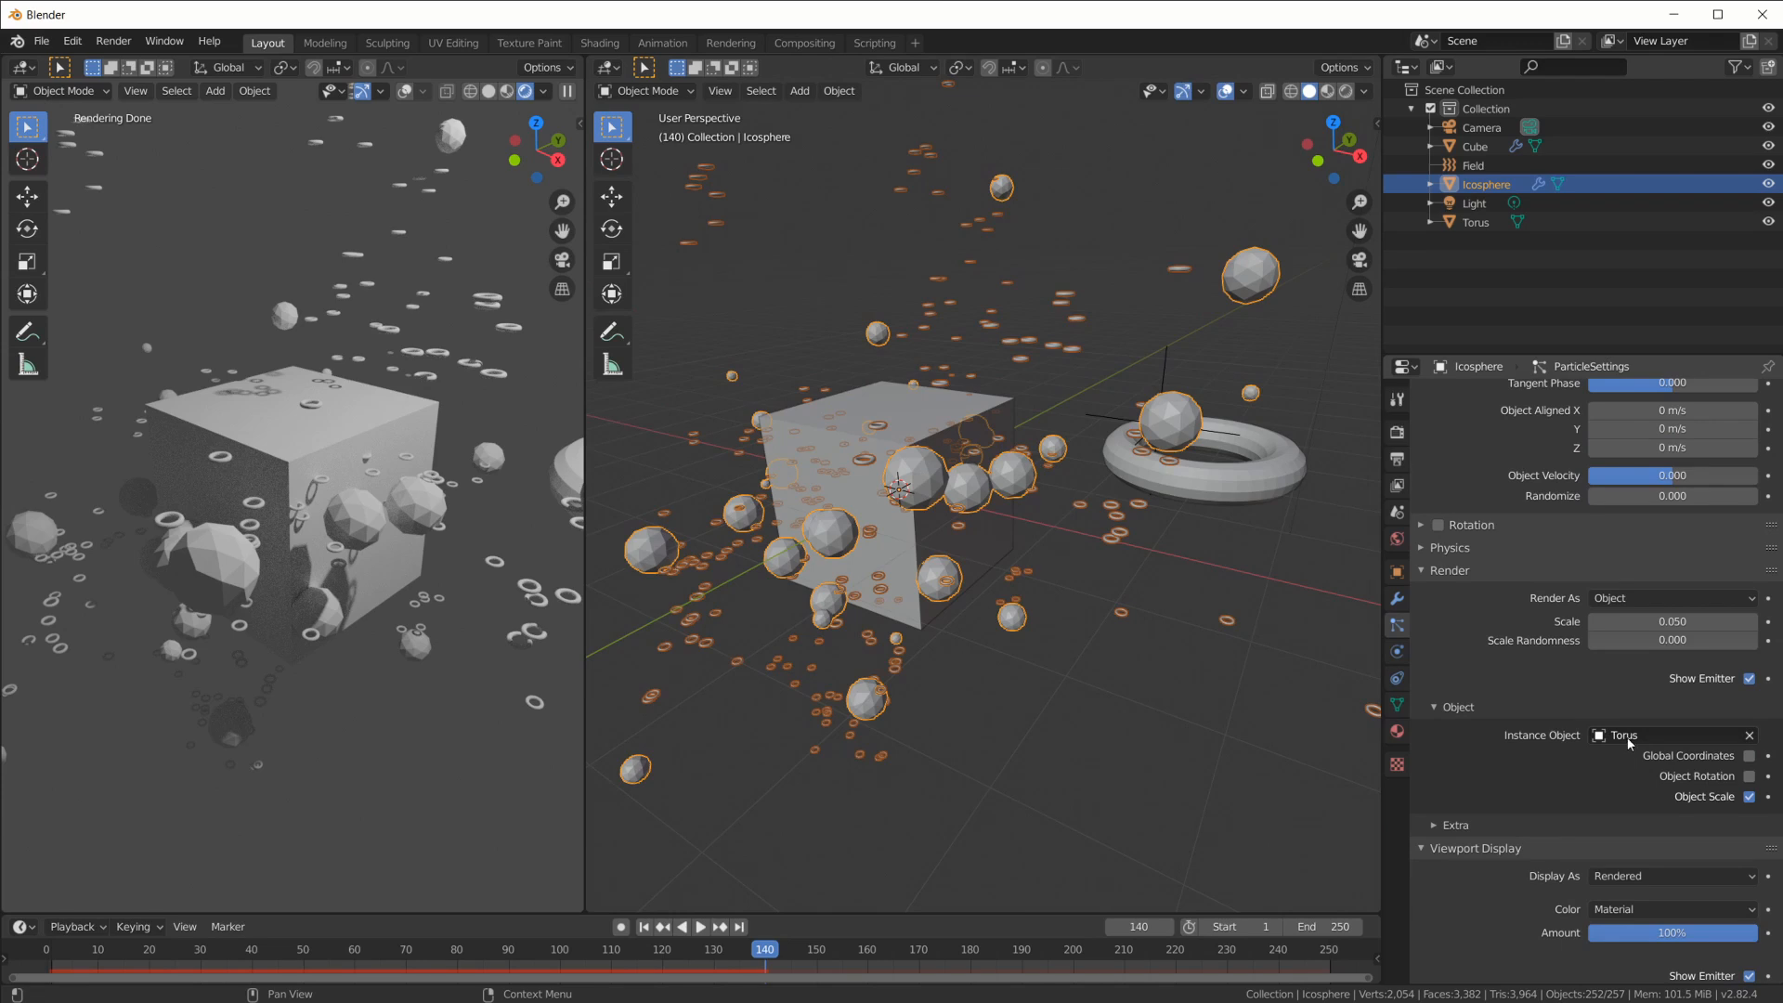
# Set Render As to None for the icosphere's particle system
pyautogui.click(1236, 487)
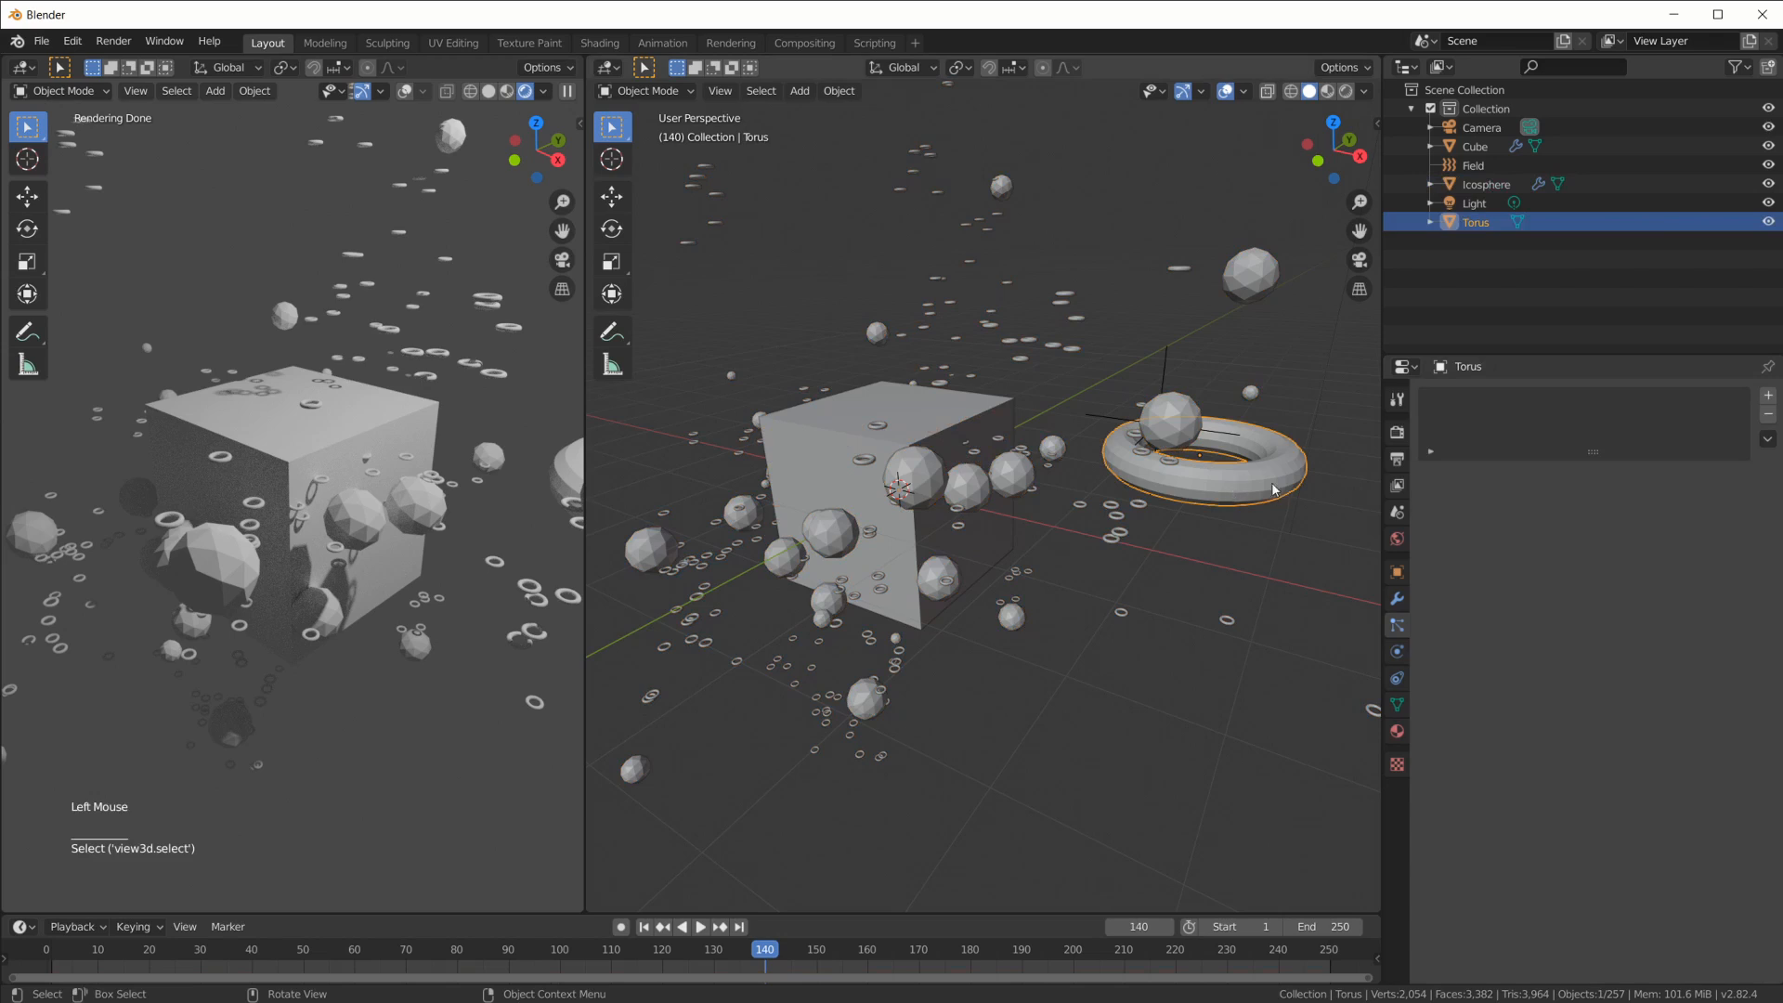
pyautogui.click(1217, 451)
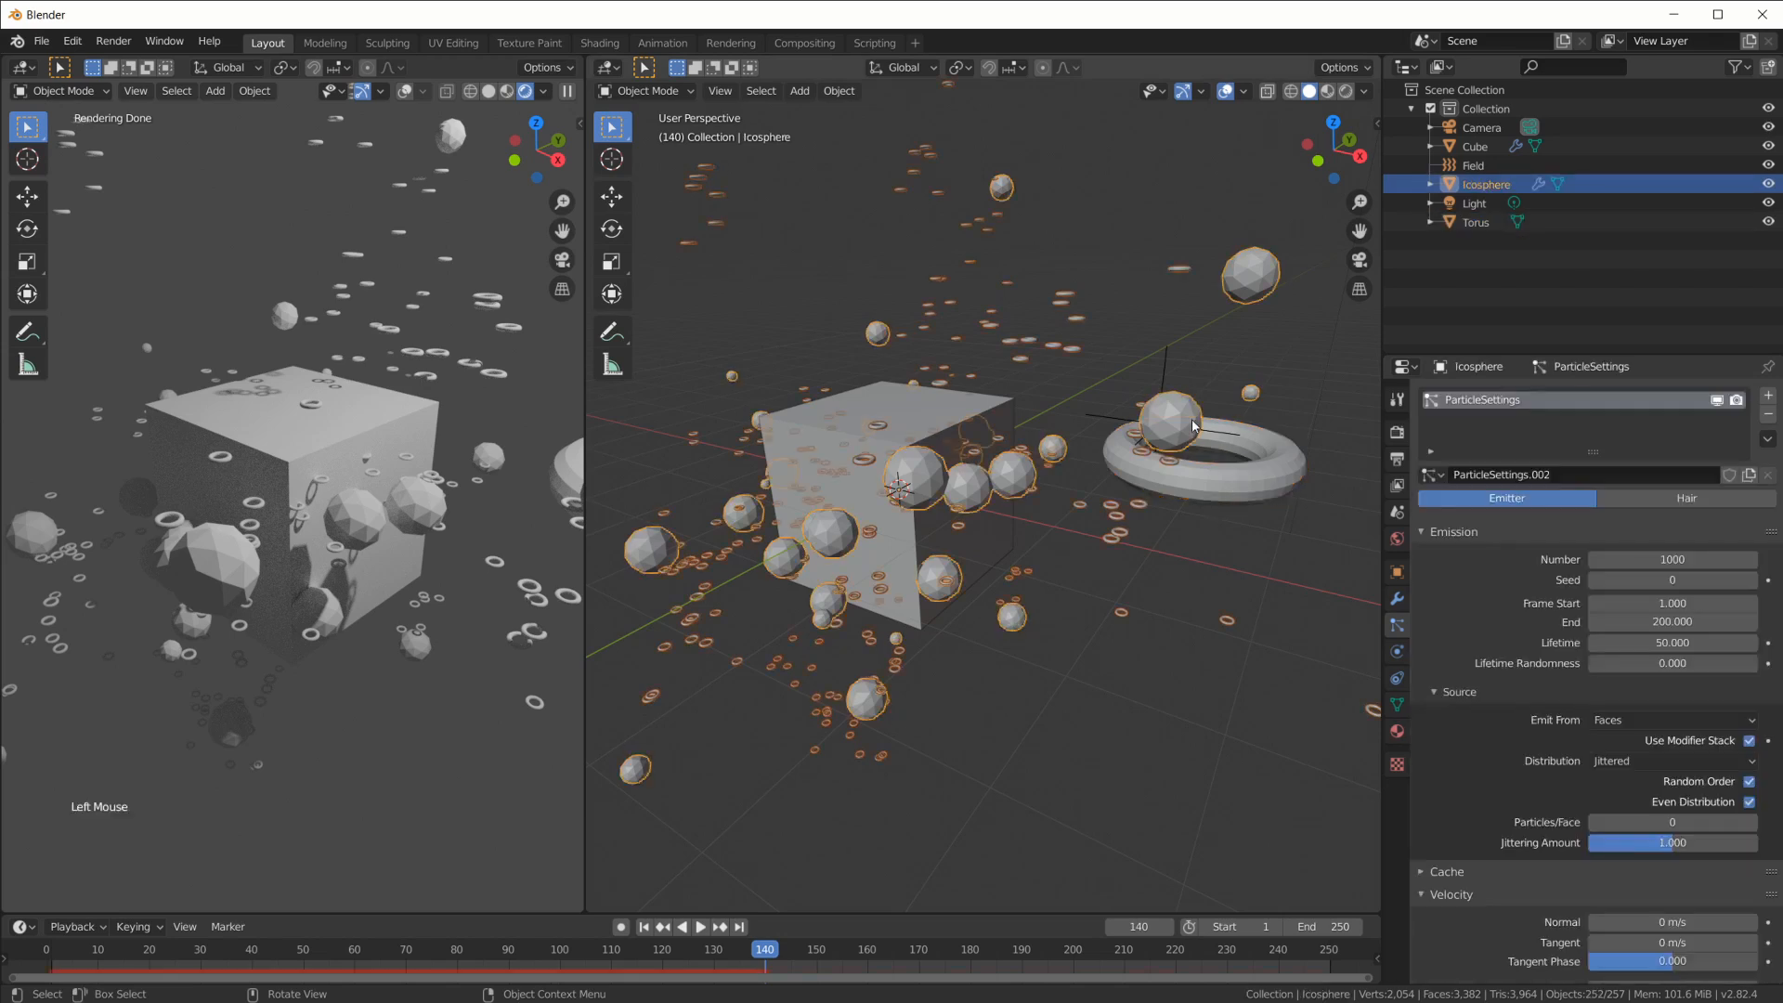
pyautogui.scroll(-3, 1686, 889)
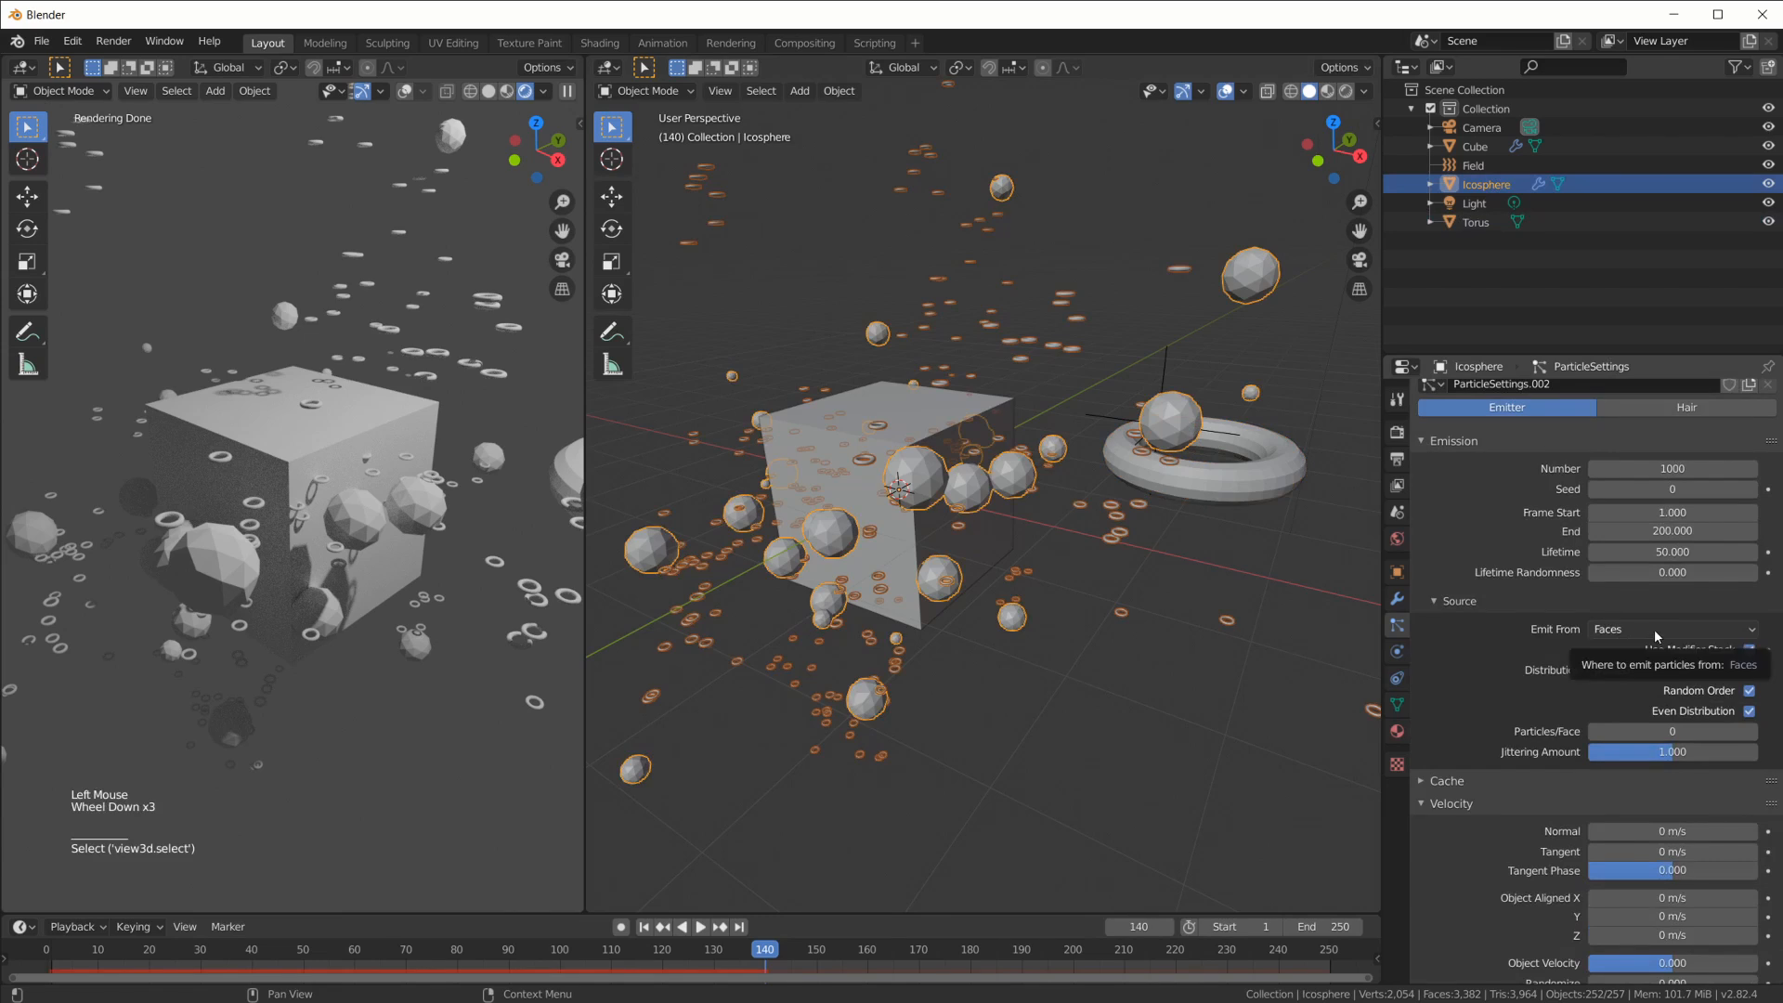
pyautogui.scroll(-9, 1657, 836)
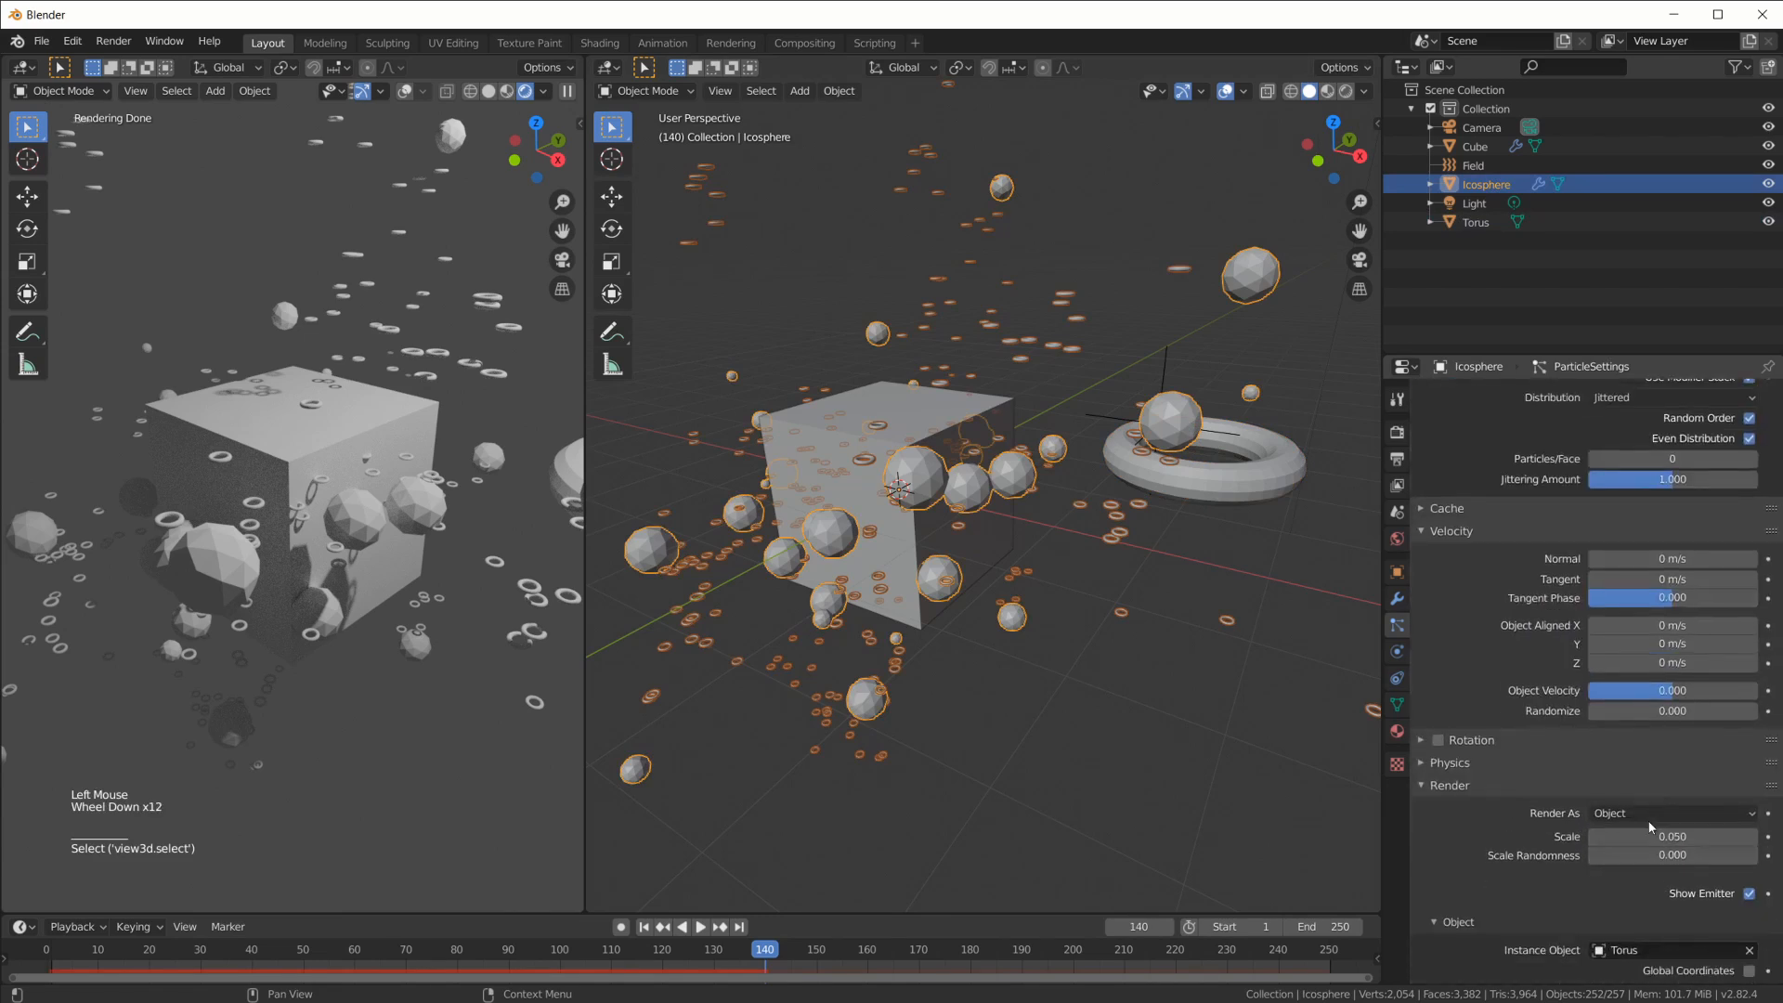
pyautogui.click(1650, 817)
pyautogui.click(1644, 837)
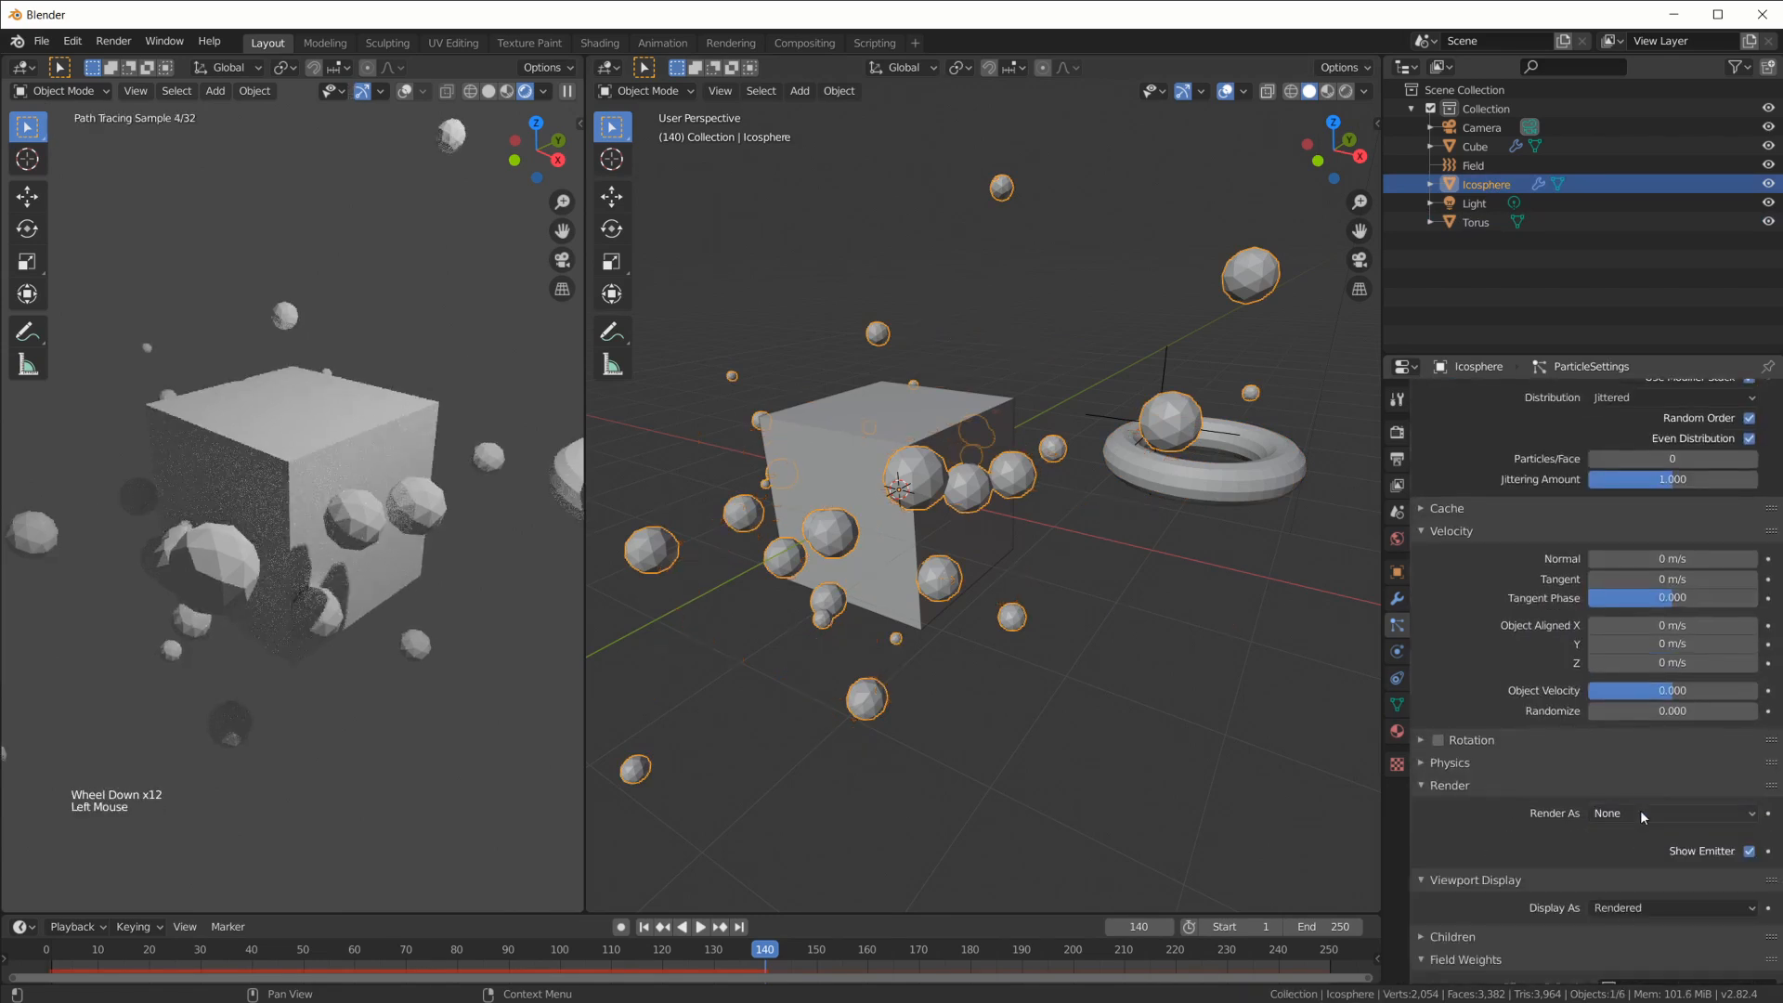
# Clear the Torus's location and give it a Particle Instance modifier that uses the Icosphere as its object
pyautogui.click(1263, 486)
pyautogui.hotkey('alt', 'g')
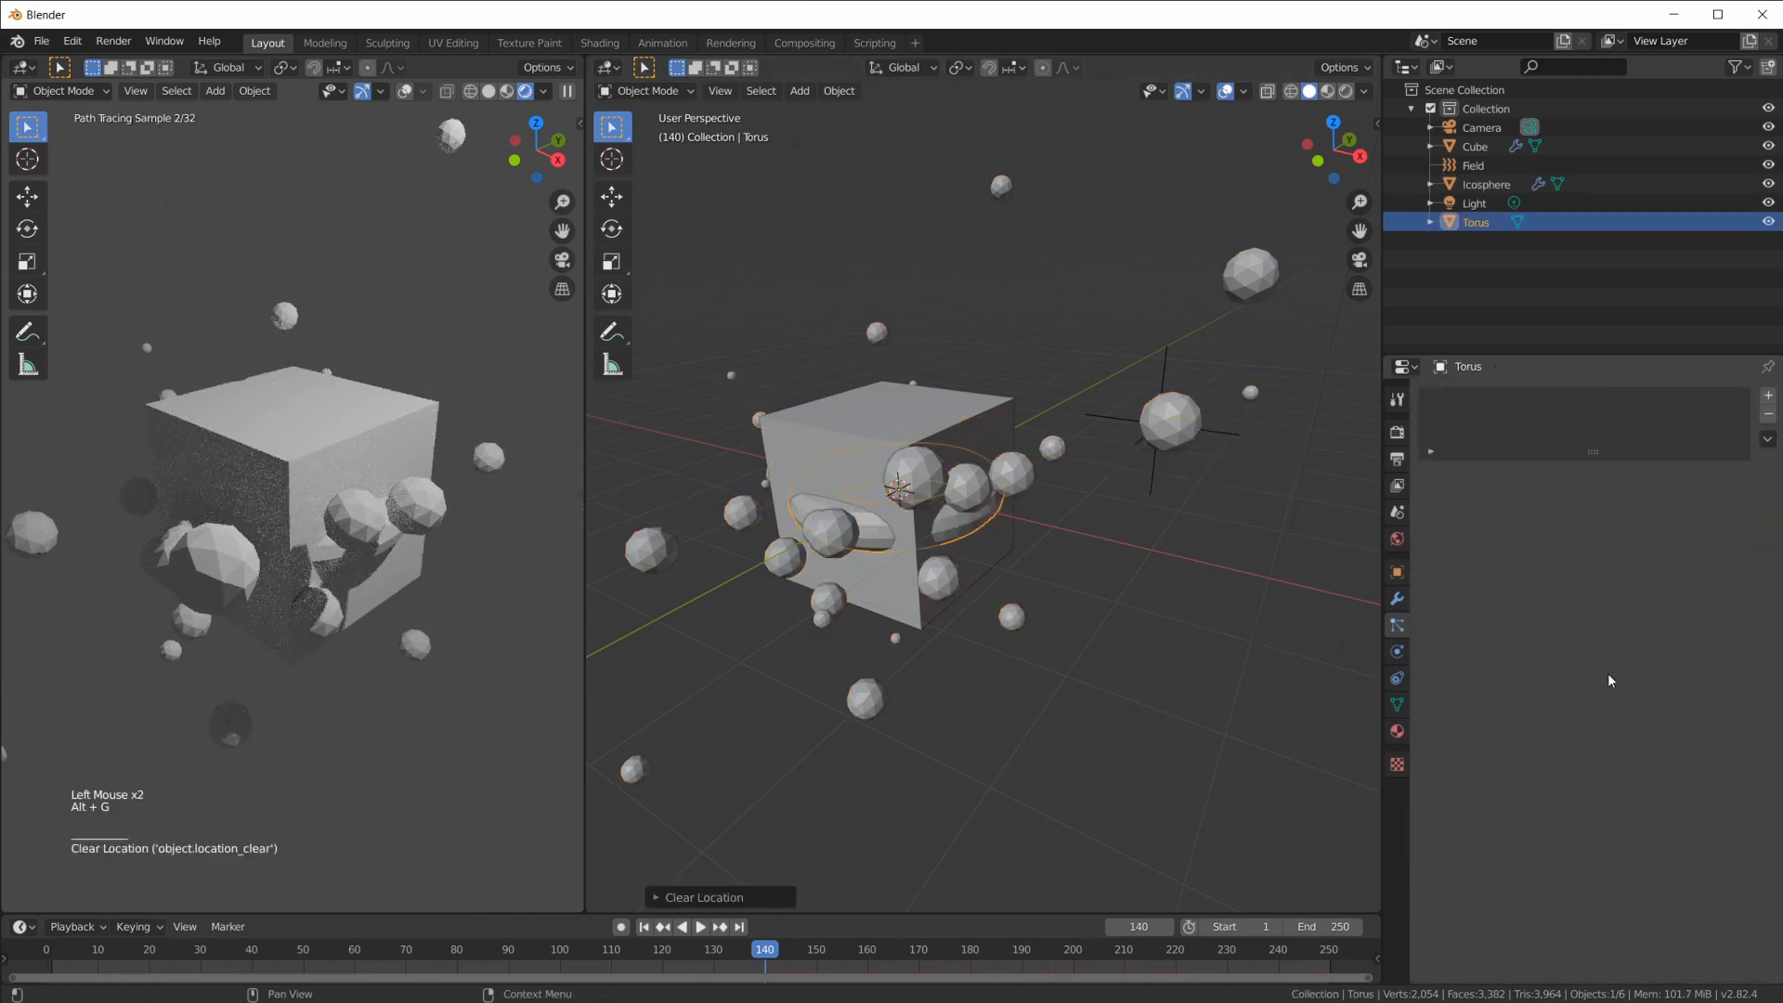
pyautogui.click(1396, 599)
pyautogui.click(1731, 392)
pyautogui.click(1717, 563)
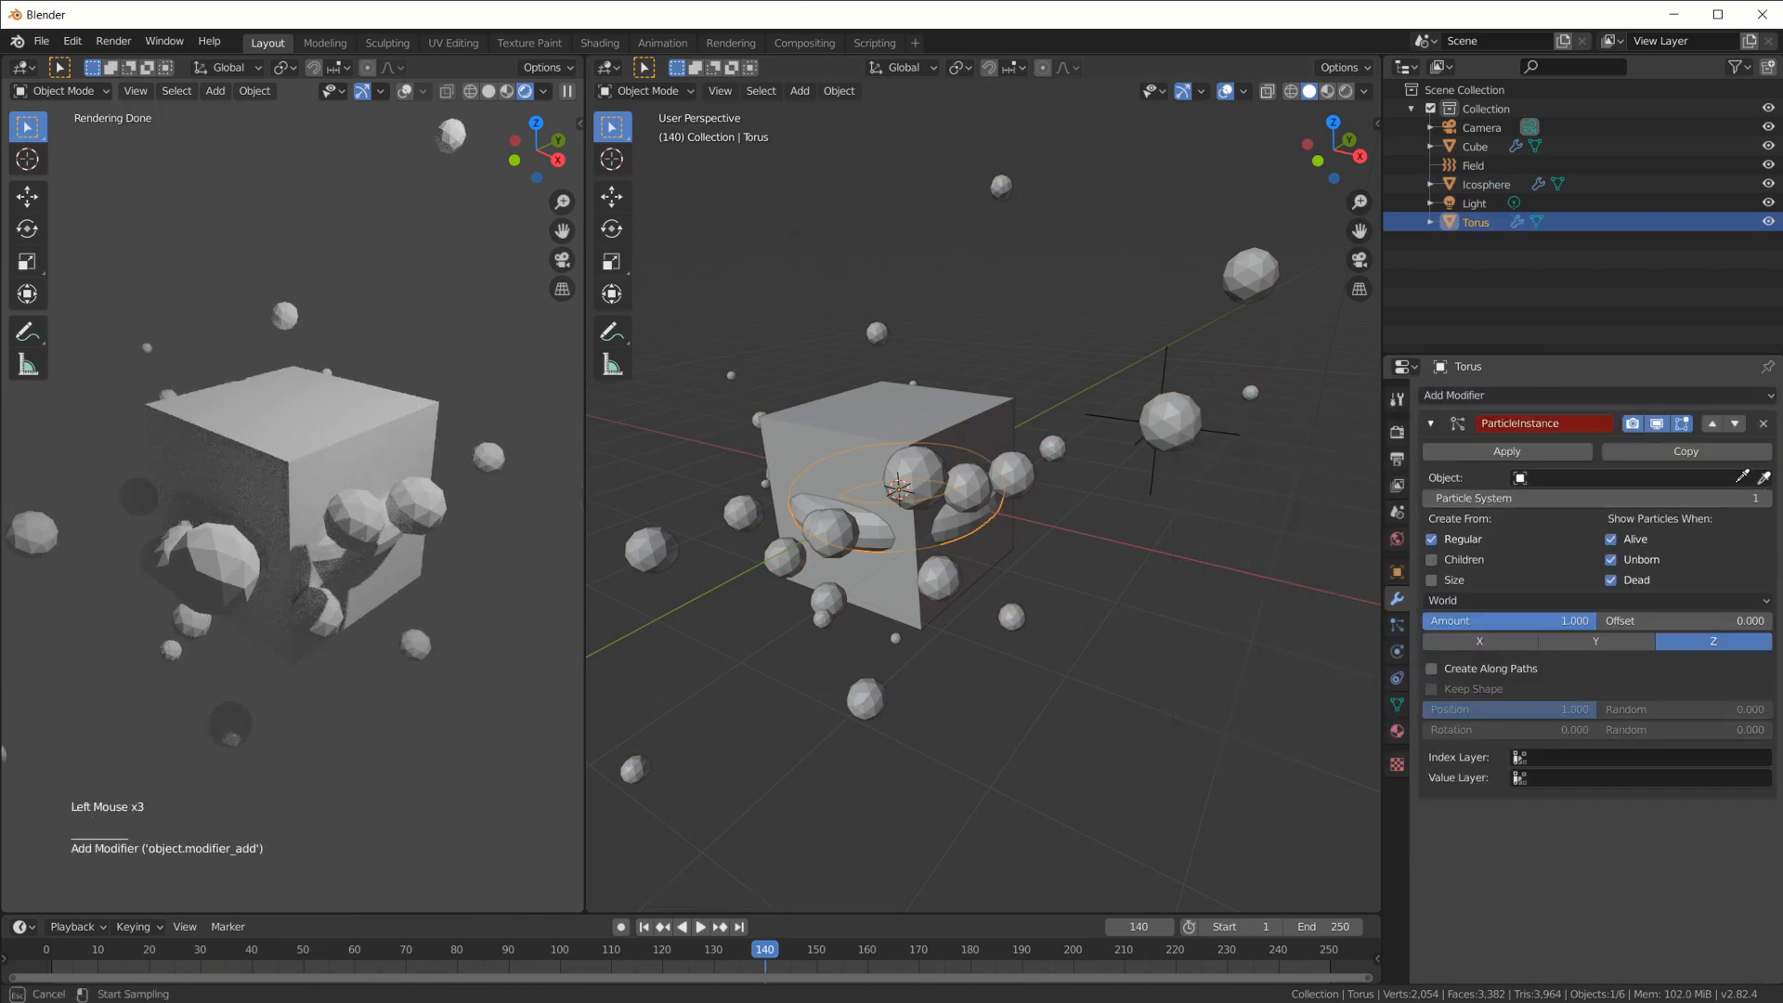
pyautogui.click(1257, 269)
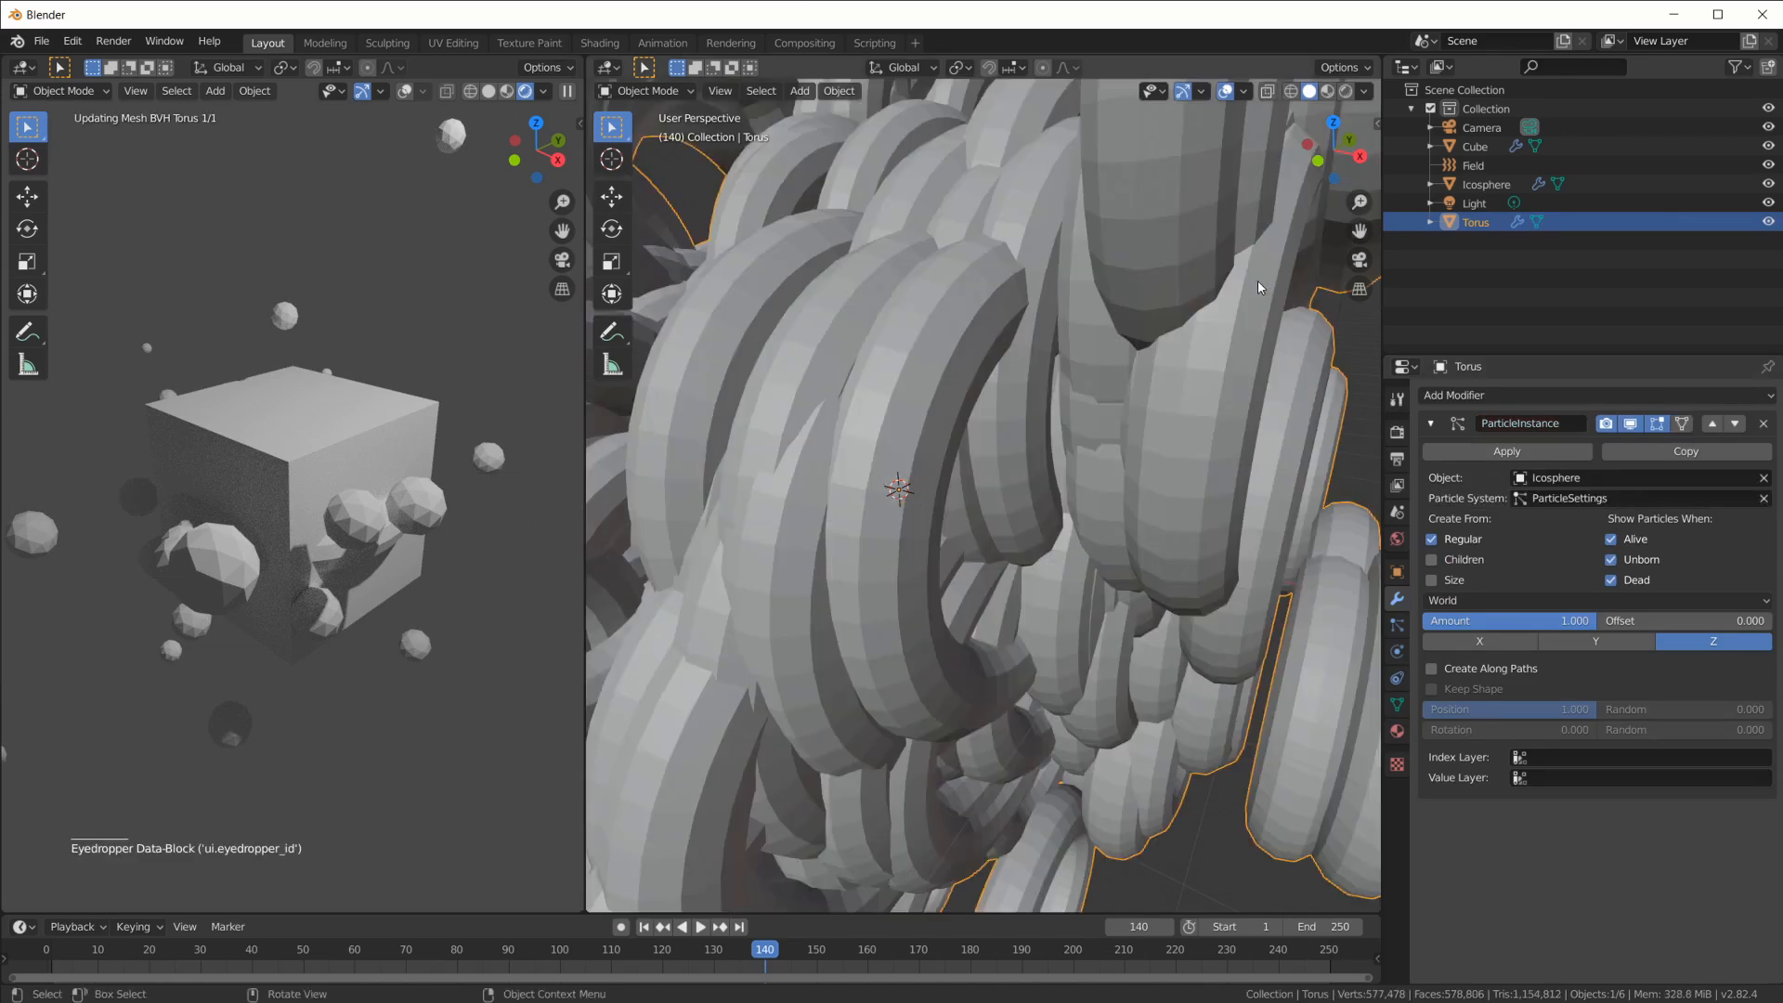
# Enable Size and disable Dead and Unborn in the Torus's Particle Instance modifier
pyautogui.scroll(-4, 1252, 379)
pyautogui.scroll(2, 1231, 465)
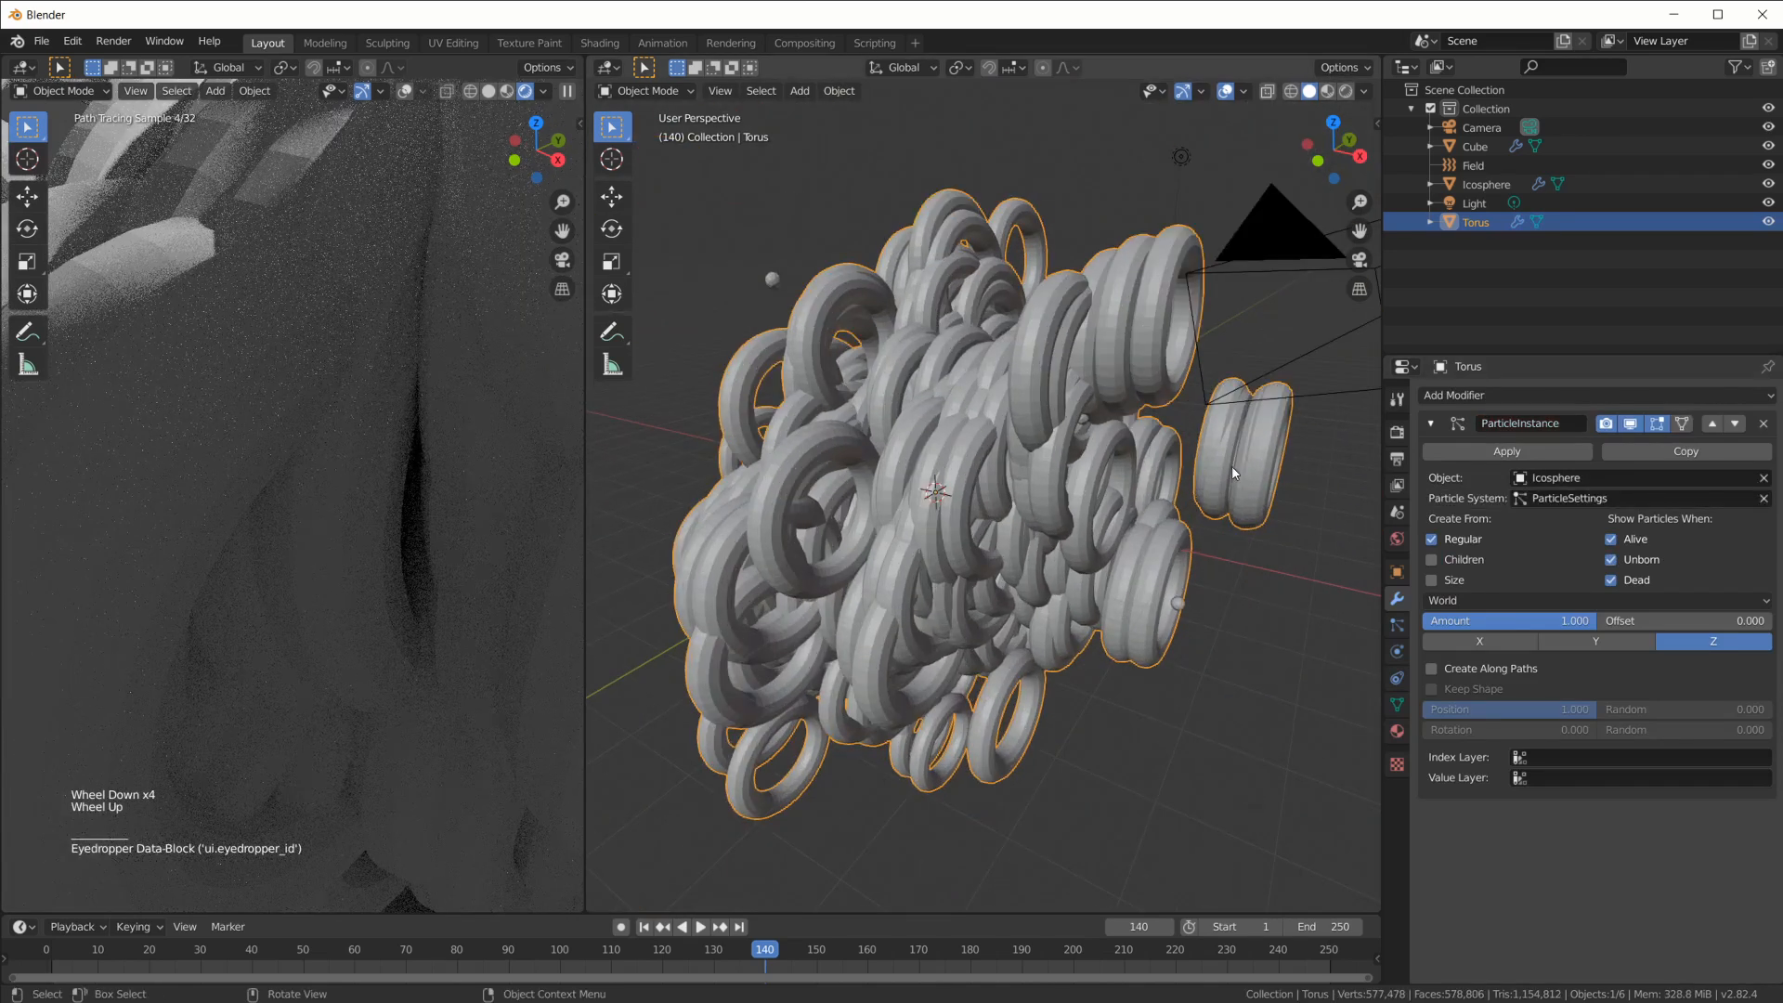
pyautogui.click(1432, 581)
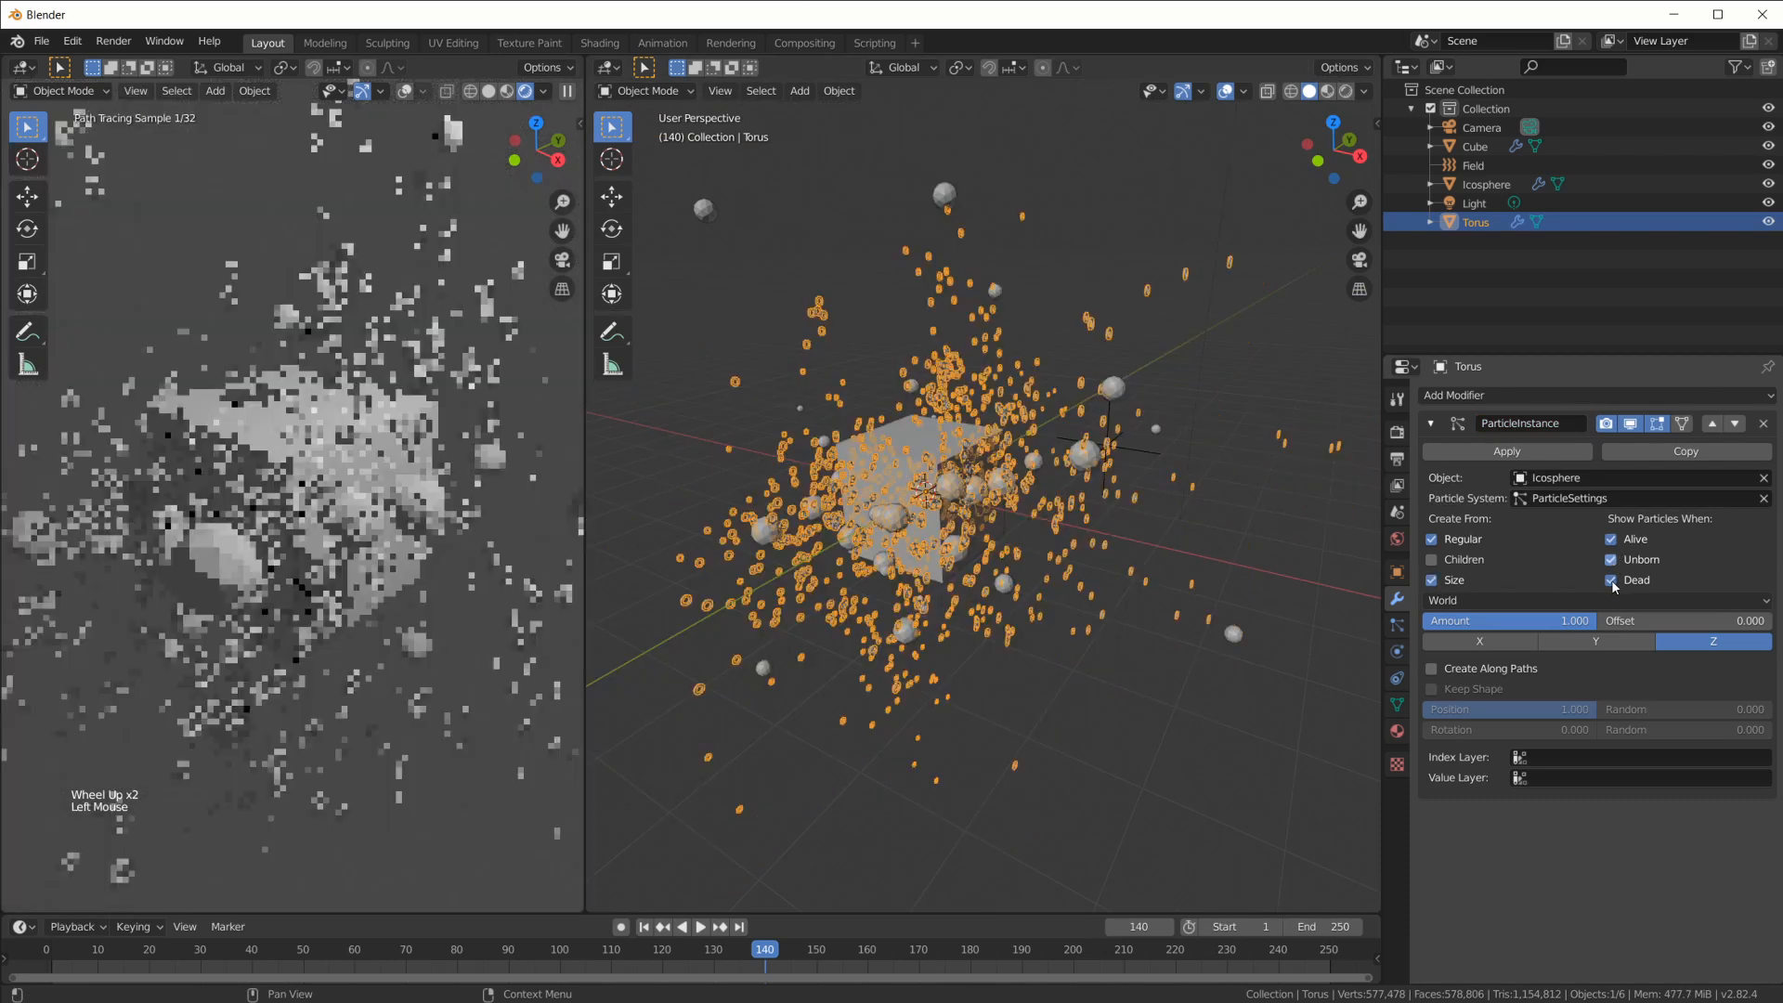
pyautogui.click(1611, 580)
pyautogui.click(1611, 560)
# Play the animation and examine the torus instances moving around the cube, pausing to view them from another angle
pyautogui.moveTo(1049, 555); pyautogui.dragTo(1161, 588, button='middle')
pyautogui.scroll(3, 1068, 565)
pyautogui.scroll(-2, 1155, 589)
pyautogui.scroll(-2, 1151, 603)
pyautogui.press('space')
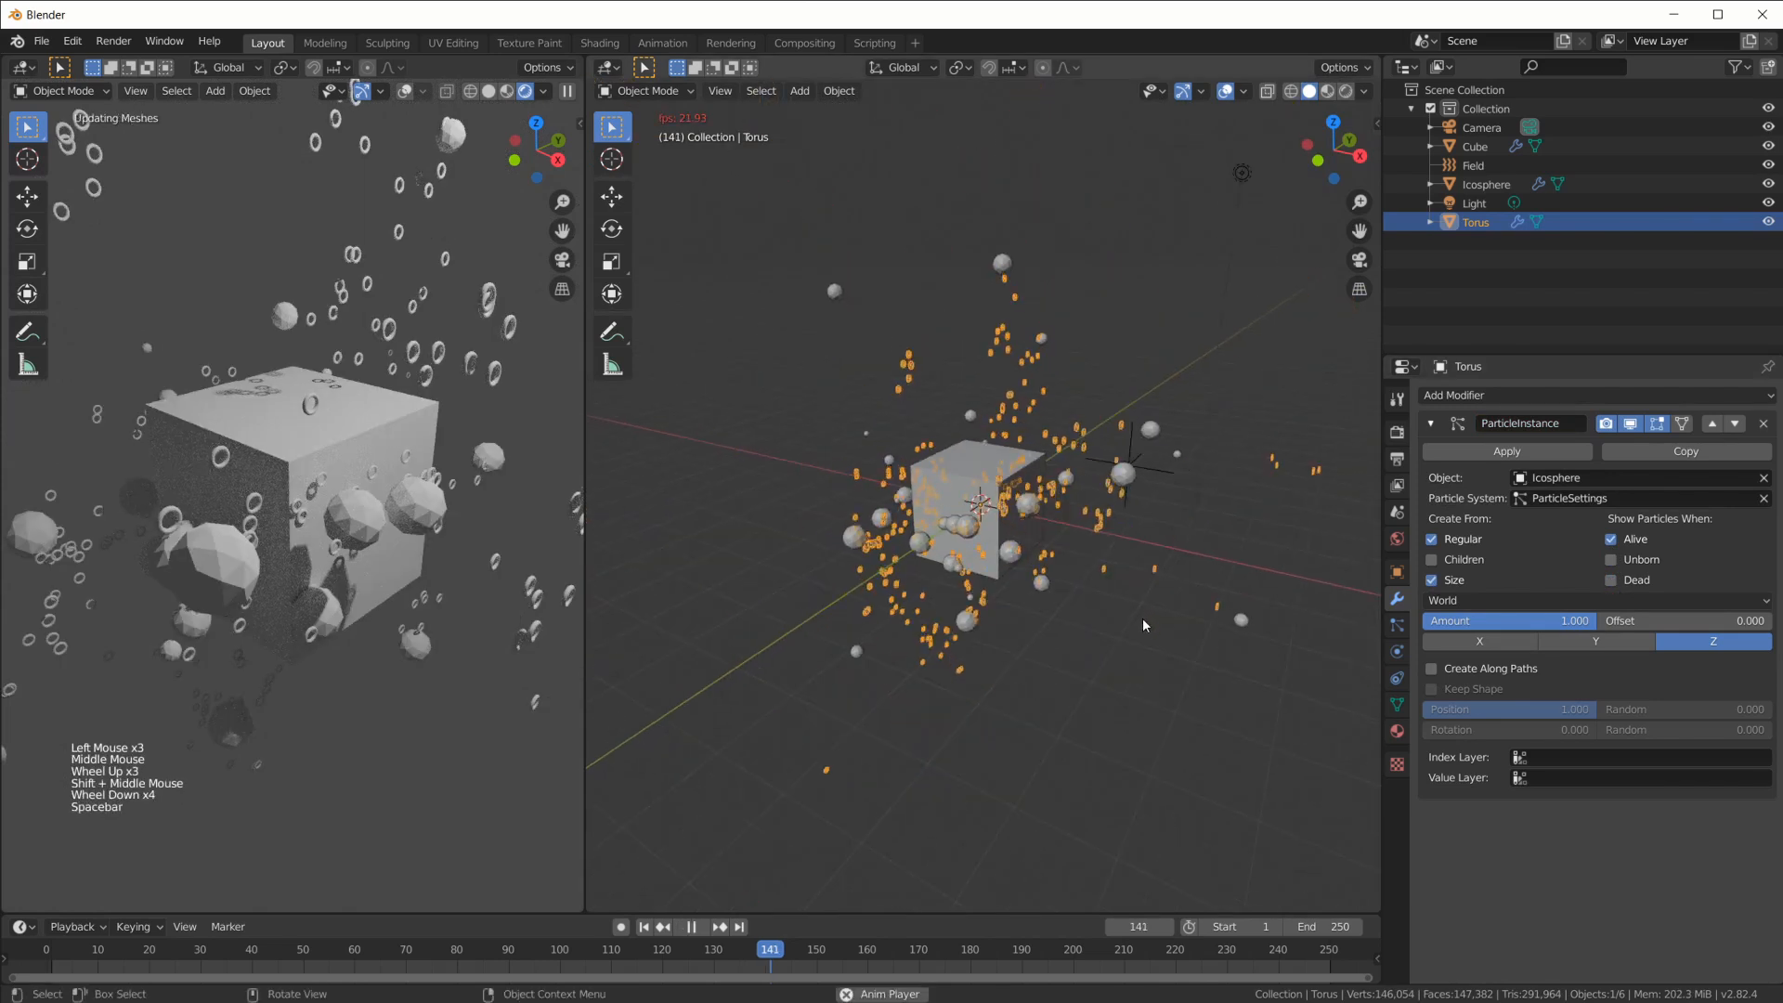
pyautogui.scroll(3, 1114, 630)
pyautogui.scroll(1, 1220, 609)
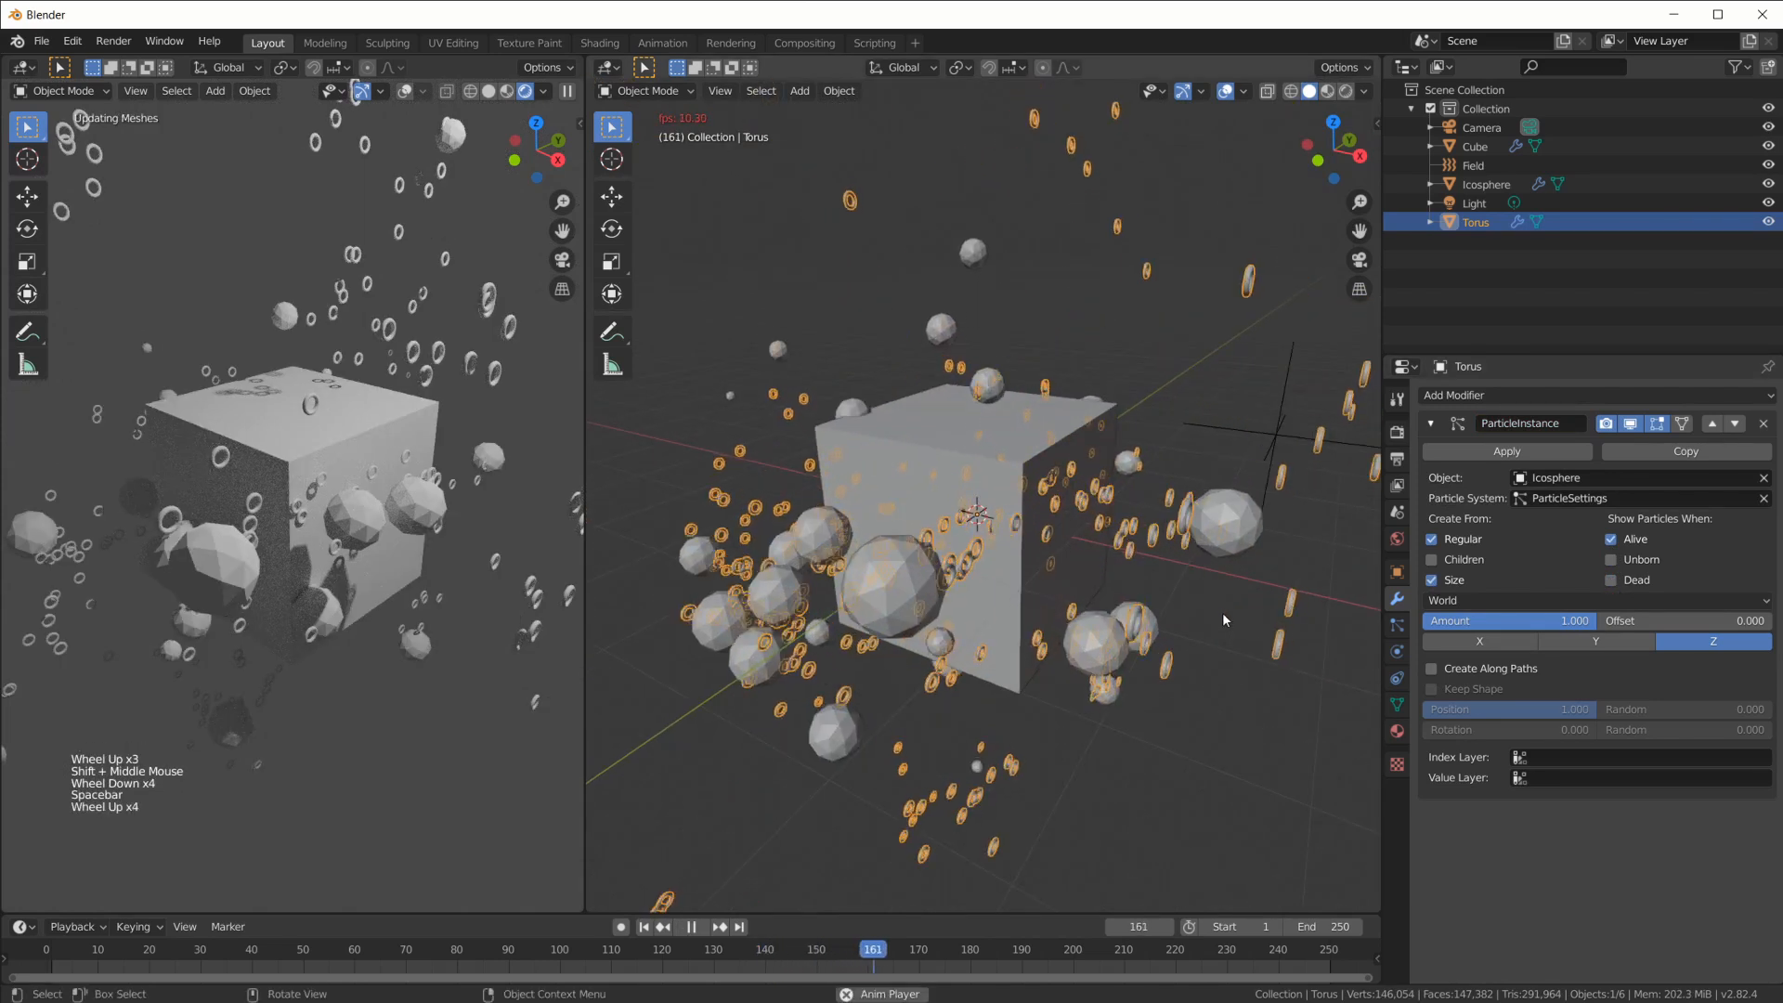
pyautogui.moveTo(1222, 611); pyautogui.dragTo(1262, 609, button='middle')
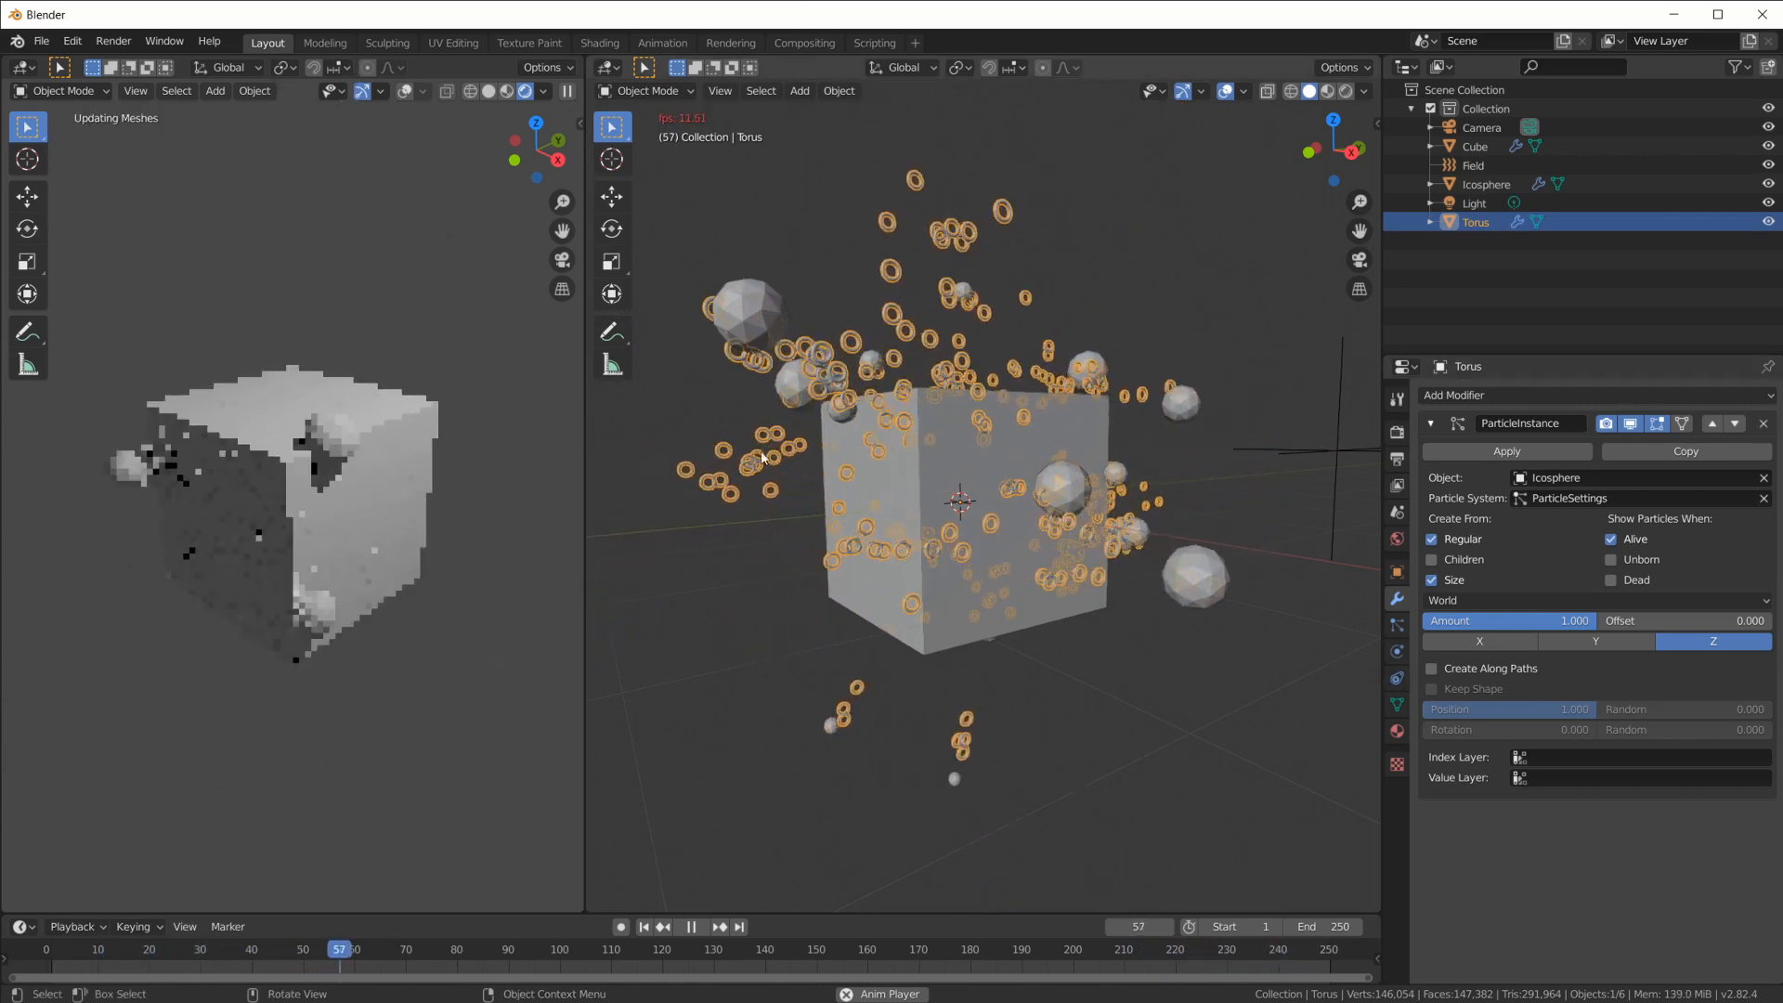
pyautogui.press('space')
pyautogui.moveTo(1044, 175); pyautogui.dragTo(972, 299, button='middle')
pyautogui.scroll(-2, 1064, 506)
pyautogui.scroll(2, 1066, 488)
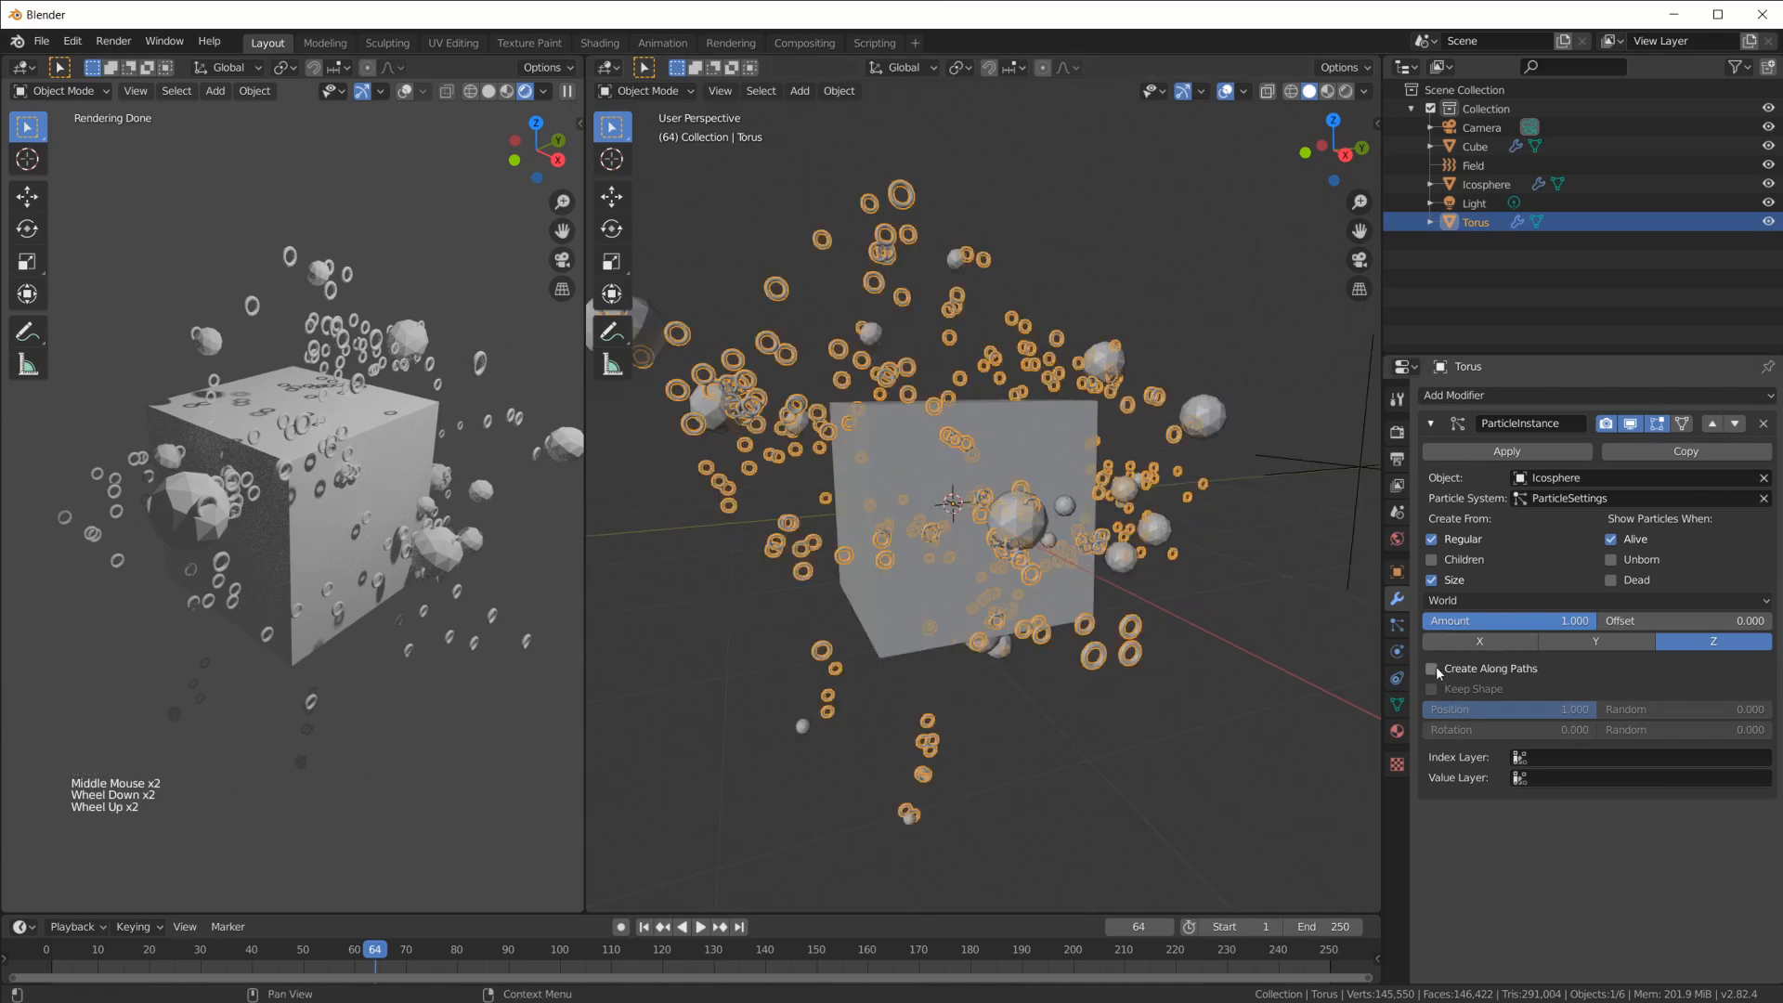
# Check the Torus's particle settings and remove its Particle Instance modifier
pyautogui.click(1397, 651)
pyautogui.click(1397, 625)
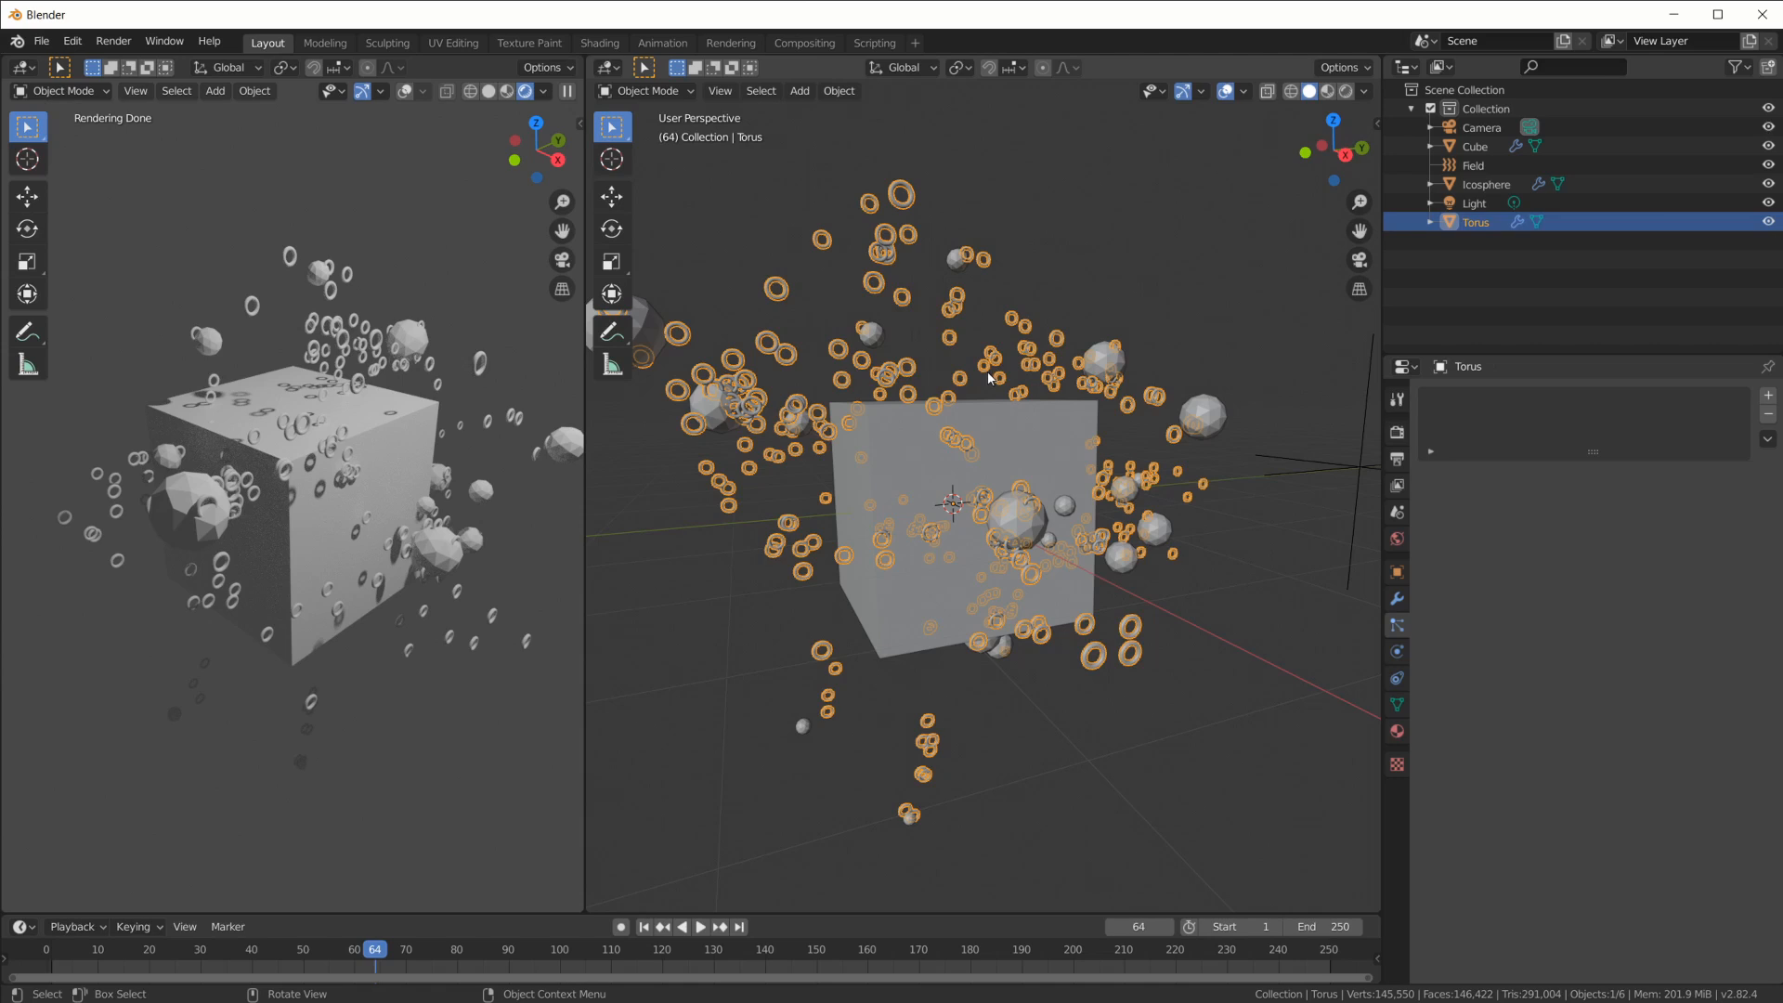
pyautogui.scroll(-3, 1021, 433)
pyautogui.scroll(2, 1045, 455)
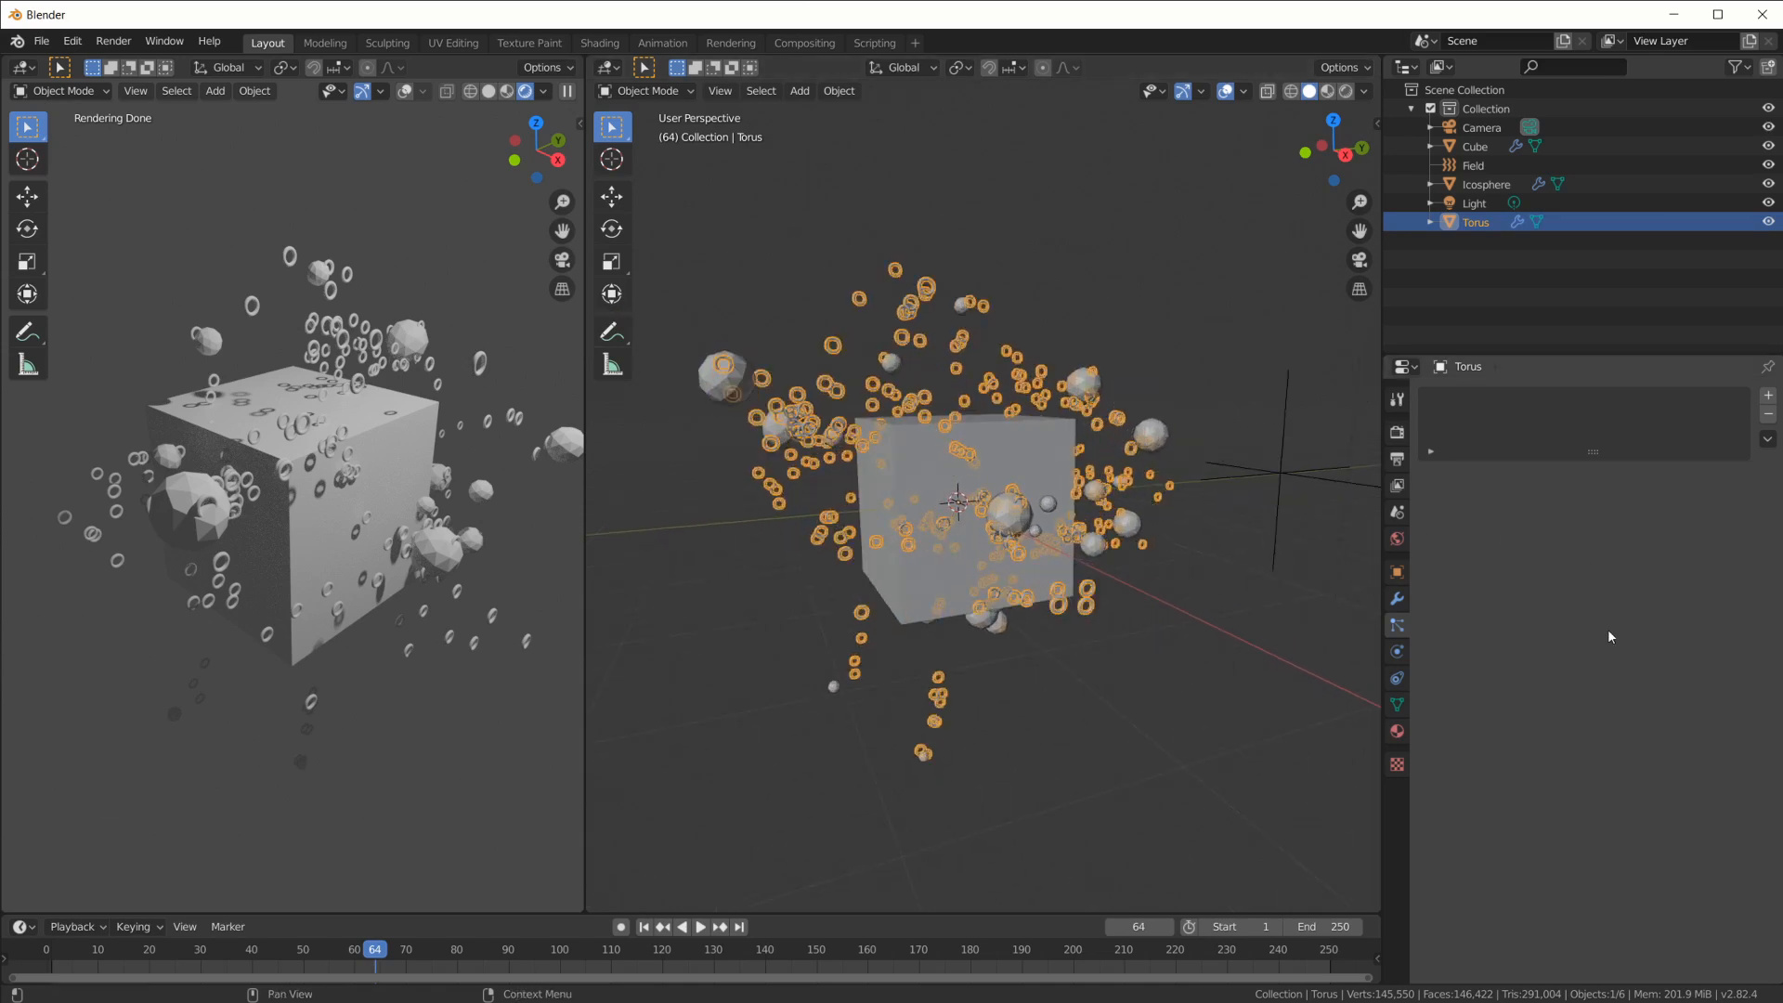
pyautogui.click(1397, 598)
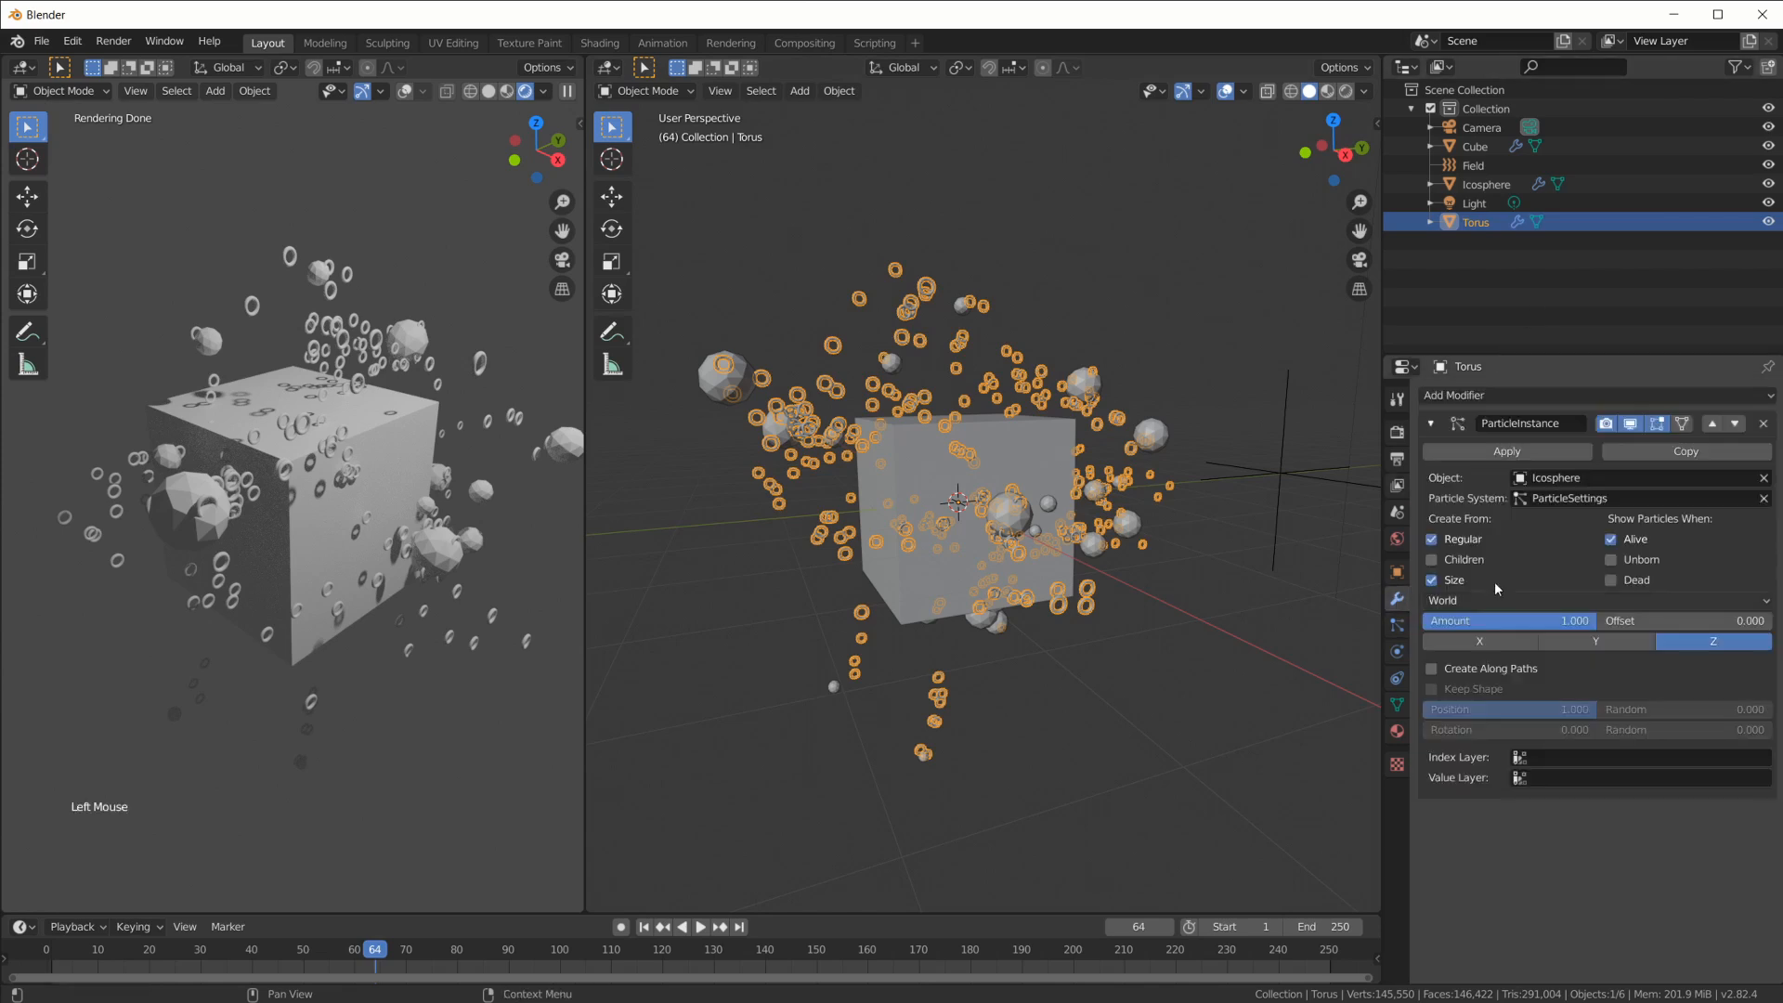
pyautogui.click(1764, 424)
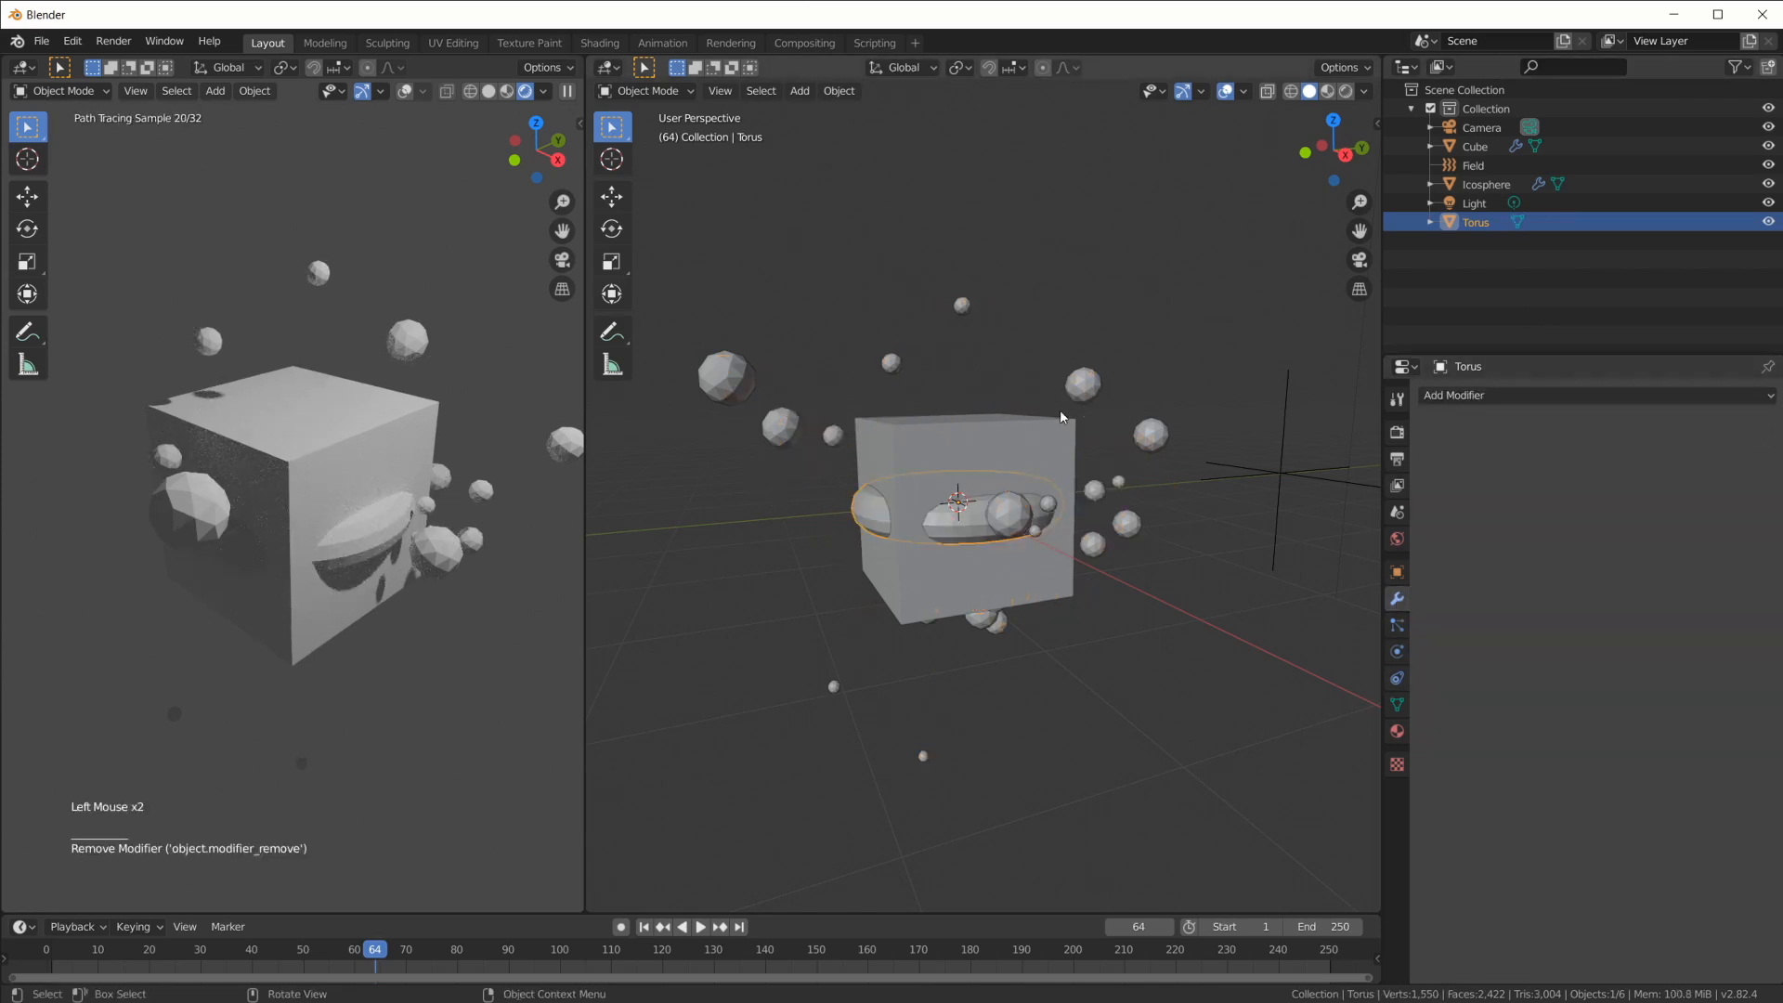
# Set the icosphere's particles back to Render As Object, with the Torus as the instance
pyautogui.click(1093, 399)
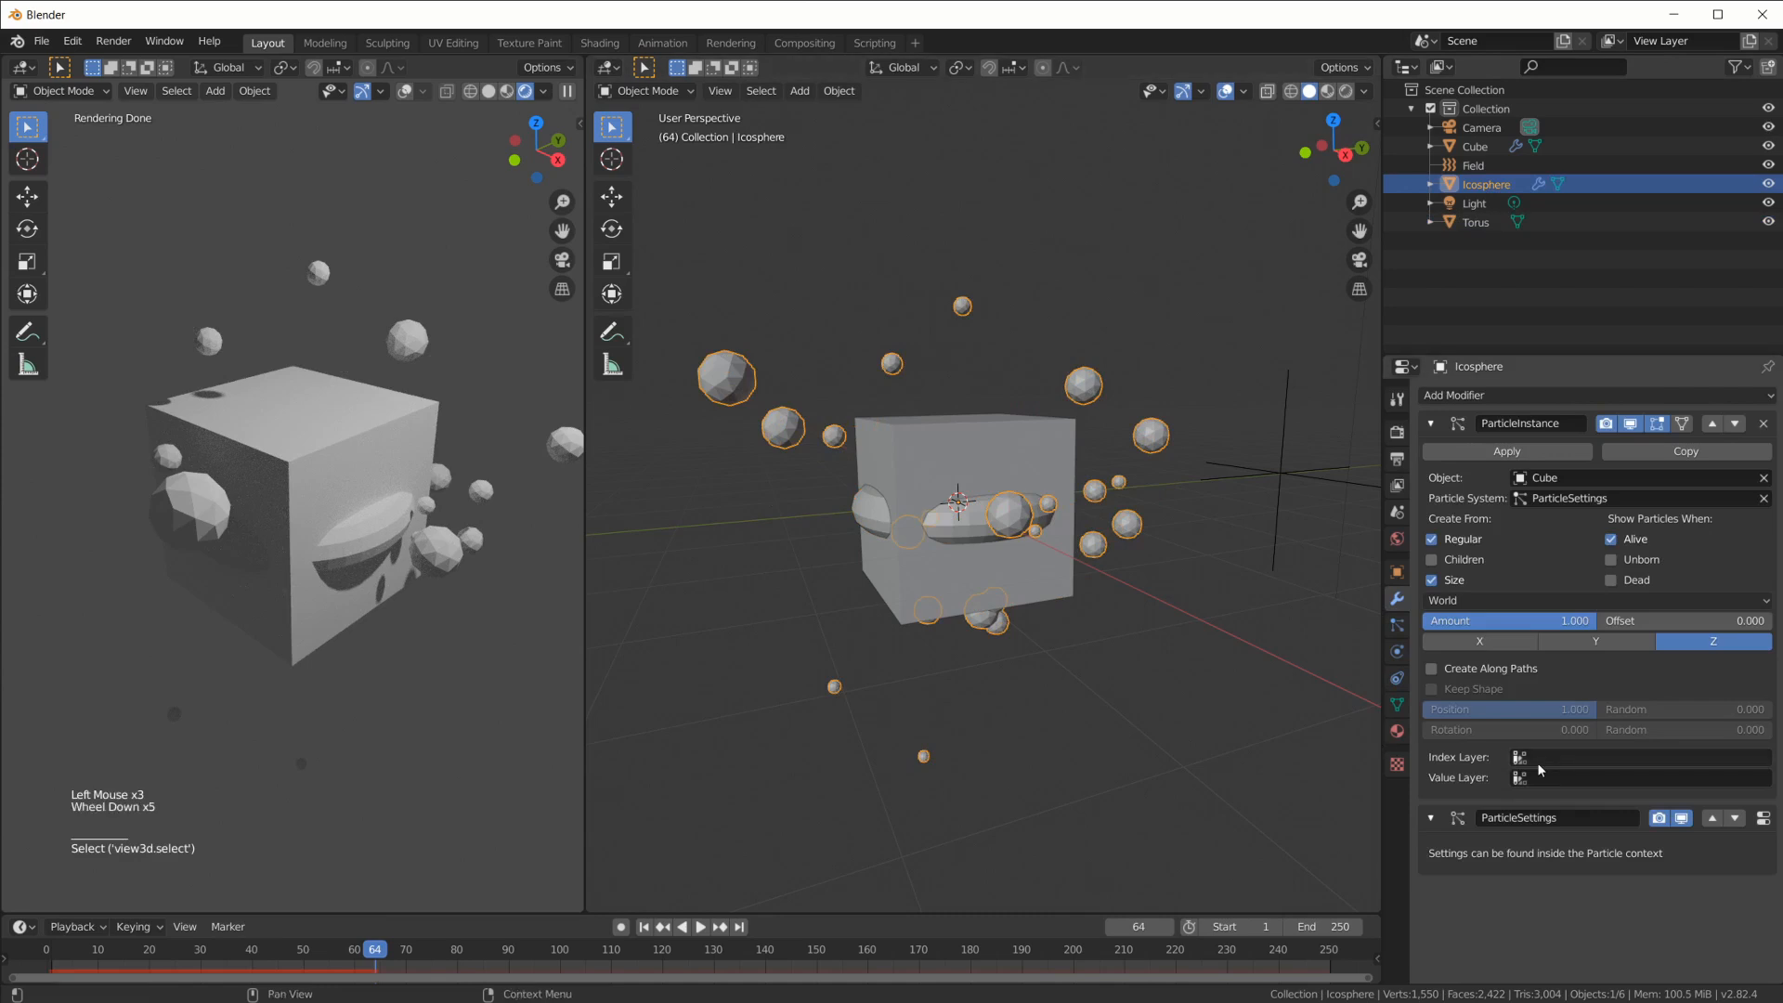
pyautogui.click(1396, 625)
pyautogui.scroll(-9, 1536, 725)
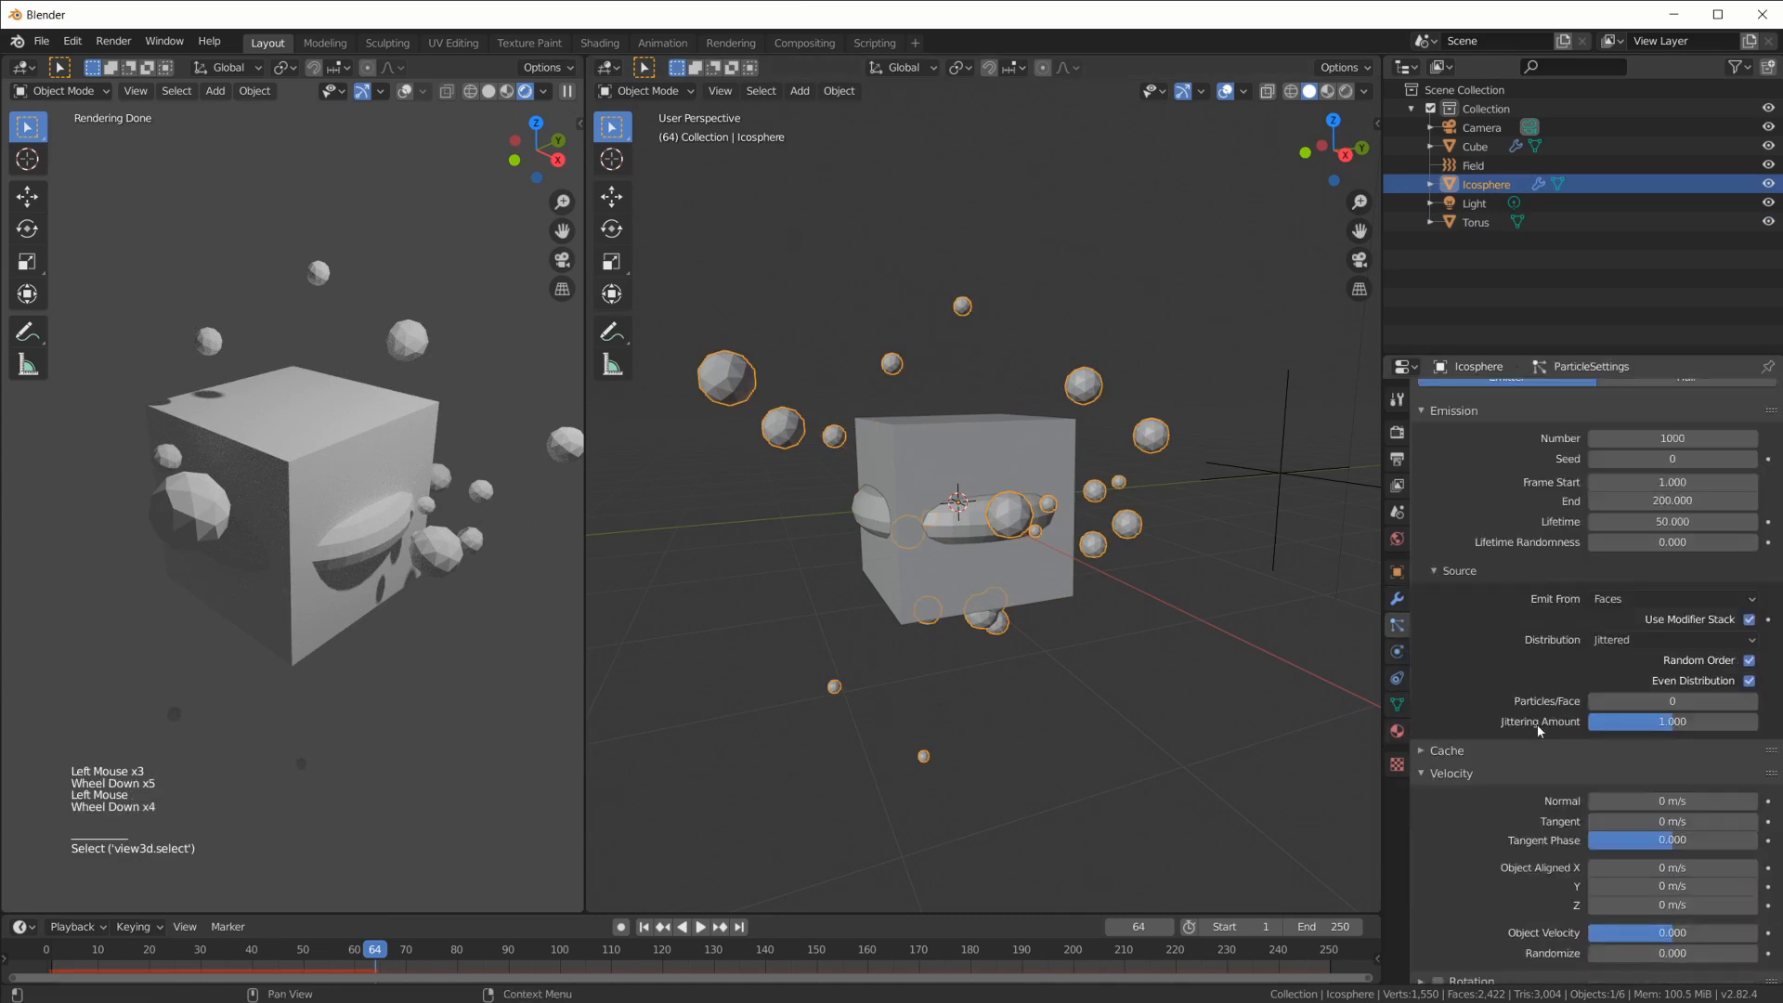
pyautogui.scroll(-7, 1497, 683)
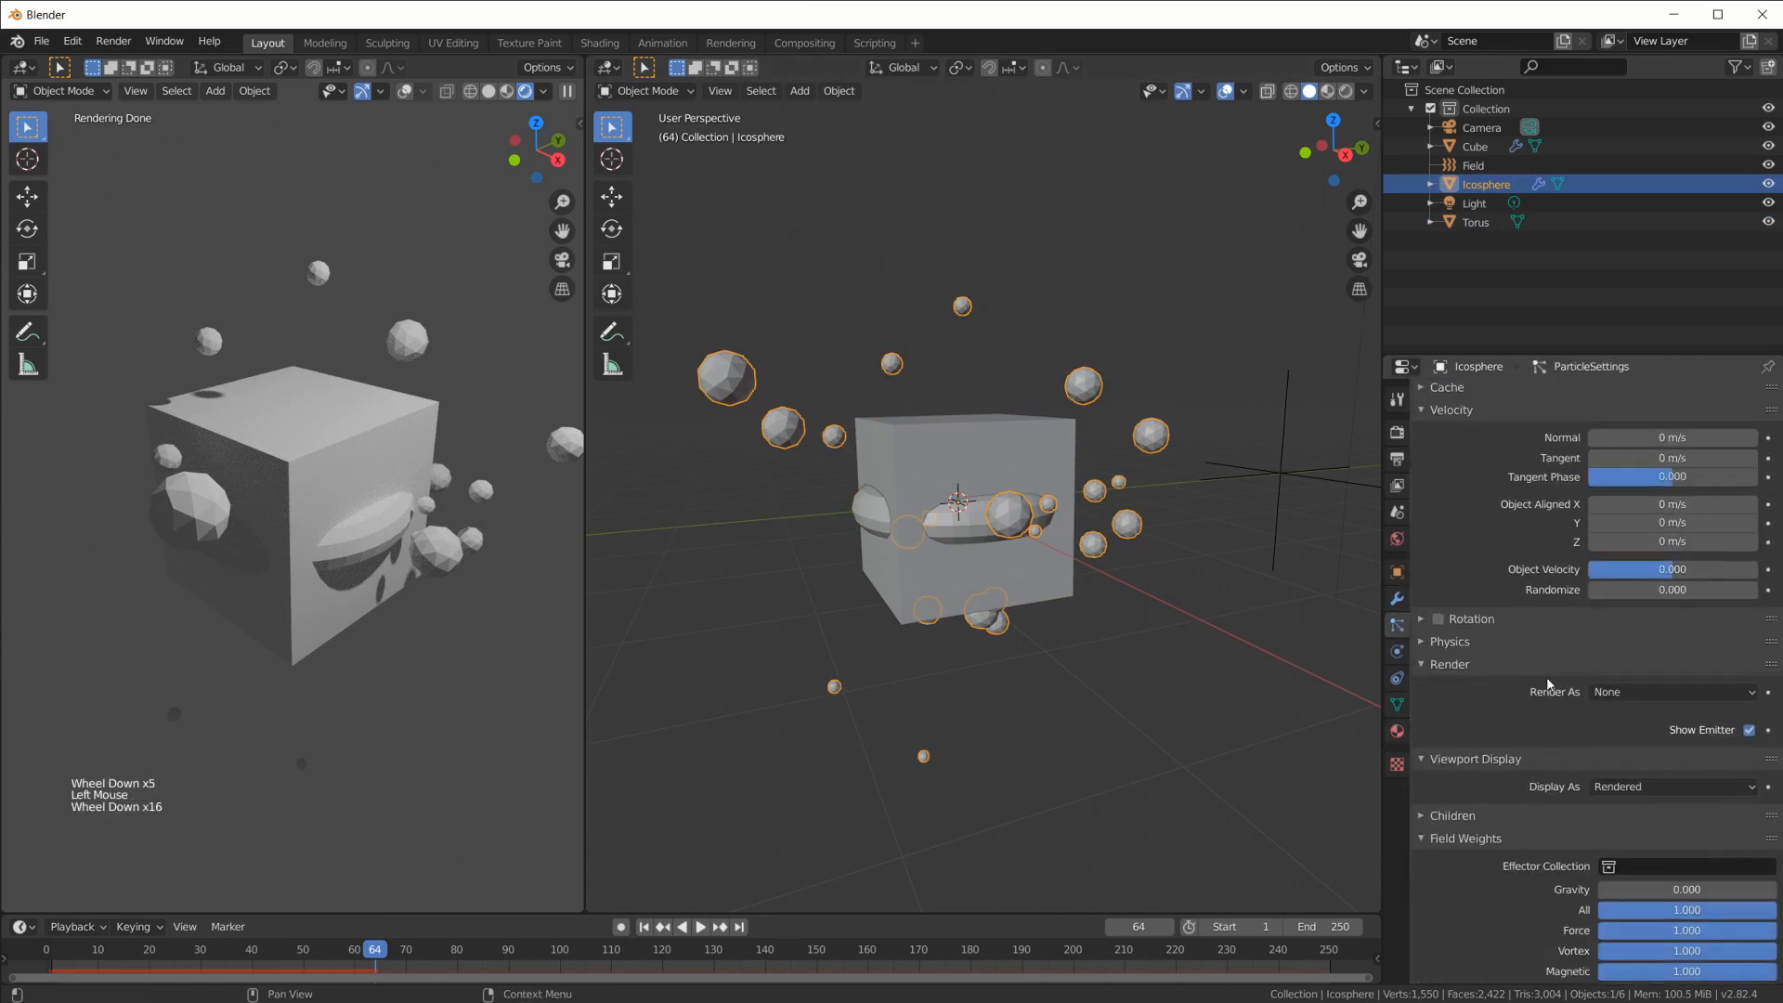
pyautogui.click(1646, 695)
pyautogui.click(1632, 797)
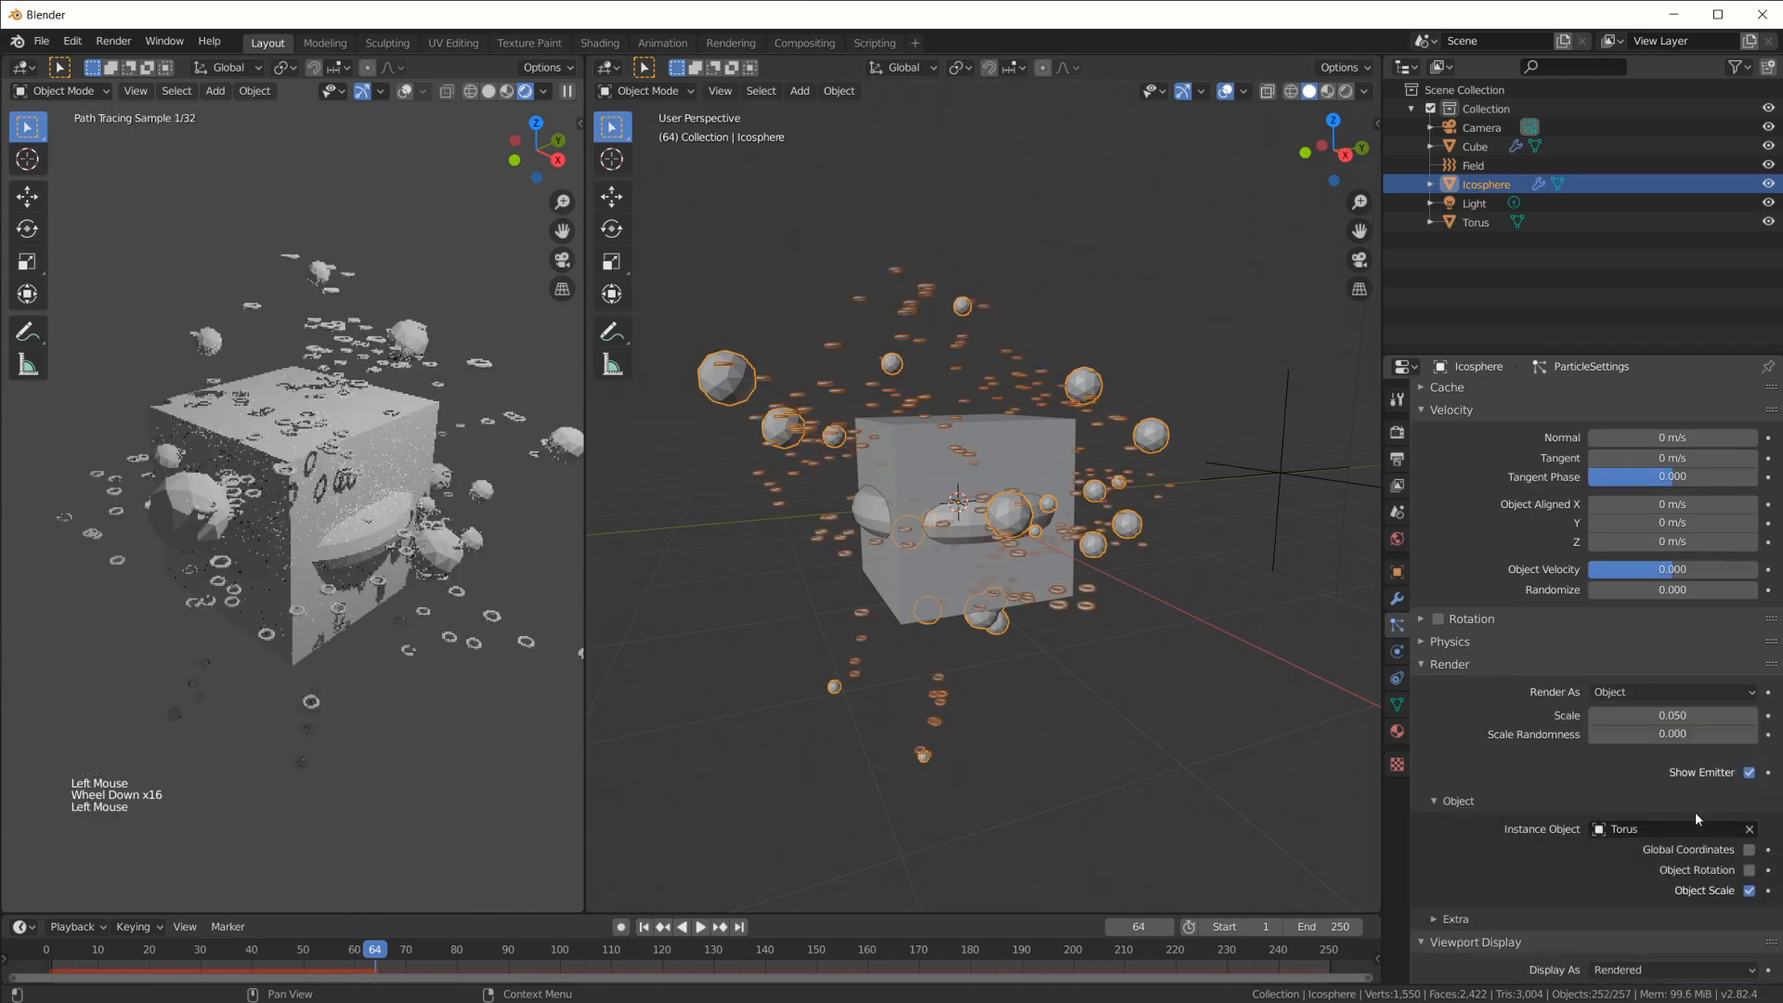
# Play the animation from the first frame to review the torus particles emitted by the icospheres
pyautogui.scroll(-2, 1625, 834)
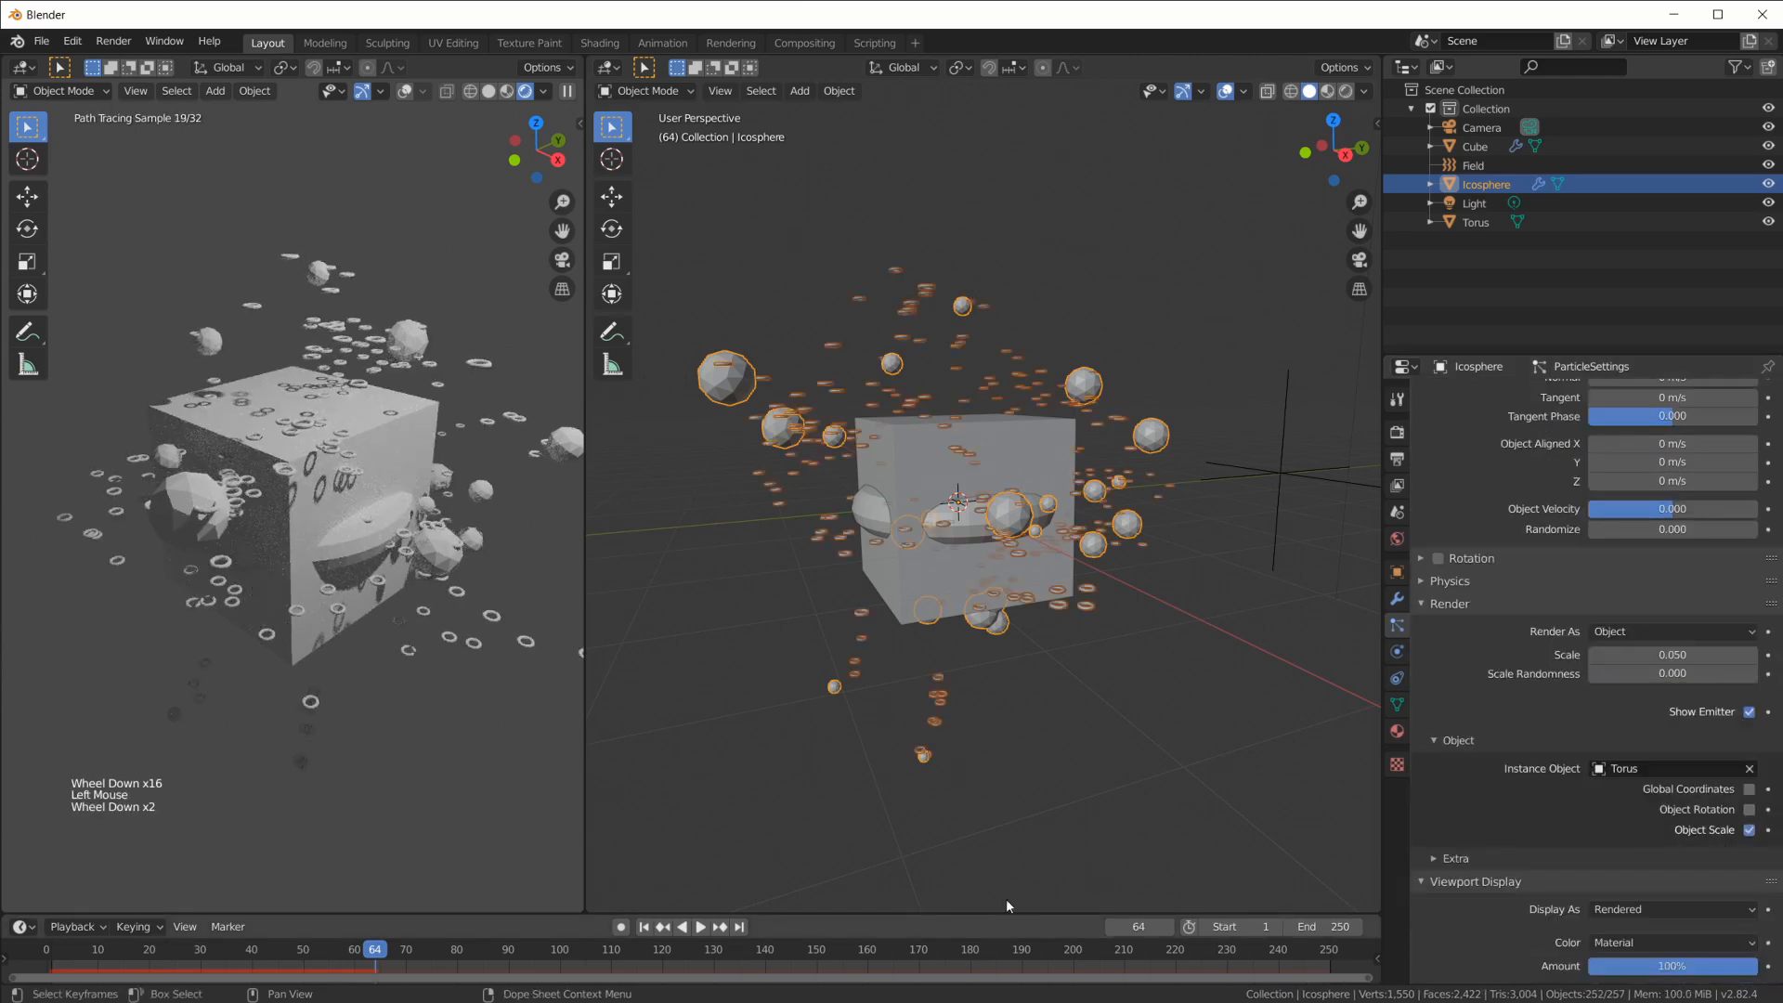
pyautogui.click(644, 927)
pyautogui.press('space')
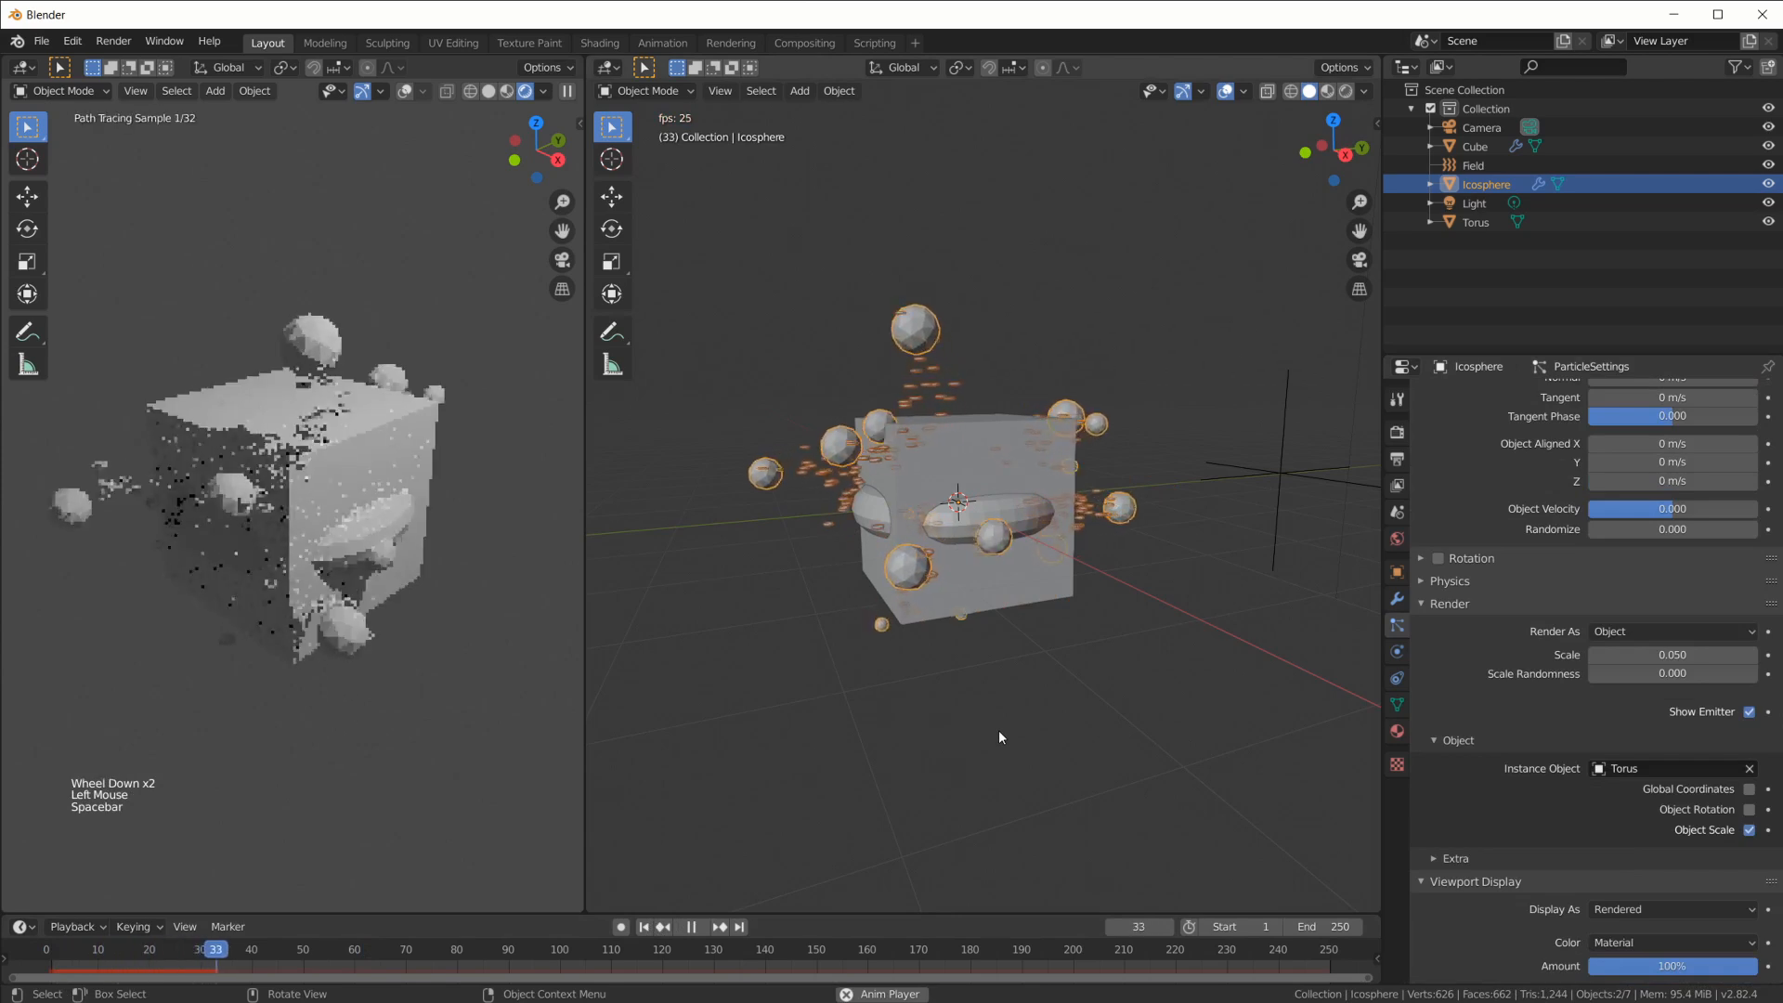
# Pause the animation at frame 67 and move the Torus away from the cube
pyautogui.press('space')
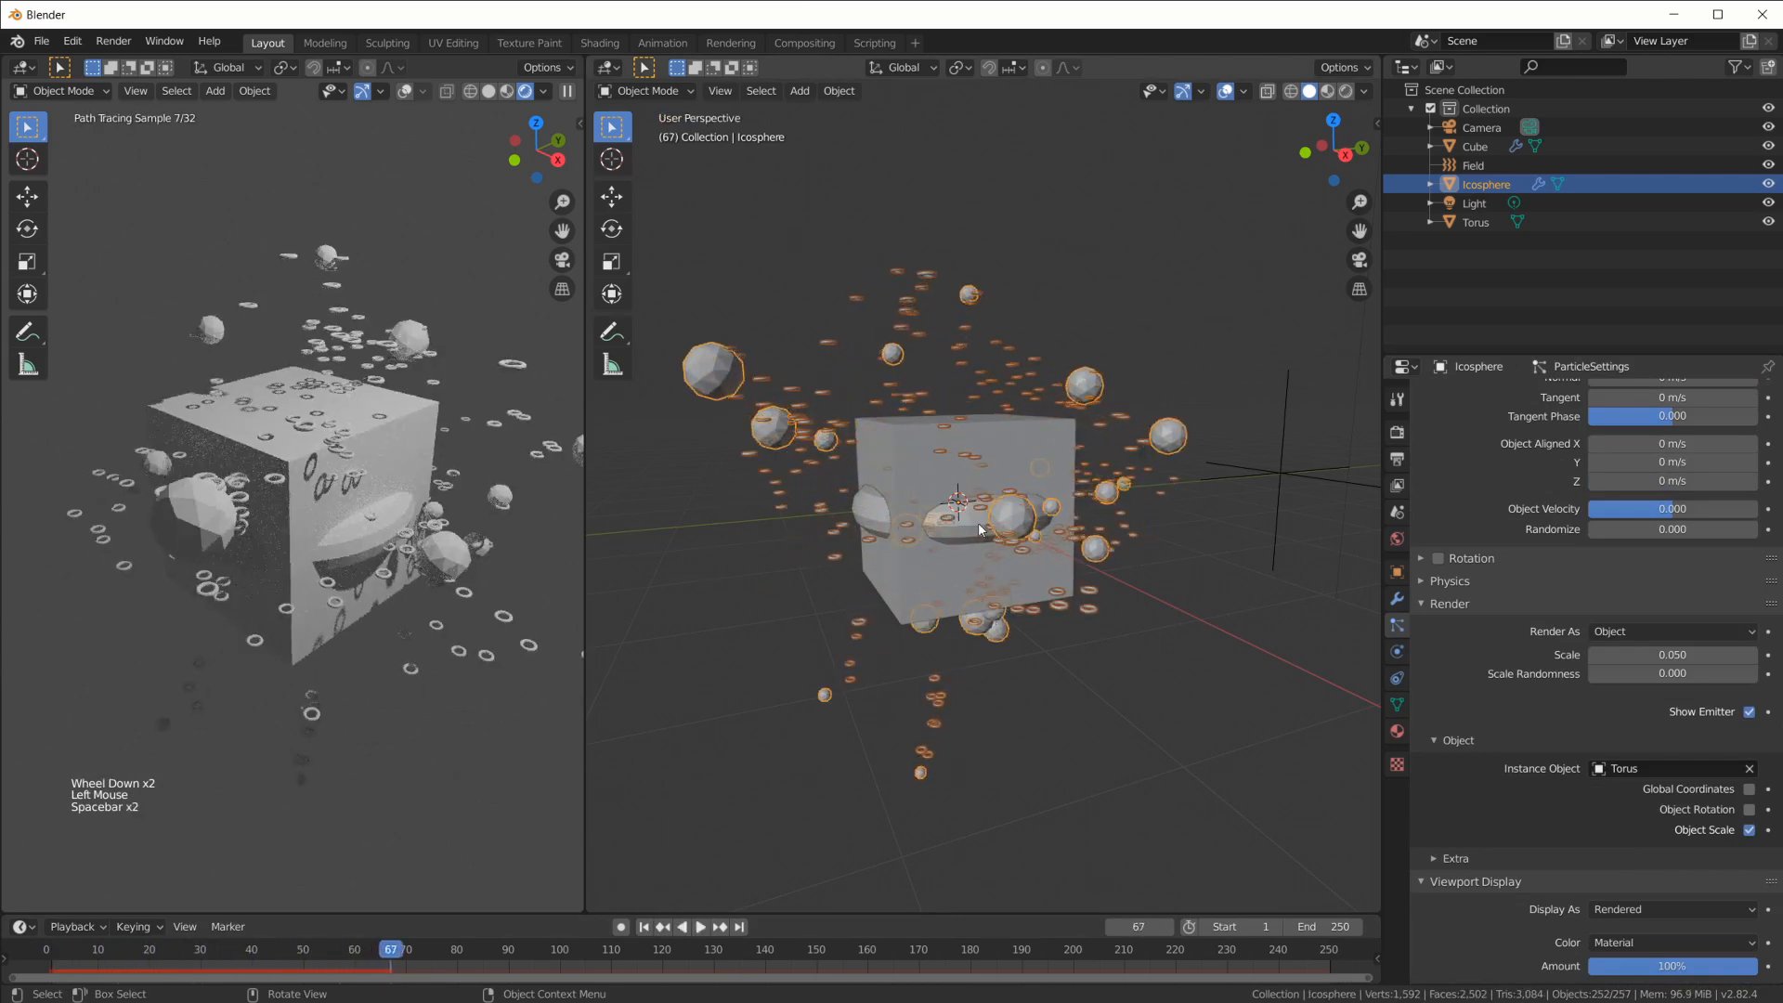
pyautogui.click(971, 522)
pyautogui.scroll(-3, 982, 616)
pyautogui.press('g')
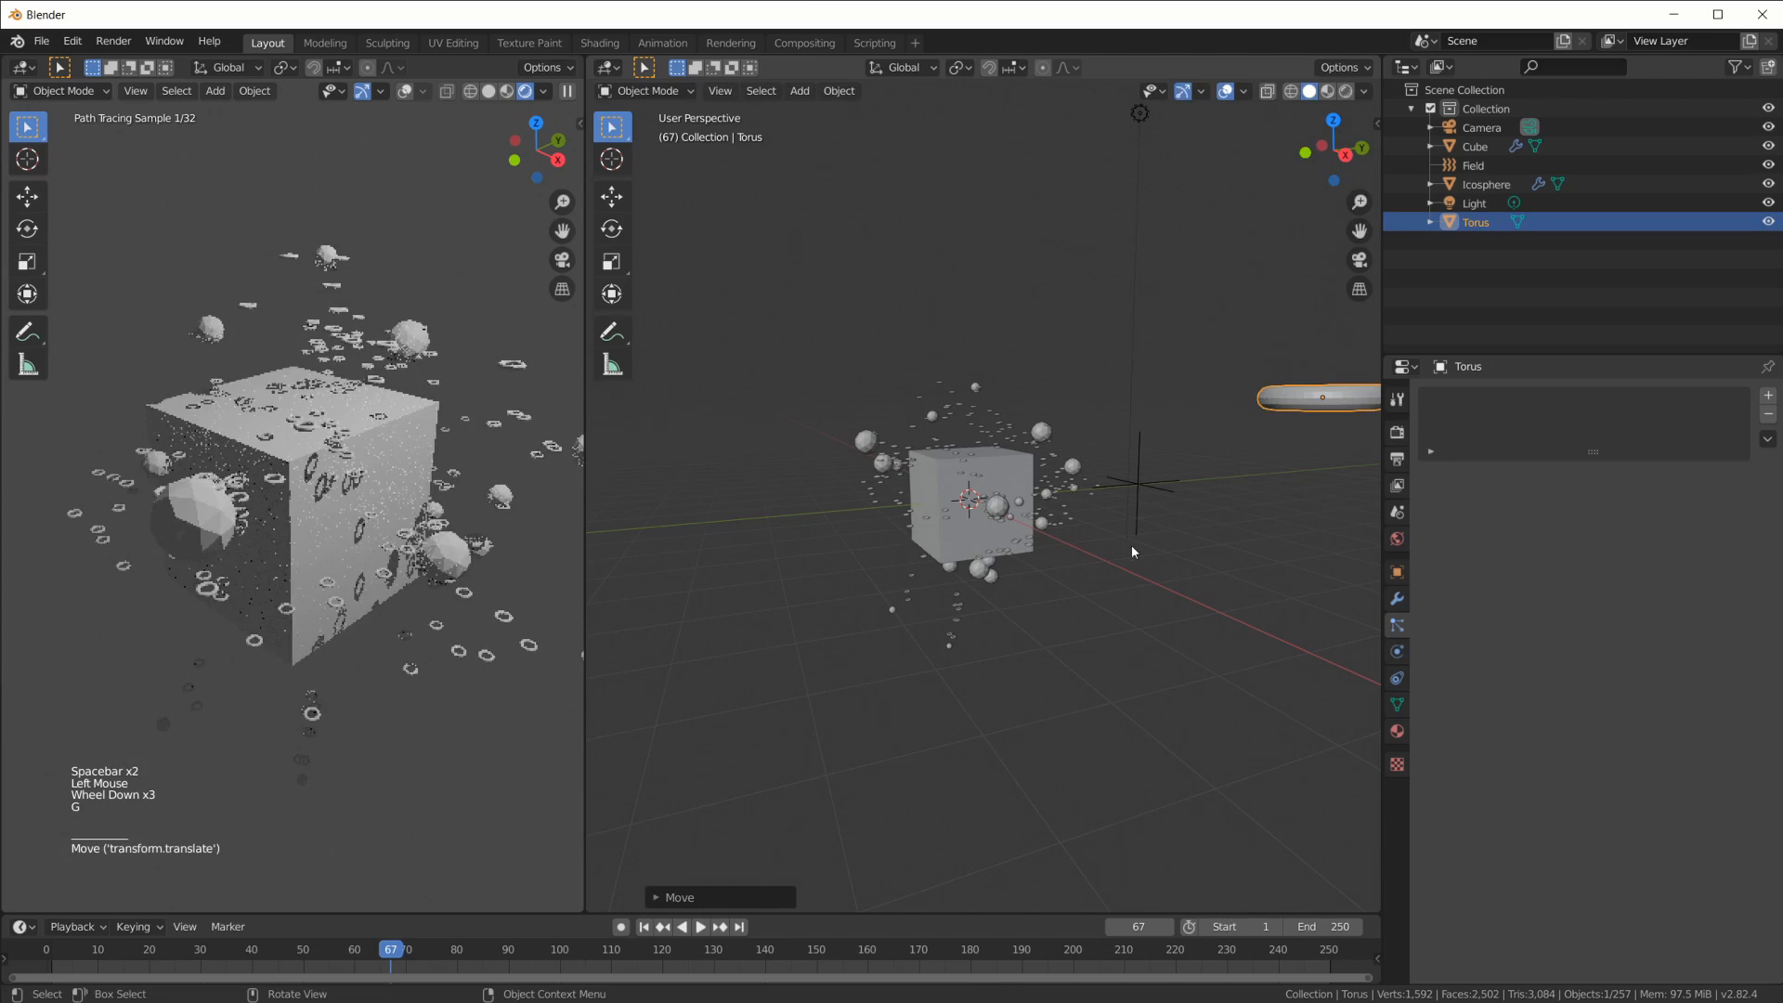
# Play the animation on to frame 151 and examine the icosphere and torus particles around the cube
pyautogui.scroll(4, 1068, 548)
pyautogui.press('space')
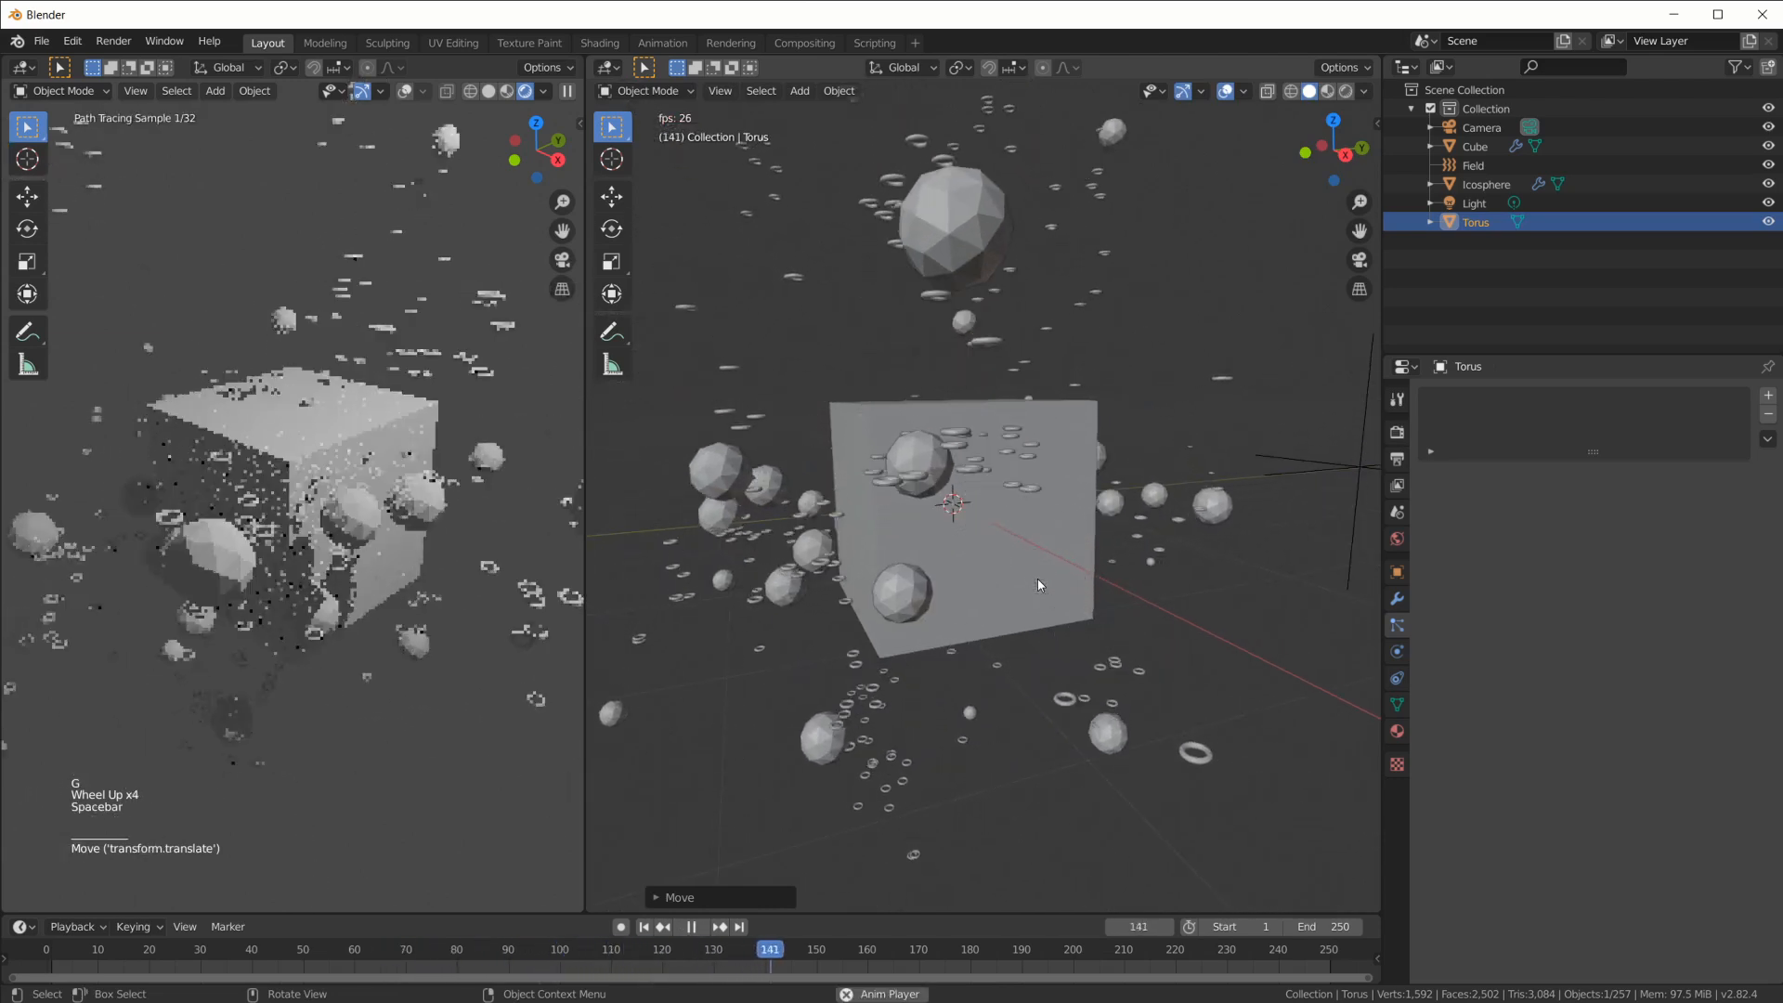
pyautogui.press('space')
pyautogui.scroll(-3, 1038, 578)
pyautogui.moveTo(1107, 552); pyautogui.dragTo(1105, 578, button='middle')
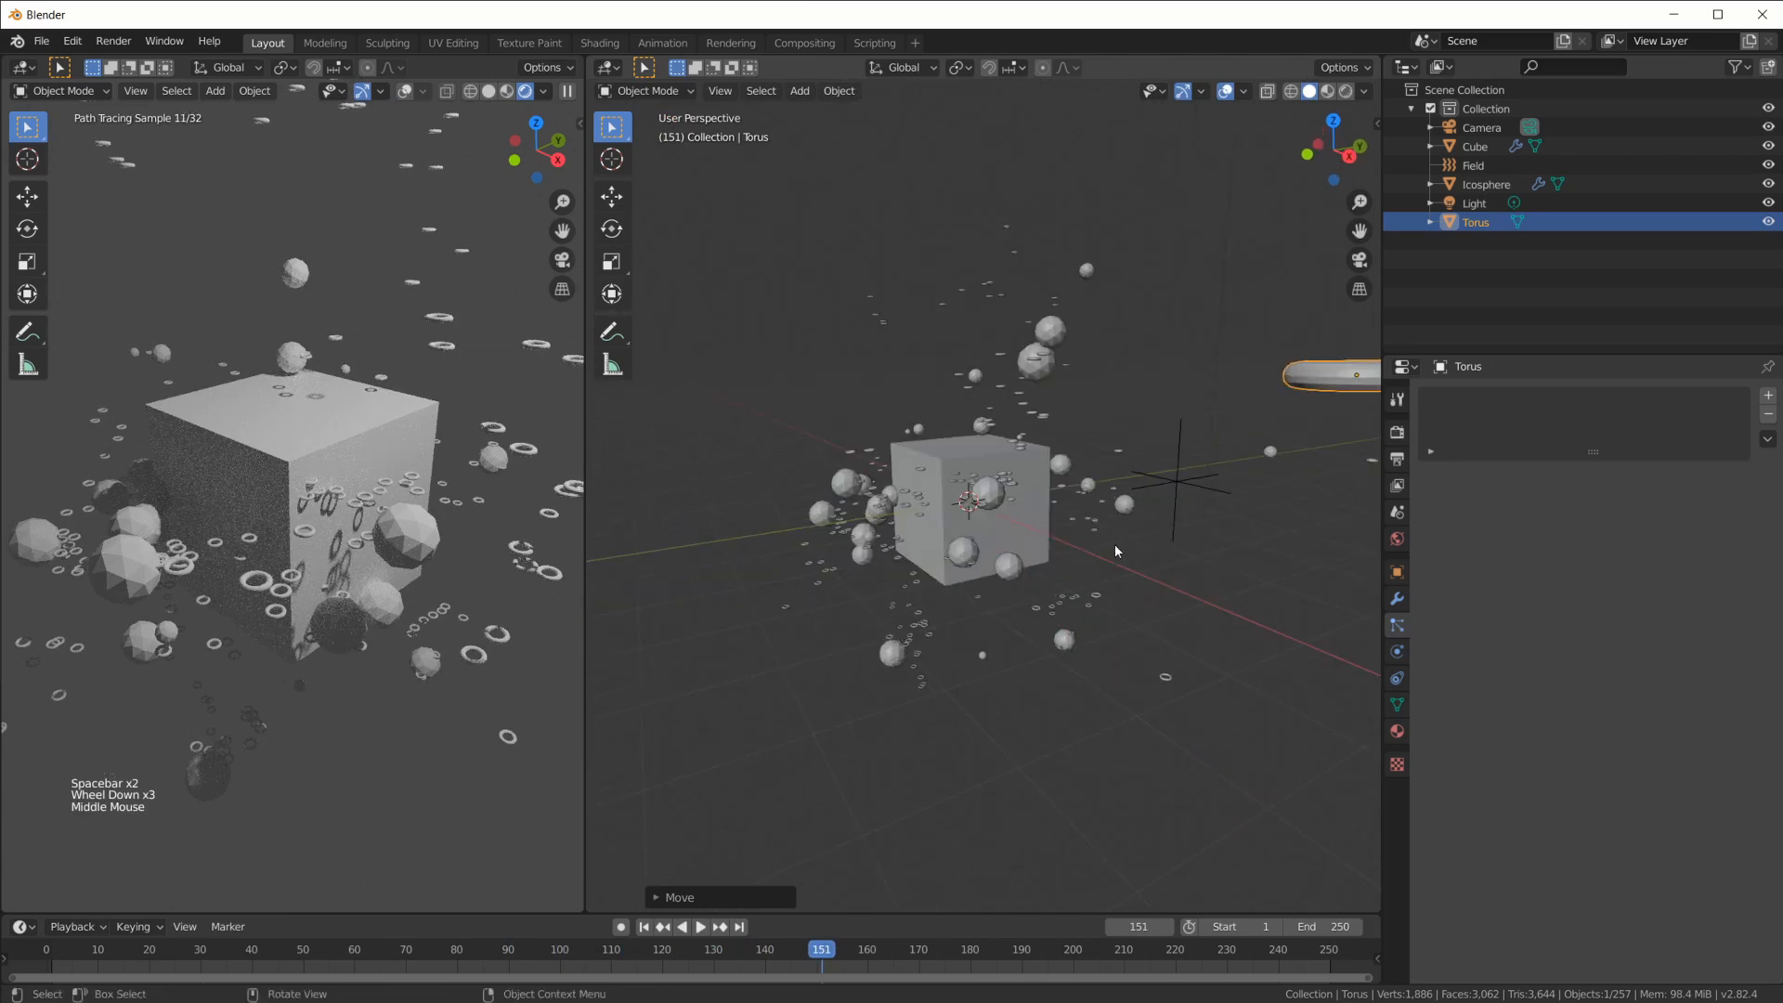
pyautogui.scroll(2, 1092, 543)
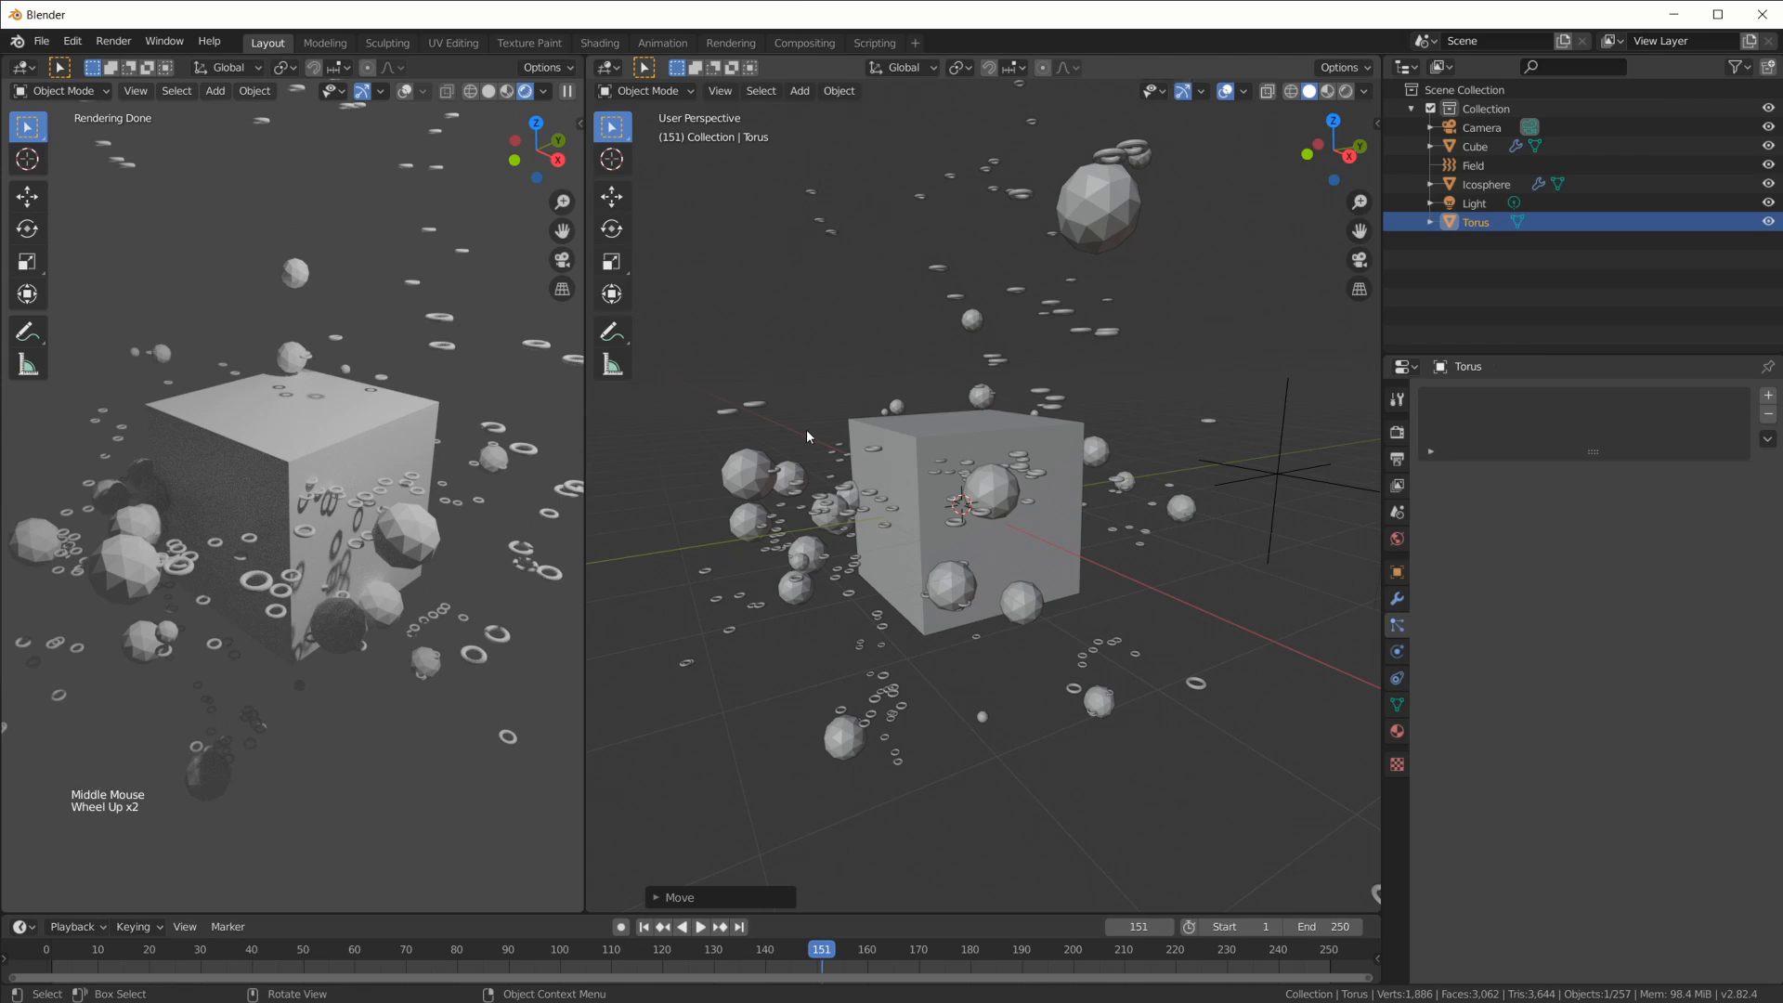
# Select the icosphere and switch the larger 3D viewport to the Shader Editor
pyautogui.click(1007, 517)
pyautogui.click(609, 67)
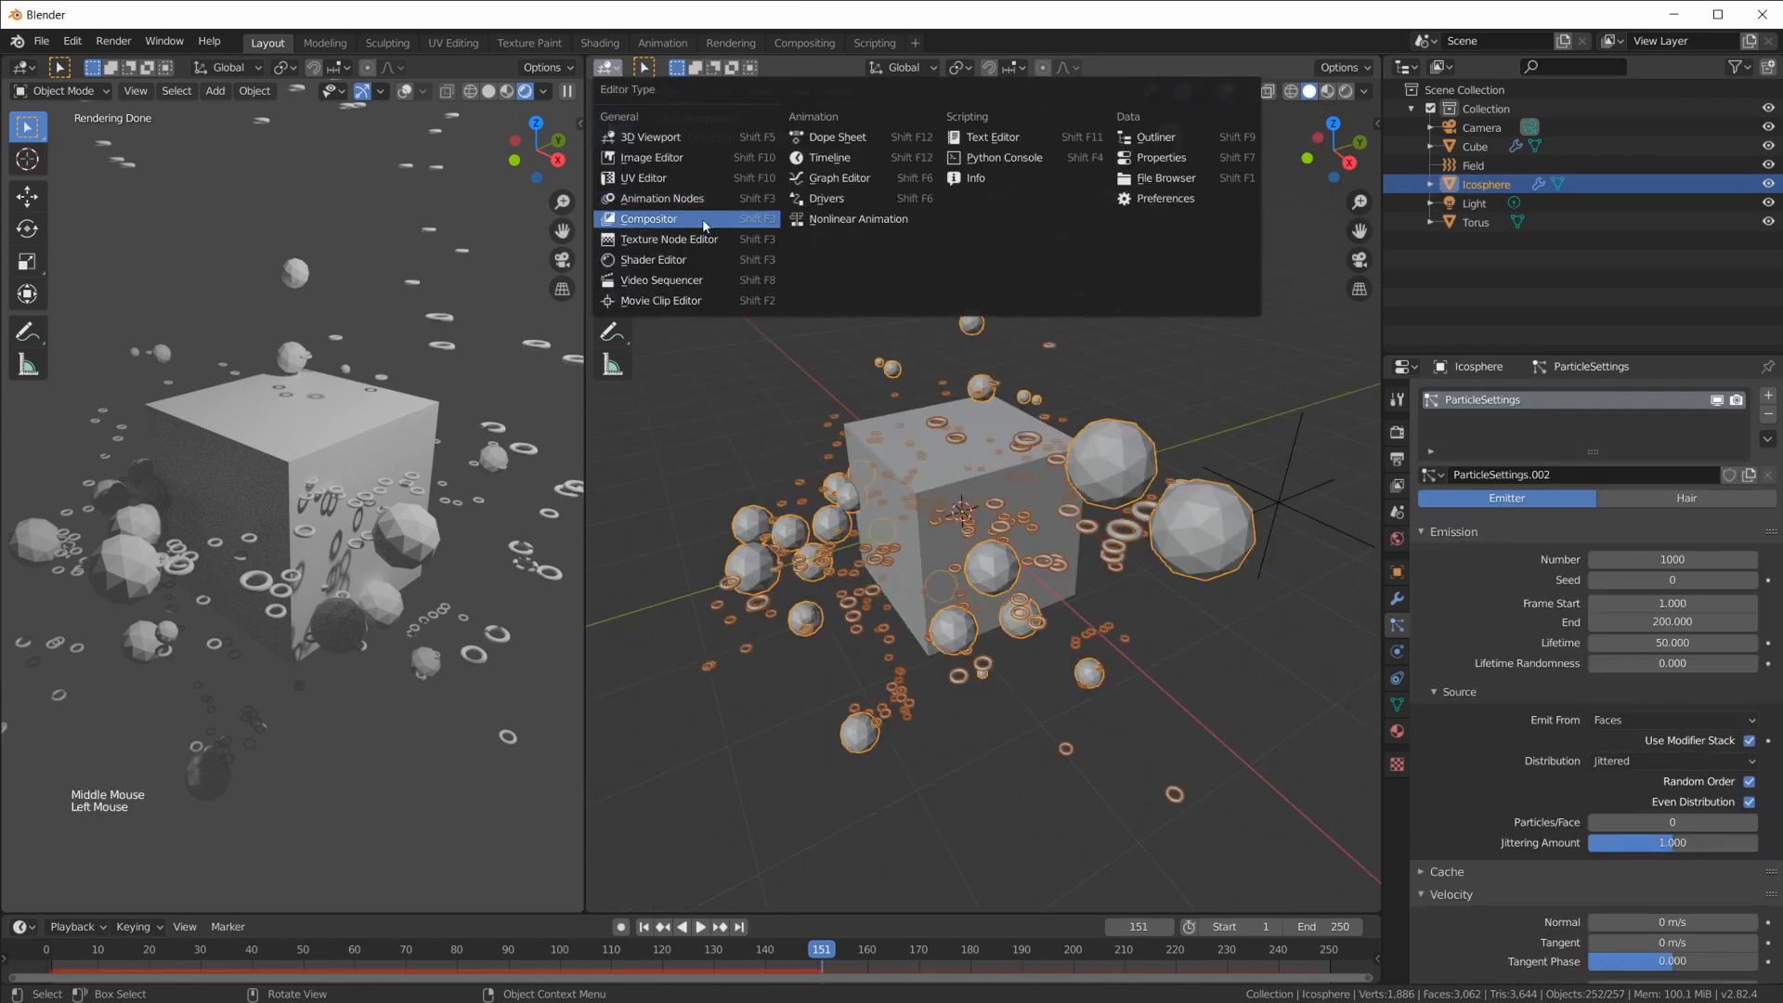
pyautogui.click(705, 260)
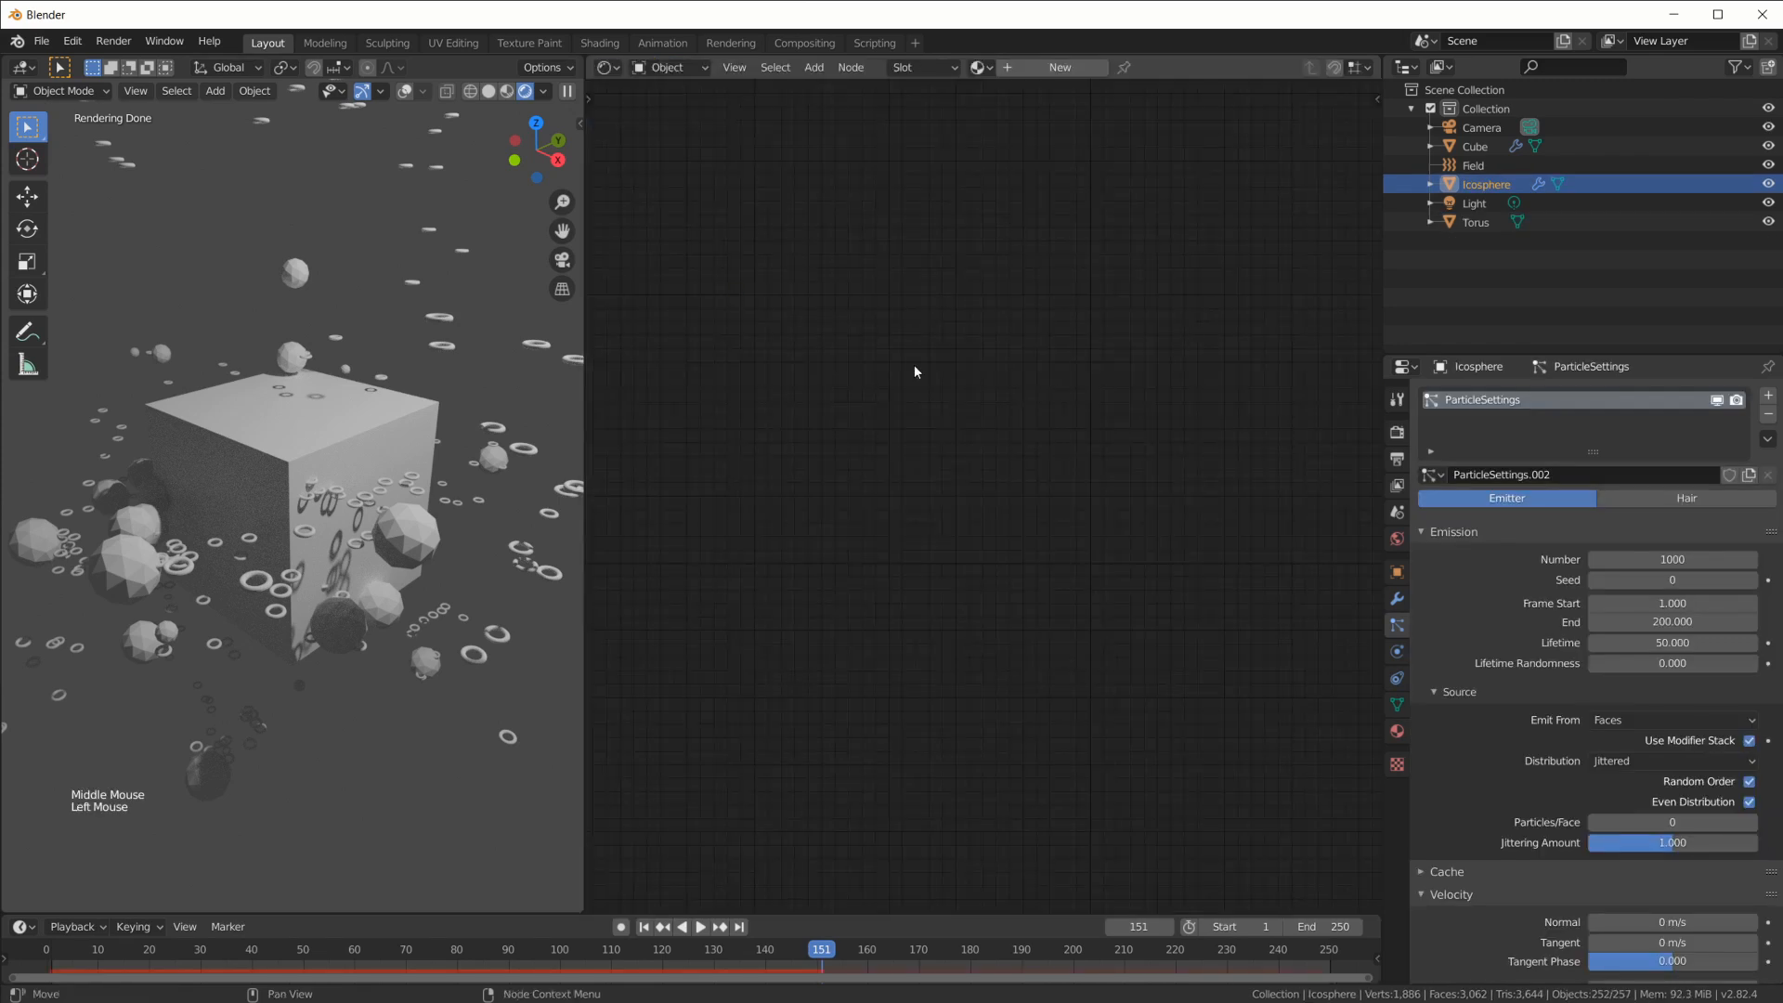
# Assign the existing Material.001 to the icosphere and bring its node tree into view
pyautogui.click(402, 542)
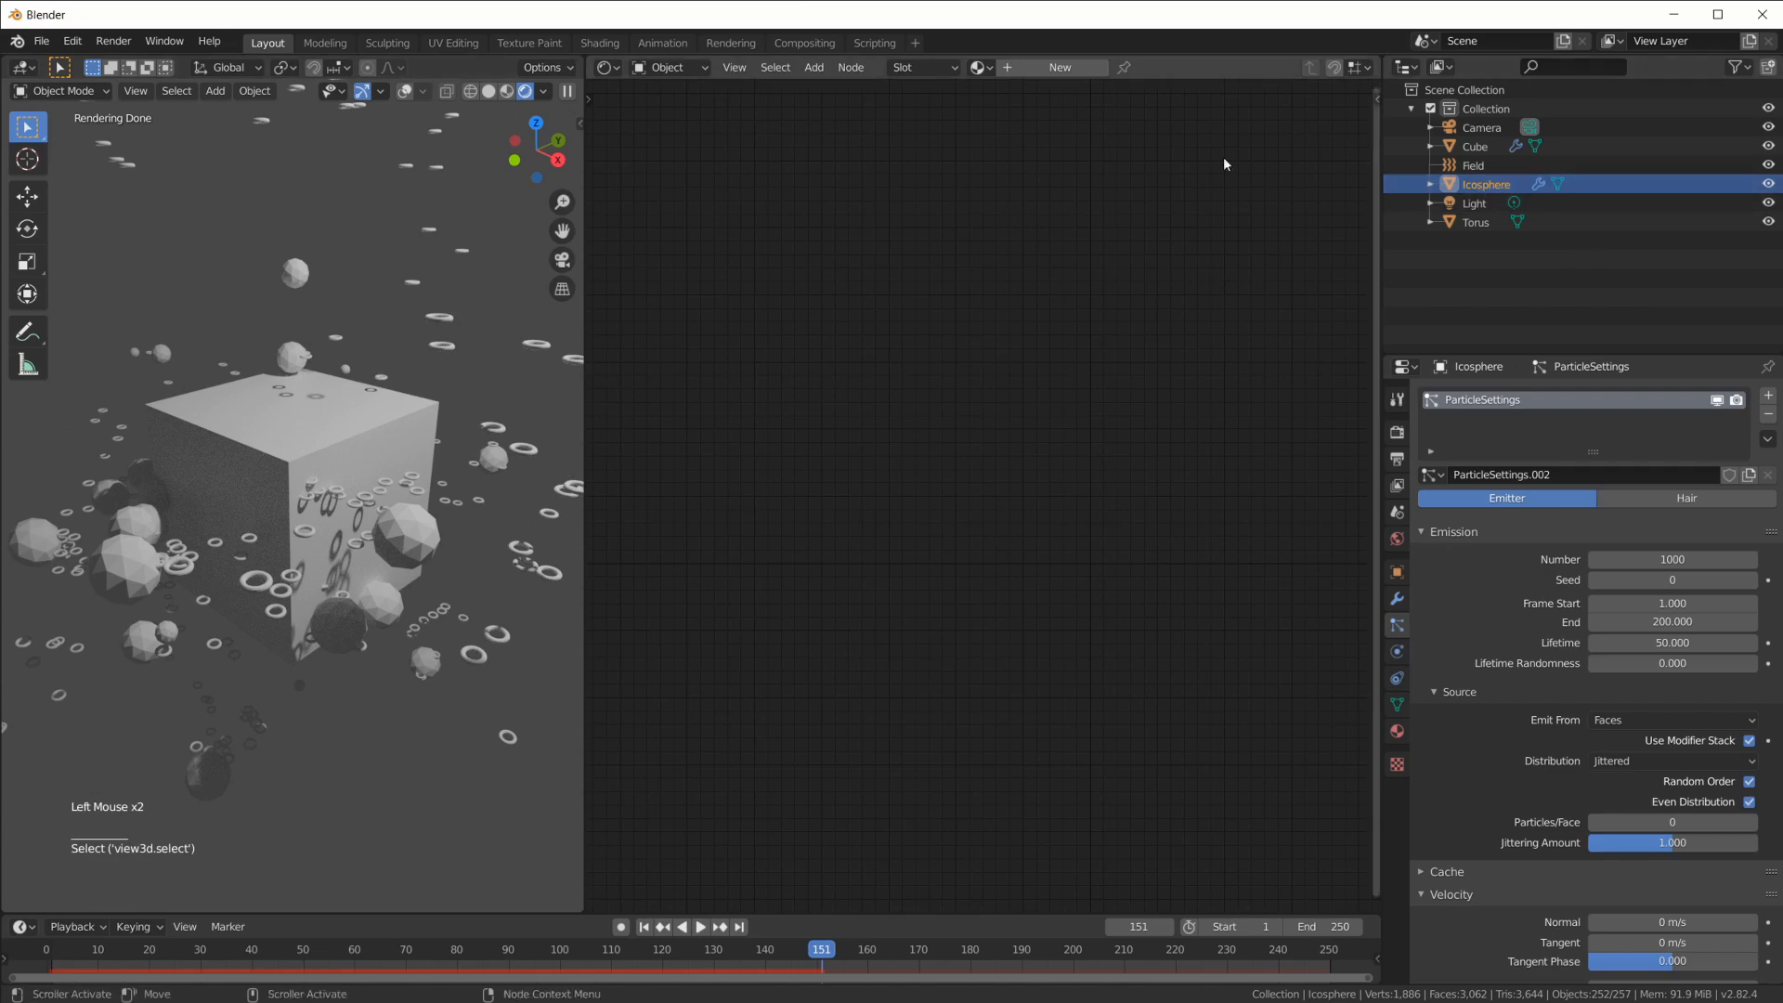
pyautogui.click(1396, 731)
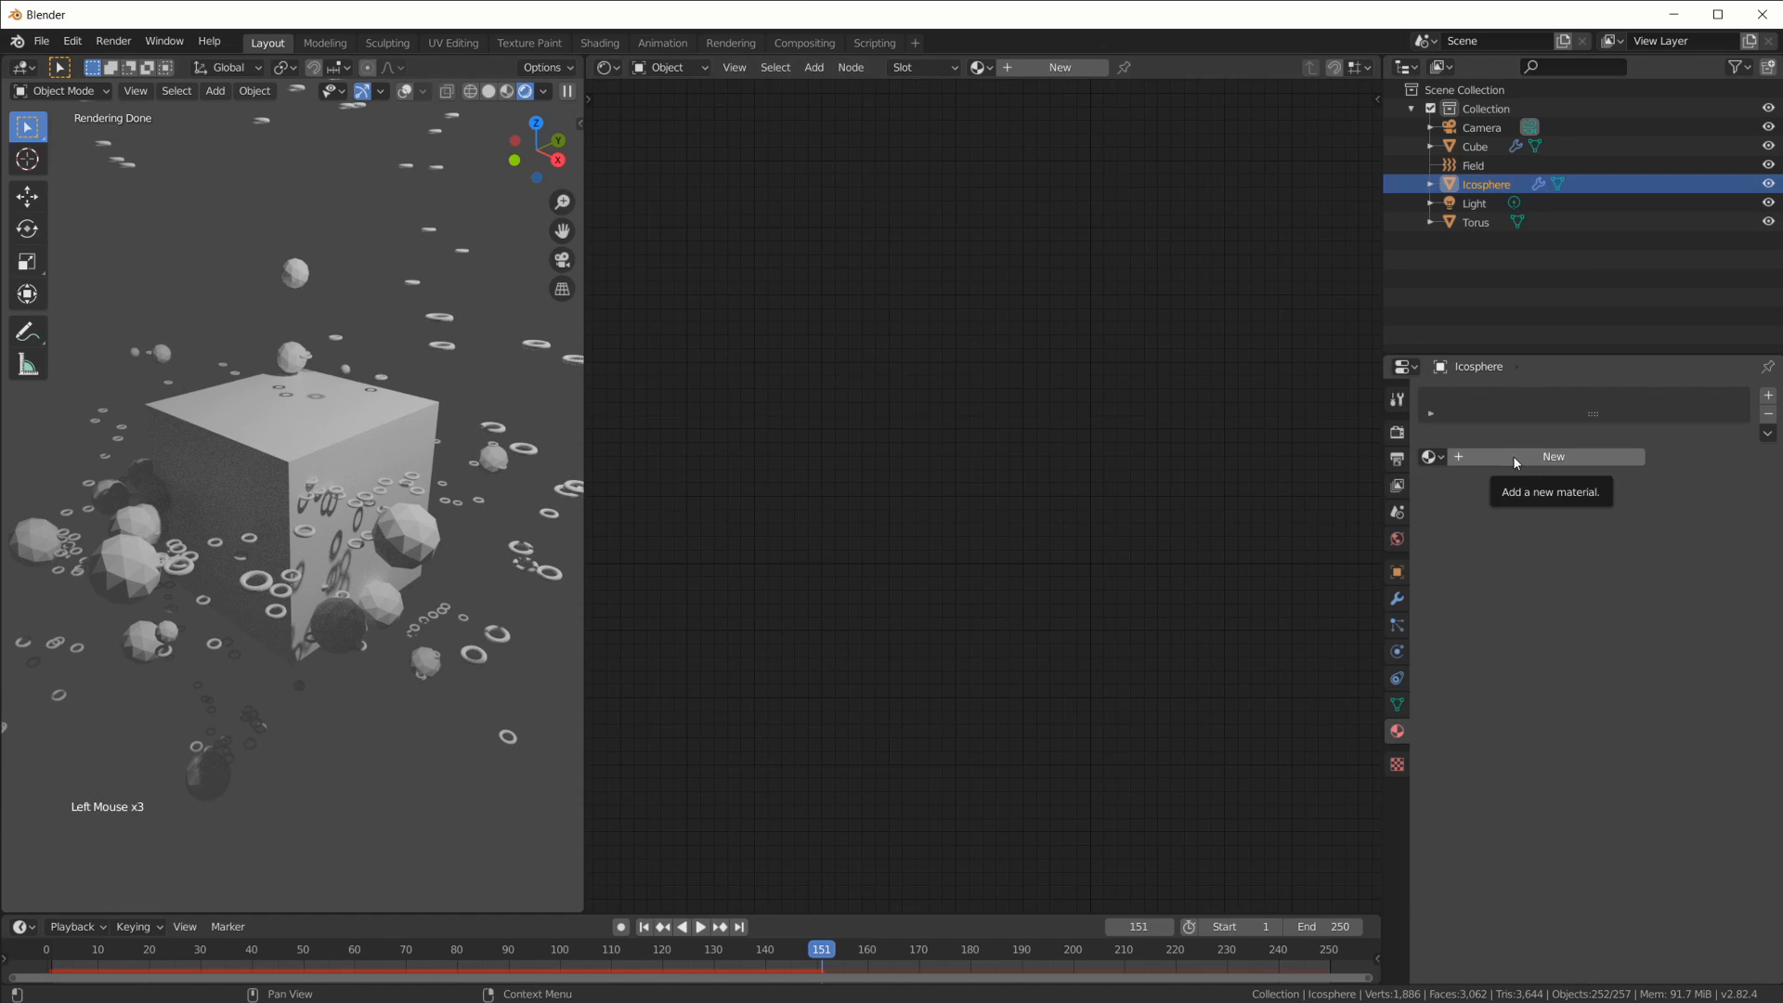
pyautogui.click(1432, 456)
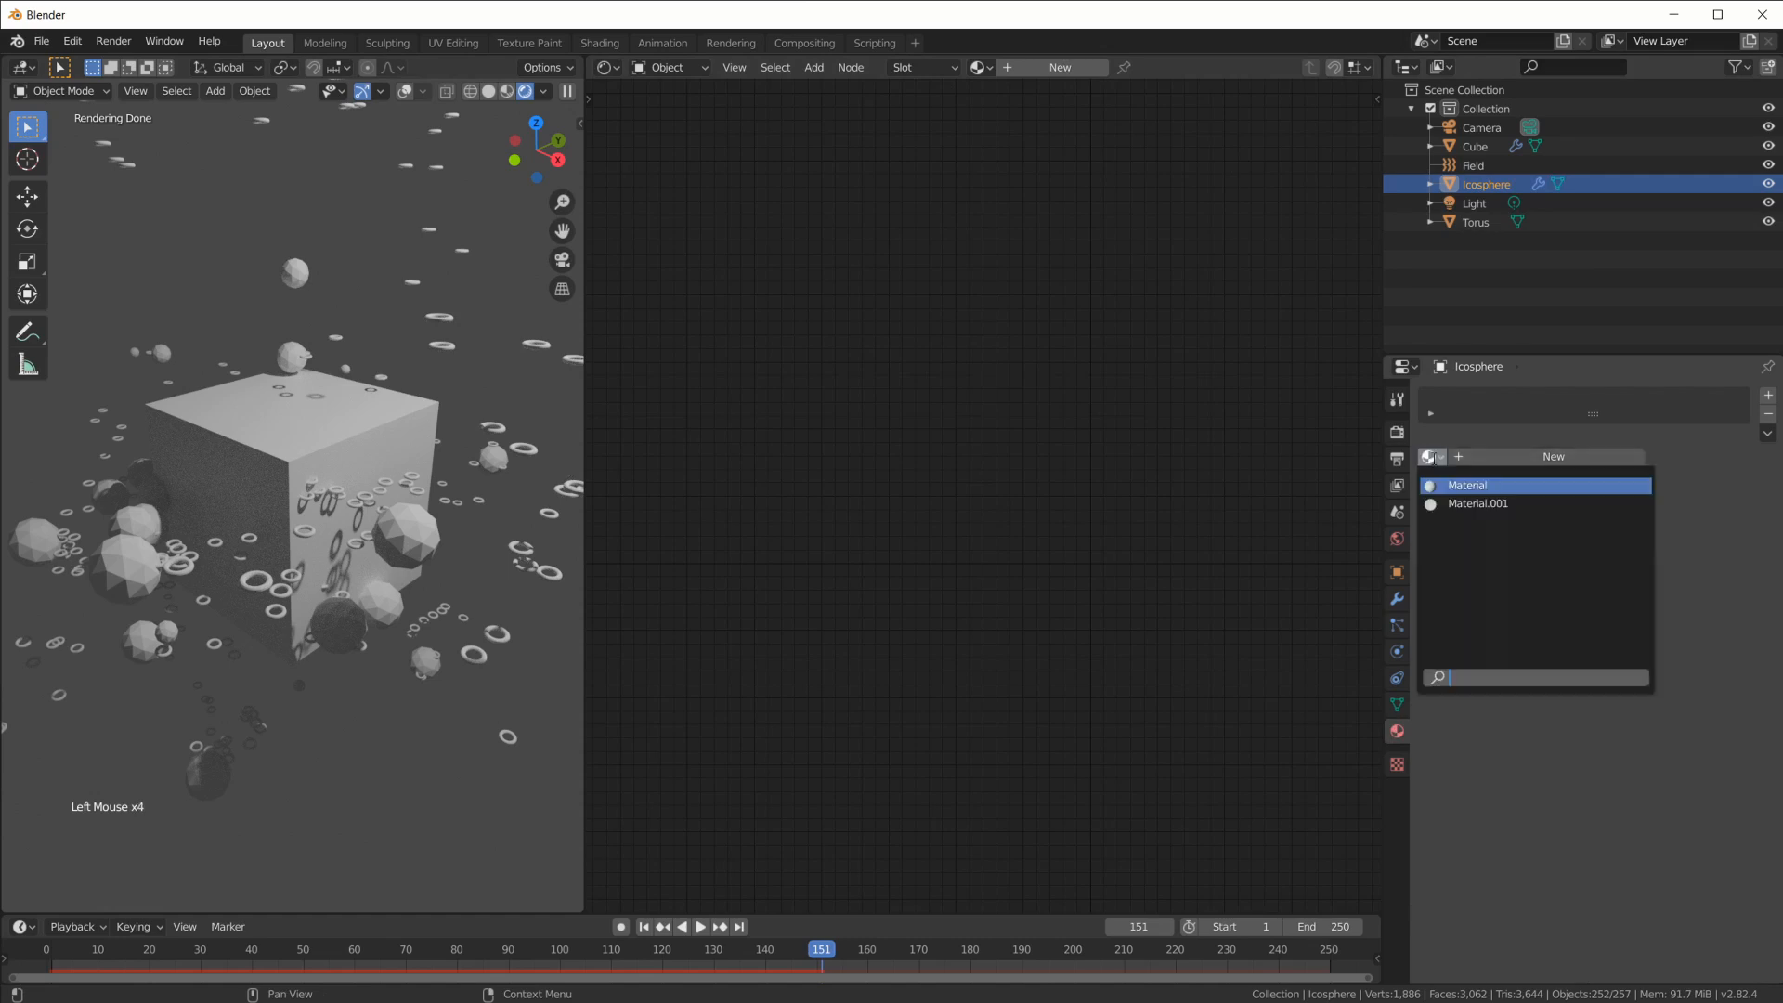
pyautogui.click(1478, 504)
pyautogui.scroll(-3, 965, 564)
pyautogui.scroll(4, 1124, 568)
pyautogui.moveTo(1123, 569)
pyautogui.mouseDown(button='middle')
pyautogui.moveTo(1040, 586)
pyautogui.moveTo(1109, 581)
pyautogui.mouseUp(button='middle')
pyautogui.scroll(2, 934, 574)
pyautogui.moveTo(935, 573); pyautogui.dragTo(1067, 556, button='middle')
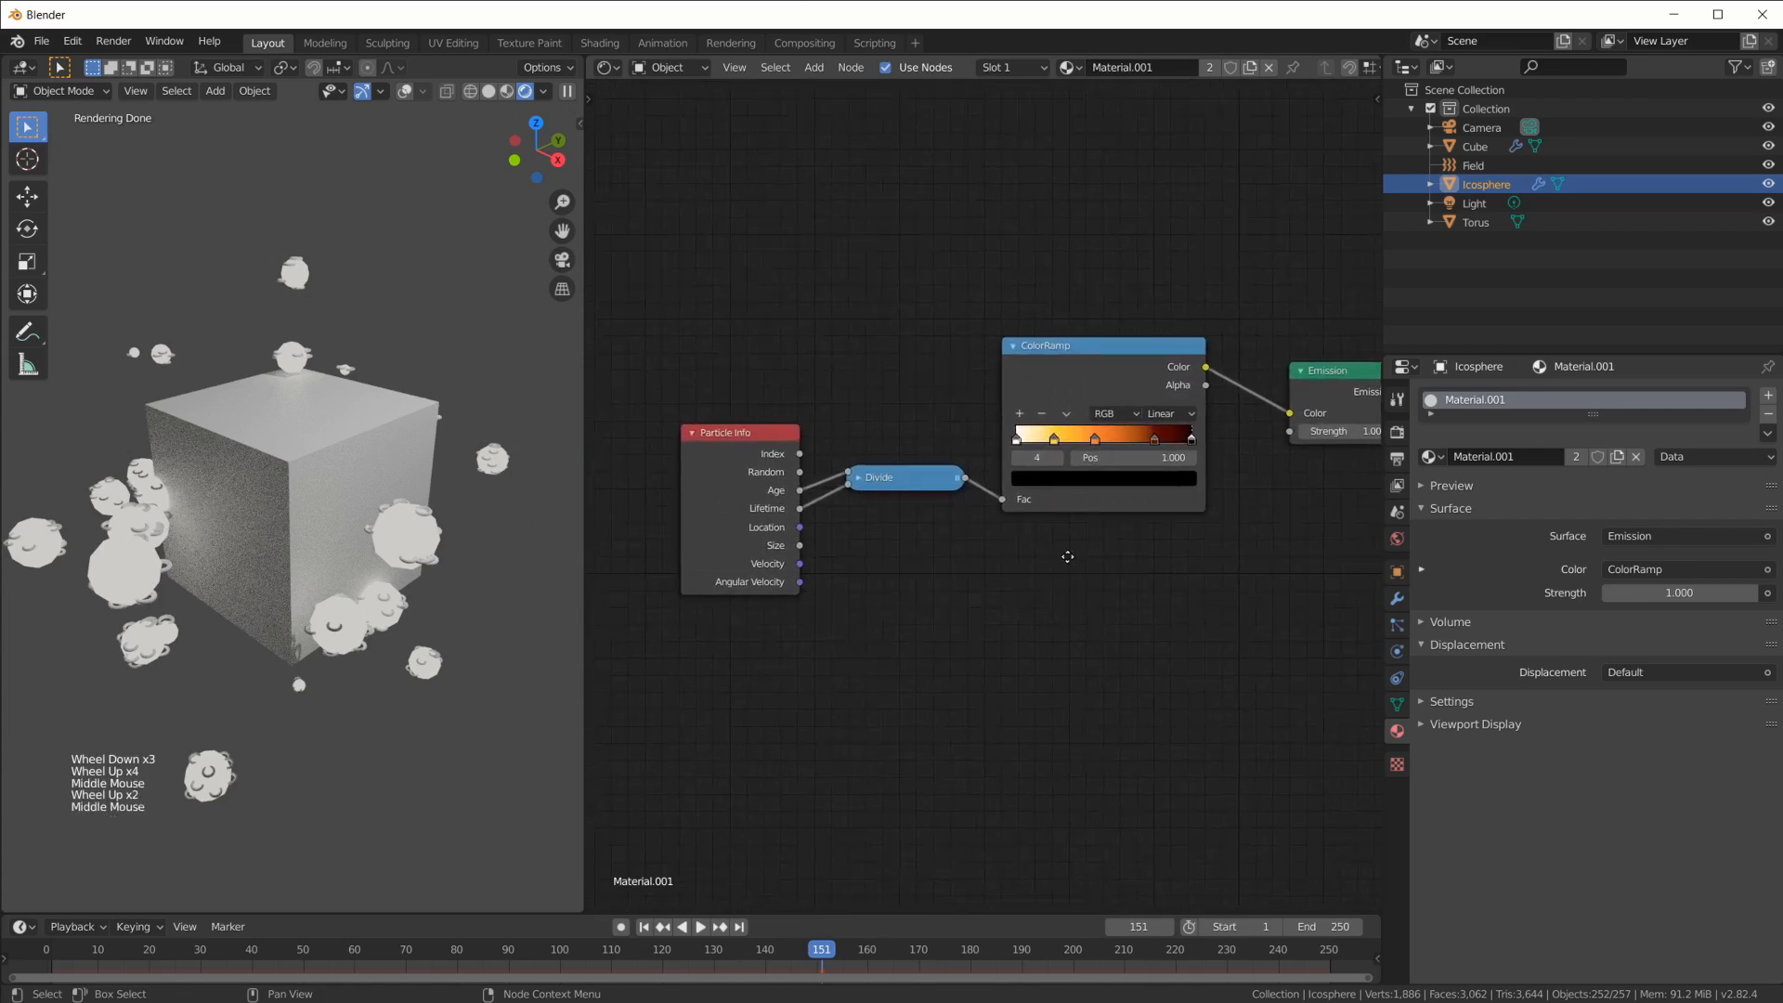
# Move the Particle Info and Divide nodes up to line them up with the ColorRamp node
pyautogui.moveTo(738, 443); pyautogui.dragTo(735, 356)
pyautogui.moveTo(897, 483); pyautogui.dragTo(892, 434)
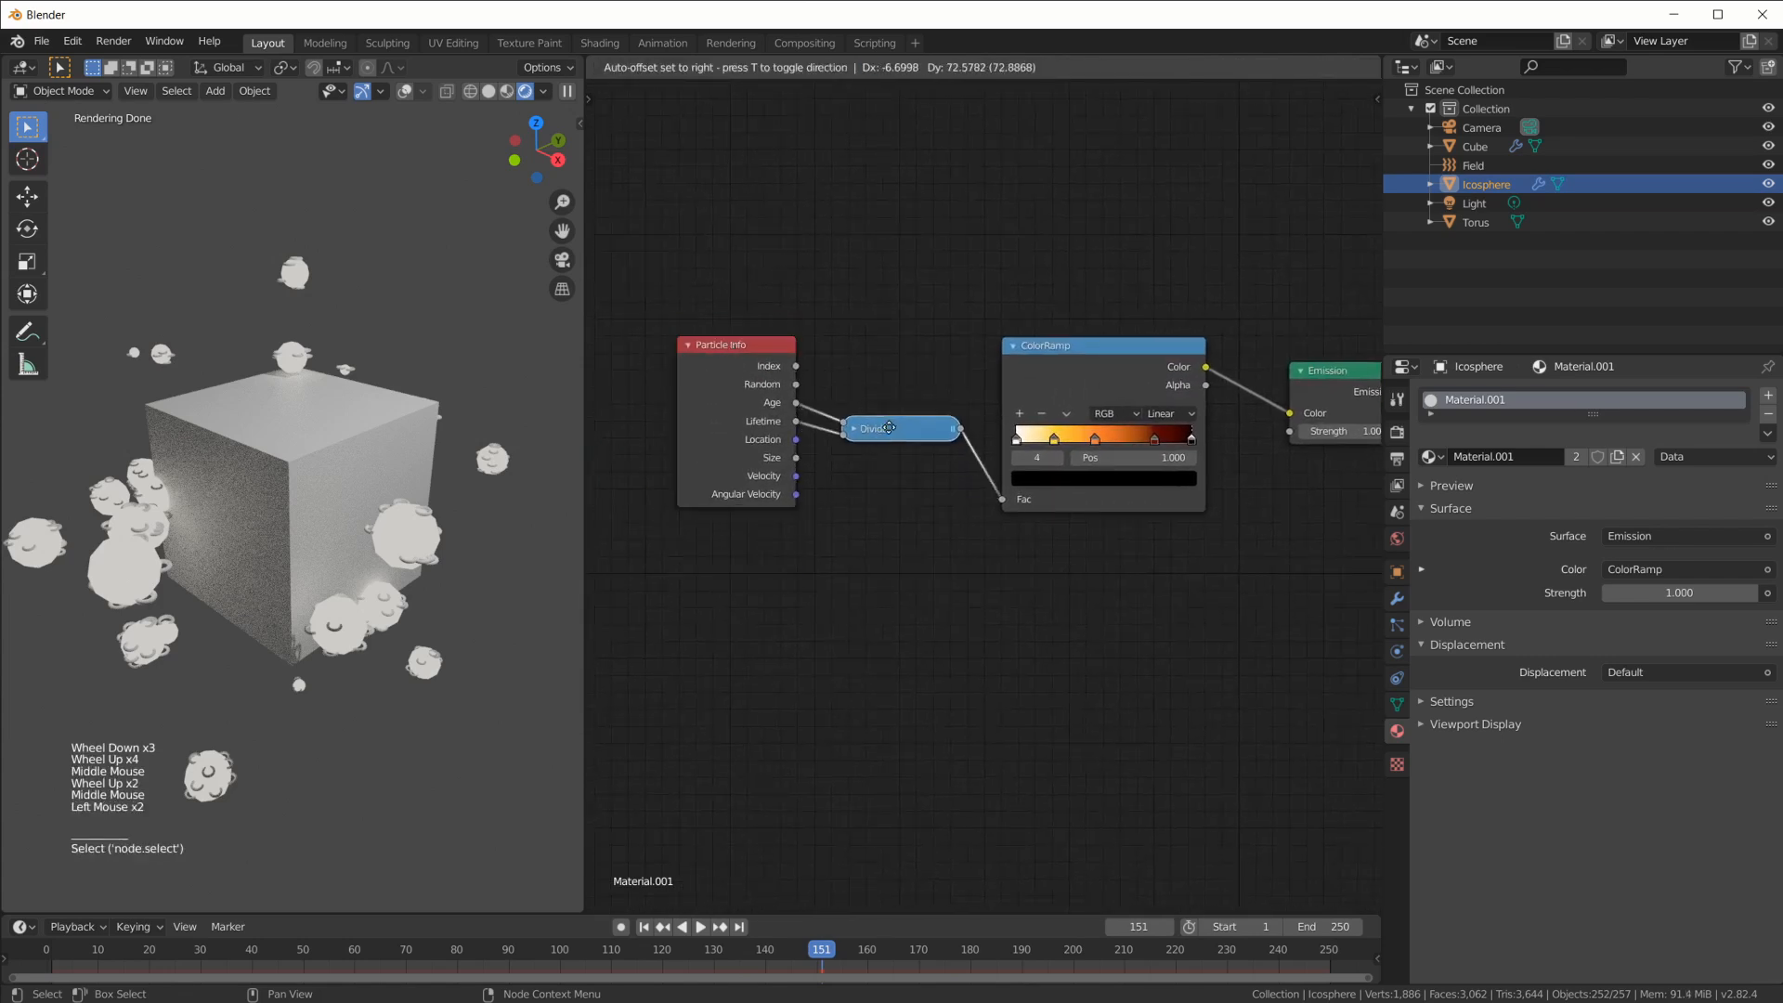
pyautogui.scroll(1, 303, 584)
pyautogui.scroll(2, 304, 583)
pyautogui.scroll(-3, 363, 834)
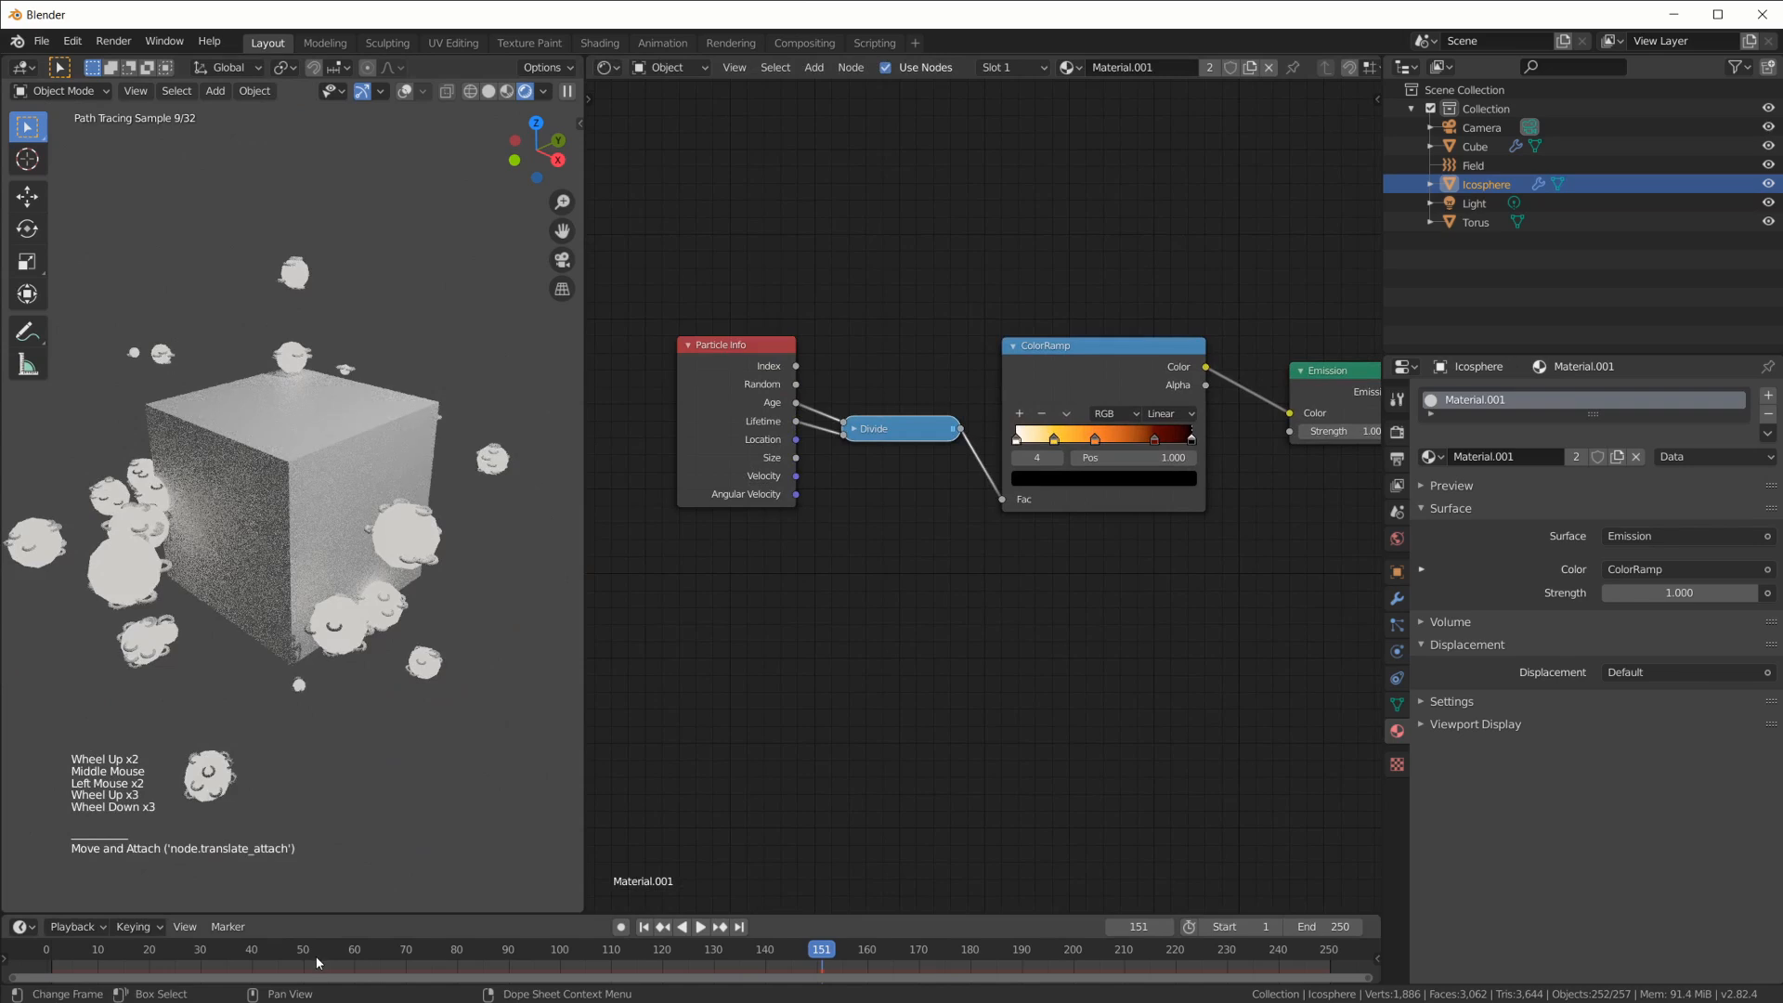
# Scrub the timeline to frame 86 and adjust the positions of the Divide and Particle Info nodes
pyautogui.moveTo(123, 957); pyautogui.dragTo(488, 962)
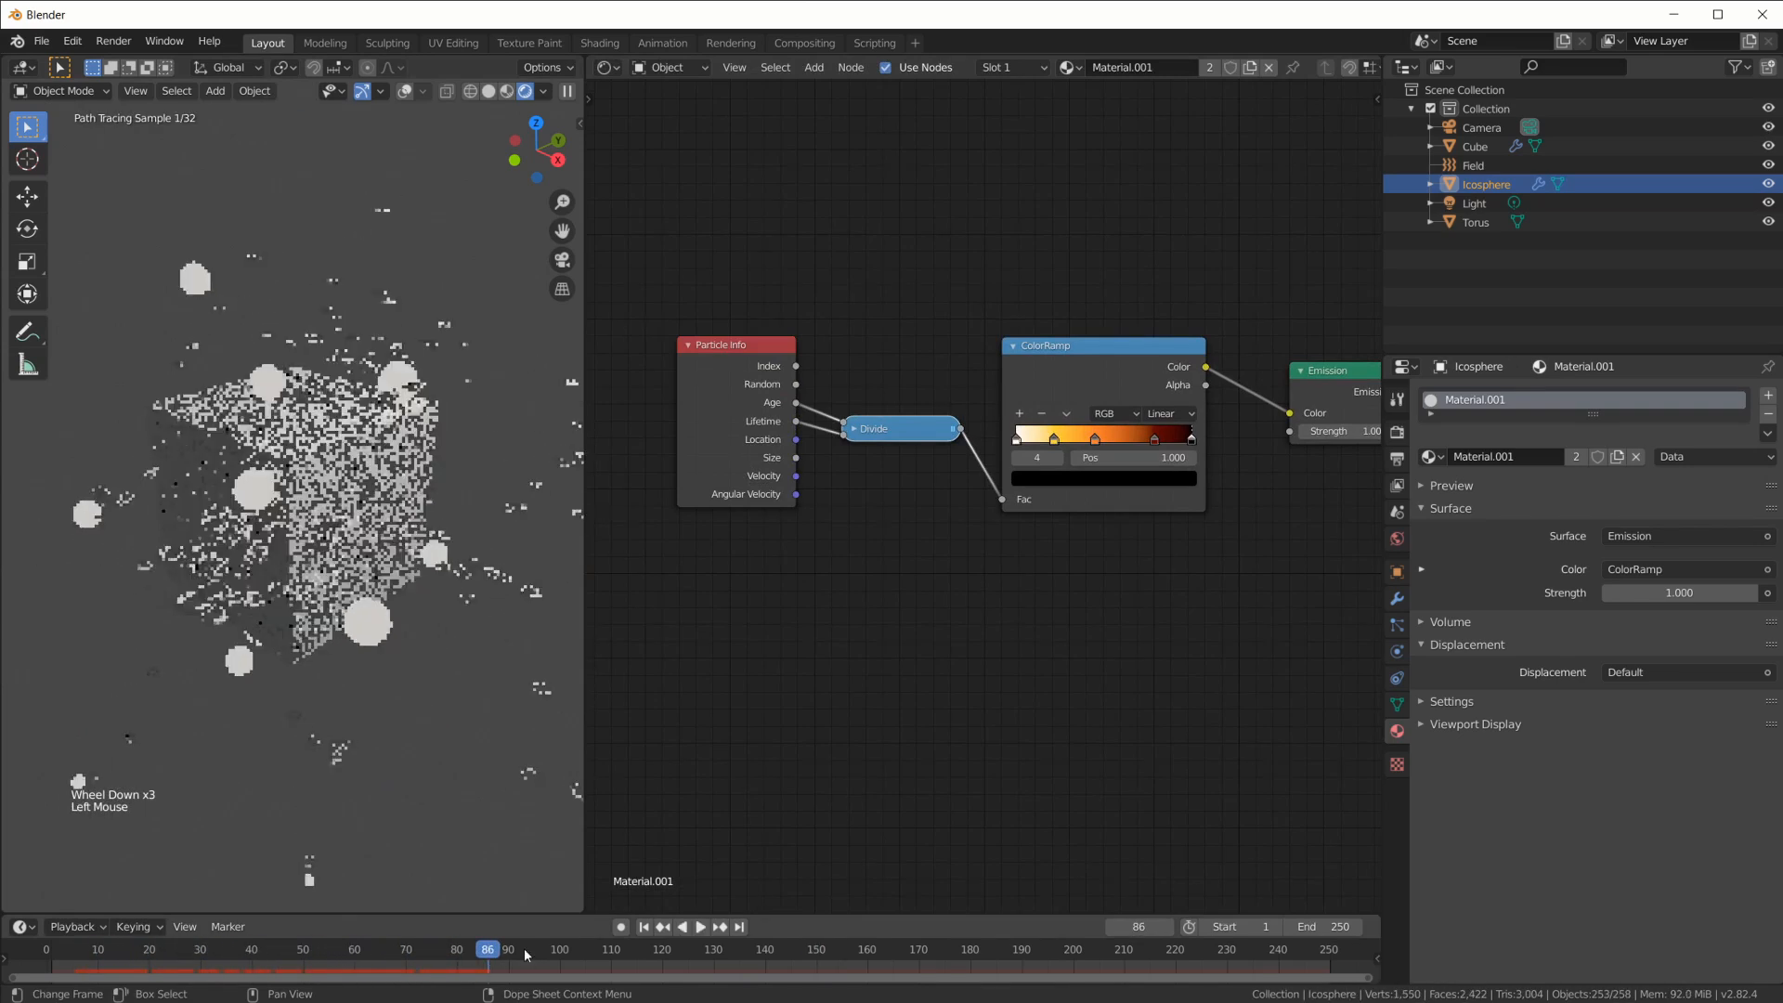
pyautogui.scroll(3, 1019, 446)
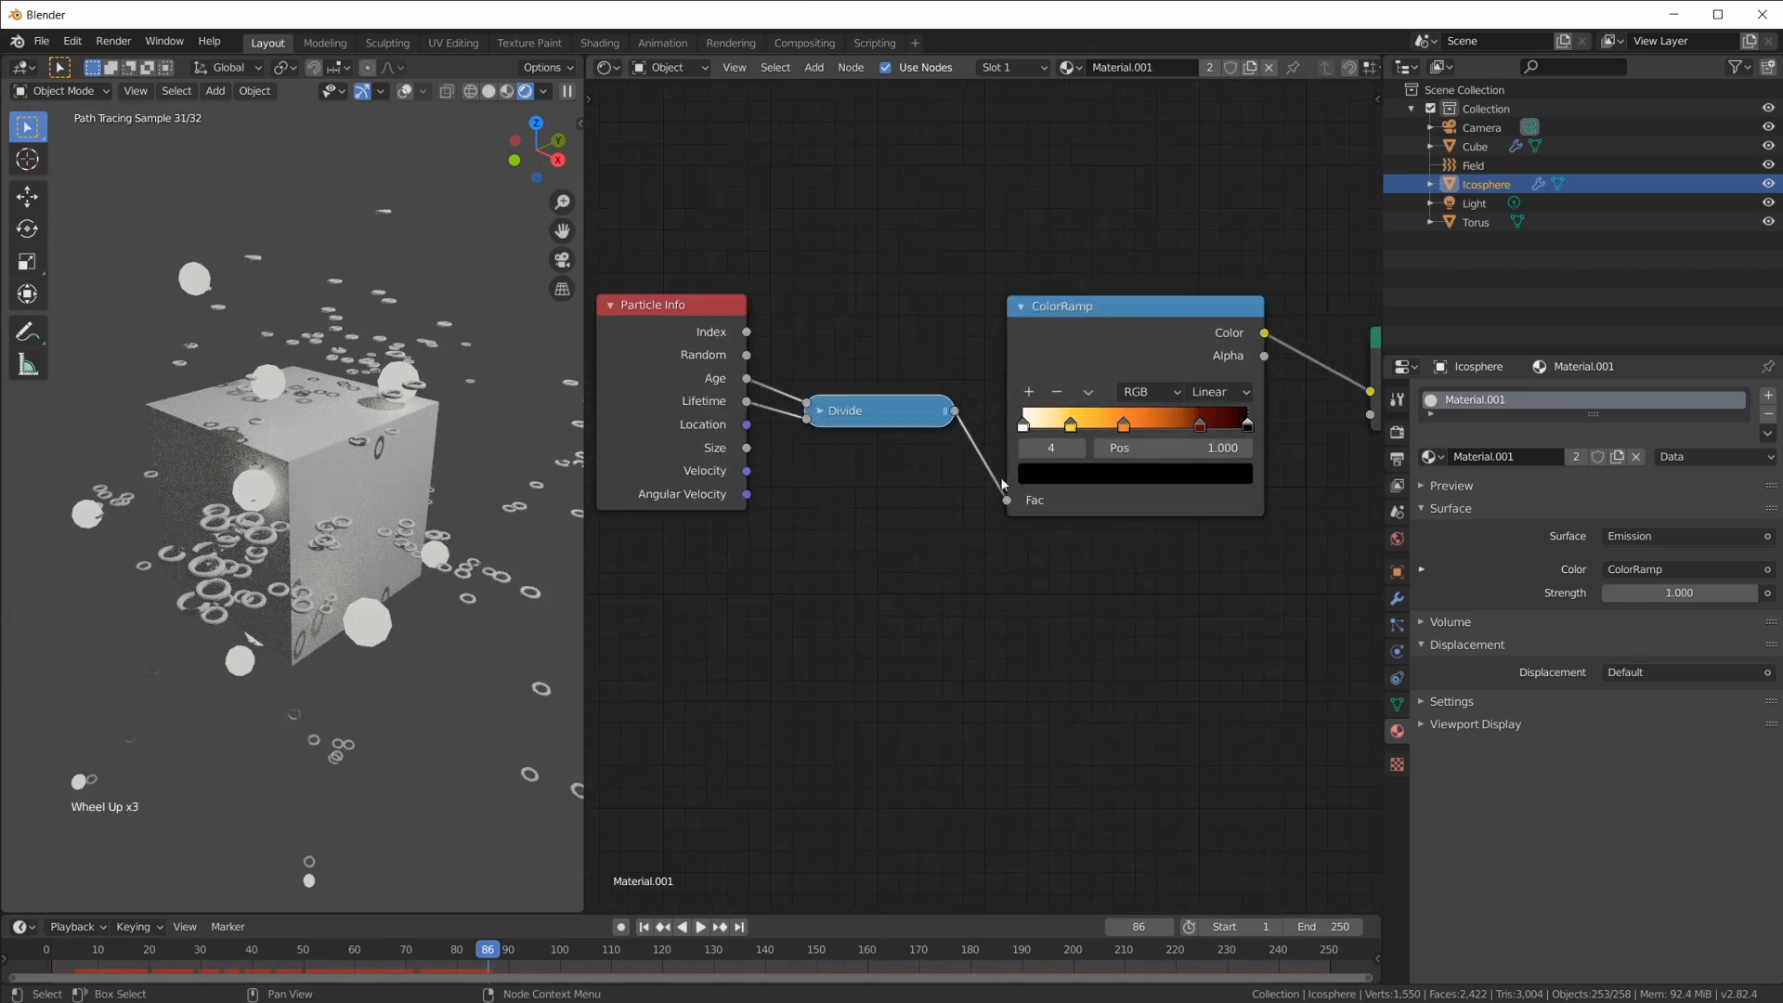
pyautogui.moveTo(876, 419); pyautogui.dragTo(886, 401)
pyautogui.moveTo(743, 365); pyautogui.dragTo(754, 365)
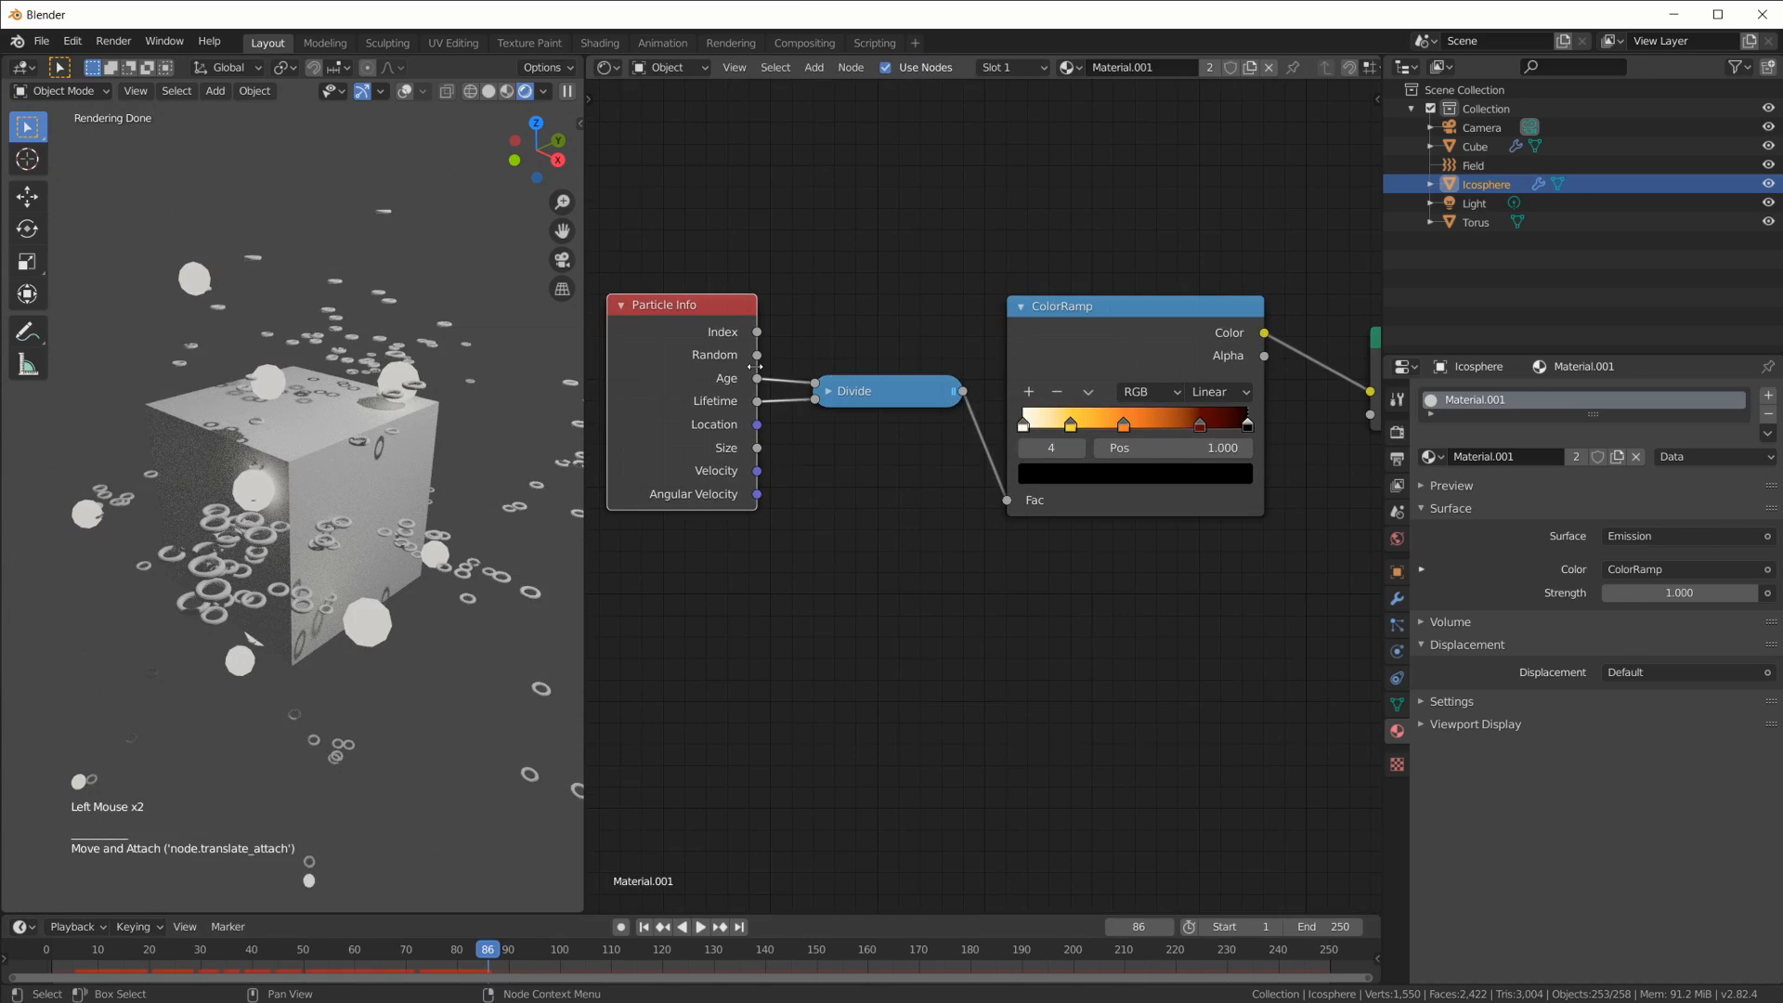
pyautogui.moveTo(1006, 500)
pyautogui.mouseDown()
pyautogui.moveTo(966, 511)
pyautogui.moveTo(1007, 501)
pyautogui.mouseUp()
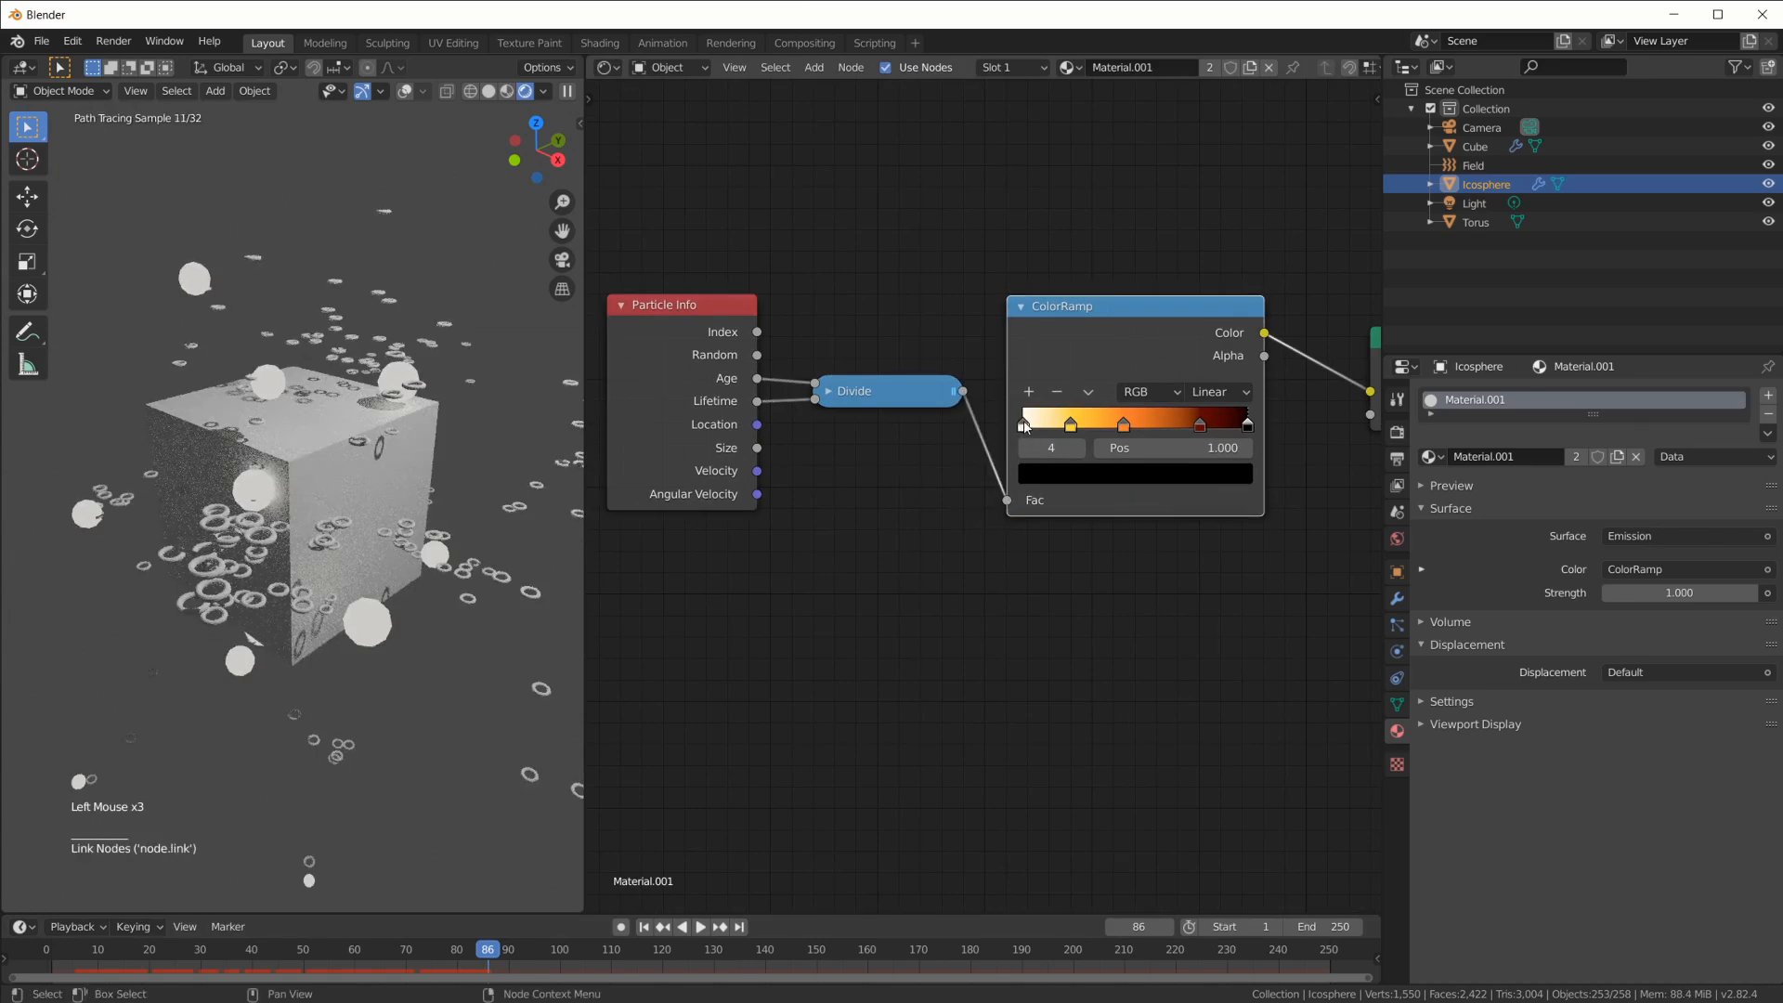
pyautogui.moveTo(693, 305); pyautogui.dragTo(677, 300)
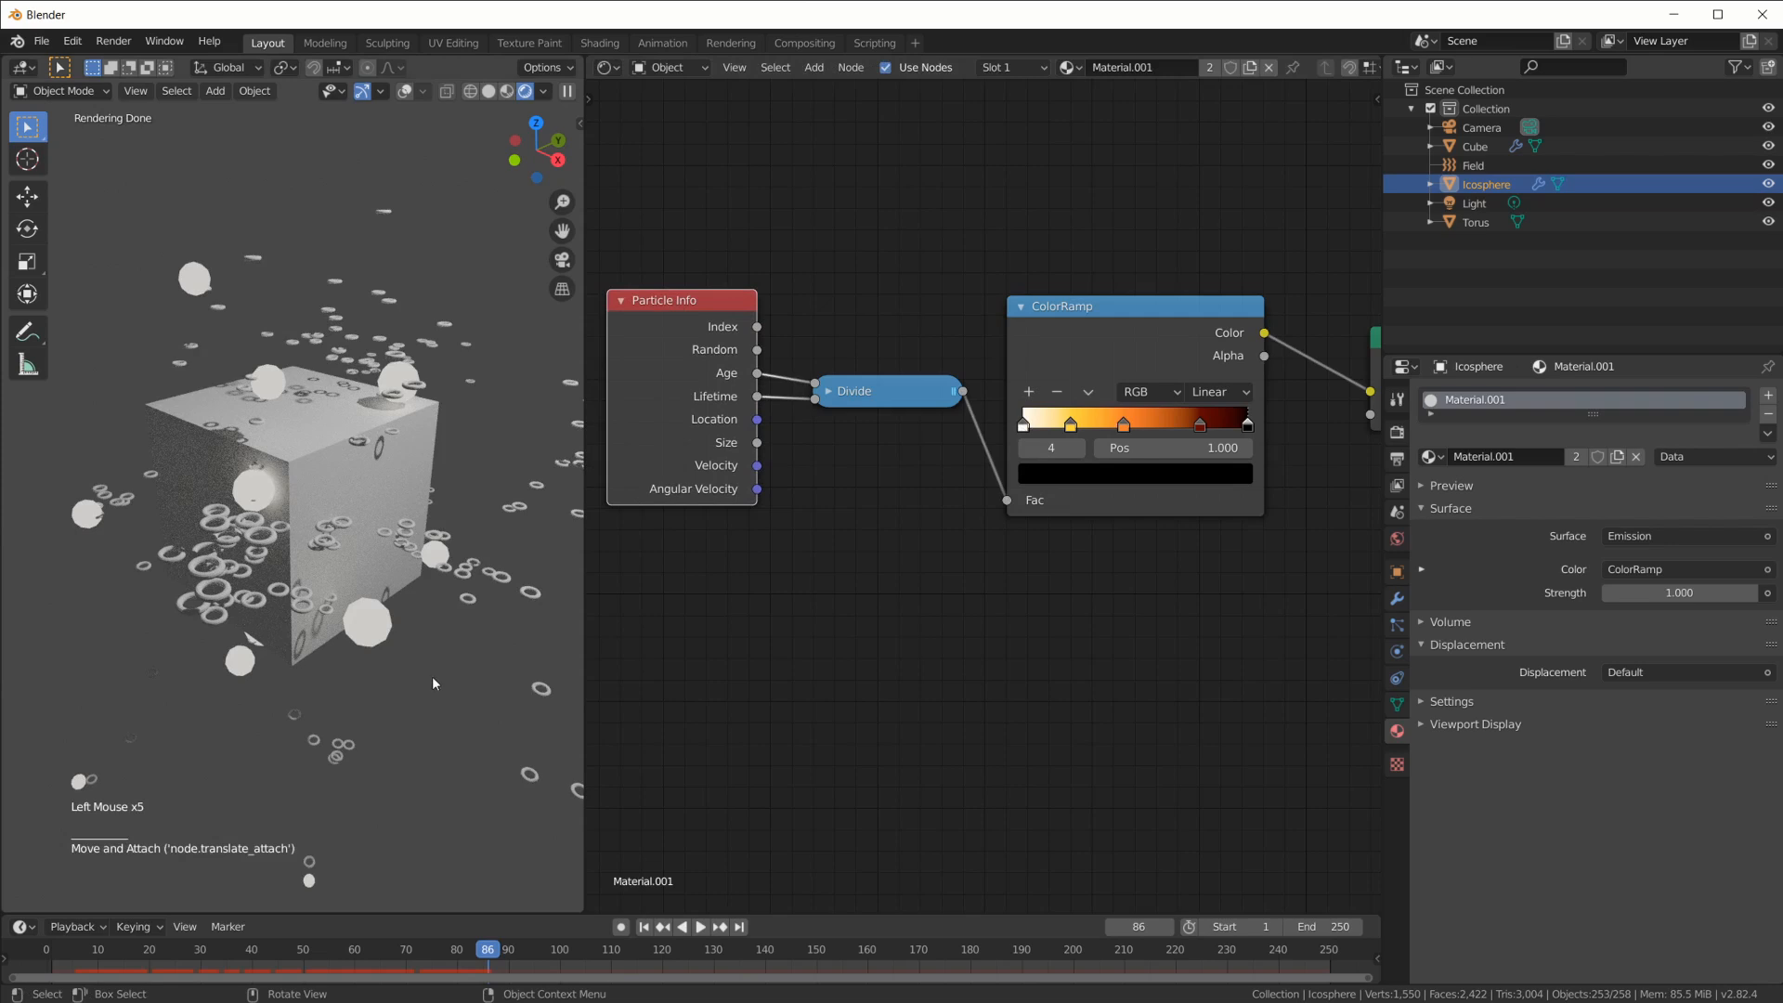
# Review the icosphere's Particle Instance modifier alongside the rendered spheres
pyautogui.click(1478, 200)
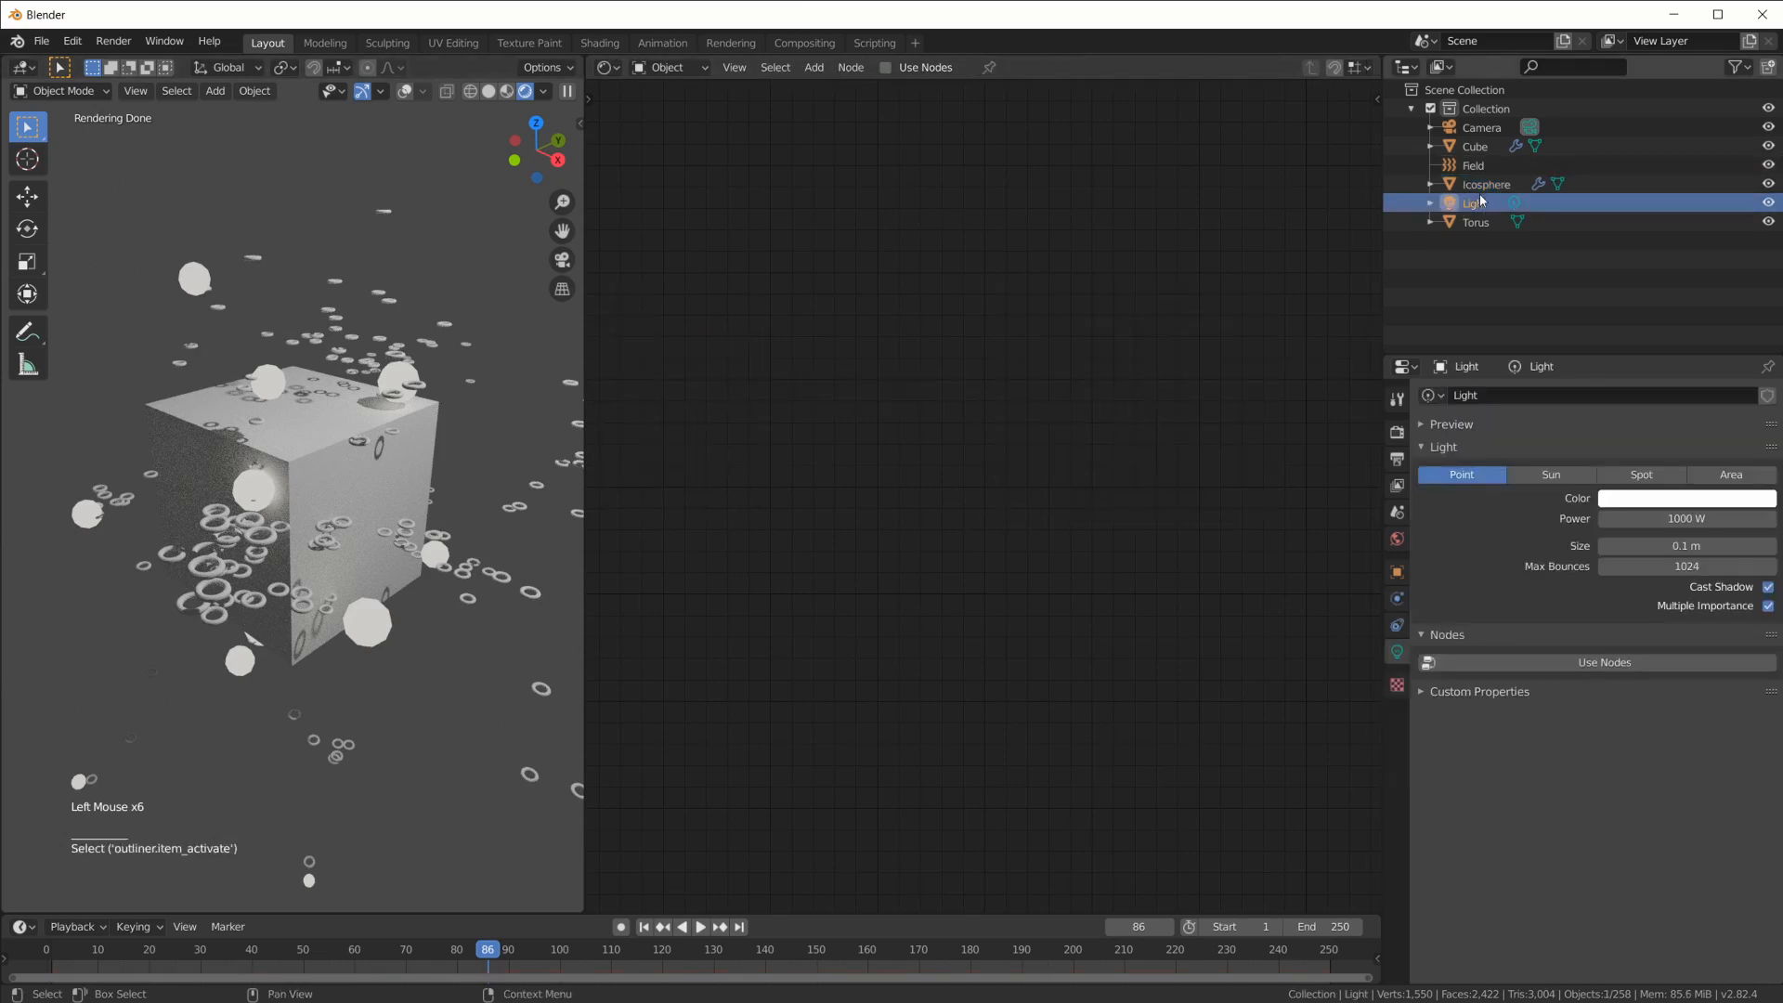
pyautogui.click(1480, 186)
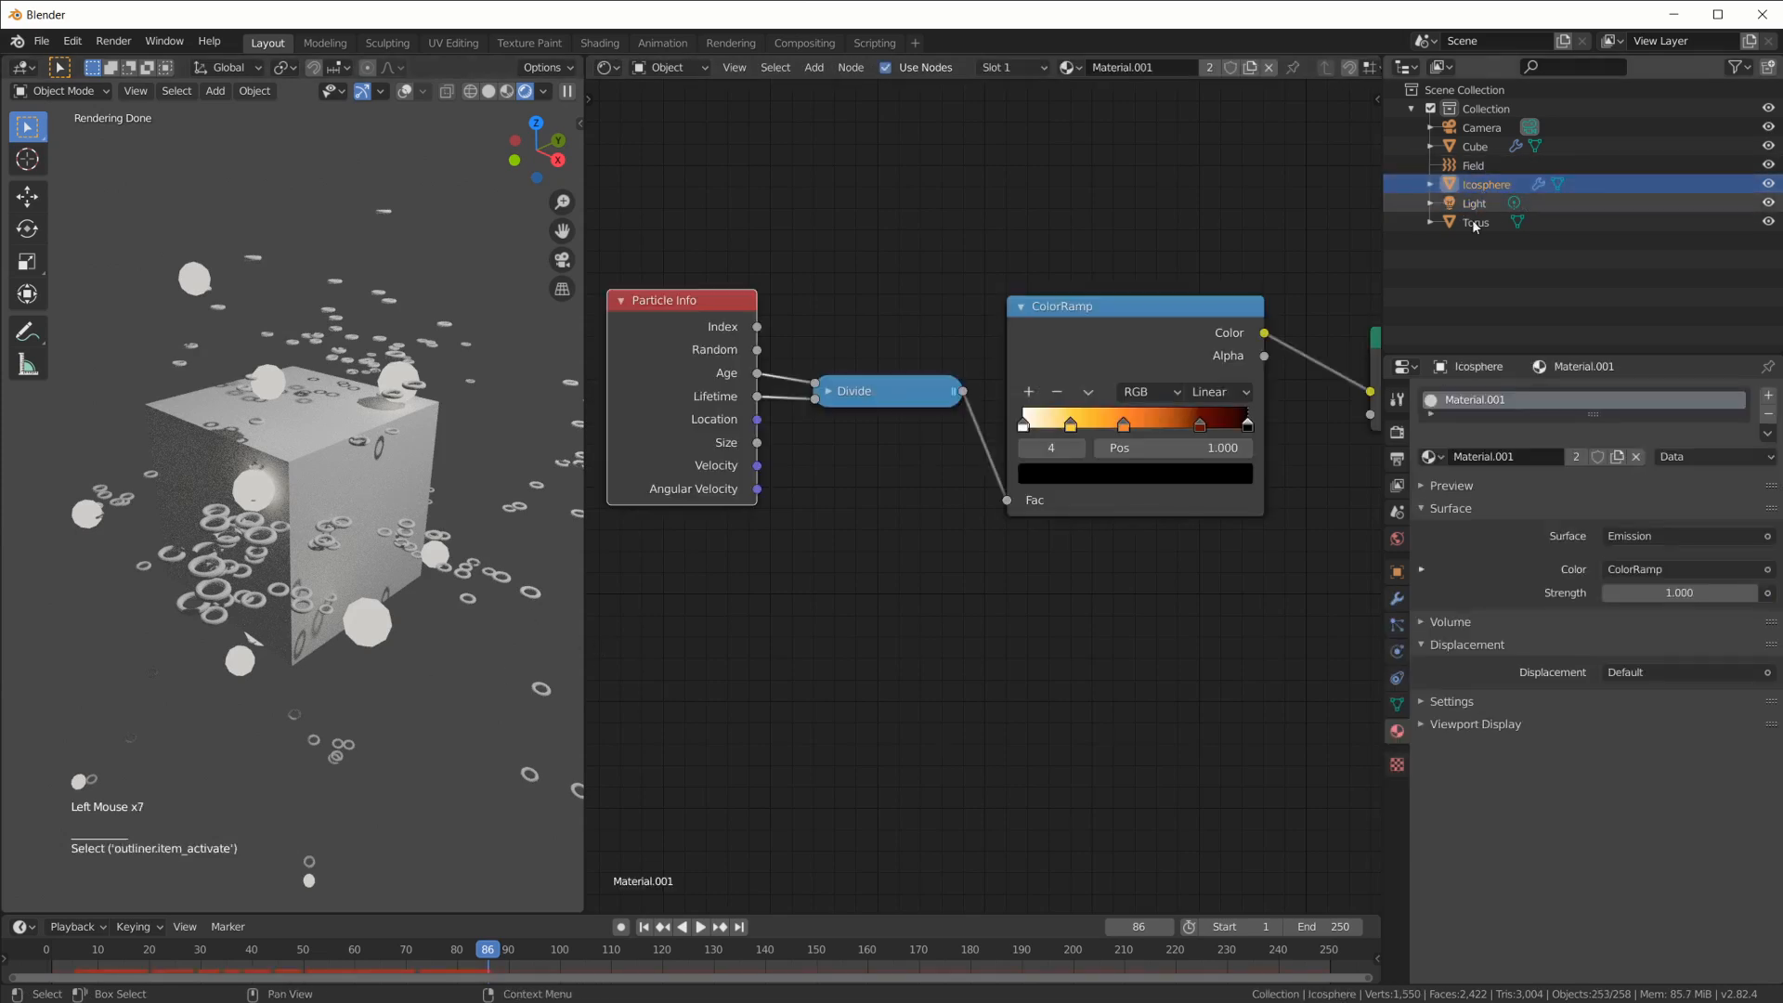
pyautogui.click(1396, 602)
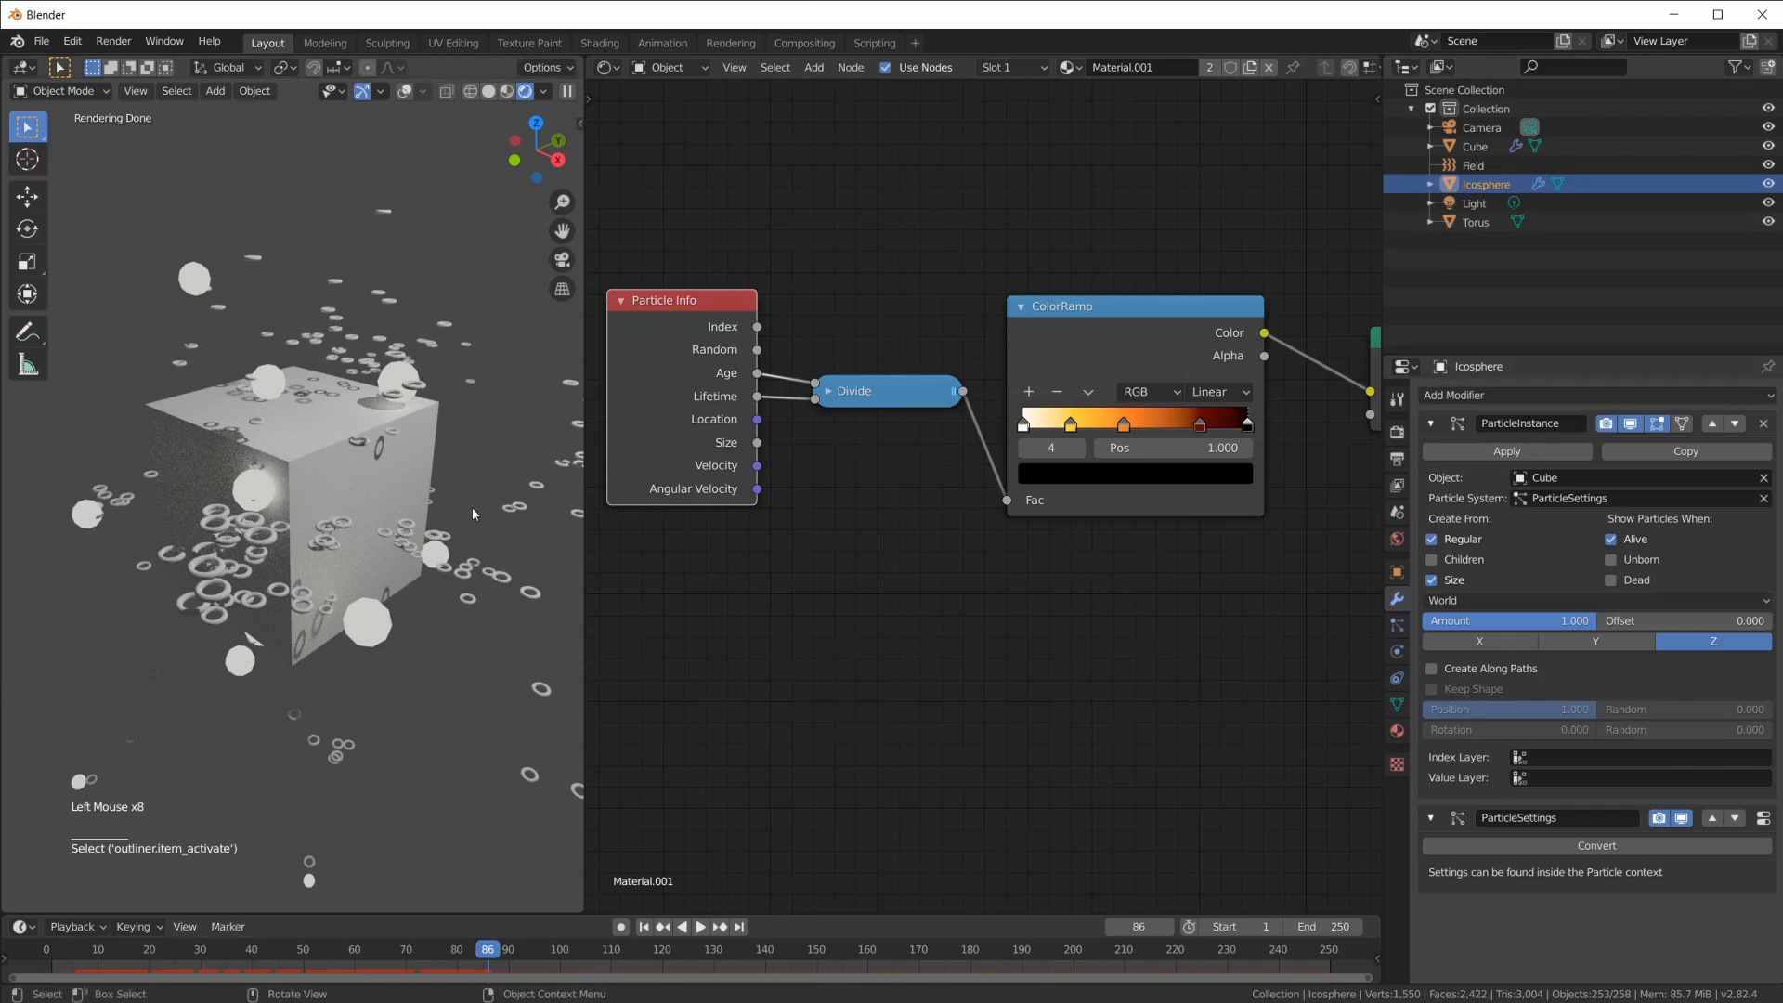
pyautogui.scroll(2, 471, 509)
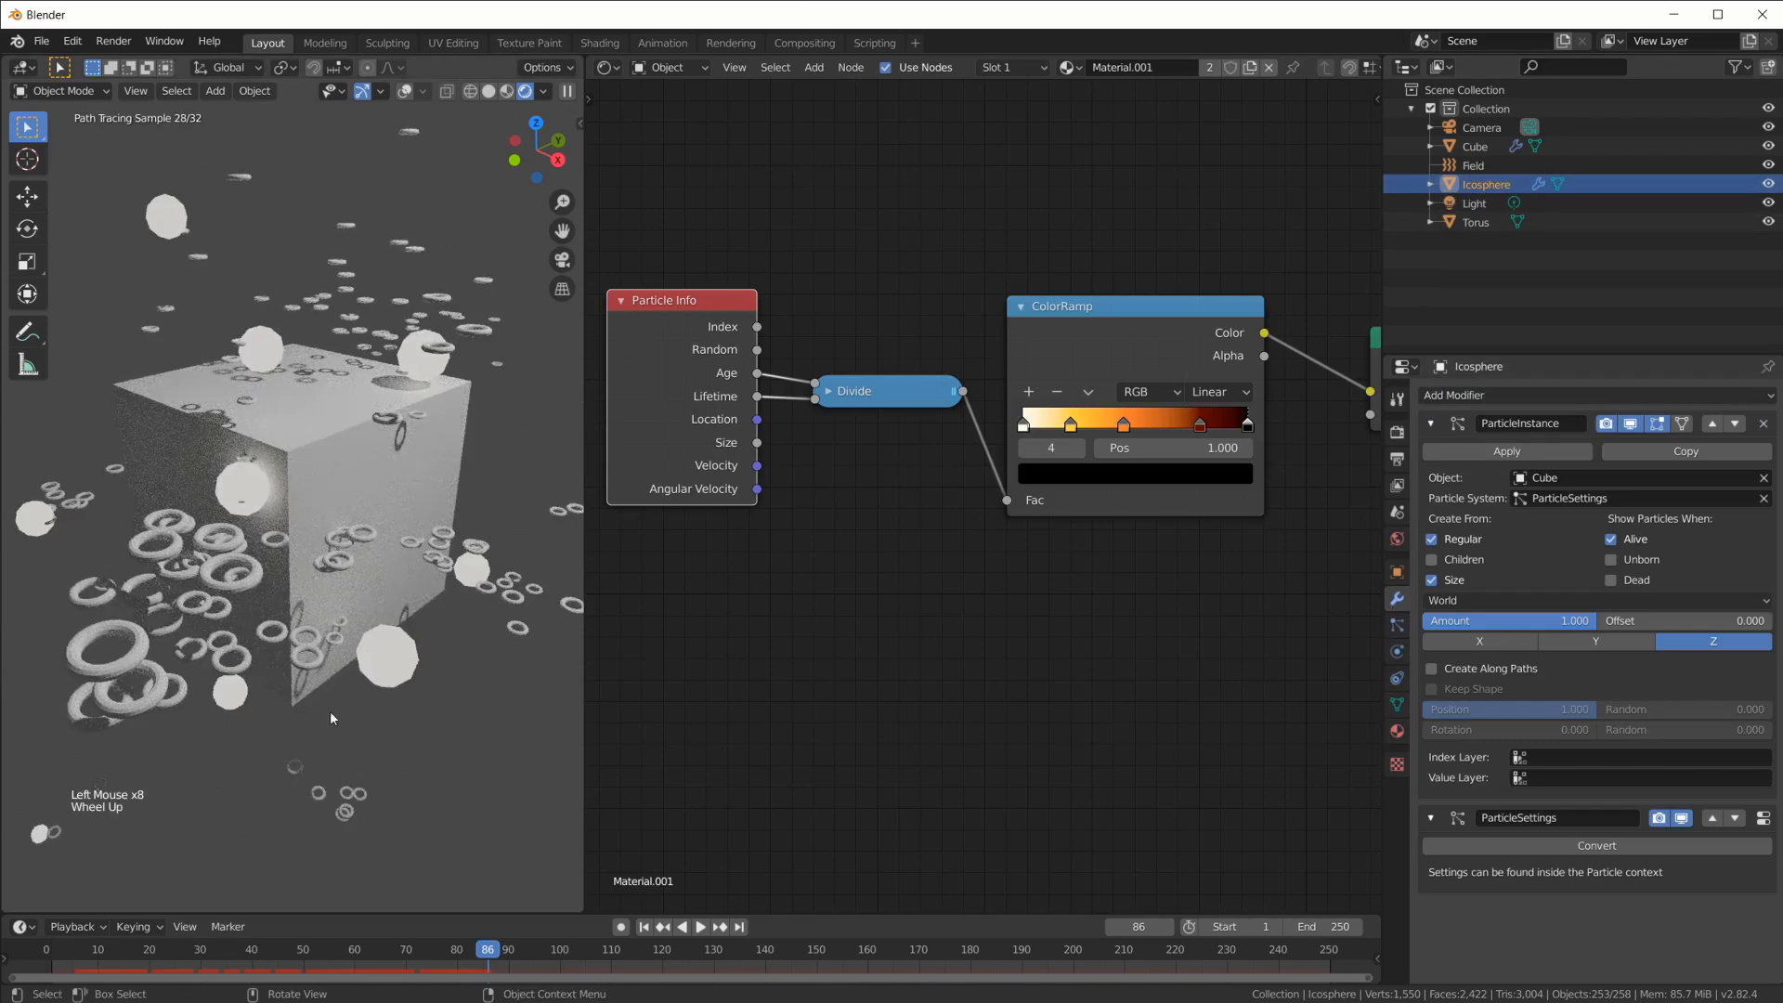
pyautogui.scroll(-1, 332, 719)
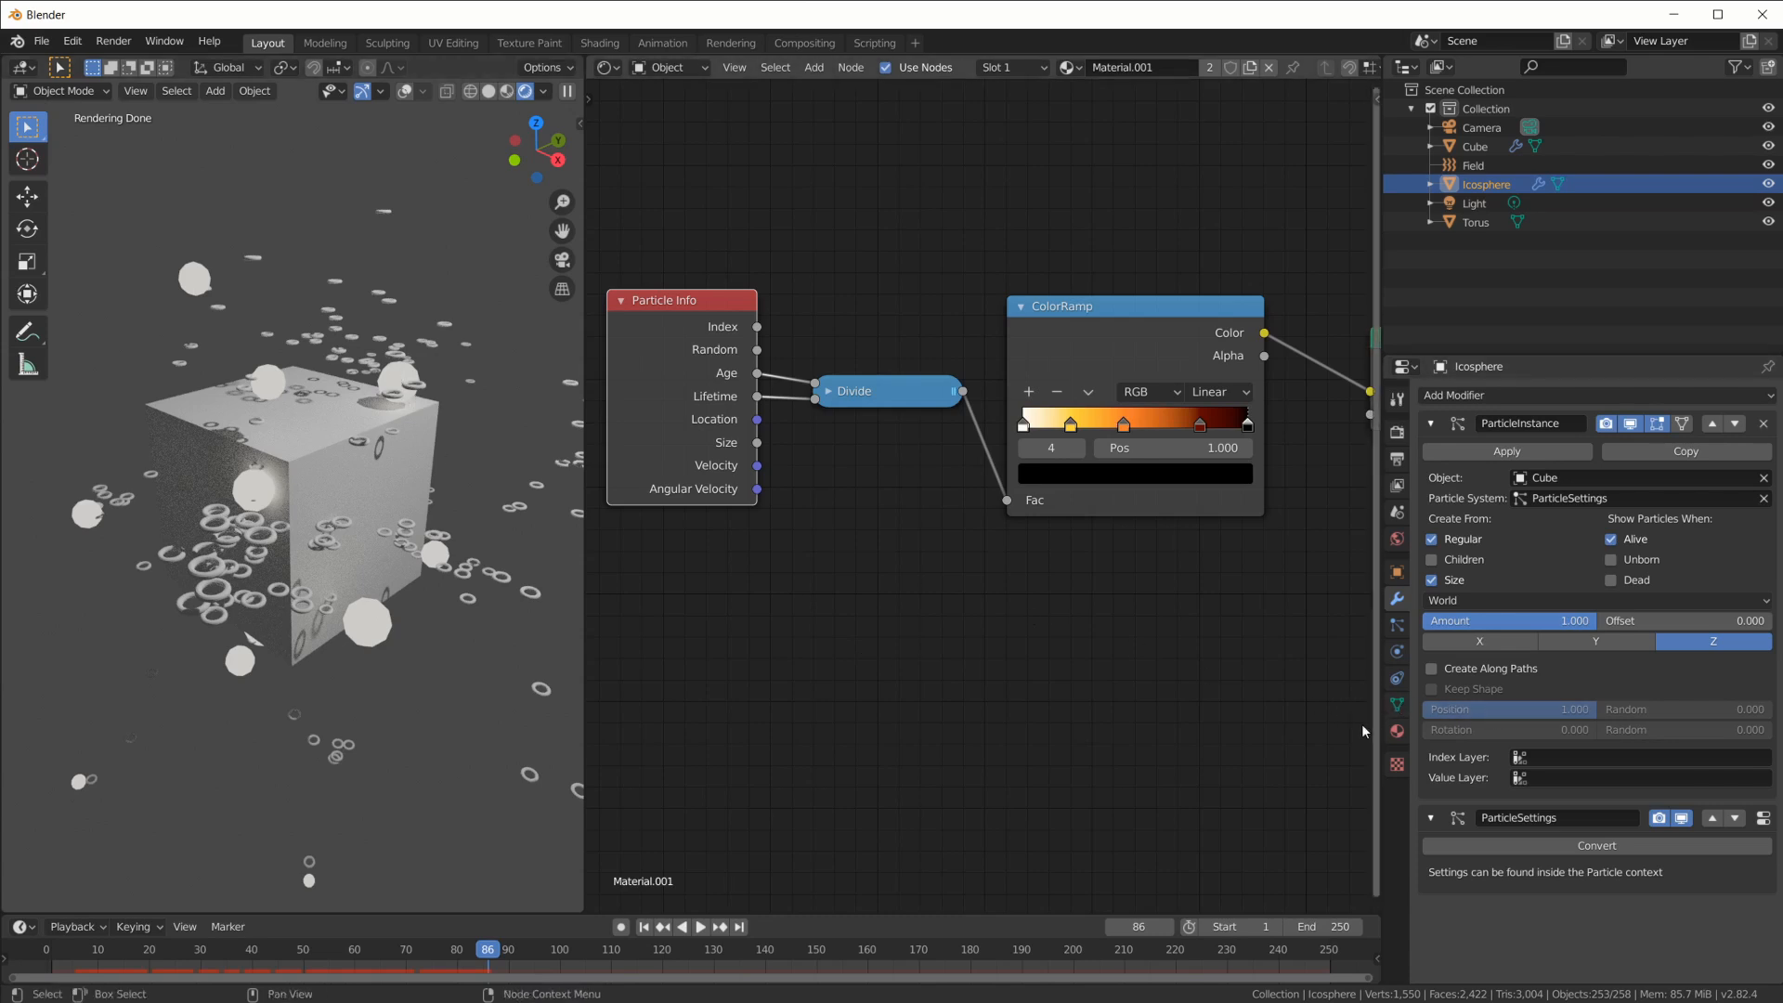
# Compare the Render As settings in the particle systems of the icosphere and the cube
pyautogui.click(1397, 625)
pyautogui.scroll(-14, 1635, 845)
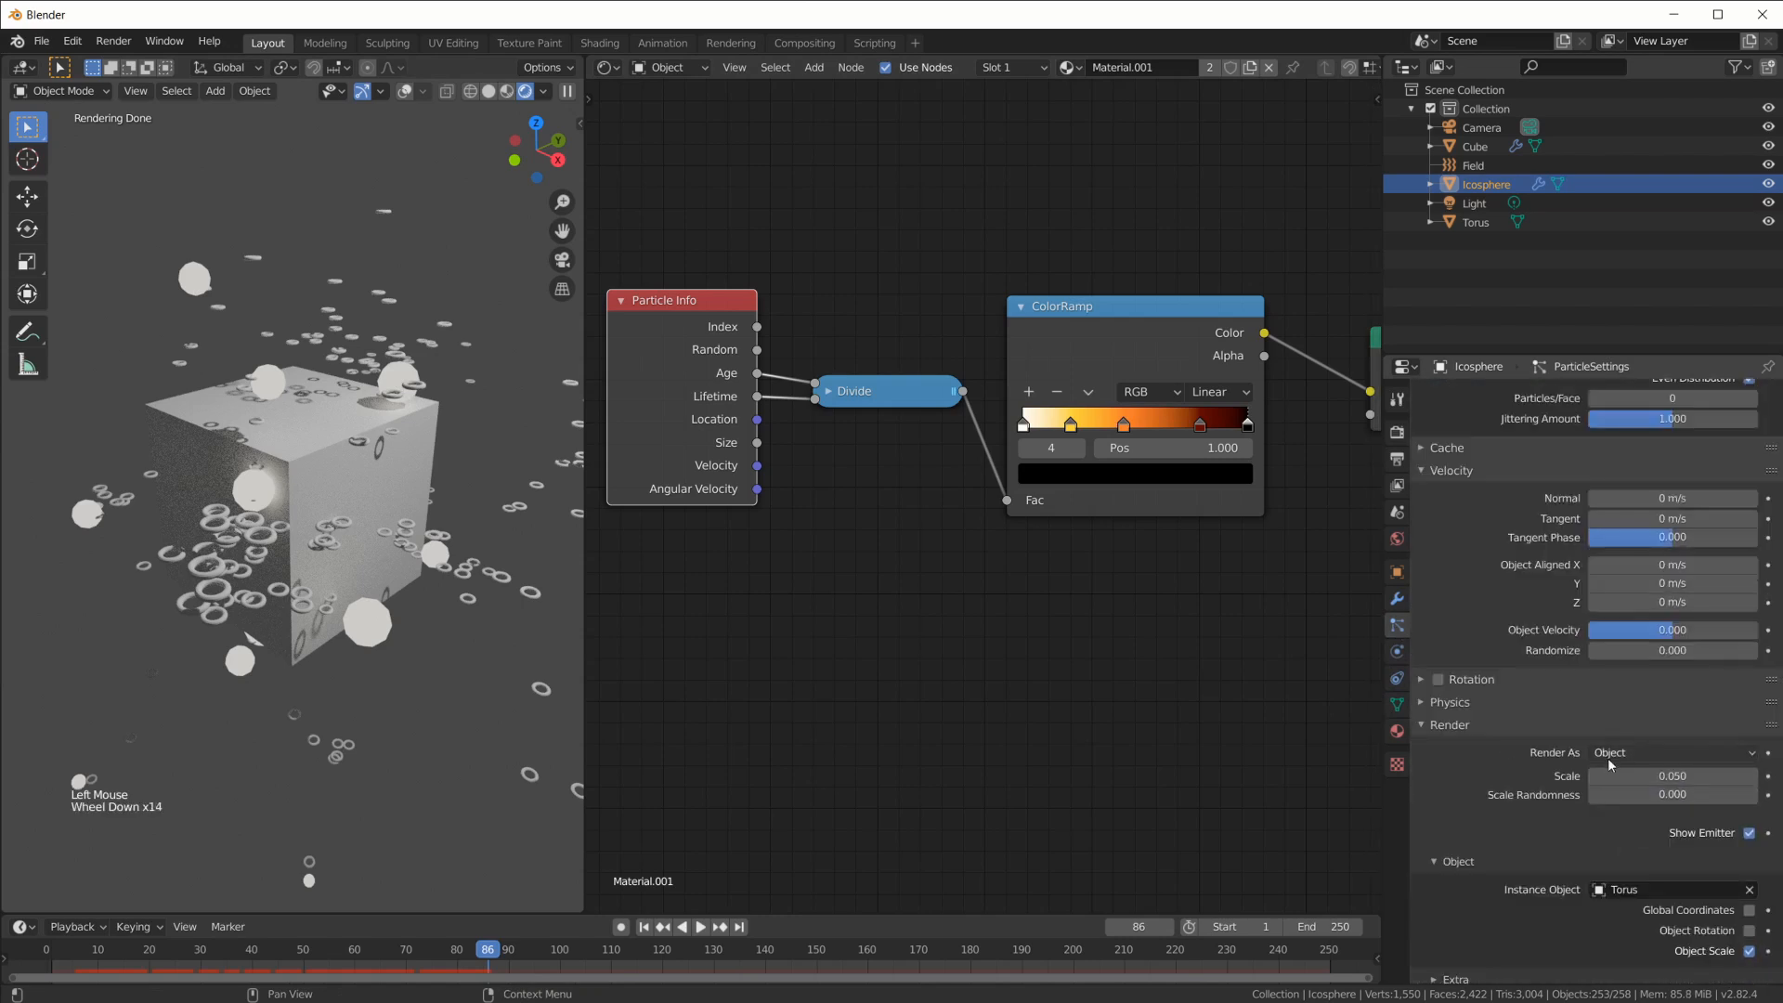
pyautogui.click(259, 545)
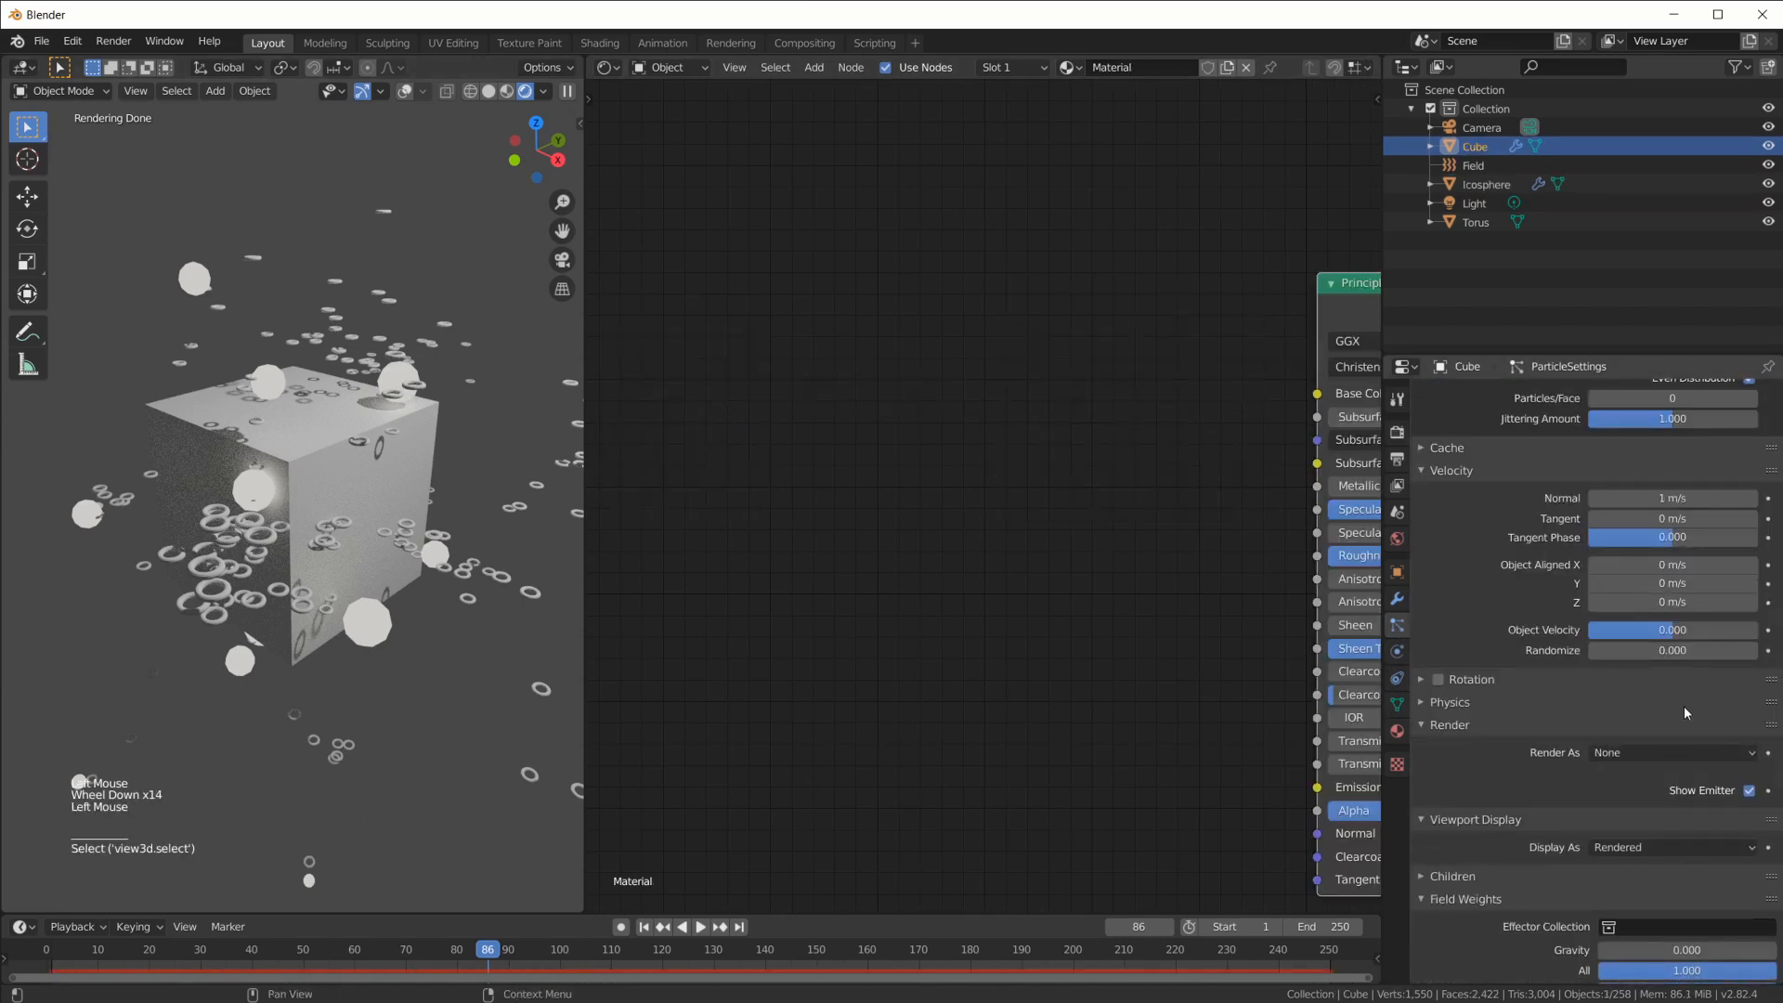
pyautogui.scroll(-4, 1671, 752)
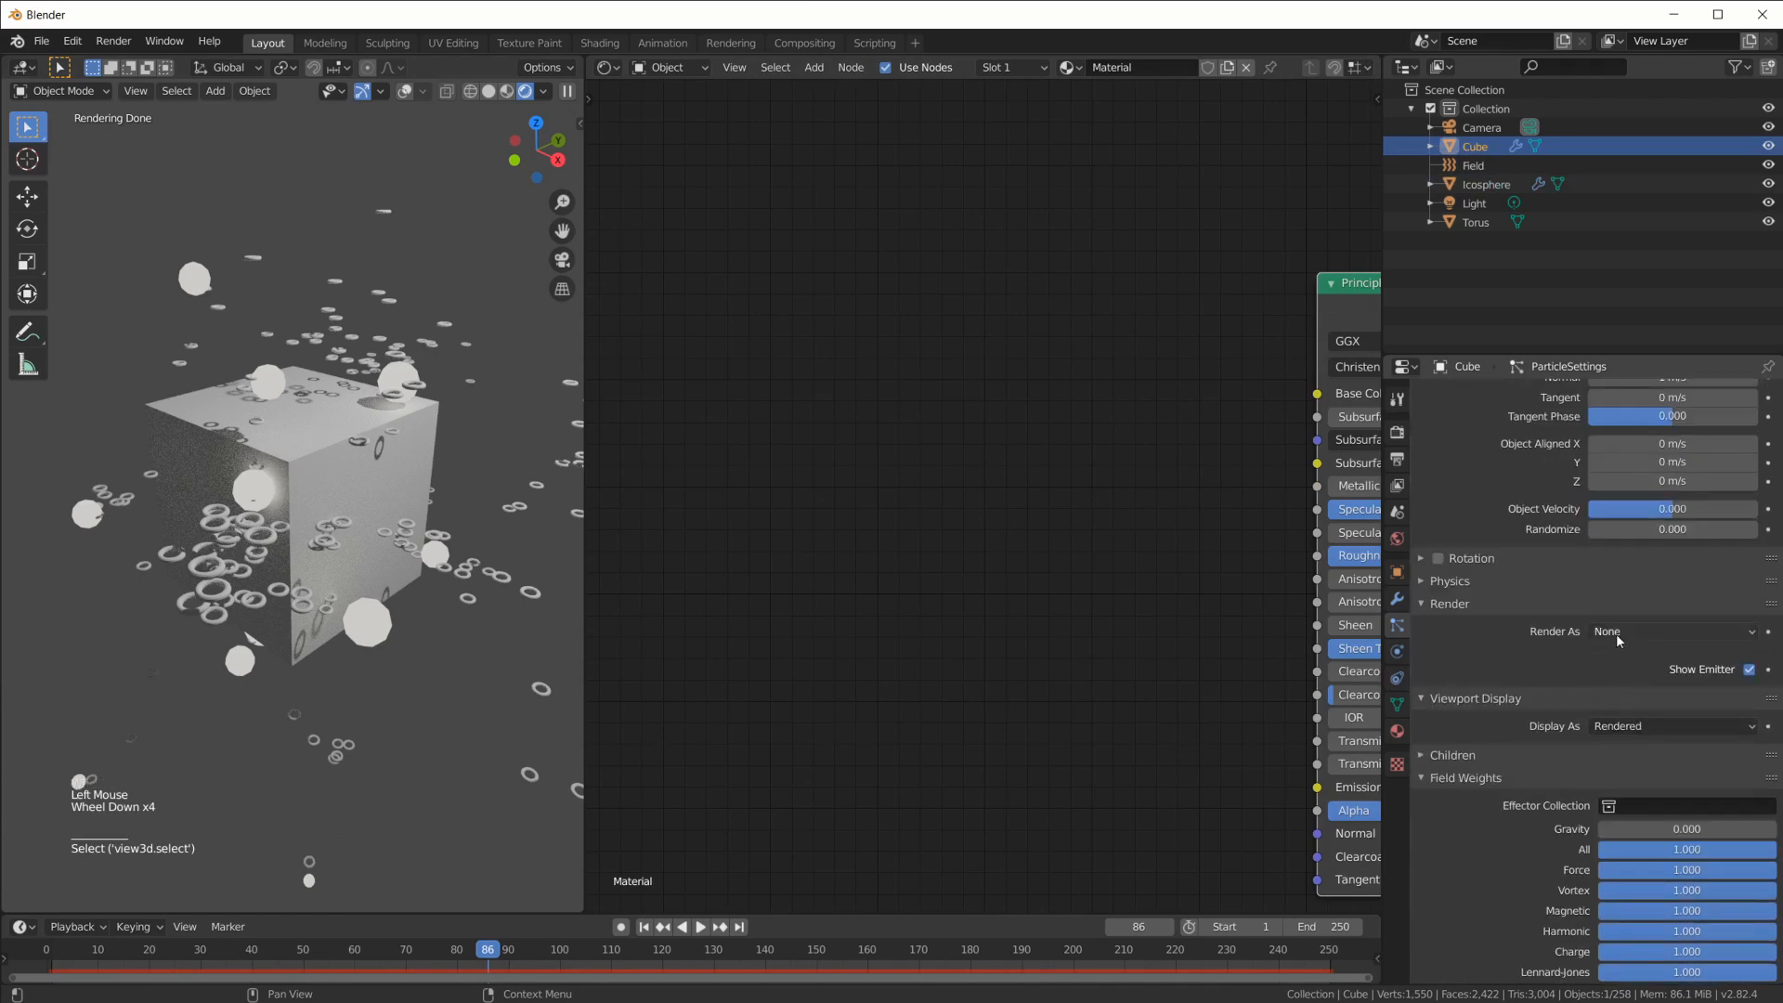
pyautogui.click(195, 283)
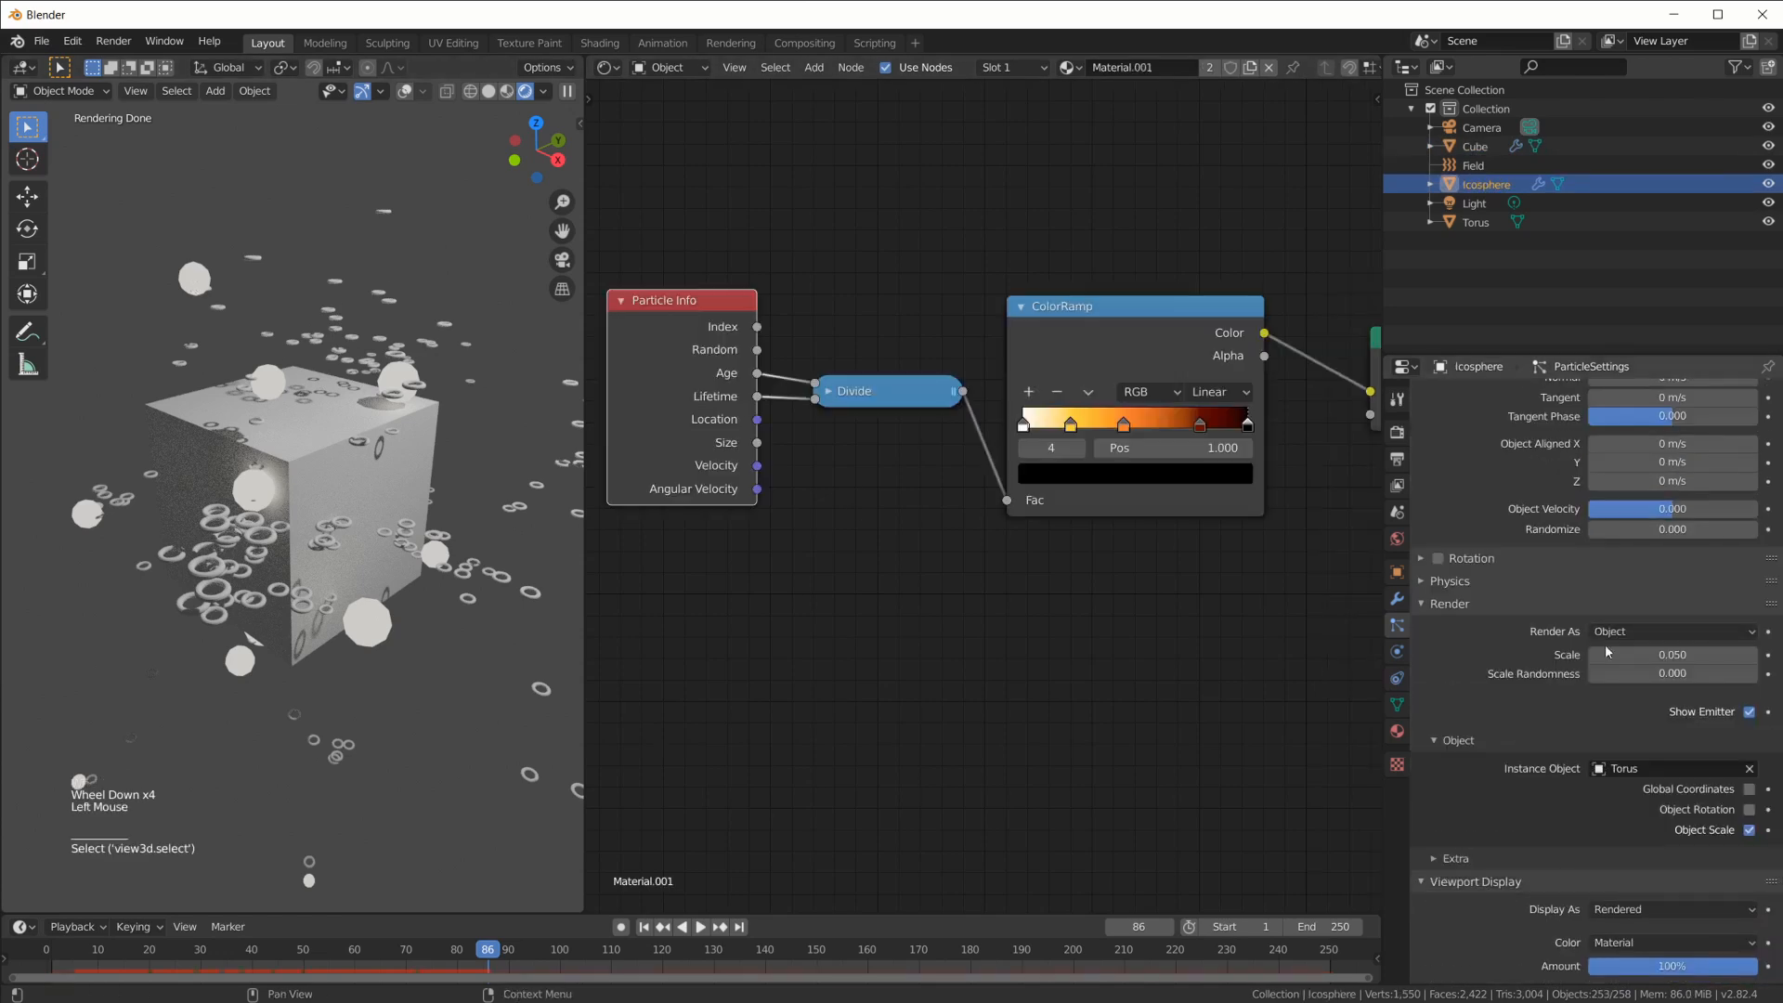
pyautogui.scroll(4, 1503, 725)
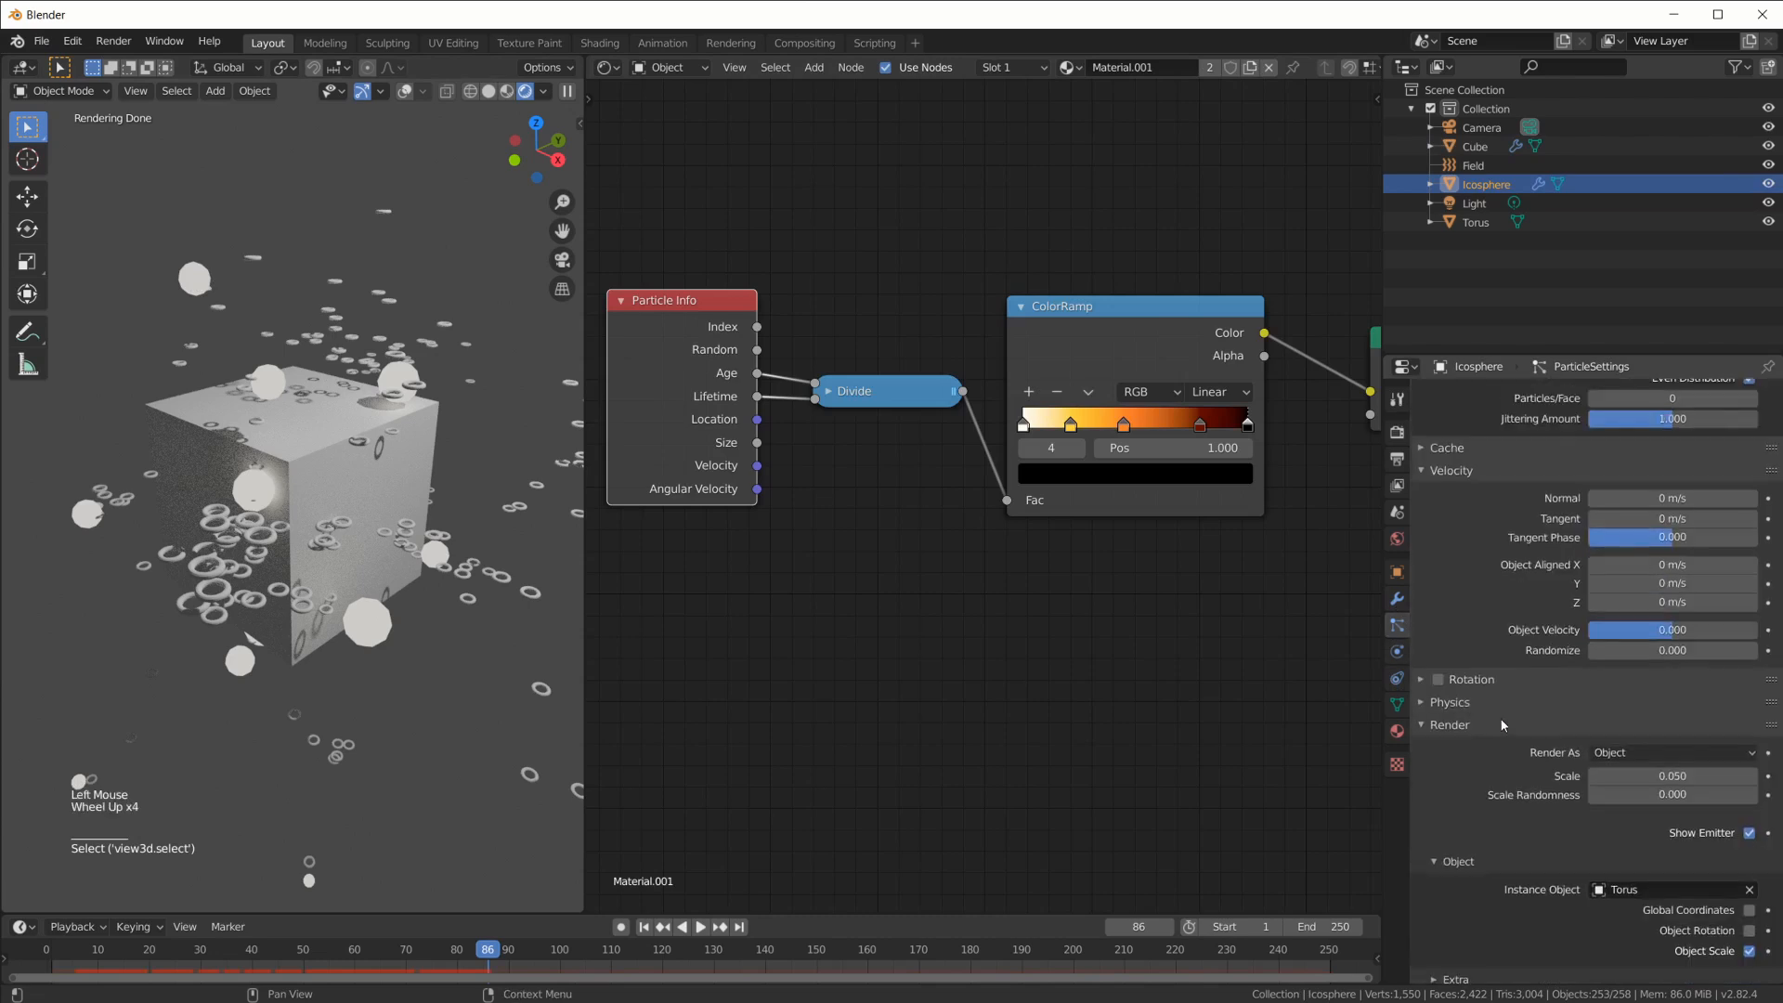
# Show the icosphere's modifiers again and slightly reposition the ColorRamp, Divide and Particle Info nodes
pyautogui.click(1396, 598)
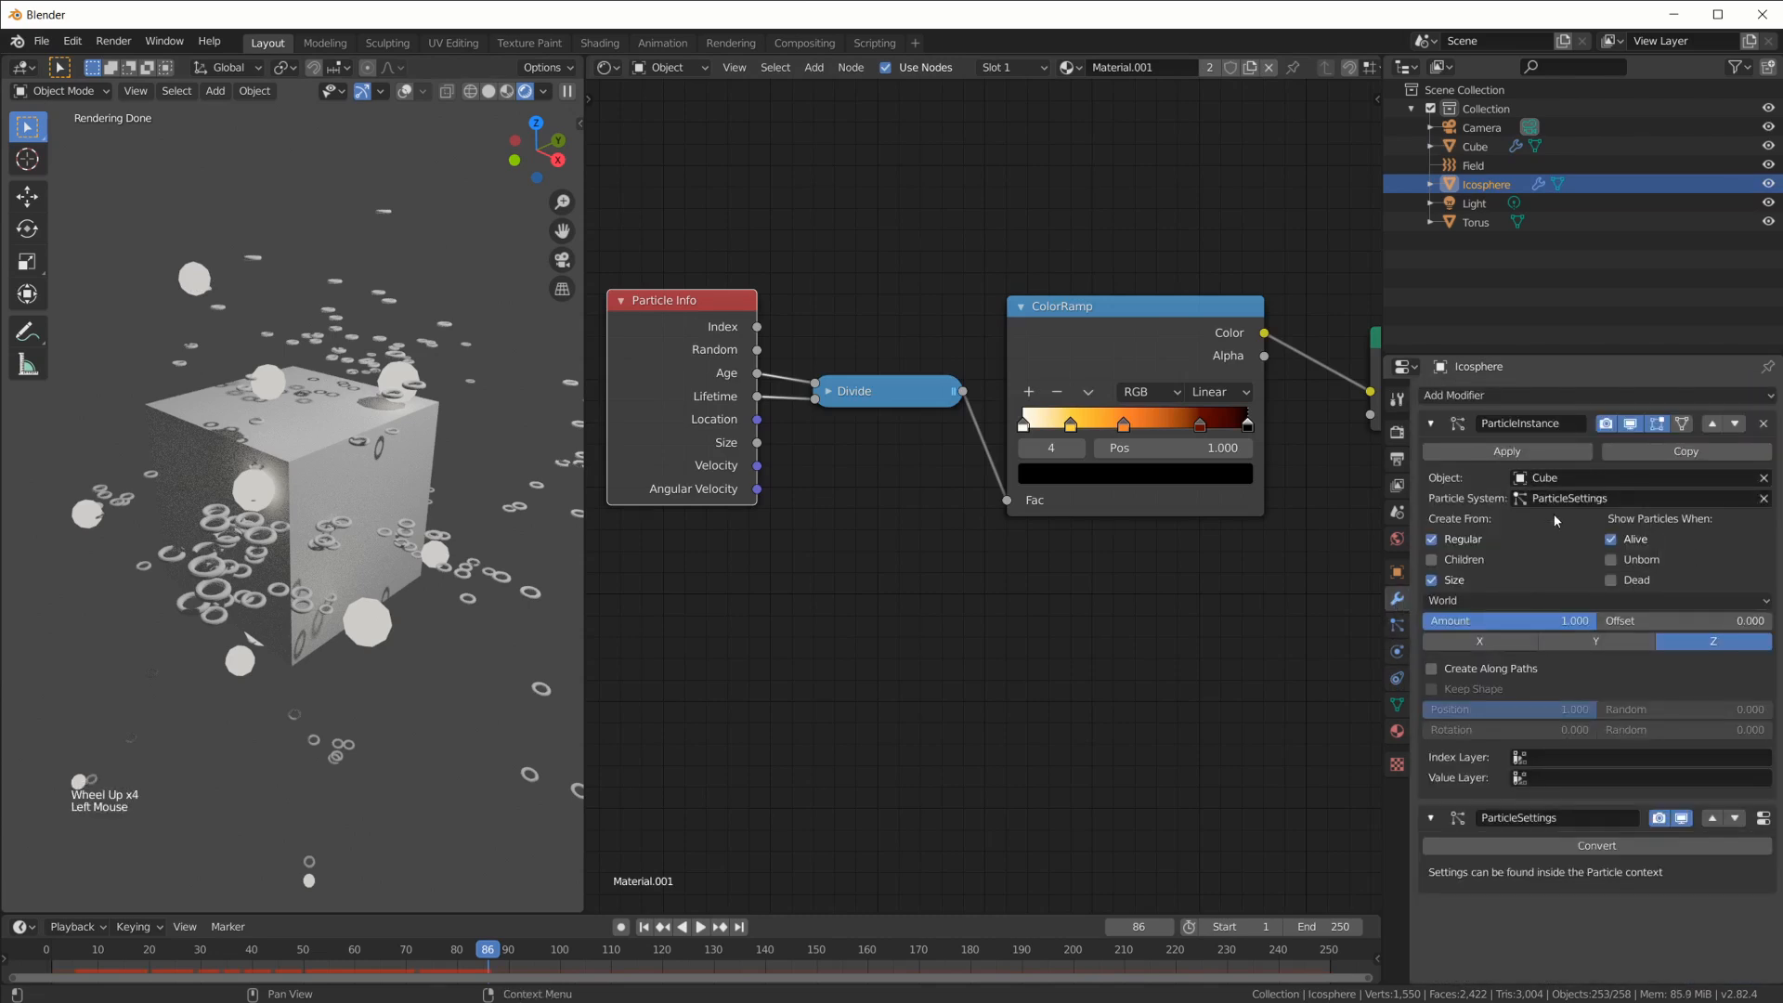
pyautogui.moveTo(1101, 331)
pyautogui.mouseDown()
pyautogui.moveTo(1121, 307)
pyautogui.moveTo(1133, 318)
pyautogui.mouseUp()
pyautogui.moveTo(905, 396); pyautogui.dragTo(907, 393)
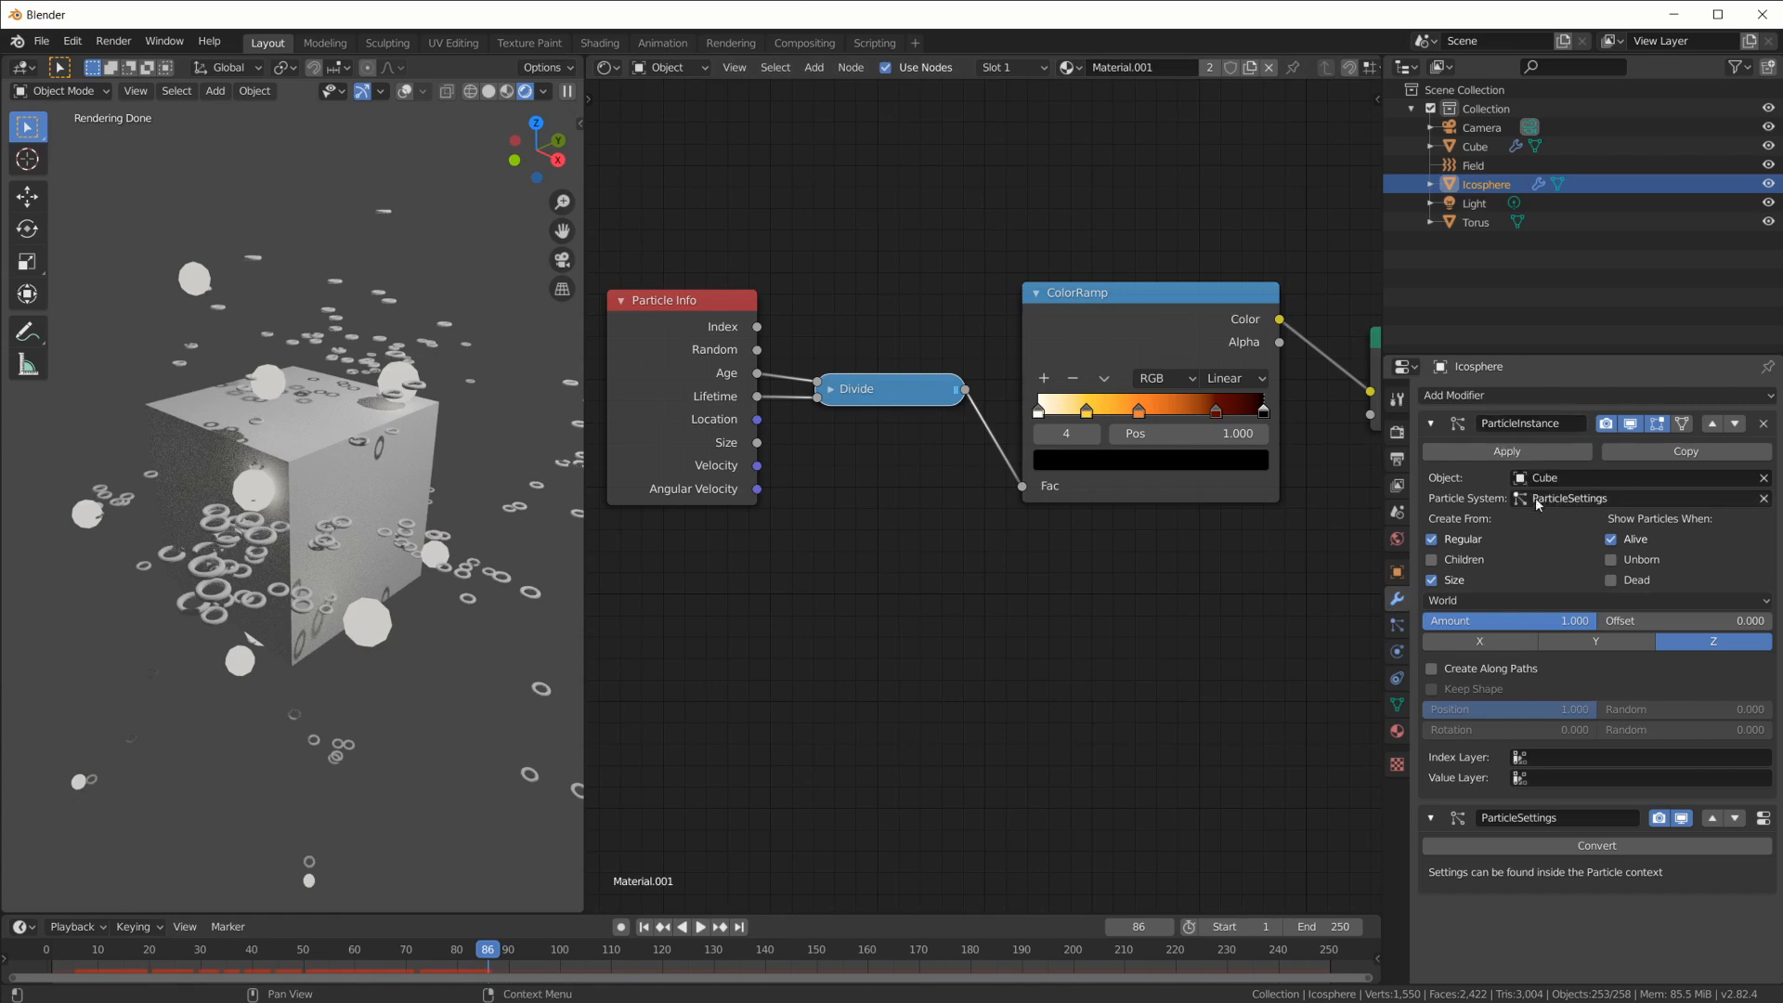
pyautogui.moveTo(660, 307)
pyautogui.mouseDown()
pyautogui.moveTo(660, 286)
pyautogui.moveTo(666, 307)
pyautogui.mouseUp()
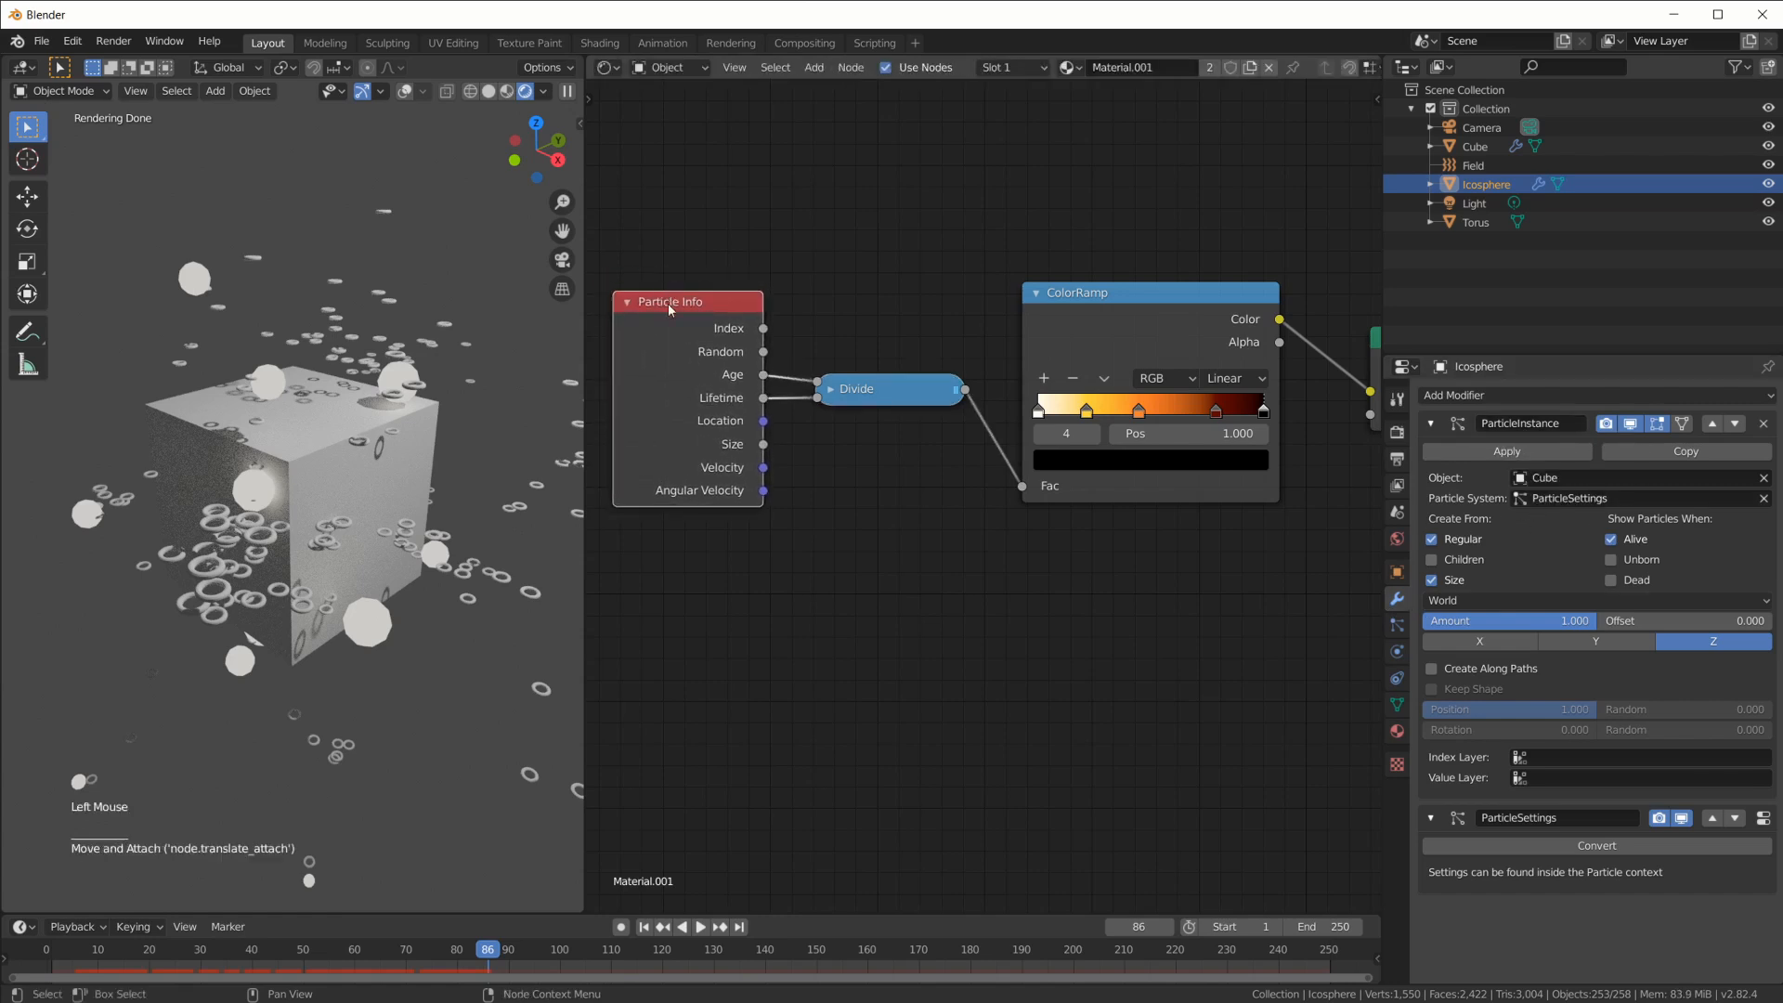
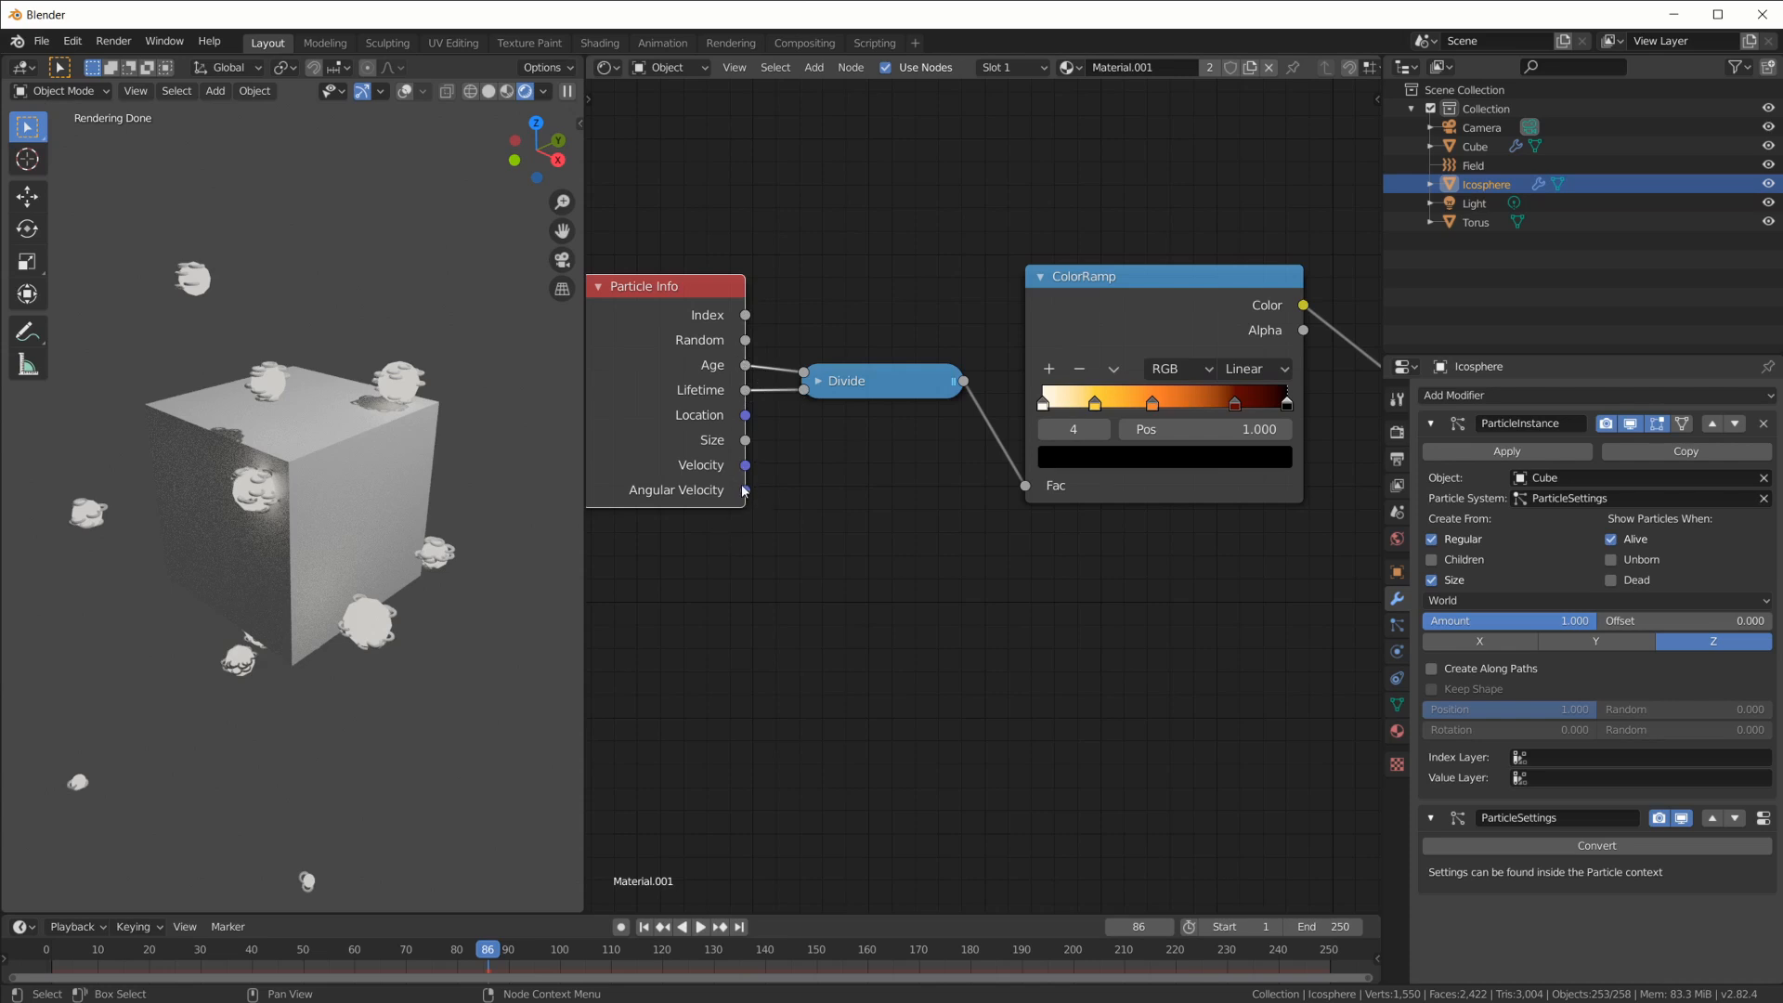
# Expand the Icosphere's vertex colour layer list in its mesh data, then return to its modifier settings
pyautogui.click(1400, 705)
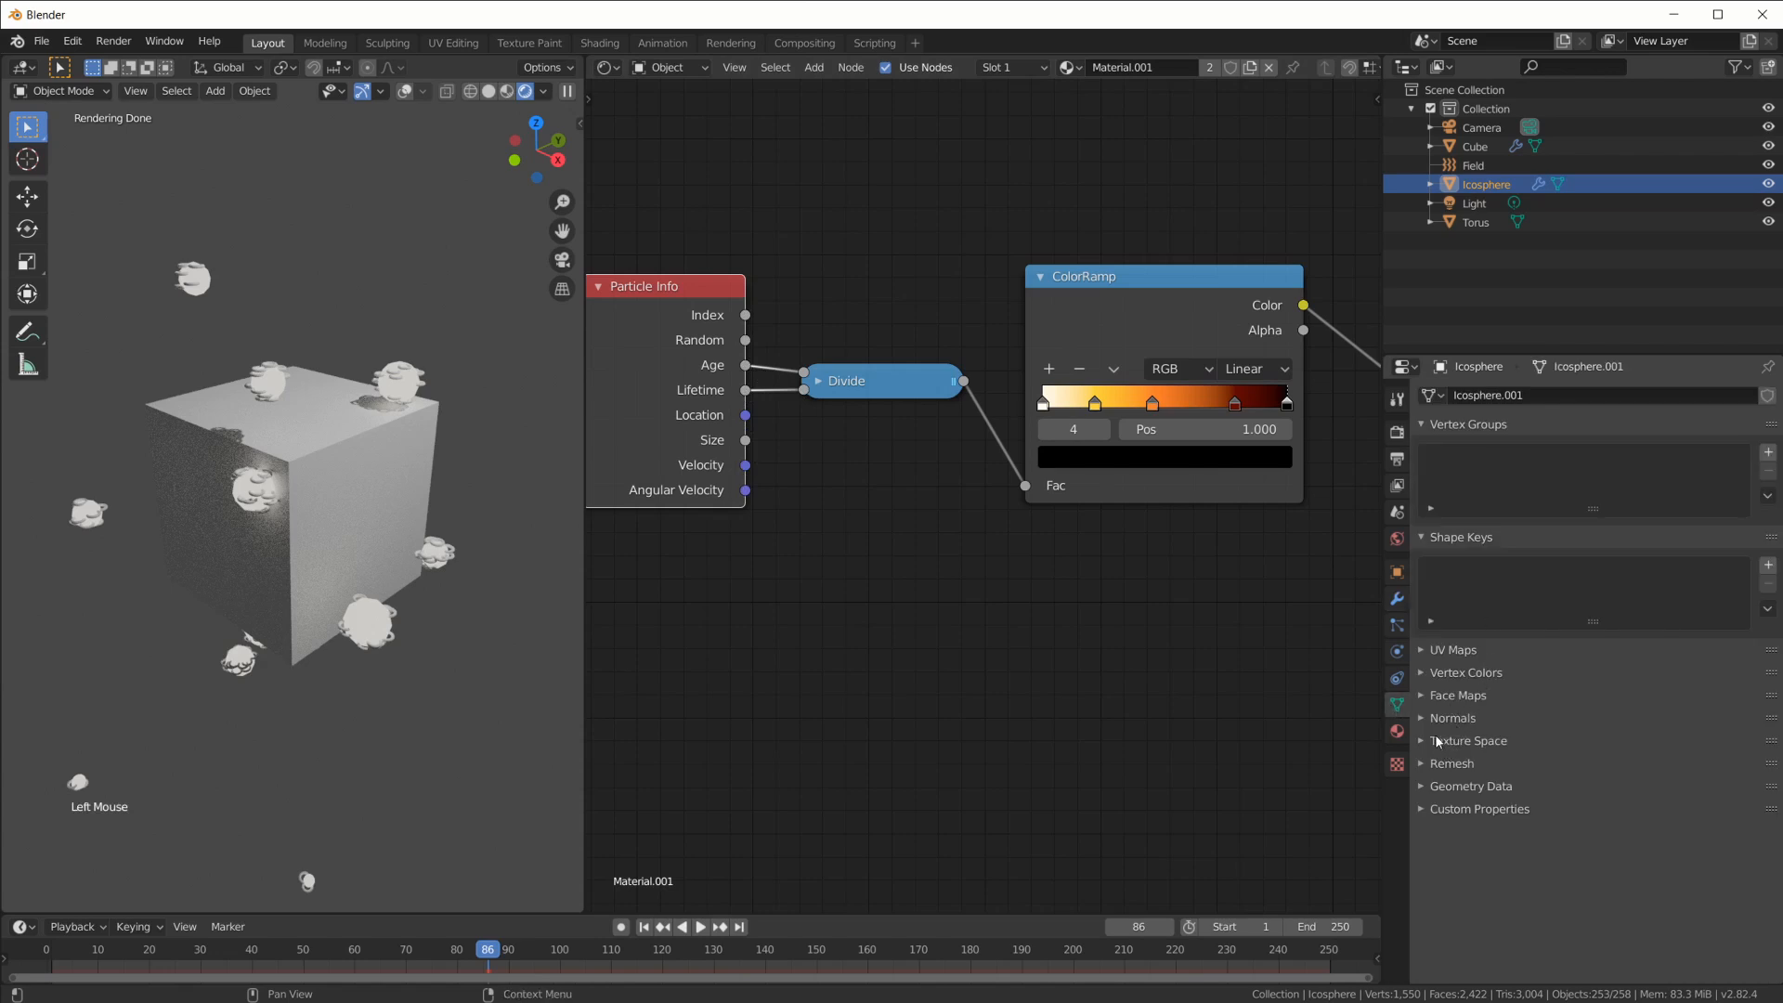
pyautogui.click(1426, 671)
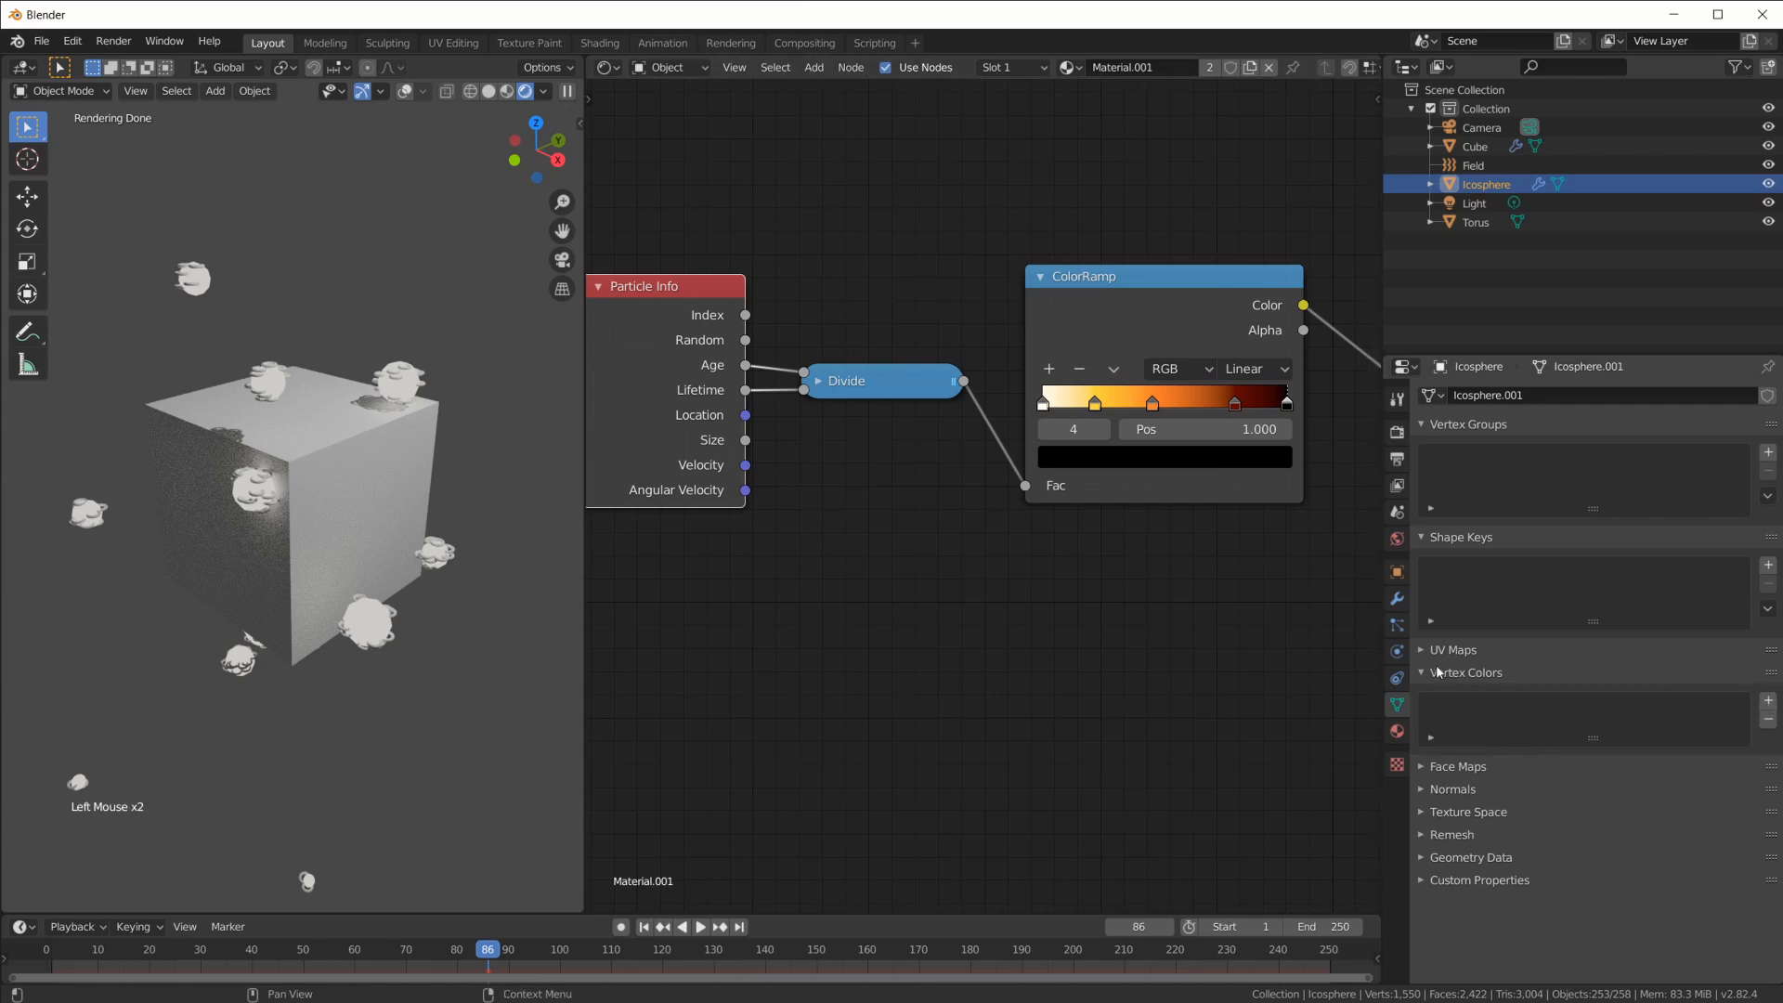
pyautogui.click(1396, 599)
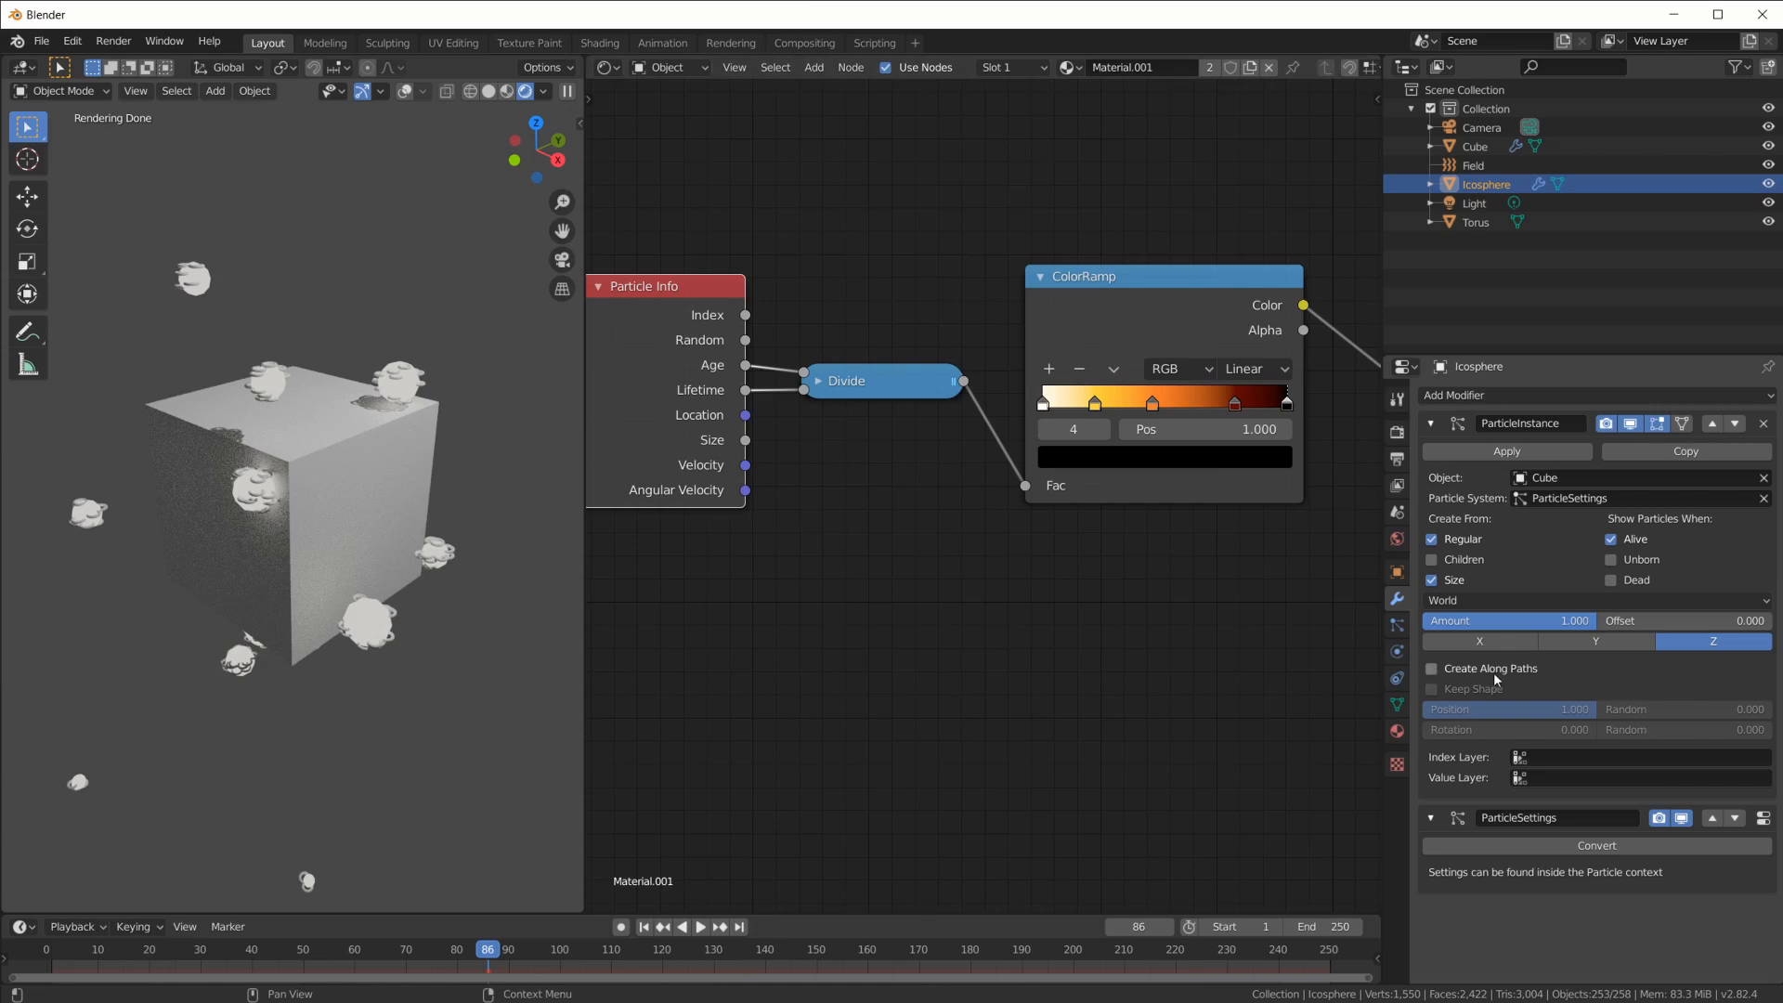
pyautogui.click(771, 616)
pyautogui.scroll(-2, 884, 603)
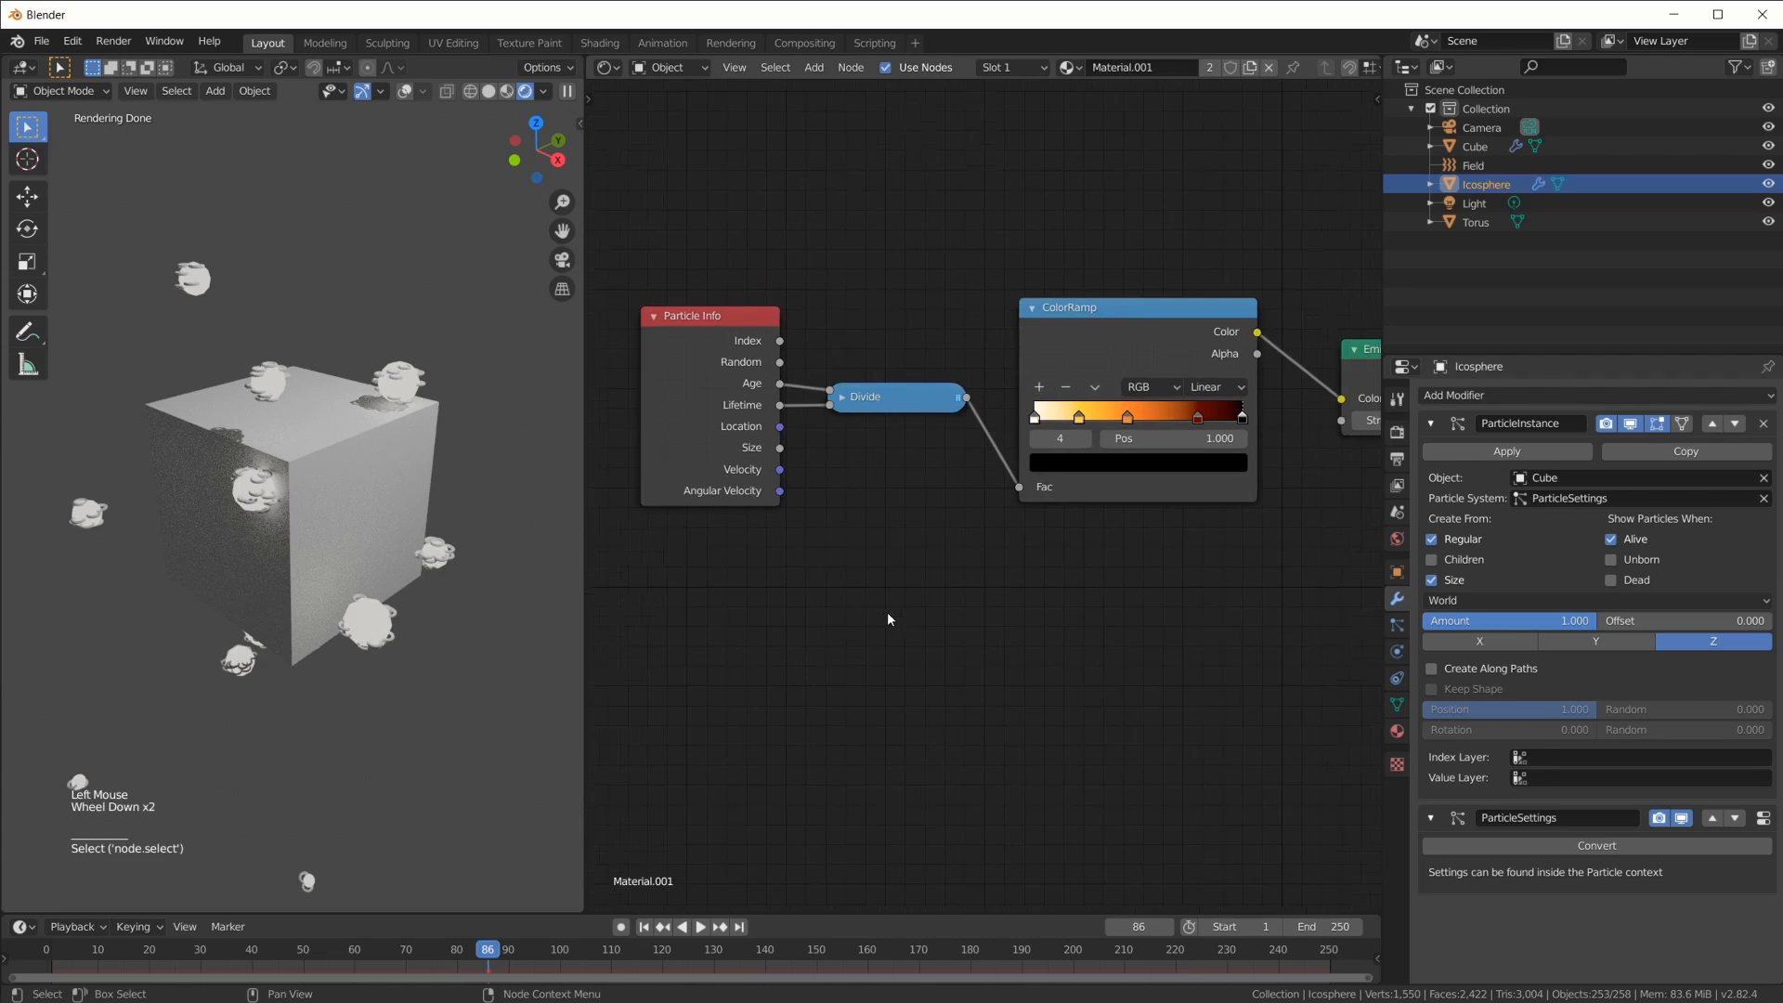
pyautogui.moveTo(731, 311)
pyautogui.mouseDown()
pyautogui.moveTo(735, 292)
pyautogui.moveTo(733, 317)
pyautogui.mouseUp()
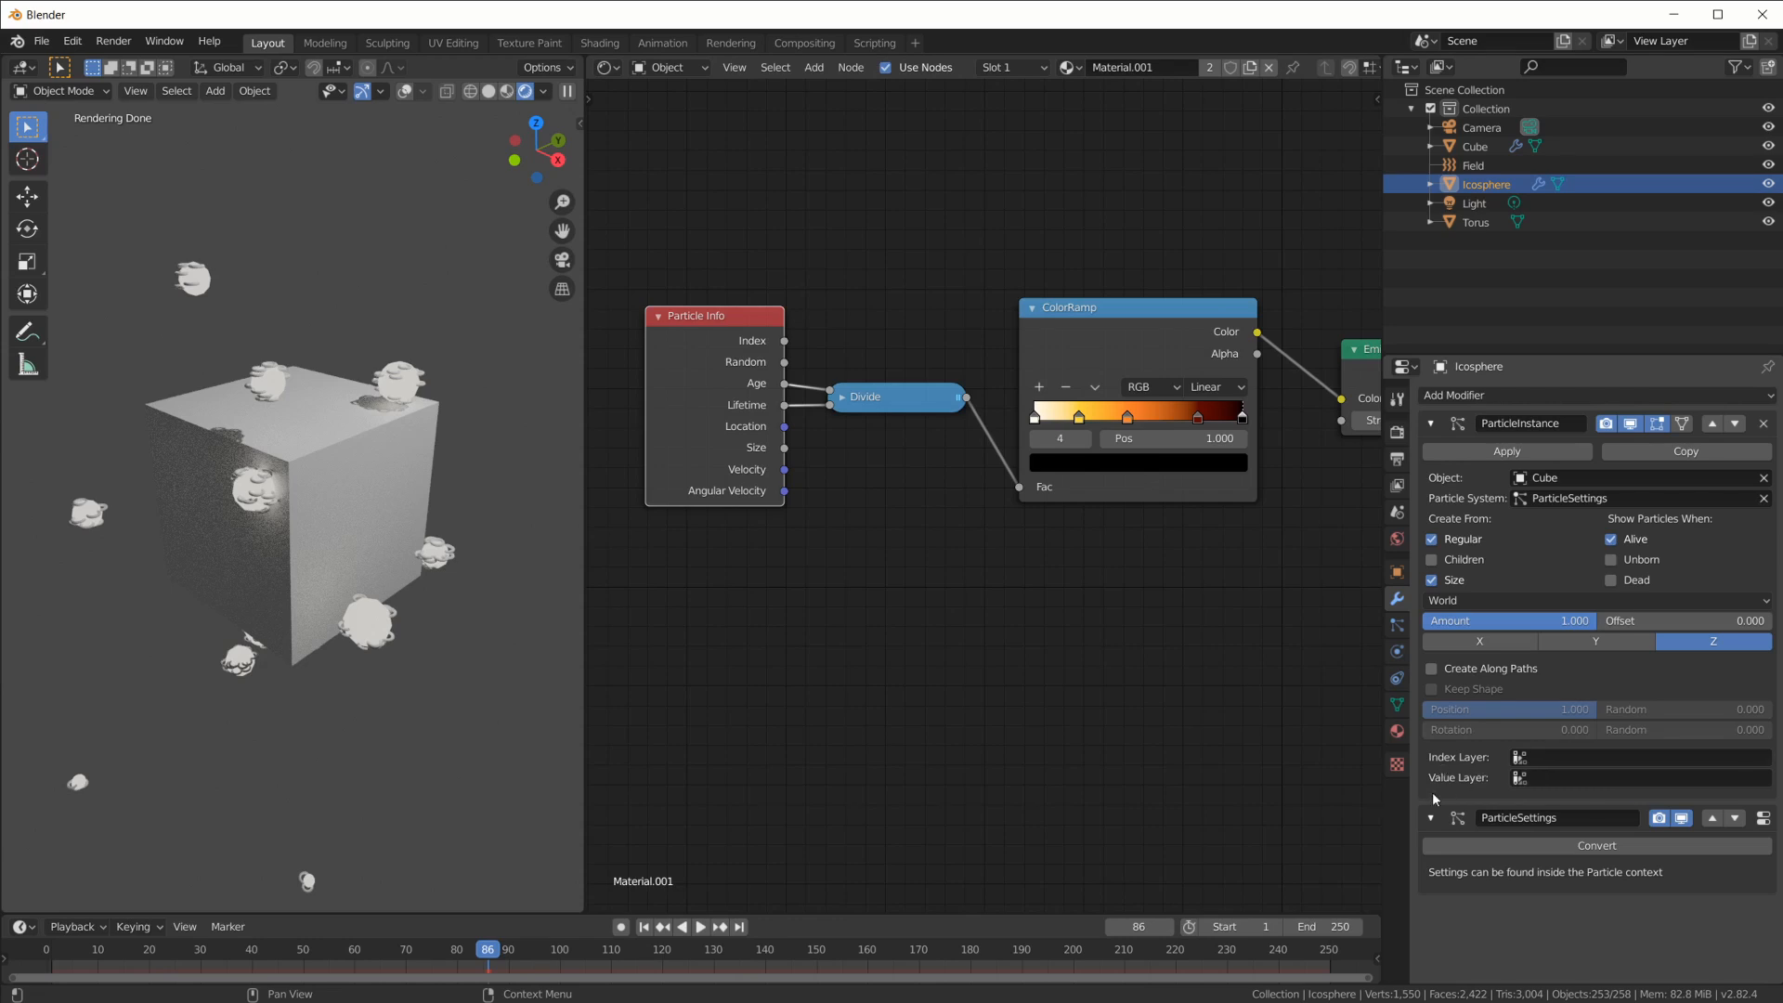
# Switch to the browser, read the Custom Data Layers section of the Particle Instance Modifier manual page, and return to Blender
pyautogui.hotkey('alt', 'Tab')
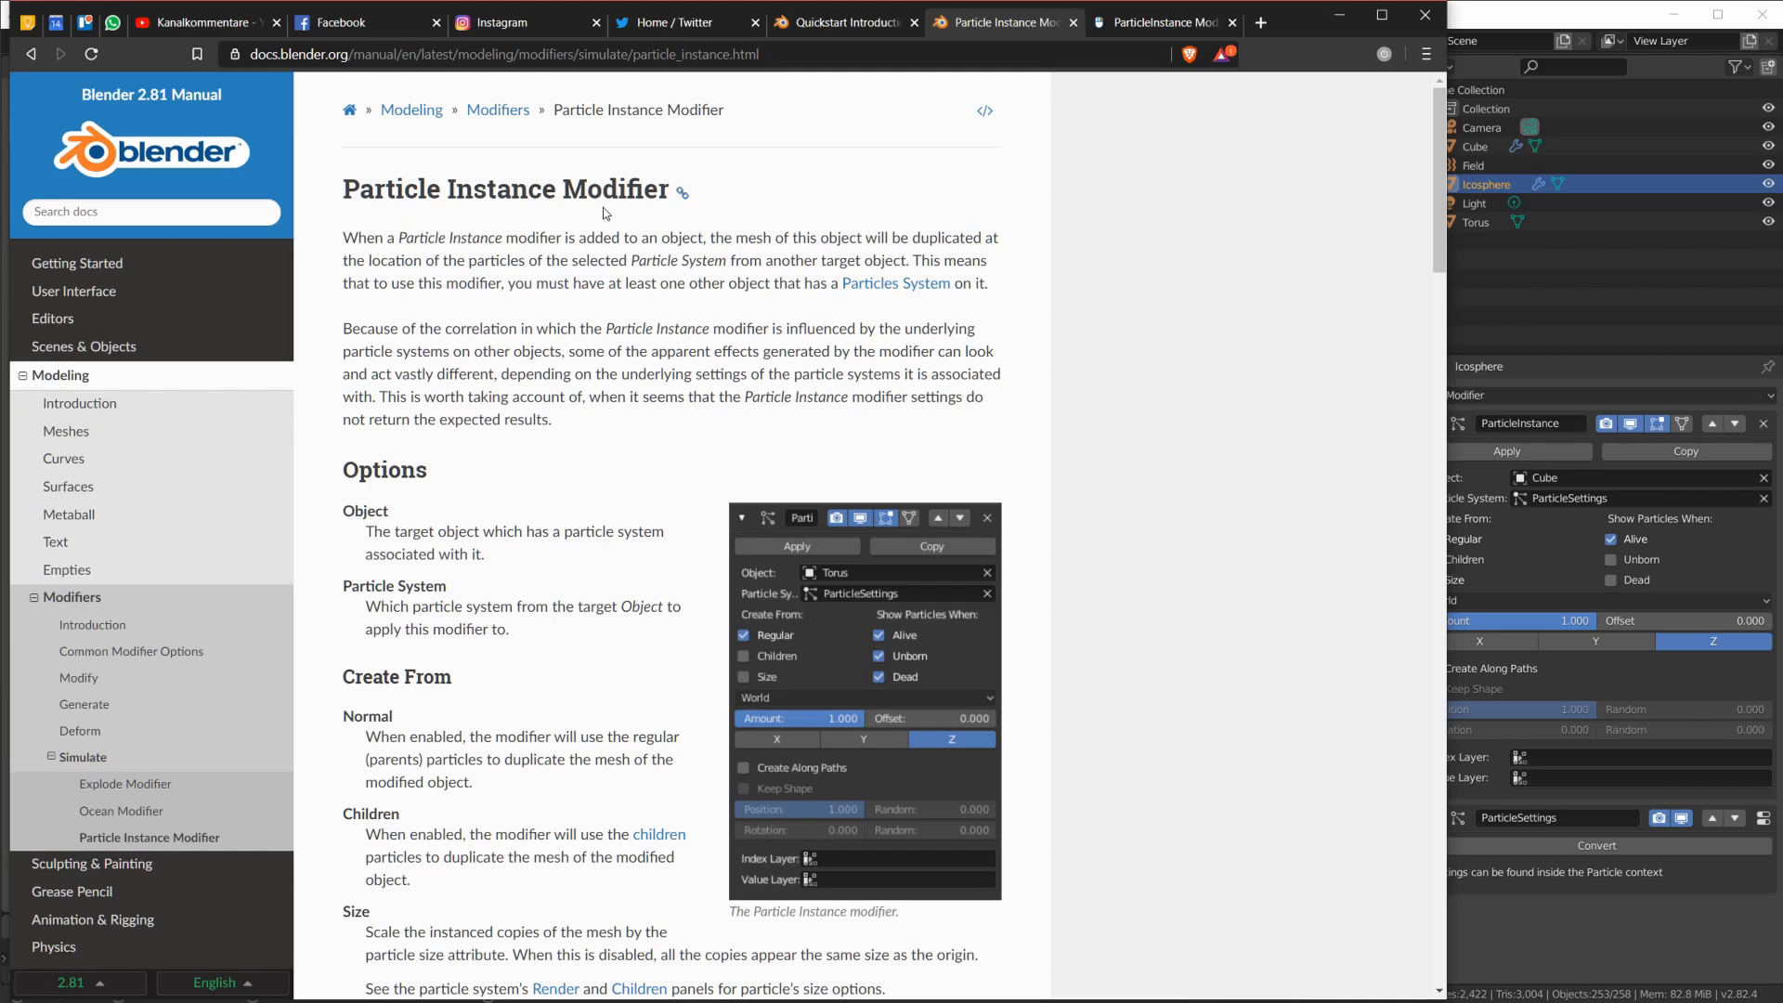
pyautogui.scroll(-9, 617, 594)
pyautogui.scroll(-15, 618, 599)
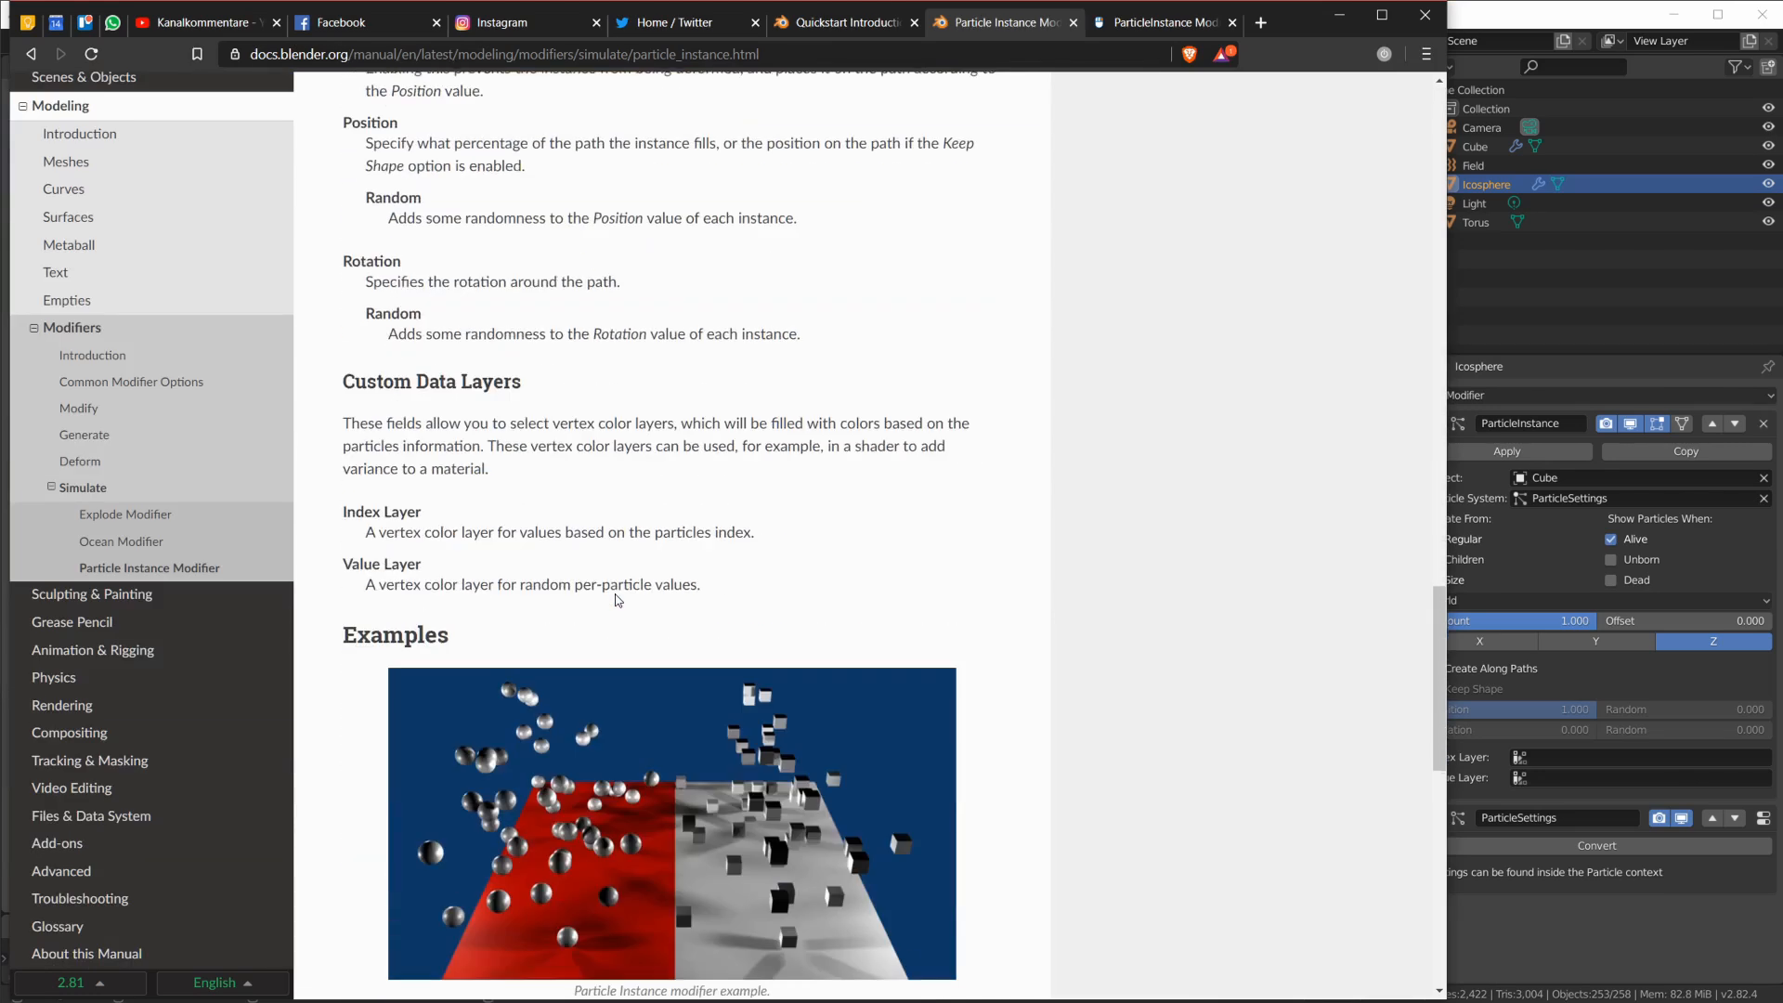
pyautogui.scroll(3, 431, 461)
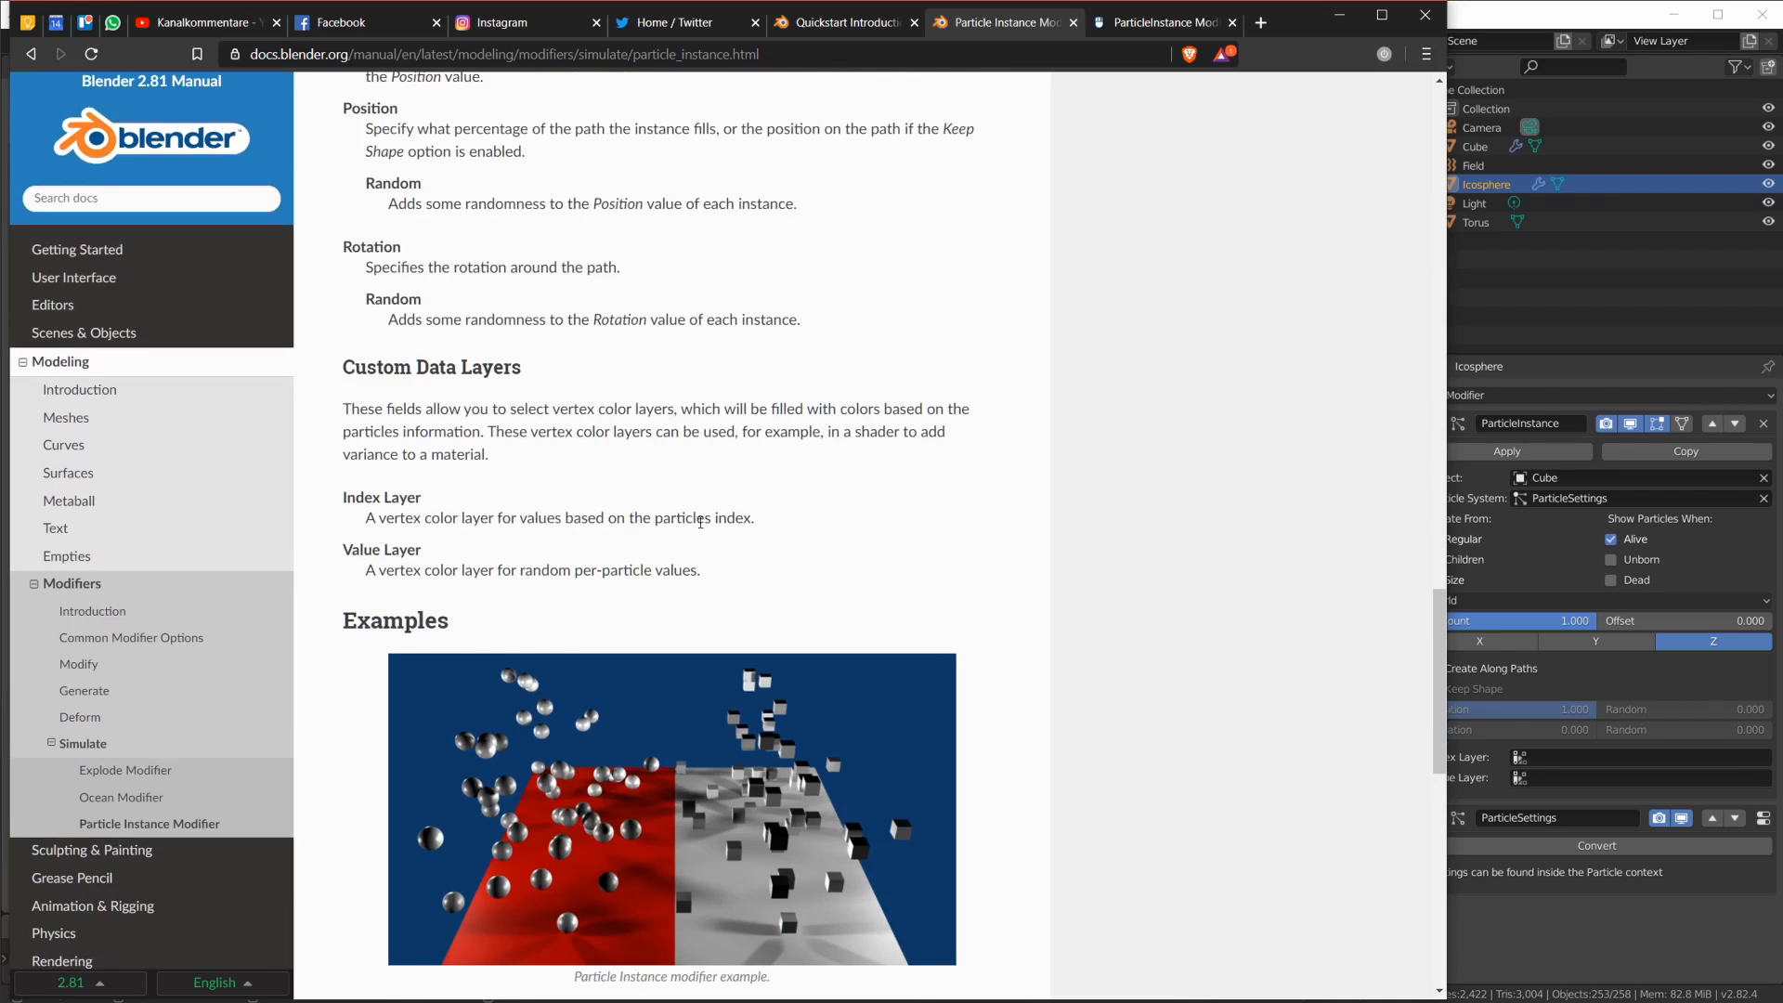
pyautogui.moveTo(761, 525); pyautogui.dragTo(574, 518)
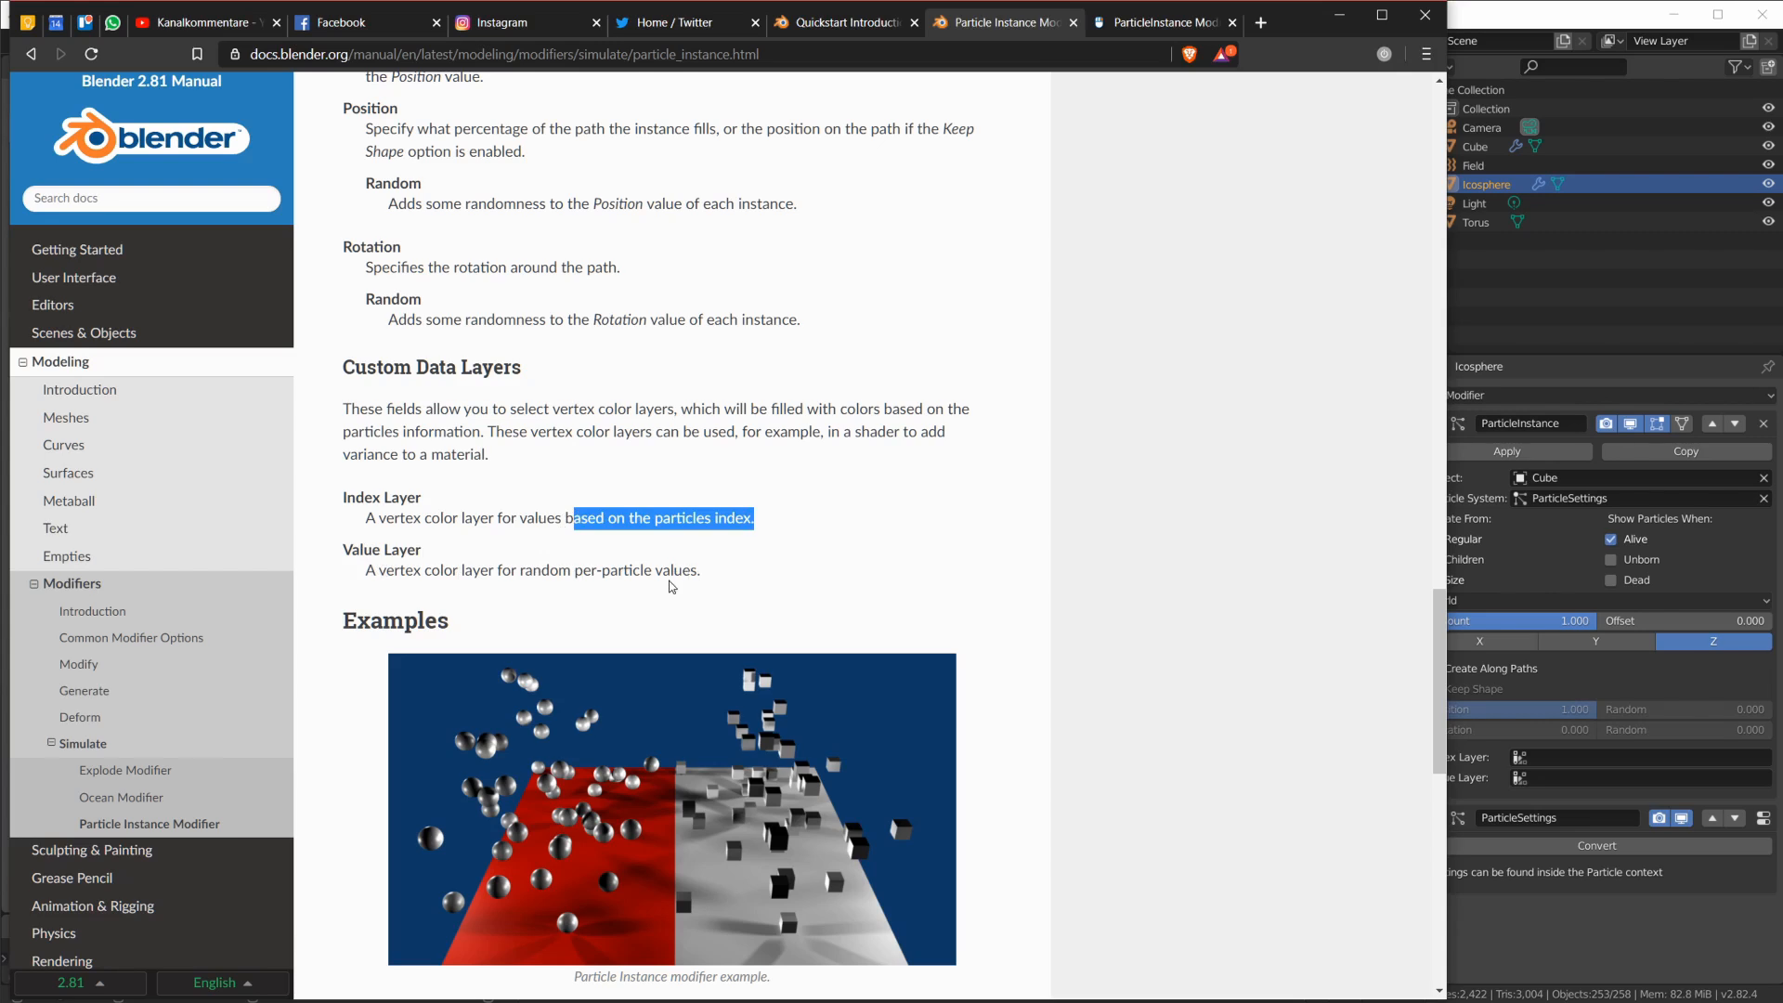
pyautogui.moveTo(352, 550); pyautogui.dragTo(384, 550)
pyautogui.click(396, 555)
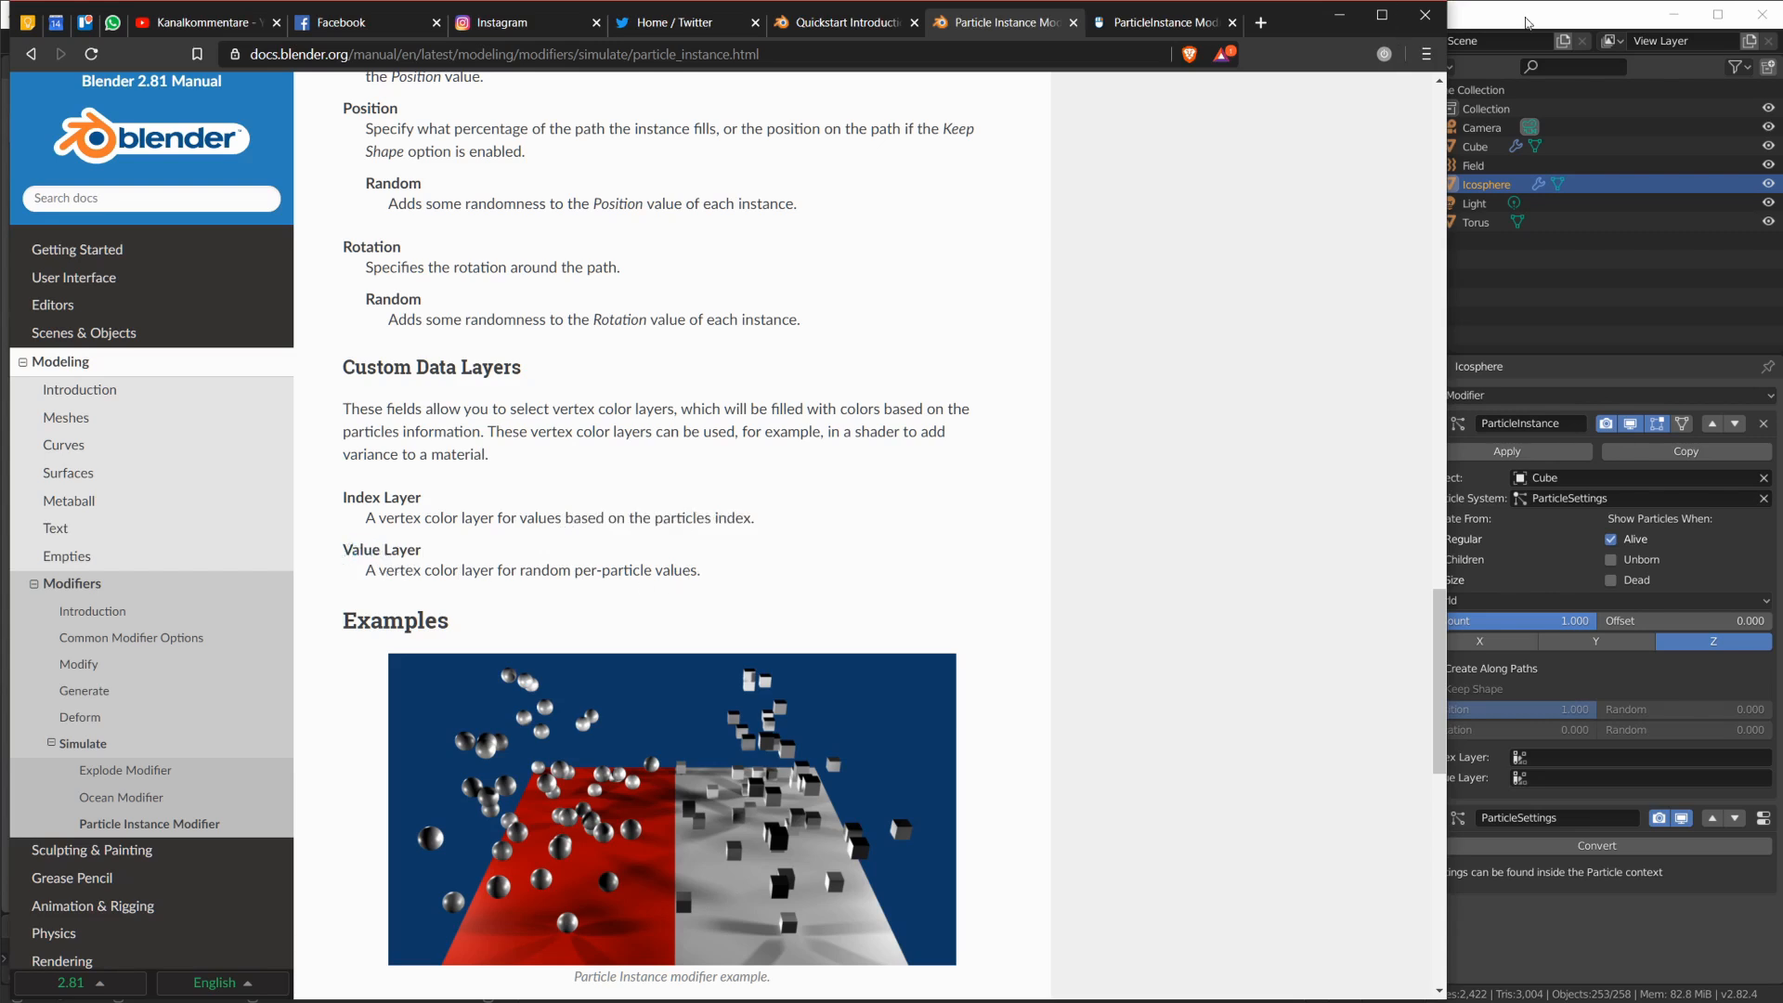
pyautogui.click(1525, 19)
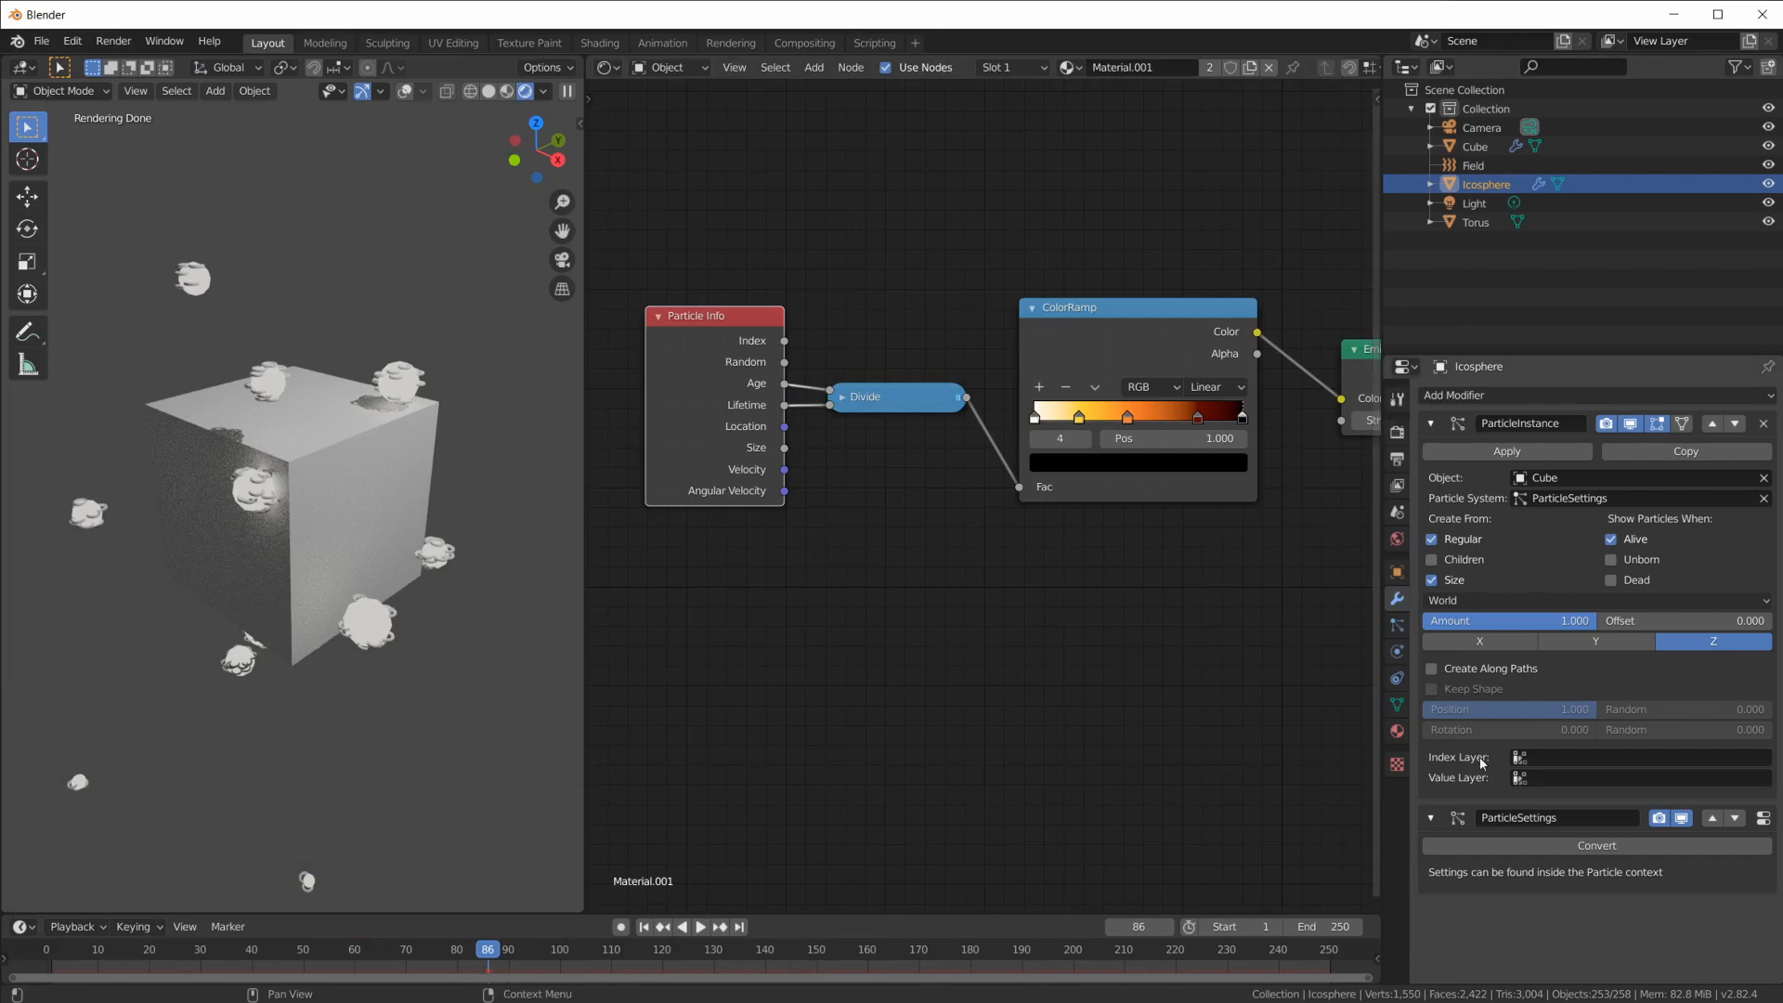
# Add a vertex colour layer to the Icosphere's mesh and name it rand
pyautogui.moveTo(786, 343); pyautogui.dragTo(880, 344)
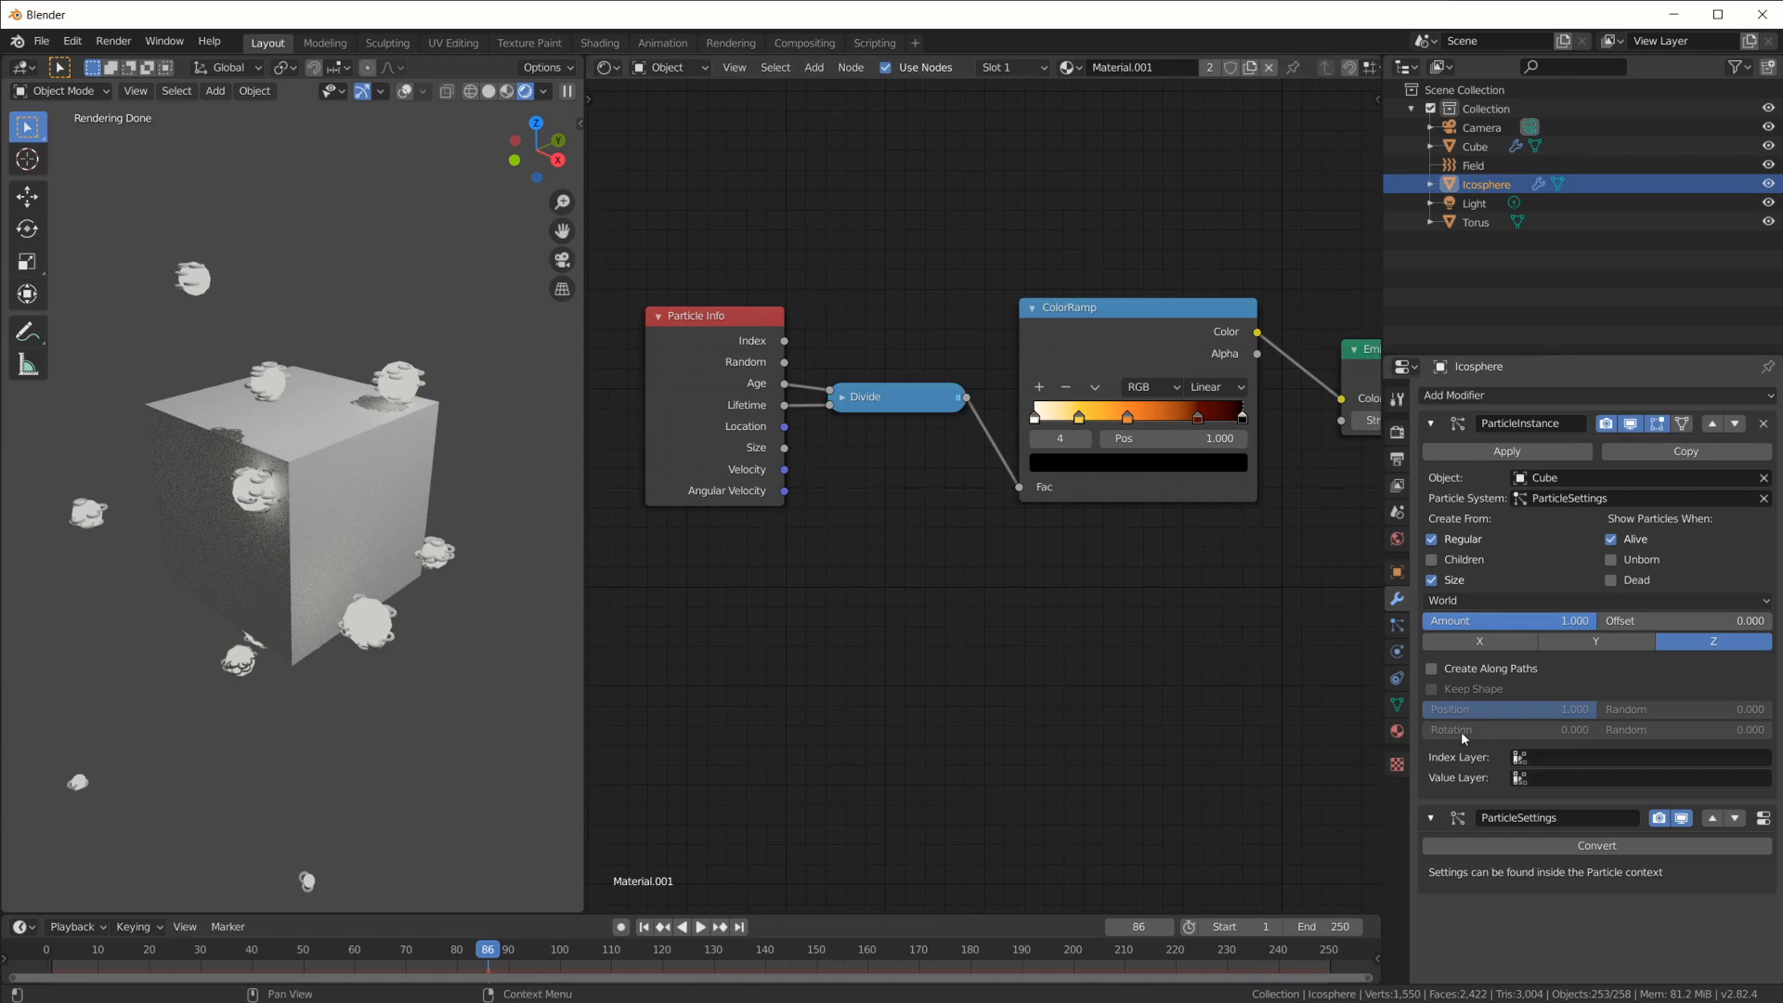
pyautogui.click(1397, 704)
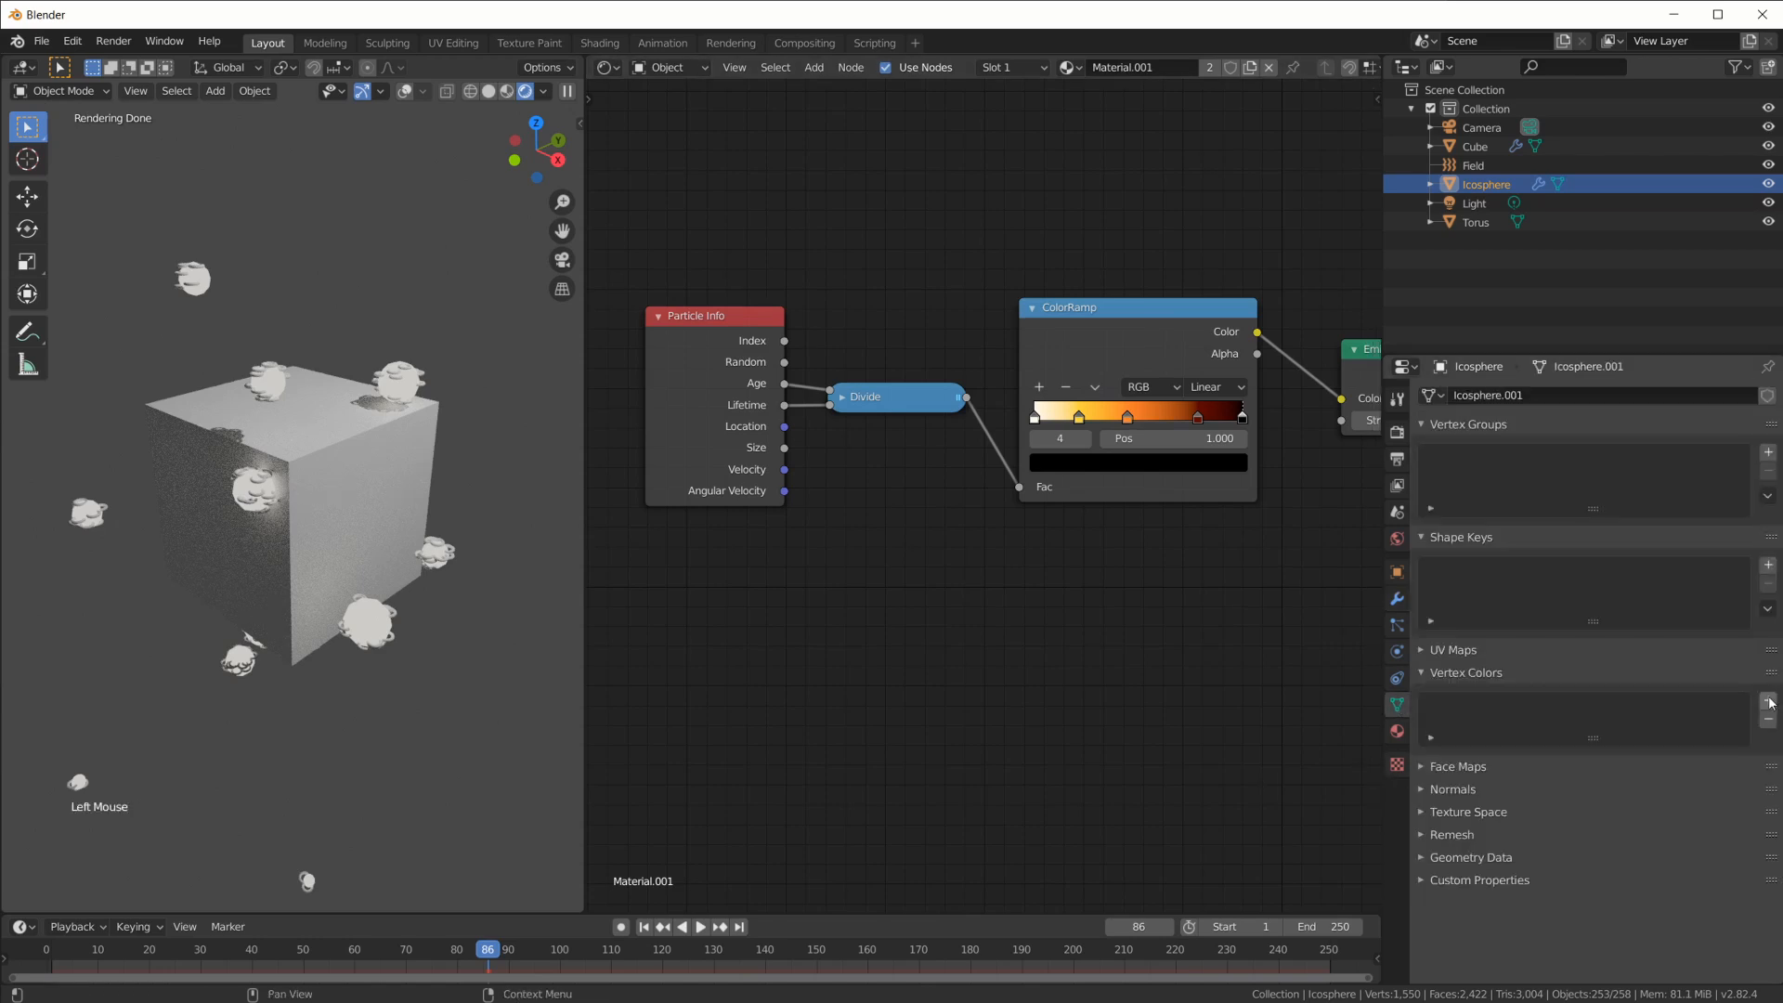
pyautogui.click(1768, 700)
pyautogui.doubleClick(1501, 706)
pyautogui.write('rand')
pyautogui.press('Return')
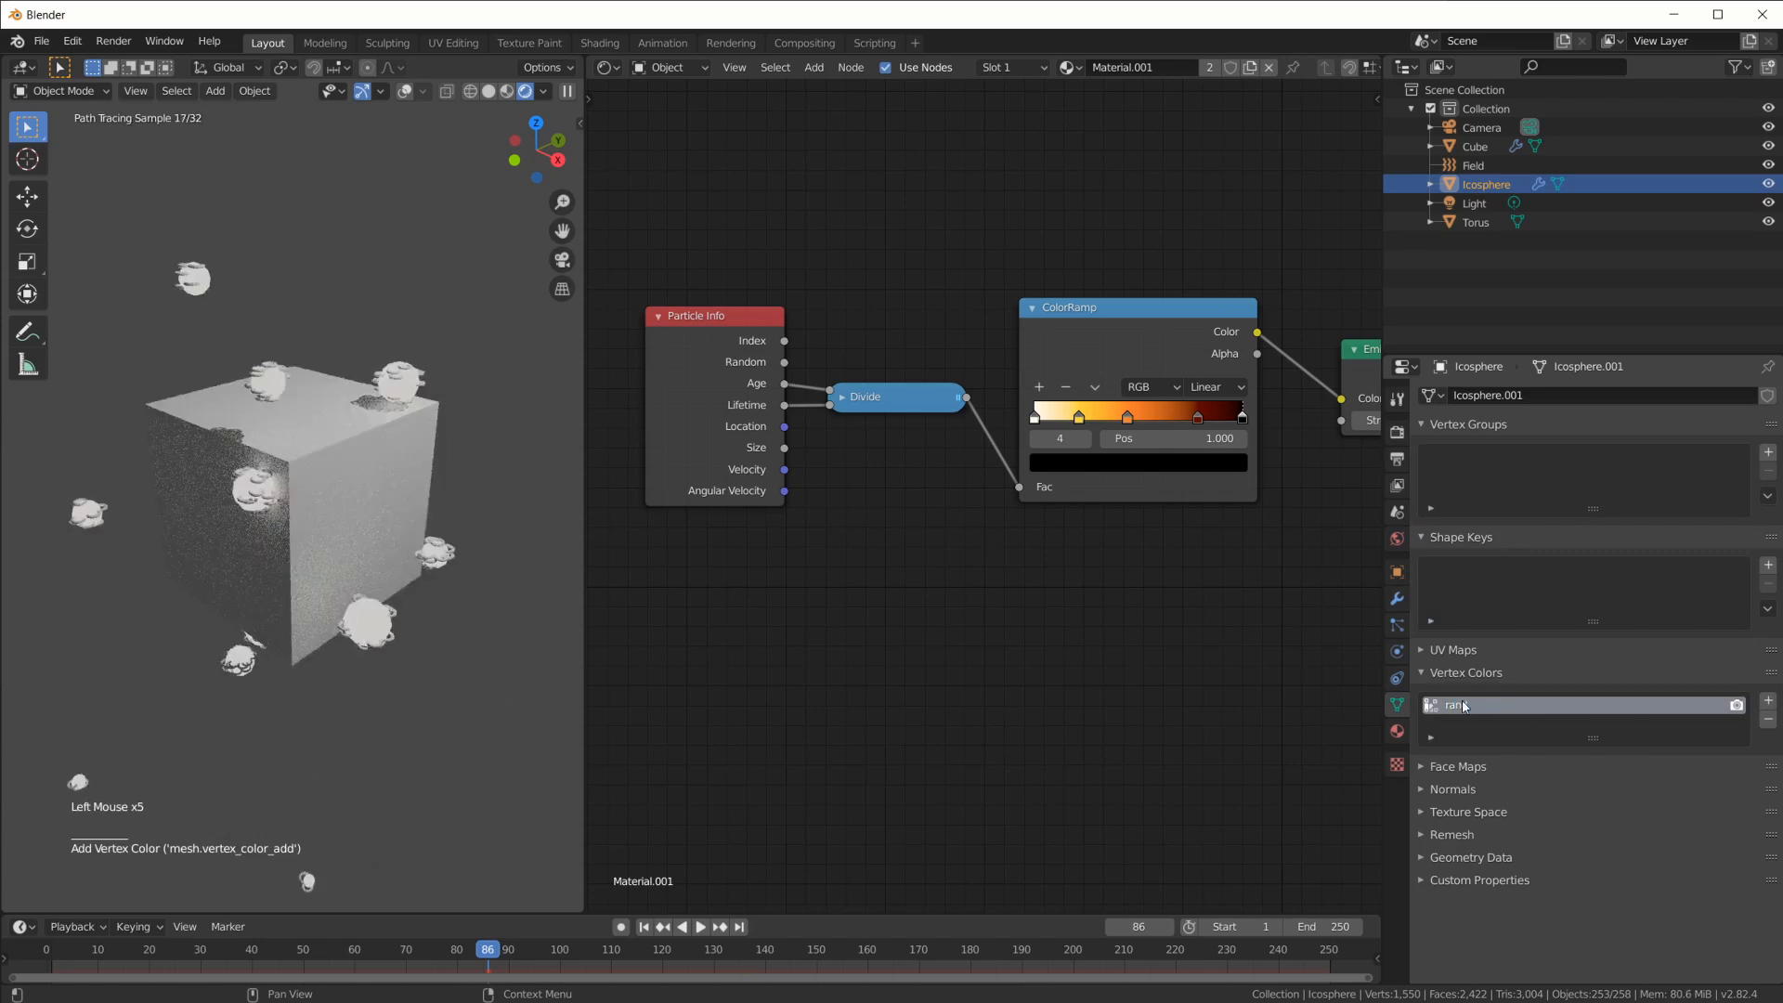
# Set the Value Layer of the Icosphere's ParticleInstance modifier to the rand vertex colour layer
pyautogui.click(1396, 598)
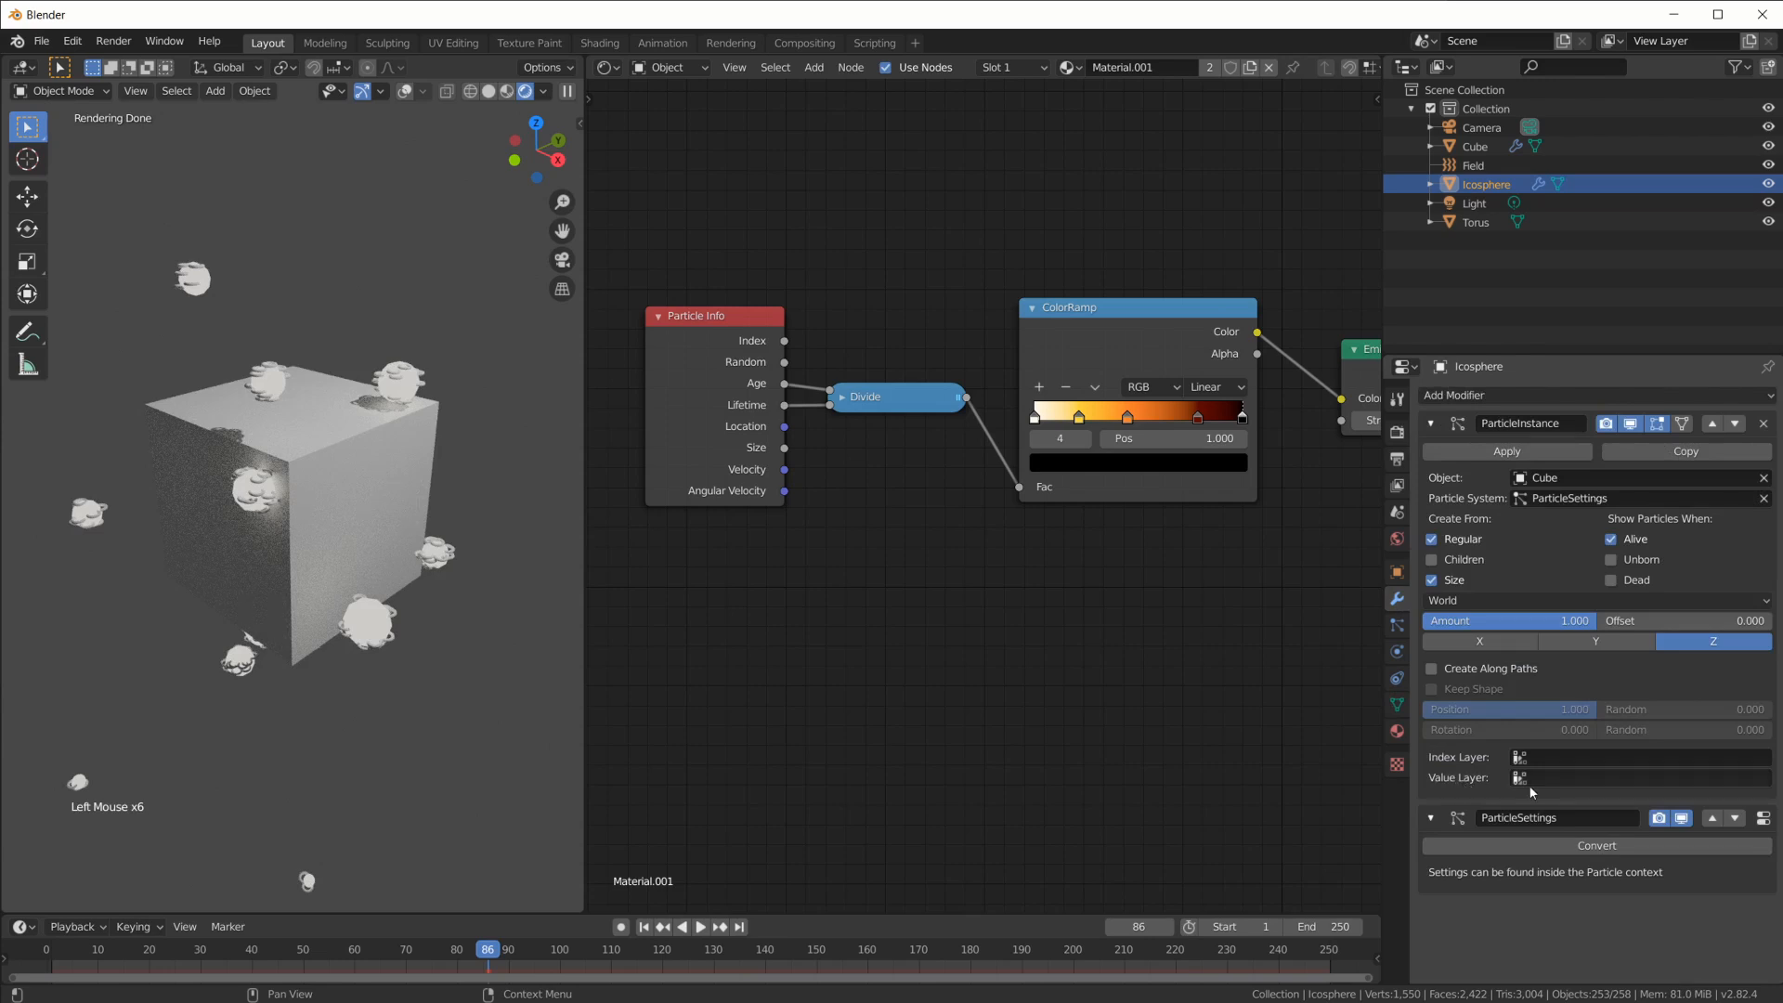
pyautogui.click(1585, 777)
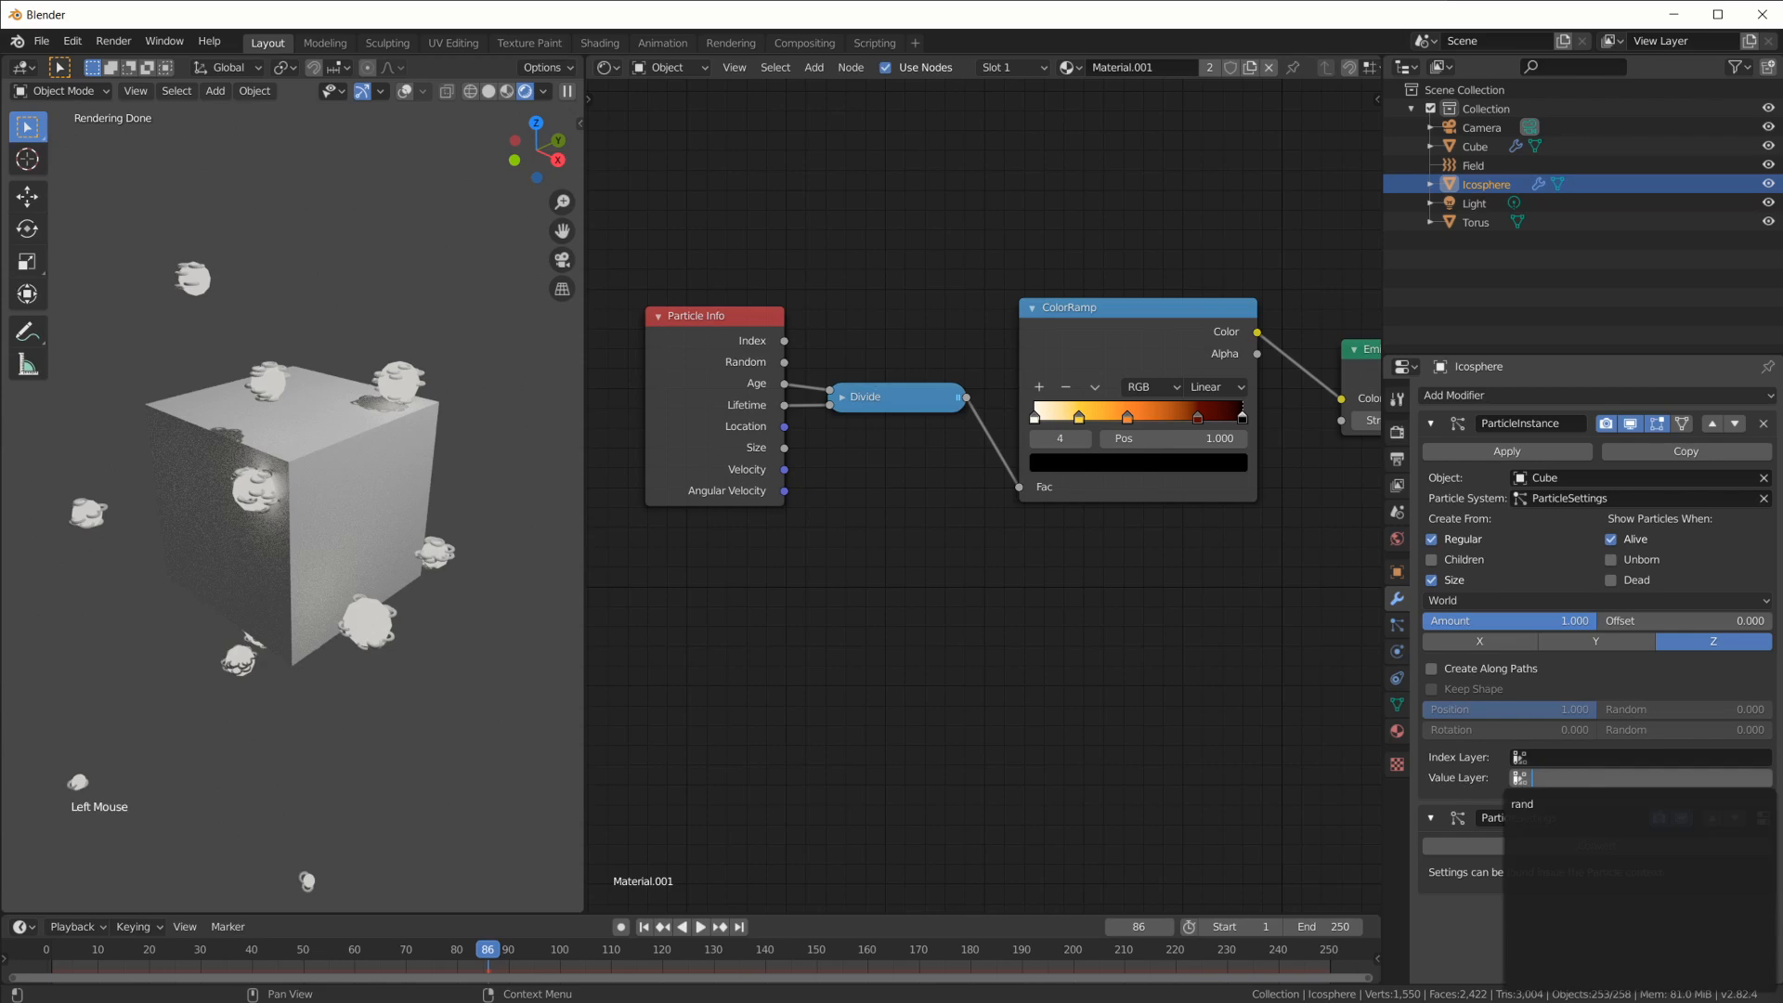
pyautogui.press('Escape')
pyautogui.moveTo(784, 363); pyautogui.dragTo(845, 349)
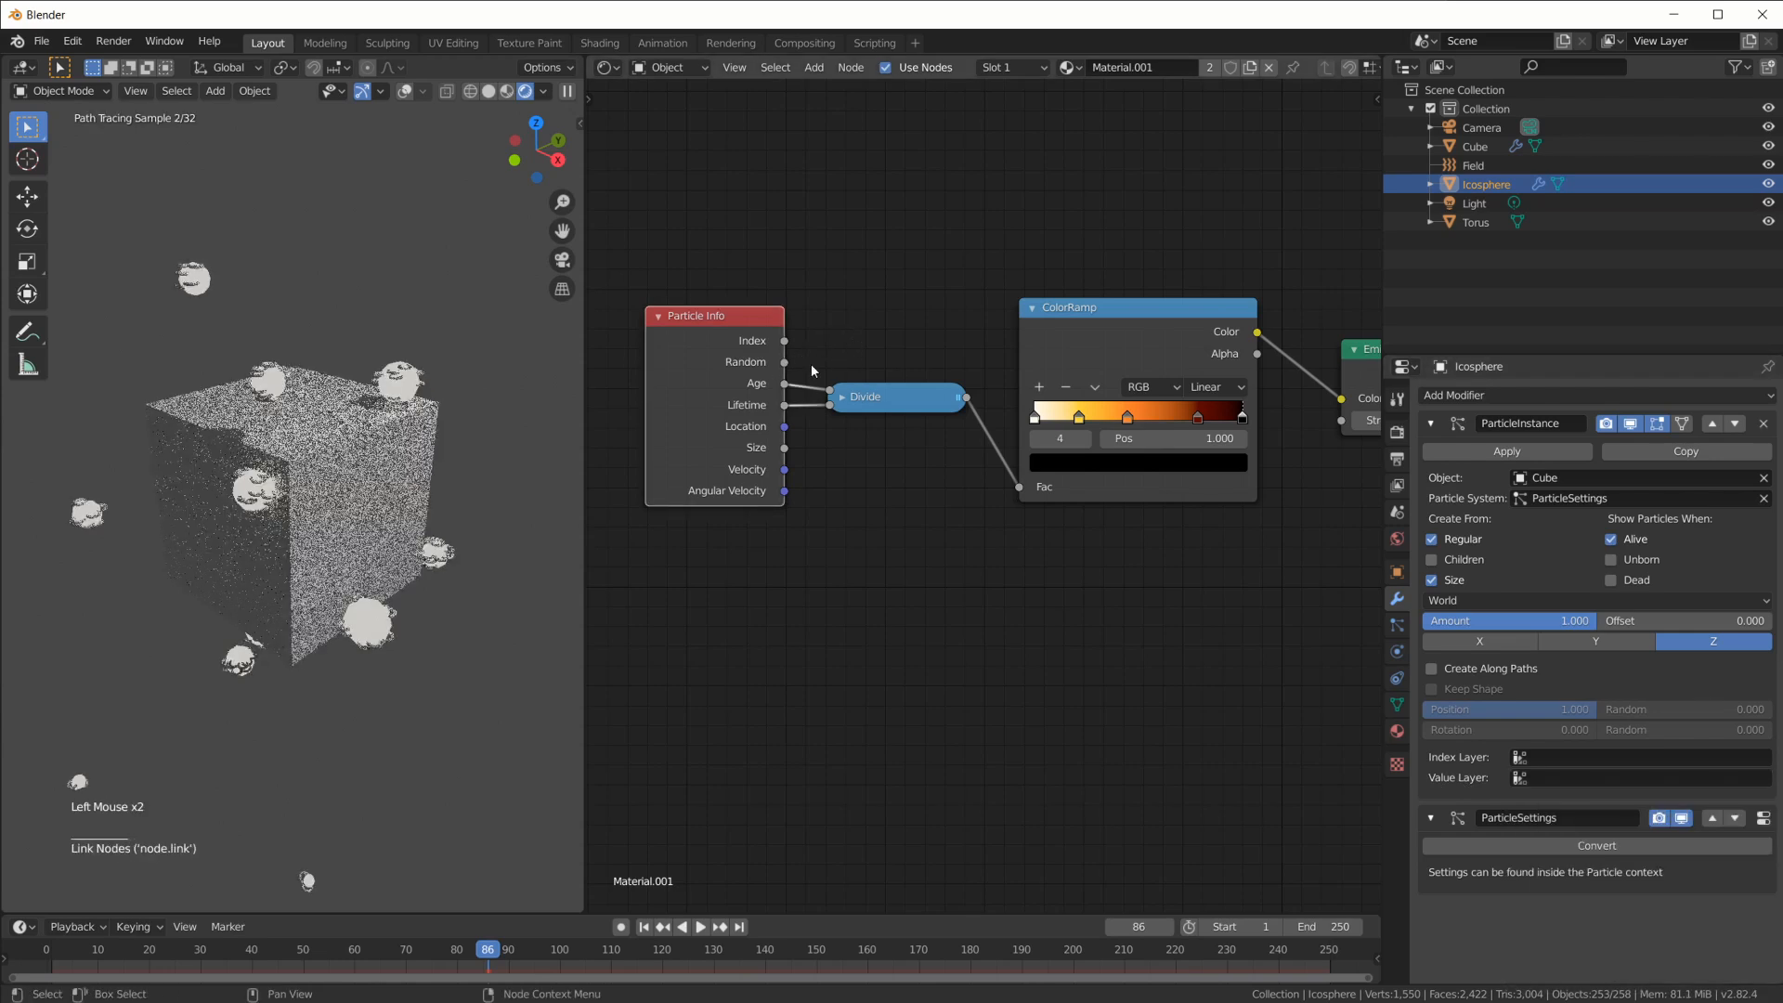
pyautogui.click(1563, 778)
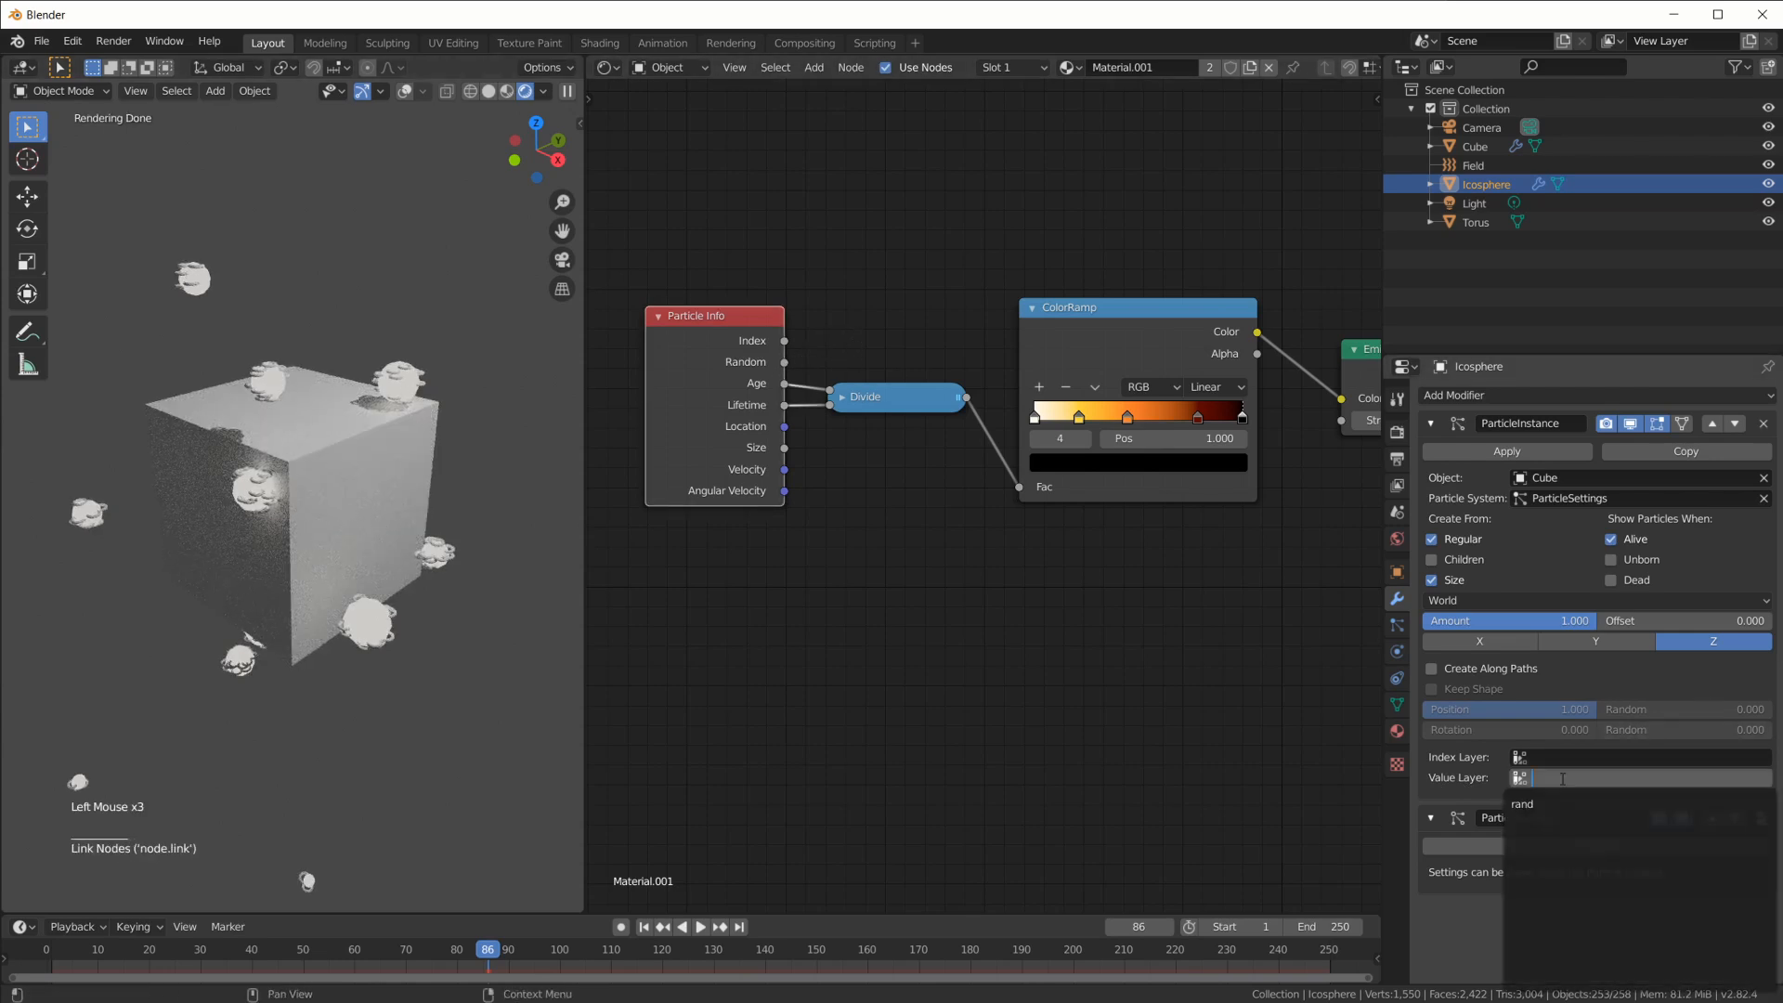
pyautogui.click(1547, 804)
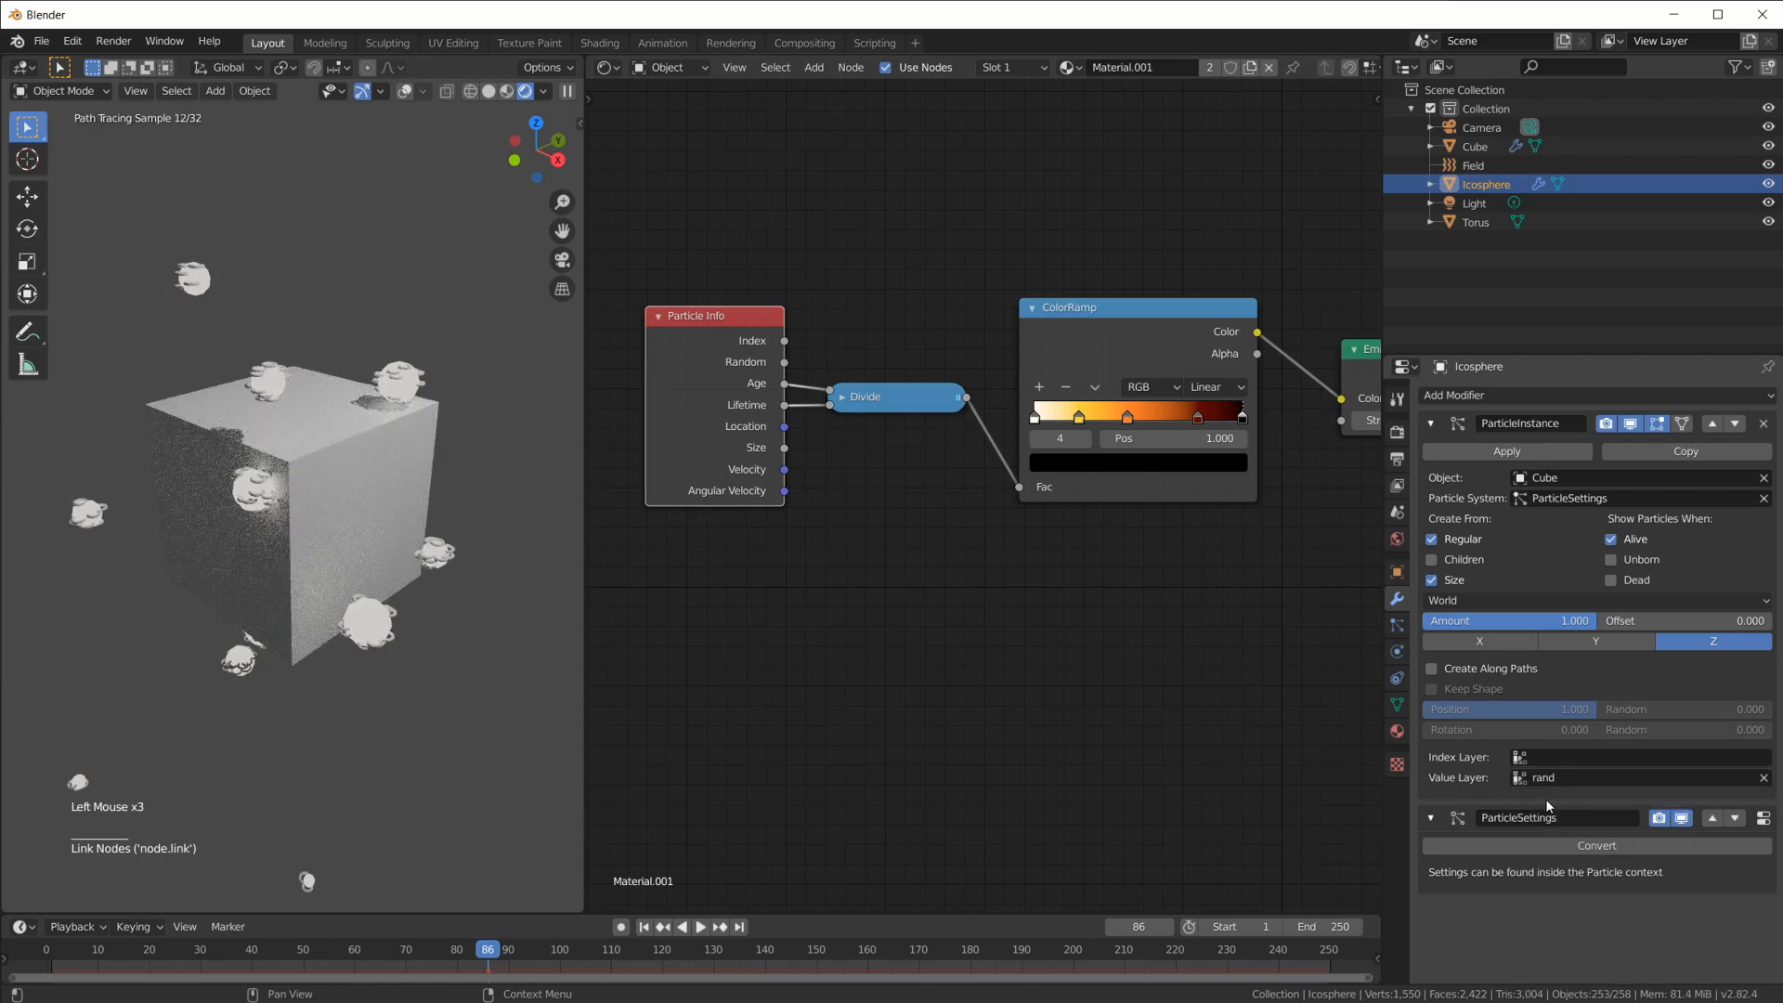
pyautogui.click(1398, 704)
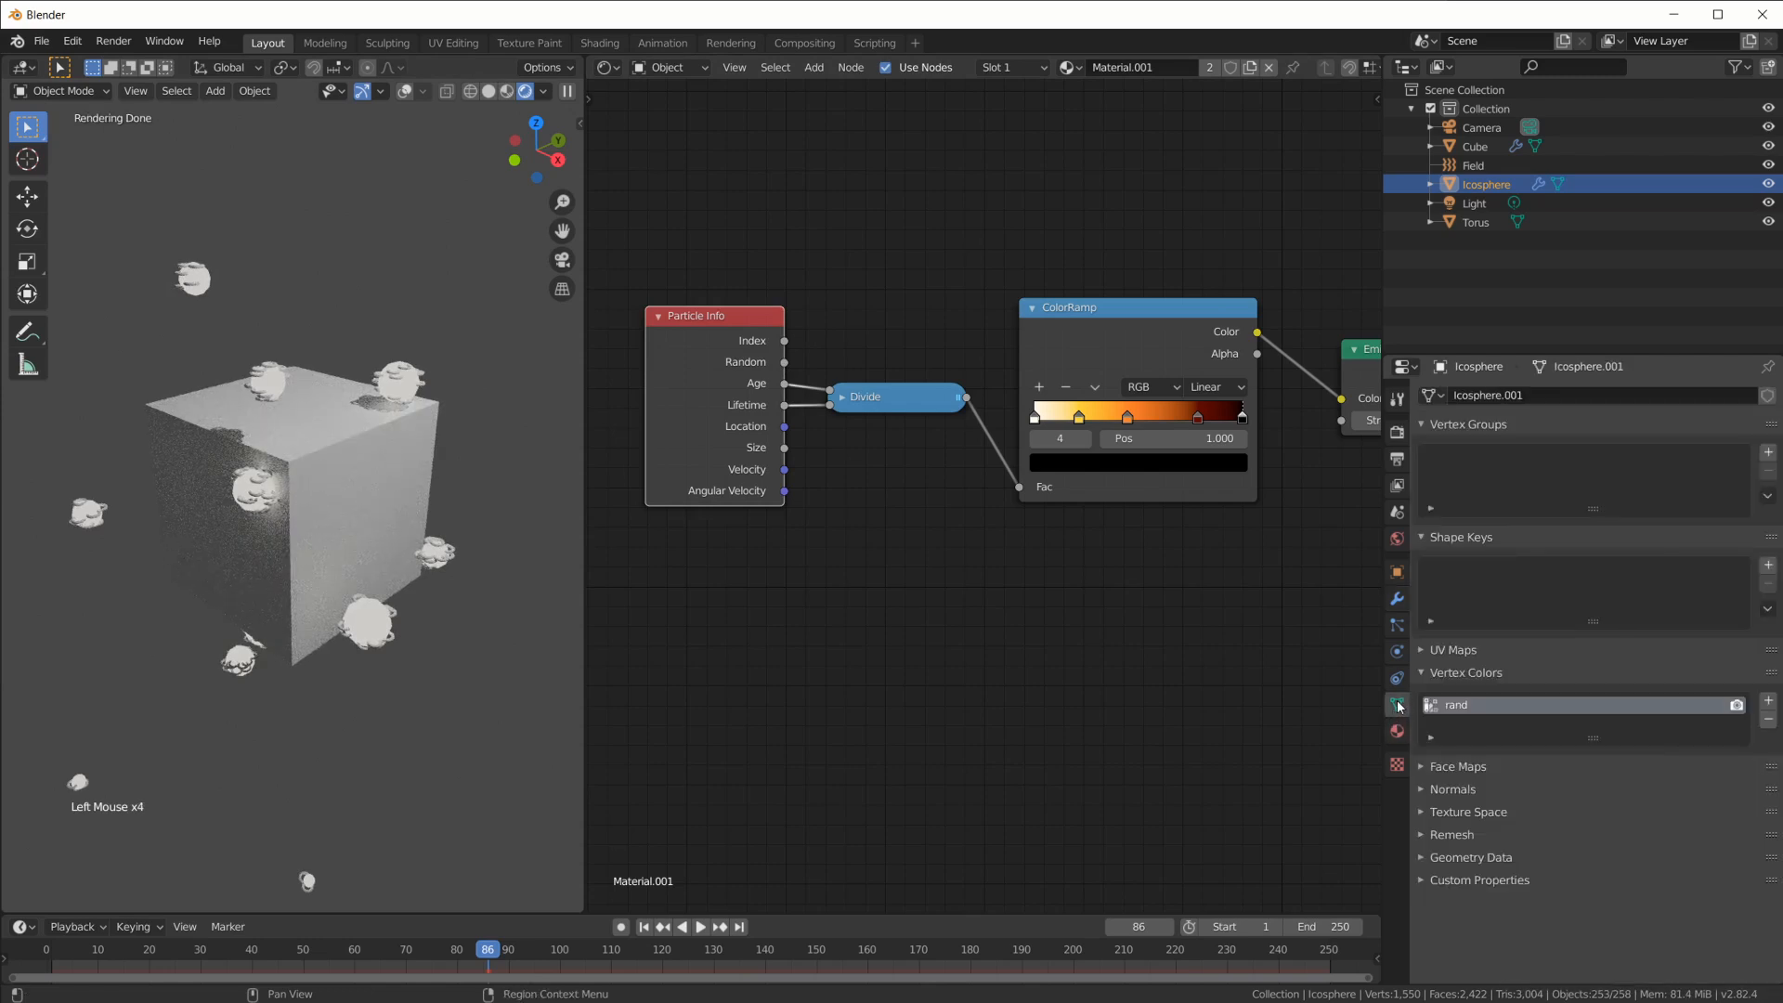
pyautogui.click(1396, 599)
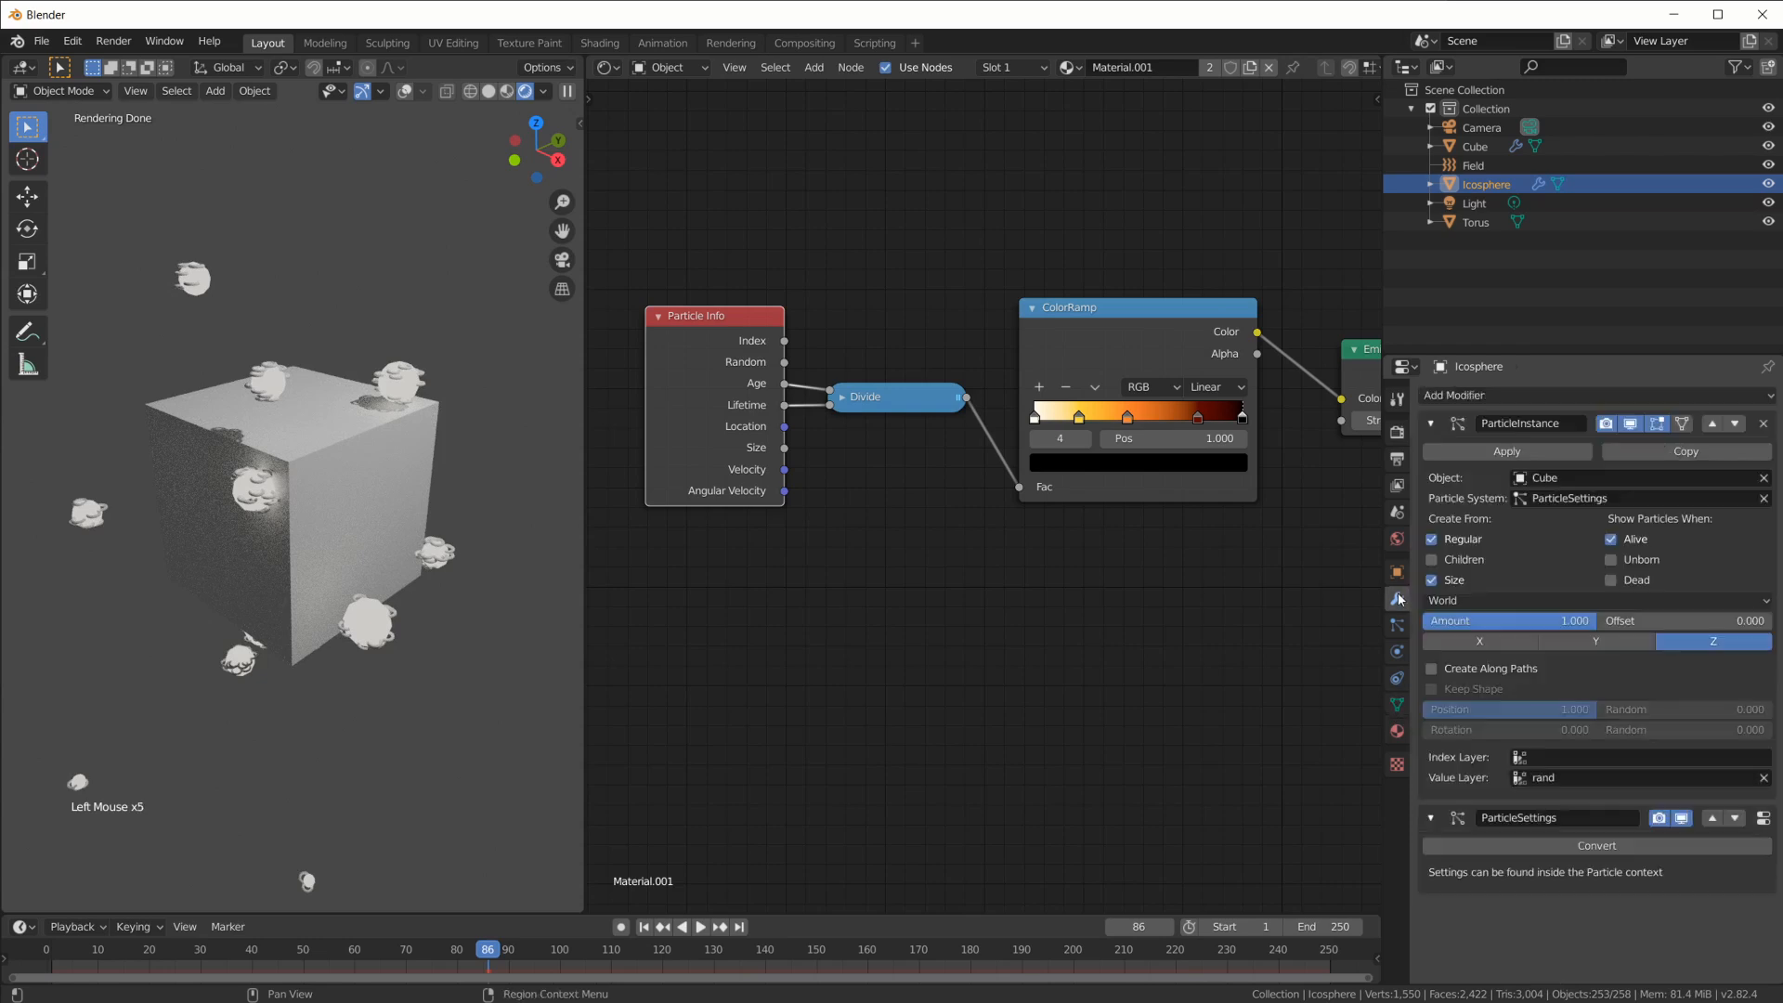
# Add an Attribute node with the name rand and link its Color output to the Emission node's Color input
pyautogui.click(860, 628)
pyautogui.click(747, 627)
pyautogui.hotkey('shift', 'a')
pyautogui.moveTo(704, 637)
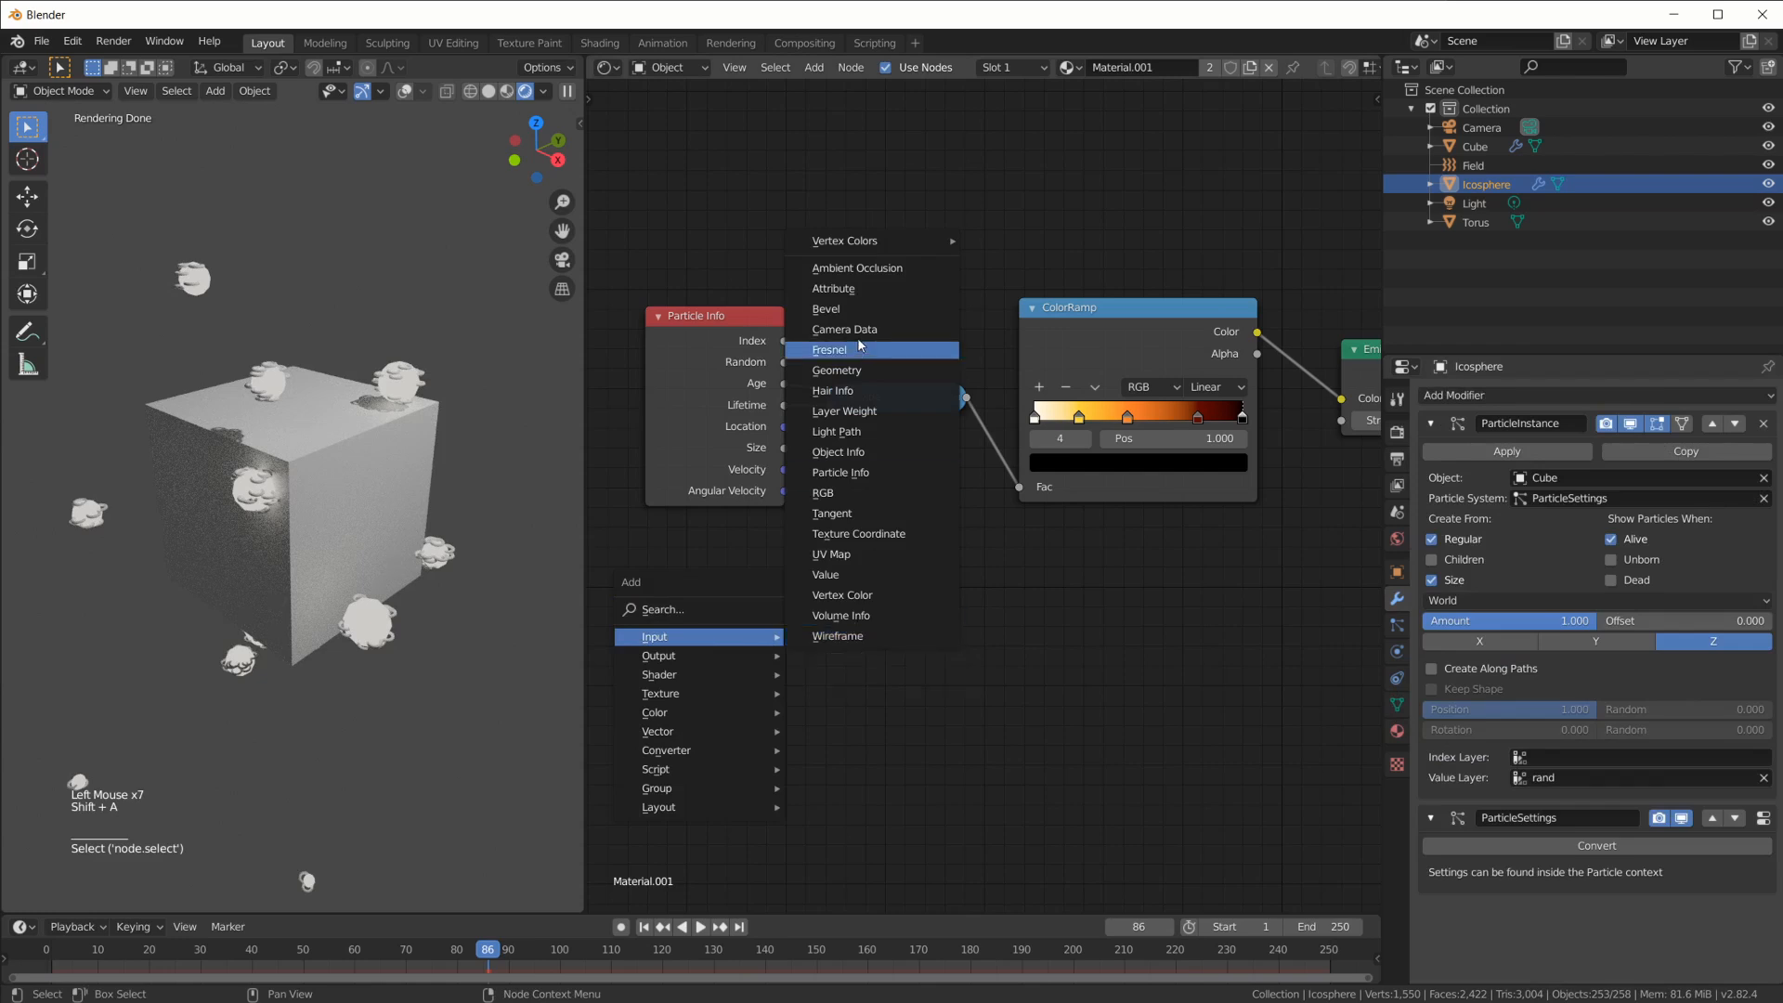
pyautogui.click(833, 288)
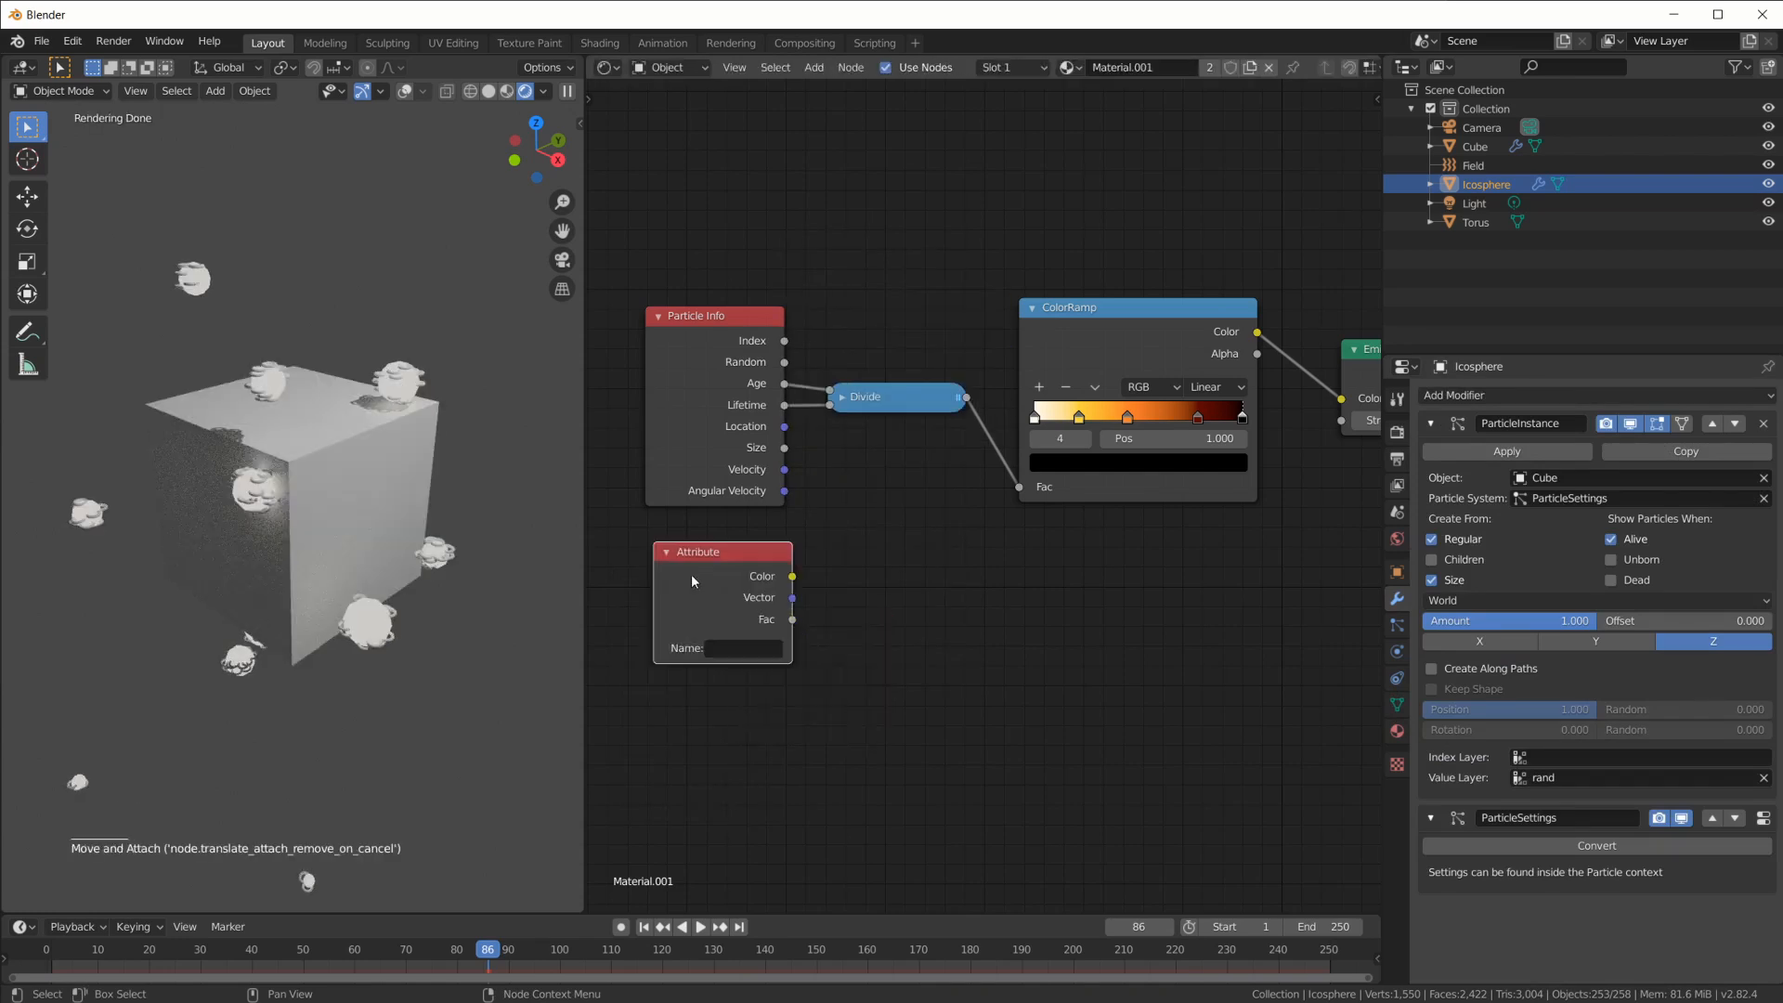
pyautogui.click(751, 649)
pyautogui.write('rand')
pyautogui.press('Return')
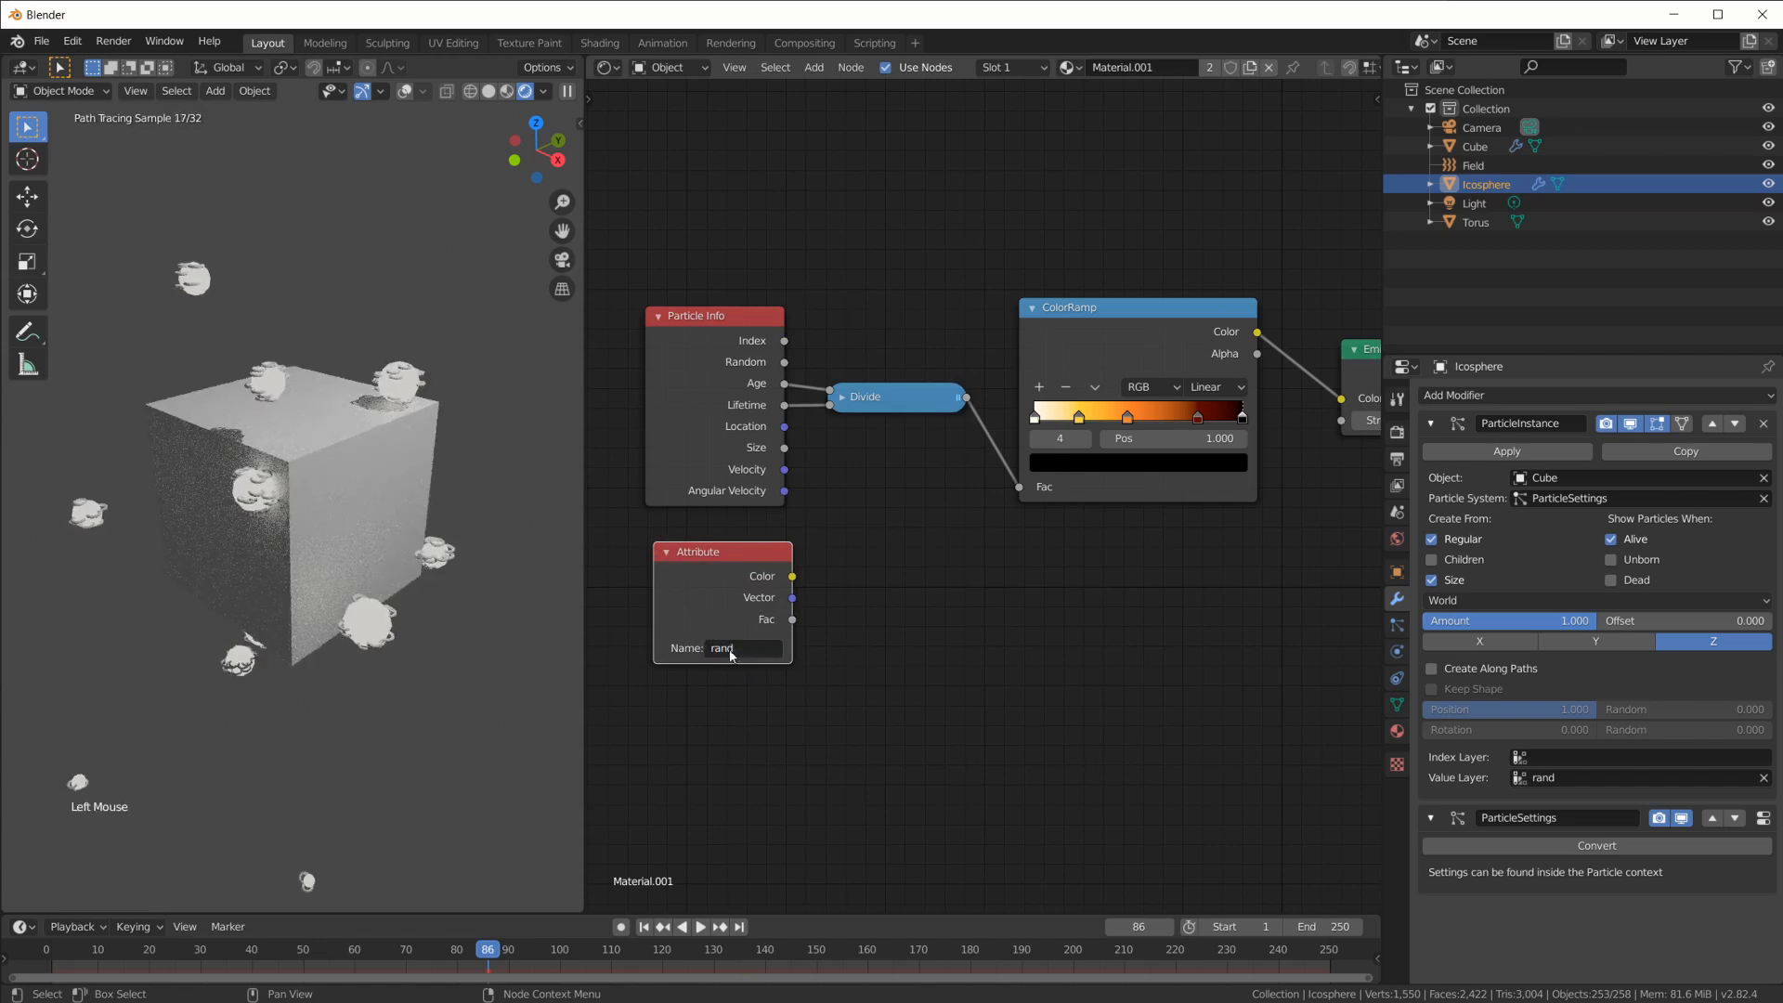
pyautogui.moveTo(792, 575); pyautogui.dragTo(1341, 398)
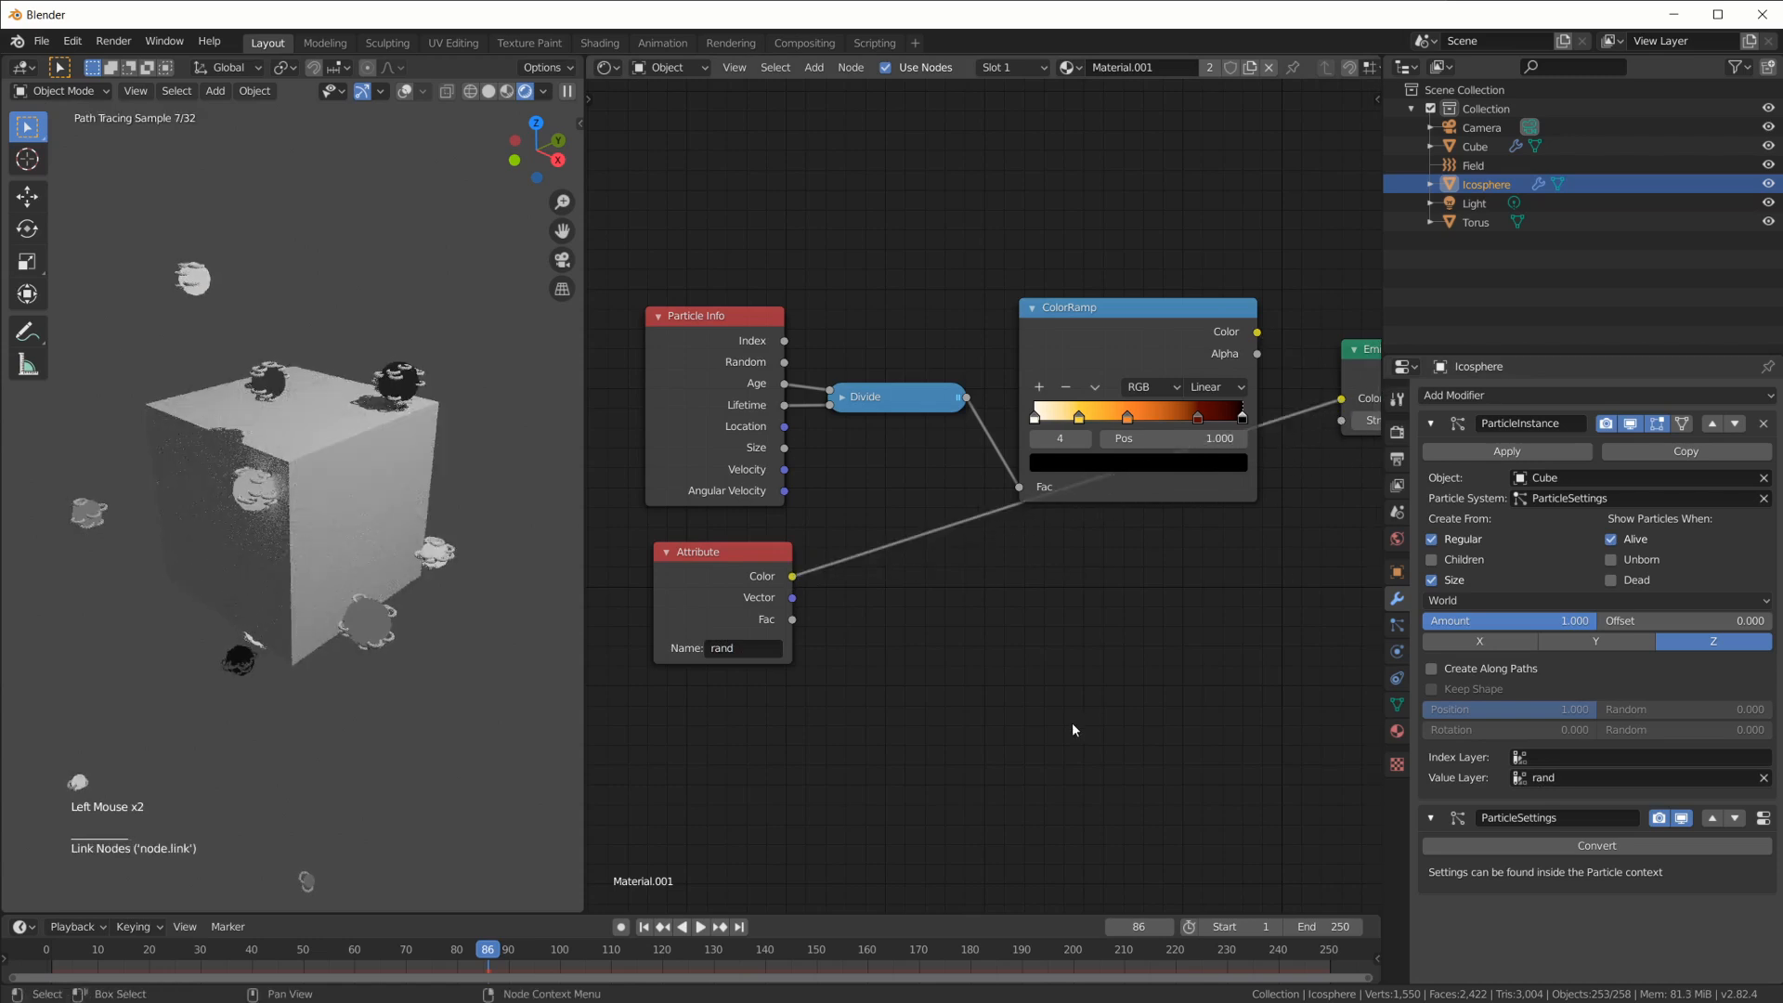
# Play the animation to frame 209 to examine the random shades on the particle instances around the cube
pyautogui.scroll(-3, 358, 533)
pyautogui.scroll(3, 358, 533)
pyautogui.moveTo(359, 533); pyautogui.dragTo(282, 466, button='middle')
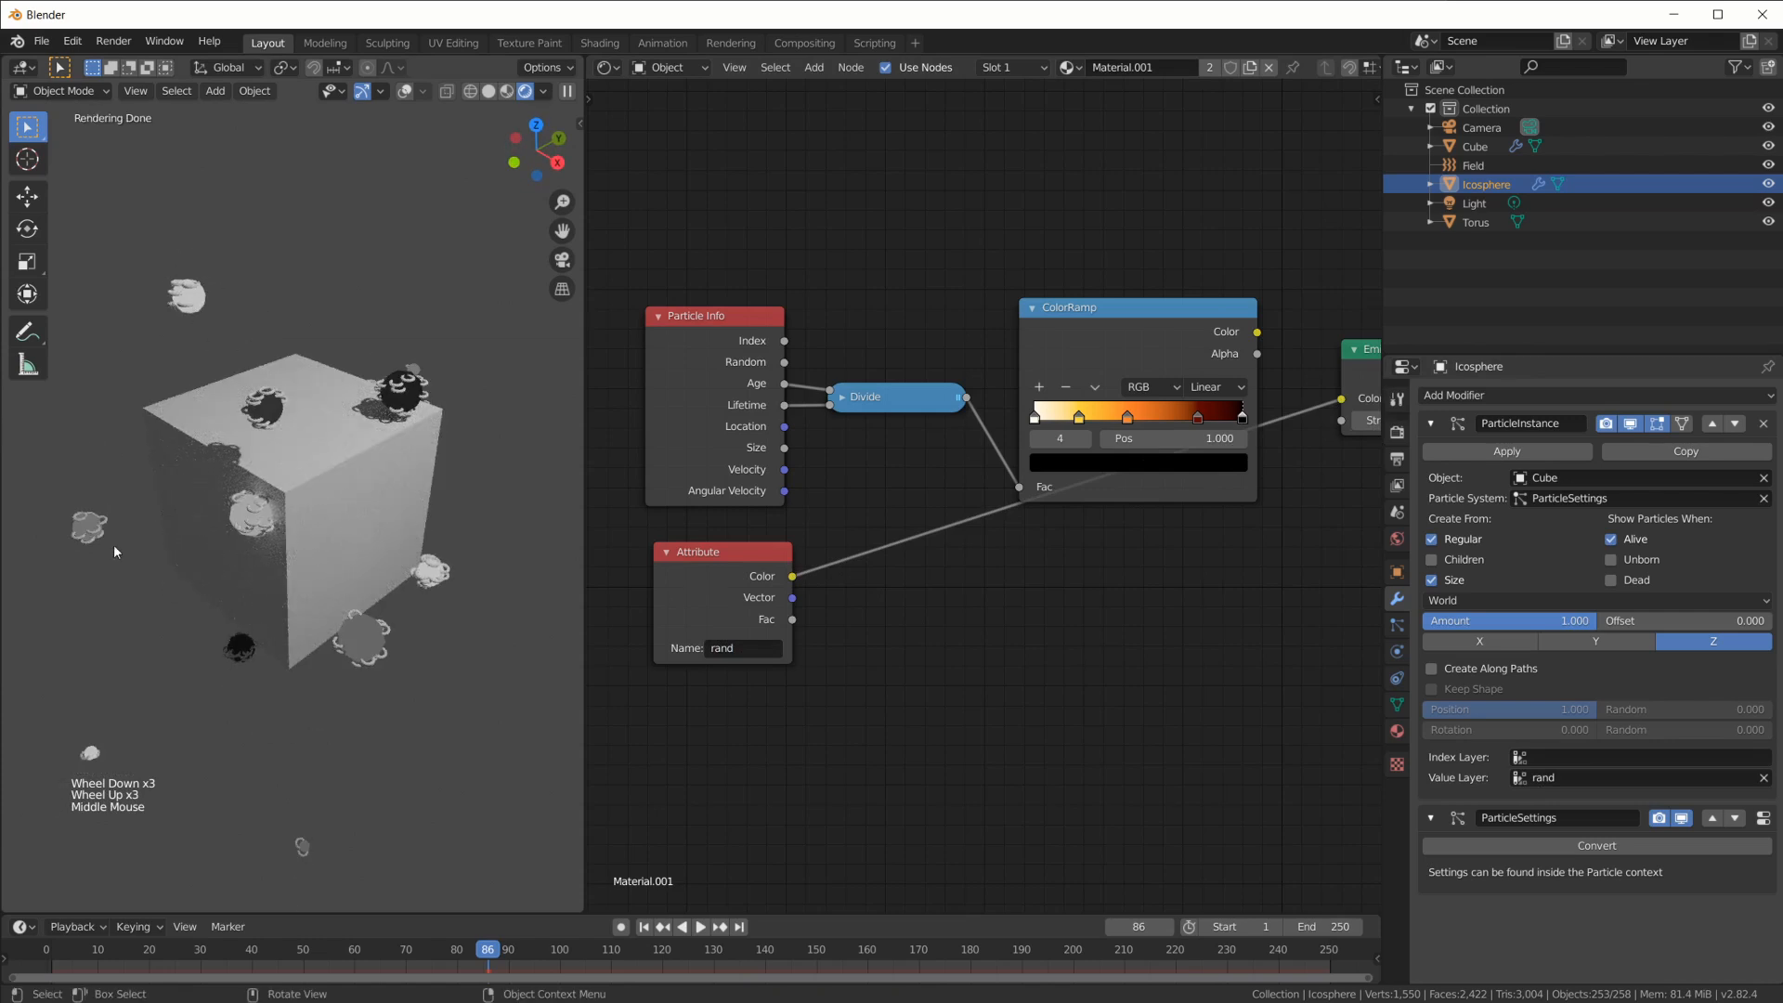
pyautogui.scroll(-3, 343, 674)
pyautogui.scroll(2, 375, 629)
pyautogui.moveTo(375, 630)
pyautogui.mouseDown(button='middle')
pyautogui.moveTo(373, 559)
pyautogui.moveTo(376, 663)
pyautogui.mouseUp(button='middle')
pyautogui.press('space')
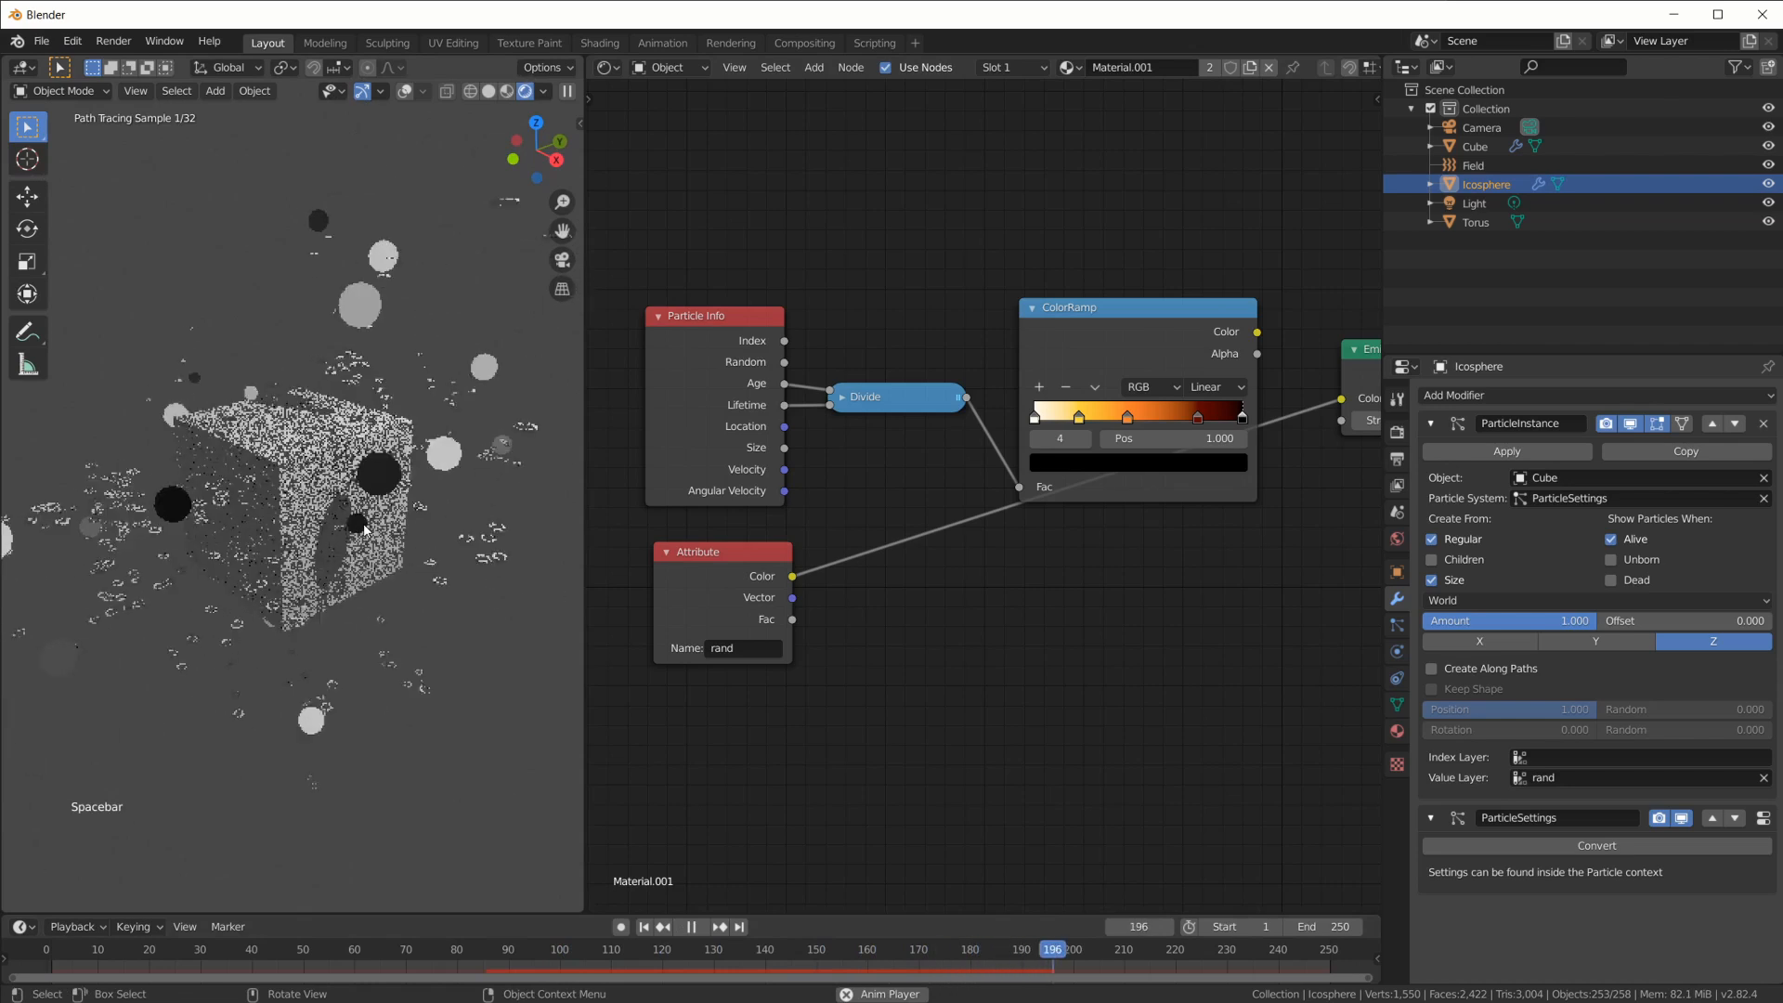
pyautogui.press('space')
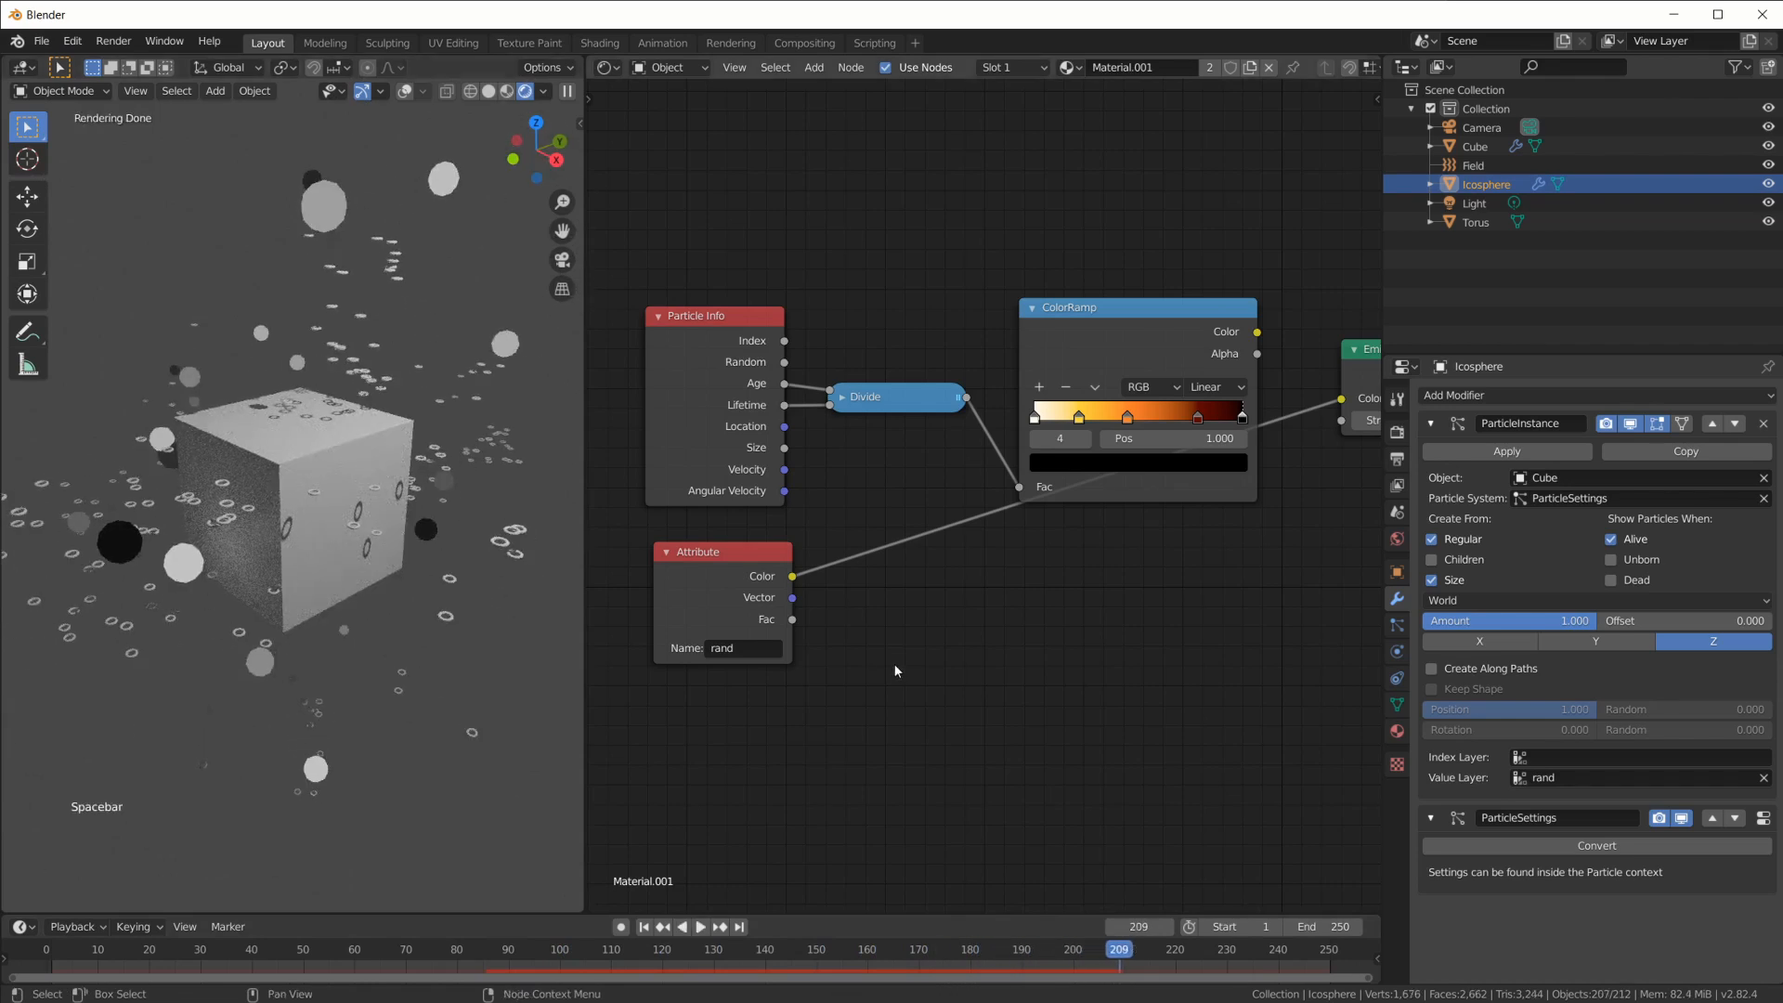
# Move the Attribute node slightly further below the Particle Info node
pyautogui.click(851, 636)
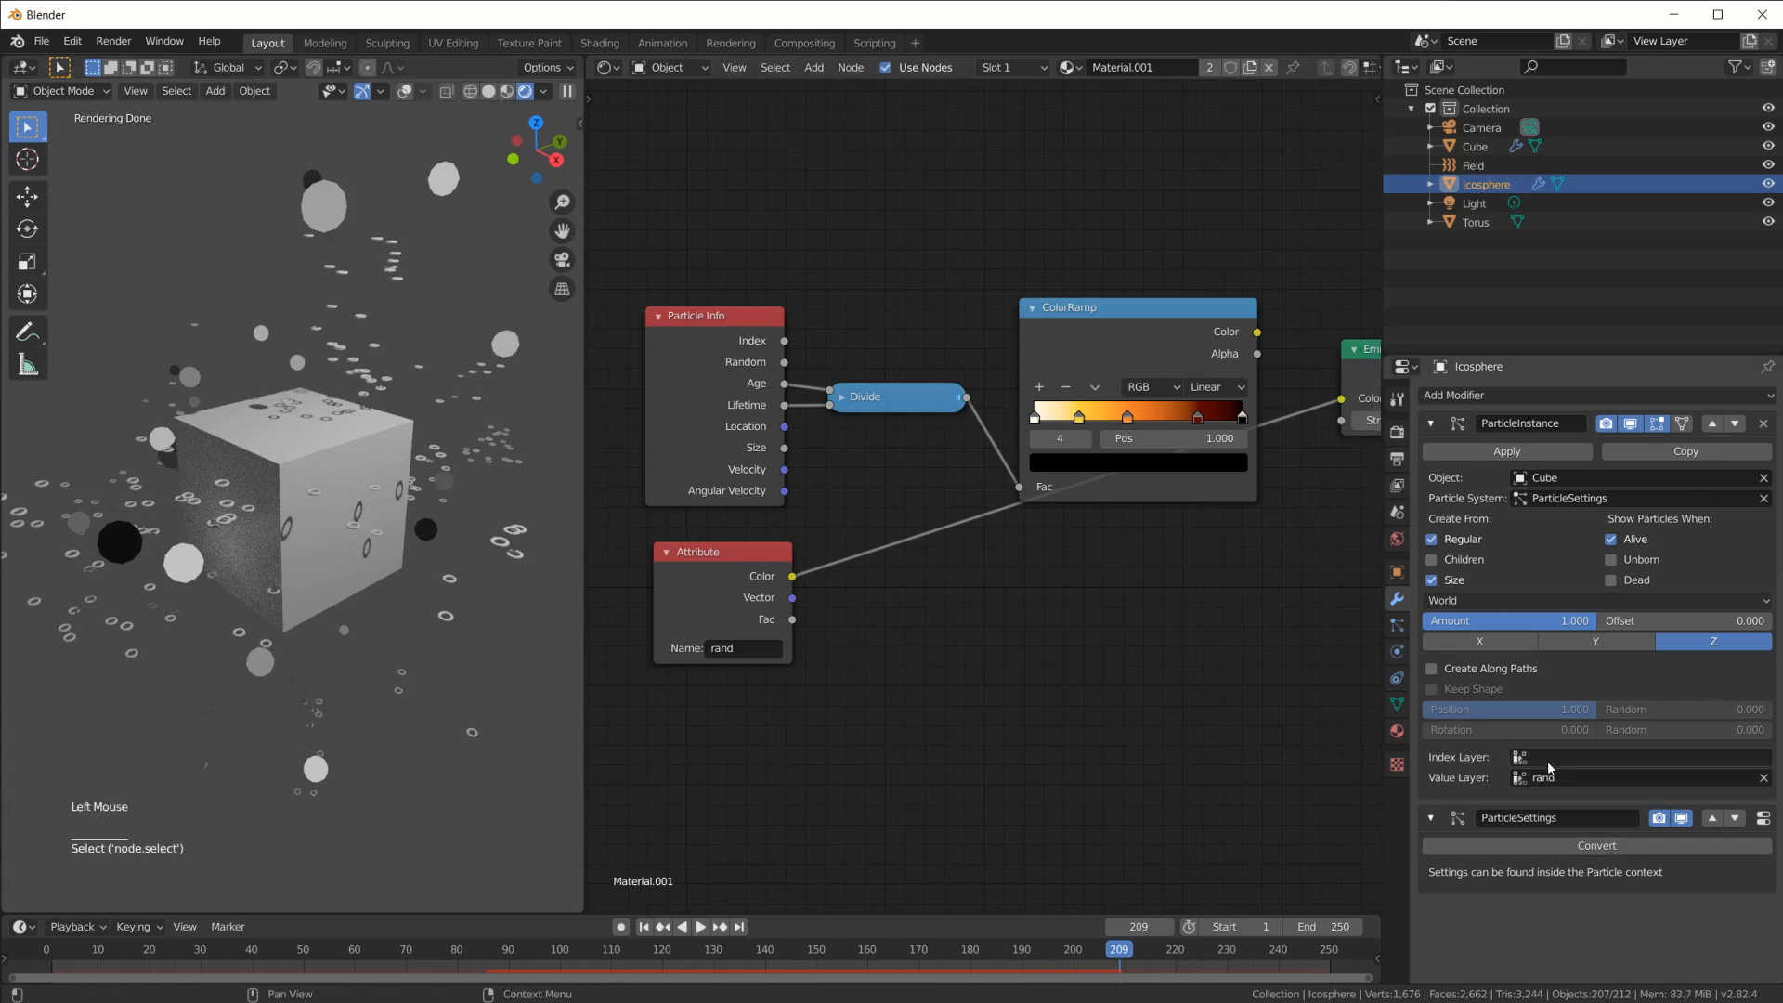
pyautogui.moveTo(785, 341); pyautogui.dragTo(888, 325)
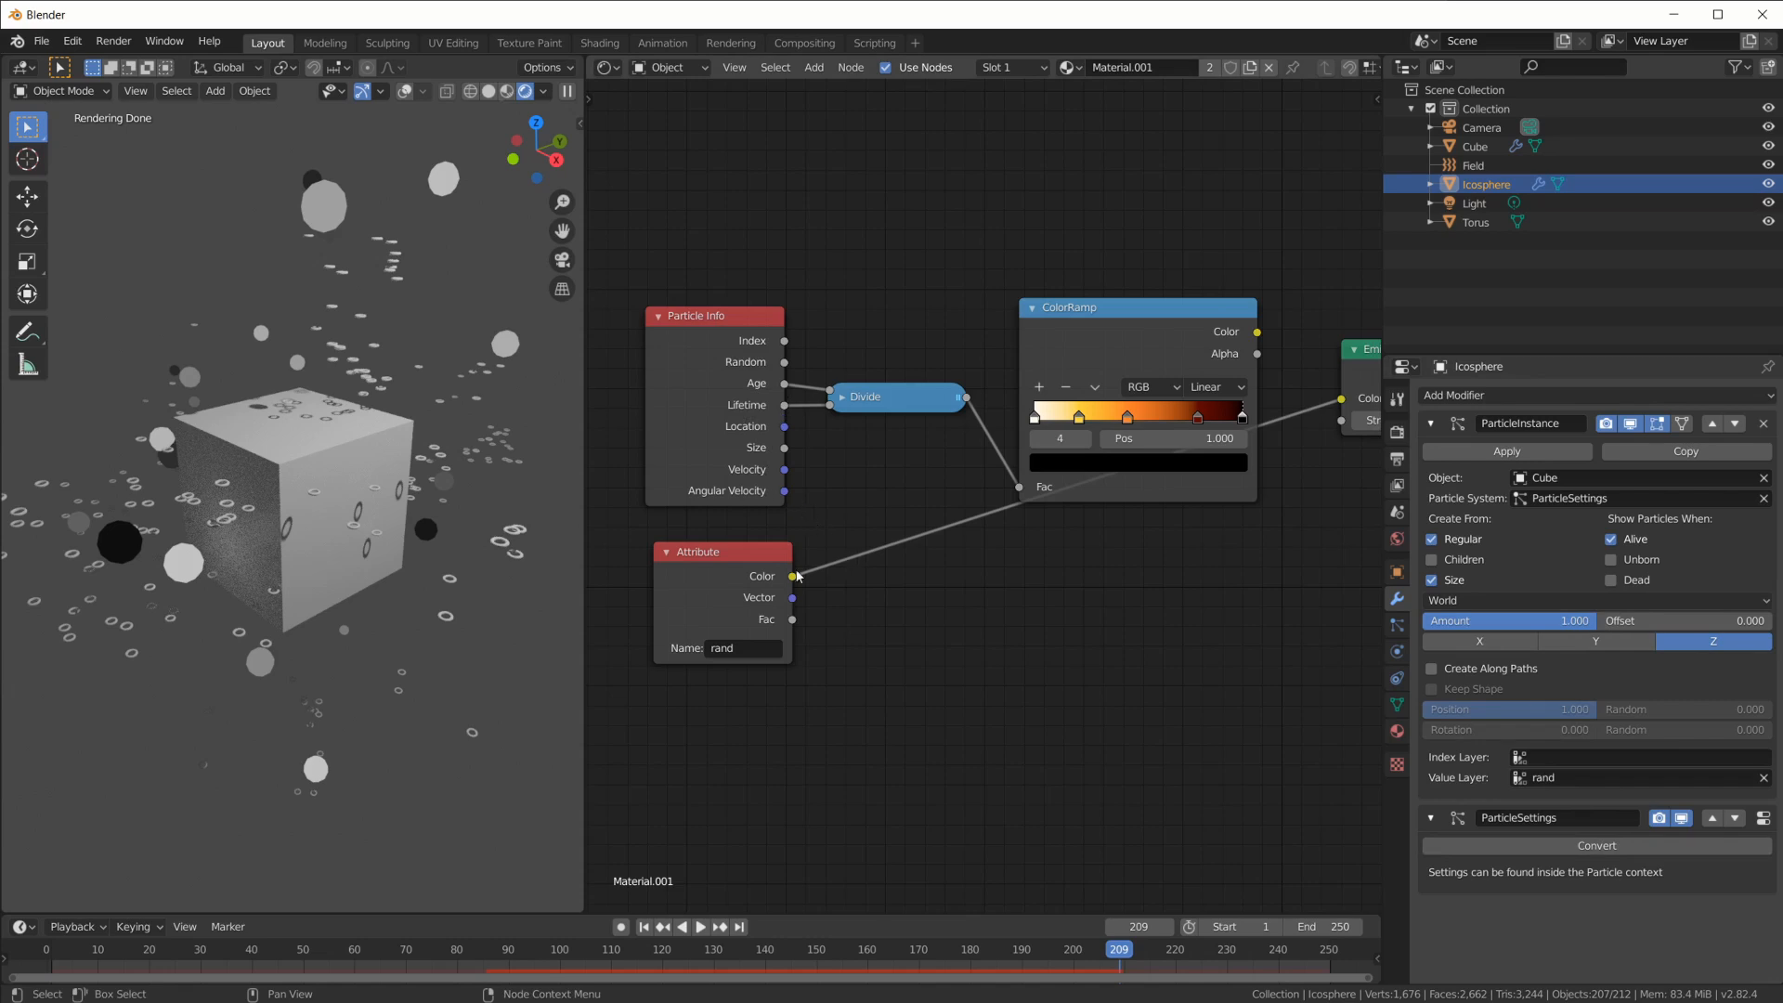
pyautogui.moveTo(726, 552); pyautogui.dragTo(734, 576)
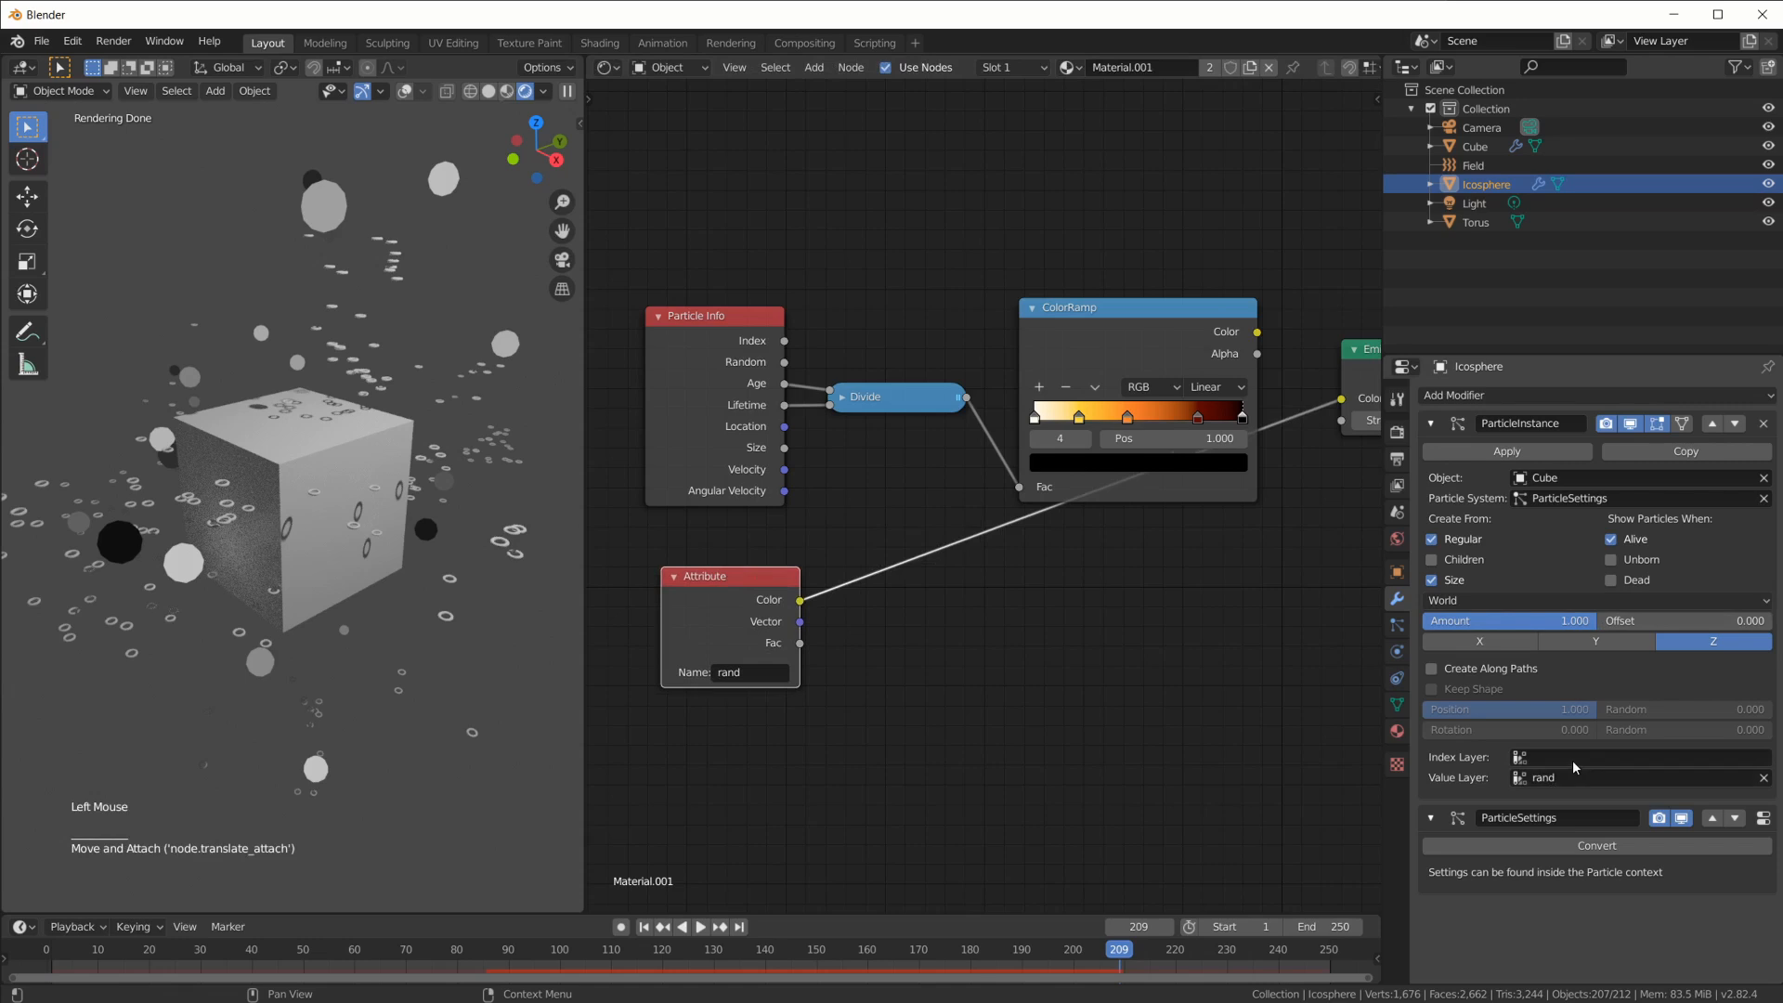
# Preview the ColorRamp node's output with the Emission Viewer, then restore the Emission shader fed by the rand attribute
pyautogui.keyDown('ctrl'); pyautogui.keyDown('shift'); pyautogui.click(1114, 455); pyautogui.keyUp('shift'); pyautogui.keyUp('ctrl')
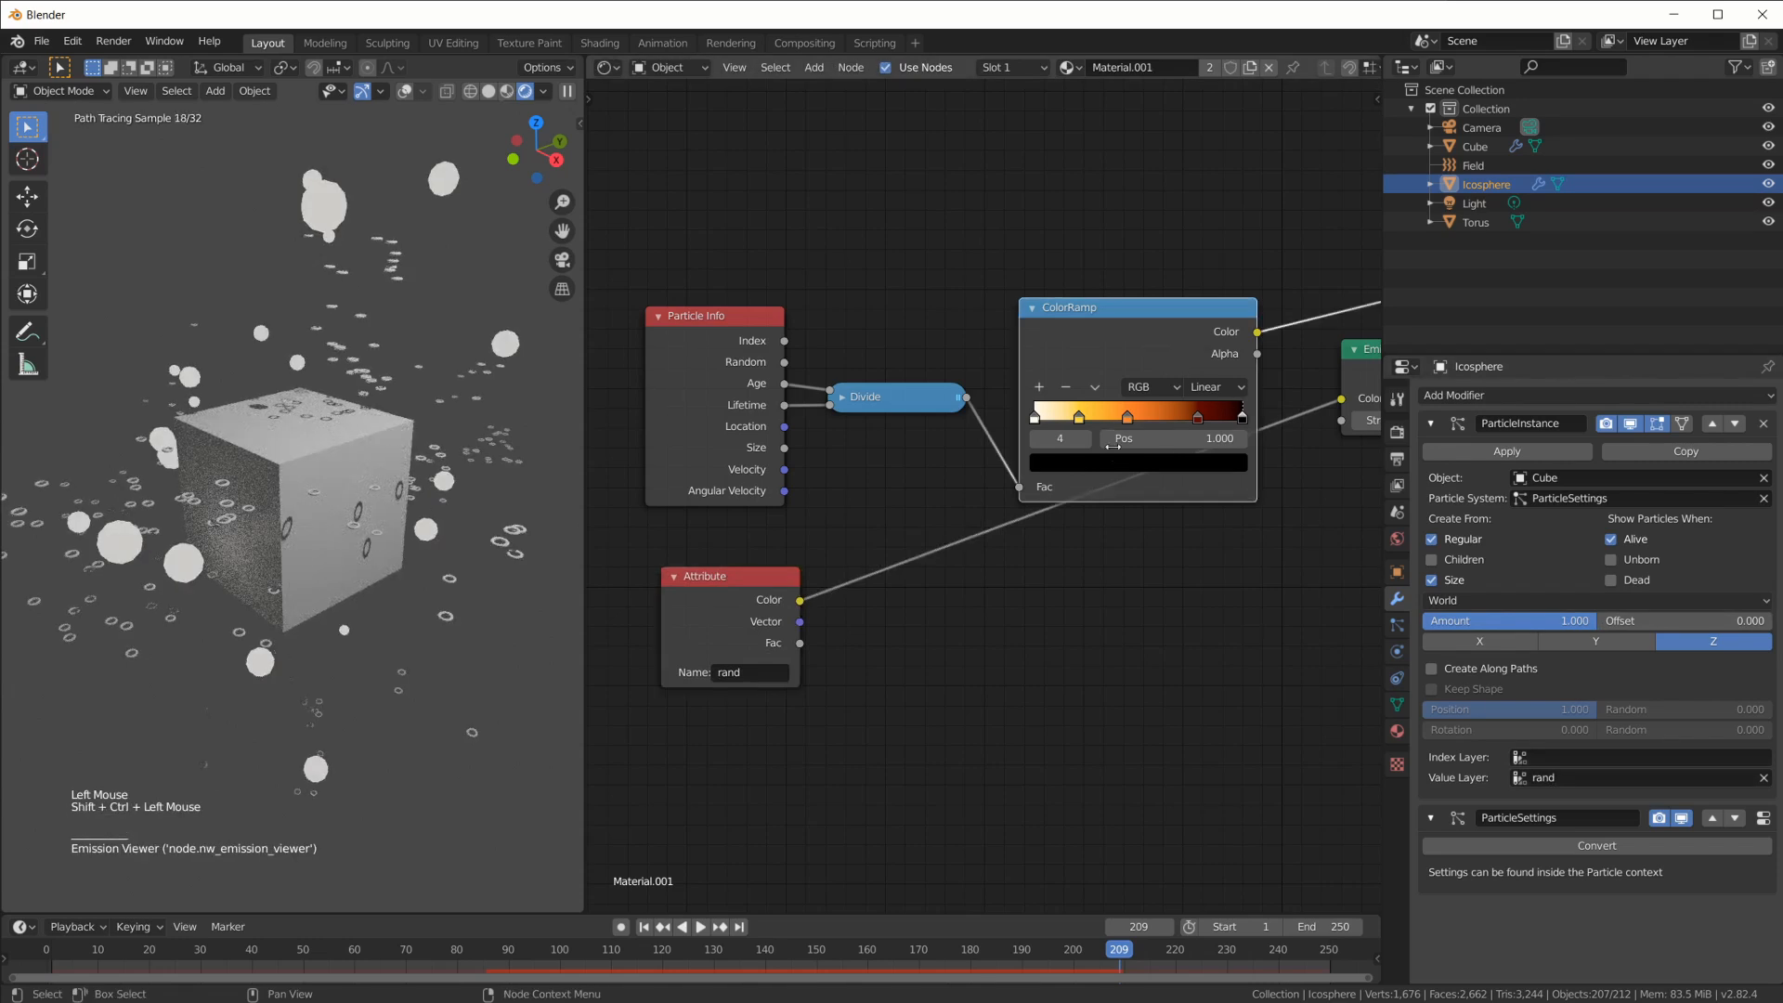
pyautogui.scroll(-10, 1191, 465)
pyautogui.scroll(8, 796, 432)
pyautogui.scroll(3, 795, 432)
pyautogui.scroll(-3, 997, 446)
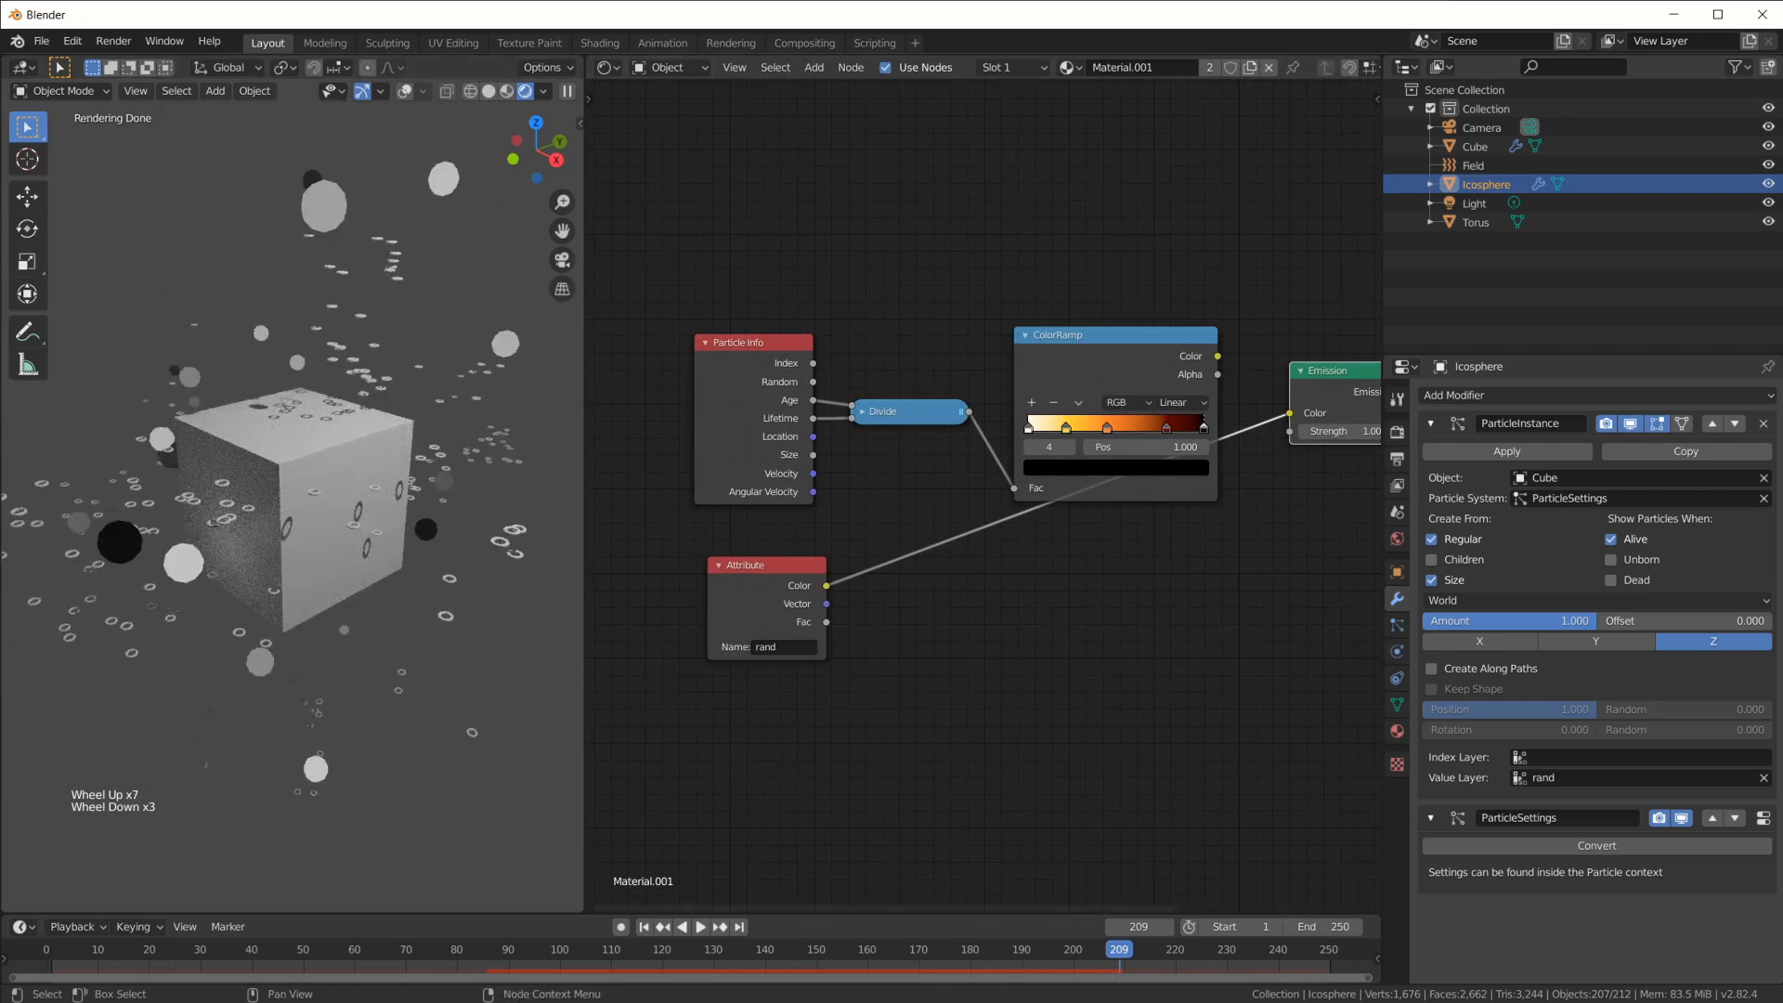
# Switch to the browser to recheck the manual's Index Layer and Value Layer descriptions, and return to Blender
pyautogui.hotkey('alt', 'Tab')
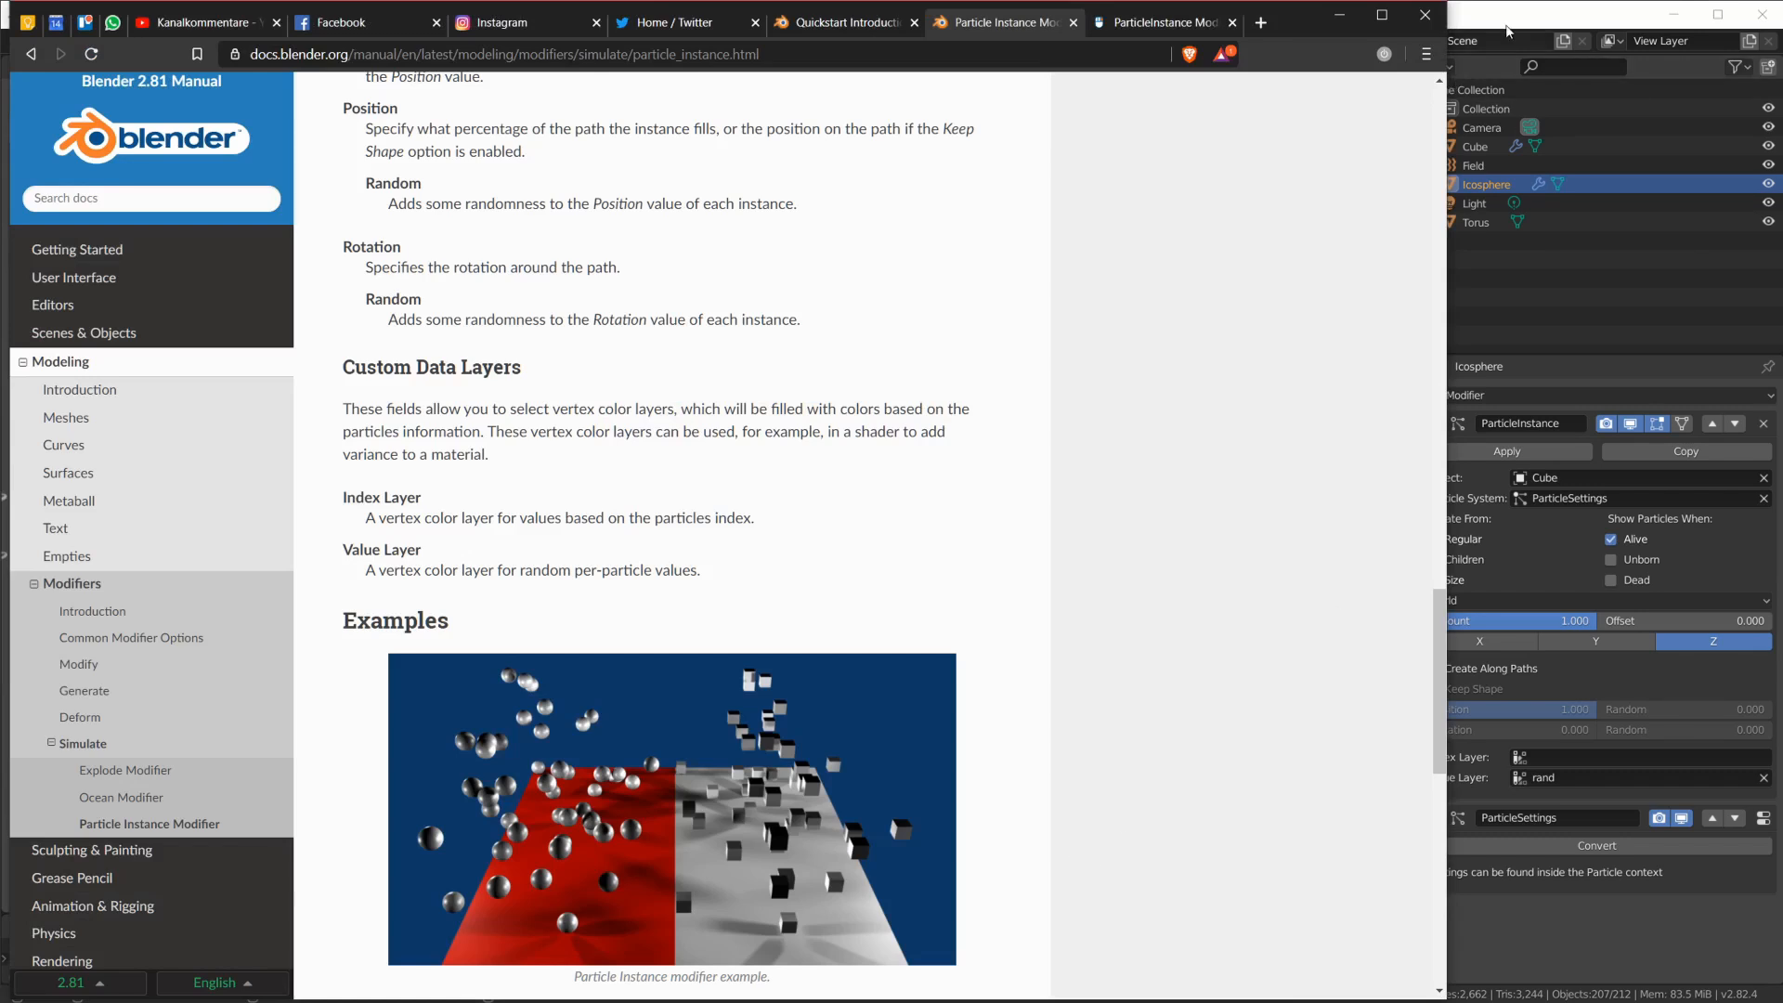
pyautogui.hotkey('alt', 'Tab')
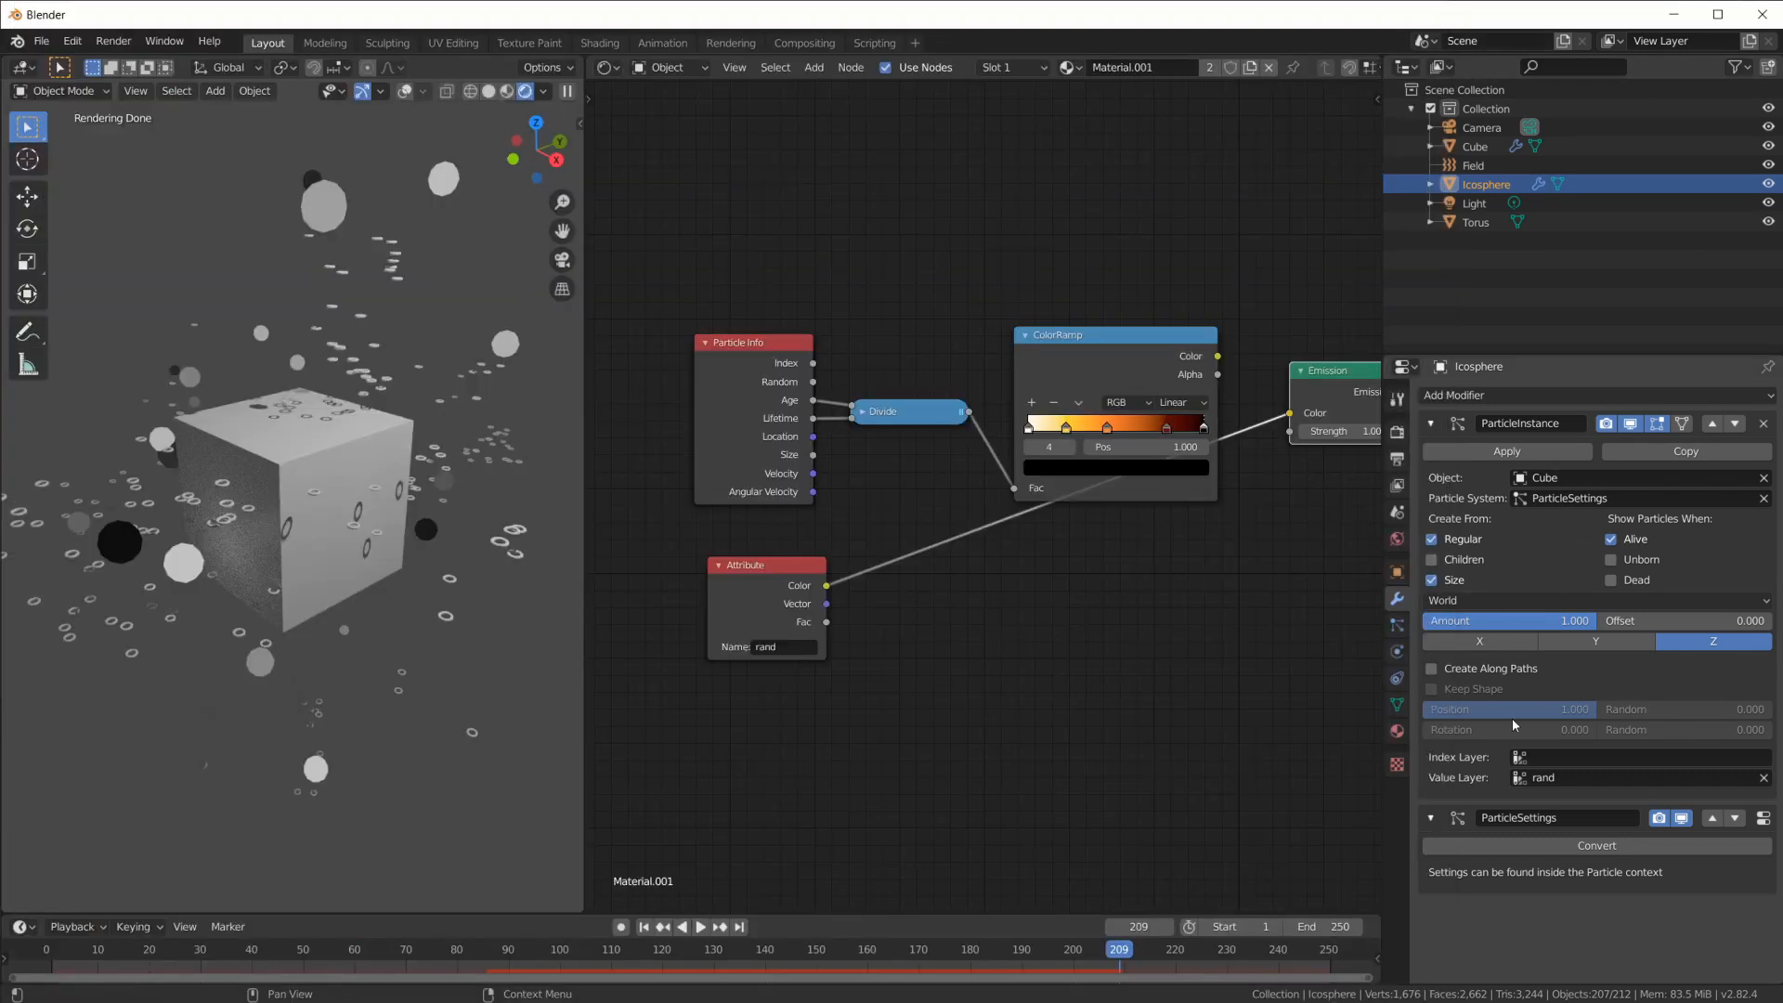
# Switch to the browser to review the "ParticleInstance Modifier: Particle Info to Vertex Colors" proposal and its screenshot, and return to Blender
pyautogui.moveTo(790, 423); pyautogui.dragTo(791, 419)
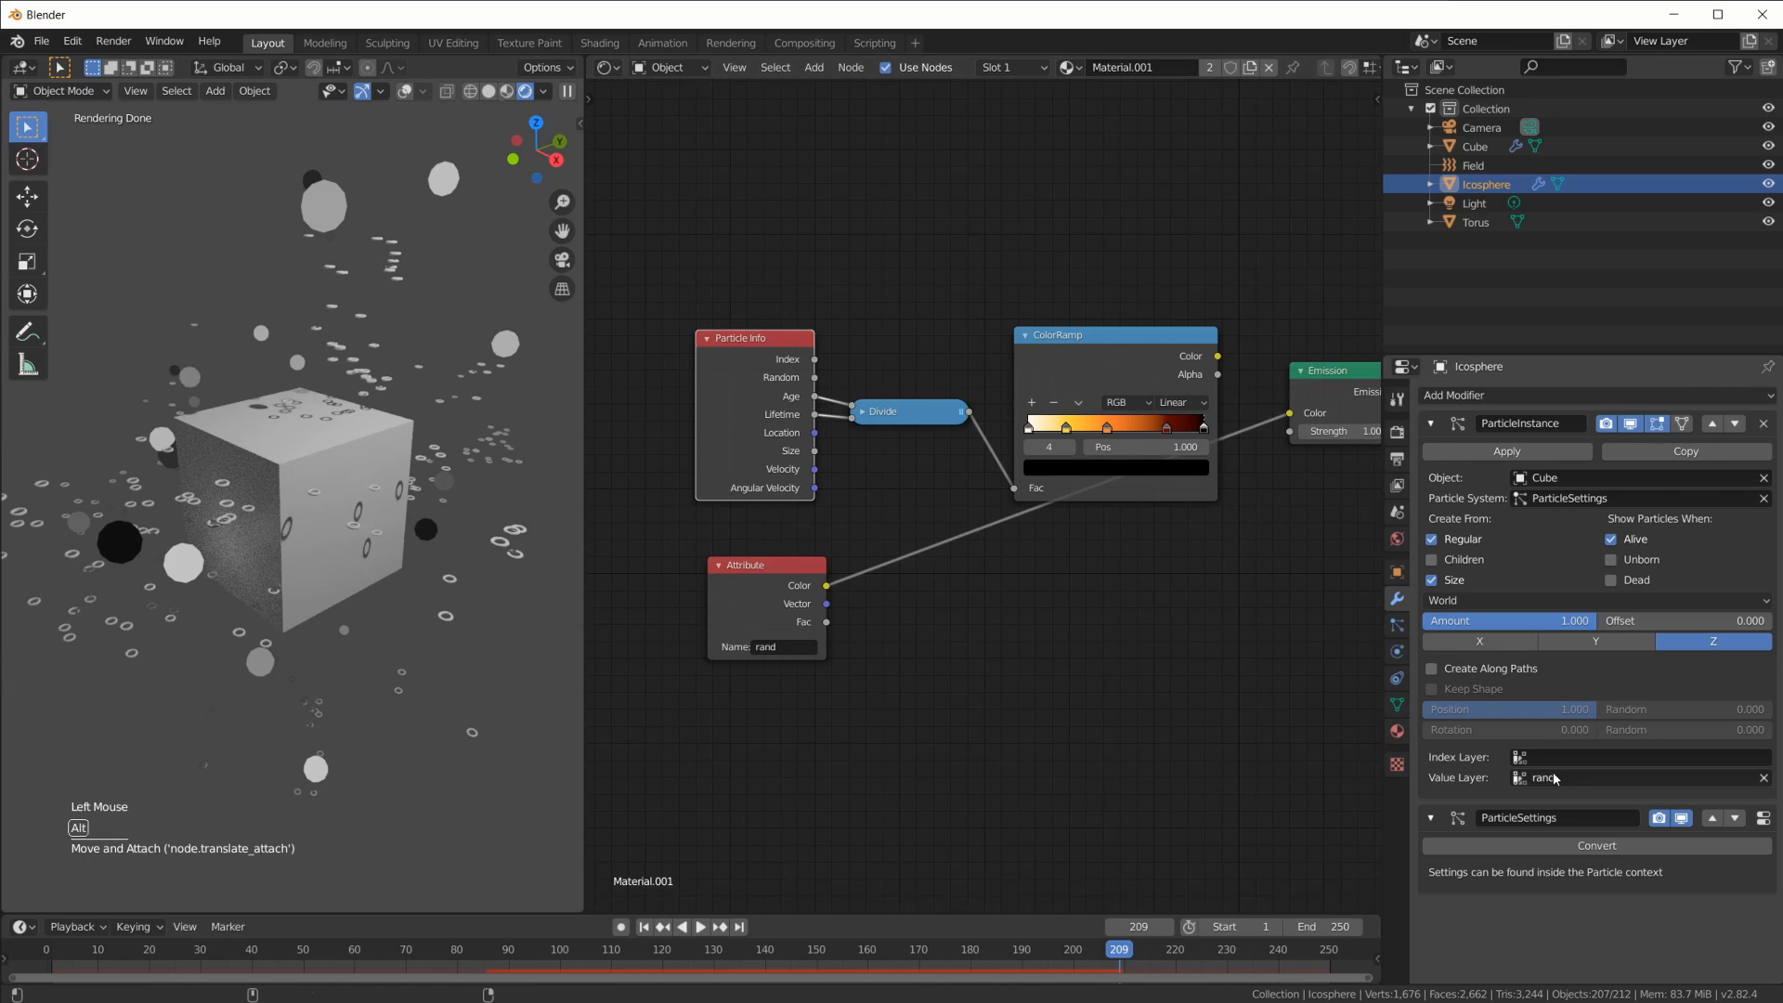
pyautogui.hotkey('alt', 'Tab')
pyautogui.click(1156, 22)
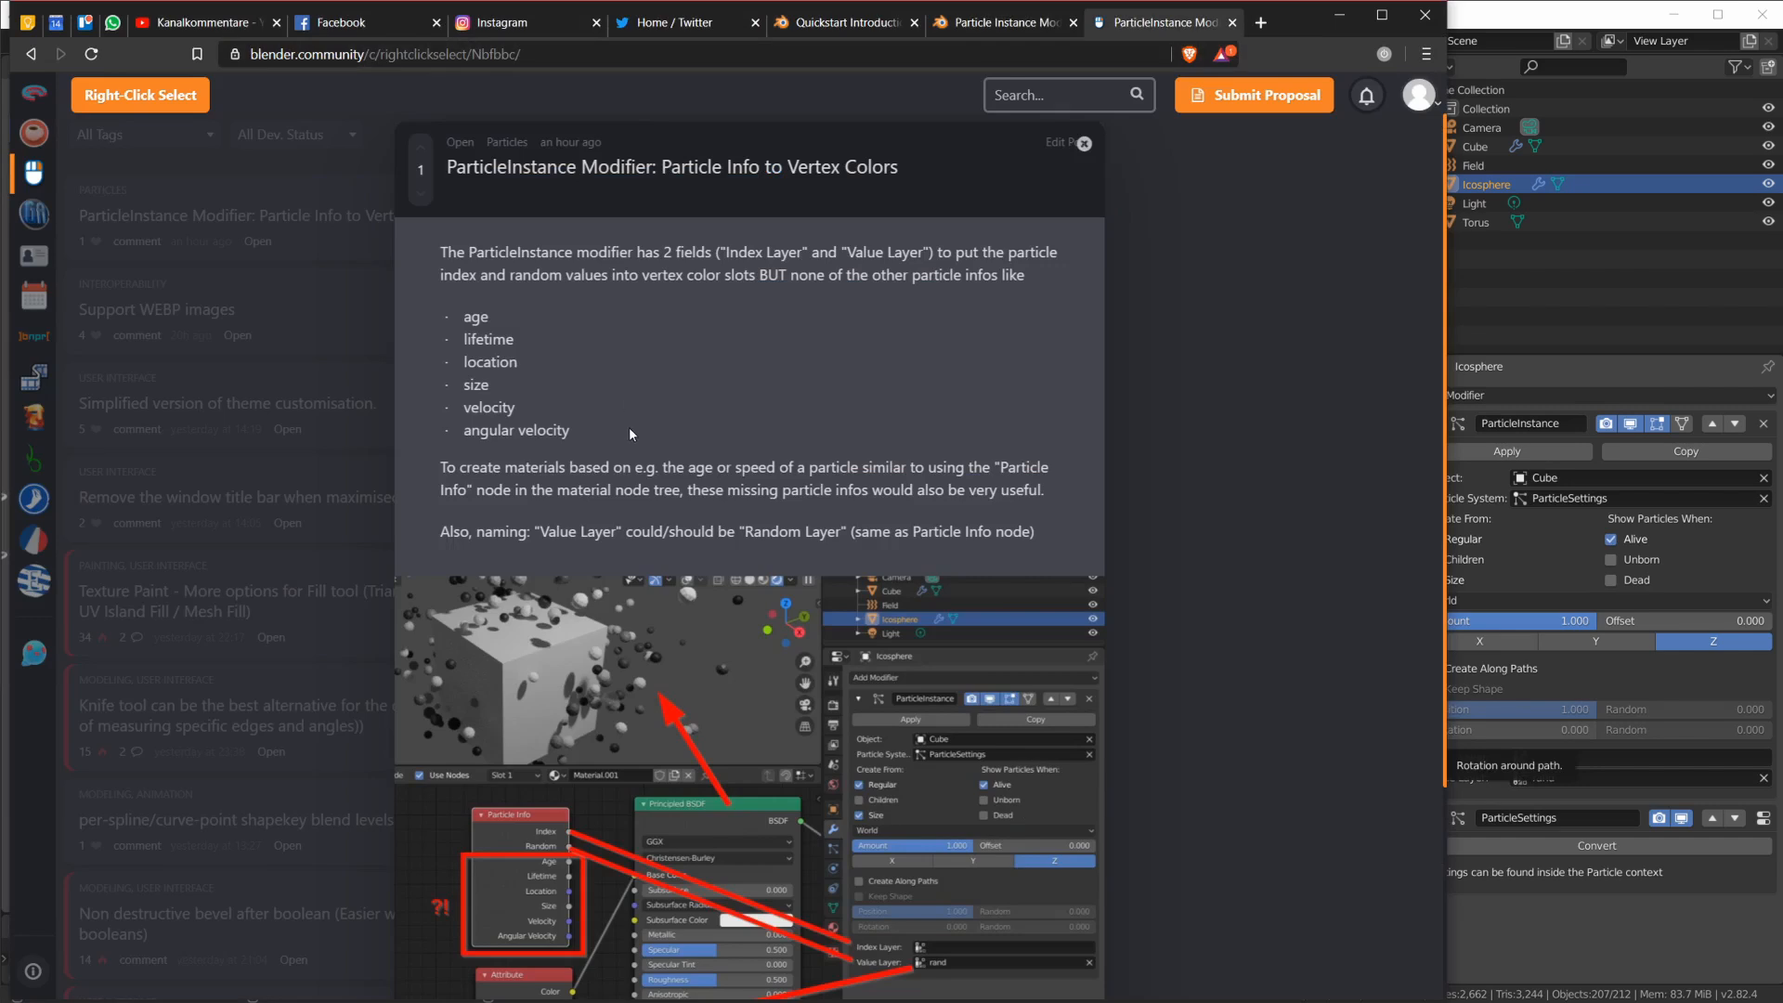
pyautogui.scroll(-4, 789, 717)
pyautogui.scroll(4, 789, 717)
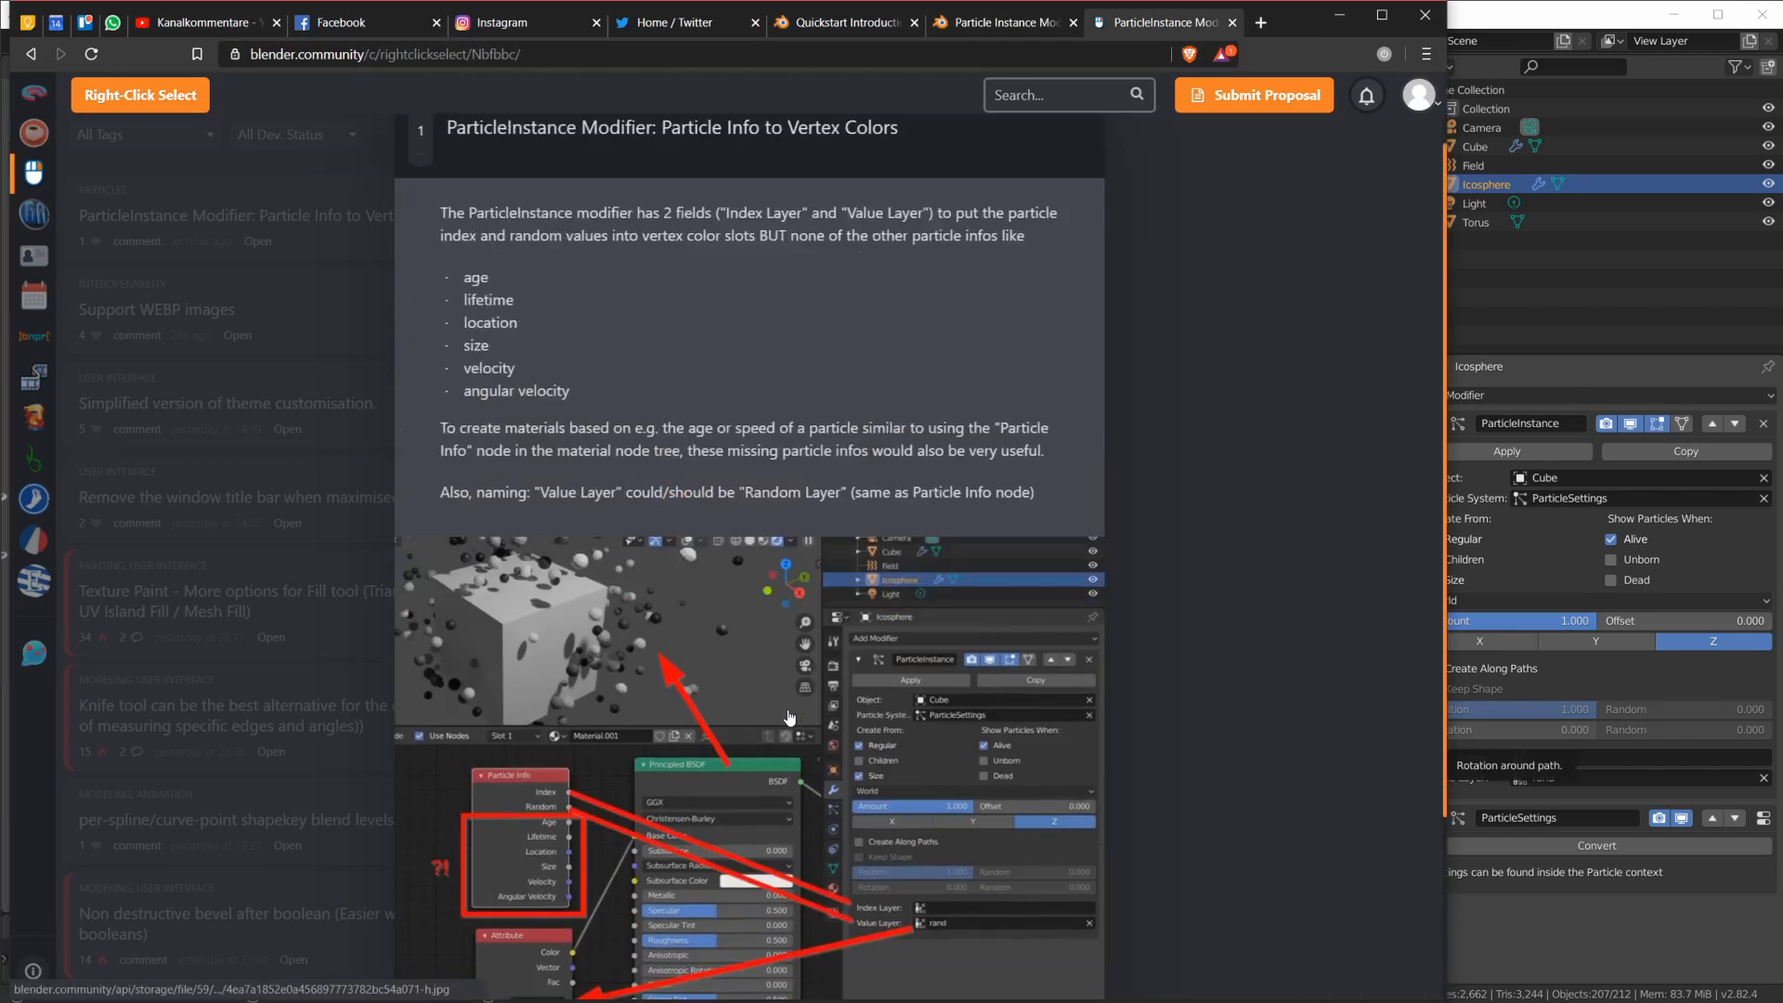
pyautogui.scroll(1, 790, 717)
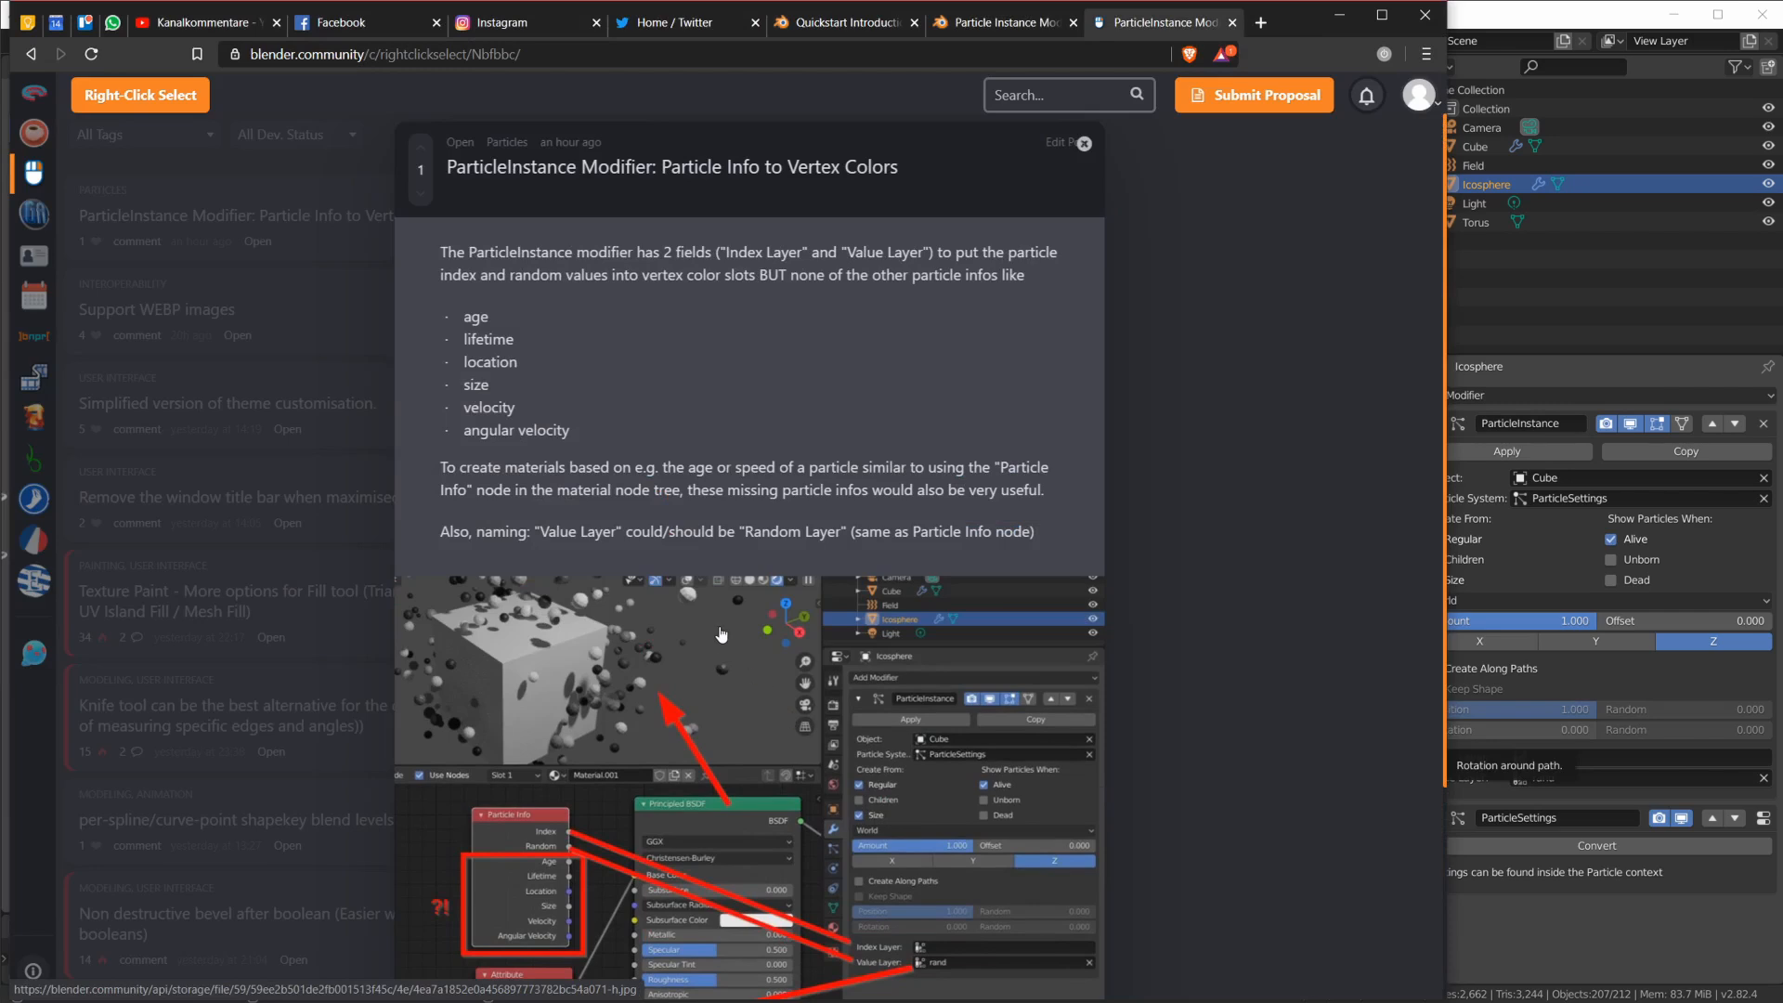
pyautogui.scroll(-3, 721, 636)
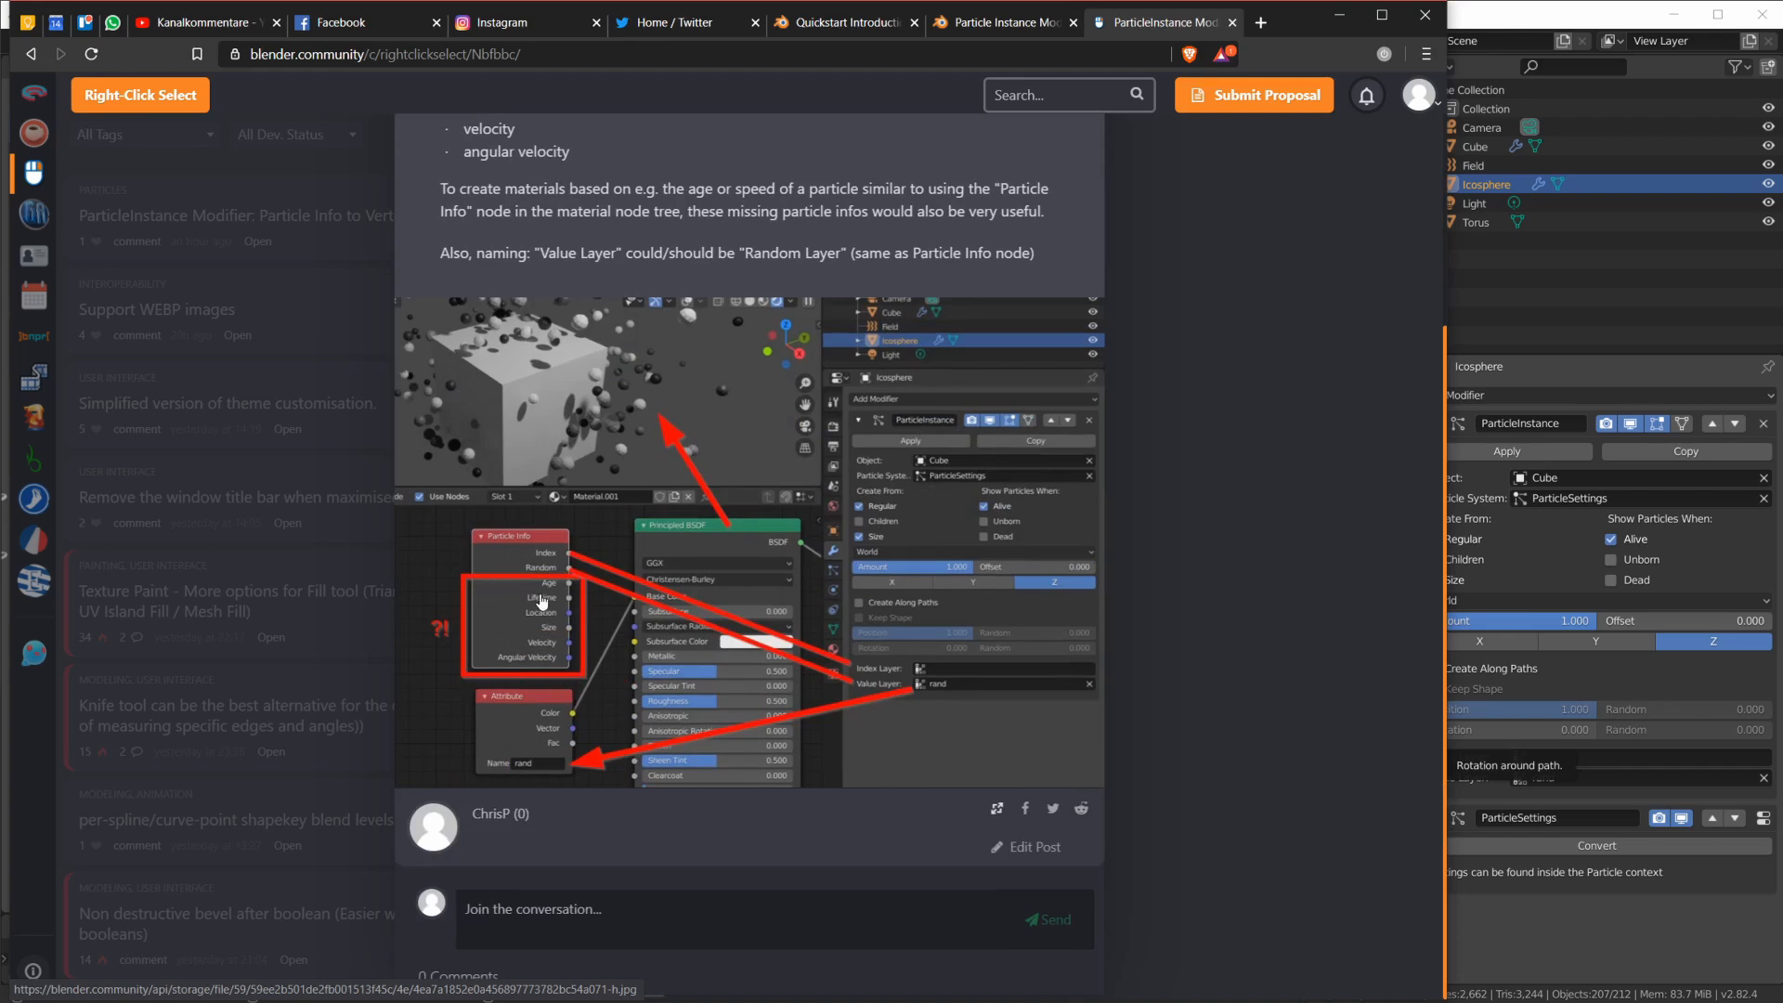
pyautogui.hotkey('alt', 'Tab')
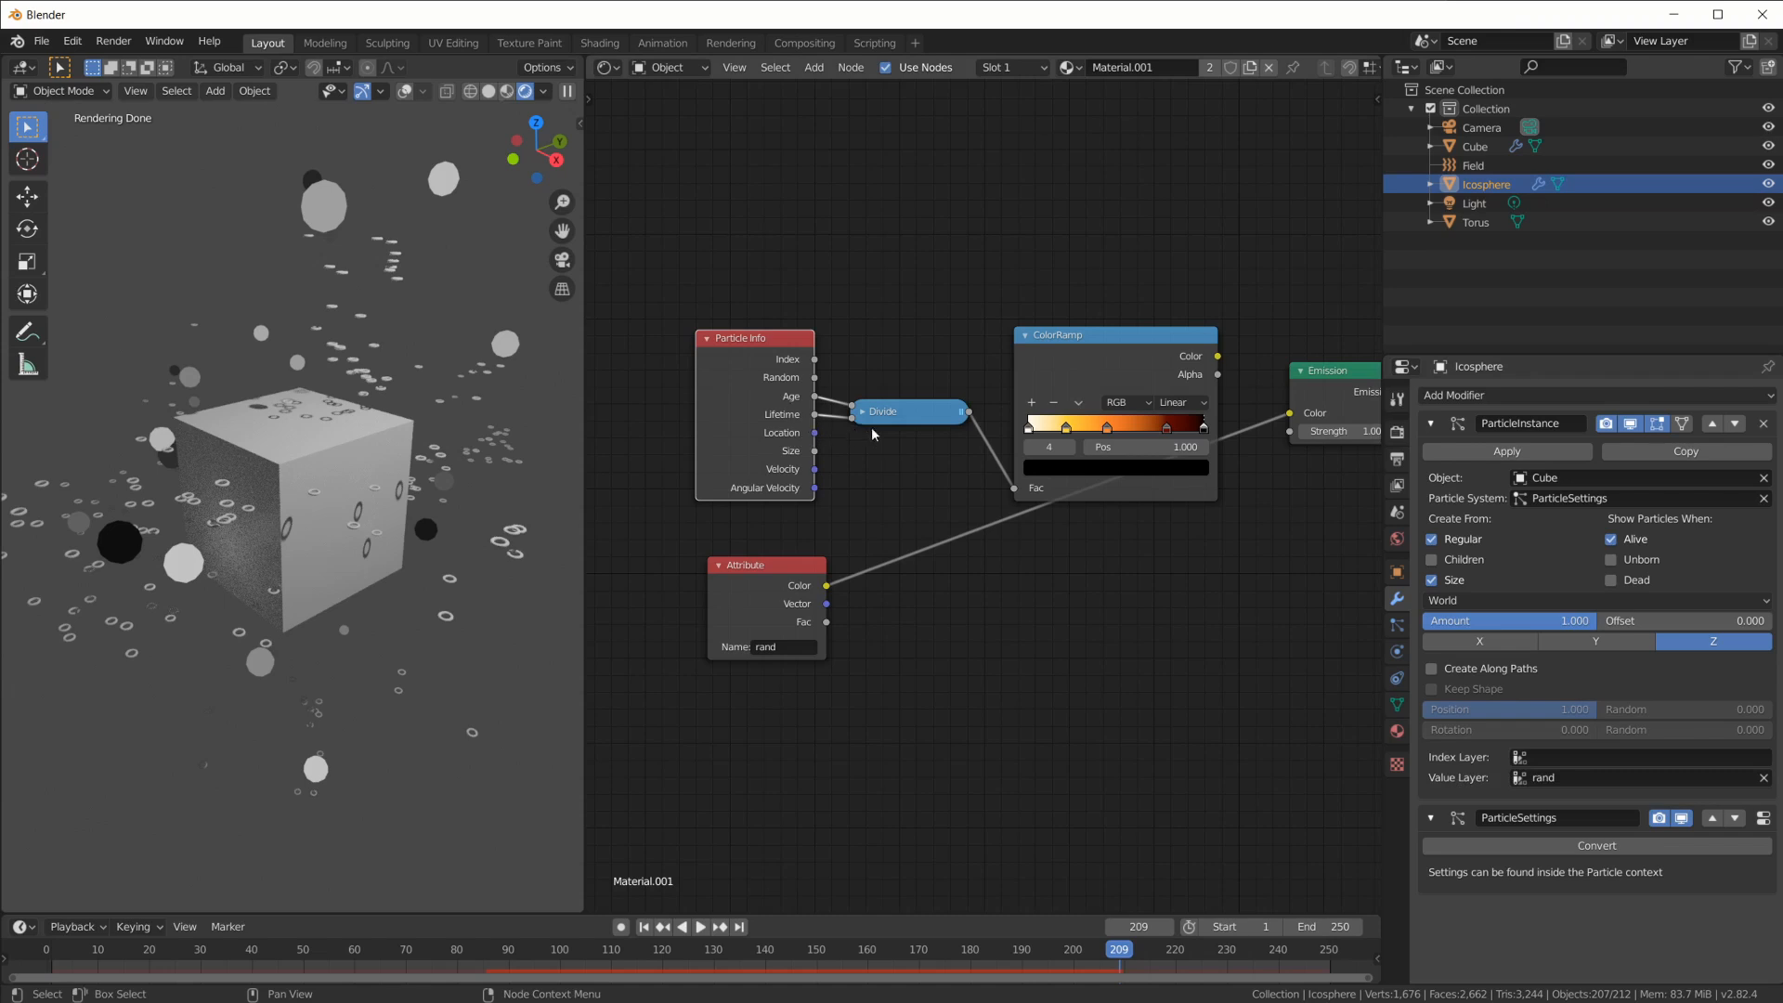
# Shift the Divide node slightly and set the Attribute node's name to age
pyautogui.moveTo(873, 419); pyautogui.dragTo(883, 415)
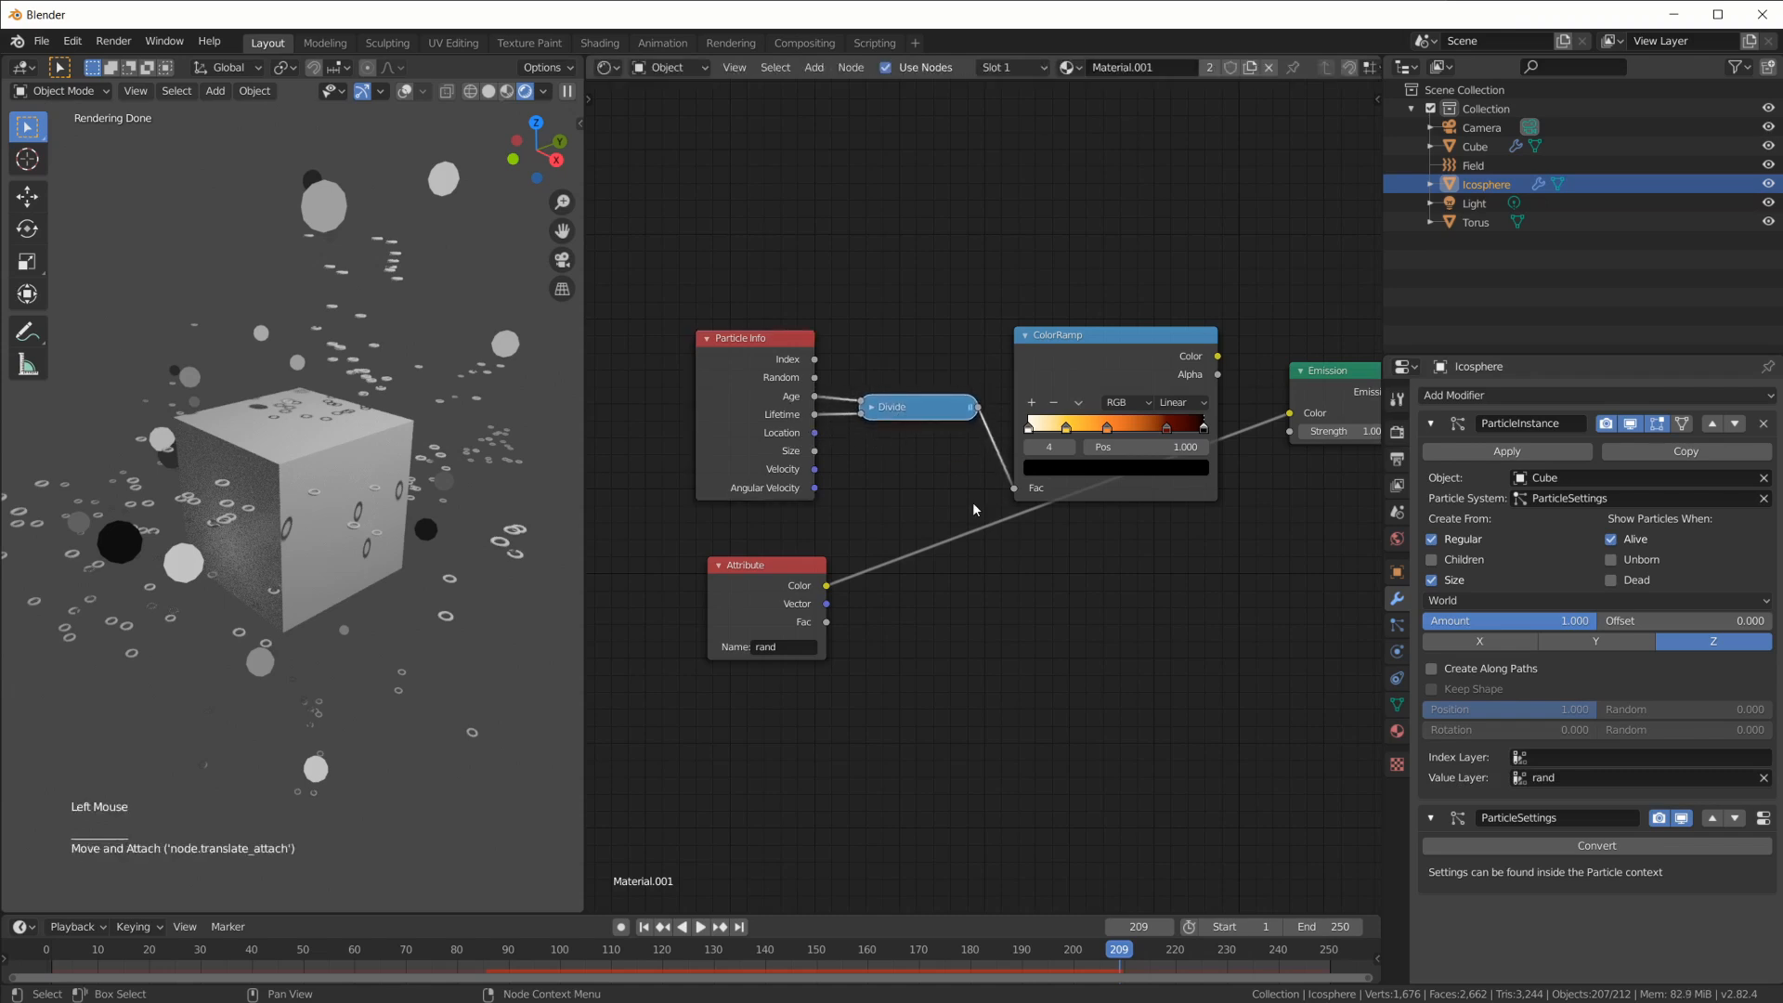
pyautogui.scroll(-3, 1008, 729)
pyautogui.scroll(4, 1007, 715)
pyautogui.click(790, 662)
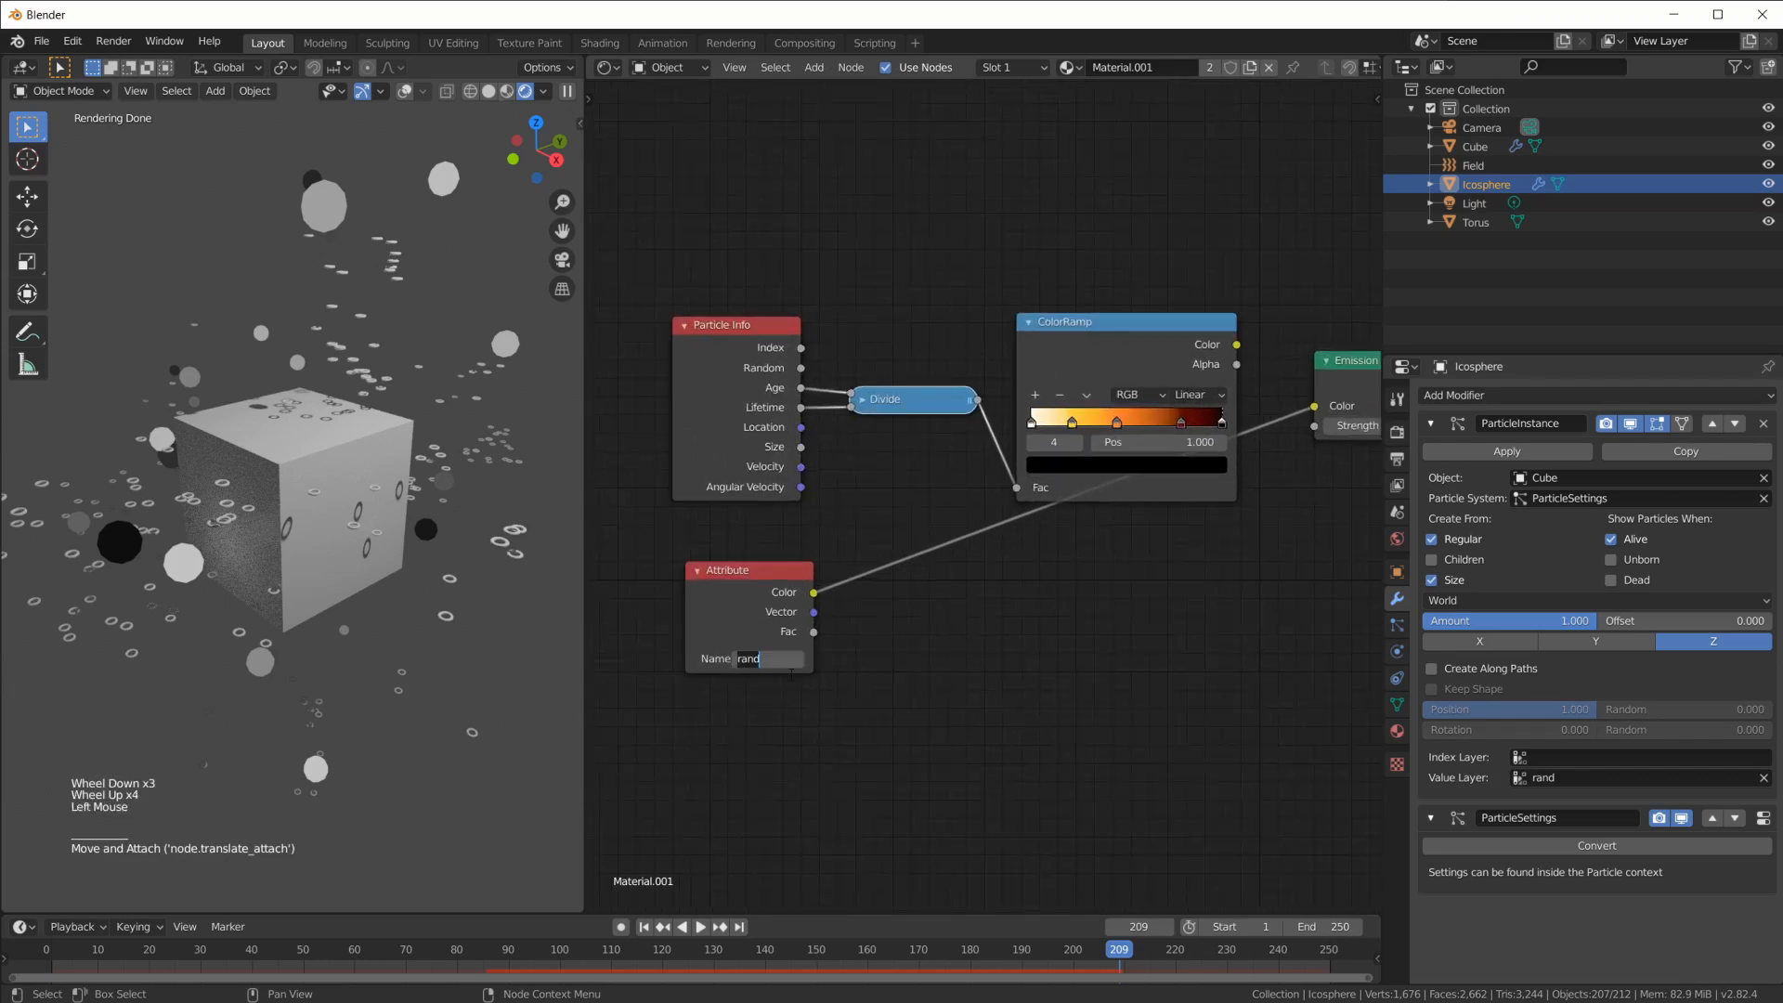
pyautogui.write('age')
# Duplicate the age Attribute node, place the copy directly below it and name it lifetime
pyautogui.click(714, 578)
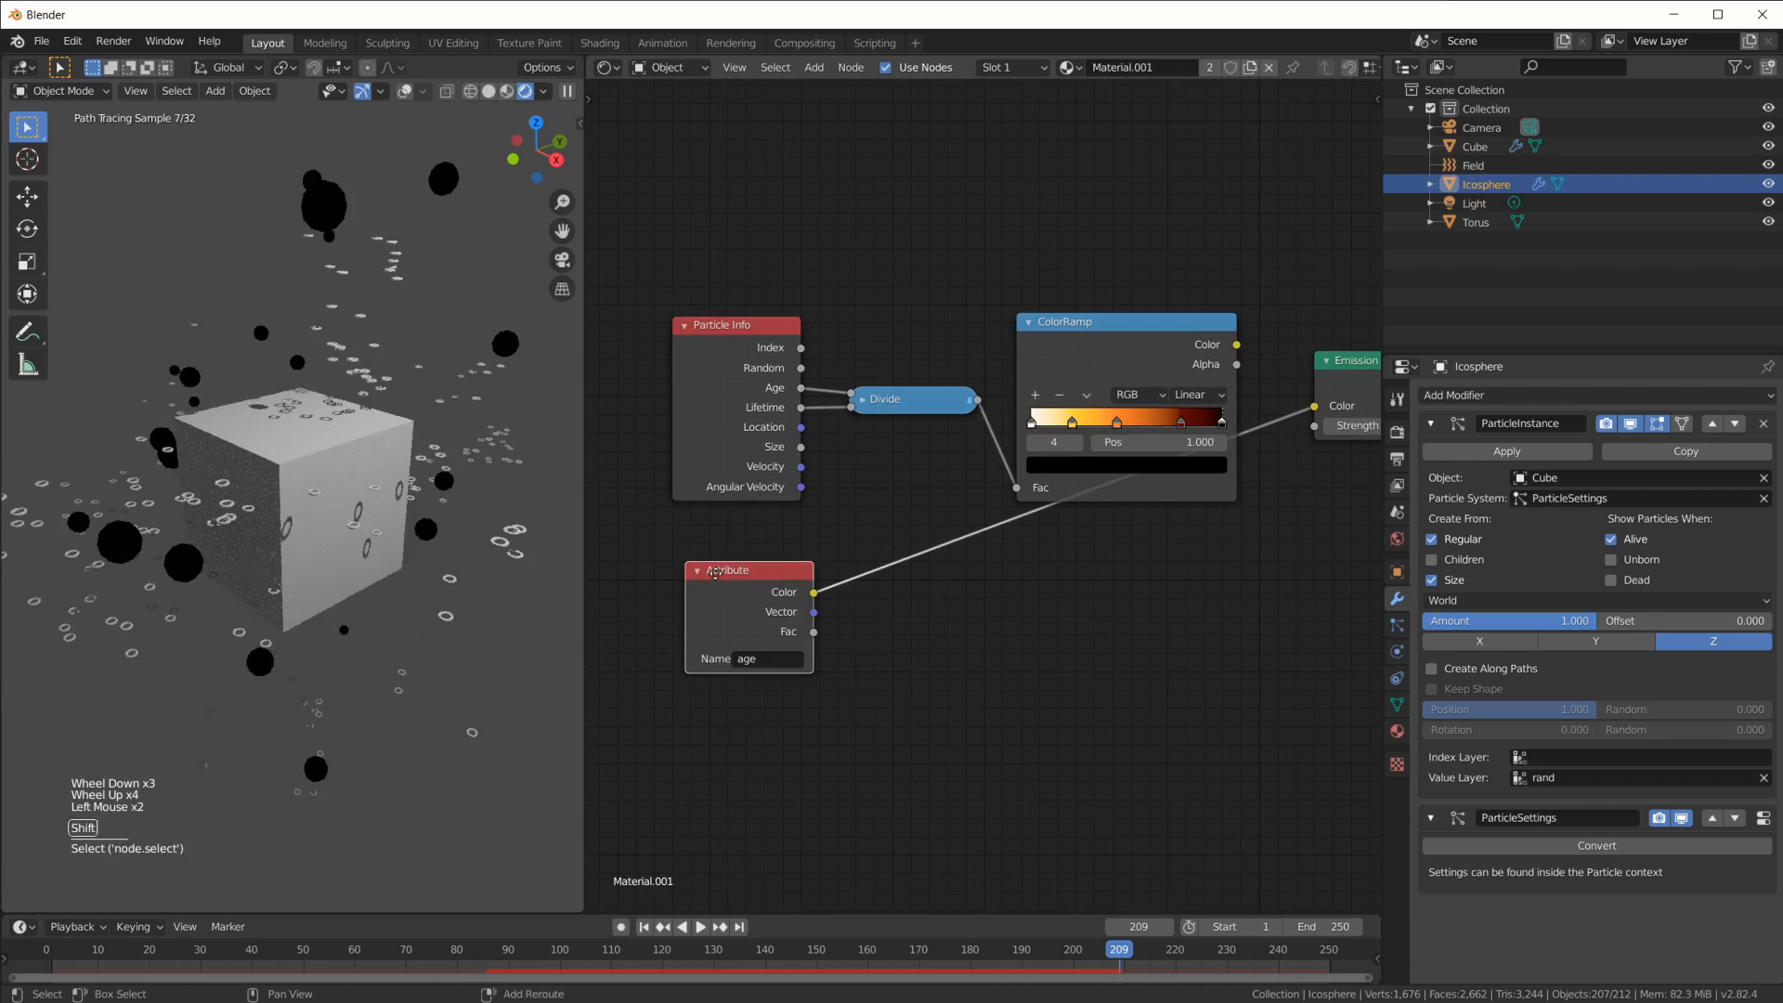
pyautogui.hotkey('shift', 'd')
pyautogui.click(719, 699)
pyautogui.click(776, 779)
pyautogui.press('BackSpace')
pyautogui.write('lifre')
pyautogui.press('BackSpace')
pyautogui.press('BackSpace')
pyautogui.write('etime')
pyautogui.press('Return')
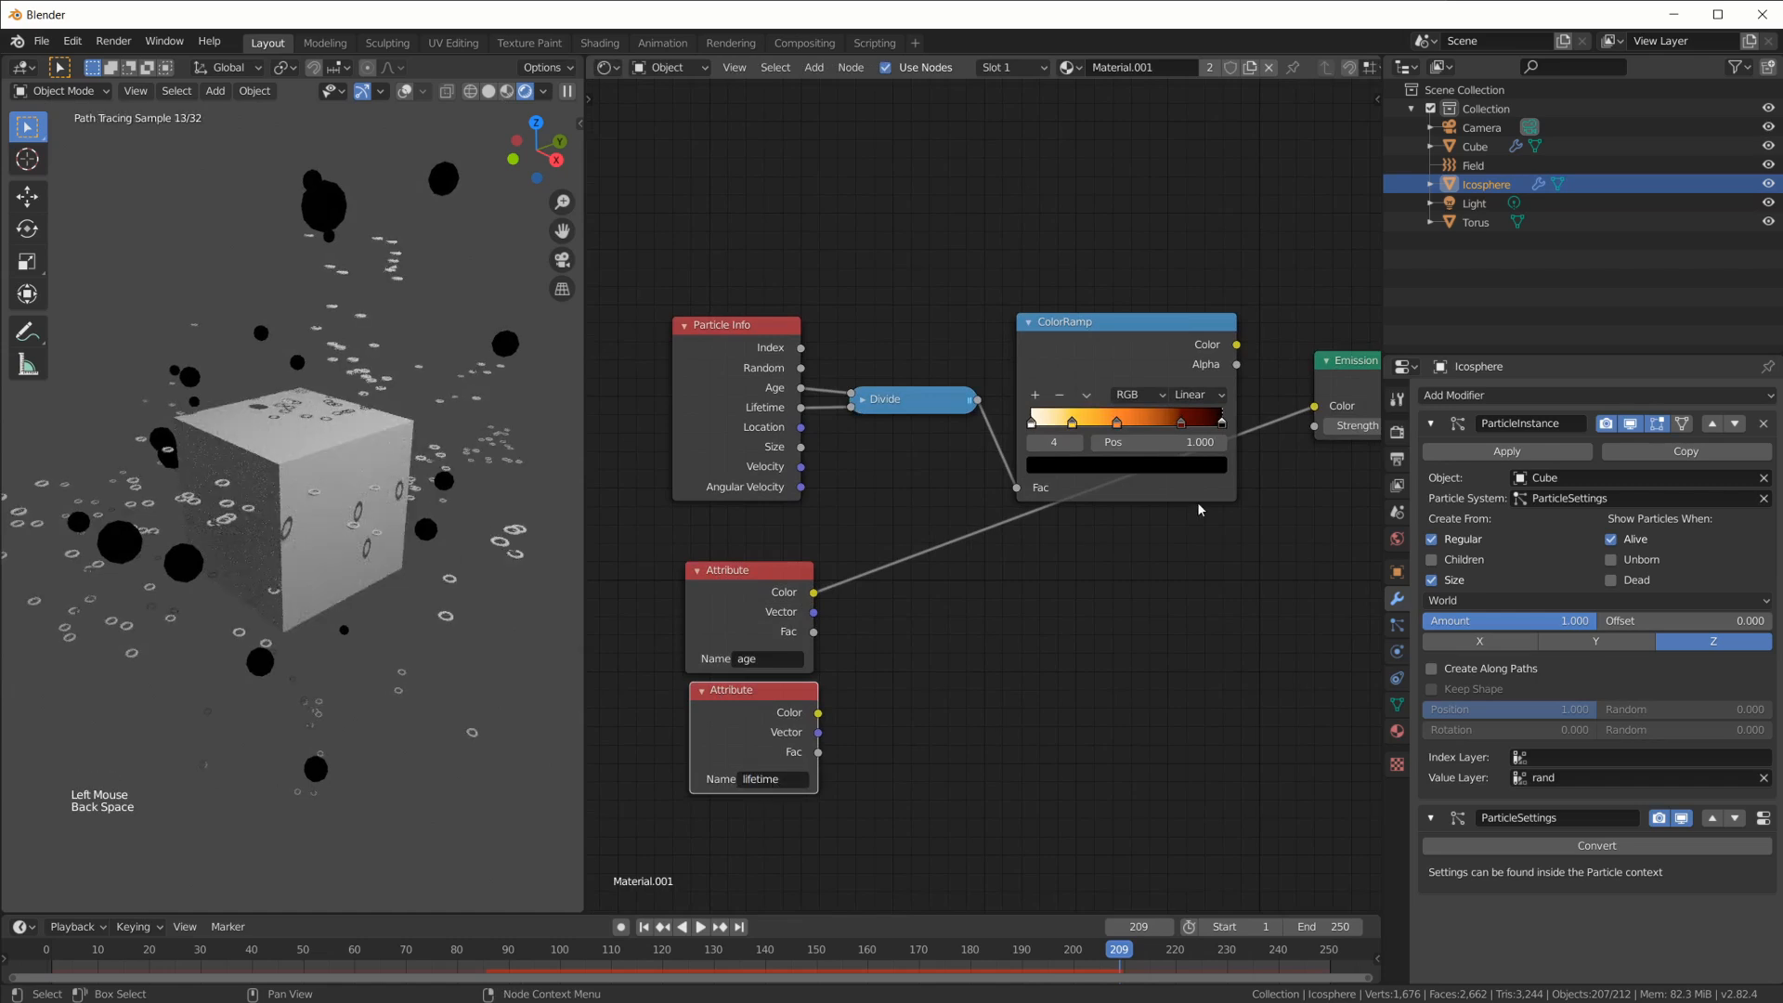
pyautogui.click(1597, 777)
pyautogui.press('Return')
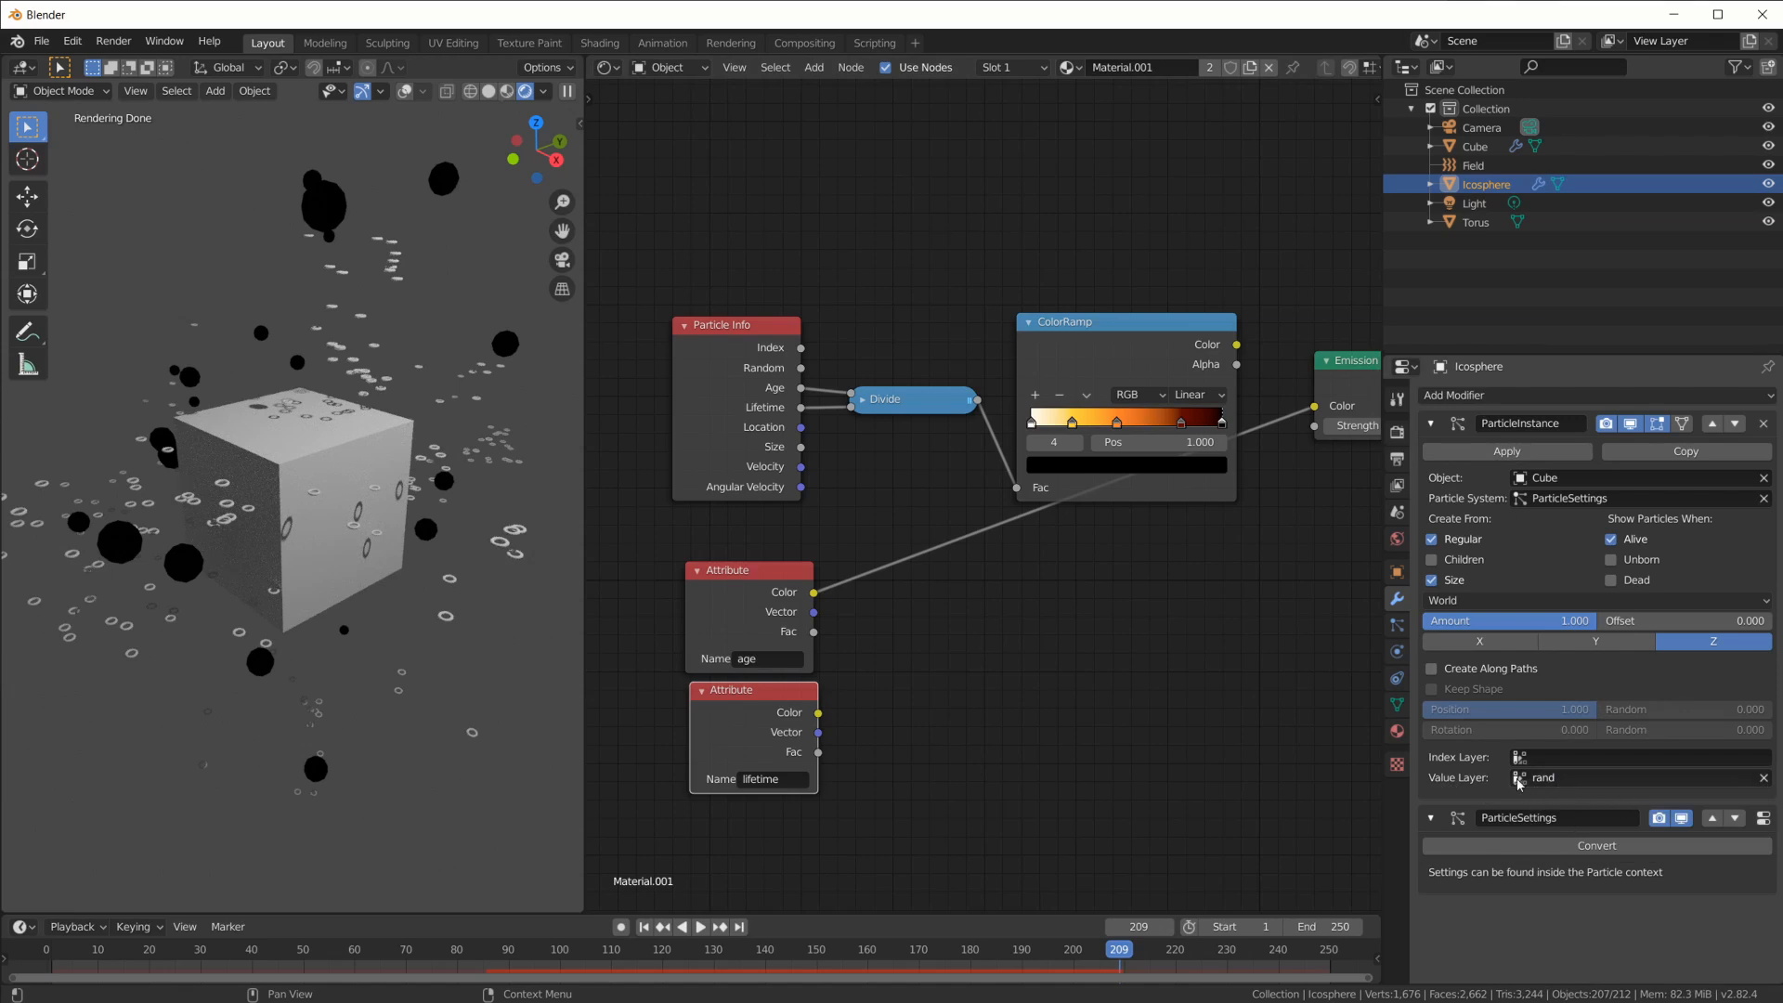
pyautogui.click(890, 615)
# Duplicate the Divide node, place the copy beside the two Attribute nodes and keep it collapsed
pyautogui.click(893, 409)
pyautogui.hotkey('shift', 'd')
pyautogui.click(917, 687)
pyautogui.click(886, 677)
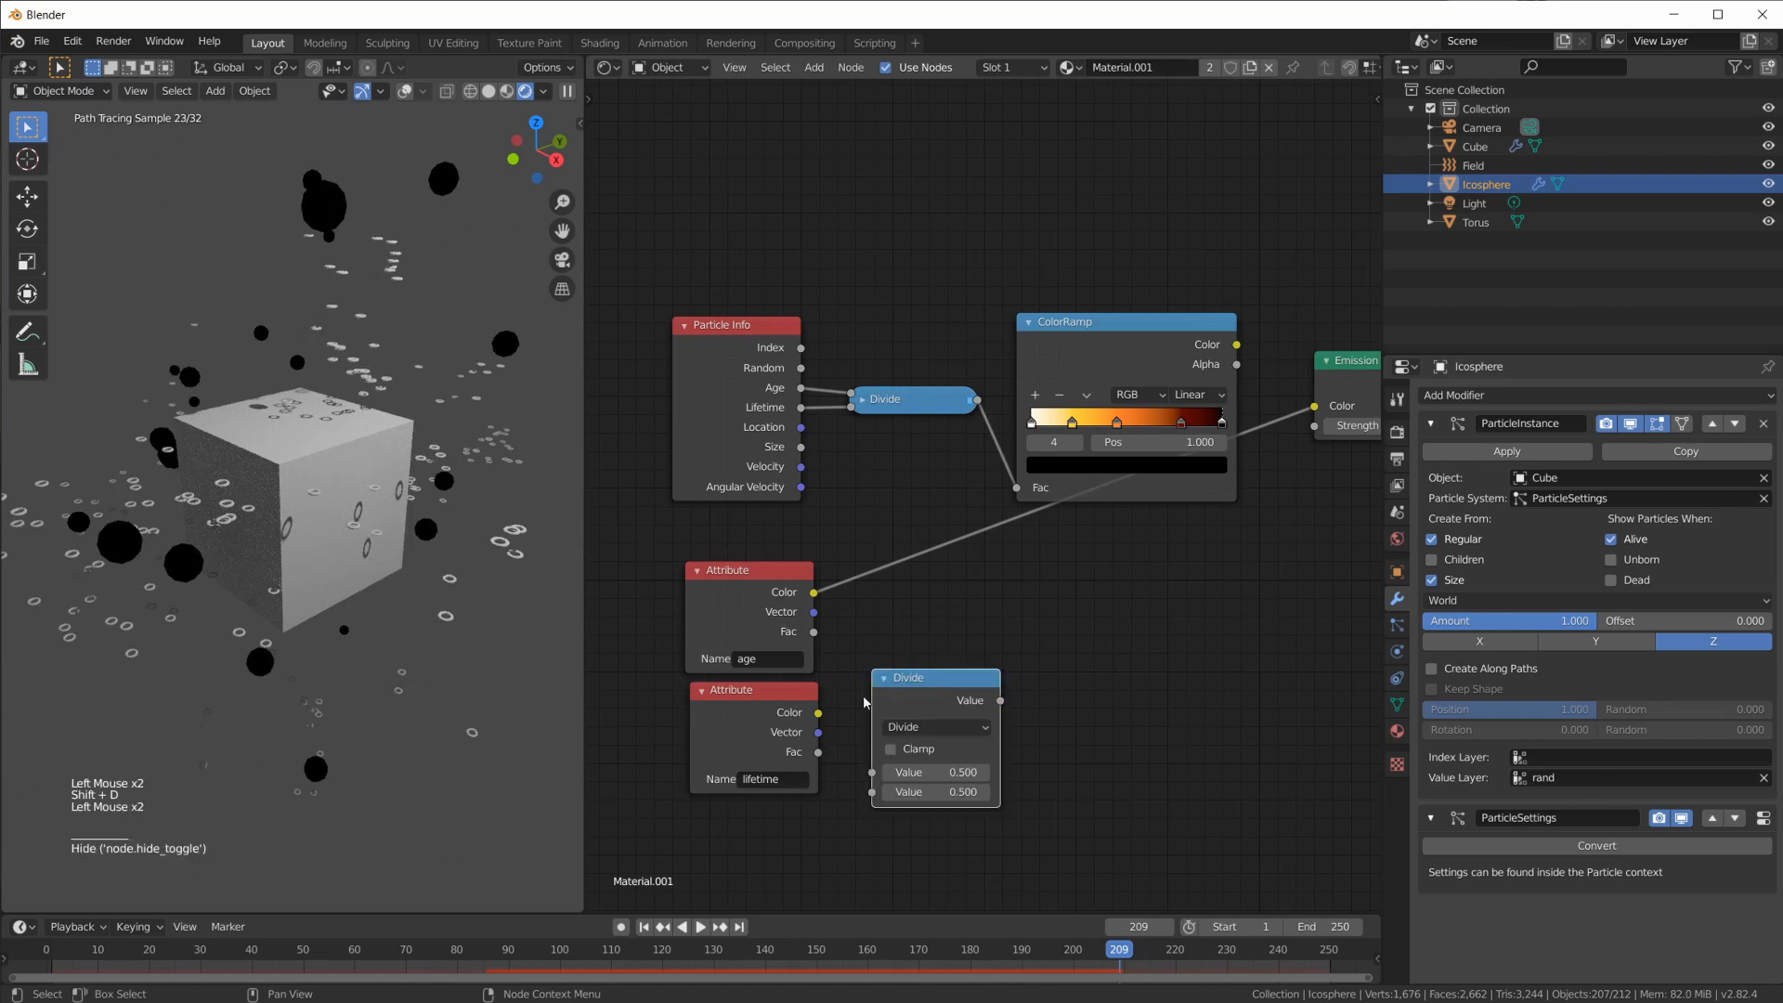
pyautogui.click(885, 678)
# Link the age and lifetime Fac outputs through the Divide copy into the ColorRamp's Fac, and the ColorRamp's Color to the Emission shader
pyautogui.moveTo(818, 752); pyautogui.dragTo(814, 634)
pyautogui.moveTo(1000, 678); pyautogui.dragTo(1017, 487)
pyautogui.moveTo(938, 678); pyautogui.dragTo(925, 642)
pyautogui.moveTo(1241, 351); pyautogui.dragTo(1315, 407)
pyautogui.scroll(-9, 1075, 553)
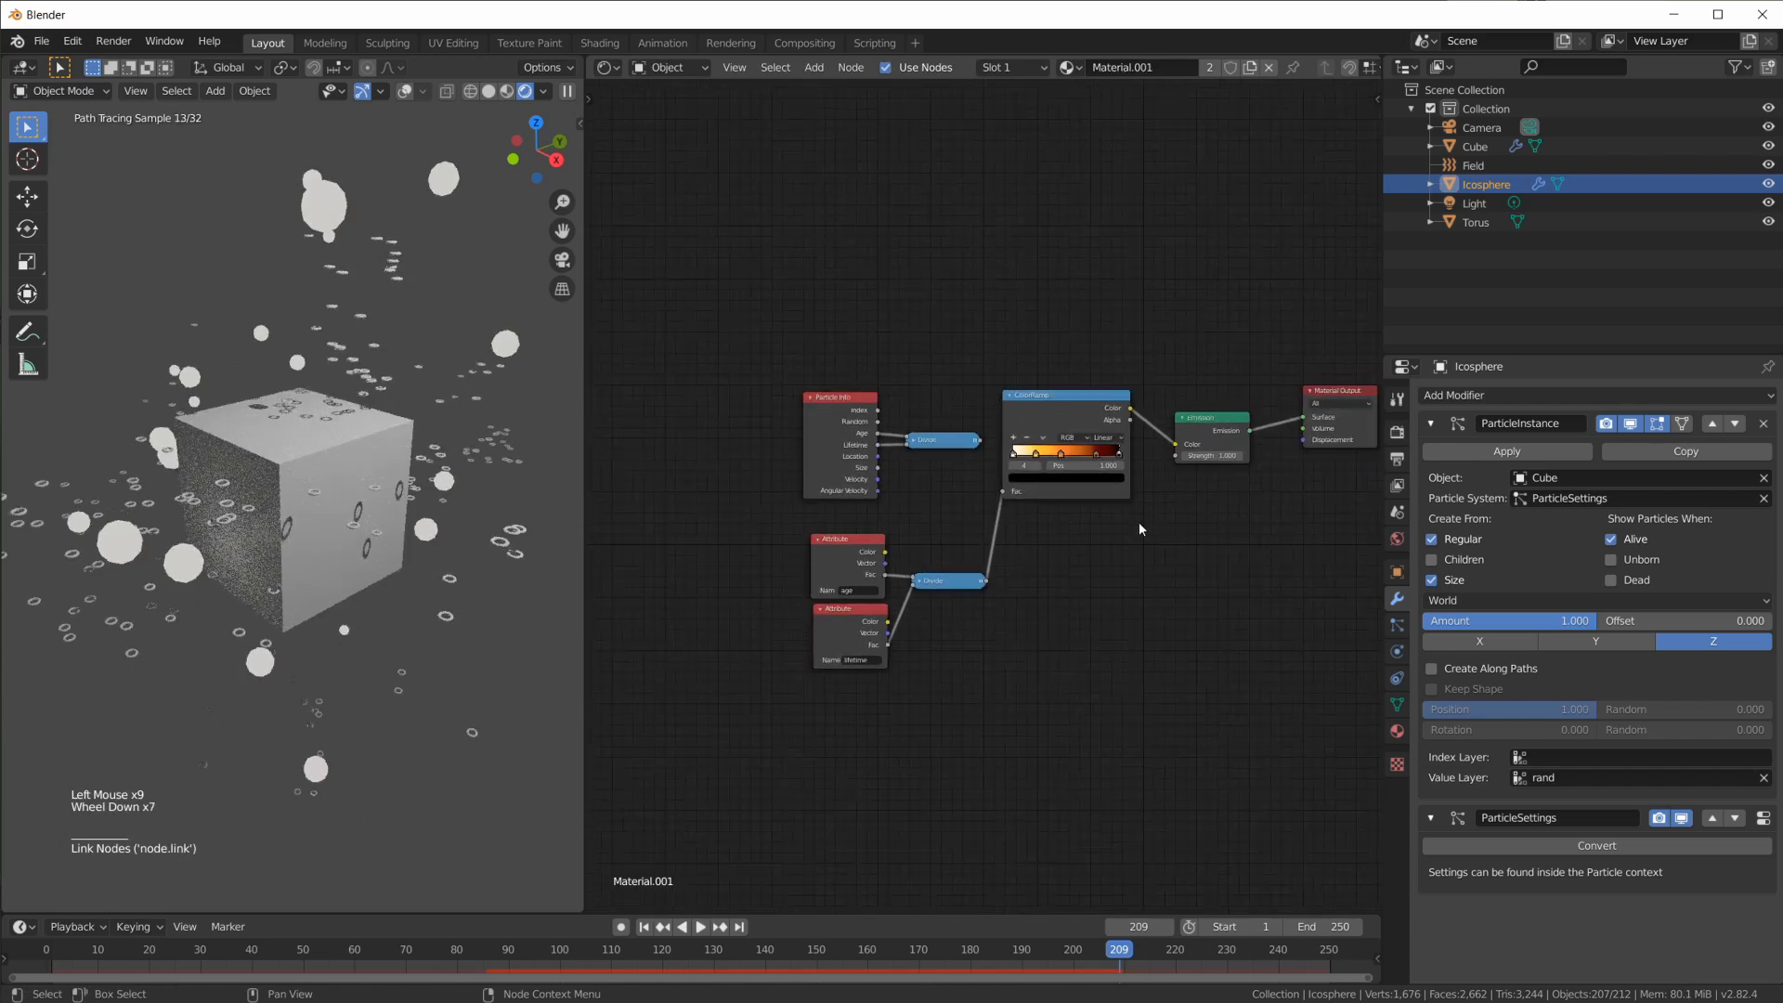
pyautogui.scroll(4, 1139, 540)
pyautogui.scroll(1, 1139, 541)
pyautogui.moveTo(1138, 541); pyautogui.dragTo(1001, 559, button='middle')
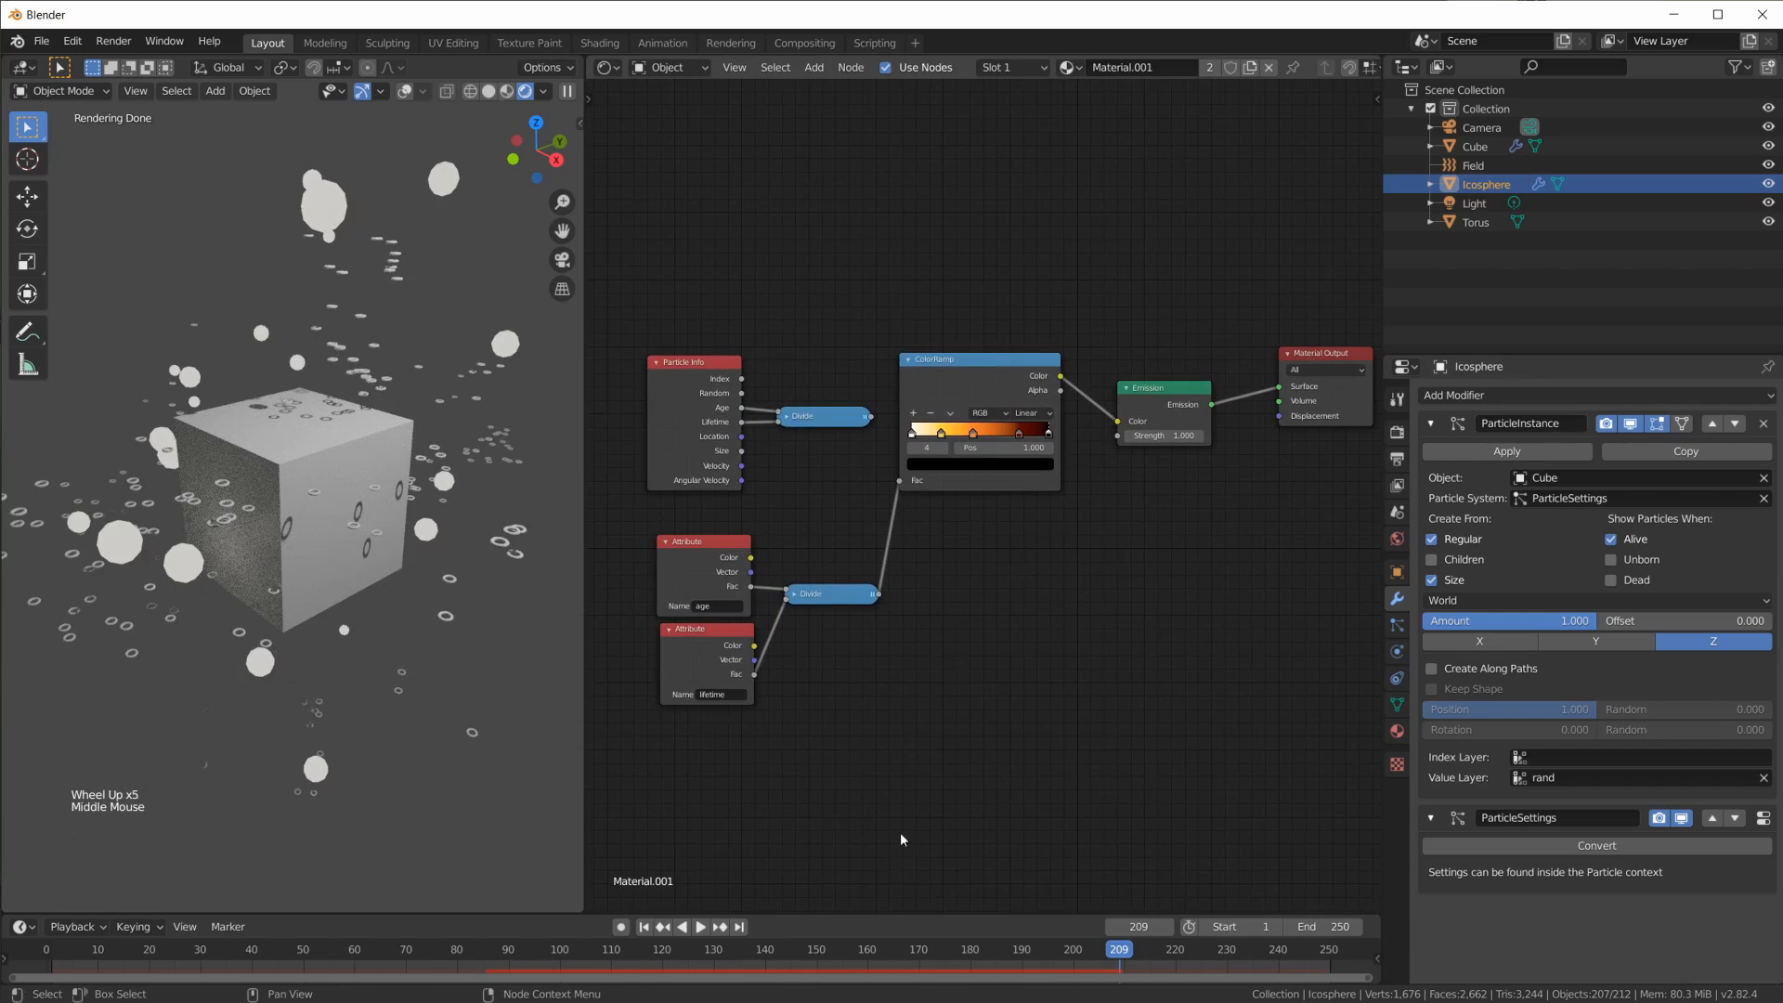
# Reread the Particle Info to Vertex Colors proposal in the browser and minimize it to return to Blender
pyautogui.hotkey('alt', 'Tab')
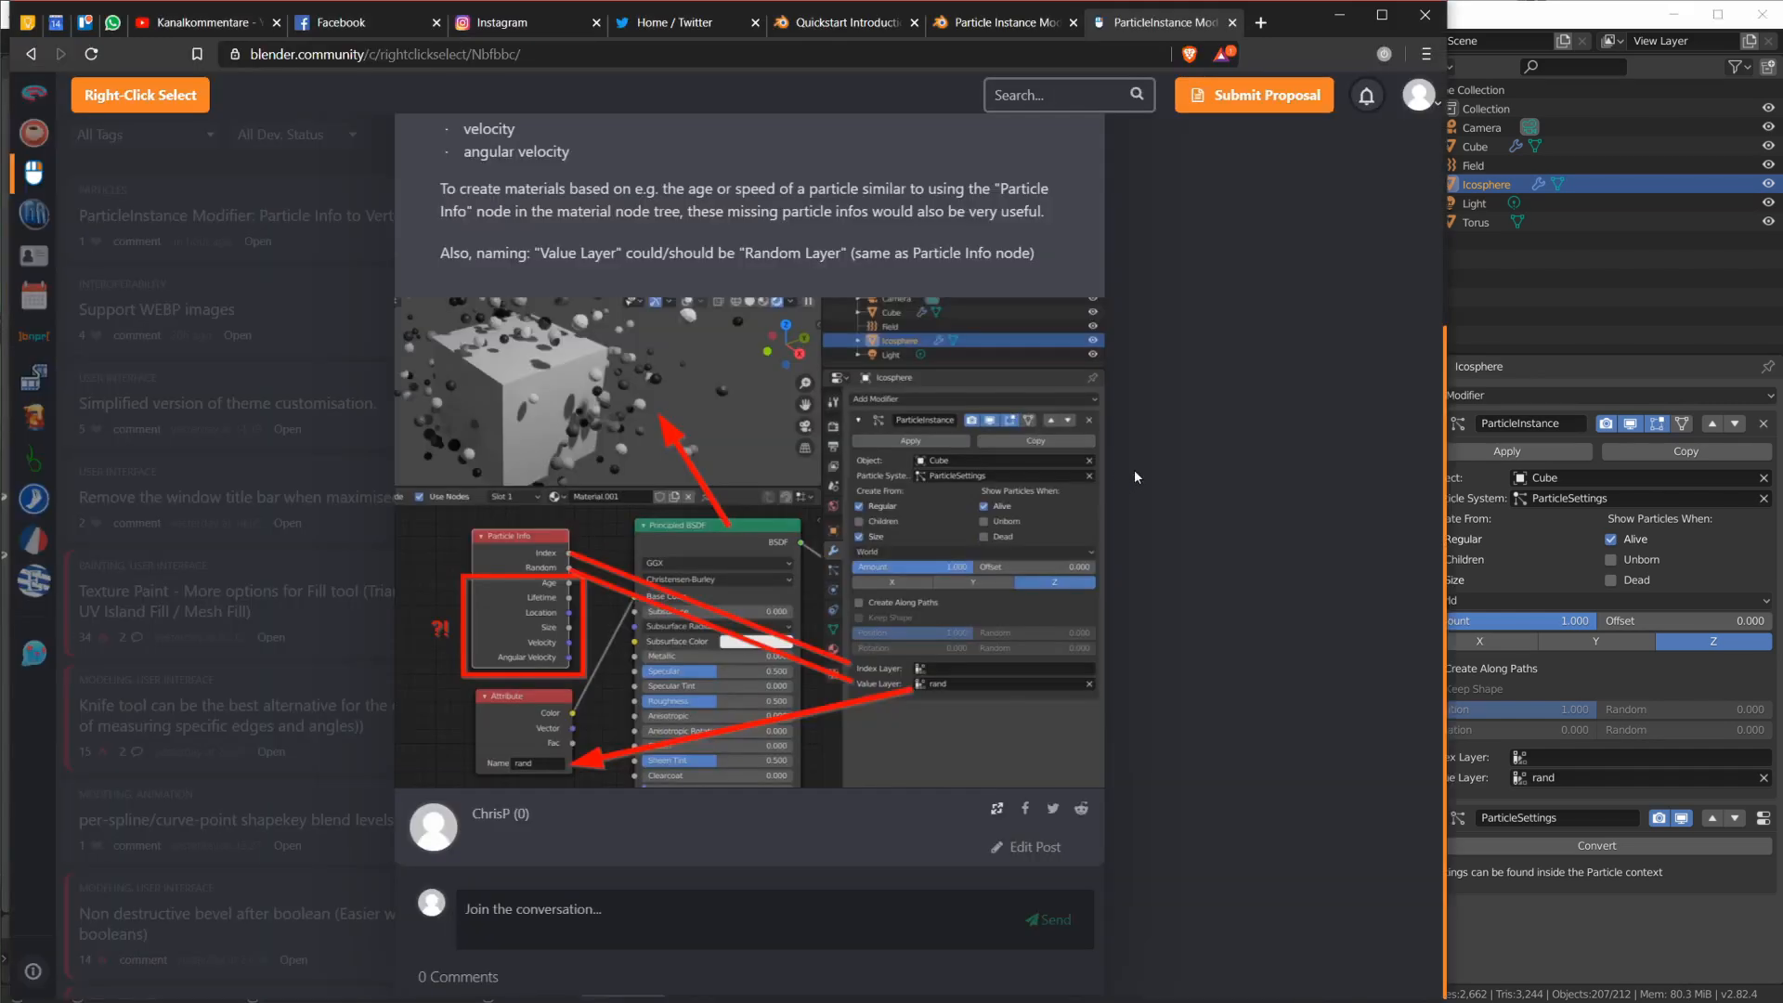
pyautogui.scroll(3, 897, 523)
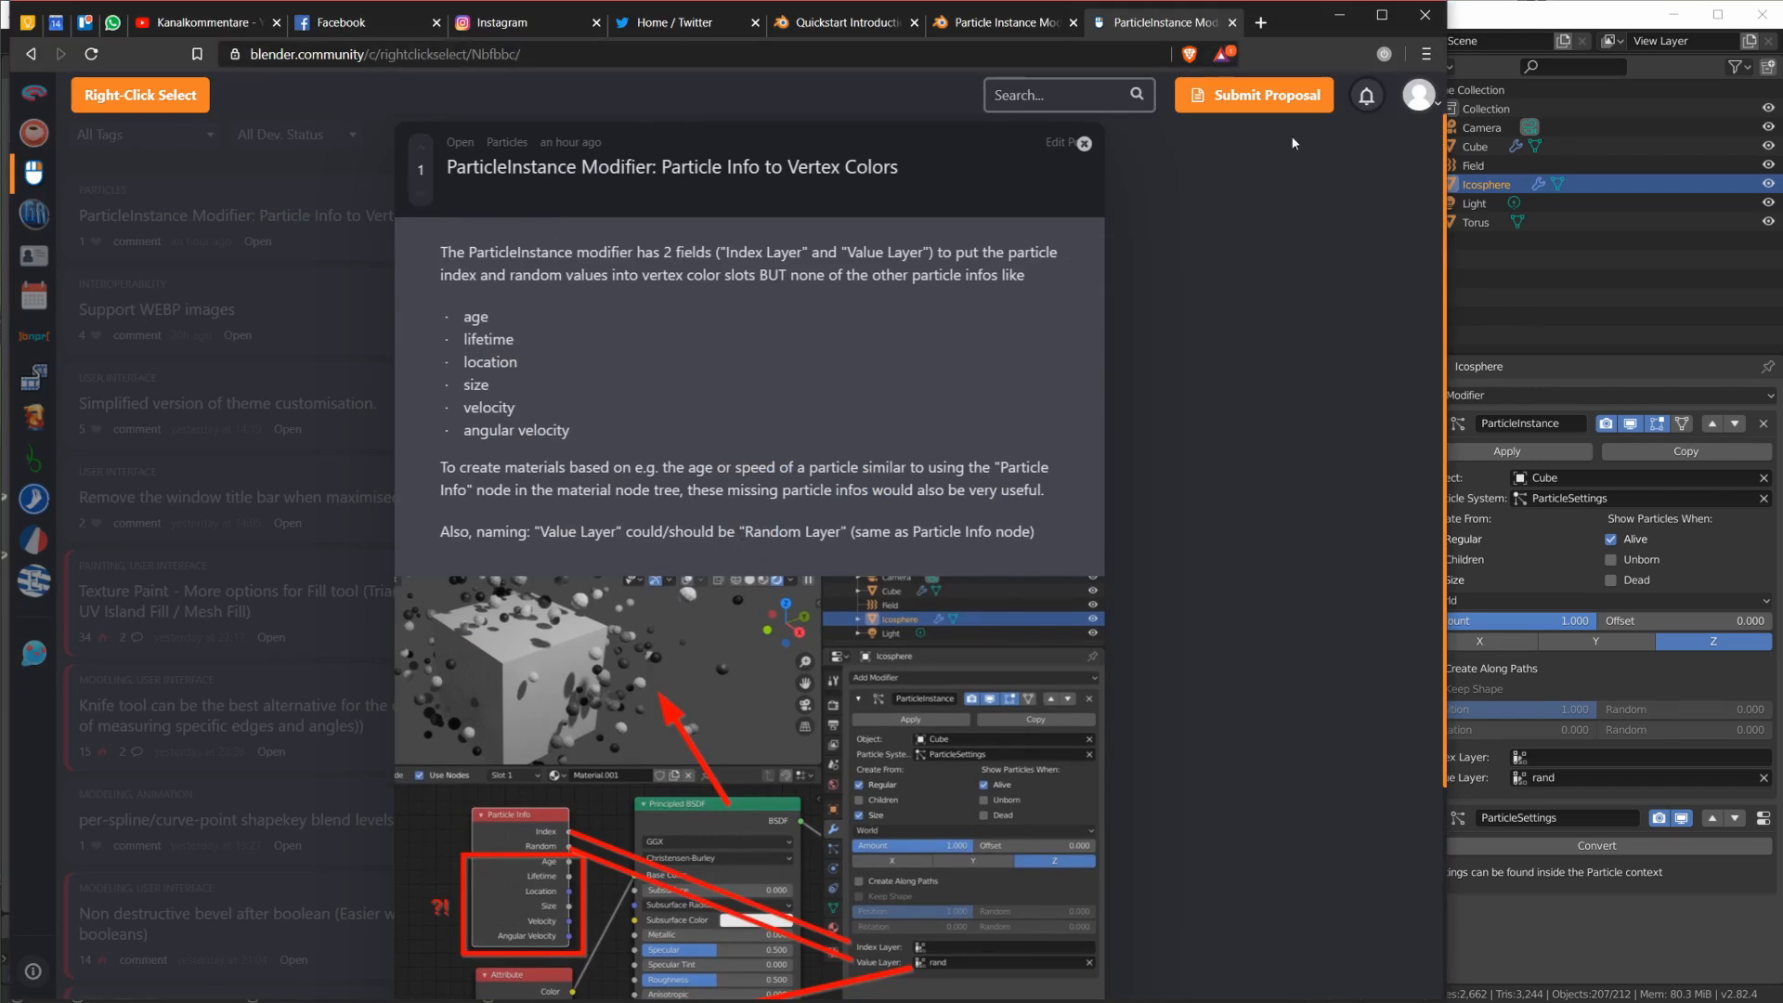
pyautogui.click(1346, 19)
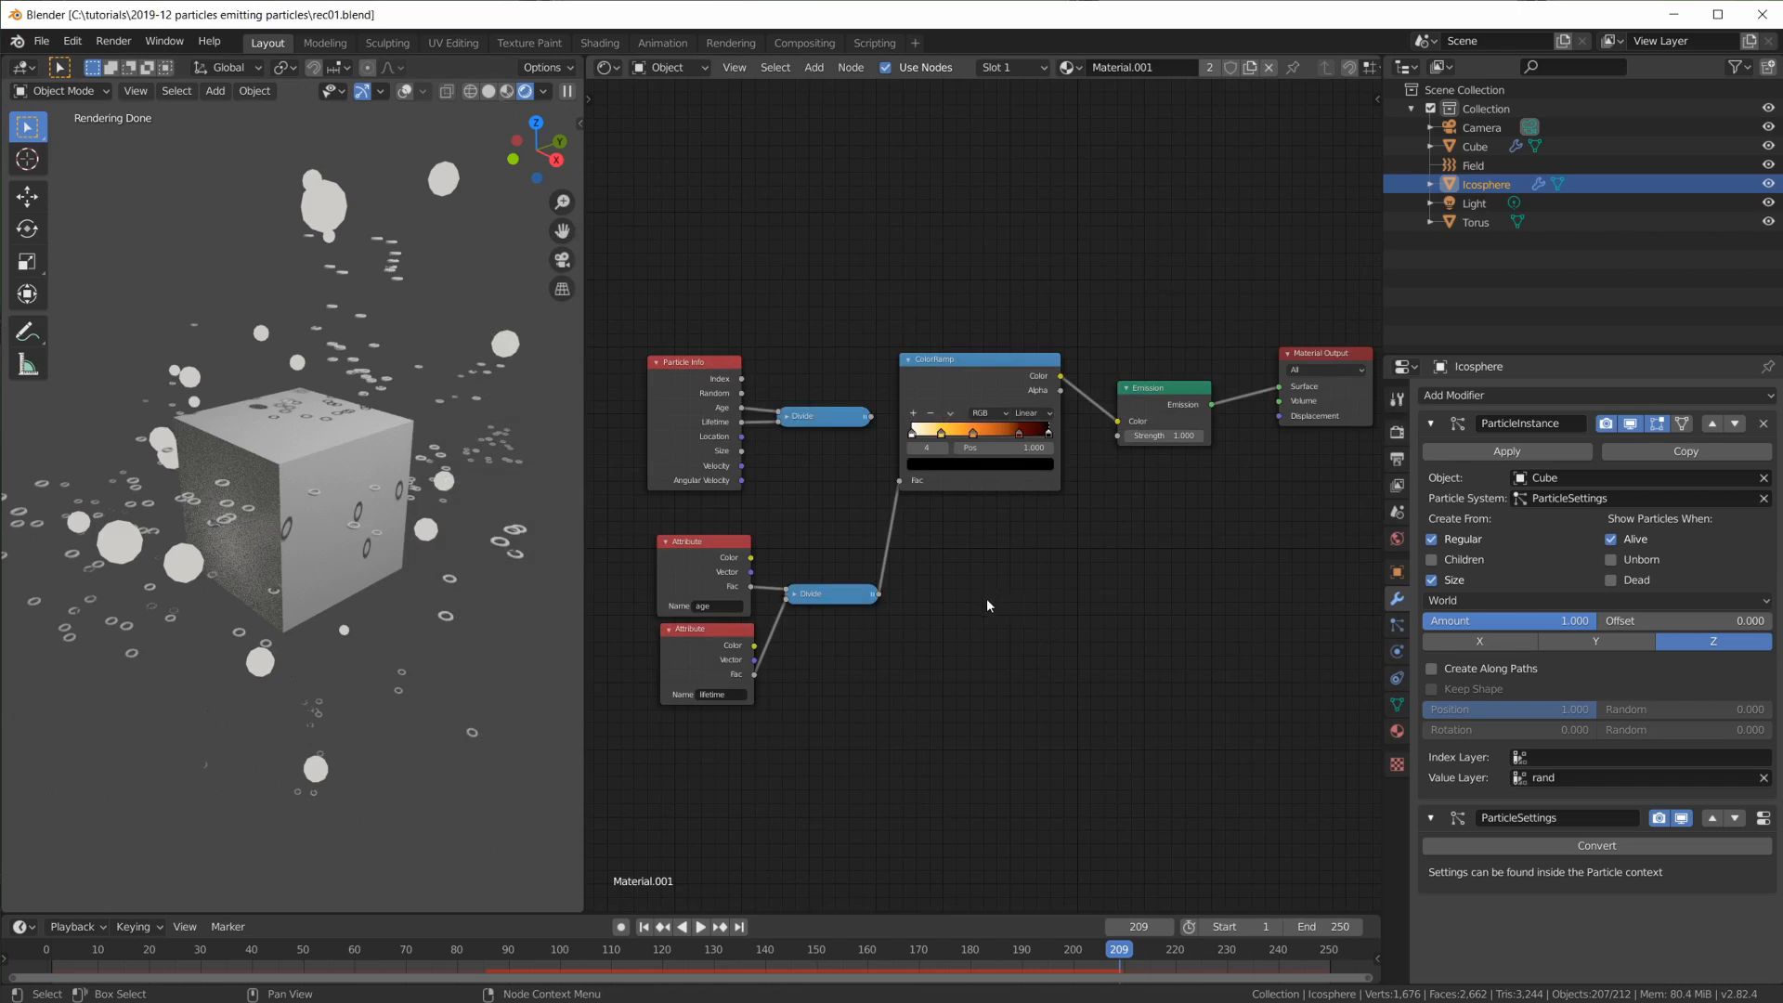
# Start a new file with the default cube scene
pyautogui.click(42, 41)
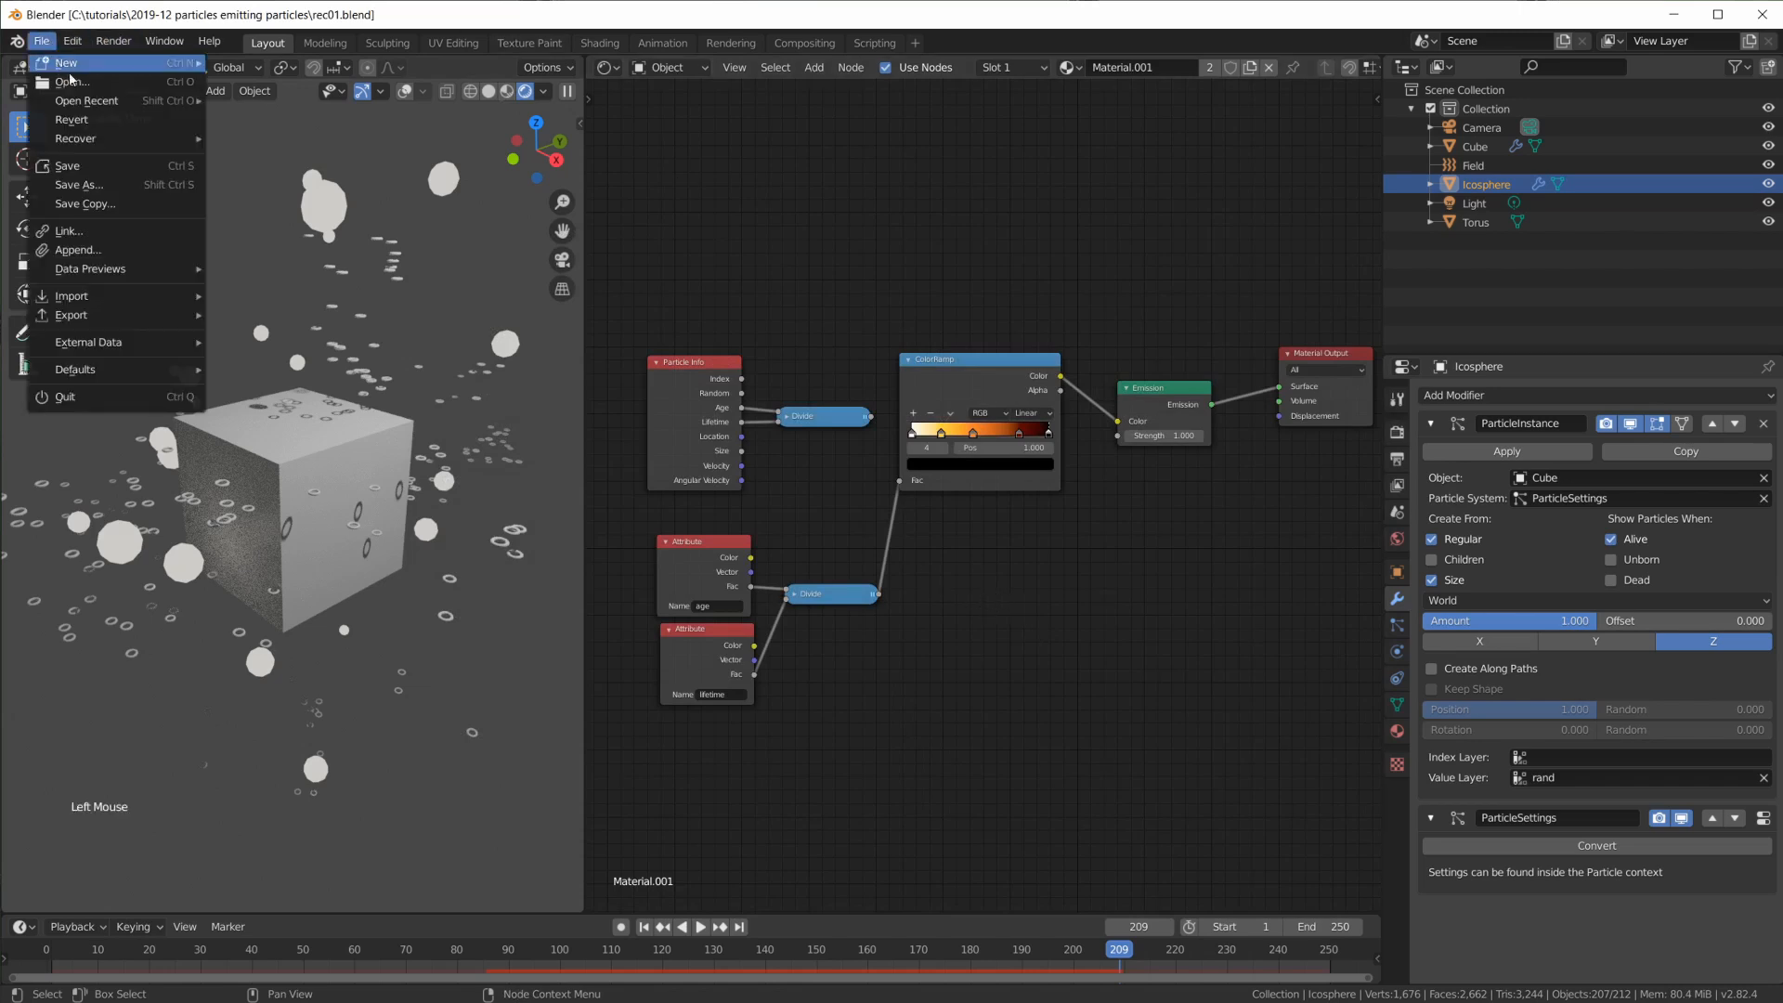
pyautogui.moveTo(65, 63)
pyautogui.click(356, 66)
pyautogui.moveTo(888, 554)
pyautogui.mouseDown(button='middle')
pyautogui.moveTo(943, 573)
pyautogui.moveTo(932, 601)
pyautogui.moveTo(954, 531)
pyautogui.moveTo(884, 553)
pyautogui.mouseUp(button='middle')
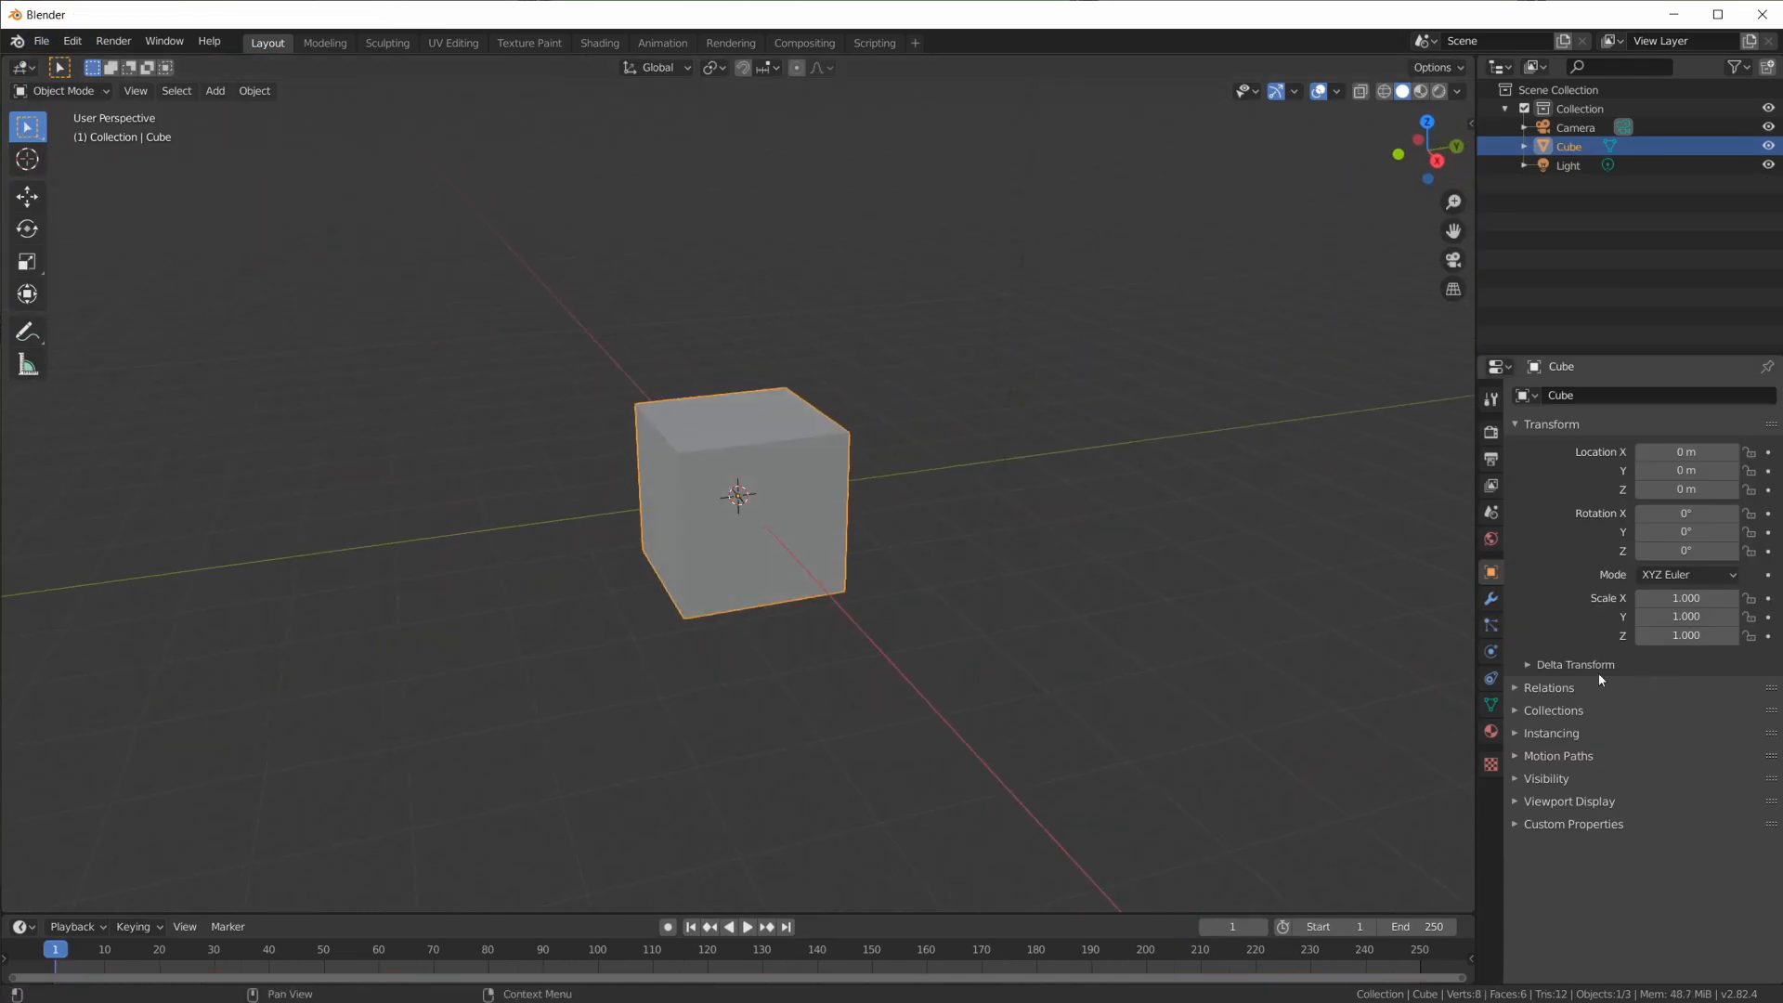
# Add an Ico Sphere mesh at the 3D cursor inside the cube
pyautogui.click(1488, 628)
pyautogui.click(967, 505)
pyautogui.hotkey('shift', 'a')
pyautogui.moveTo(967, 505)
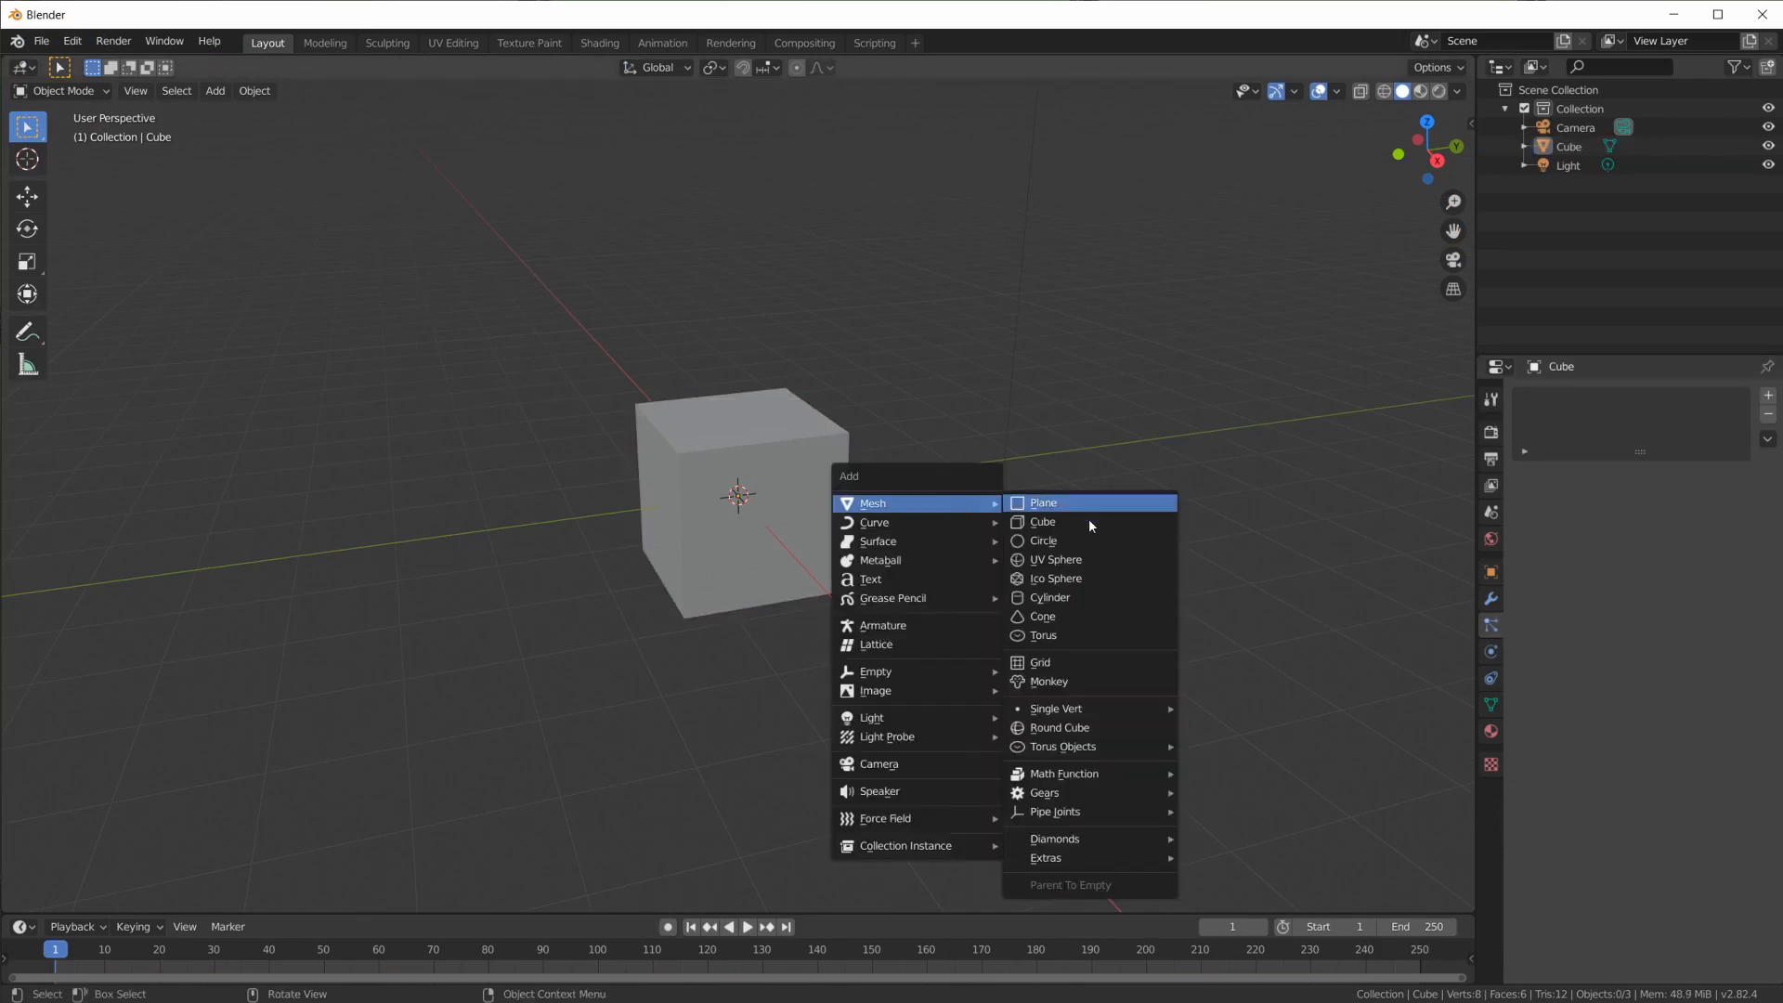
pyautogui.click(1088, 579)
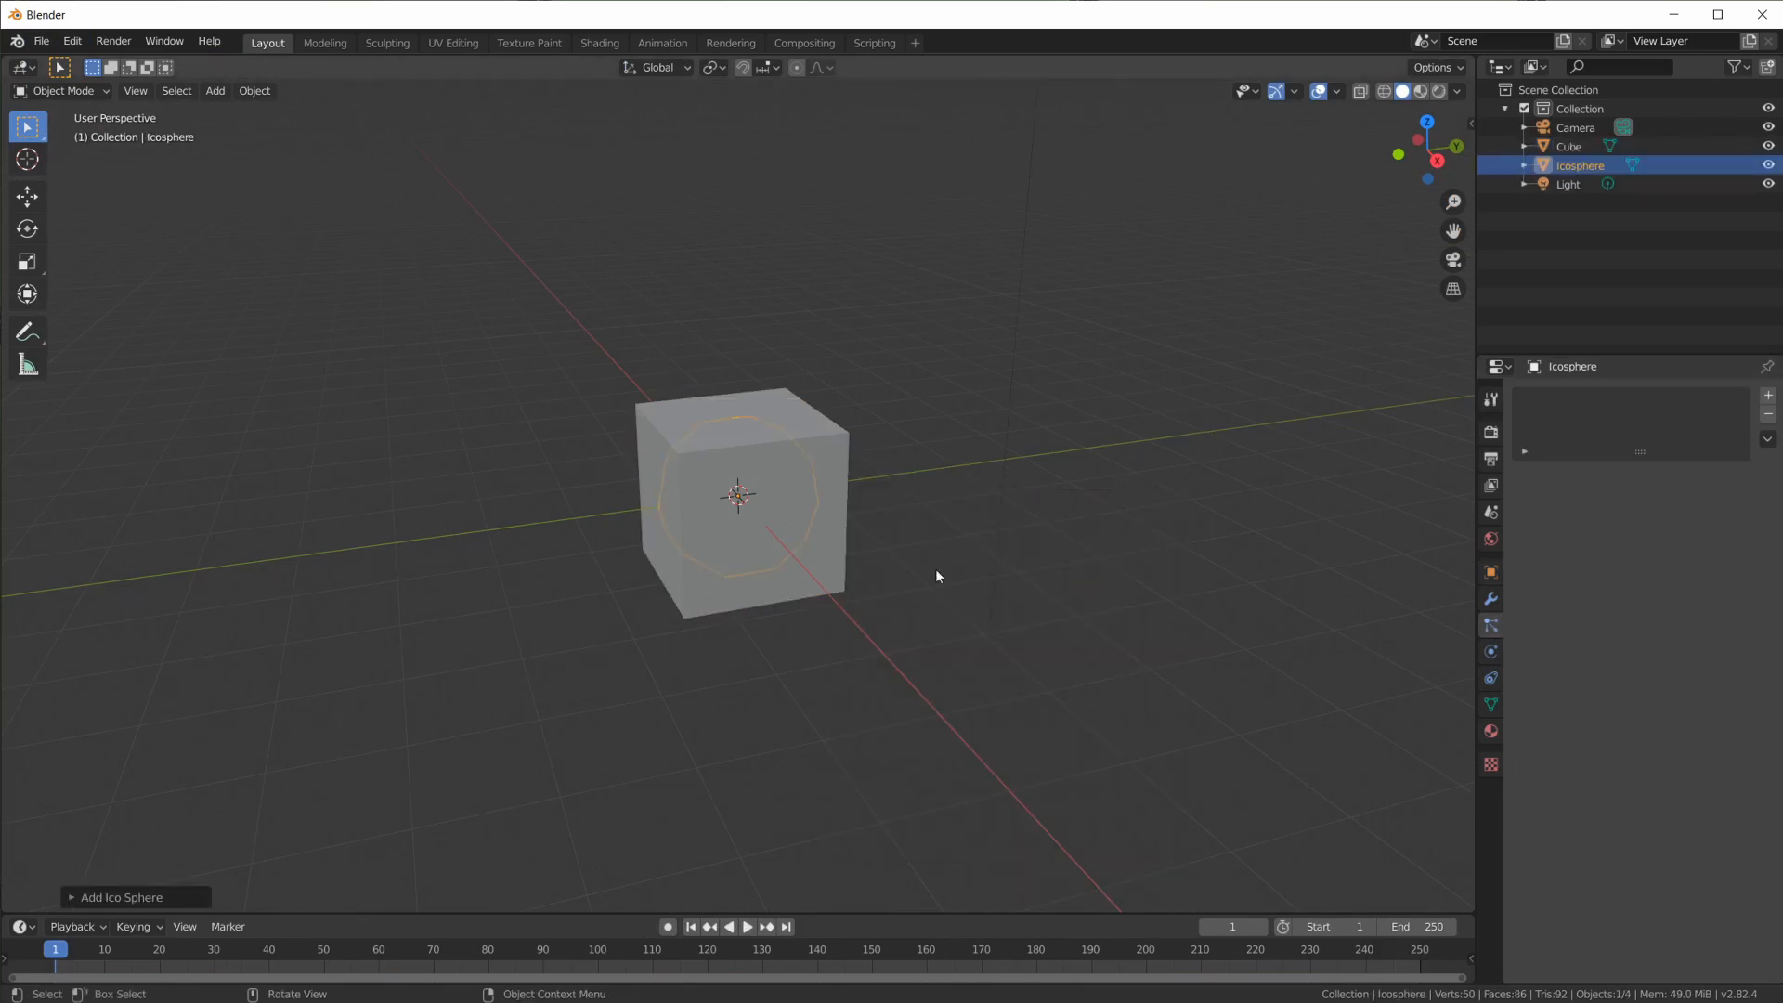
# Add a particle system to the Cube and set its emission number to 100
pyautogui.click(817, 464)
pyautogui.click(1768, 395)
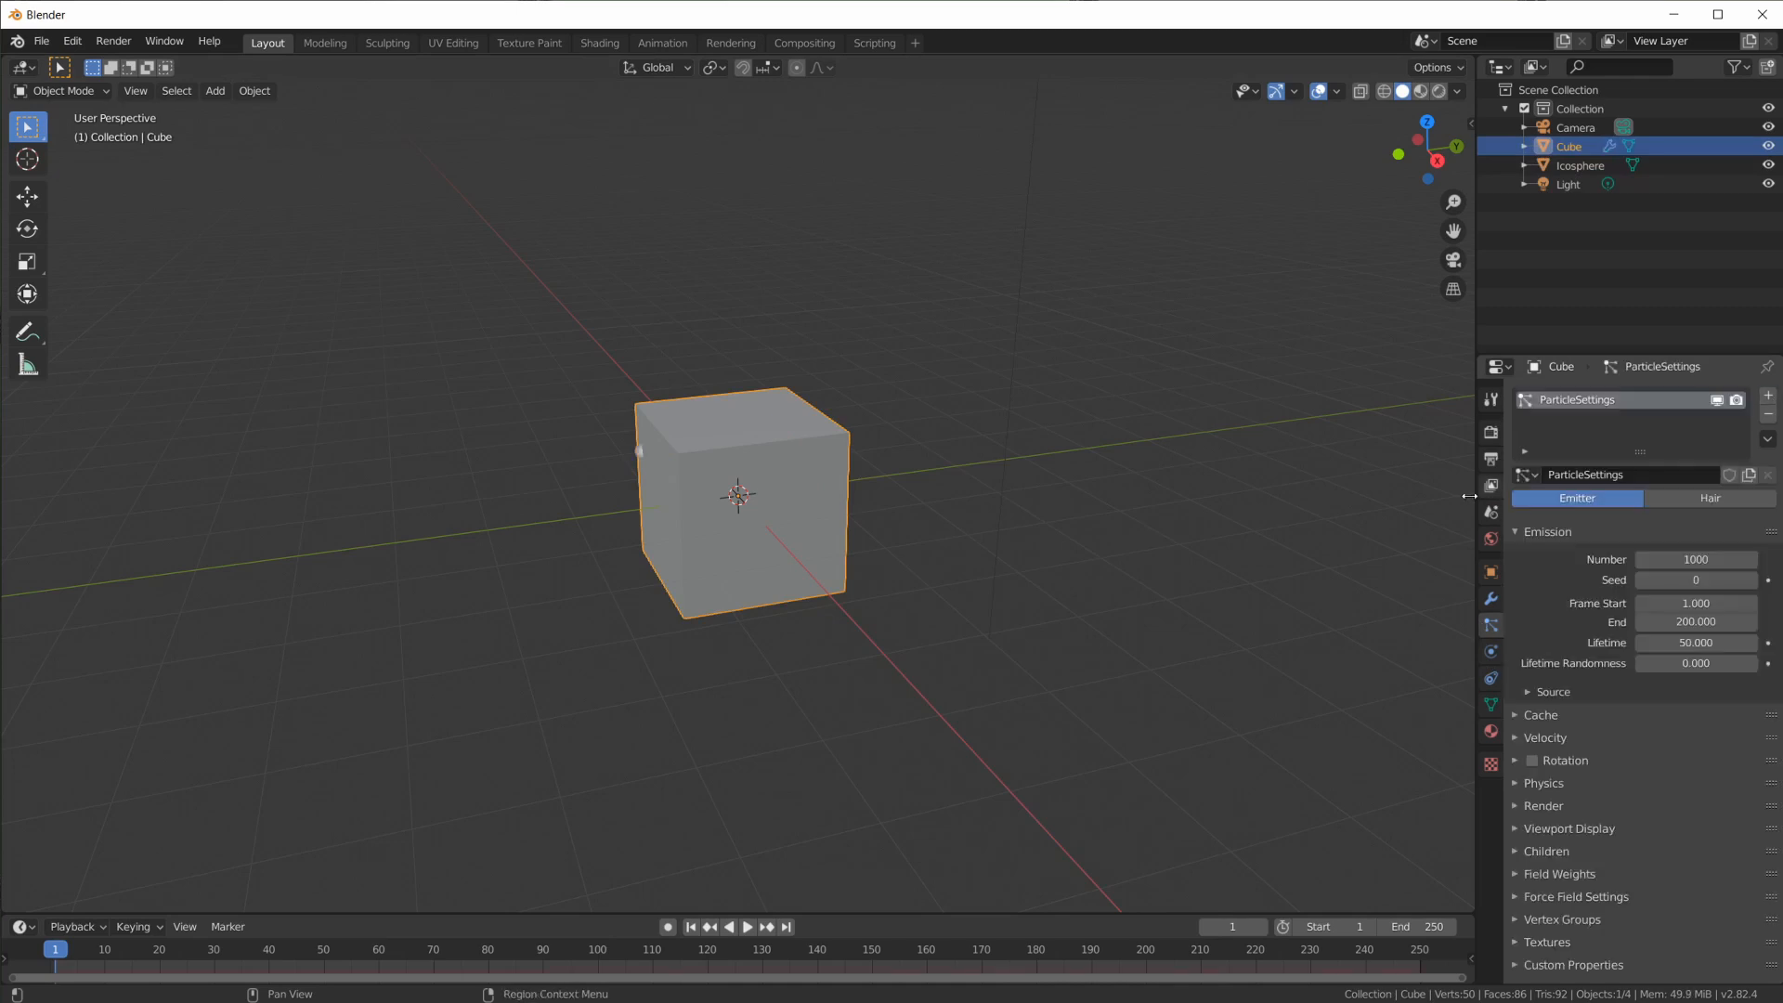
pyautogui.moveTo(1469, 496); pyautogui.dragTo(1323, 496)
pyautogui.click(1659, 559)
pyautogui.write('100')
pyautogui.press('Return')
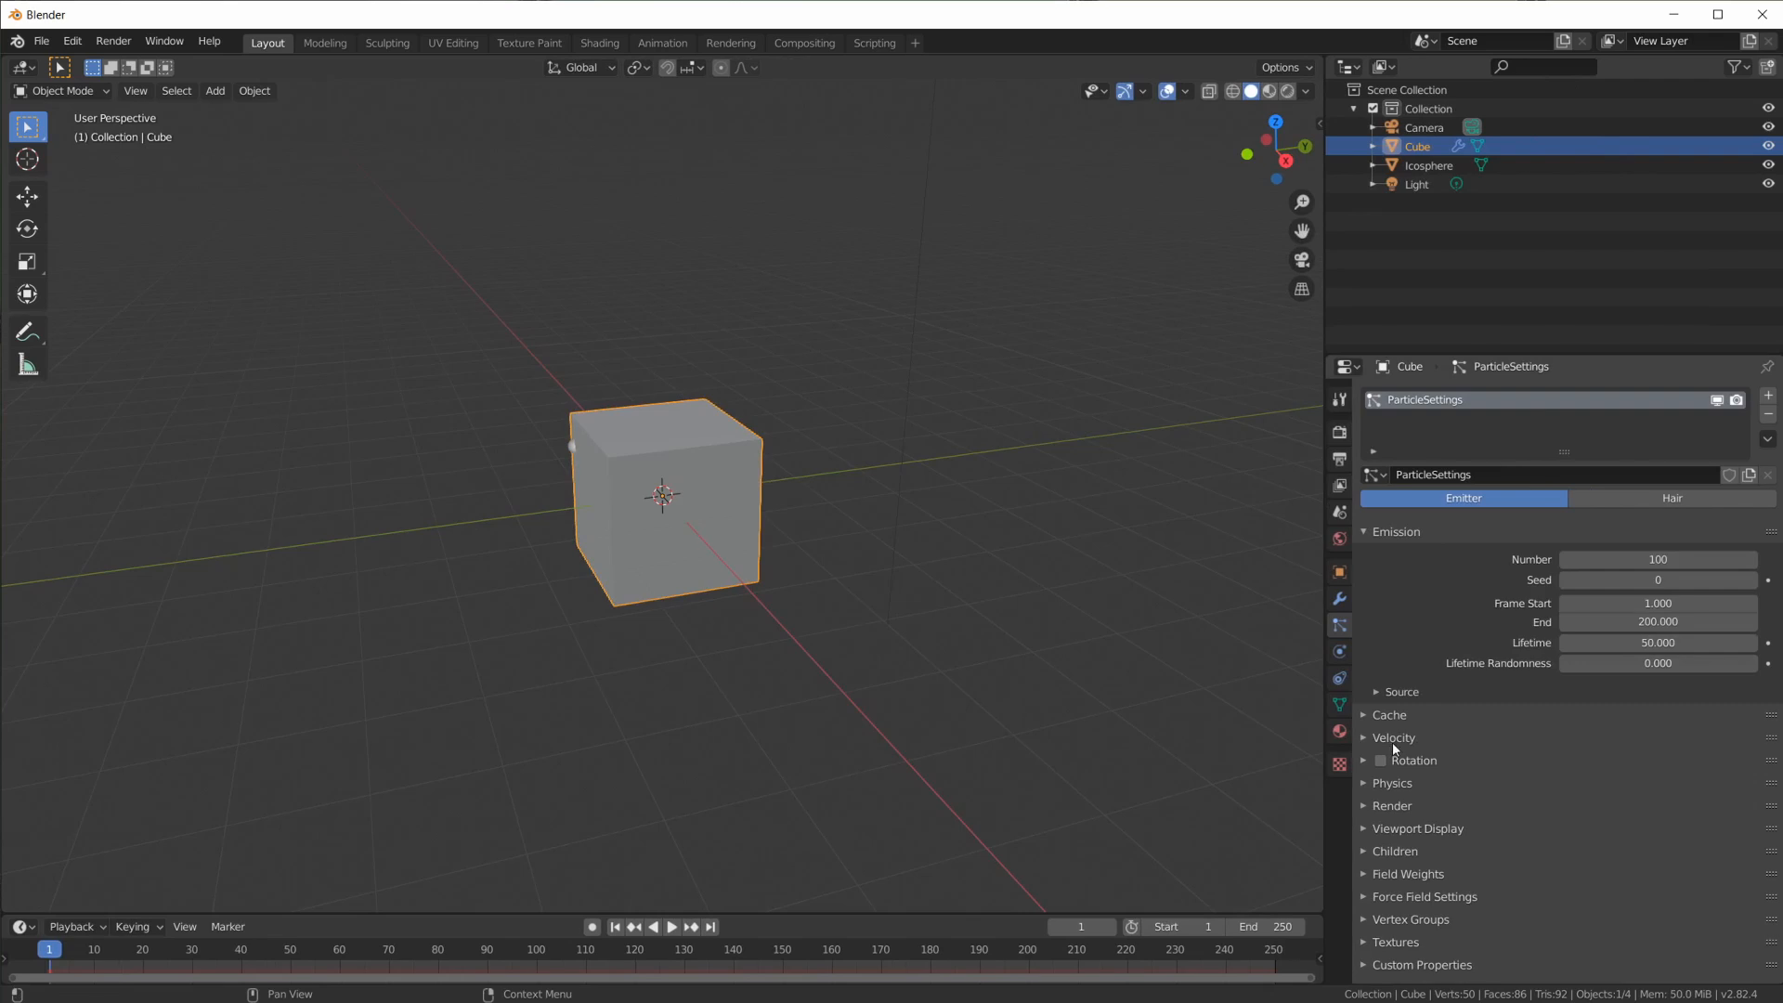
# Set the particle system's gravity field weight to 0 and play the animation
pyautogui.click(1402, 874)
pyautogui.press('BackSpace')
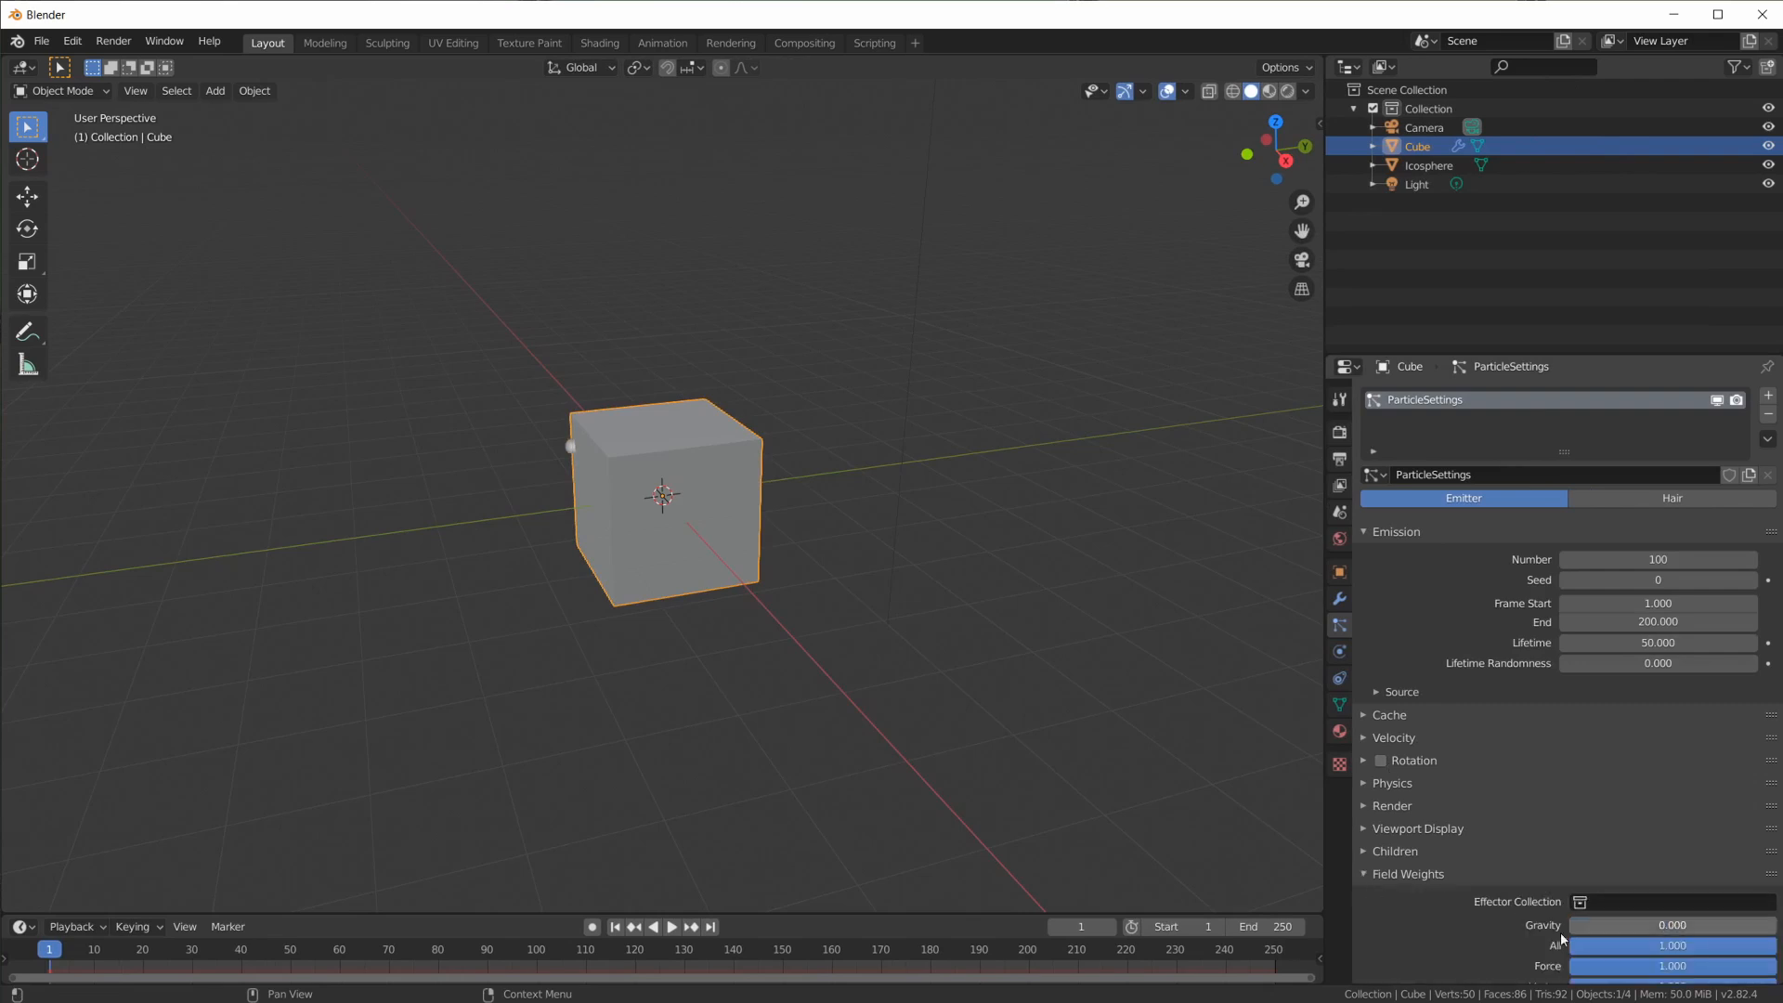
pyautogui.click(873, 804)
pyautogui.press('space')
pyautogui.moveTo(1047, 705); pyautogui.dragTo(1002, 622, button='middle')
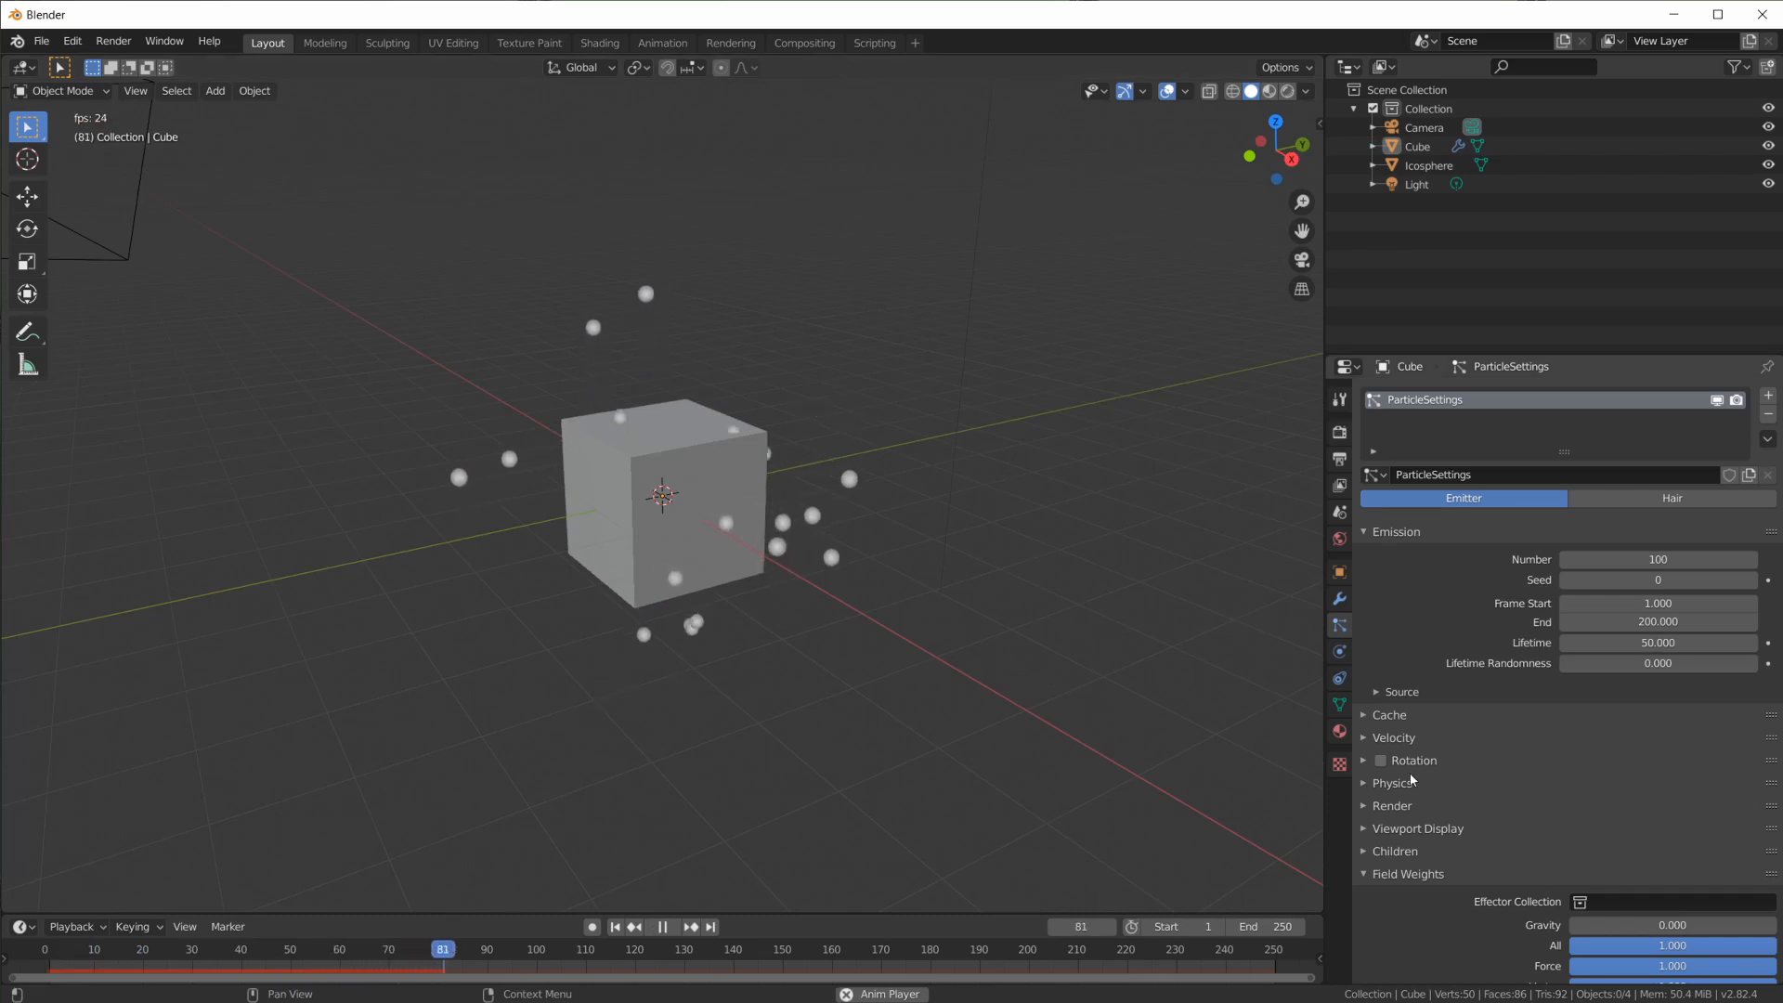
# Set the particles' lifetime to 100 with a lifetime randomness of 0.9, and check the emission from another angle up to frame 118
pyautogui.click(1671, 642)
pyautogui.write('100')
pyautogui.press('Return')
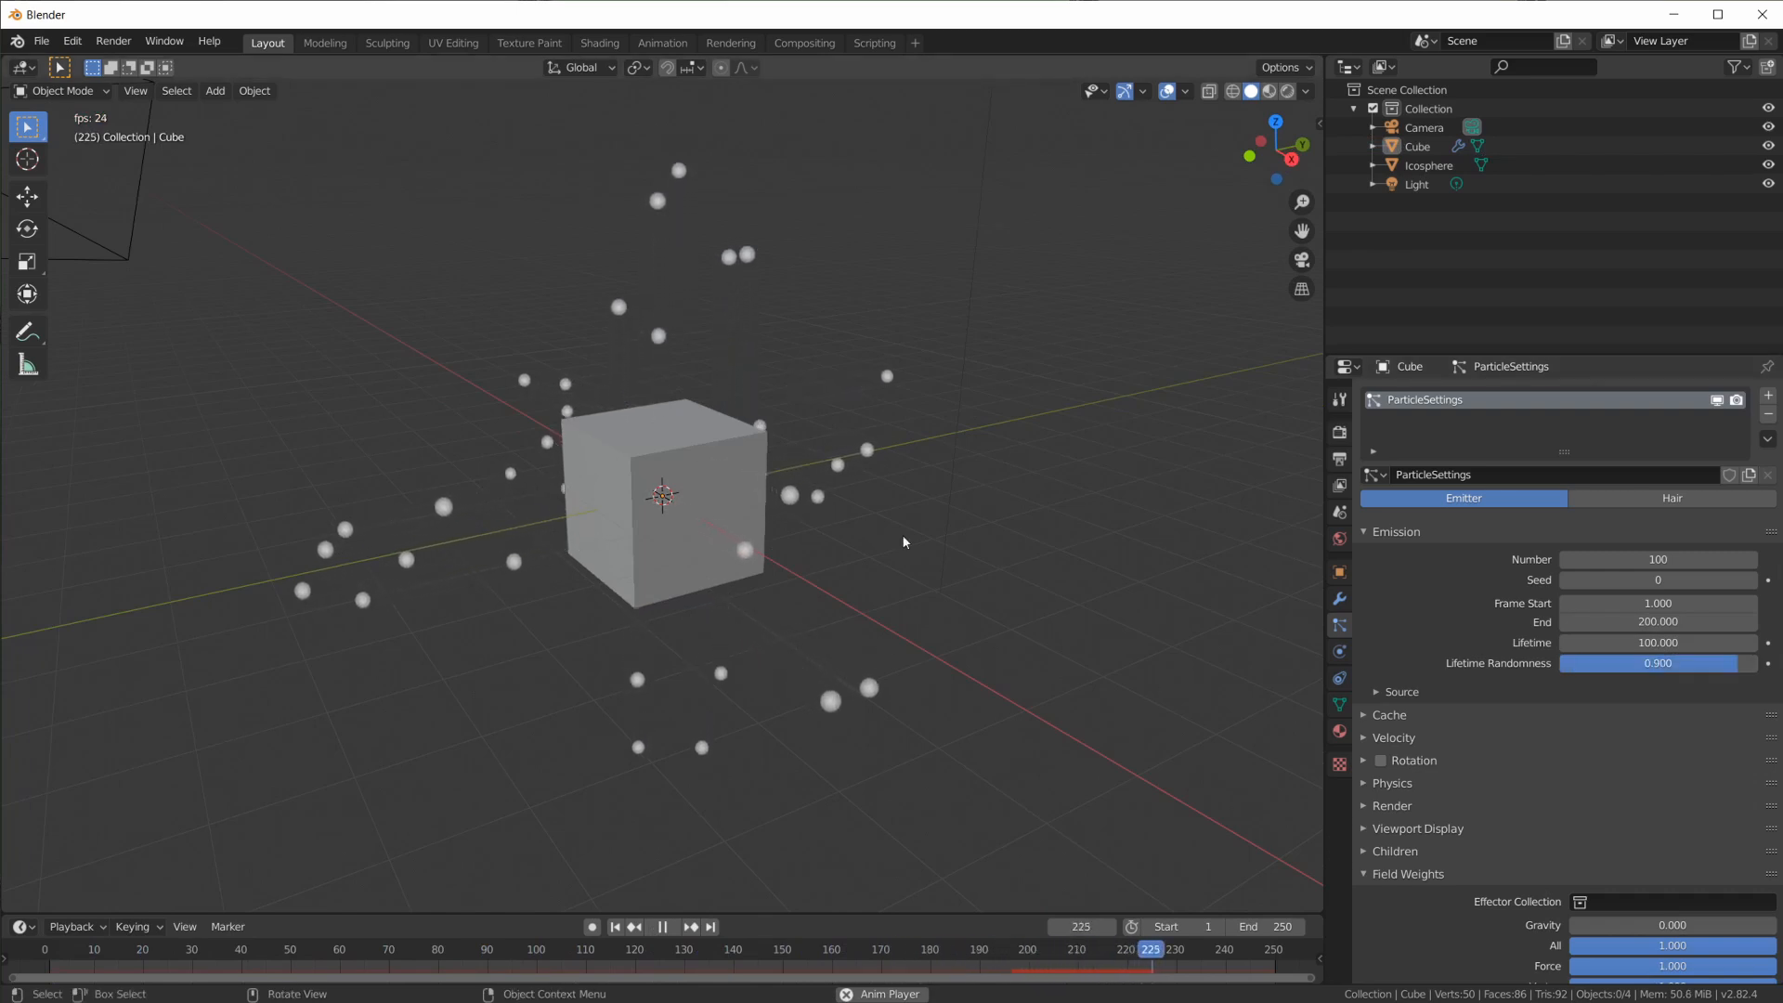
pyautogui.moveTo(960, 561); pyautogui.dragTo(900, 576, button='middle')
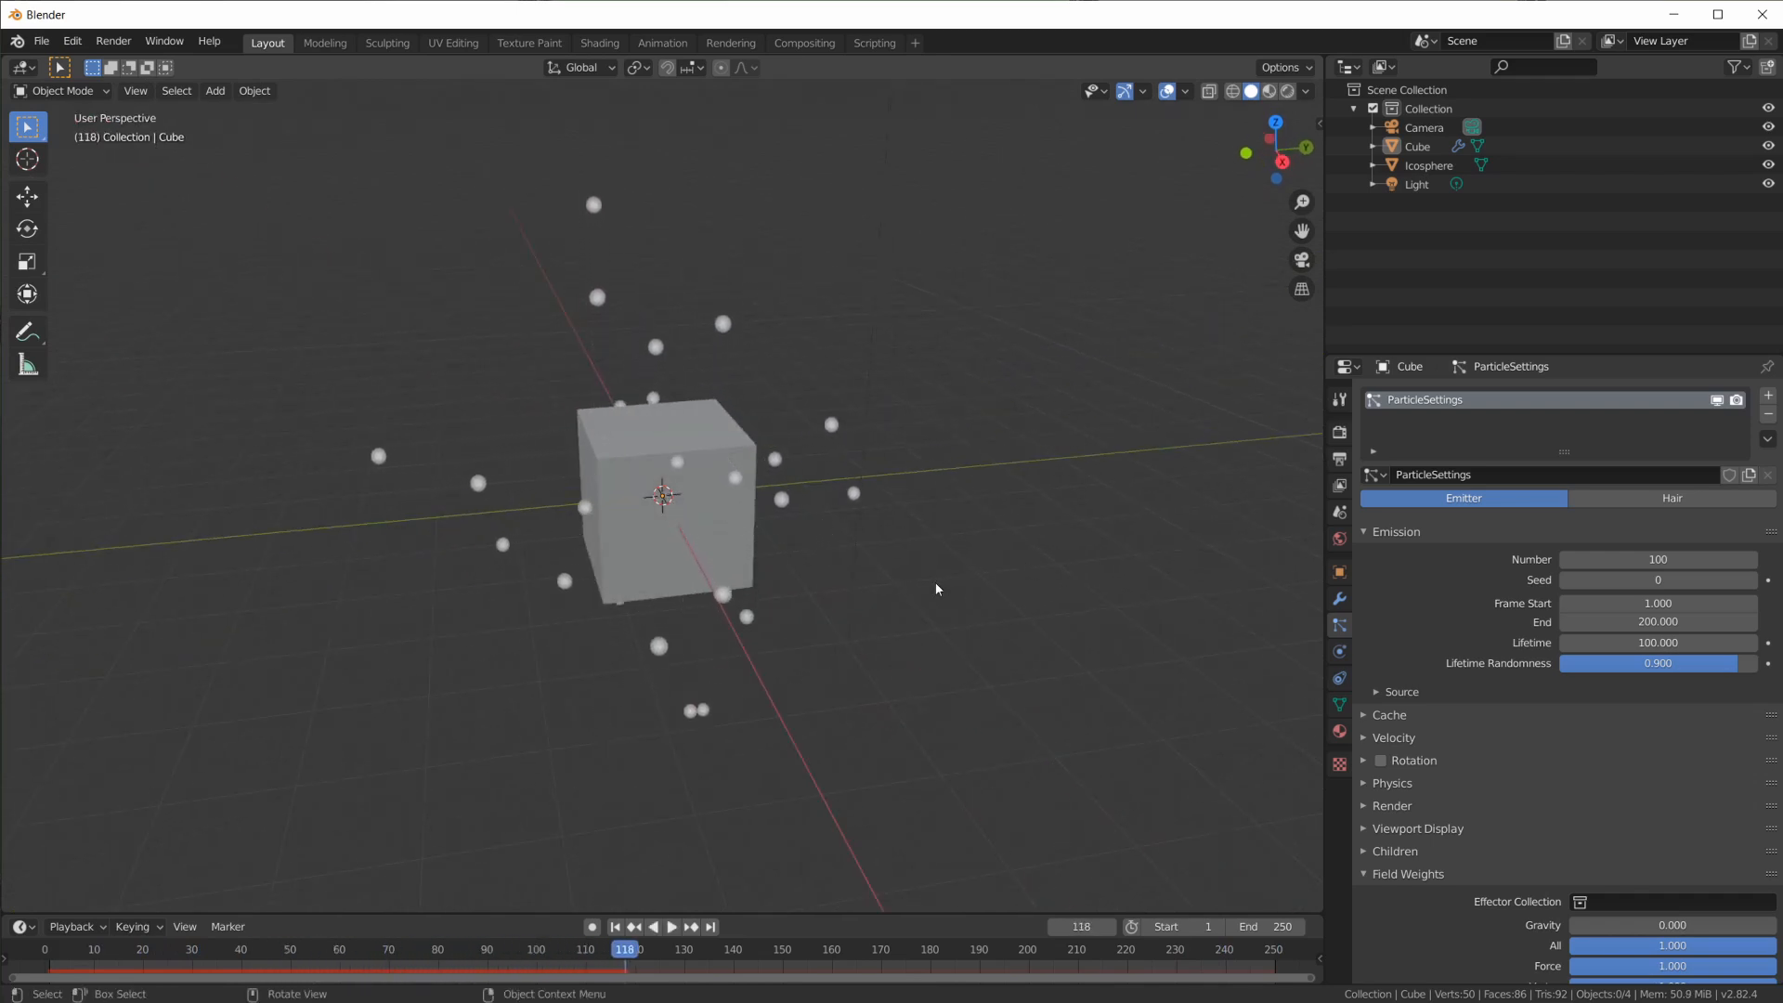
# Add a second Ico Sphere mesh at the 3D cursor
pyautogui.hotkey('shift', 'a')
pyautogui.moveTo(966, 562)
pyautogui.click(1052, 638)
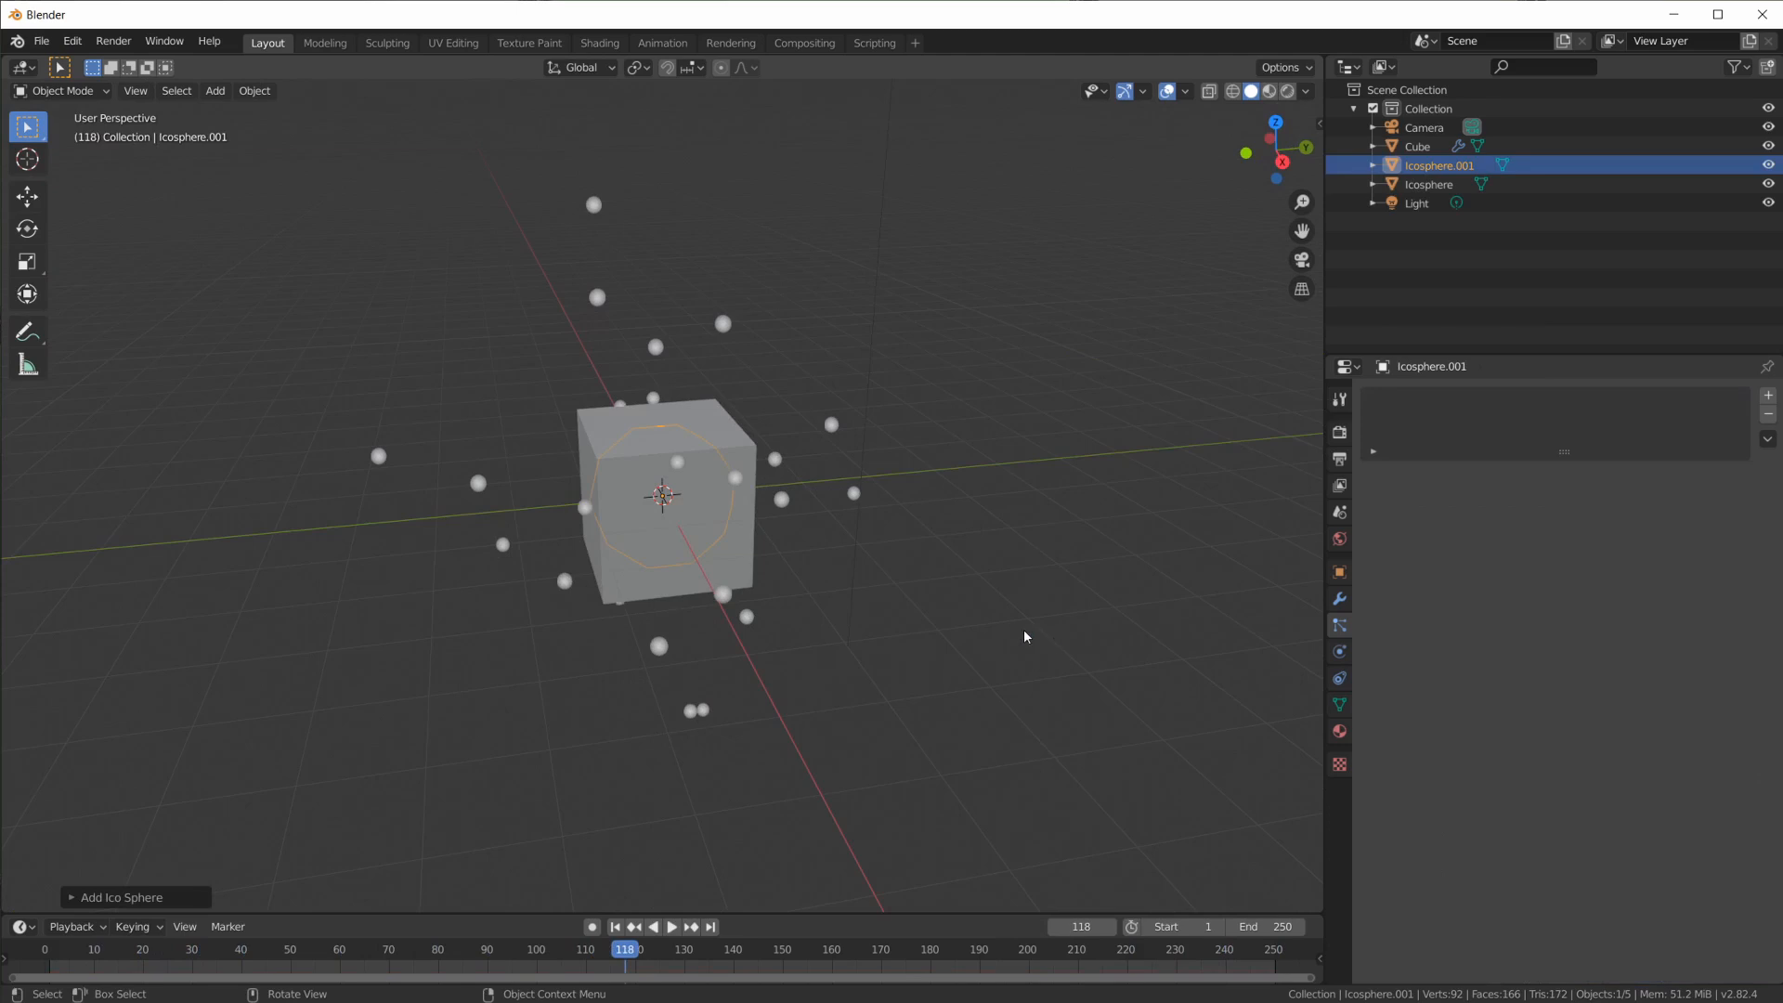
# Give the new Ico Sphere a Particle Instance modifier using the Cube's particles, with Size enabled and Unborn and Dead disabled
pyautogui.click(1339, 598)
pyautogui.click(1602, 394)
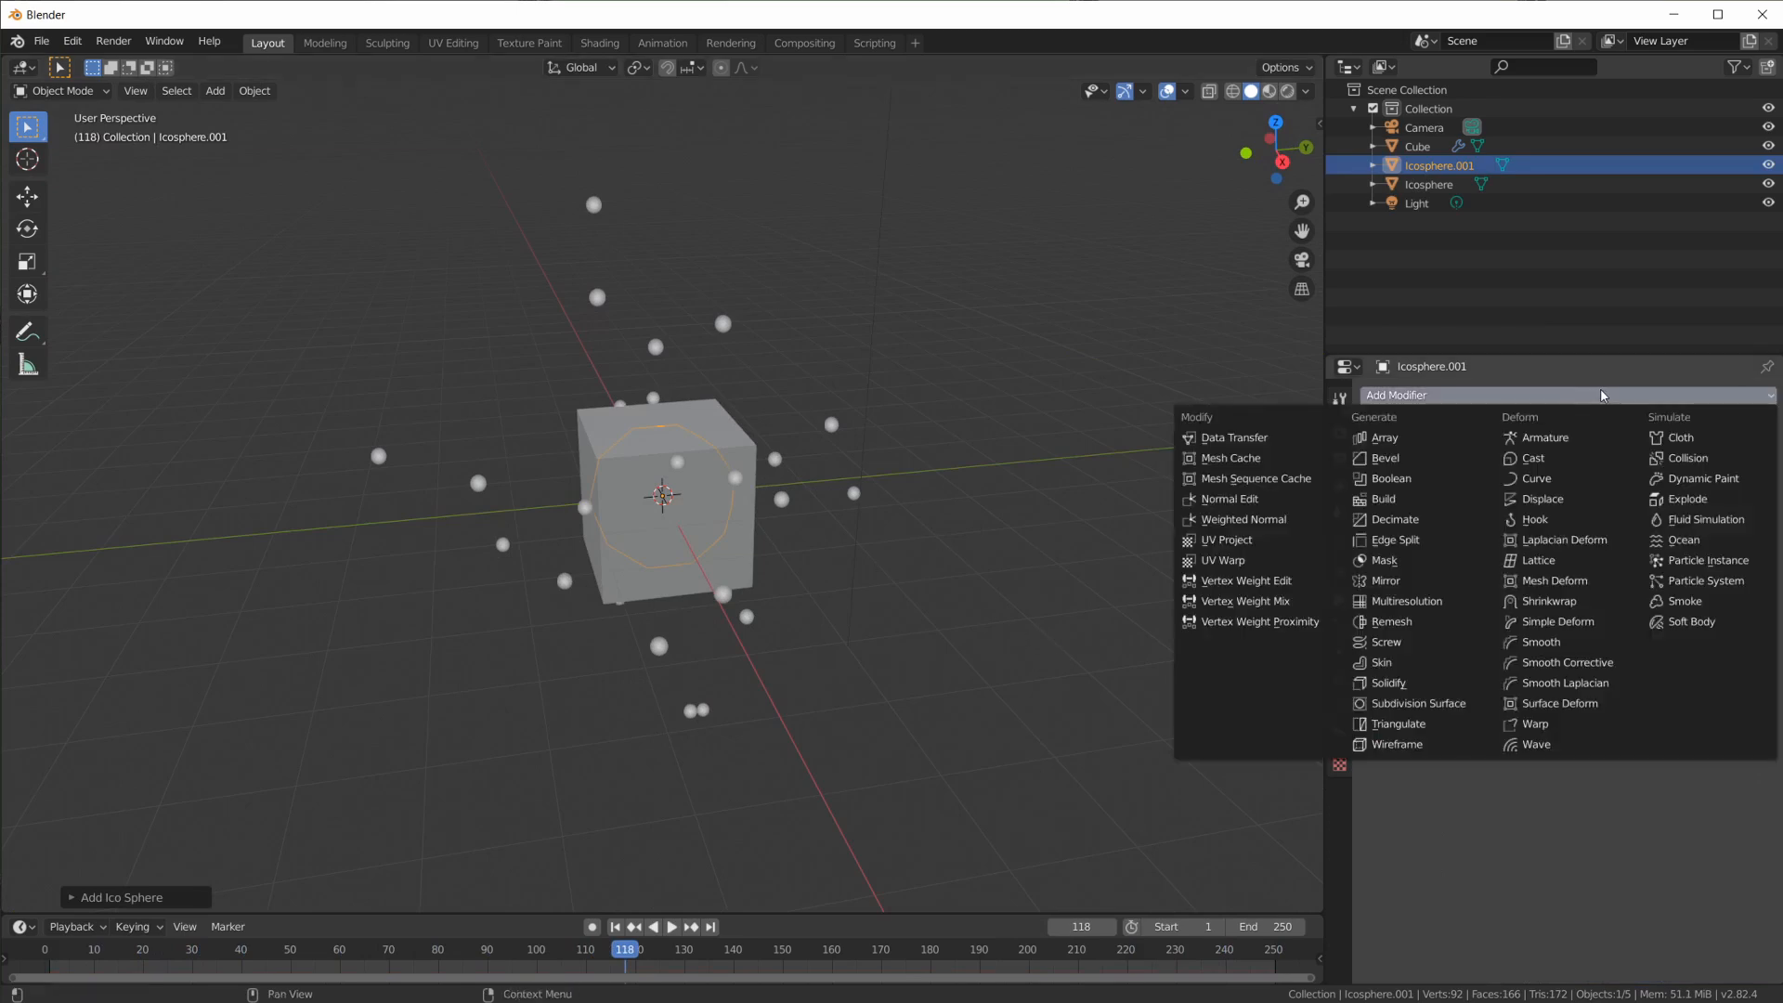
pyautogui.click(1731, 571)
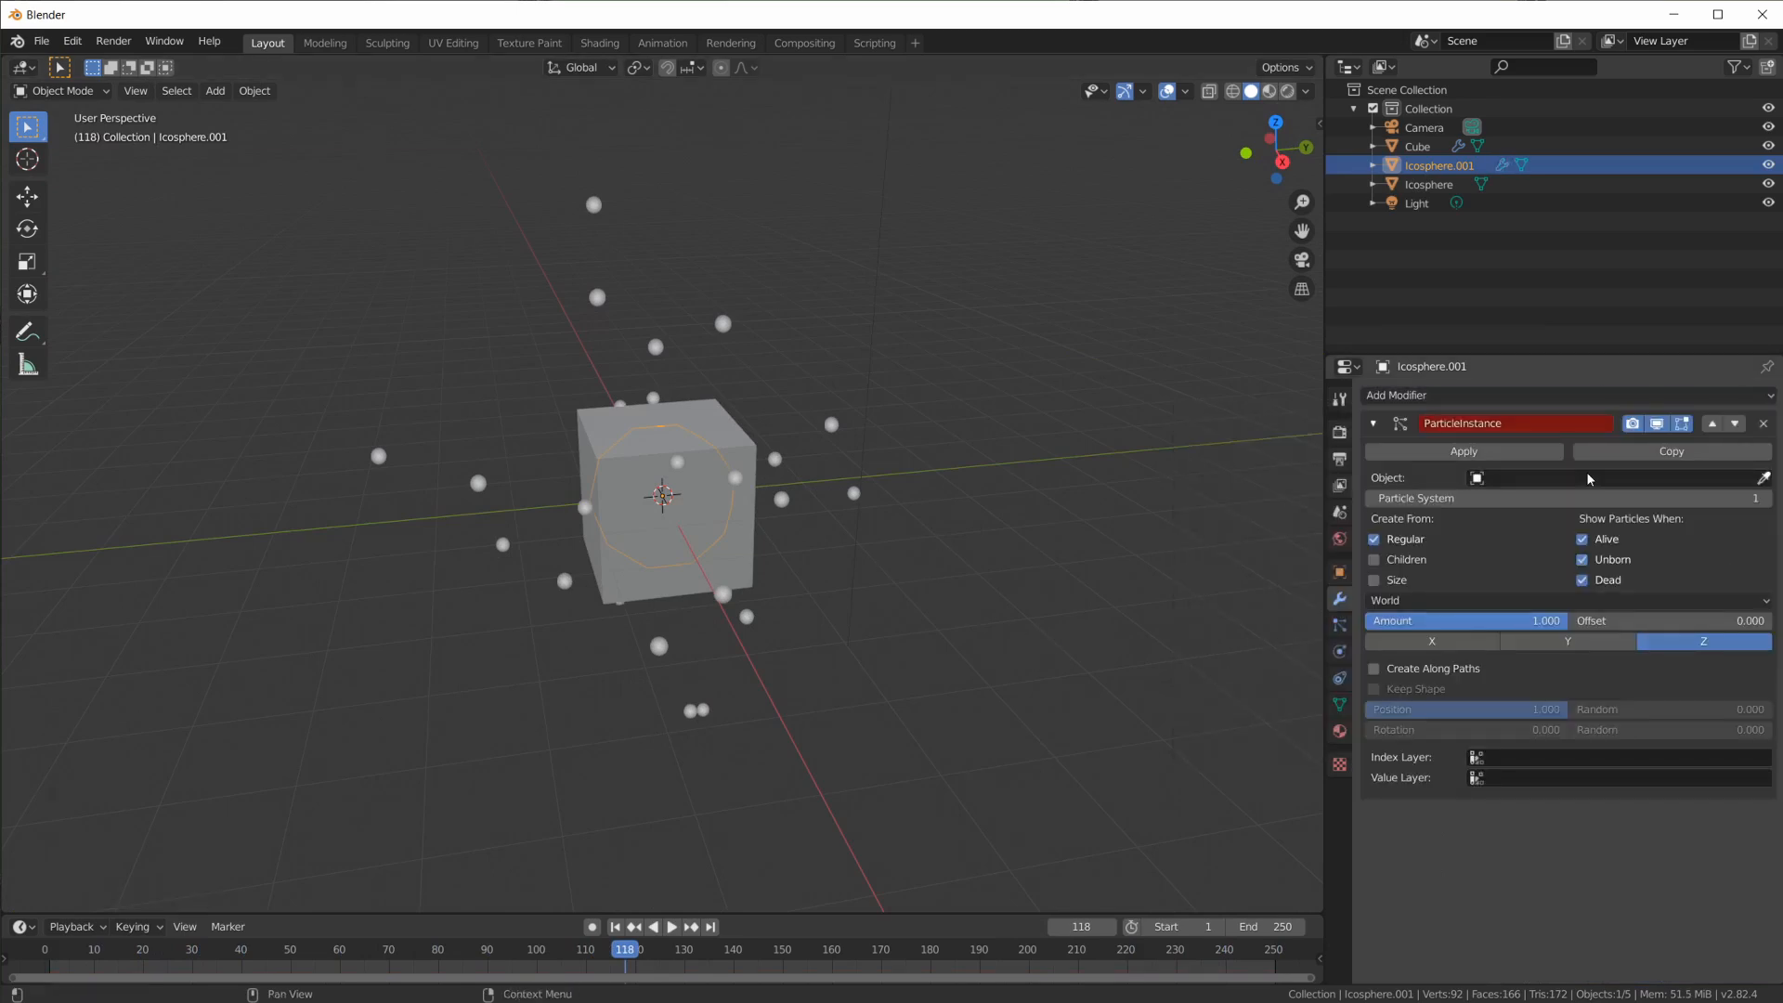
pyautogui.click(736, 431)
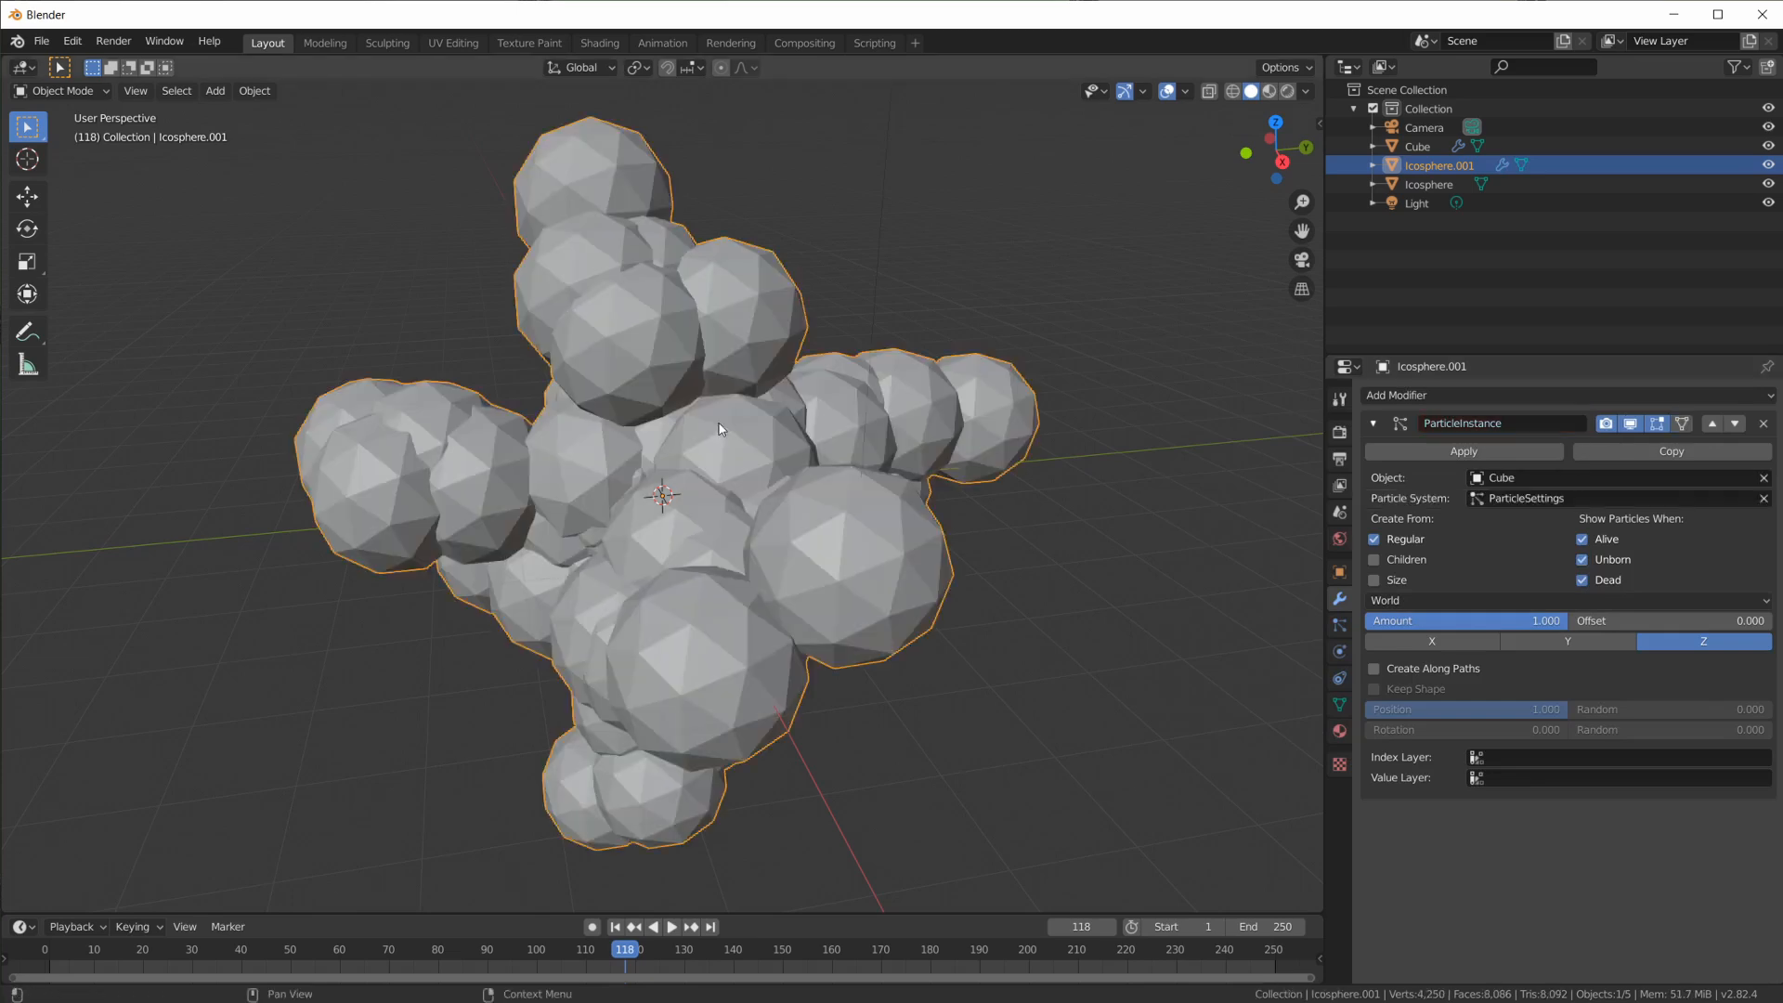
pyautogui.click(1378, 581)
pyautogui.click(1583, 576)
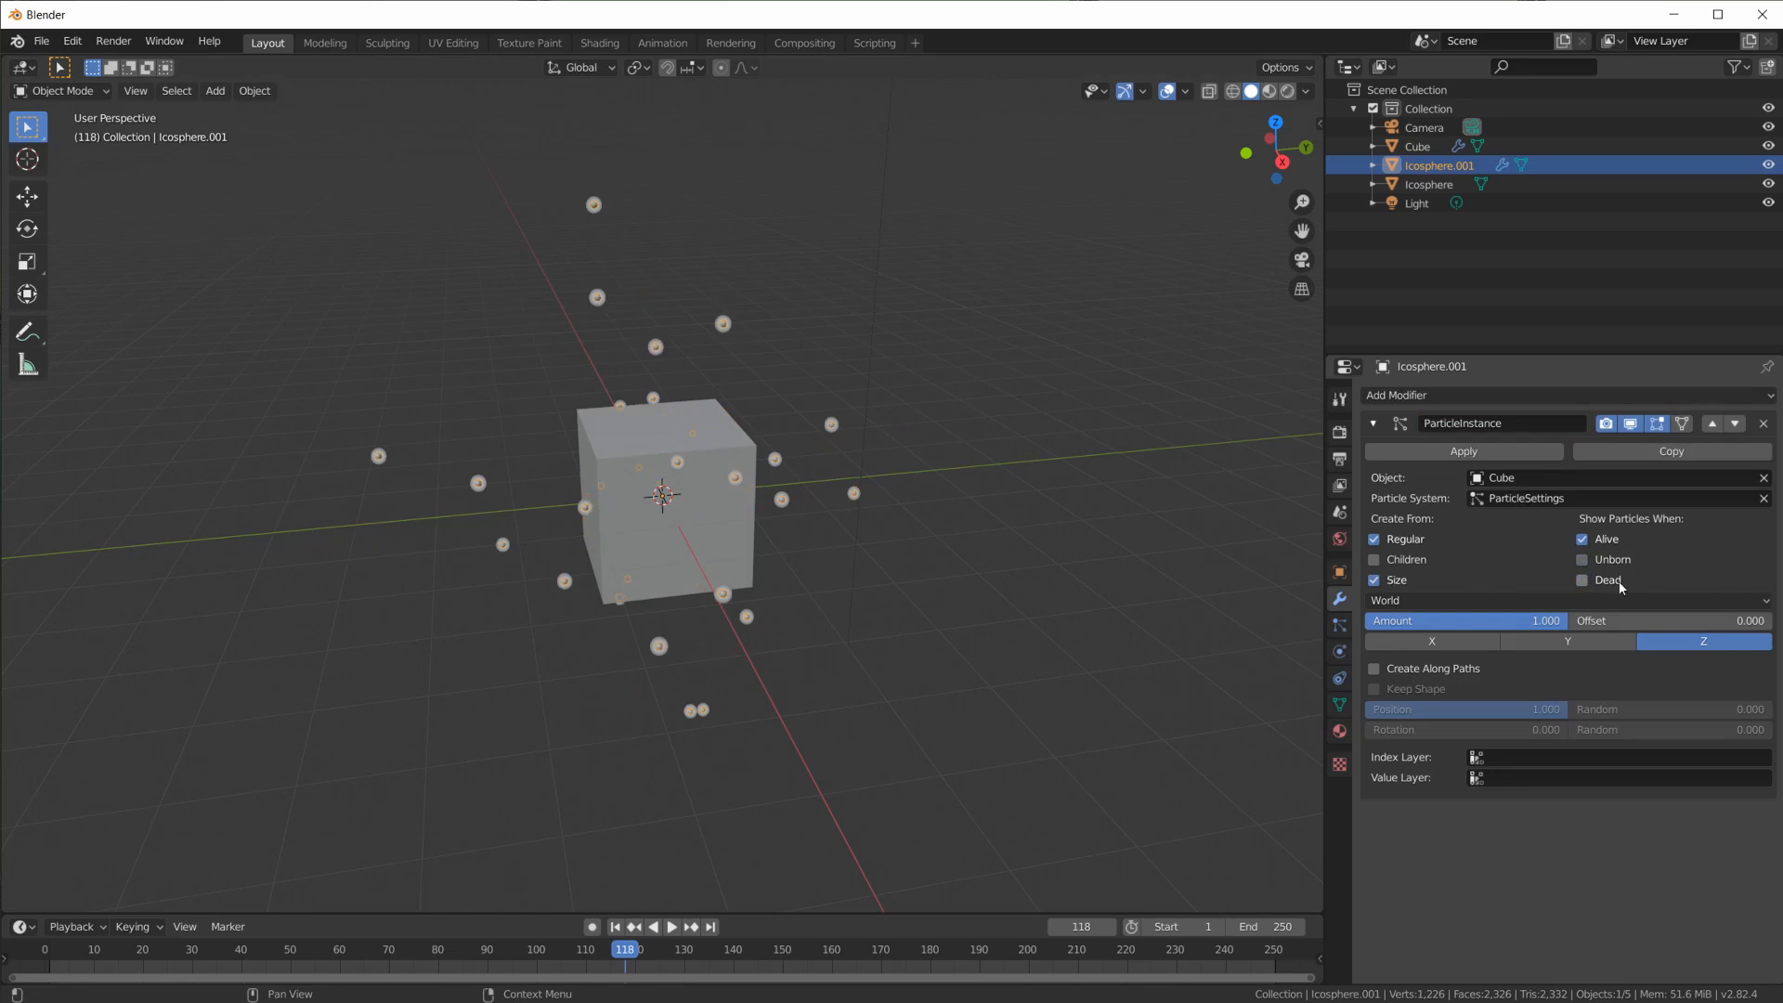
# Set the render scale of the Cube's particles to 0.29
pyautogui.click(713, 425)
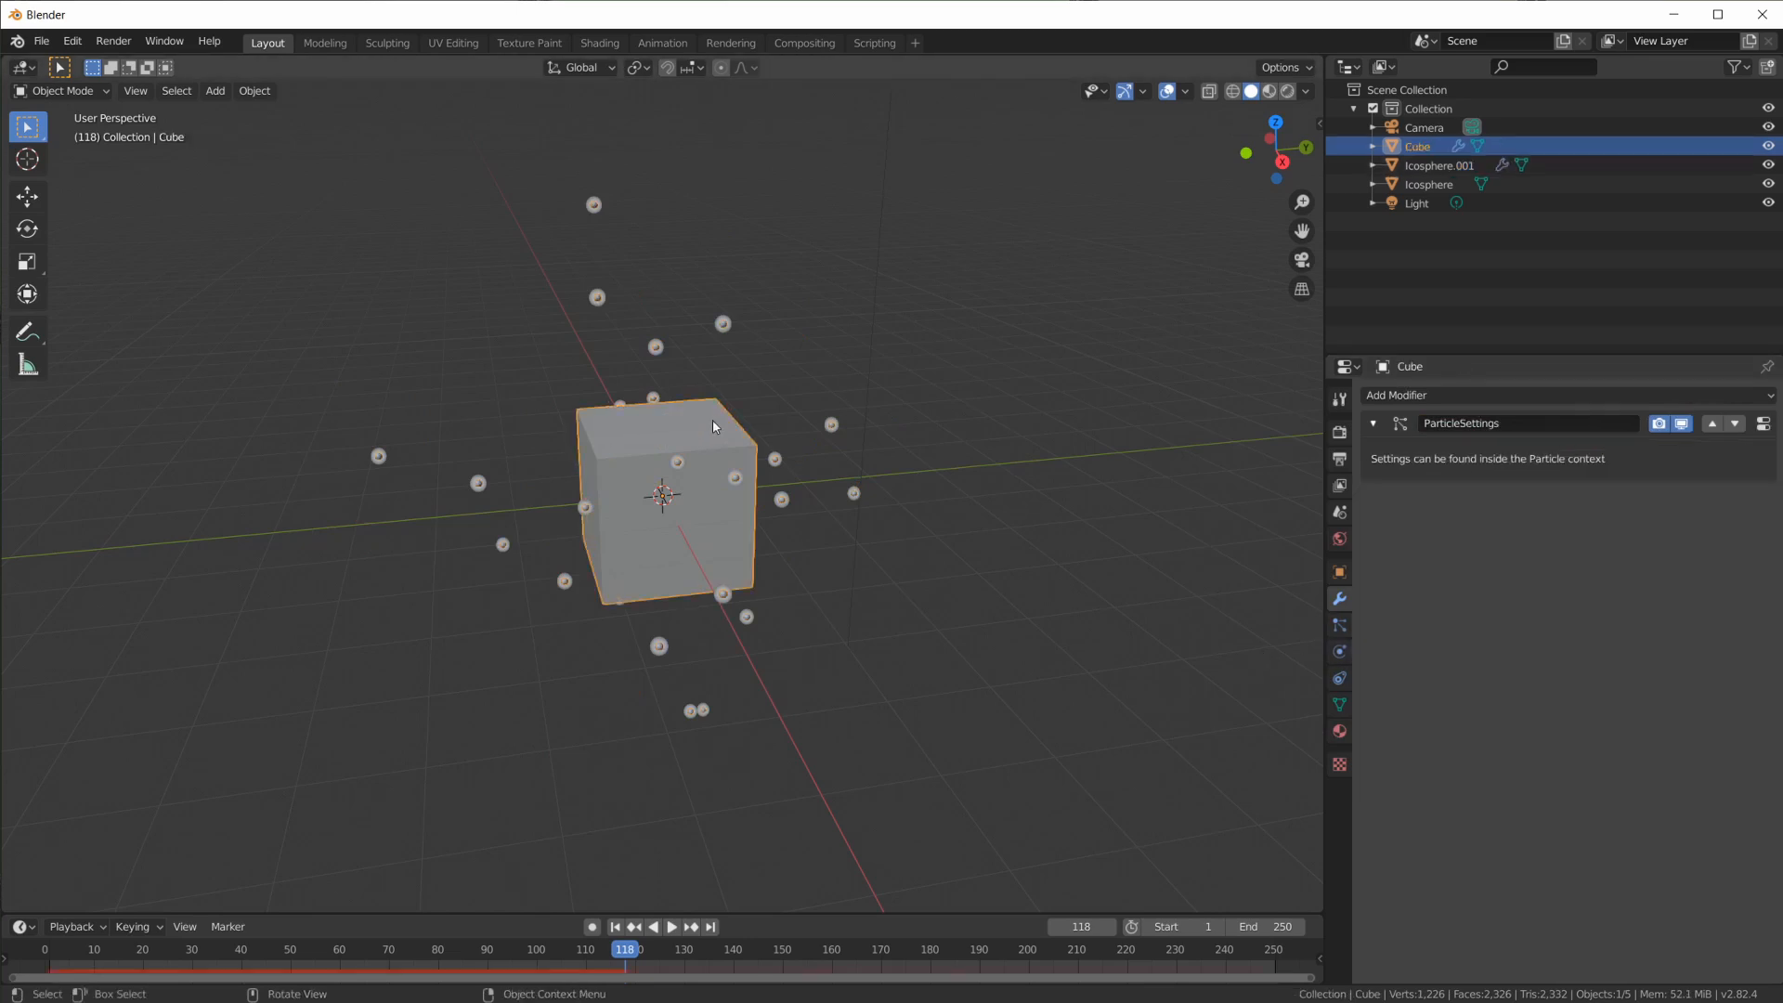
pyautogui.click(1339, 625)
pyautogui.scroll(-5, 1439, 691)
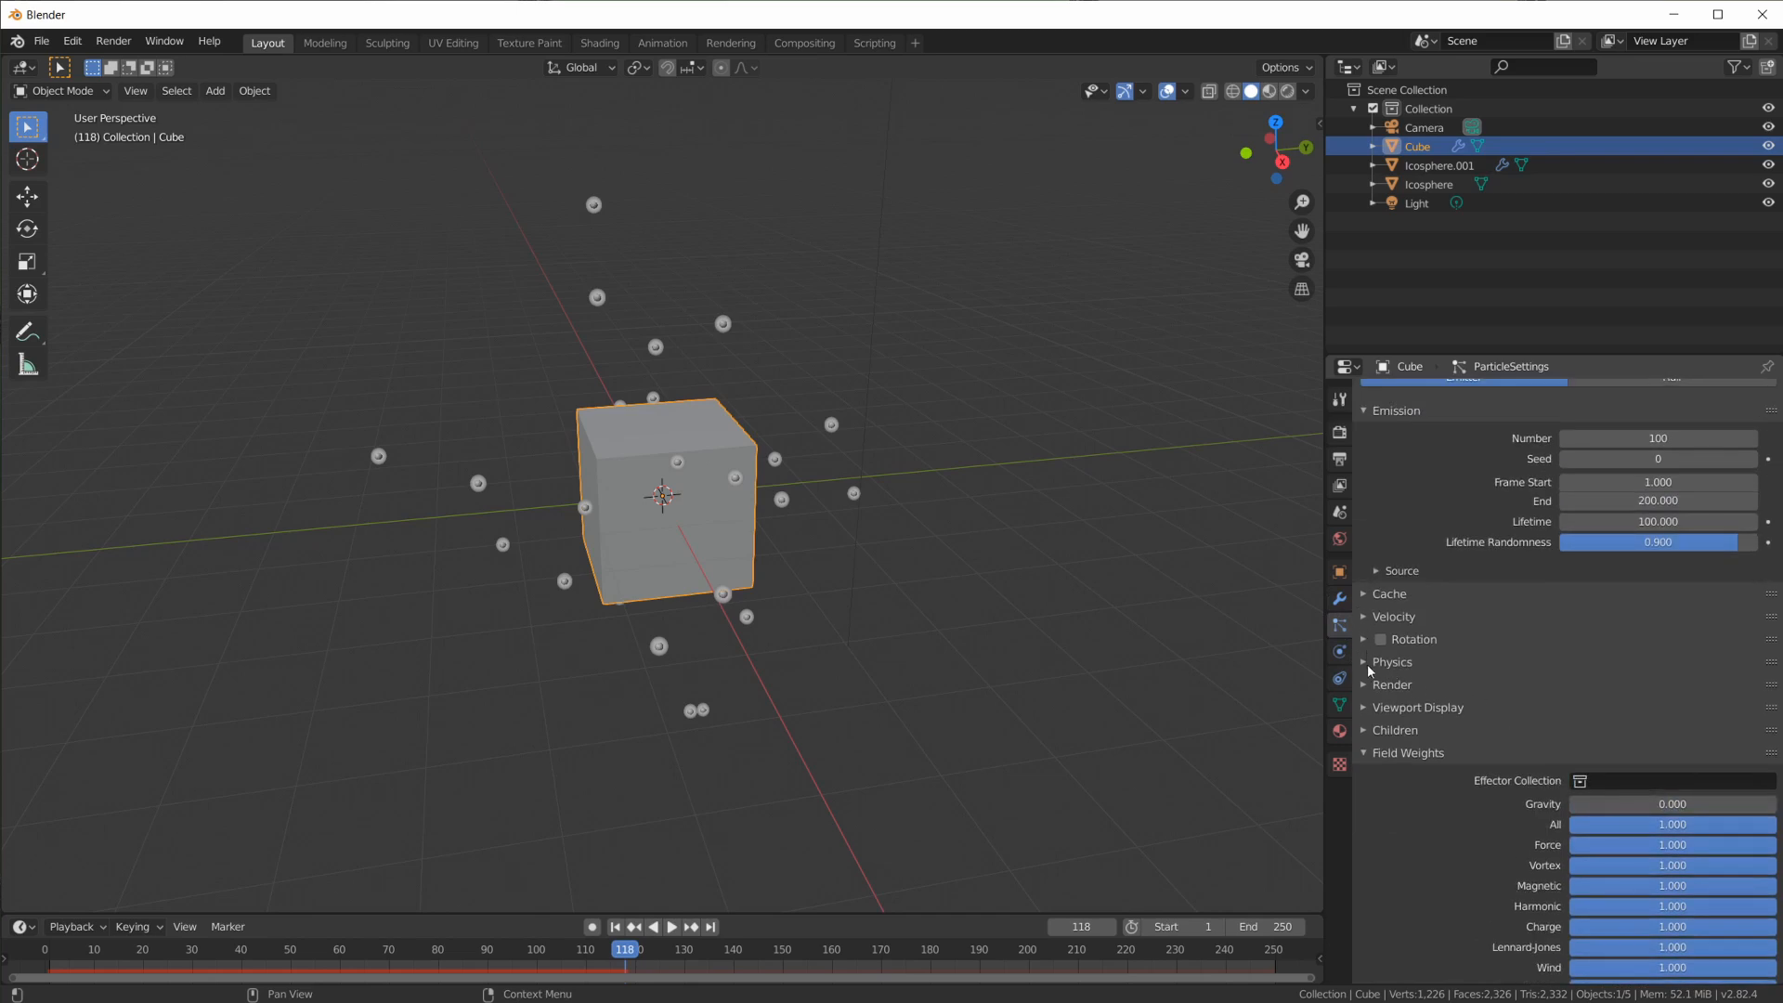
pyautogui.click(1374, 684)
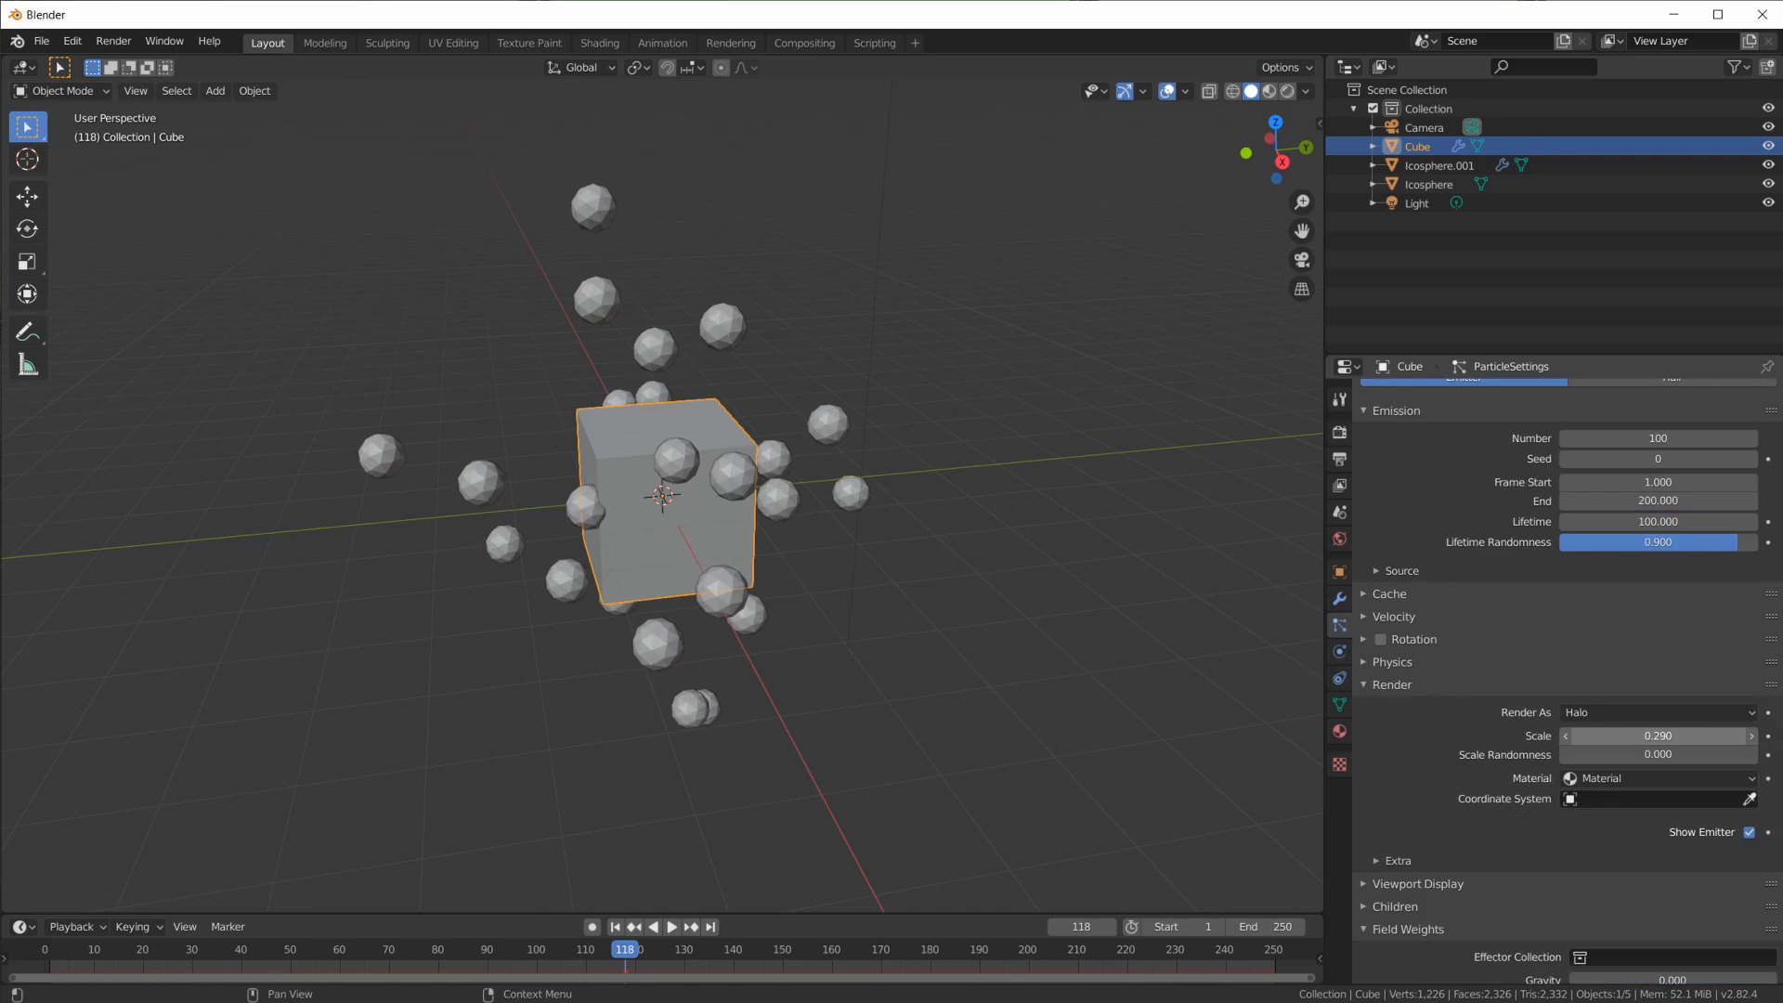
# Delete the original Icosphere and keep the instanced Icosphere.001 selected
pyautogui.scroll(-3, 973, 529)
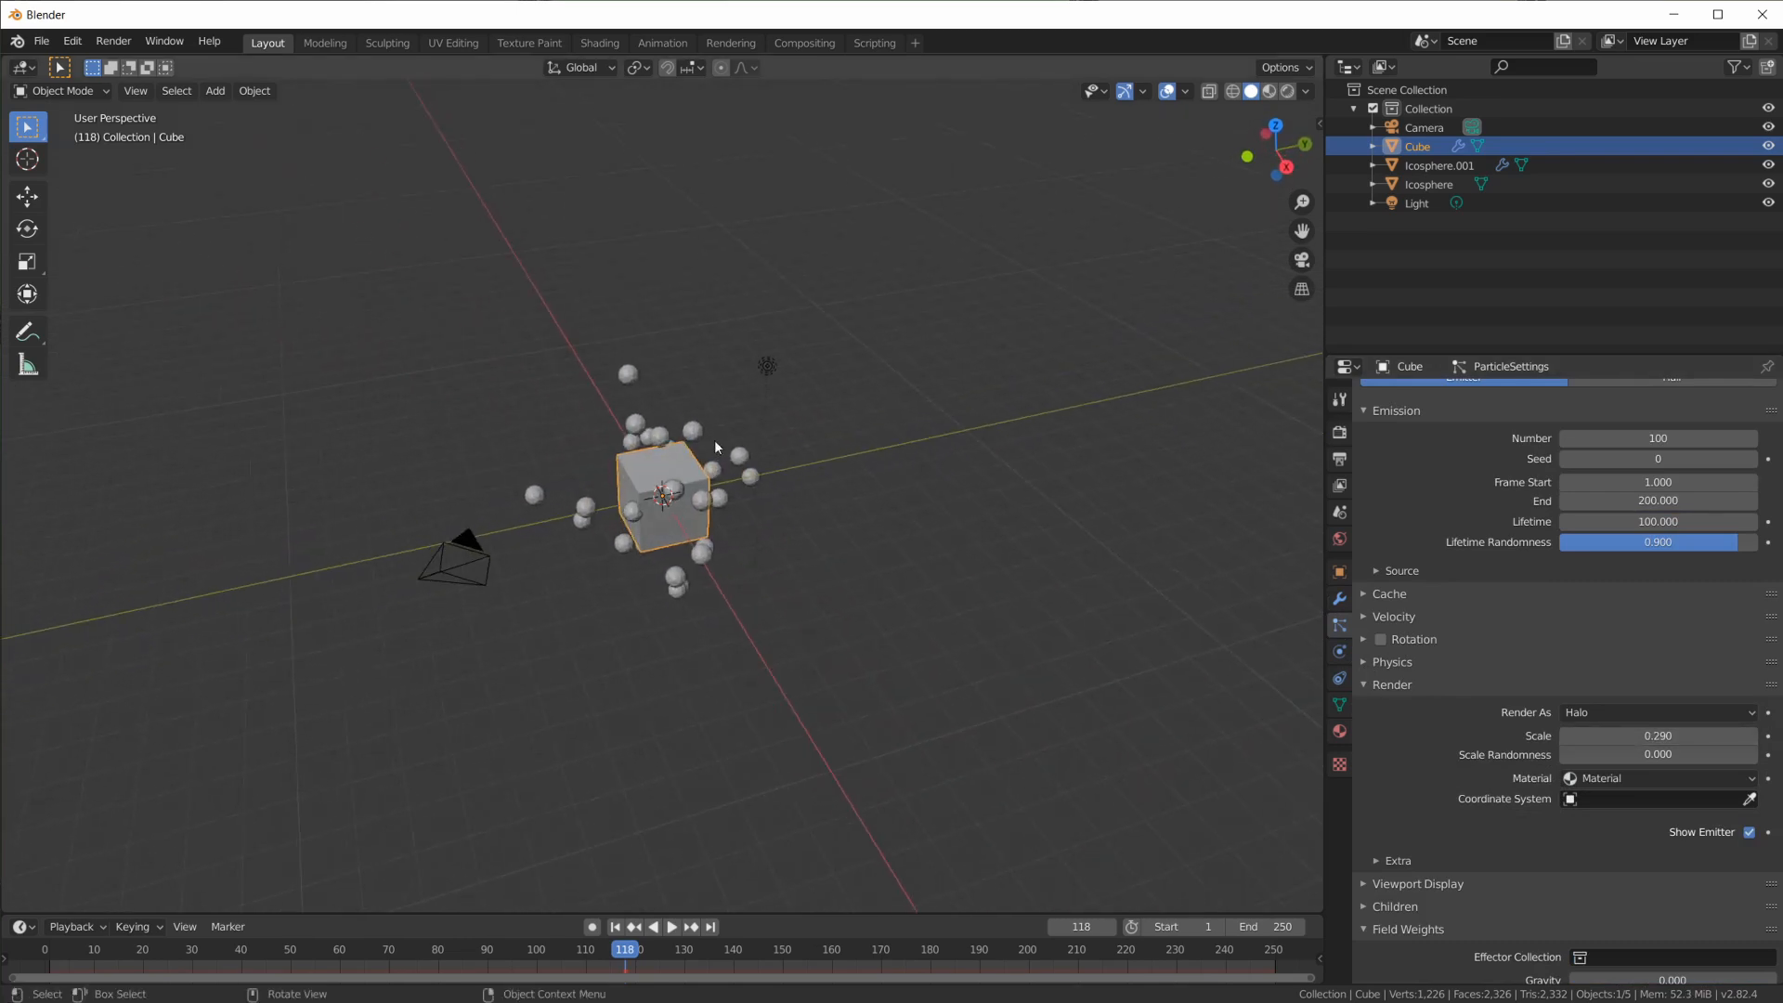
pyautogui.click(739, 457)
pyautogui.moveTo(792, 557); pyautogui.dragTo(821, 539, button='middle')
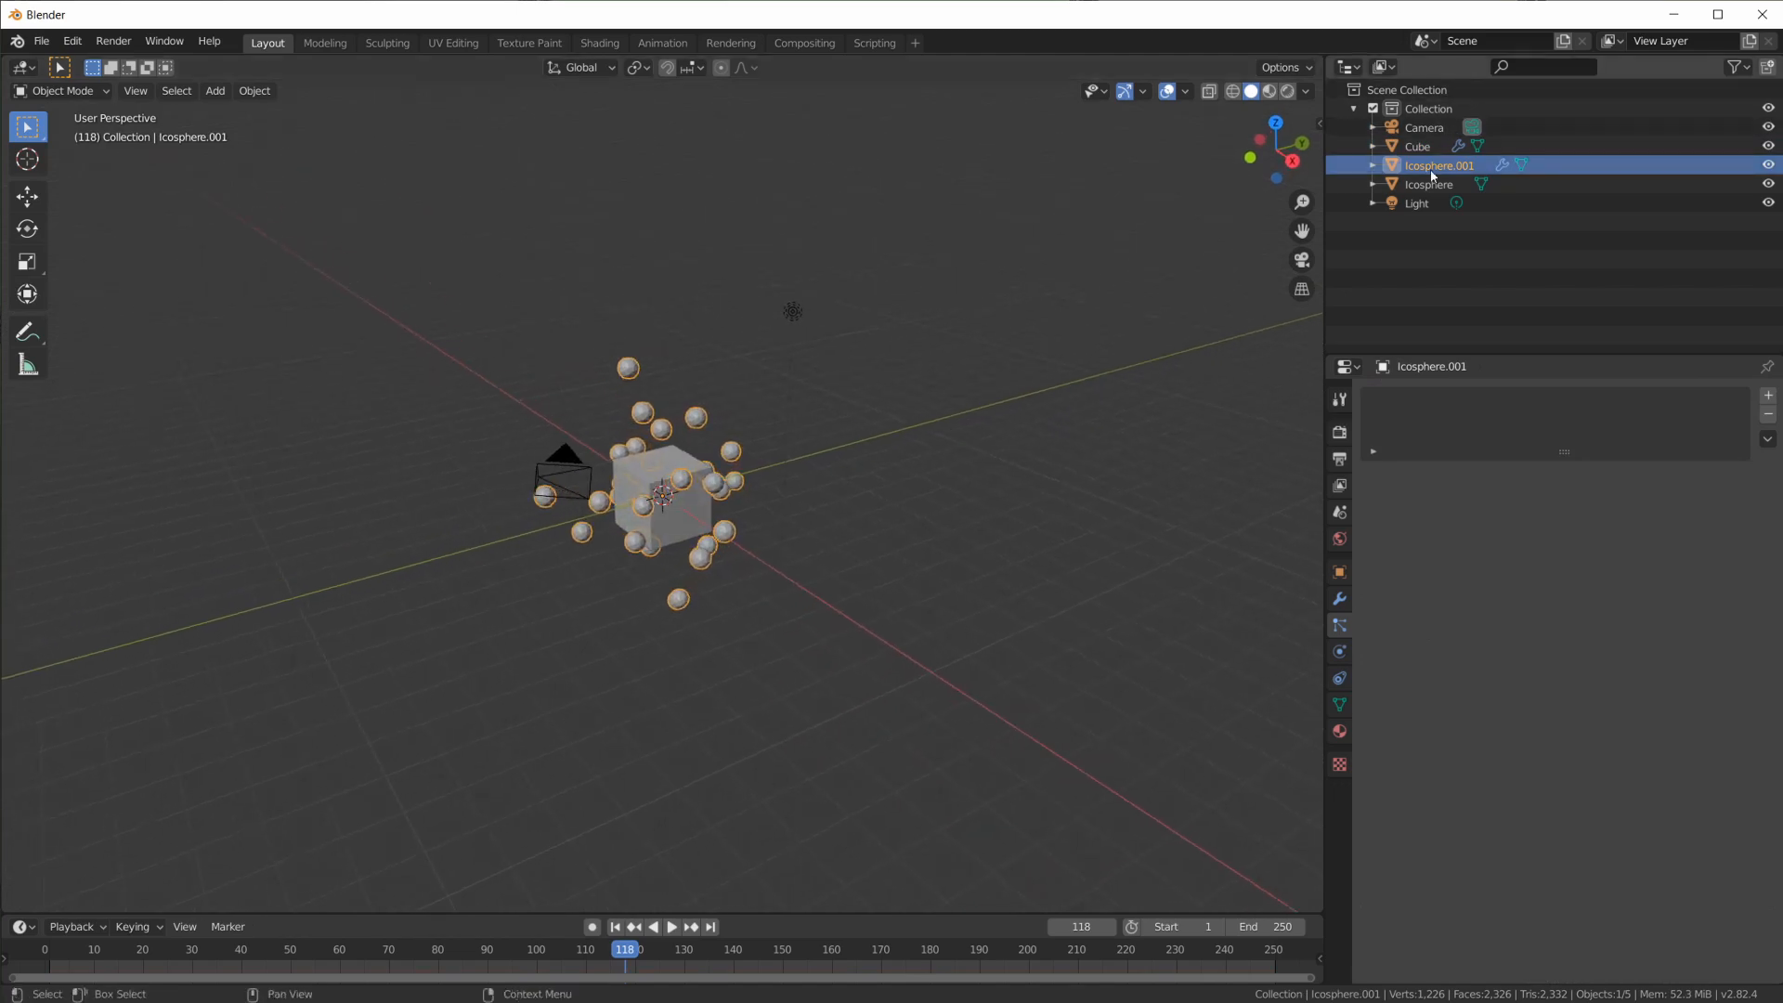
pyautogui.scroll(5, 722, 383)
pyautogui.moveTo(788, 366); pyautogui.dragTo(715, 411, button='middle')
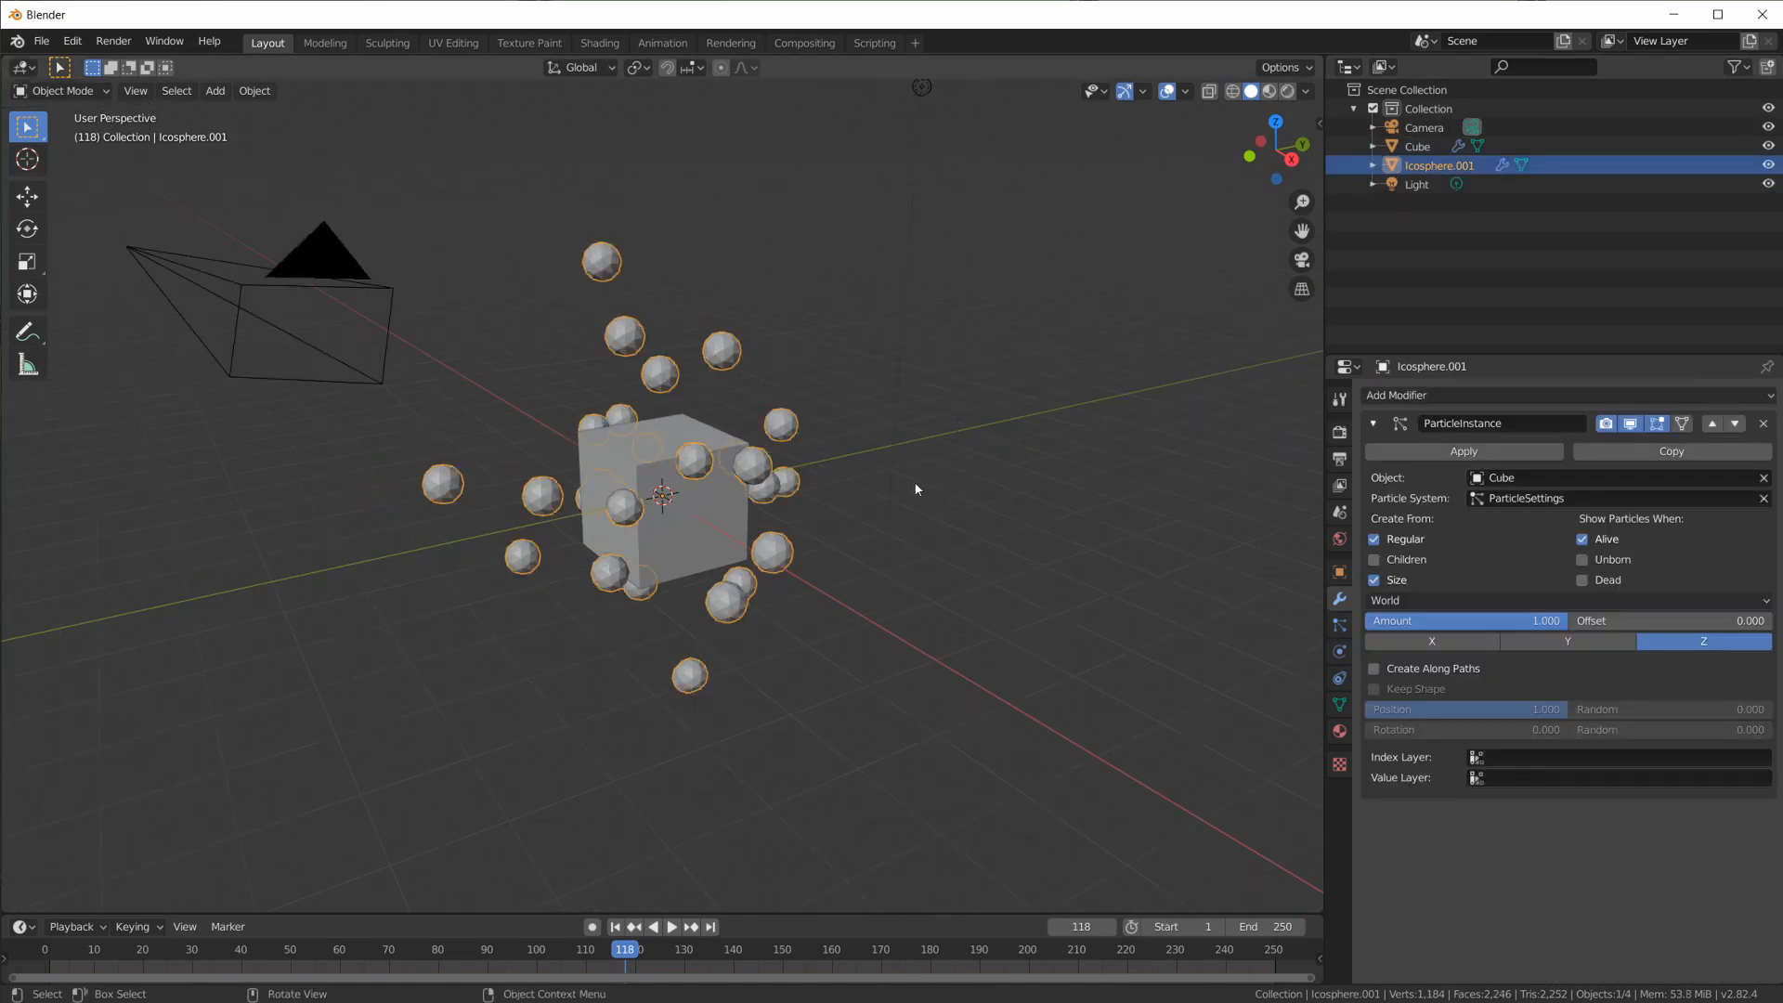
# Apply the Quick Smoke effect to the instanced Icosphere.001
pyautogui.moveTo(916, 483); pyautogui.dragTo(594, 122, button='middle')
pyautogui.click(254, 90)
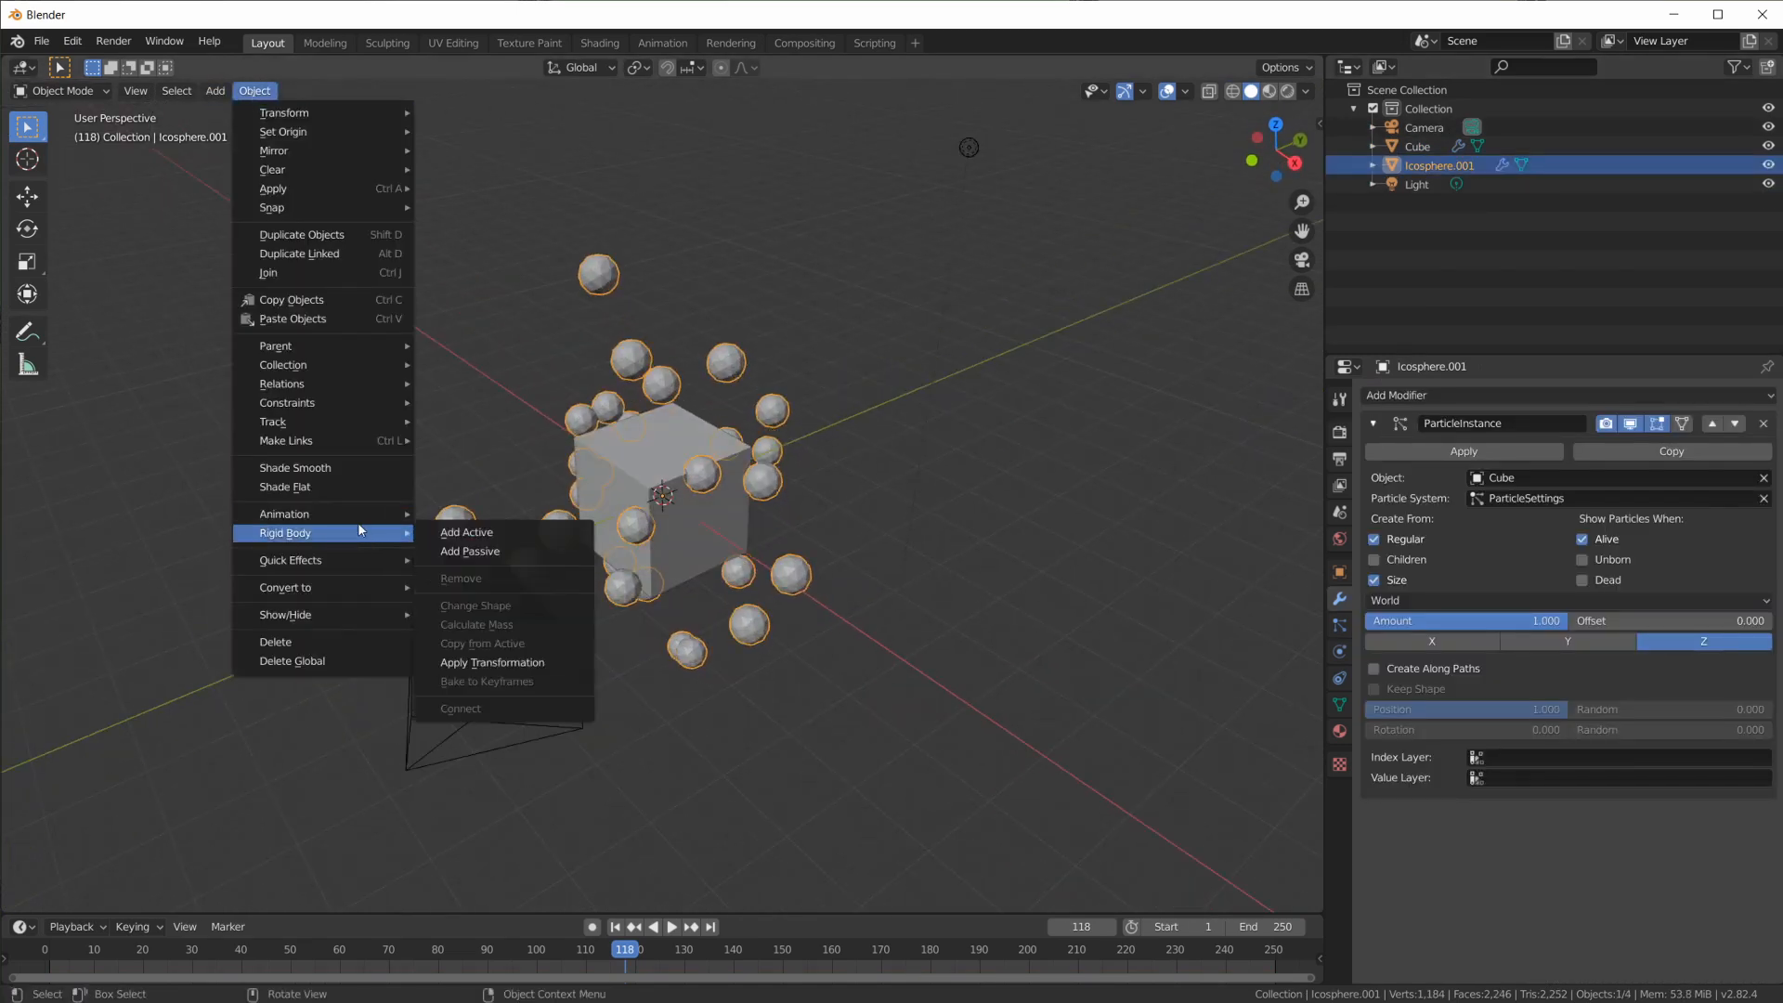
pyautogui.moveTo(381, 562)
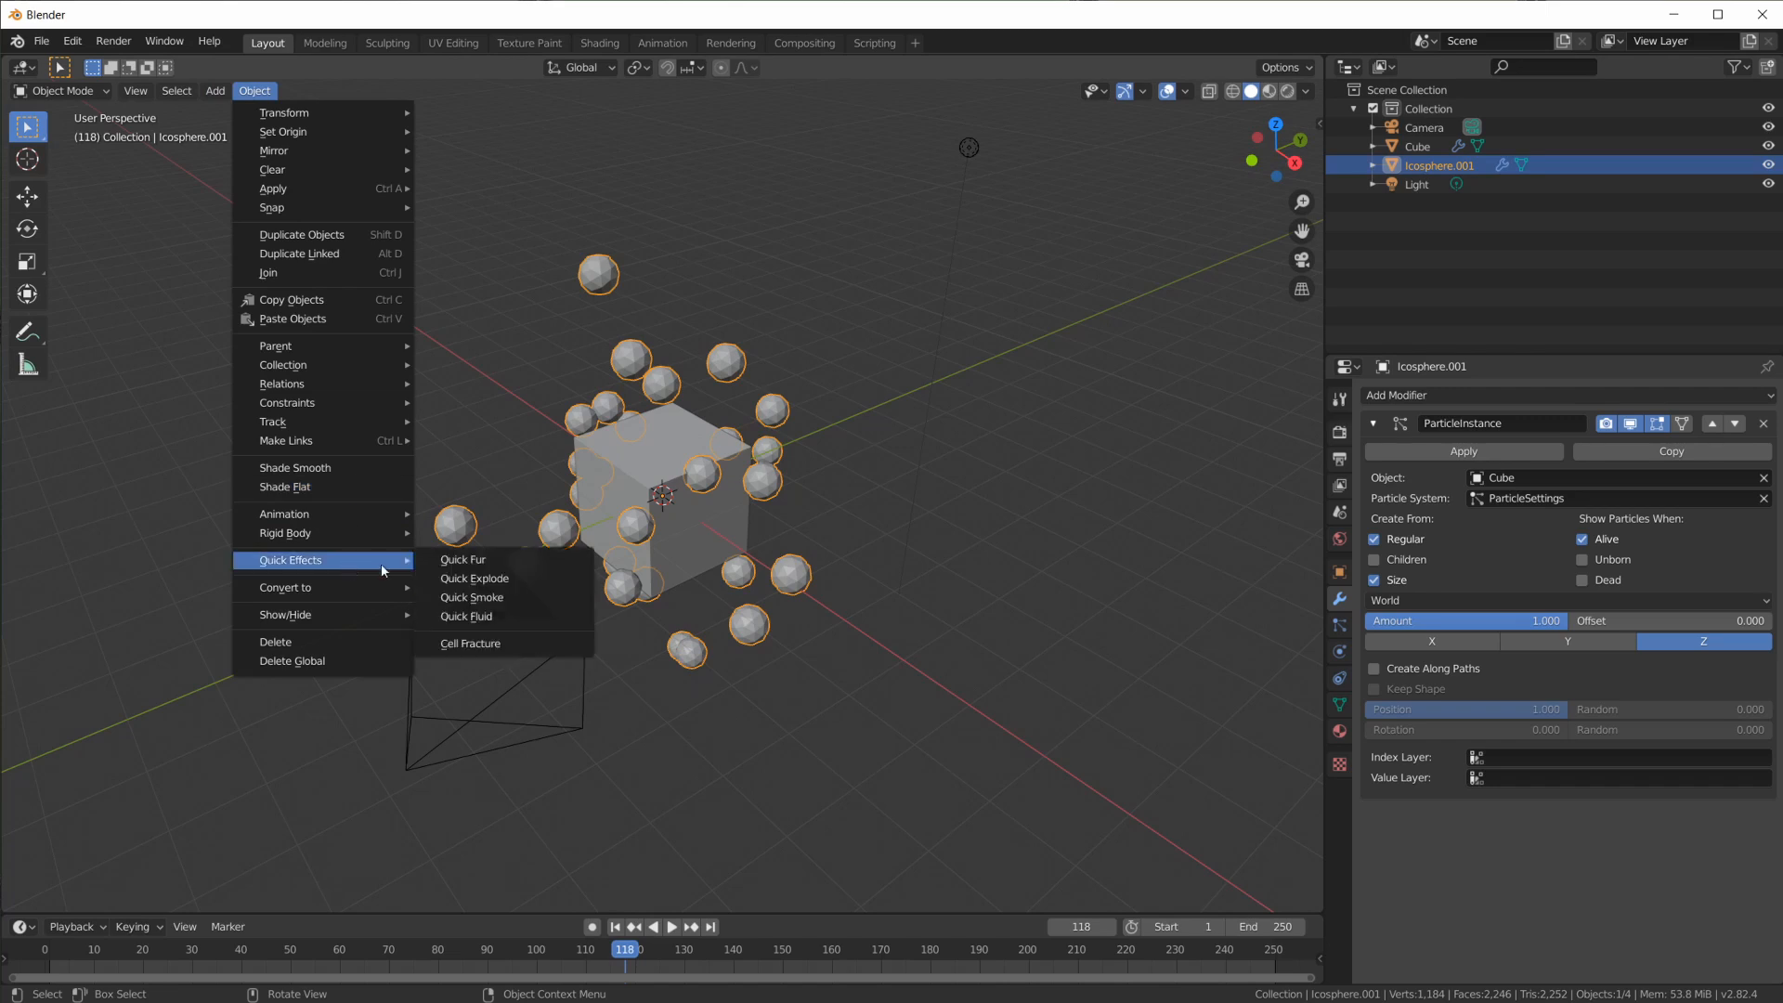
pyautogui.click(471, 597)
# Scale up the Smoke Domain around the particles, then enlarge it further along Y
pyautogui.moveTo(854, 605); pyautogui.dragTo(840, 554, button='middle')
pyautogui.scroll(-3, 895, 572)
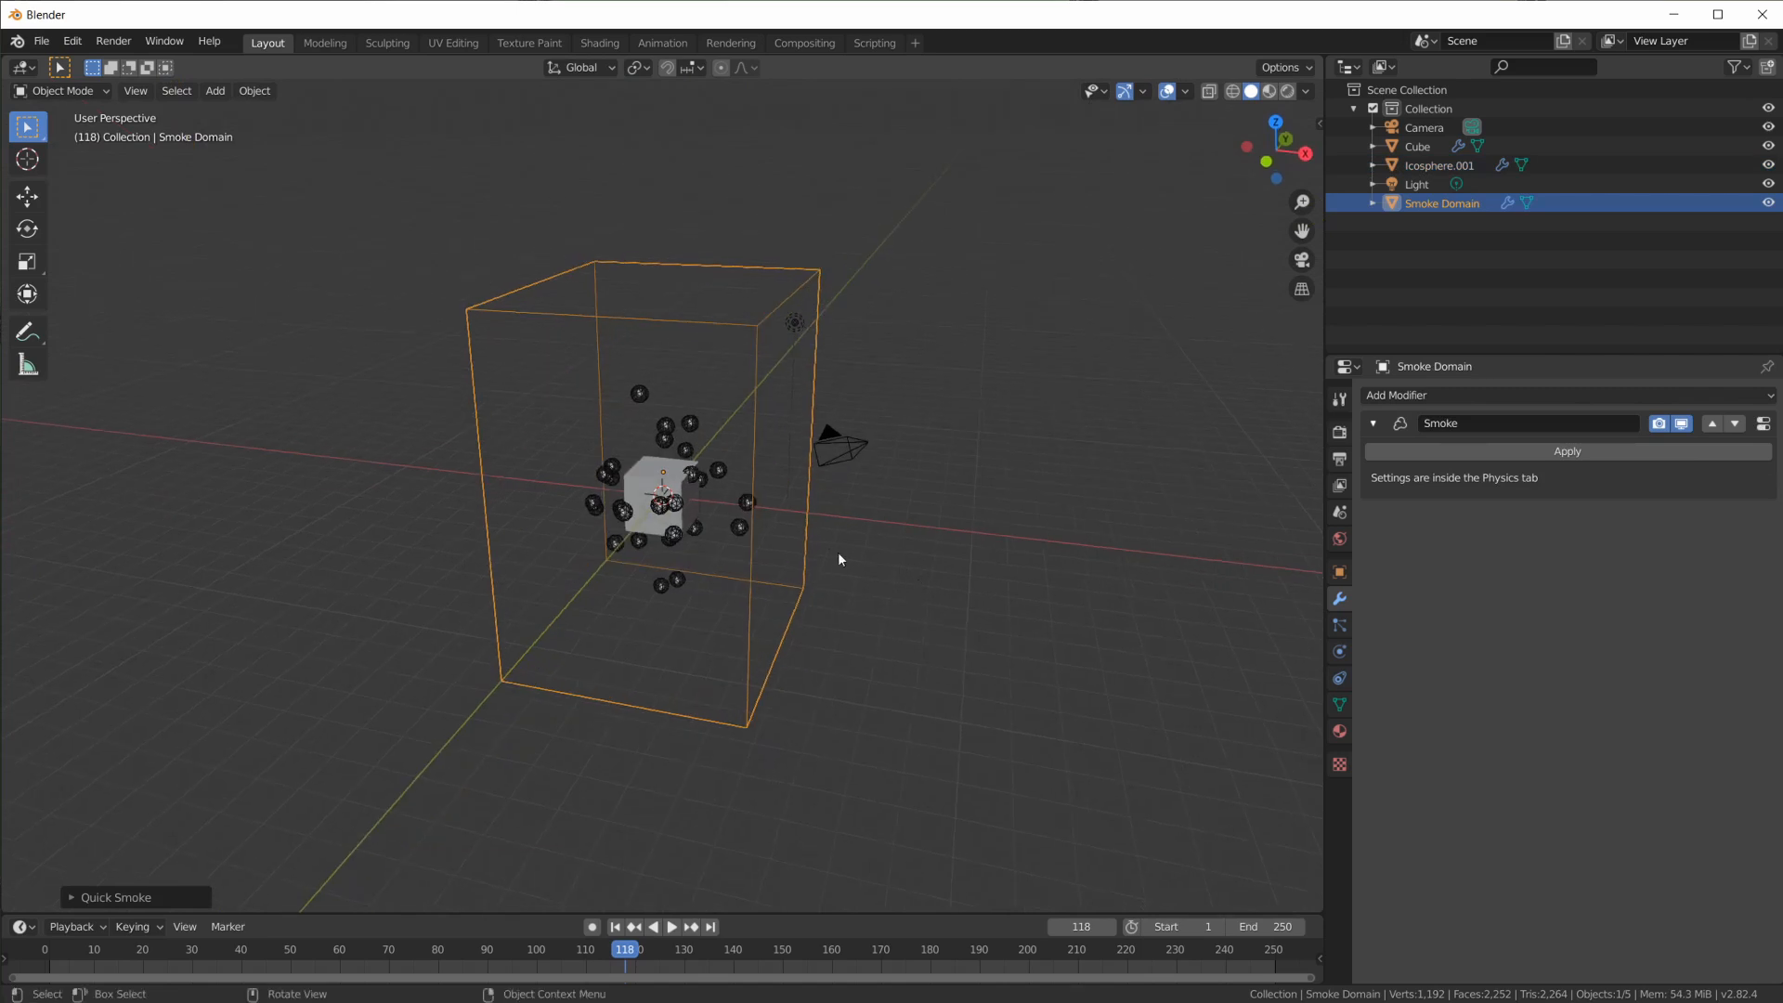
pyautogui.press('s')
pyautogui.click(938, 581)
pyautogui.press('s')
pyautogui.press('y')
pyautogui.click(1070, 459)
# Inspect the enlarged Smoke Domain from several angles and play the smoke simulation from frame 1
pyautogui.moveTo(1071, 460); pyautogui.dragTo(827, 538, button='middle')
pyautogui.scroll(3, 752, 462)
pyautogui.moveTo(752, 462); pyautogui.dragTo(748, 405, button='middle')
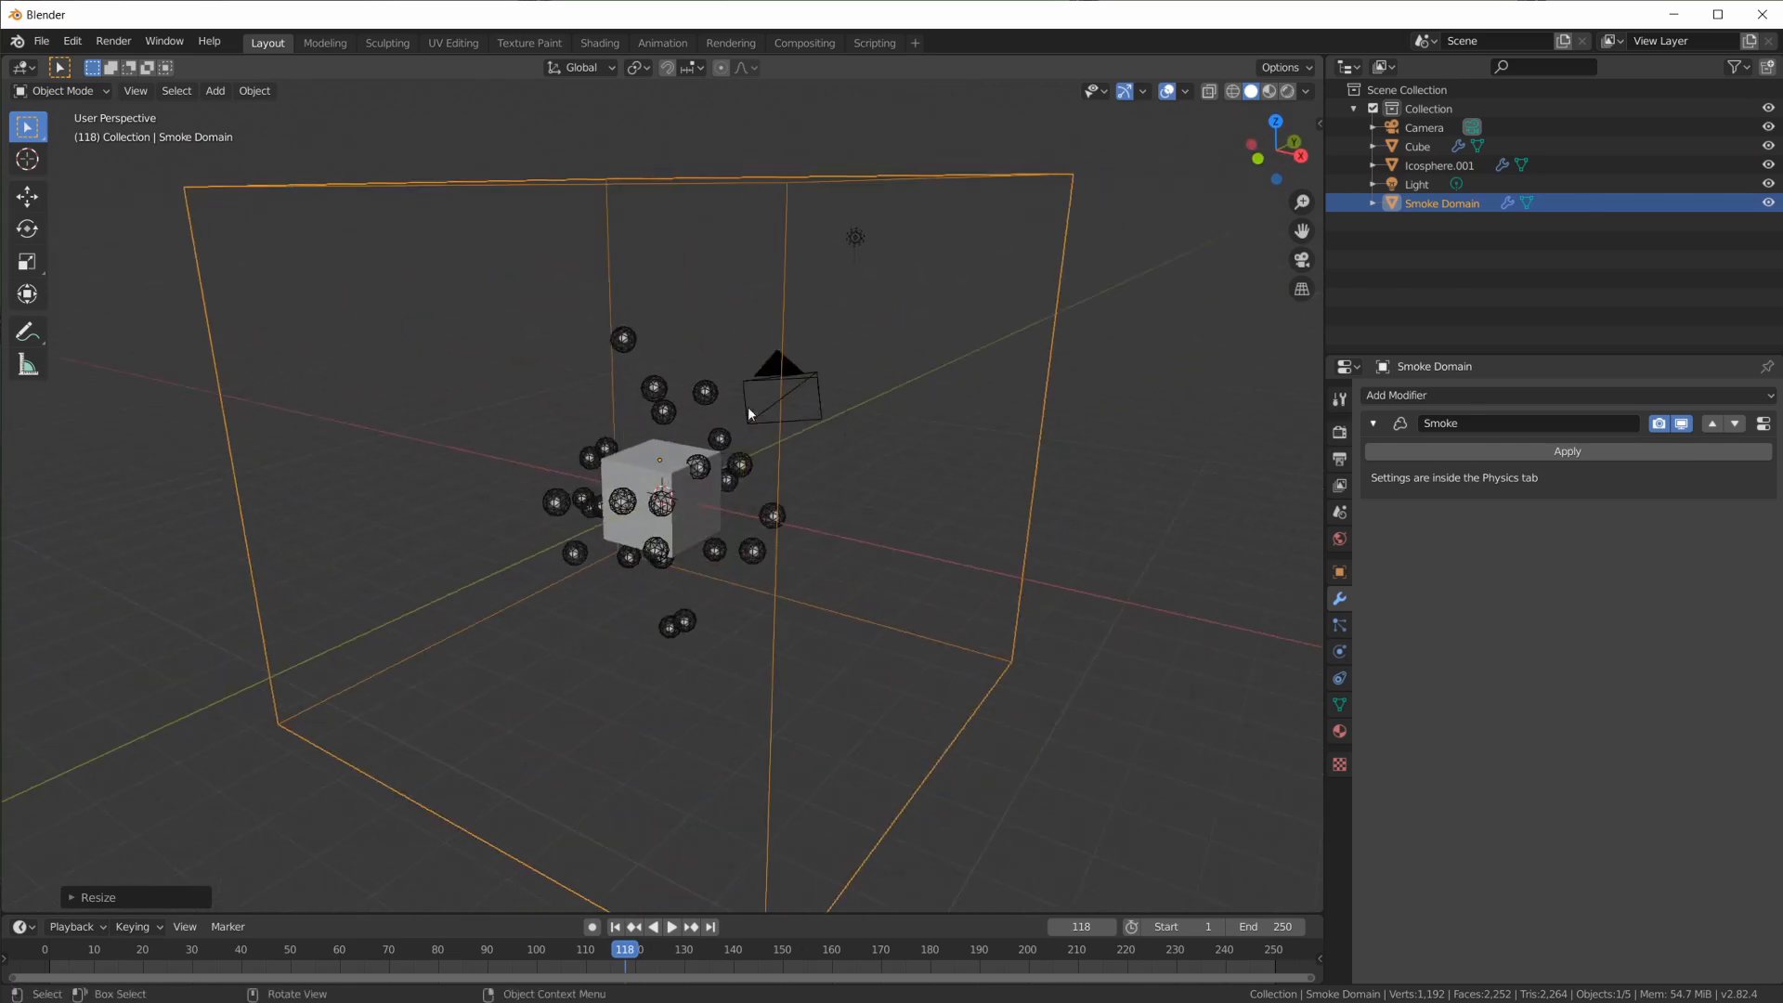
pyautogui.scroll(2, 634, 364)
pyautogui.moveTo(619, 305); pyautogui.dragTo(815, 480, button='middle')
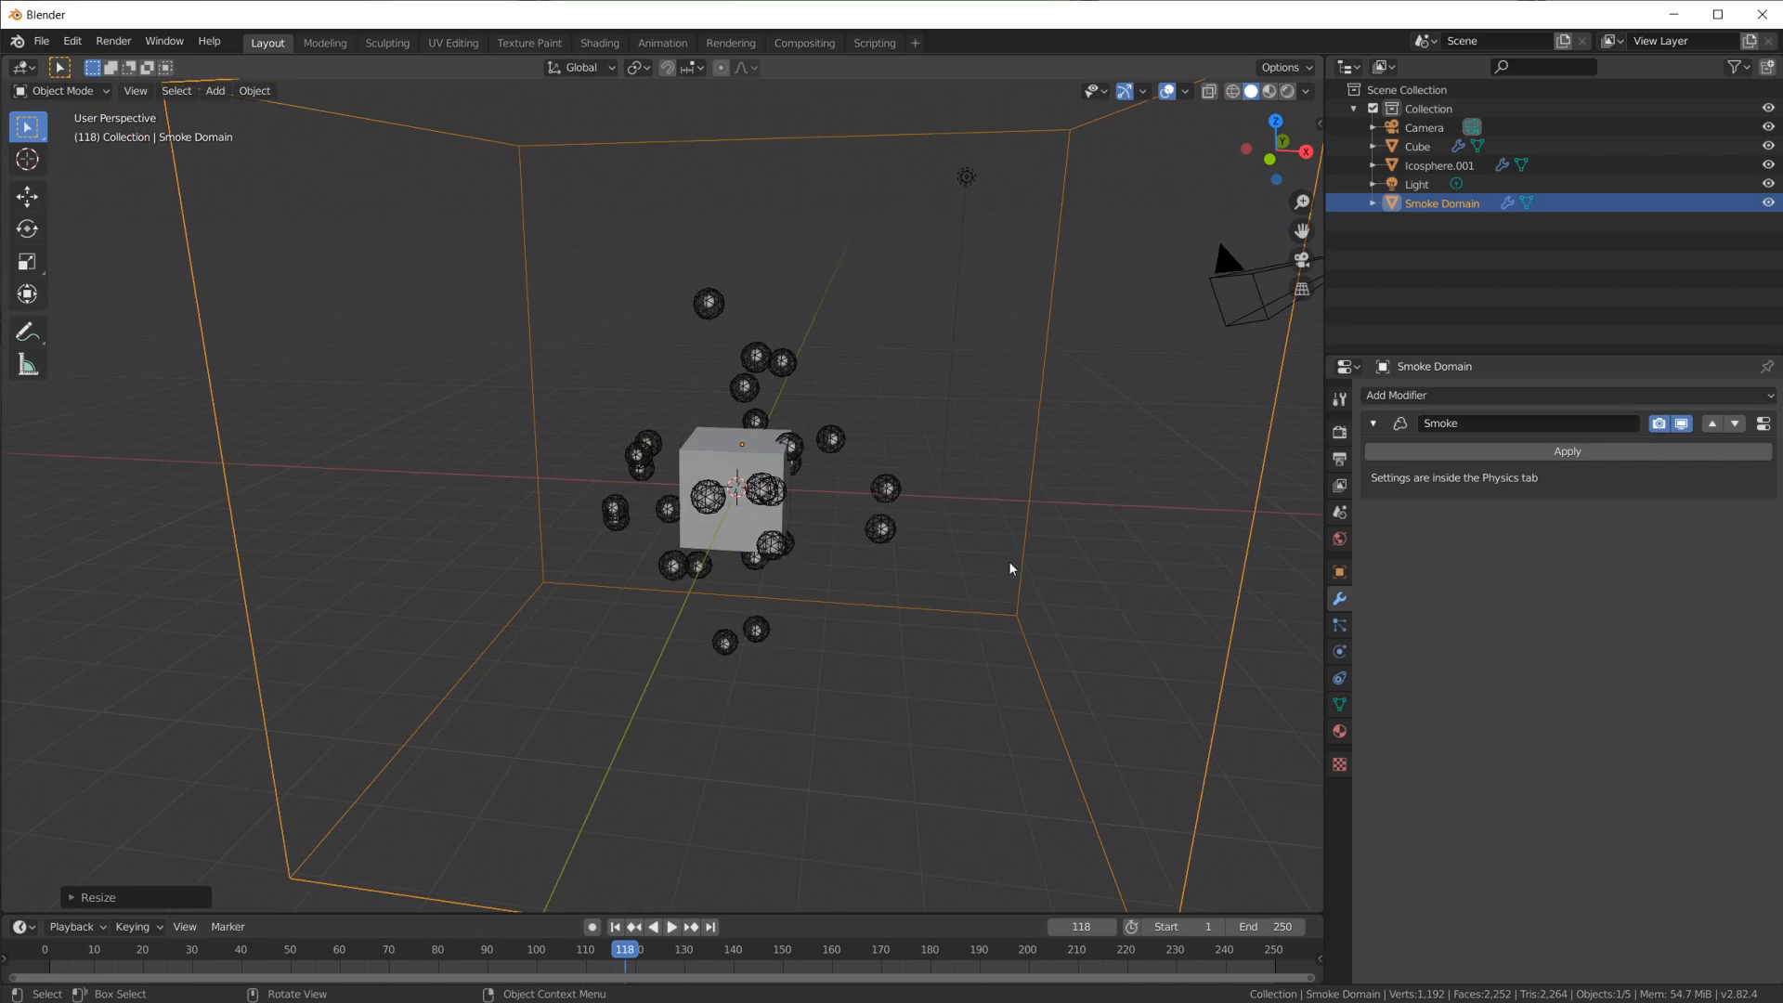
pyautogui.hotkey('shift', 'Left')
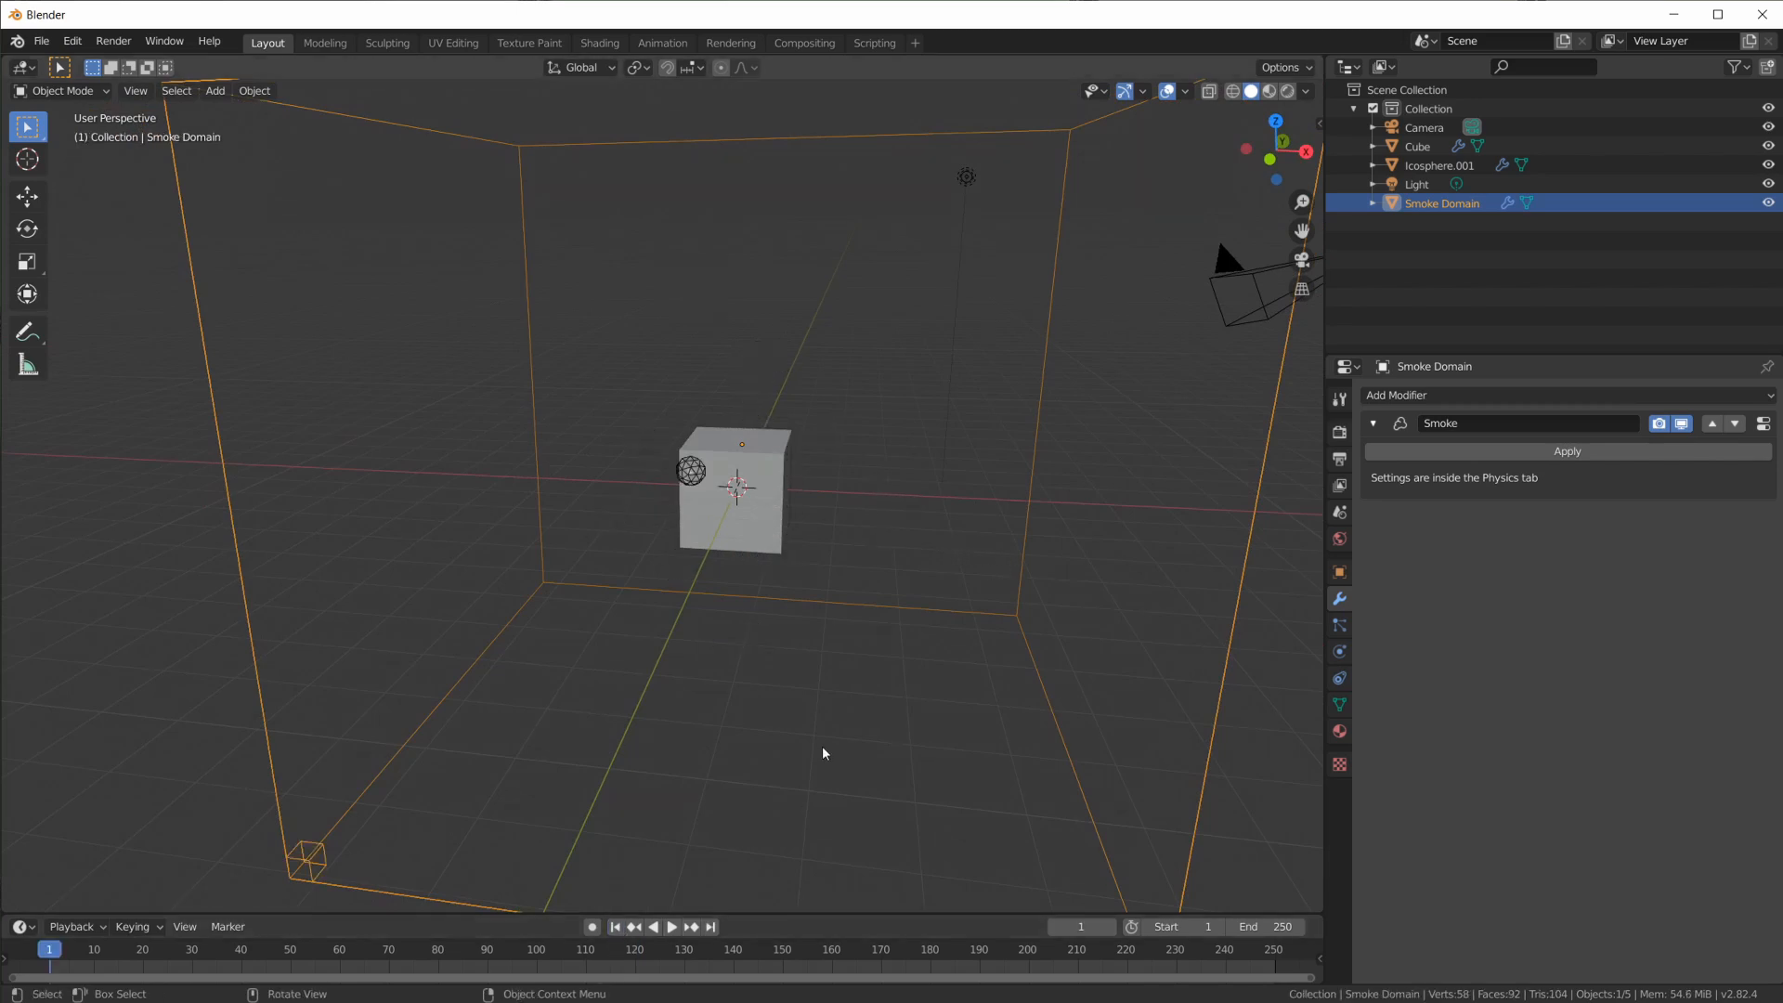
pyautogui.moveTo(931, 725); pyautogui.dragTo(967, 704, button='middle')
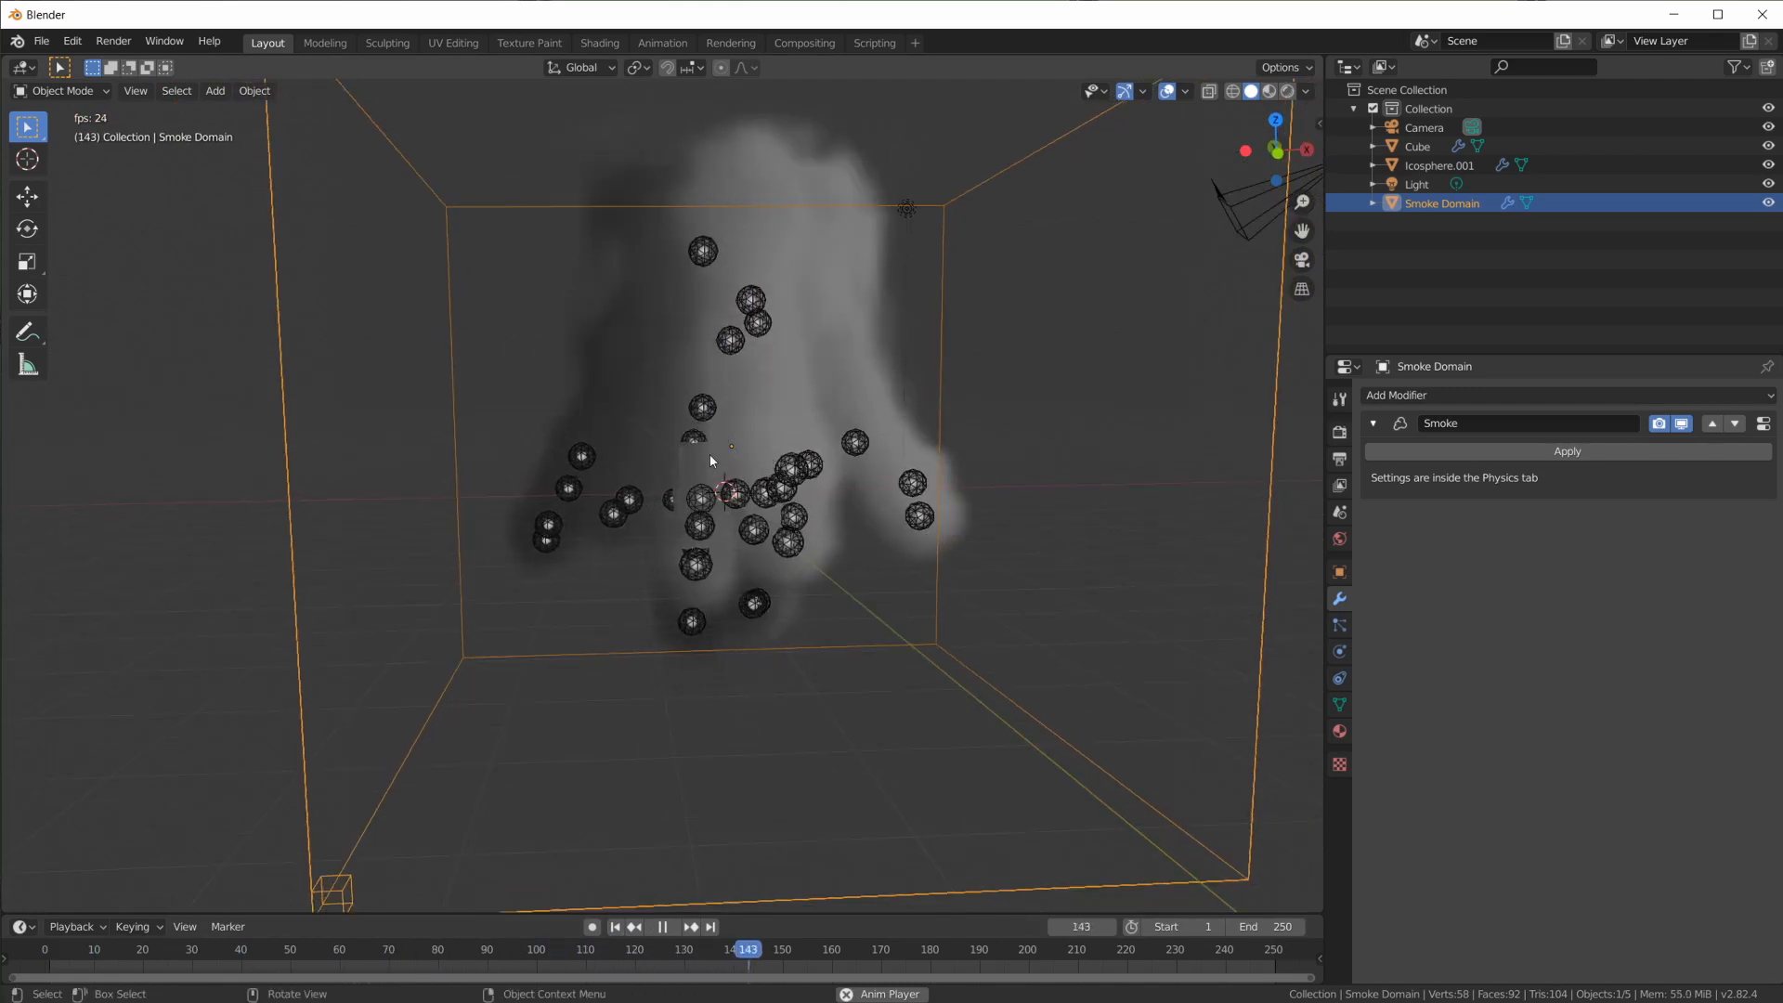
# Set the normal velocity of the Cube's particles to 1.28 m/s
pyautogui.click(711, 455)
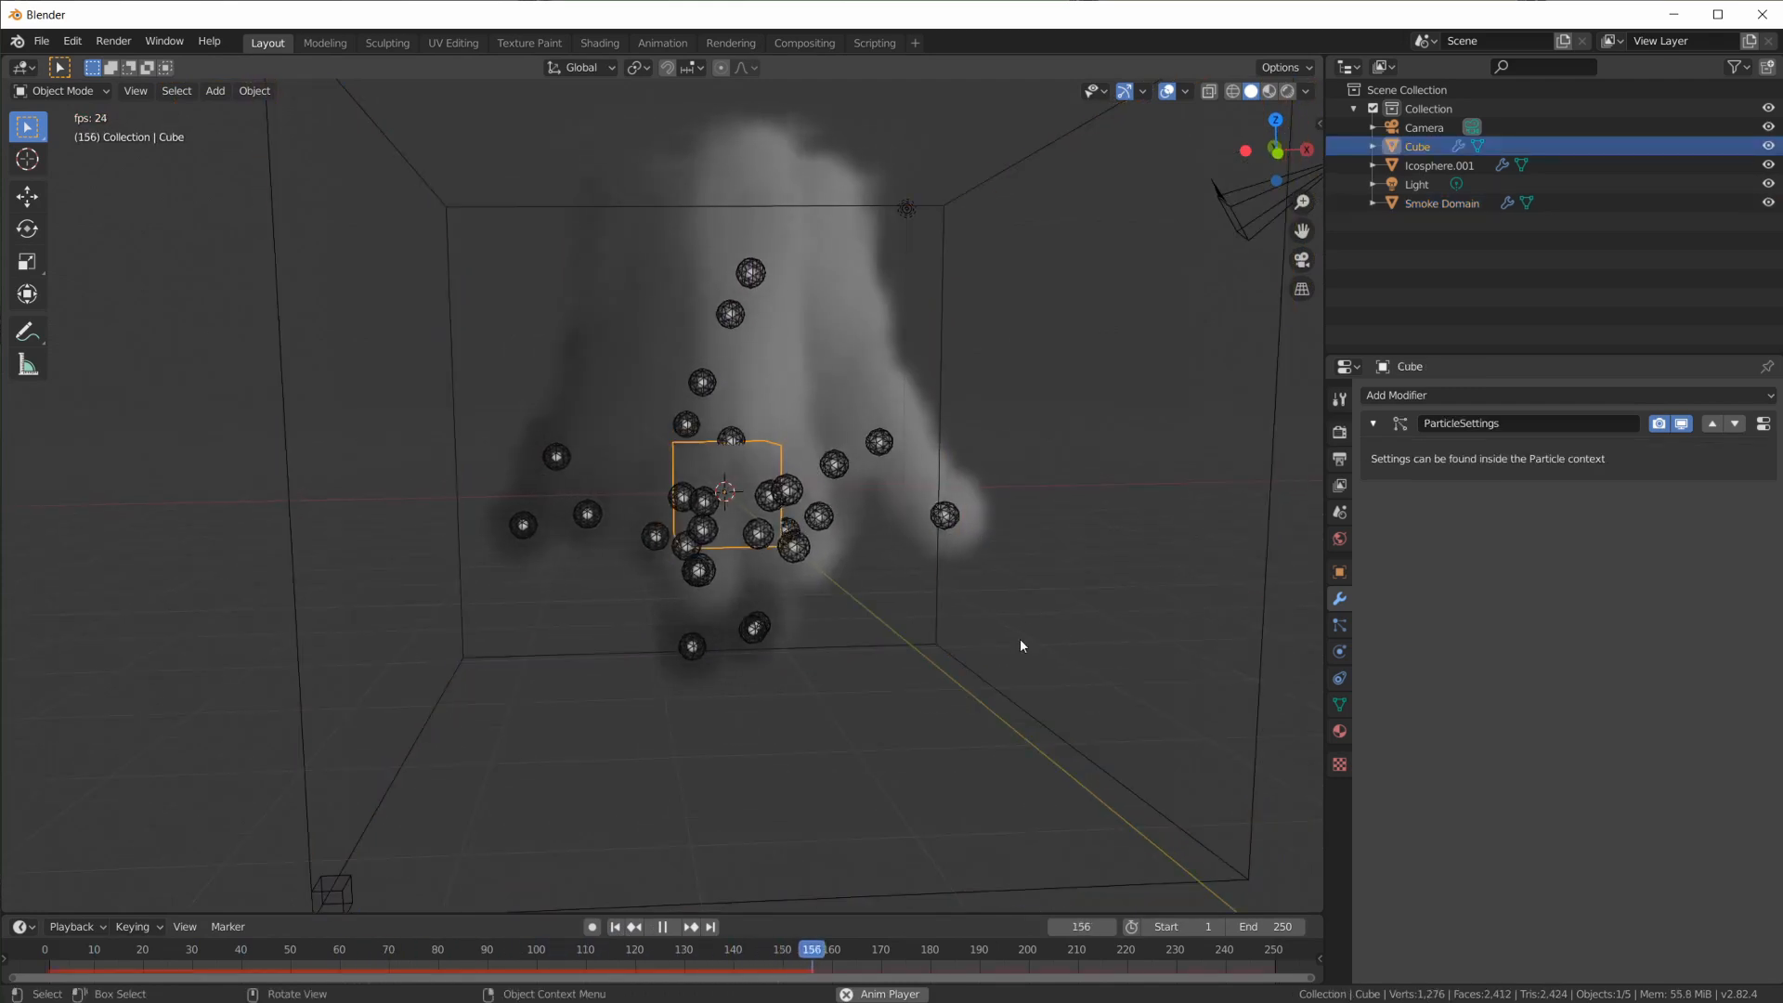
pyautogui.click(1339, 625)
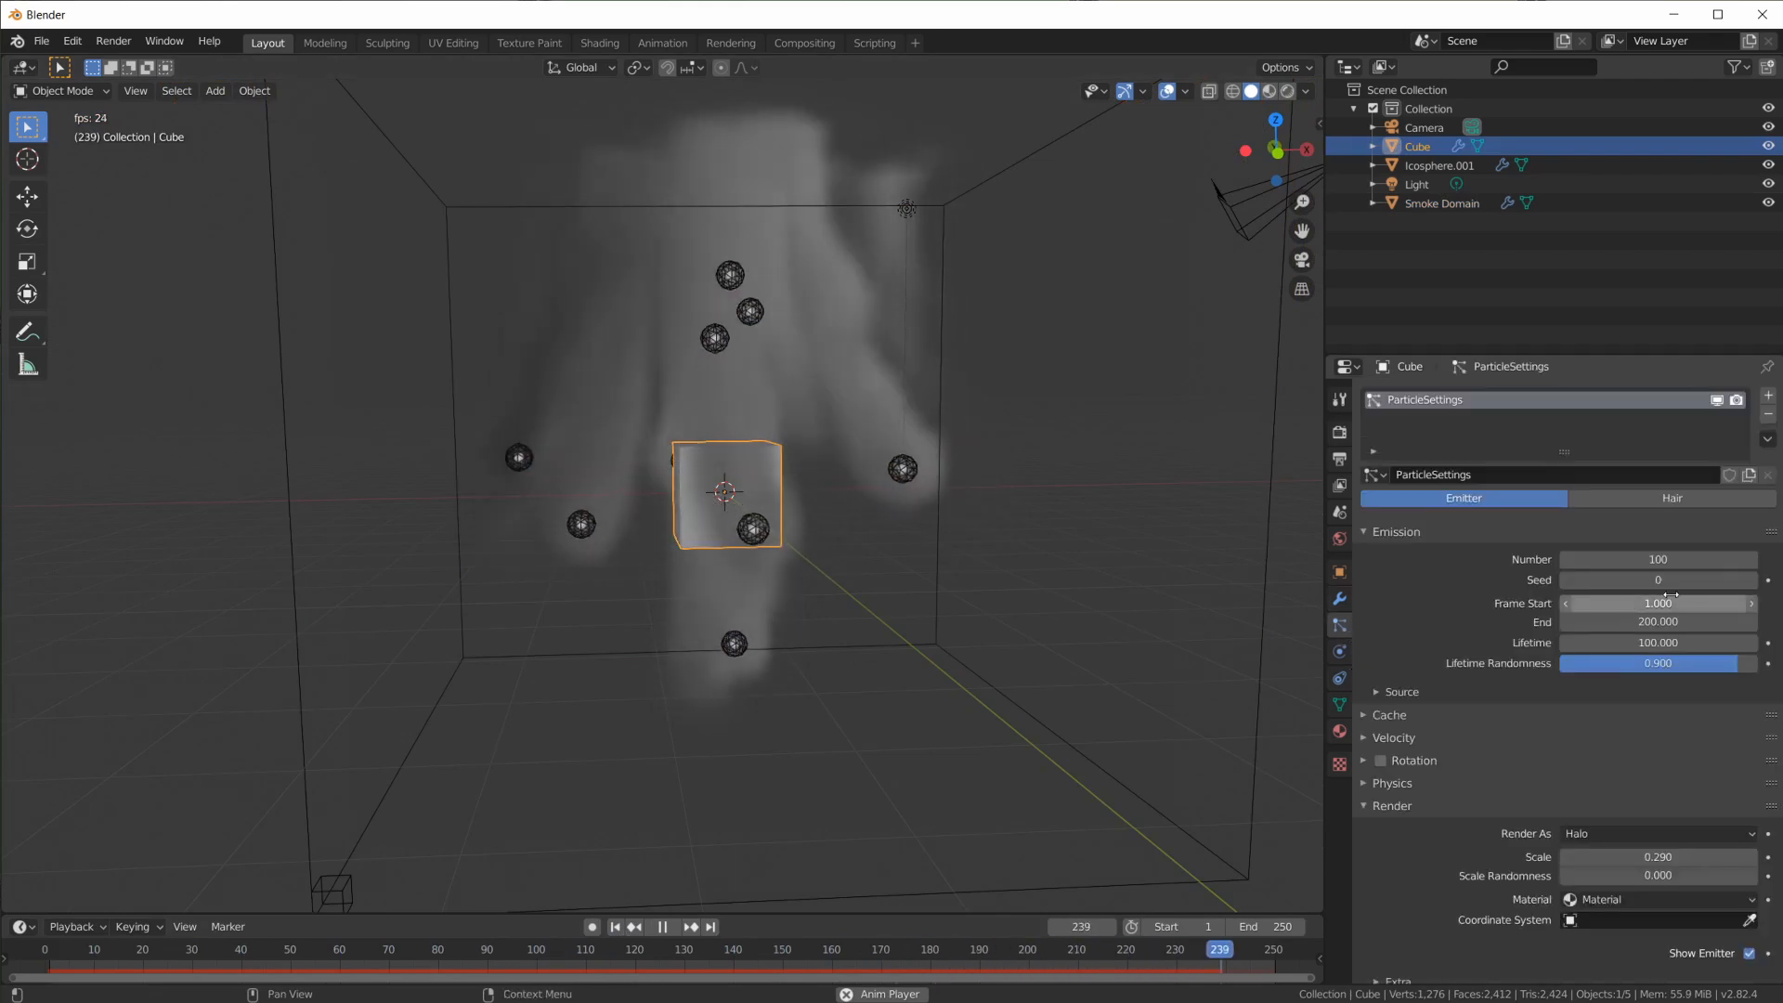
pyautogui.click(1393, 737)
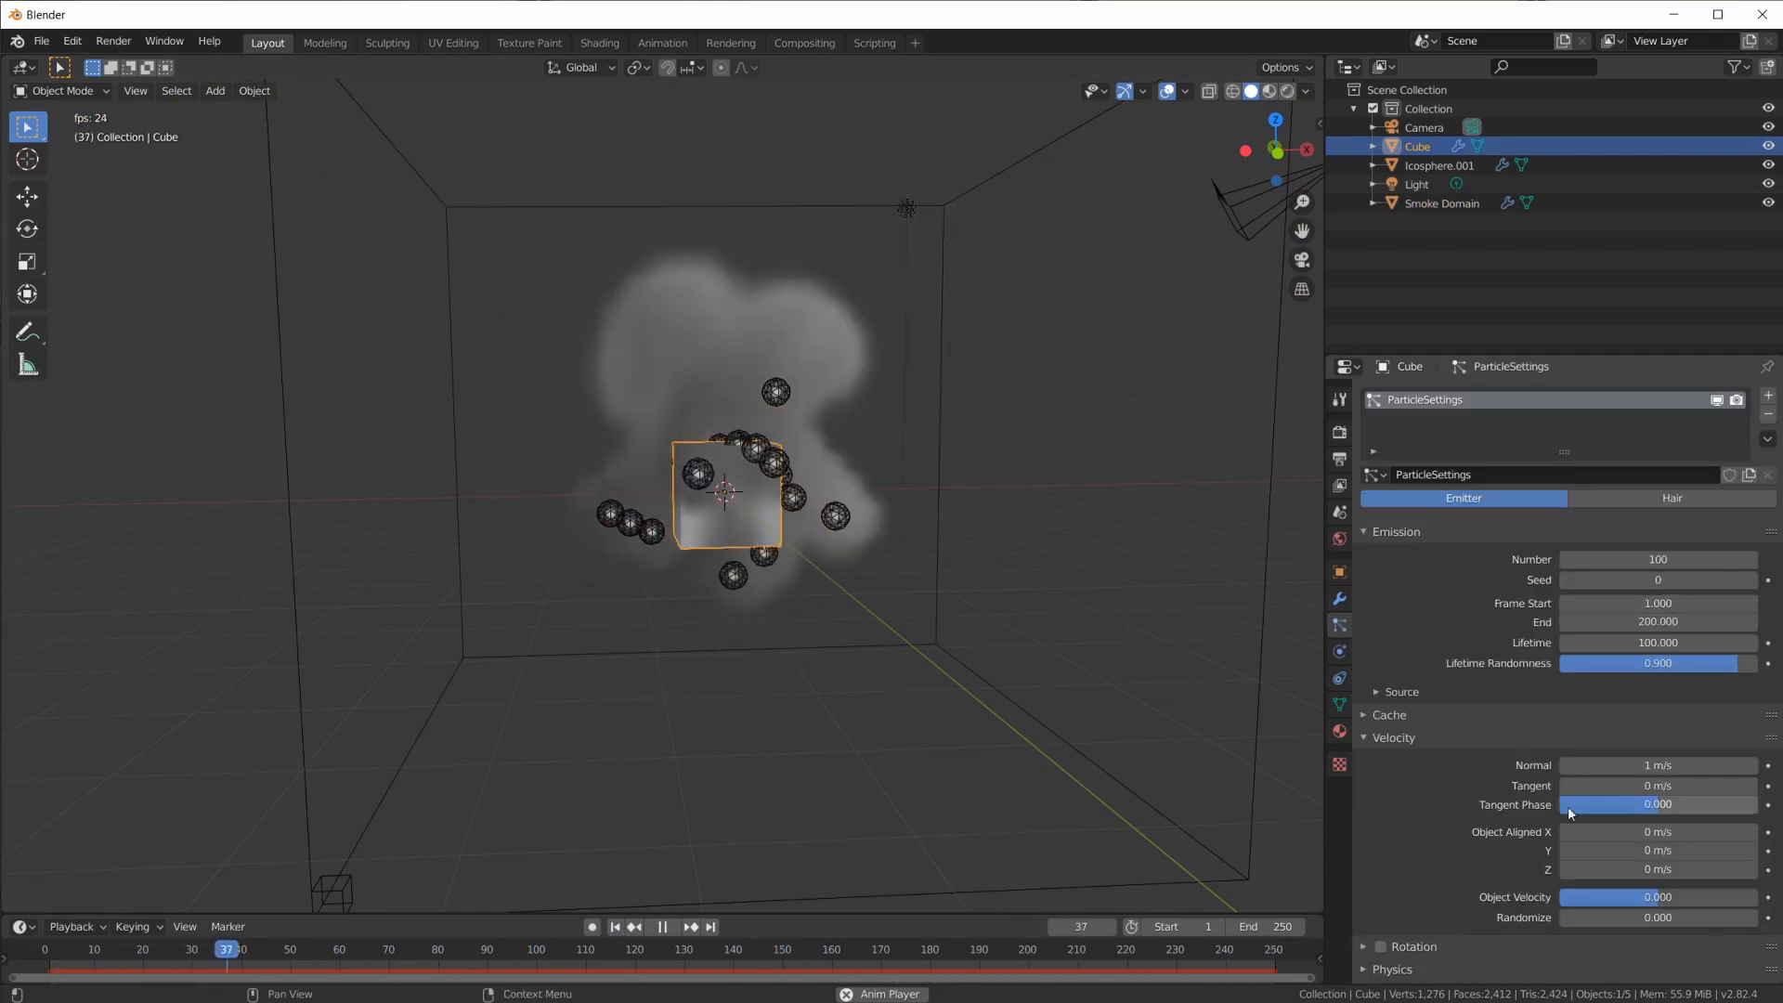
pyautogui.moveTo(1659, 766); pyautogui.dragTo(1664, 765)
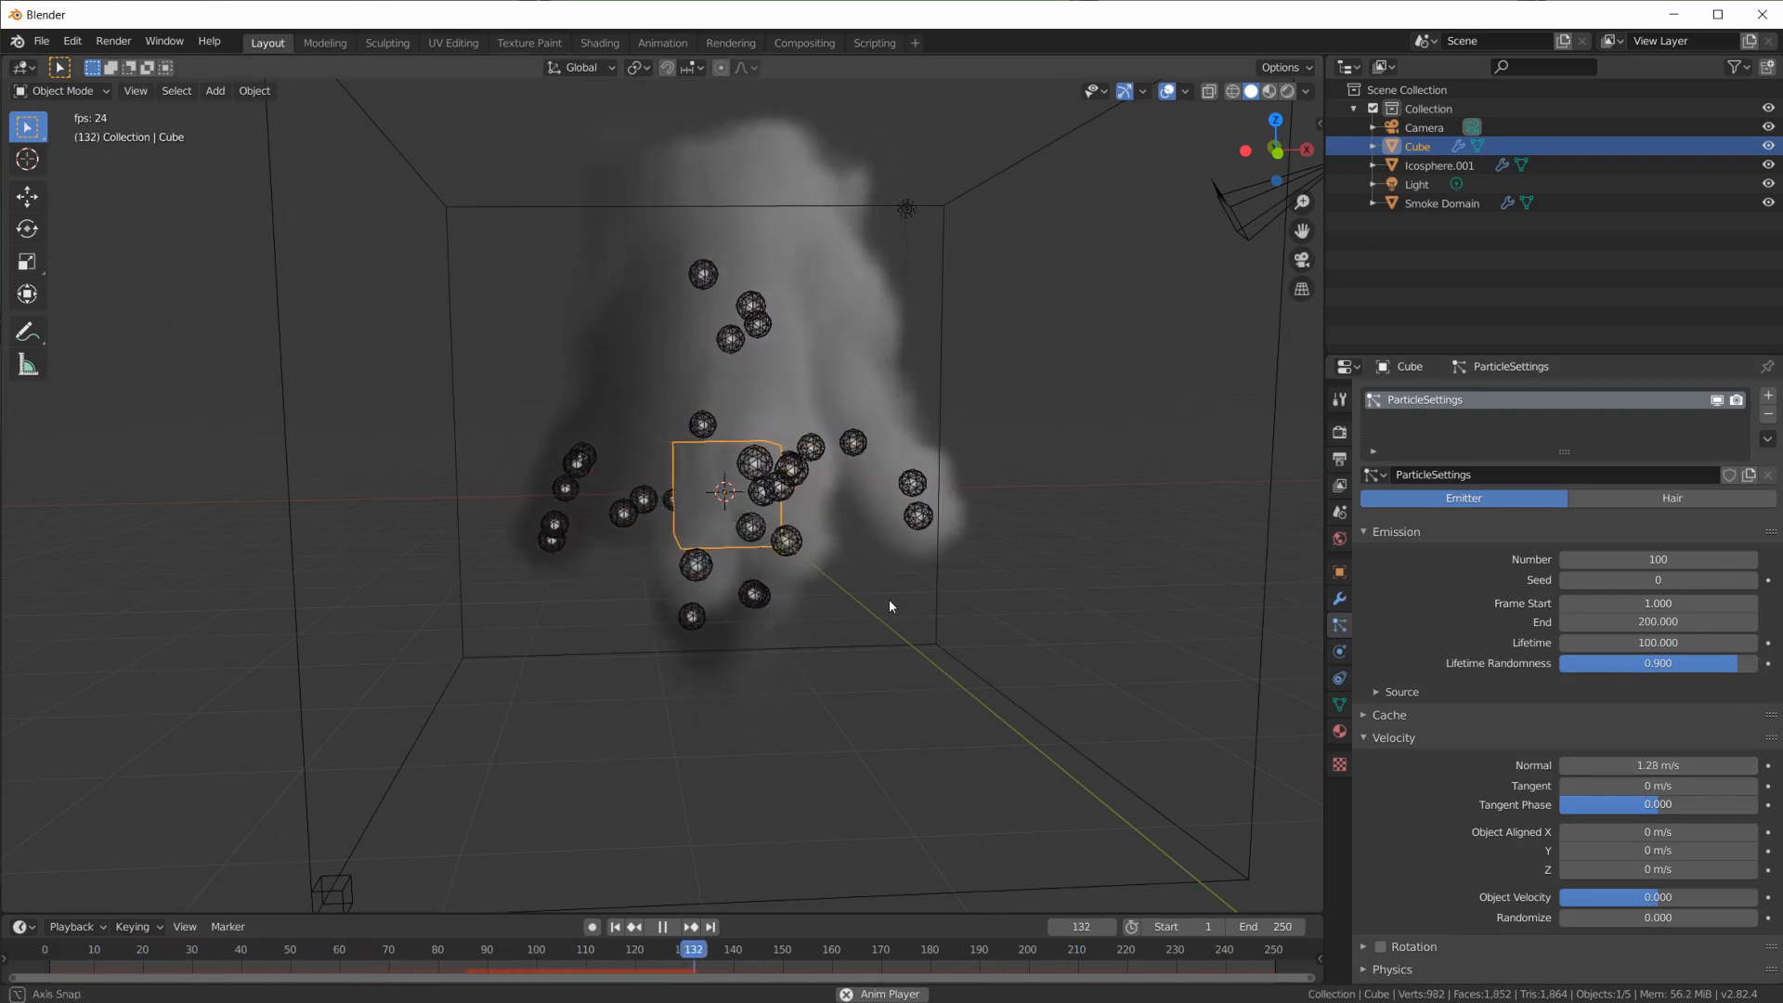
pyautogui.moveTo(889, 605); pyautogui.dragTo(835, 609, button='middle')
pyautogui.hotkey('shift', 'a')
pyautogui.moveTo(940, 648)
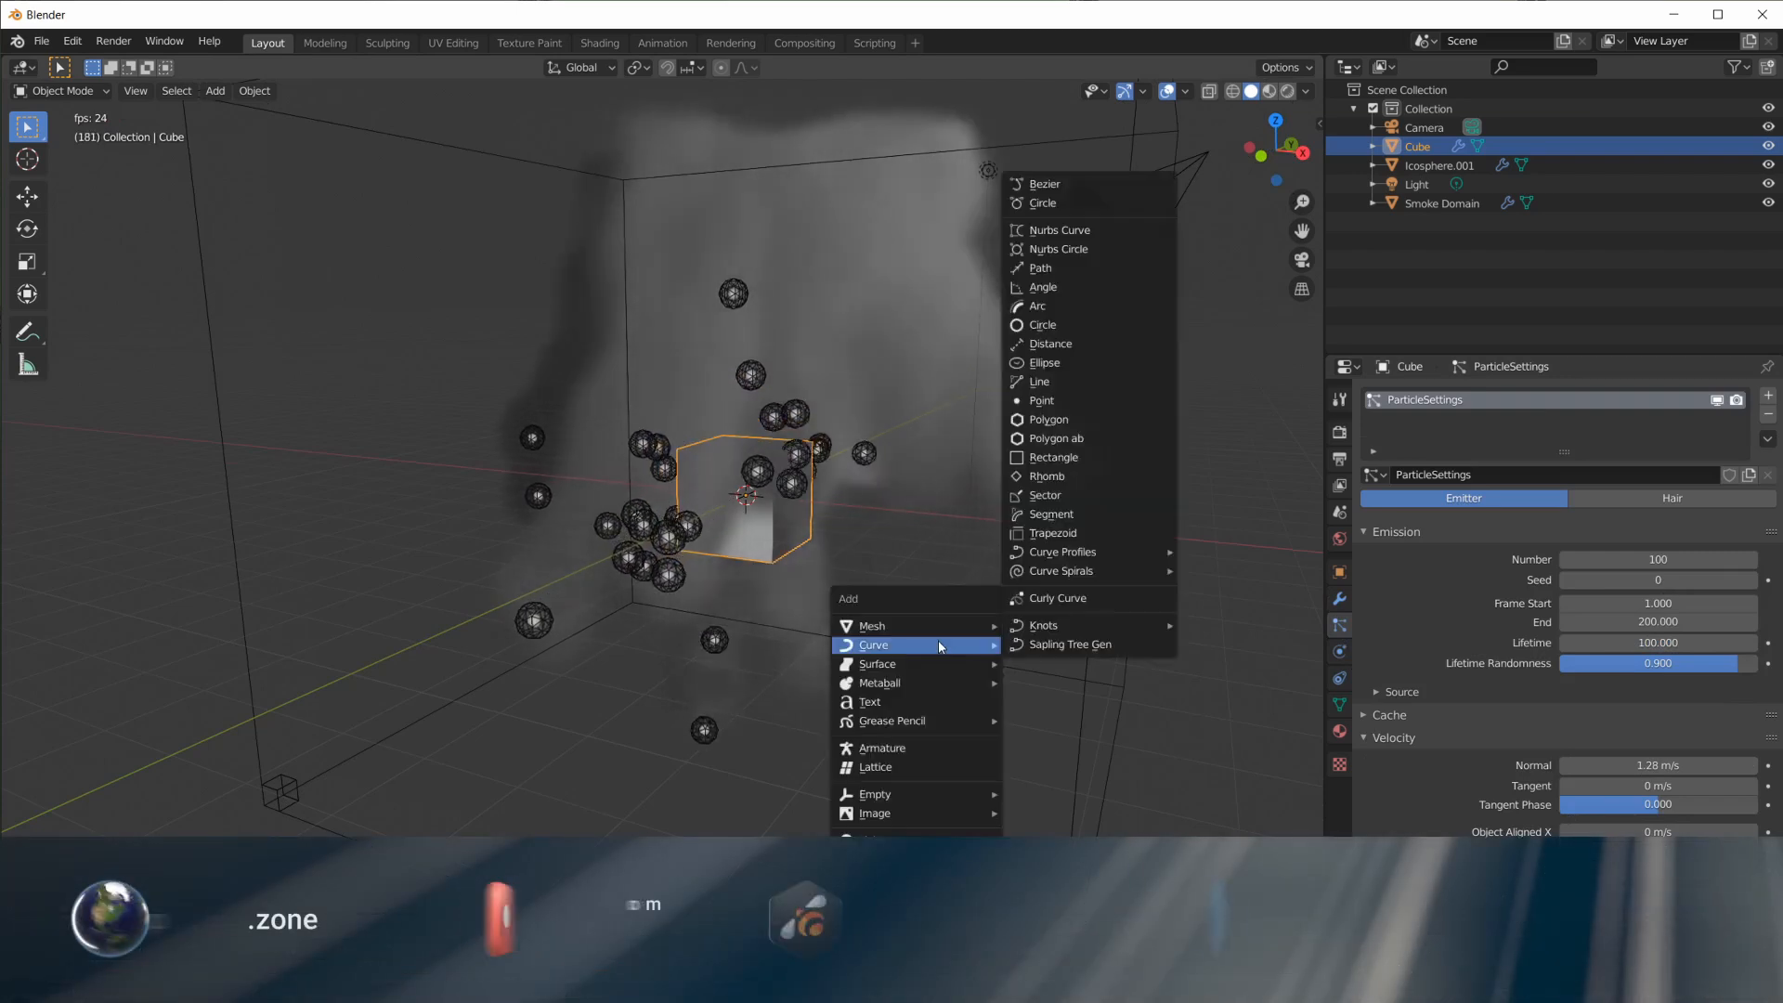
pyautogui.moveTo(915, 934)
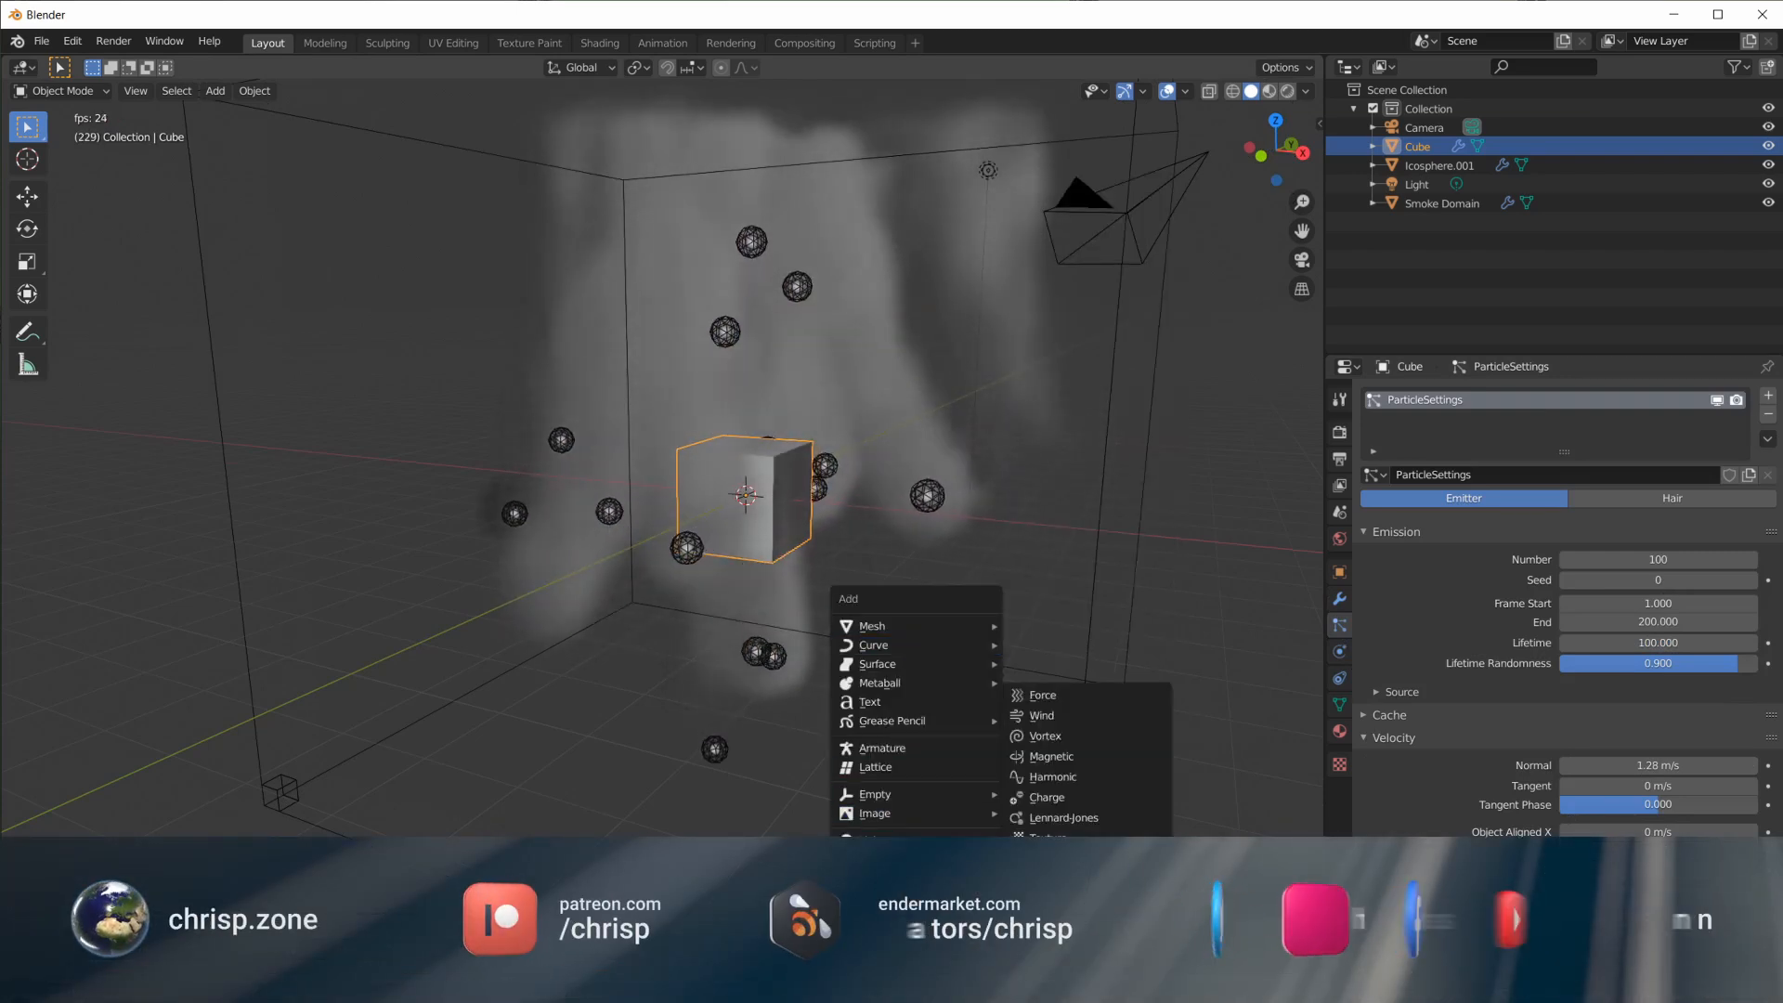
pyautogui.click(1048, 899)
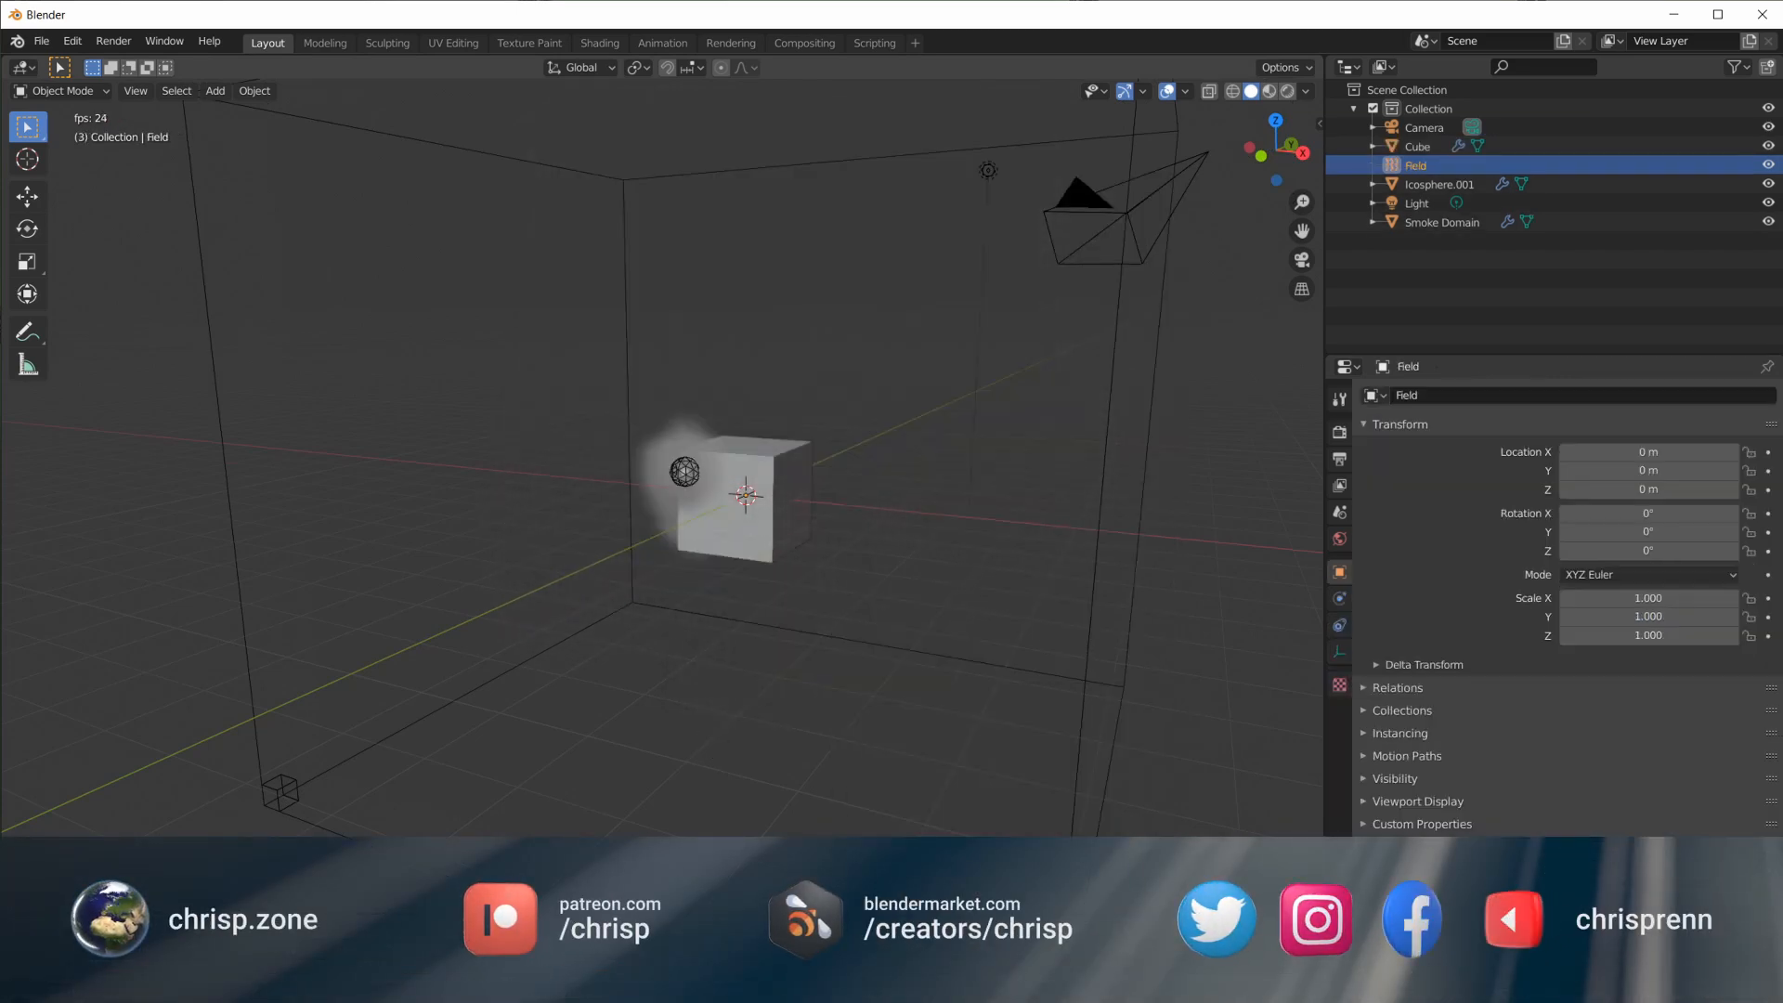
pyautogui.press('x')
pyautogui.click(936, 772)
# Add a Turbulence force field and place it beside the Cube at about X 4.69 m, Y 2.61 m, Z -0.28 m
pyautogui.hotkey('shift', 'a')
pyautogui.moveTo(933, 770)
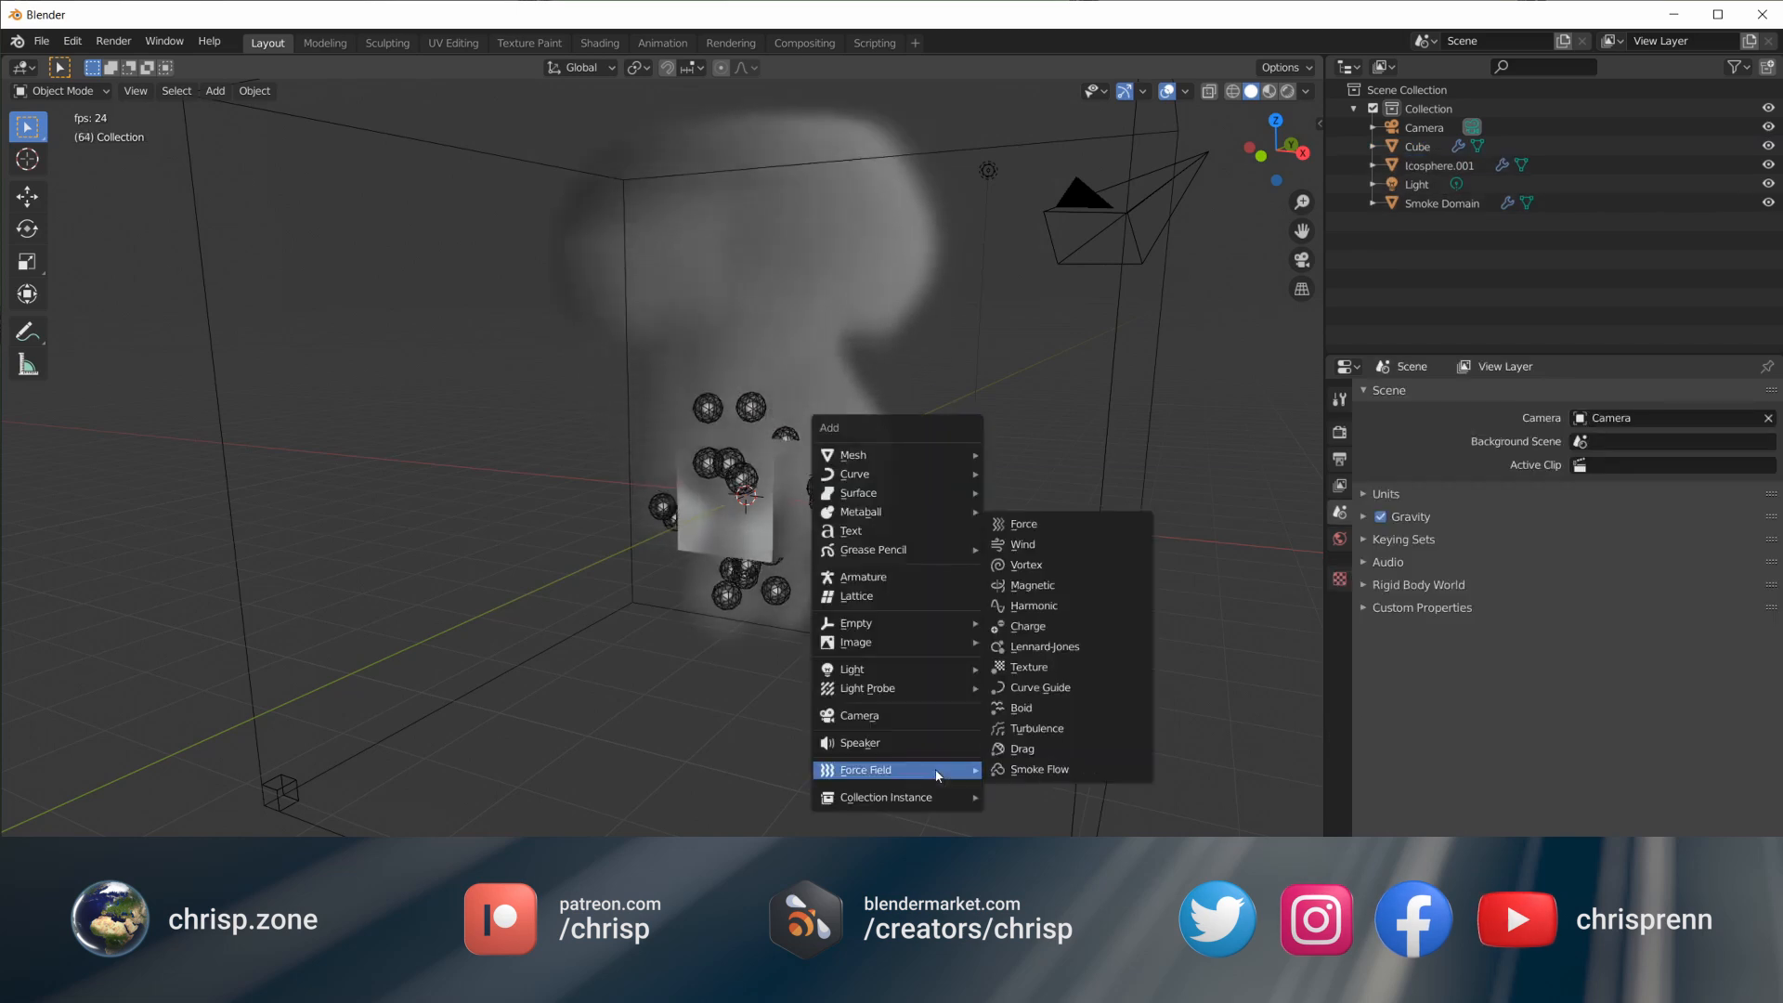
pyautogui.click(1051, 731)
pyautogui.press('g')
pyautogui.click(1182, 708)
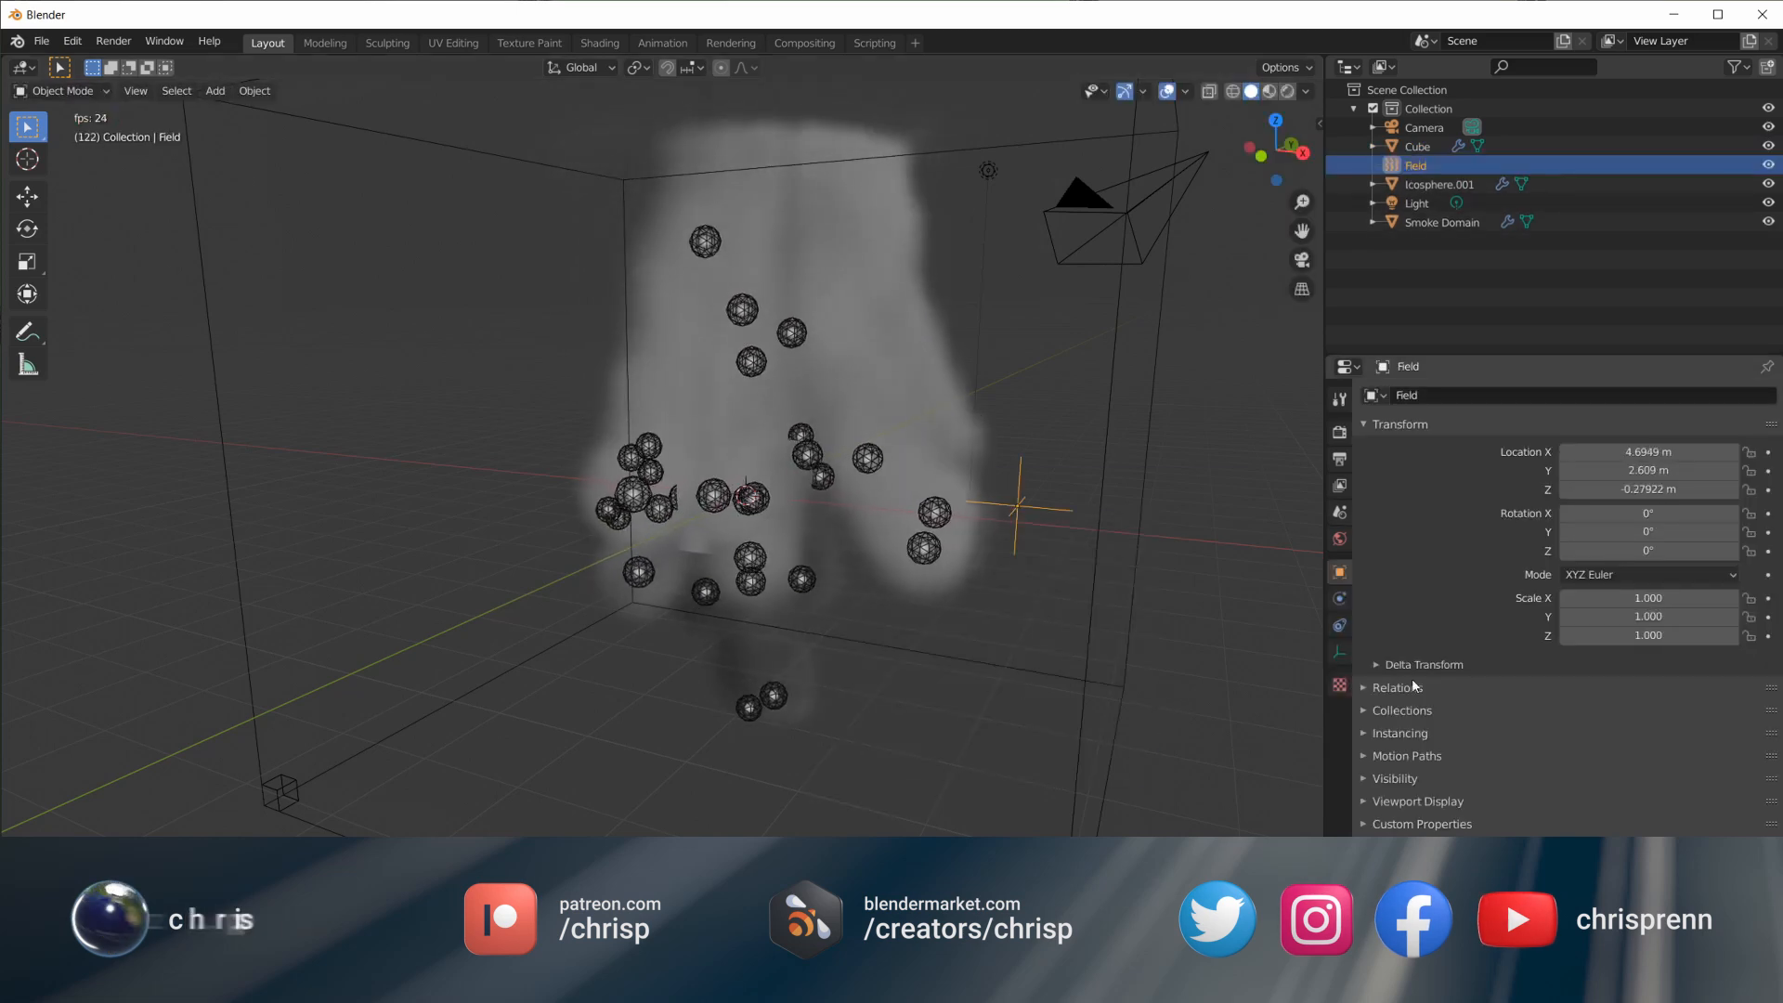
# Set the turbulence field's strength to 3 and view the running simulation from another angle
pyautogui.click(1339, 598)
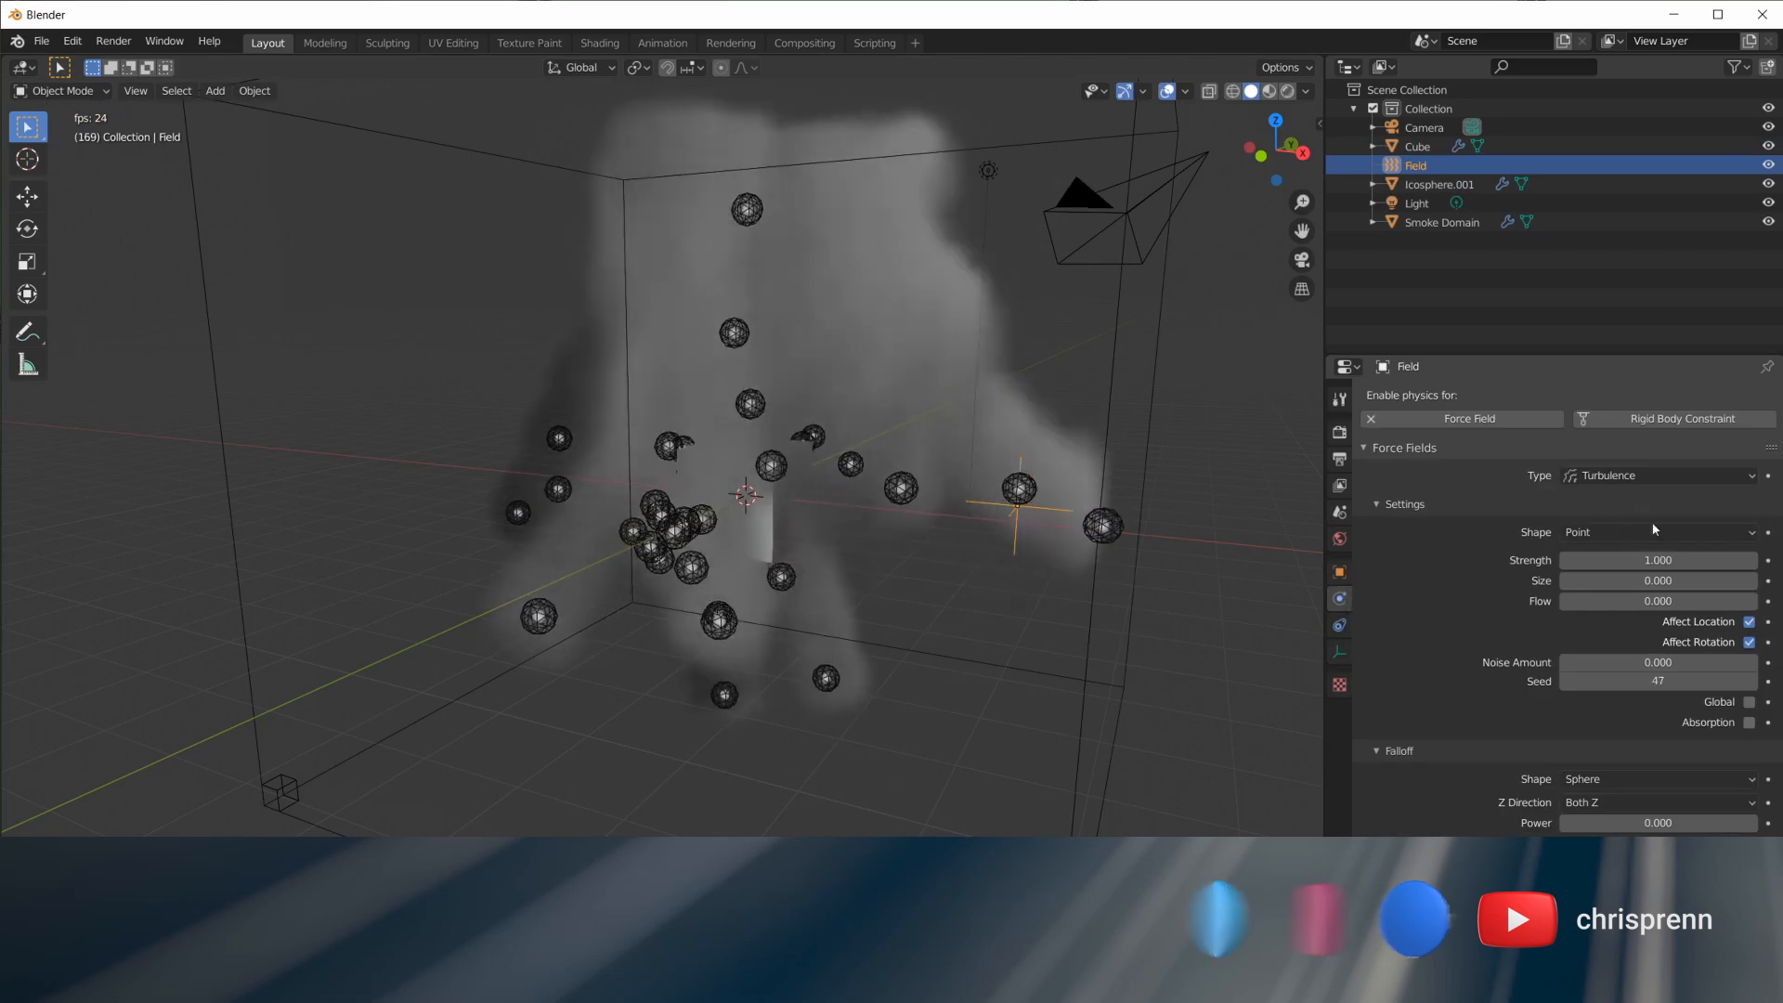
pyautogui.click(1652, 560)
pyautogui.write('3')
pyautogui.press('Return')
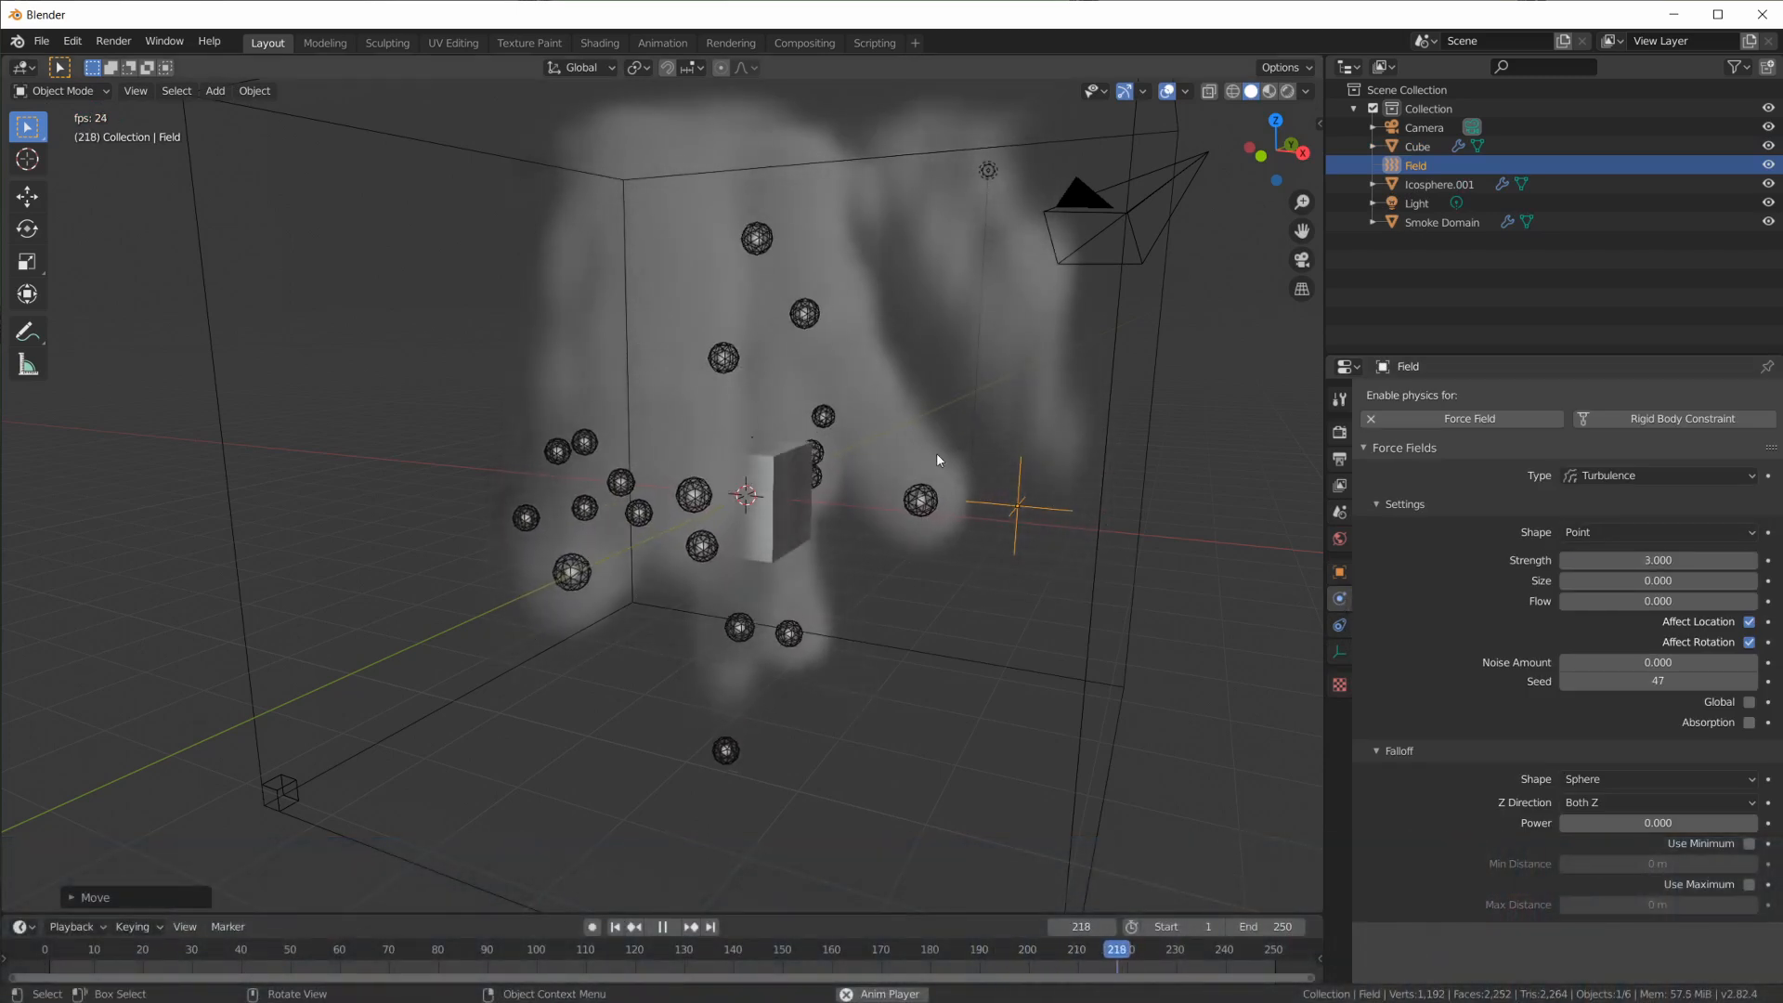
pyautogui.moveTo(928, 559); pyautogui.dragTo(972, 557, button='middle')
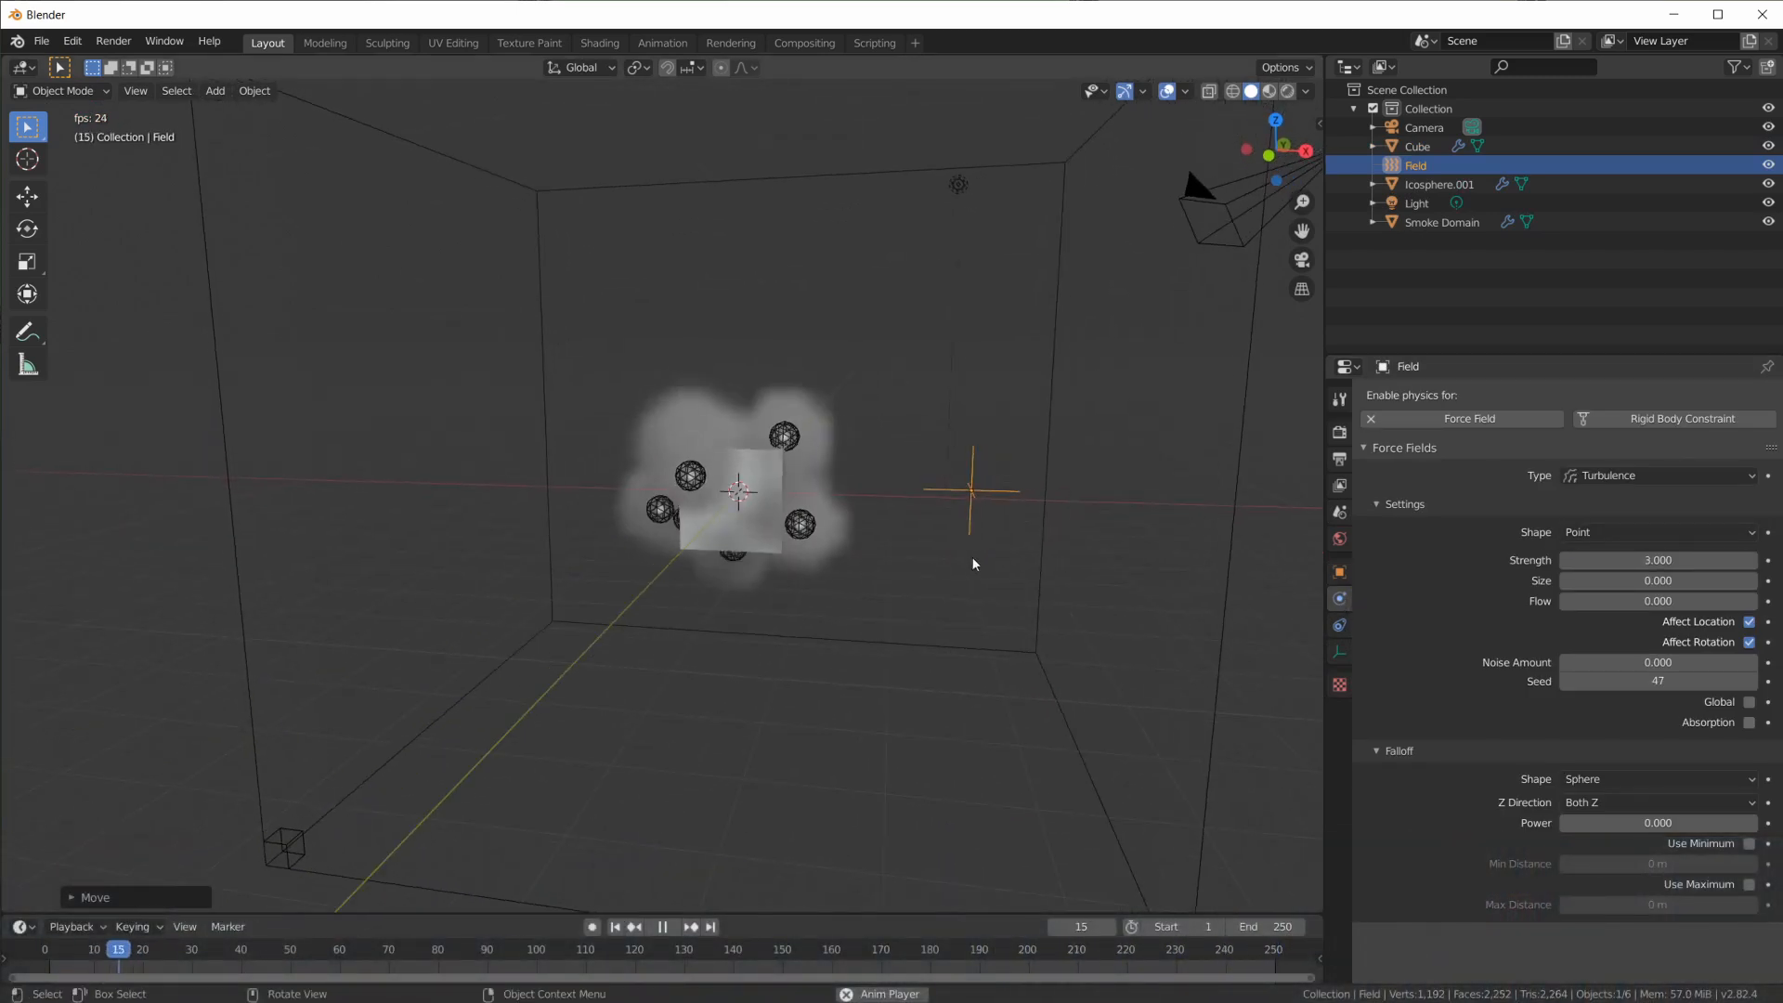
# Set the smoke flow temperature difference of Icosphere.001 to 0.05
pyautogui.click(767, 401)
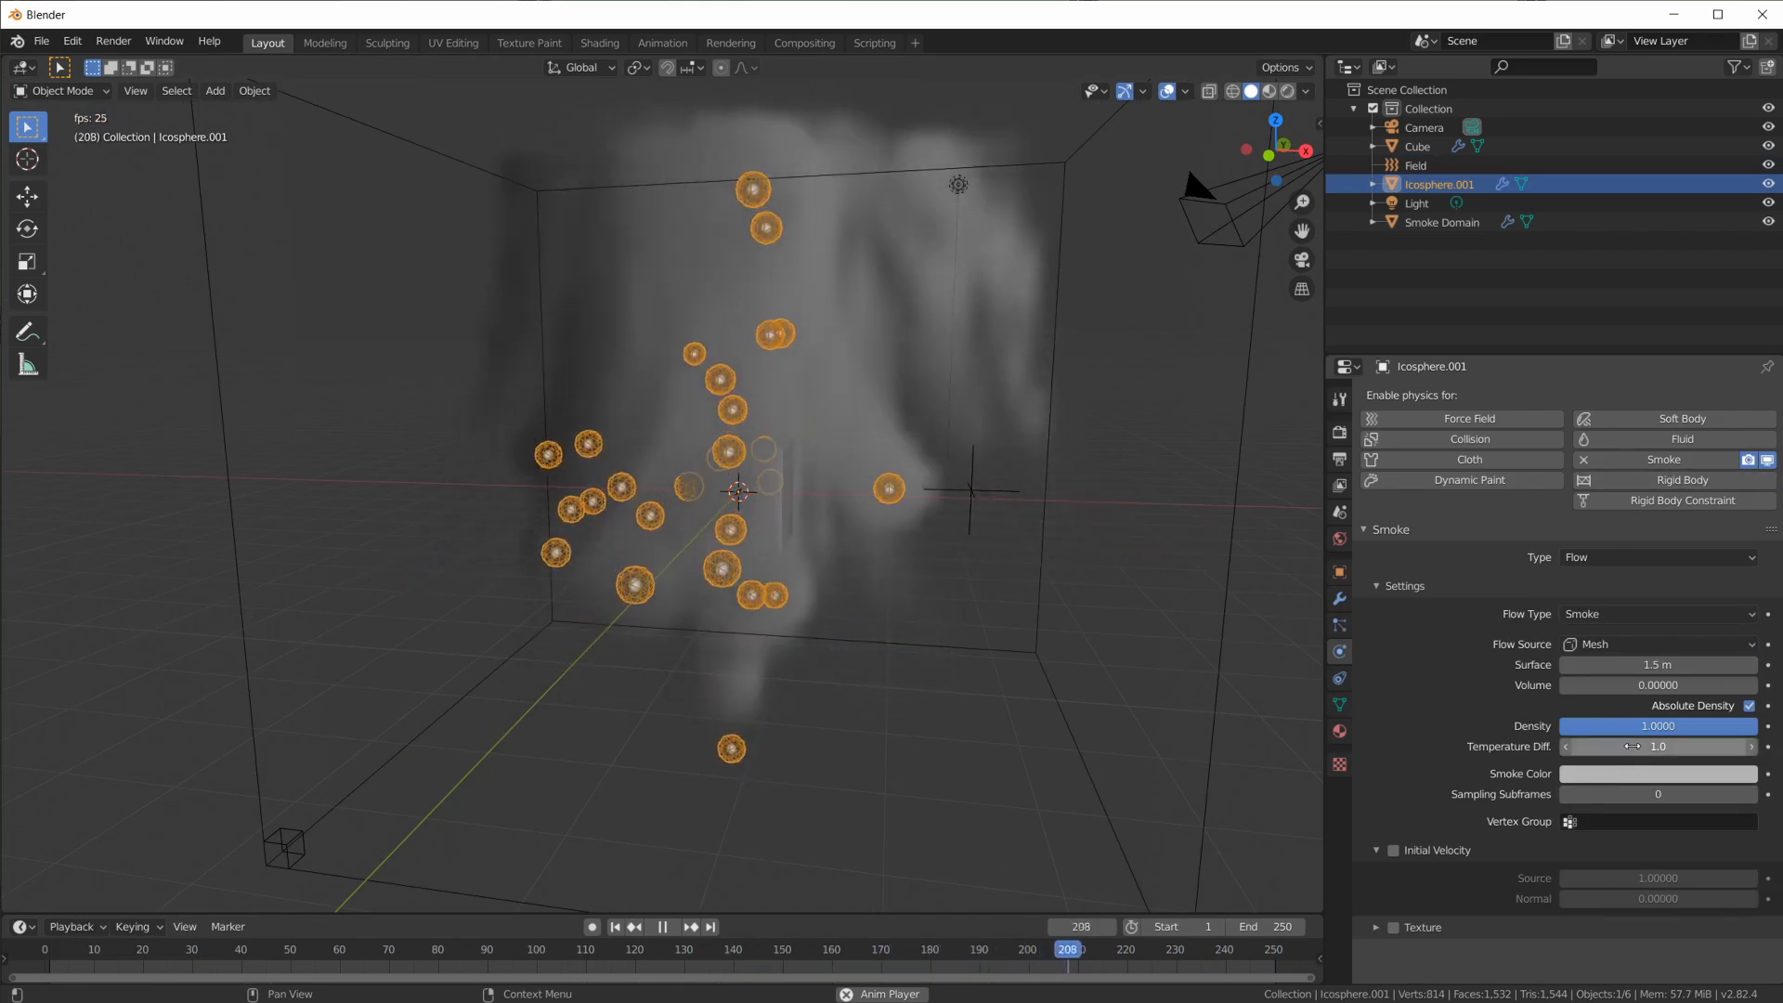
pyautogui.click(1619, 747)
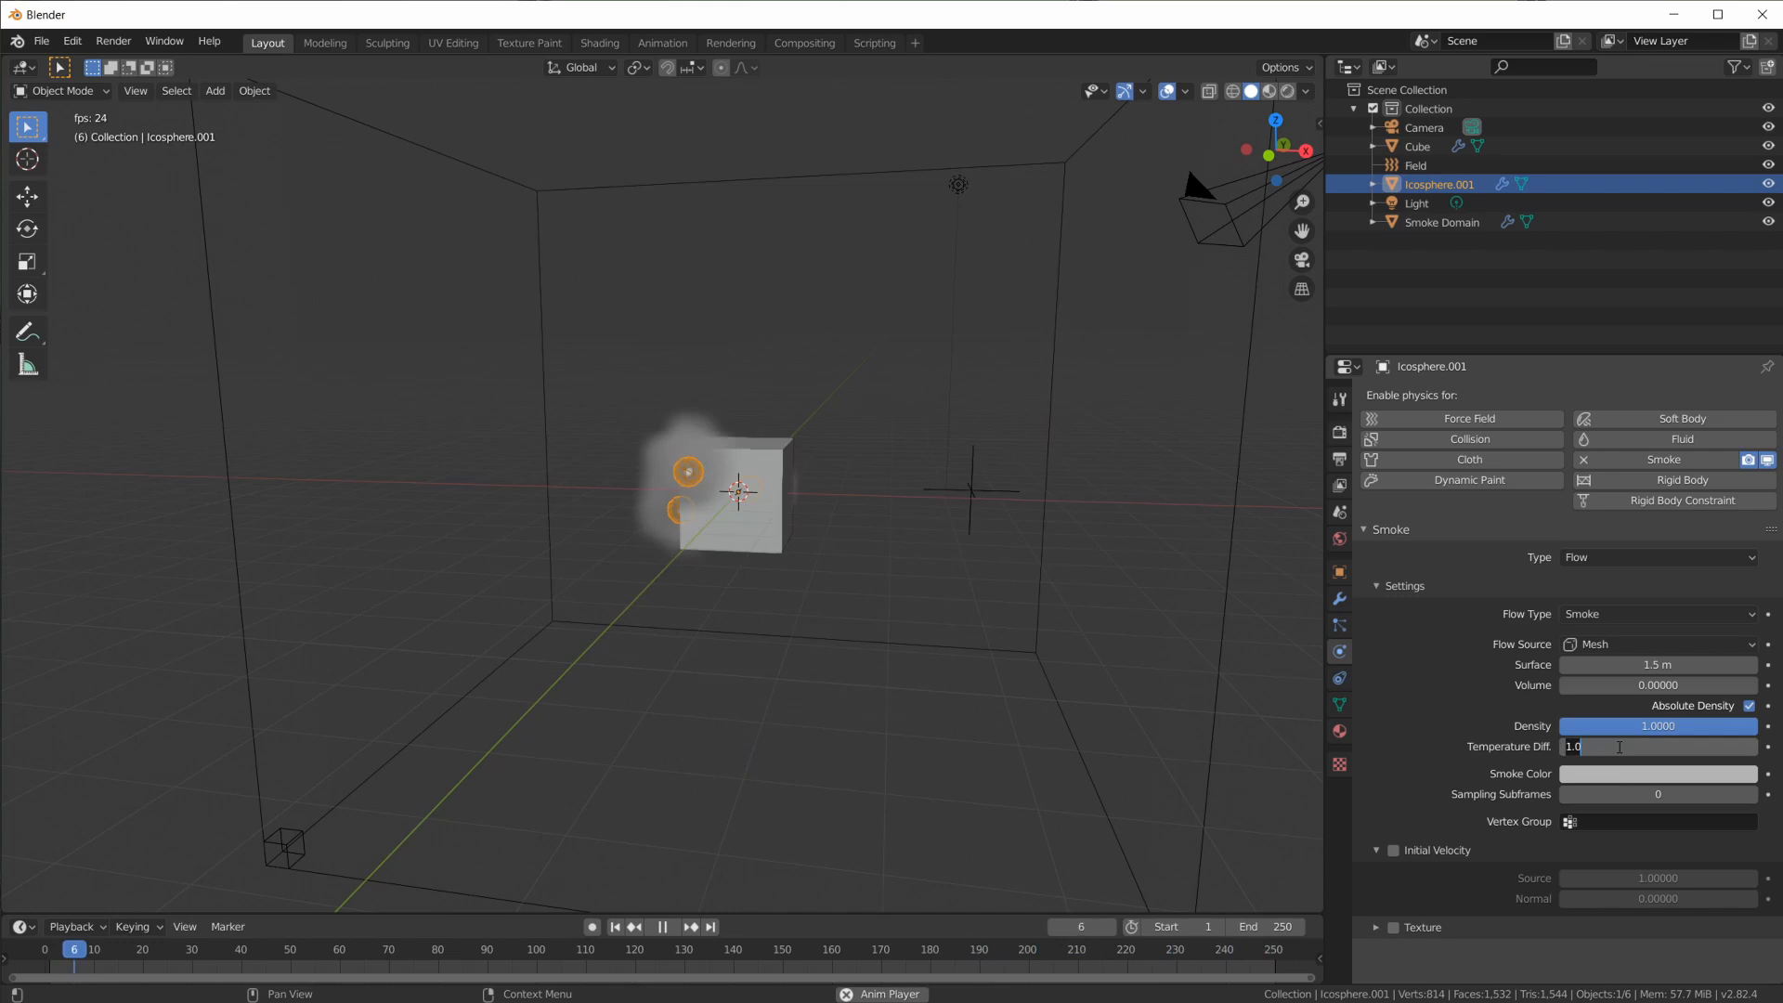
pyautogui.write('.0')
pyautogui.press('BackSpace')
pyautogui.write('1')
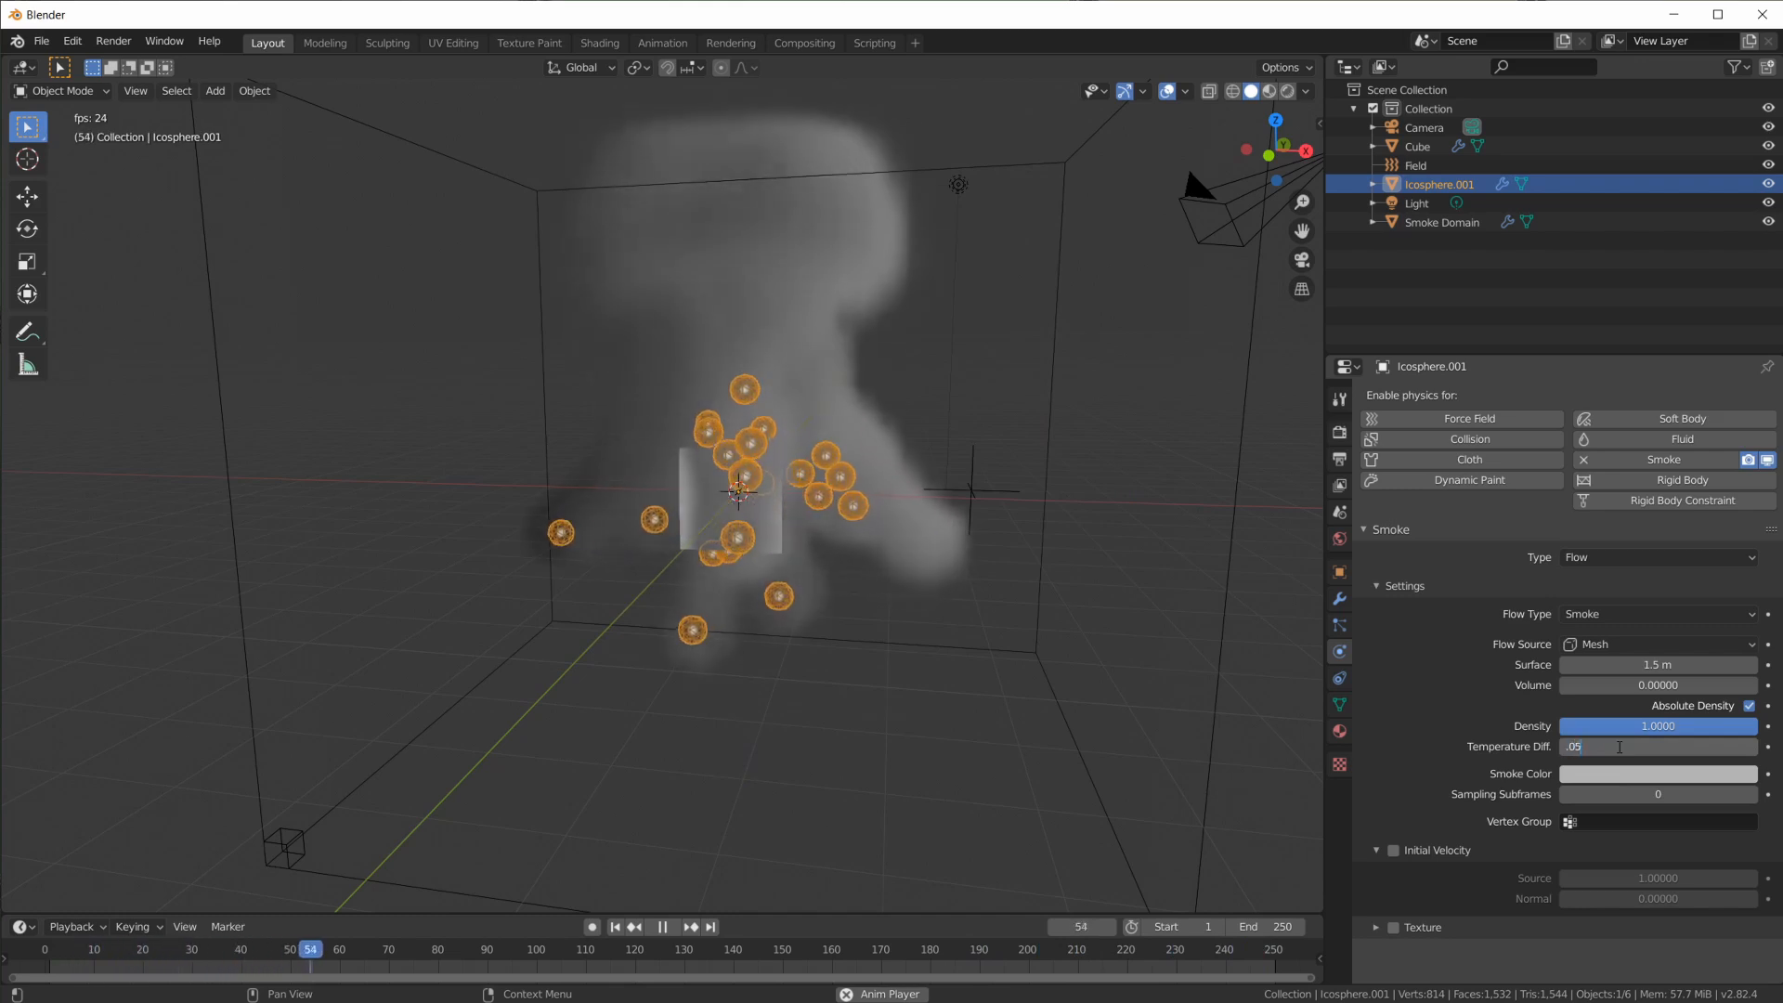
pyautogui.press('Return')
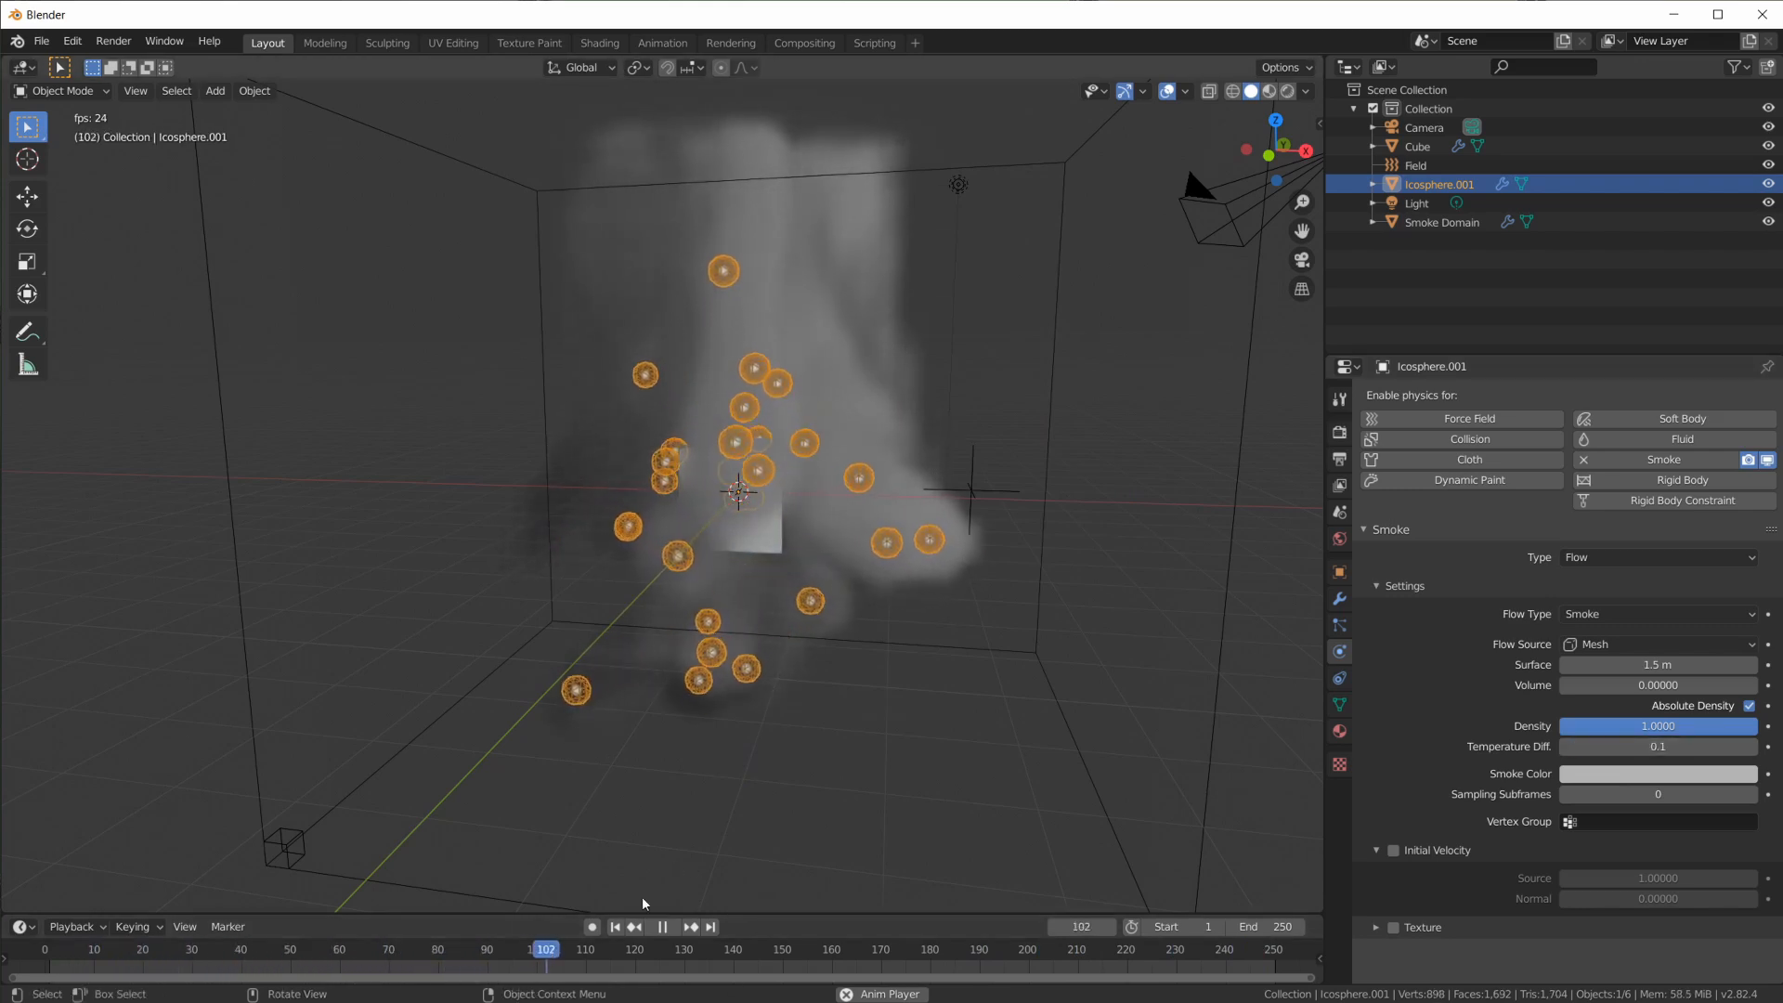
# Replay the smoke simulation from frame 1 and pause it at frame 98
pyautogui.press('Escape')
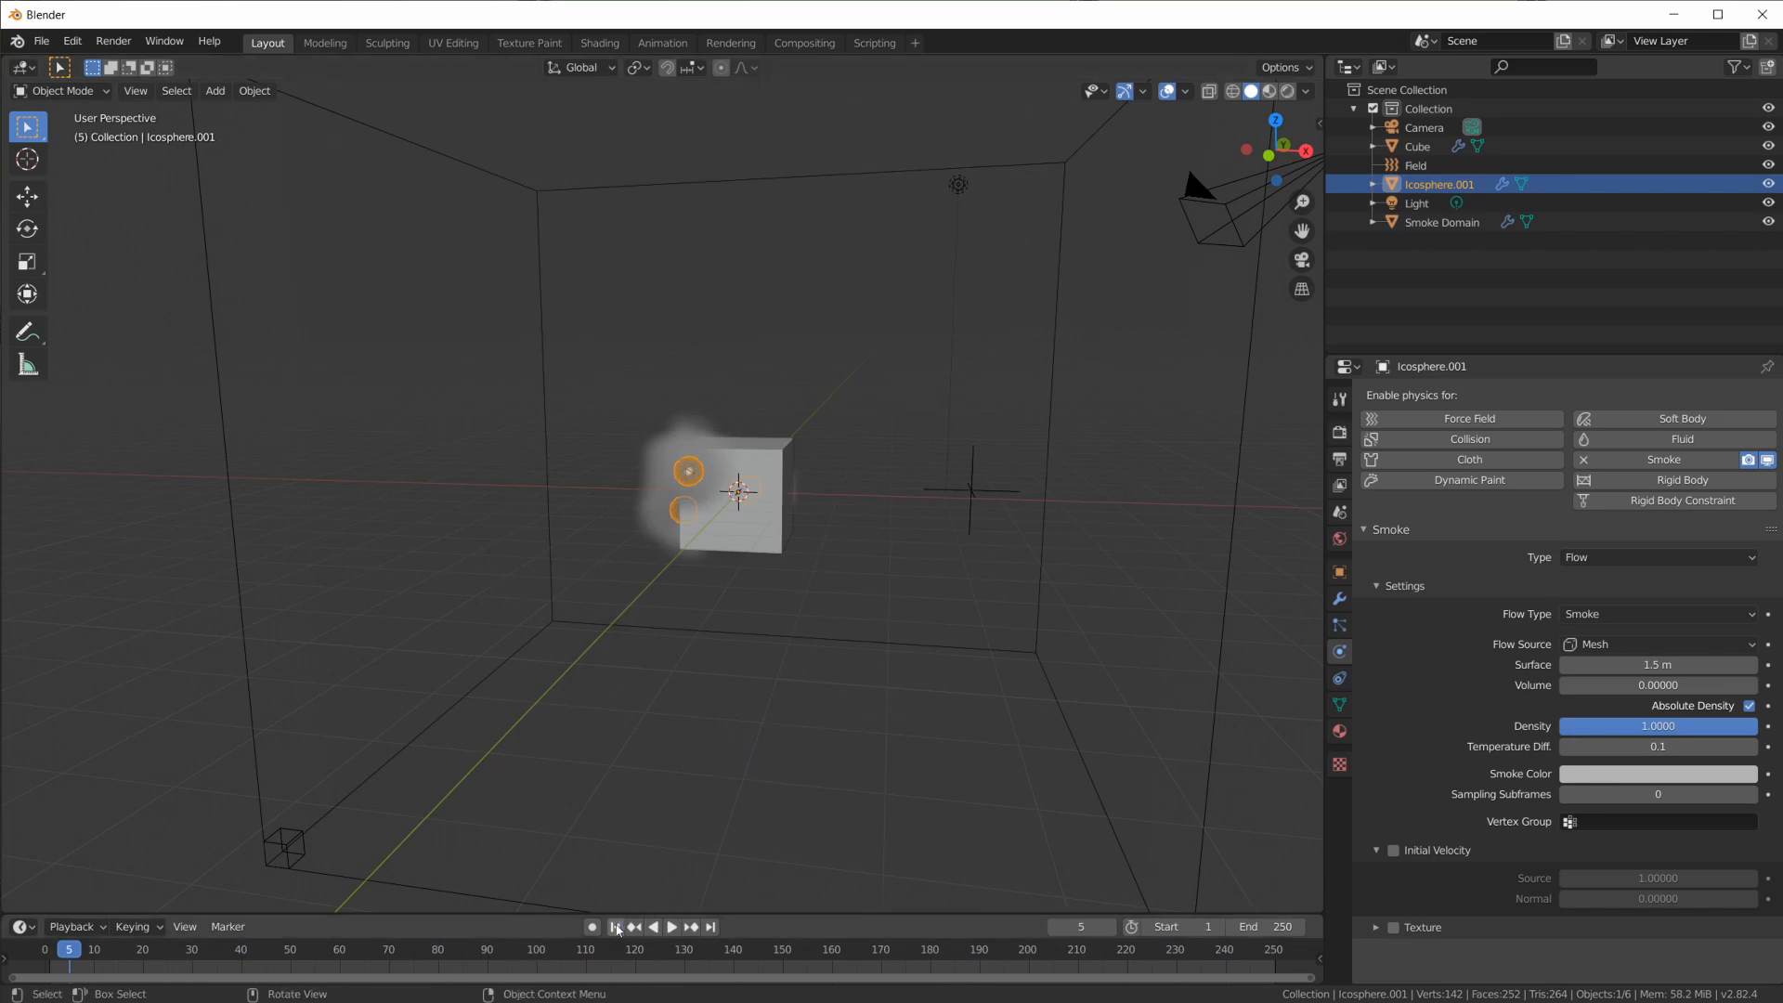
pyautogui.hotkey('shift', 'Left')
pyautogui.press('space')
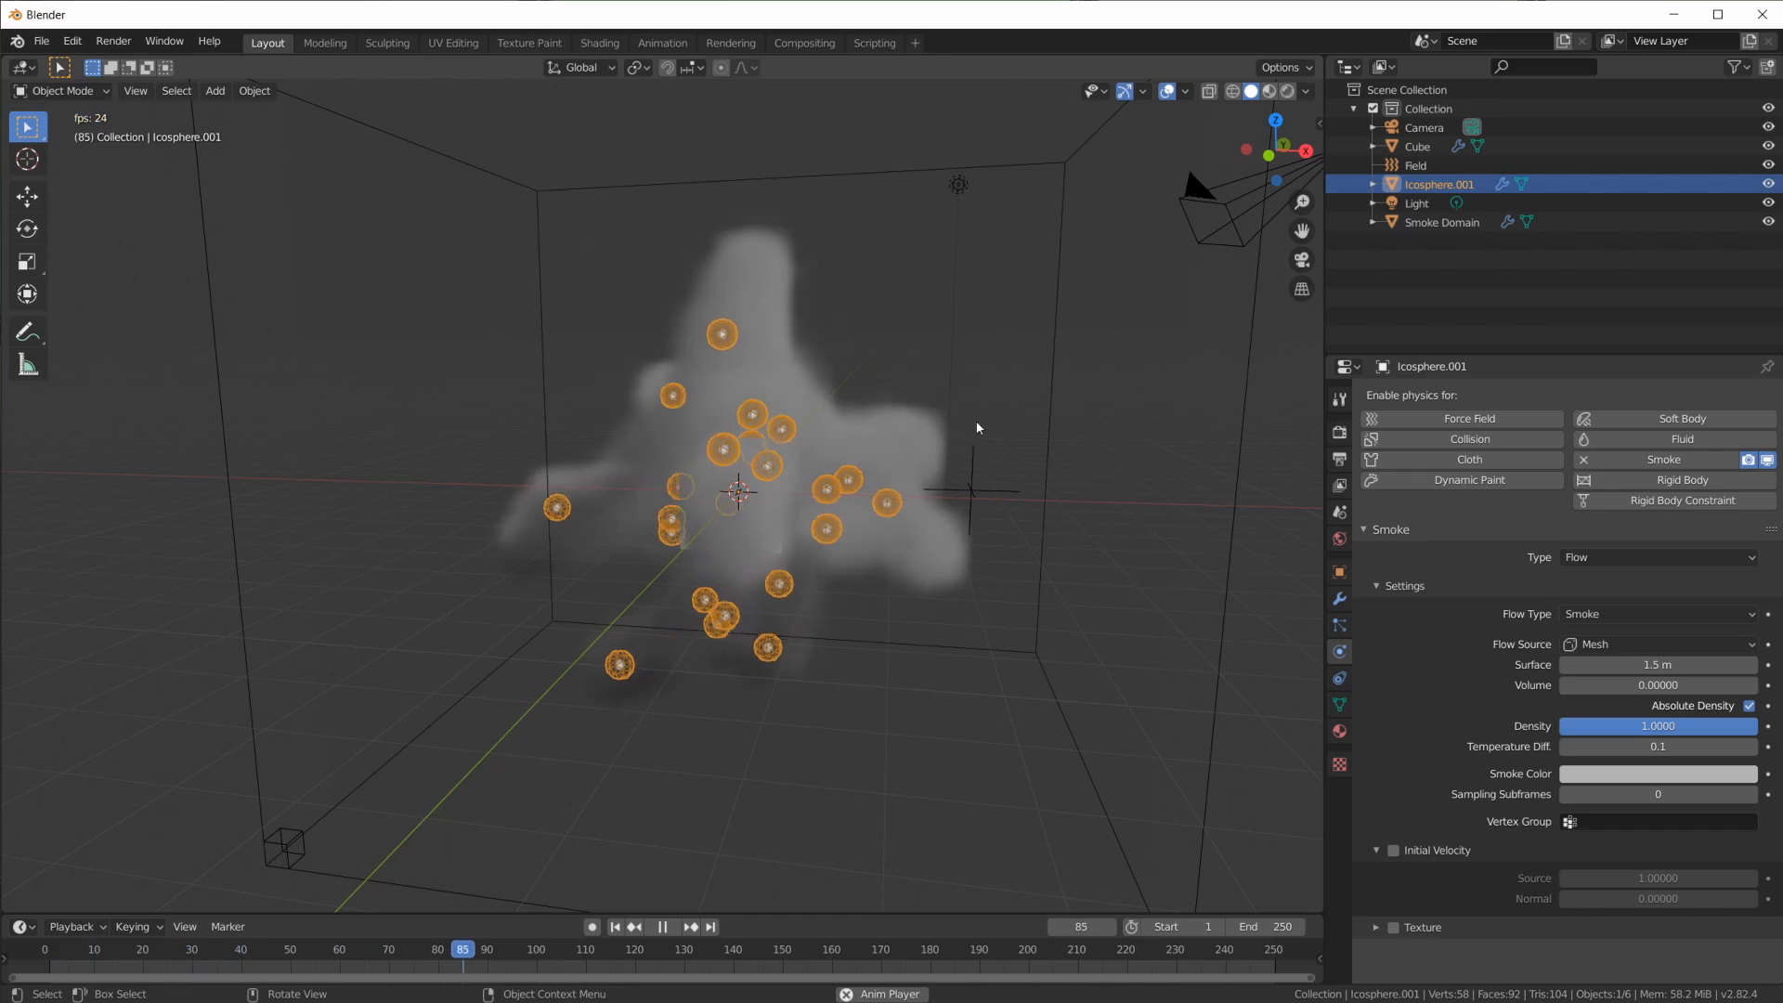
pyautogui.press('space')
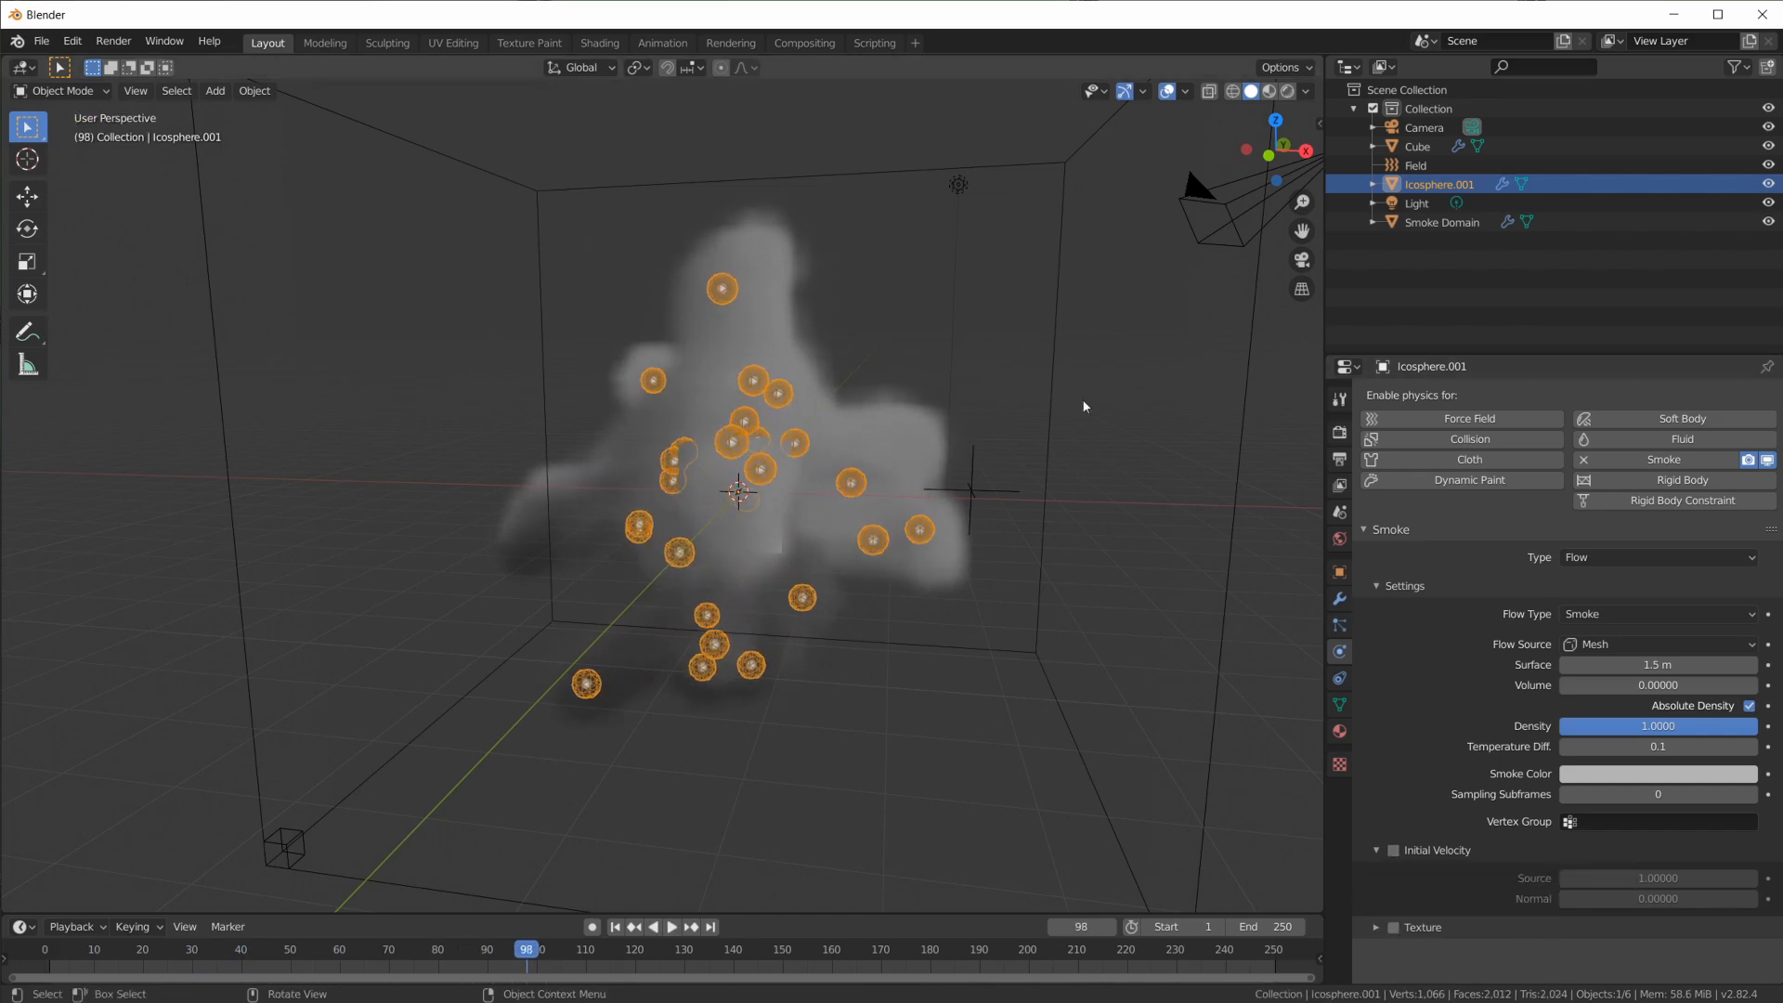
# Enable Dissolve on the Smoke Domain with a time of 15 and replay the simulation up to frame 183
pyautogui.click(1247, 382)
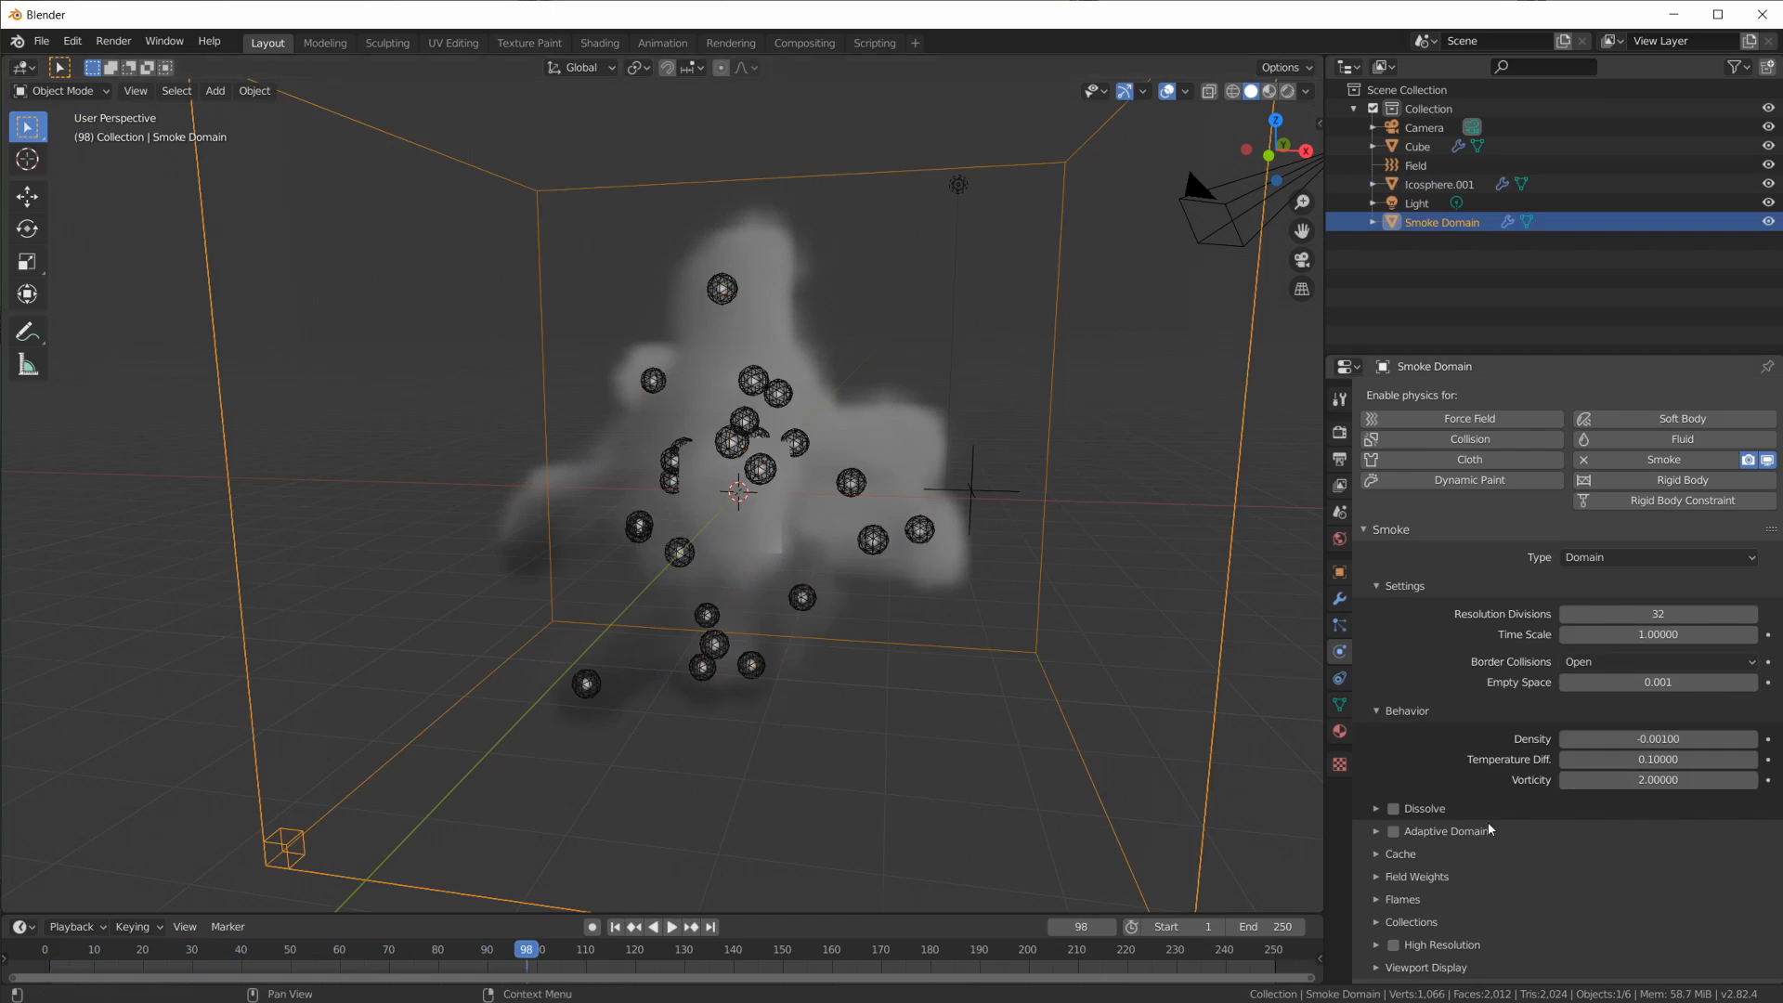
pyautogui.click(1393, 809)
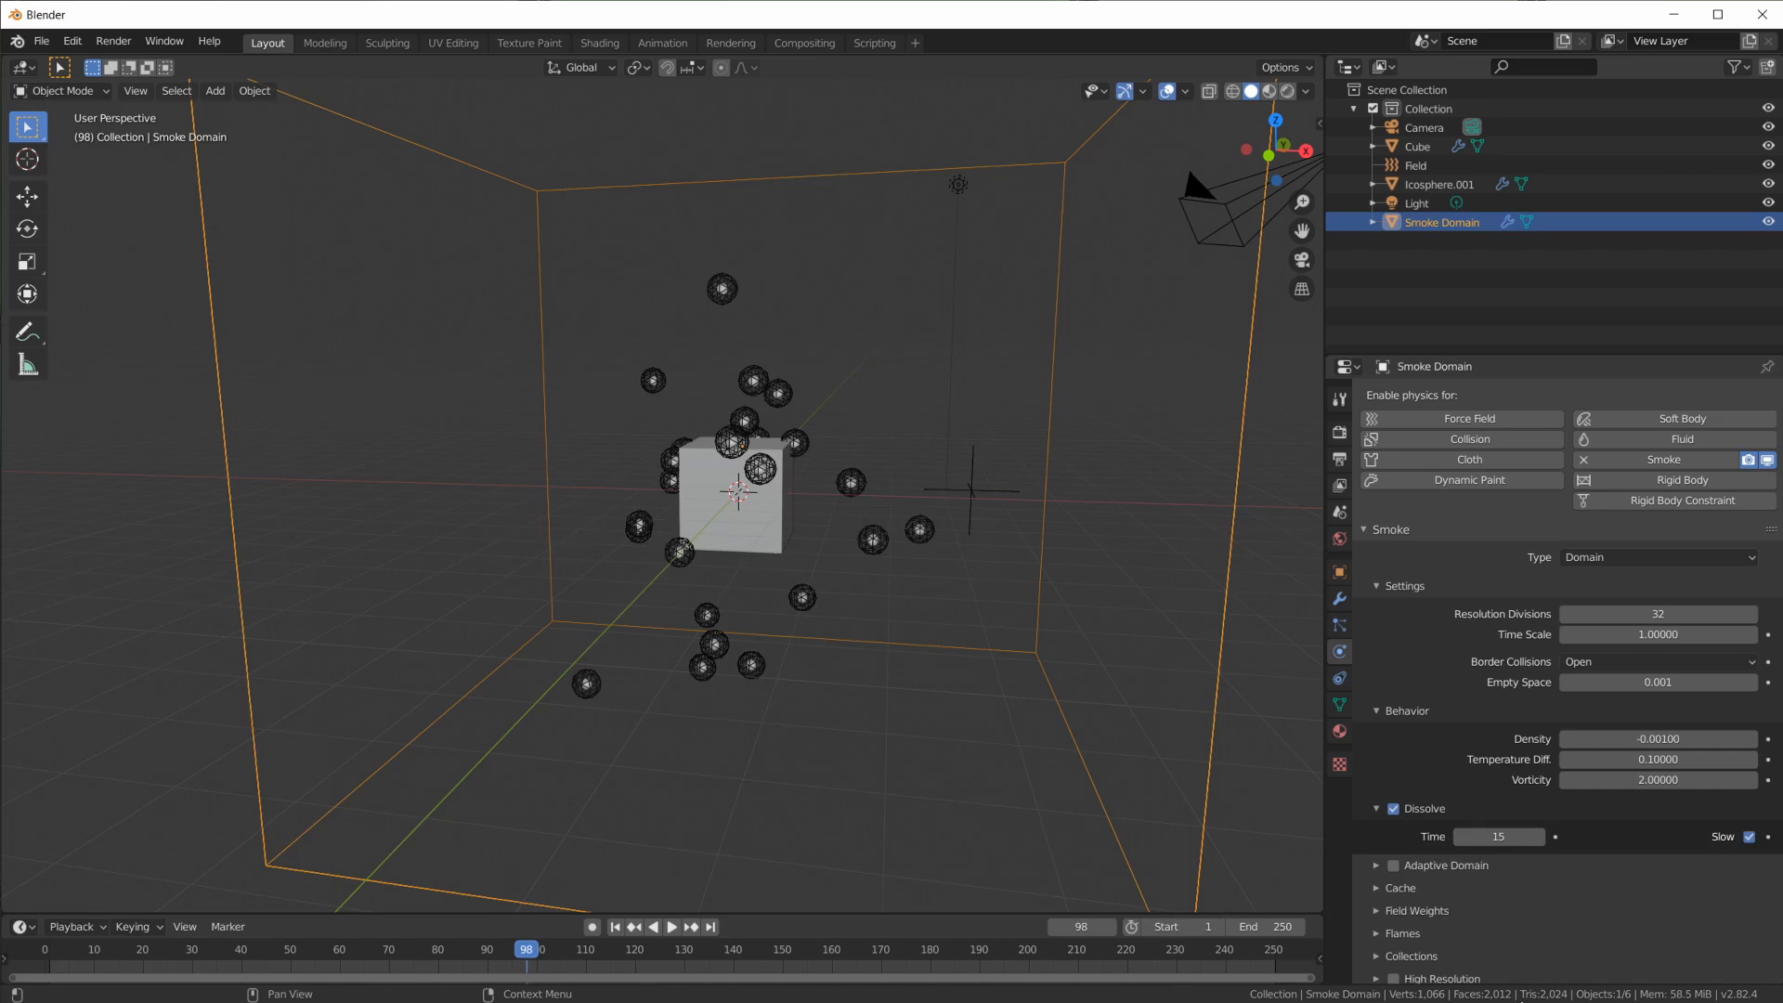
pyautogui.click(616, 927)
pyautogui.click(671, 927)
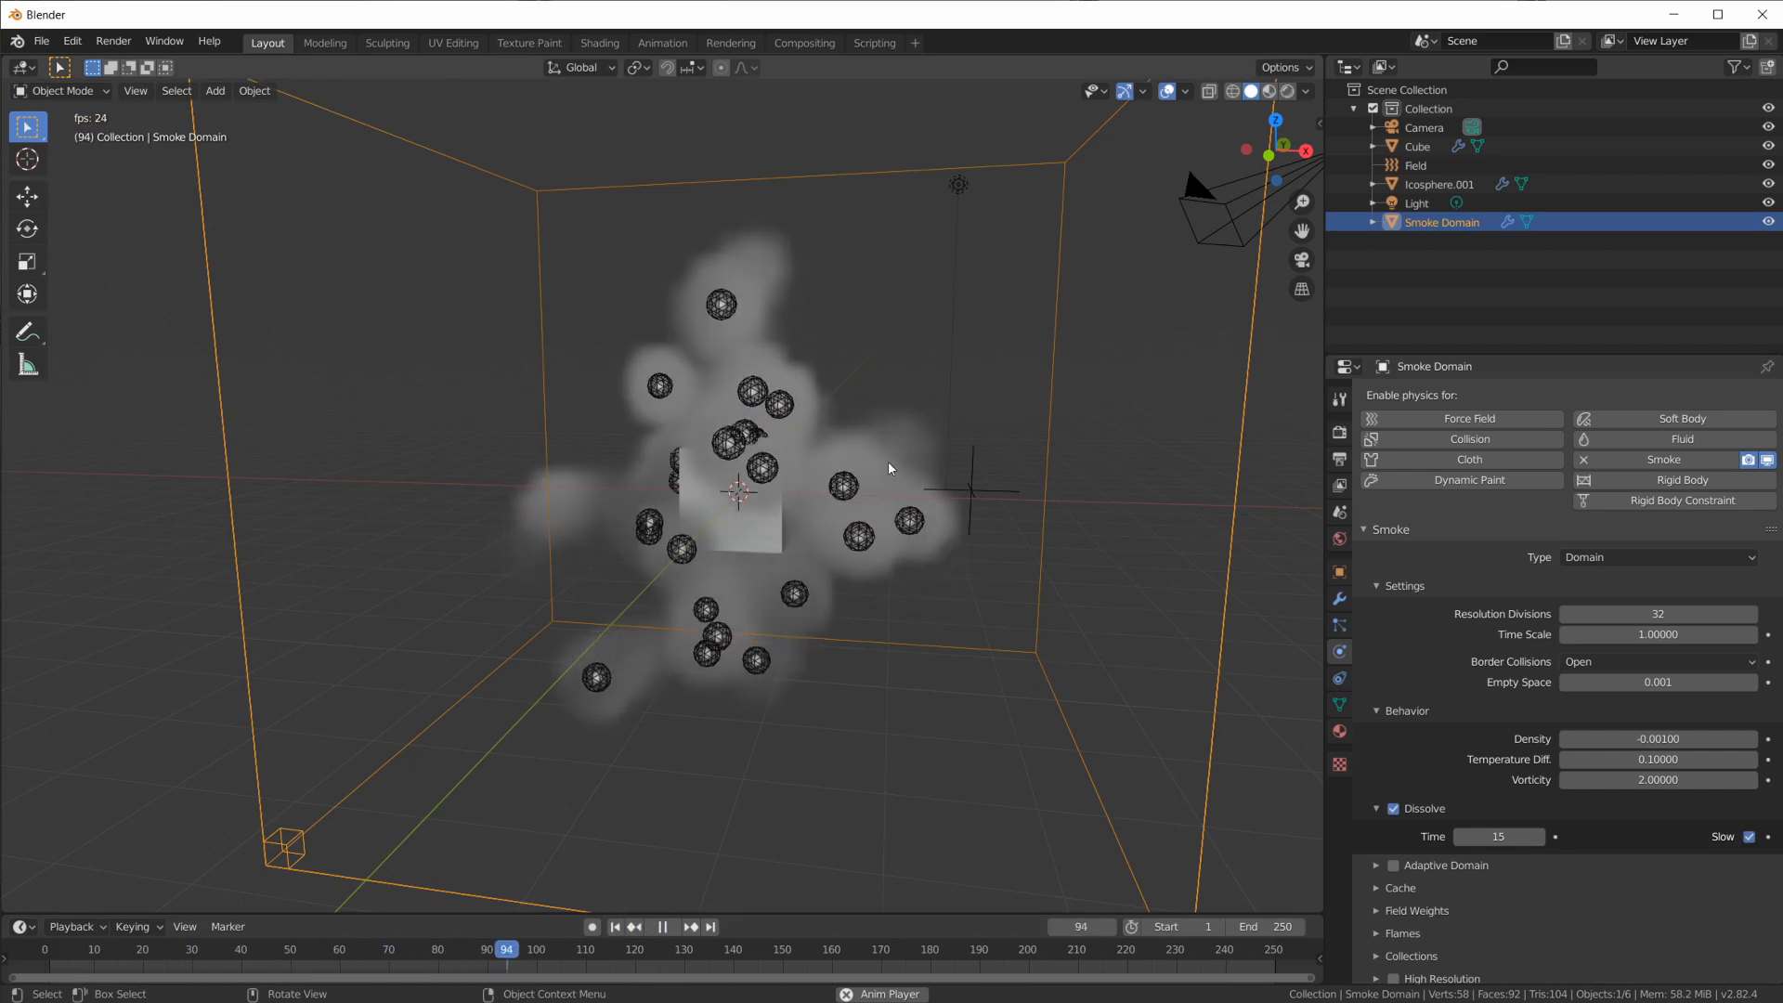
pyautogui.moveTo(1012, 594); pyautogui.dragTo(927, 559, button='middle')
pyautogui.press('space')
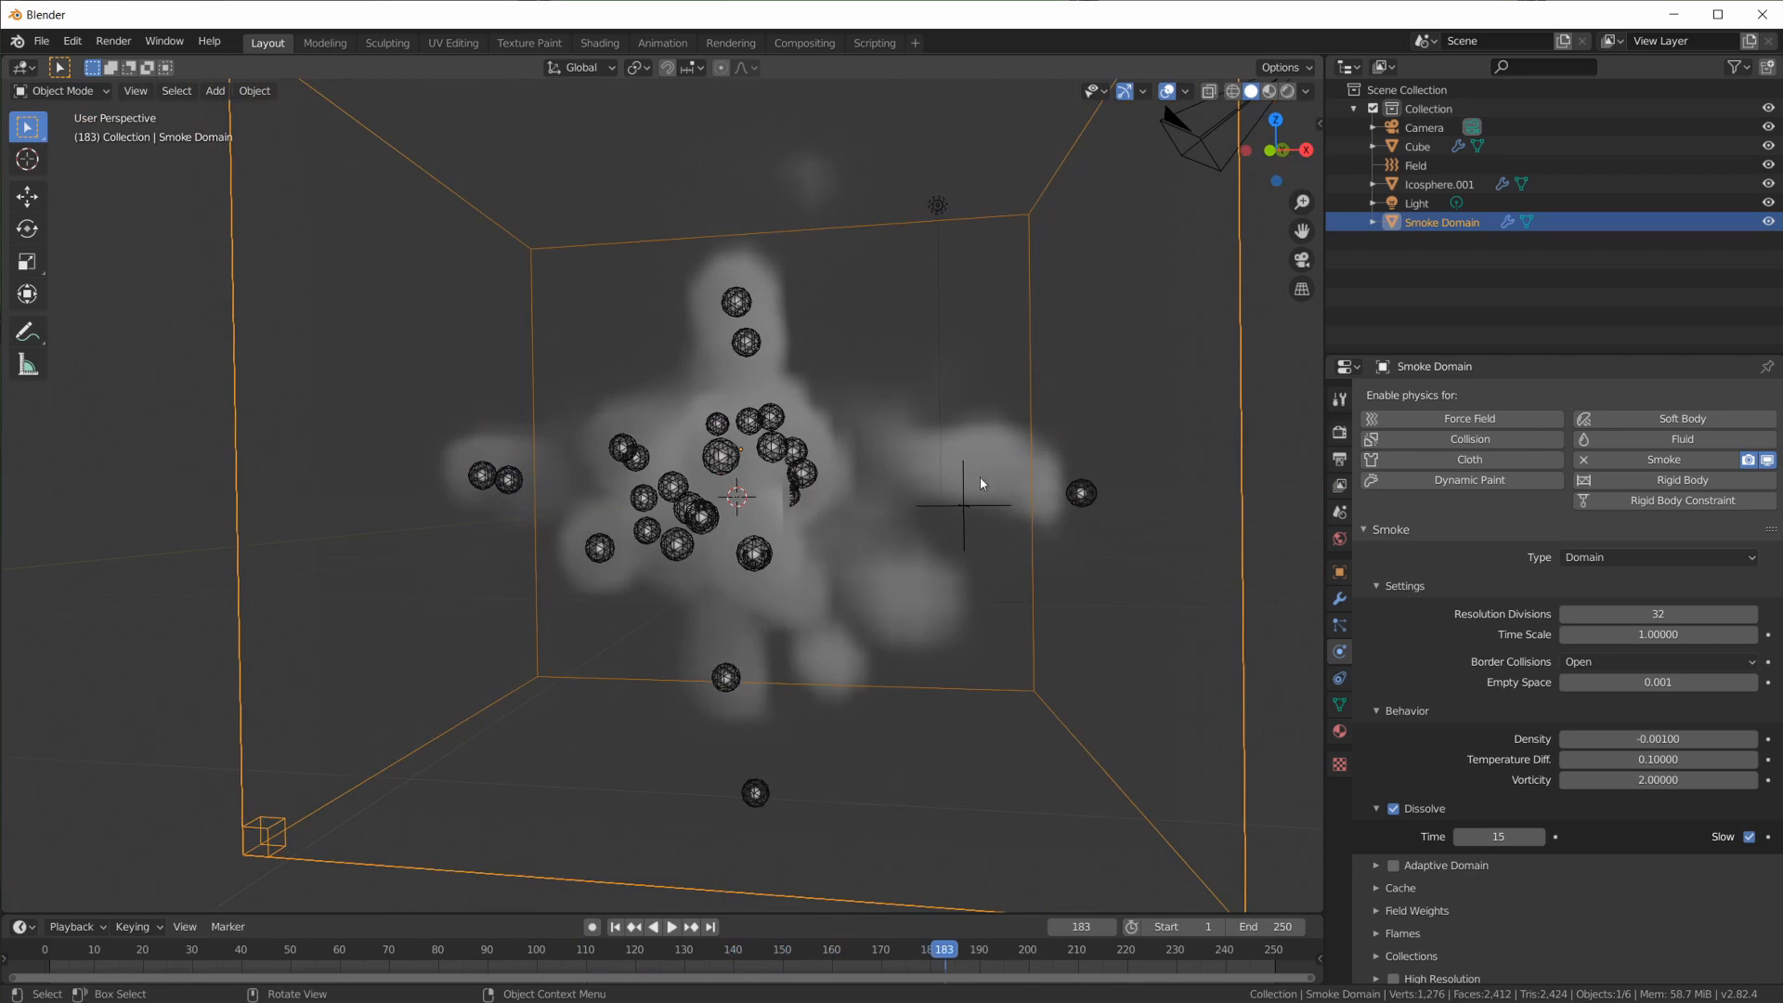
# Set the smoke flow temperature difference of Icosphere.001 to 0.5 and replay the simulation from the start
pyautogui.click(795, 472)
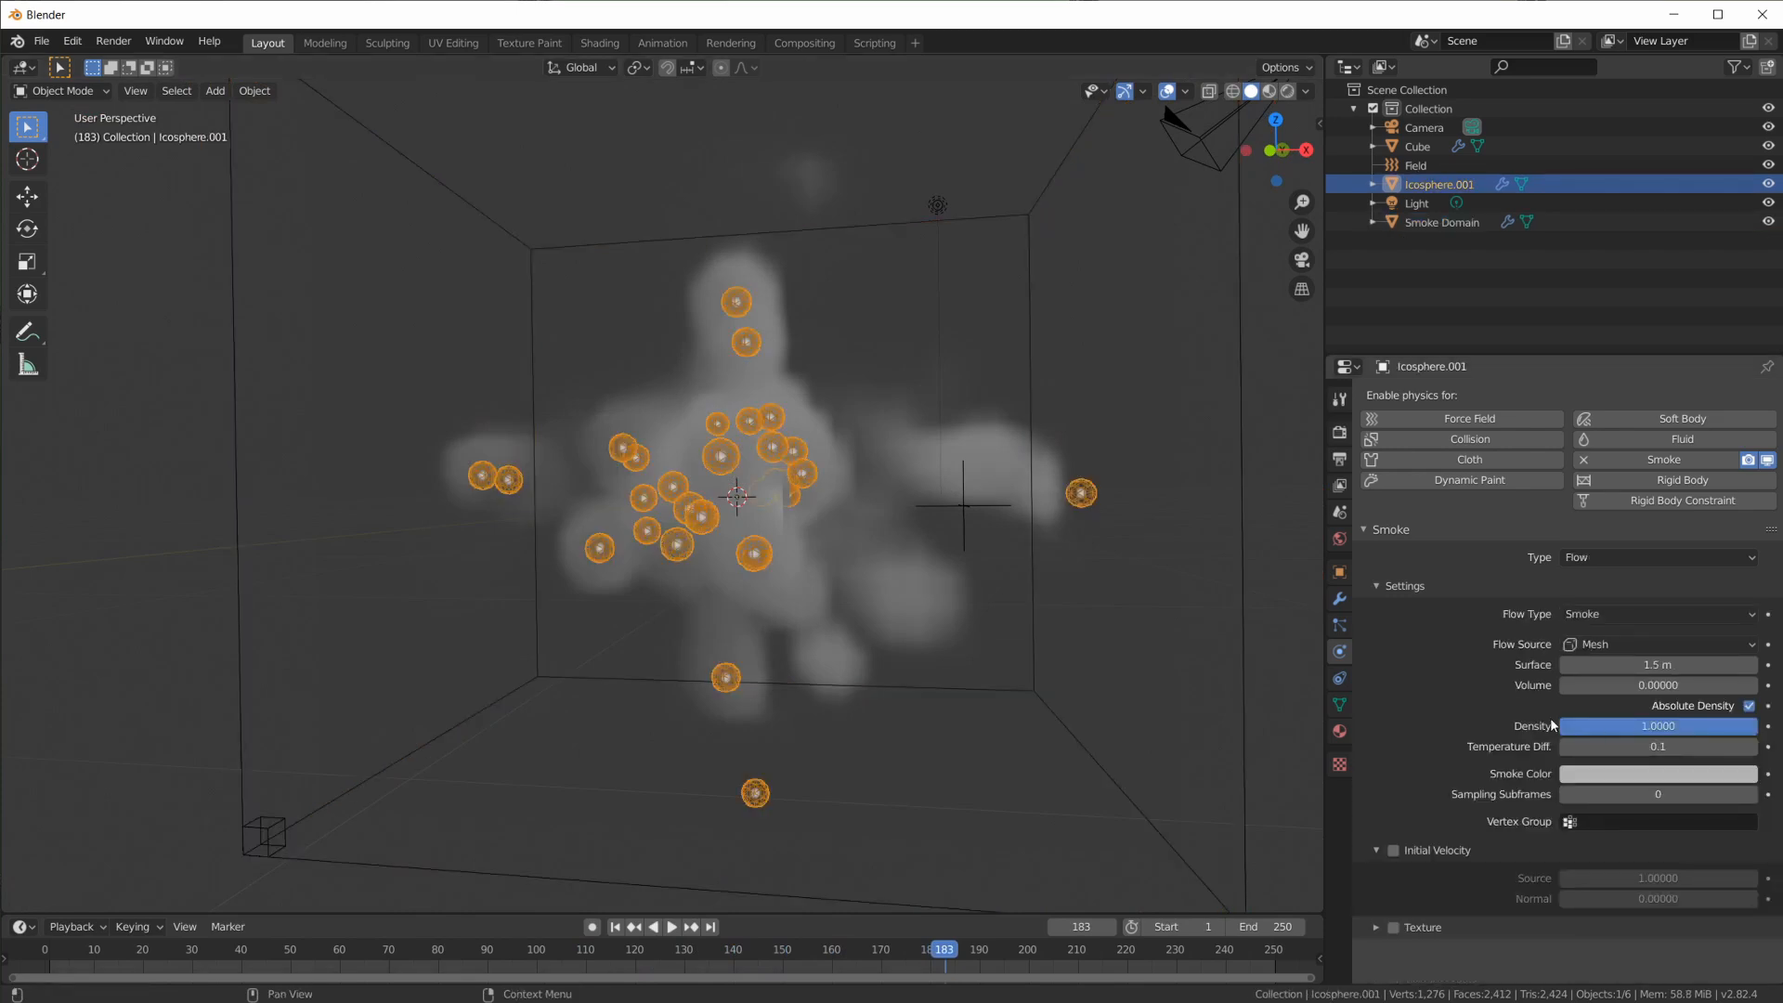
pyautogui.click(1657, 747)
pyautogui.write('0.05')
pyautogui.click(614, 926)
pyautogui.click(671, 927)
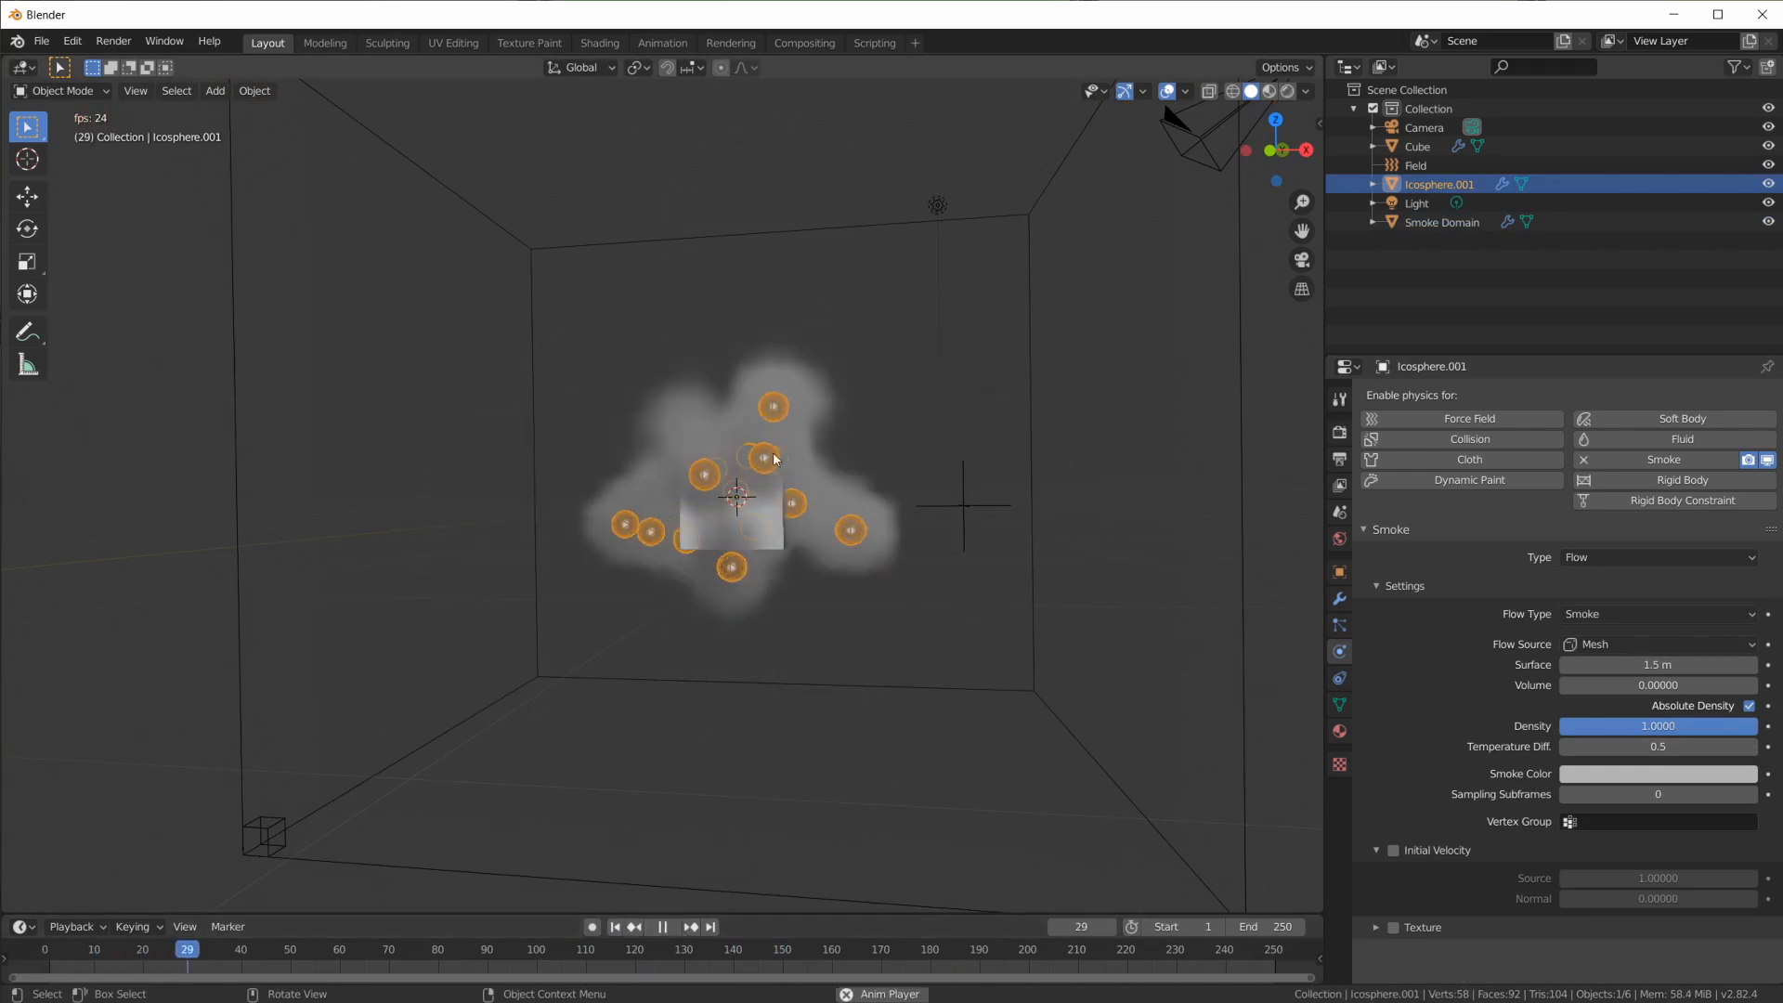
# Play the smoke simulation on to frame 62 and pause it there
pyautogui.moveTo(951, 429); pyautogui.dragTo(913, 526, button='middle')
pyautogui.scroll(4, 791, 520)
pyautogui.press('space')
pyautogui.press('space')
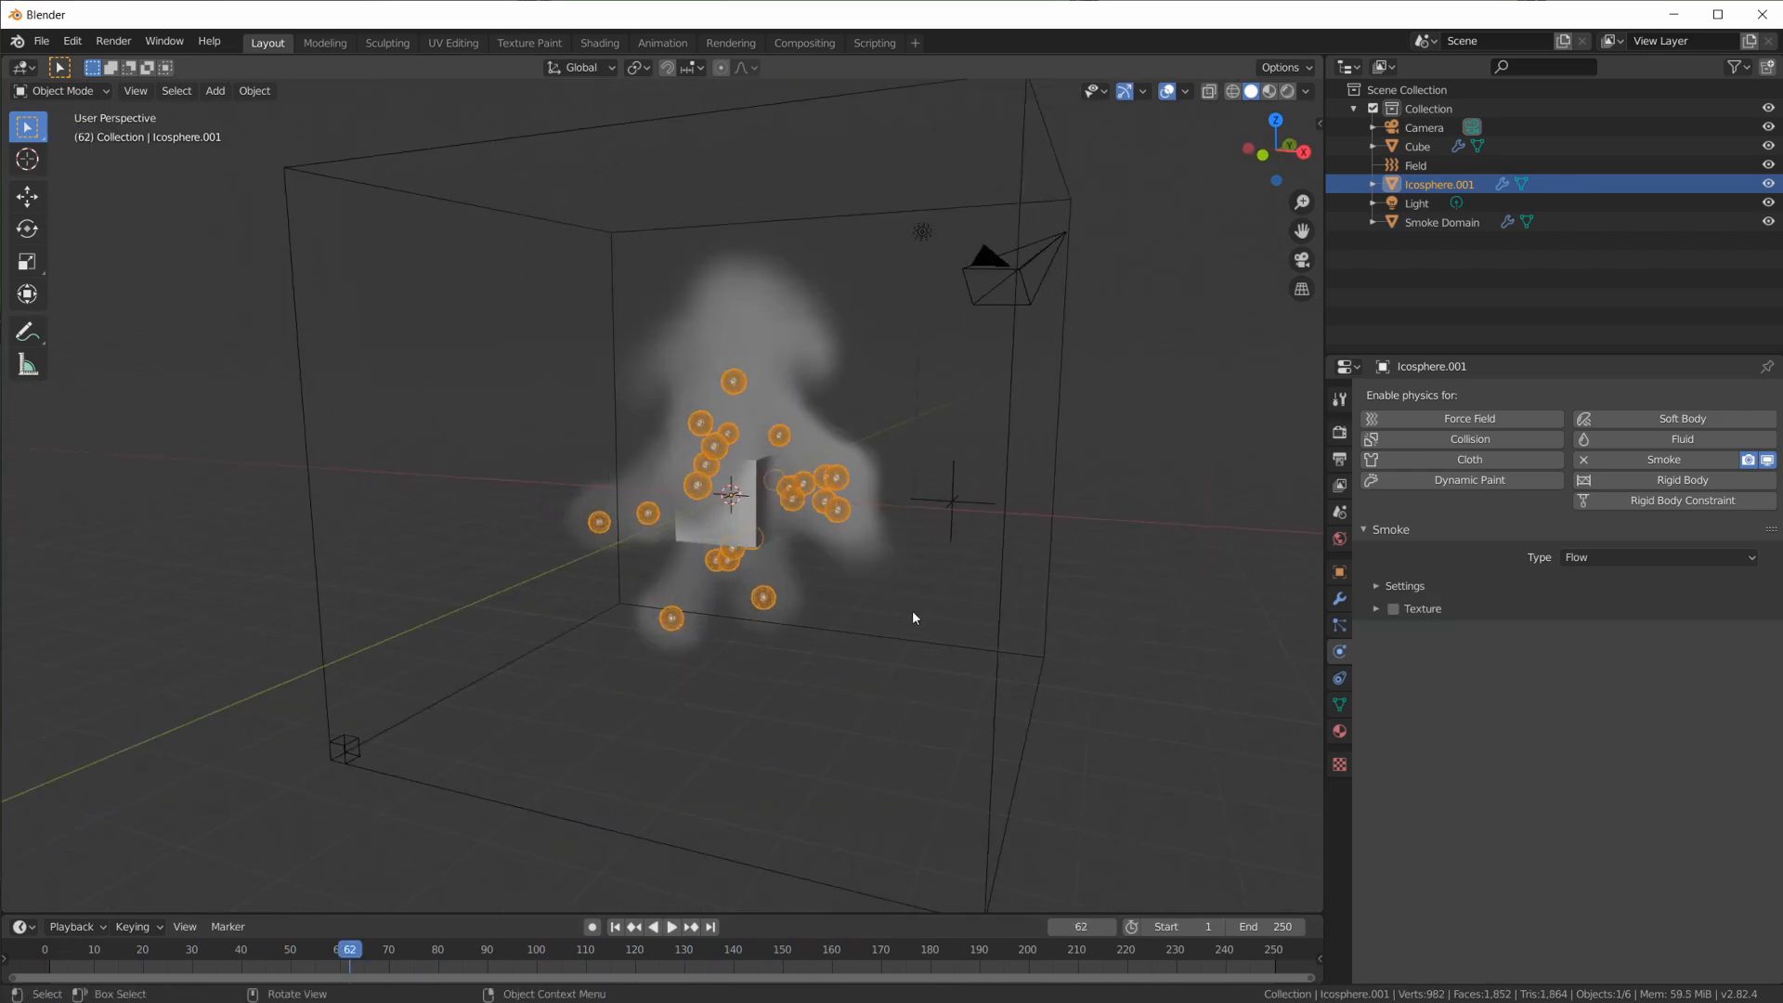
pyautogui.moveTo(913, 617); pyautogui.dragTo(945, 613, button='middle')
# Add a plane mesh and move it beside the cube, slightly below its centre
pyautogui.click(1031, 564)
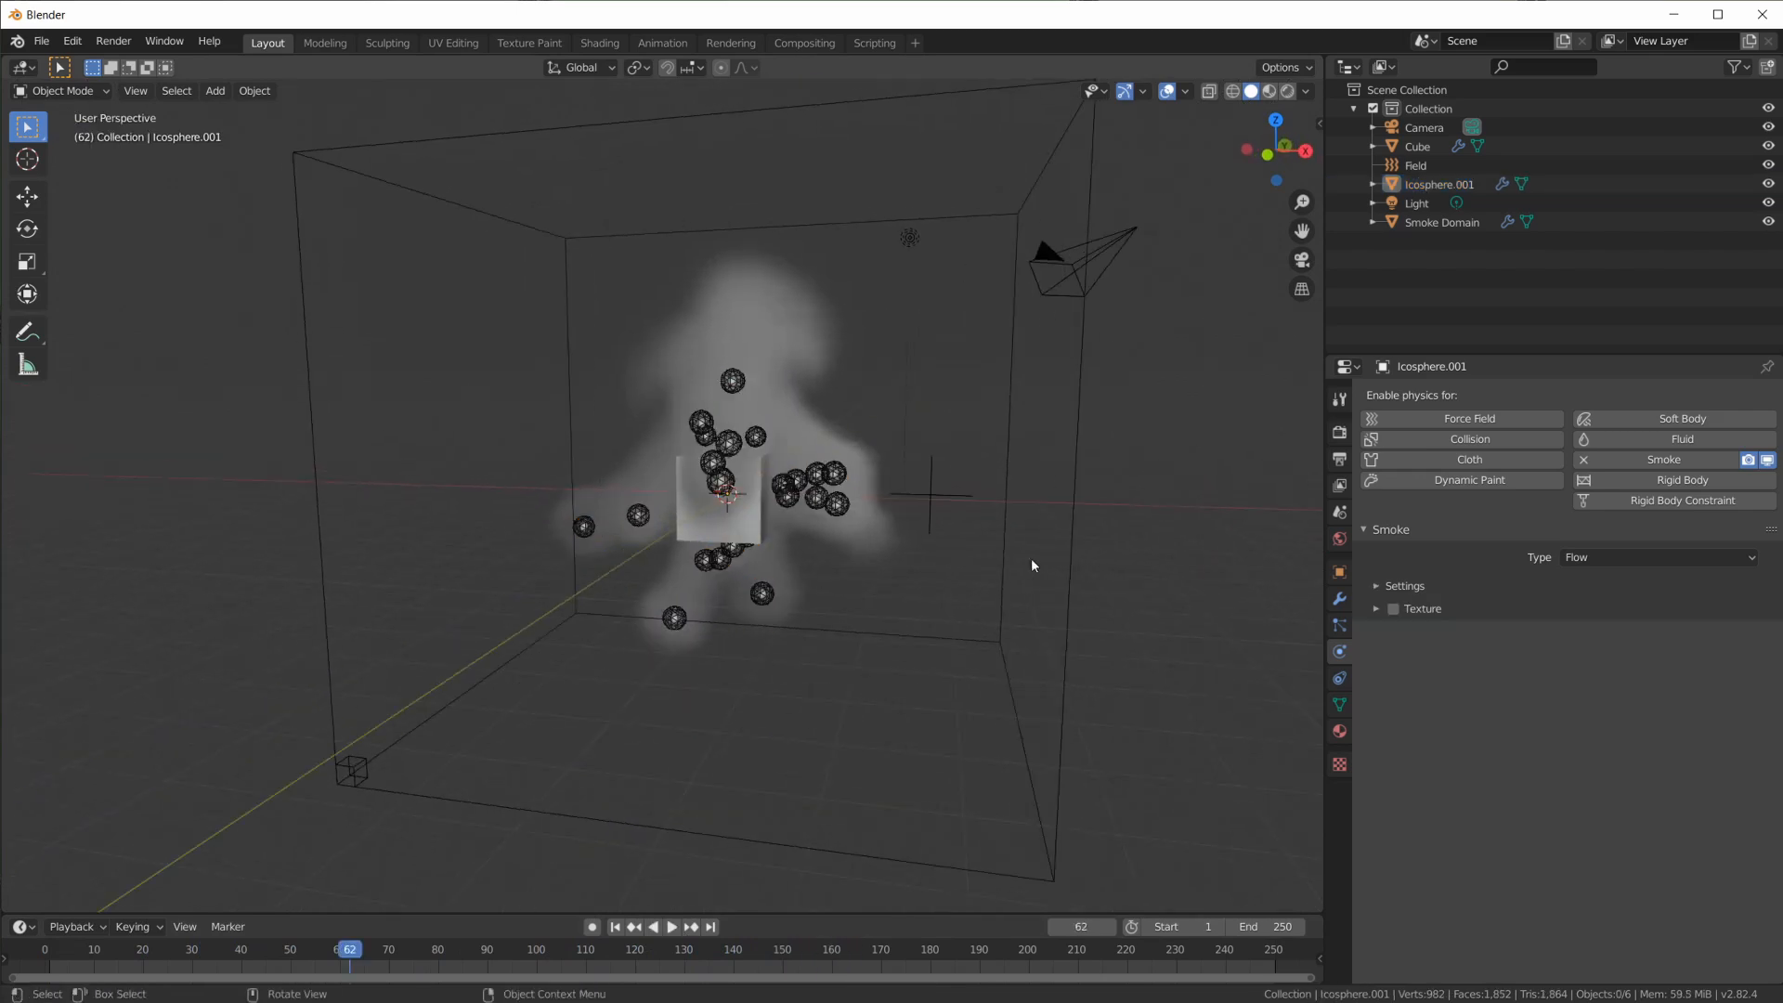
pyautogui.hotkey('shift', 'a')
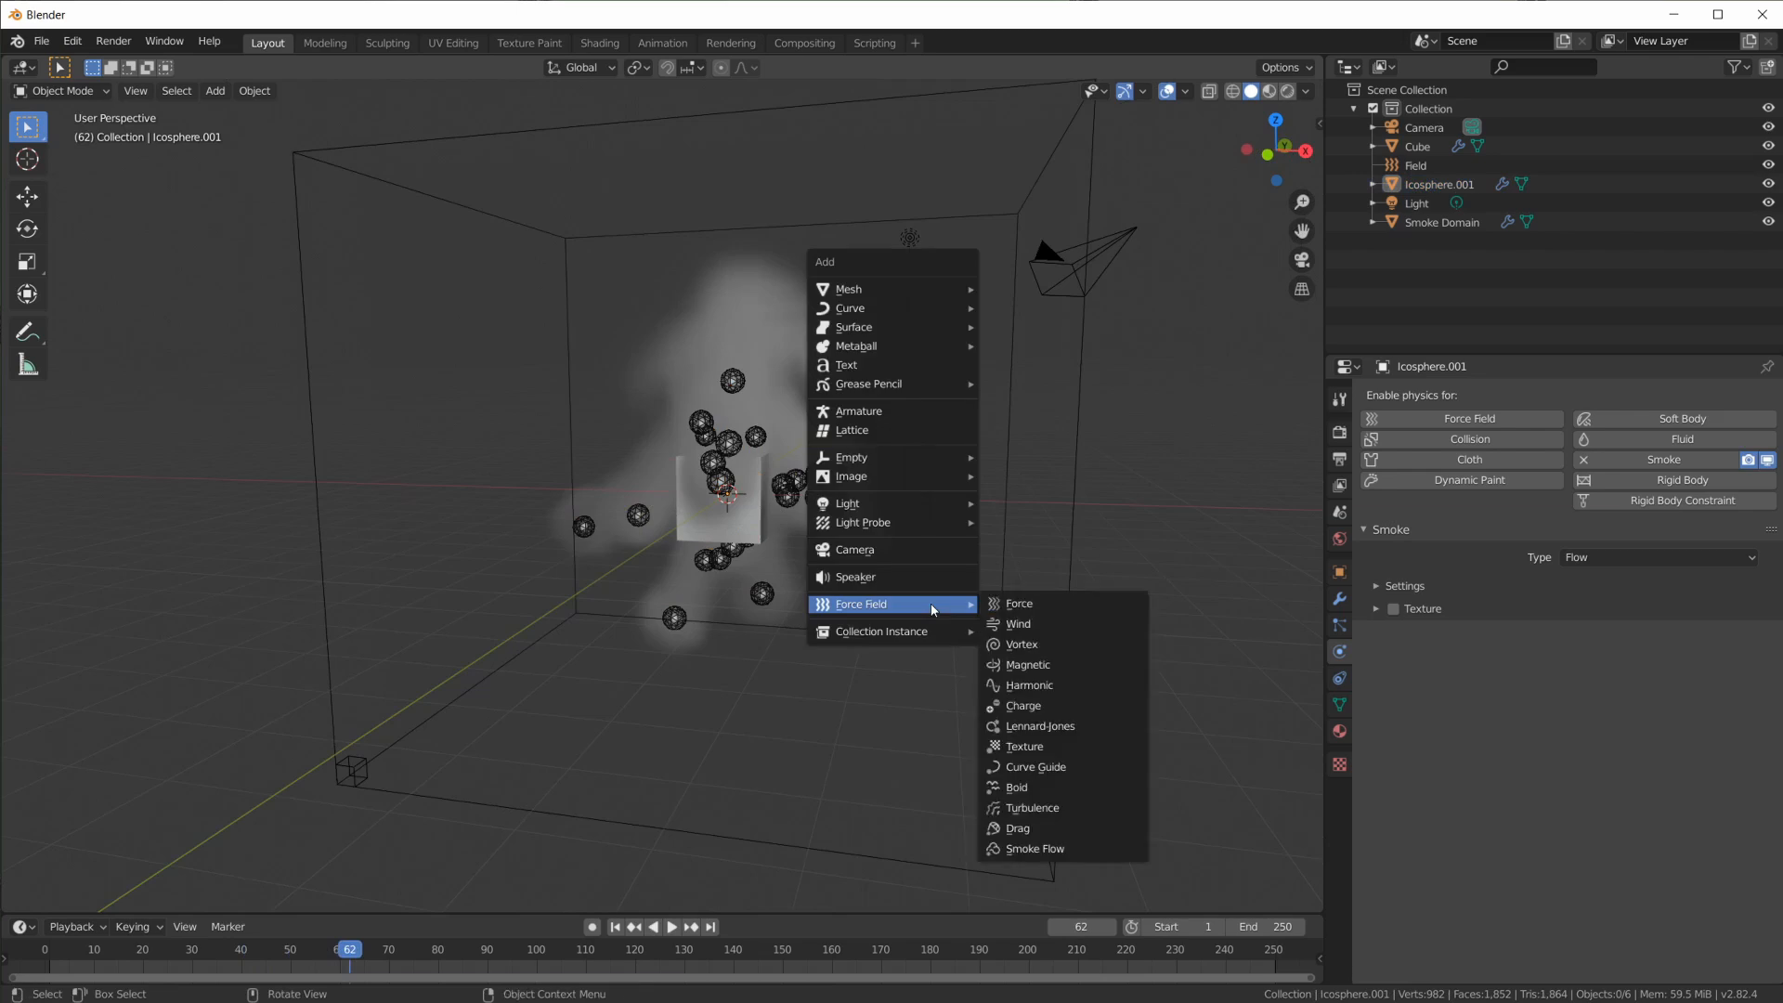
pyautogui.moveTo(928, 290)
pyautogui.click(1059, 288)
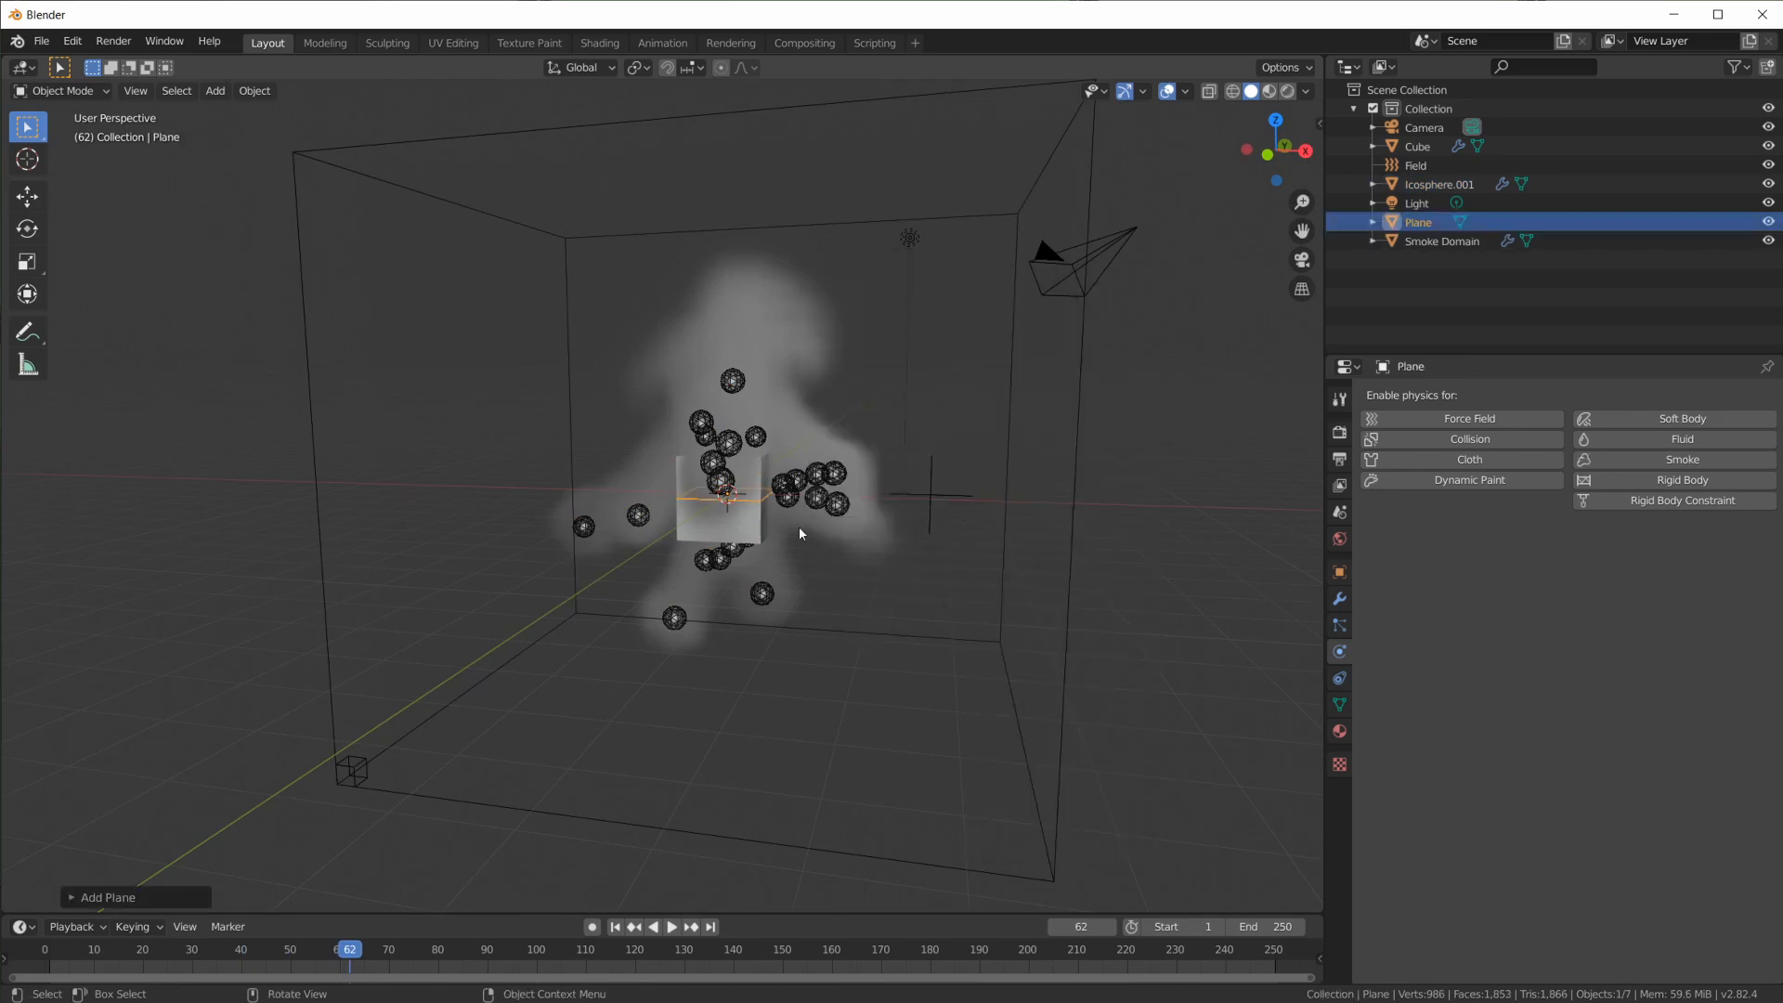
pyautogui.click(919, 589)
pyautogui.scroll(3, 957, 579)
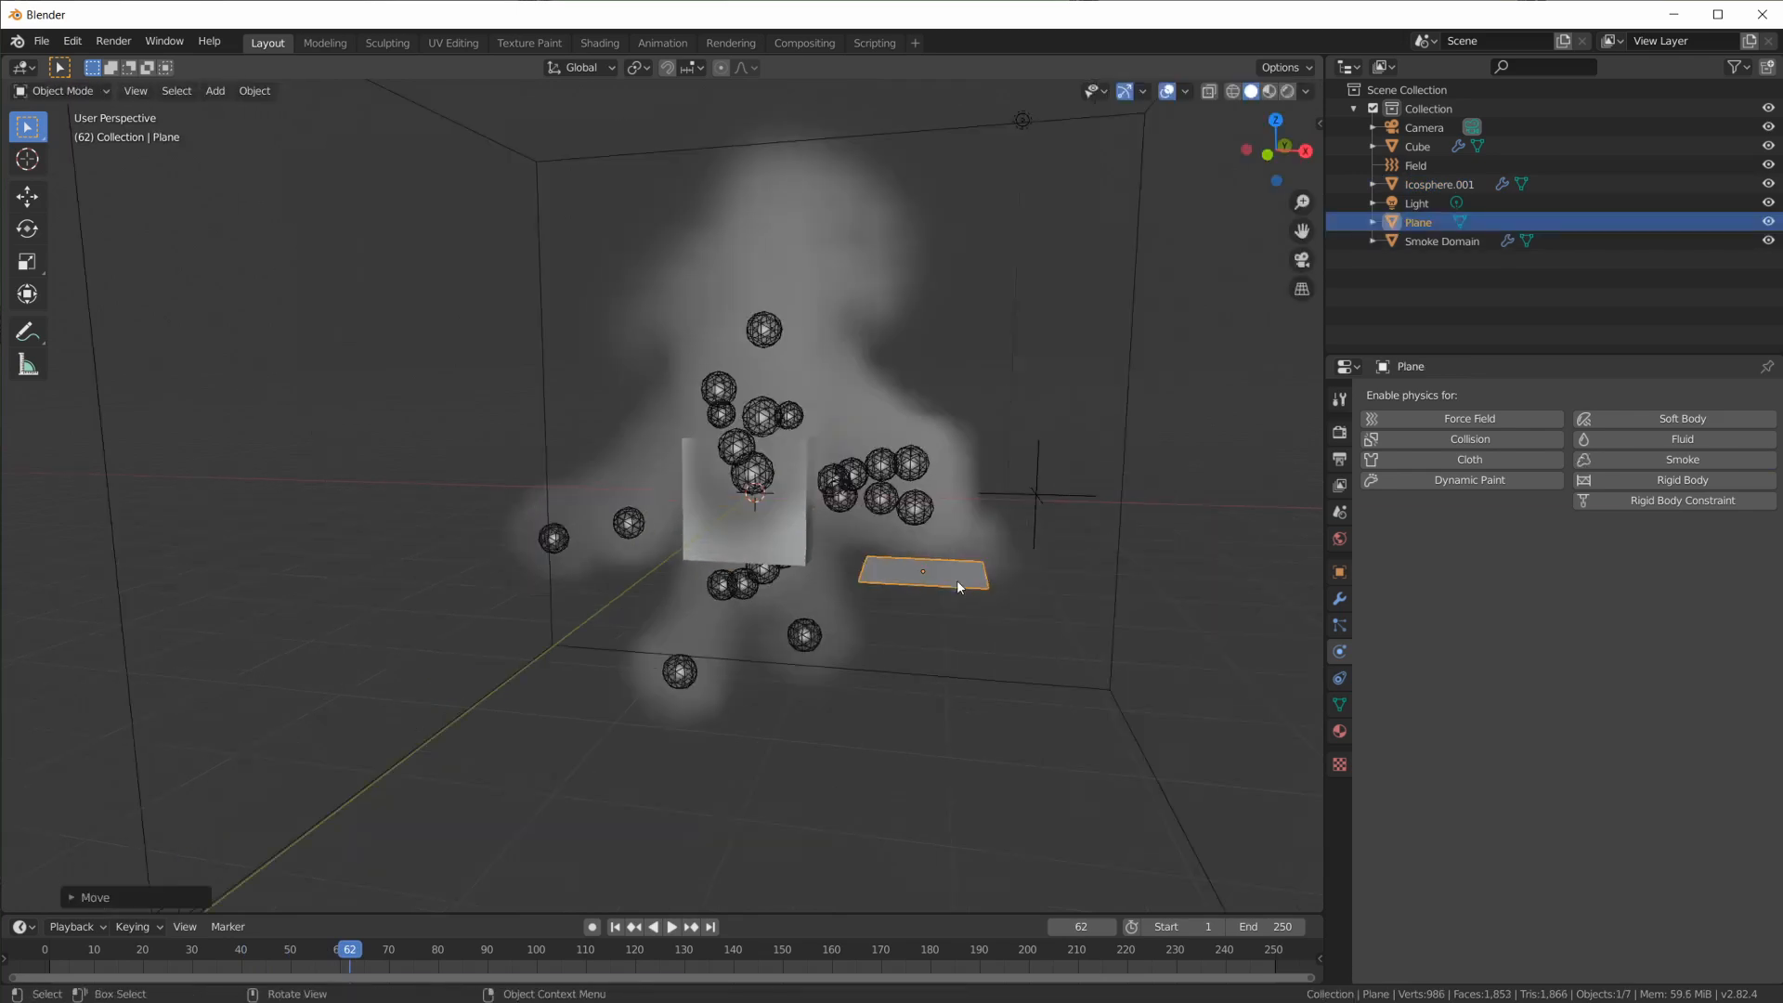
# Add an emitter particle system to the plane and review its render and field weight settings
pyautogui.click(1340, 627)
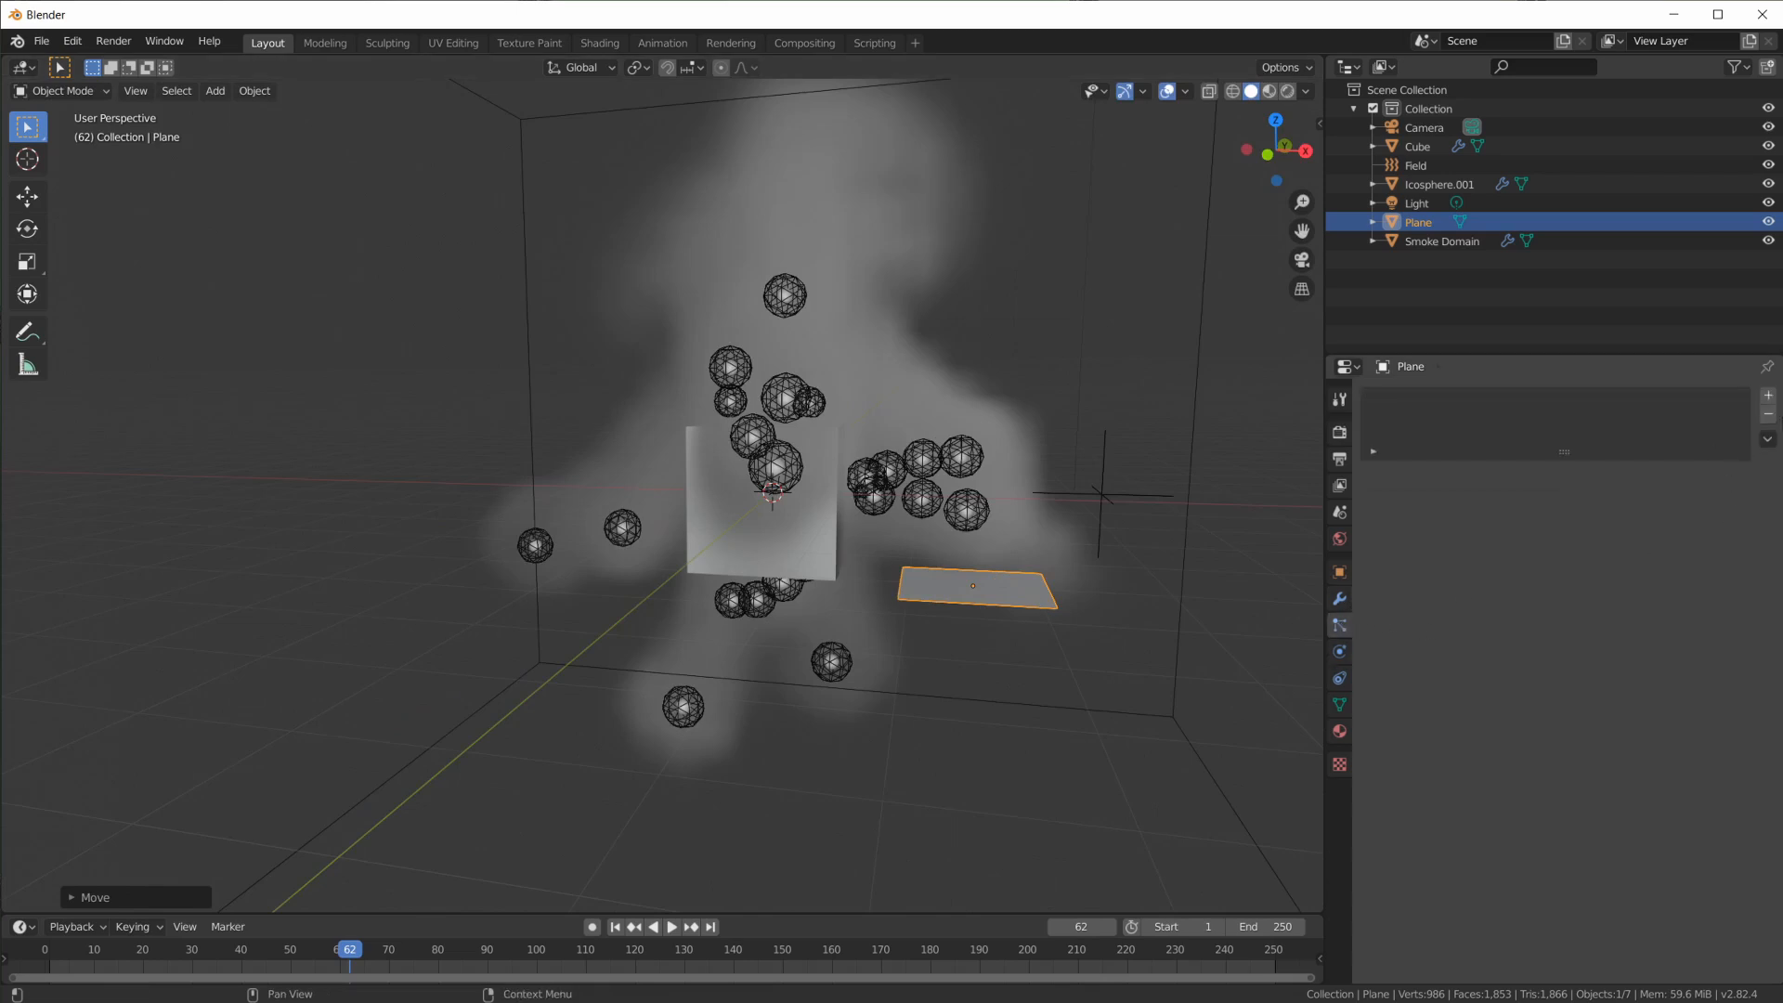
pyautogui.click(1769, 396)
pyautogui.scroll(-10, 1472, 883)
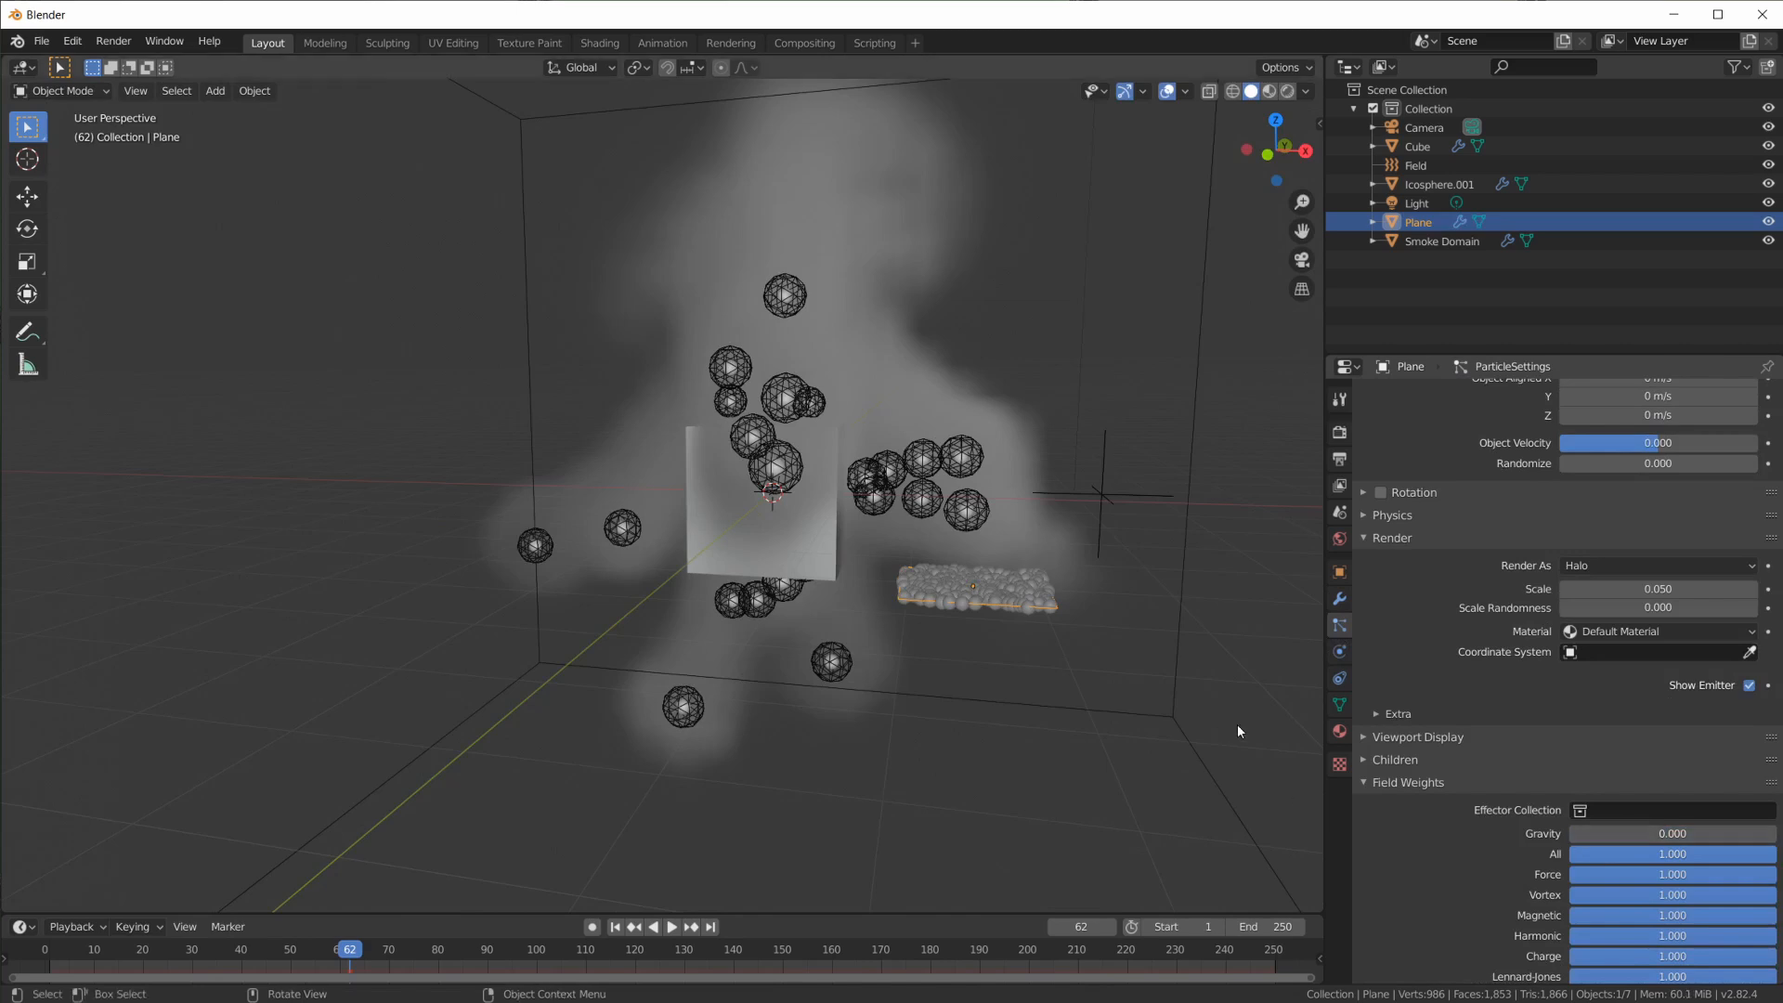
pyautogui.scroll(4, 1246, 683)
pyautogui.scroll(-2, 1267, 694)
pyautogui.keyDown('shift'); pyautogui.moveTo(1207, 693); pyautogui.dragTo(1083, 709, button='middle'); pyautogui.keyUp('shift')
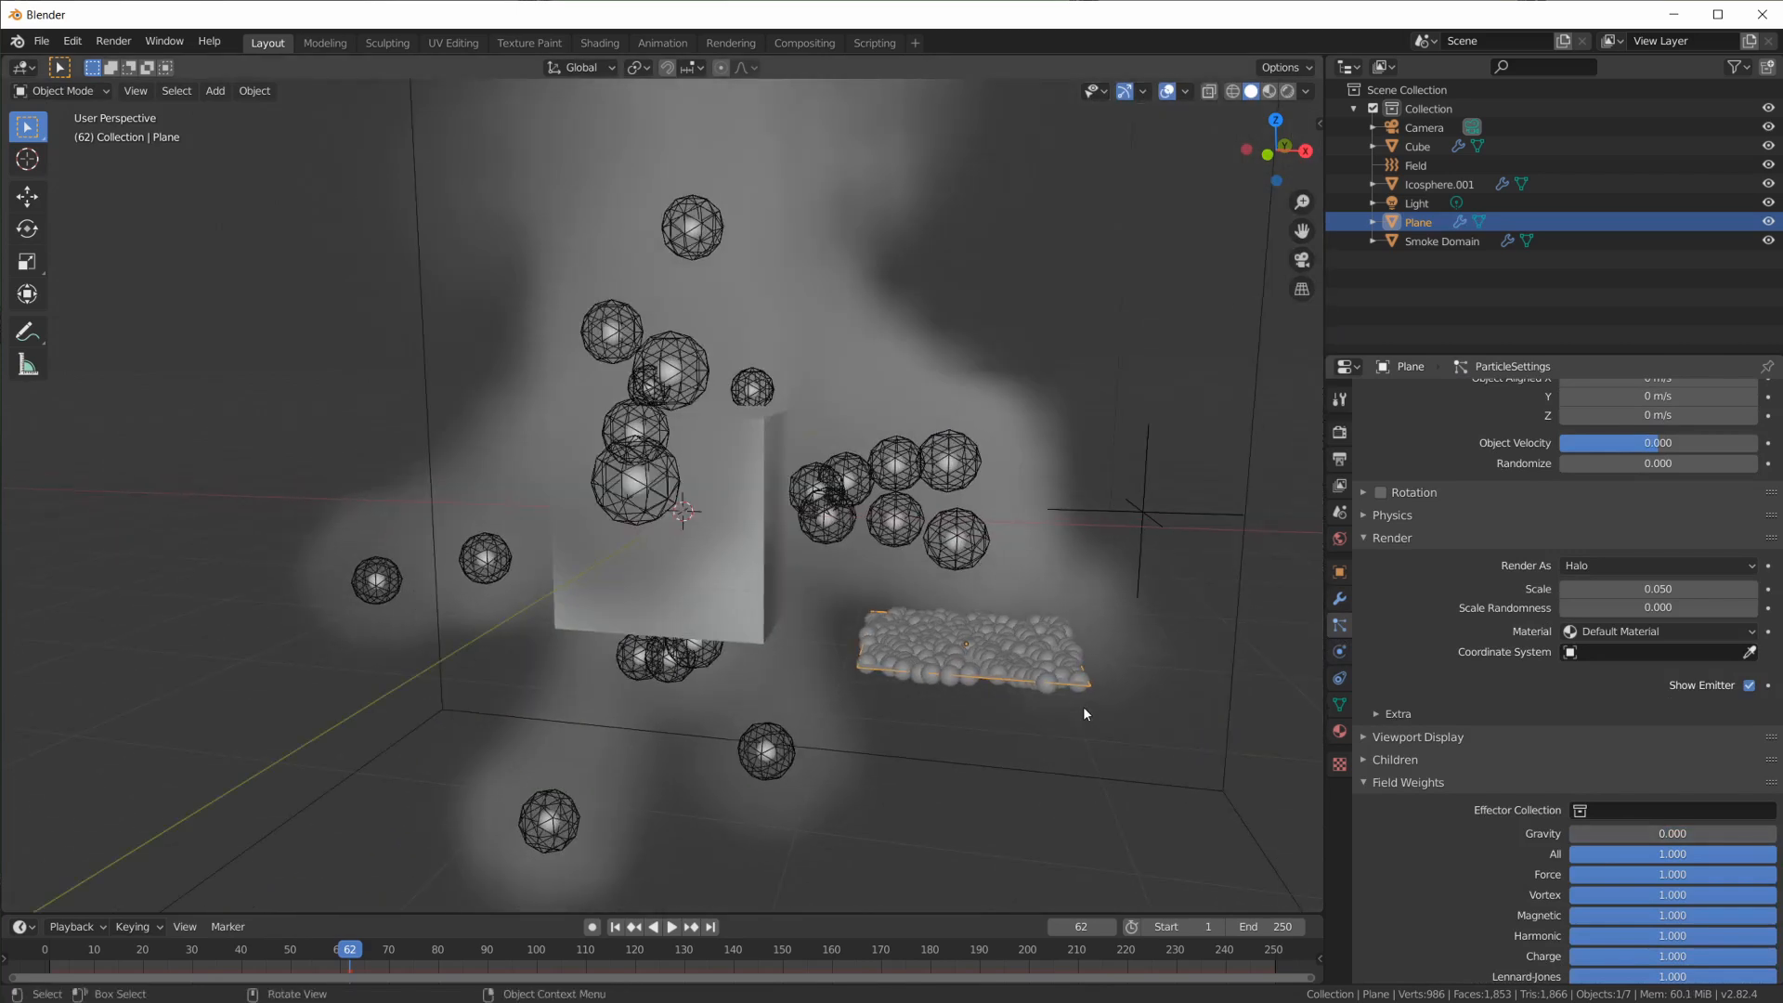
# Play the animation from frame 1 and set the plane particles' normal velocity to 0 m/s
pyautogui.hotkey('shift', 'Left')
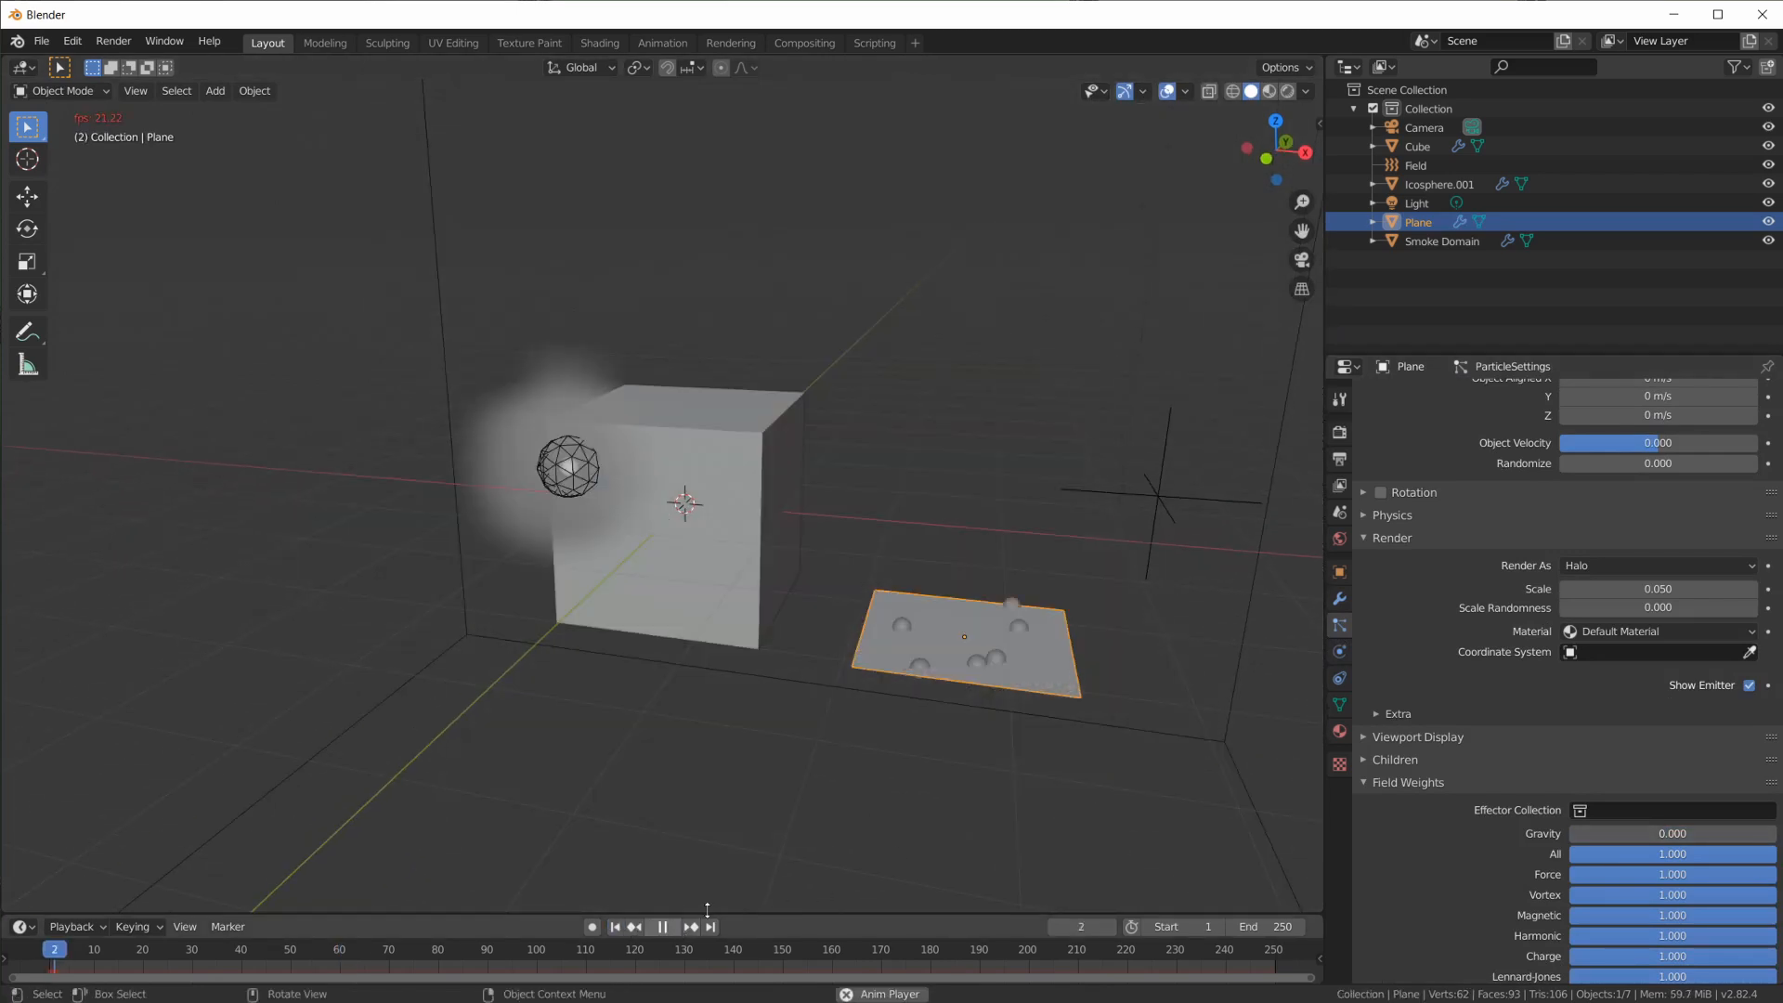
pyautogui.moveTo(1020, 700); pyautogui.dragTo(1000, 588, button='middle')
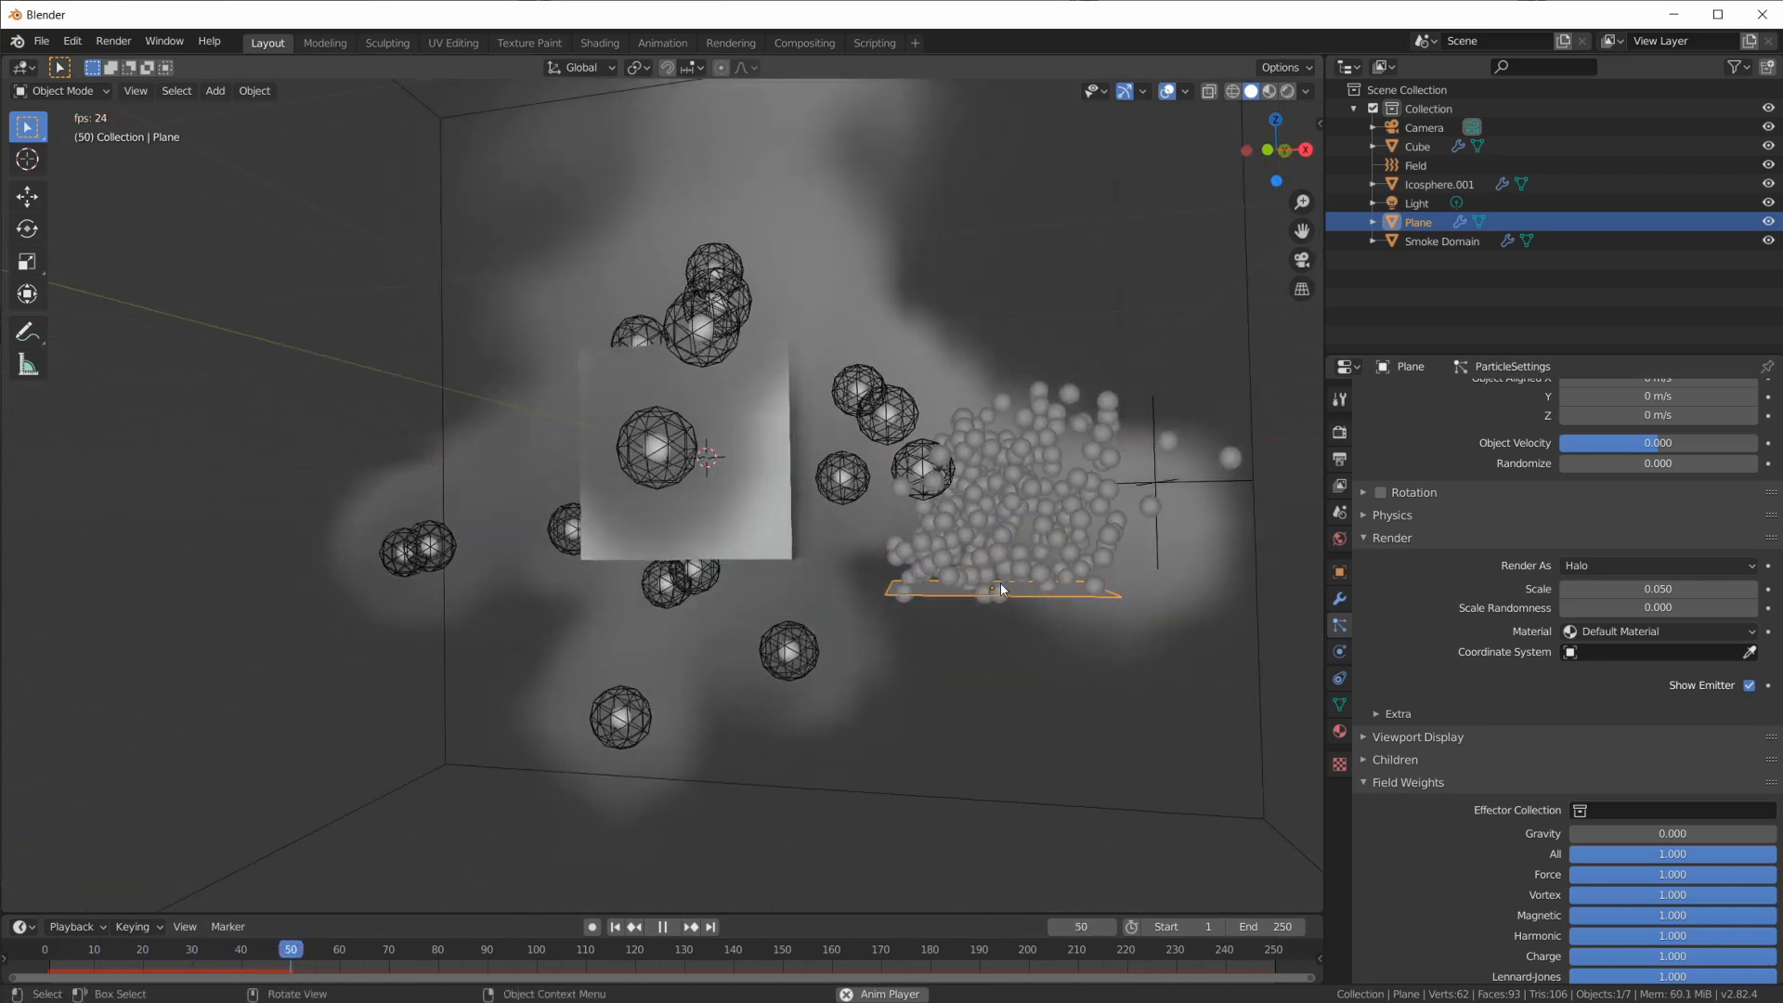
pyautogui.scroll(10, 1532, 641)
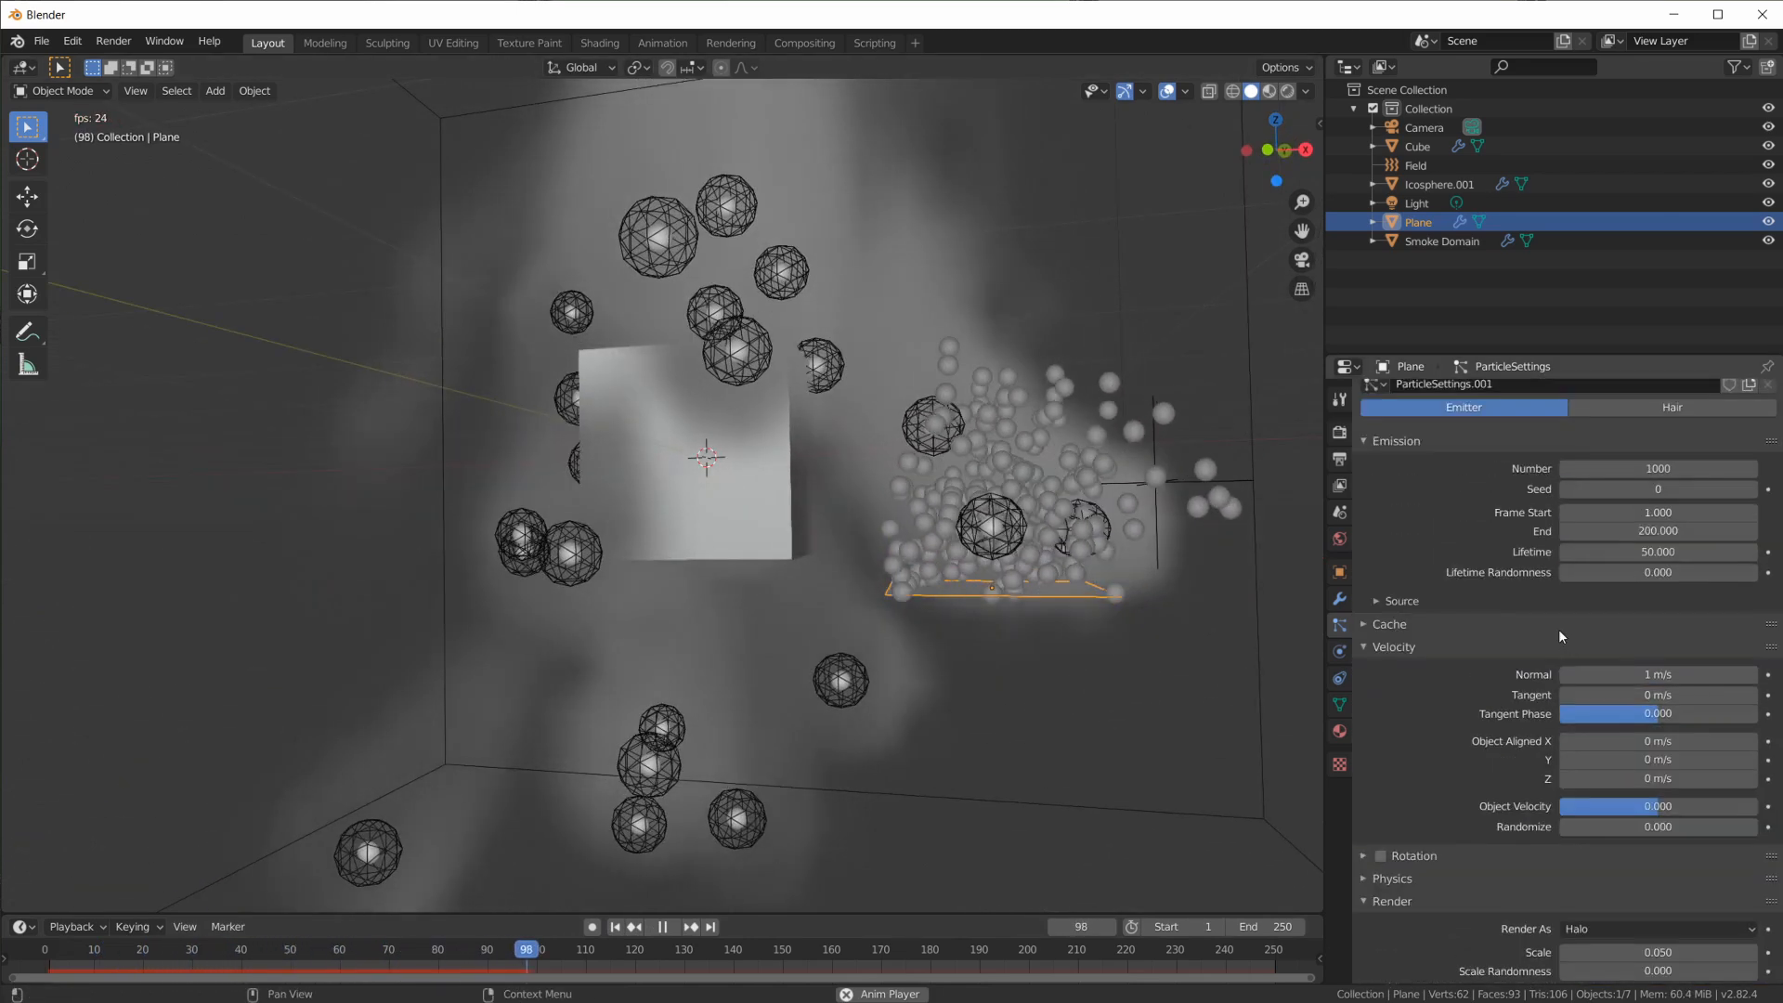
pyautogui.scroll(3, 1558, 628)
pyautogui.click(1662, 766)
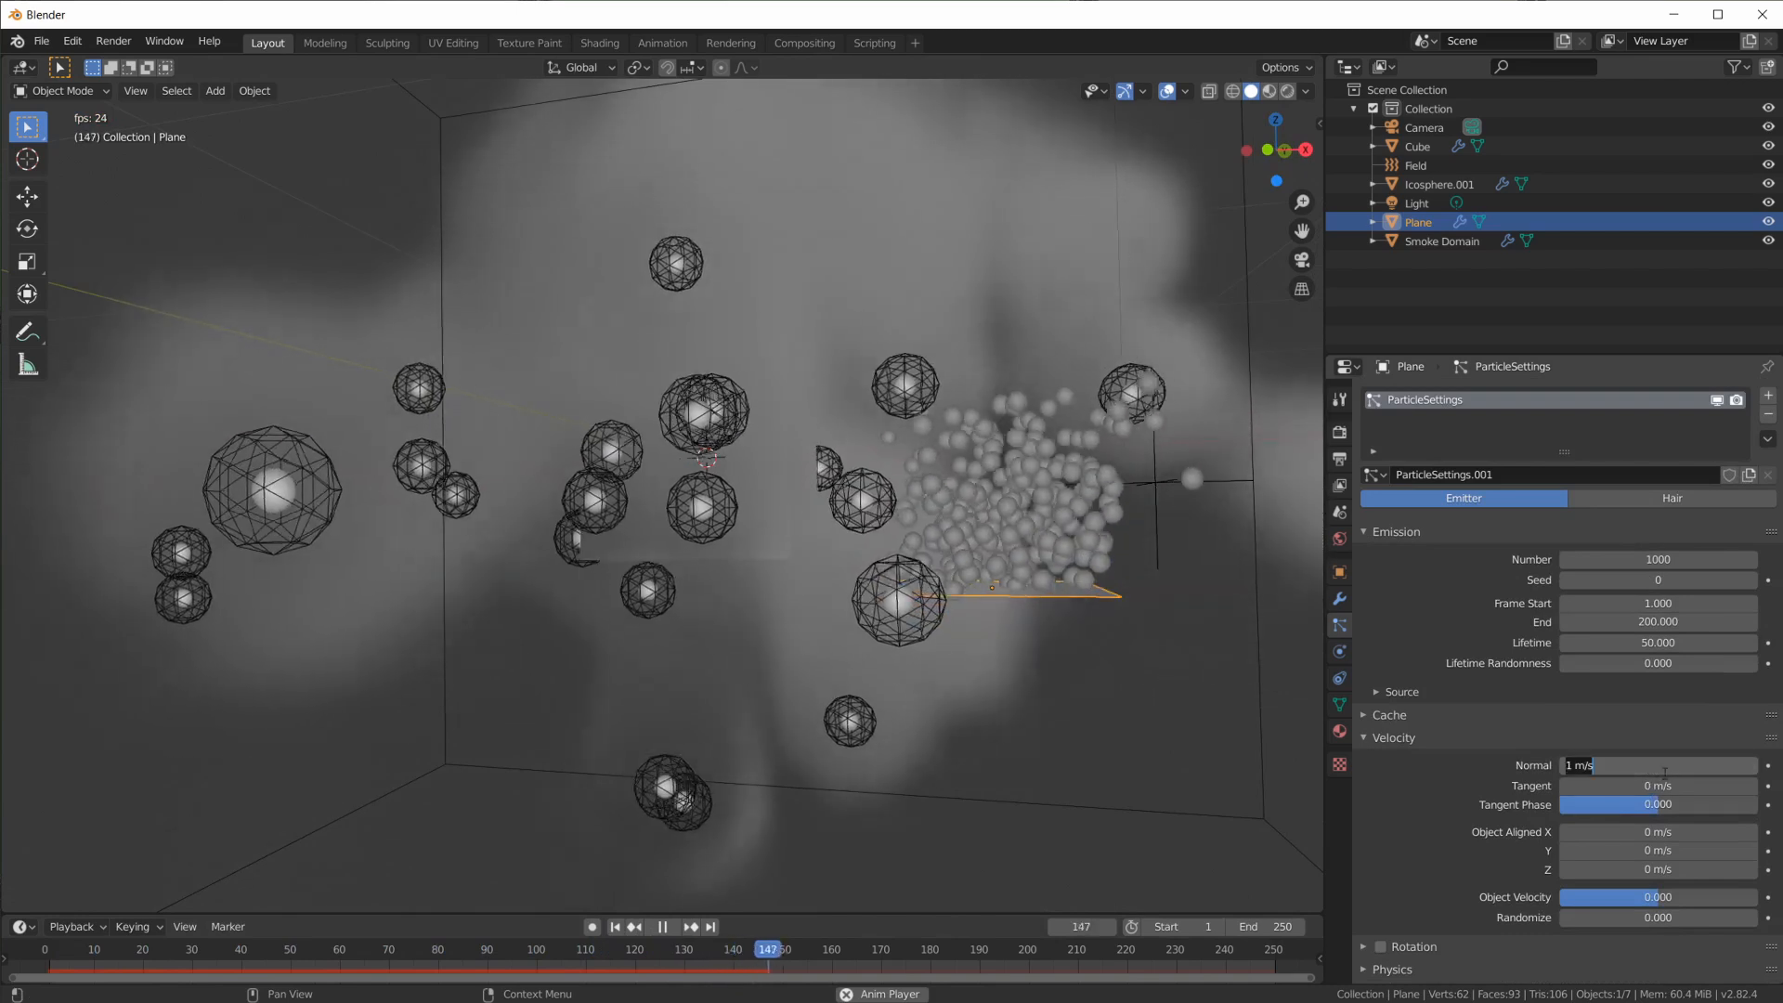
pyautogui.write('0')
pyautogui.press('Return')
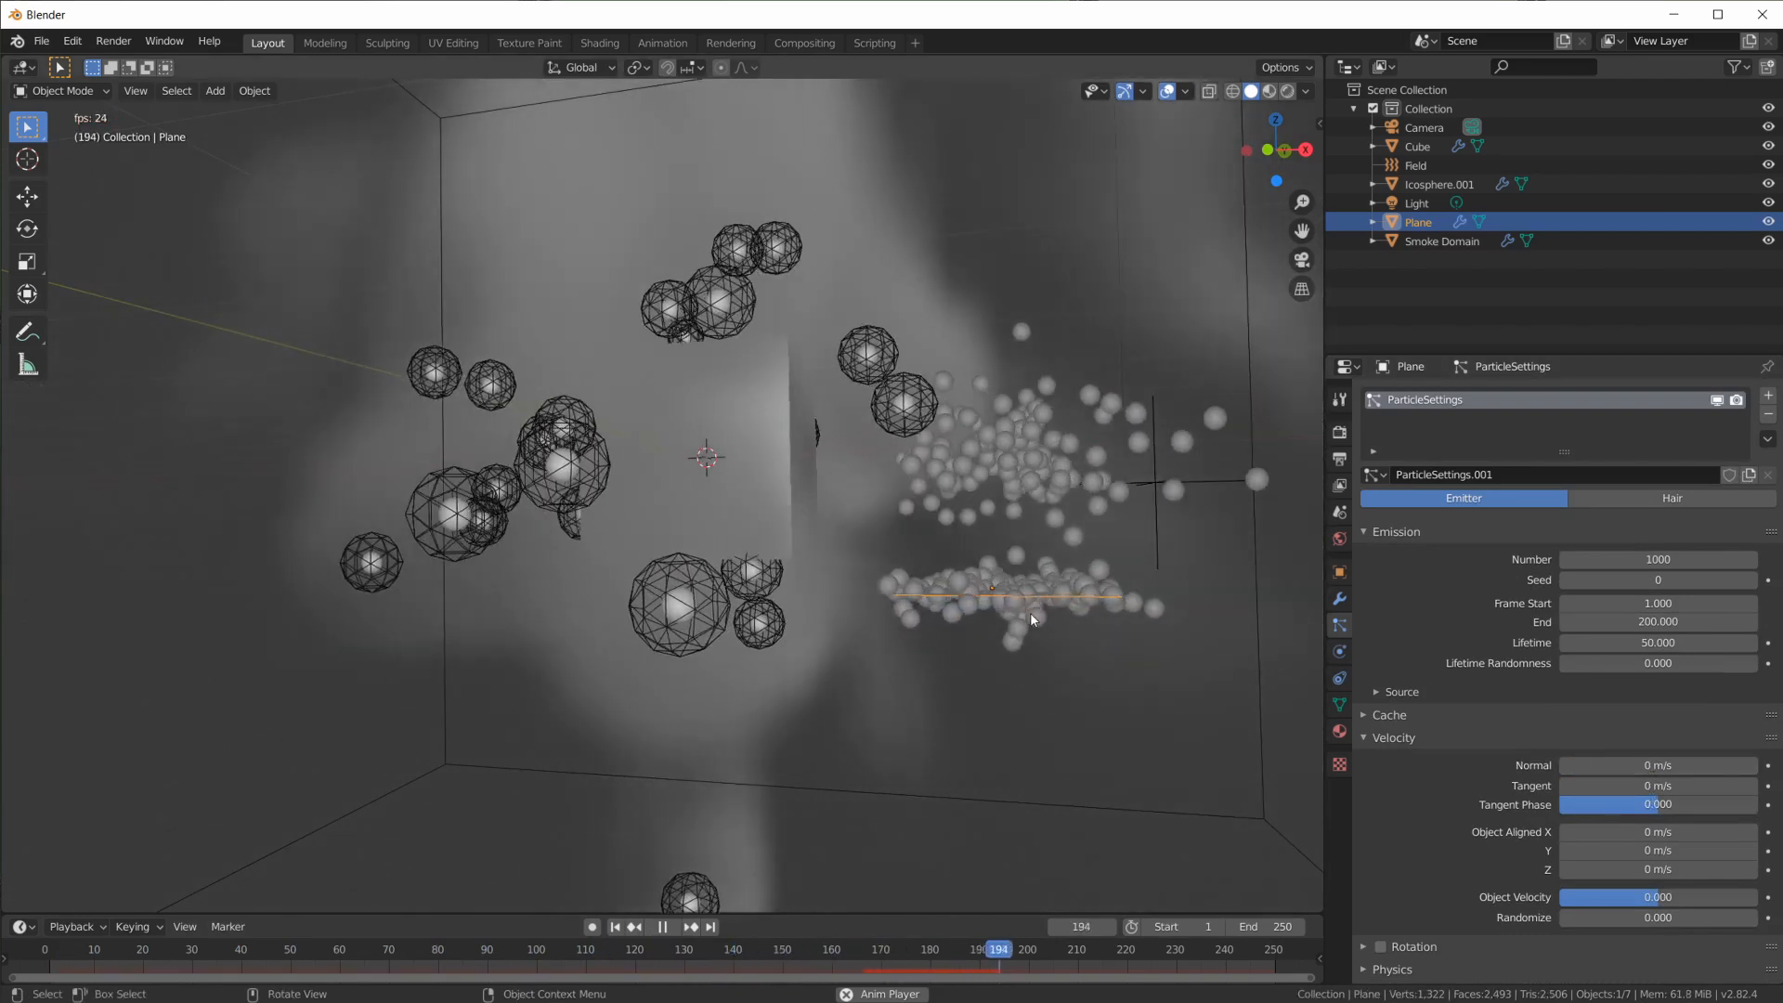
# Examine from several angles how the plane's particles and the smoke move during playback
pyautogui.moveTo(1165, 677); pyautogui.dragTo(1062, 629, button='middle')
pyautogui.scroll(-3, 1196, 655)
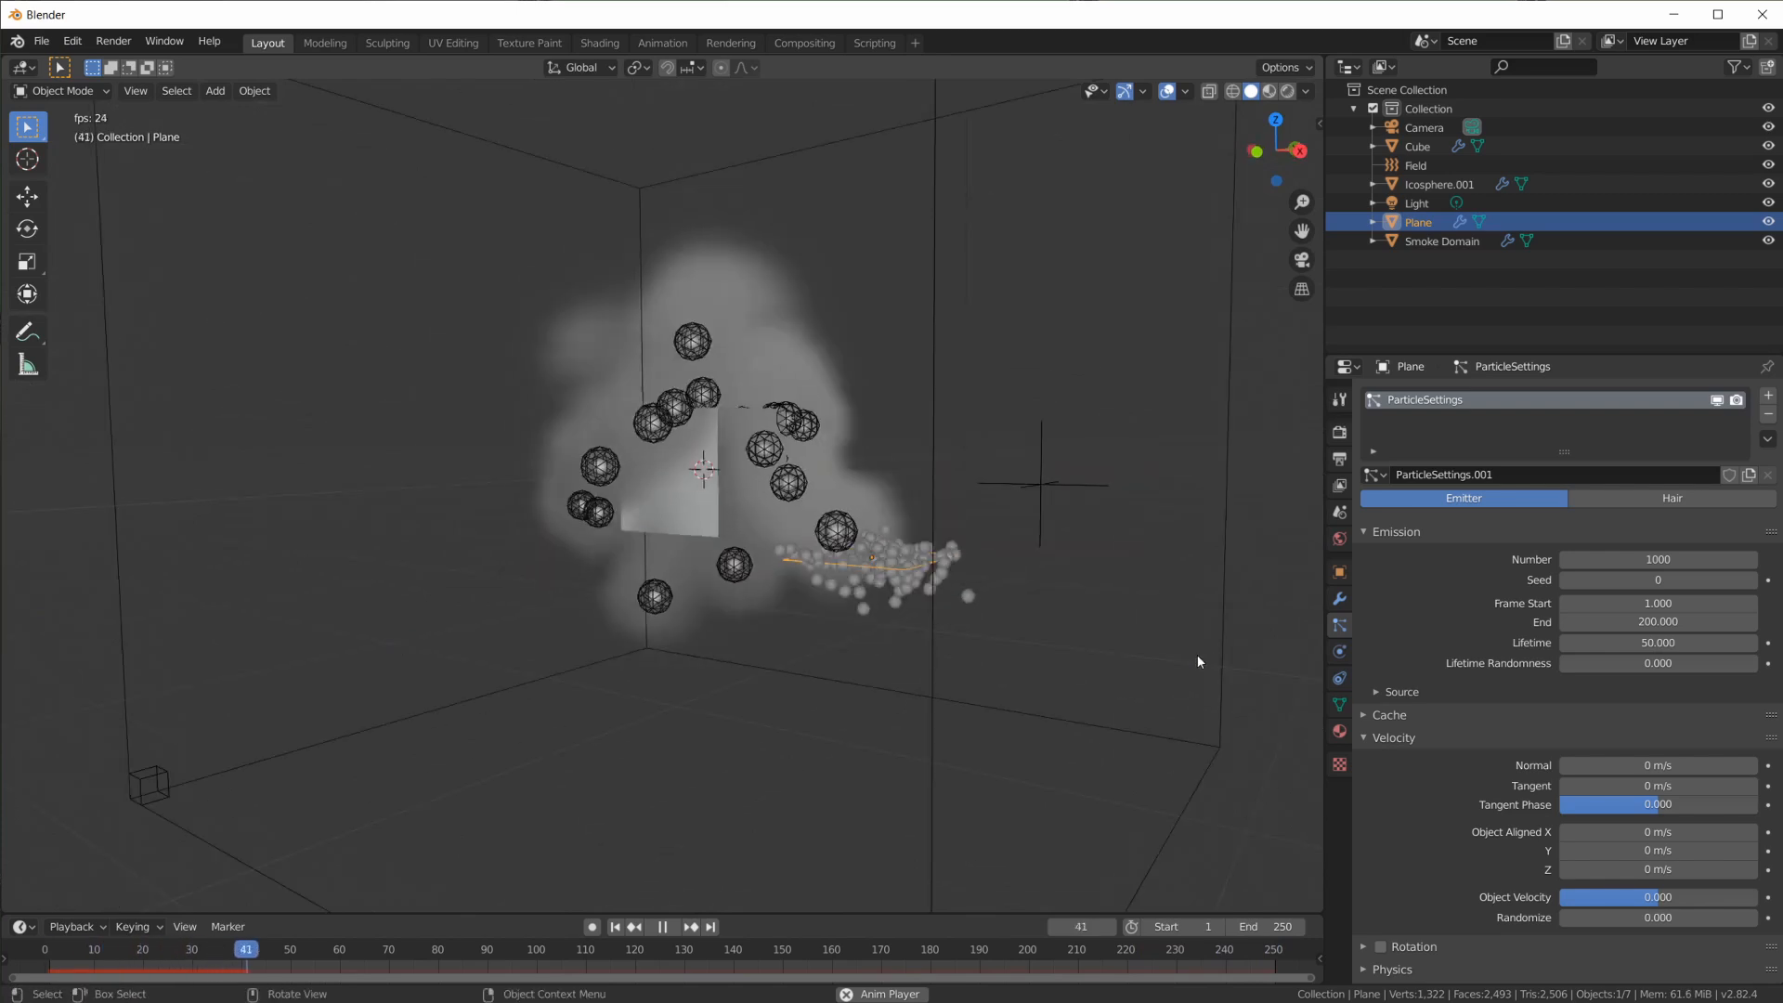
pyautogui.moveTo(1196, 655); pyautogui.dragTo(1202, 667, button='middle')
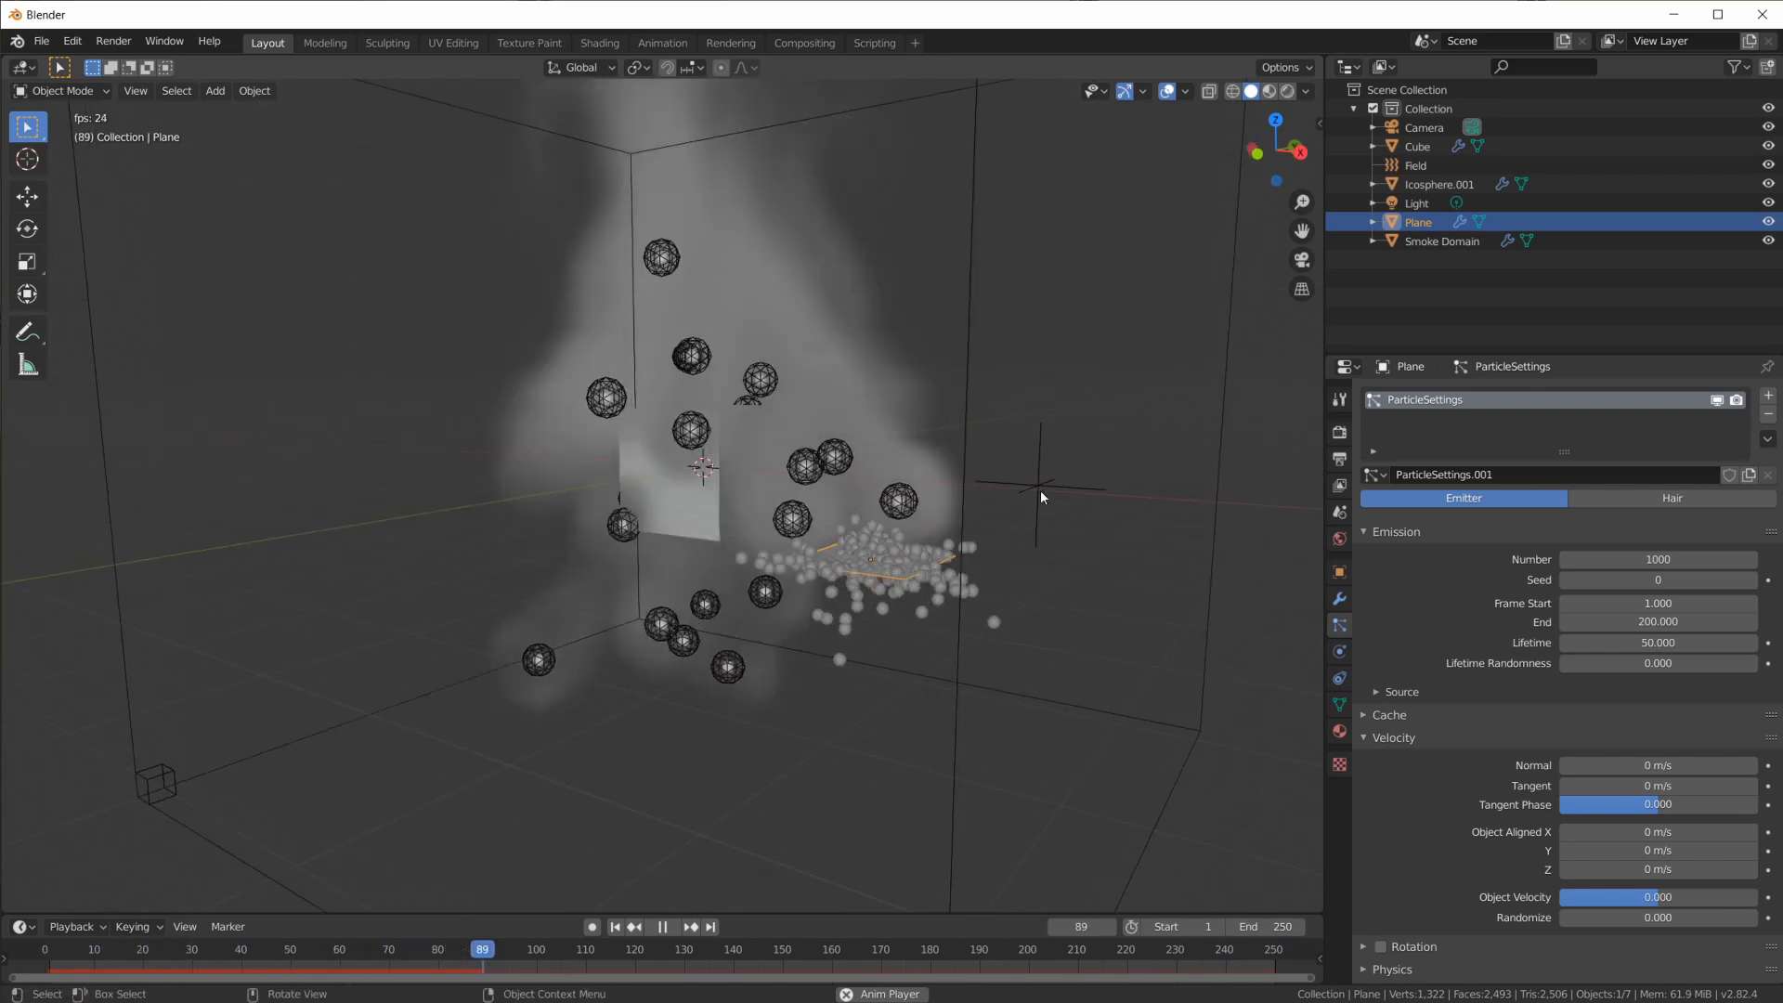
pyautogui.scroll(4, 1040, 638)
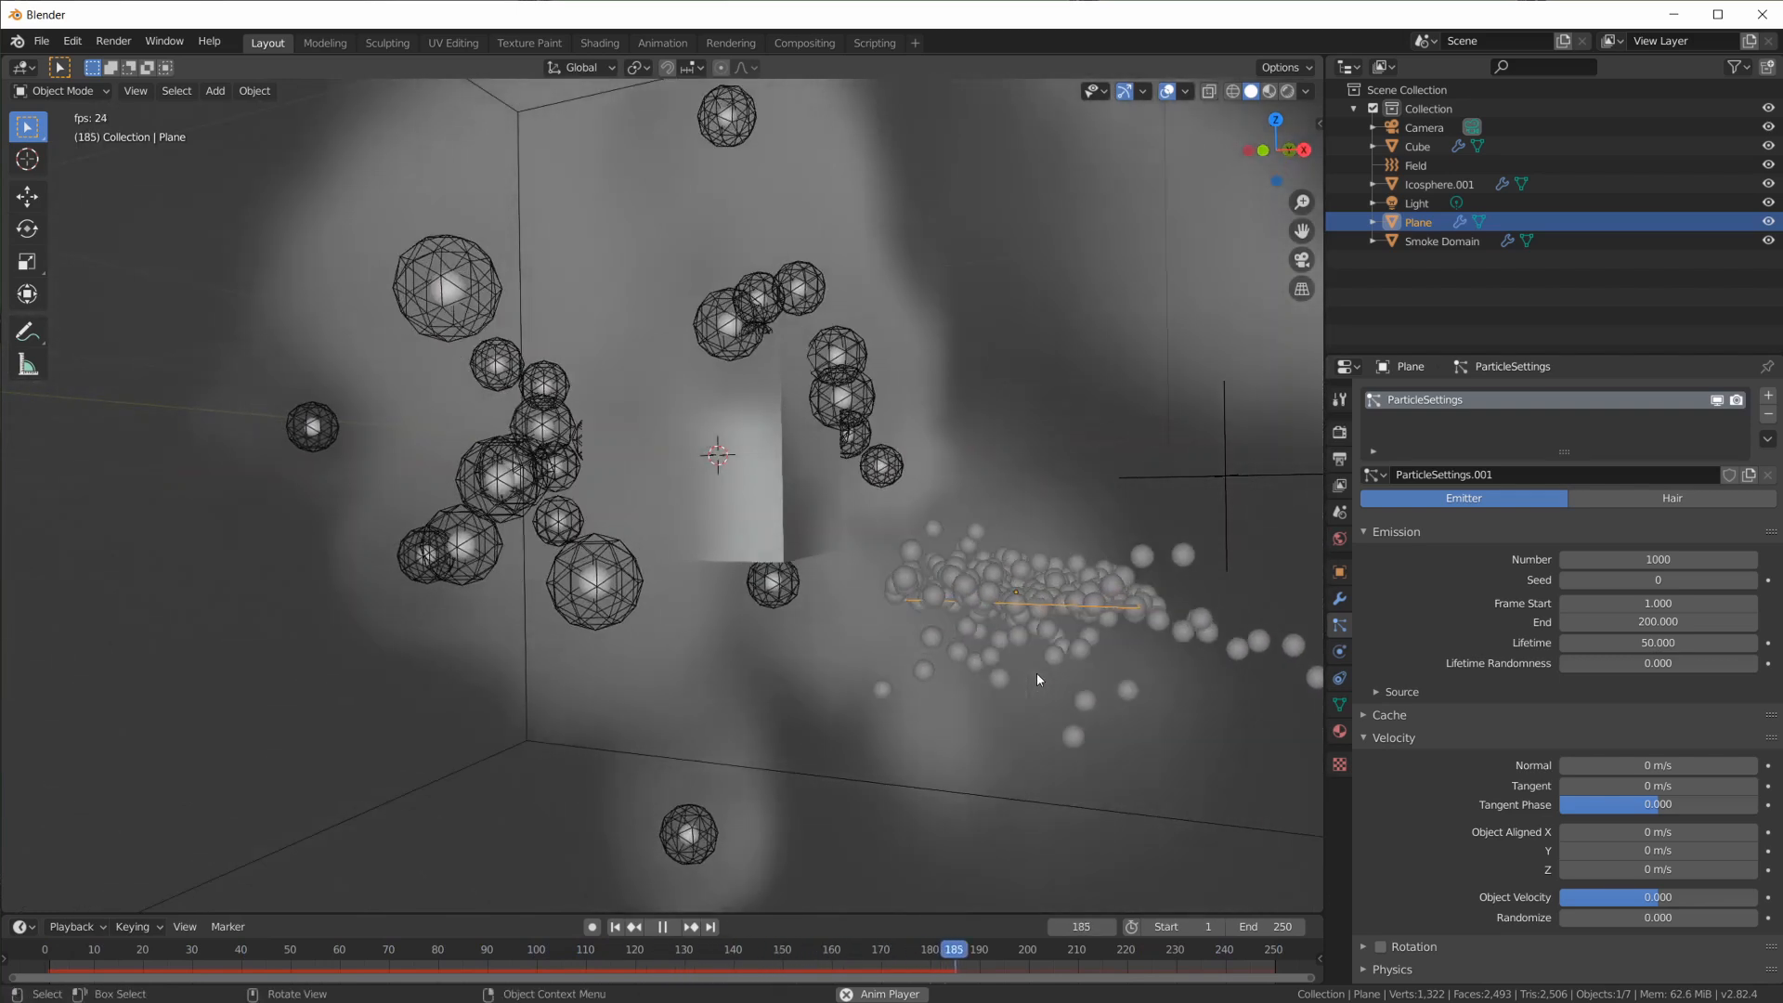
pyautogui.scroll(-4, 1036, 671)
pyautogui.moveTo(957, 565); pyautogui.dragTo(1032, 582, button='middle')
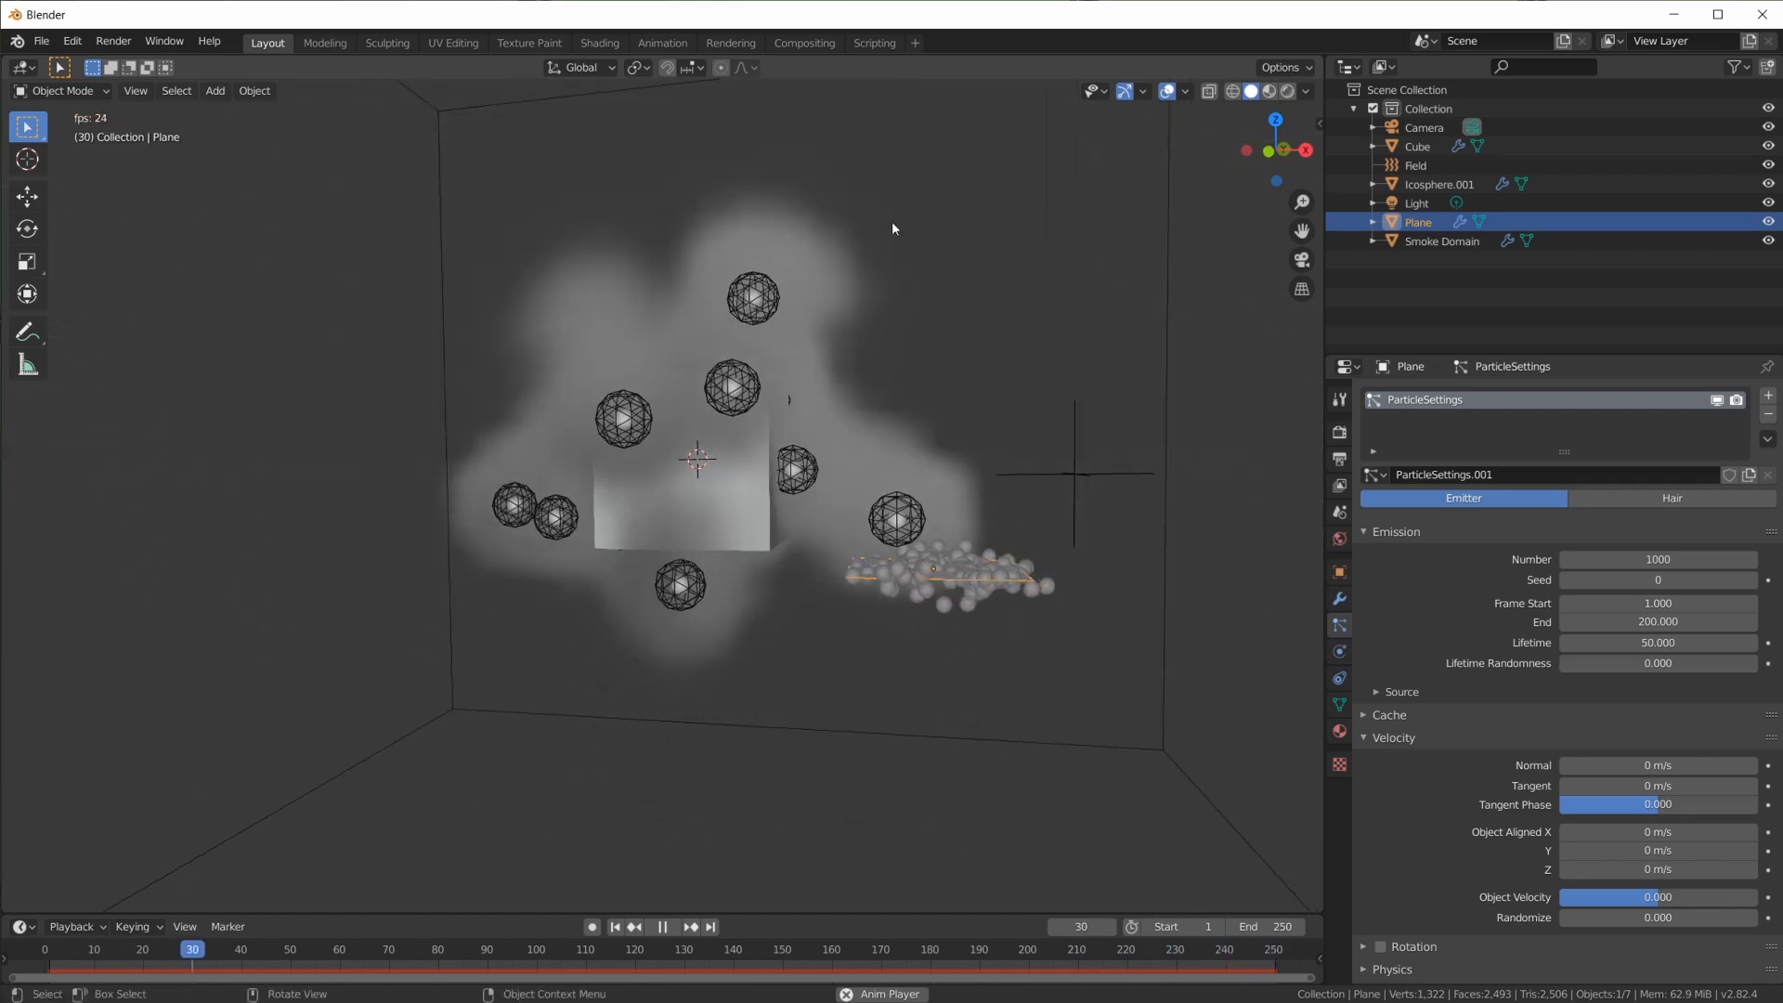
pyautogui.keyDown('shift'); pyautogui.moveTo(946, 522); pyautogui.dragTo(960, 583, button='middle'); pyautogui.keyUp('shift')
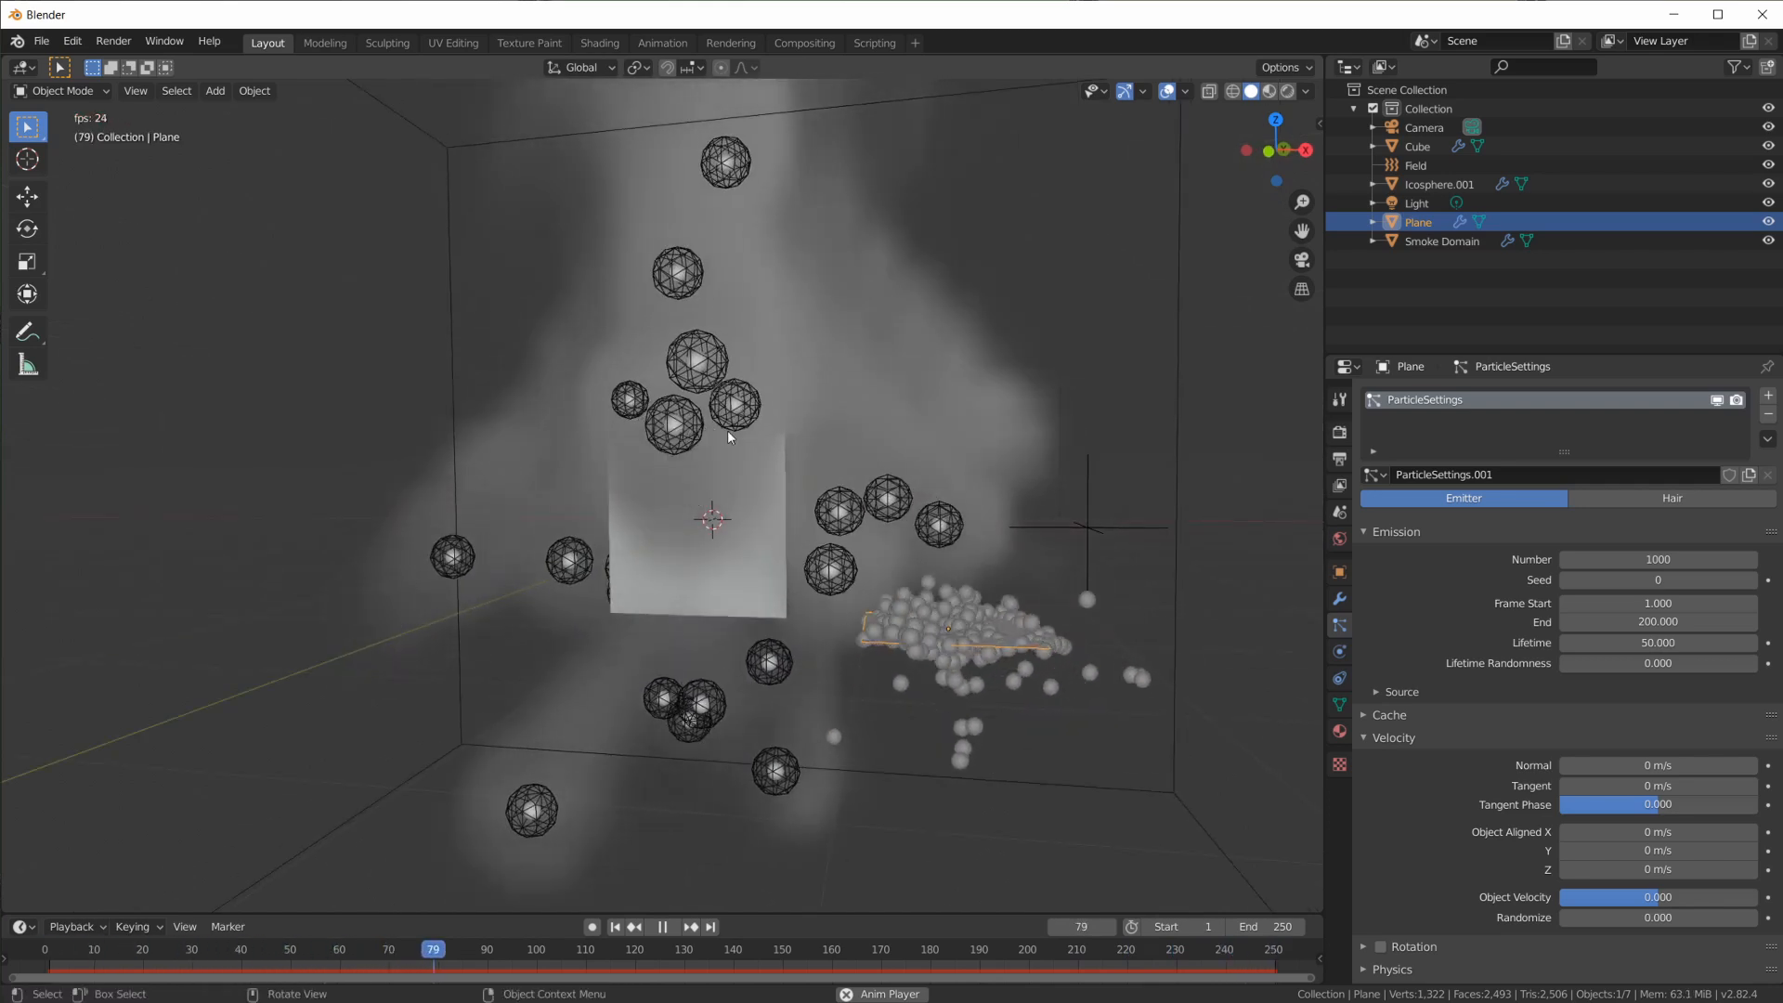
pyautogui.moveTo(713, 207); pyautogui.dragTo(840, 465, button='middle')
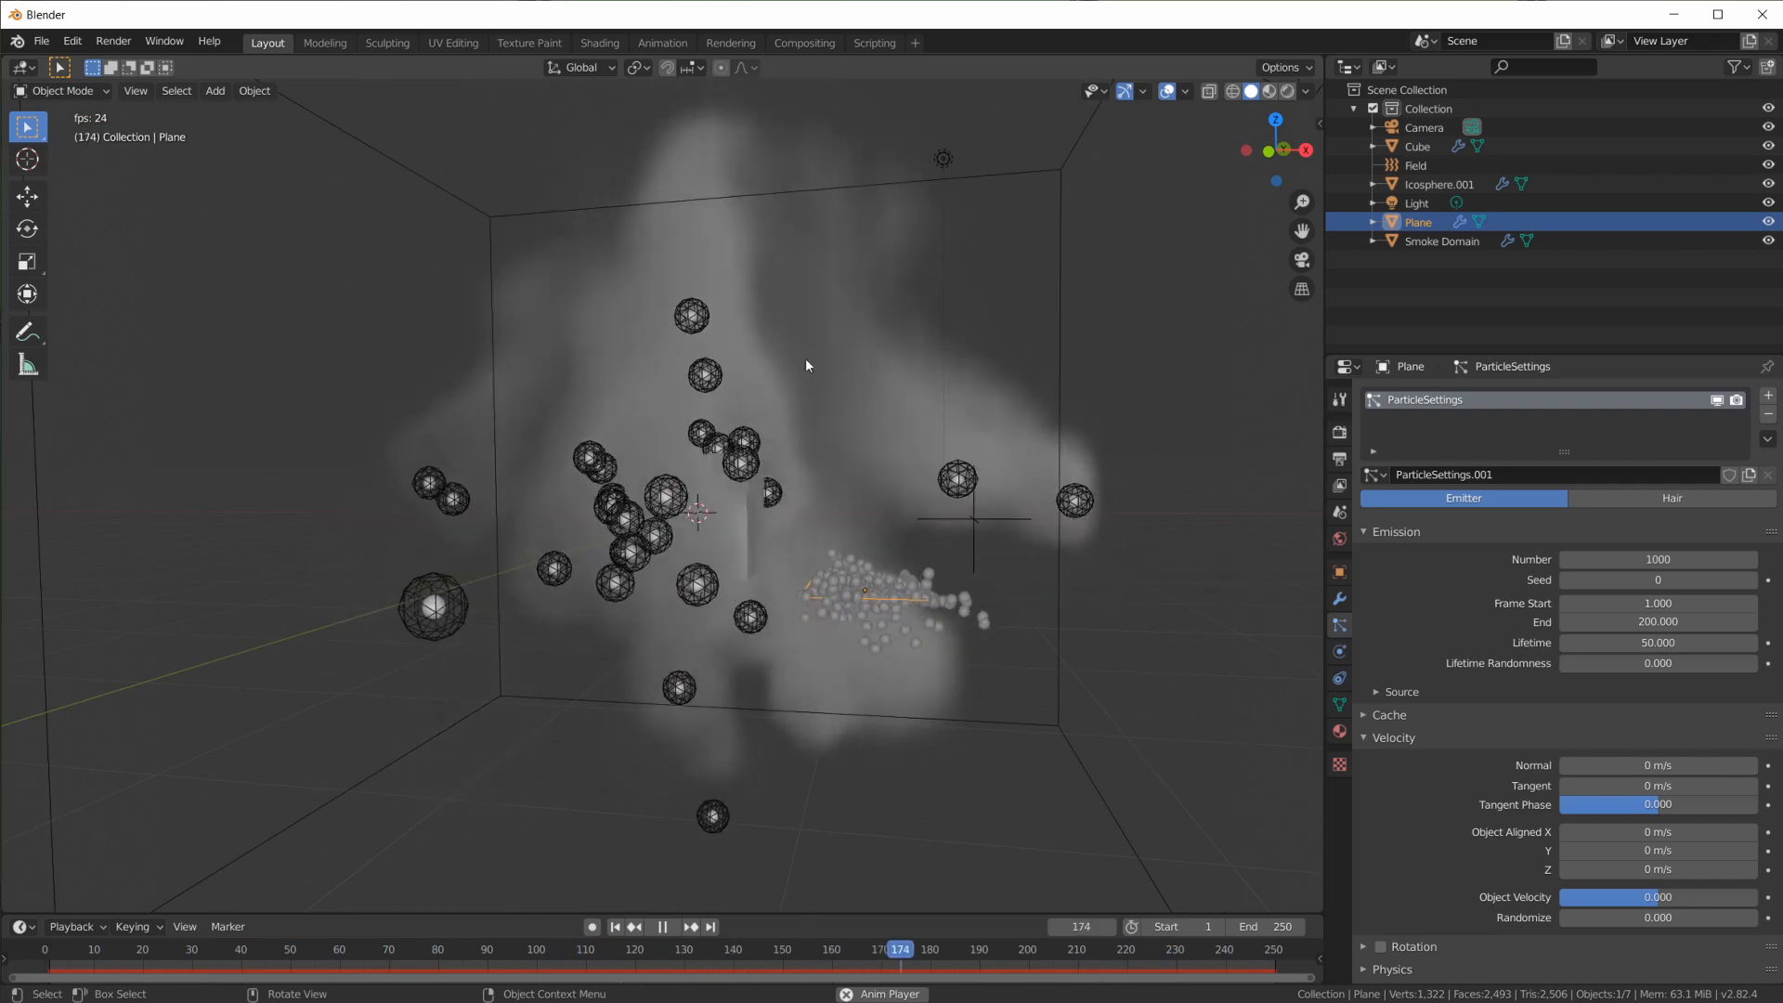
pyautogui.scroll(3, 938, 585)
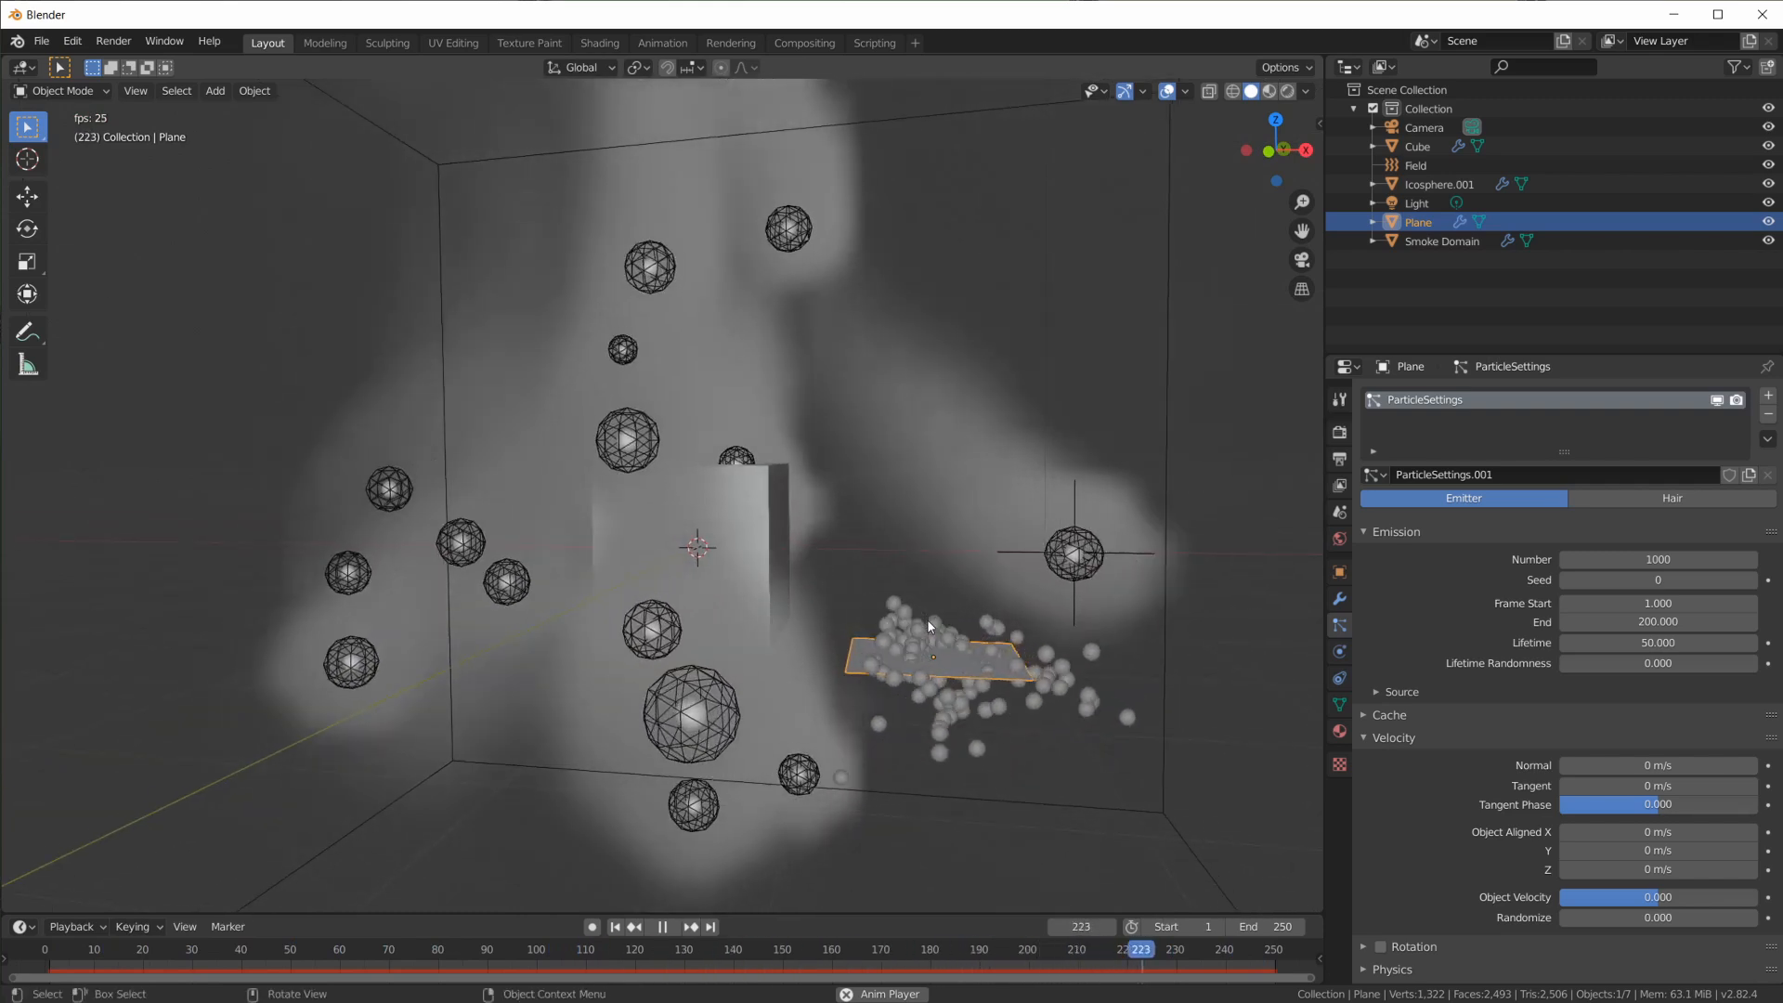
pyautogui.scroll(-2, 927, 619)
# Return to frame 1, add a Smoke Flow force field and place it beyond the plane at about X 6.07 m, Y 1.49 m, Z -0.73 m
pyautogui.press('space')
pyautogui.hotkey('shift', 'Left')
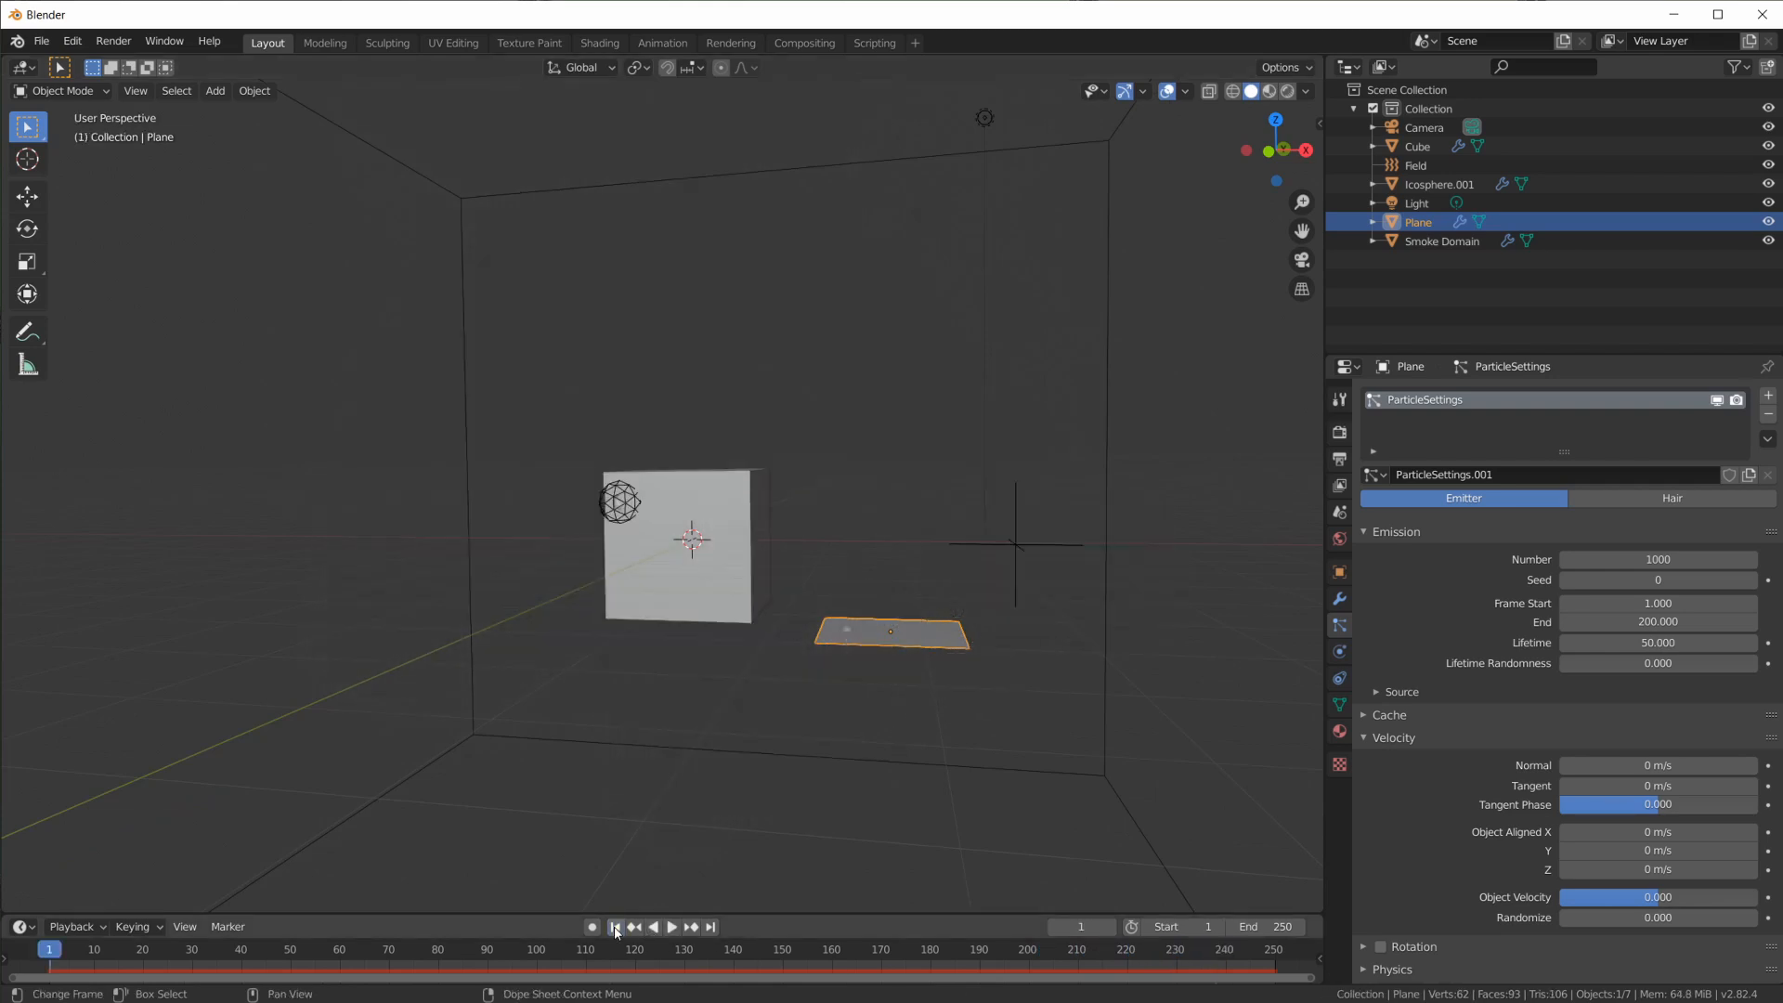
pyautogui.hotkey('shift', 'a')
pyautogui.moveTo(910, 532)
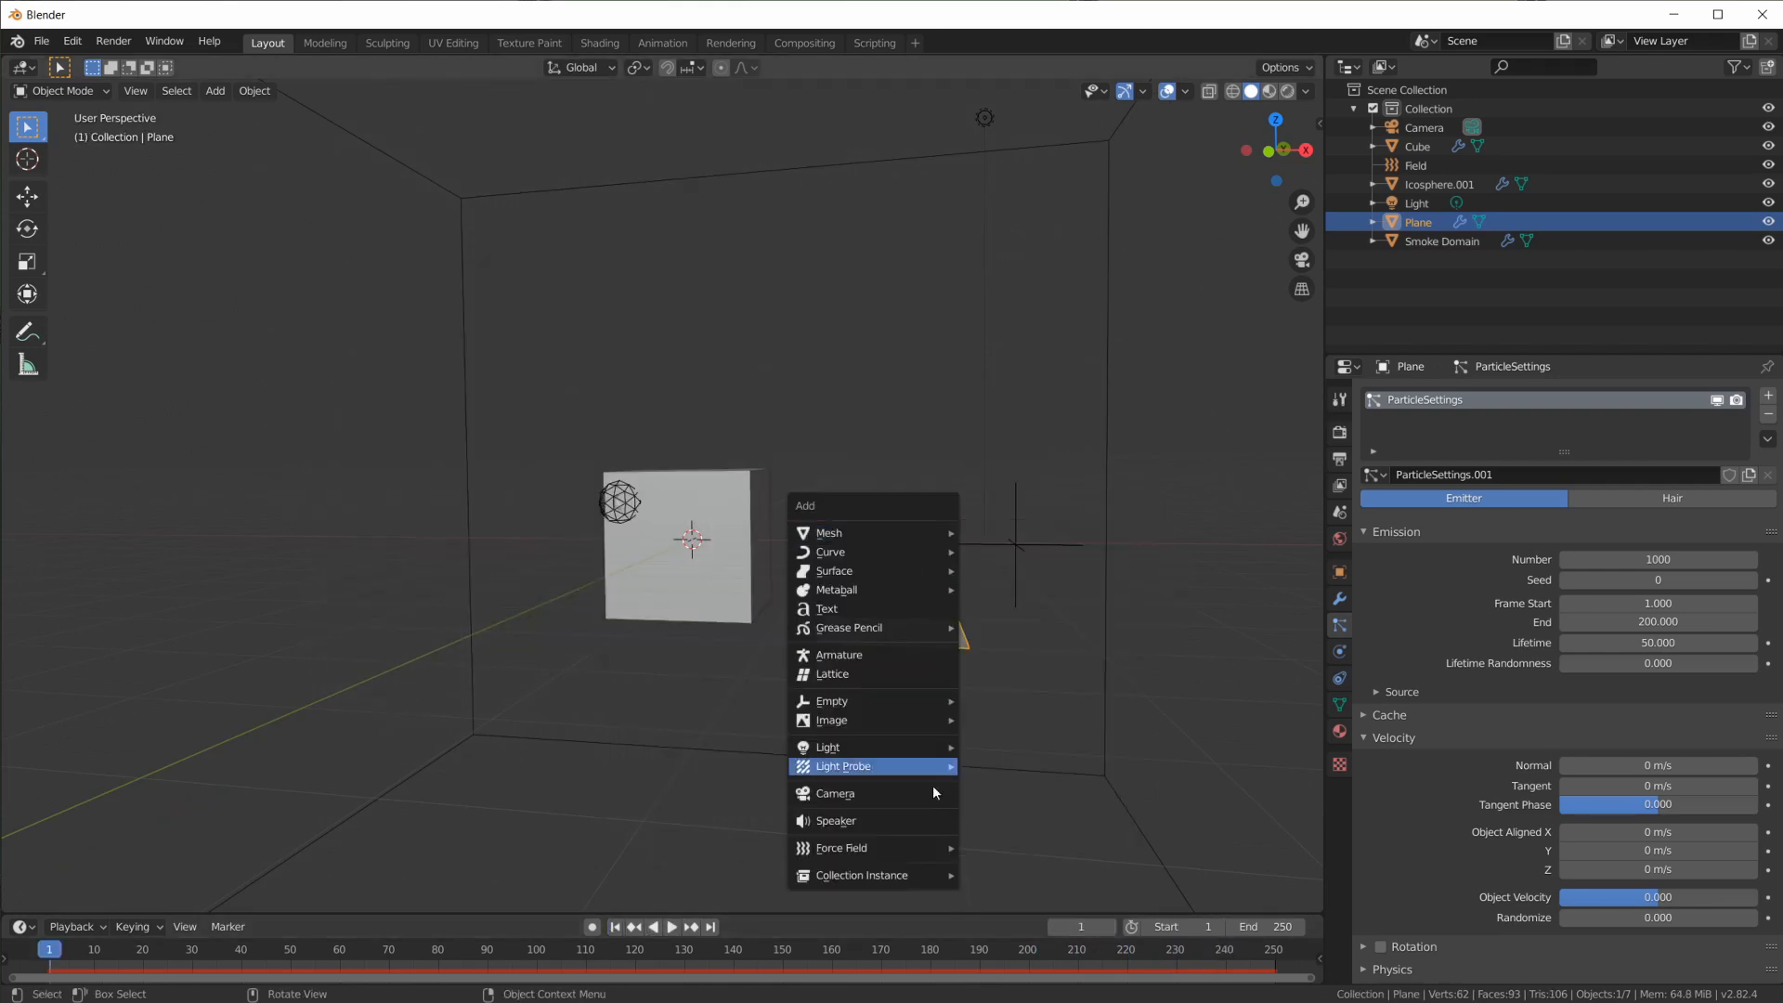
pyautogui.moveTo(889, 852)
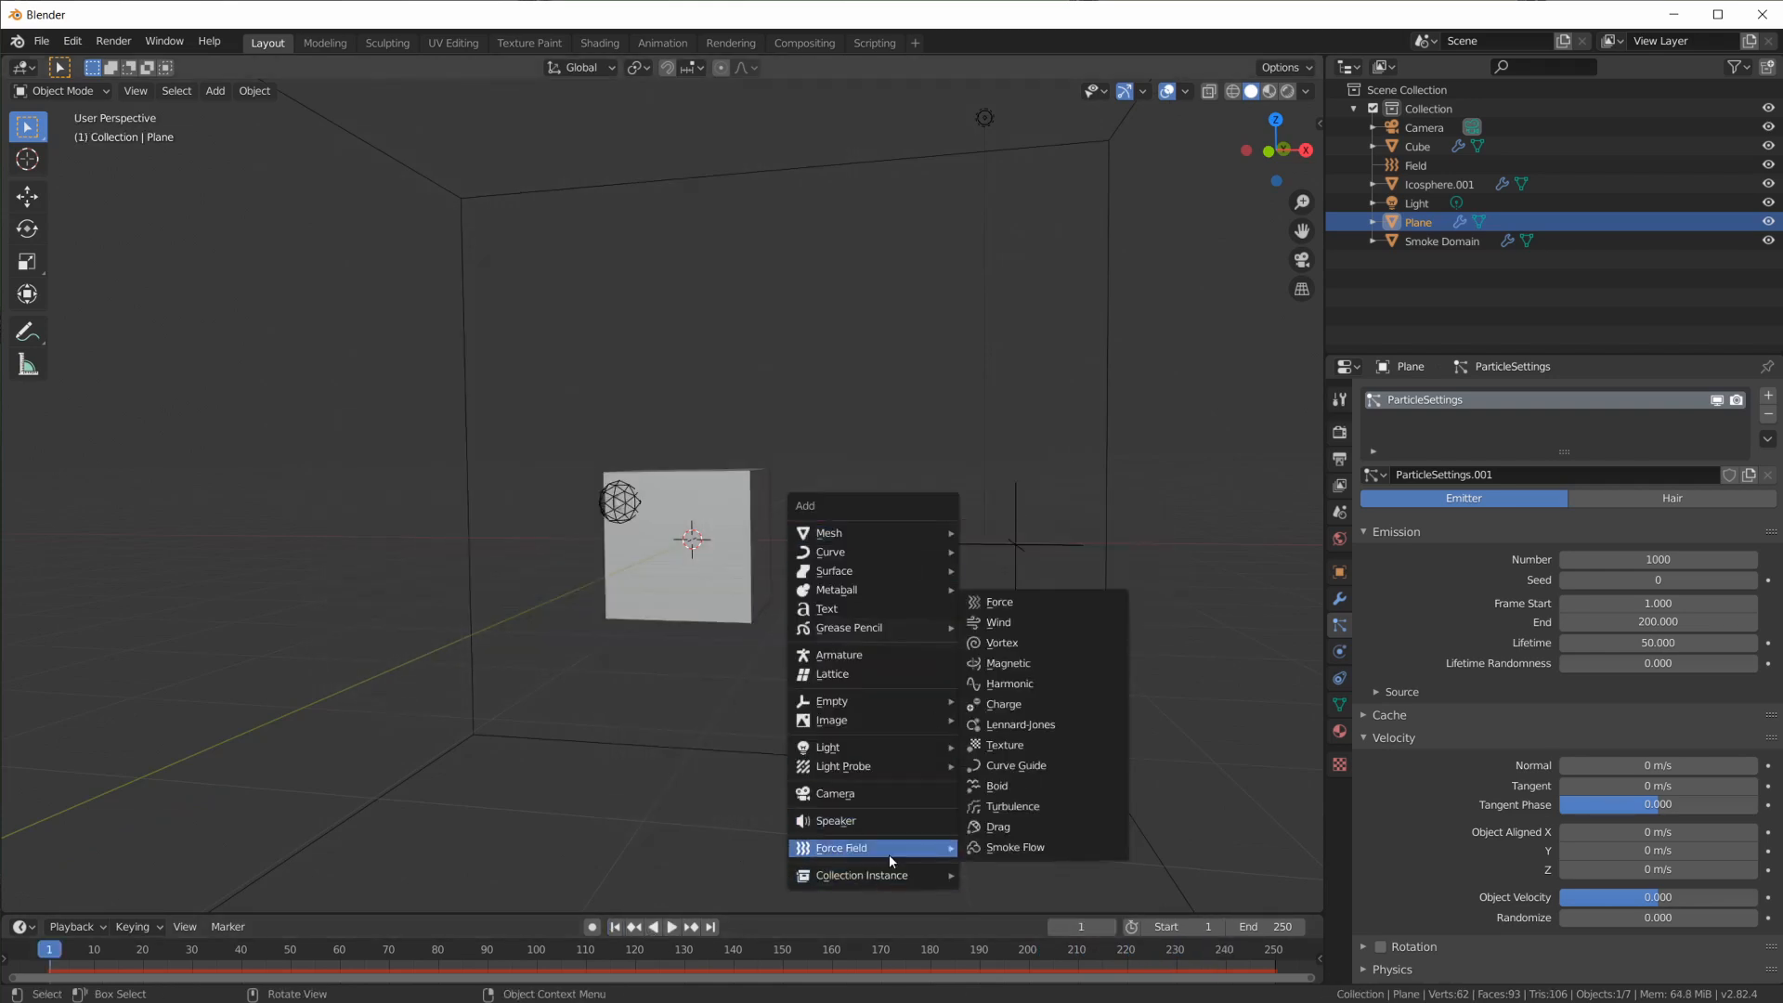
pyautogui.click(1014, 845)
pyautogui.press('g')
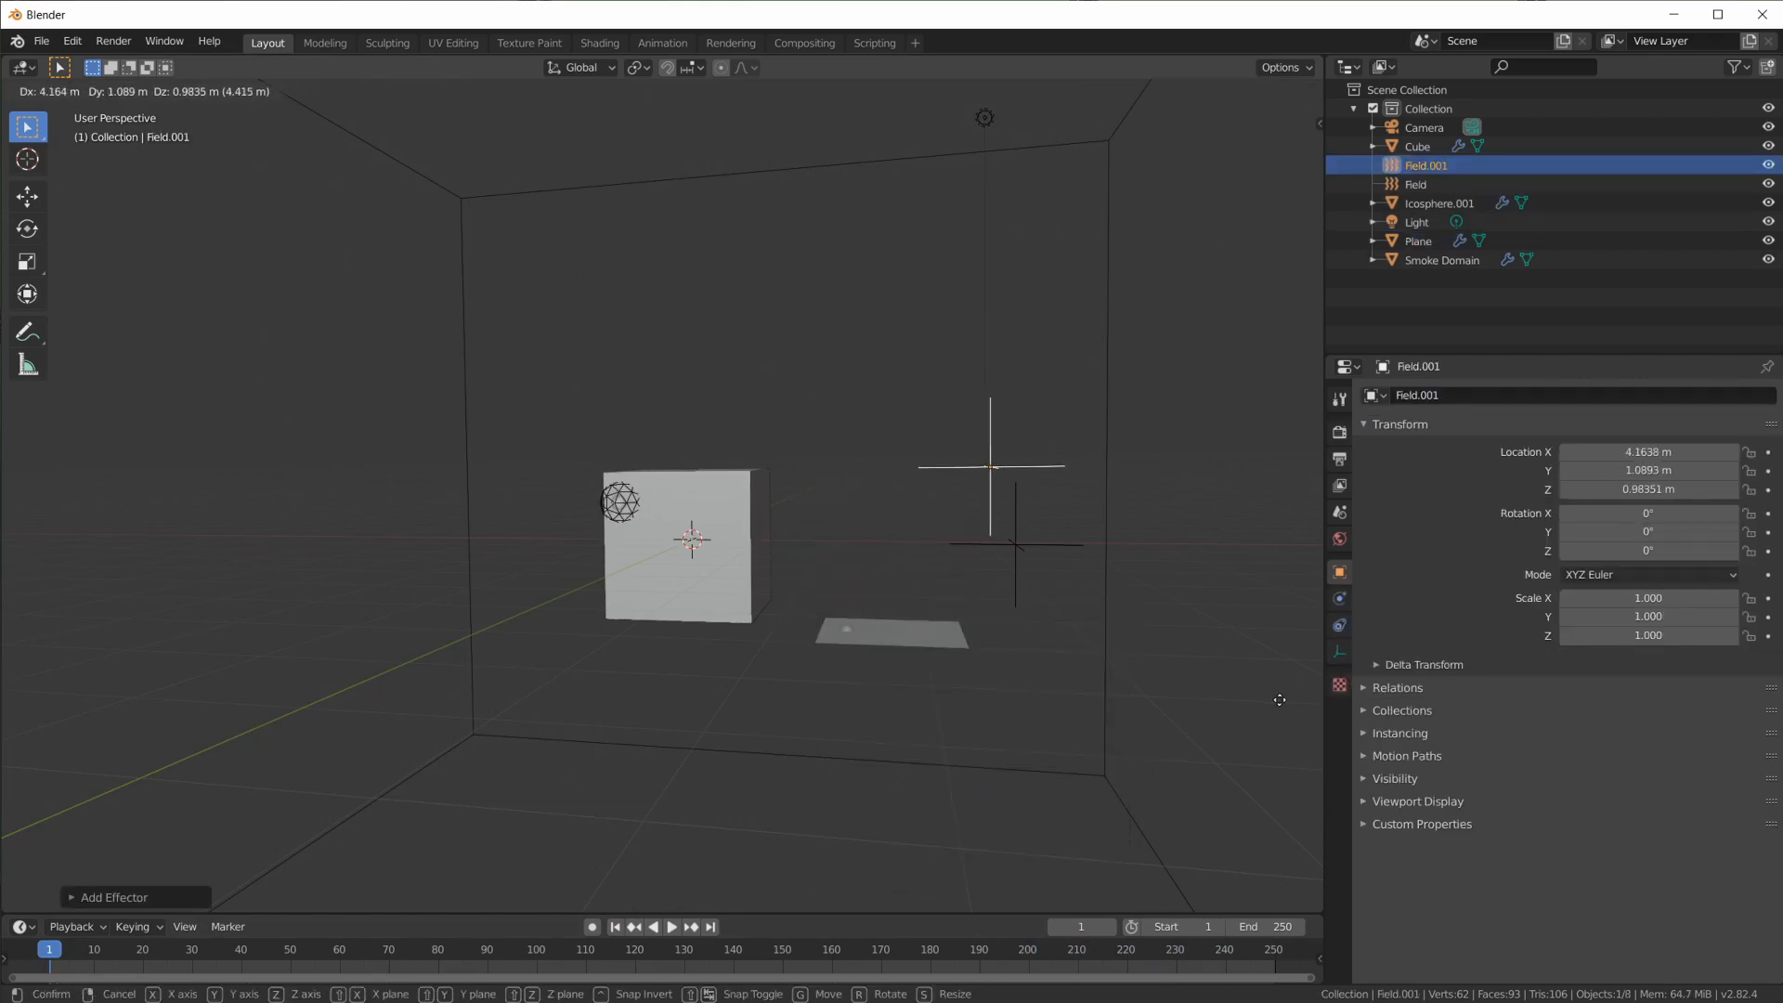
pyautogui.click(100, 823)
pyautogui.moveTo(1003, 633); pyautogui.dragTo(1209, 687, button='middle')
pyautogui.moveTo(925, 783); pyautogui.dragTo(1281, 669, button='middle')
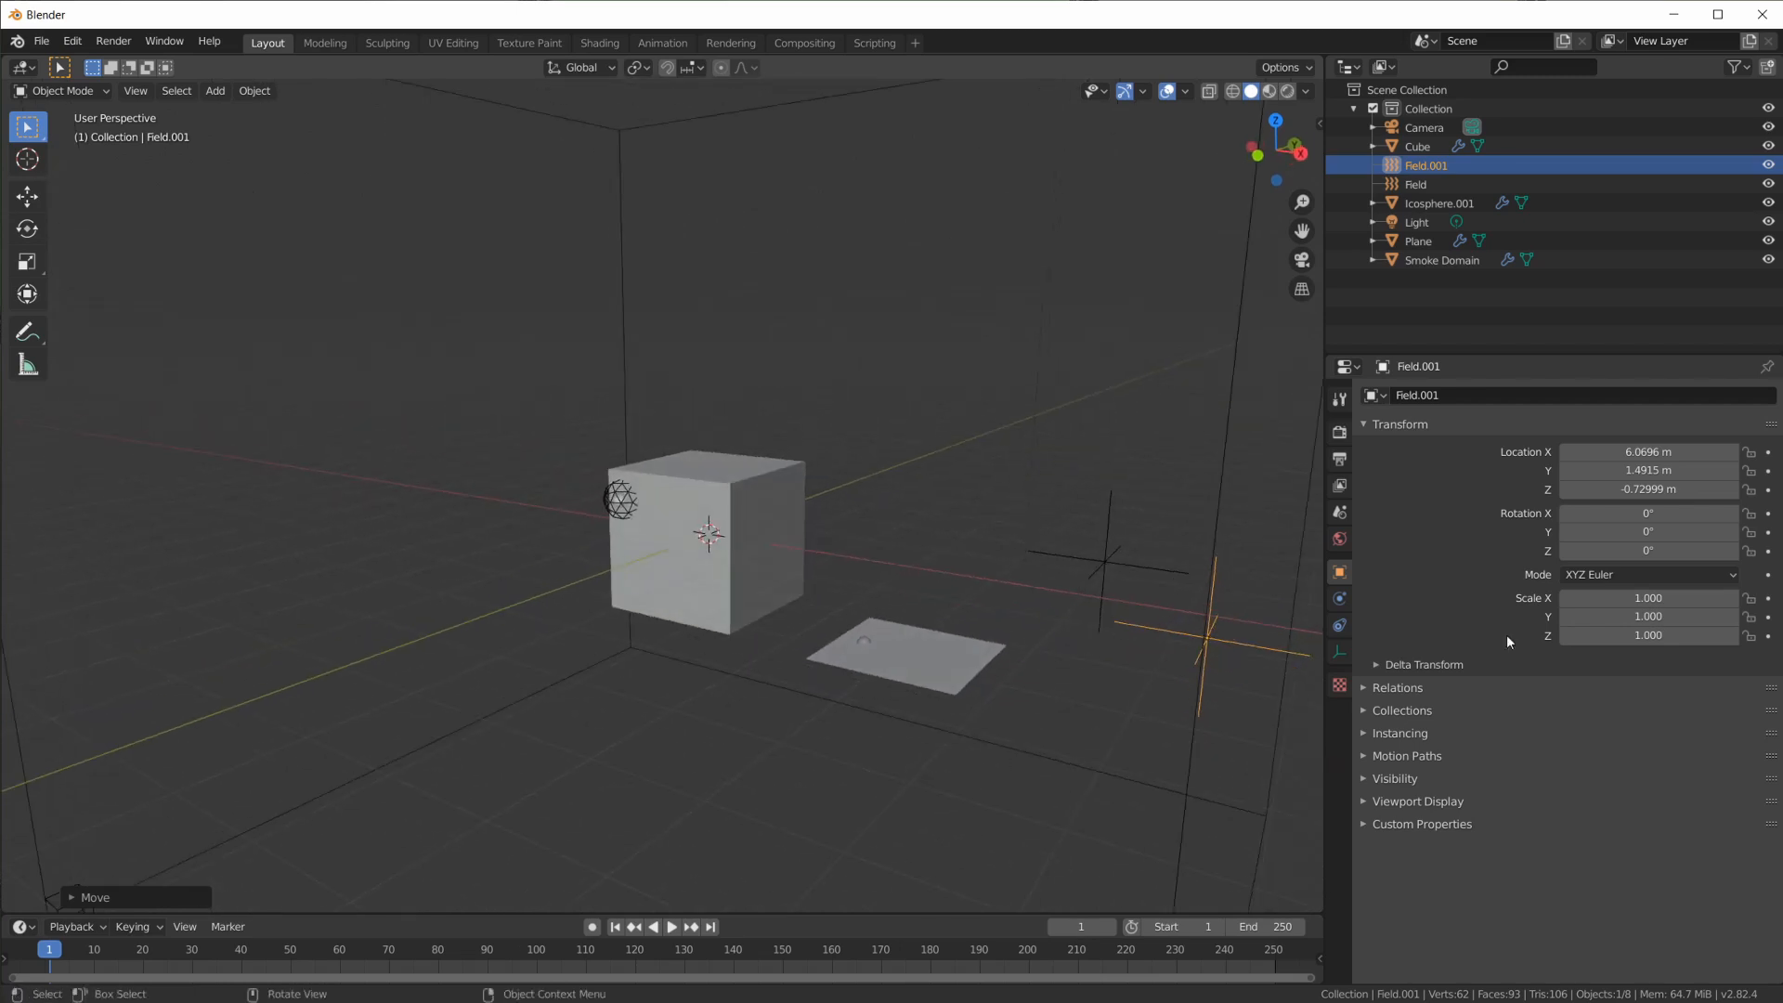
# Assign the Smoke Domain as the domain object of the Smoke Flow force field
pyautogui.click(1339, 598)
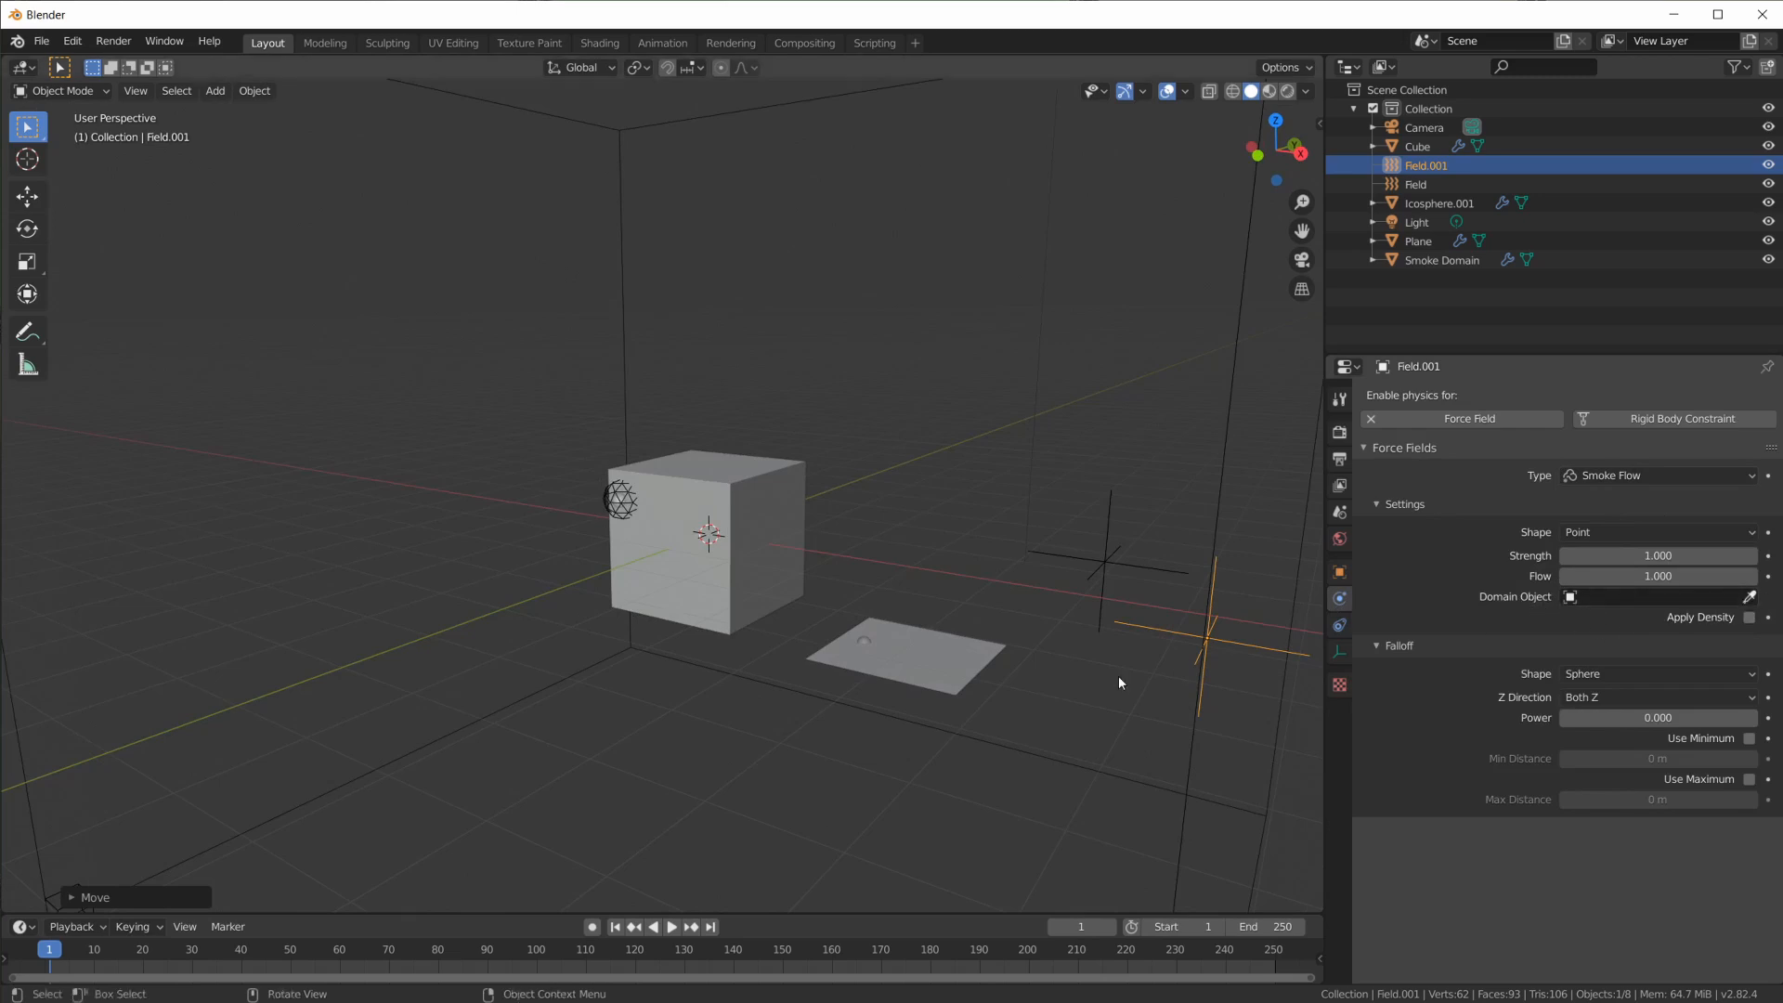
pyautogui.scroll(-3, 1118, 676)
pyautogui.click(1750, 597)
pyautogui.click(1075, 209)
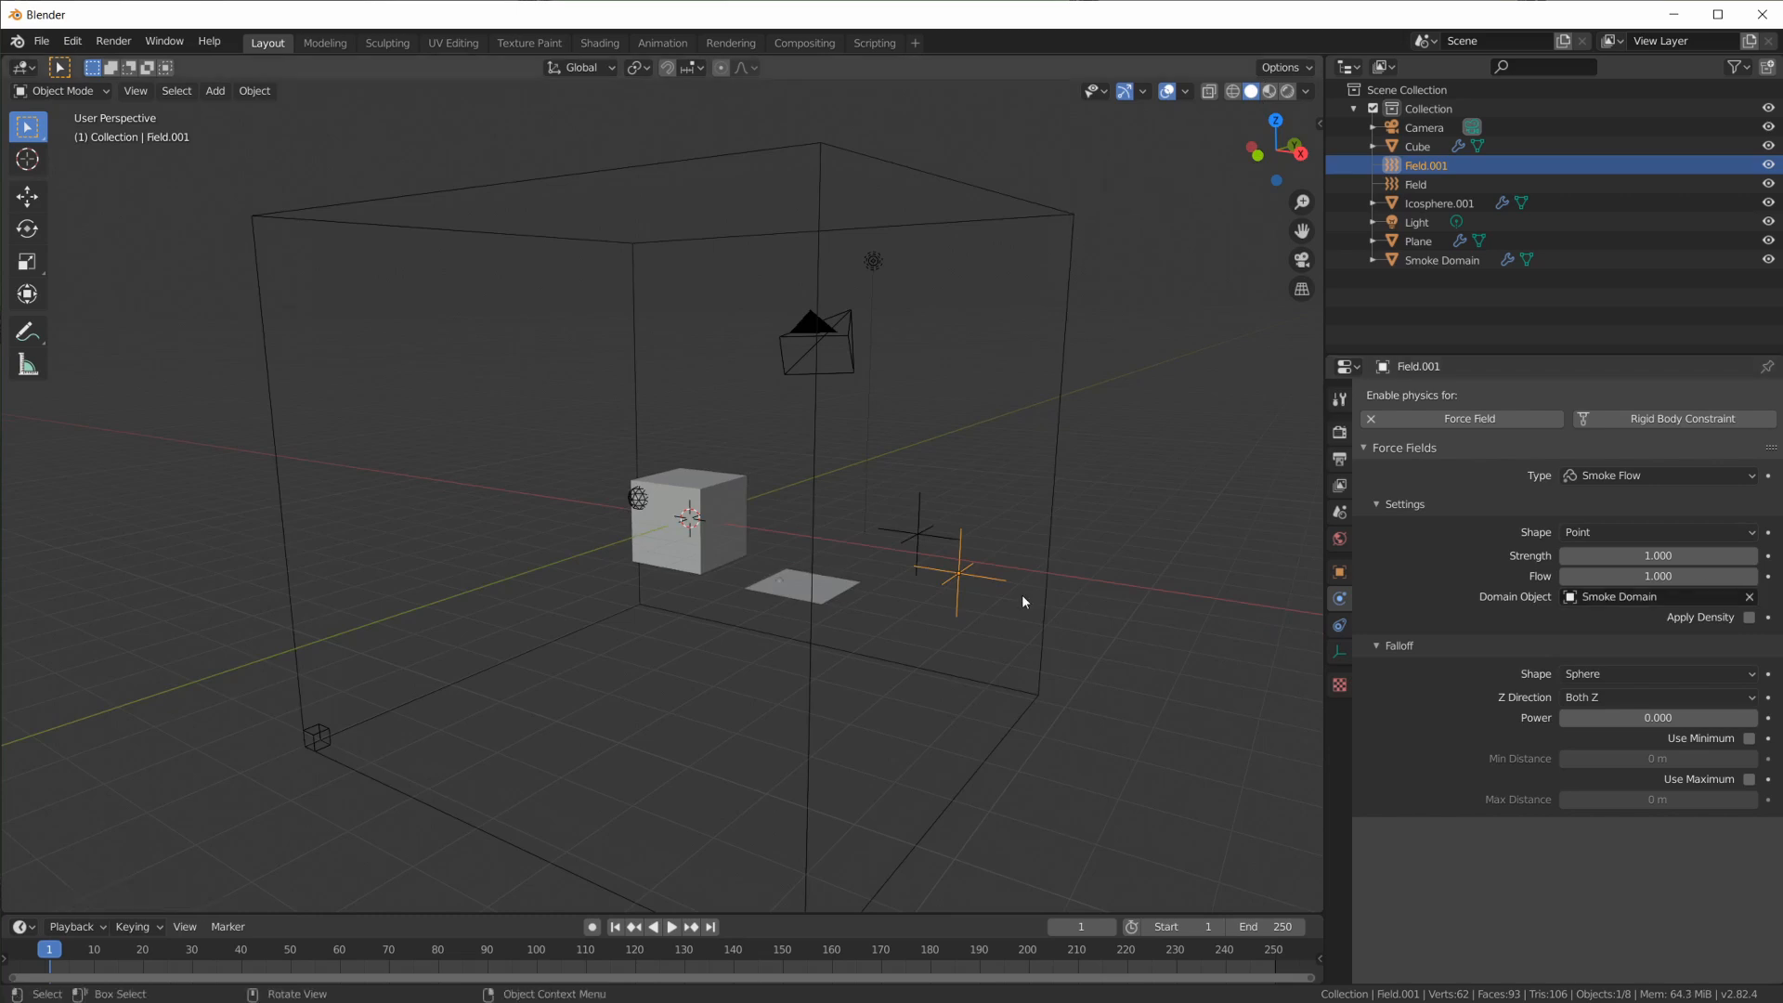
# Select the plane and replay the simulation to examine how its particles react to the smoke flow
pyautogui.scroll(2, 1115, 628)
pyautogui.moveTo(1103, 610); pyautogui.dragTo(982, 621, button='middle')
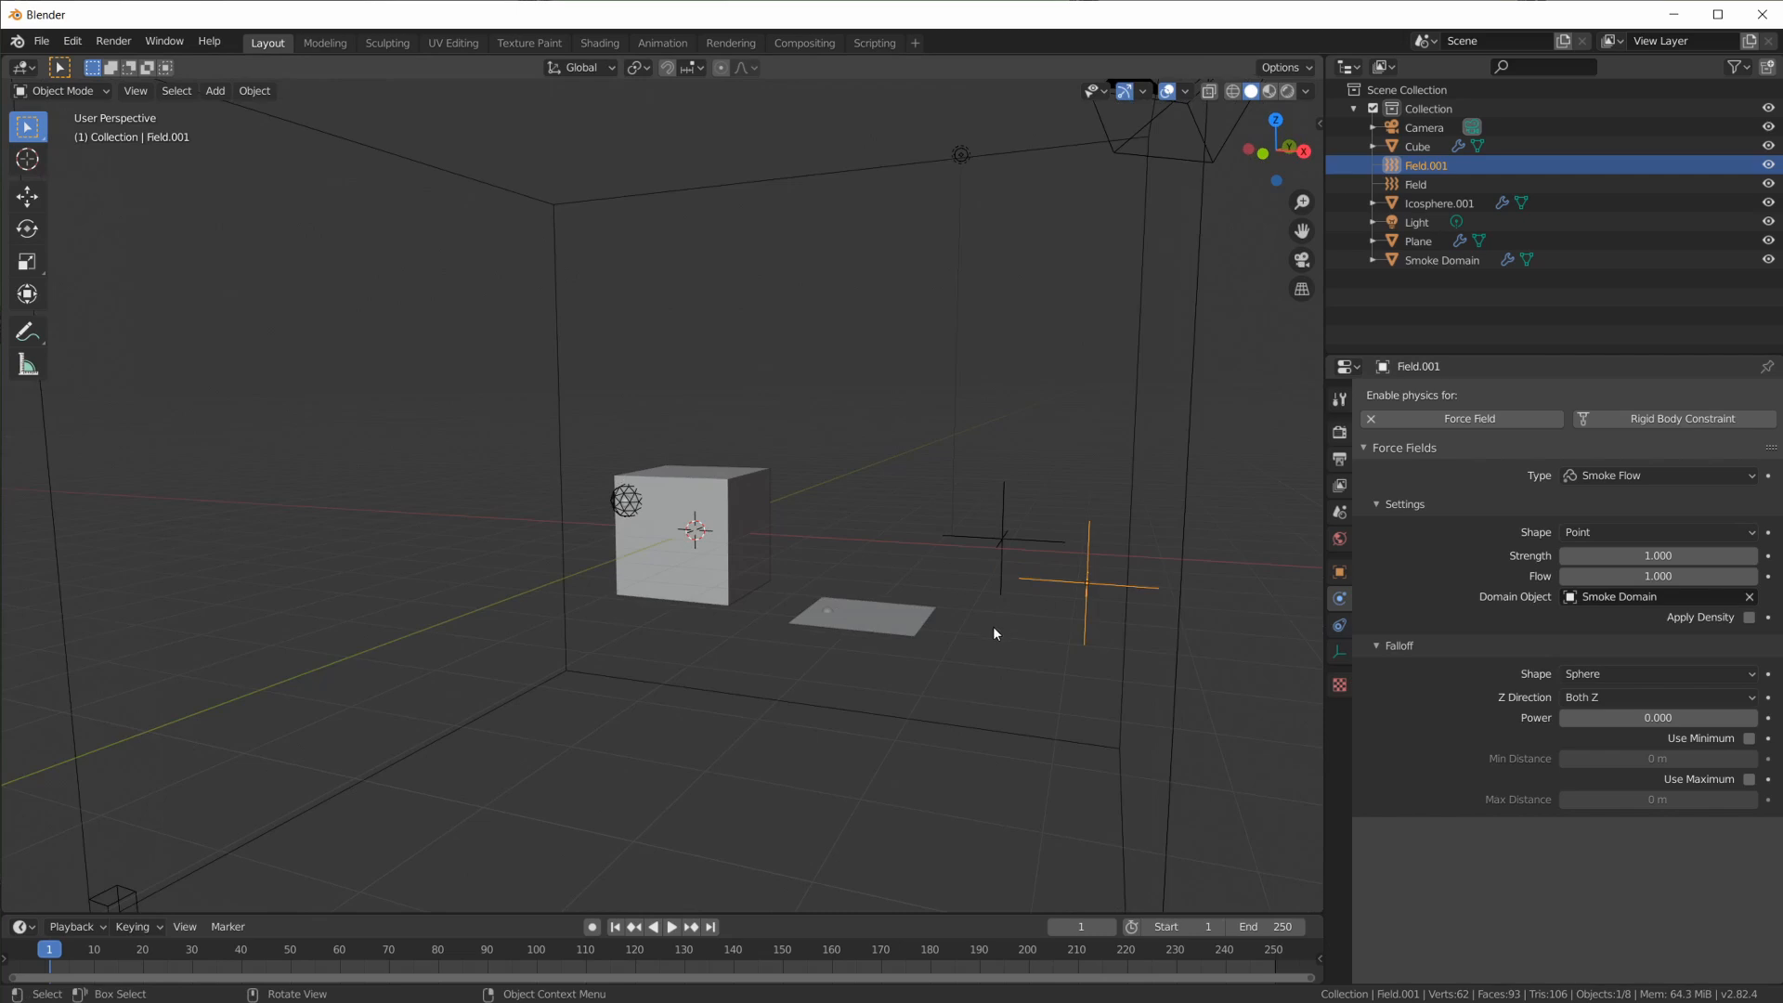
pyautogui.scroll(1, 890, 615)
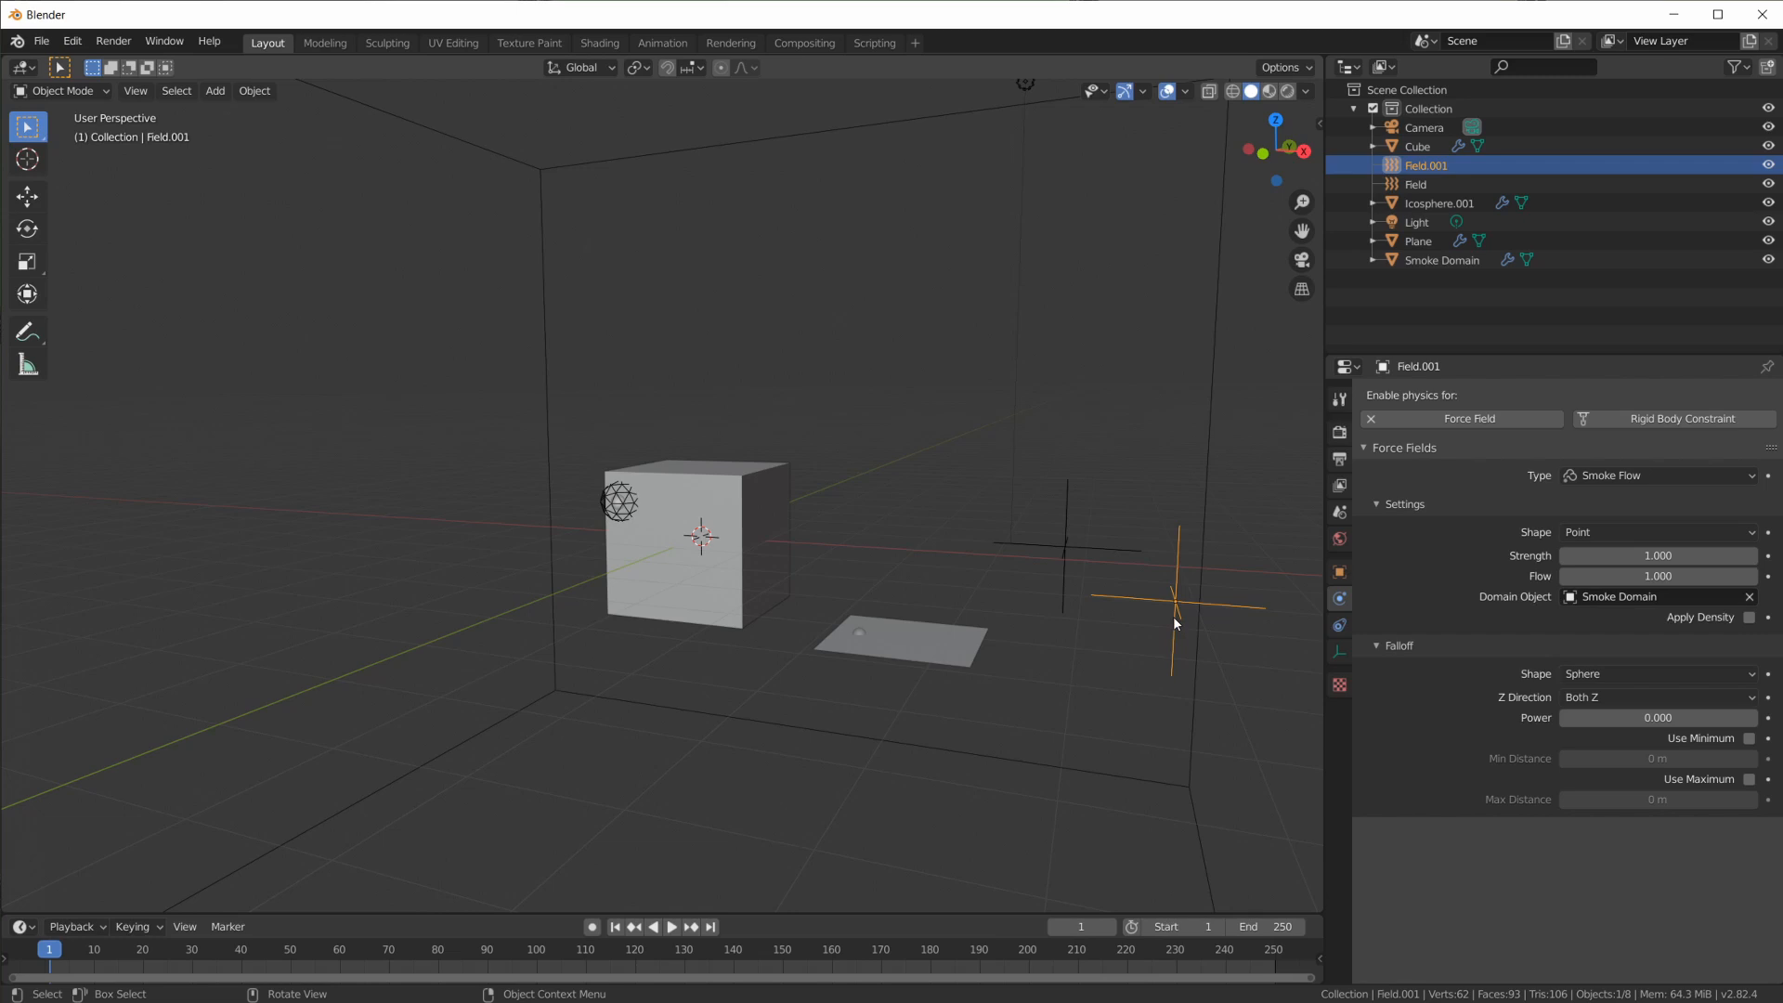
pyautogui.moveTo(1177, 632)
pyautogui.mouseDown(button='middle')
pyautogui.moveTo(1185, 606)
pyautogui.moveTo(1189, 634)
pyautogui.mouseUp(button='middle')
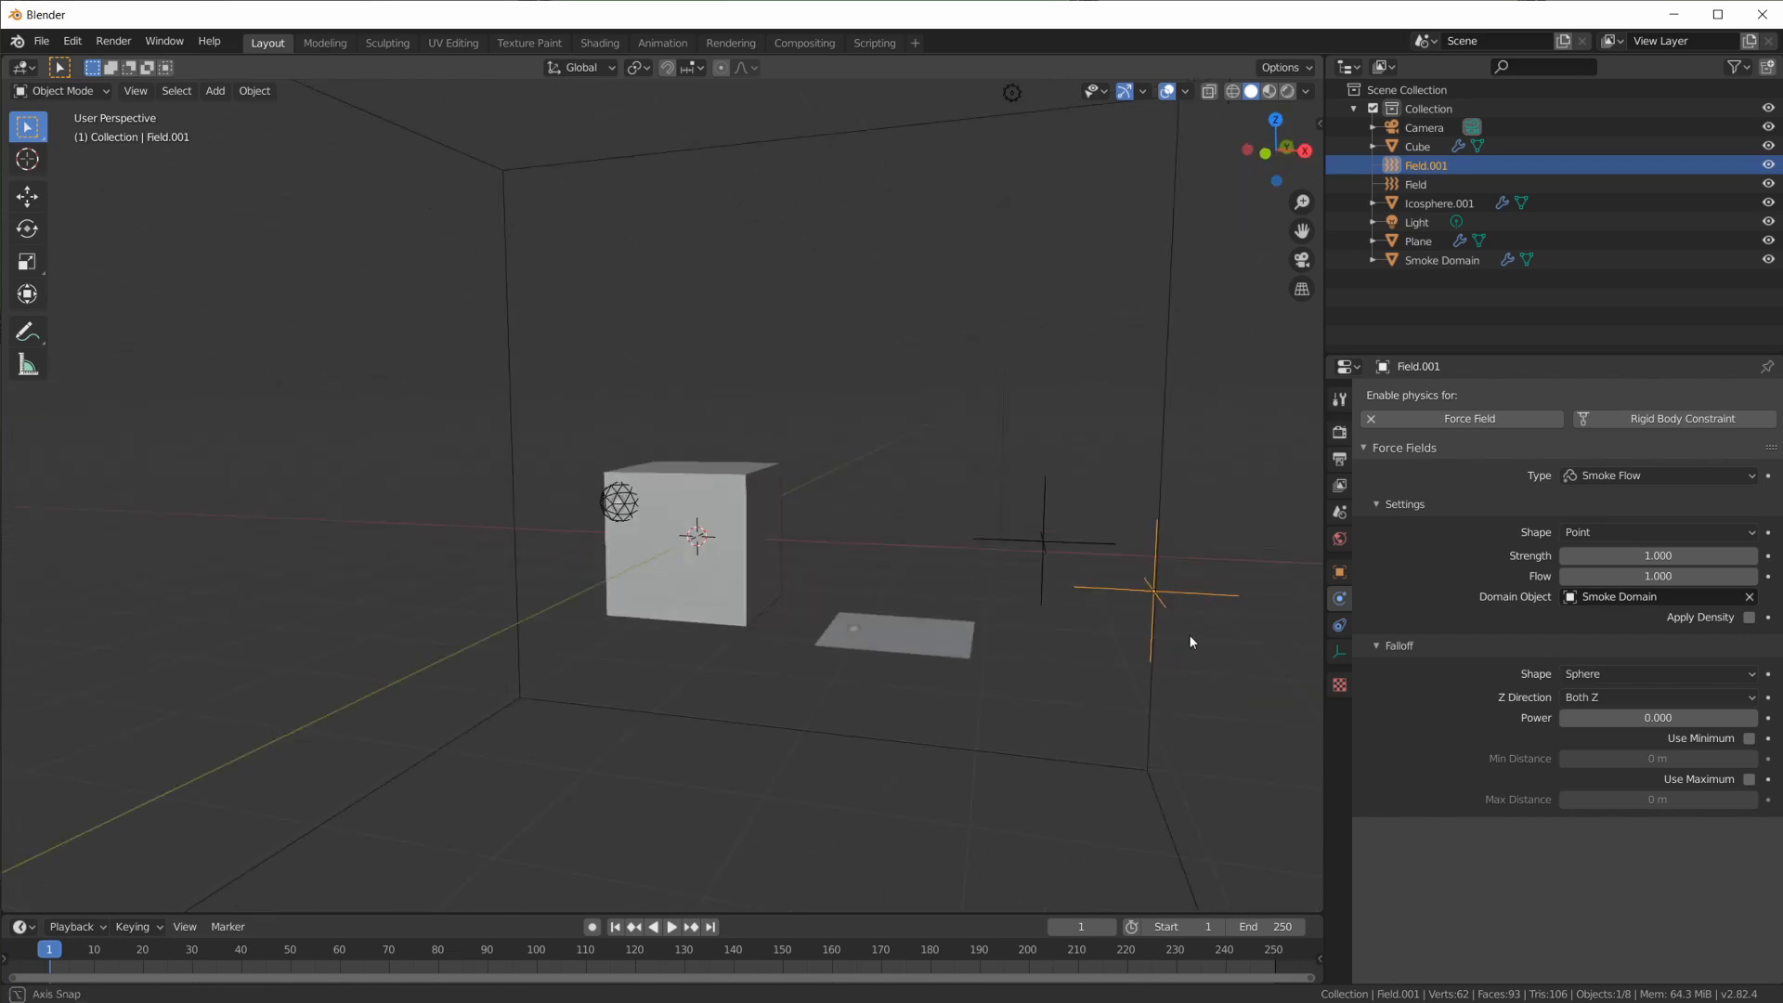
pyautogui.click(1165, 362)
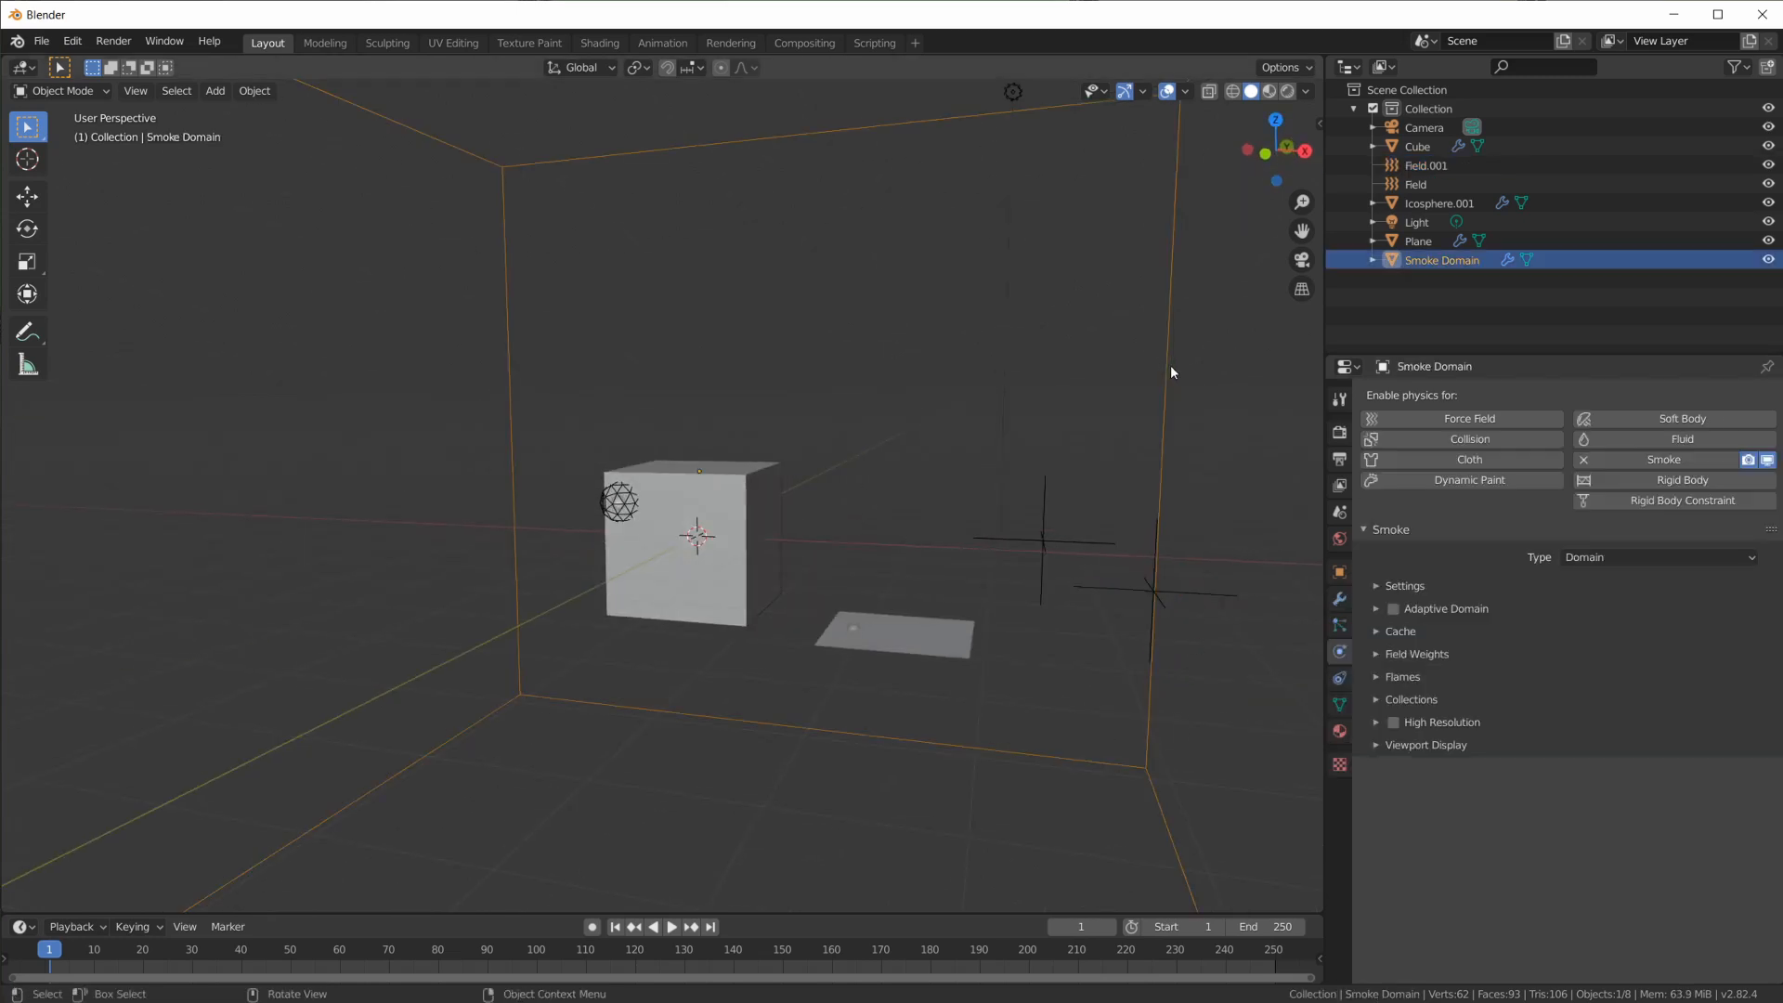
pyautogui.click(889, 624)
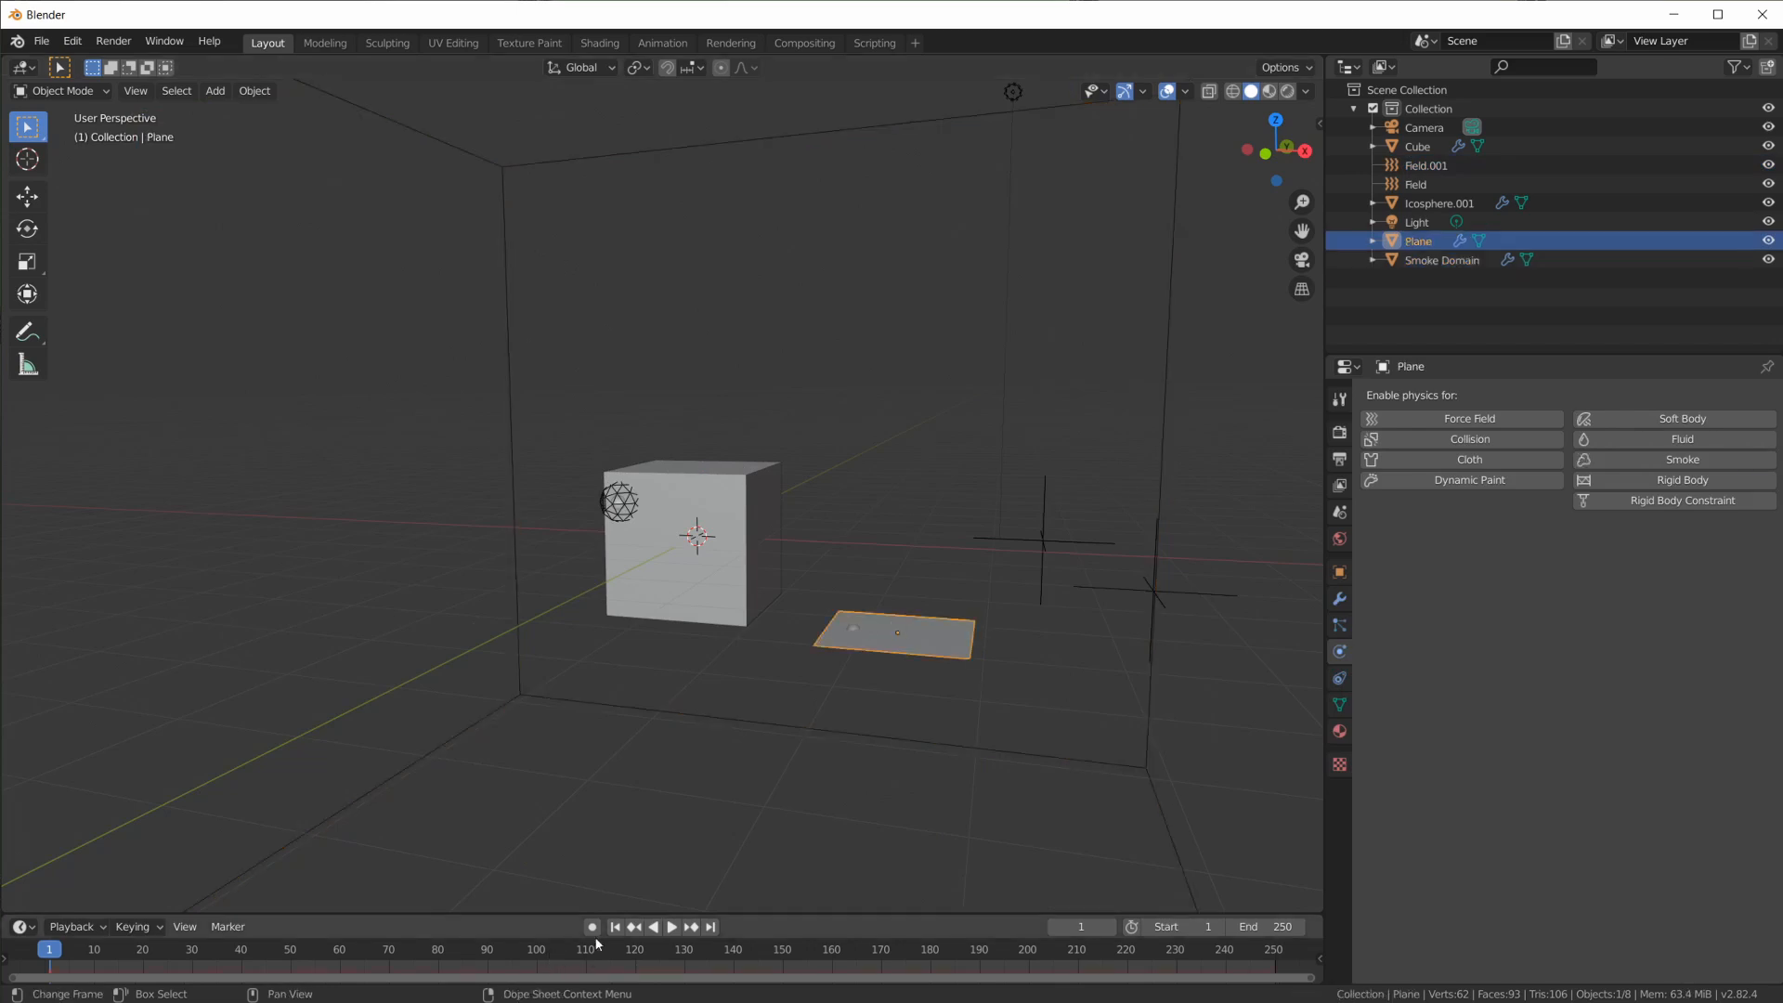
pyautogui.click(678, 929)
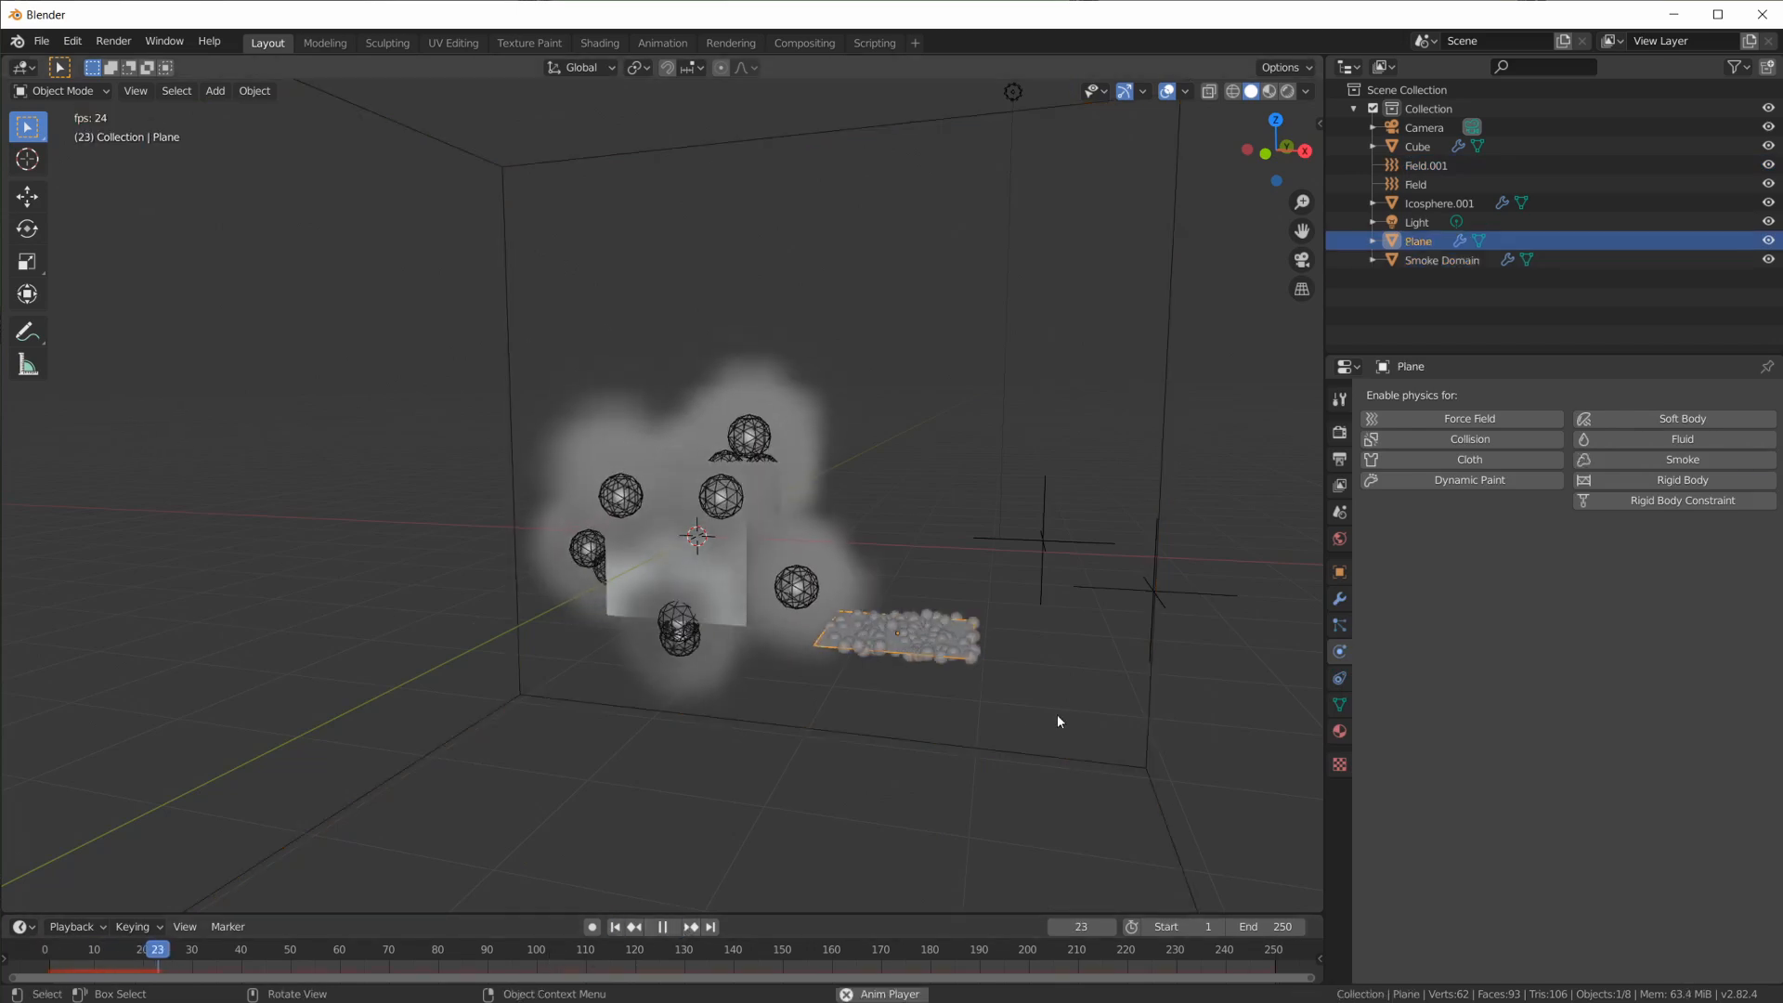
pyautogui.moveTo(1083, 738); pyautogui.dragTo(905, 677, button='middle')
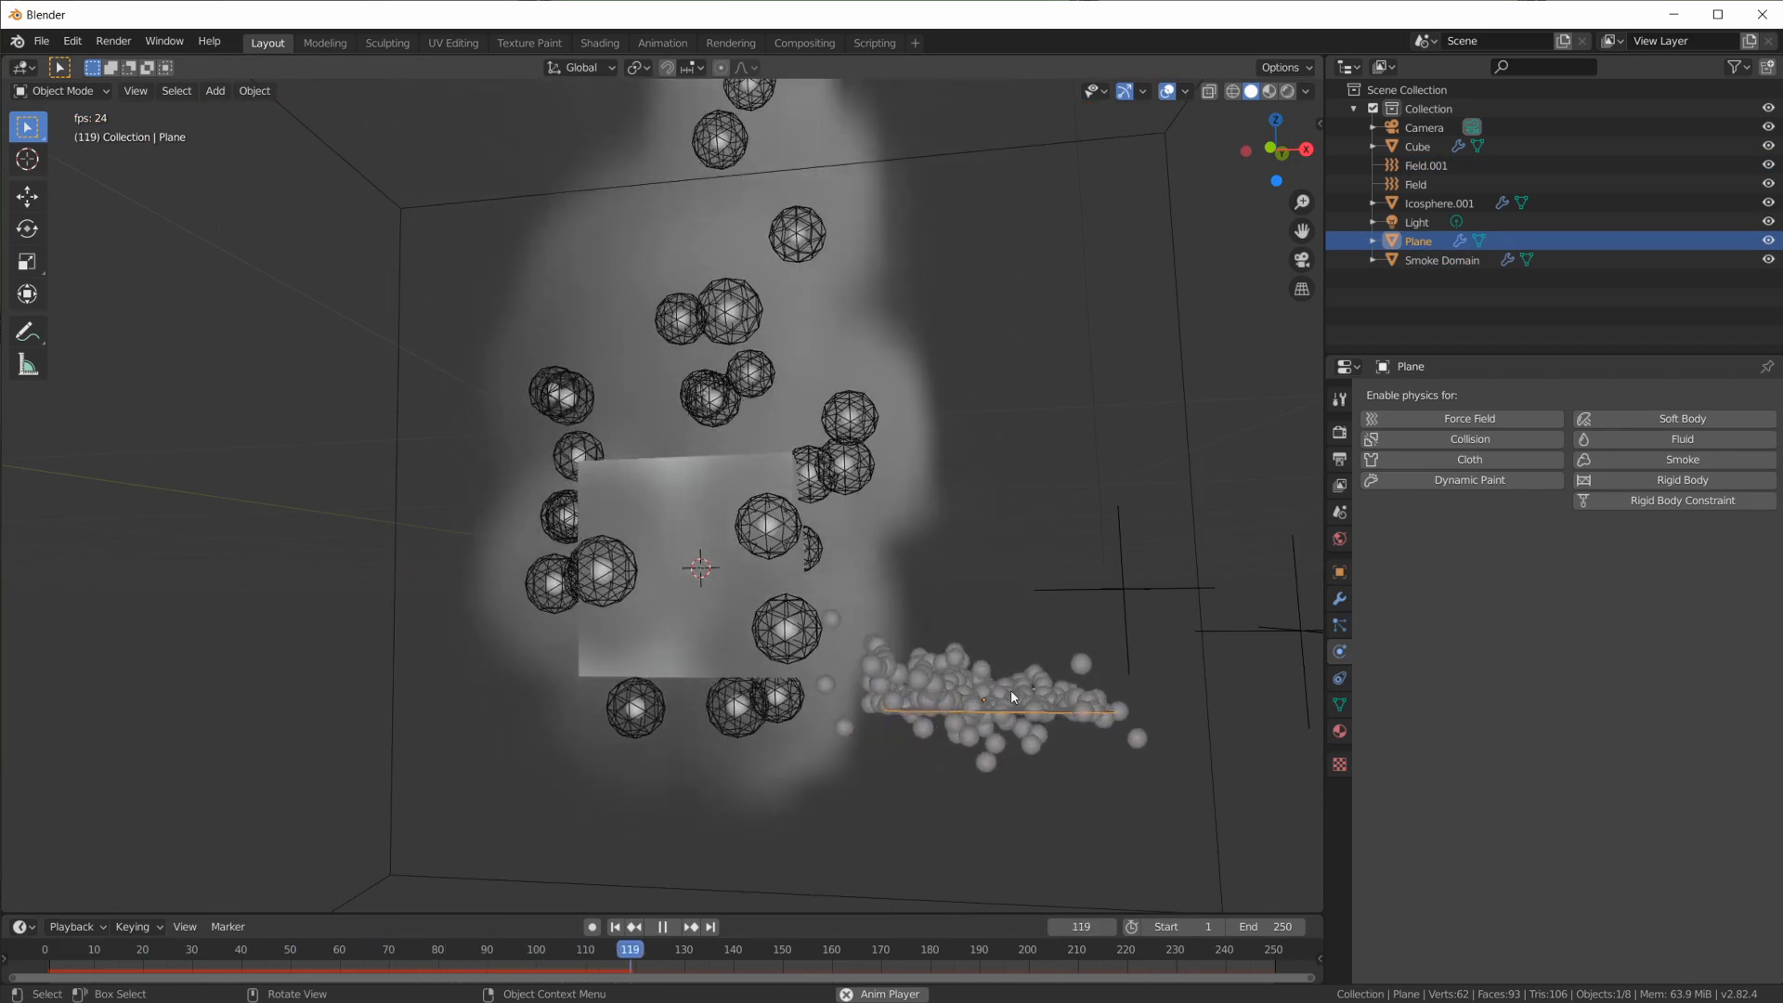
# Move the plane up beside the cube's top edge, closer to the rising smoke, during playback
pyautogui.press('g')
pyautogui.click(947, 510)
pyautogui.moveTo(947, 510)
pyautogui.mouseDown(button='middle')
pyautogui.moveTo(1038, 549)
pyautogui.moveTo(962, 516)
pyautogui.mouseUp(button='middle')
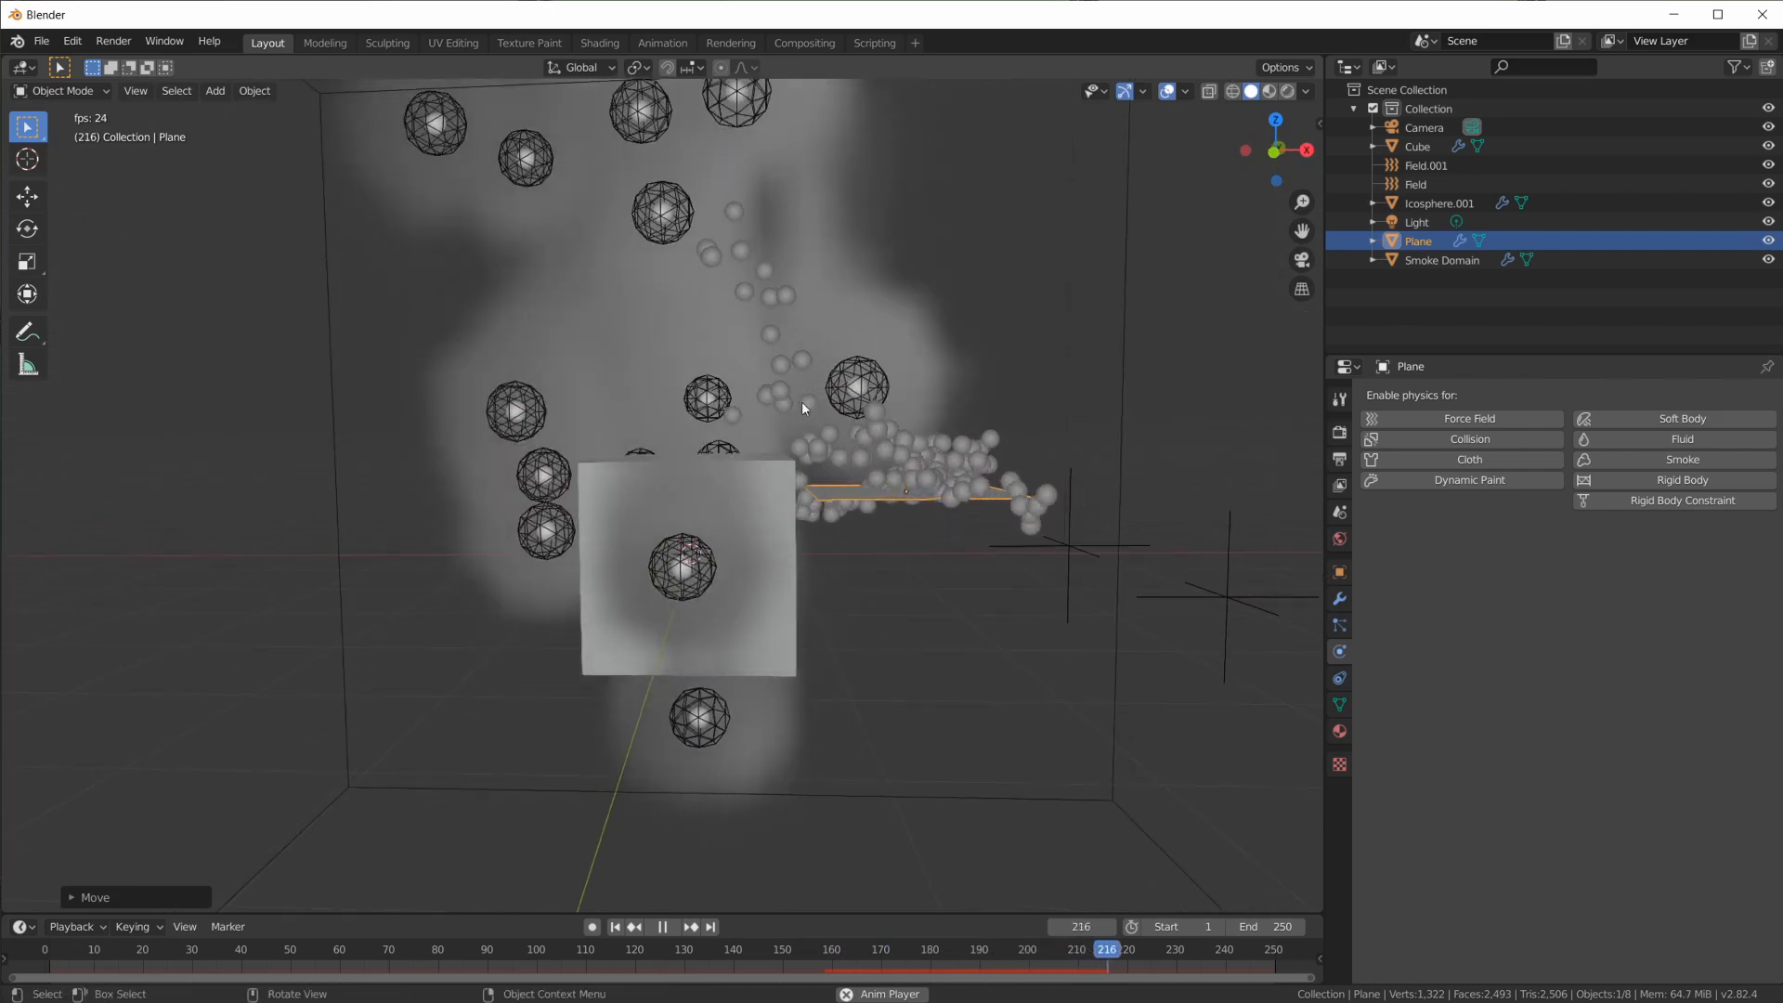
# Examine the plane's particles drifting into the rising smoke from several angles, and pause the playback
pyautogui.keyDown('shift'); pyautogui.moveTo(835, 340); pyautogui.dragTo(846, 465, button='middle'); pyautogui.keyUp('shift')
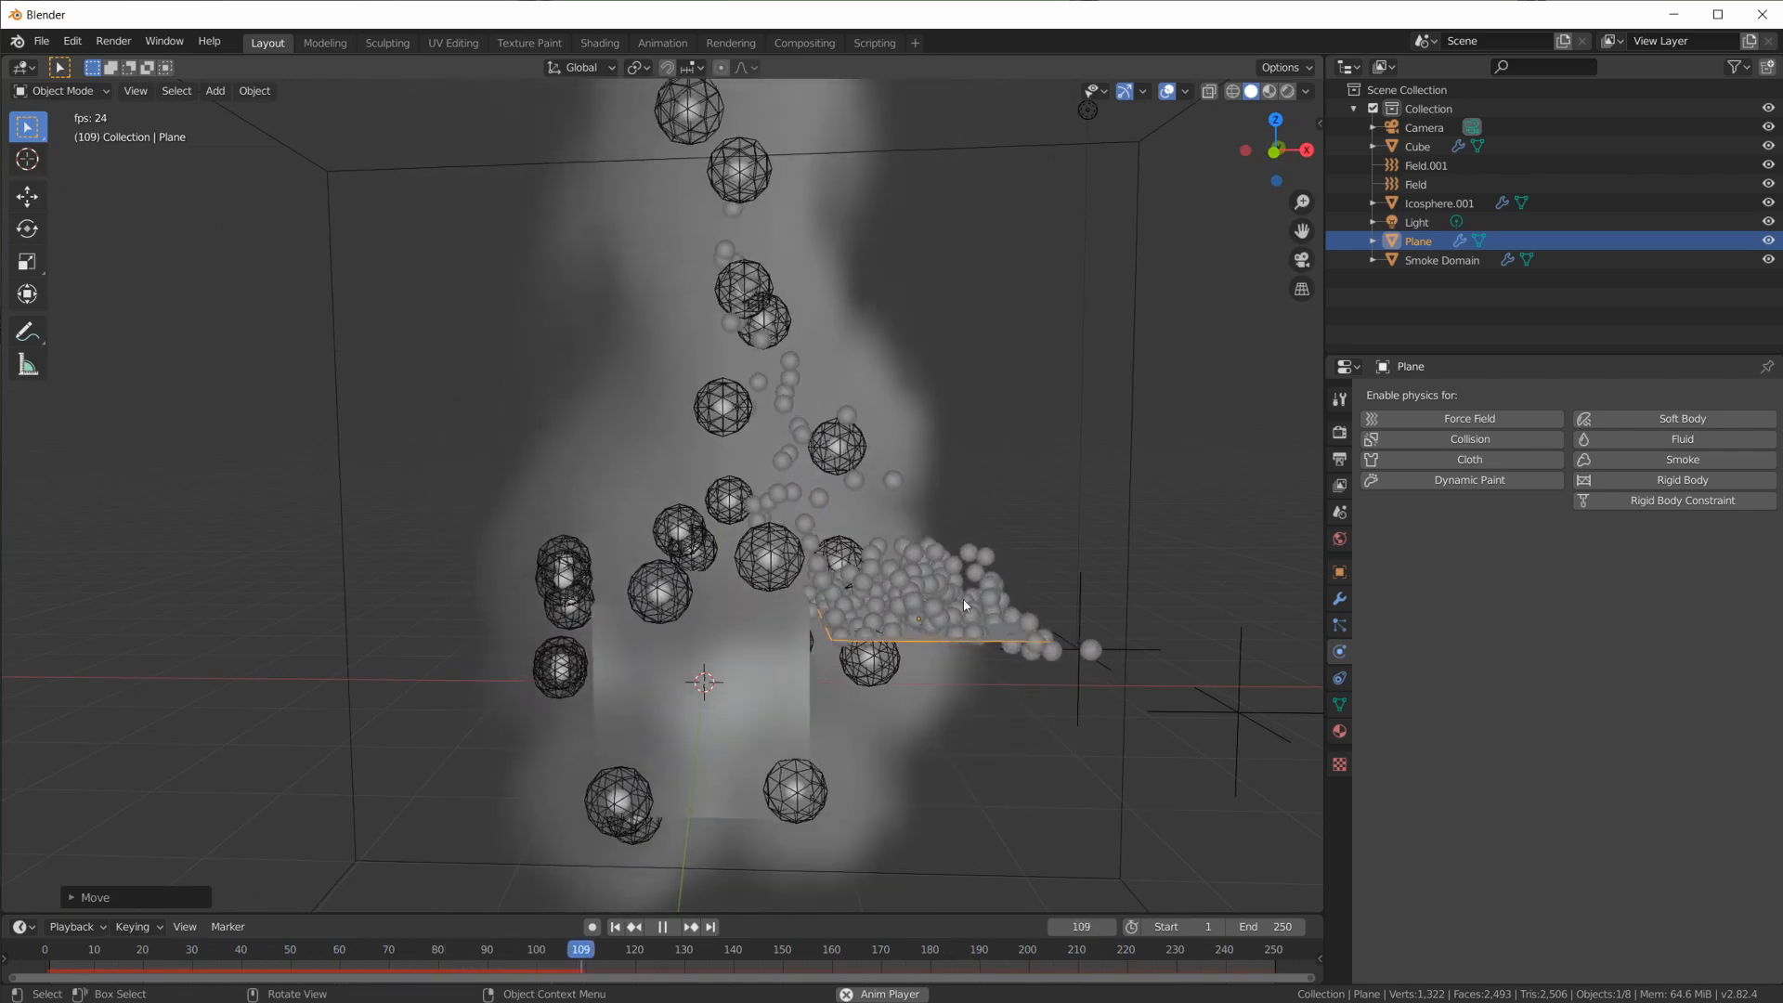
pyautogui.moveTo(1033, 607); pyautogui.dragTo(995, 643, button='middle')
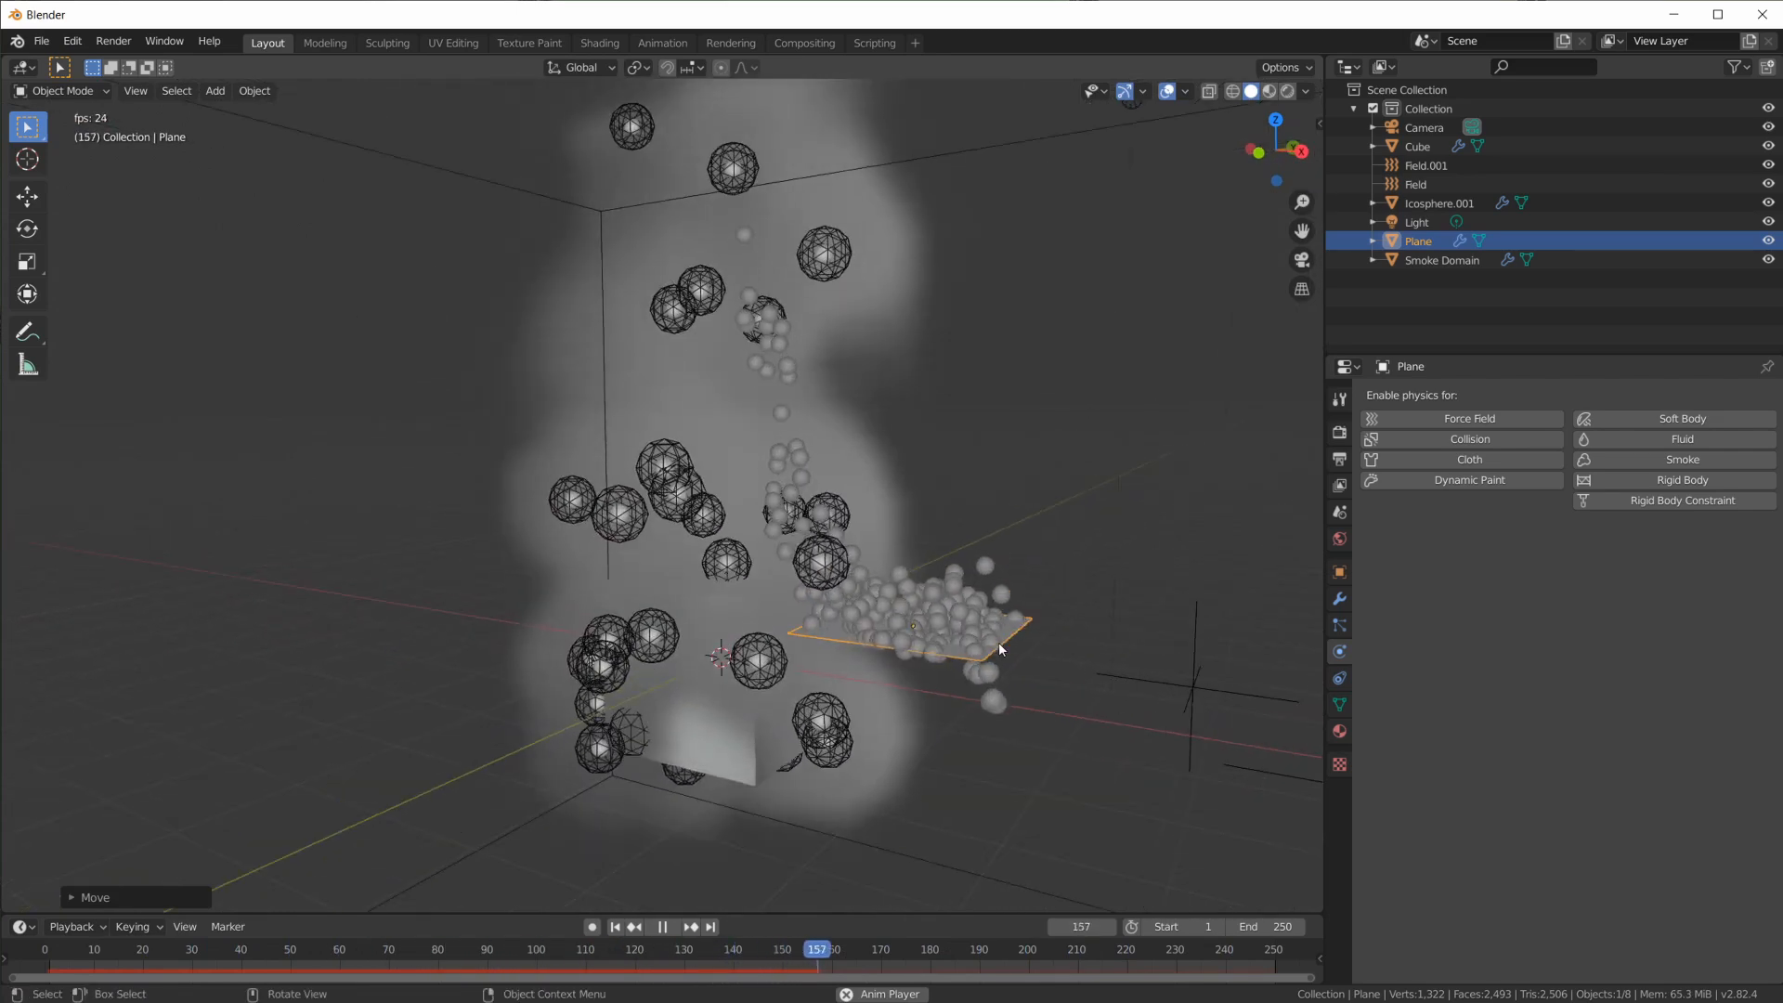
pyautogui.moveTo(936, 655); pyautogui.dragTo(1007, 689, button='middle')
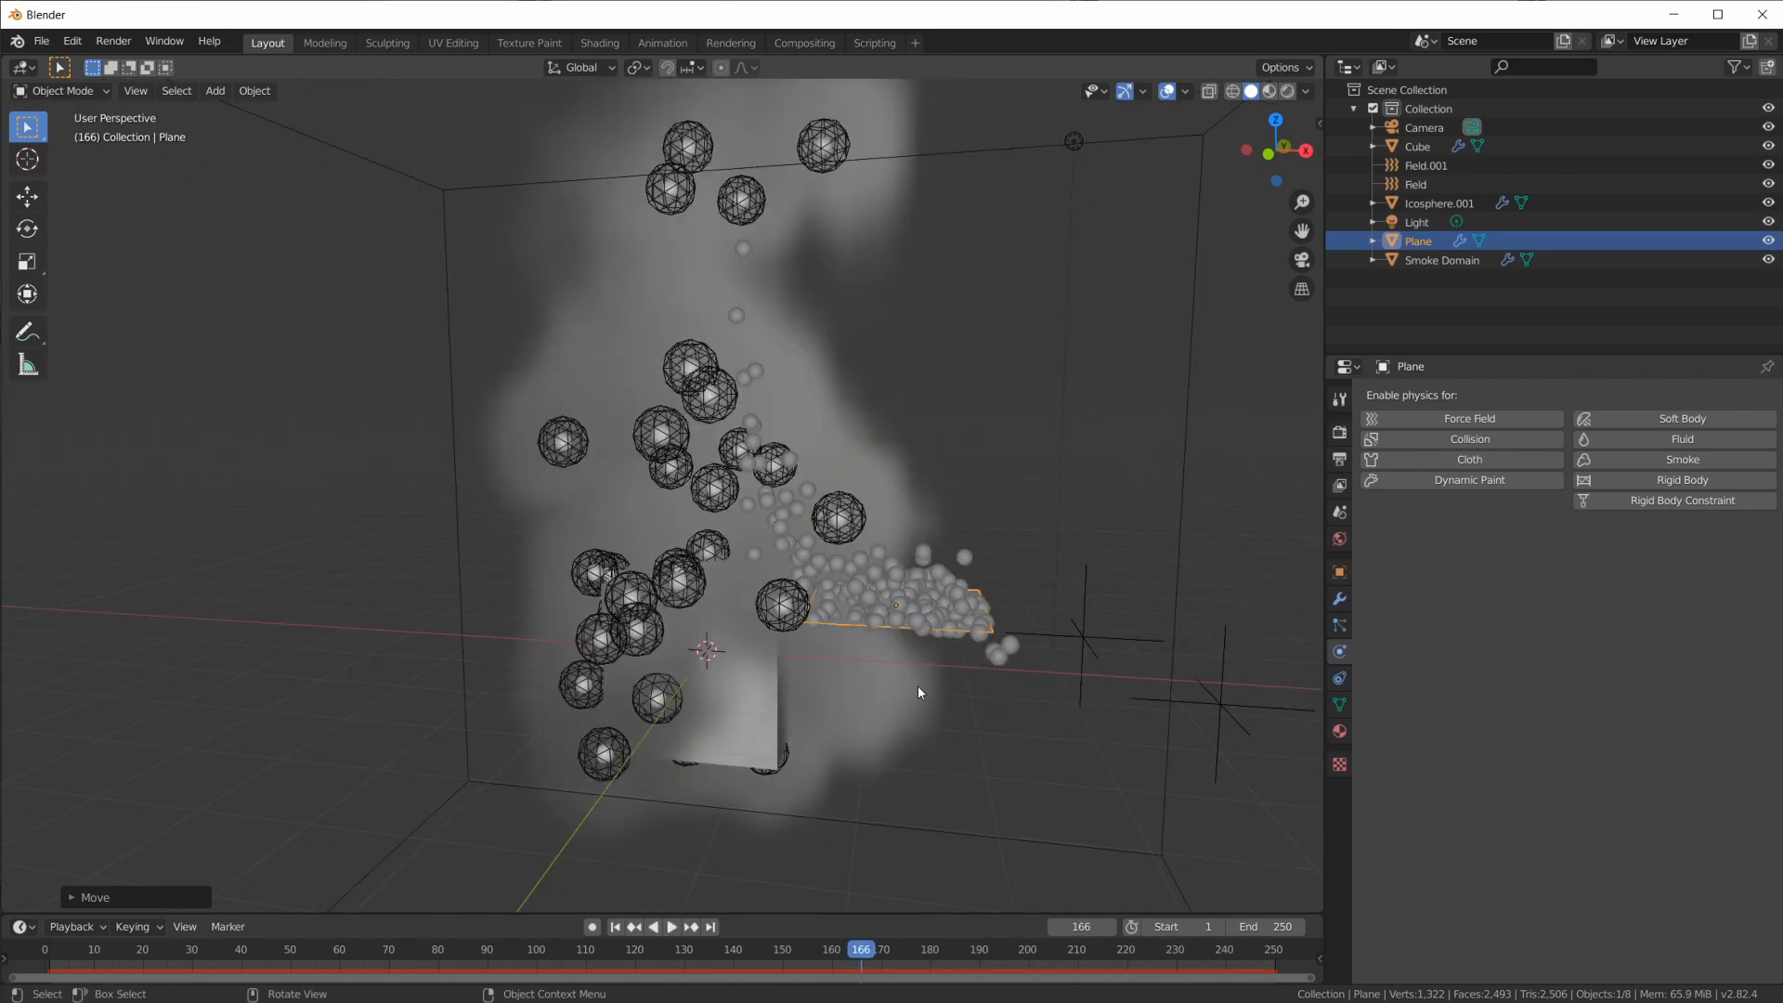
pyautogui.moveTo(918, 687)
pyautogui.mouseDown(button='middle')
pyautogui.moveTo(957, 661)
pyautogui.moveTo(938, 687)
pyautogui.mouseUp(button='middle')
# Inspect the Turbulence field, the Smoke Flow field, the icosphere emitters and the plane to review which forces act on which particles
pyautogui.click(1037, 615)
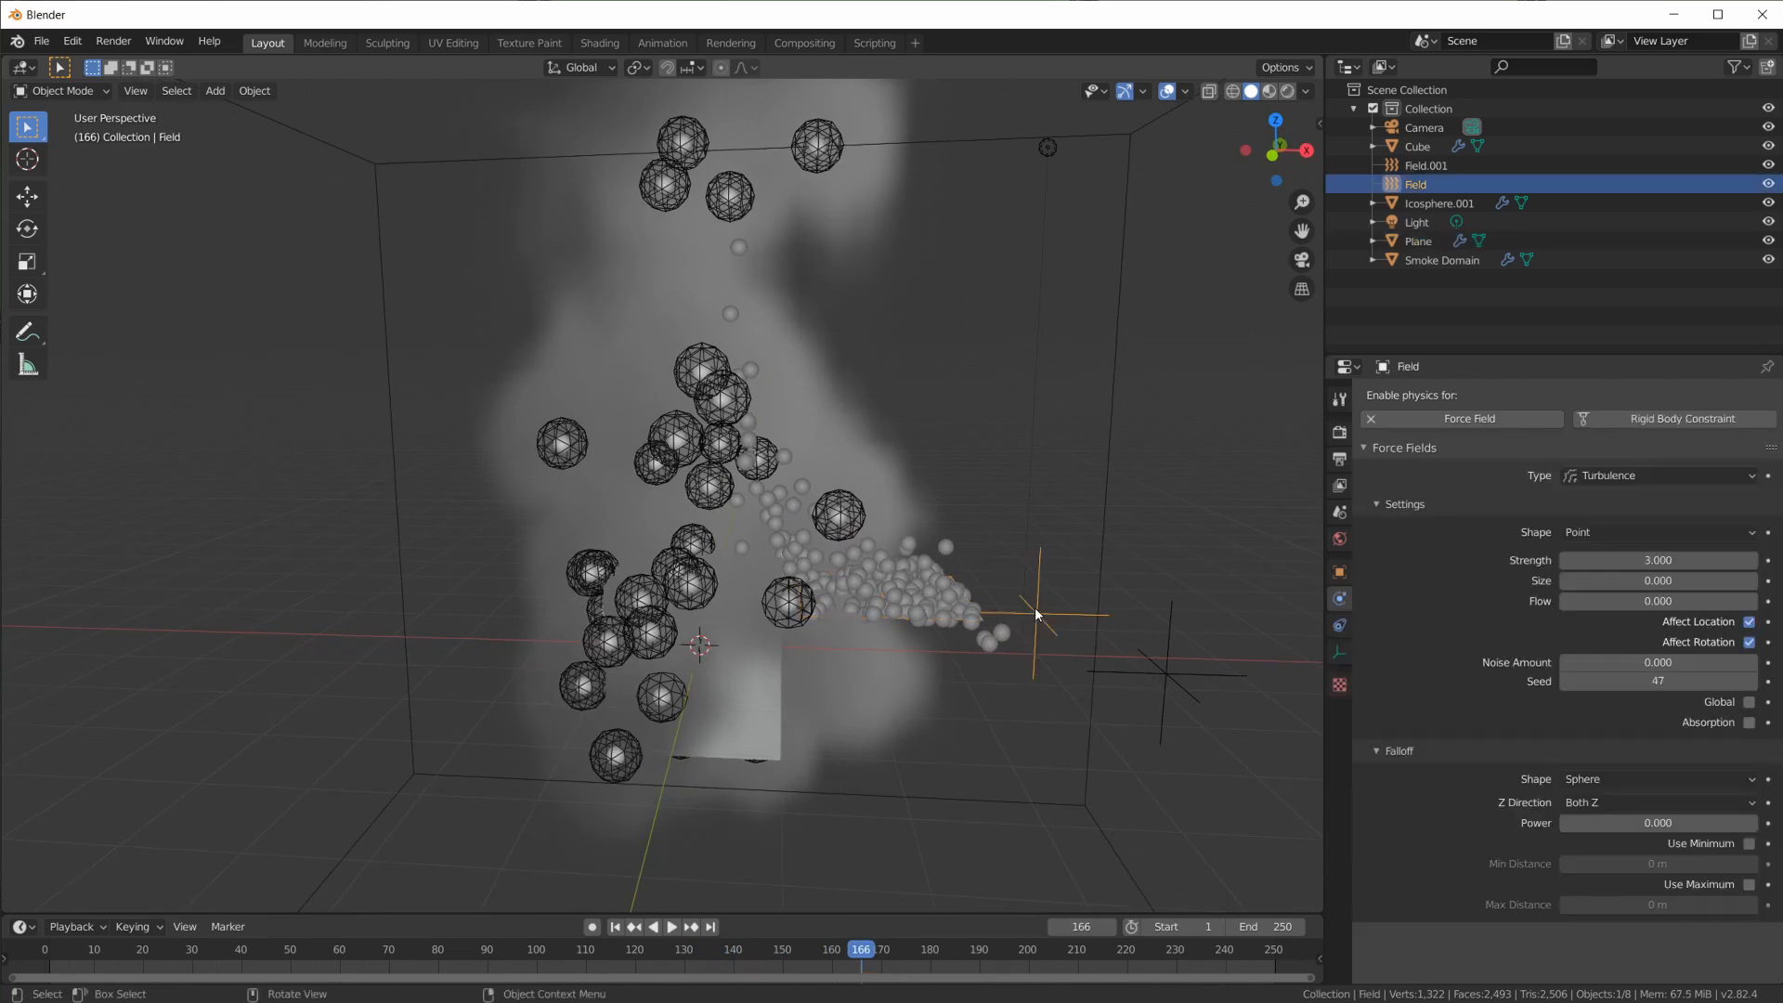
pyautogui.click(1166, 679)
pyautogui.scroll(-3, 1109, 708)
pyautogui.moveTo(1113, 679)
pyautogui.mouseDown(button='middle')
pyautogui.moveTo(1030, 691)
pyautogui.moveTo(1107, 679)
pyautogui.mouseUp(button='middle')
pyautogui.scroll(3, 834, 634)
pyautogui.scroll(2, 823, 613)
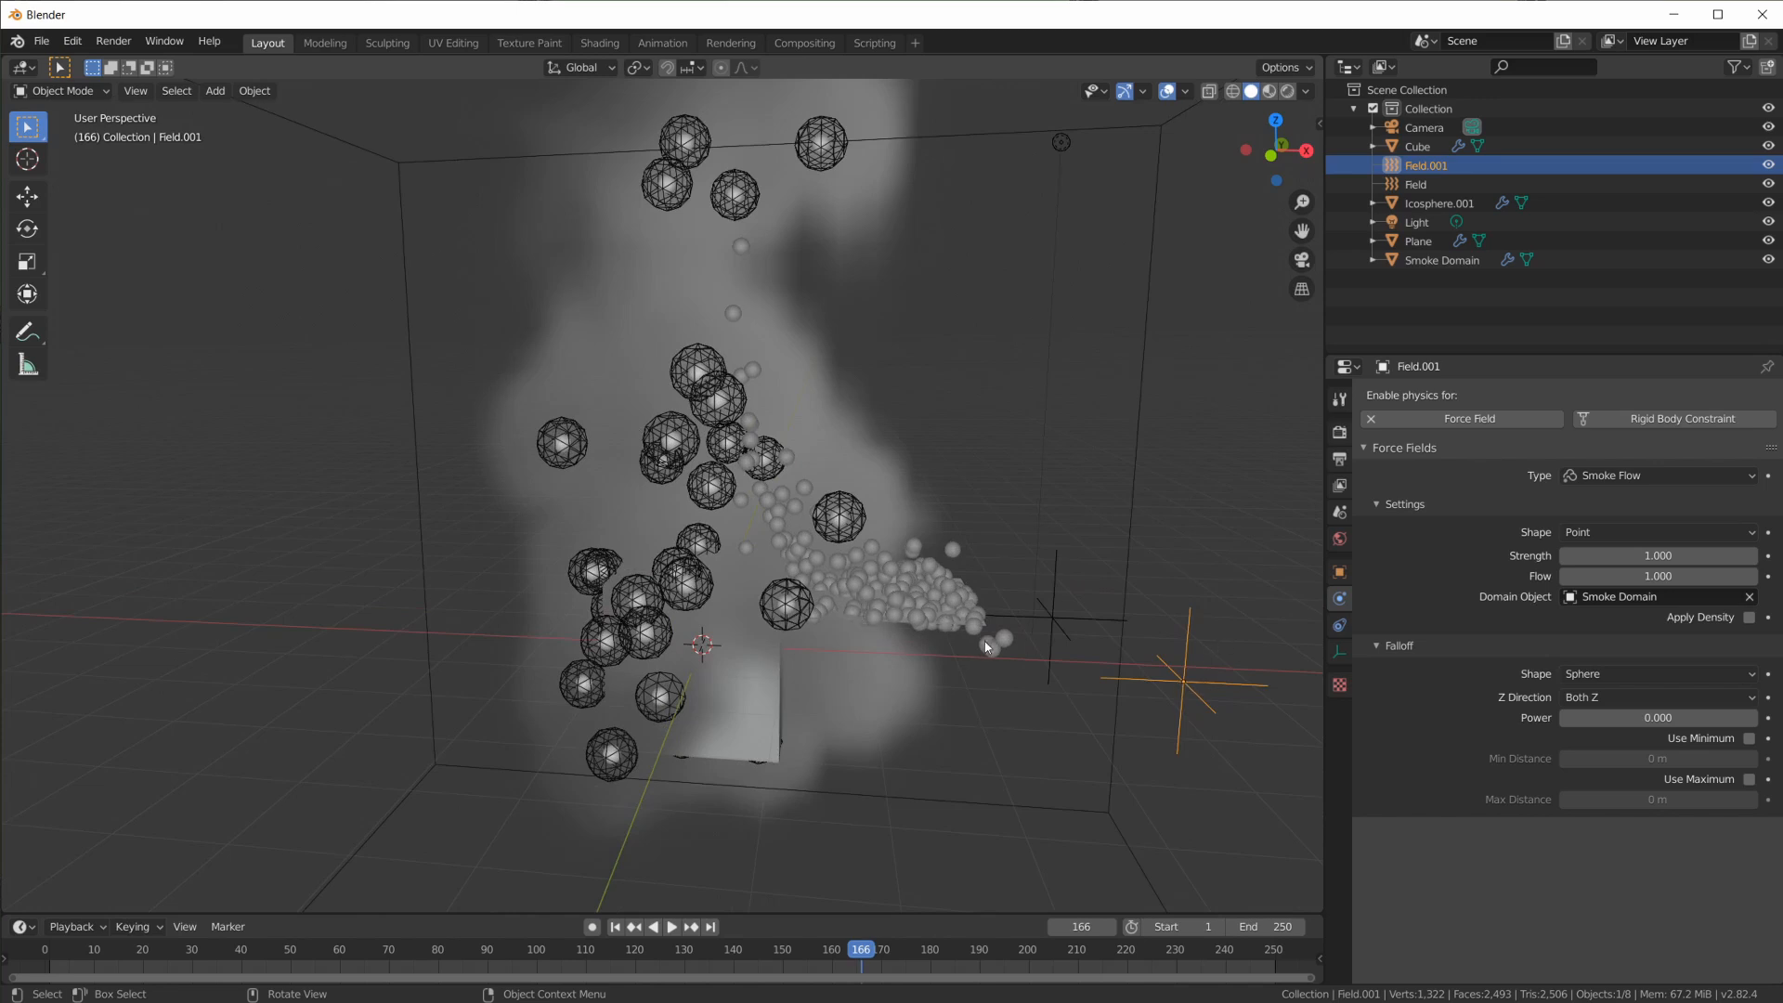
pyautogui.moveTo(860, 611); pyautogui.dragTo(991, 615, button='middle')
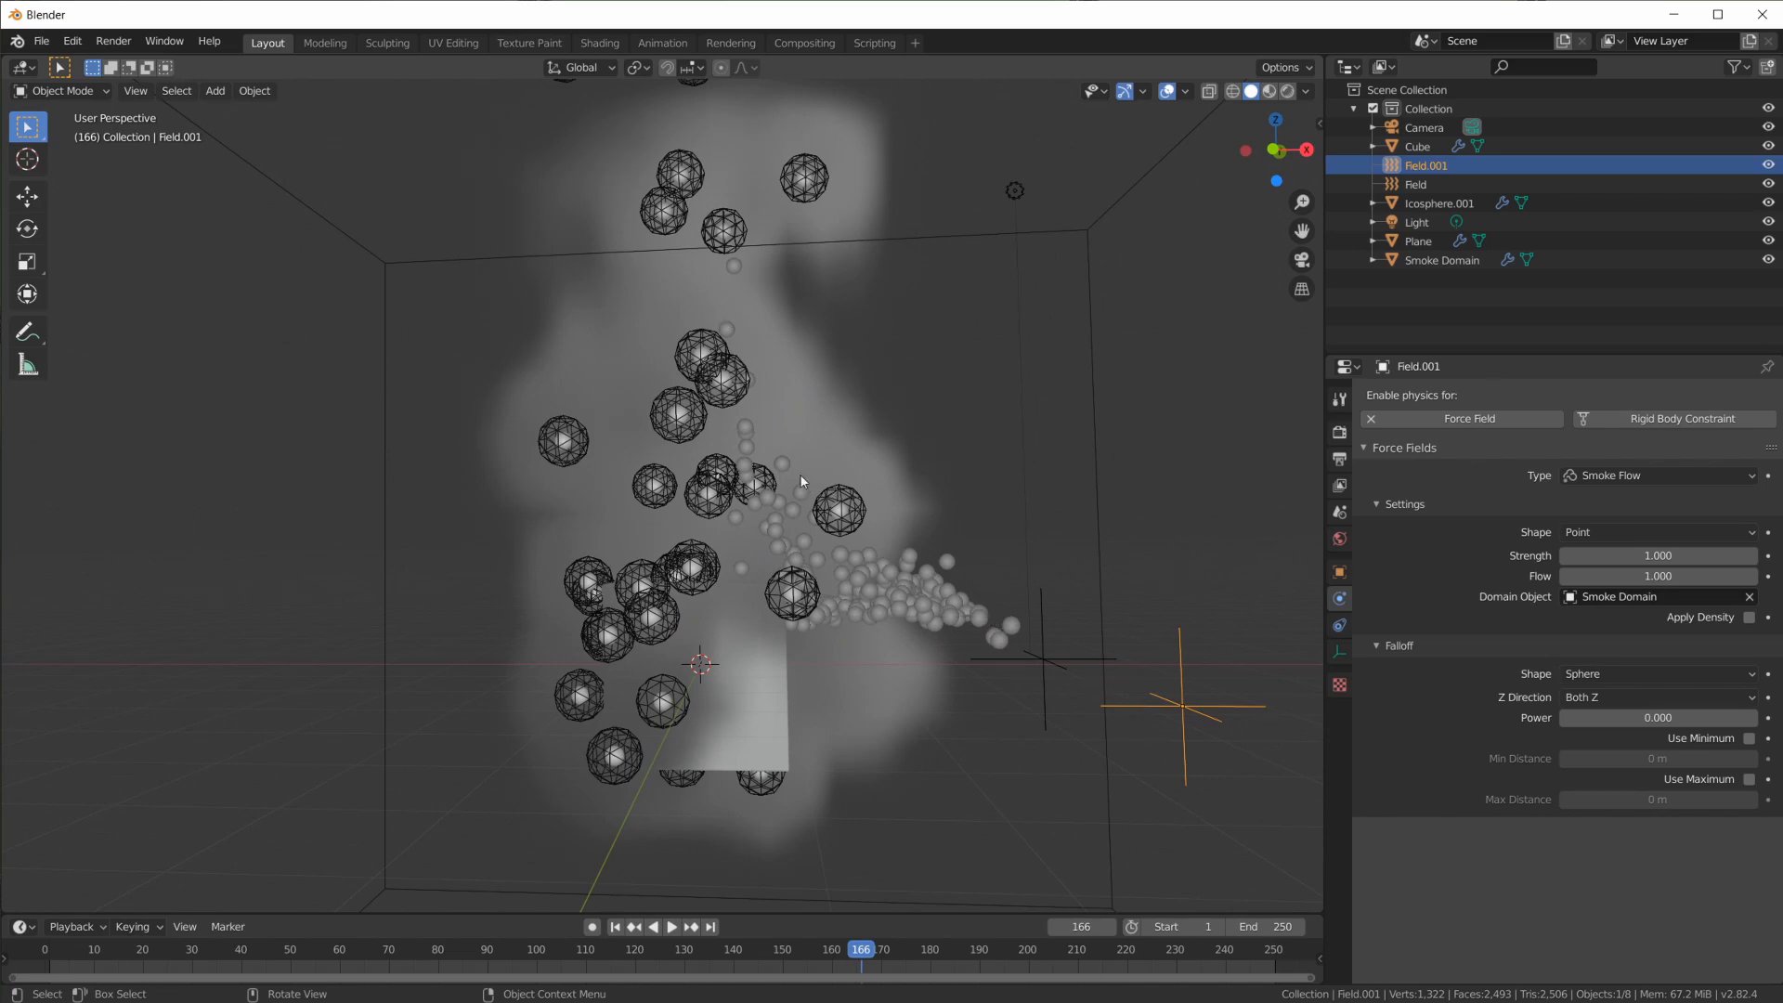
pyautogui.moveTo(814, 537); pyautogui.dragTo(817, 138, button='middle')
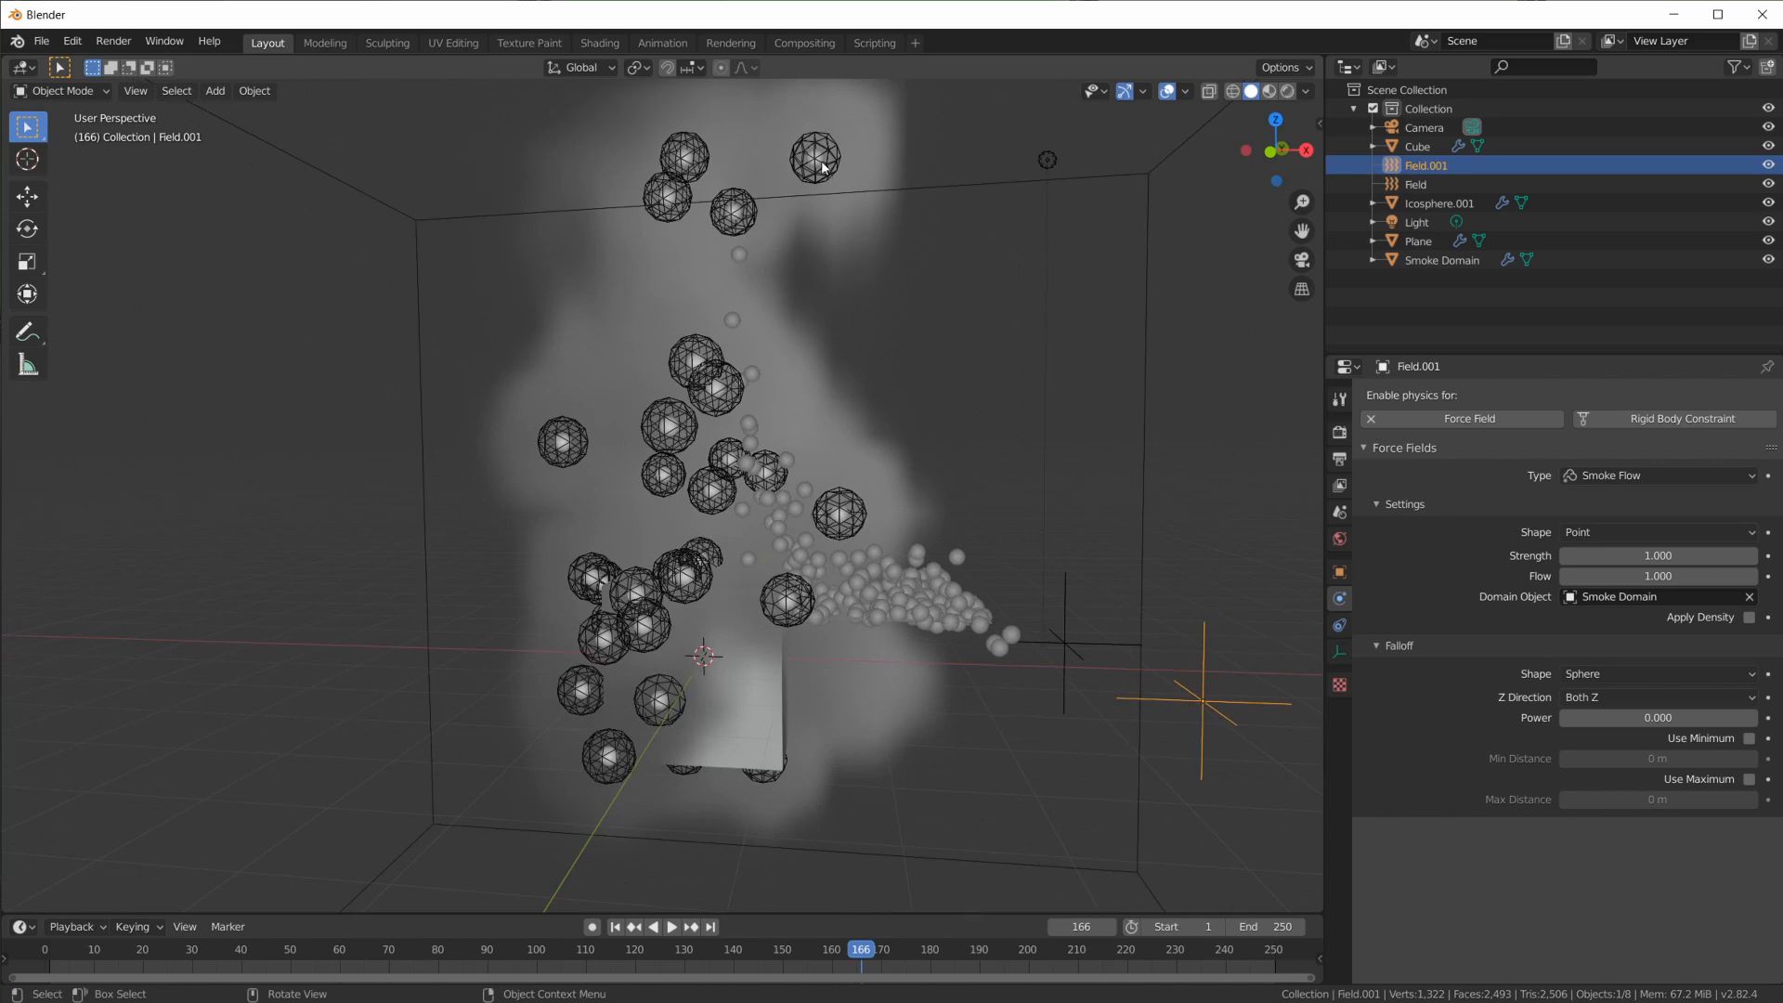
pyautogui.click(823, 168)
pyautogui.moveTo(925, 508); pyautogui.dragTo(936, 506, button='middle')
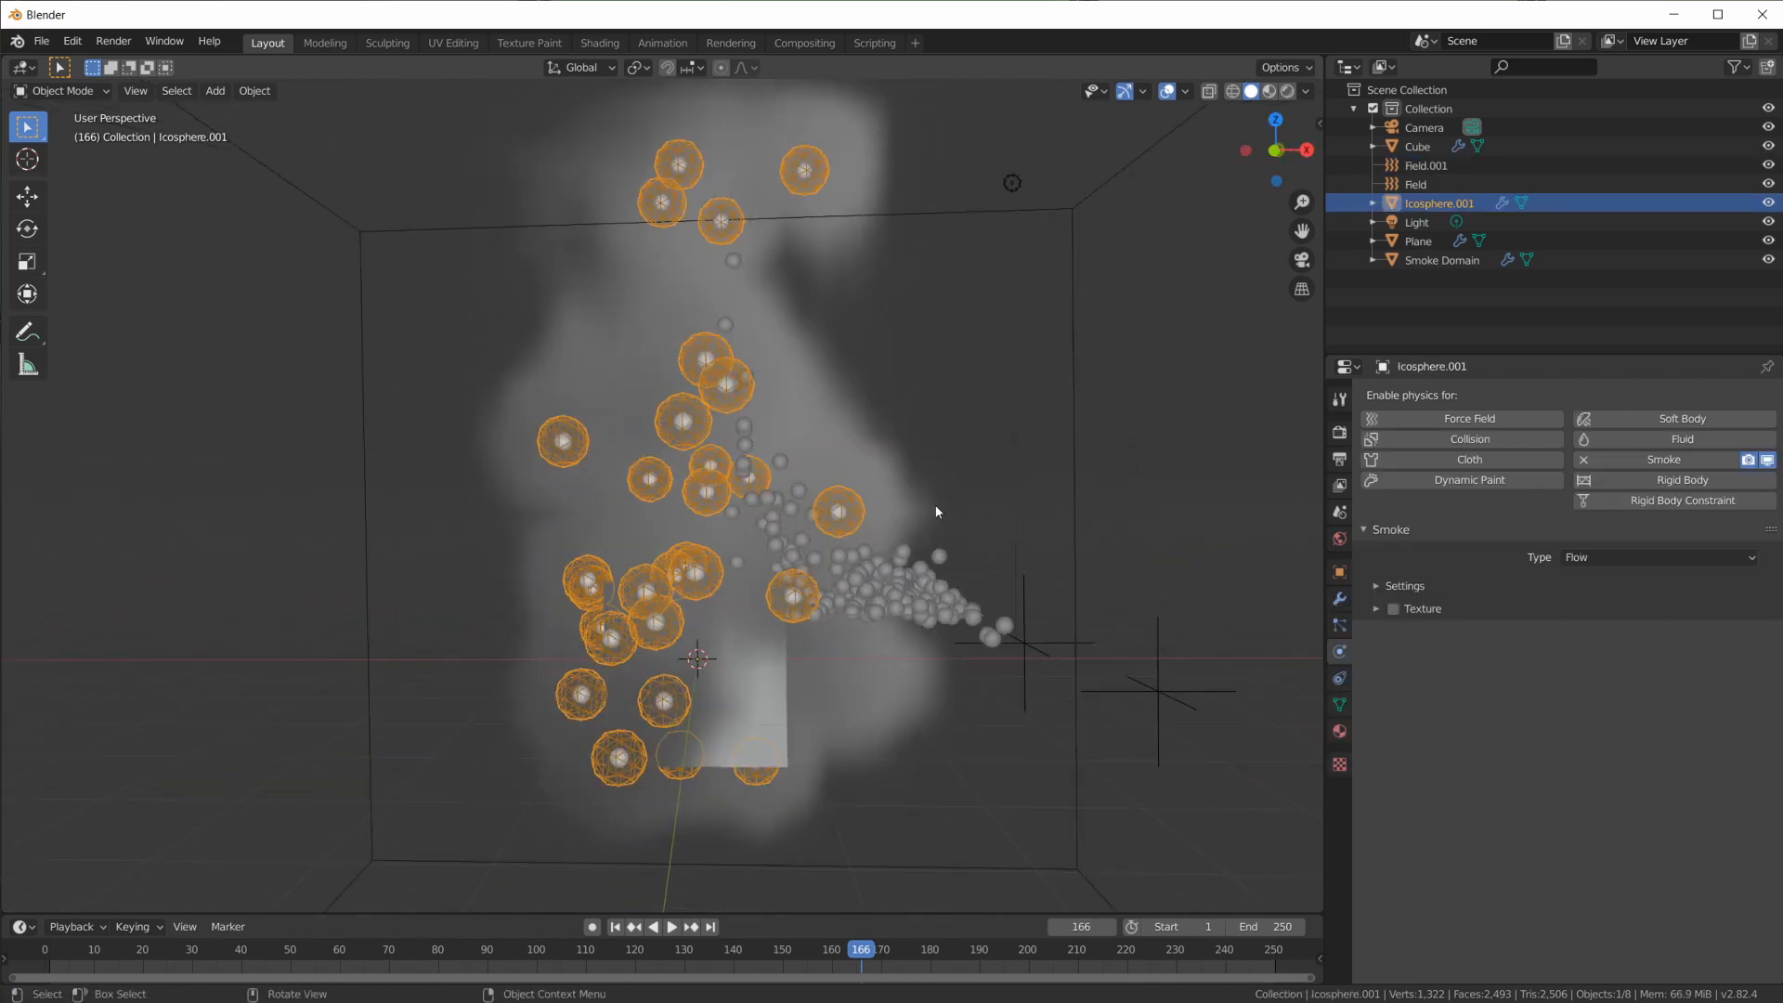
pyautogui.click(899, 602)
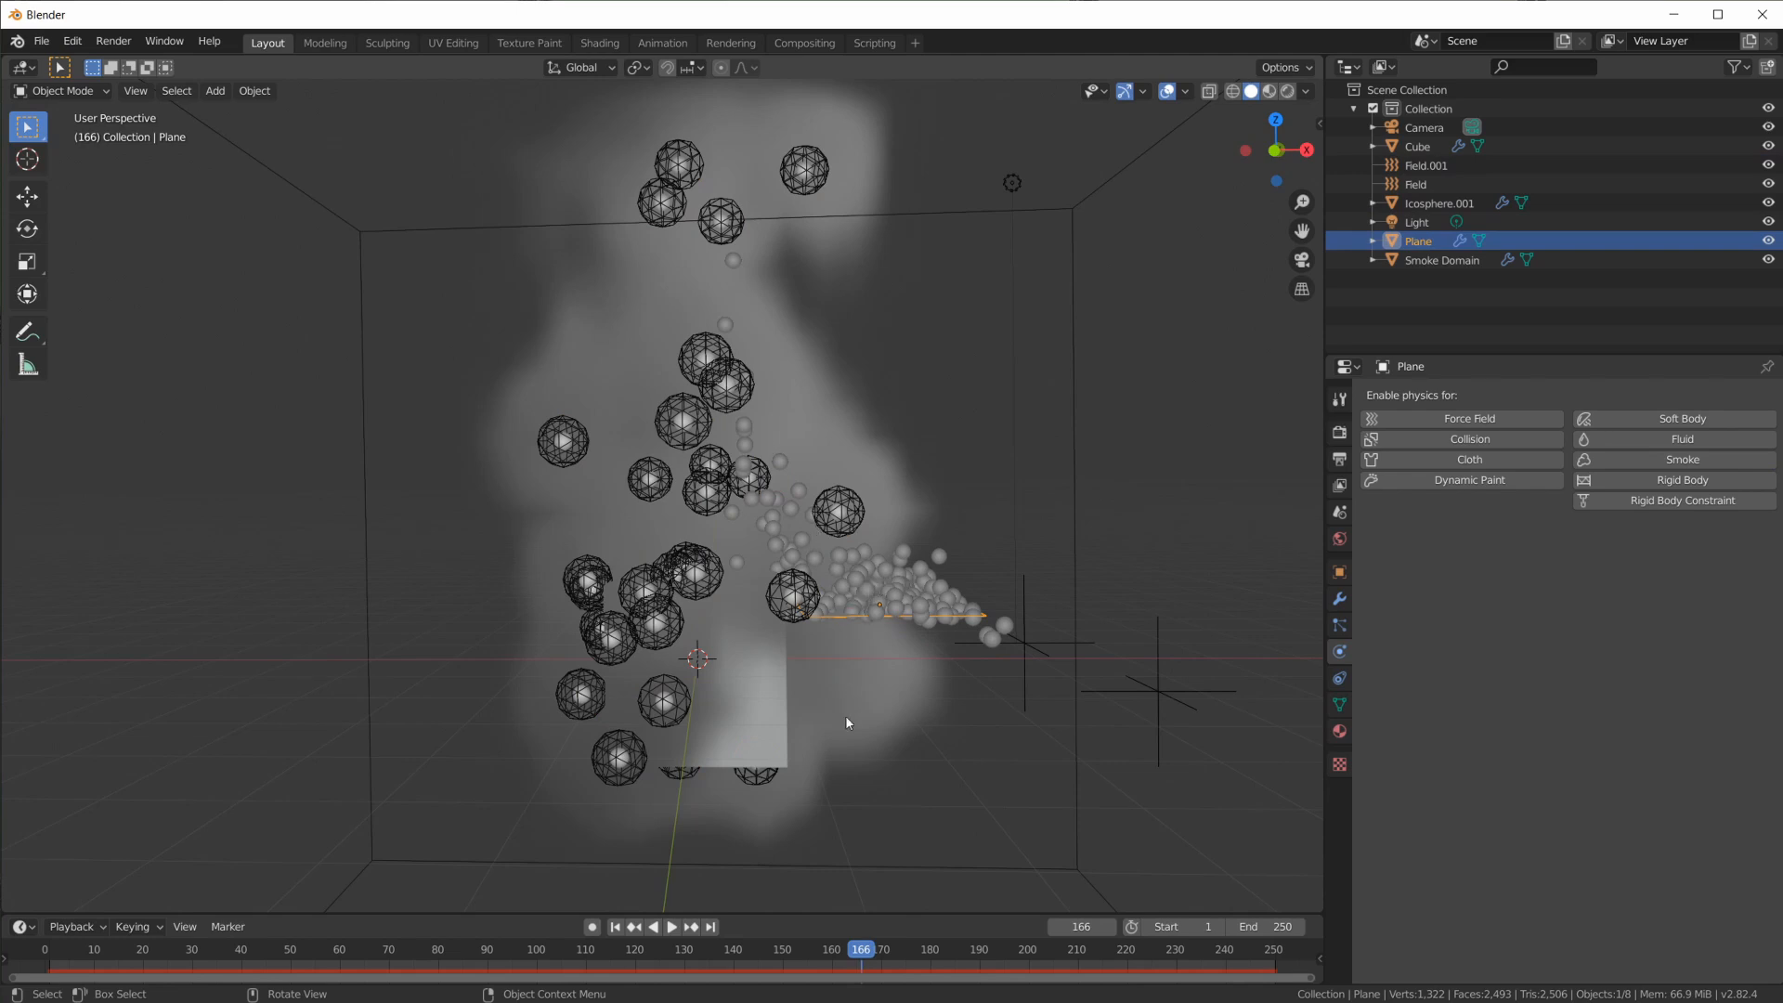
pyautogui.moveTo(986, 745); pyautogui.dragTo(984, 671, button='middle')
# Move the Turbulence force field into a new collection named forces1
pyautogui.click(1000, 633)
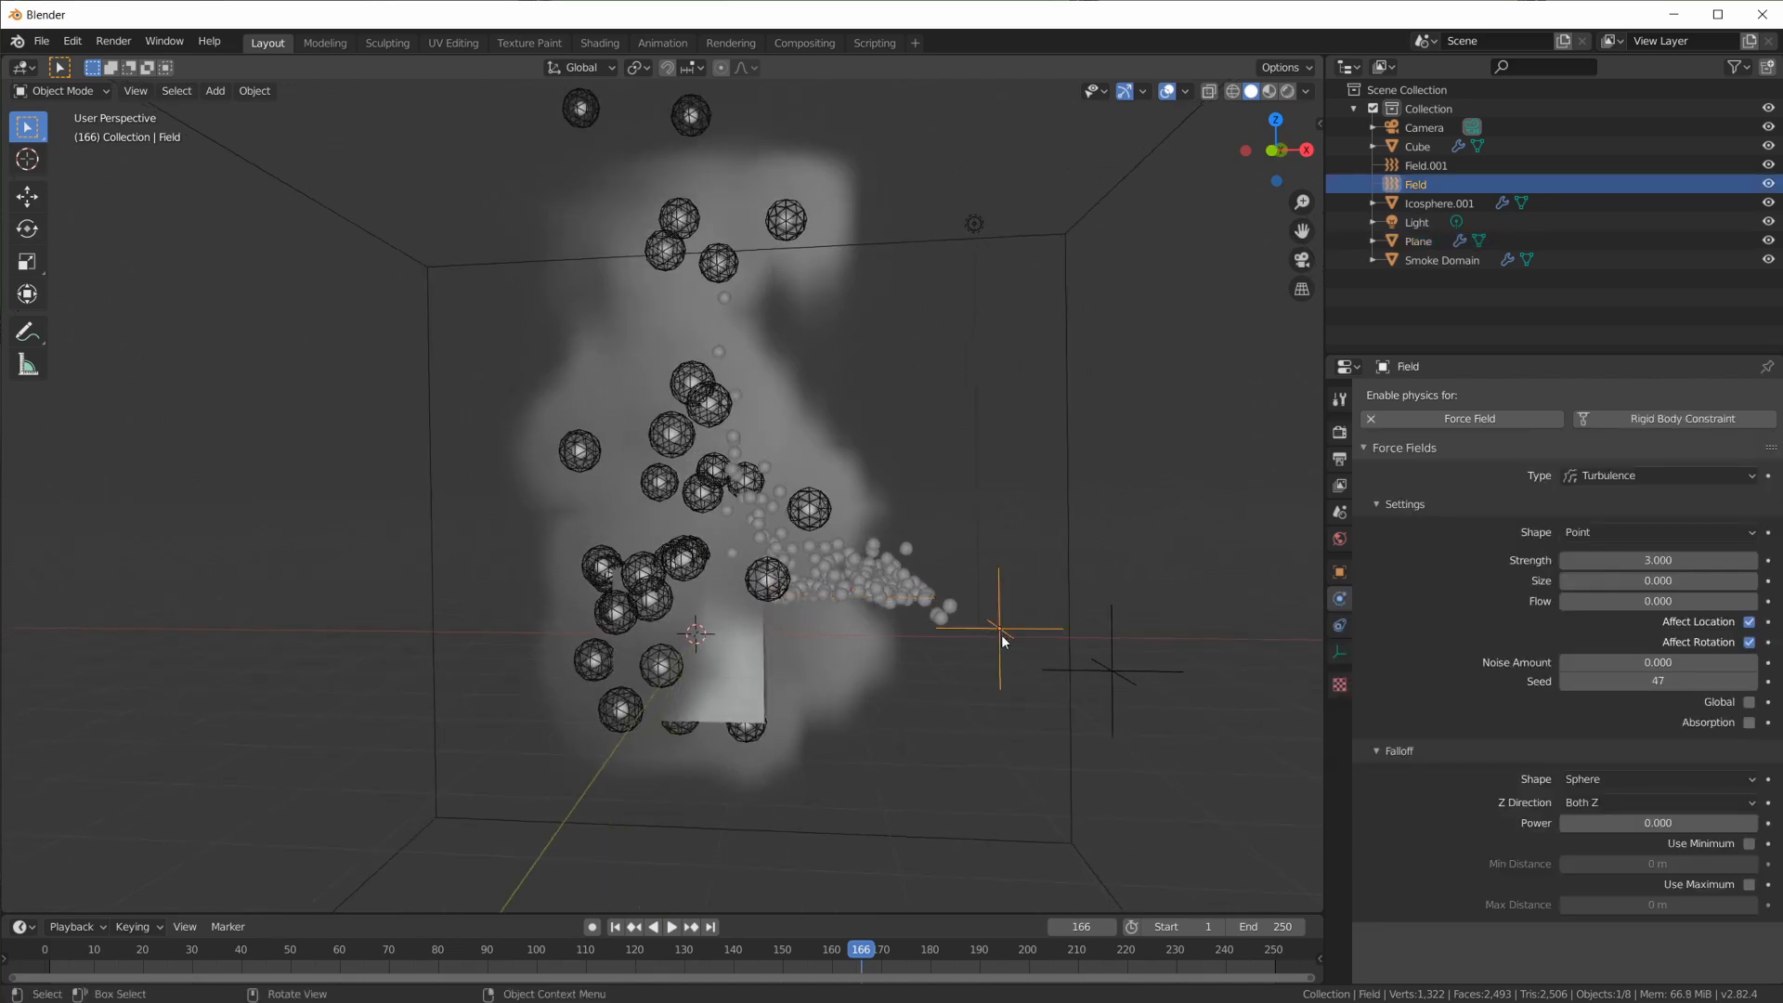
pyautogui.moveTo(1092, 654); pyautogui.dragTo(1066, 675, button='middle')
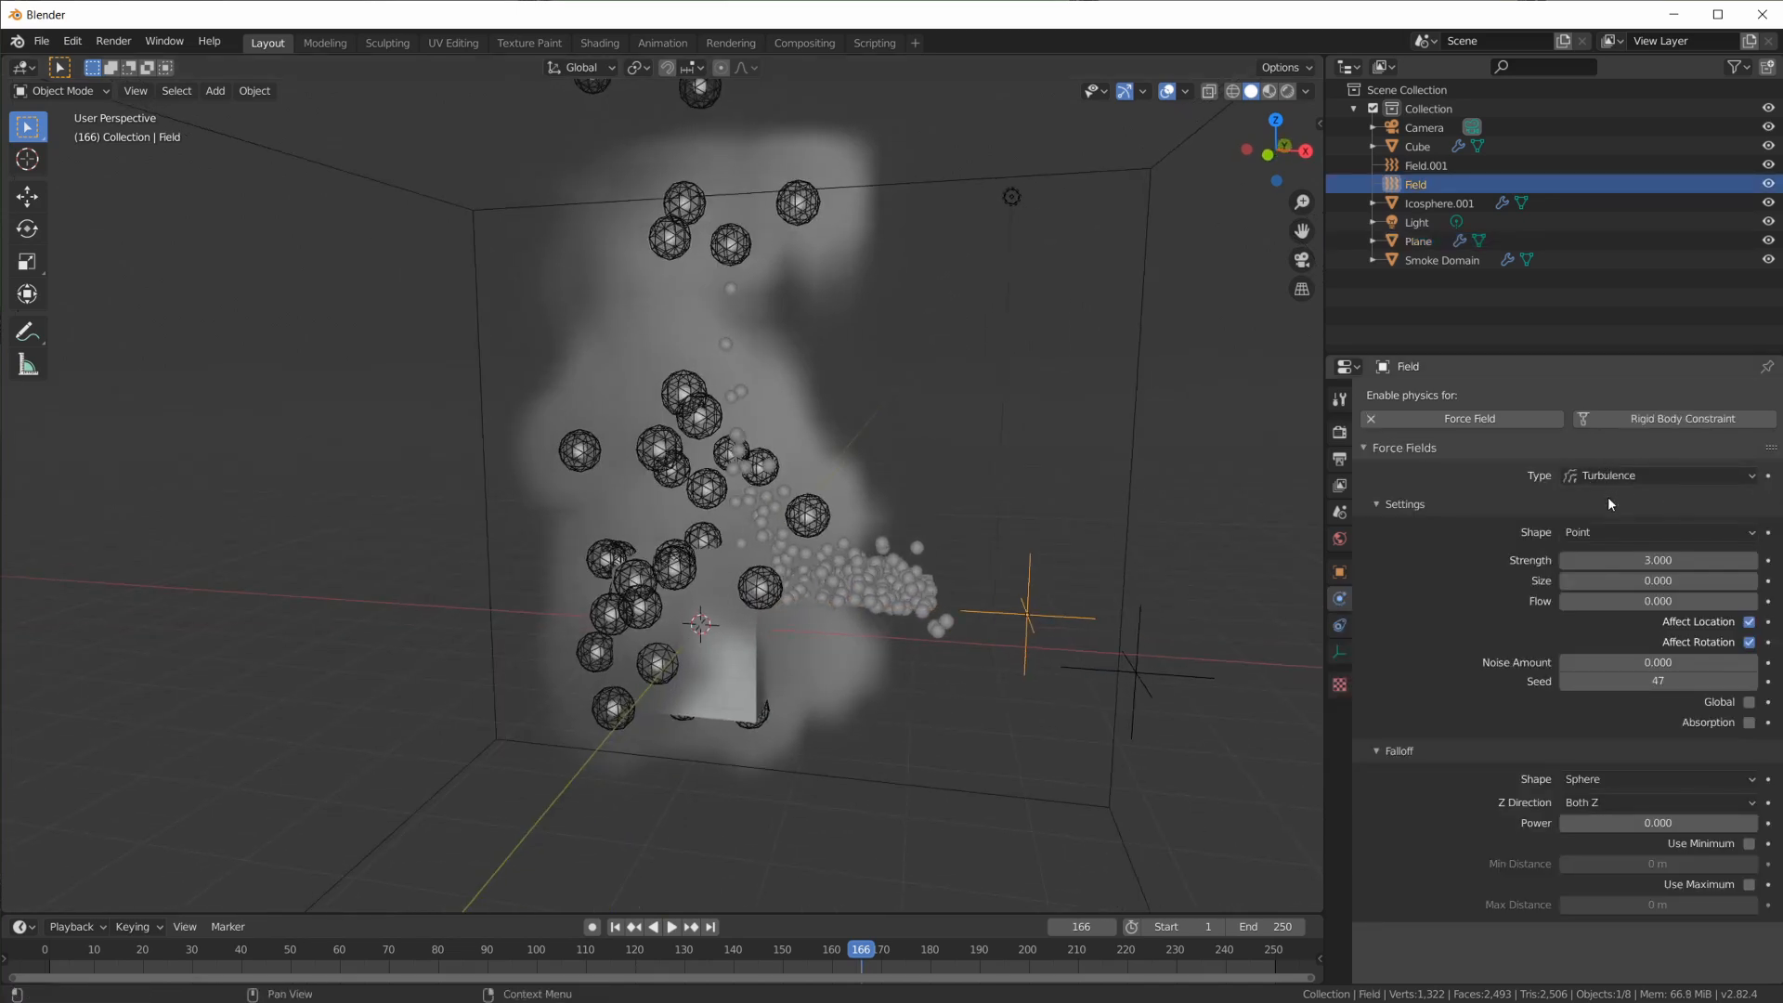
pyautogui.press('m')
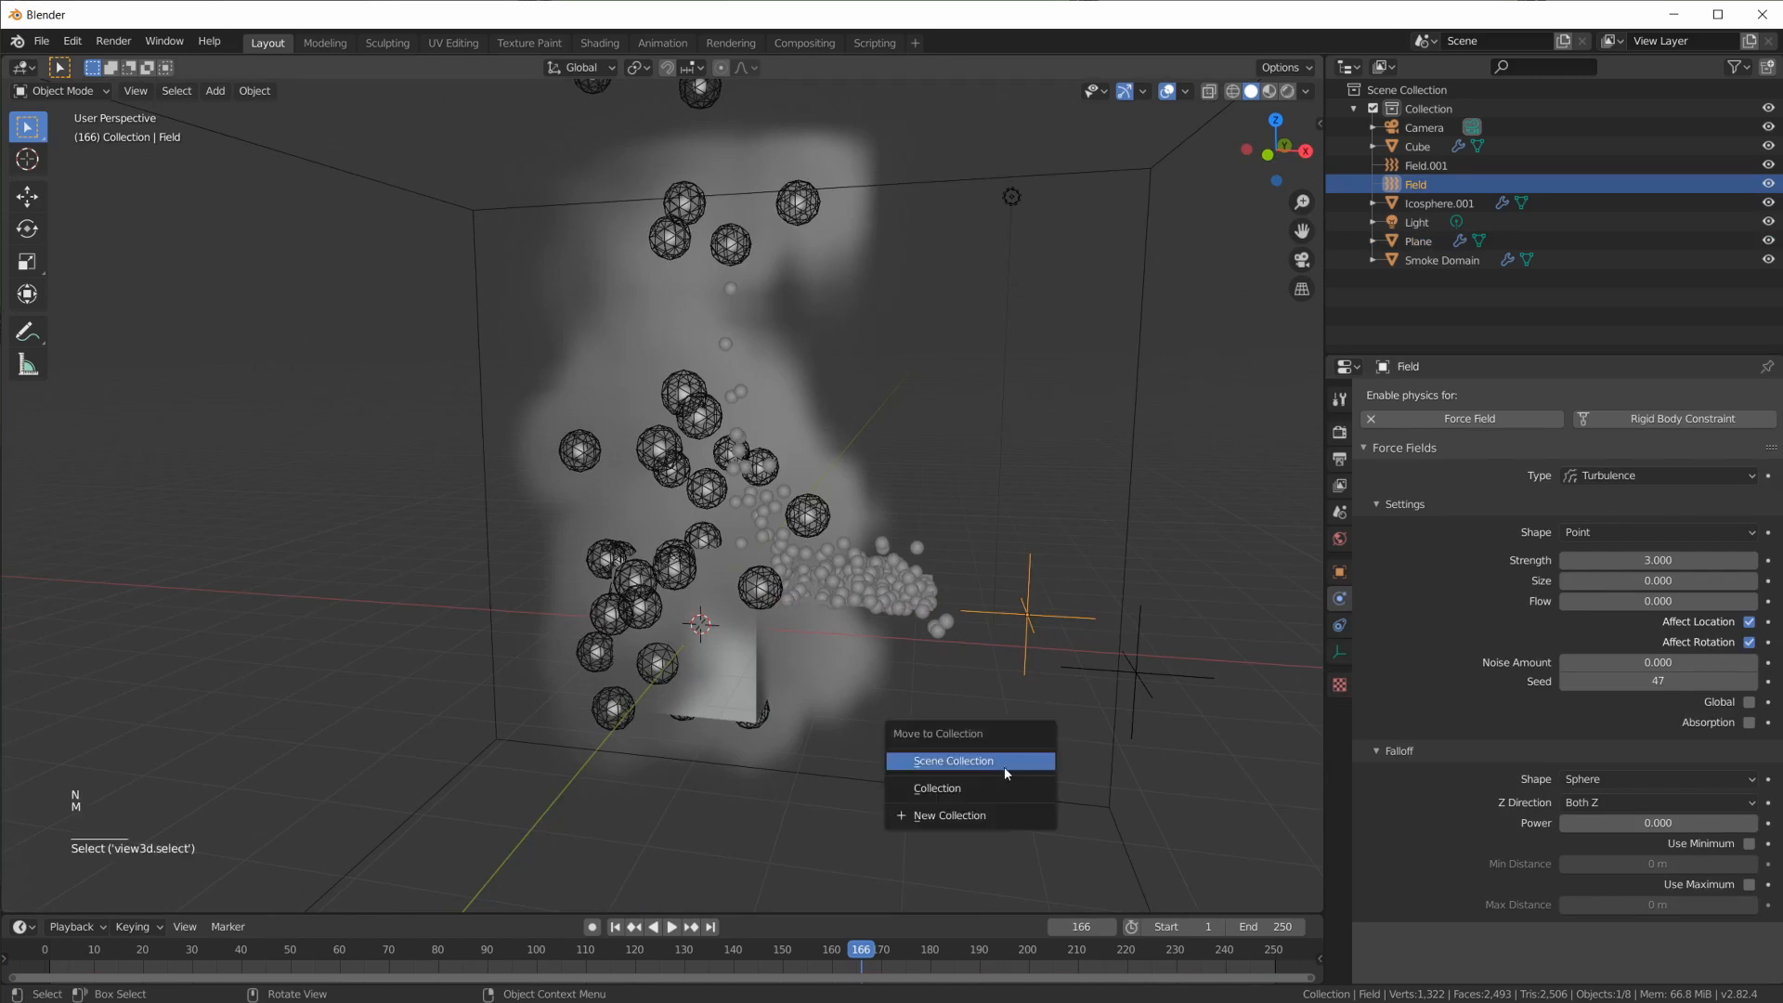
pyautogui.click(965, 815)
pyautogui.write('forces1')
pyautogui.press('Return')
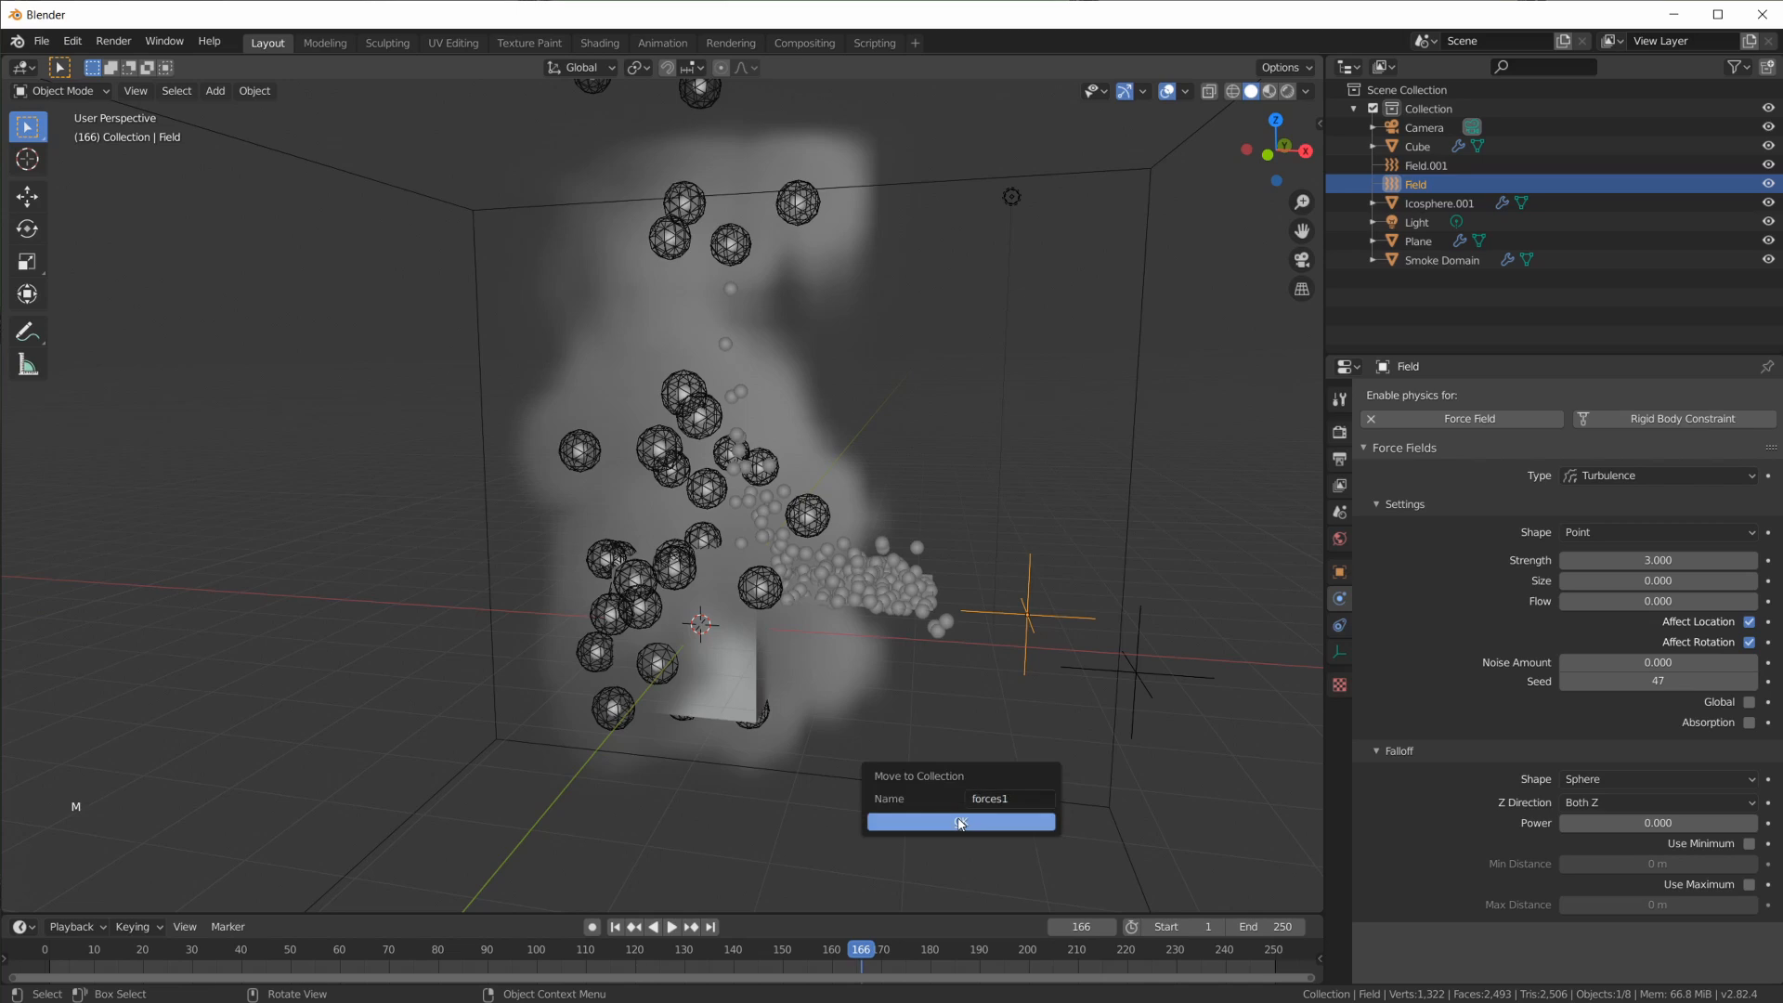
pyautogui.click(960, 823)
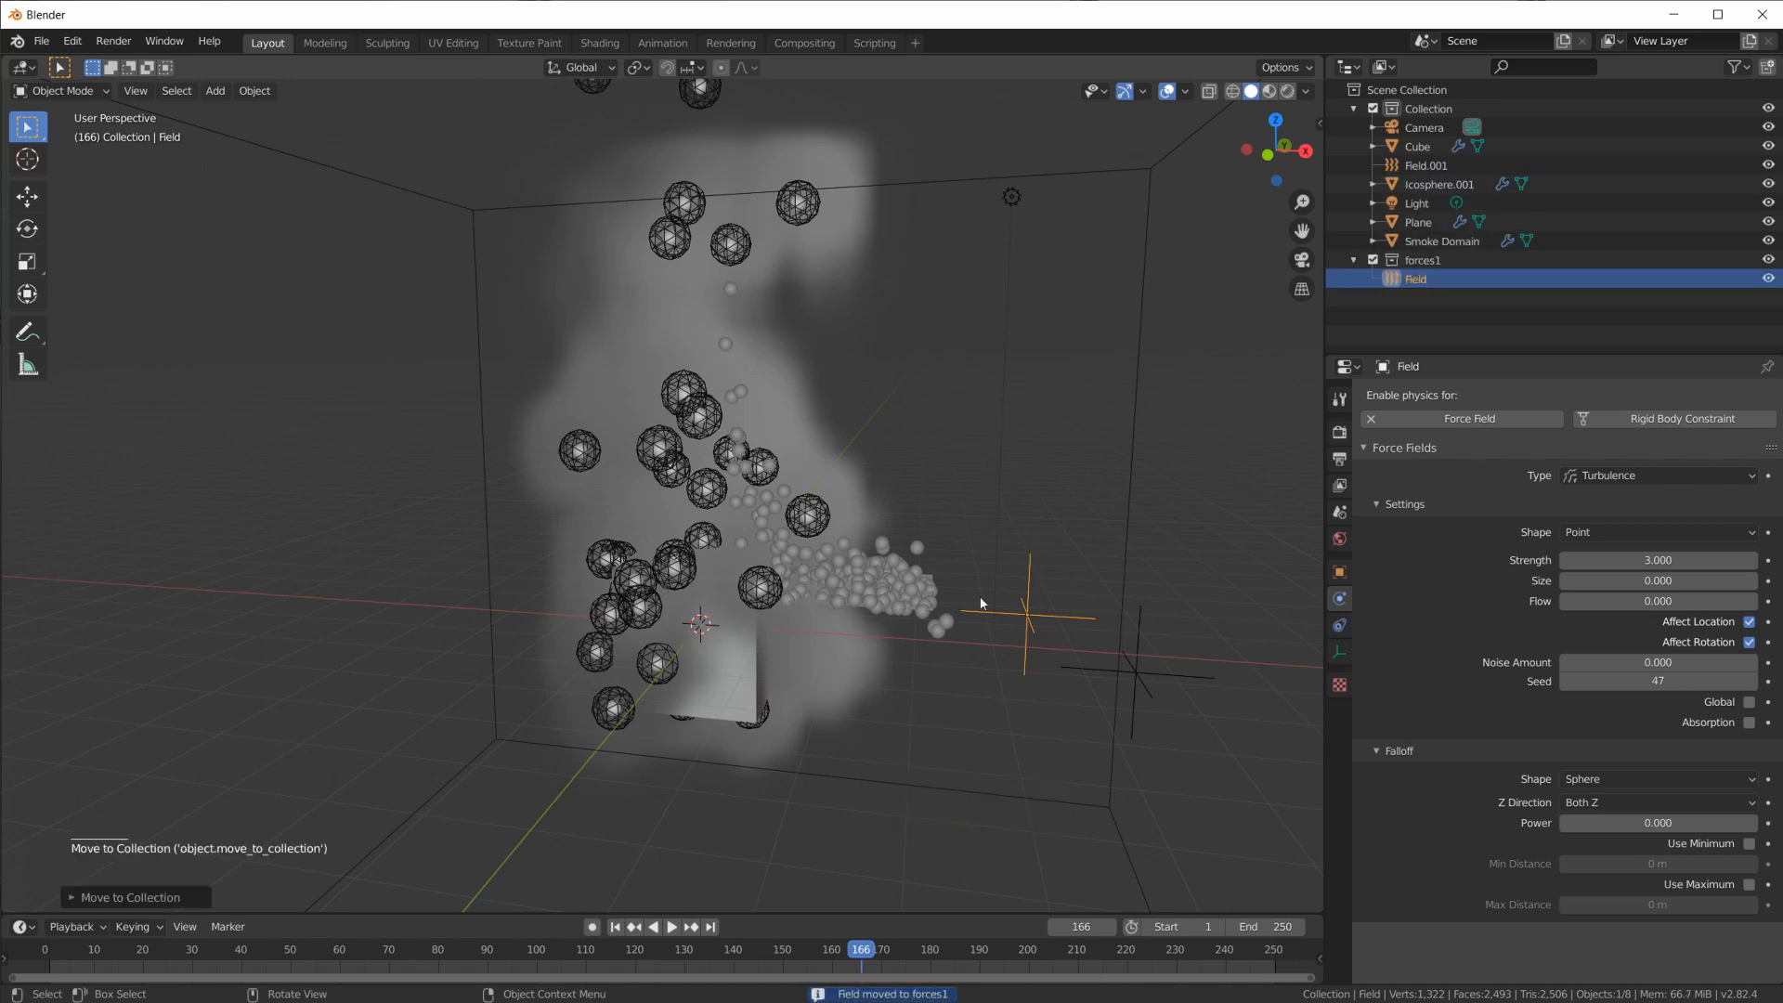
# Move the Smoke Flow force field into a new collection named forces2
pyautogui.click(679, 572)
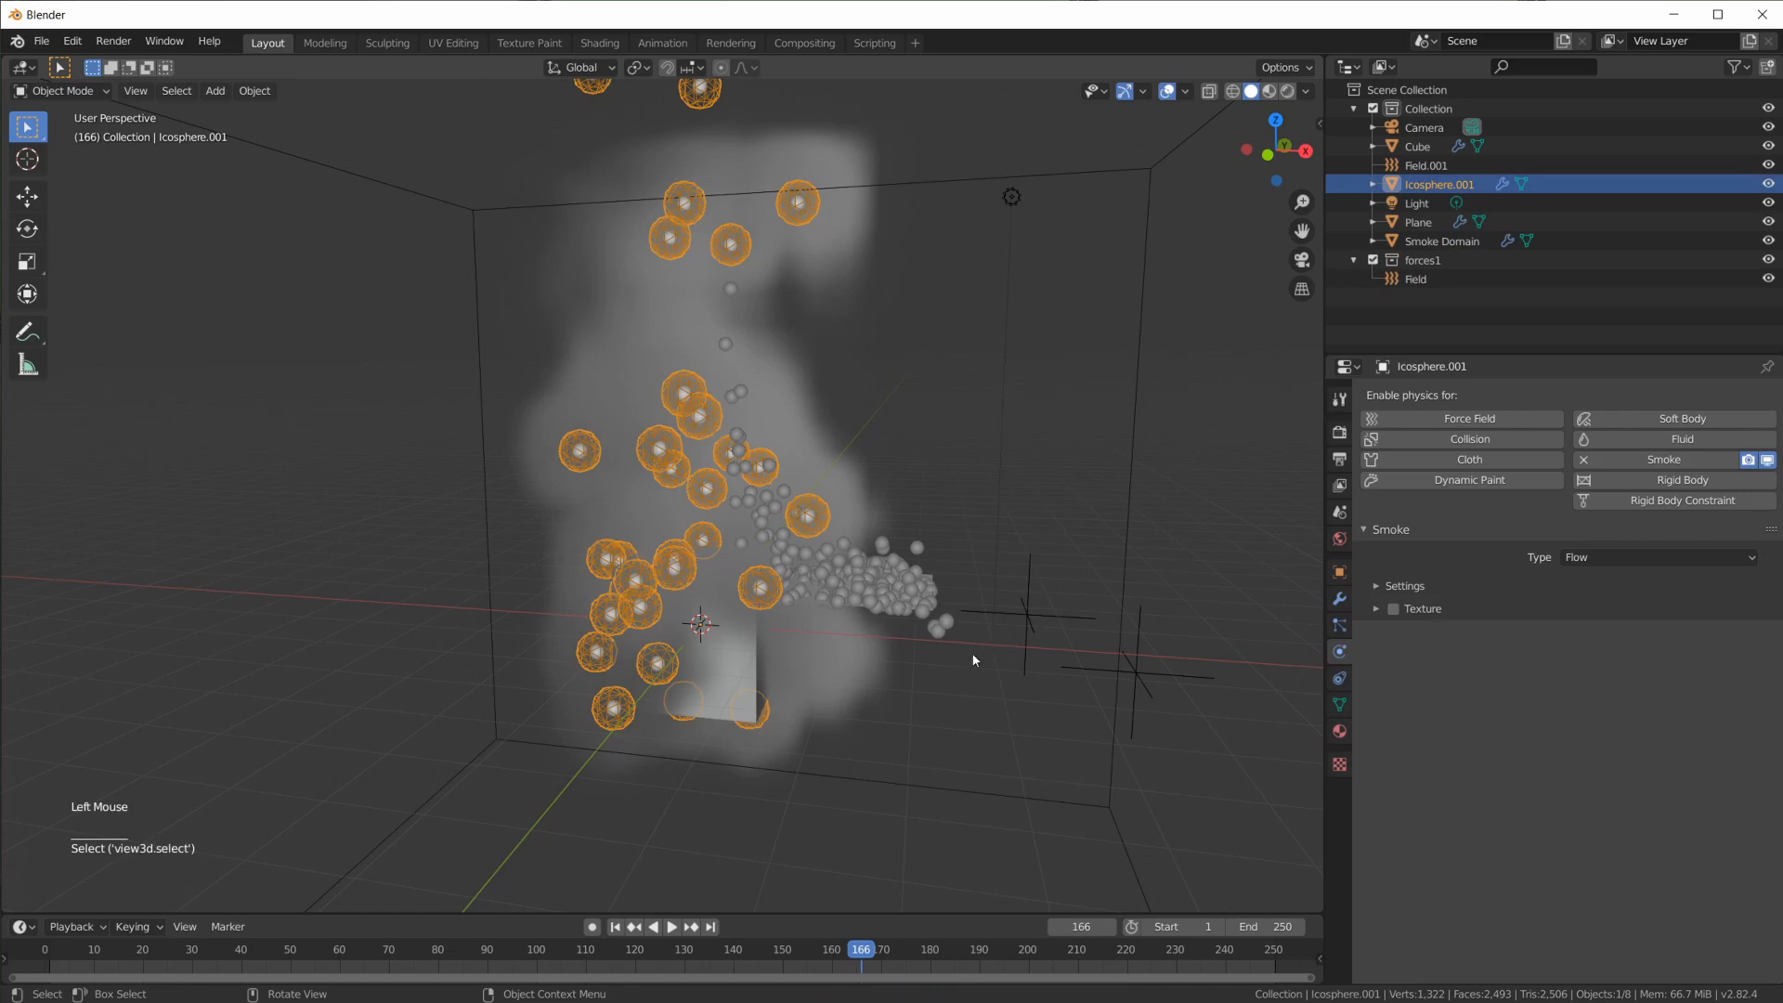
pyautogui.click(1139, 674)
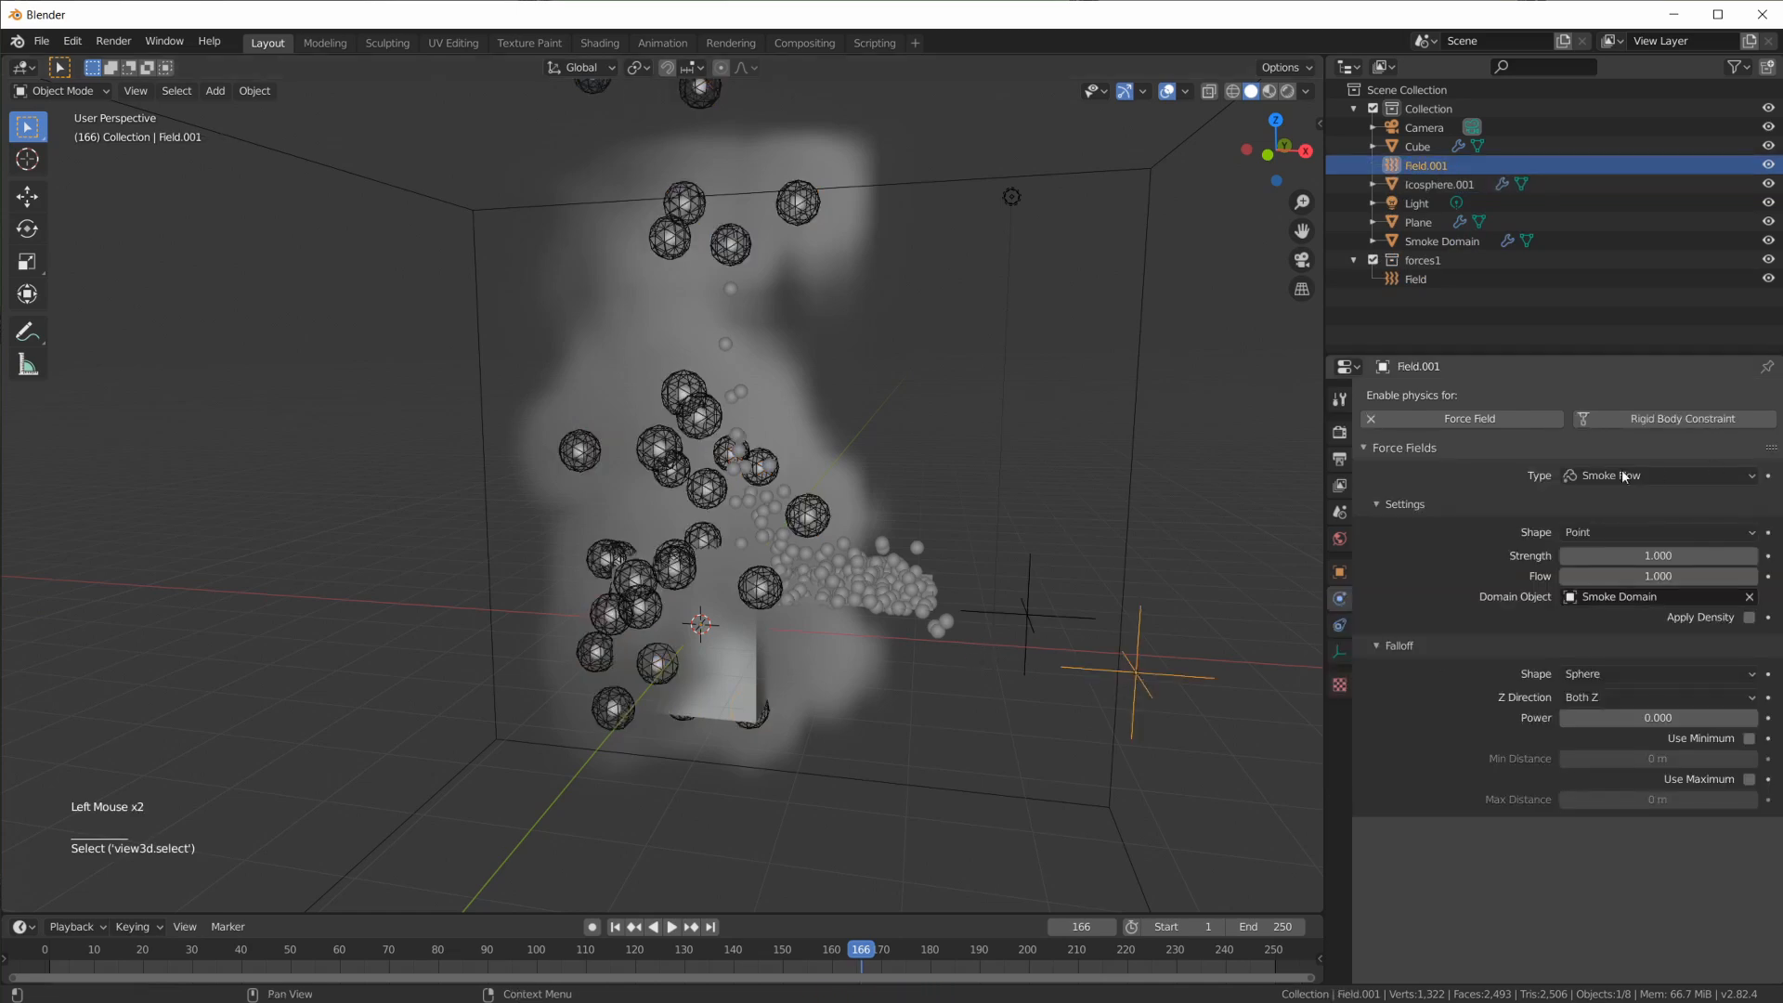
pyautogui.press('m')
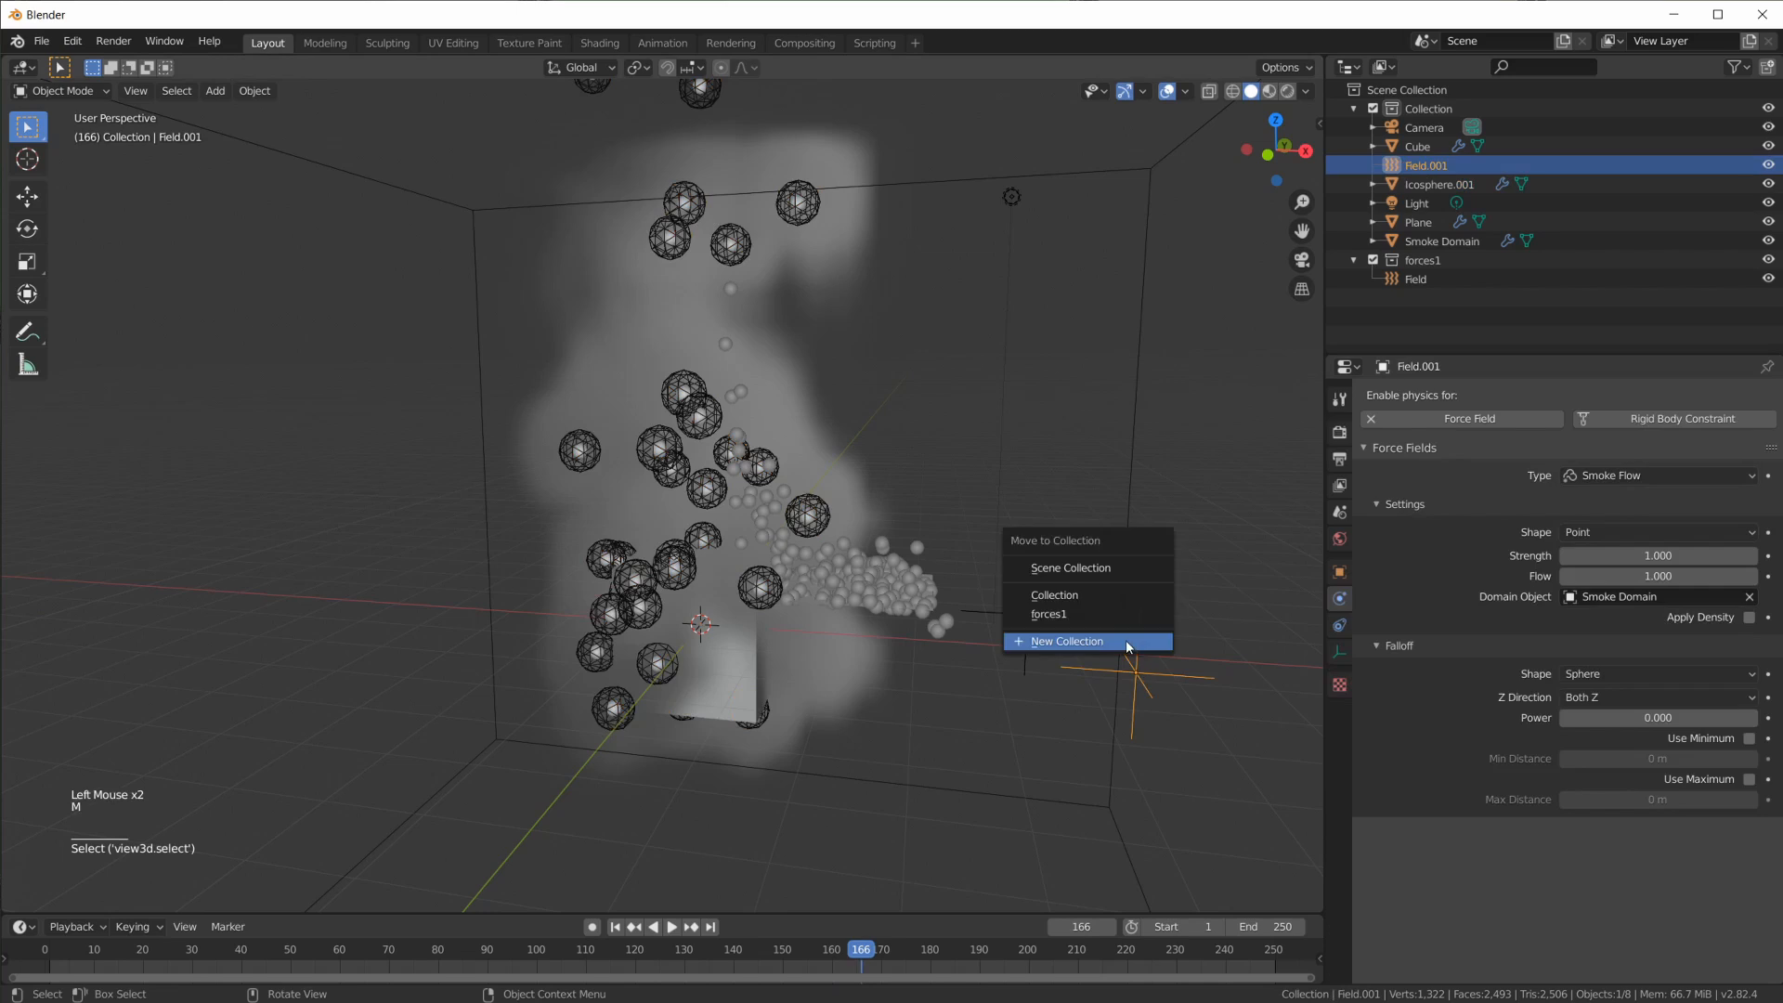
pyautogui.click(1072, 642)
pyautogui.write('forces')
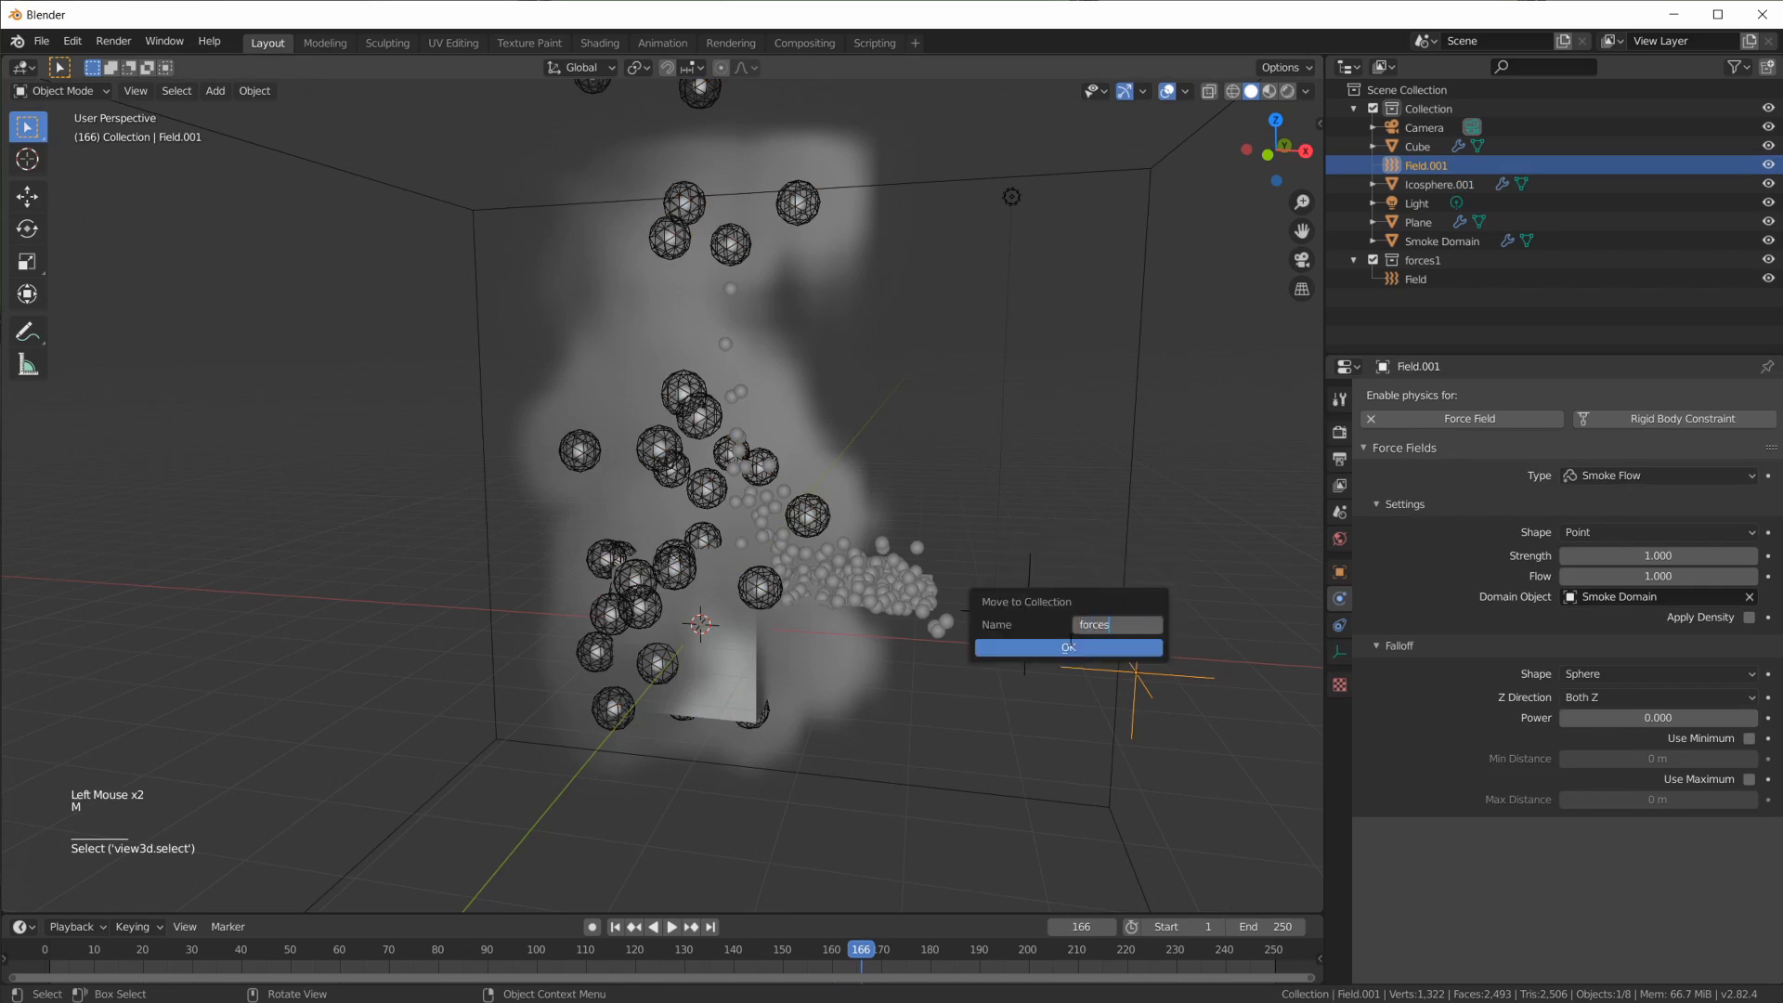
pyautogui.write('2')
pyautogui.press('Return')
pyautogui.click(1069, 646)
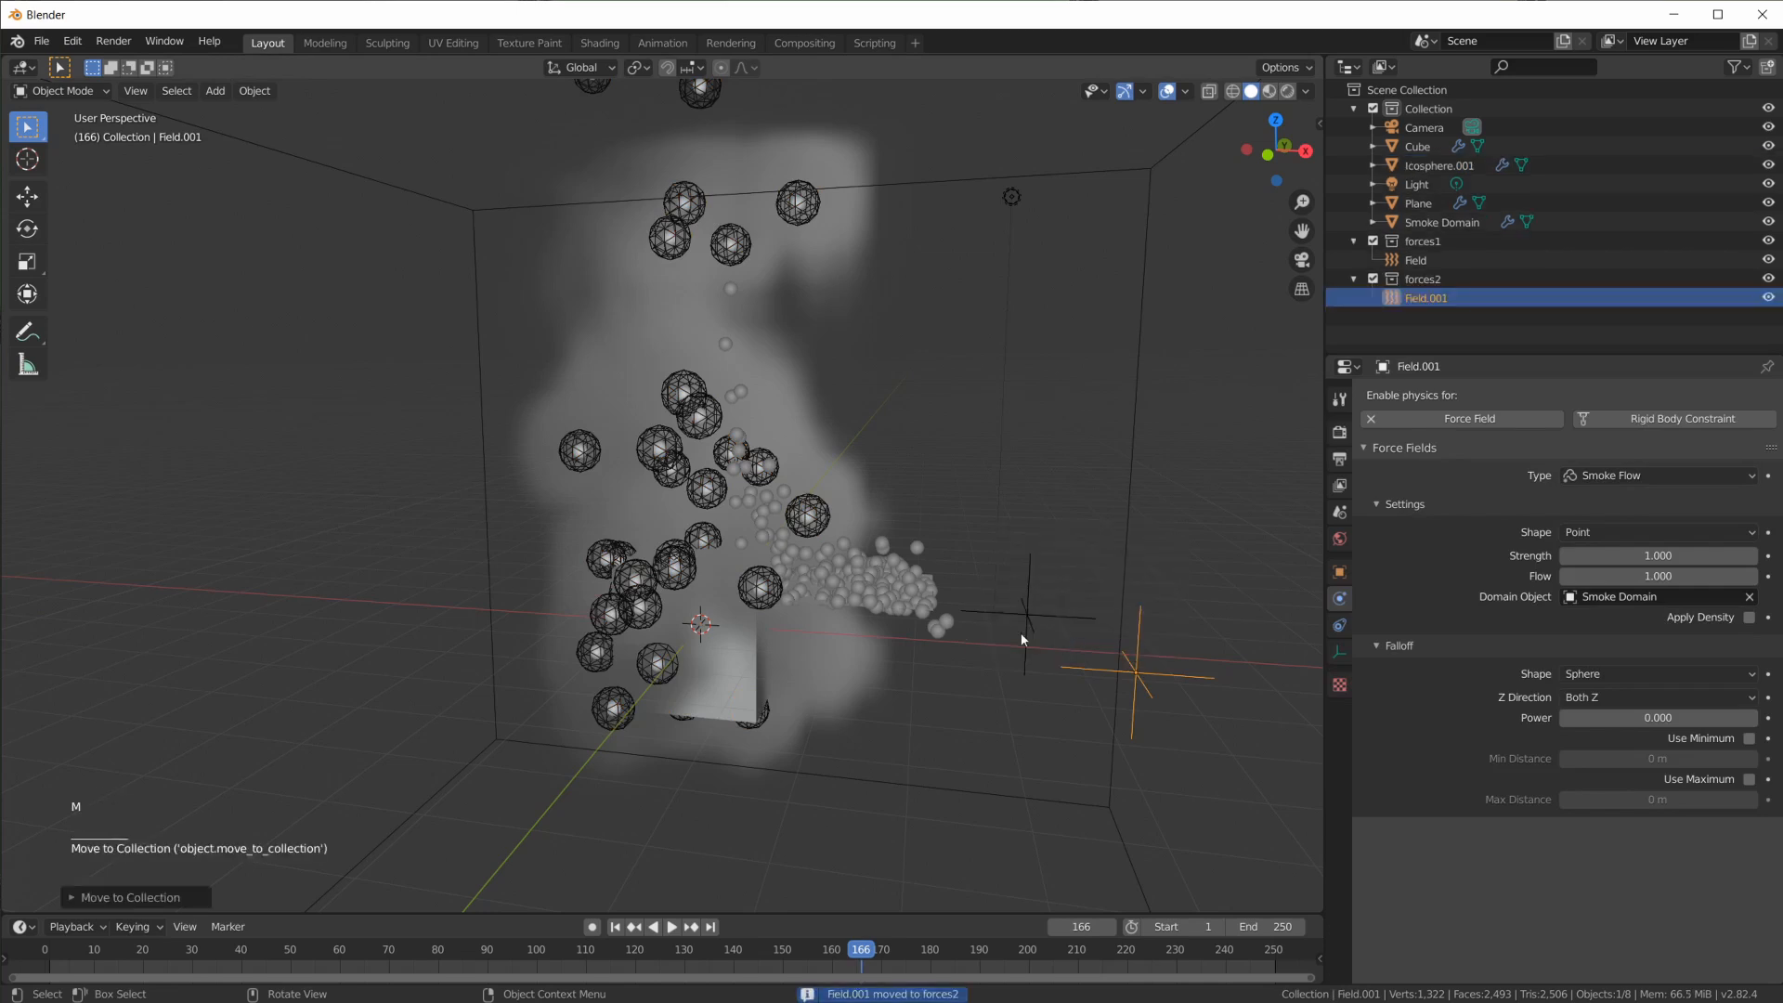
# Set forces1 as the effector collection in the field weights of the cube's particle system
pyautogui.scroll(1, 856, 543)
pyautogui.click(789, 699)
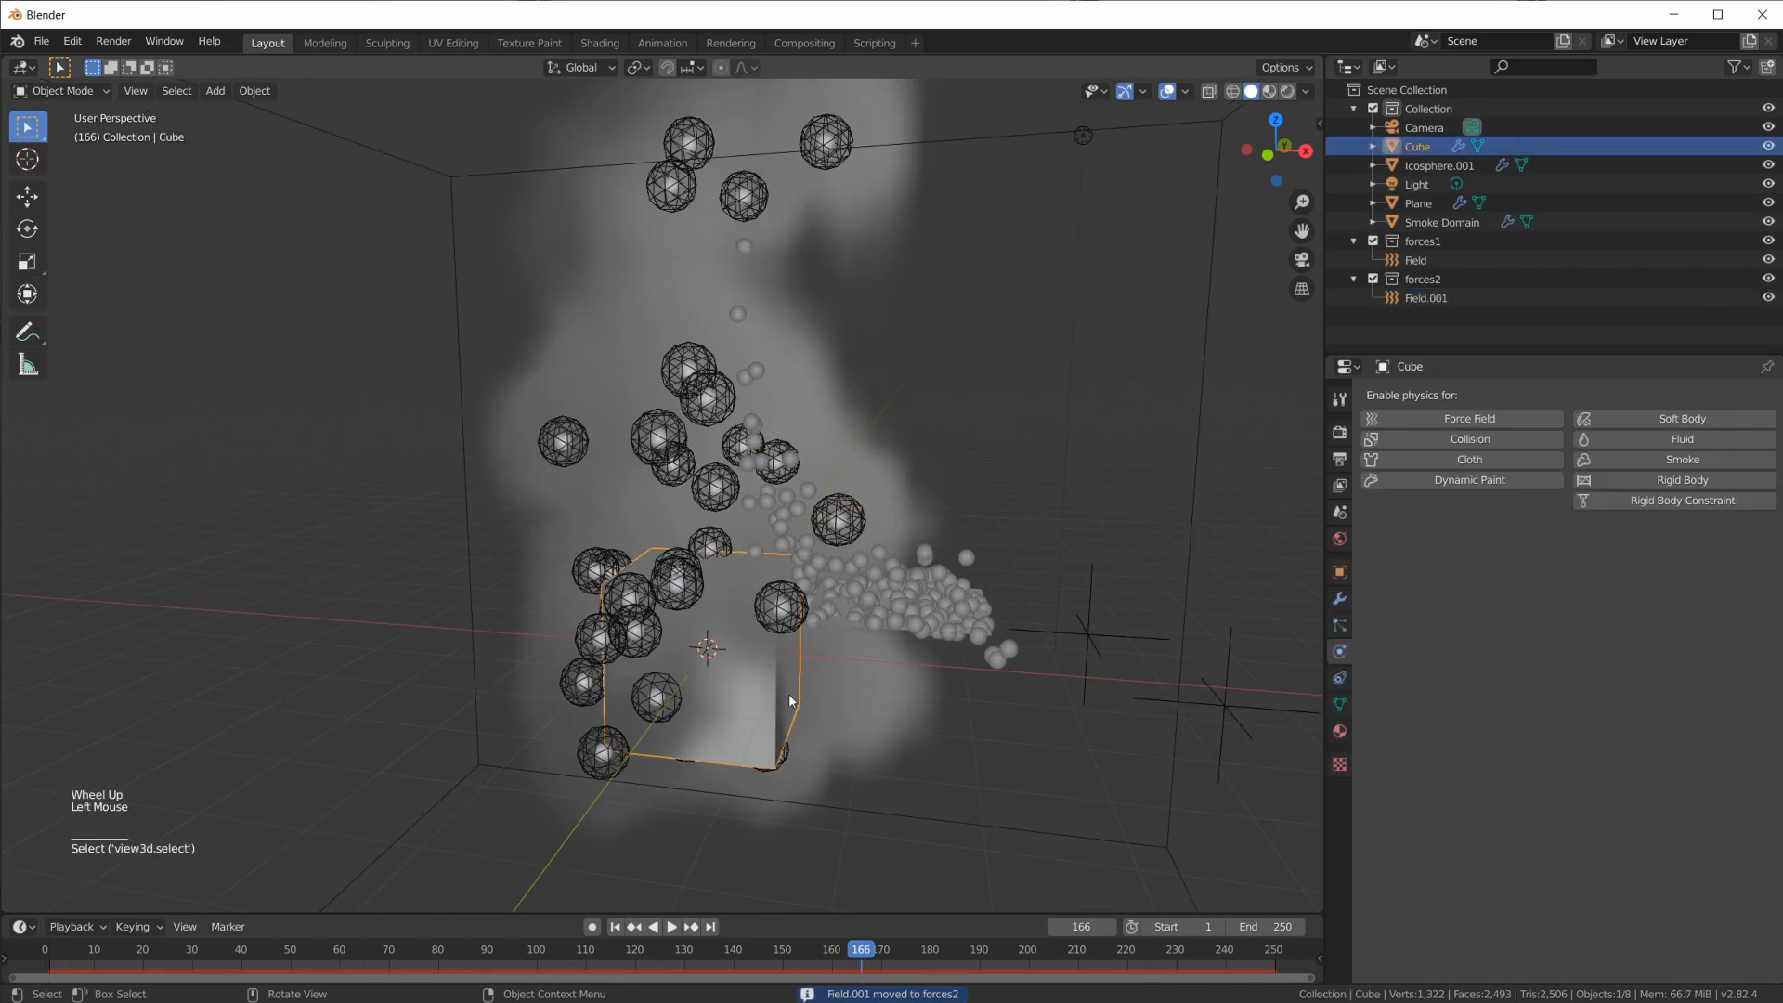
pyautogui.click(1339, 624)
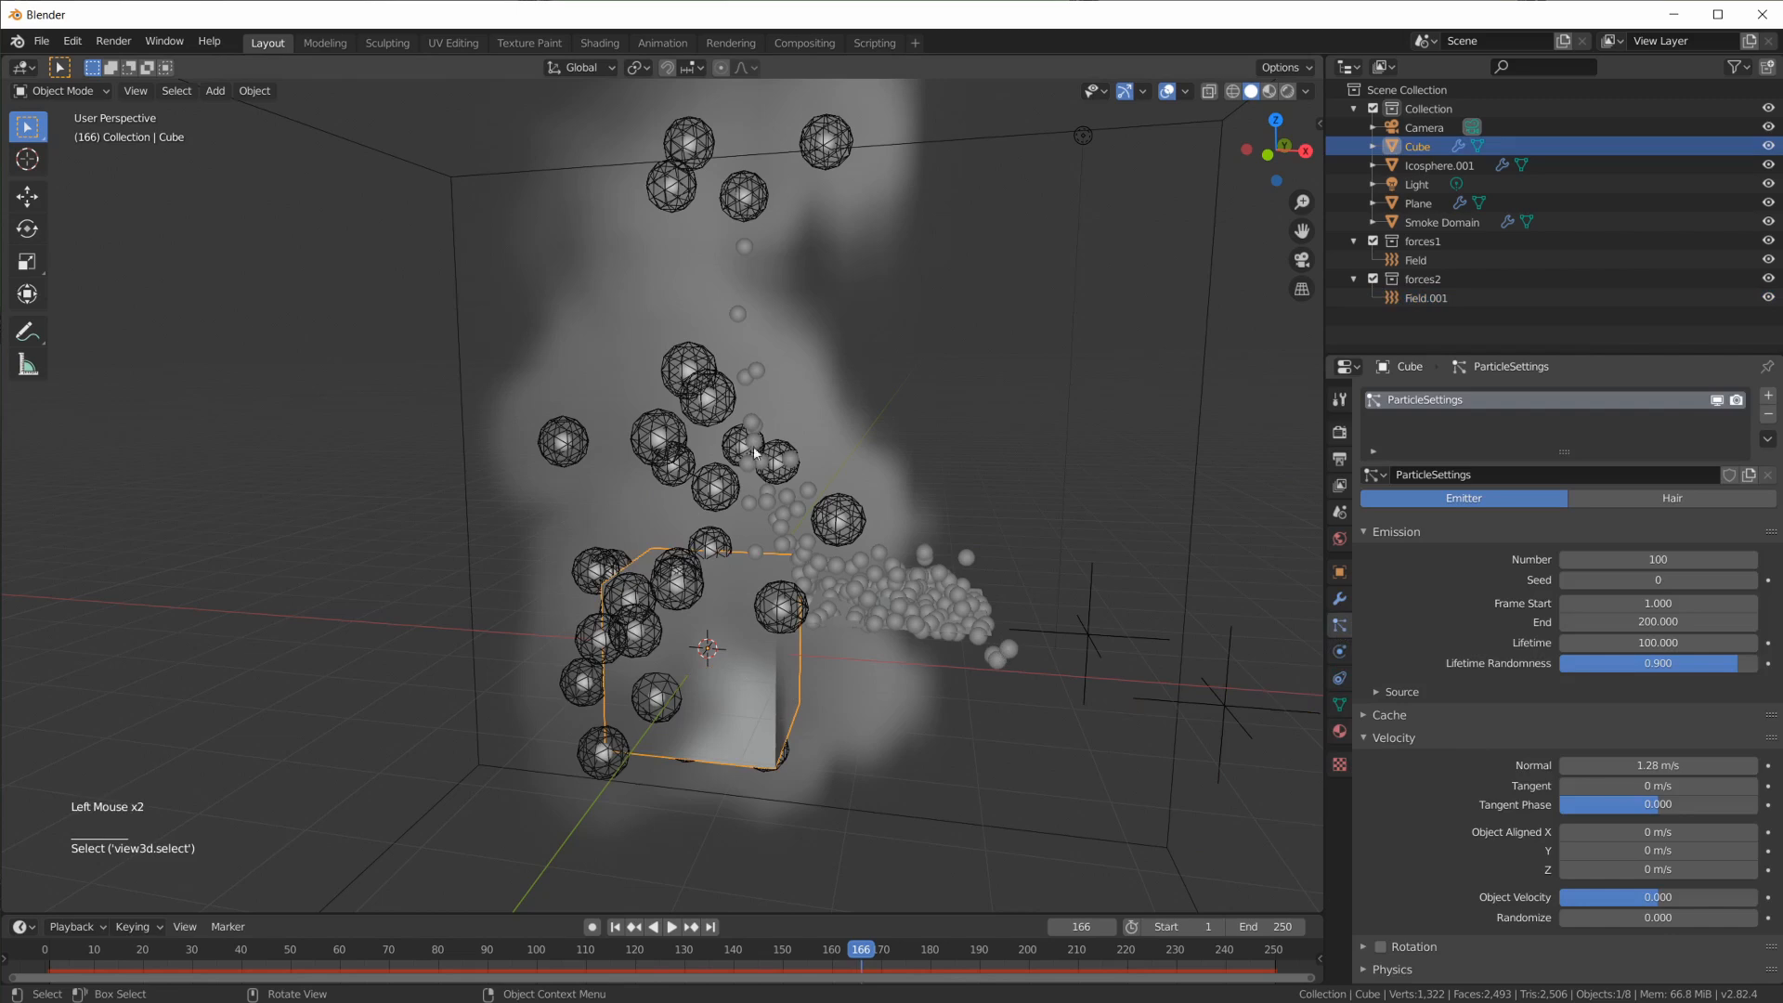
pyautogui.scroll(-5, 1479, 683)
pyautogui.scroll(-17, 1479, 683)
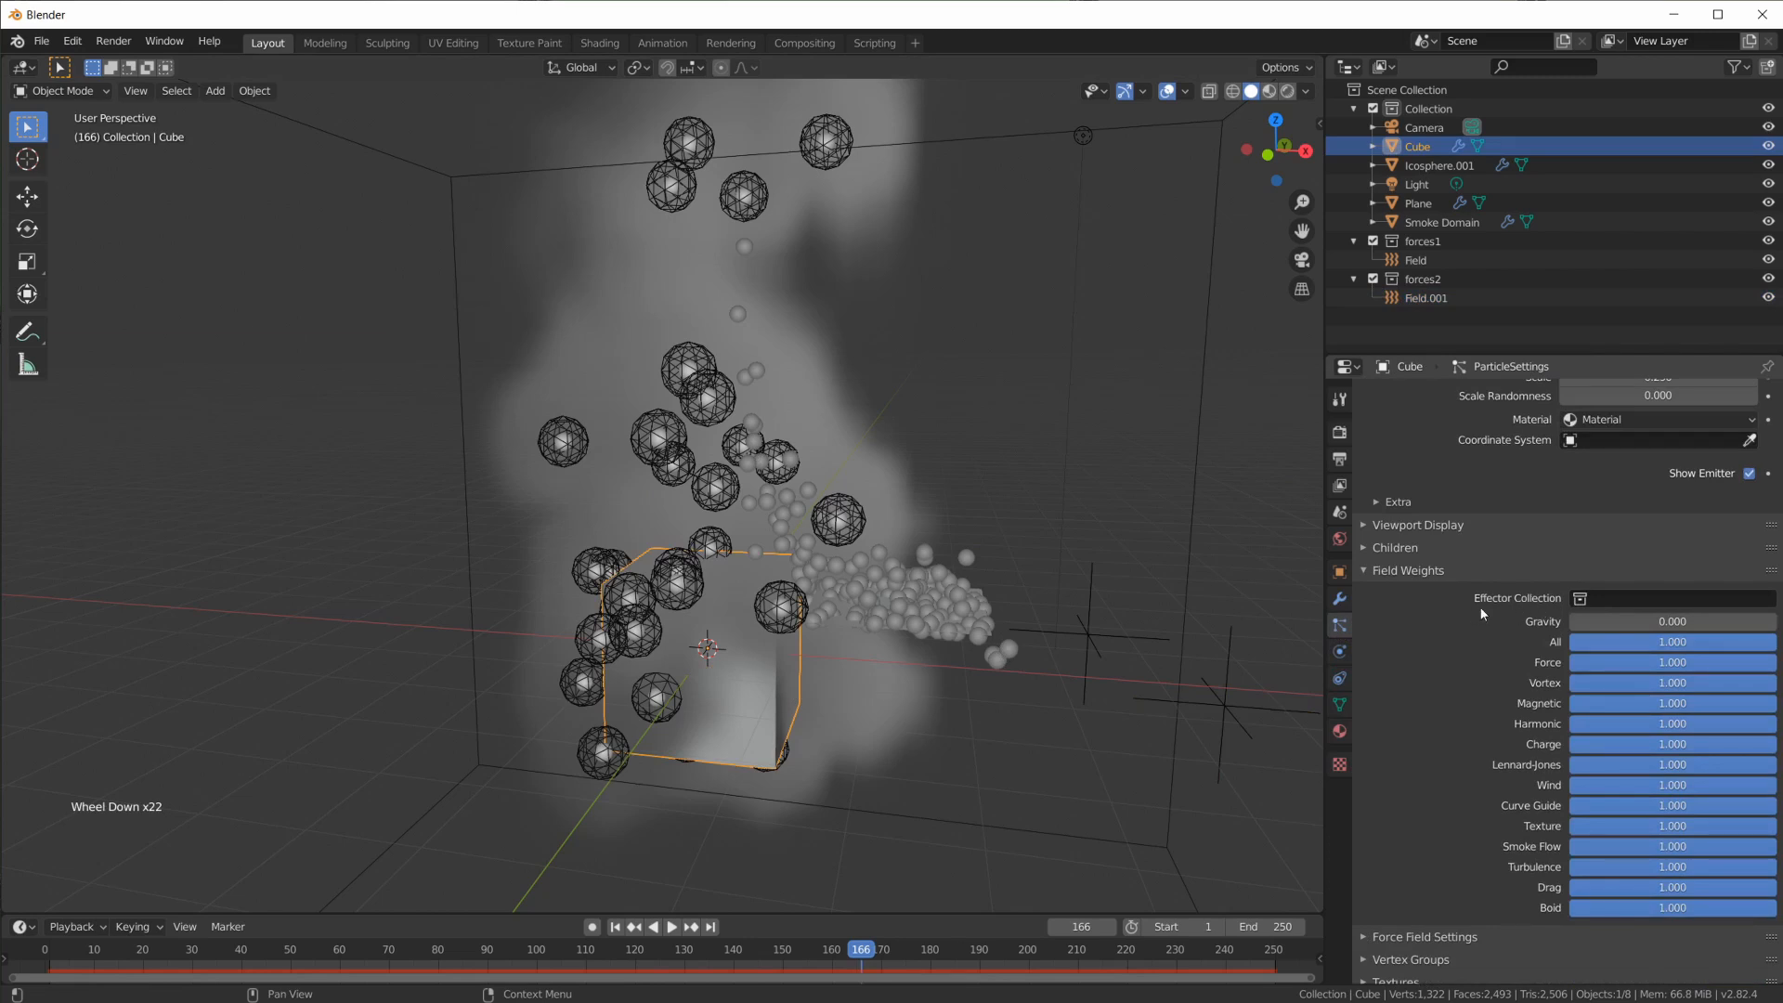
pyautogui.click(1607, 598)
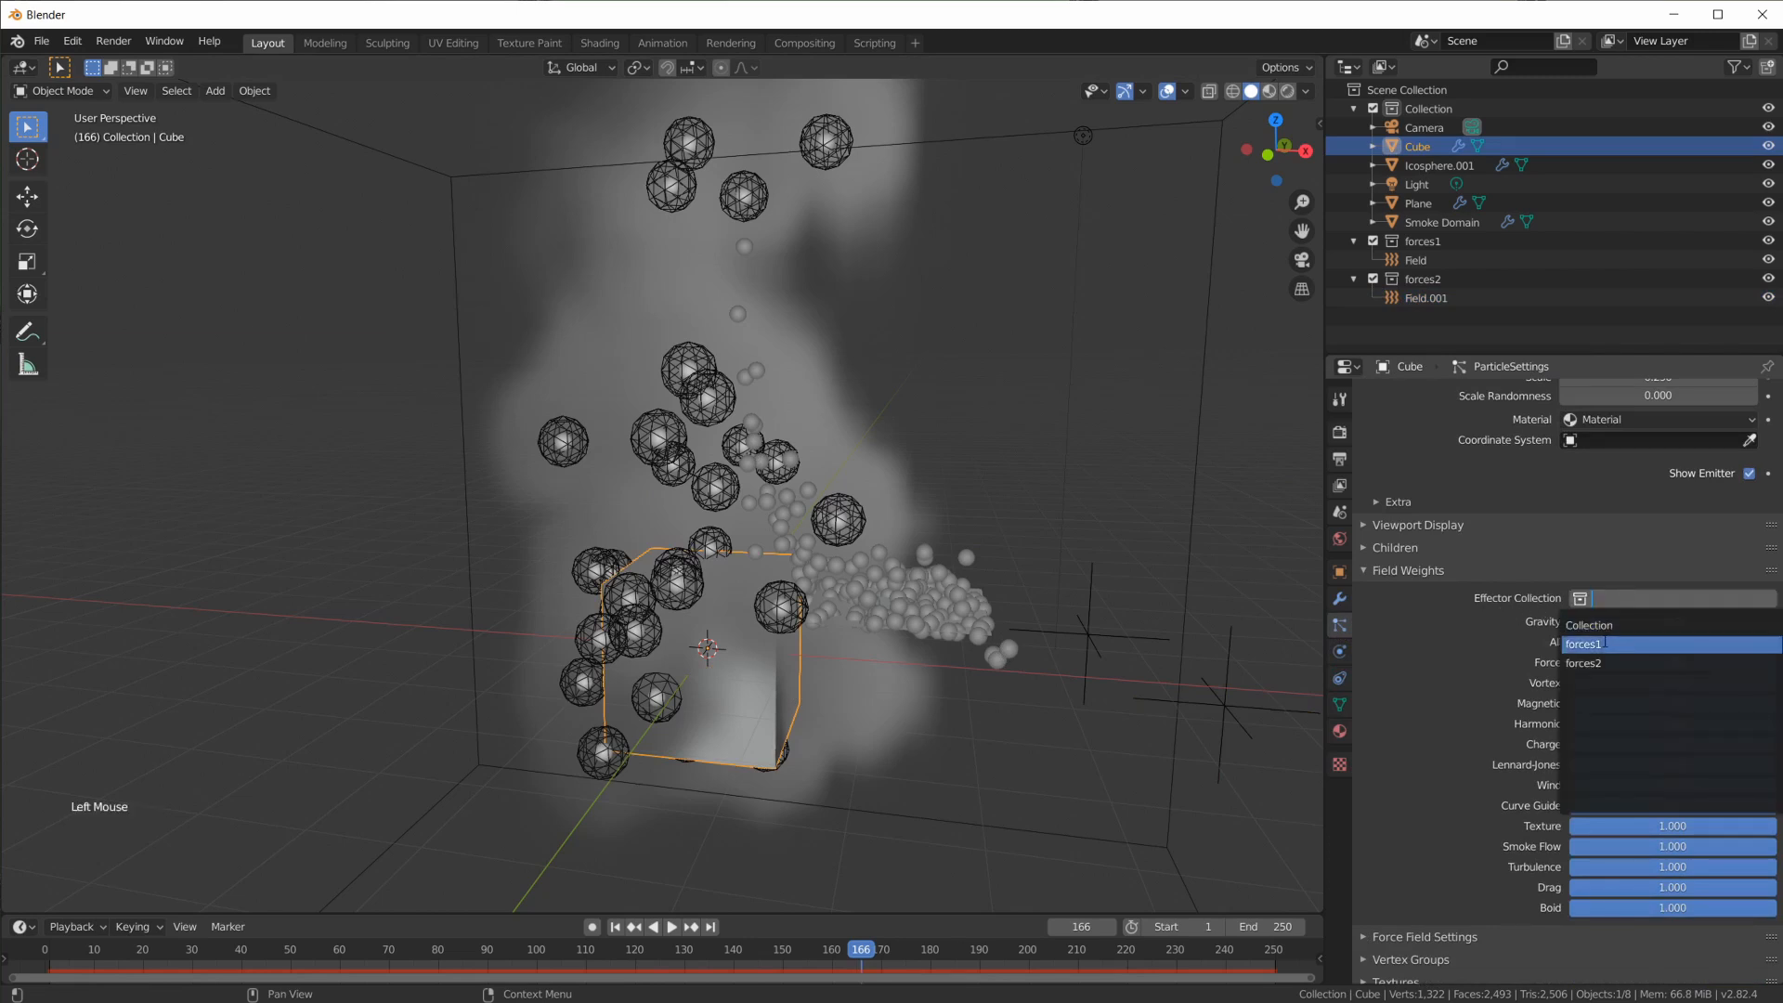
pyautogui.click(1603, 641)
# Set forces2 as the effector collection in the field weights of the plane's particle system
pyautogui.click(877, 622)
pyautogui.moveTo(877, 622); pyautogui.dragTo(843, 588, button='middle')
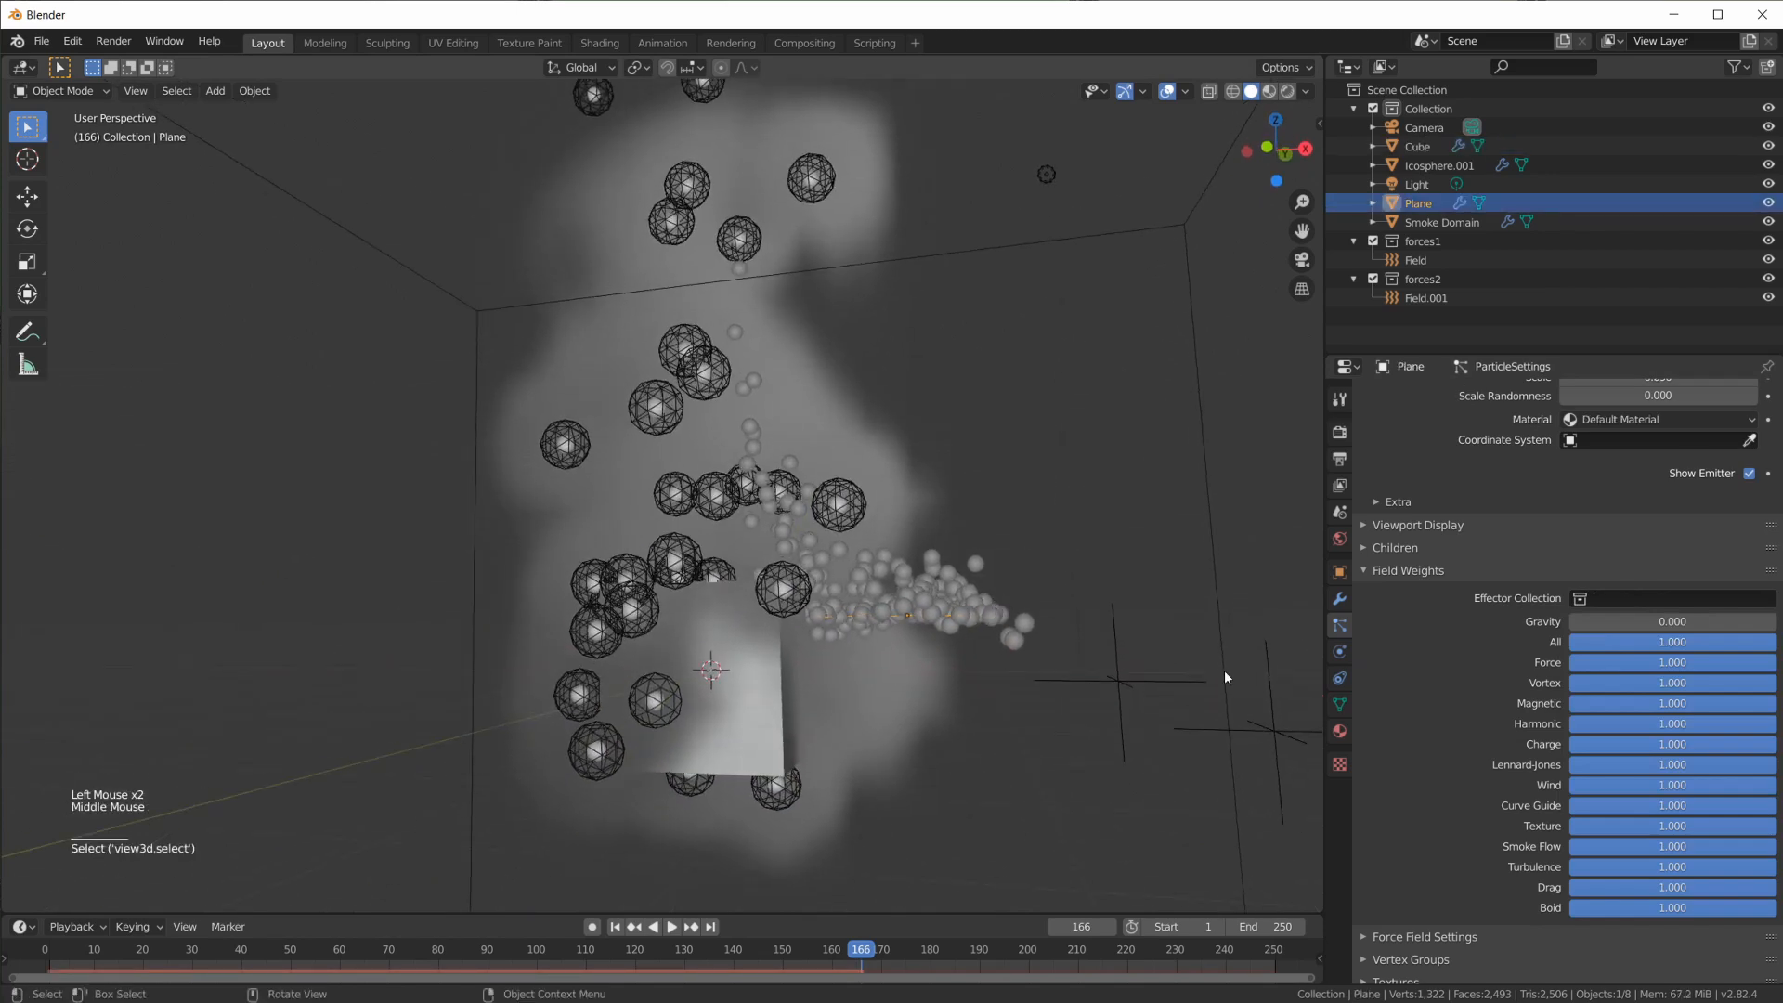
pyautogui.click(1646, 598)
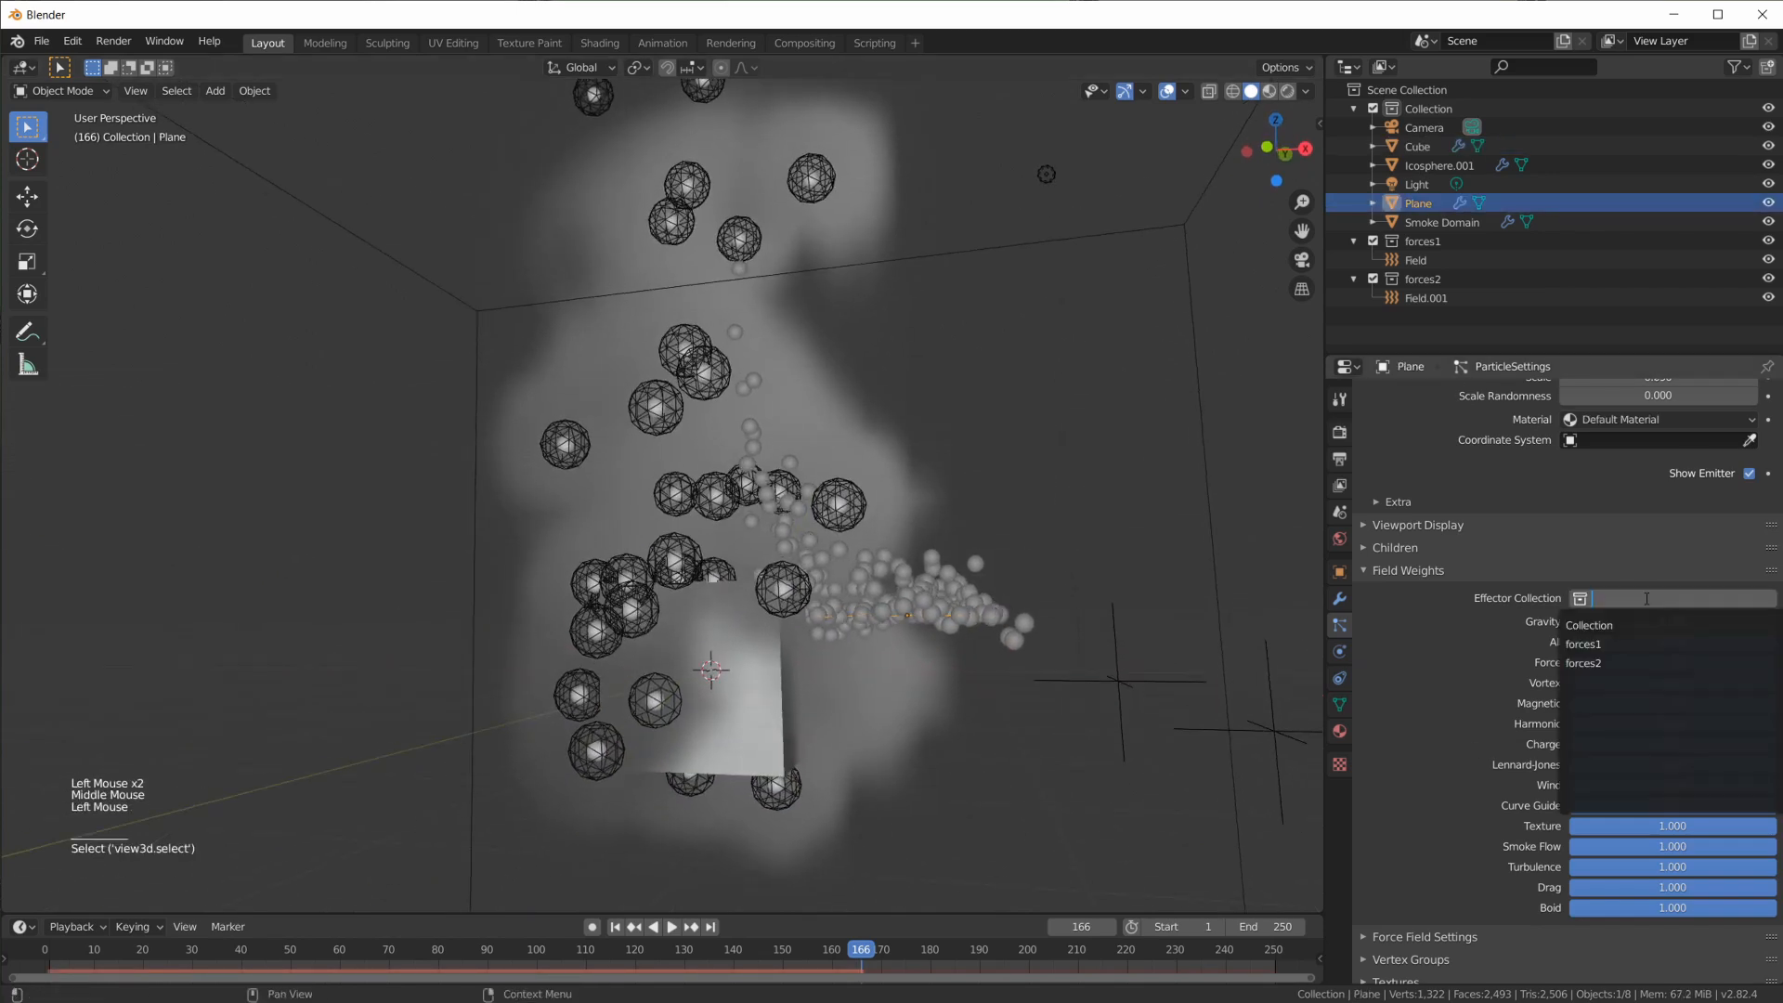
pyautogui.click(1589, 663)
# Replay the simulation from frame 1 and examine how both particle systems behave with their separate effector collections
pyautogui.click(617, 927)
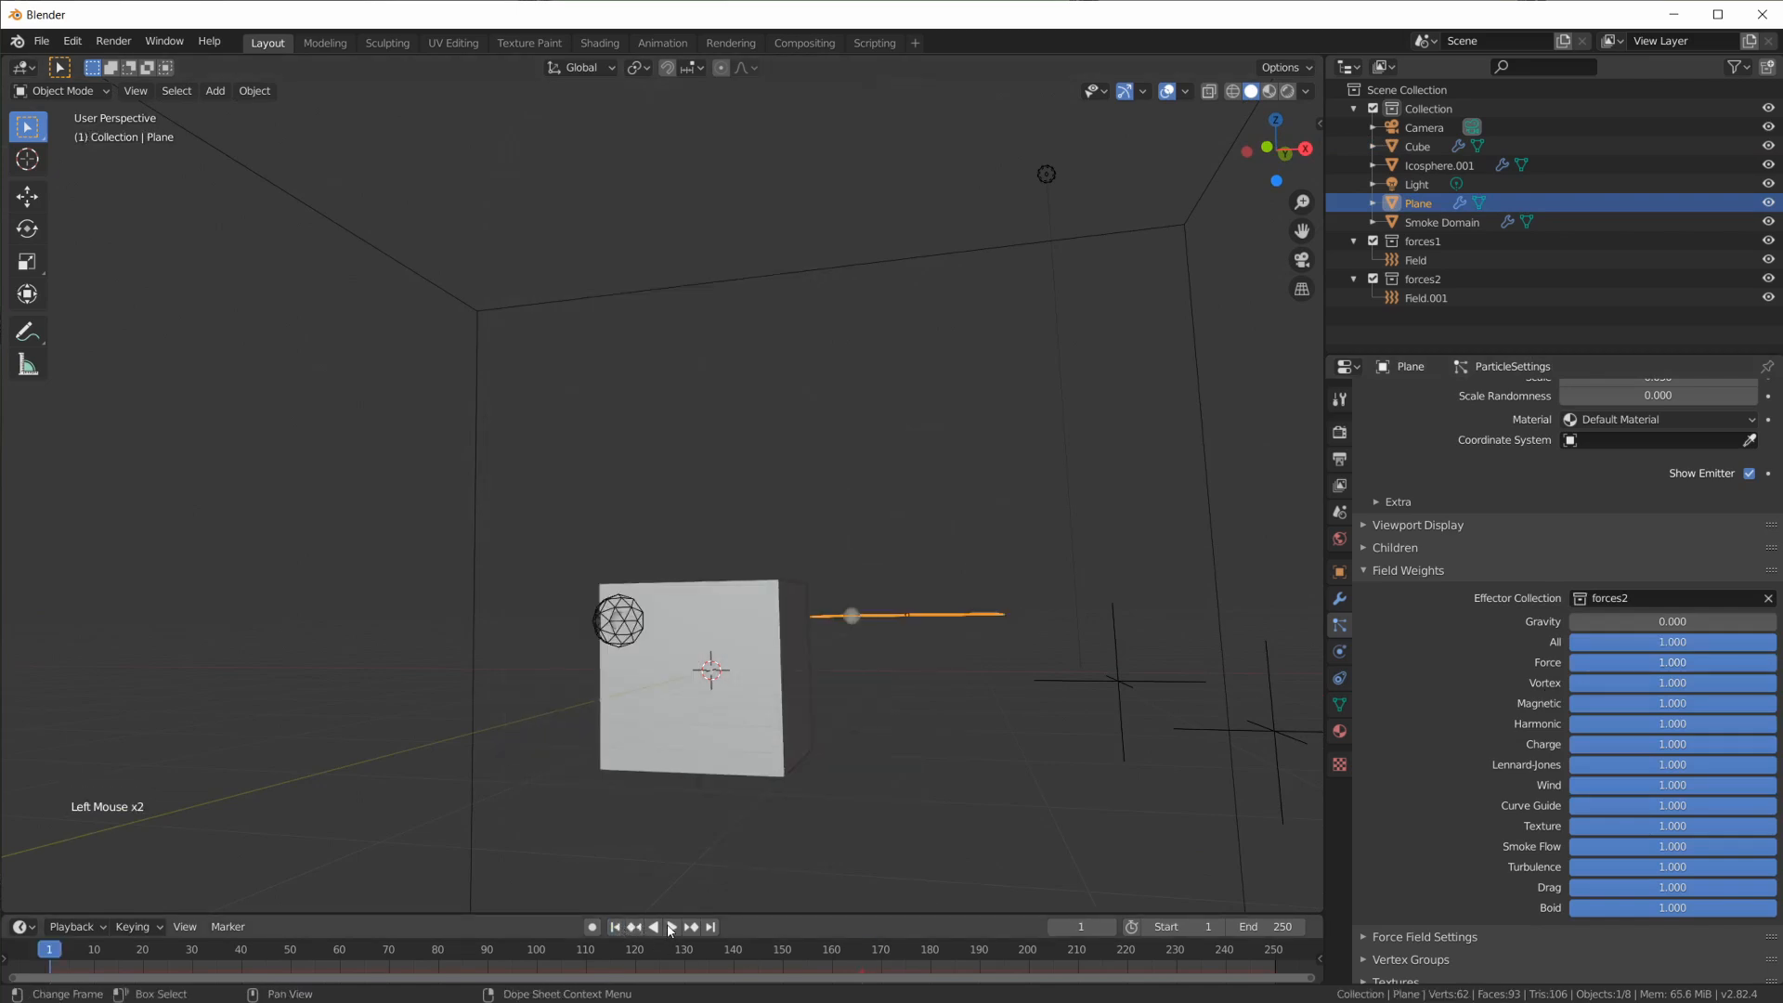
pyautogui.click(671, 926)
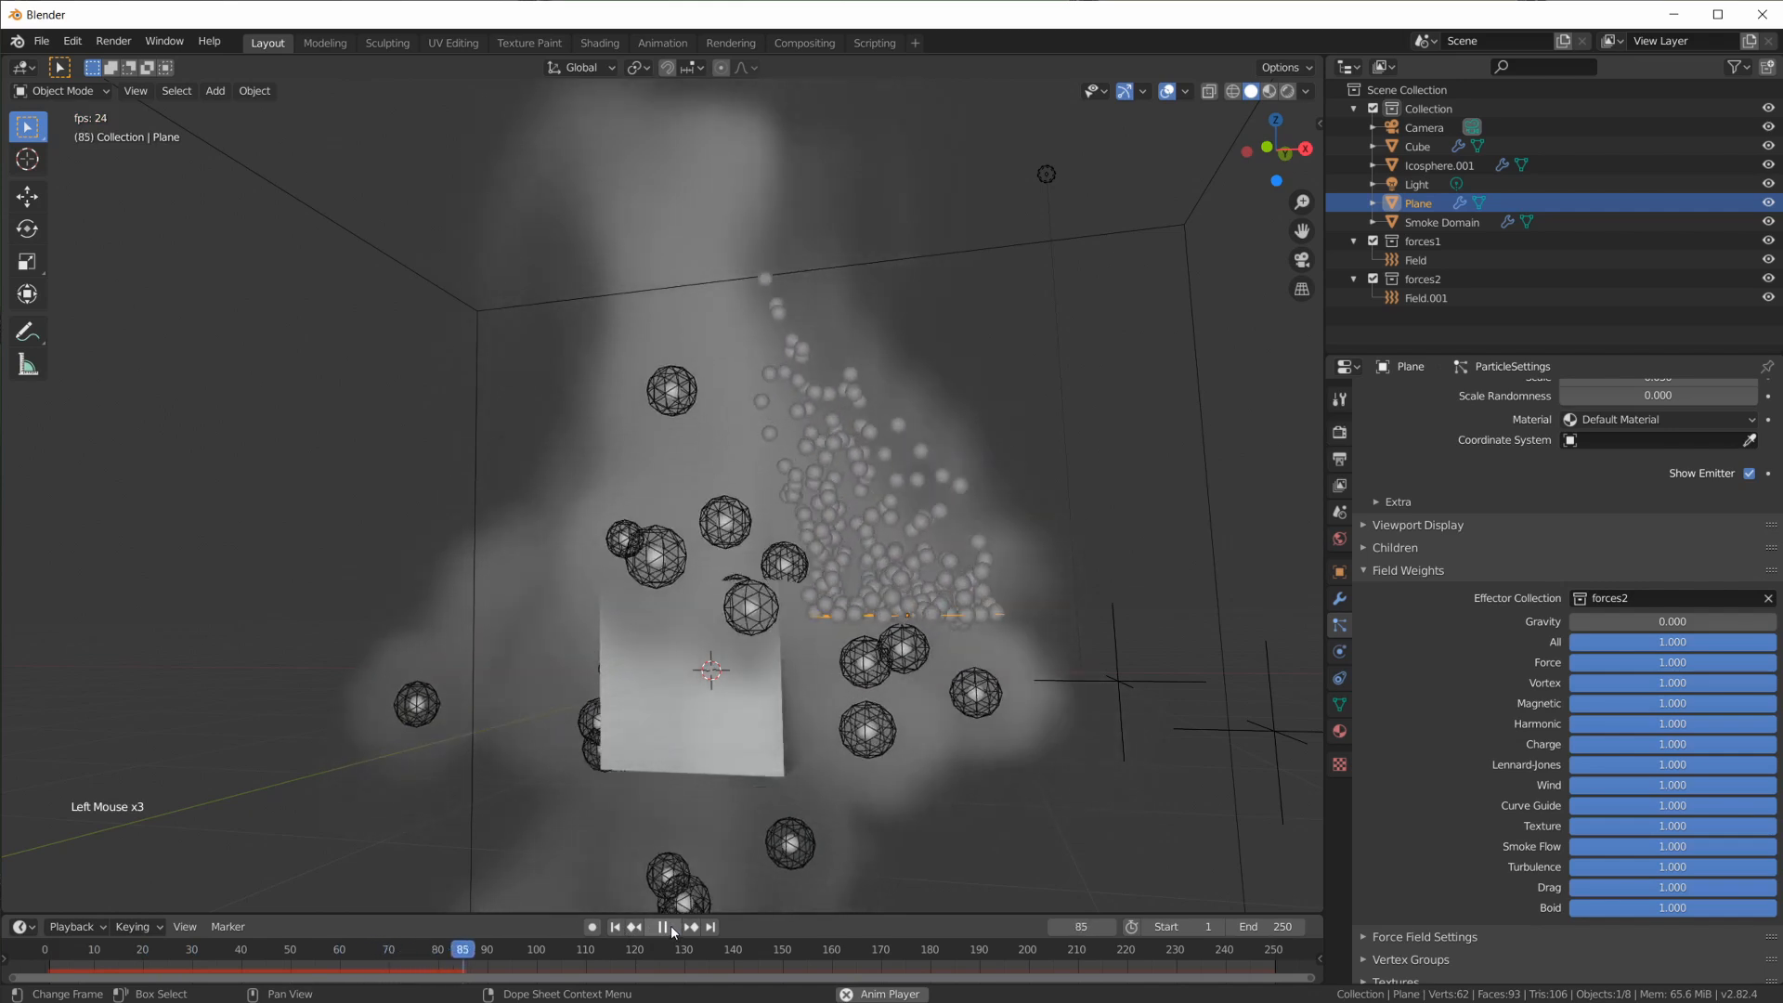
pyautogui.moveTo(1062, 622); pyautogui.dragTo(1145, 689, button='middle')
pyautogui.scroll(-3, 1001, 654)
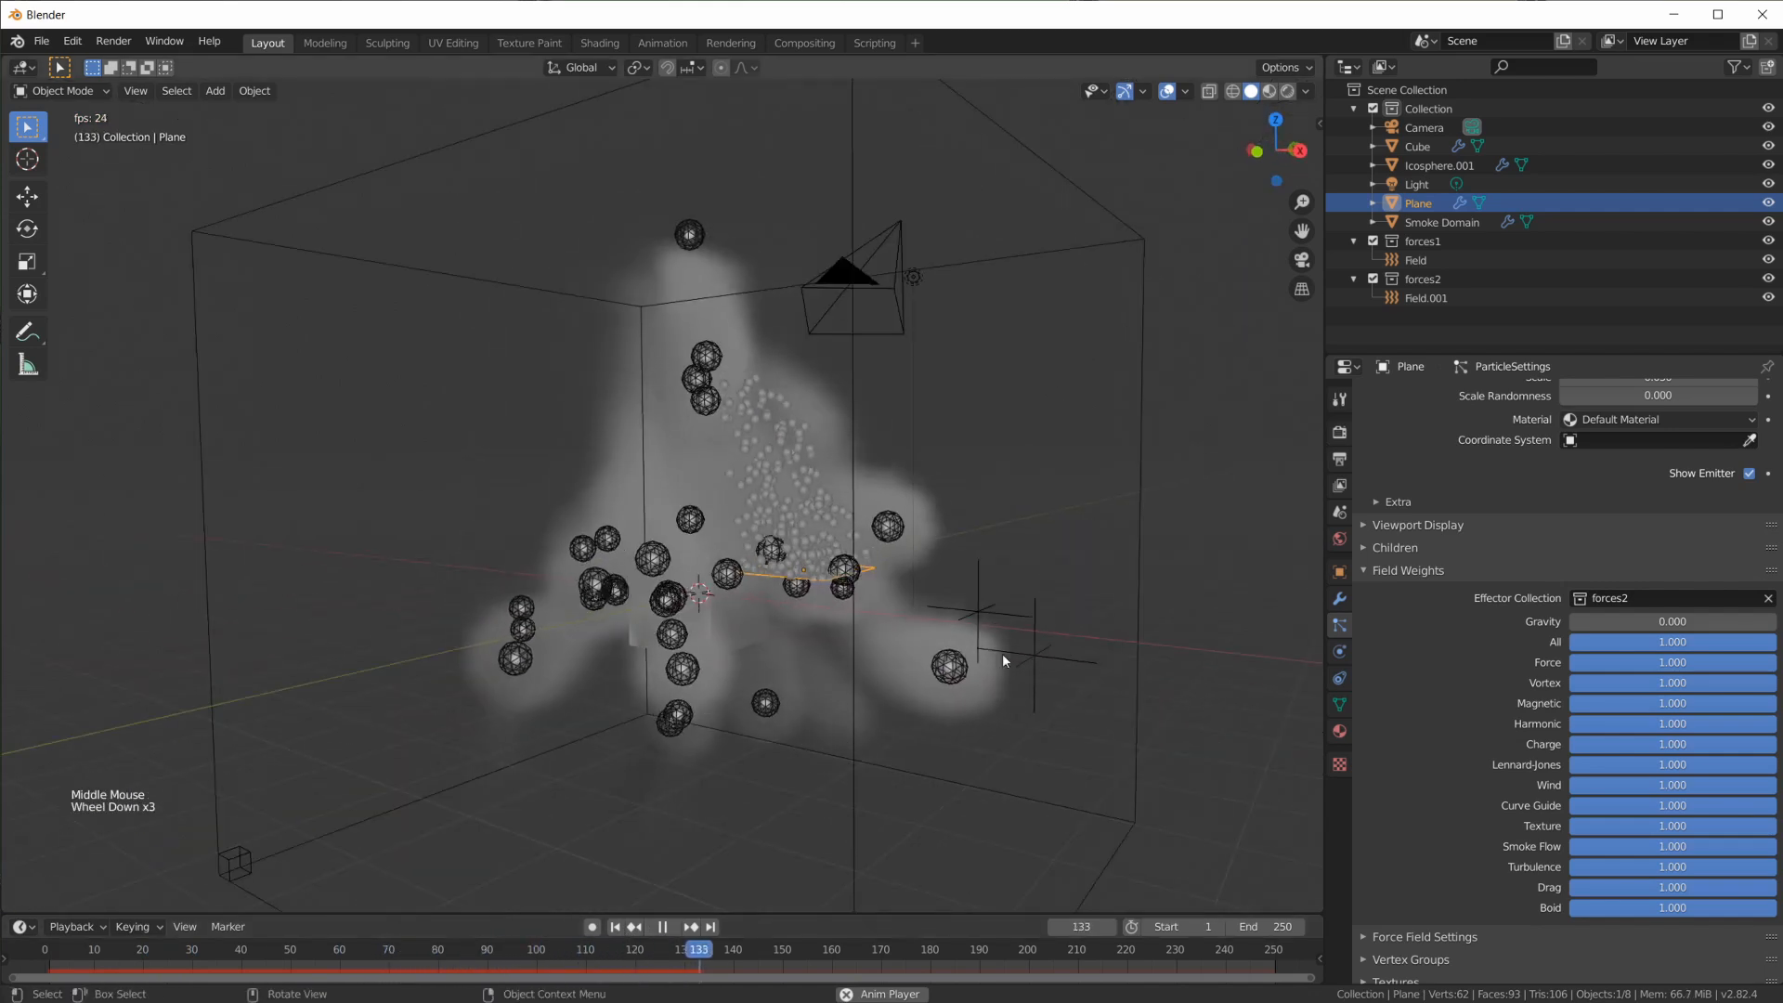
pyautogui.scroll(1, 1049, 629)
pyautogui.moveTo(882, 665); pyautogui.dragTo(643, 545, button='middle')
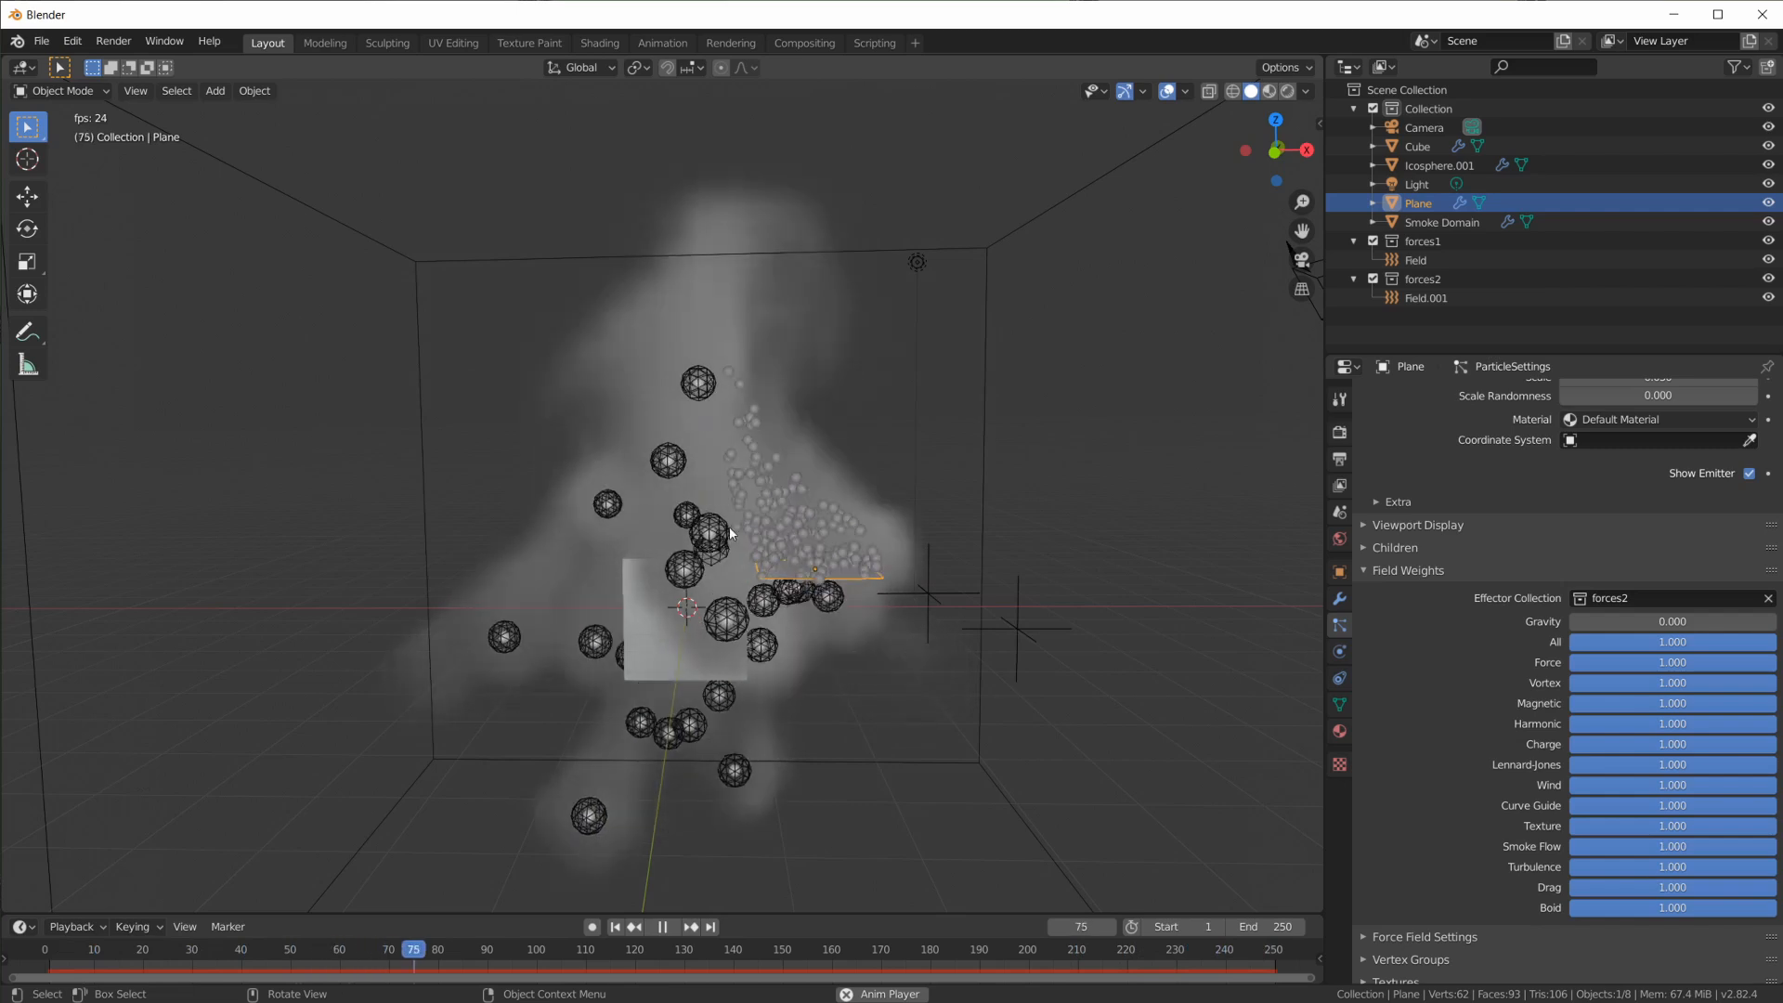
pyautogui.moveTo(727, 606); pyautogui.dragTo(1070, 661, button='middle')
# Inspect the Smoke Flow field and the plane's particles up close and from further away, stopping the playback
pyautogui.click(1031, 650)
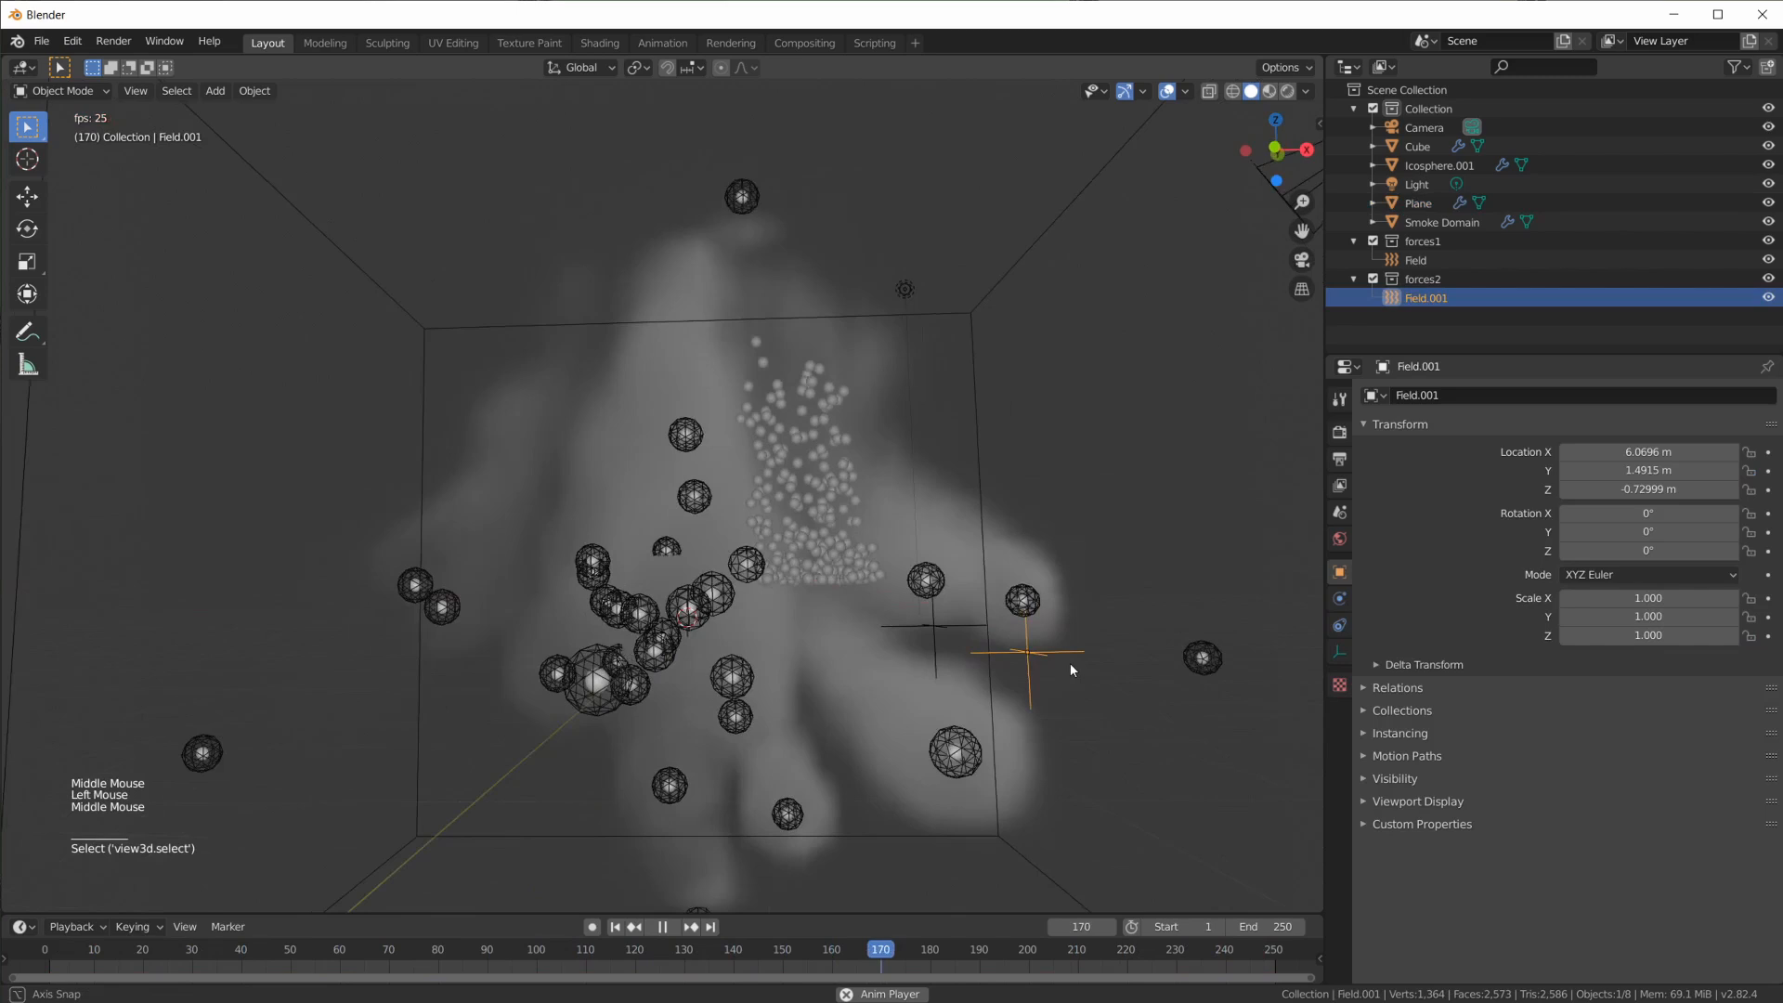
pyautogui.scroll(2, 893, 611)
pyautogui.keyDown('shift'); pyautogui.moveTo(912, 537); pyautogui.dragTo(847, 635, button='middle'); pyautogui.keyUp('shift')
pyautogui.click(805, 641)
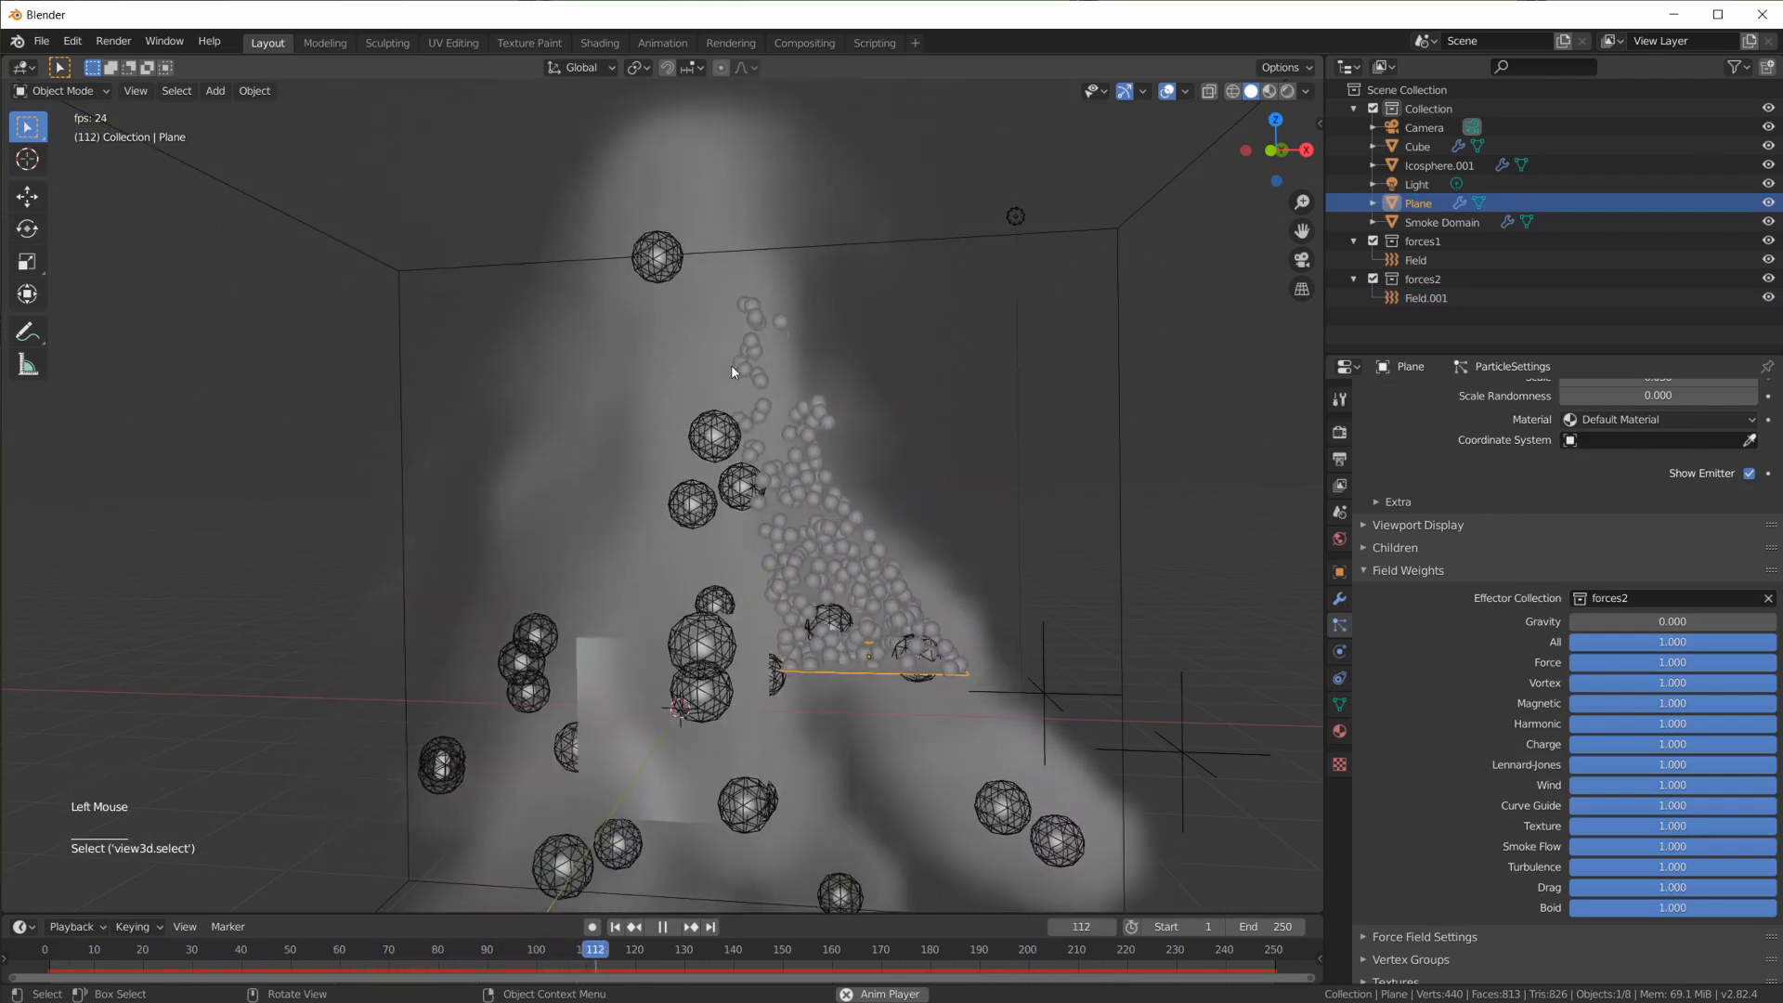
pyautogui.moveTo(953, 561); pyautogui.dragTo(906, 595, button='middle')
pyautogui.scroll(-4, 932, 578)
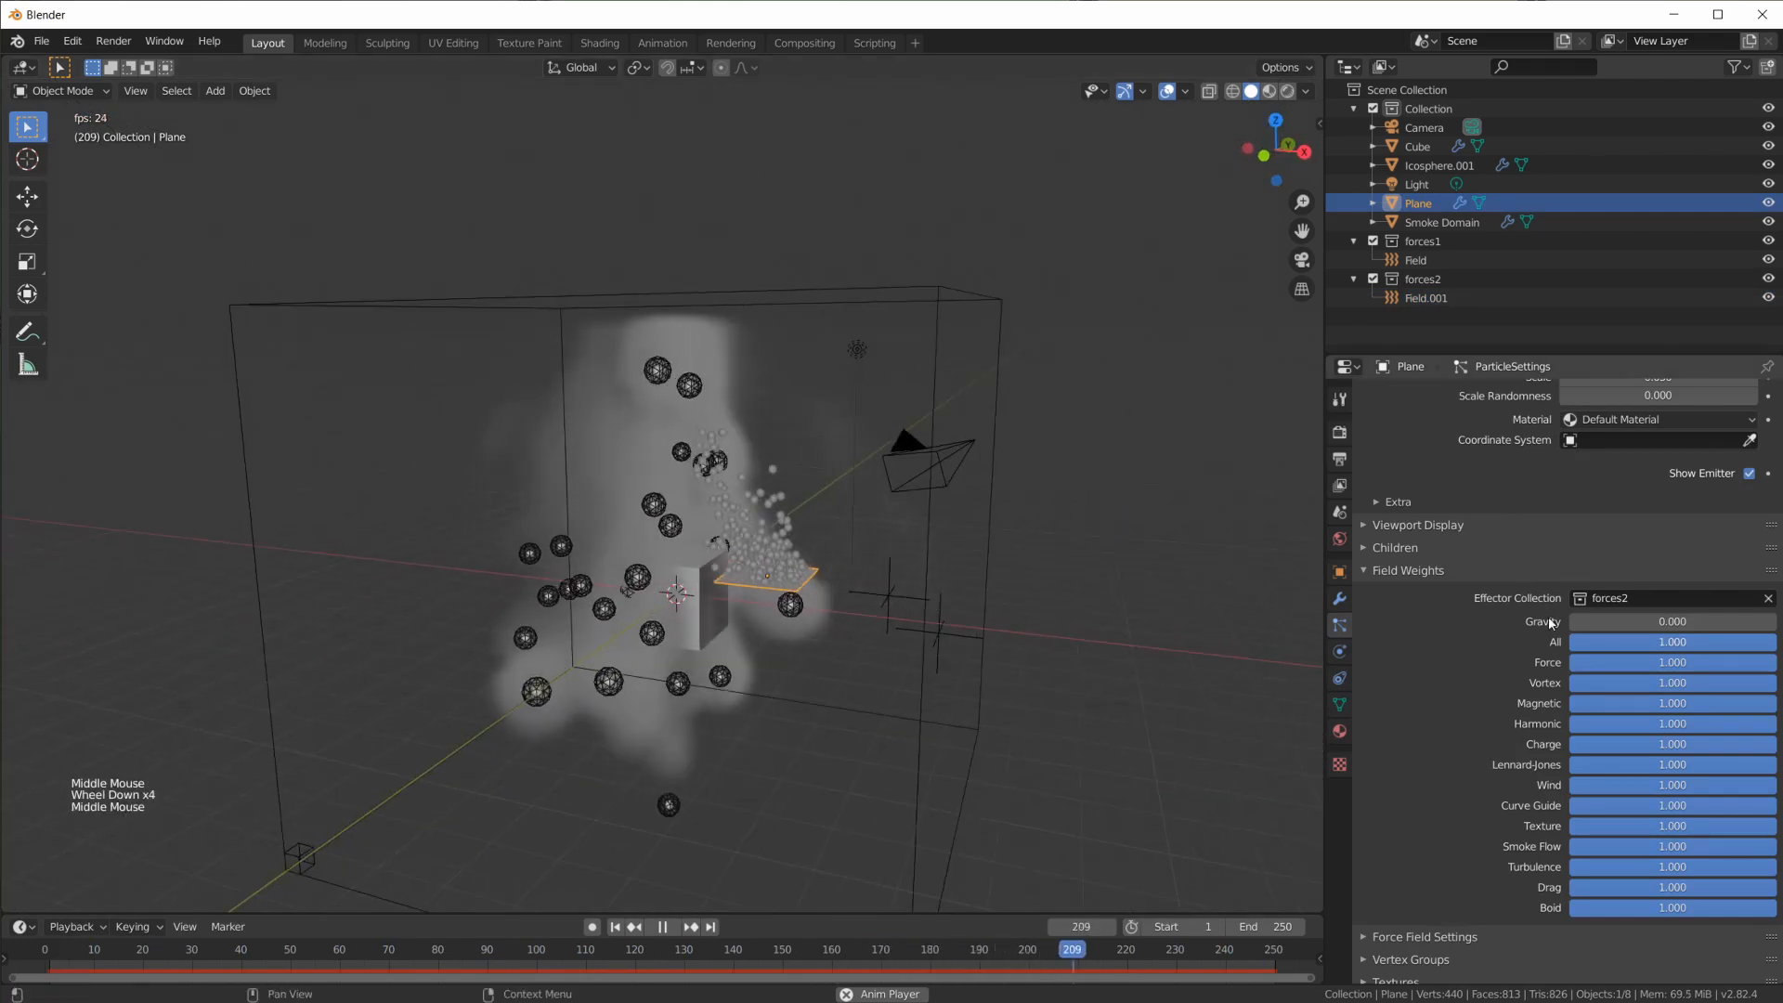
pyautogui.press('space')
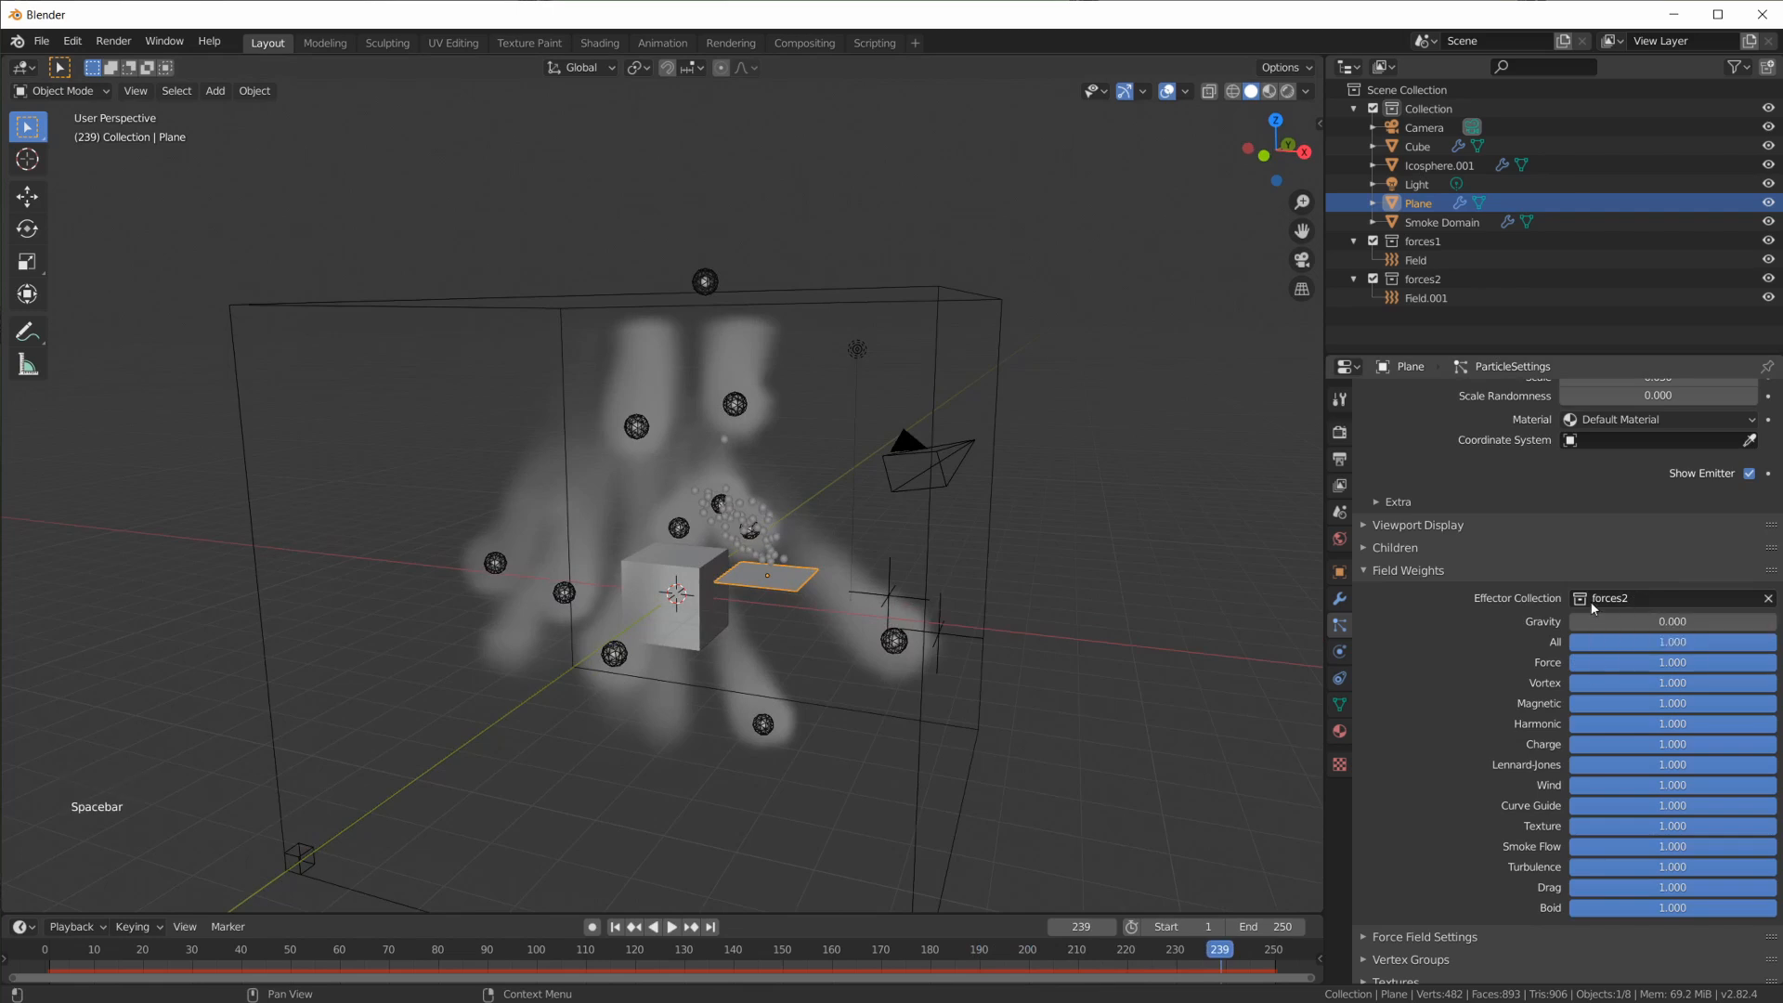
pyautogui.click(941, 637)
pyautogui.moveTo(1000, 658); pyautogui.dragTo(919, 658, button='middle')
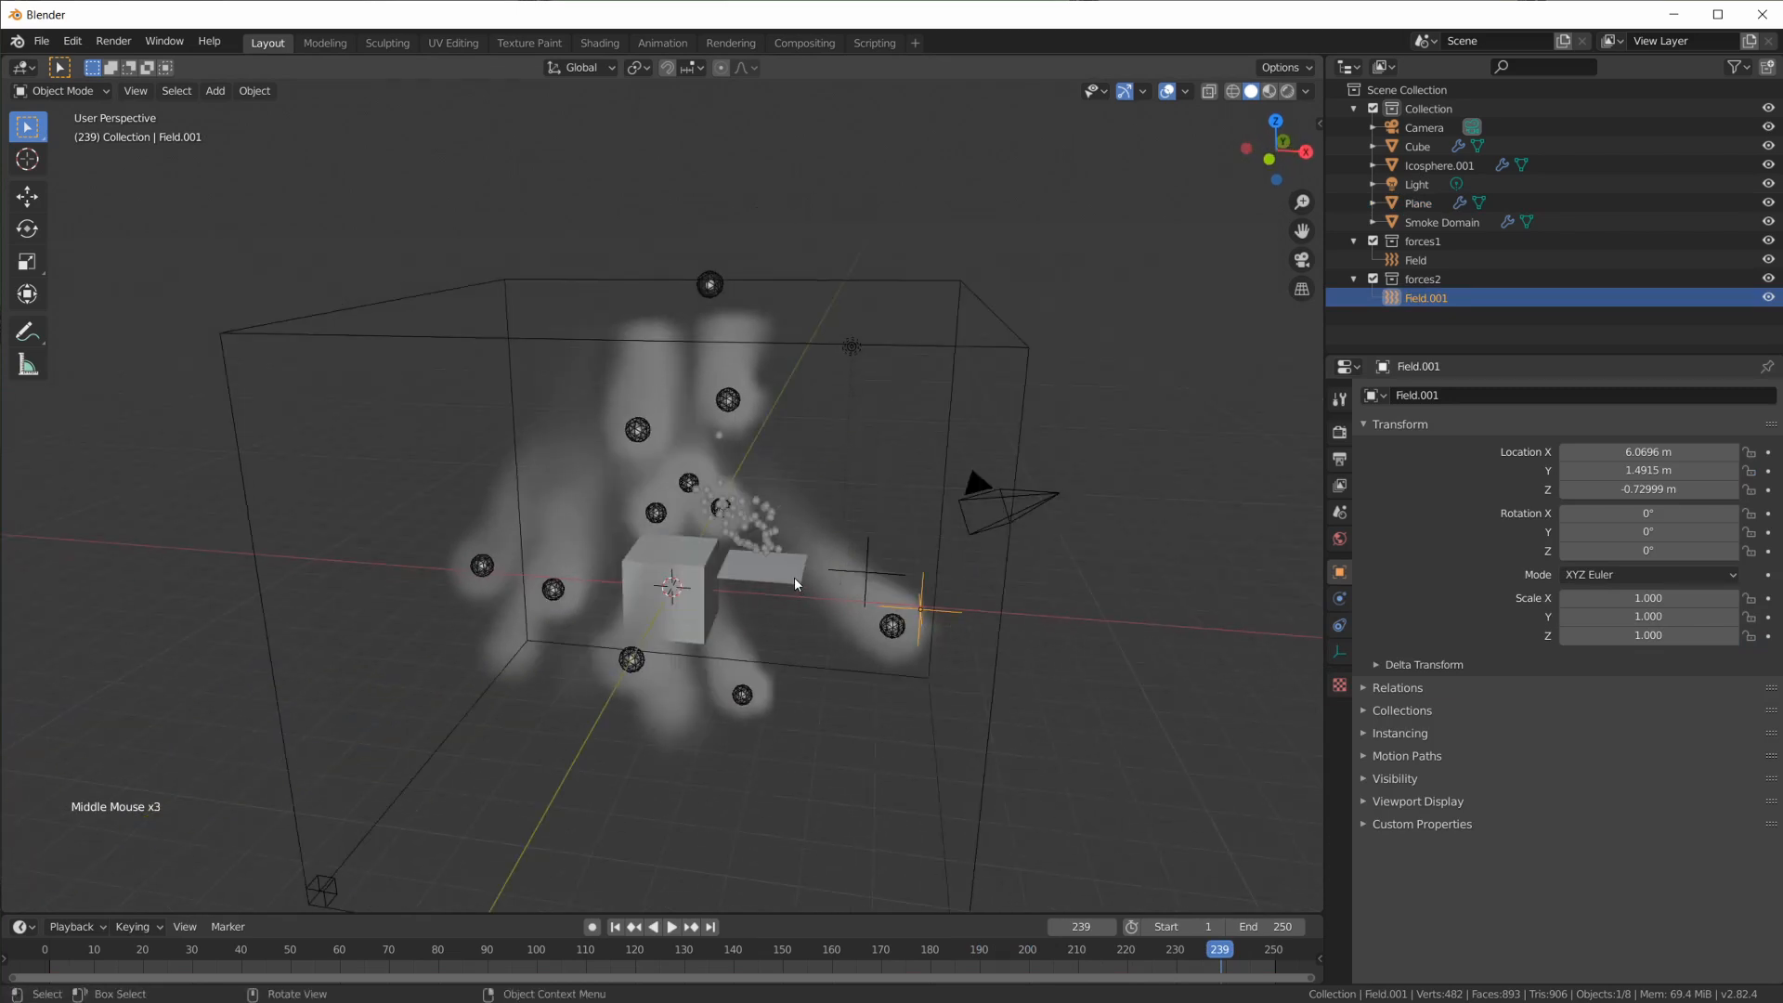
pyautogui.scroll(3, 802, 591)
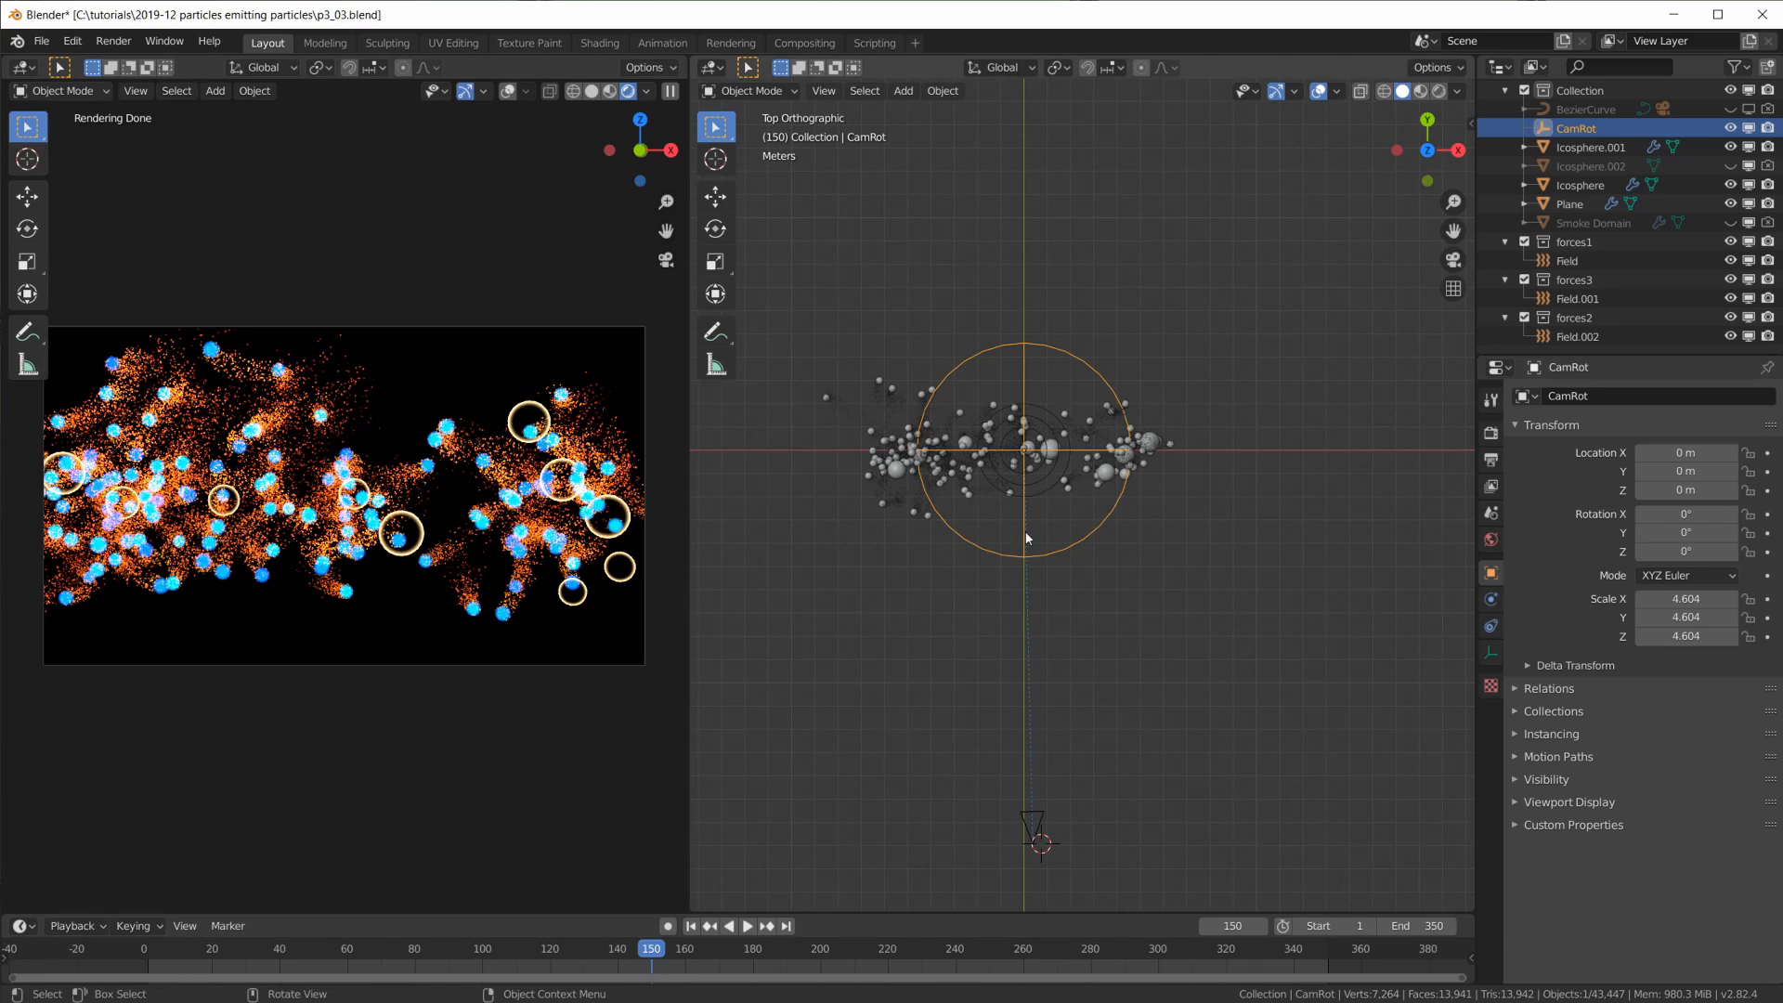
# Select the emitter plane, return to frame 1, and inspect the plane and force fields in the 3D view
pyautogui.scroll(3, 1025, 531)
pyautogui.keyDown('shift'); pyautogui.moveTo(1094, 601); pyautogui.dragTo(1216, 669, button='middle'); pyautogui.keyUp('shift')
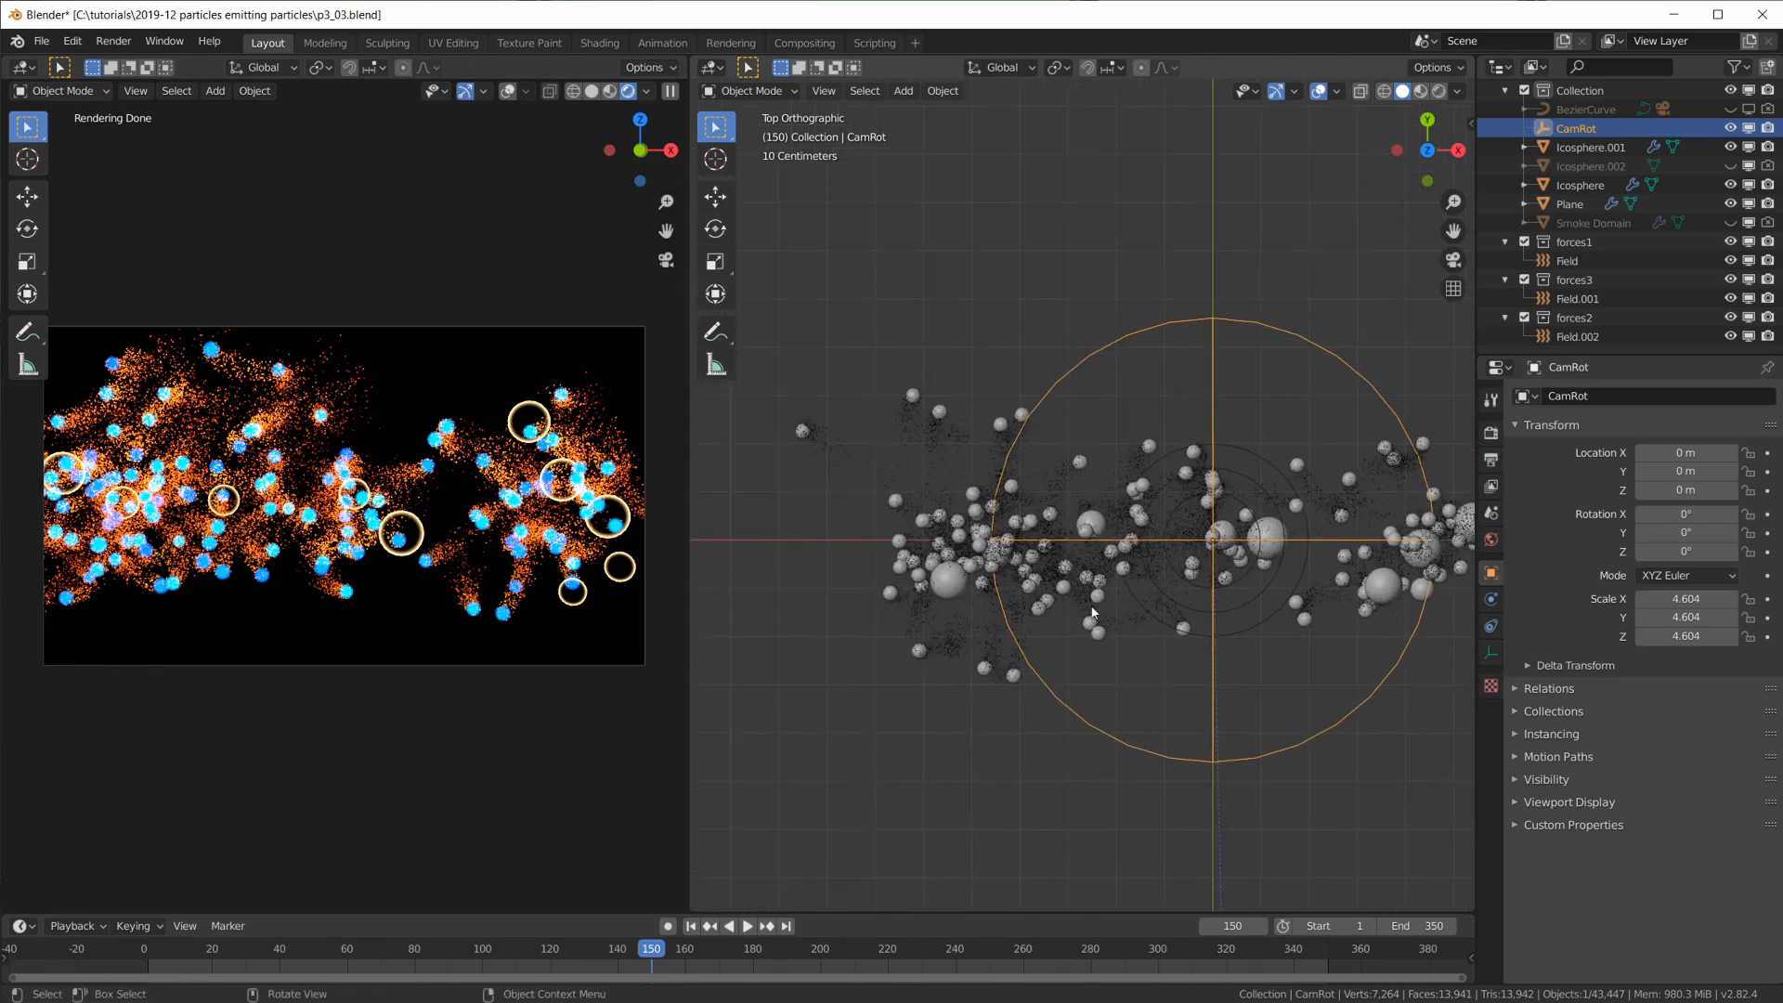
pyautogui.moveTo(1194, 589); pyautogui.dragTo(1168, 464, button='middle')
pyautogui.click(942, 520)
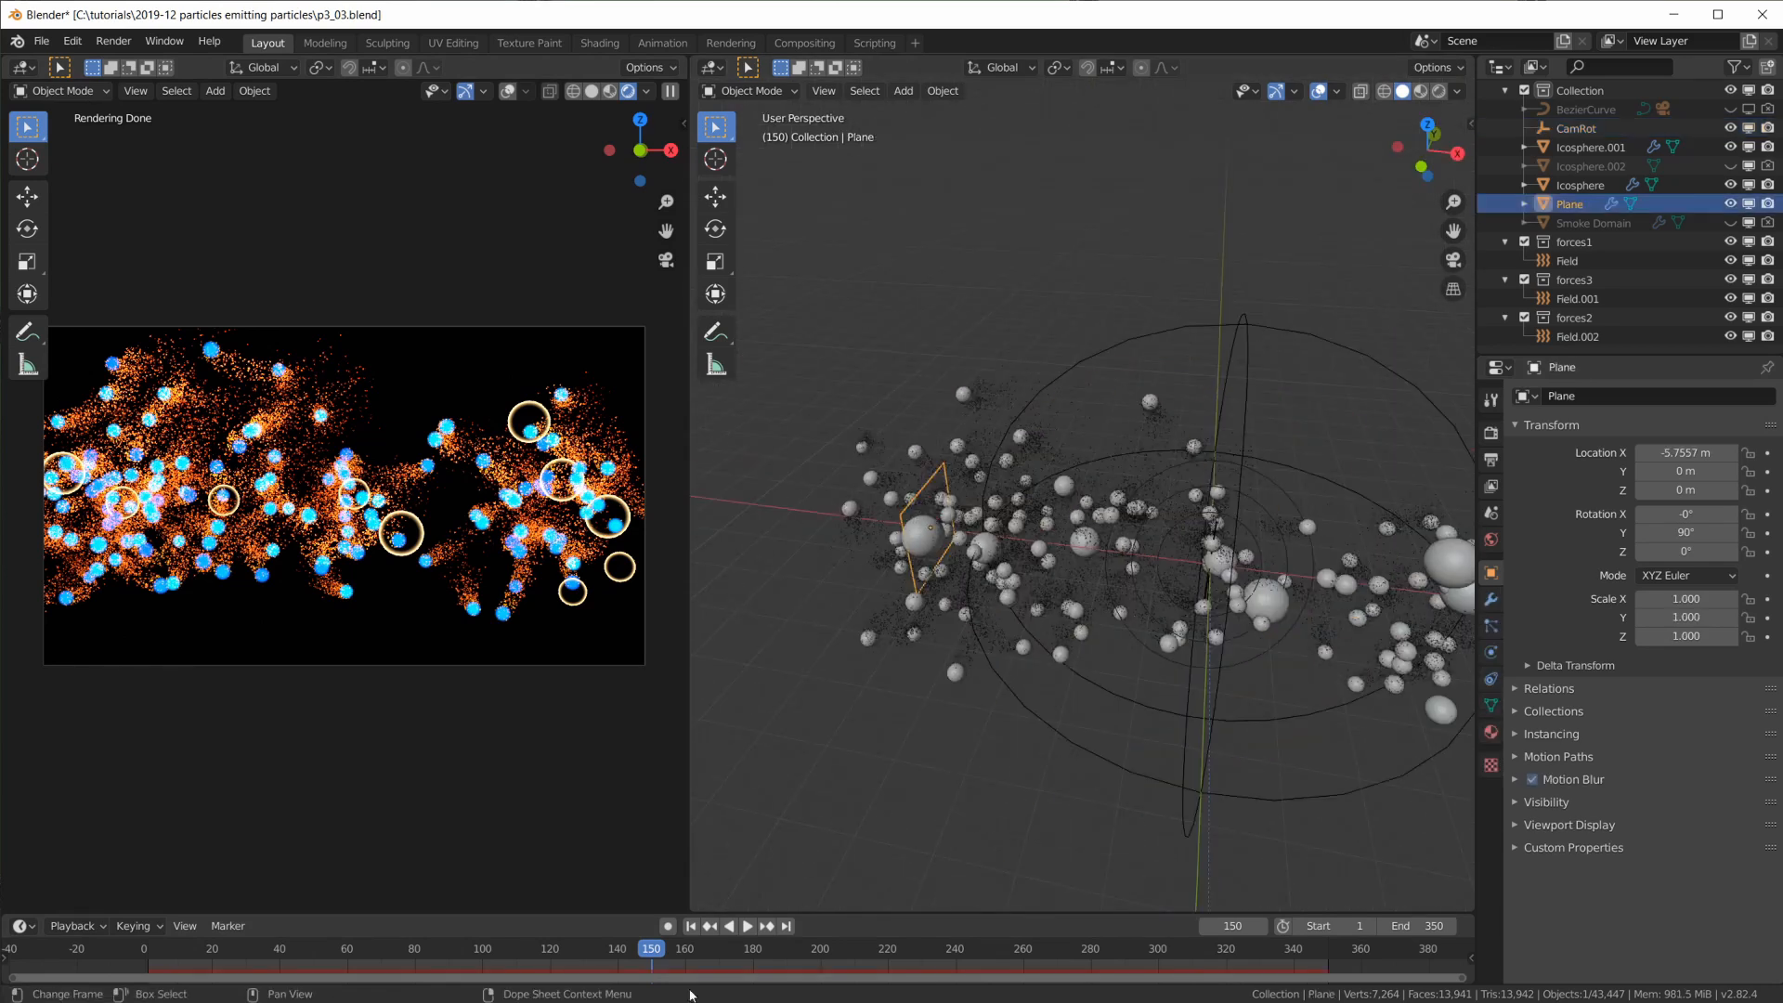
pyautogui.click(691, 926)
pyautogui.scroll(3, 973, 529)
pyautogui.moveTo(1075, 576); pyautogui.dragTo(1110, 526, button='middle')
pyautogui.moveTo(769, 502); pyautogui.dragTo(830, 501, button='middle')
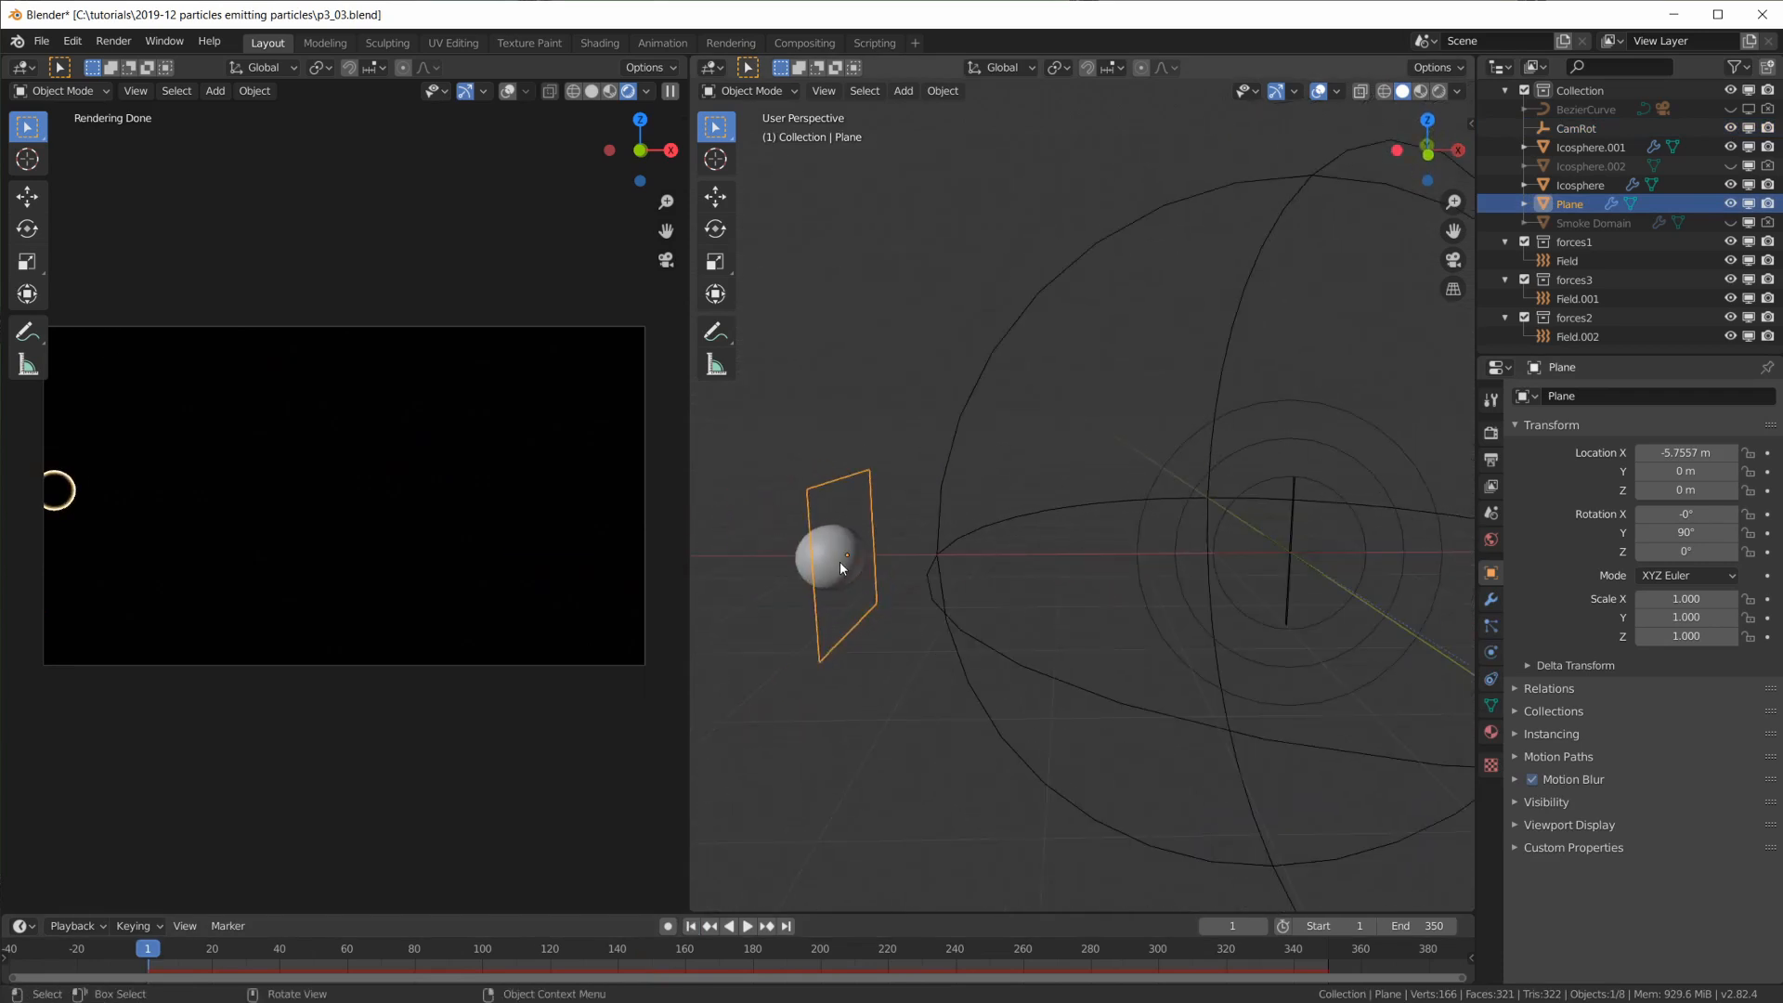
pyautogui.scroll(-2, 1135, 608)
pyautogui.keyDown('shift'); pyautogui.moveTo(1075, 590); pyautogui.dragTo(989, 620, button='middle'); pyautogui.keyUp('shift')
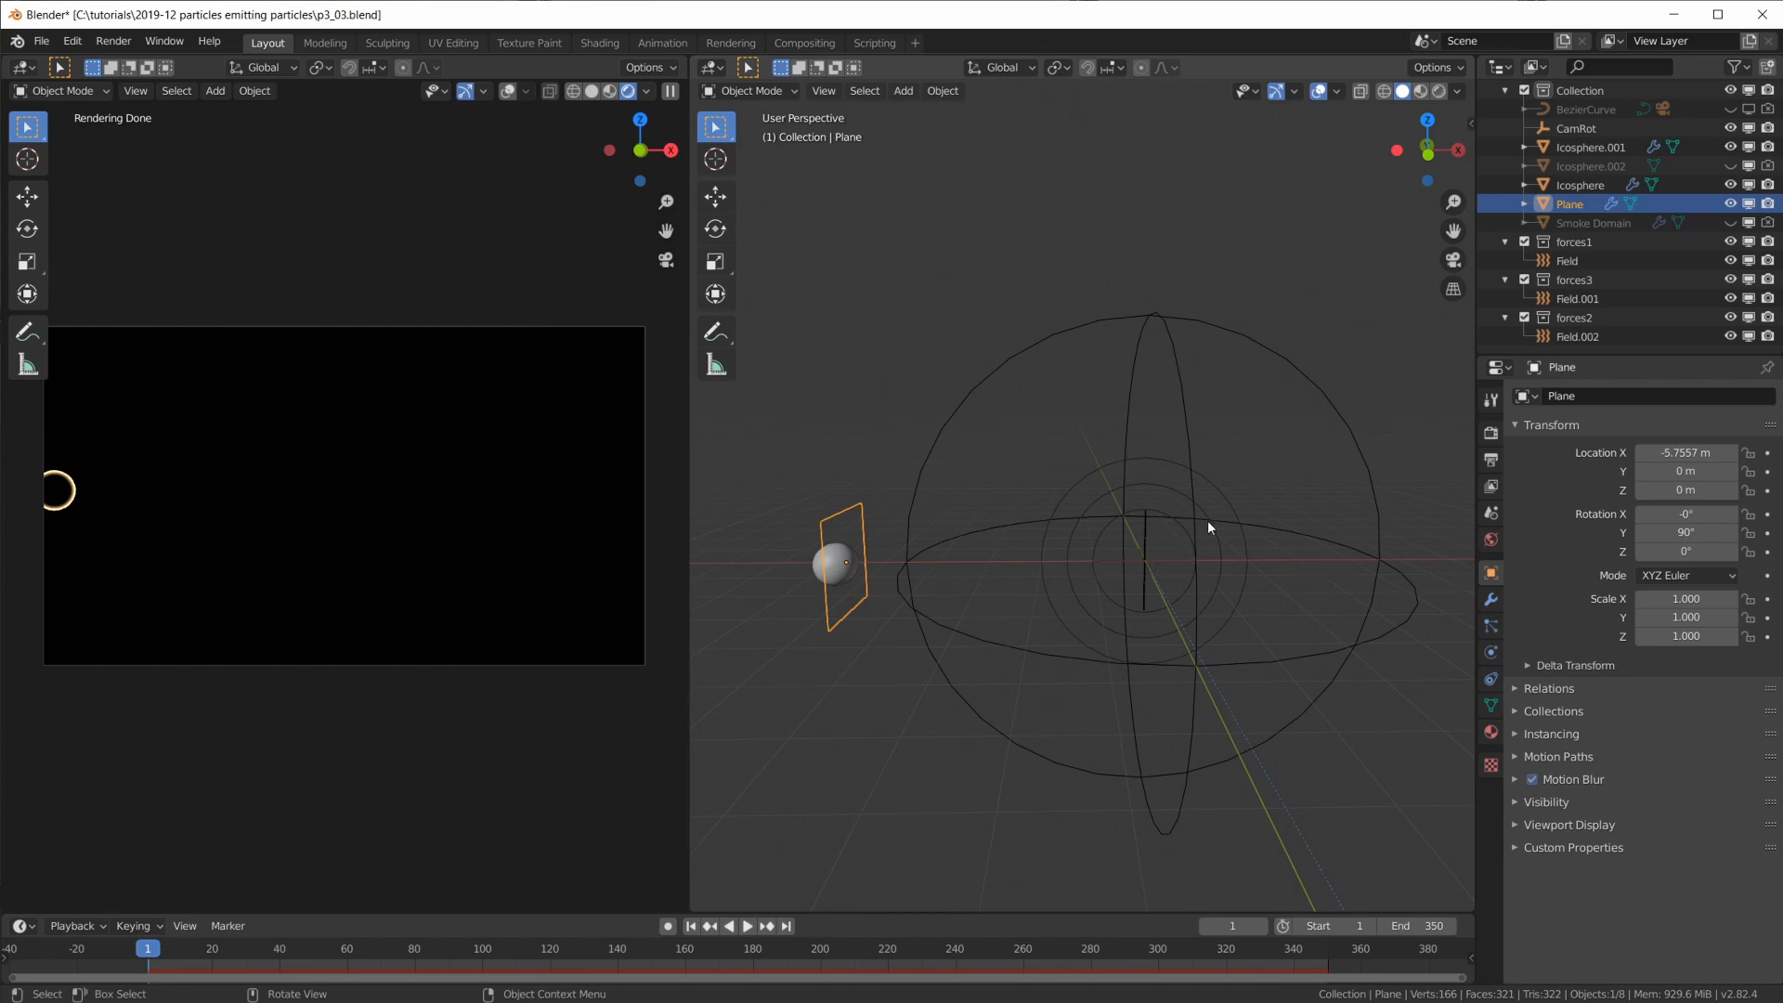
# Examine the force settings of the Field object in the forces1 collection
pyautogui.click(1586, 261)
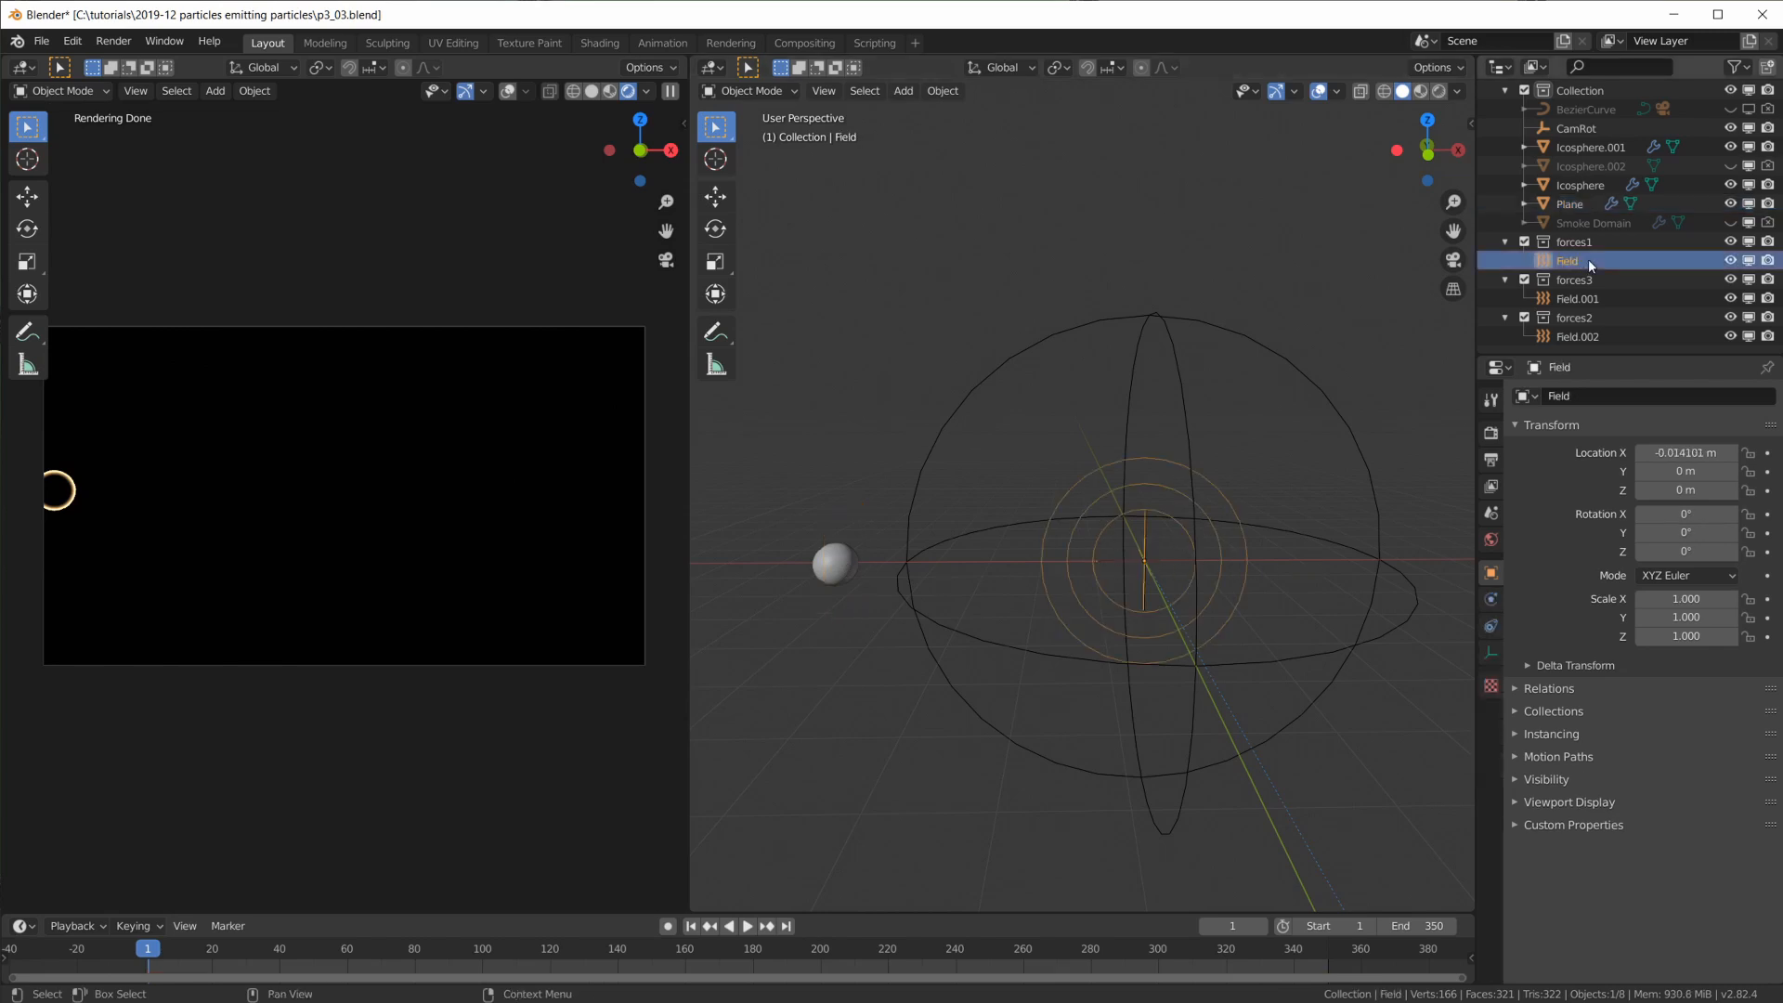
pyautogui.click(1490, 599)
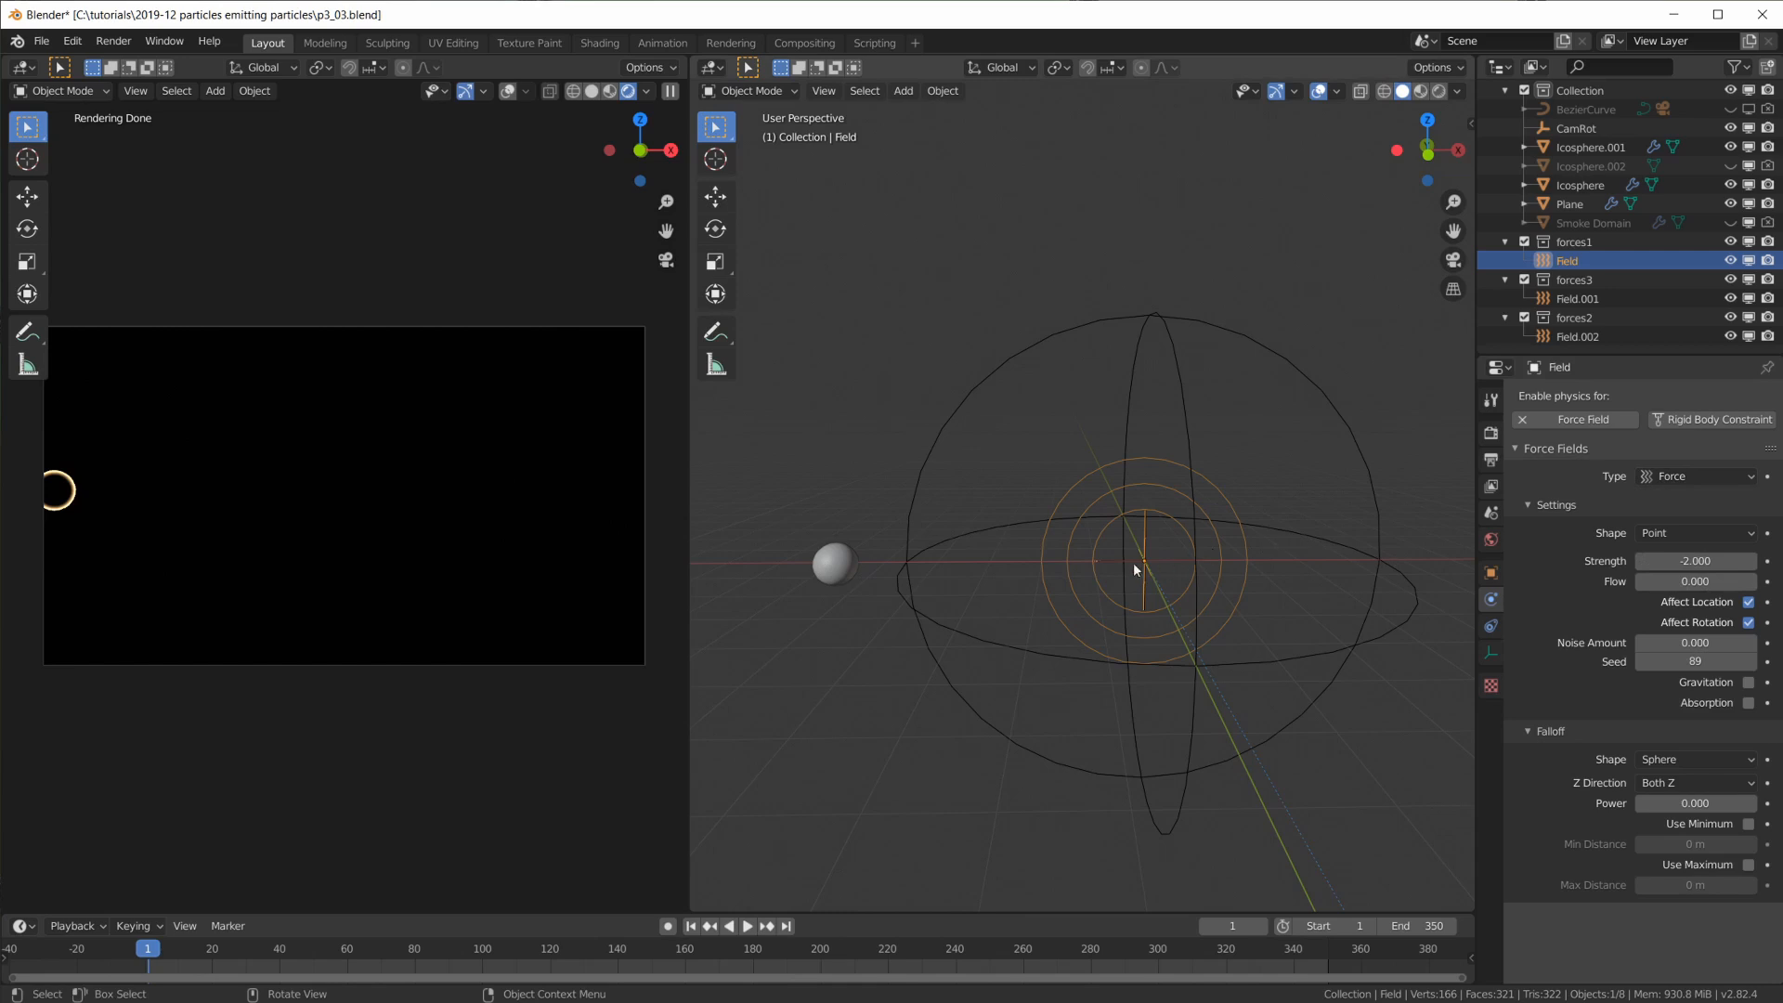
pyautogui.moveTo(805, 565); pyautogui.dragTo(827, 594, button='middle')
# Disable Icosphere.001 in the viewport, select Icosphere, and play the simulation to about frame 142
pyautogui.click(1572, 204)
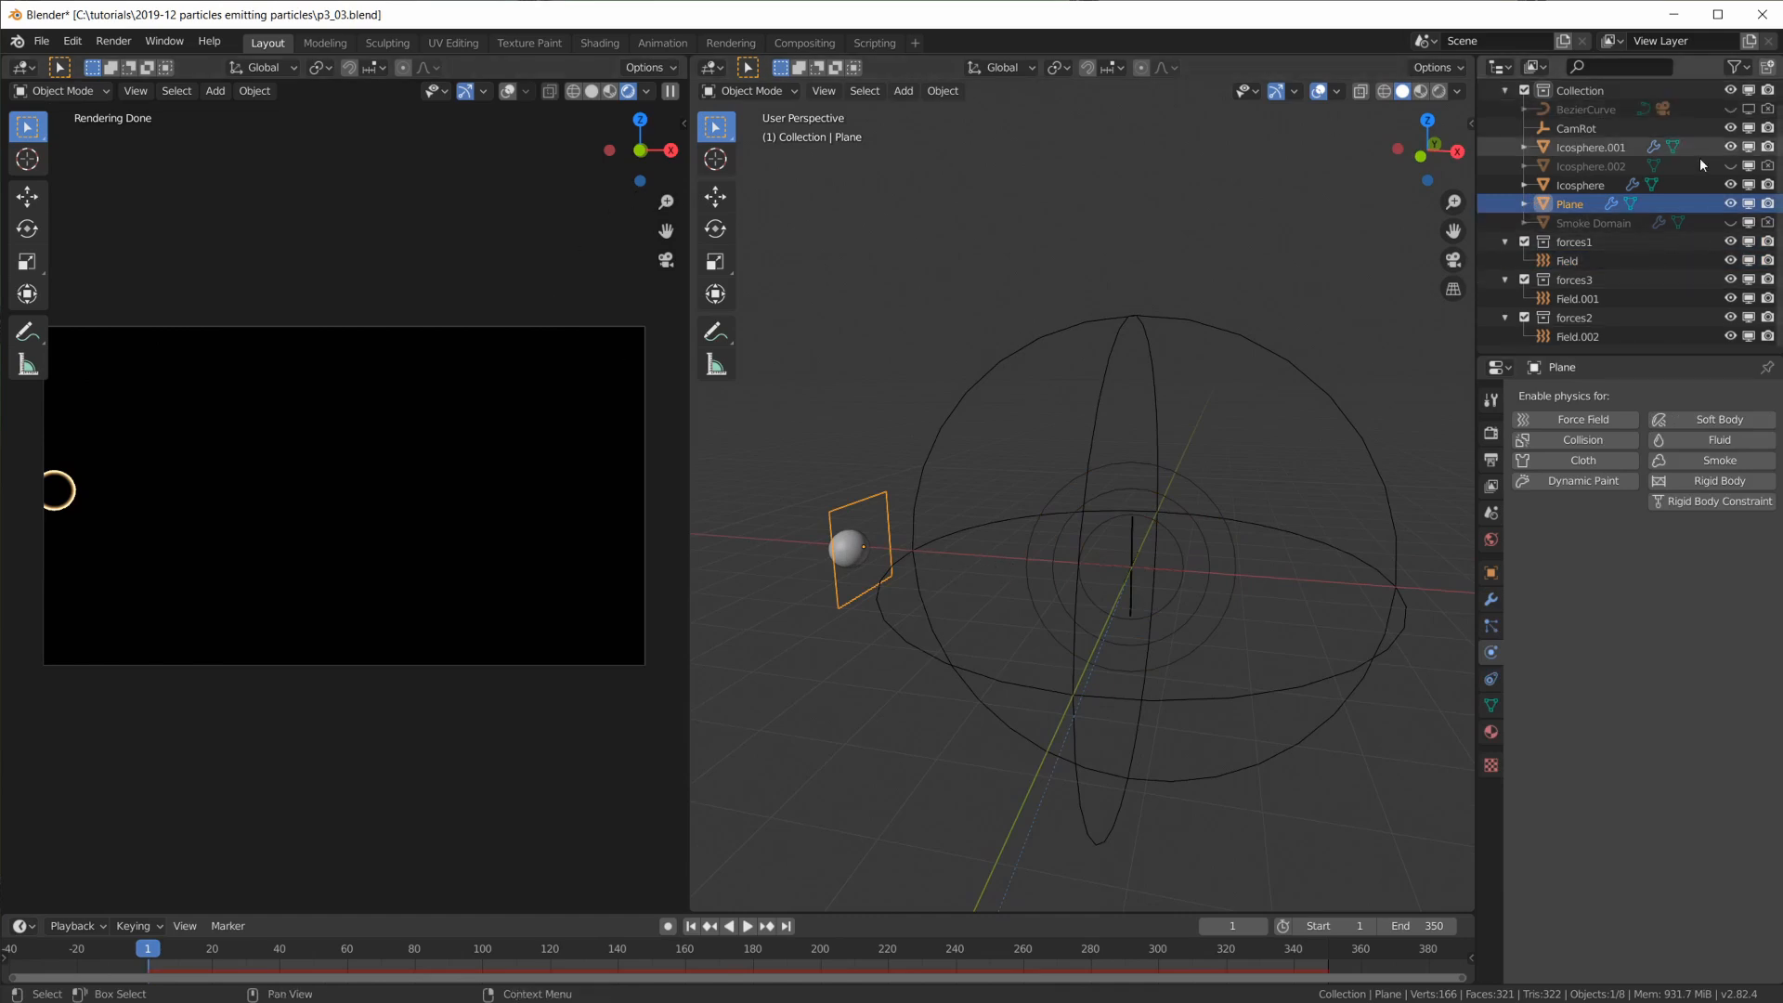
pyautogui.click(1749, 147)
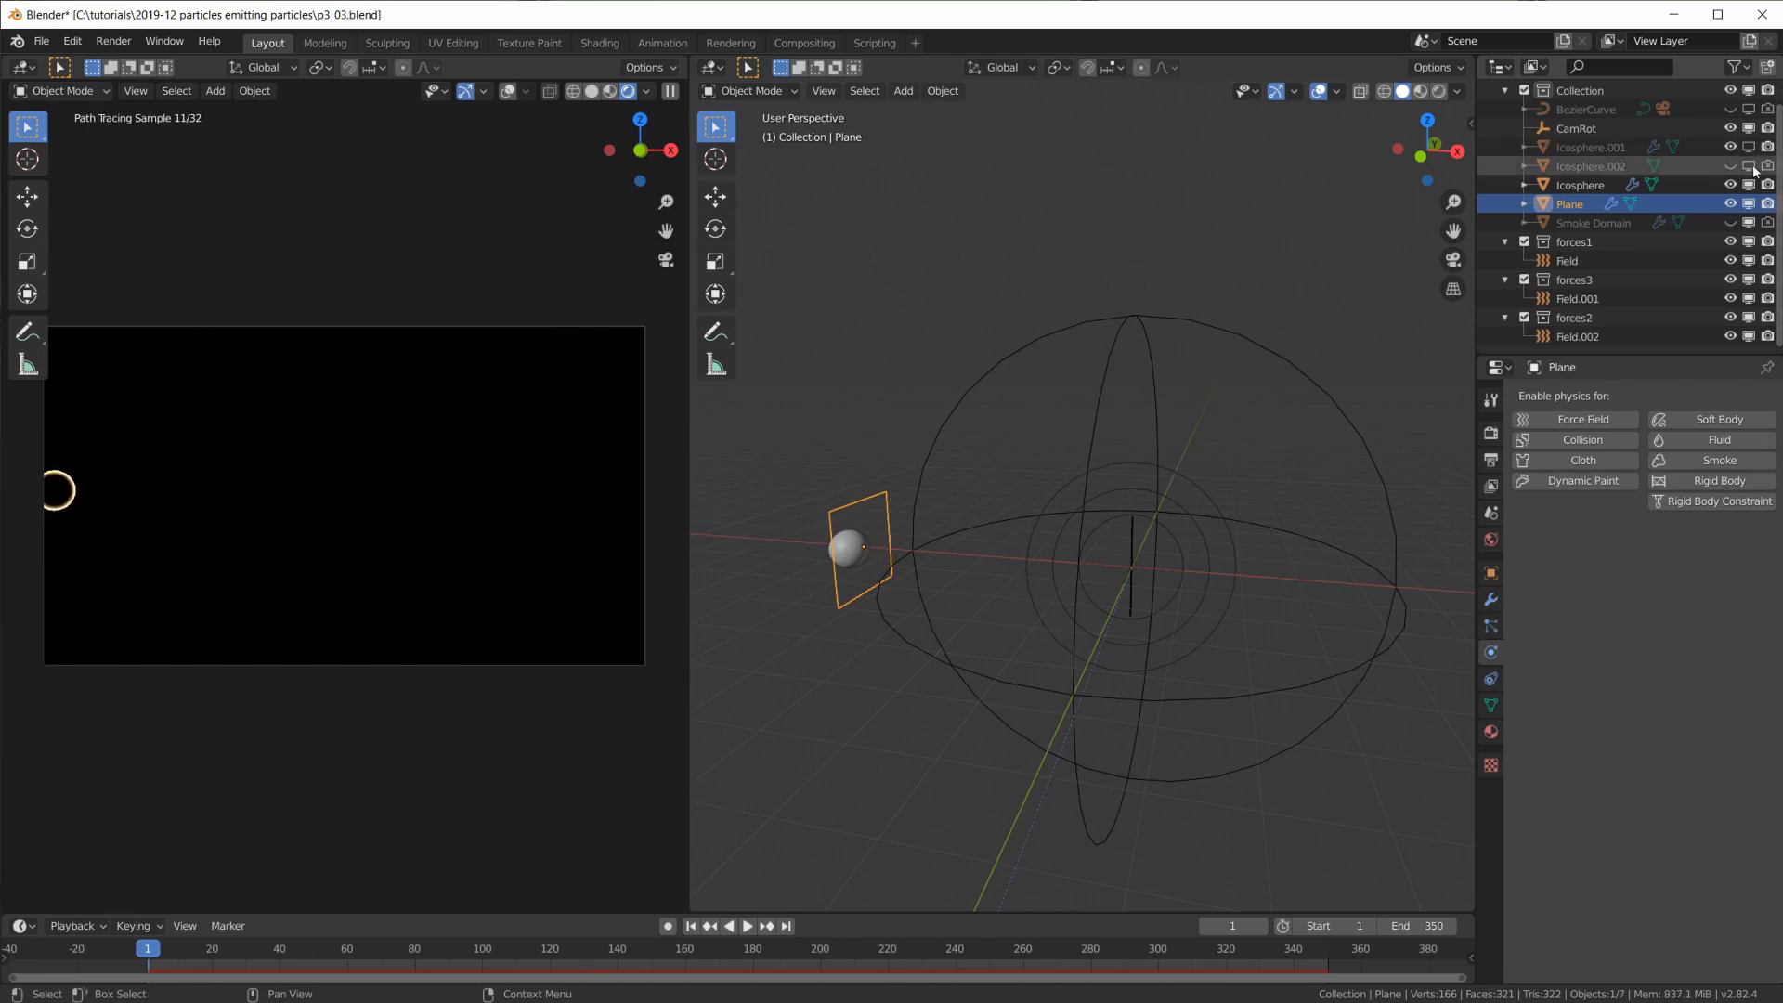
pyautogui.click(1579, 184)
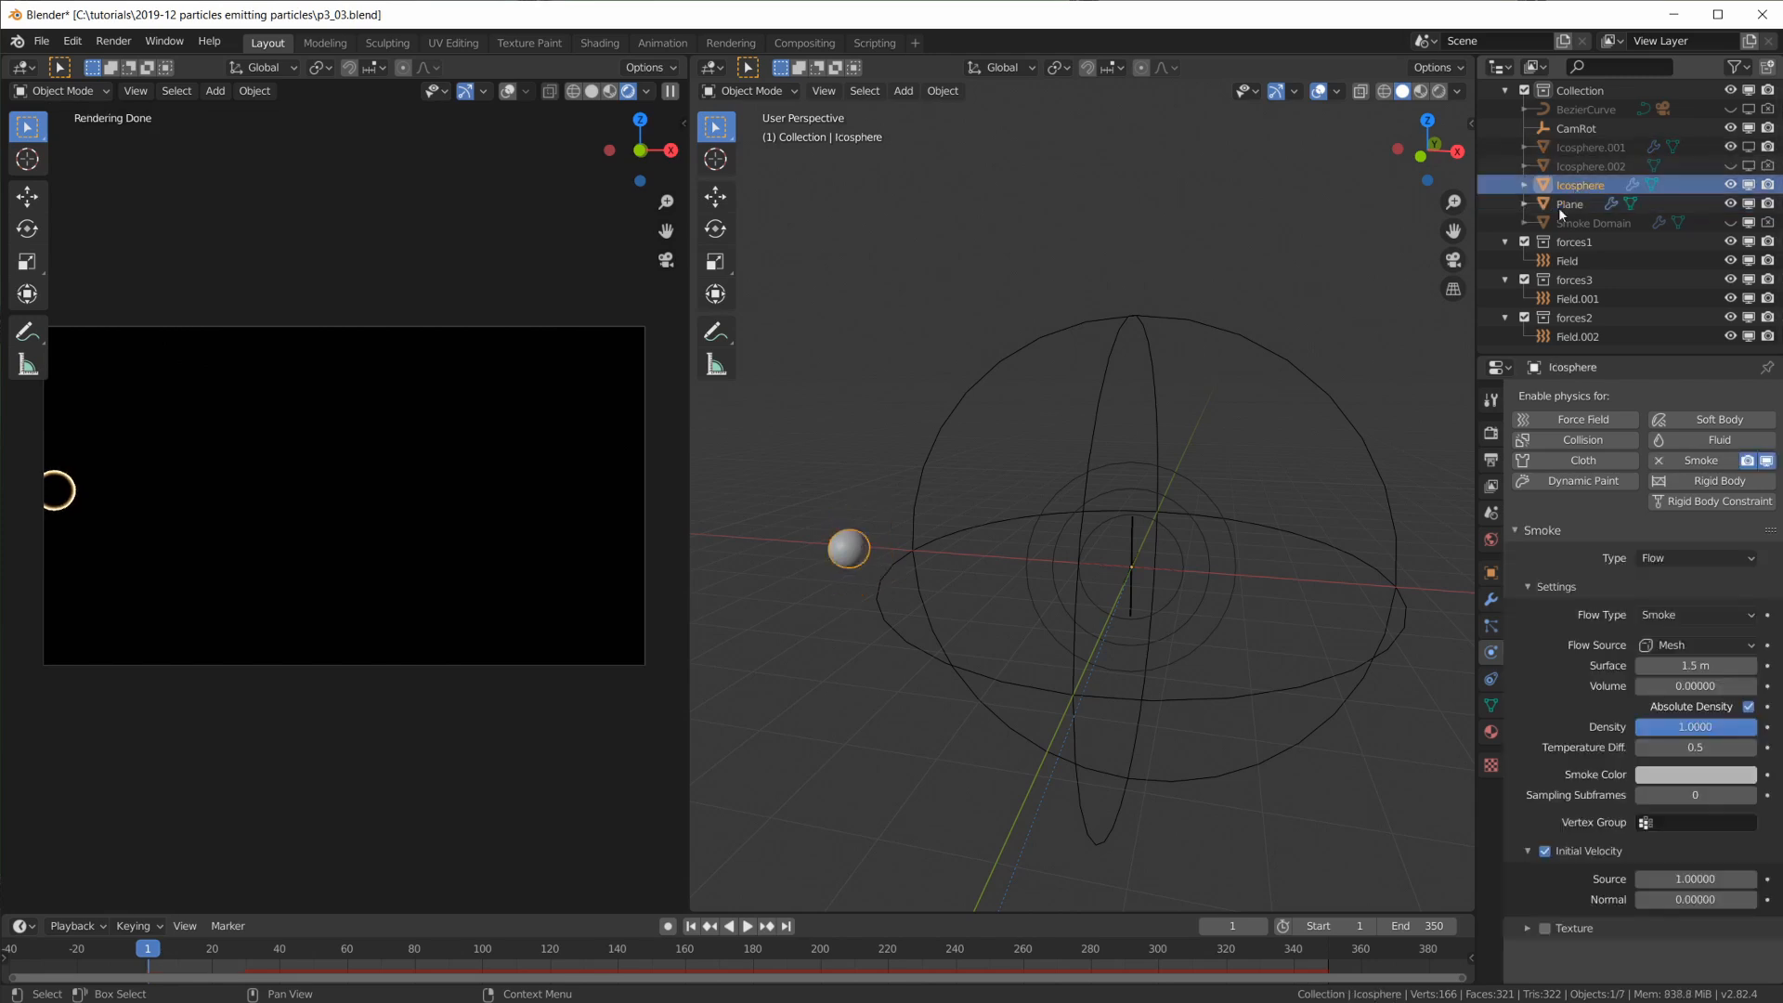
pyautogui.click(748, 925)
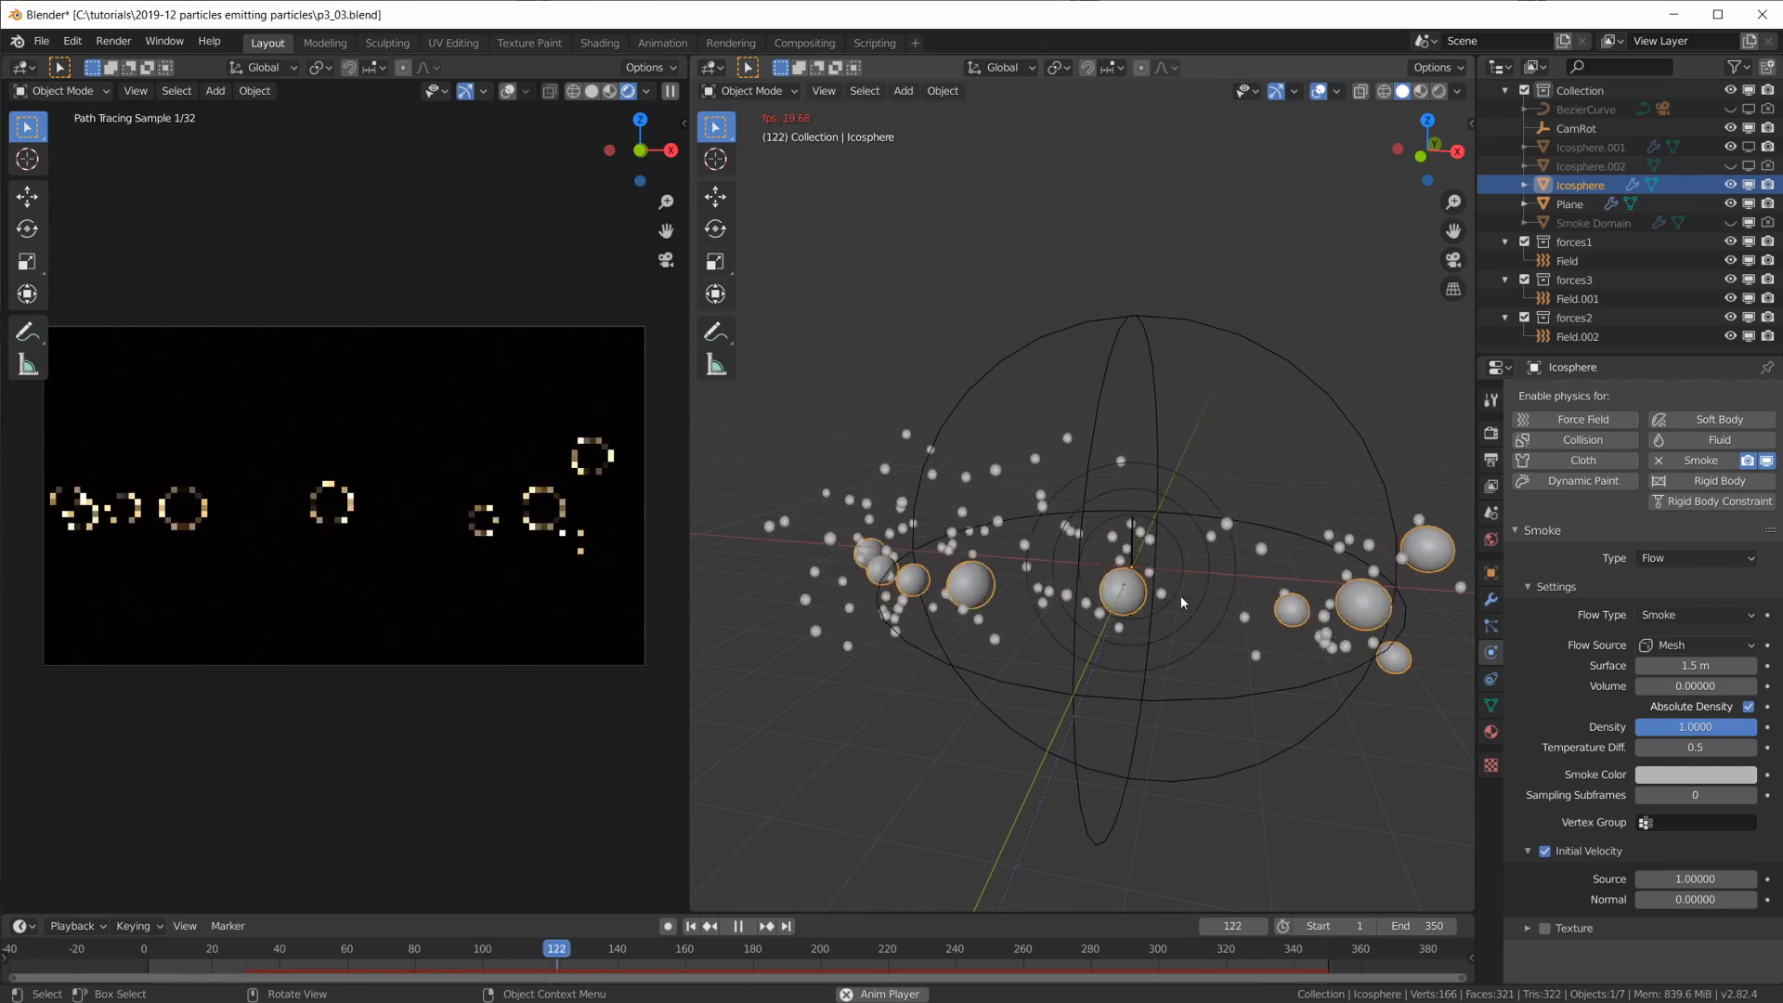
pyautogui.press('space')
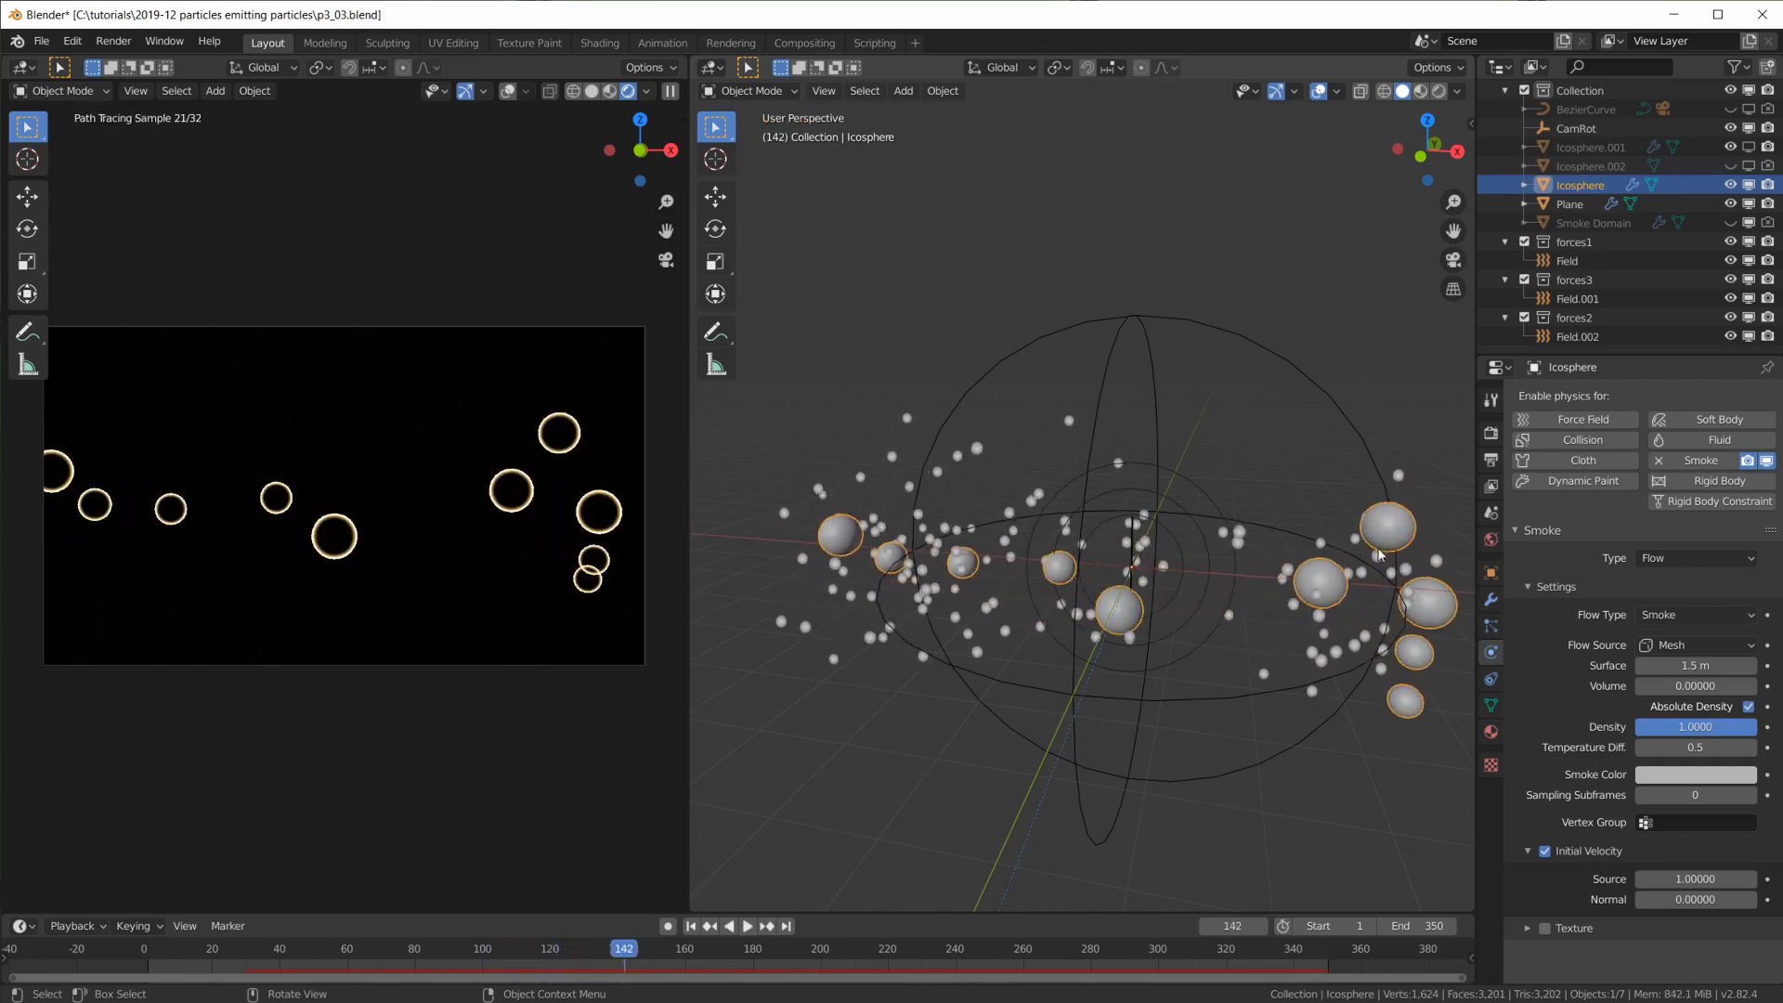
# Show the modifiers of Icosphere and widen the properties editor to read the Particle Instance settings
pyautogui.click(1491, 599)
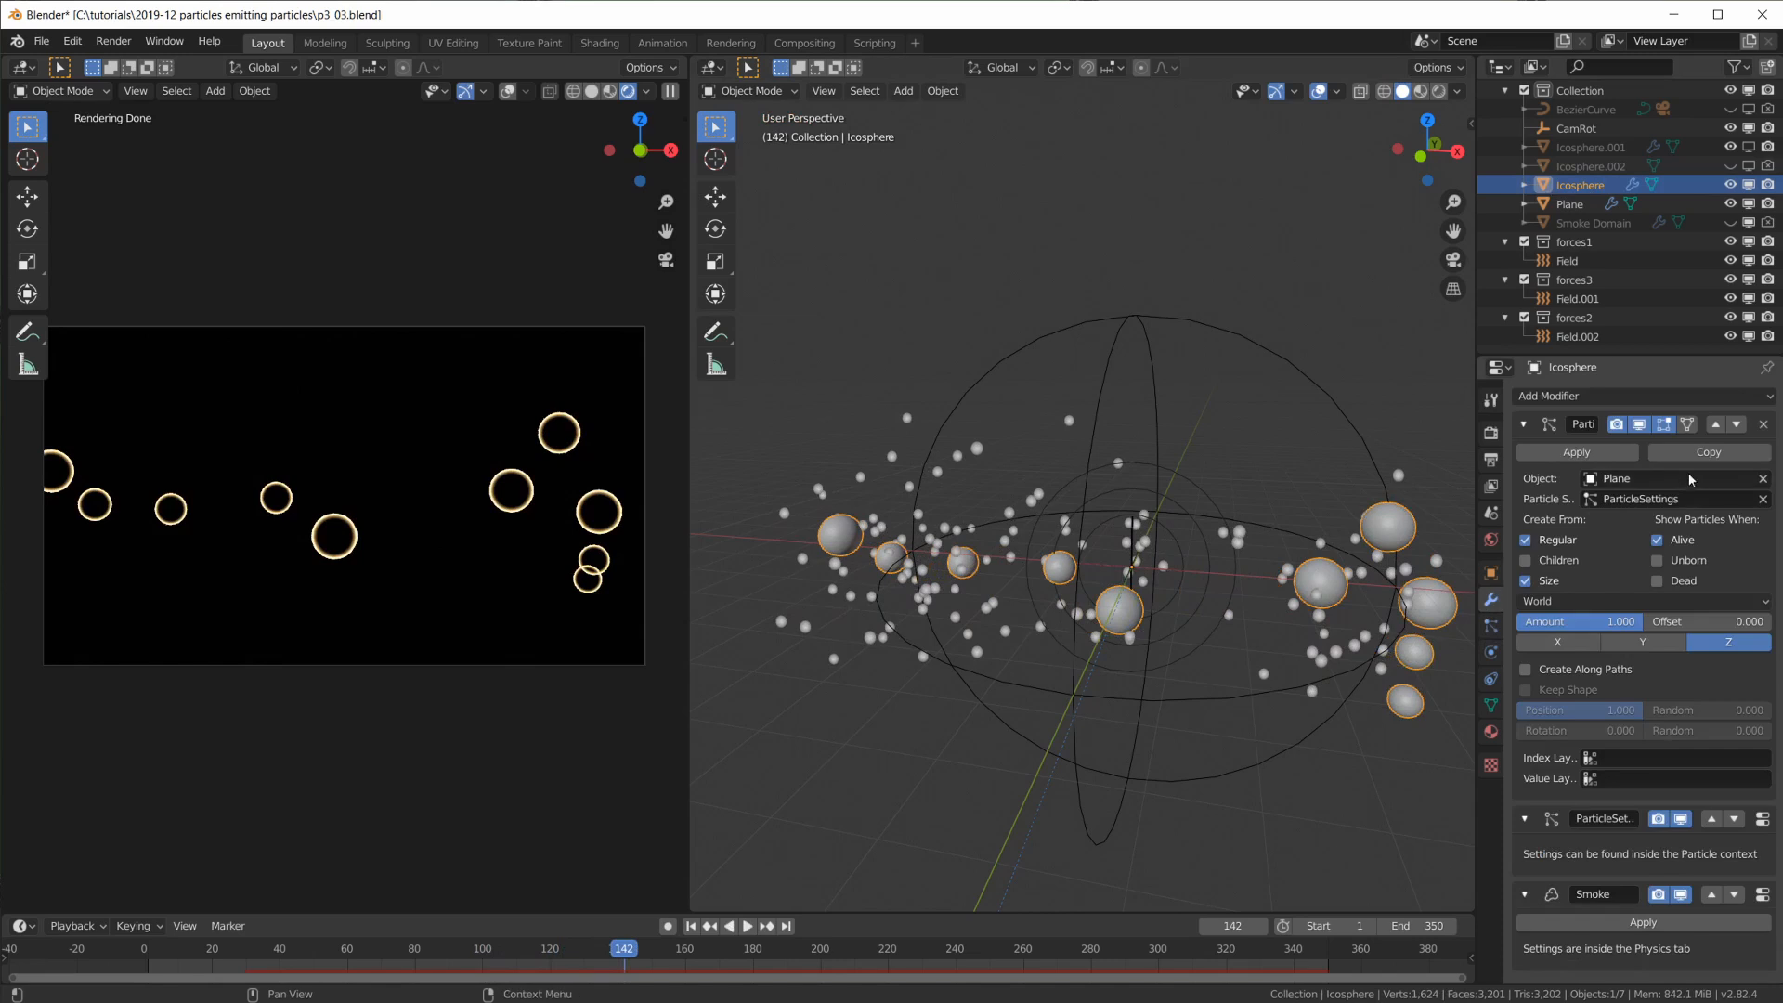
pyautogui.click(1474, 450)
pyautogui.moveTo(1477, 450); pyautogui.dragTo(1356, 453)
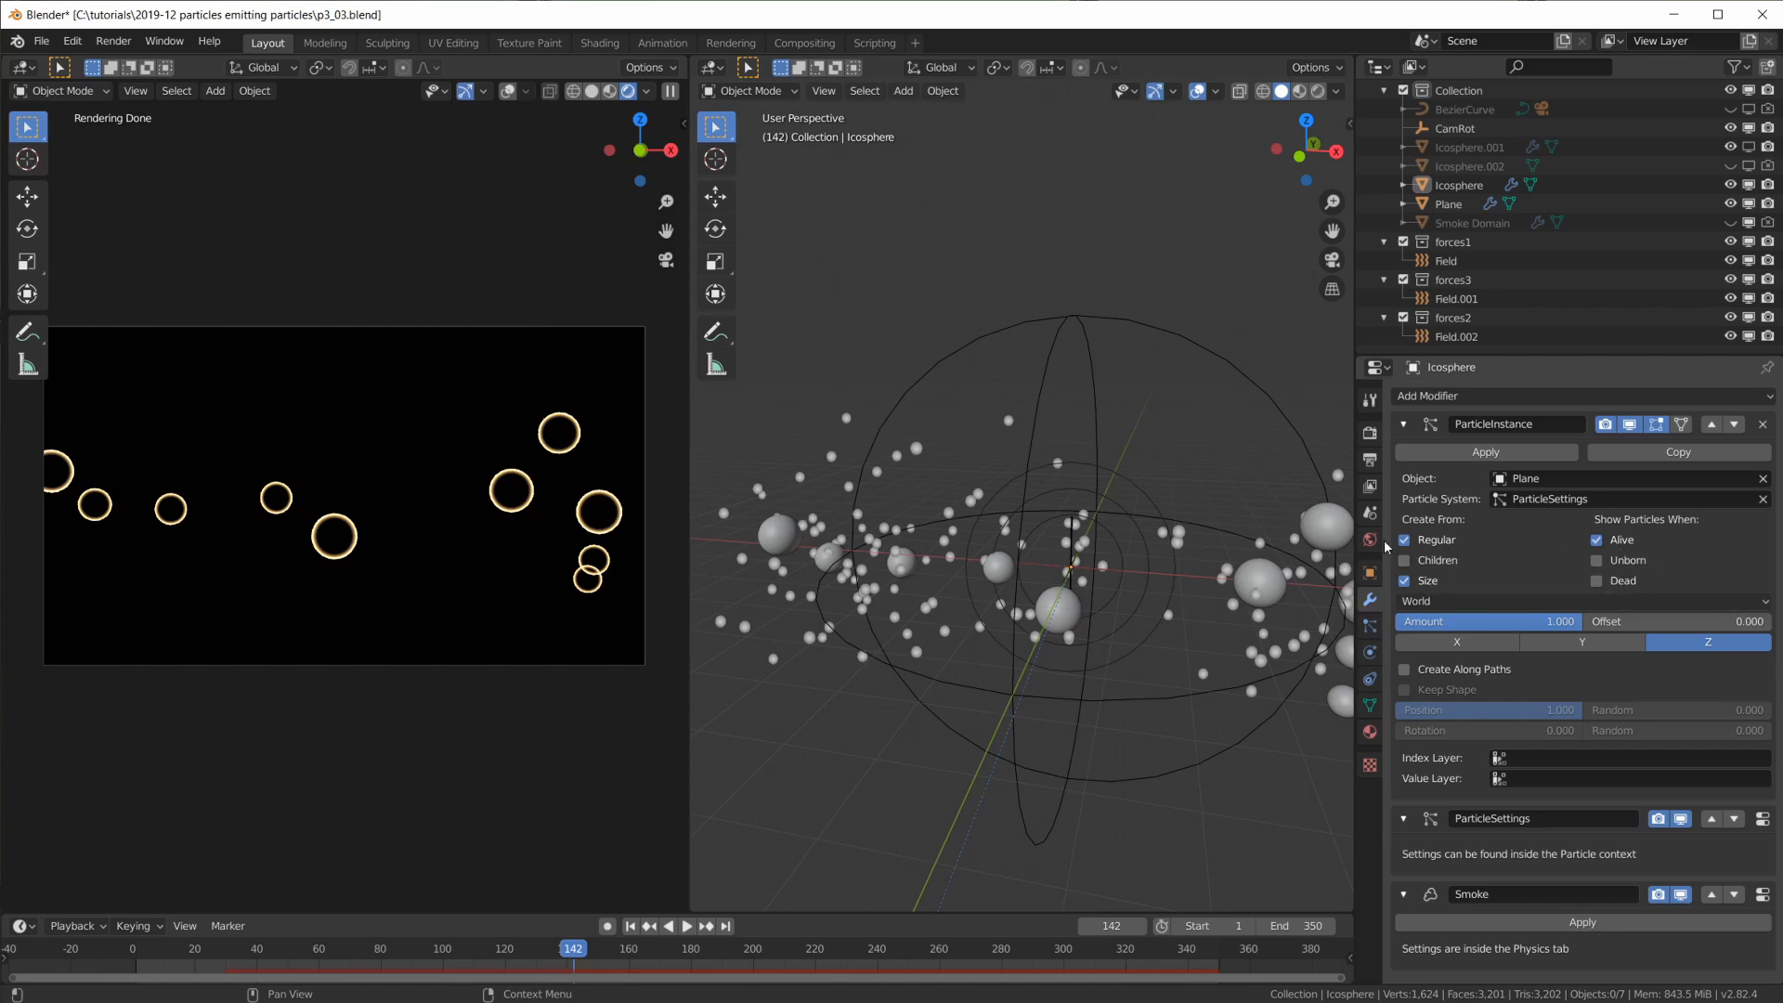
pyautogui.moveTo(1359, 539); pyautogui.dragTo(1433, 534)
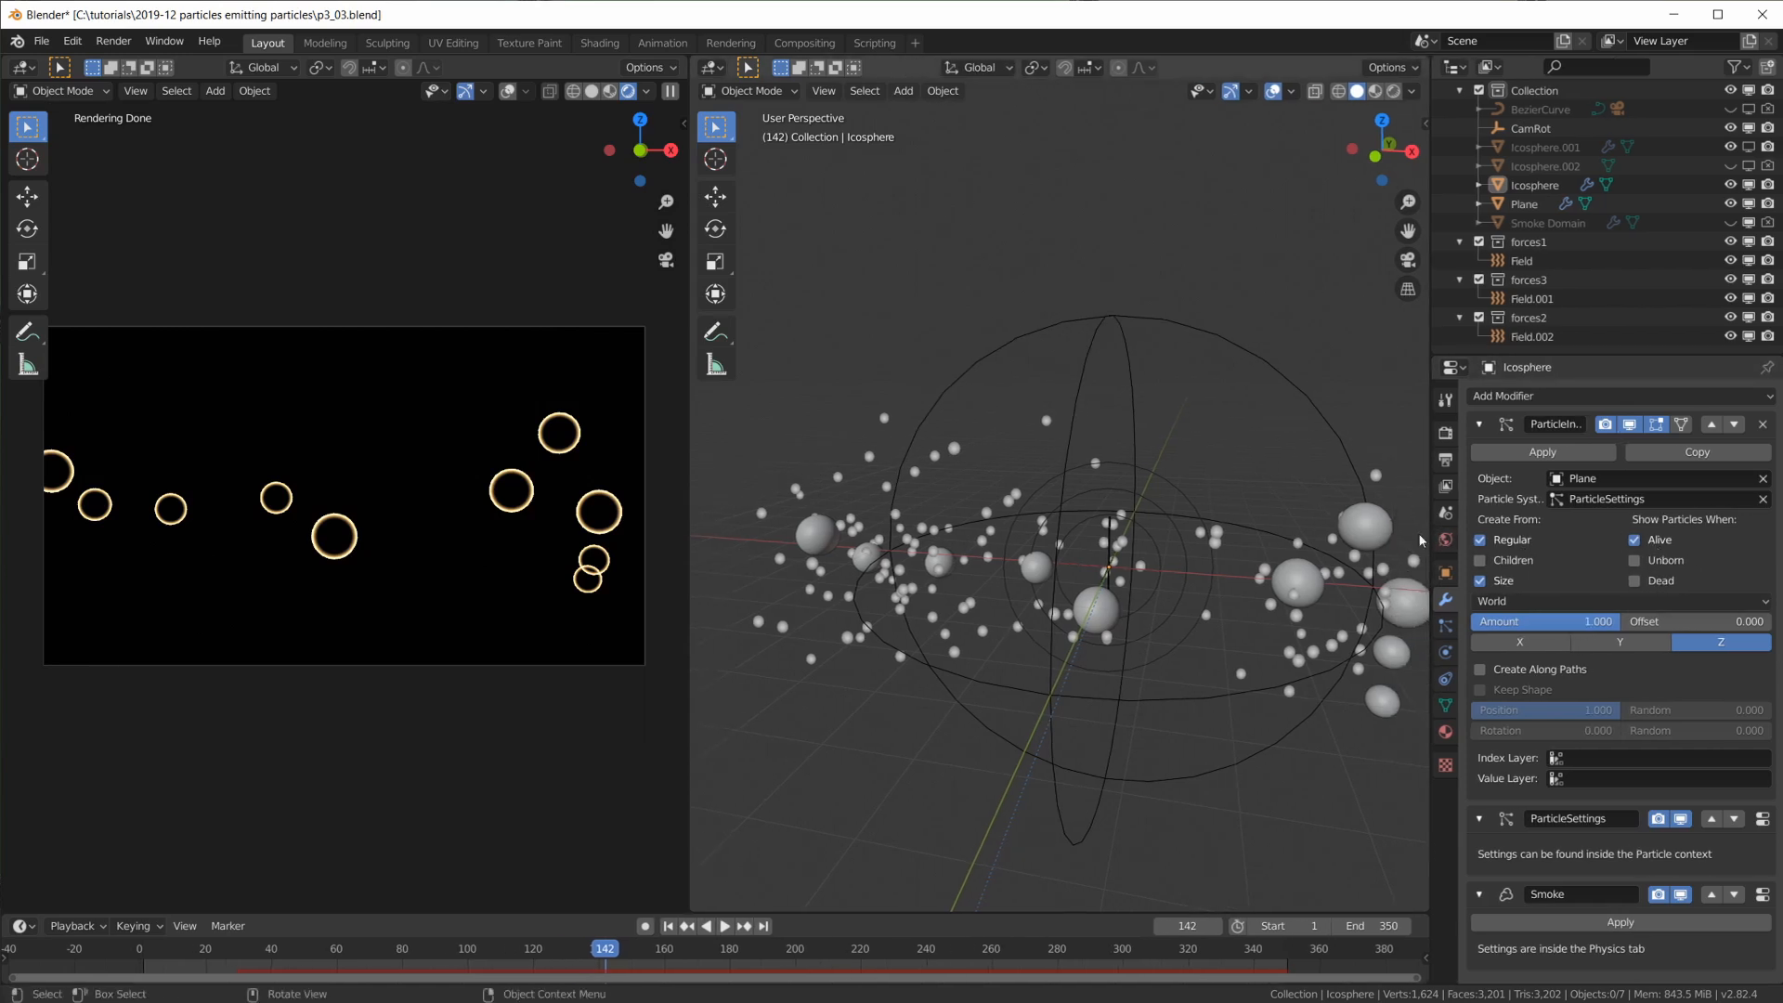
# Examine the particle system settings of Icosphere together with the particles it emits in the 3D view
pyautogui.click(1376, 529)
pyautogui.click(1445, 626)
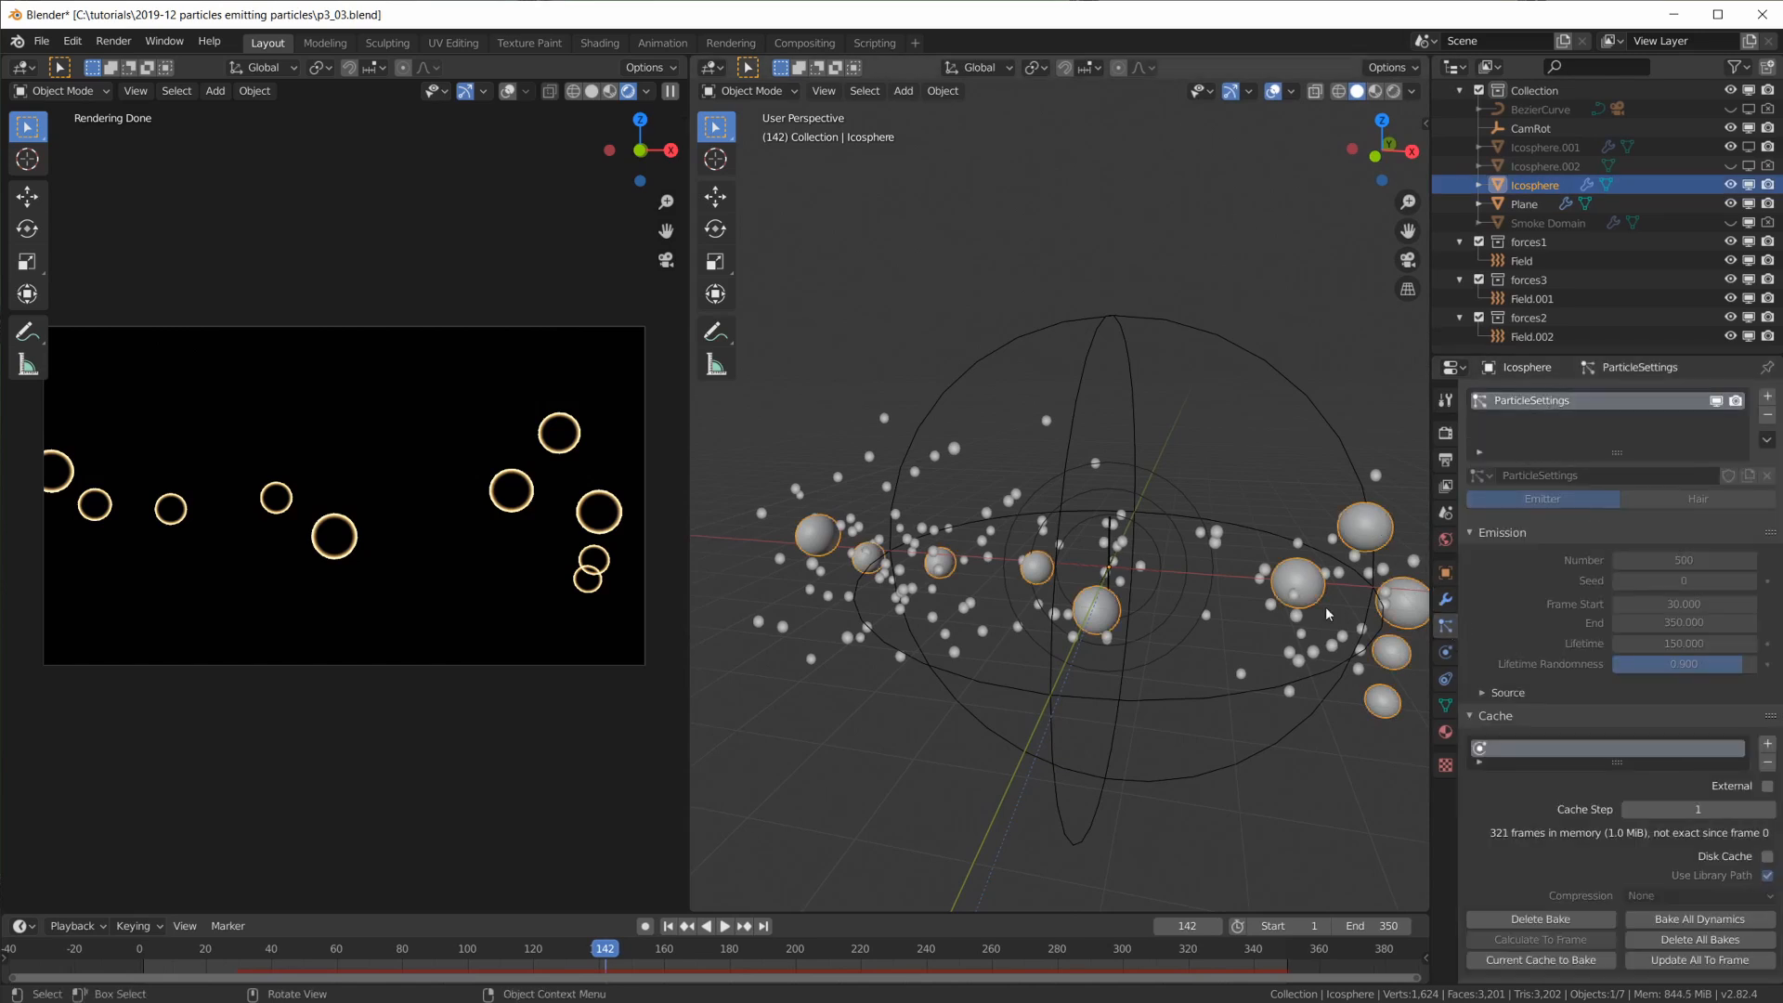
pyautogui.scroll(2, 1300, 580)
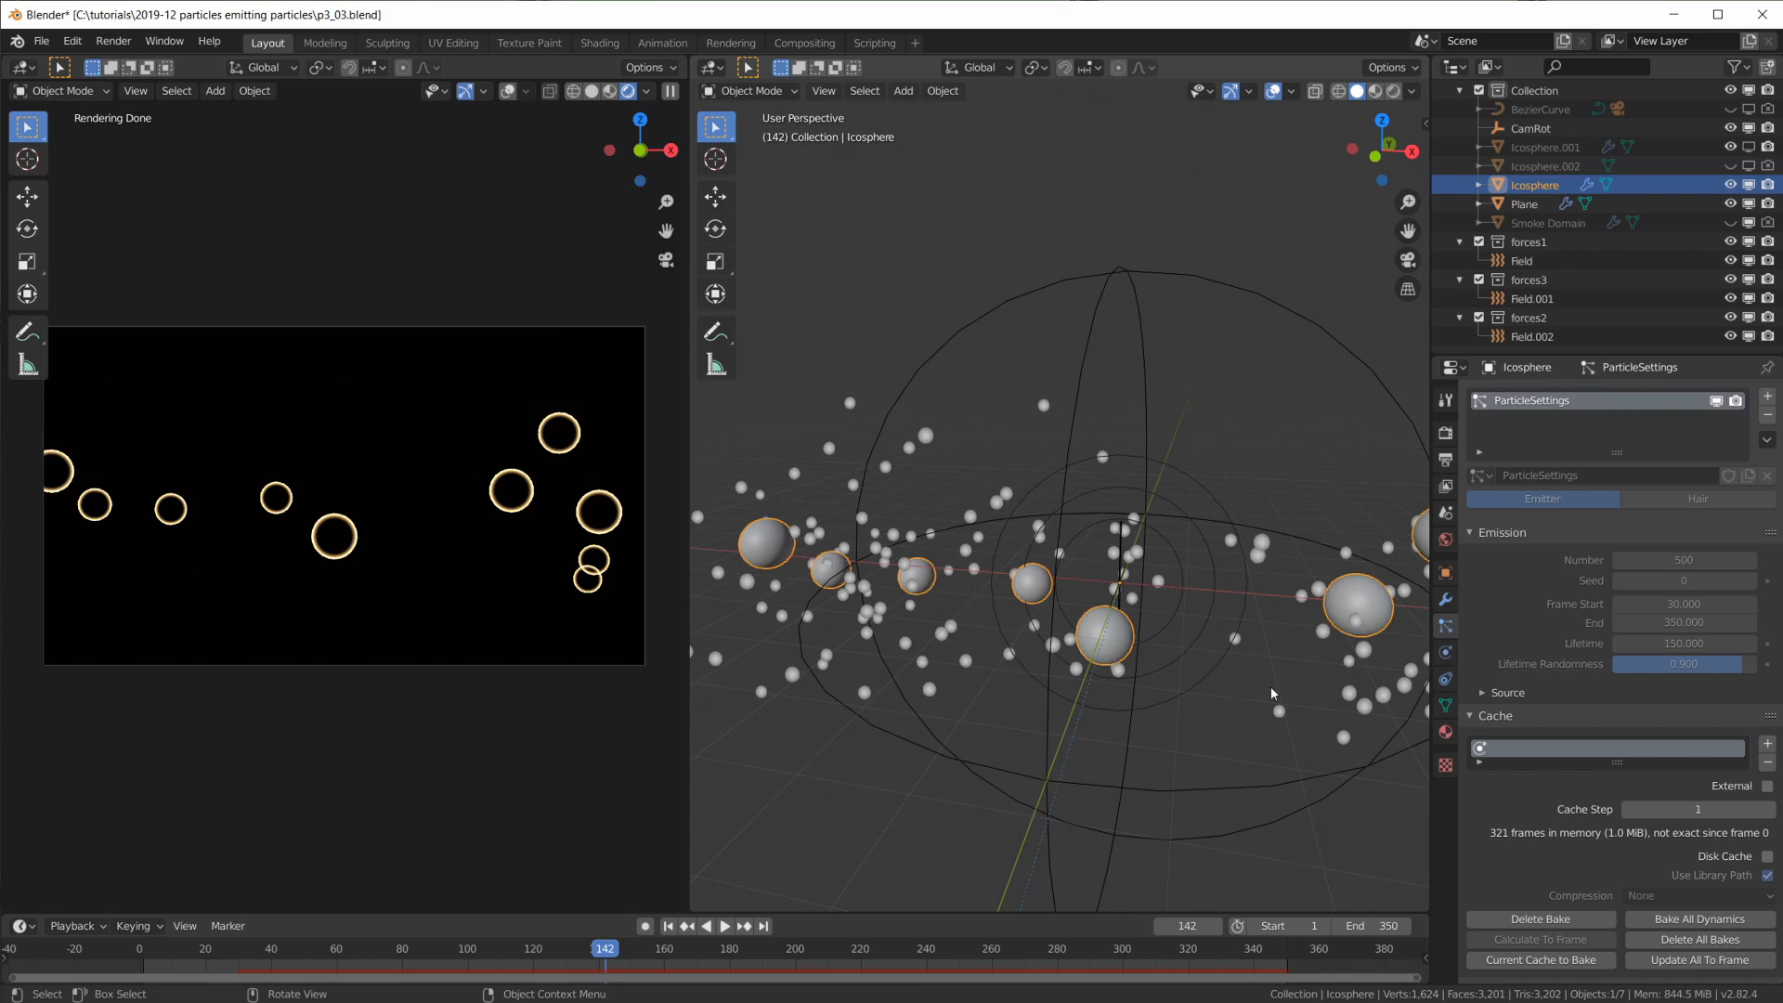
pyautogui.scroll(-1, 1226, 650)
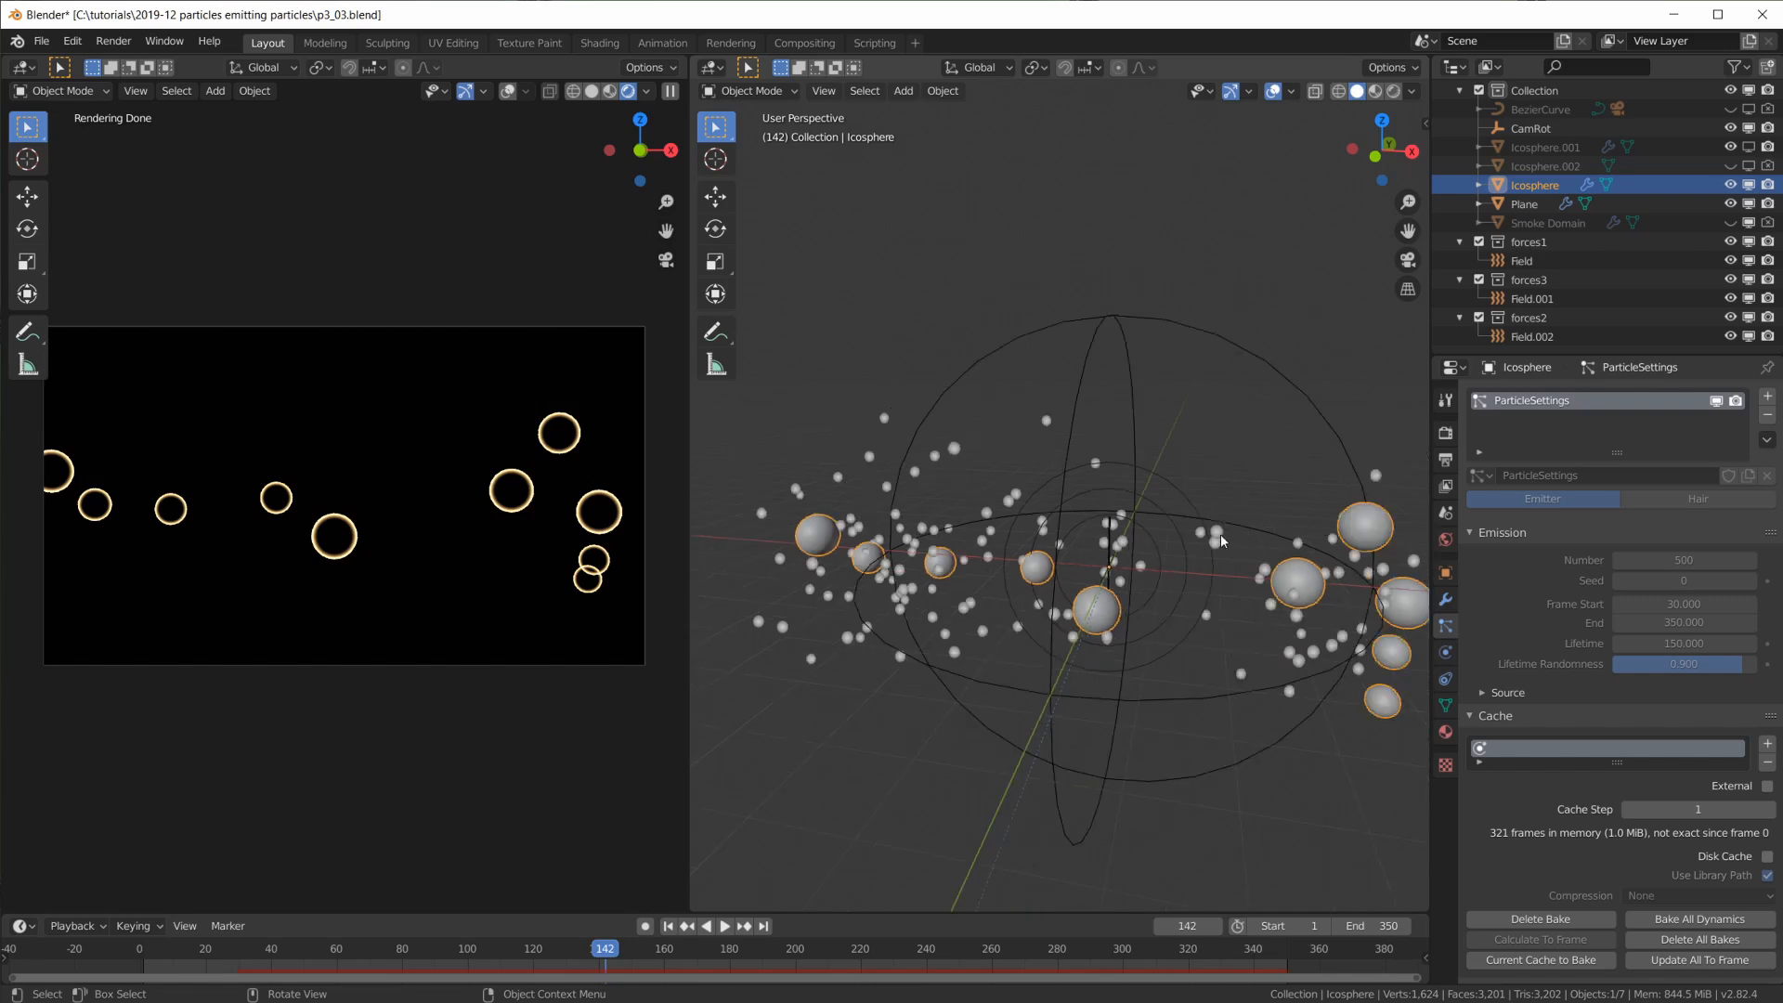
# Enable Icosphere.001 in the viewport again, select it, and inspect its instances in the rendered and solid views
pyautogui.click(1750, 148)
pyautogui.scroll(1, 1261, 570)
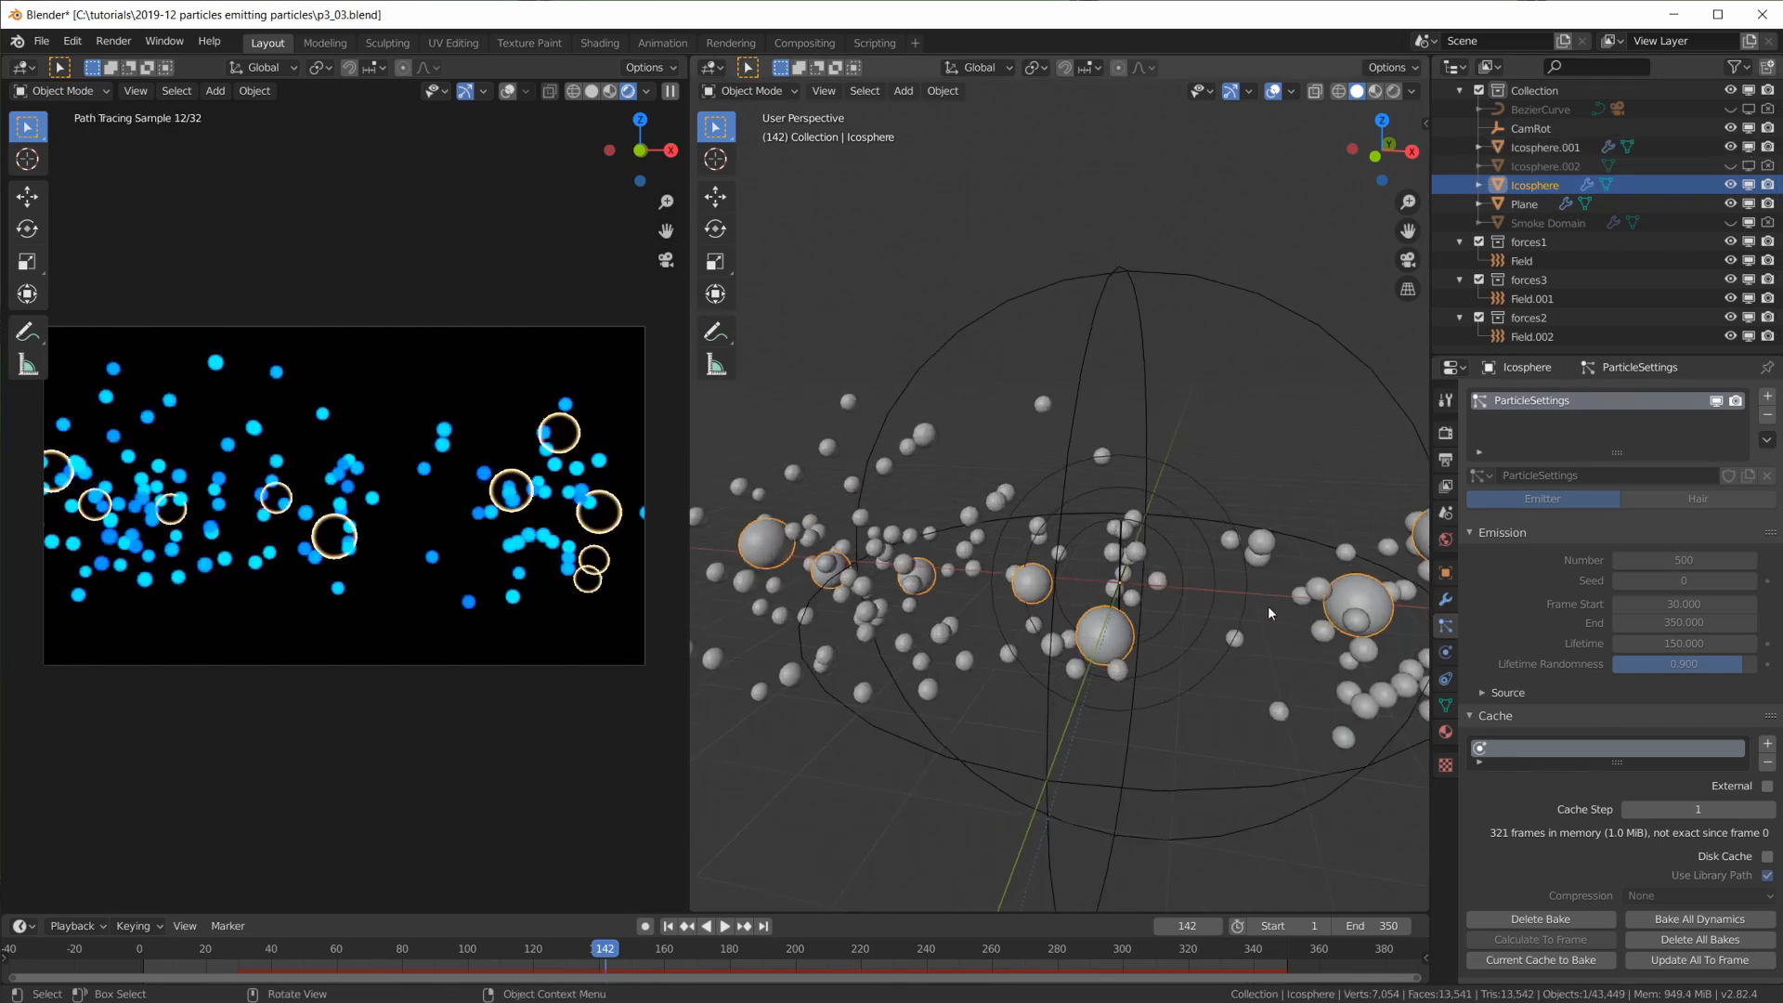
pyautogui.click(1258, 548)
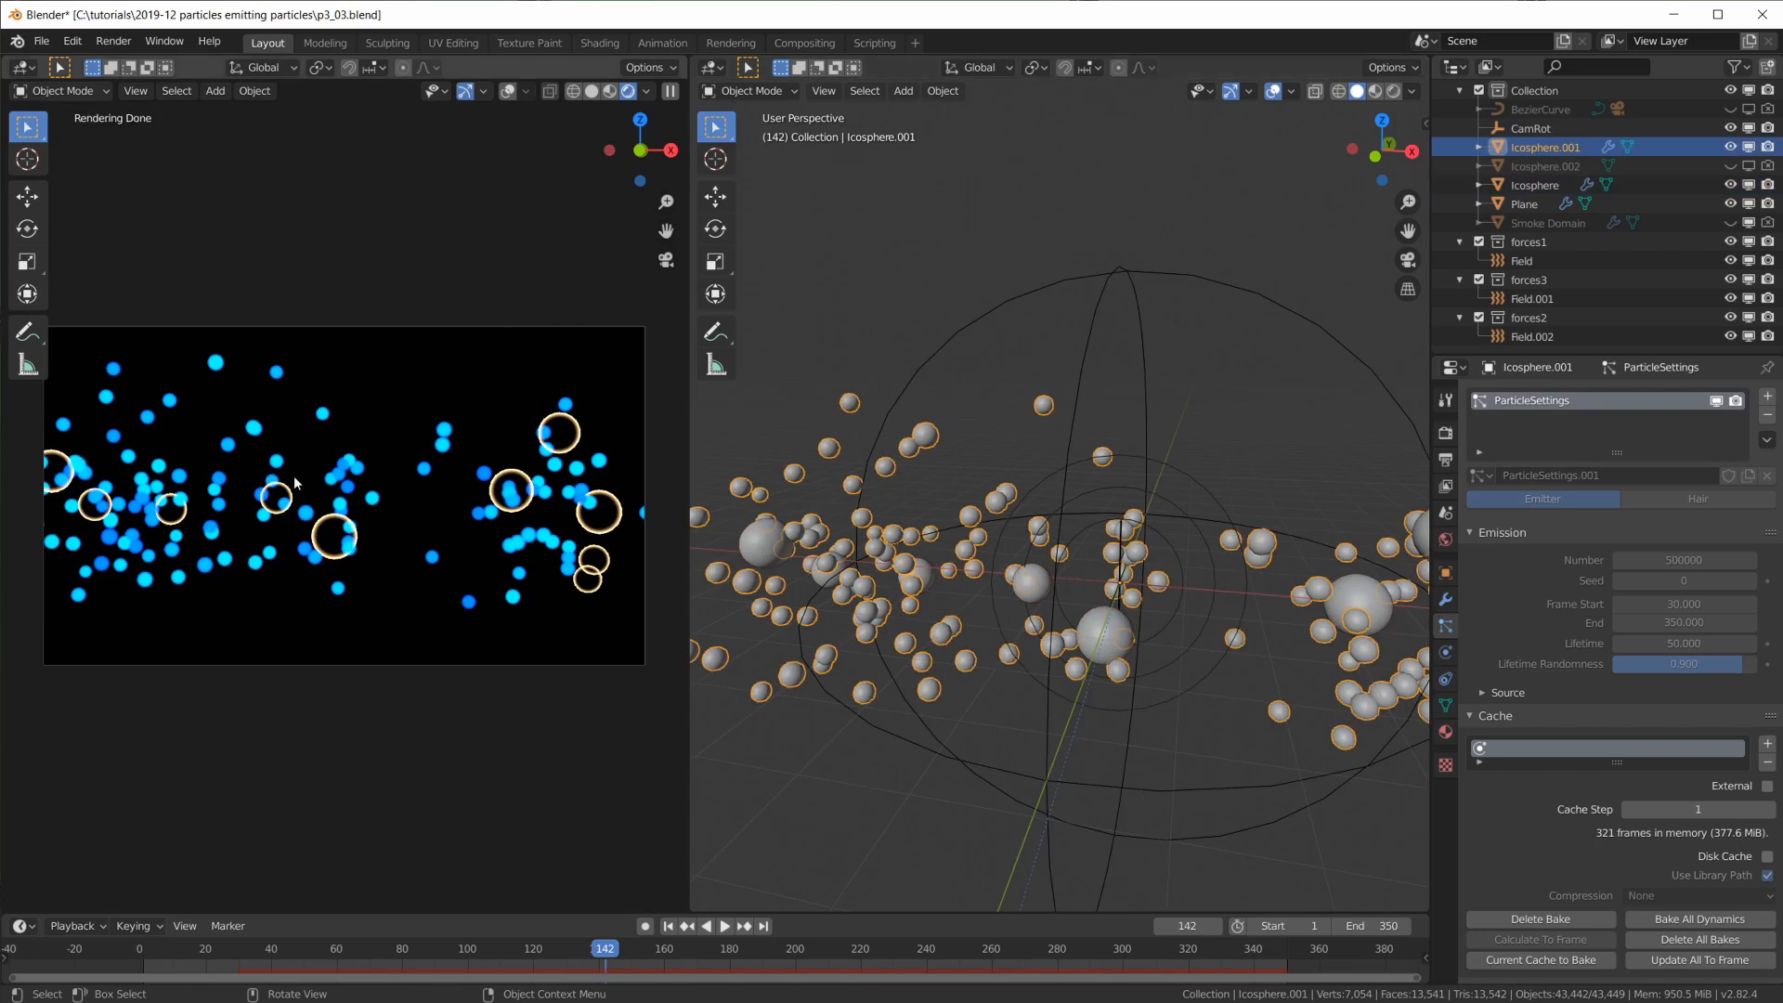
pyautogui.scroll(1, 379, 502)
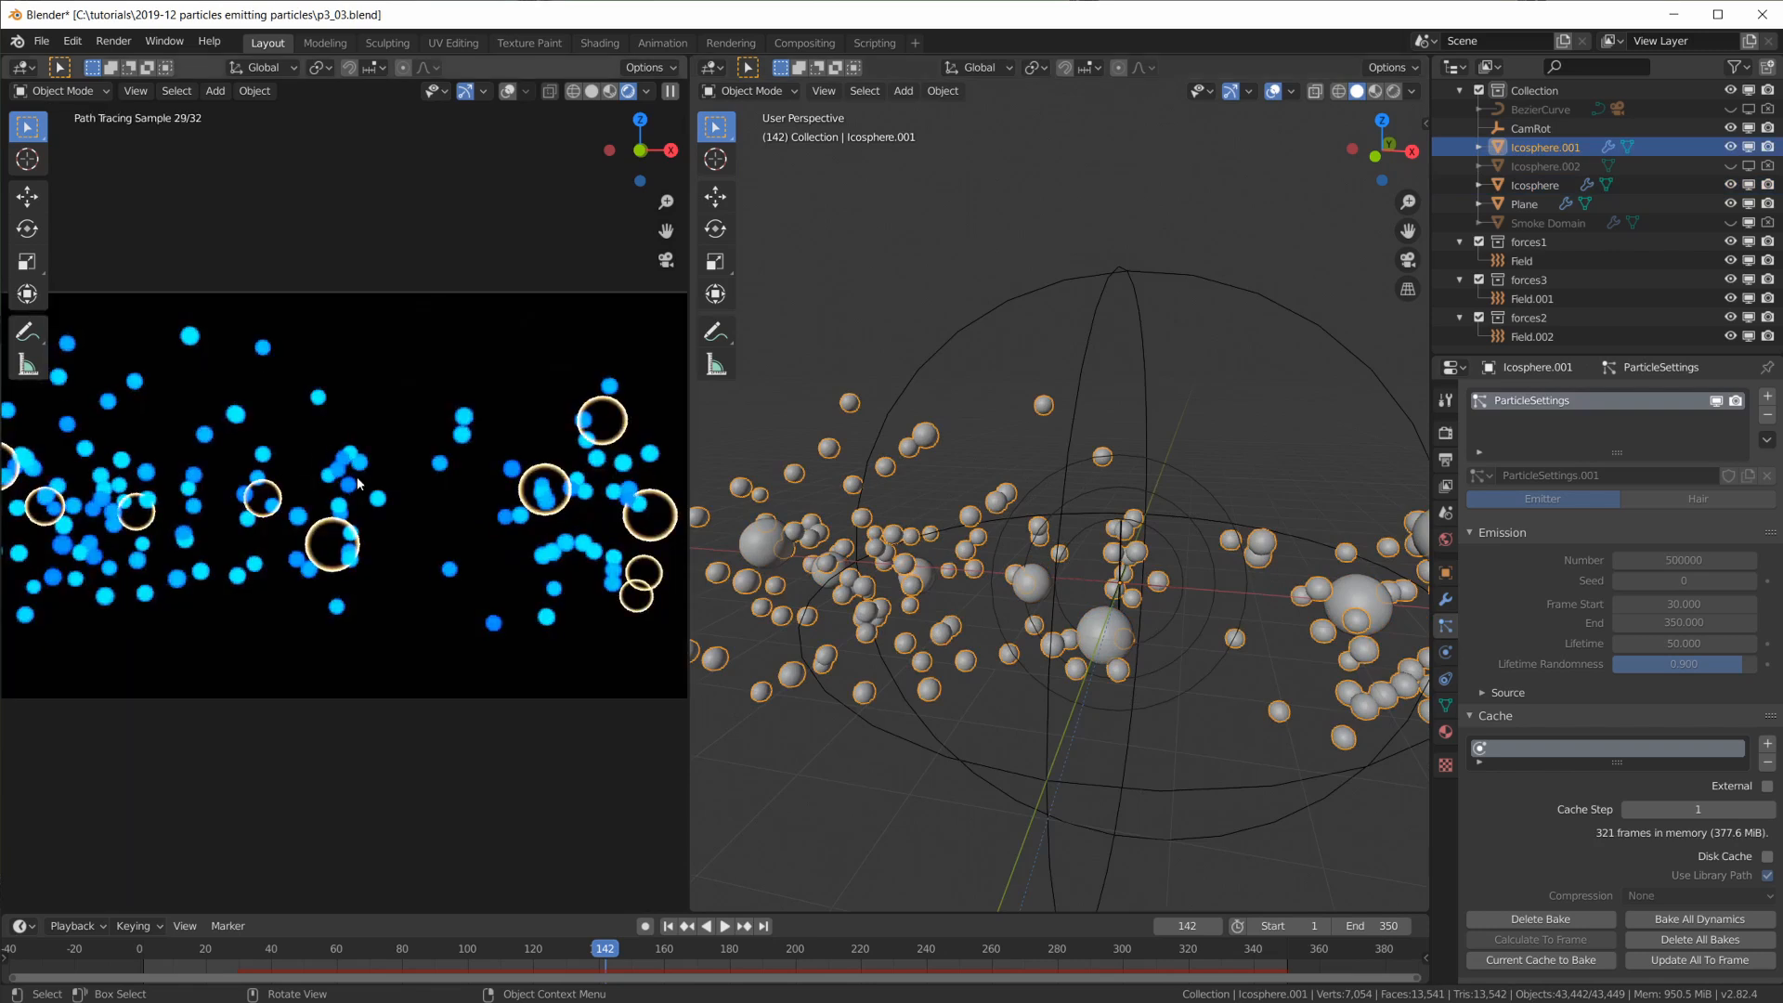
pyautogui.scroll(-1, 1298, 589)
pyautogui.moveTo(1261, 564)
pyautogui.mouseDown(button='middle')
pyautogui.moveTo(1234, 531)
pyautogui.moveTo(1254, 577)
pyautogui.mouseUp(button='middle')
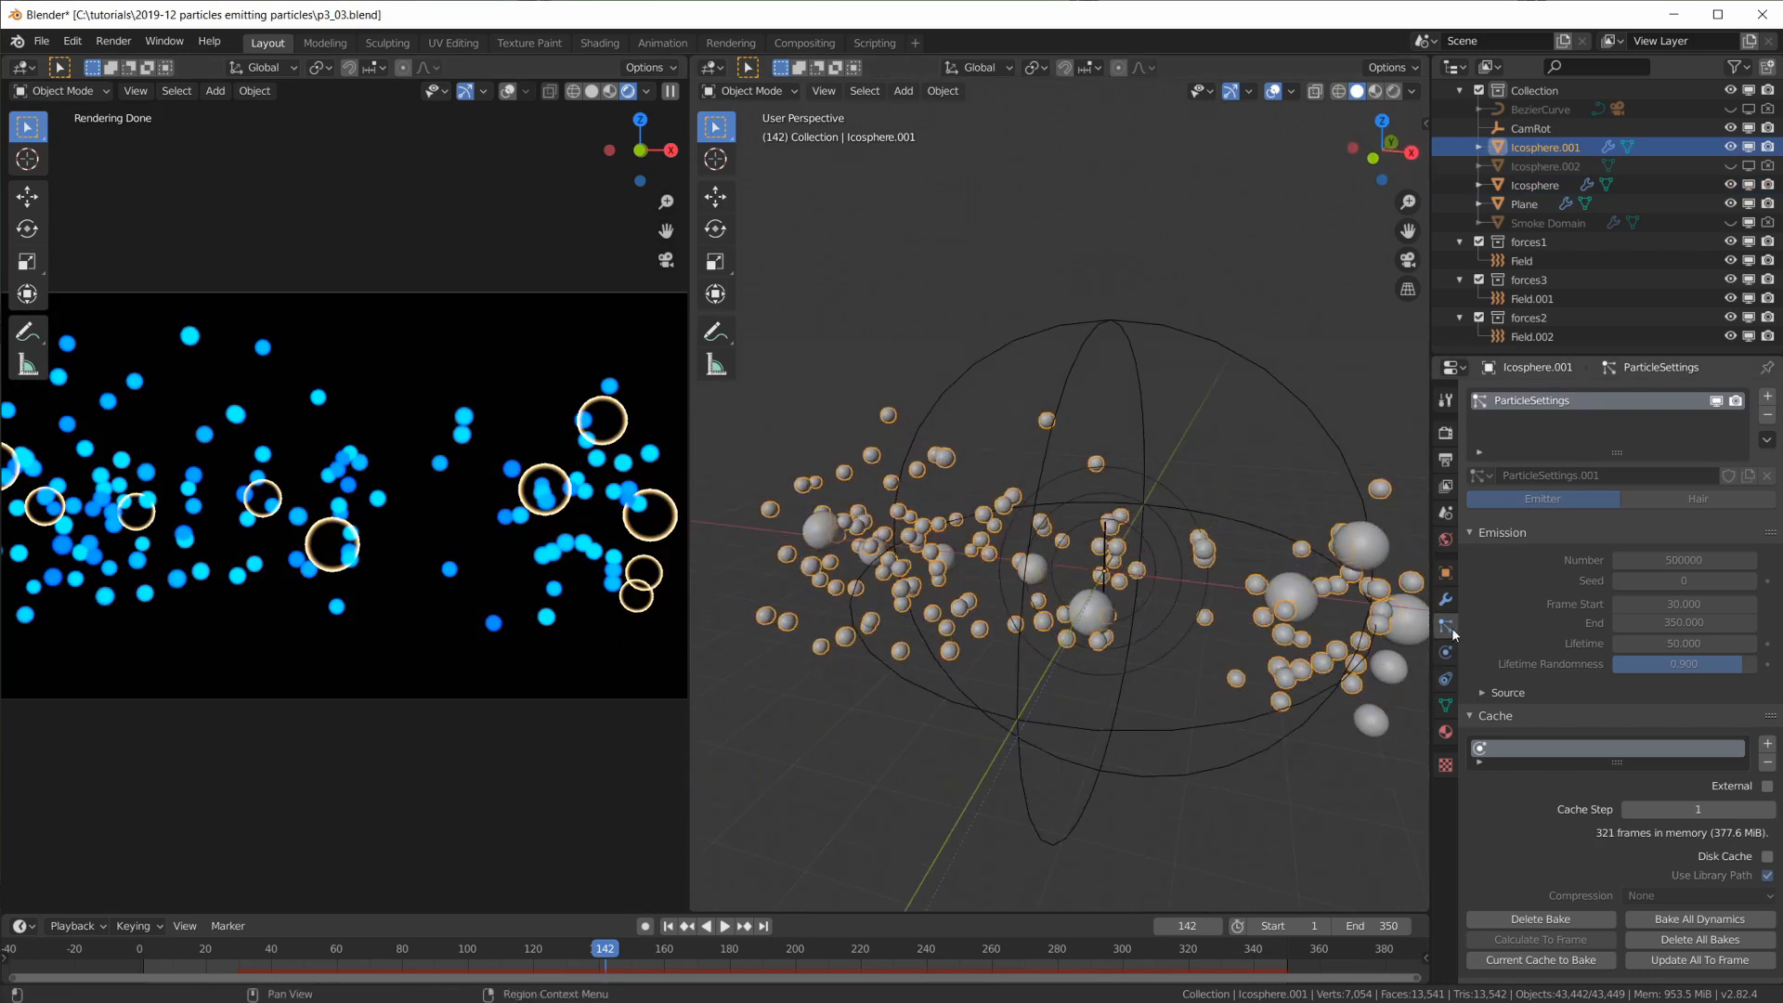
# Examine the Particle Instance modifier of Icosphere.001 and the physics and render settings of its particle system
pyautogui.click(1446, 600)
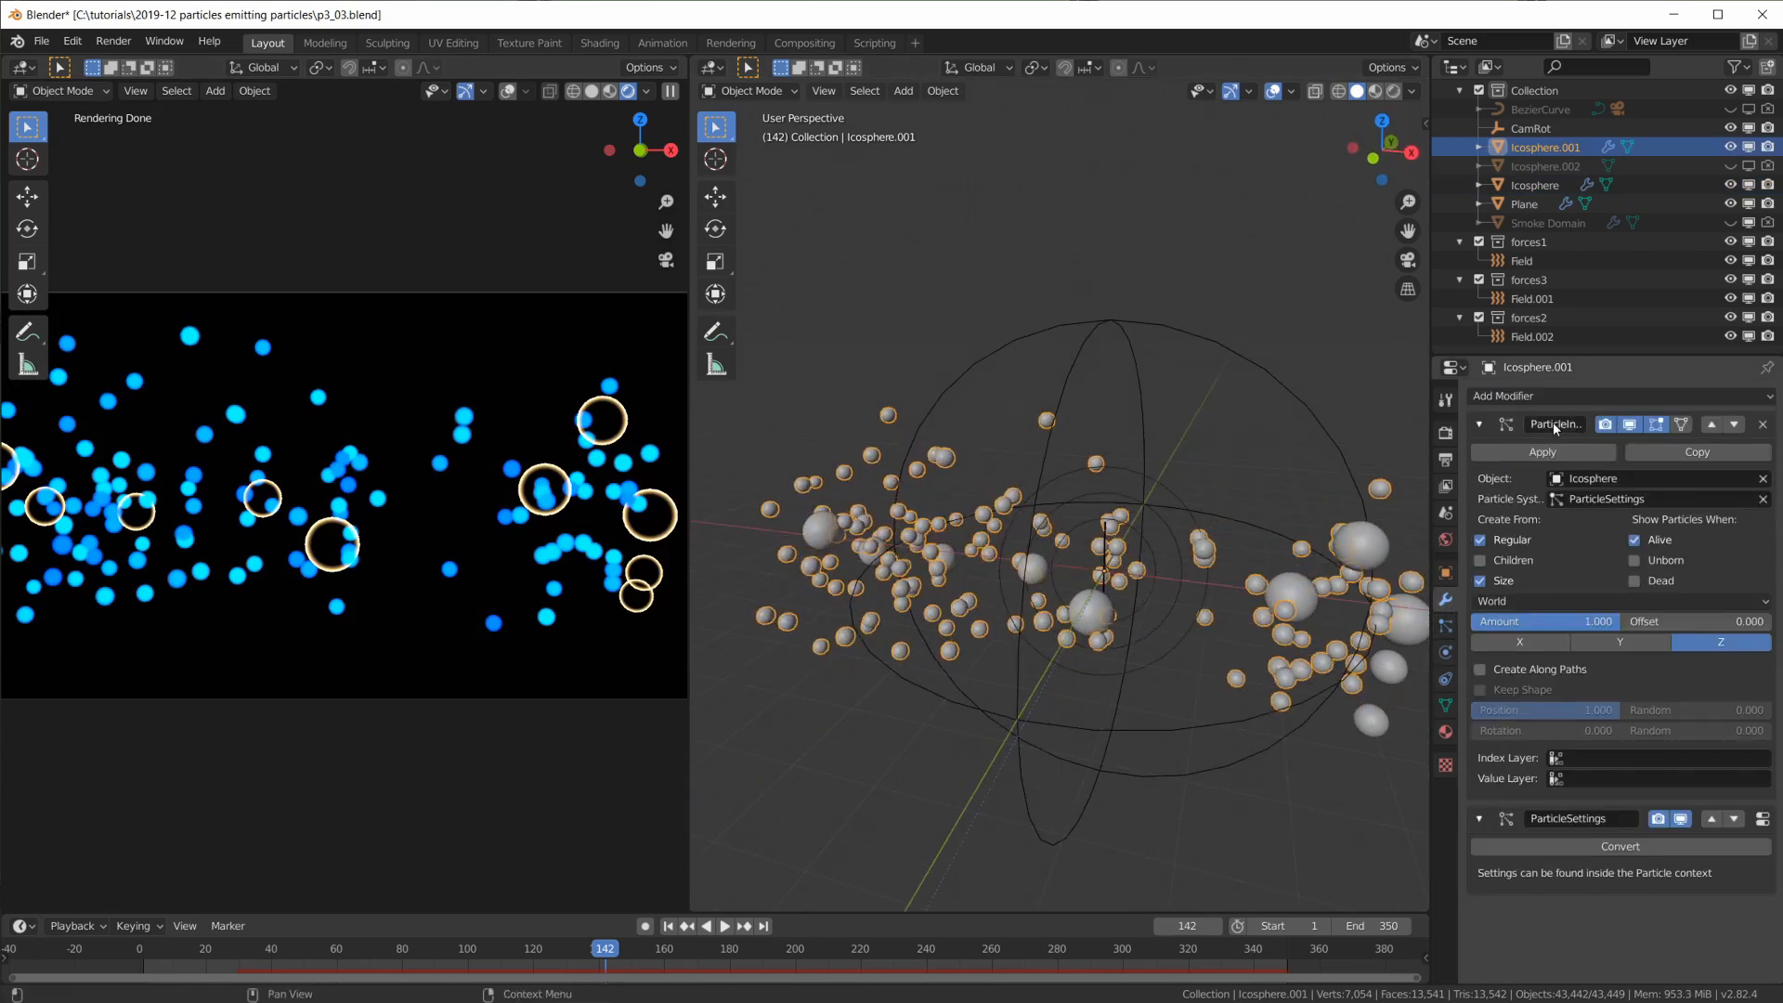
pyautogui.scroll(1, 1206, 676)
pyautogui.scroll(-1, 1208, 676)
pyautogui.click(1446, 626)
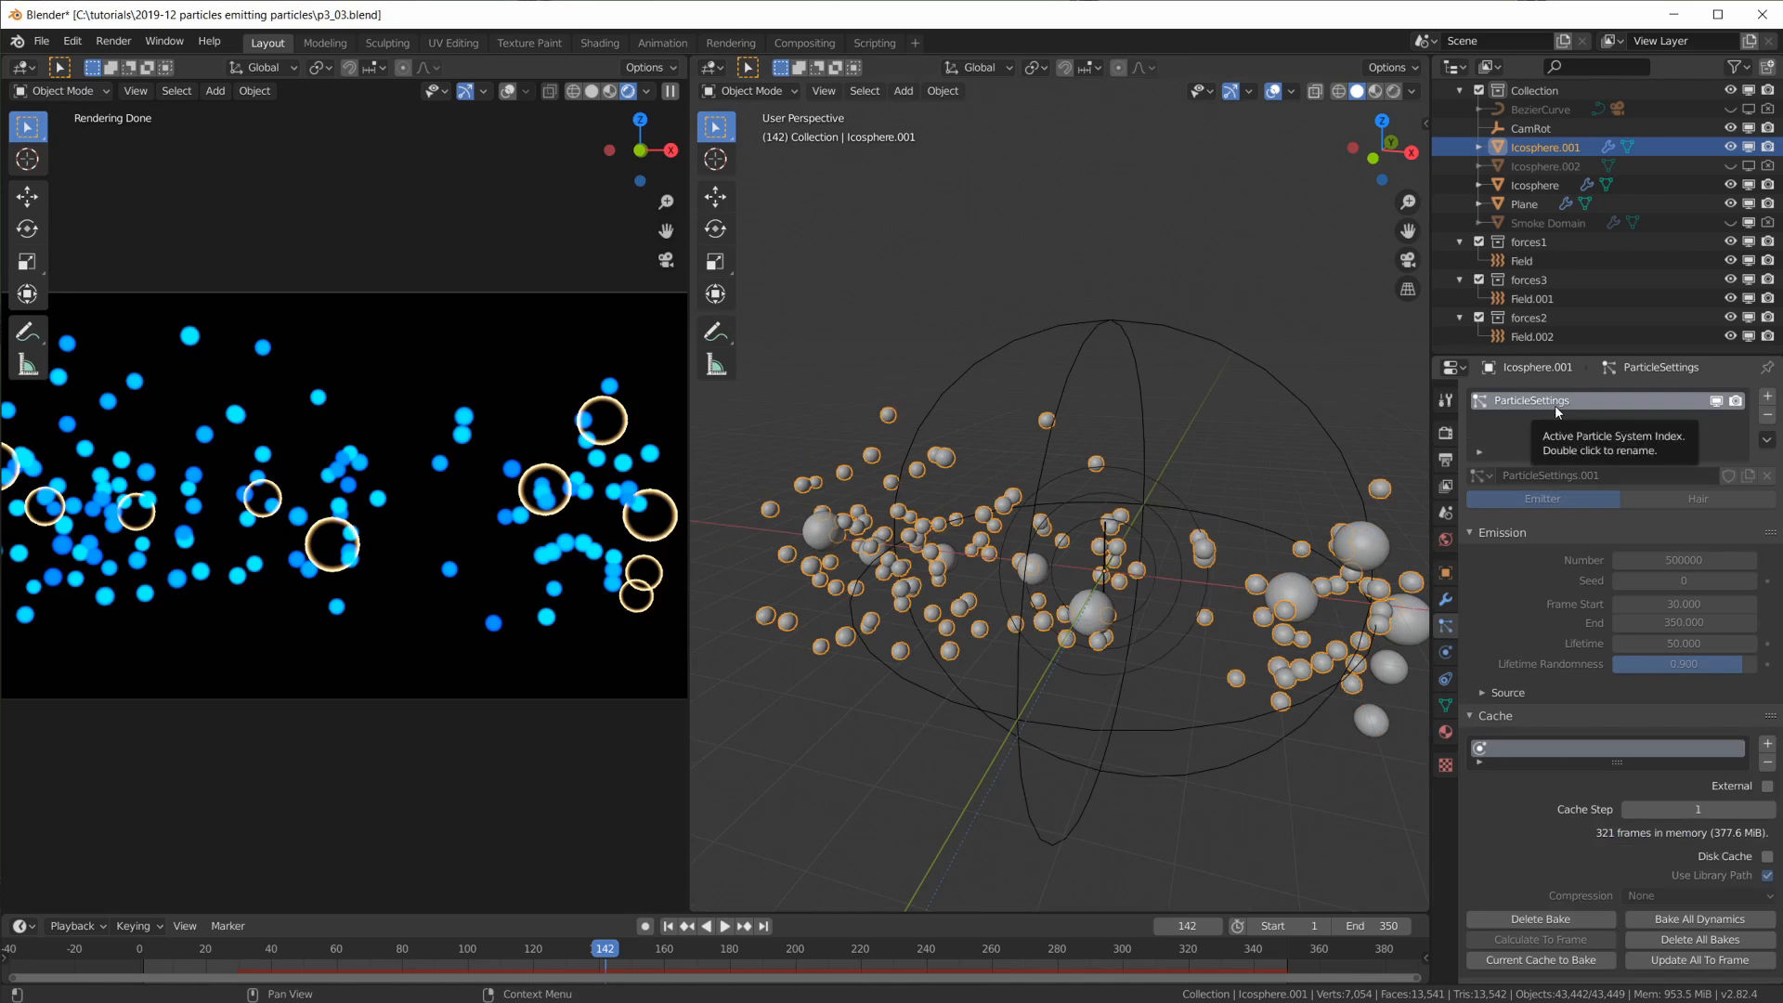
pyautogui.scroll(-10, 1565, 789)
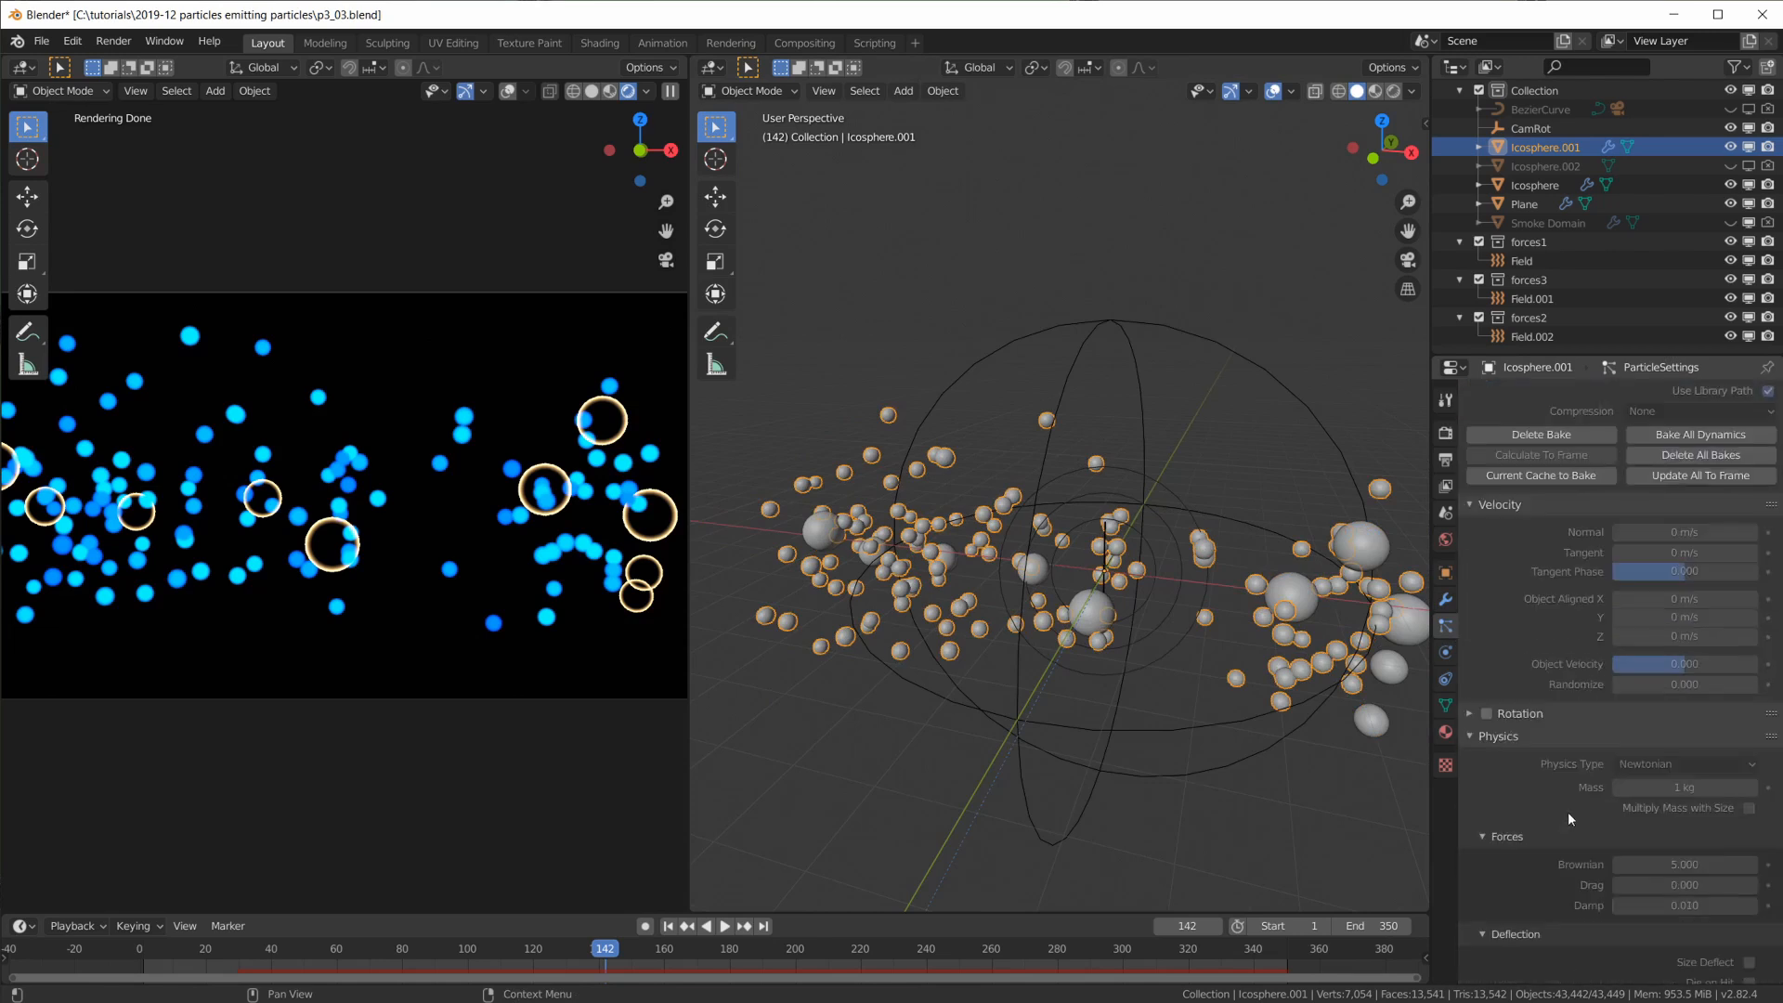
pyautogui.scroll(-3, 1551, 756)
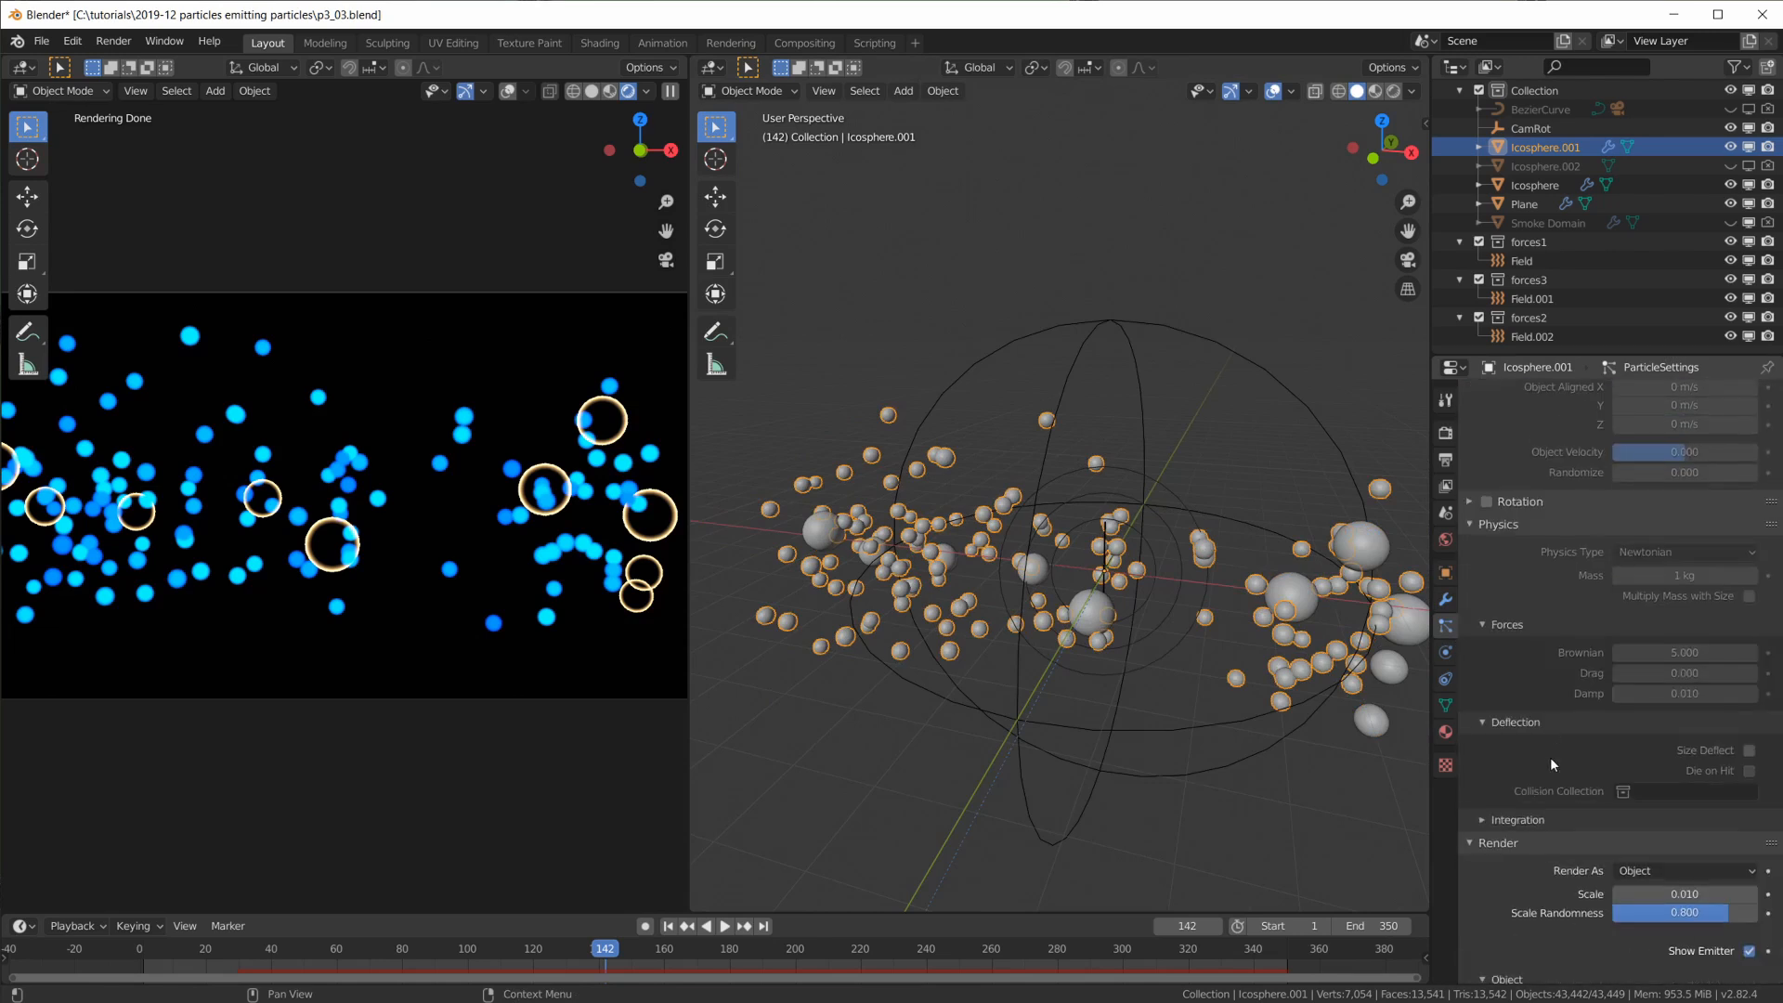
pyautogui.scroll(-2, 1551, 767)
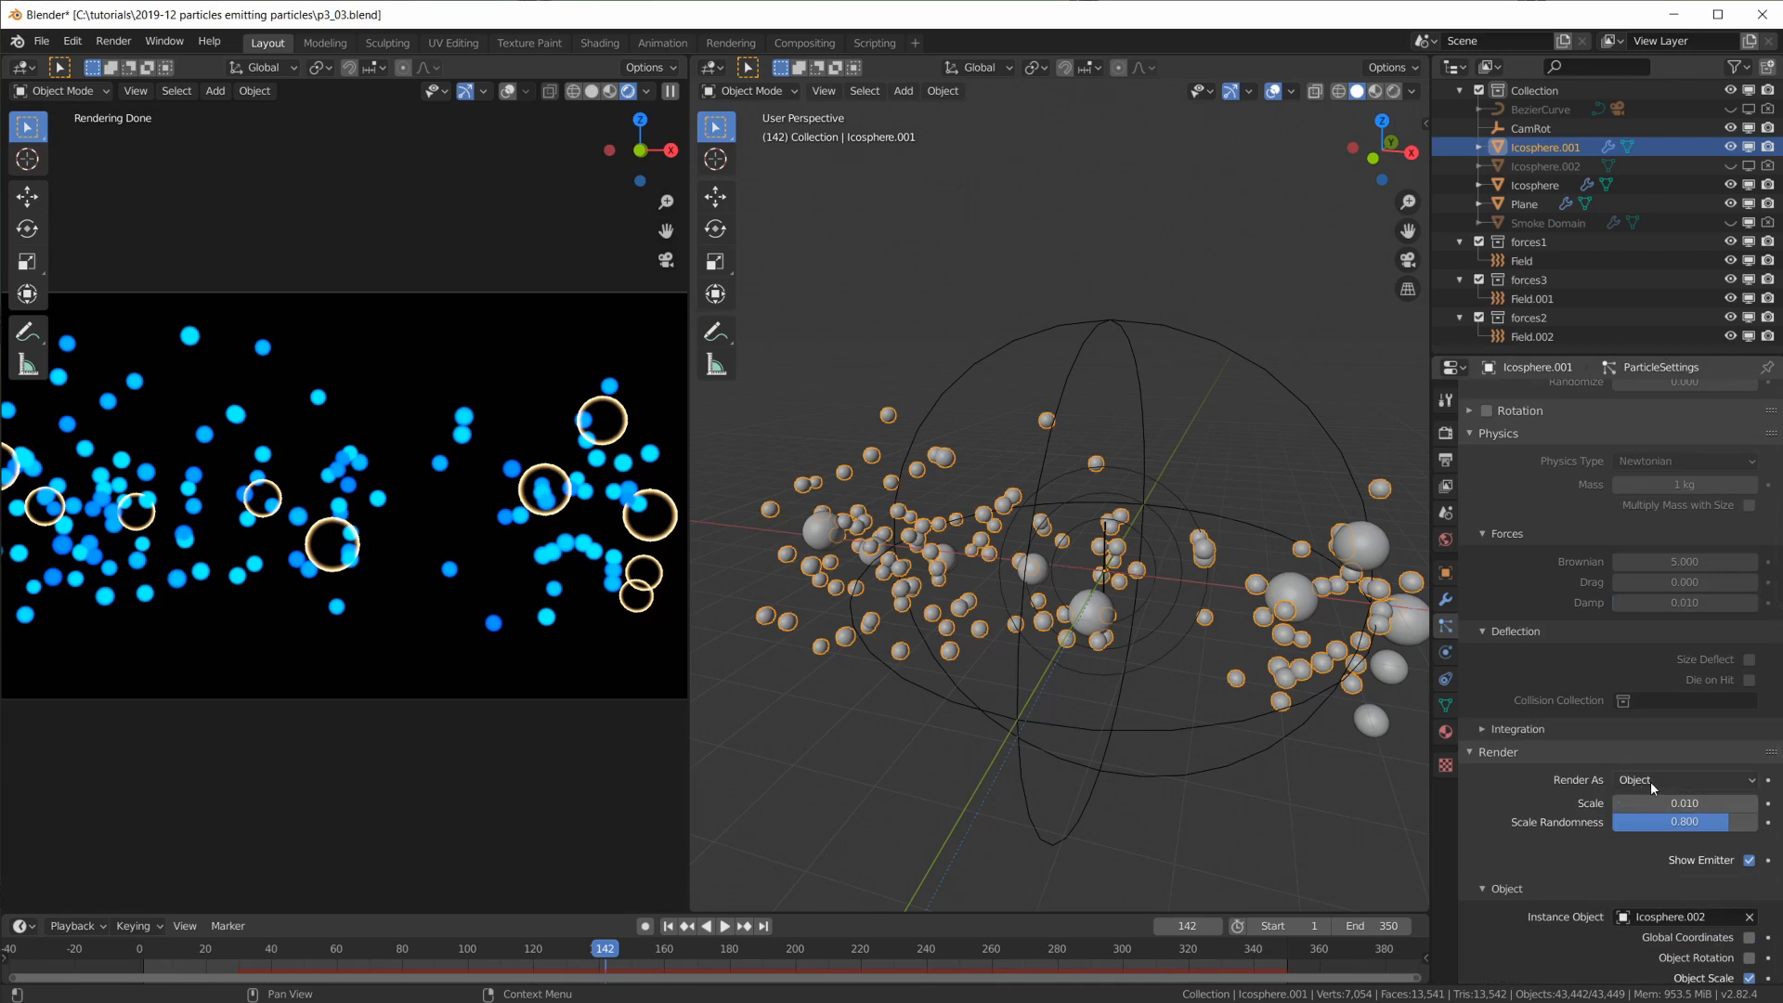
pyautogui.scroll(2, 1264, 515)
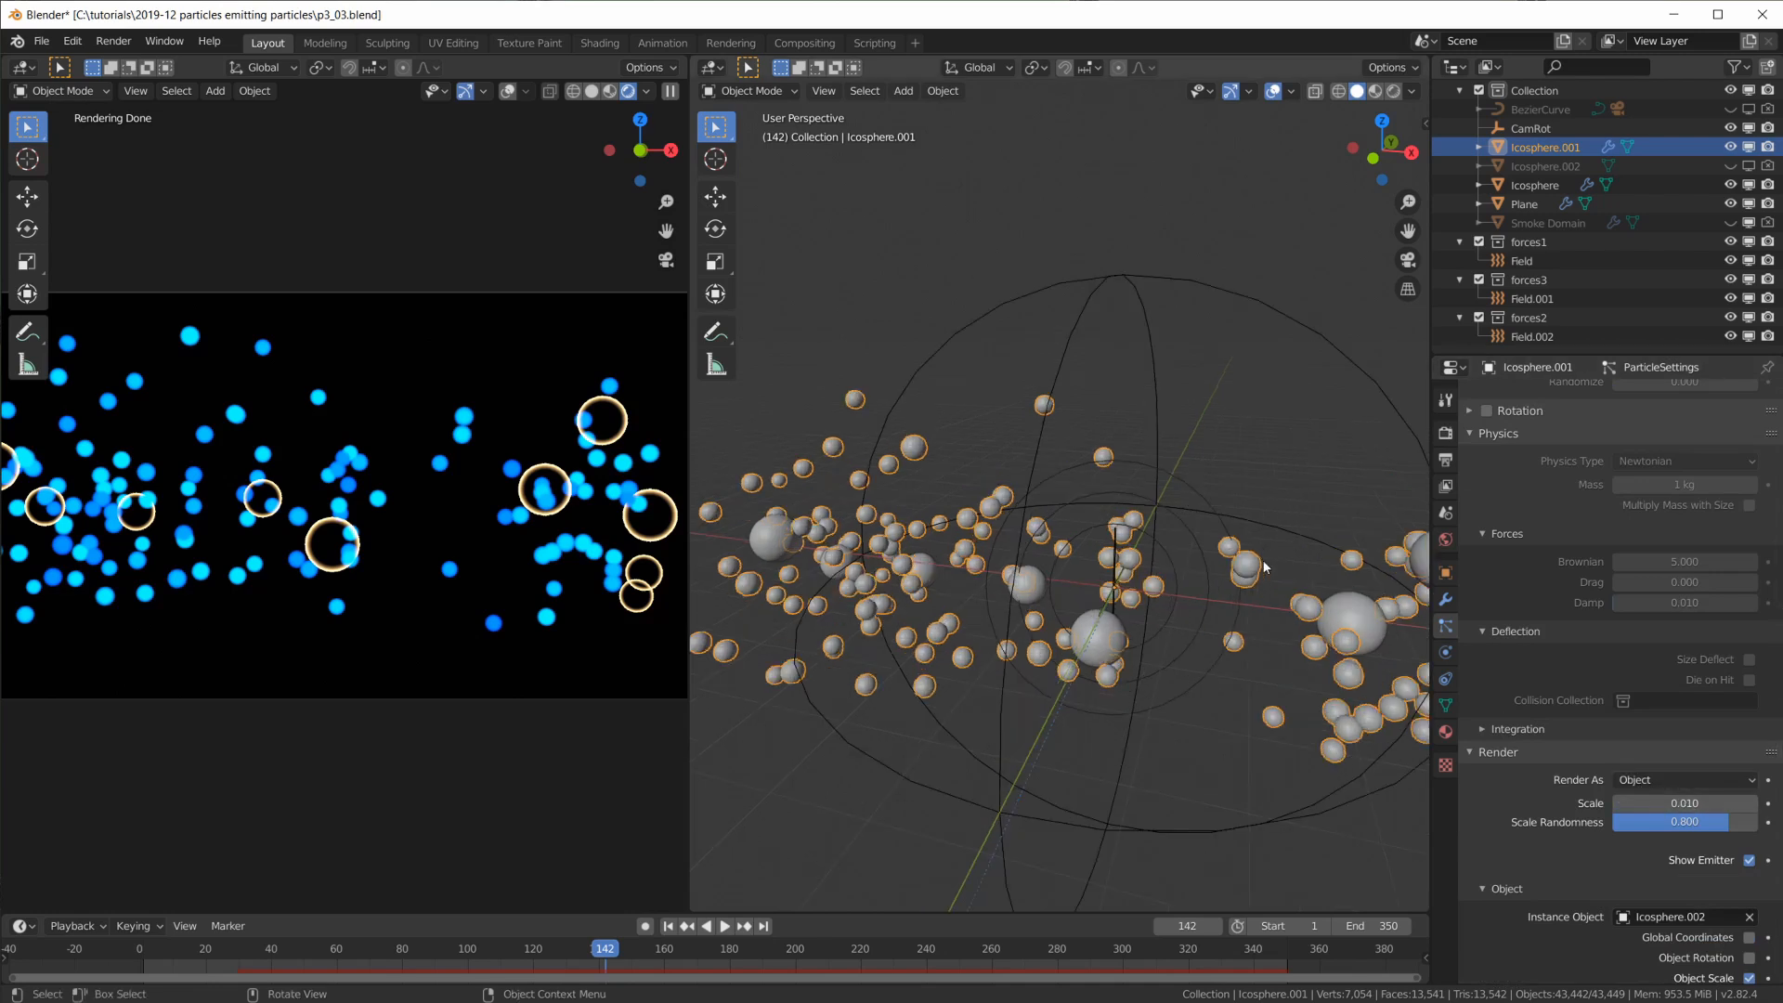
# Turn the viewport display of the Icosphere.002 instances back on, hide the source object itself, and inspect the small particles up close
pyautogui.click(1732, 166)
pyautogui.click(1732, 166)
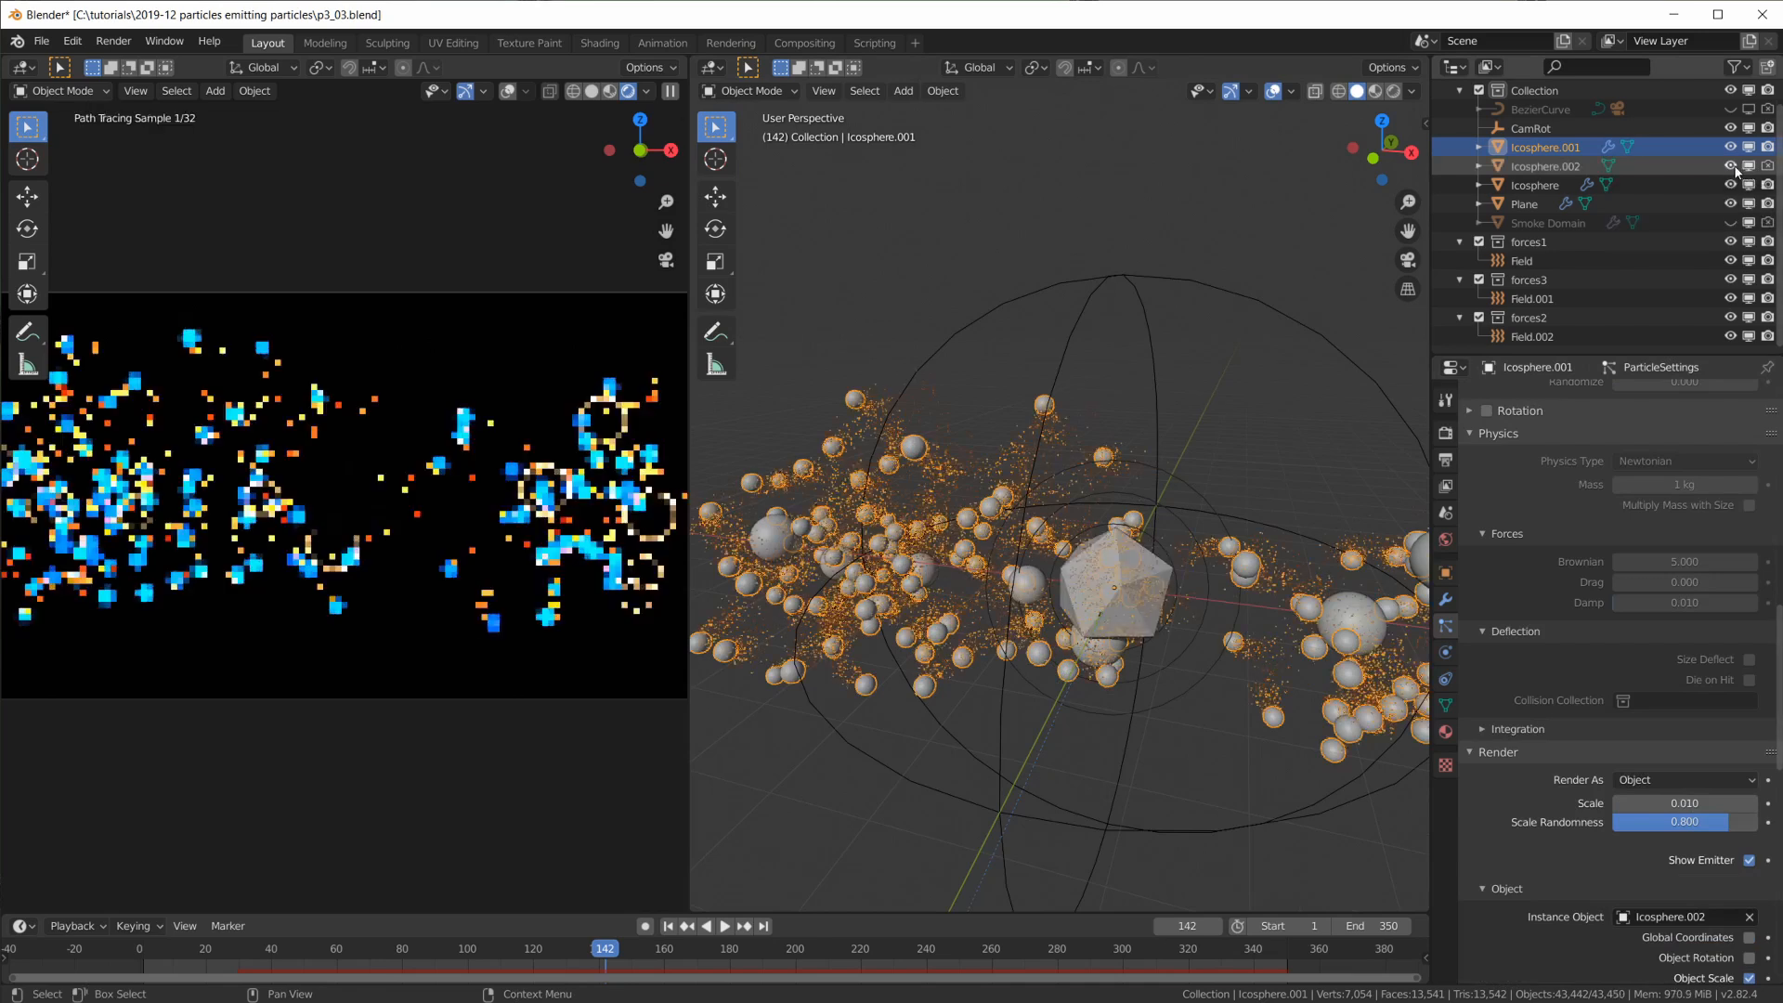
pyautogui.click(1768, 167)
pyautogui.click(1731, 166)
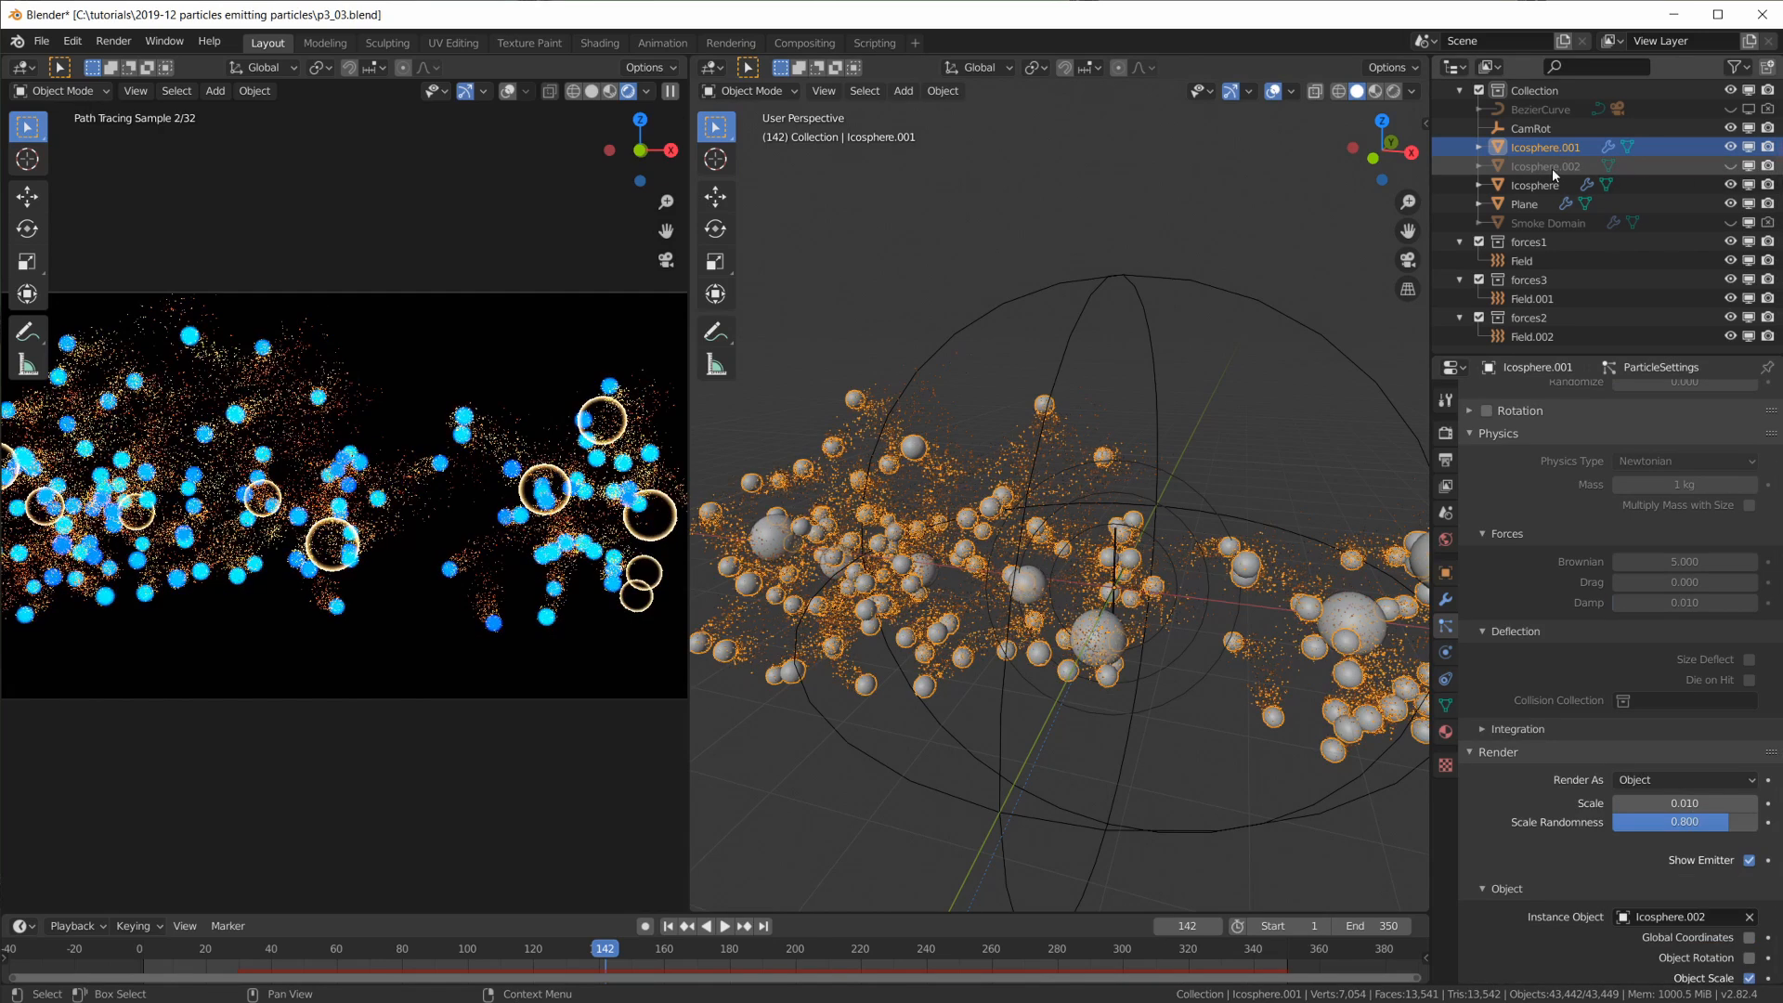
pyautogui.scroll(3, 1115, 306)
pyautogui.scroll(2, 223, 448)
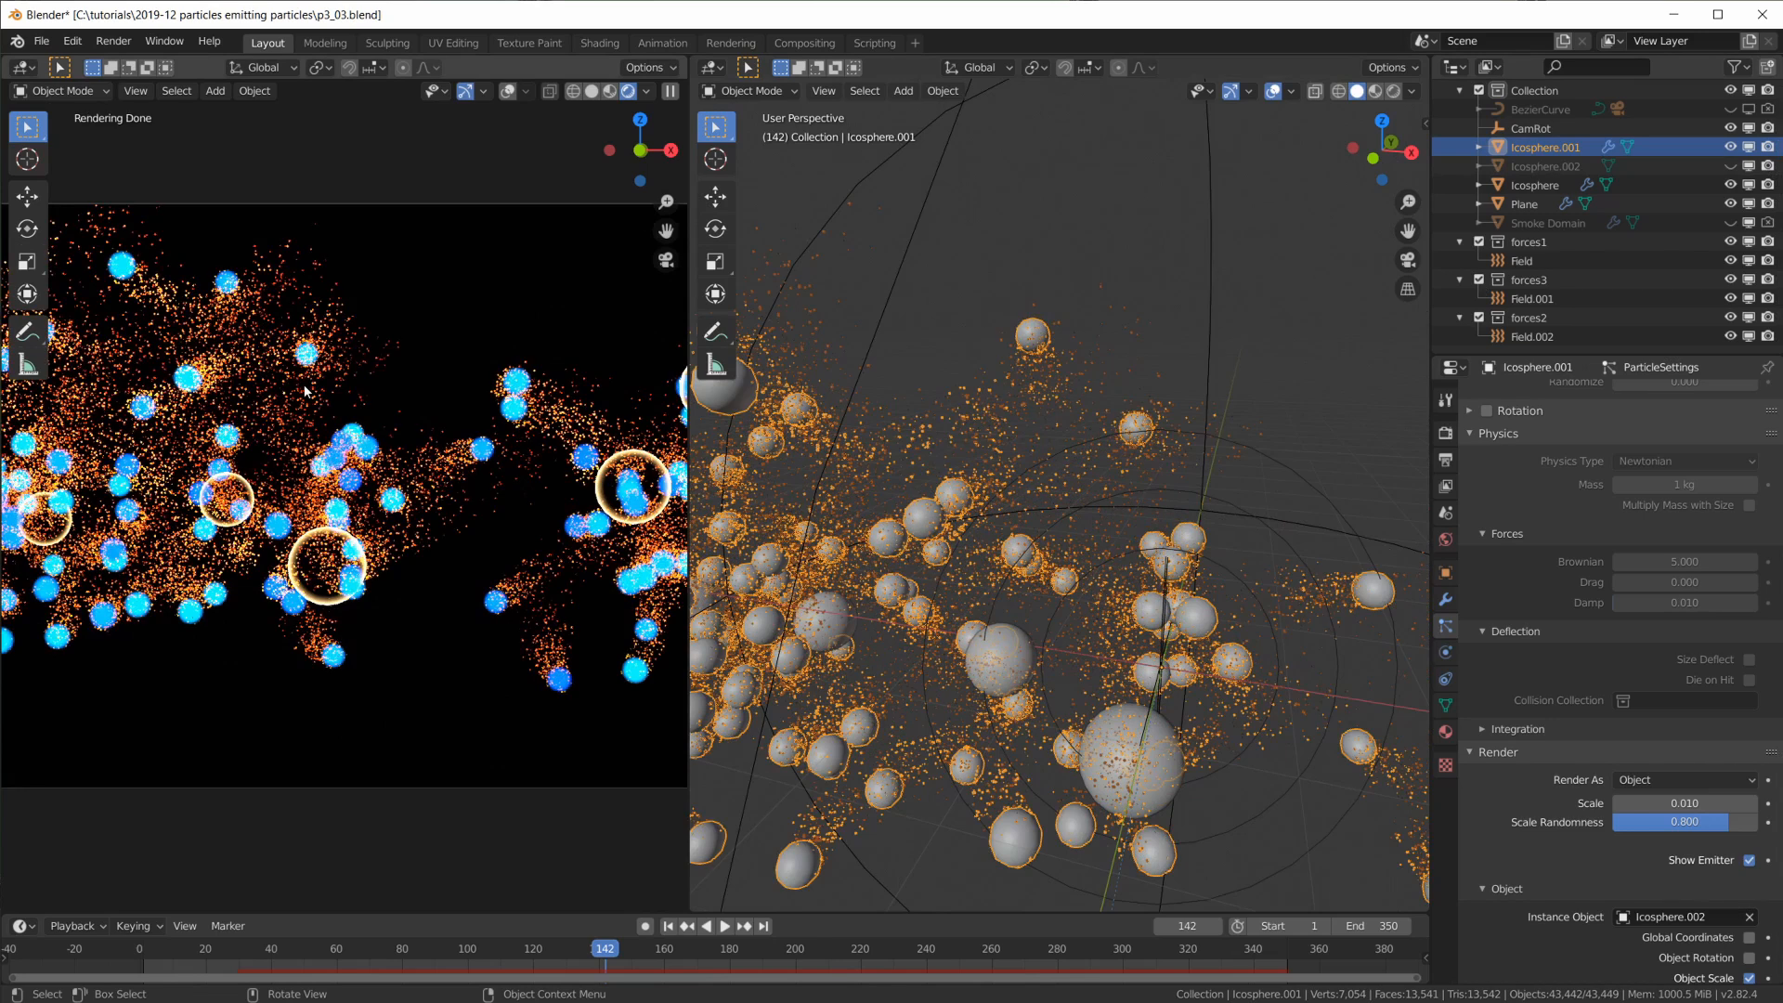
pyautogui.scroll(-3, 1205, 681)
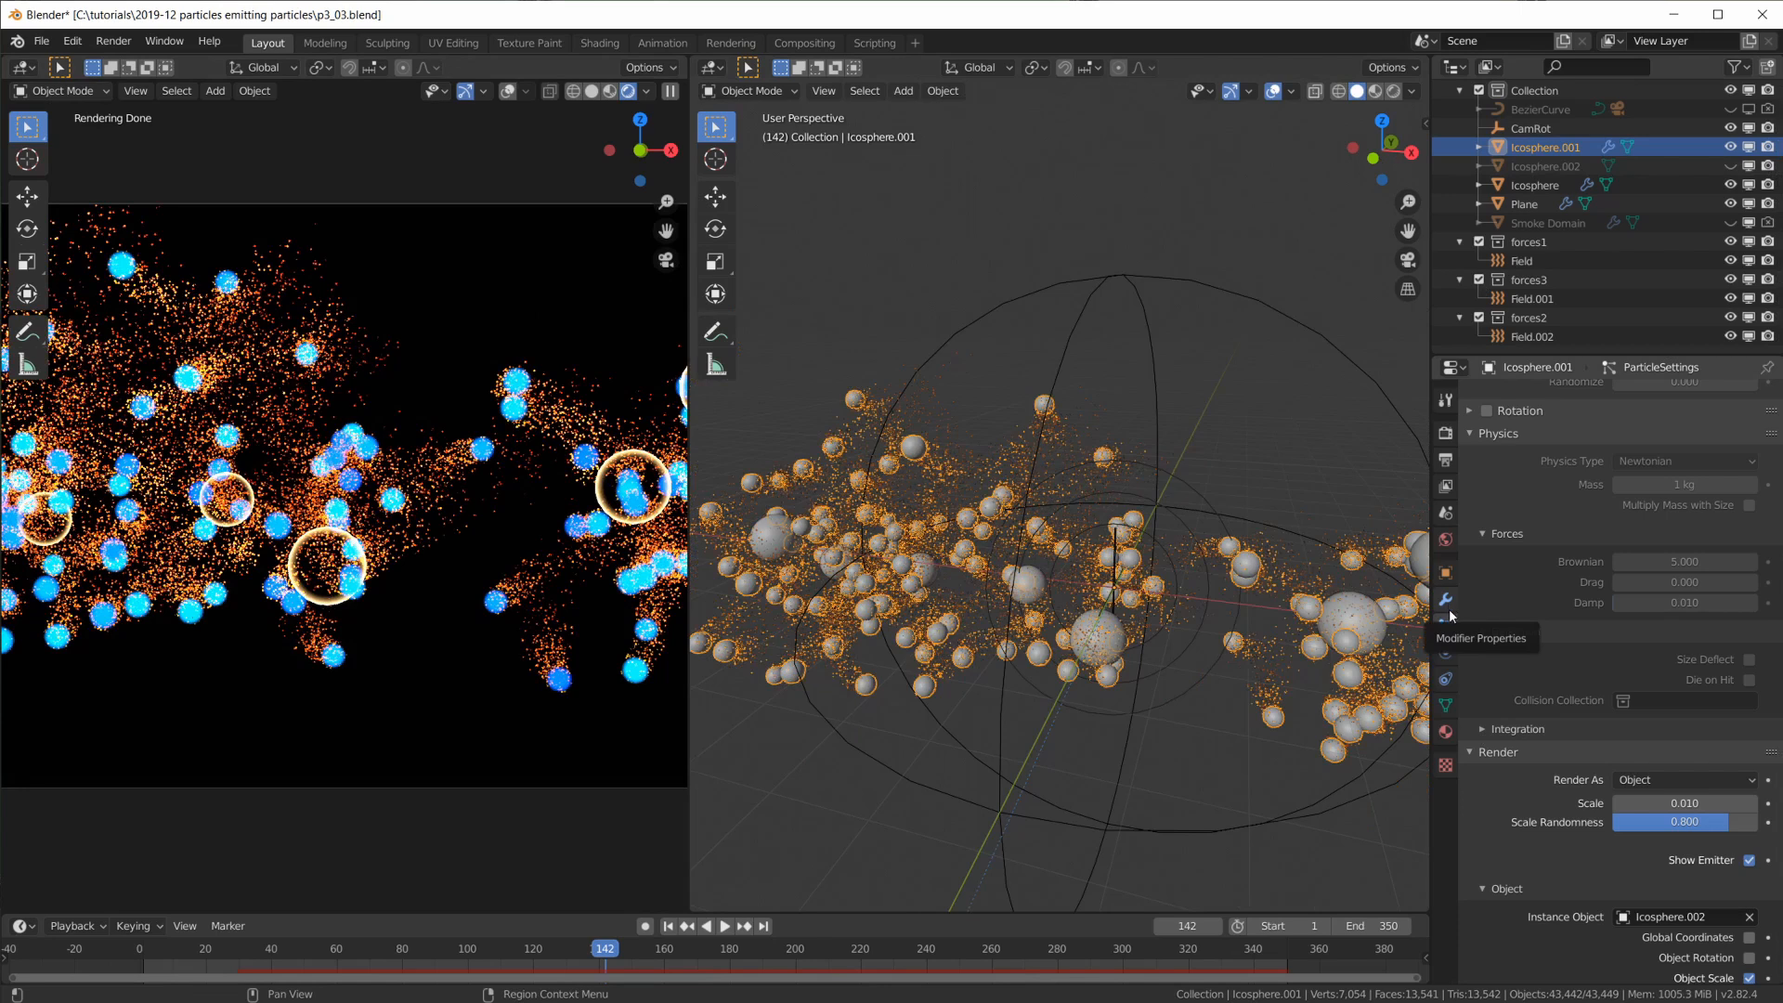
# Switch to the Shading workspace and examine the material node setups of Icosphere.002 and Icosphere.001
pyautogui.click(599, 42)
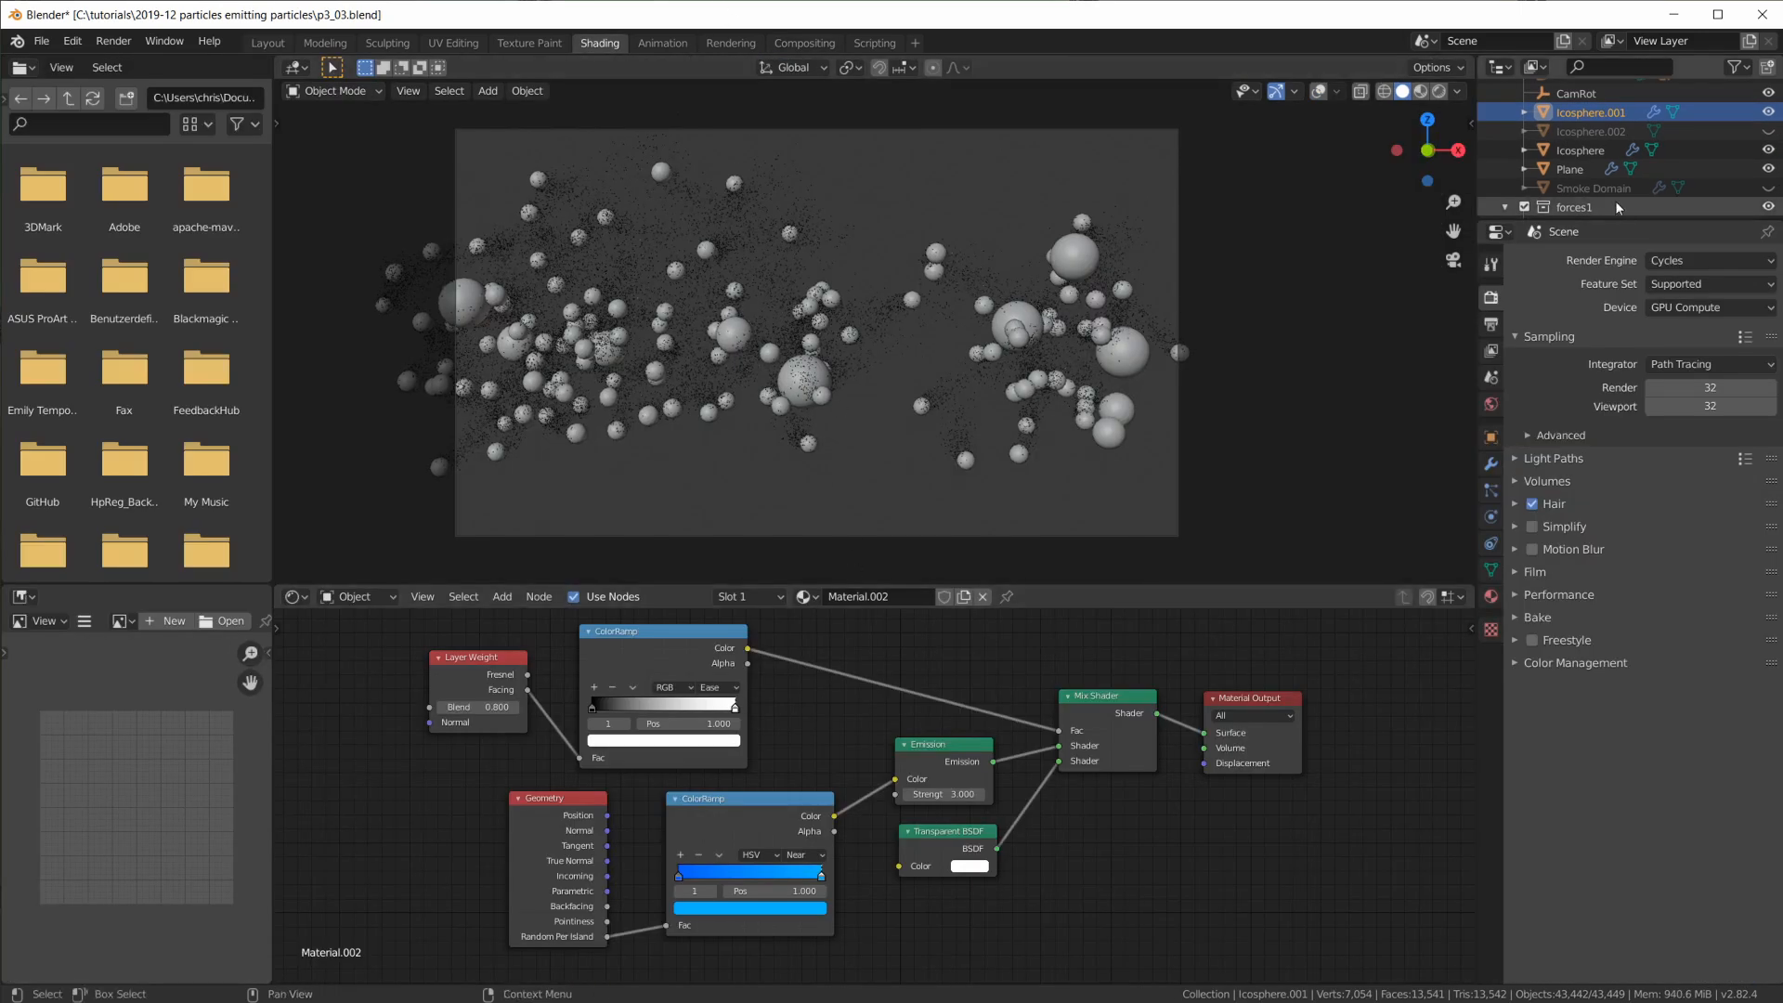
pyautogui.click(1591, 130)
pyautogui.moveTo(655, 810); pyautogui.dragTo(891, 813, button='middle')
pyautogui.moveTo(483, 714); pyautogui.dragTo(479, 728)
pyautogui.moveTo(714, 697); pyautogui.dragTo(664, 741)
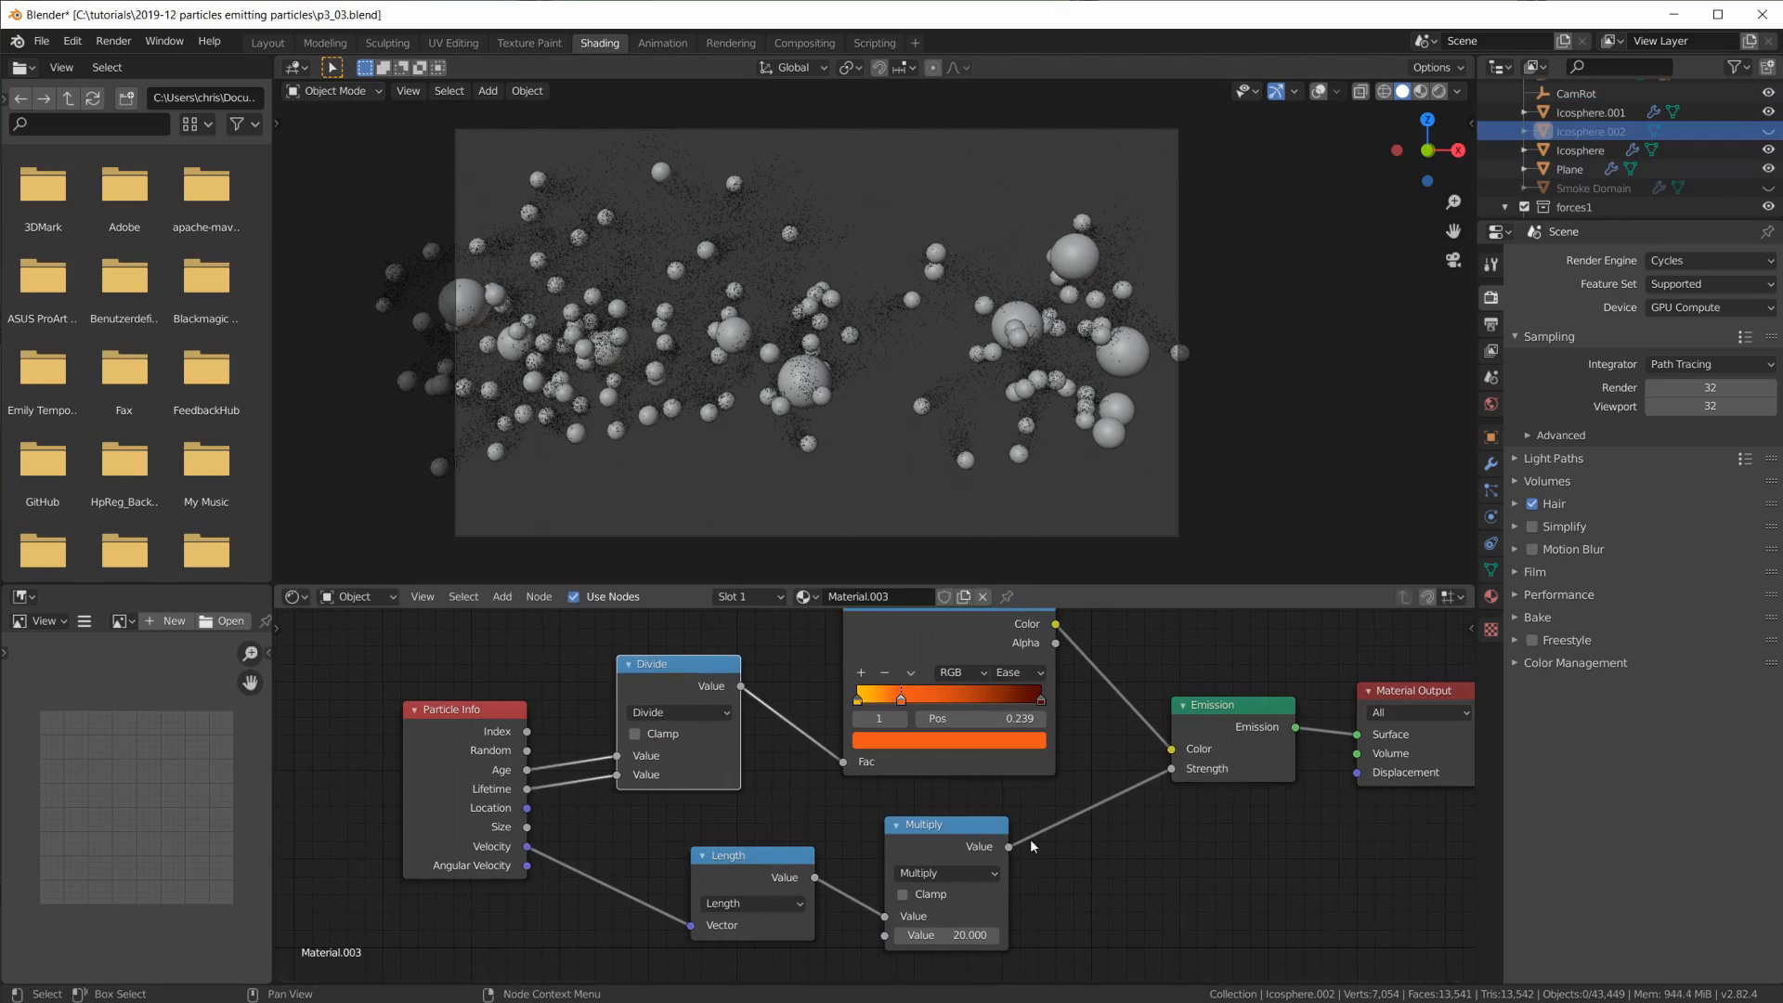
pyautogui.moveTo(1124, 787); pyautogui.dragTo(1099, 814, button='middle')
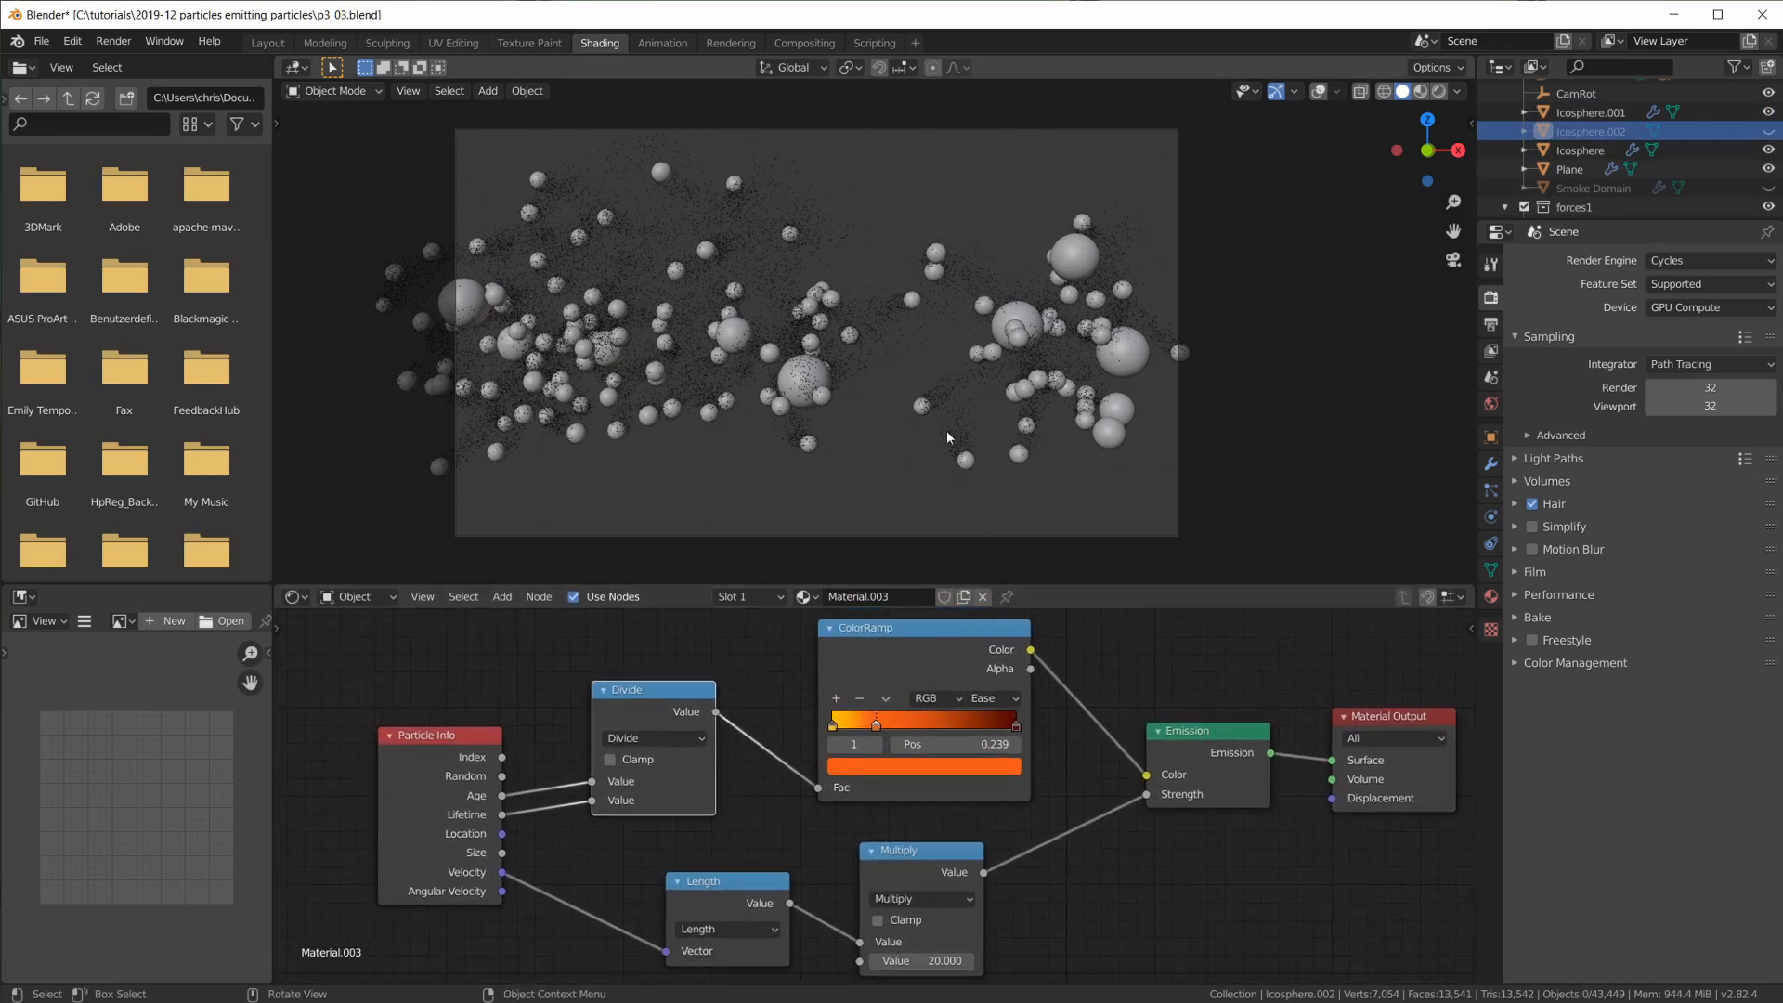
pyautogui.click(1590, 112)
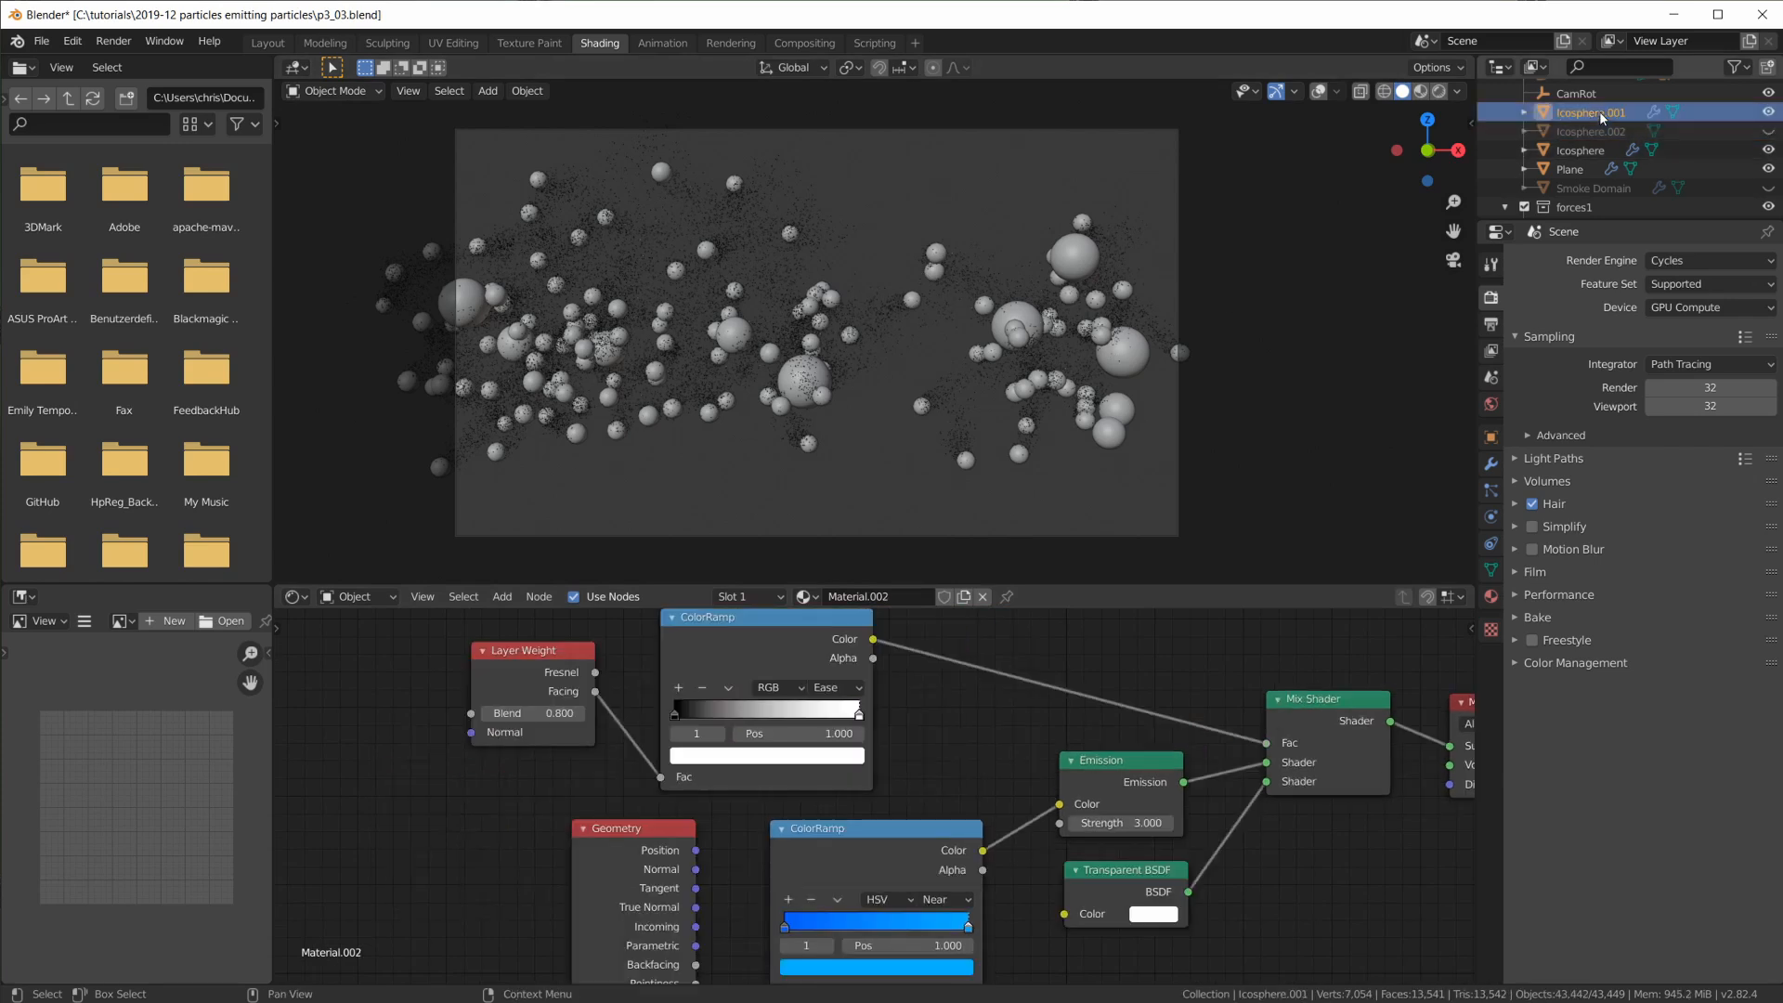
# Display the shading viewport in rendered mode and examine the particles alongside the full Icosphere.001 material node setup
pyautogui.scroll(-2, 734, 747)
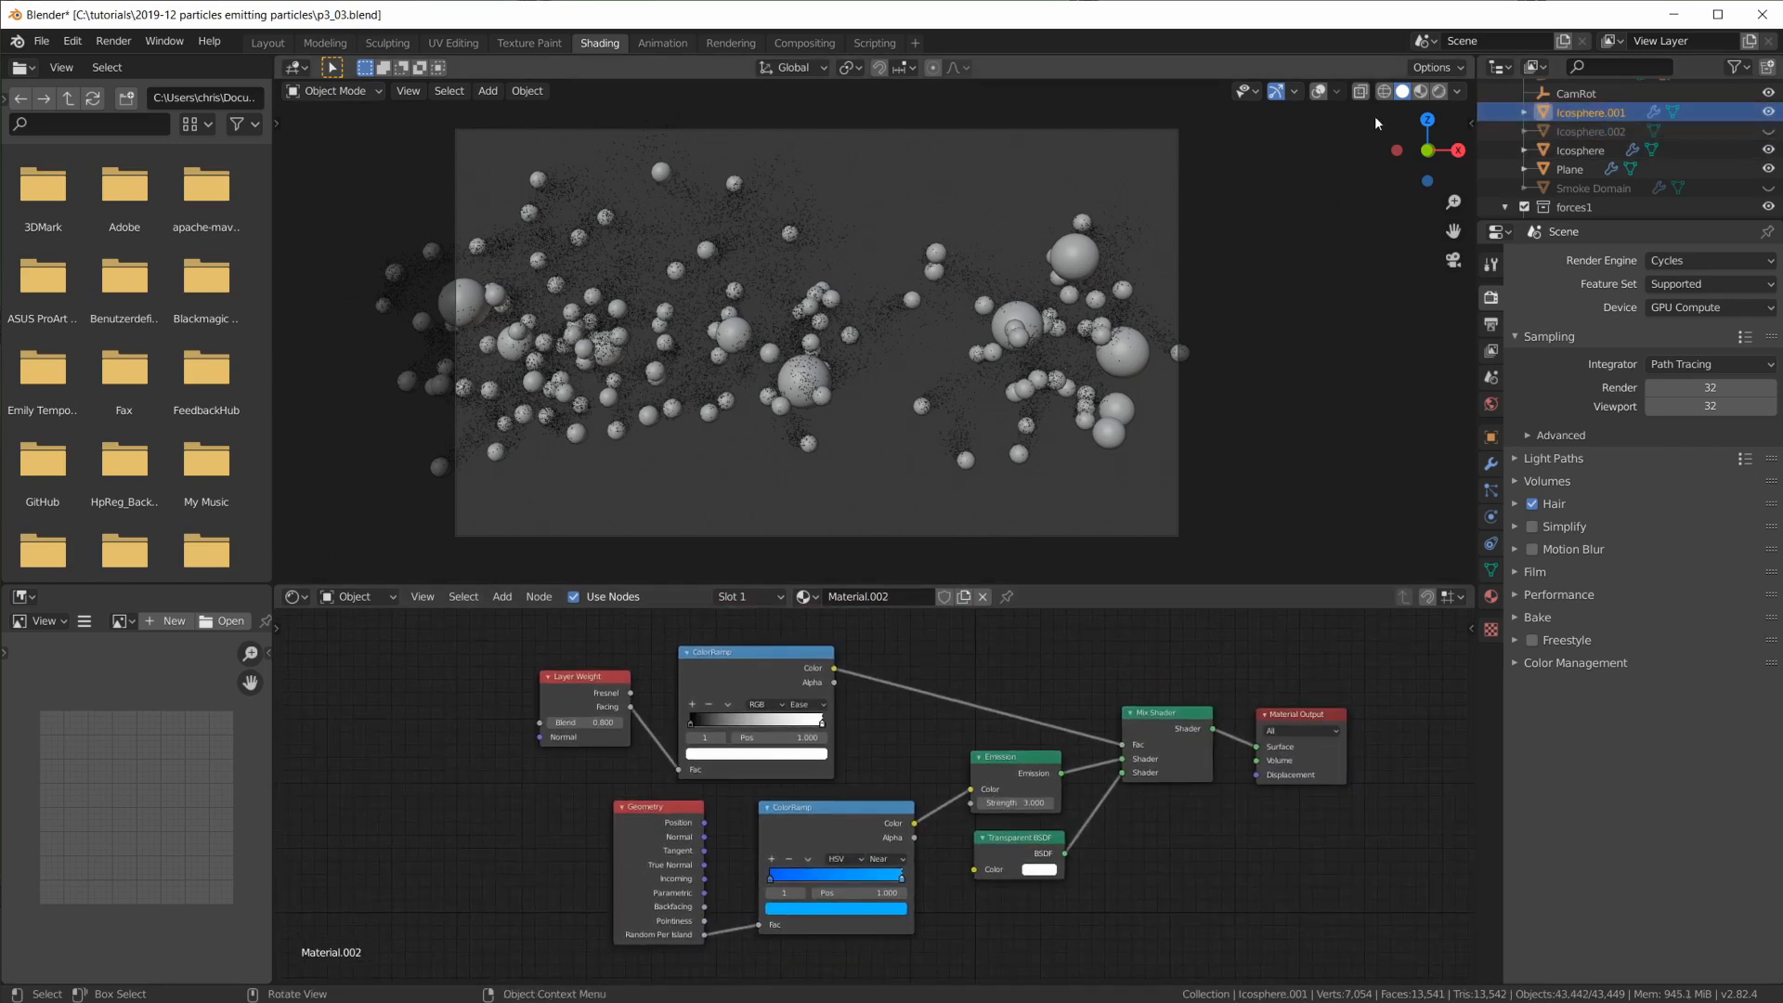
pyautogui.click(1441, 90)
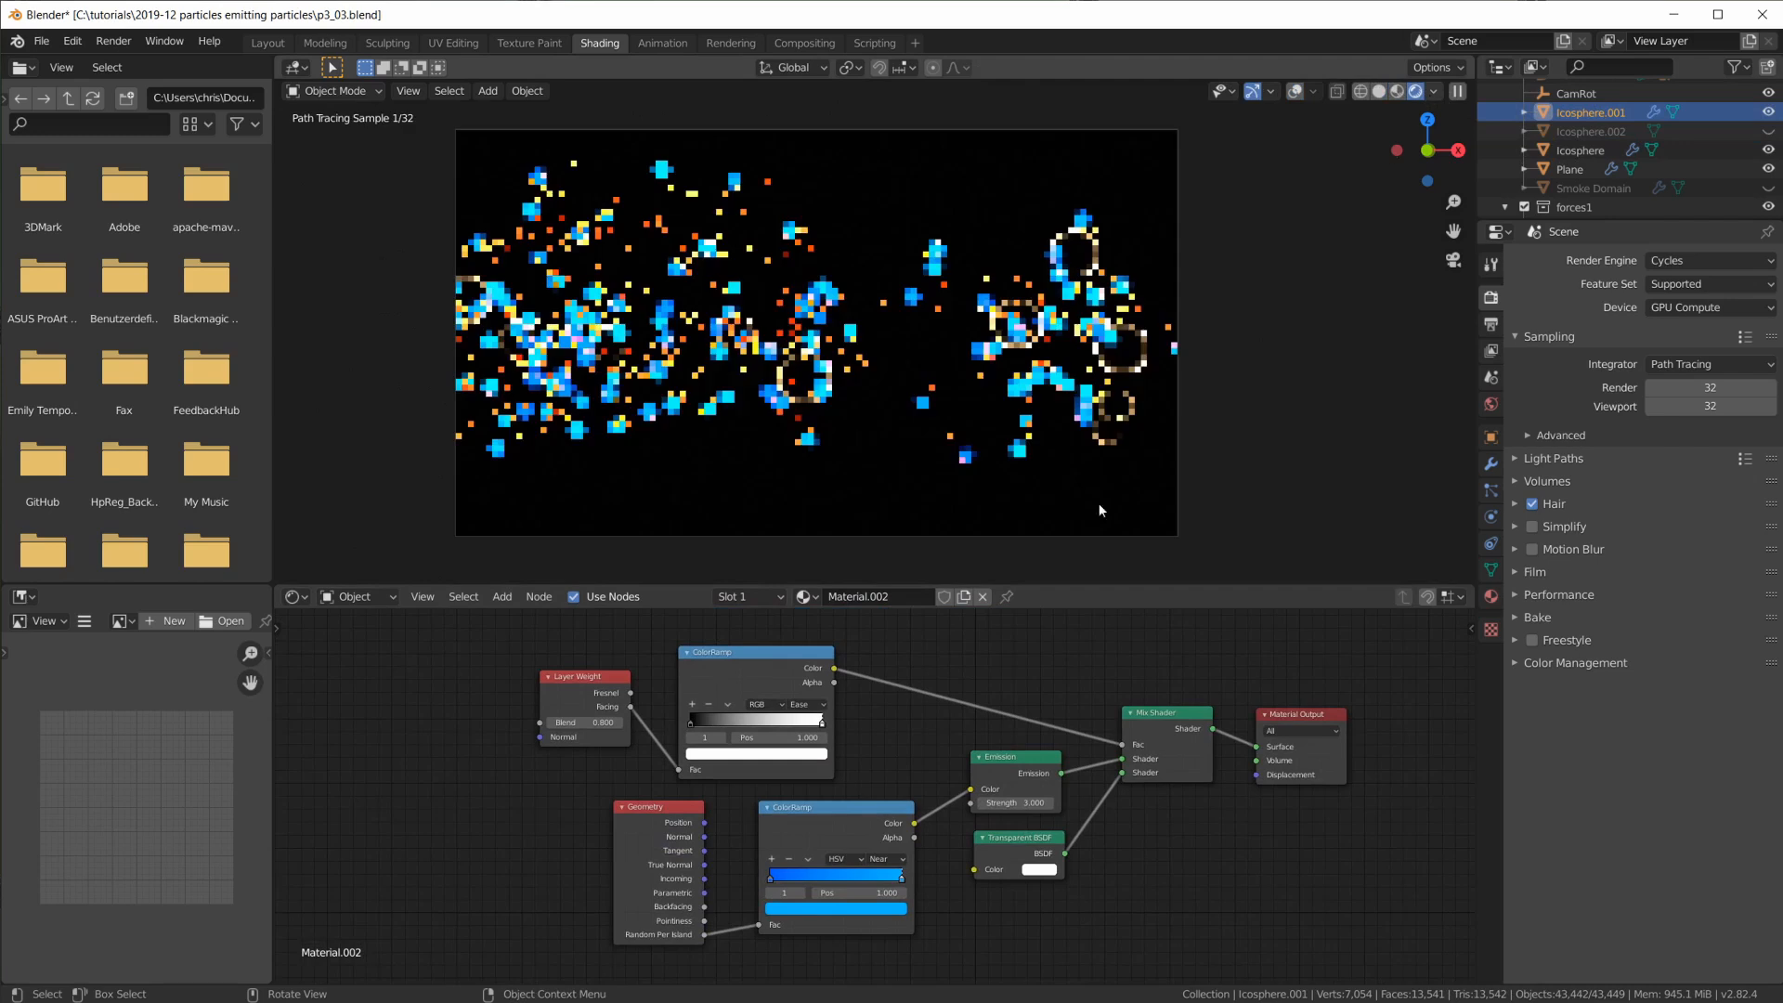
pyautogui.scroll(1, 776, 873)
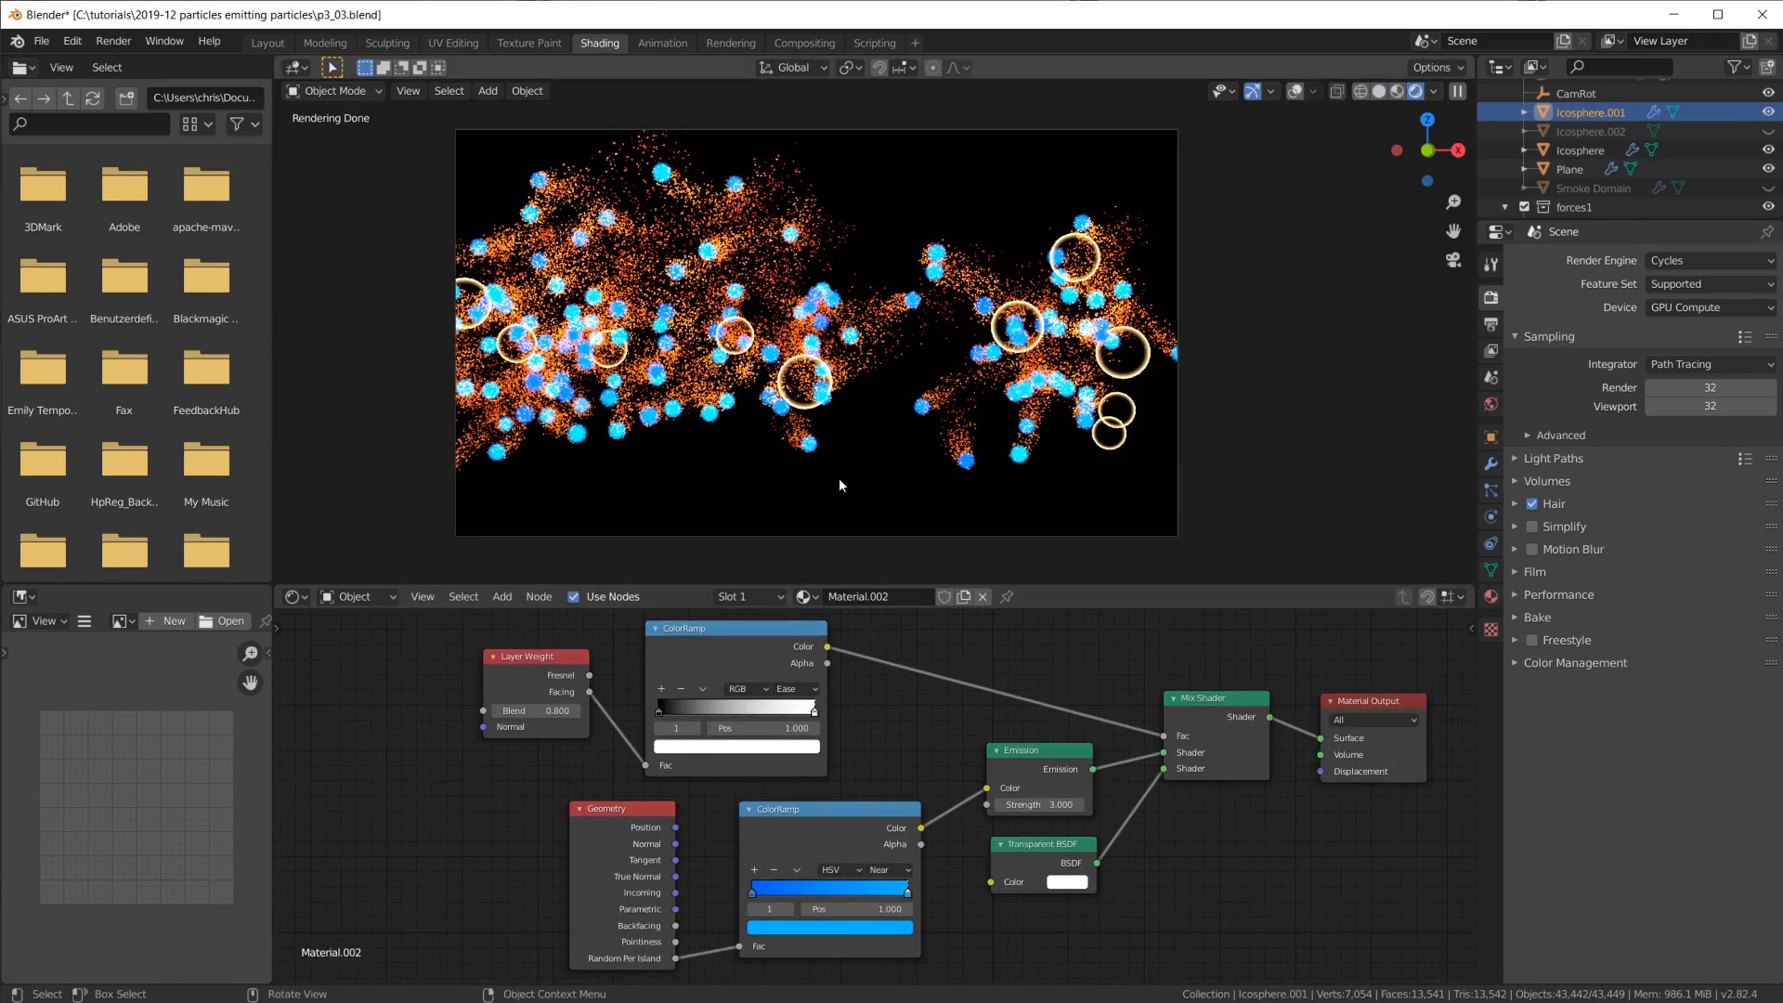
# Select the Icosphere and examine its material nodes together with its instances up close in the rendered view
pyautogui.click(1586, 149)
pyautogui.moveTo(933, 673); pyautogui.dragTo(818, 668, button='middle')
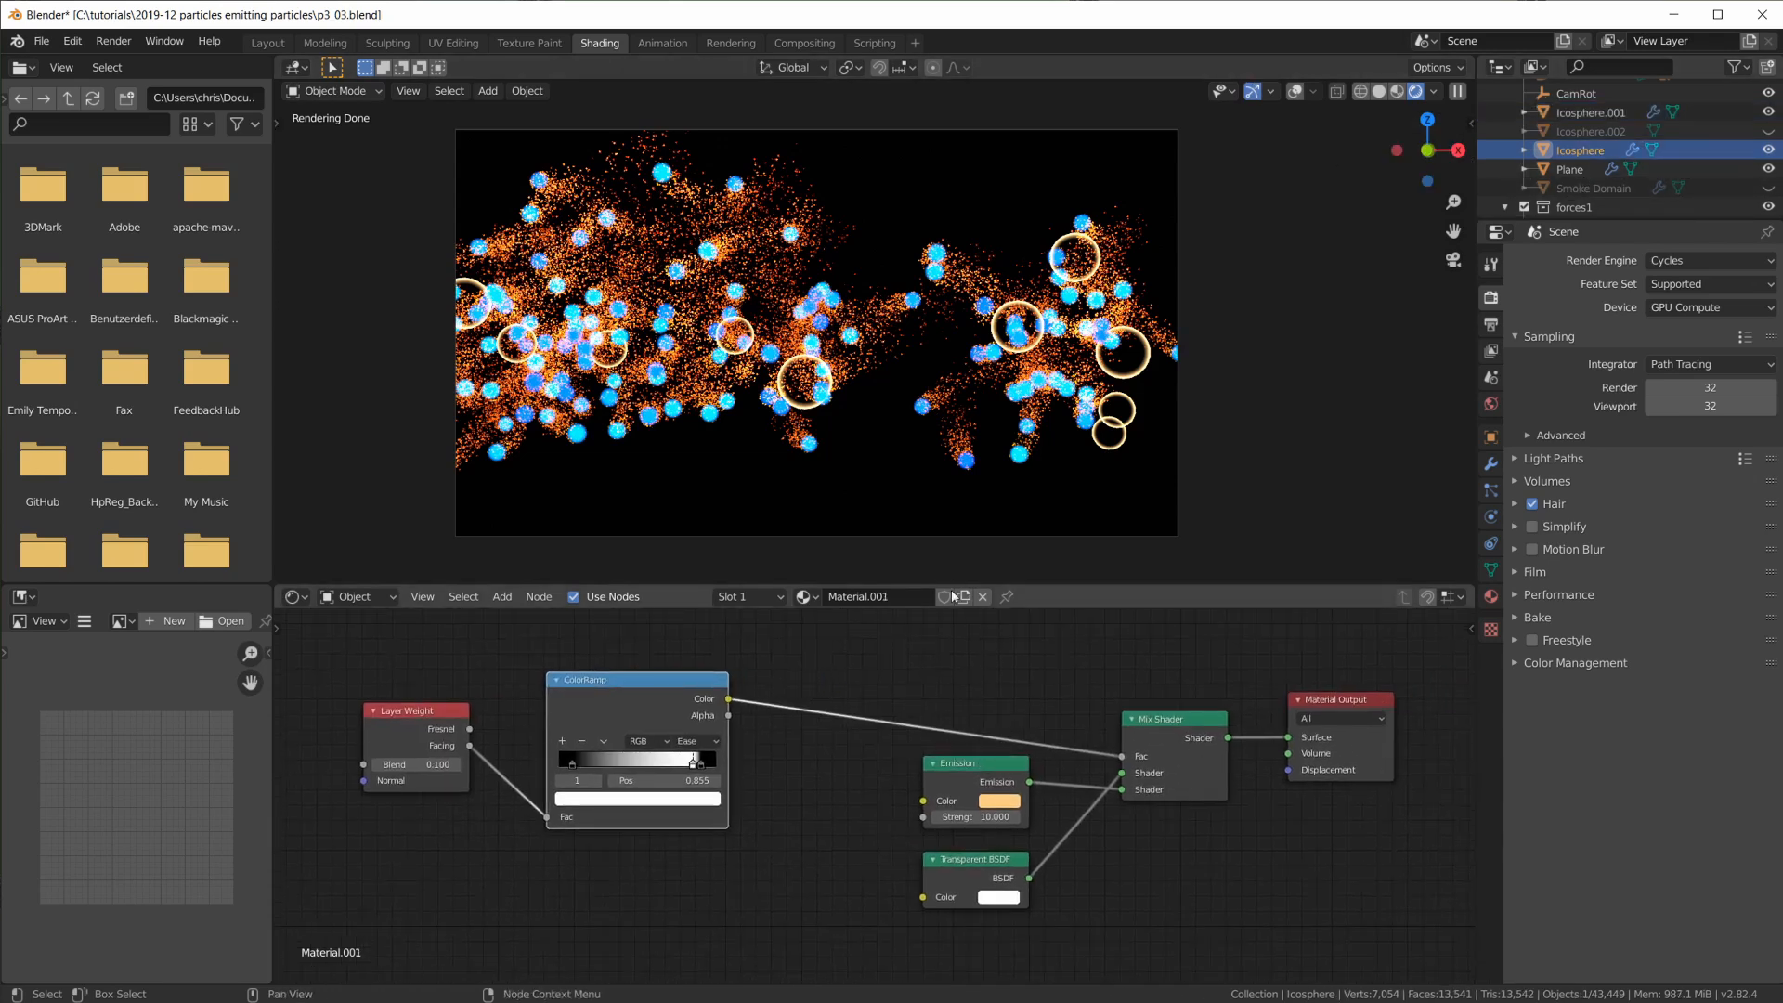
pyautogui.scroll(3, 718, 362)
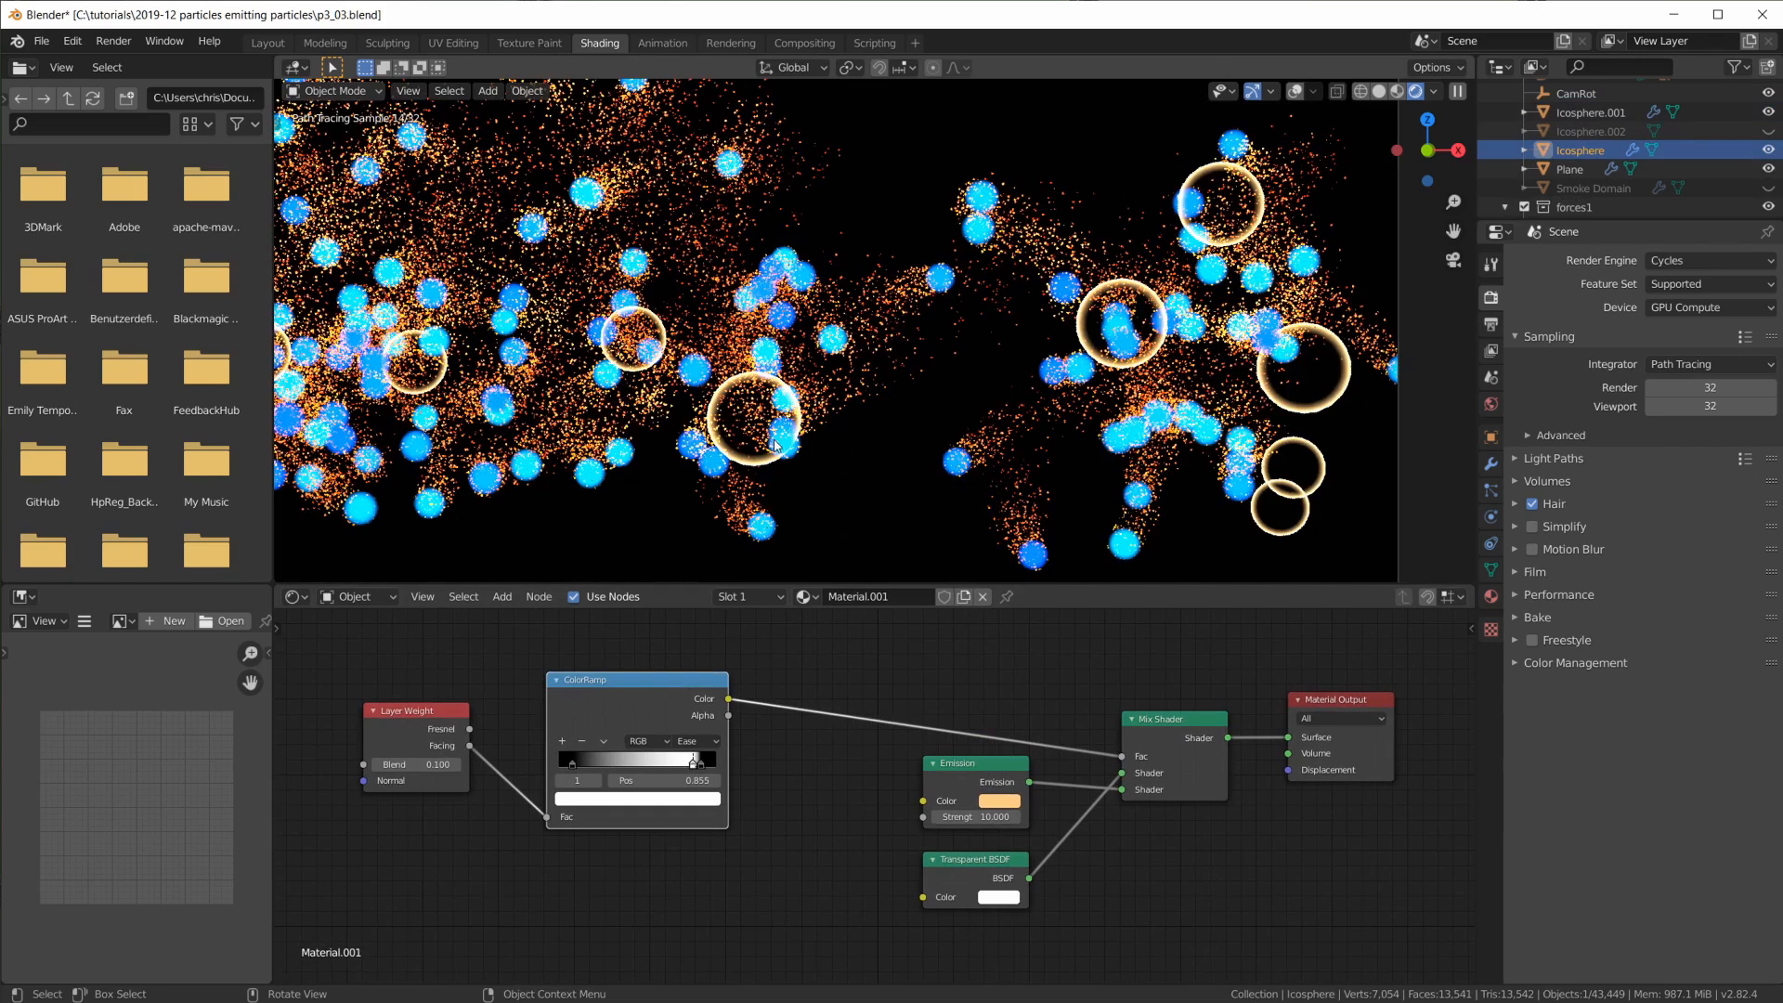
pyautogui.scroll(-3, 792, 419)
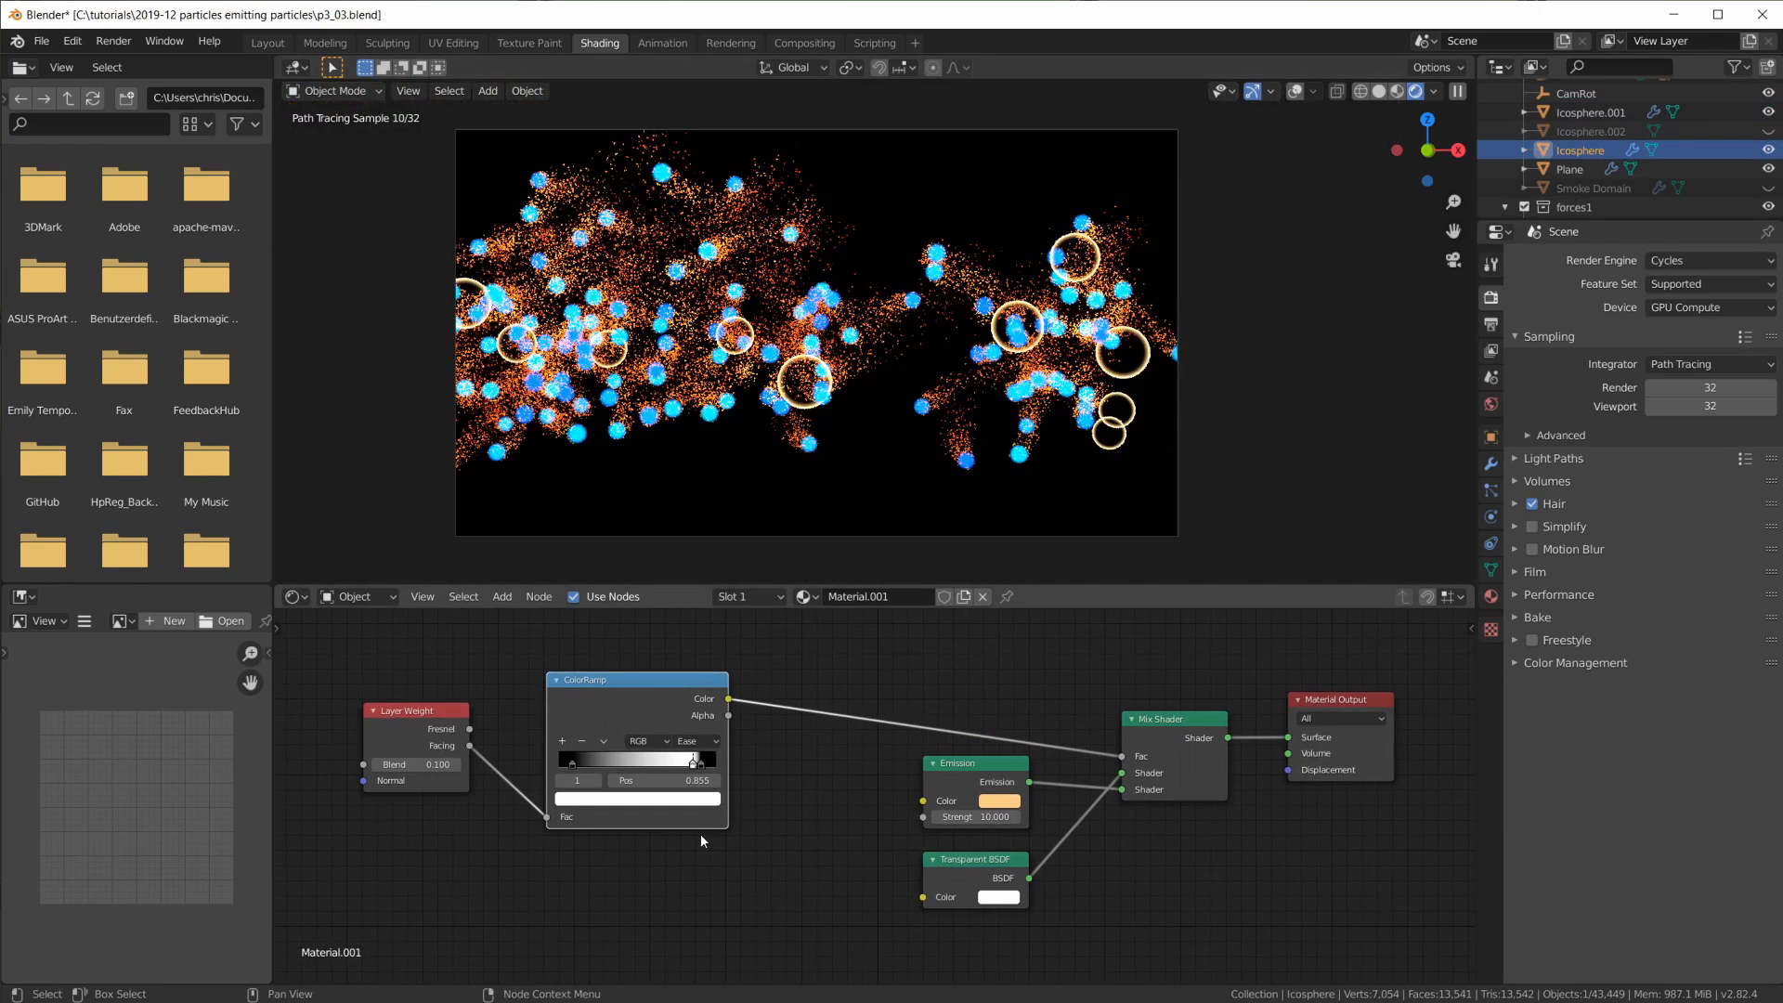
pyautogui.scroll(3, 817, 390)
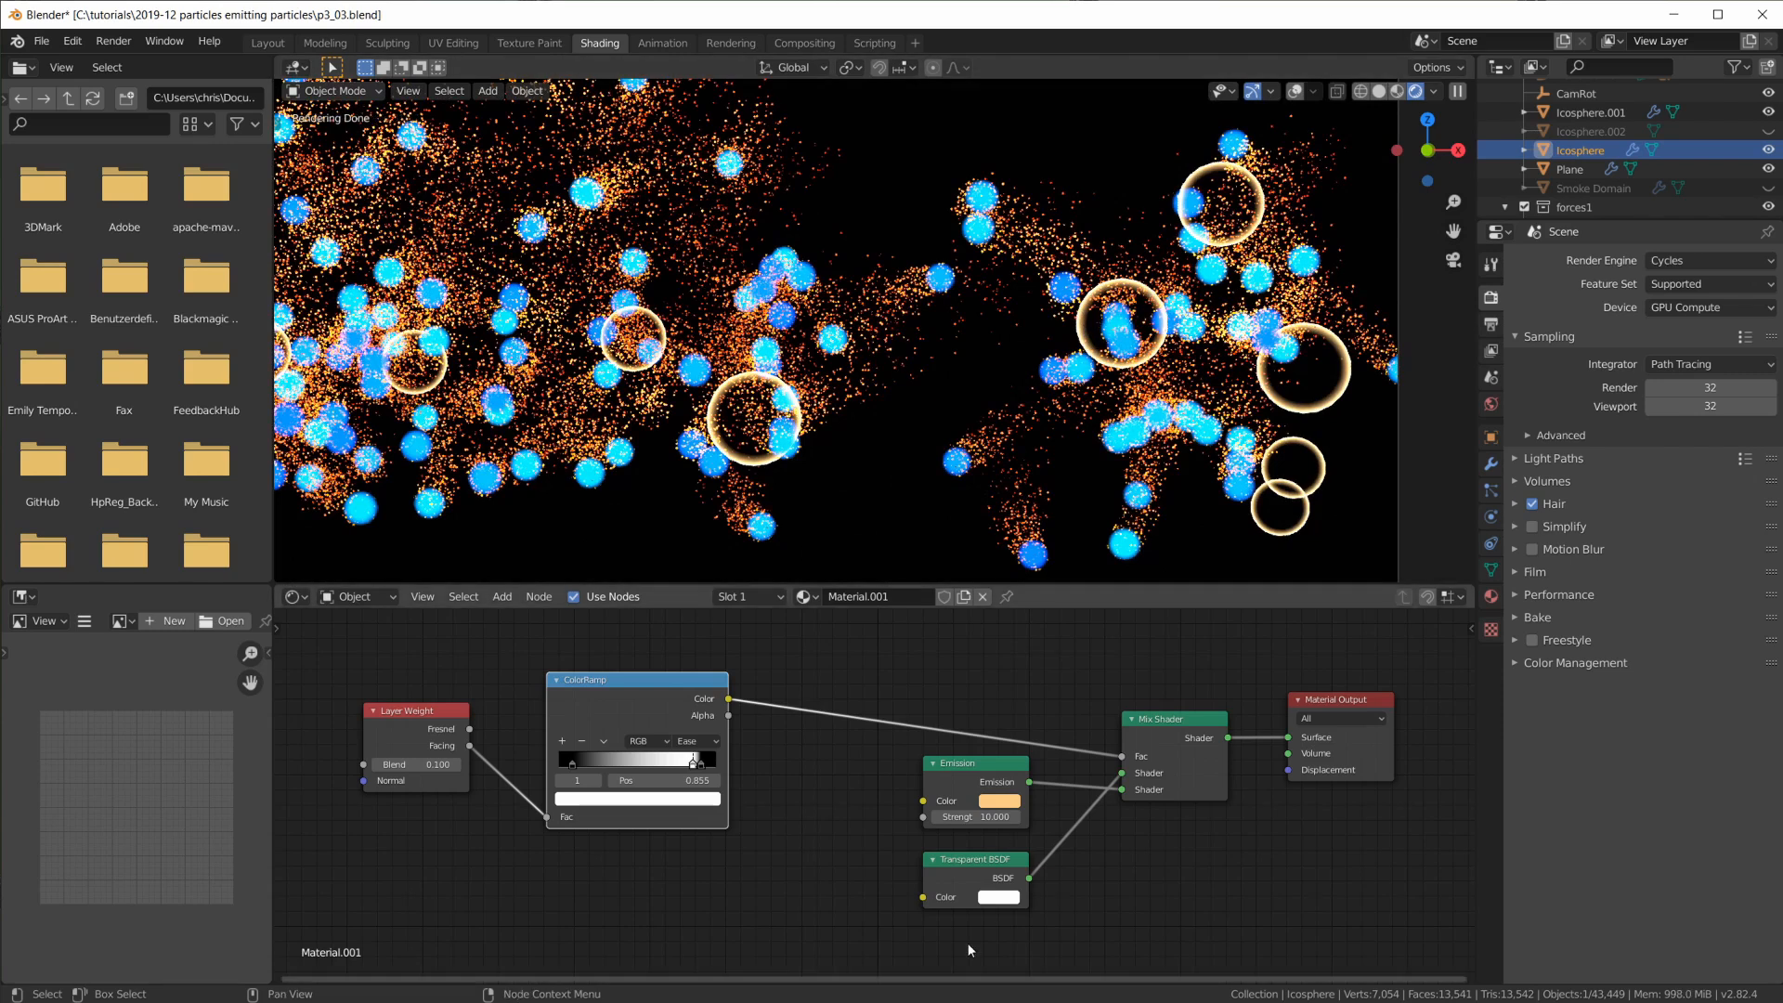
# Rearrange the Transparent BSDF, Emission, ColorRamp and Layer Weight nodes of Material.001 more compactly, and return the viewport to the camera view
pyautogui.moveTo(973, 887); pyautogui.dragTo(970, 901)
pyautogui.moveTo(984, 784); pyautogui.dragTo(981, 799)
pyautogui.moveTo(559, 714); pyautogui.dragTo(698, 706)
pyautogui.moveTo(461, 778); pyautogui.dragTo(610, 772)
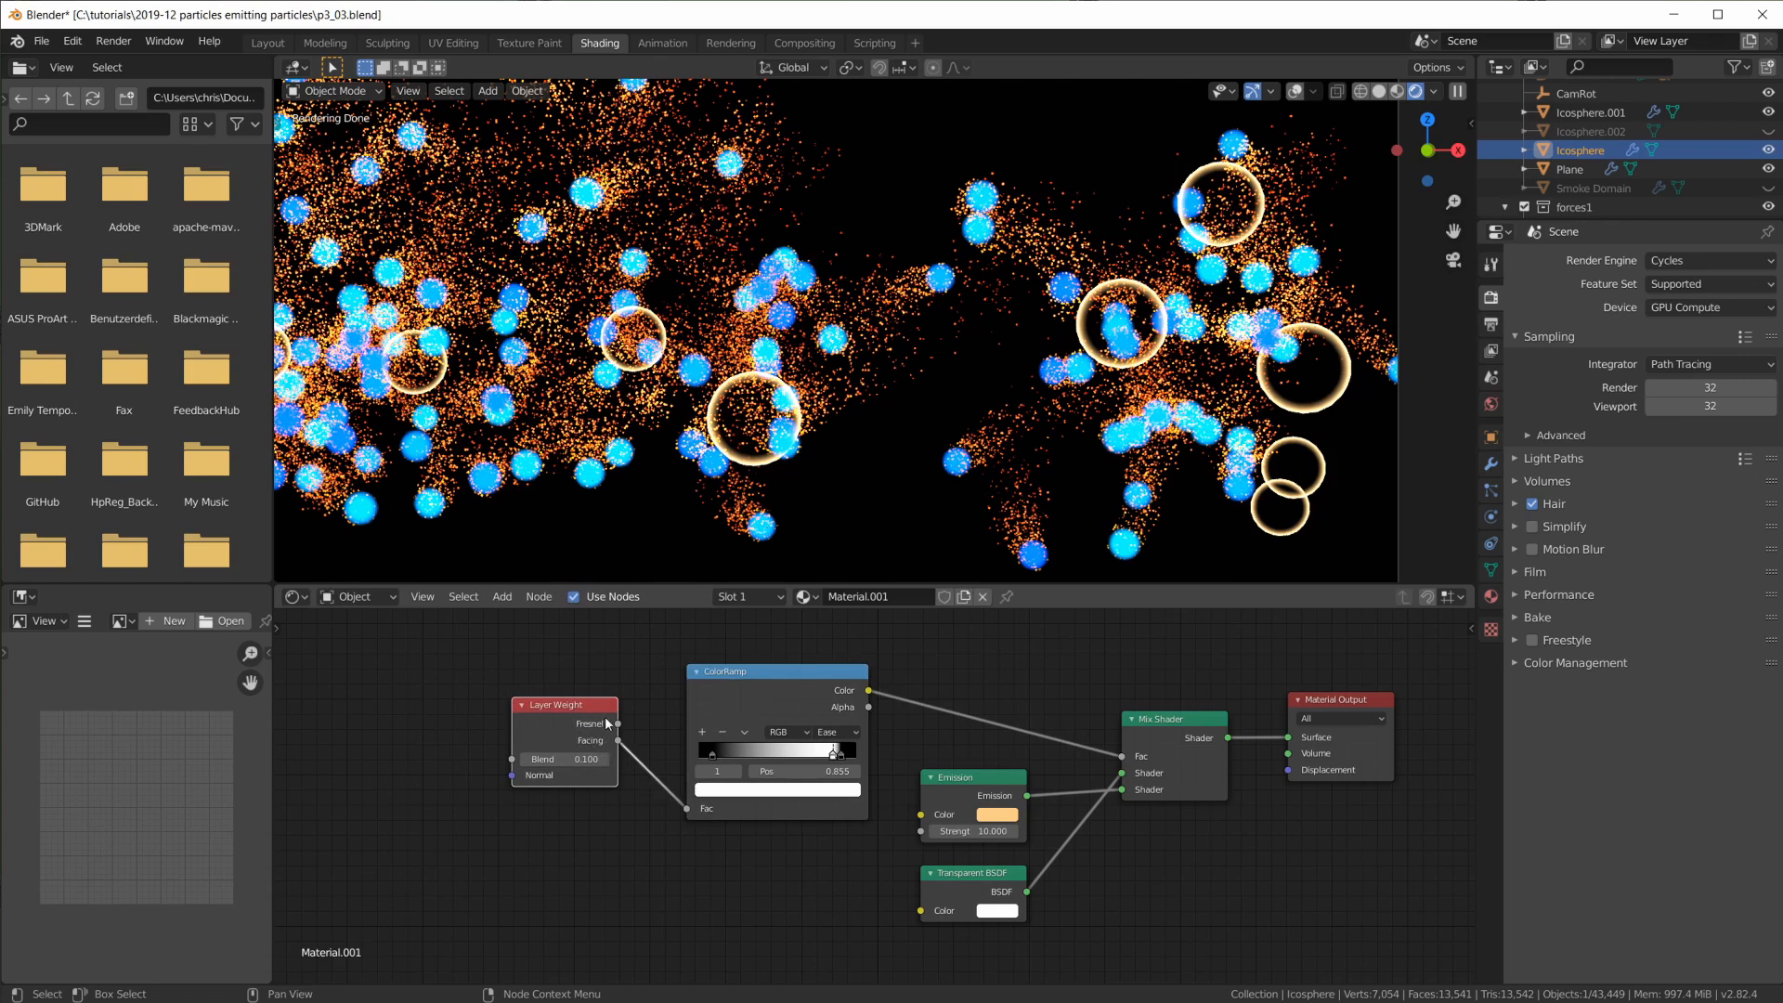
pyautogui.press('KP_0')
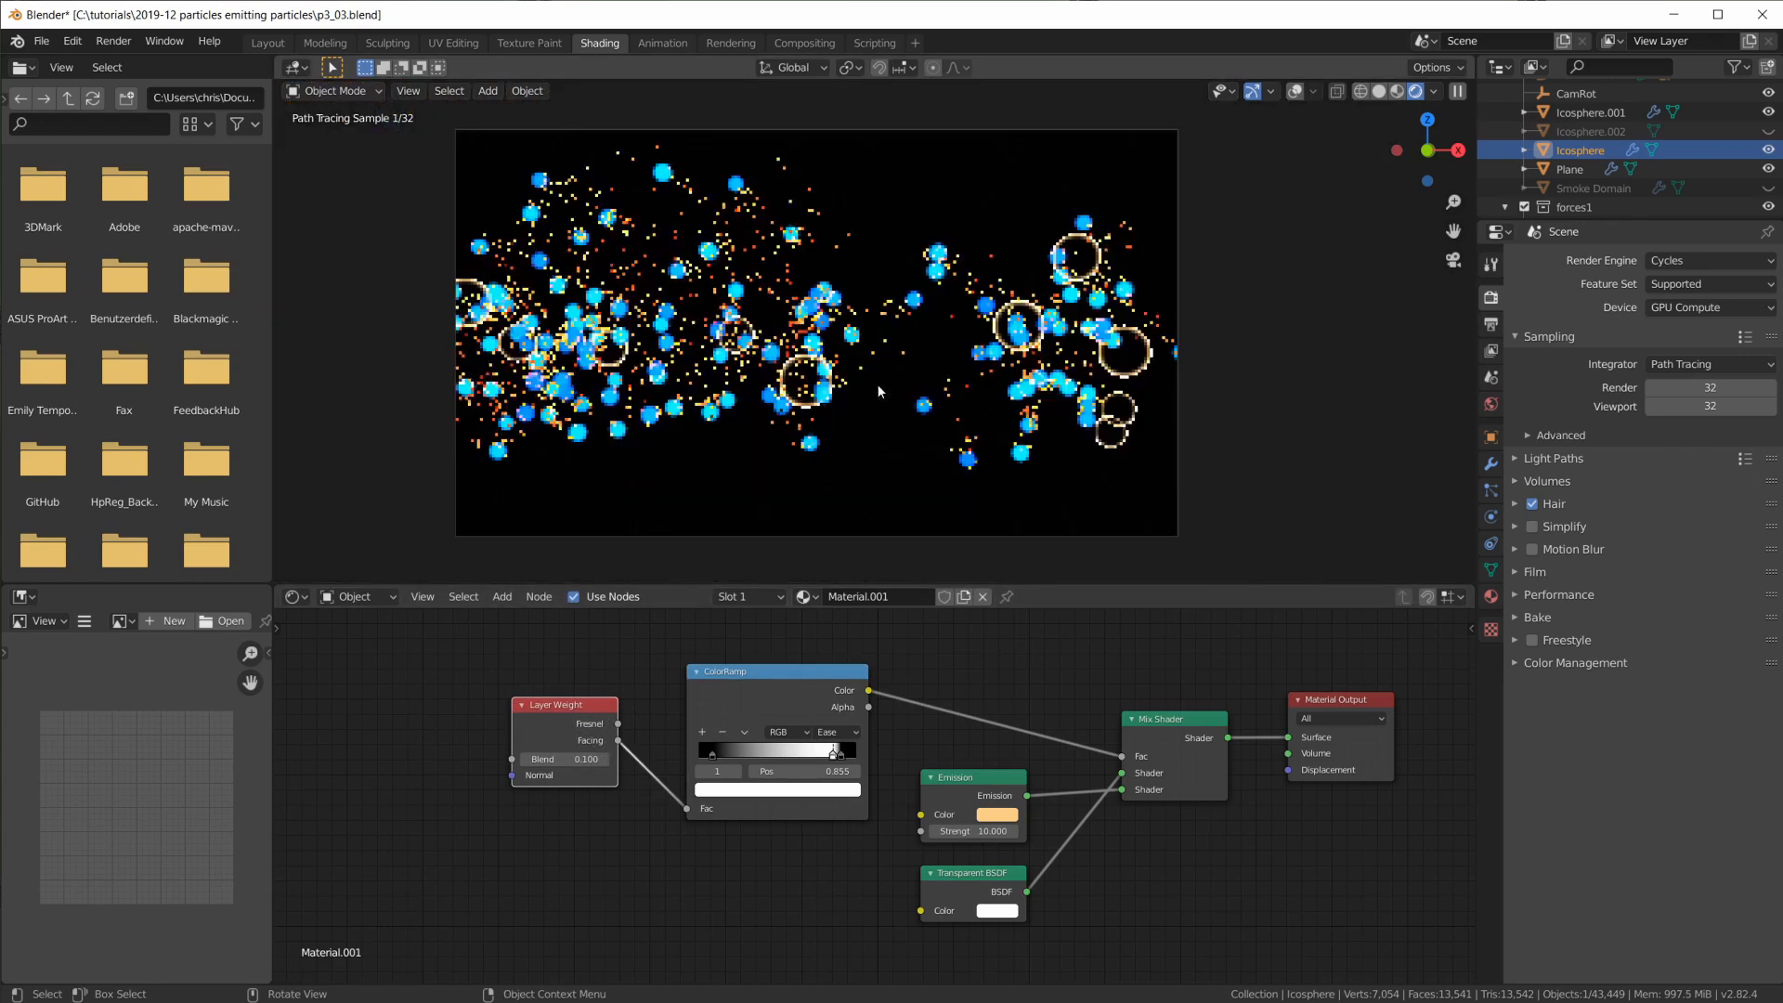
# Switch to the Layout workspace, select the Field in the forces1 collection and look through its properties
pyautogui.click(268, 43)
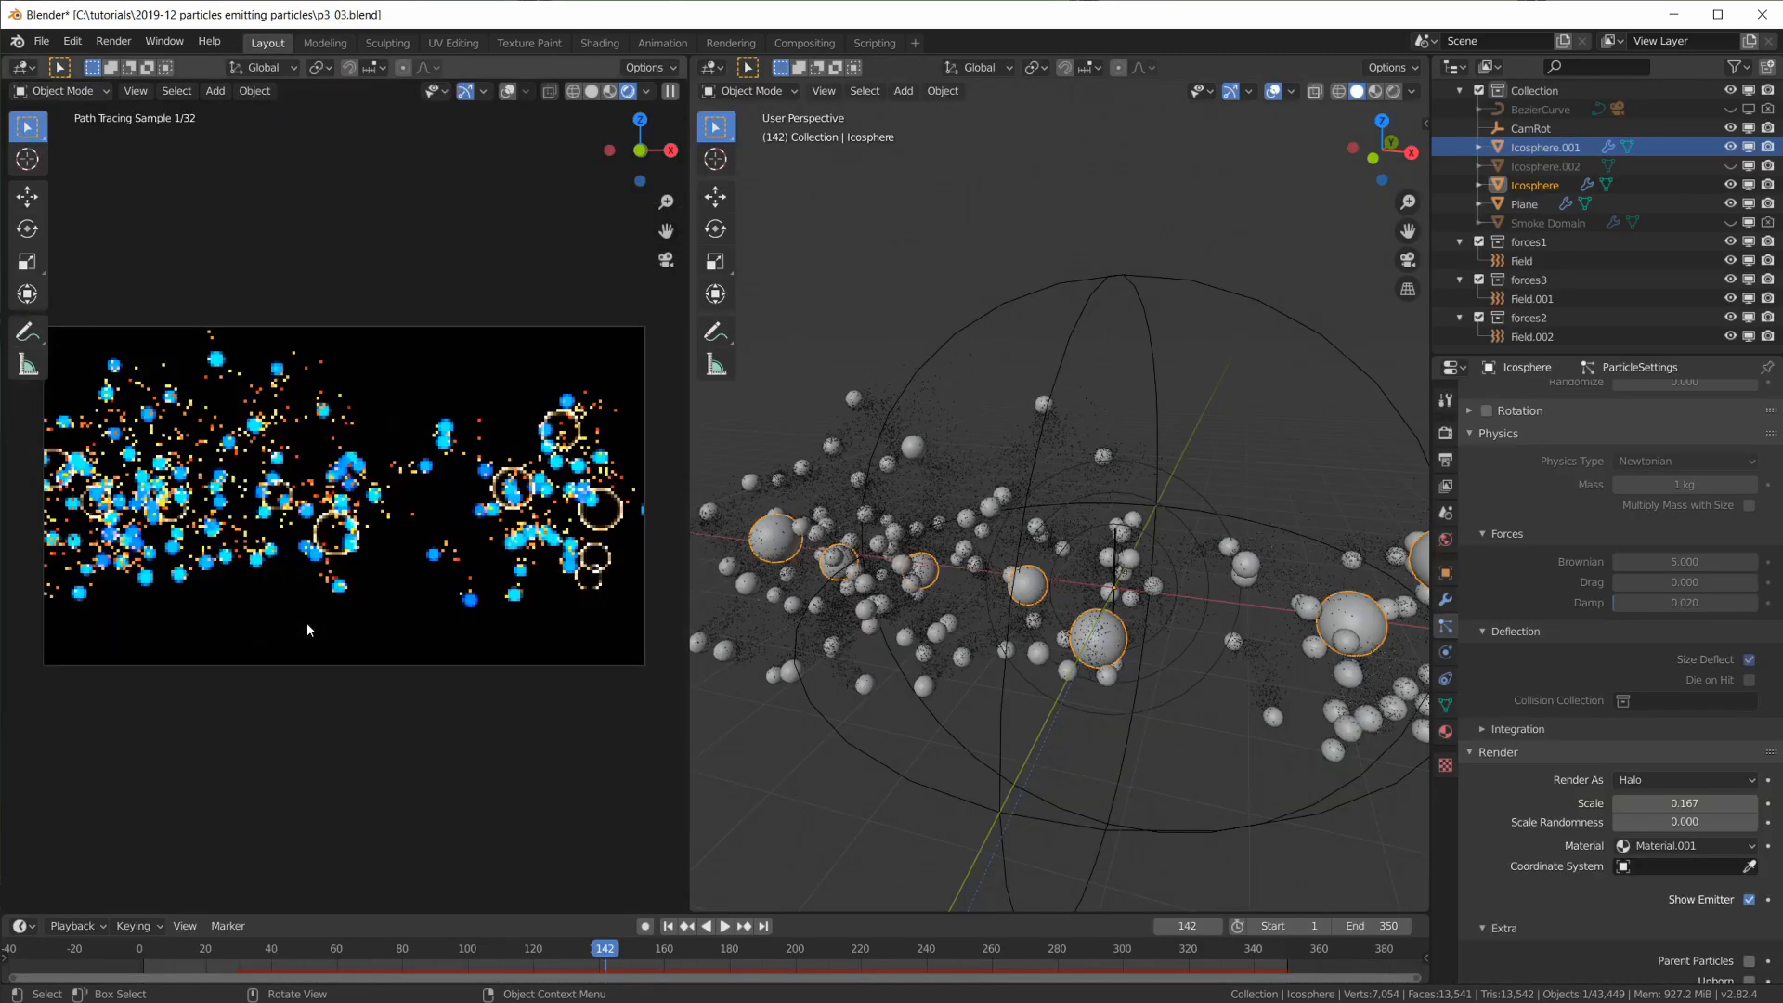
pyautogui.click(1532, 241)
pyautogui.click(1523, 261)
pyautogui.moveTo(1157, 585); pyautogui.dragTo(1187, 561, button='middle')
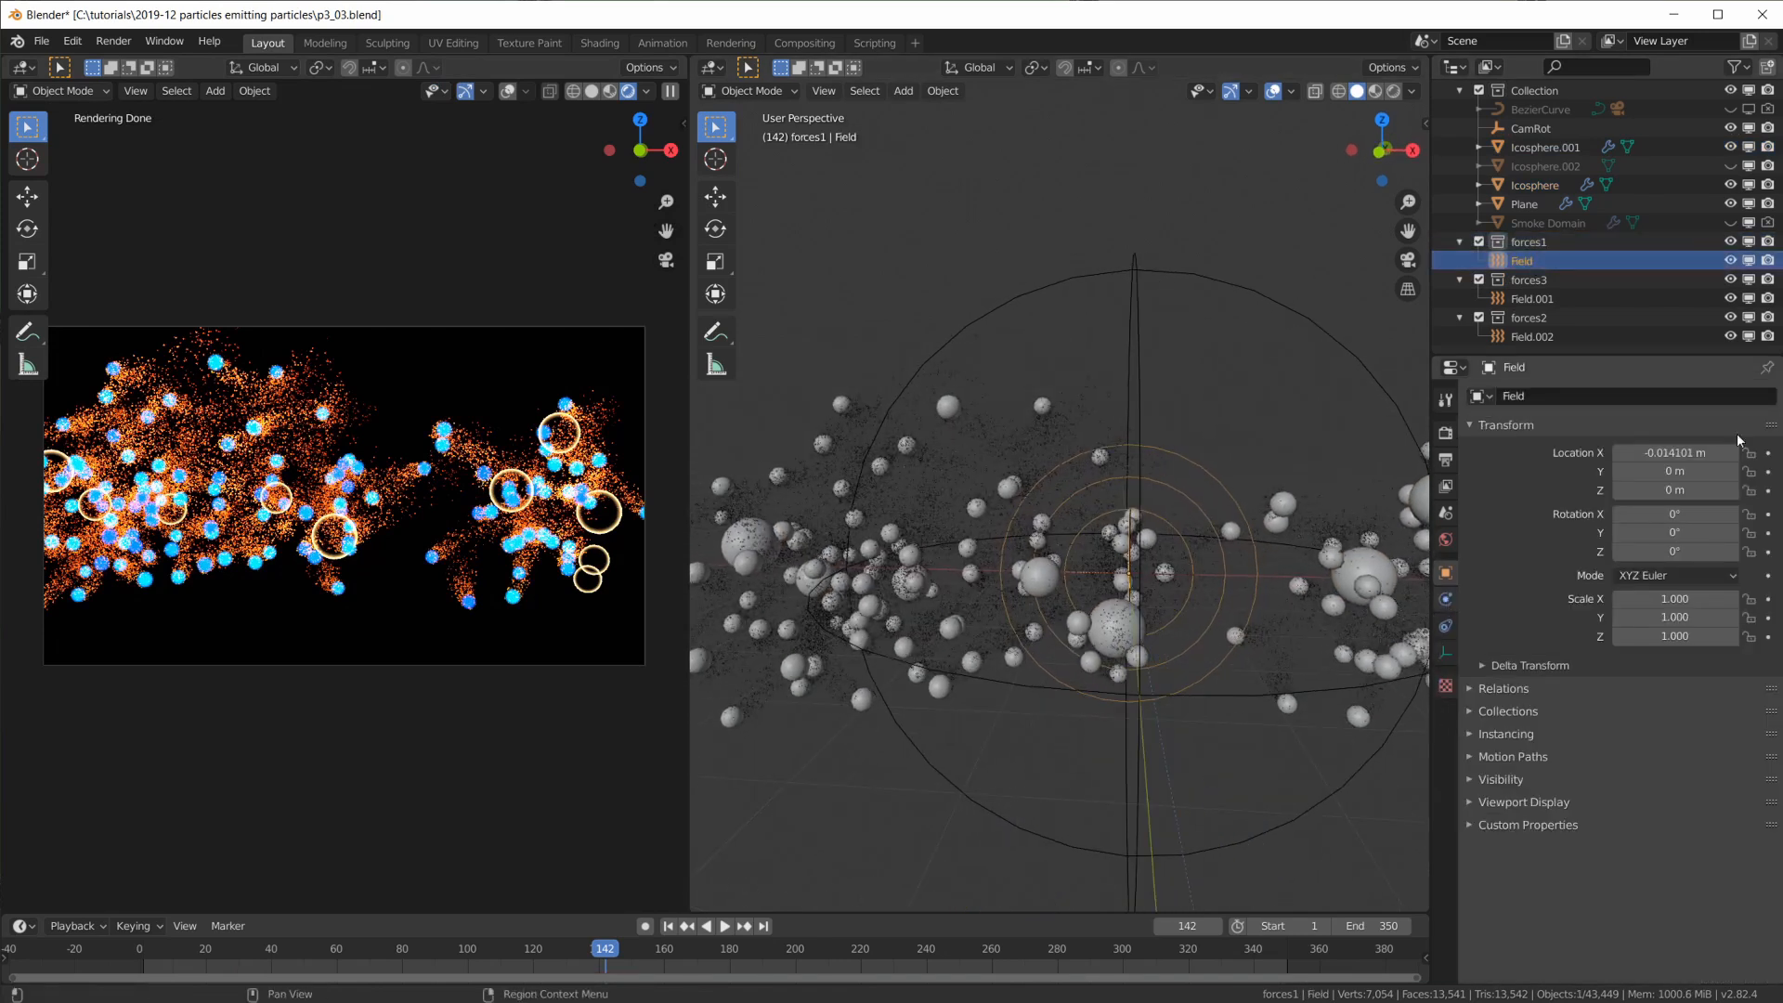
pyautogui.click(1445, 599)
pyautogui.click(1445, 626)
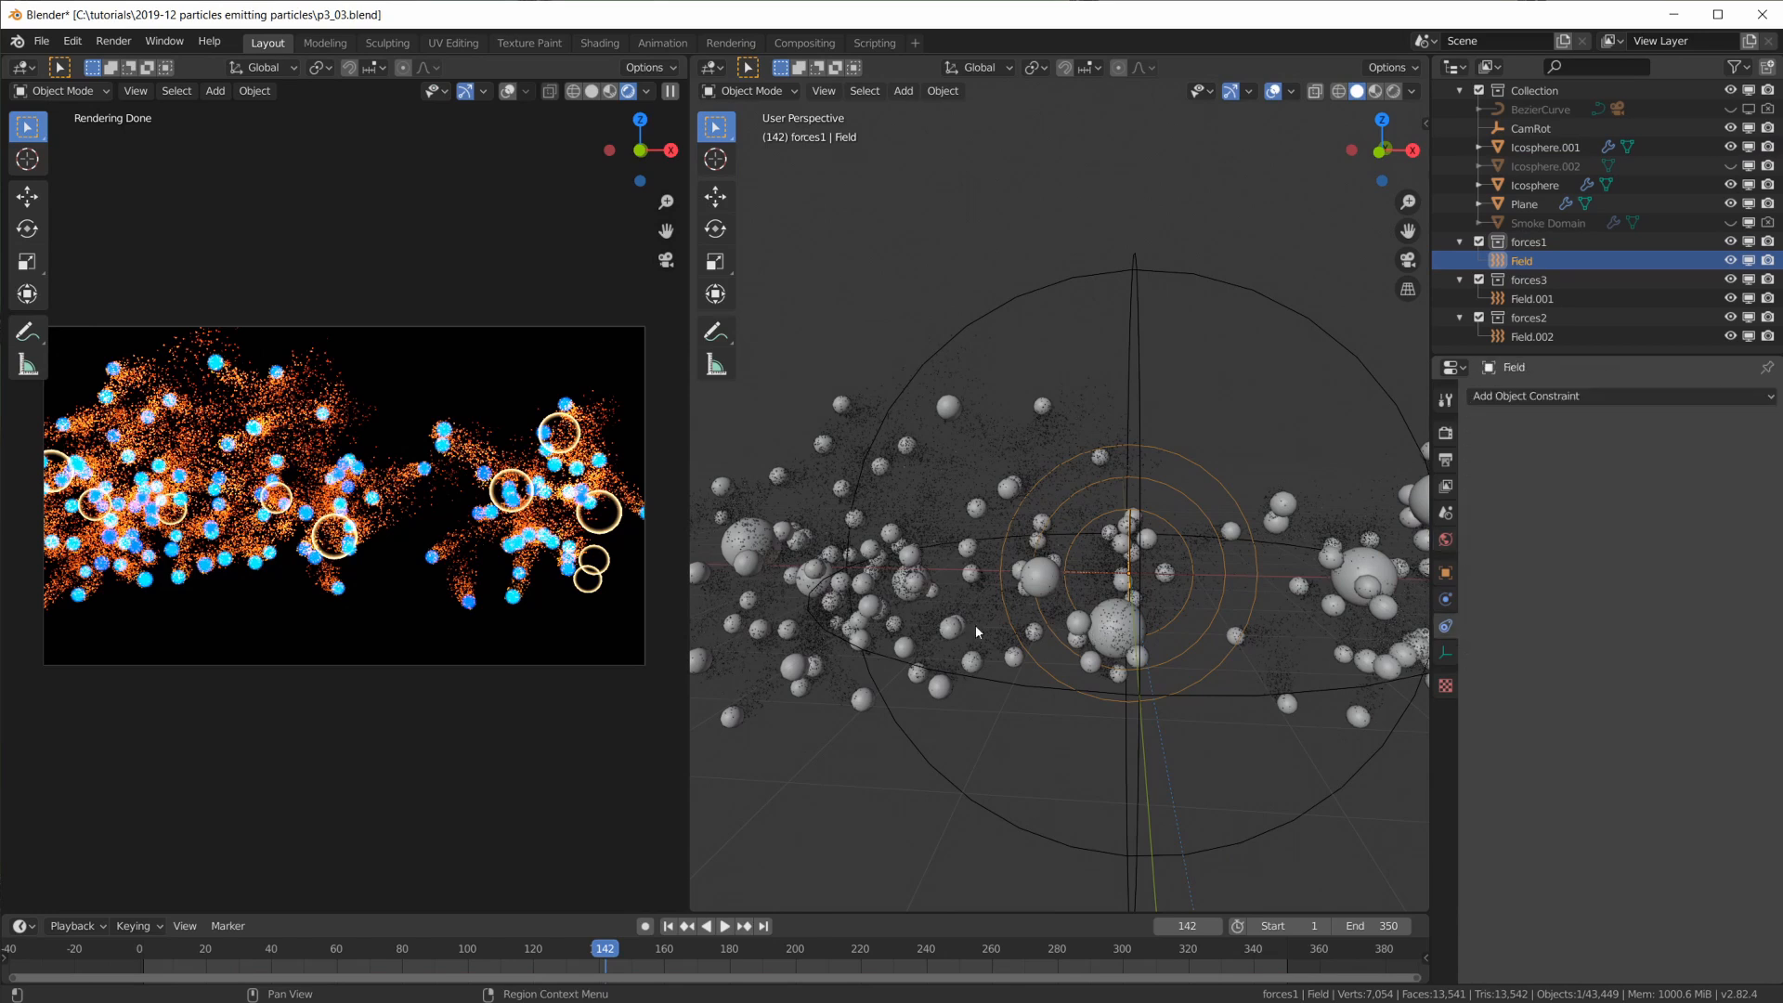
pyautogui.moveTo(1440, 655); pyautogui.dragTo(1445, 540)
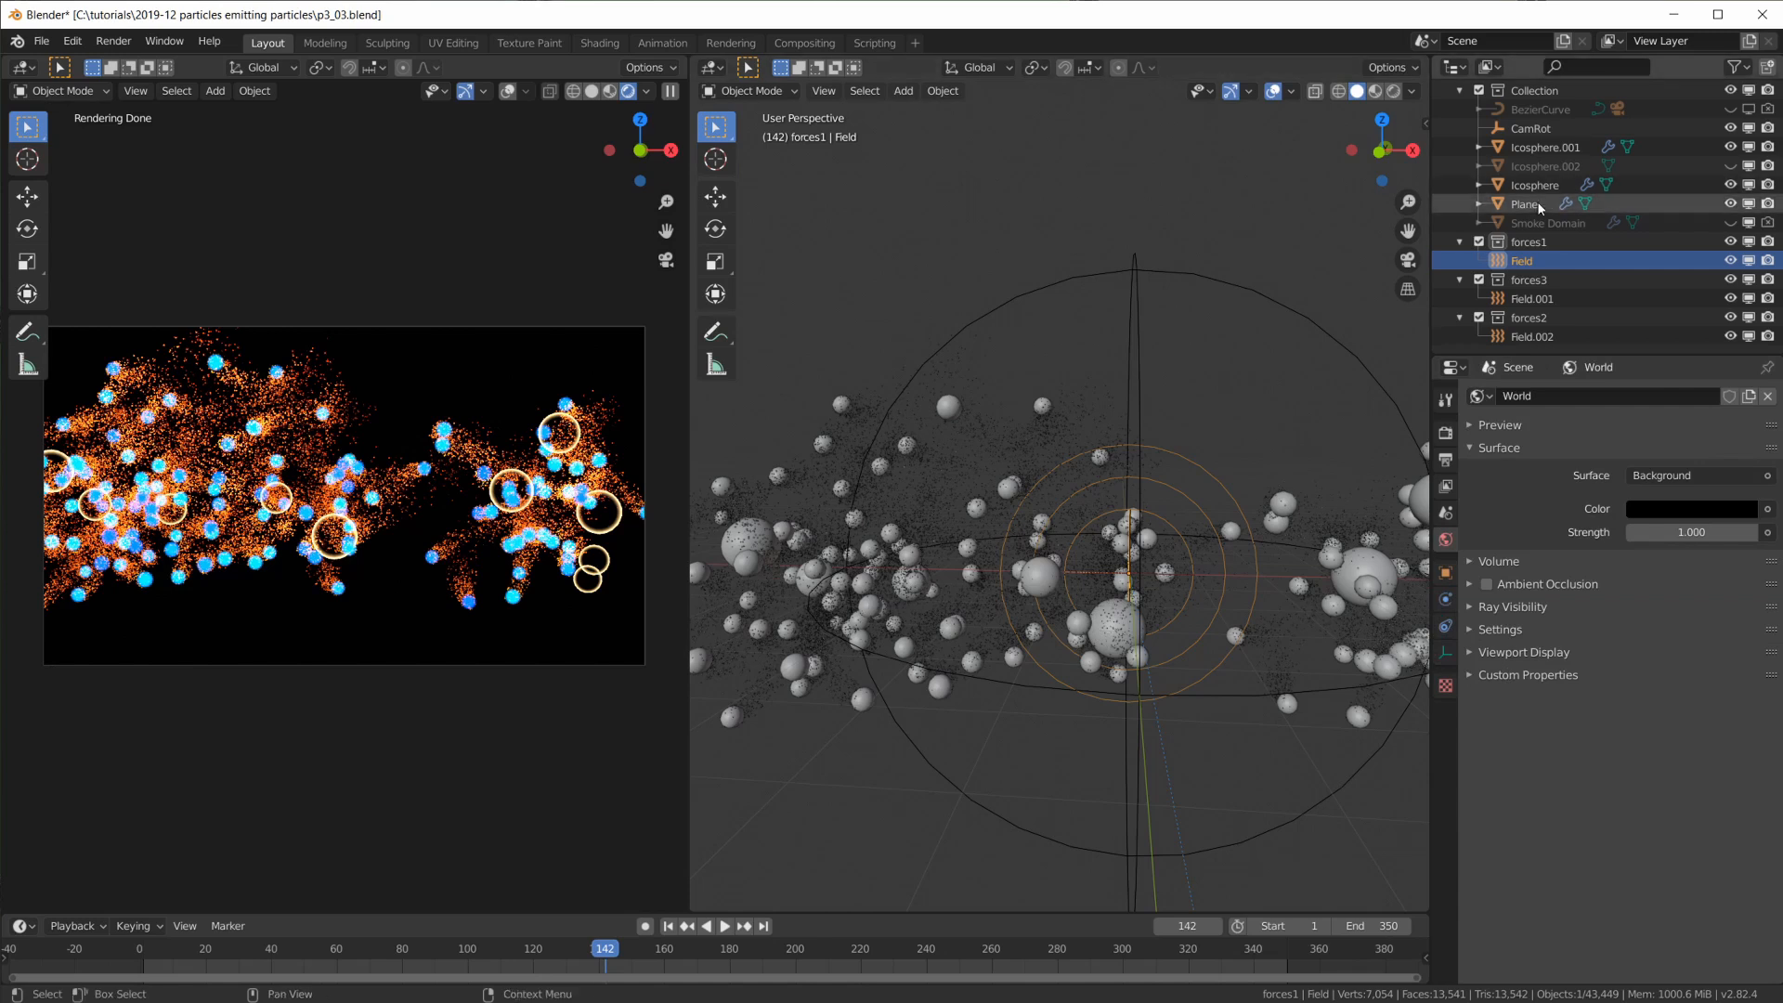
# Examine the Plane's particle system down to its viewport display and field weights with the effector collection
pyautogui.click(1523, 204)
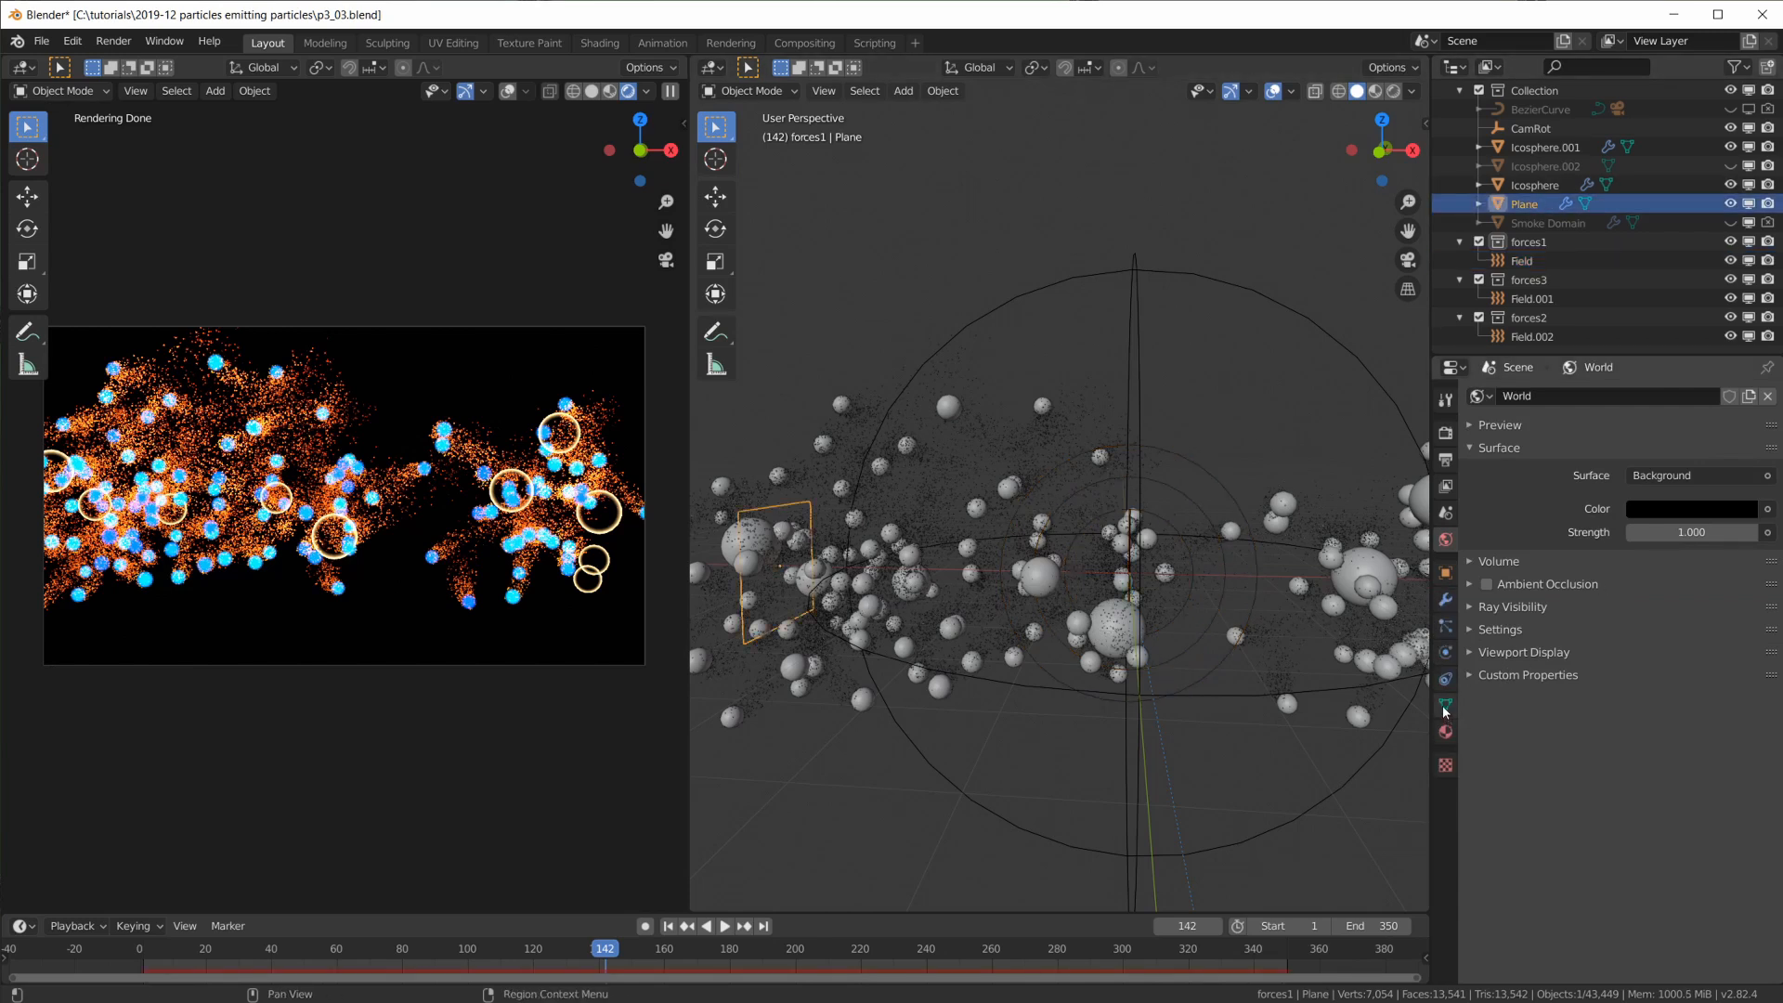
pyautogui.click(1445, 625)
pyautogui.scroll(-15, 1605, 849)
pyautogui.scroll(-2, 1613, 885)
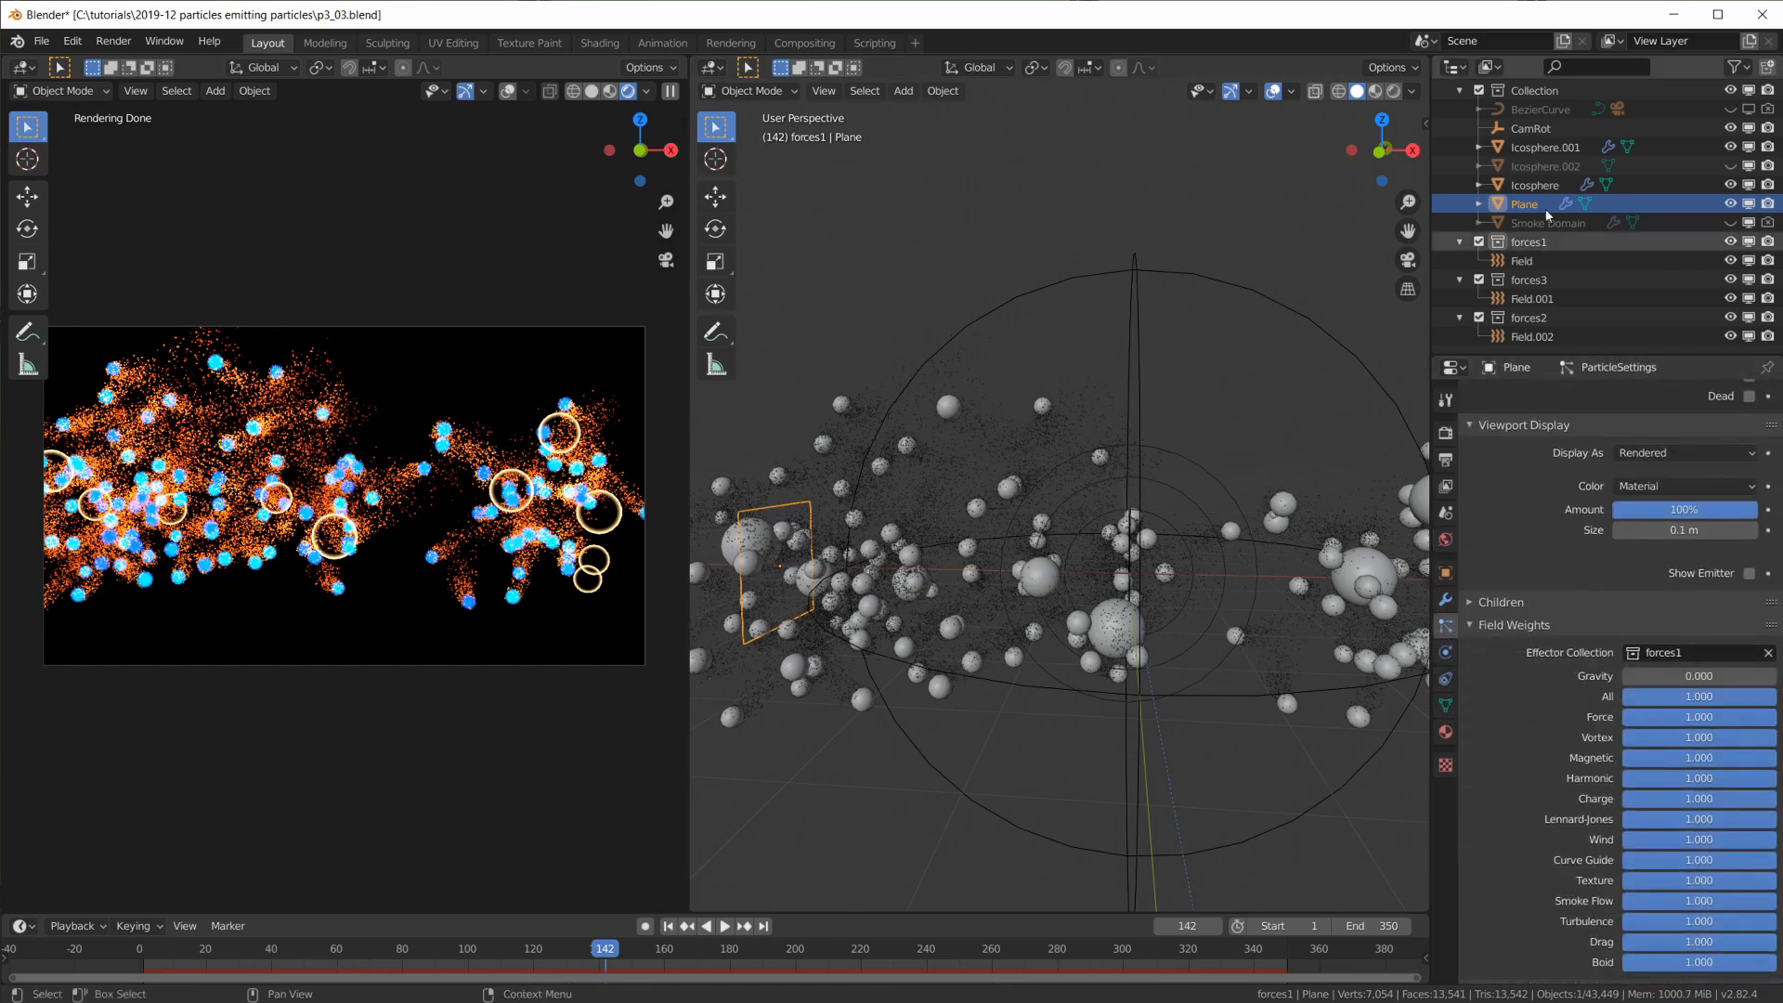
# Examine the force field settings of Field.001 and the smoke flow physics settings of the Icosphere
pyautogui.click(1532, 299)
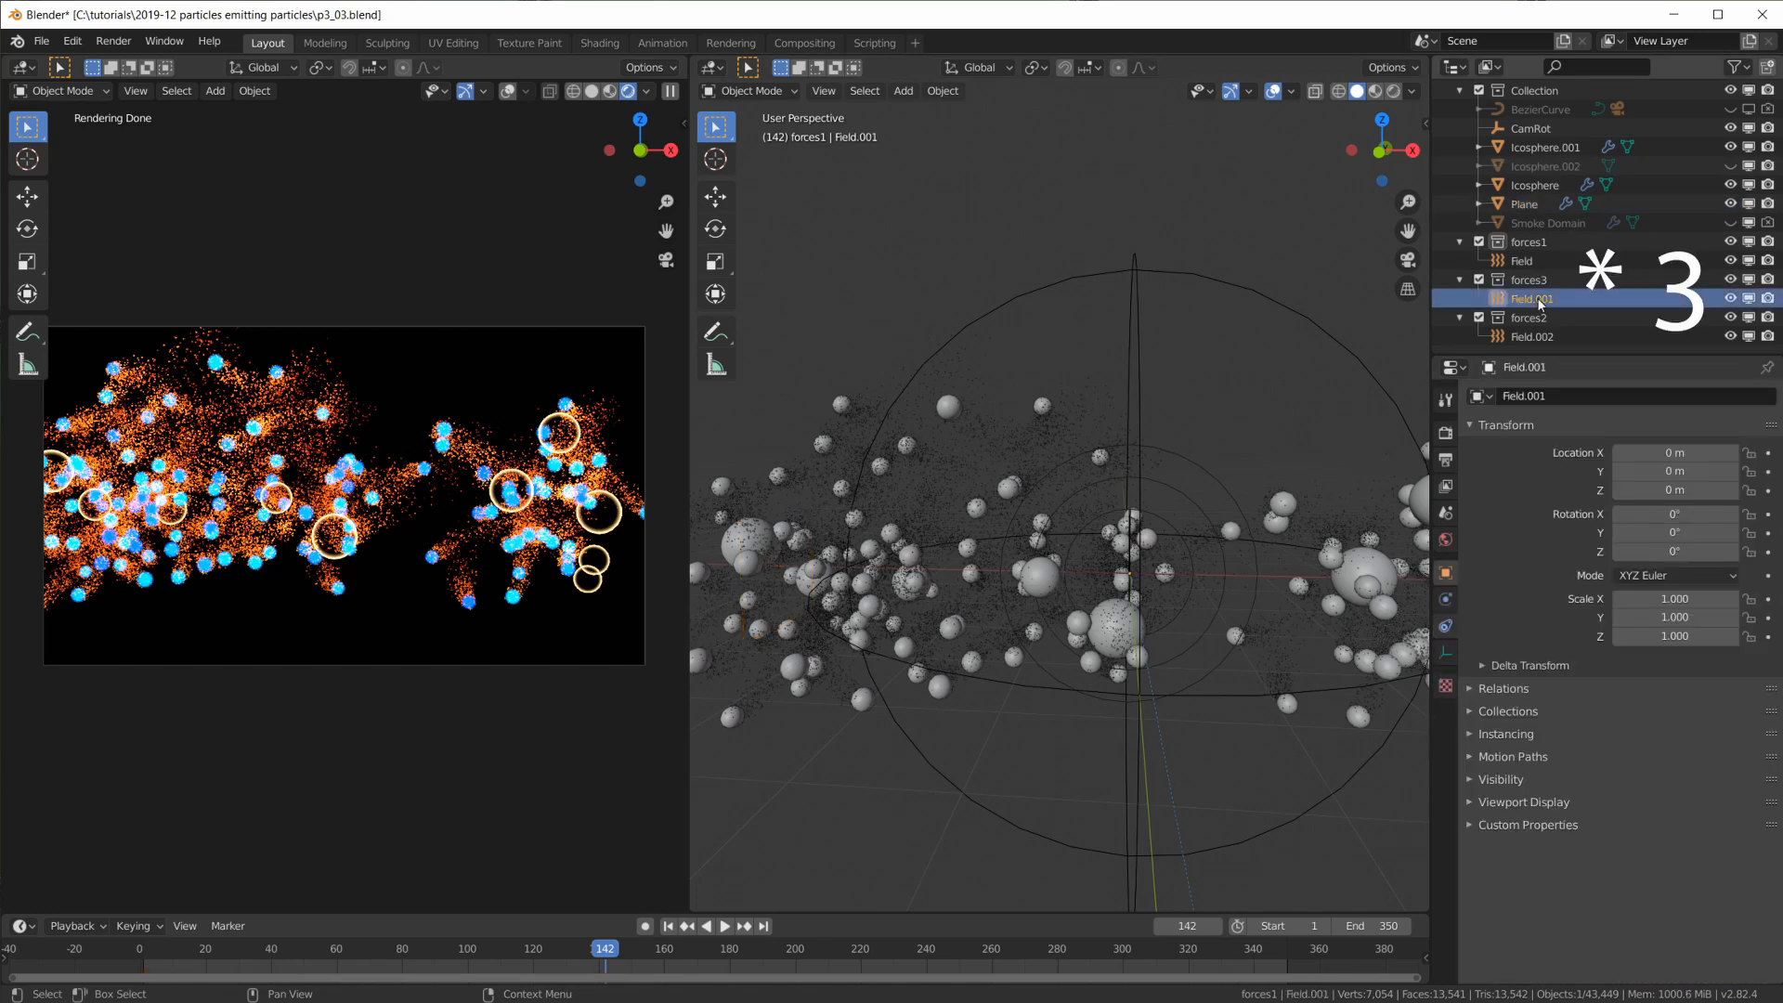
pyautogui.click(1446, 601)
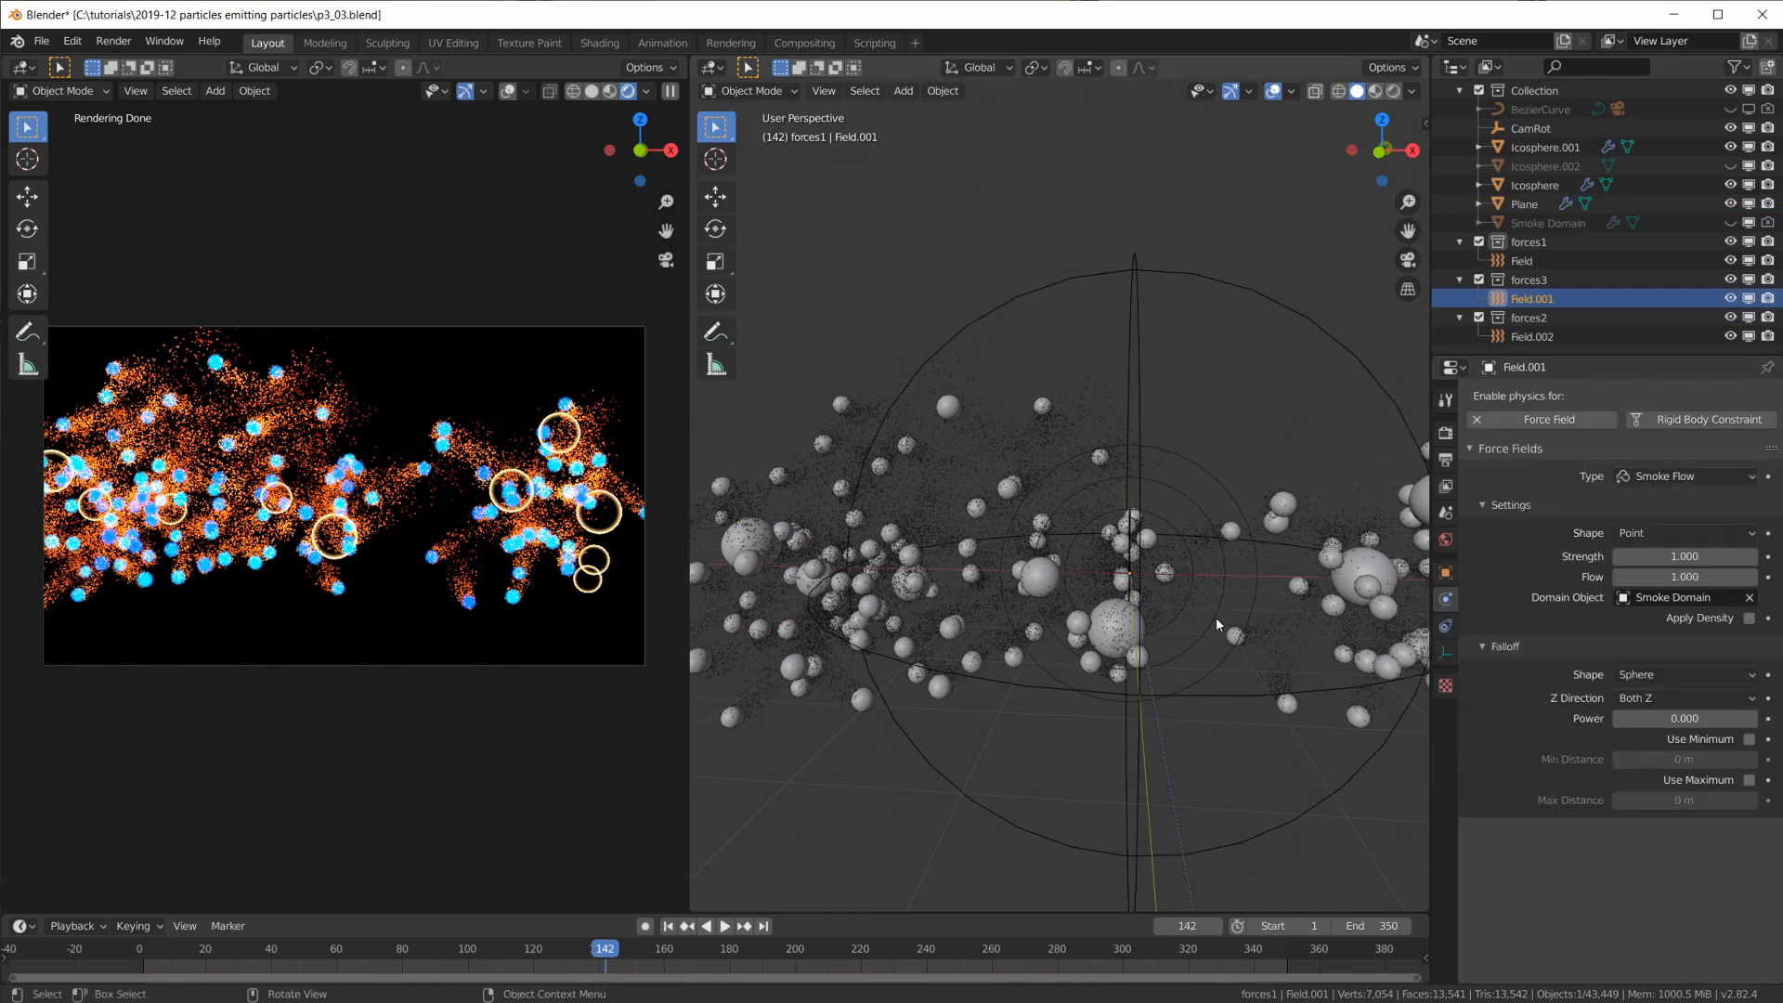
pyautogui.click(1044, 577)
pyautogui.scroll(2, 327, 543)
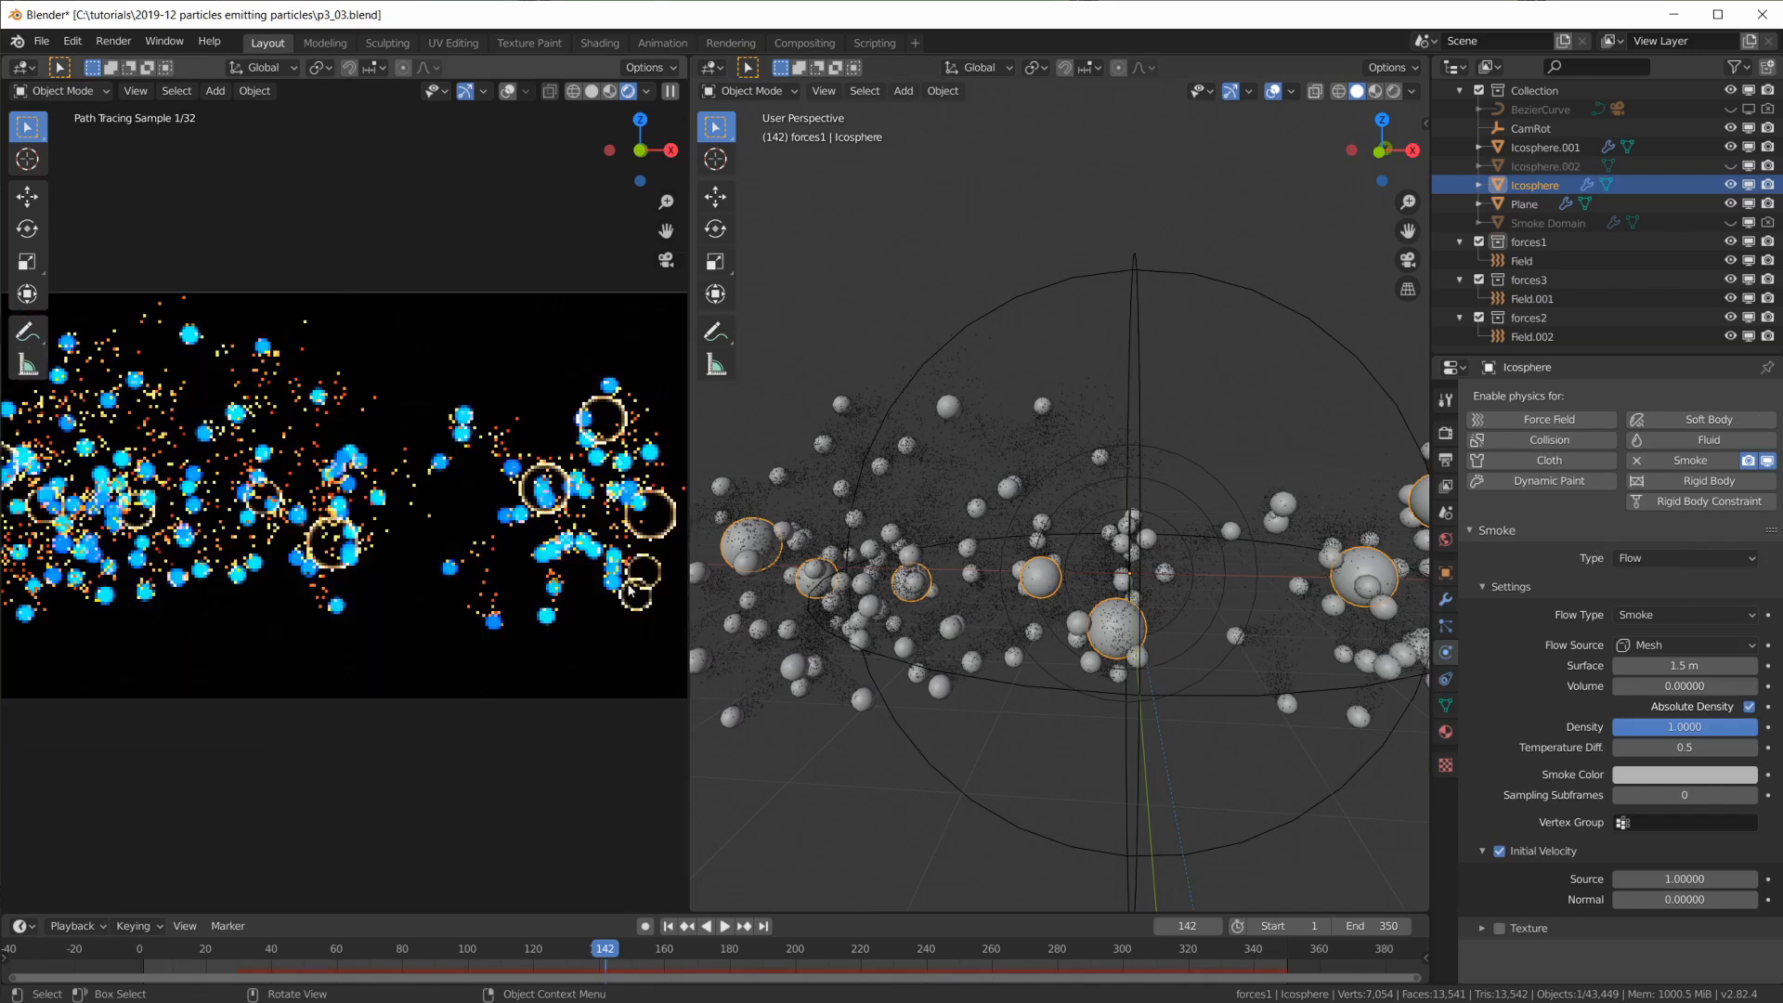
pyautogui.scroll(-5, 1047, 574)
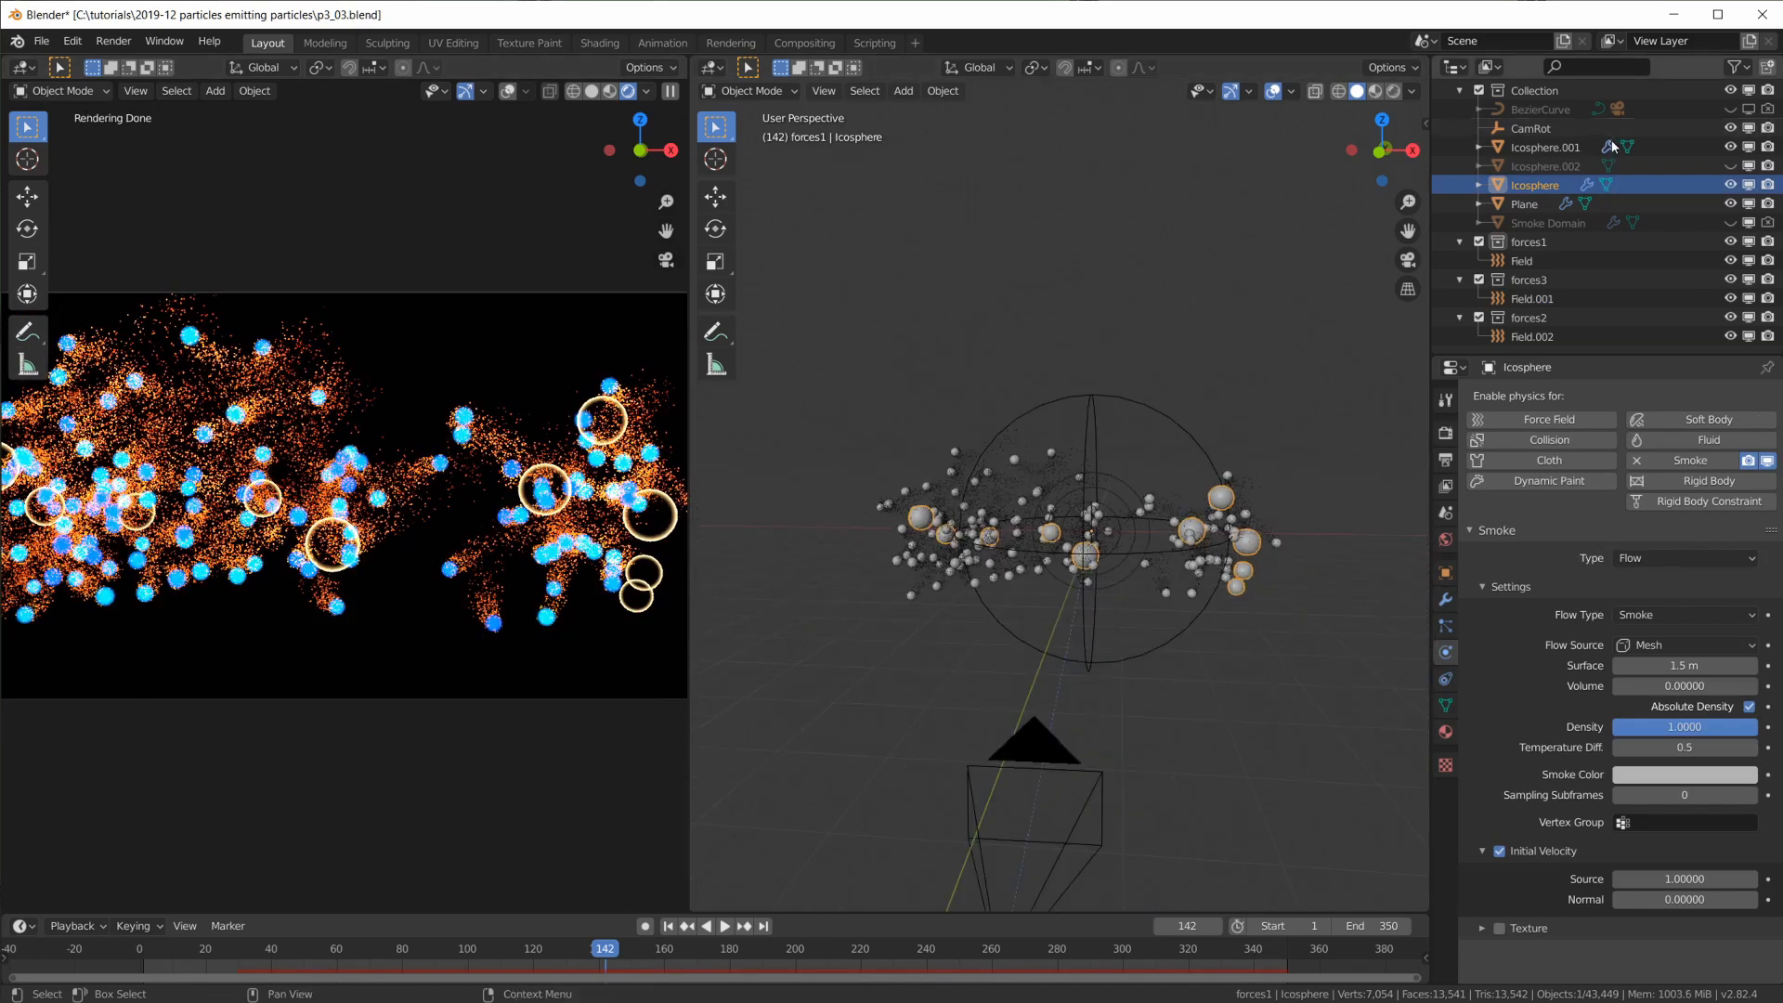
# Show the Smoke Domain, inspect the smoke around the particles, and select Field.001 to examine its Smoke Flow force field
pyautogui.click(1730, 223)
pyautogui.moveTo(1241, 457); pyautogui.dragTo(1196, 544, button='middle')
pyautogui.scroll(4, 1196, 545)
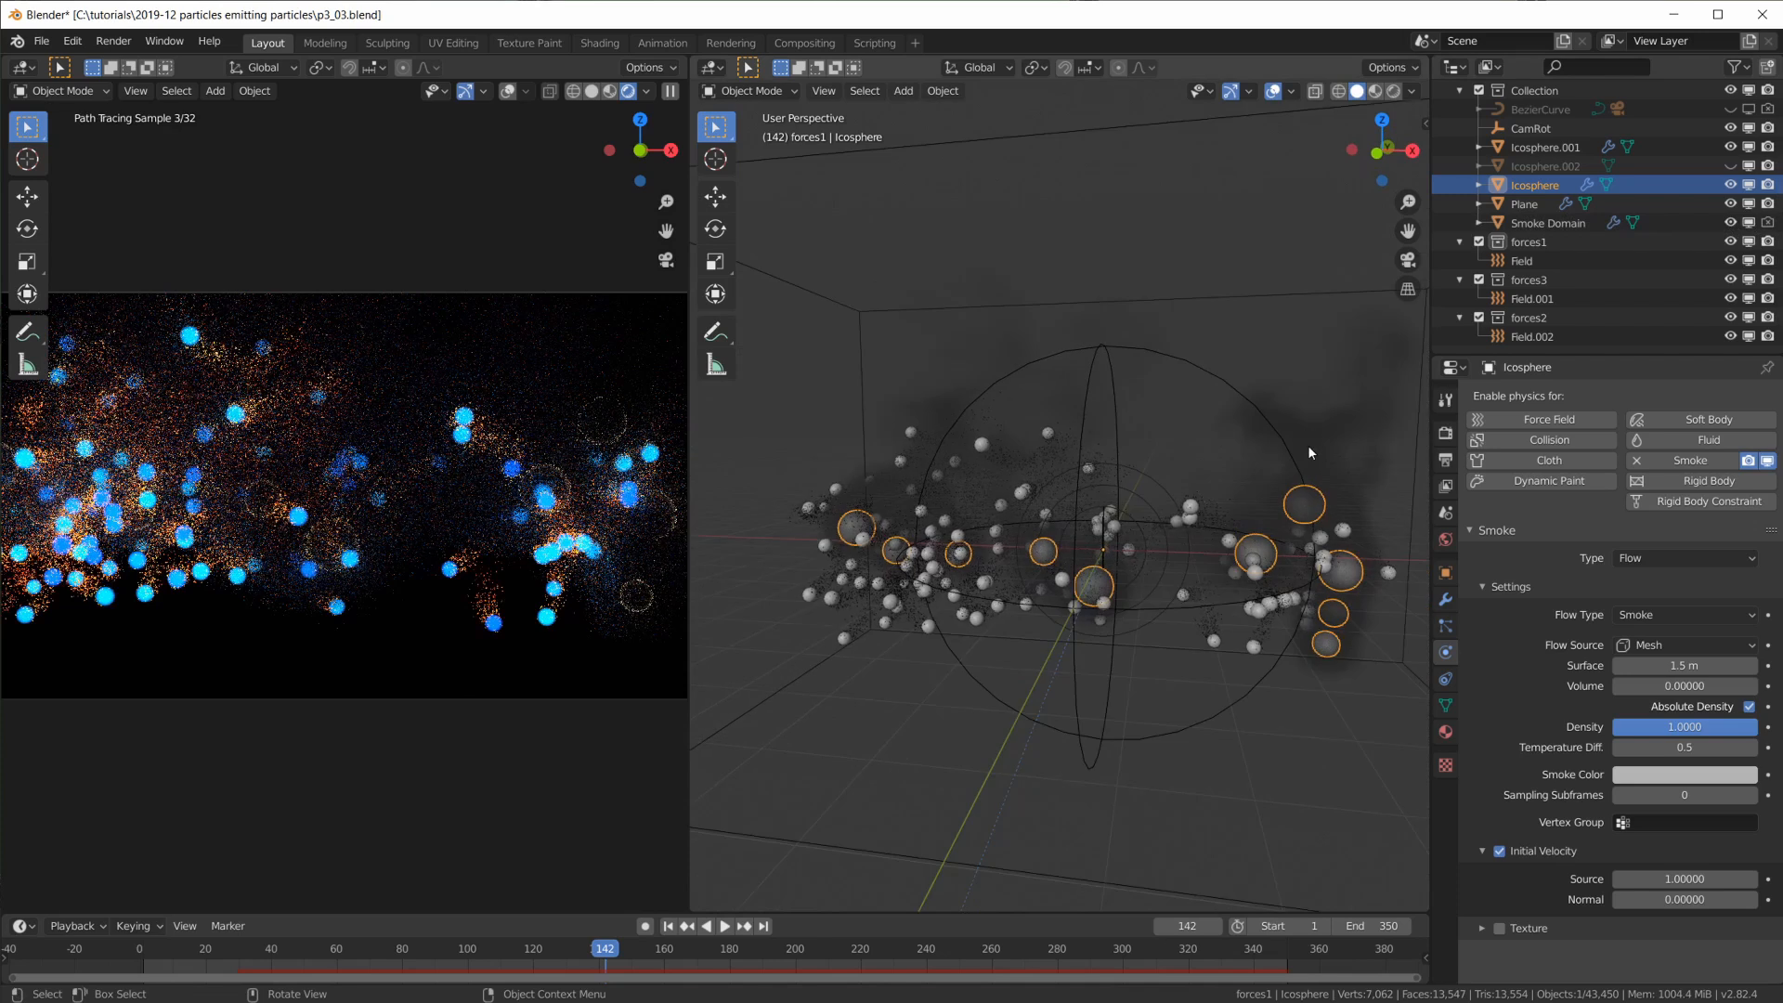
pyautogui.click(1523, 336)
pyautogui.click(1534, 299)
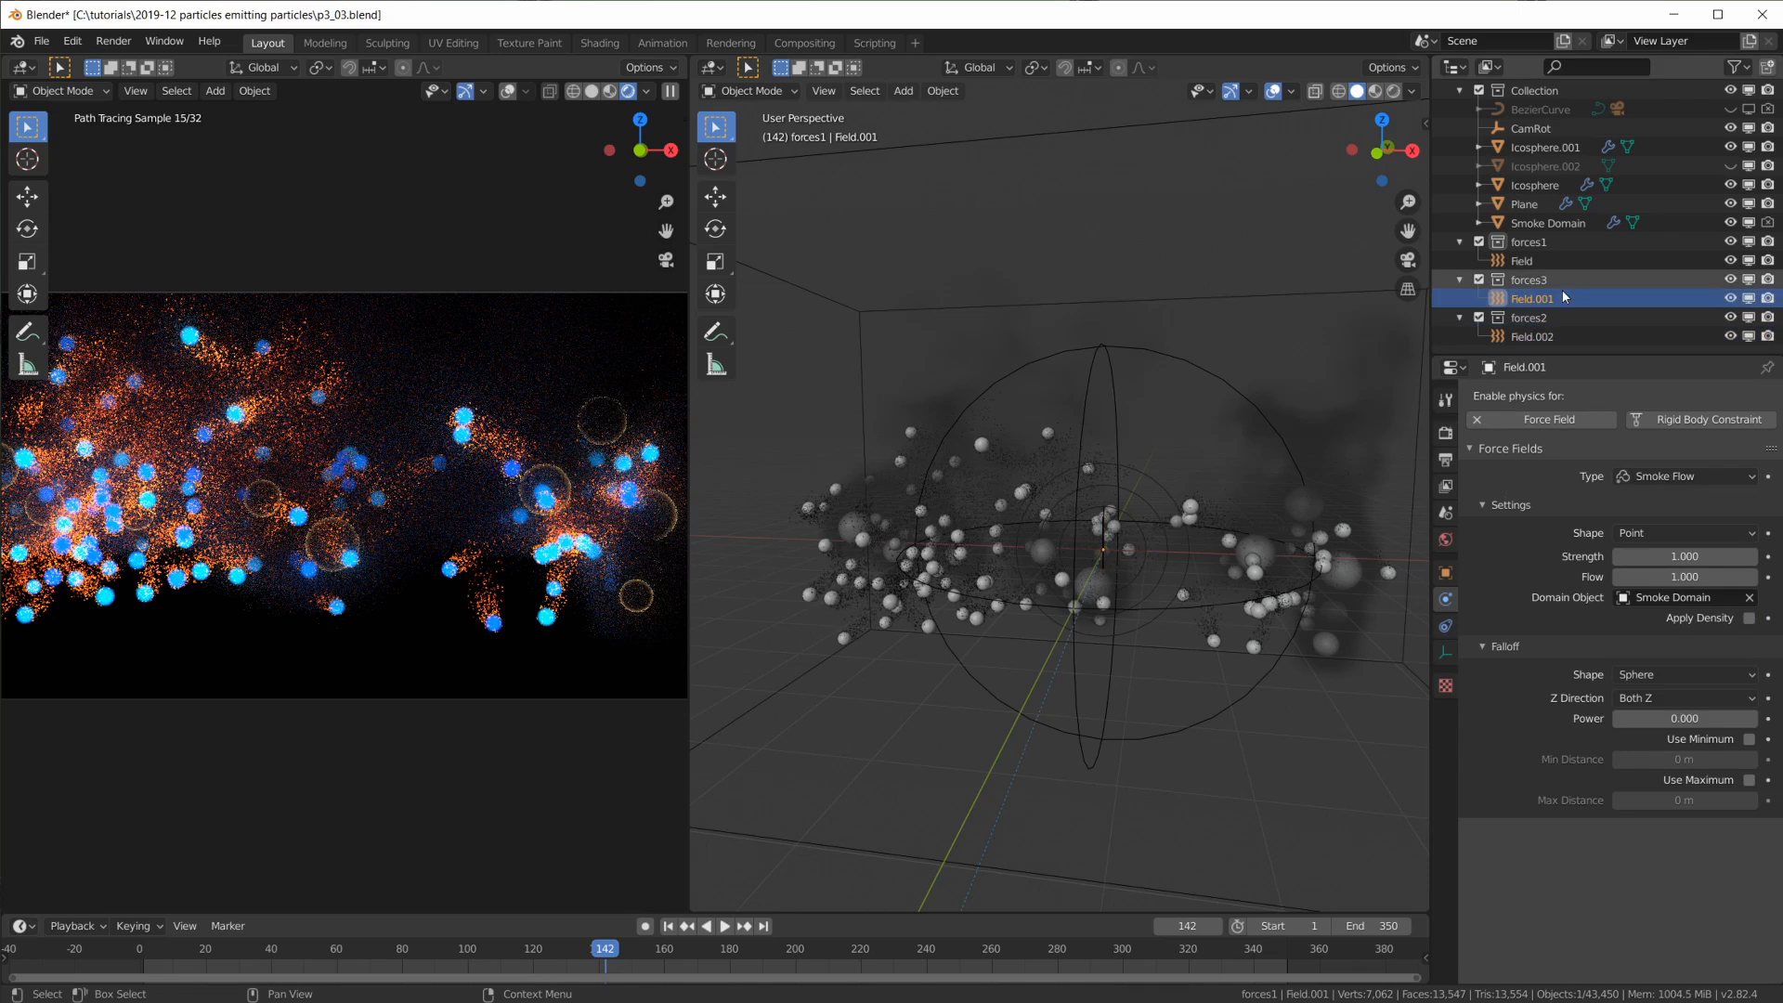
pyautogui.moveTo(1245, 529); pyautogui.dragTo(1197, 557, button='middle')
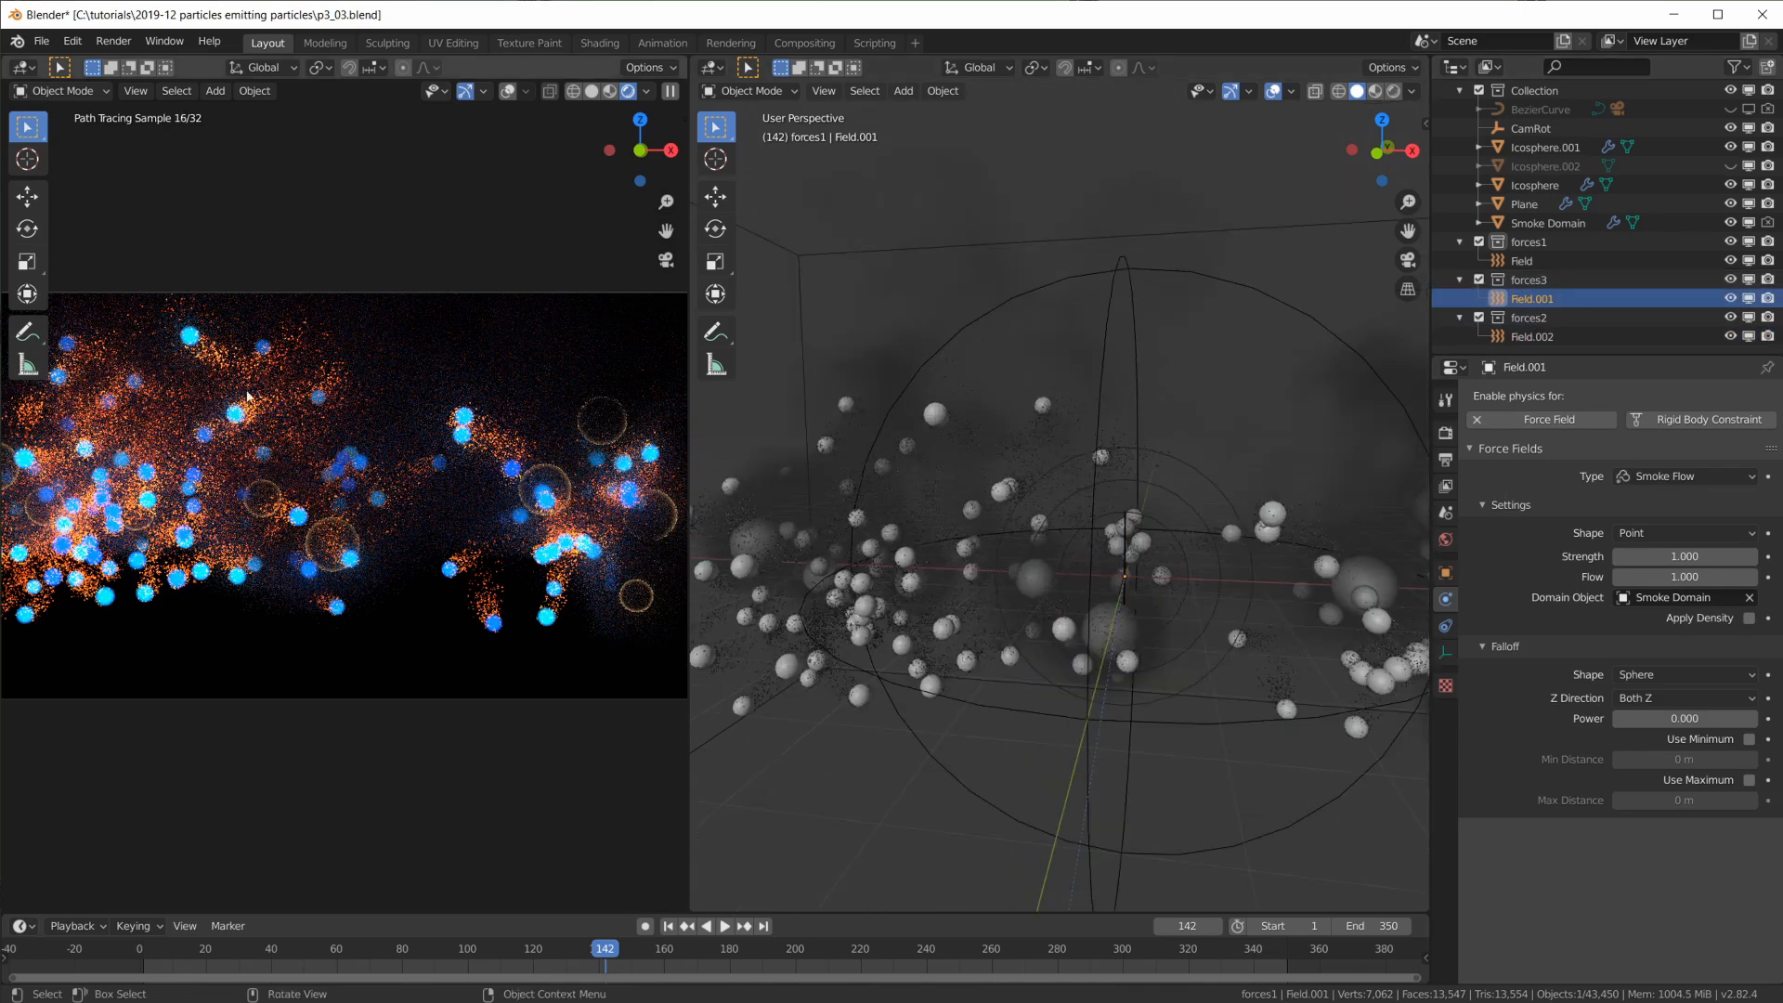
pyautogui.scroll(1, 247, 397)
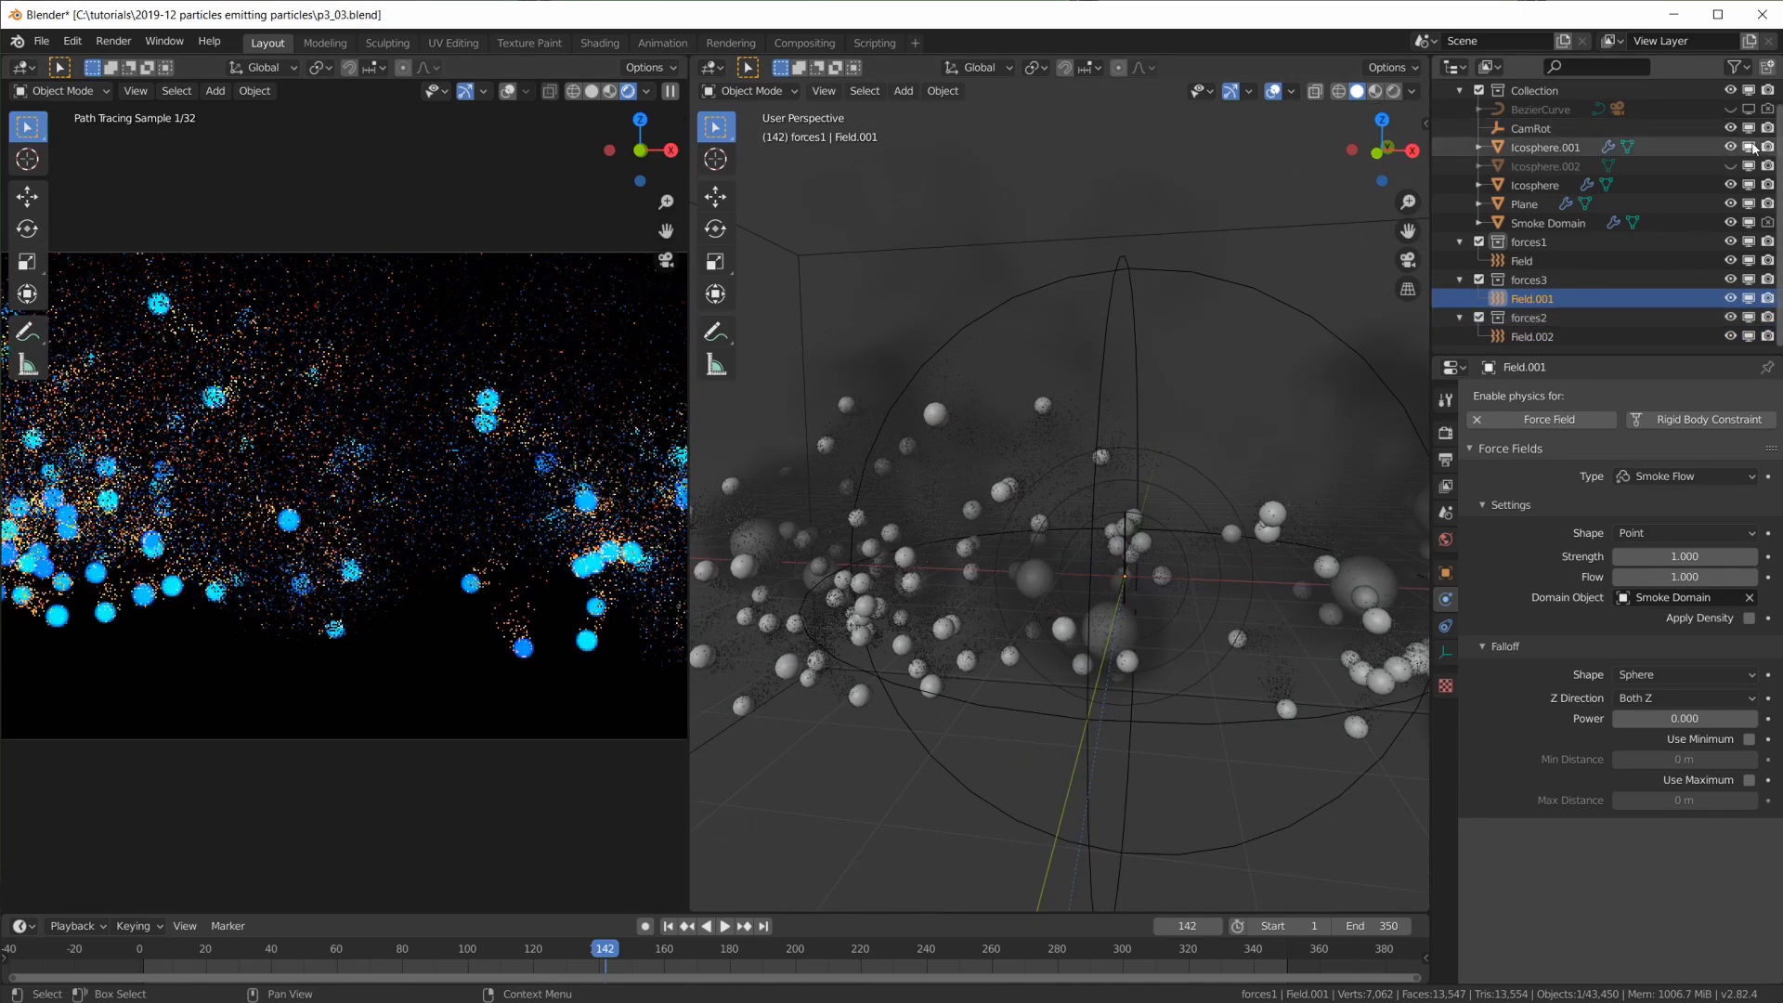
# Hide the Smoke Domain and inspect the particles in both the rendered and the solid viewport
pyautogui.click(1729, 223)
pyautogui.scroll(1, 365, 409)
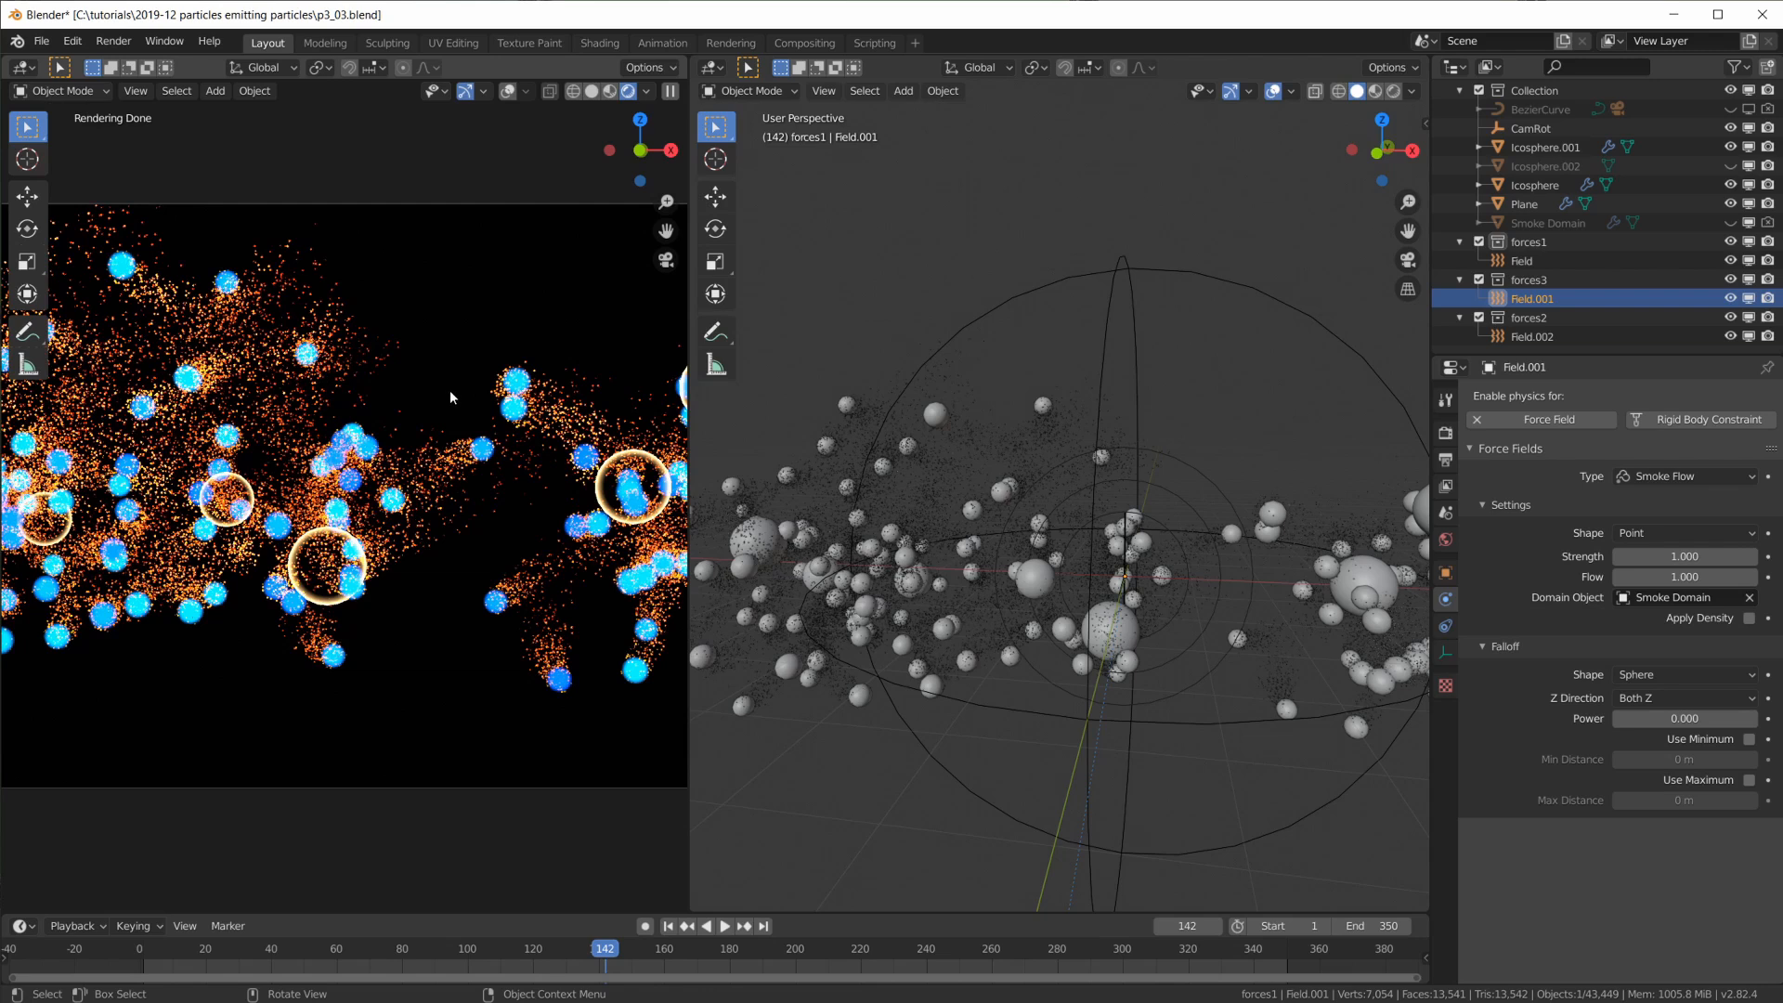
pyautogui.scroll(-3, 413, 510)
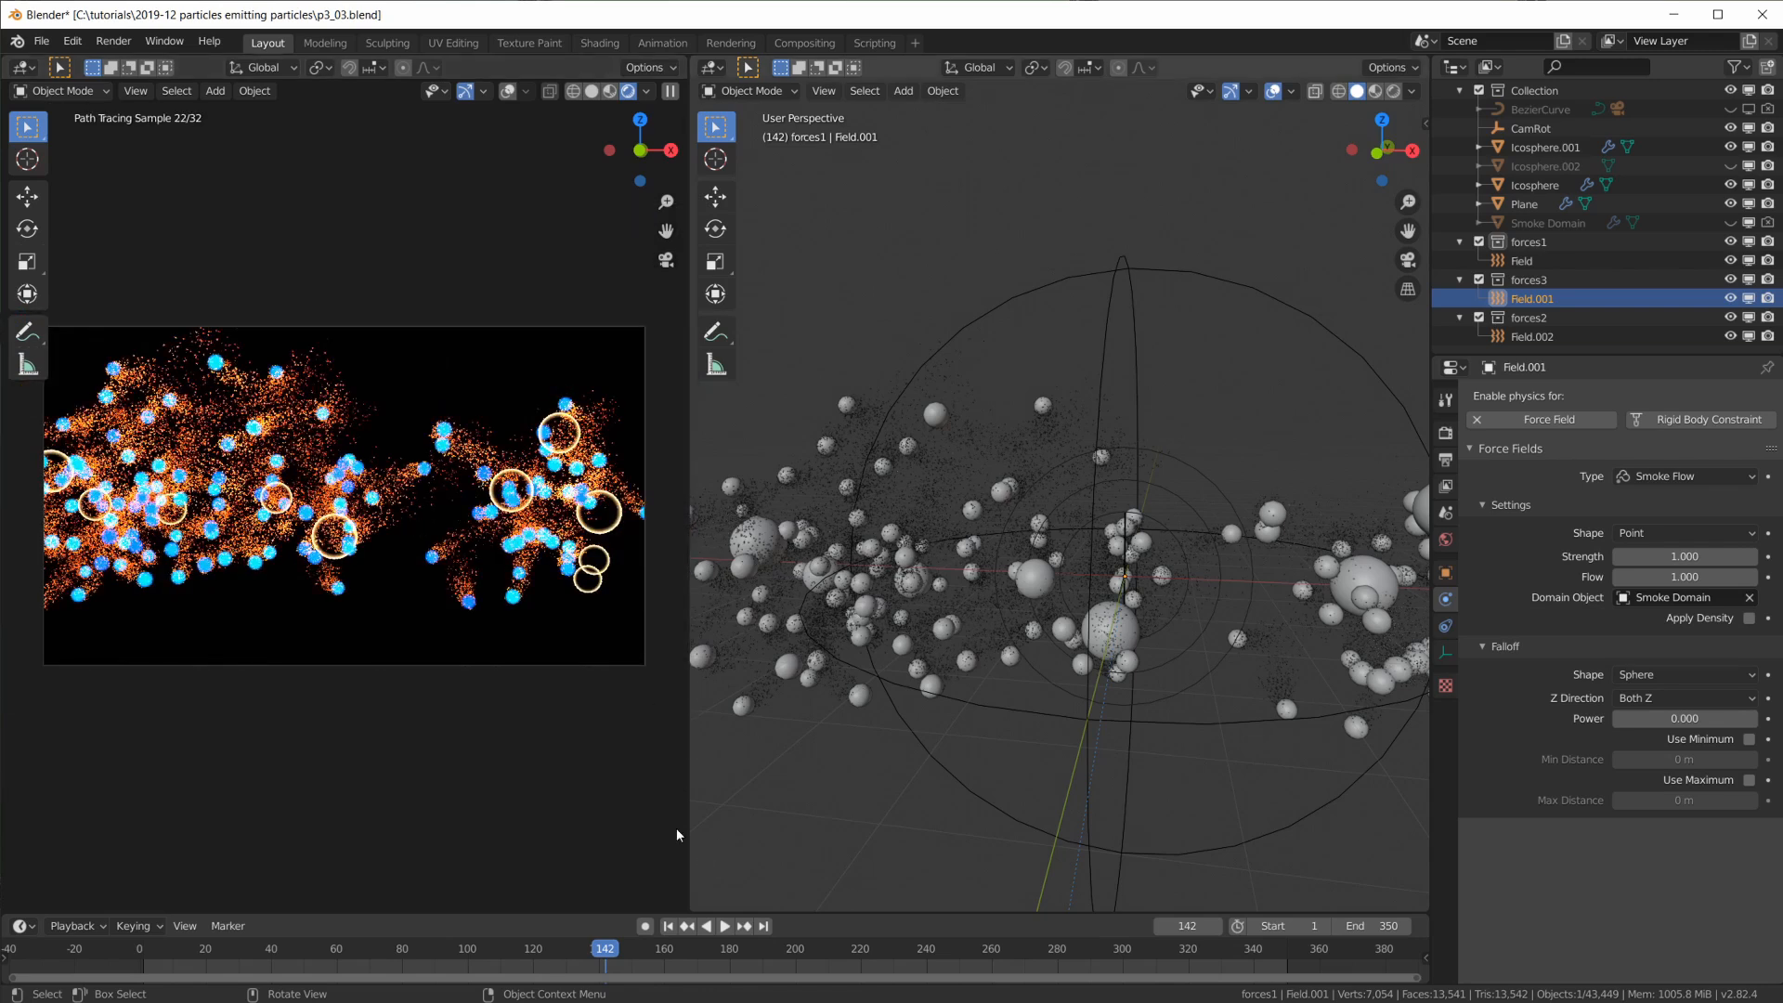
pyautogui.scroll(-3, 1004, 686)
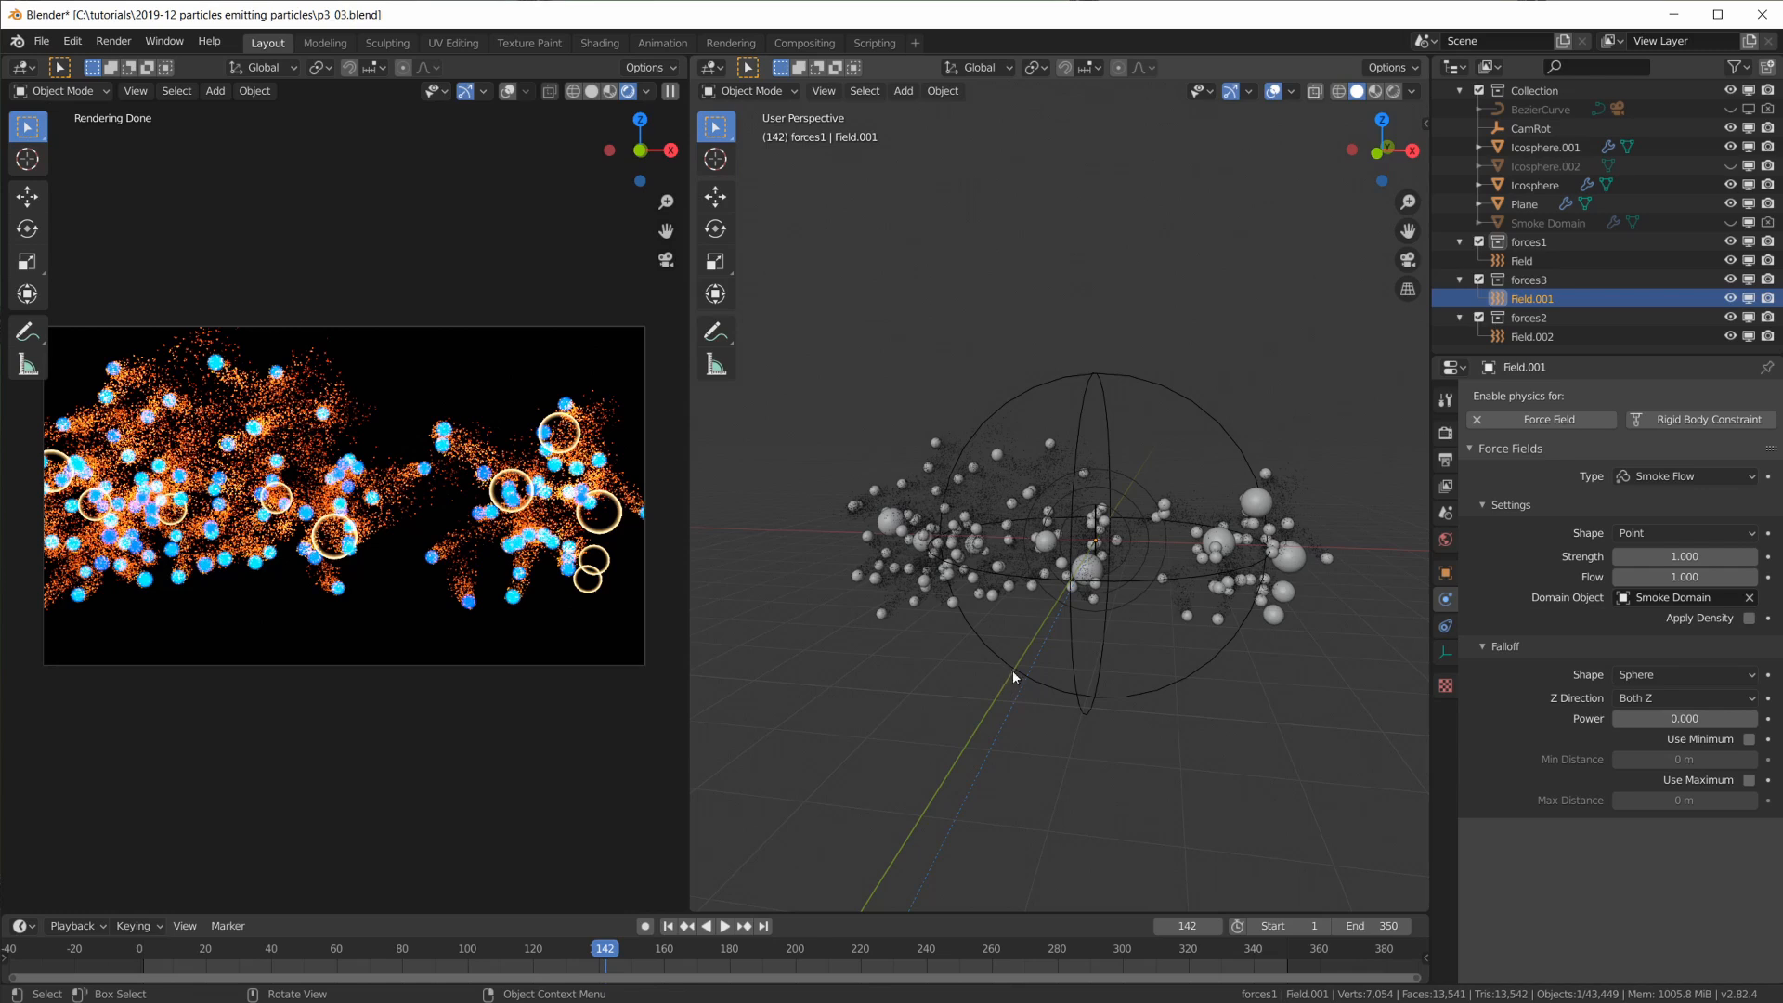
pyautogui.scroll(4, 1034, 708)
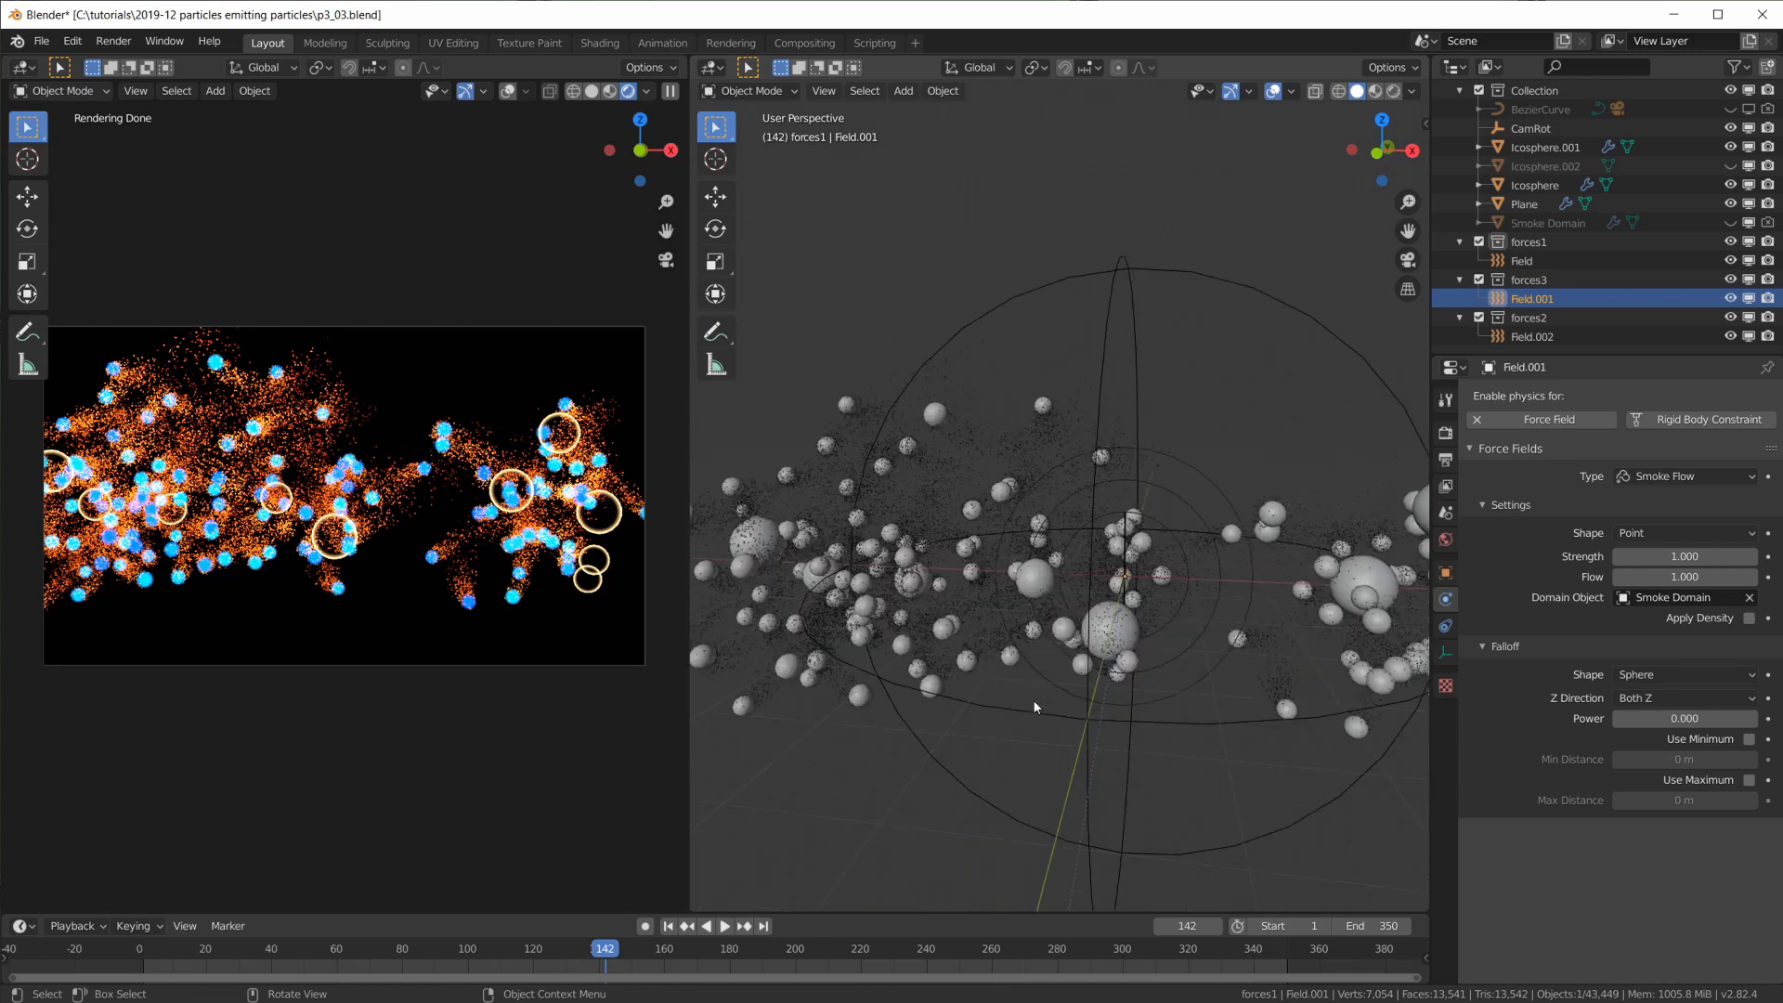